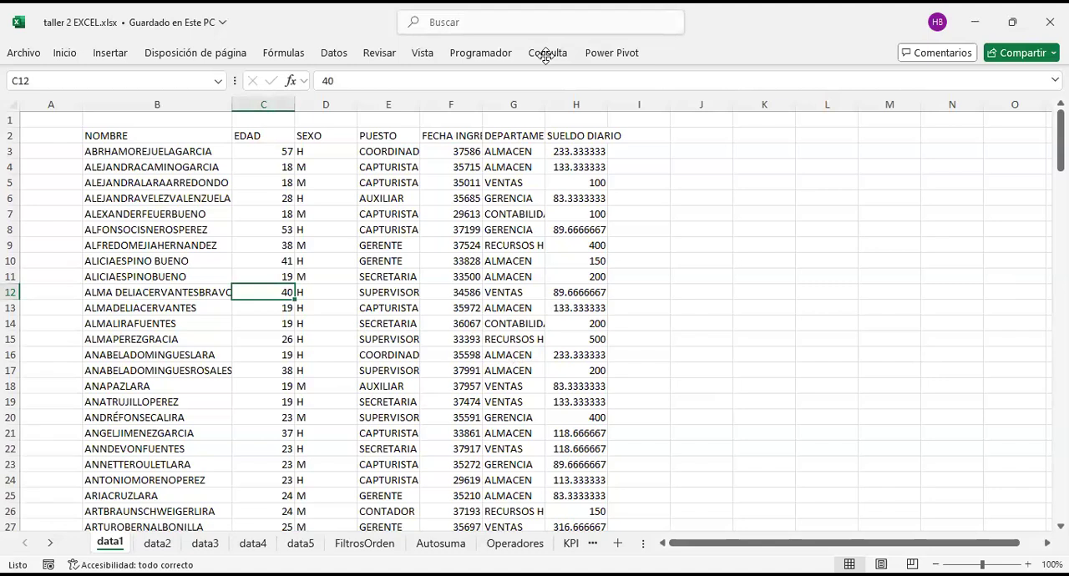
Step: Open the FiltrosOrden sheet and widen the sheet name area so that Protección hoja also shows
click(546, 56)
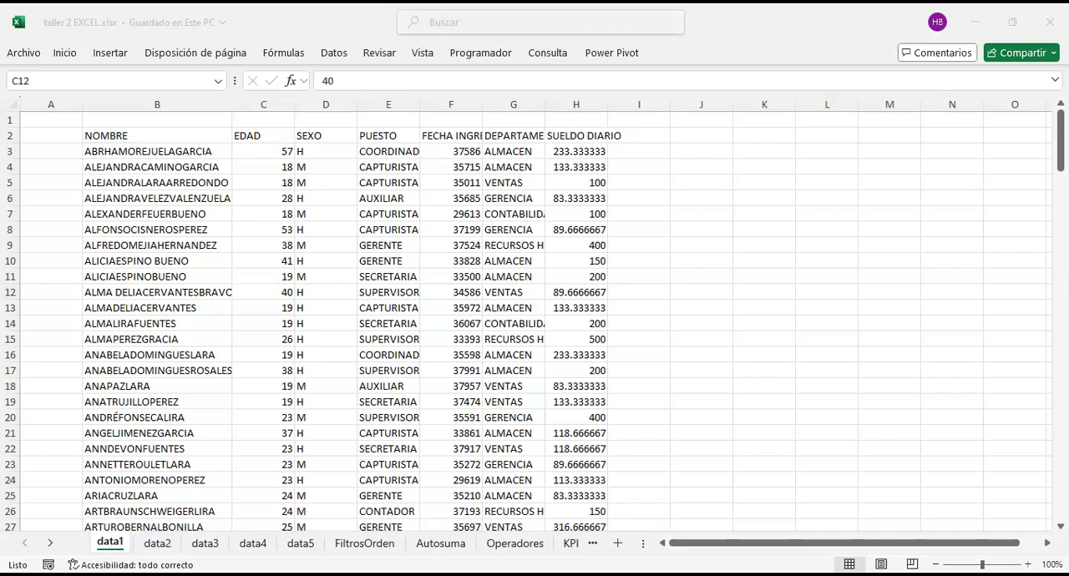
click(364, 544)
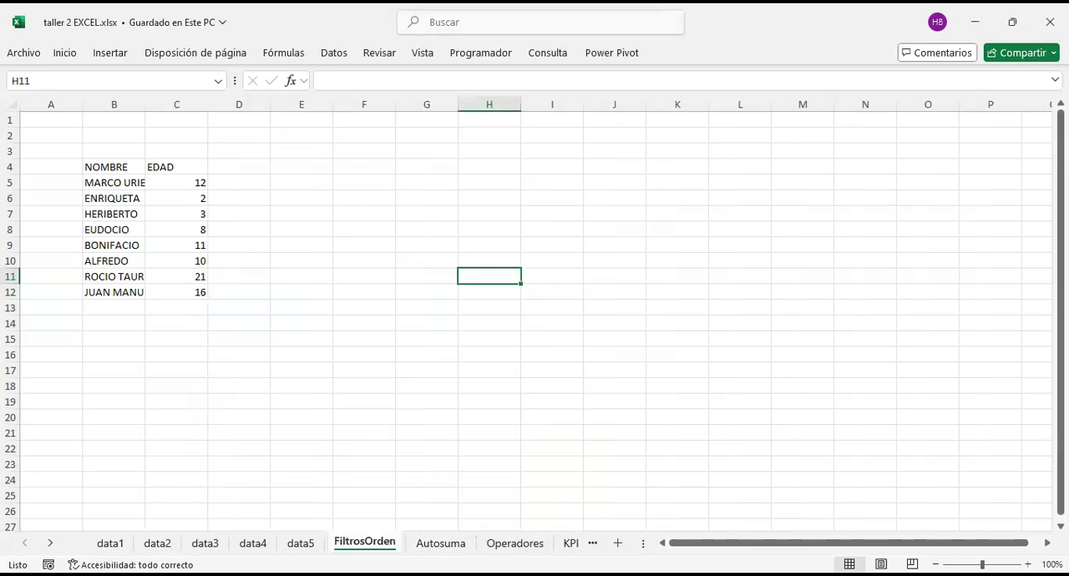
key(alt+Tab)
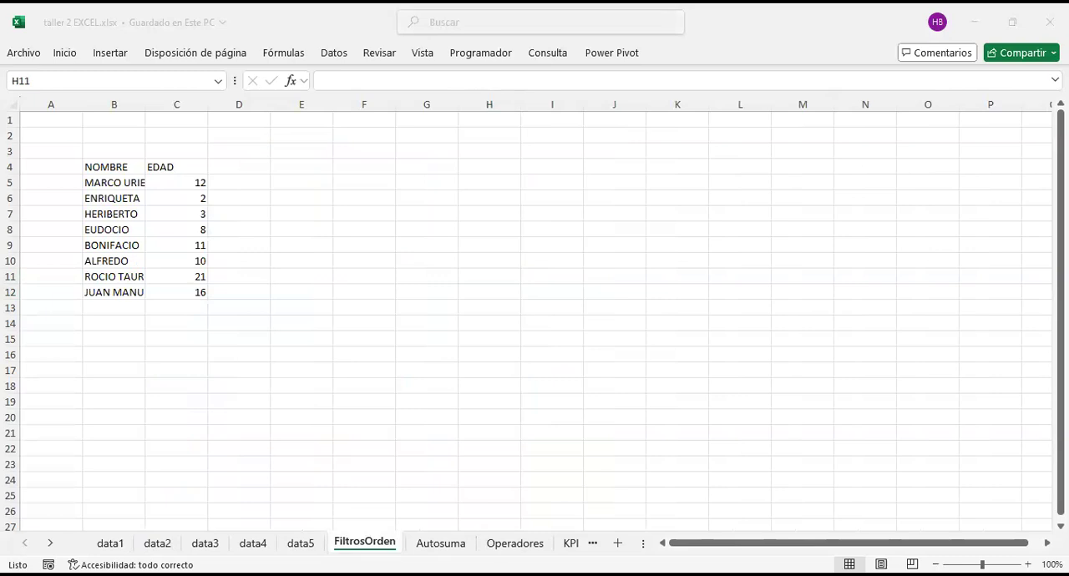
click(366, 542)
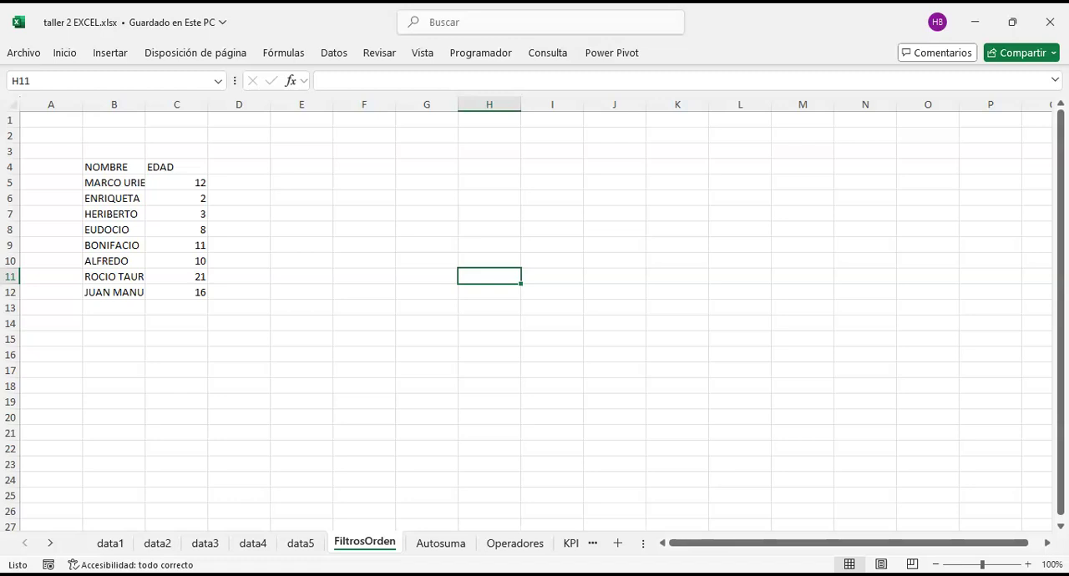
drag(644, 544, 783, 541)
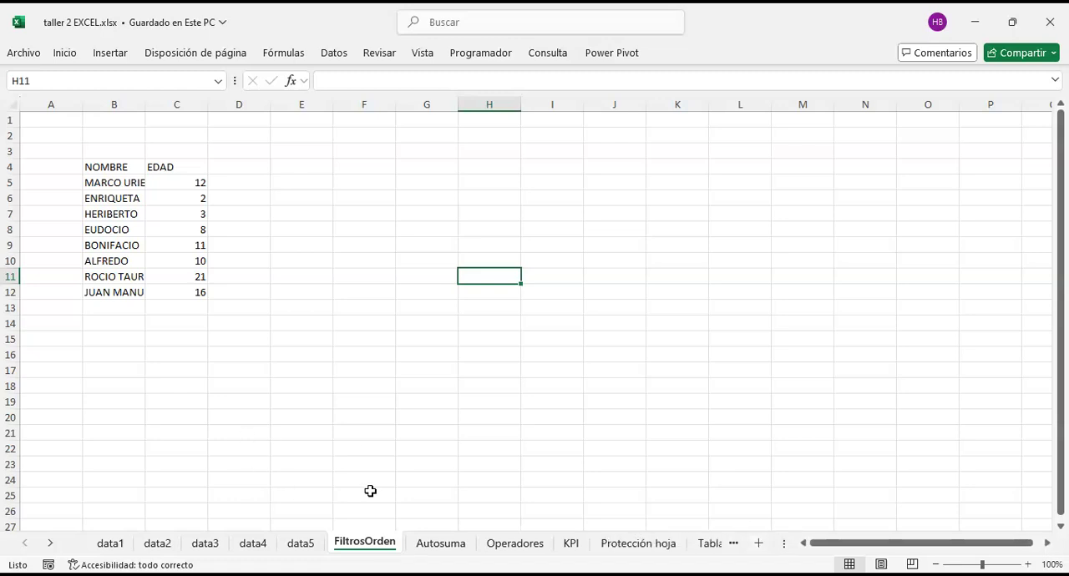
Step: Enter the note F6 in cell B14, below the NOMBRE and EDAD table
key(F6)
click(341, 177)
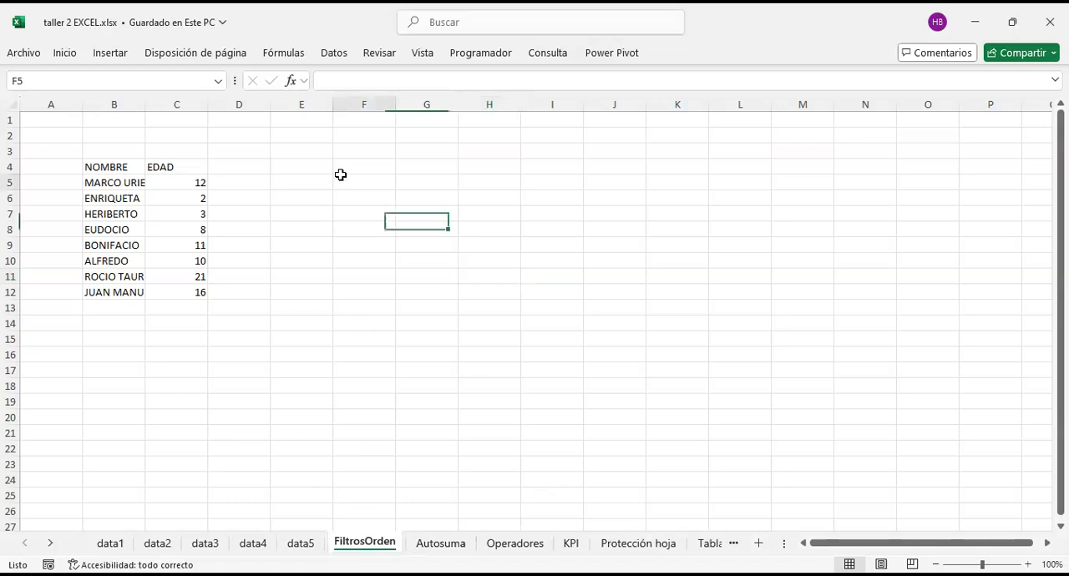
click(318, 156)
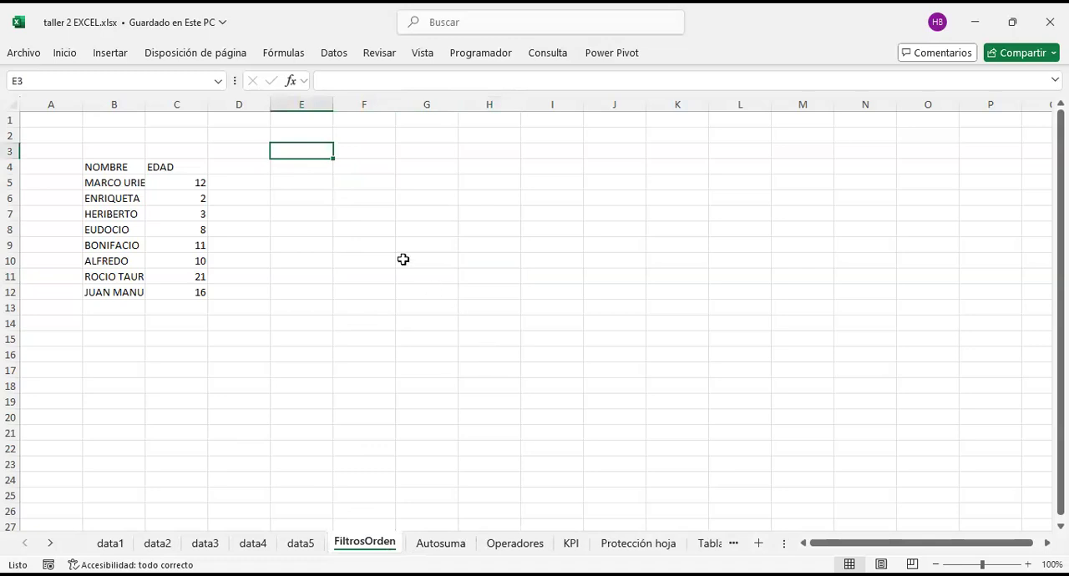
click(273, 310)
click(134, 323)
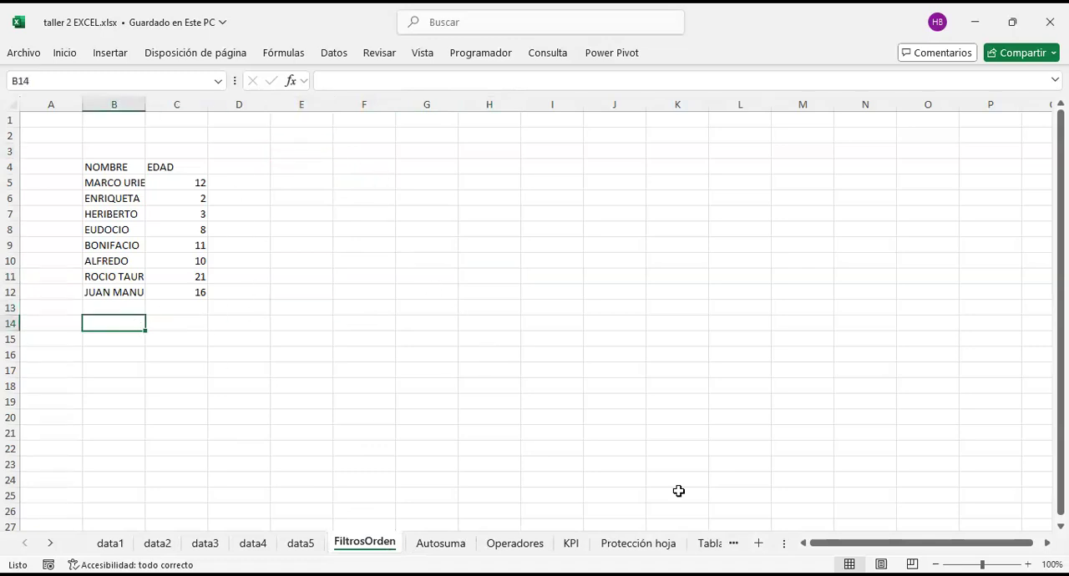
text(F6)
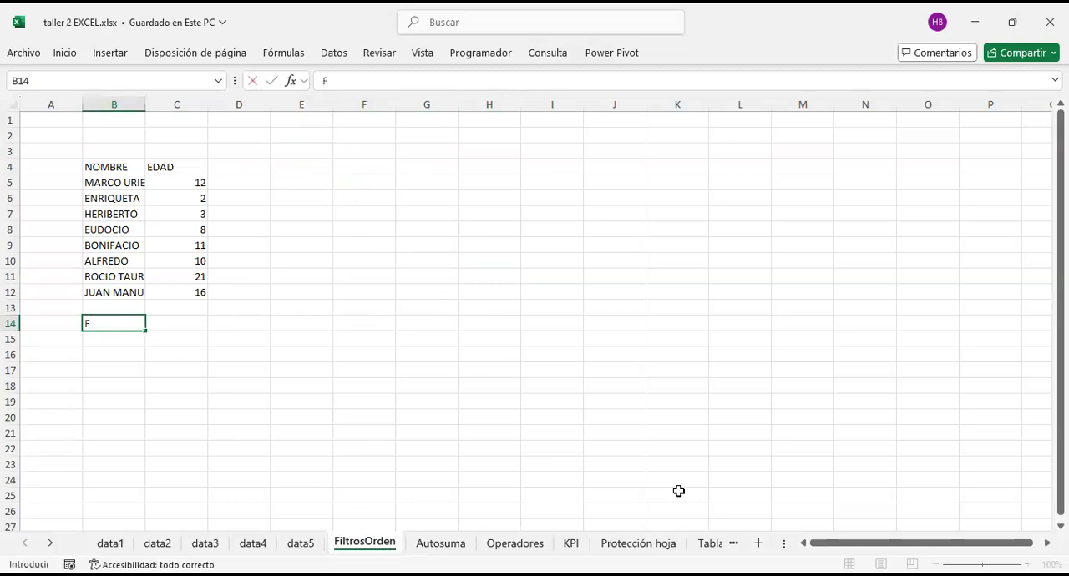
key(Return)
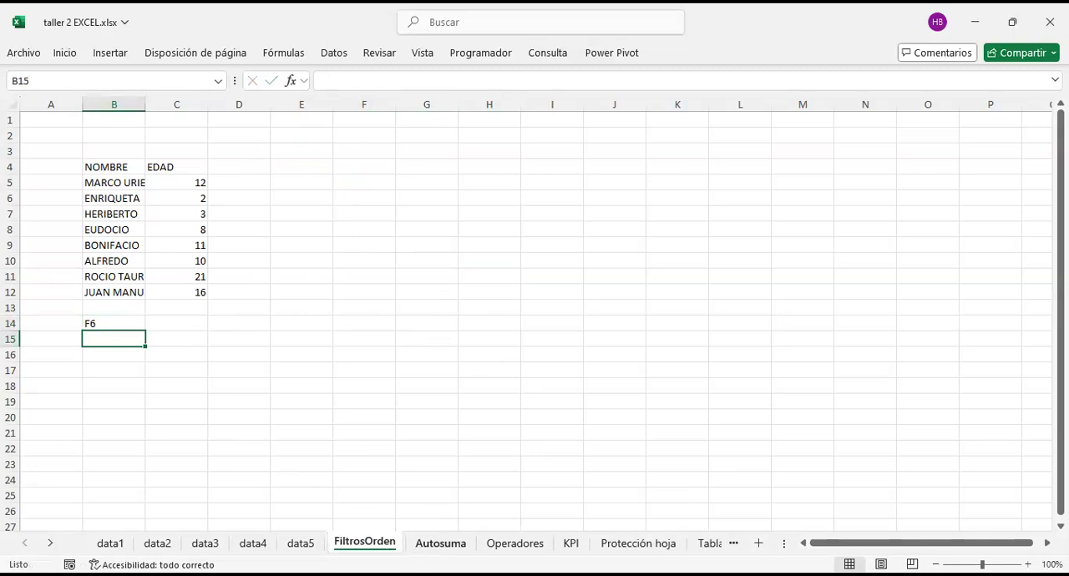
Step: Open the Autosuma sheet and move the focus back and forth through the workbook's sheet names, ending on data1
click(440, 543)
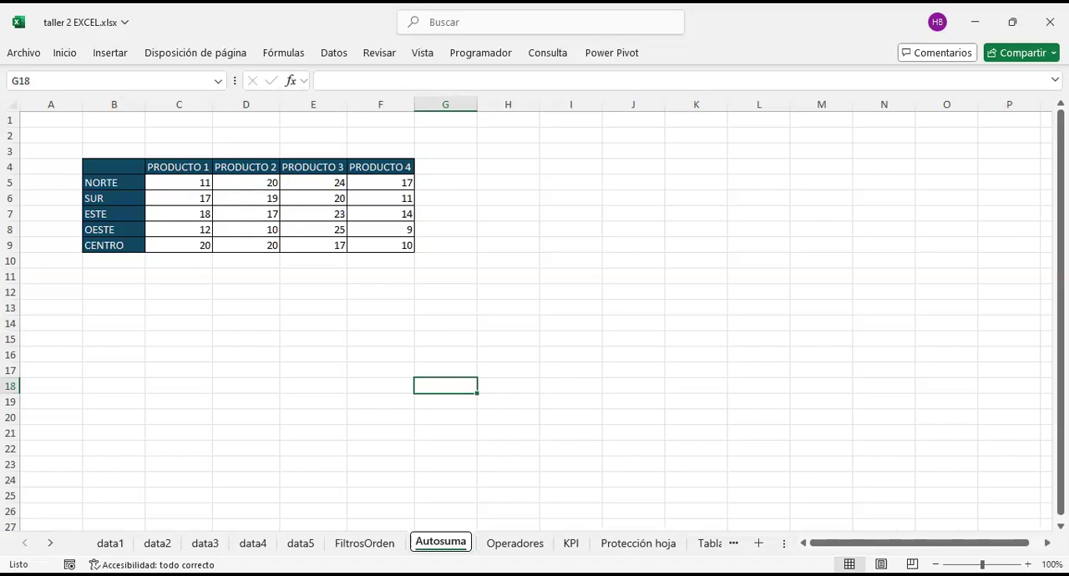
key(Right)
key(Right)
key(Right)
key(Right)
key(Right)
key(Right)
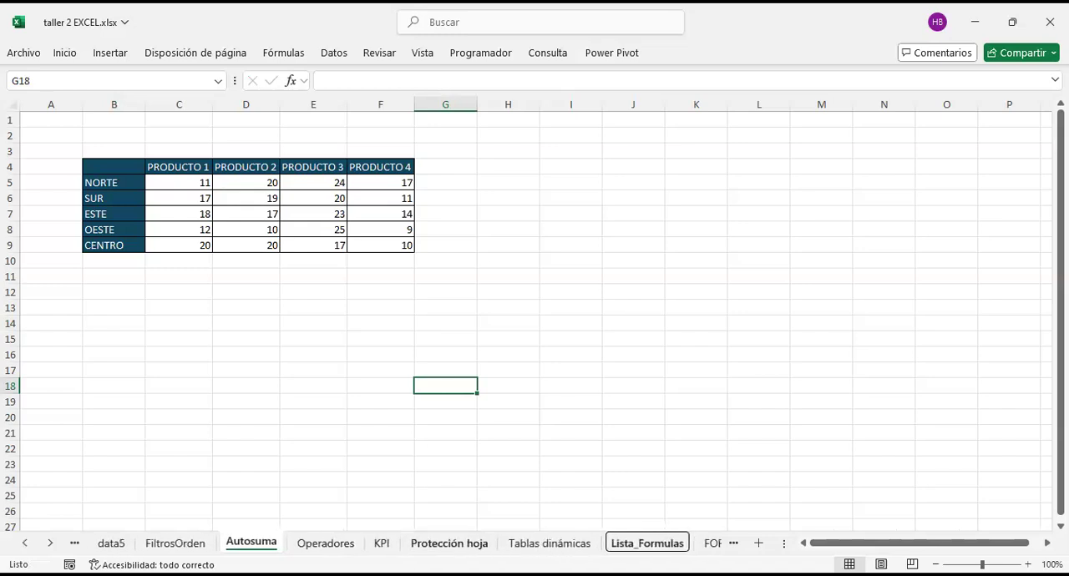
key(Left)
key(Left)
key(Left)
key(Left)
key(Left)
key(Left)
key(Left)
key(Left)
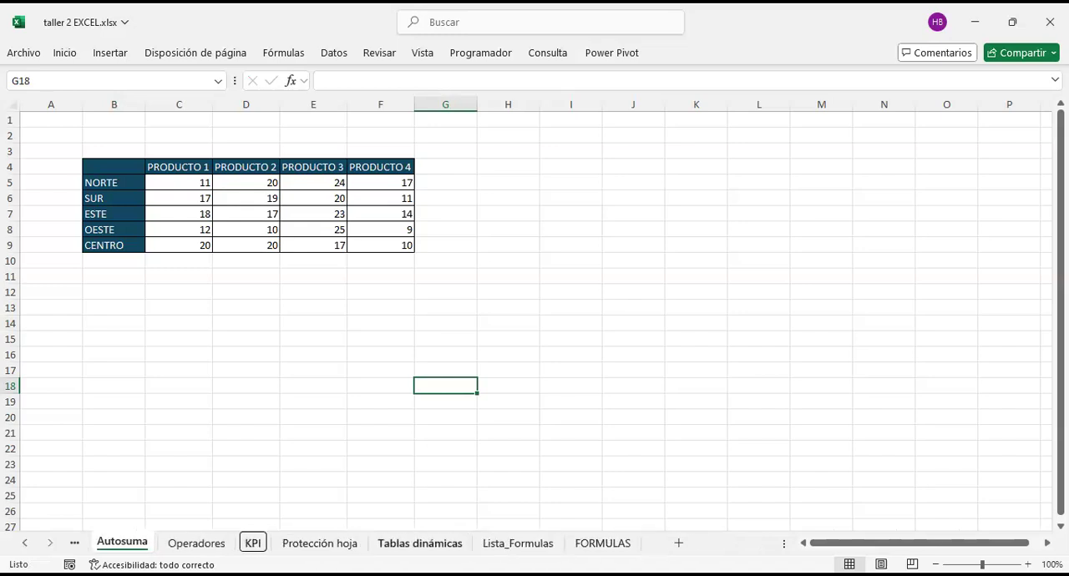
key(Left)
key(Left)
key(Left)
key(Left)
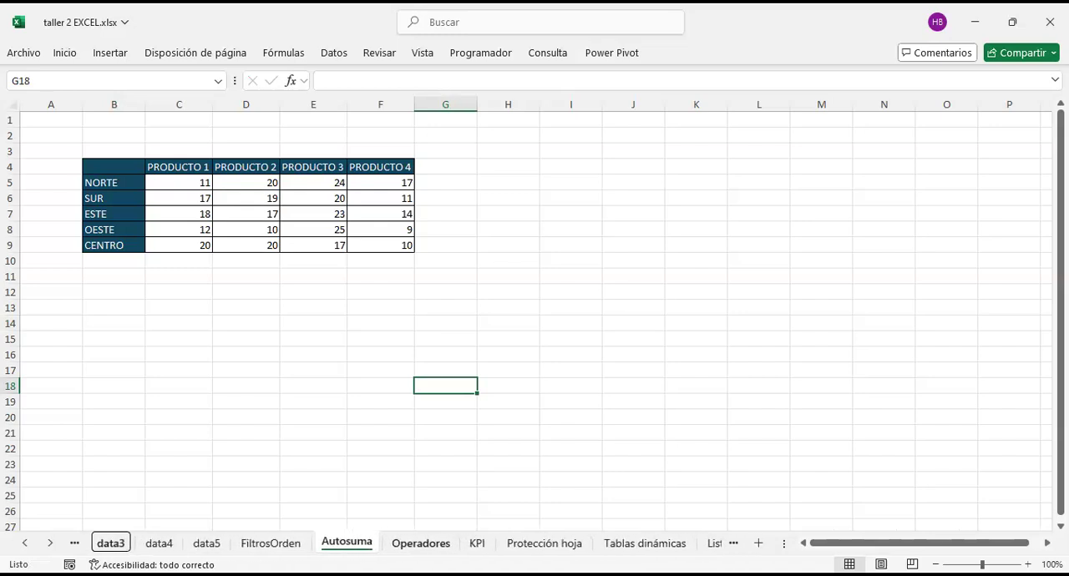
key(Right)
key(Right)
key(Right)
key(Right)
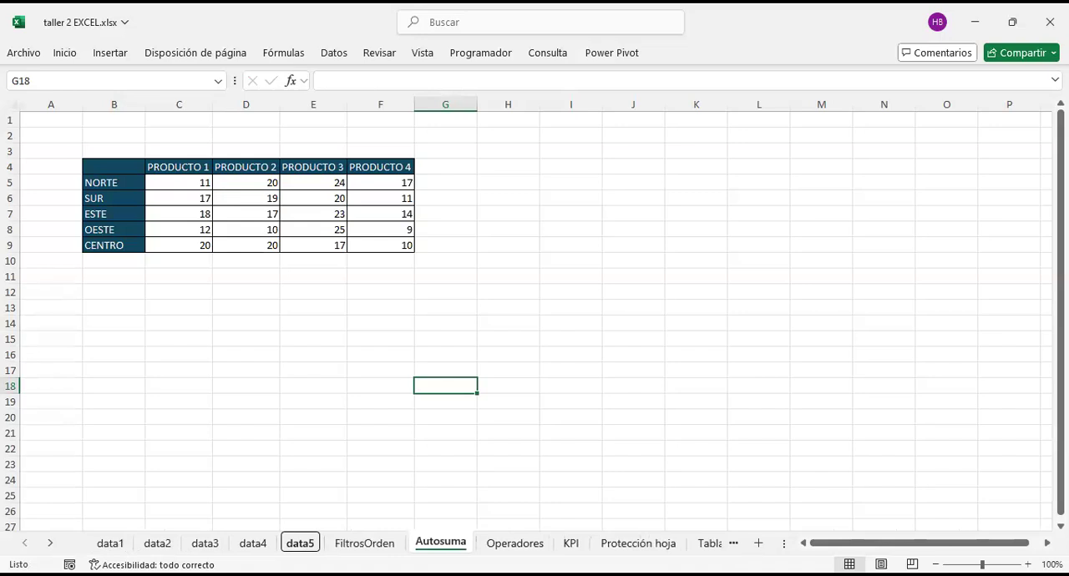
key(Left)
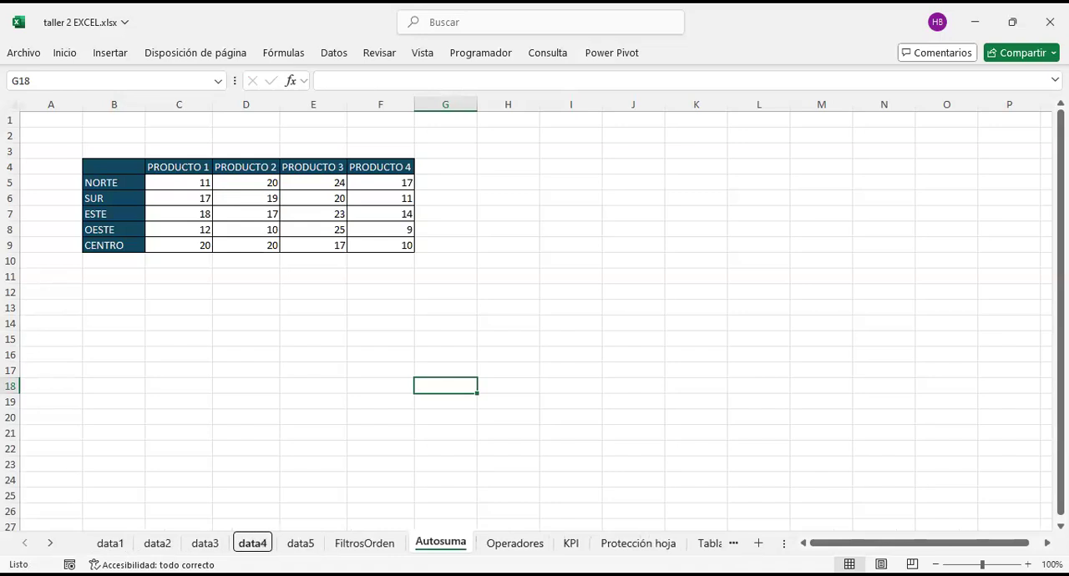
key(Right)
key(Right)
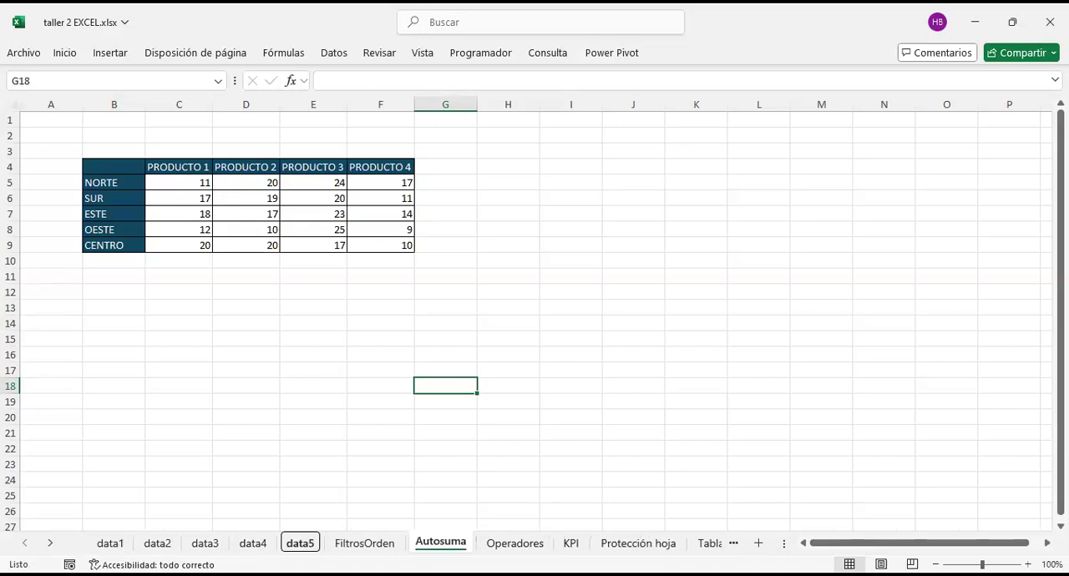
key(Left)
key(Left)
key(Left)
key(Left)
key(Right)
key(Right)
key(Right)
key(Right)
key(Right)
key(Right)
key(Right)
key(Right)
key(Right)
key(Right)
key(Right)
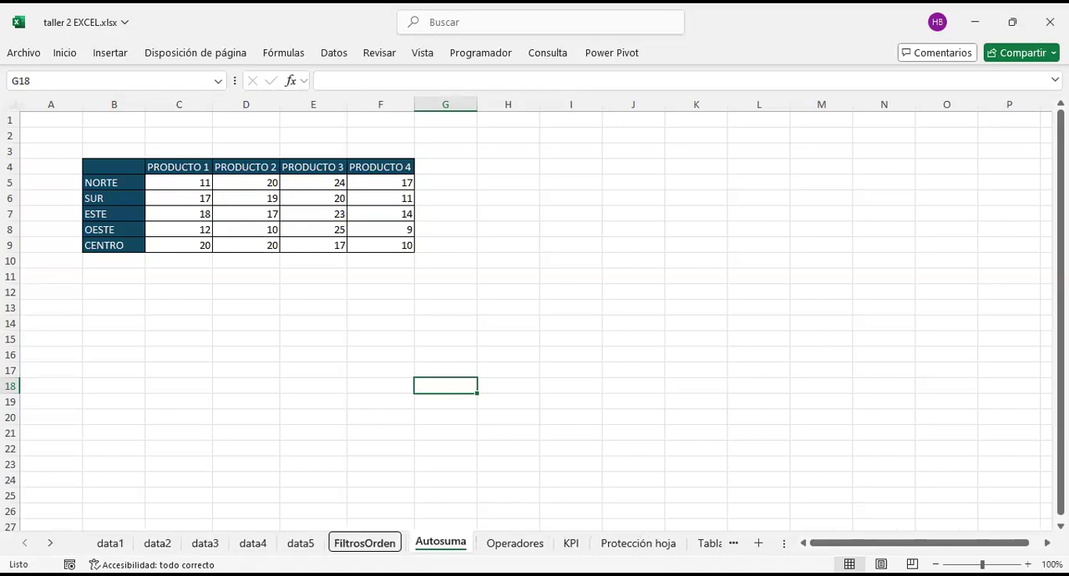
key(Left)
key(Left)
key(Left)
key(Left)
key(Left)
key(Left)
key(Left)
key(Left)
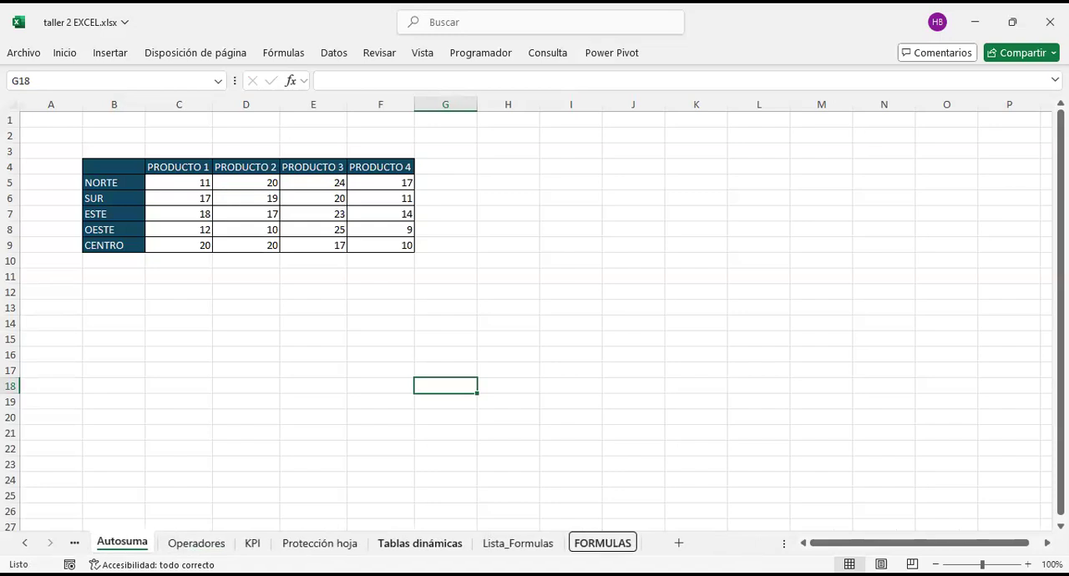
key(Left)
key(Left)
key(Left)
key(Left)
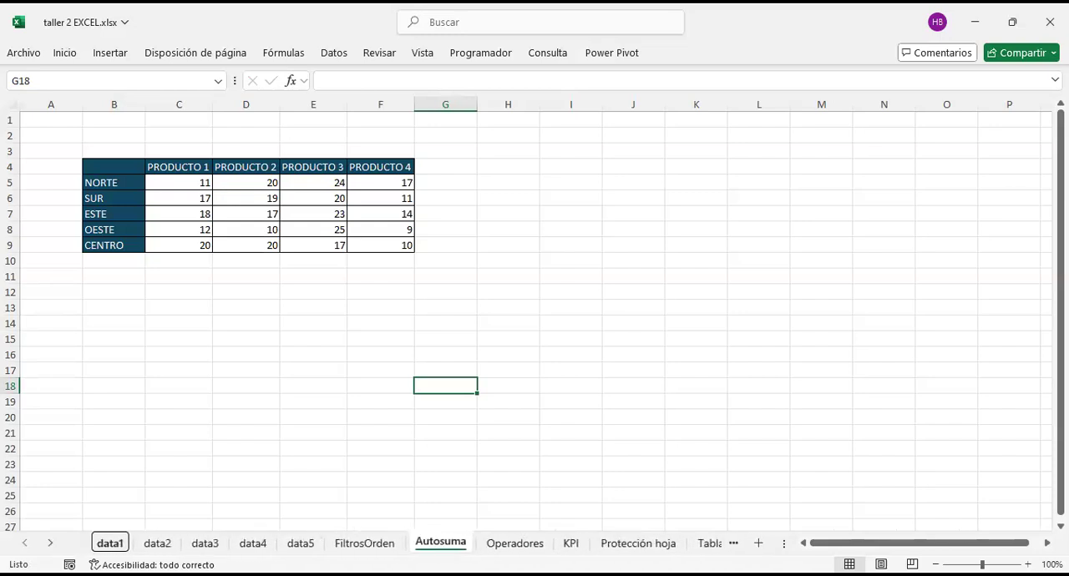
Step: Switch to the data2 sheet and look through its records towards row 1001
key(Right)
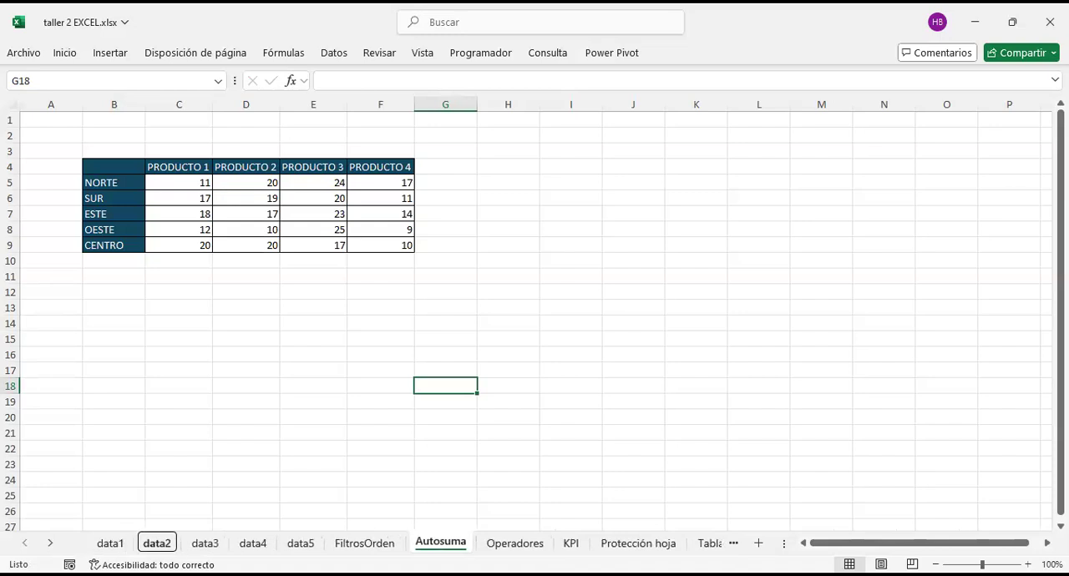
key(Return)
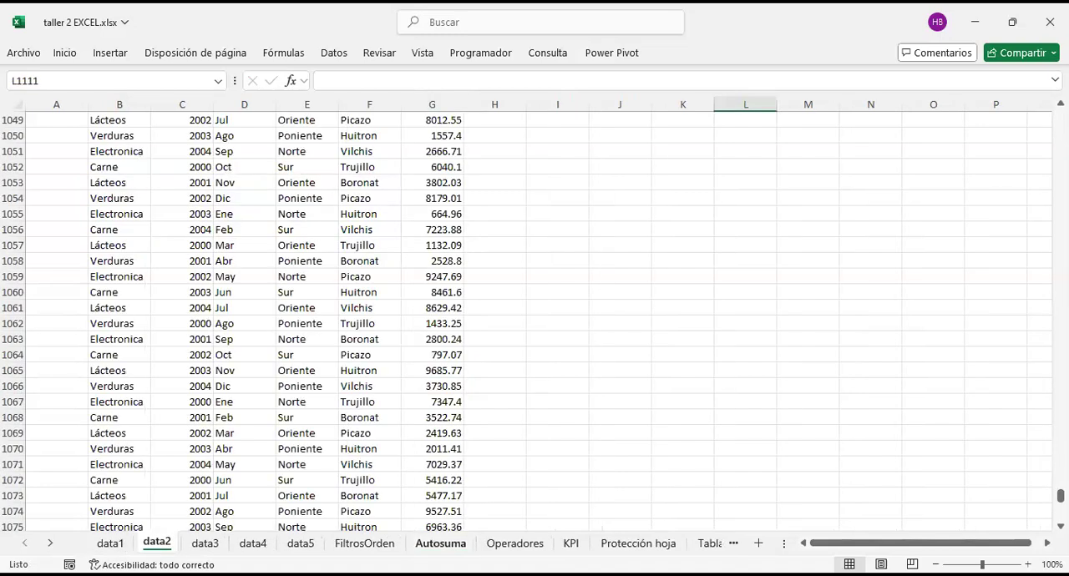
scroll(268, 395, up, 4)
scroll(270, 400, up, 12)
Step: Move the focus along the sheet names and switch to the FiltrosOrden sheet
key(F6)
key(Right)
key(Right)
key(Right)
key(Right)
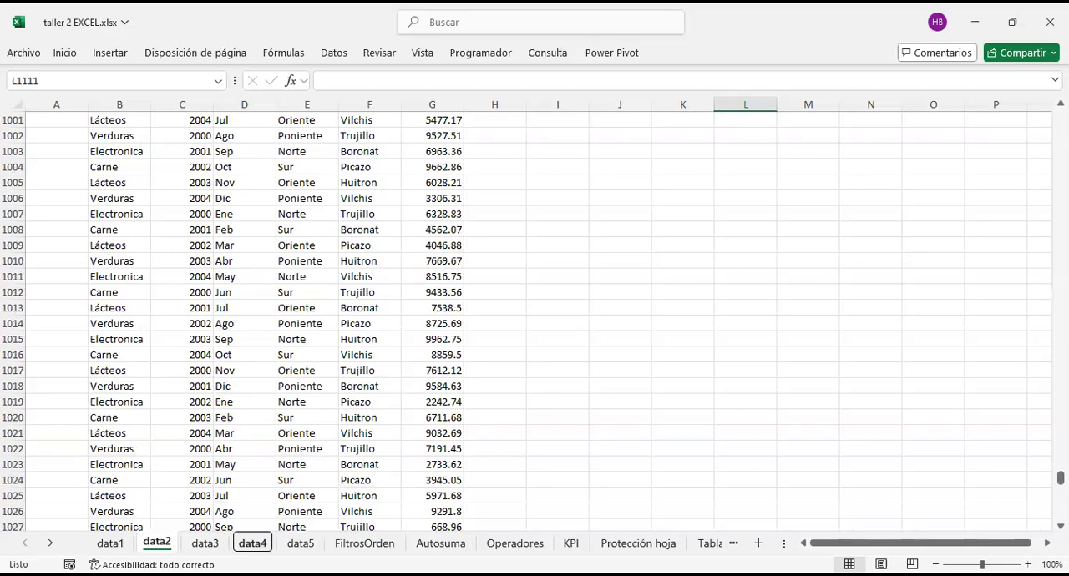
key(Return)
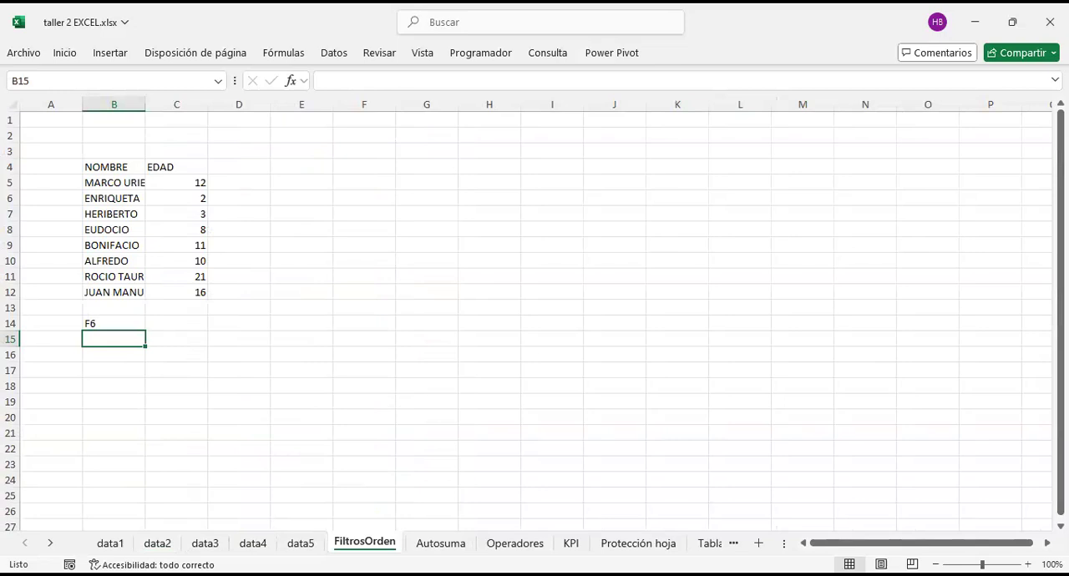
Step: View the Lista_Formulas sheet, and open the FORMULAS sheet at the end of the workbook
key(alt+Tab)
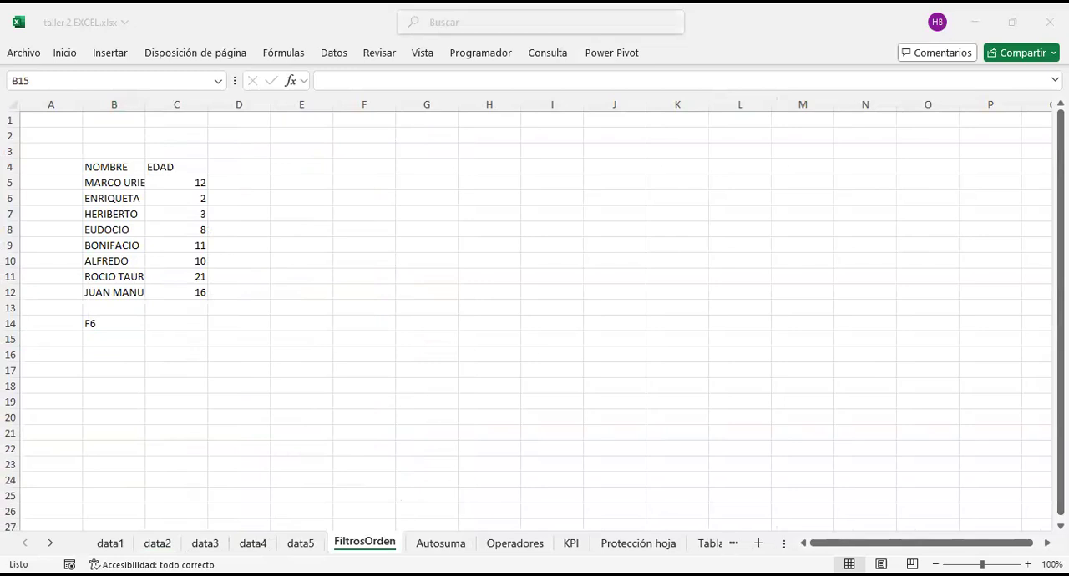
click(735, 544)
click(734, 544)
click(676, 544)
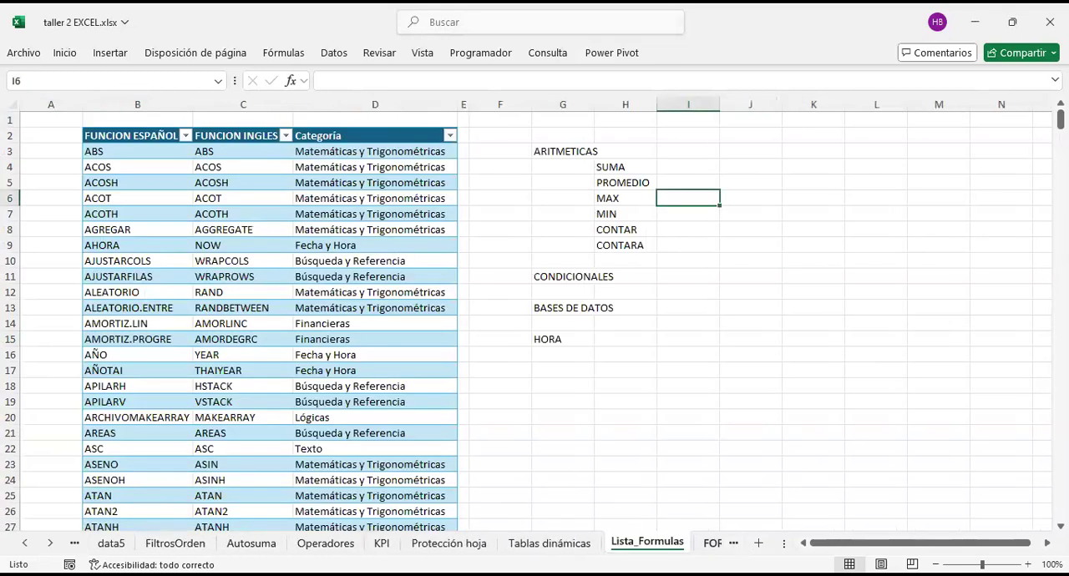
click(709, 543)
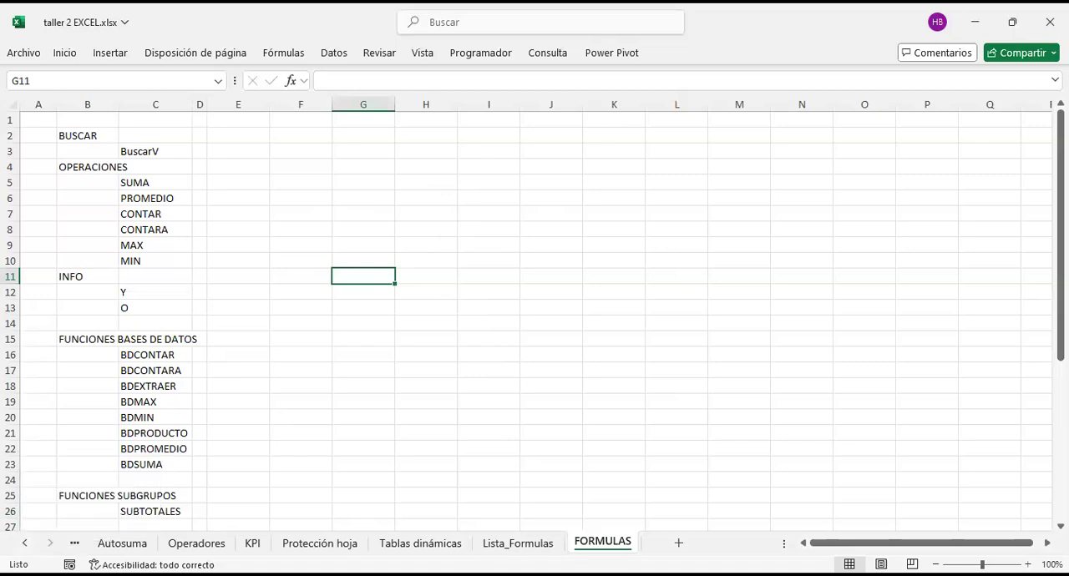
Step: Browse the sheet names between the first and last sheets while staying on the FORMULAS sheet
click(25, 543)
click(25, 544)
click(25, 544)
click(25, 544)
click(25, 544)
click(25, 544)
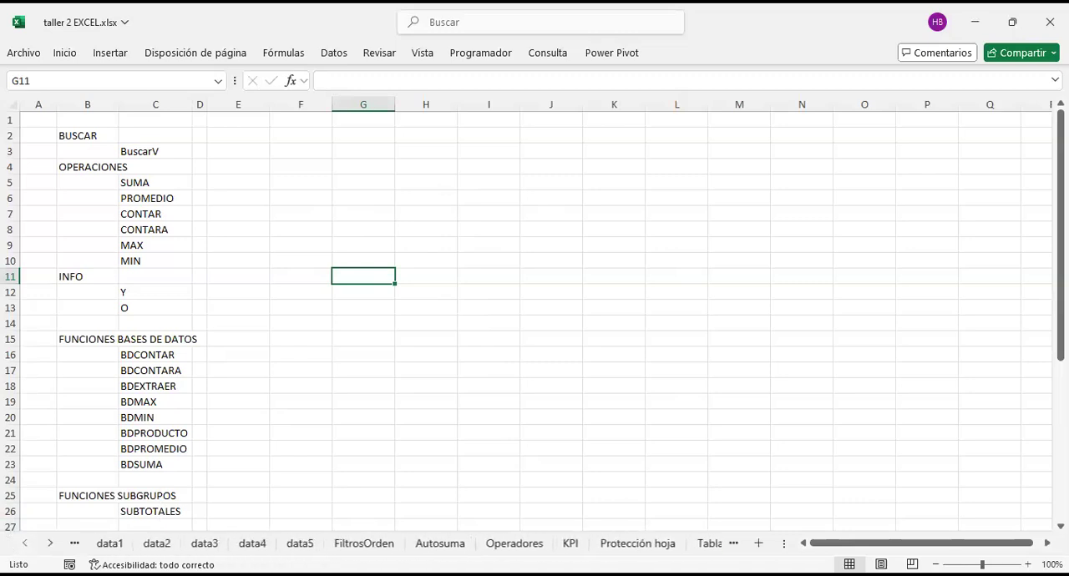
click(50, 543)
click(50, 544)
click(50, 544)
click(50, 544)
click(50, 544)
click(50, 544)
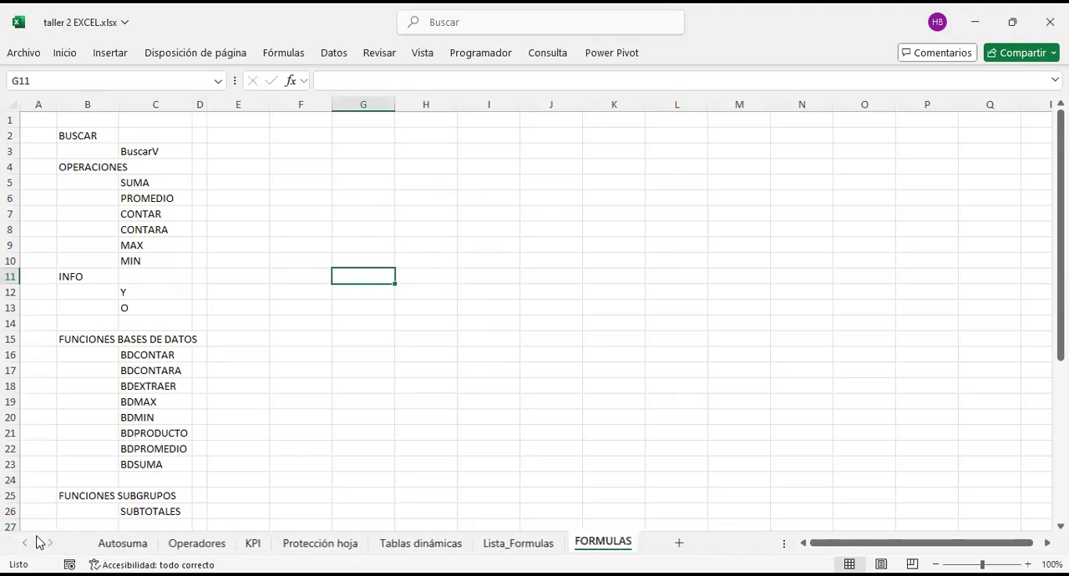
click(25, 543)
click(25, 544)
click(25, 544)
click(25, 544)
click(25, 544)
click(25, 544)
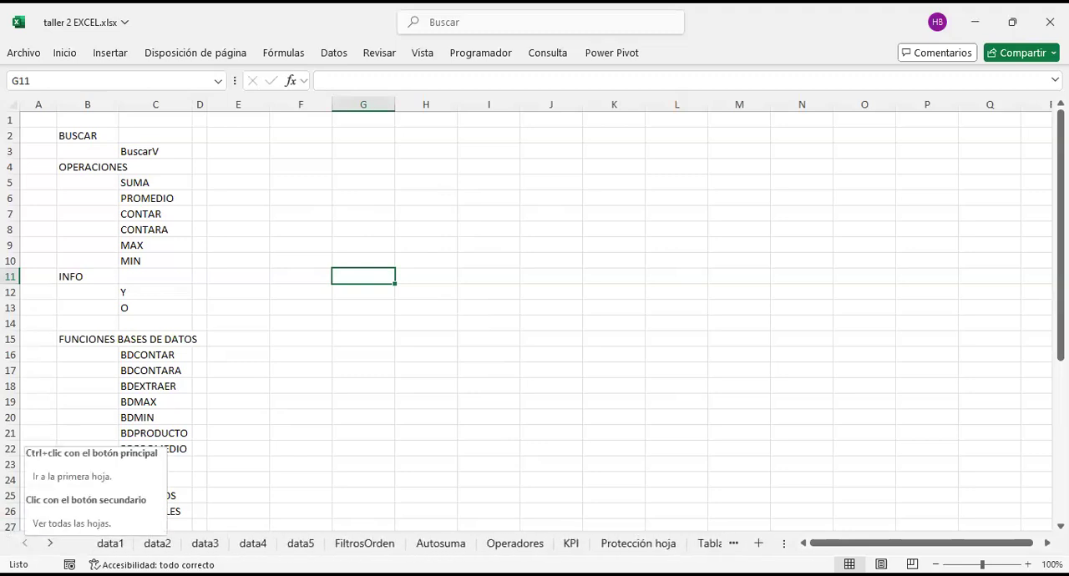
Step: Open the list of all sheets and browse its entries between data2 and FORMULAS
right_click(25, 544)
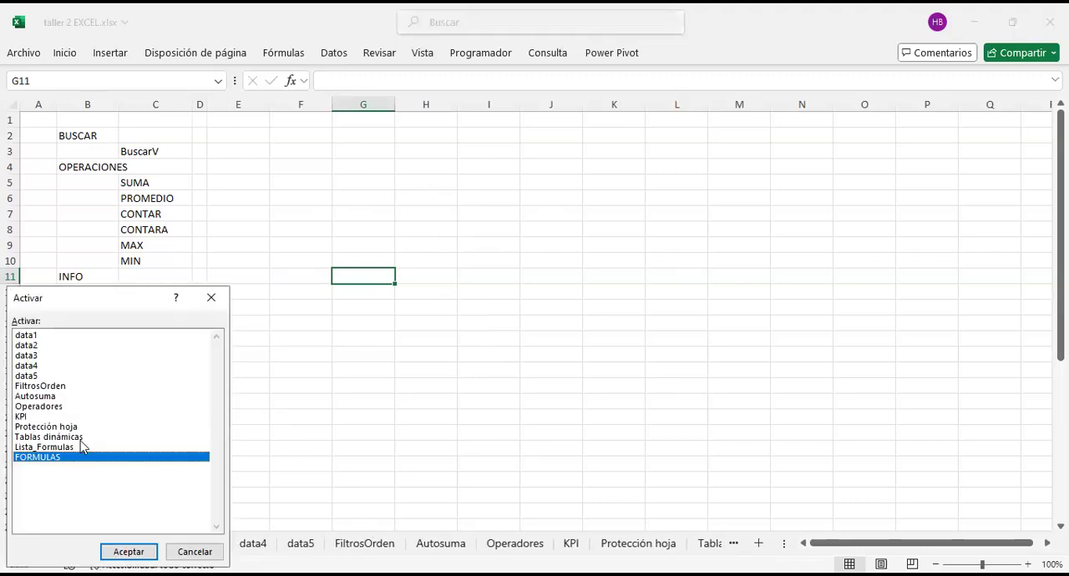
click(88, 345)
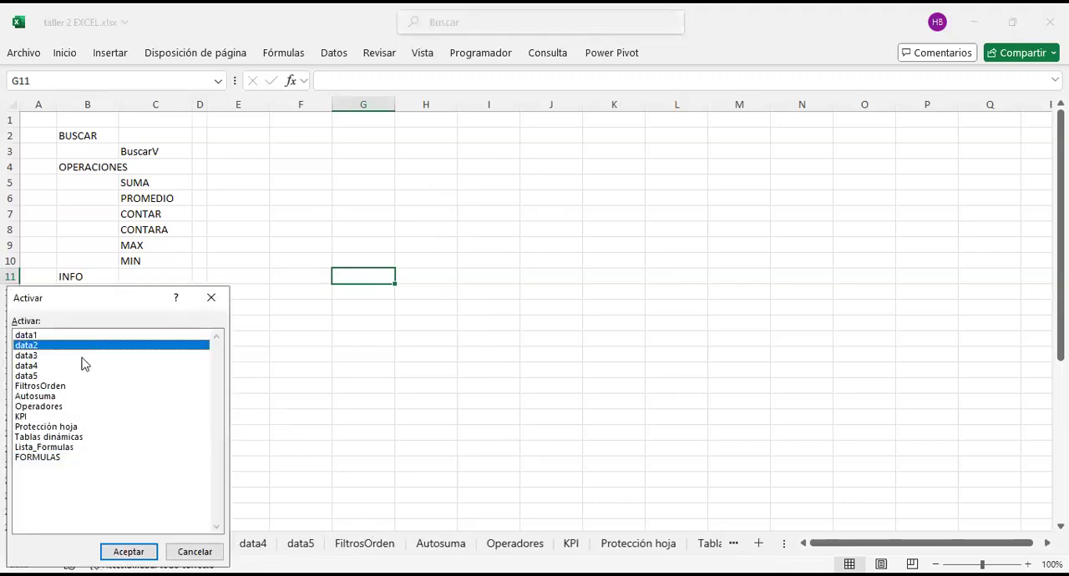
click(84, 357)
click(80, 376)
click(78, 398)
click(87, 458)
click(82, 428)
click(81, 345)
click(58, 366)
click(48, 406)
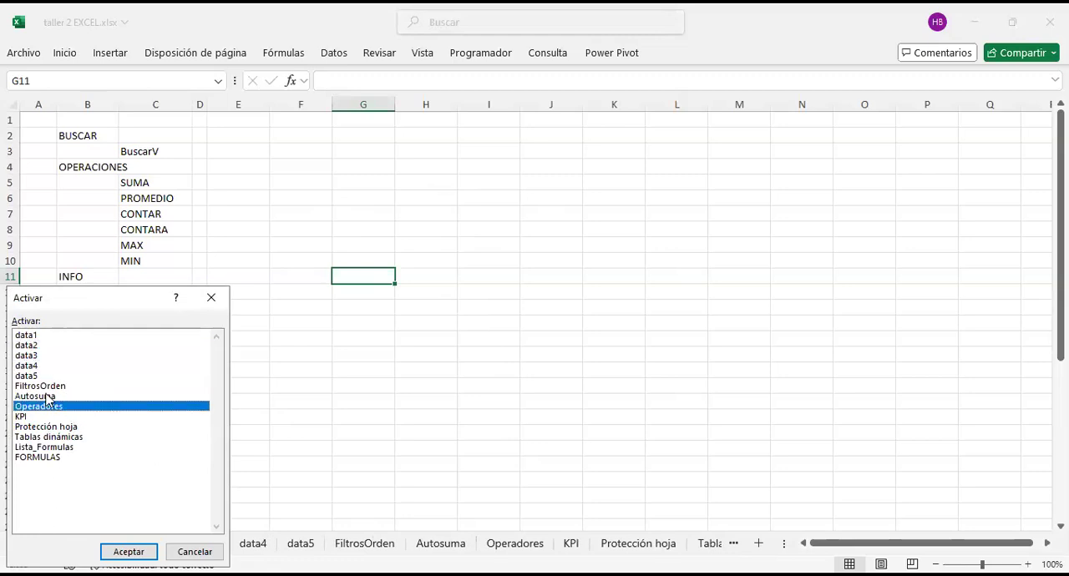
click(51, 377)
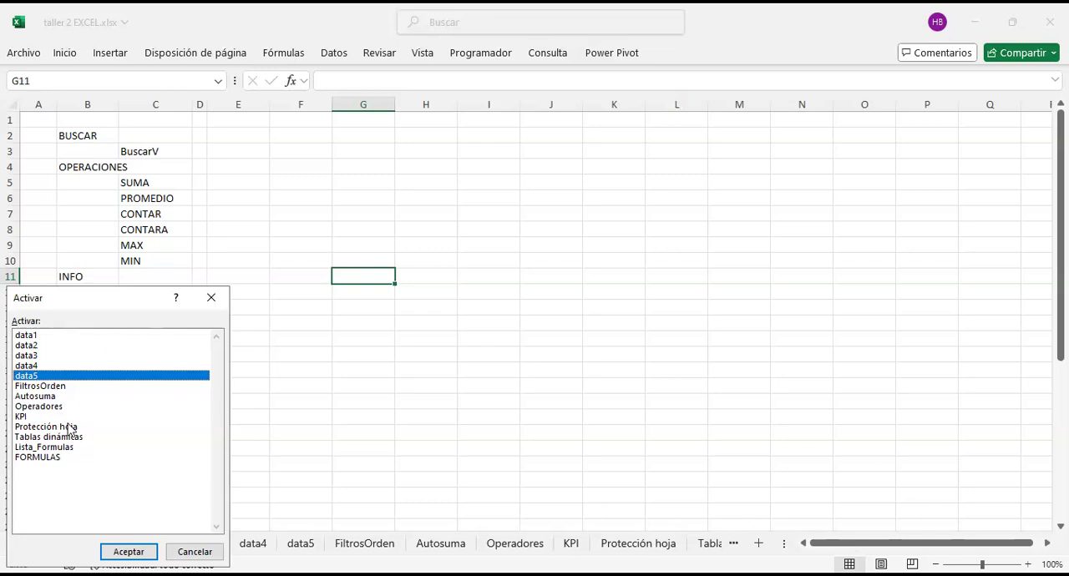
click(60, 458)
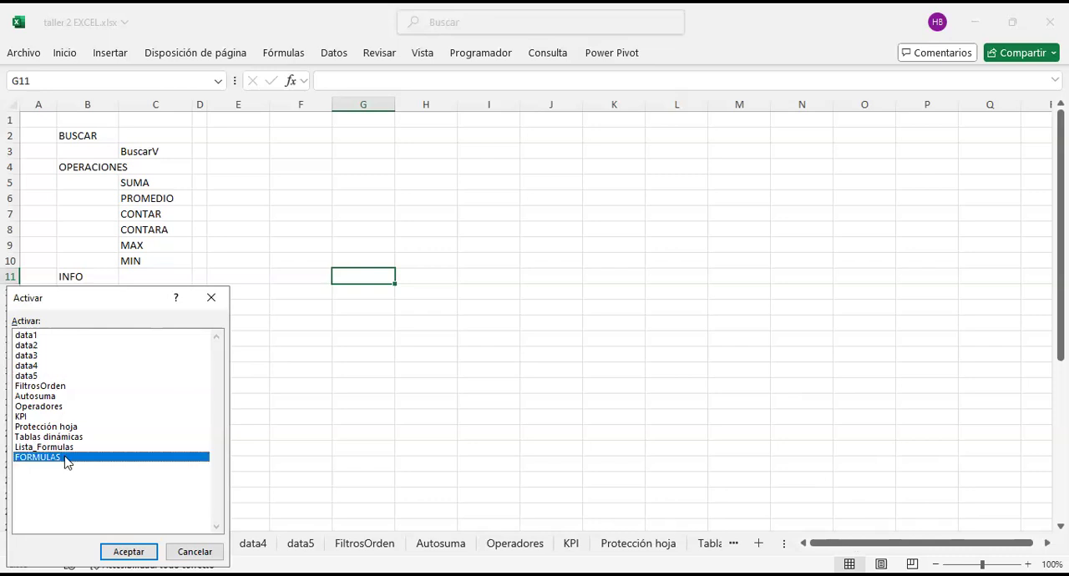
Step: Move up through the sheet list from FORMULAS, and activate the FiltrosOrden sheet
key(Up)
key(Up)
key(Up)
key(Up)
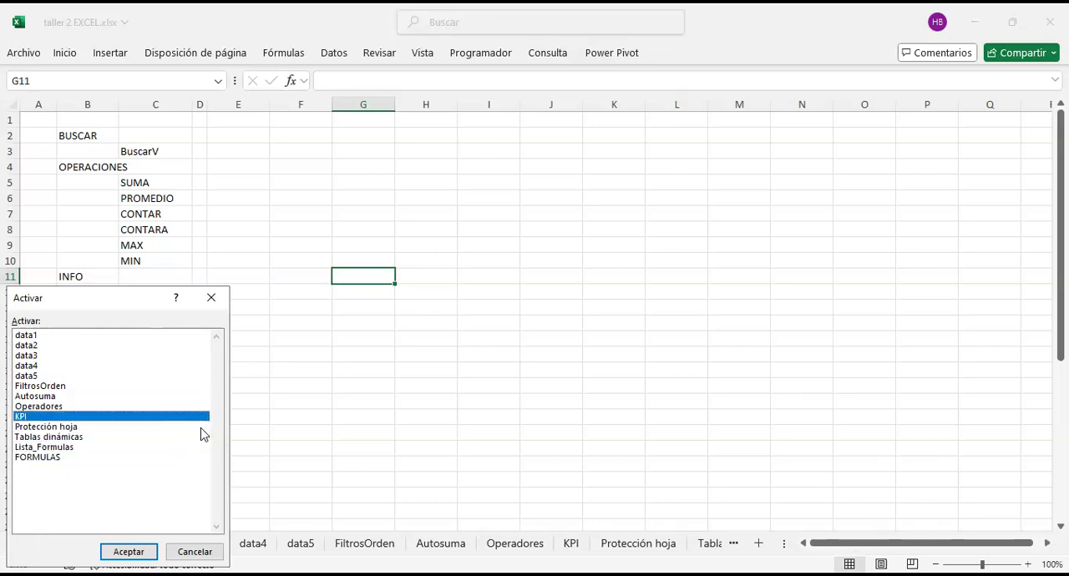
click(56, 389)
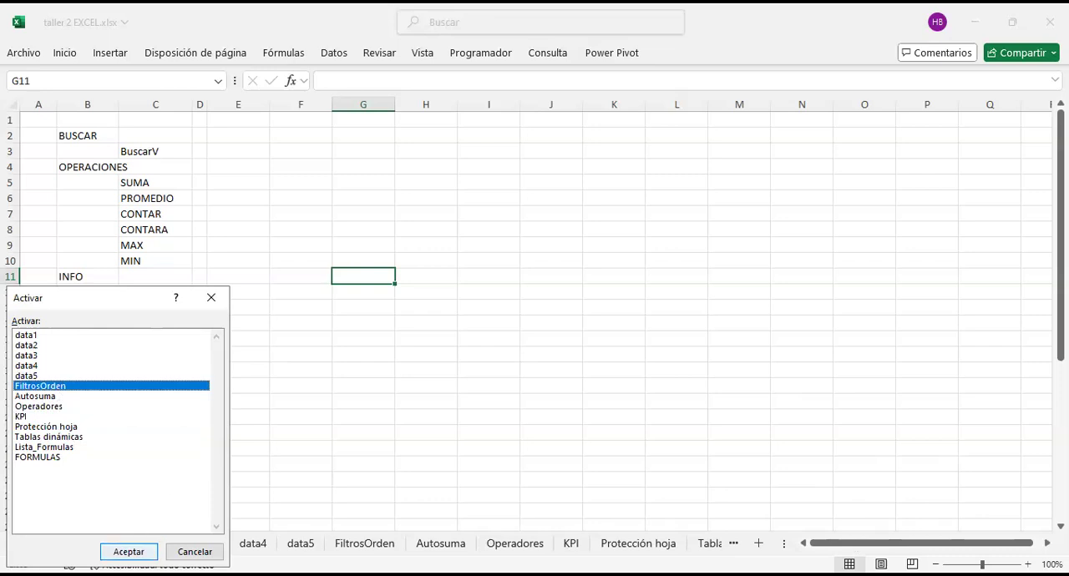
click(128, 551)
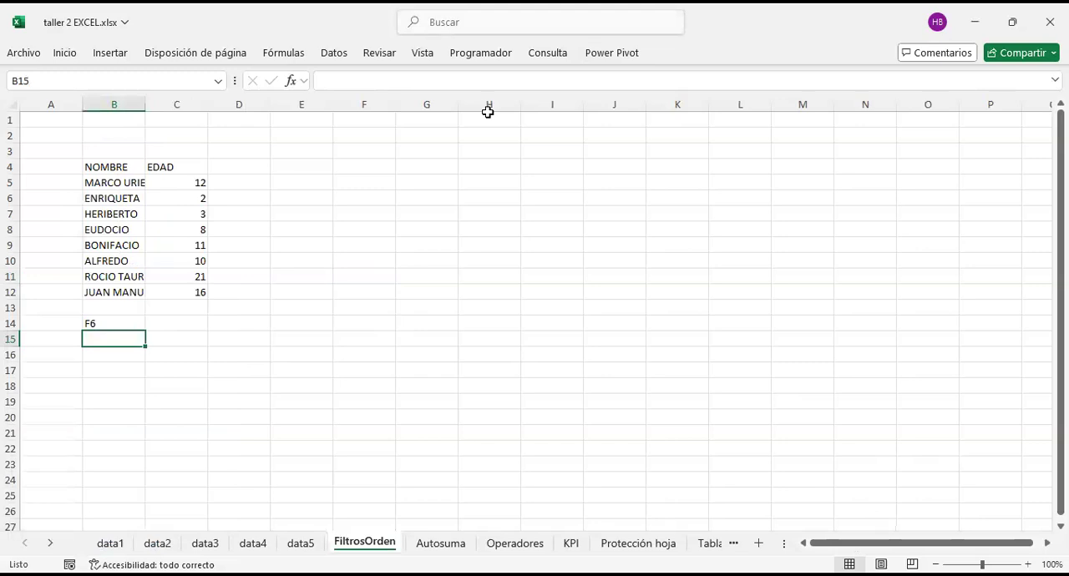
key(alt+Tab)
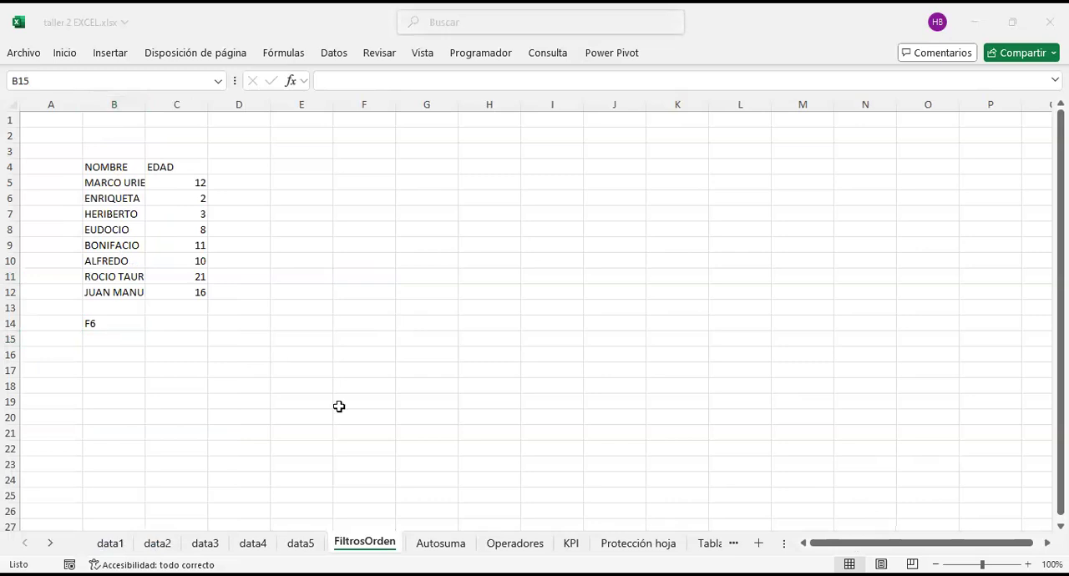
key(alt+Tab)
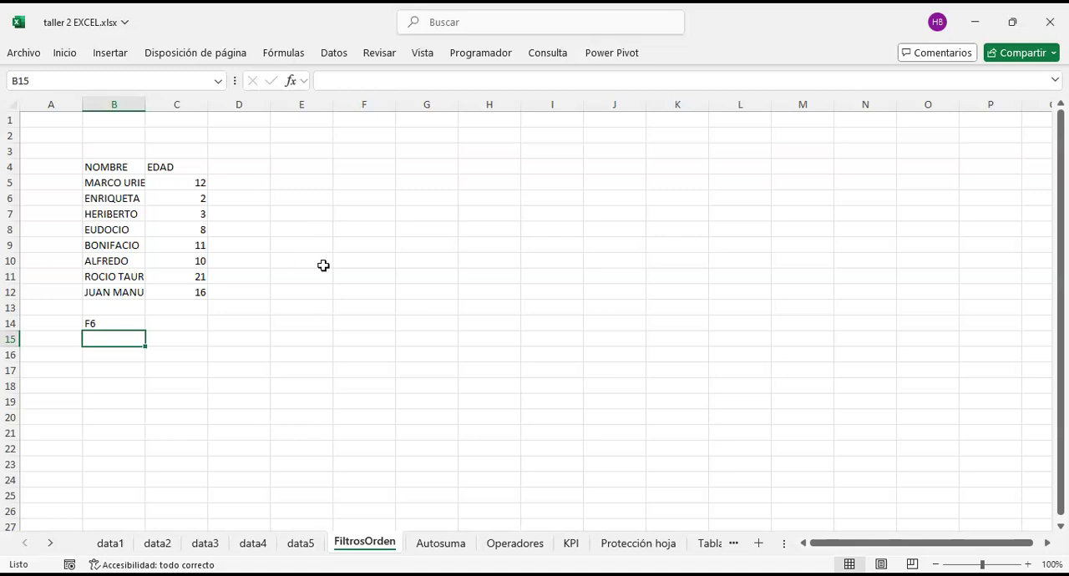
Step: Clear the F6 note in cell B14 below the NOMBRE and EDAD list
click(107, 322)
key(Delete)
key(Down)
key(Down)
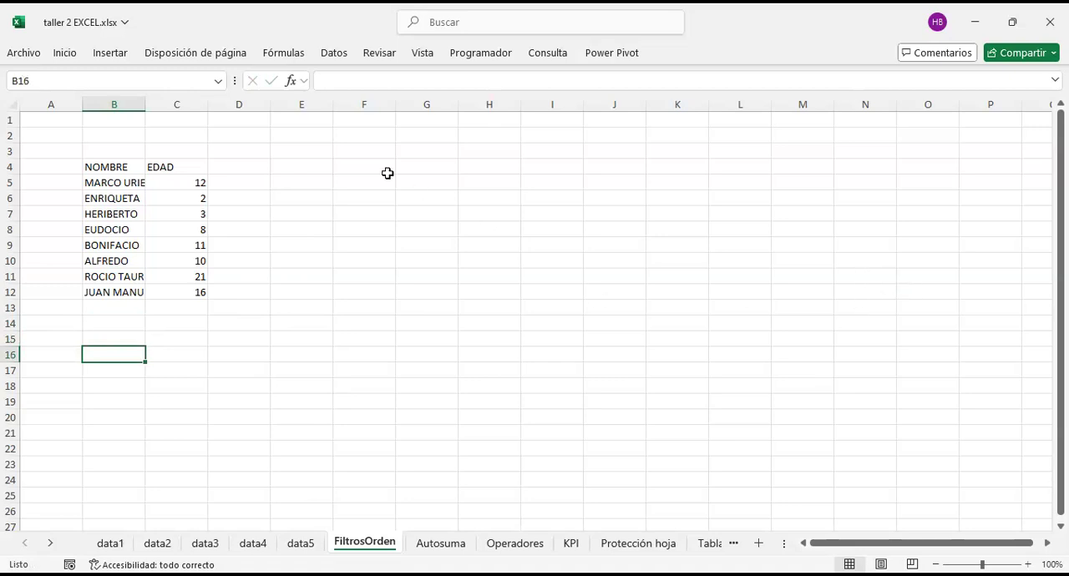
Step: Highlight the EDAD values in C5:C12 and the NOMBRE entries in B5:B12 to compare numeric and text data
drag(125, 182, 147, 298)
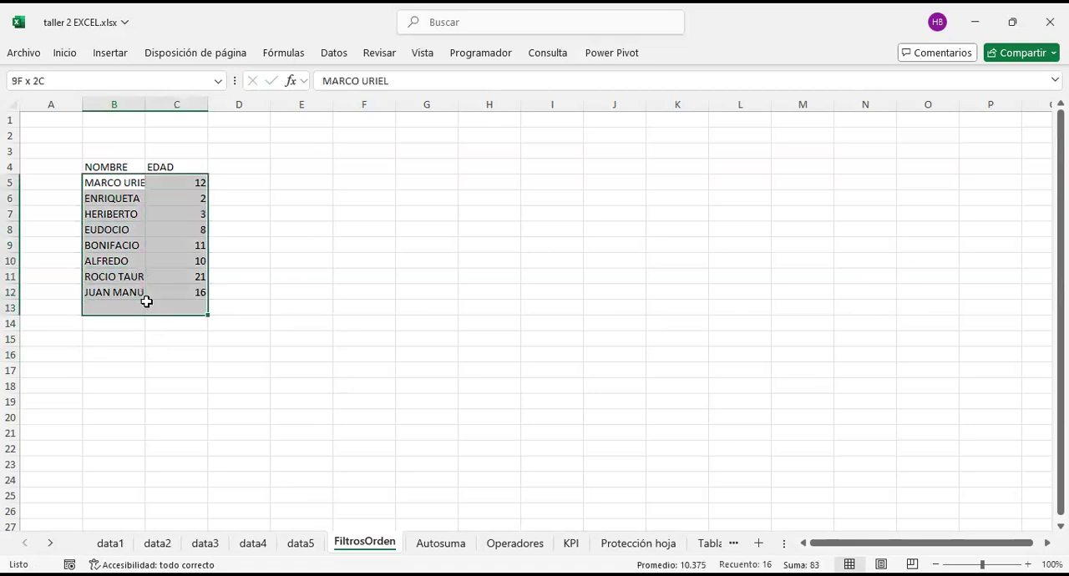
click(191, 184)
drag(187, 248, 191, 292)
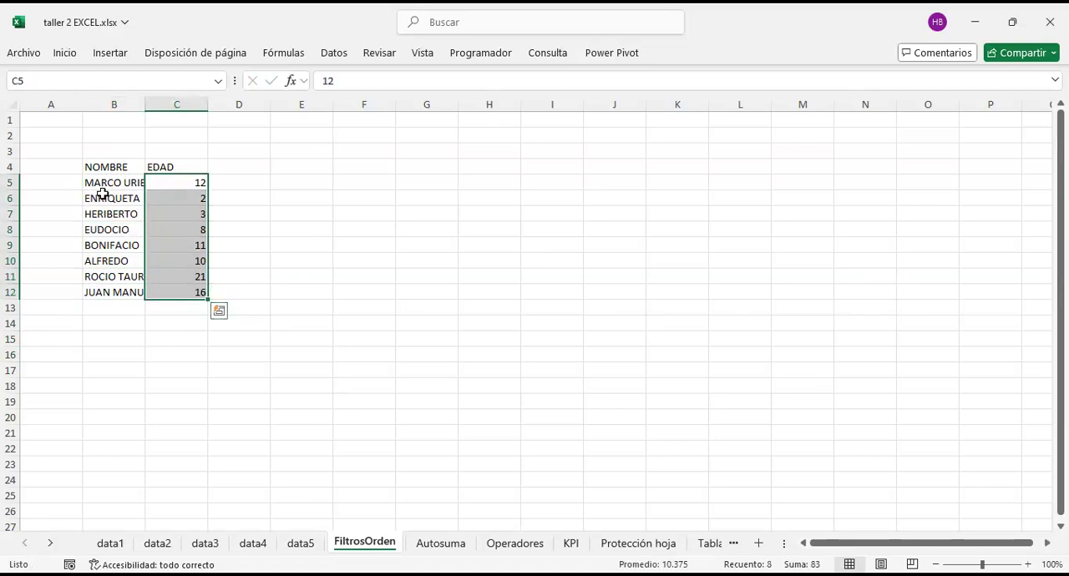
drag(112, 182, 107, 304)
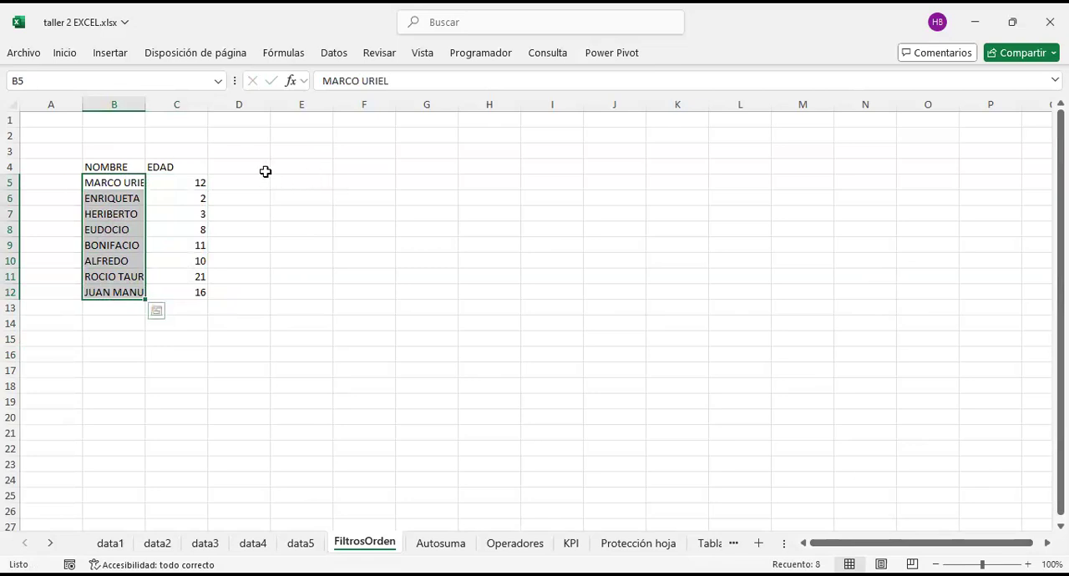
drag(297, 182, 286, 282)
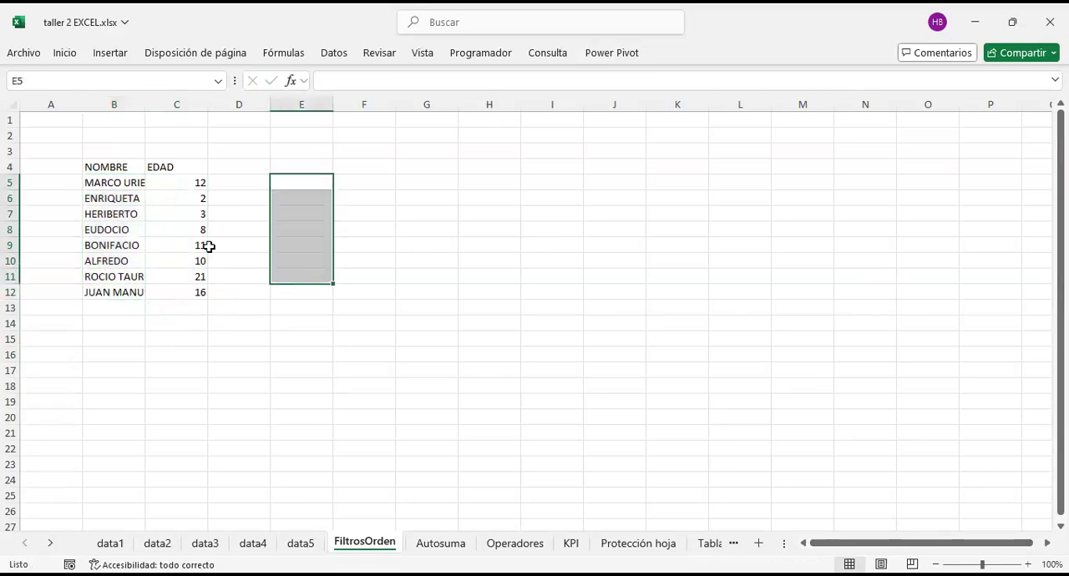
click(440, 227)
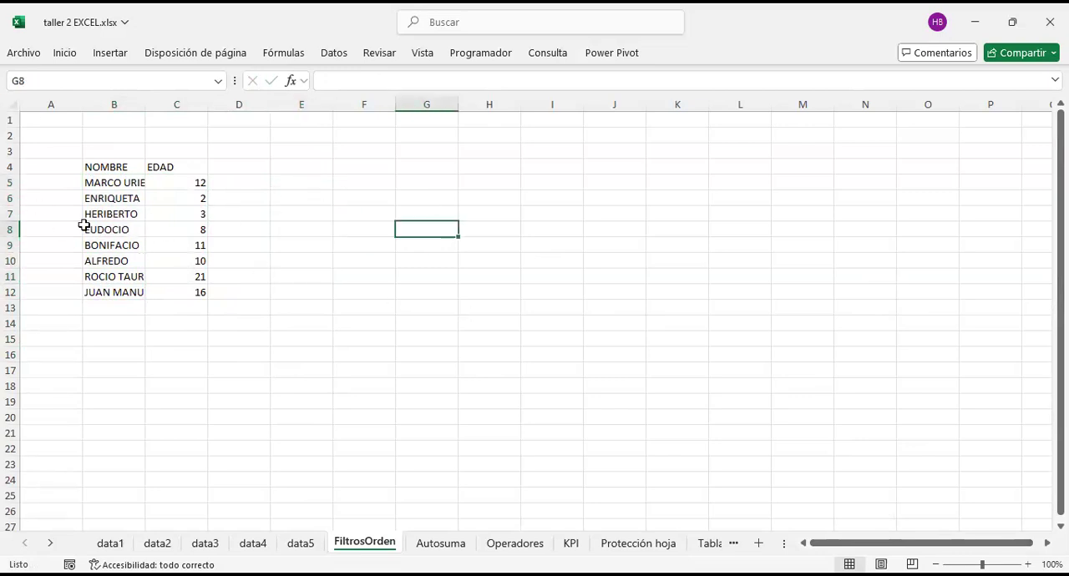
Step: View the filtering and sorting options available for the first NOMBRE entry in cell B5
click(1028, 564)
click(1028, 565)
click(1028, 565)
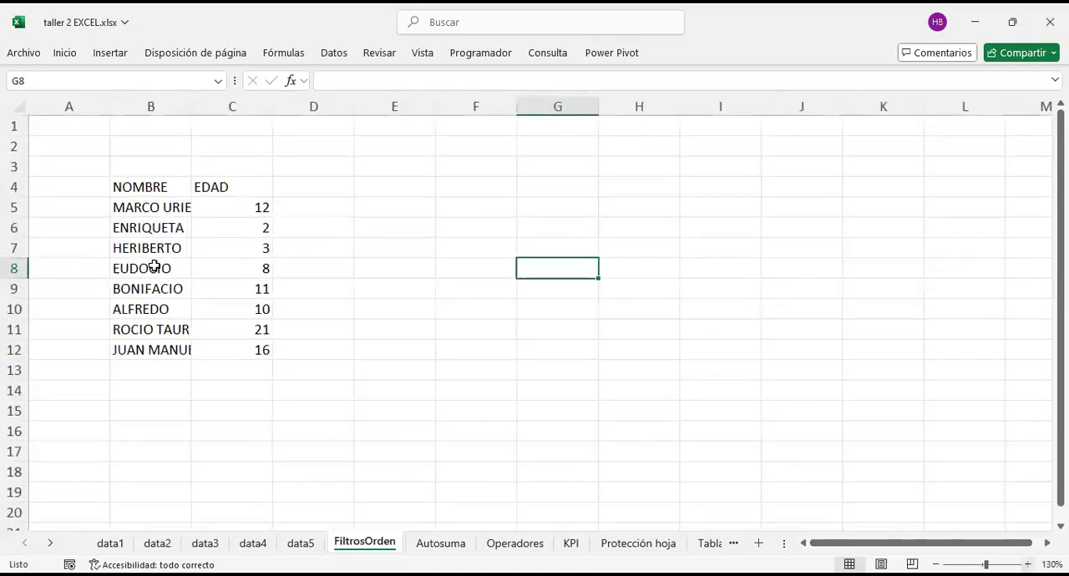
click(149, 204)
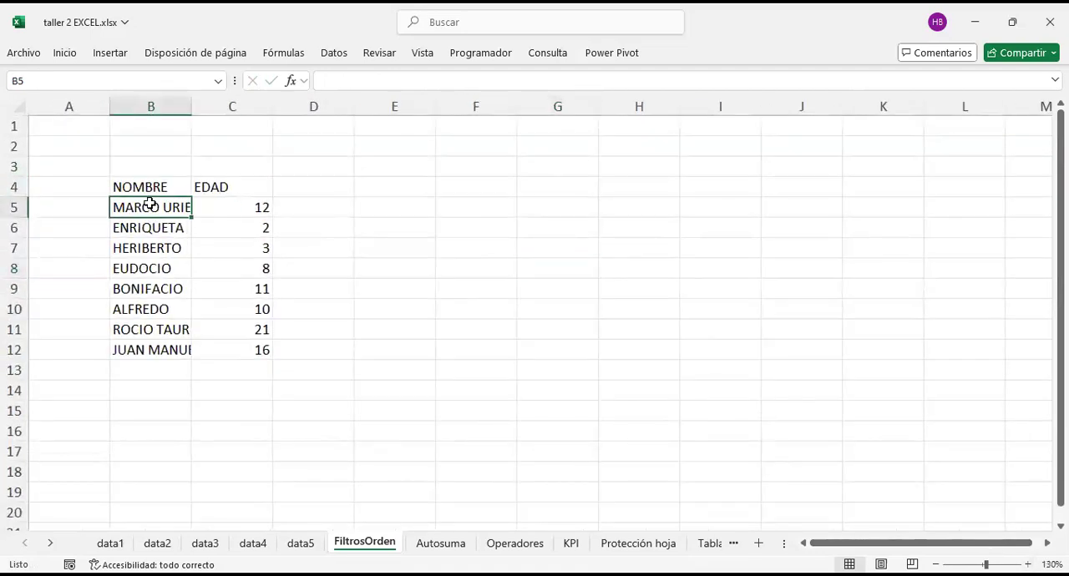
right_click(150, 204)
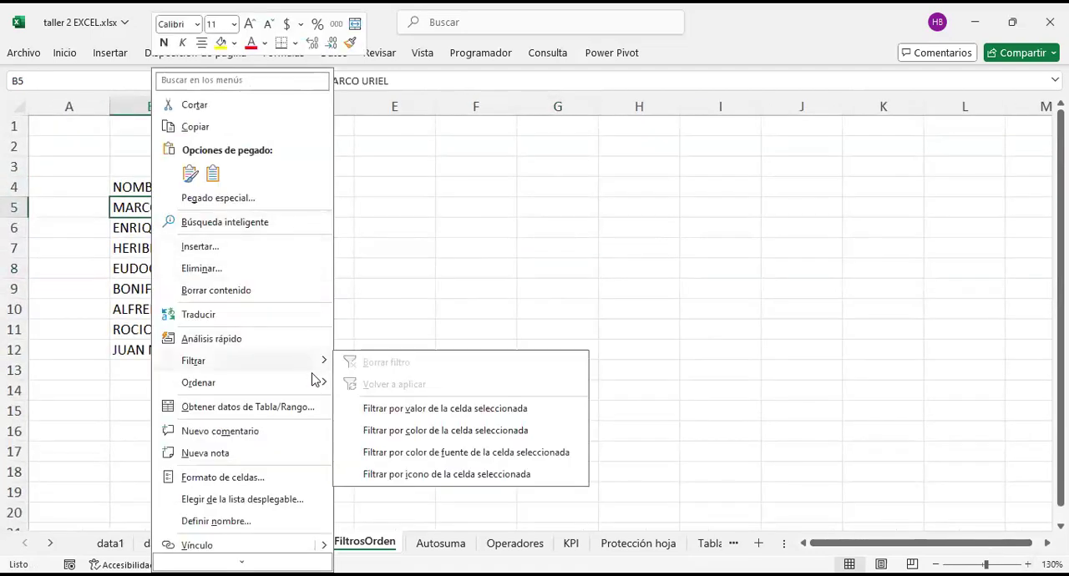
mouse_move(318, 381)
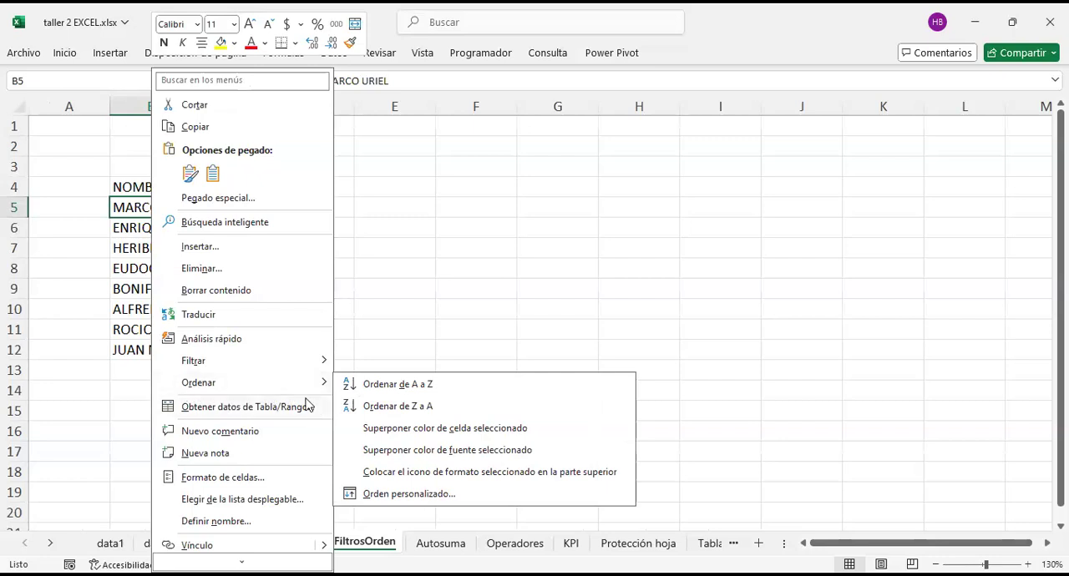
click(473, 256)
Step: Select several NOMBRE entries and view the text sorting options for cell B8
click(167, 263)
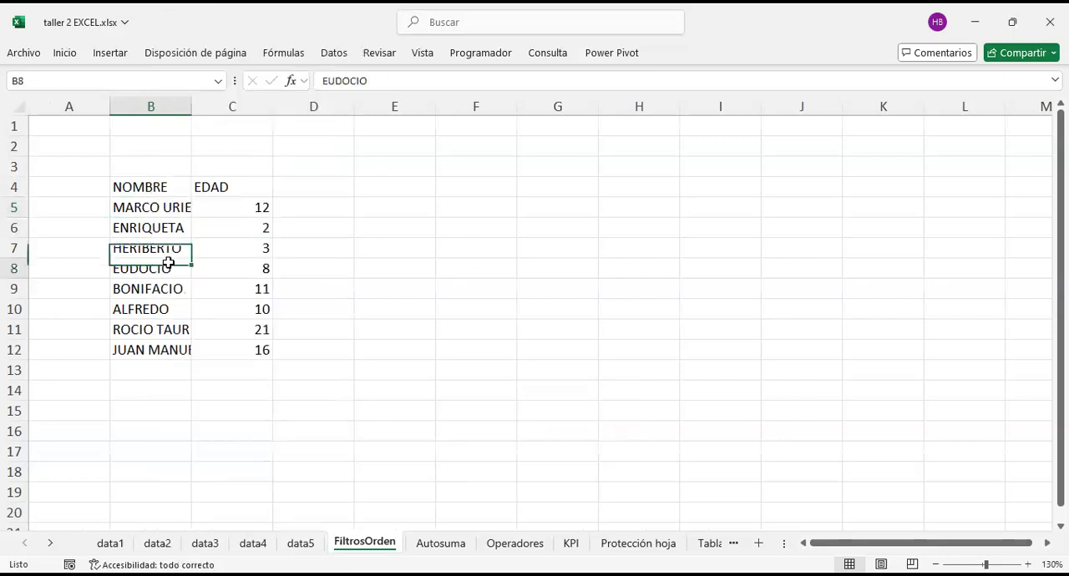
click(158, 312)
click(146, 228)
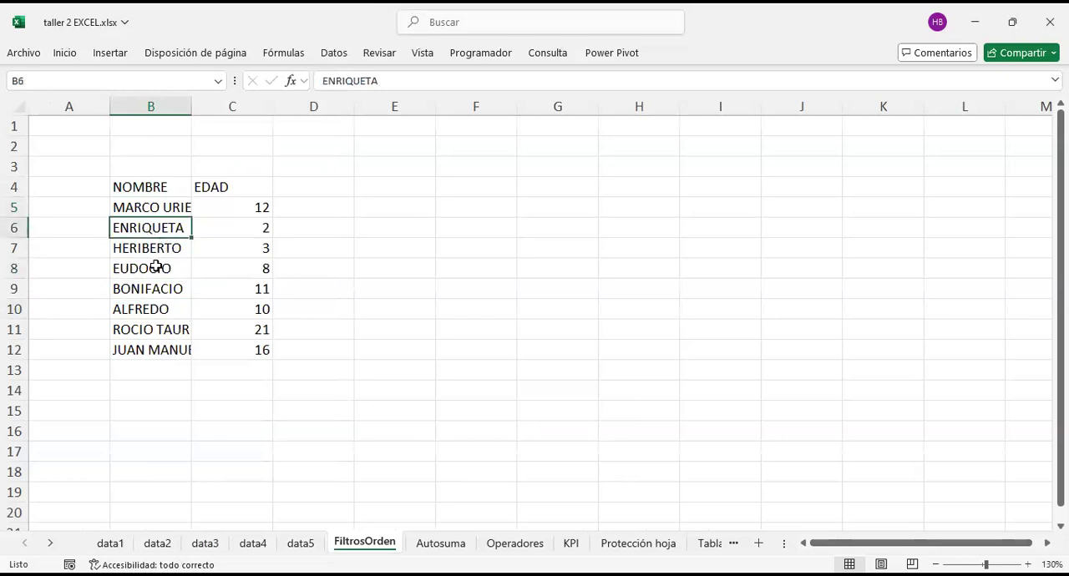
click(153, 270)
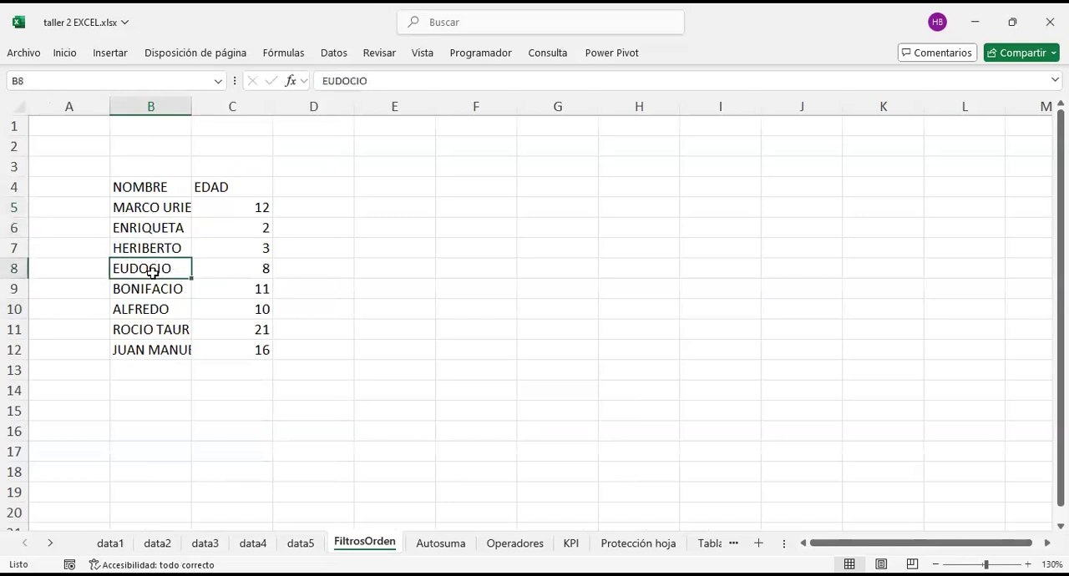
right_click(254, 393)
mouse_move(255, 389)
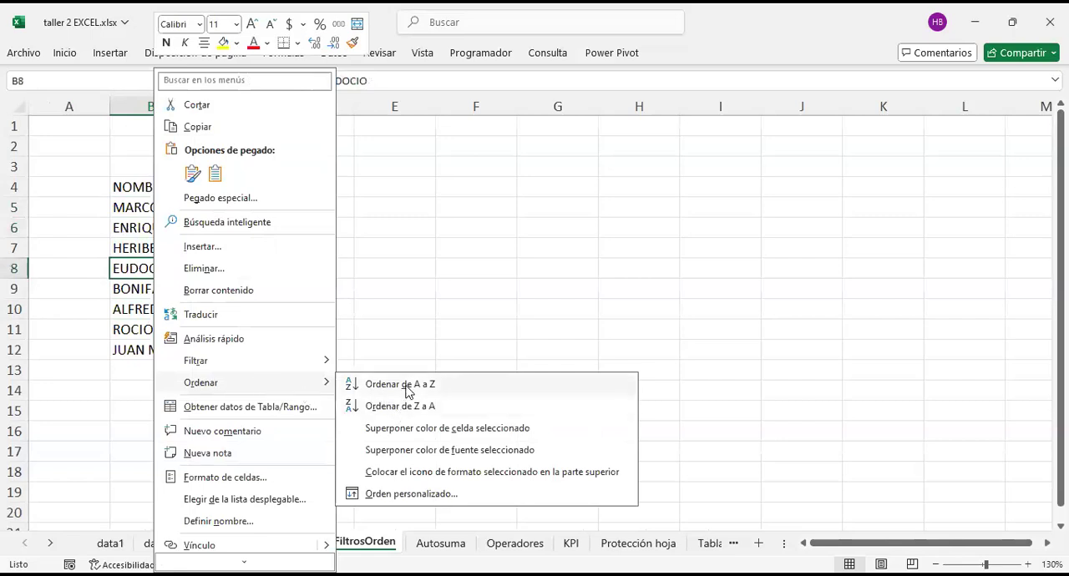
Step: View the sorting options for the numeric EDAD value in cell C8
click(237, 258)
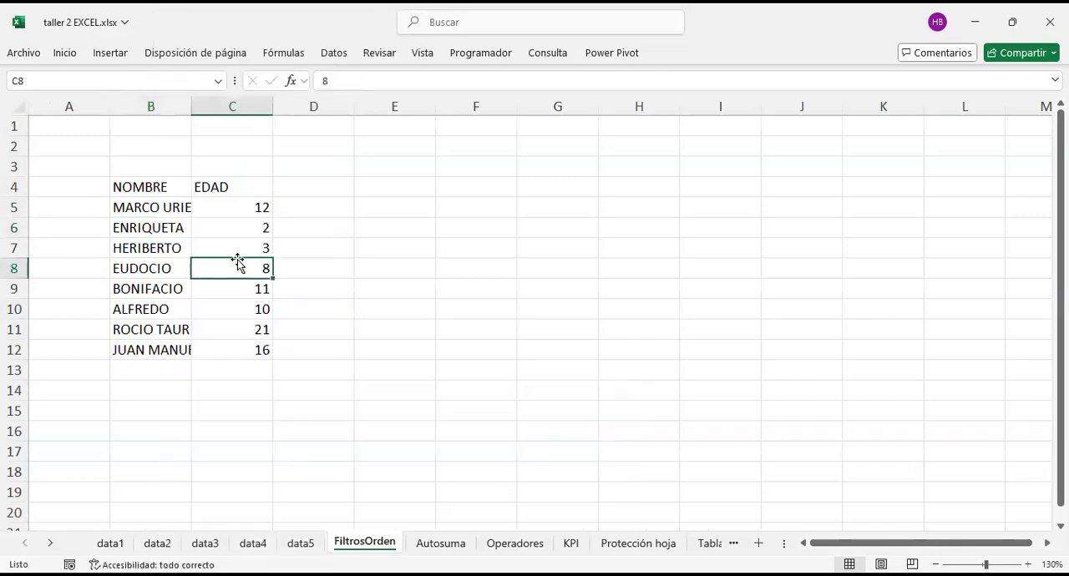
right_click(237, 263)
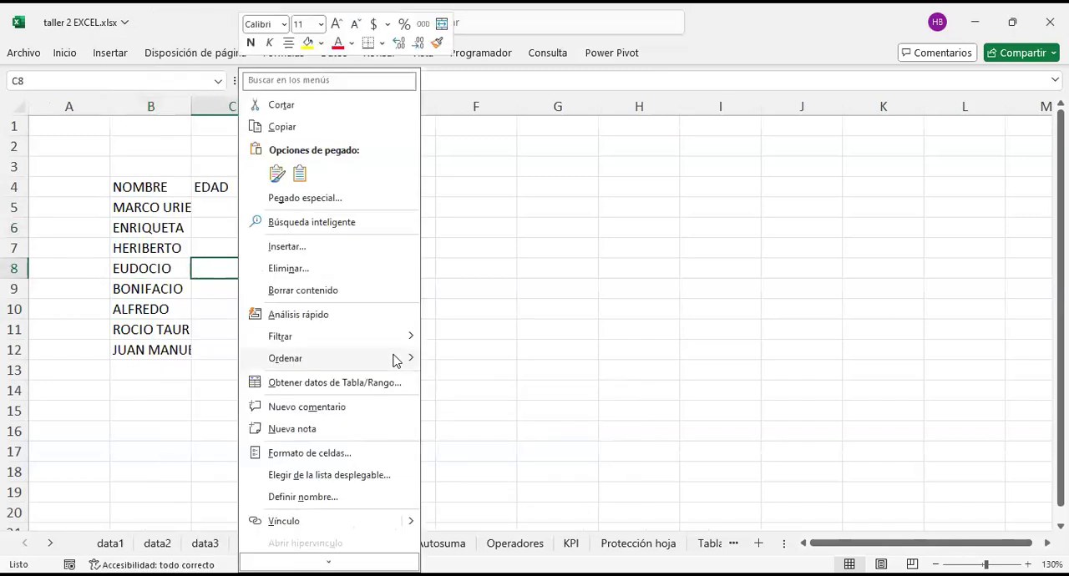
mouse_move(399, 359)
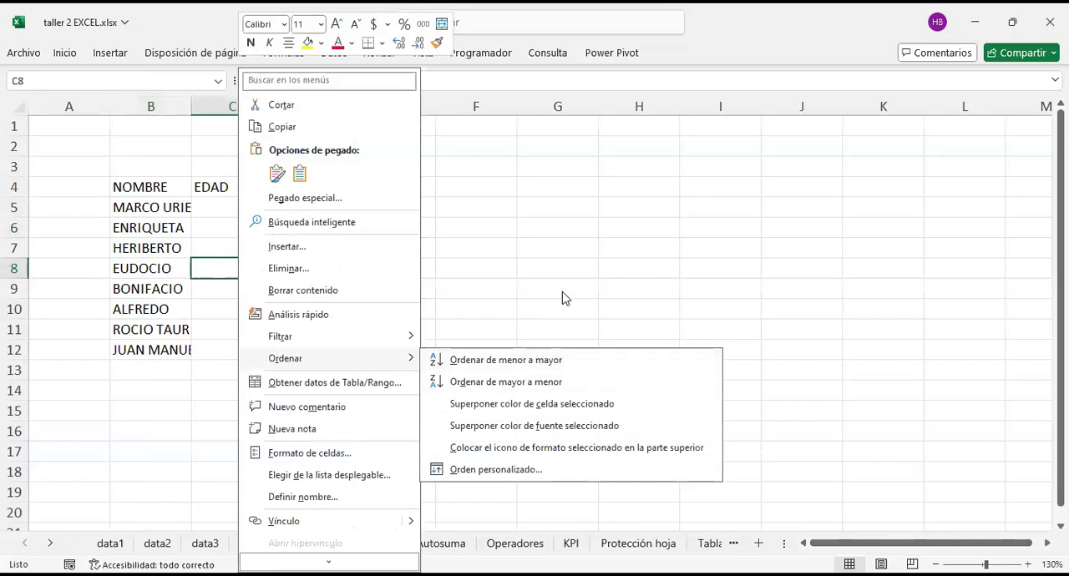
key(Escape)
Step: Switch to the data5 sheet and examine the first values in the FECHA column
key(ctrl+Page_Up)
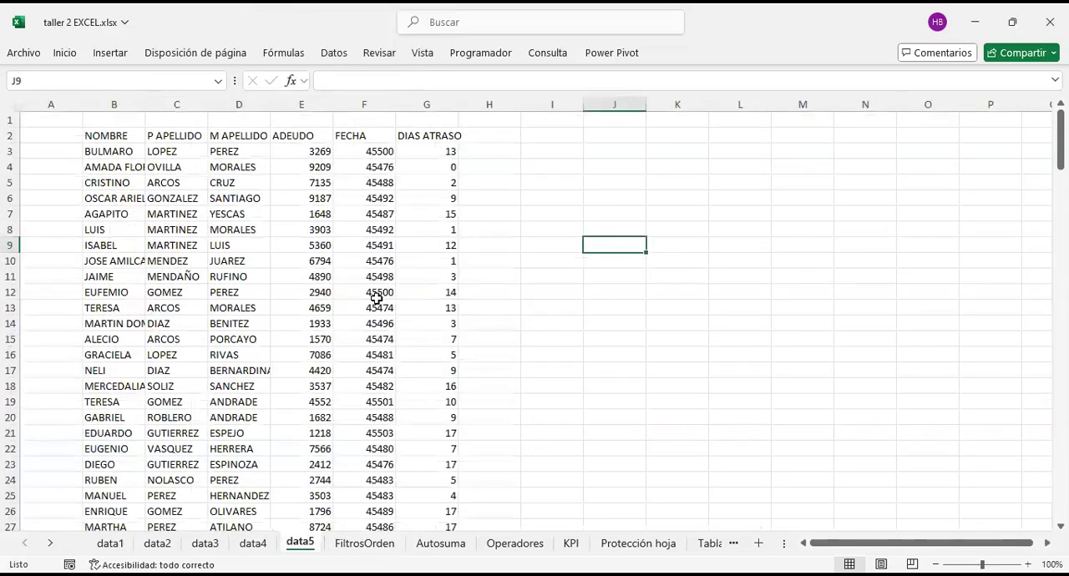
click(386, 187)
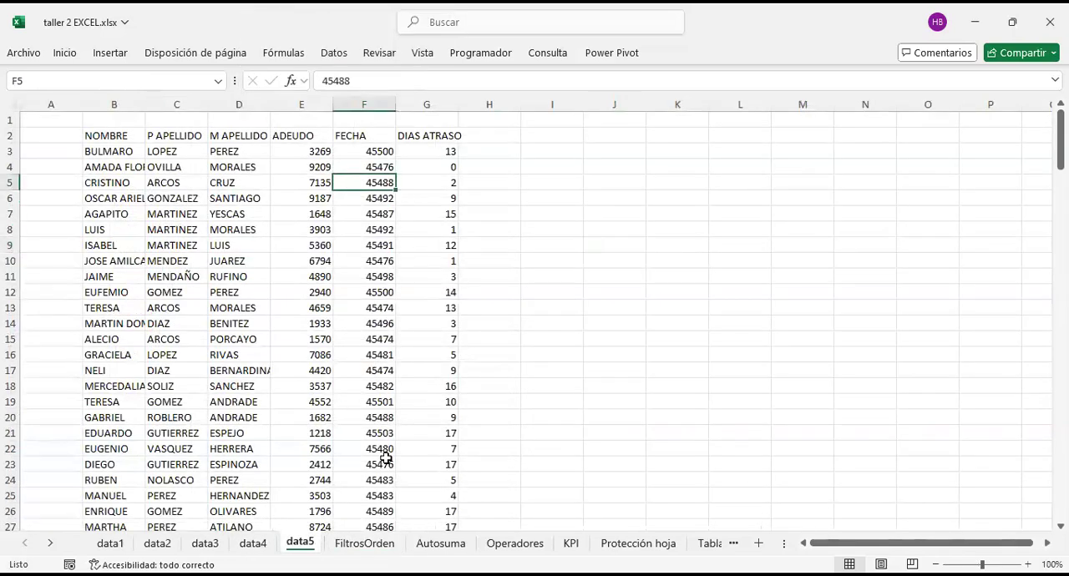
click(376, 157)
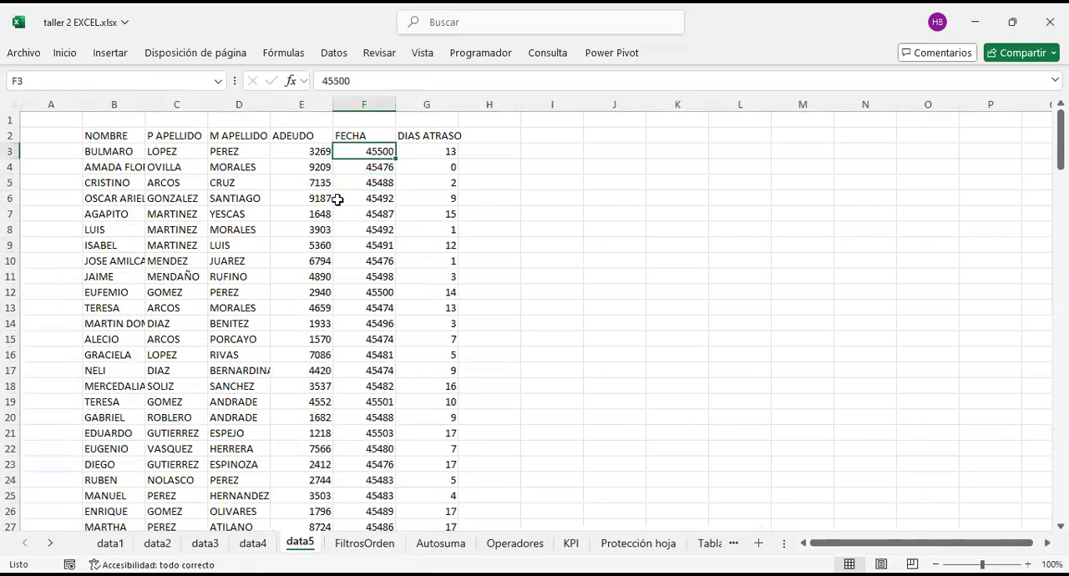
key(Up)
key(Down)
Step: Return to the FiltrosOrden sheet and select cell B5, the first NOMBRE entry
click(364, 544)
click(173, 203)
click(247, 207)
click(157, 210)
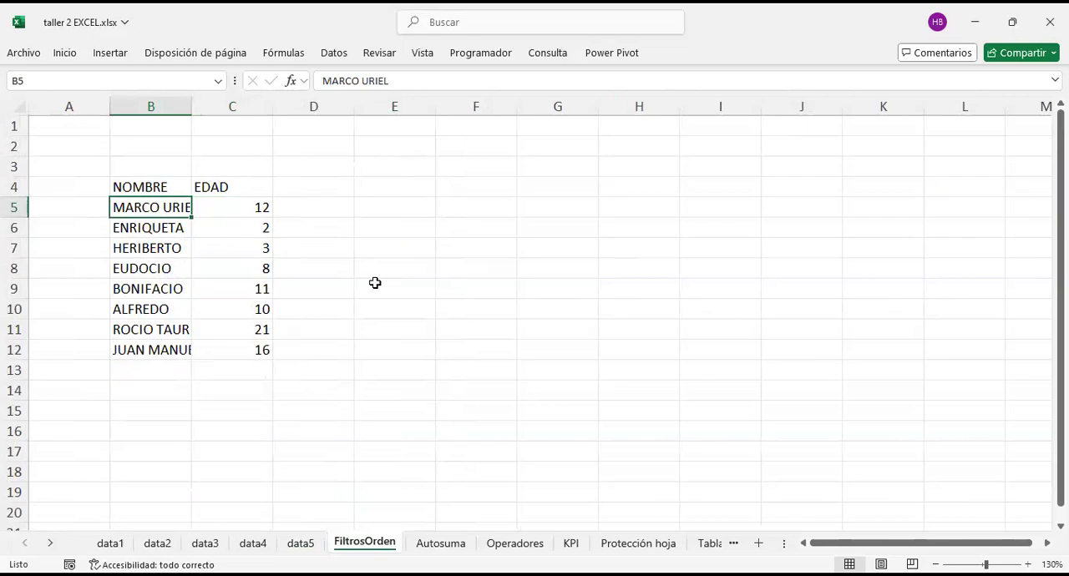
Step: Look through the search and selection options and the sort and filter options among the editing commands
click(75, 53)
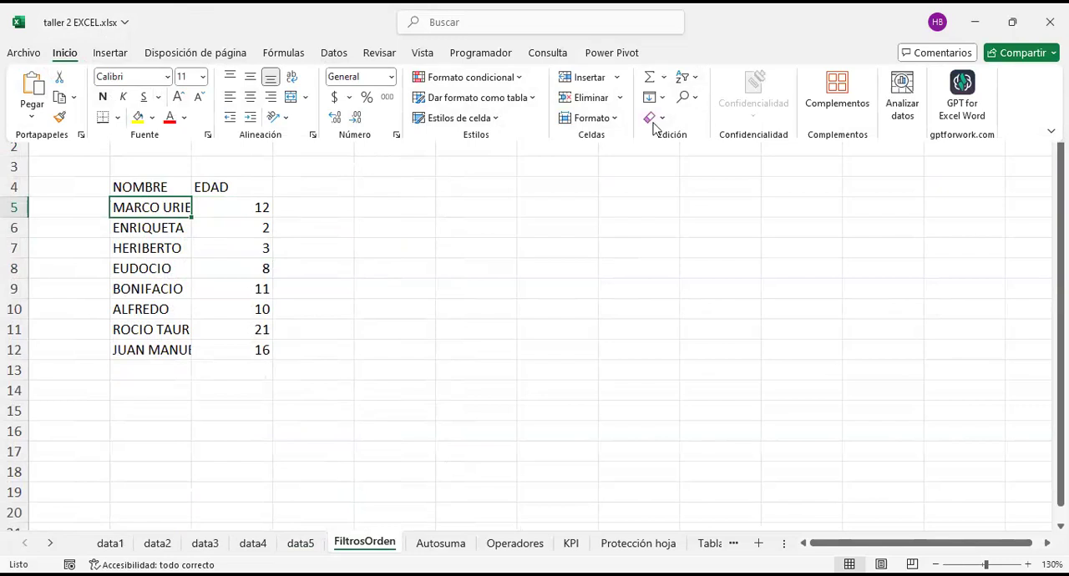
click(690, 98)
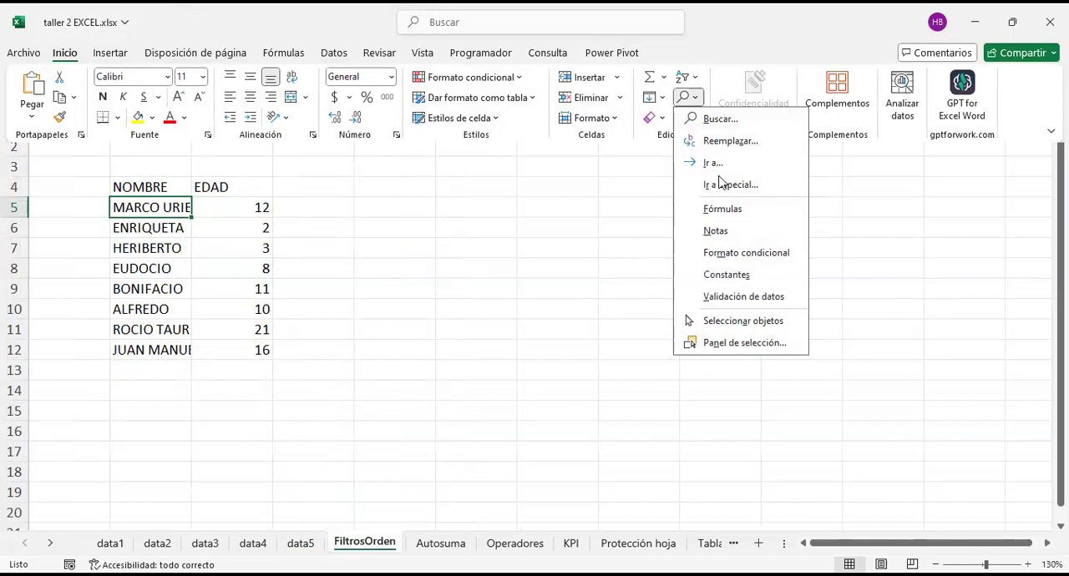
click(687, 77)
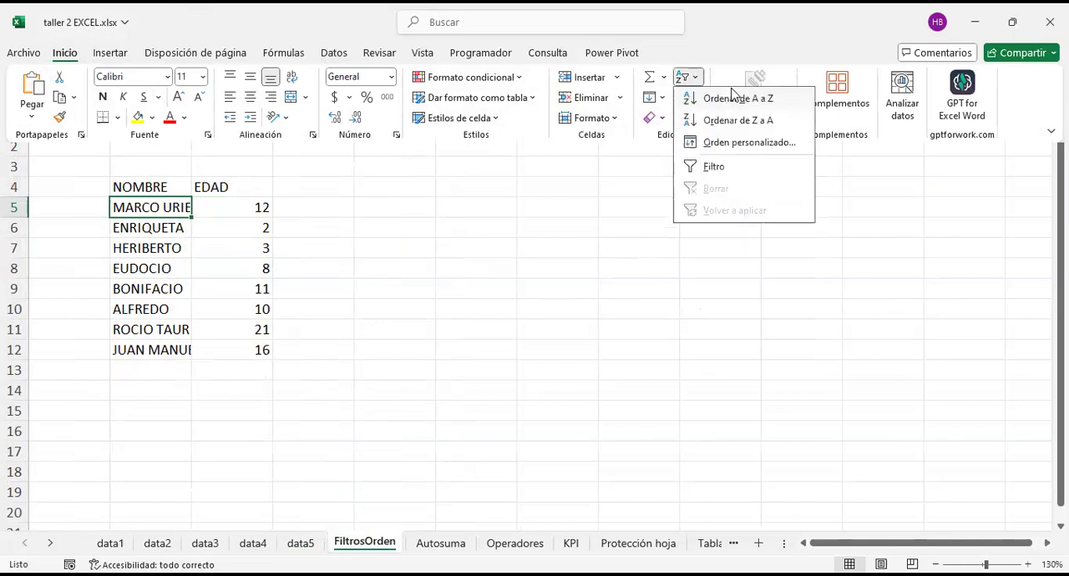
click(663, 99)
click(697, 80)
click(498, 242)
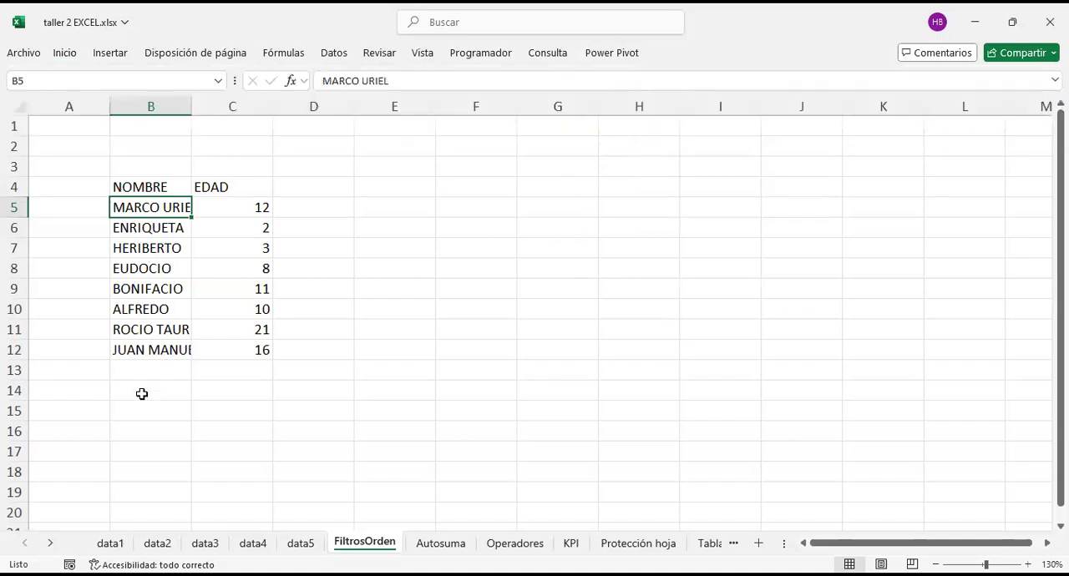
Step: Copy the names in B5:B12 and paste them starting at cell E5
click(402, 310)
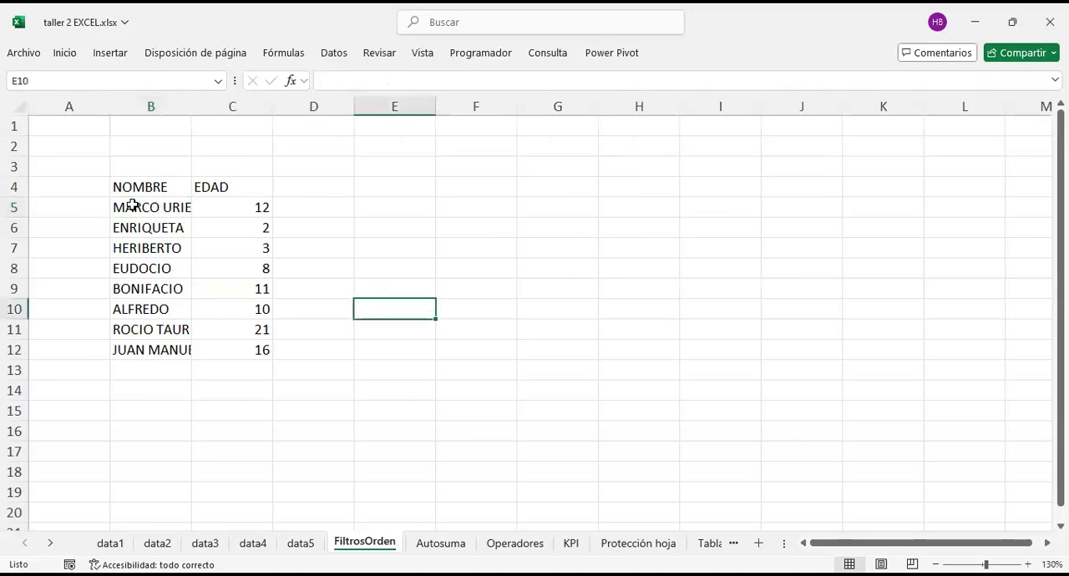
drag(175, 208, 159, 343)
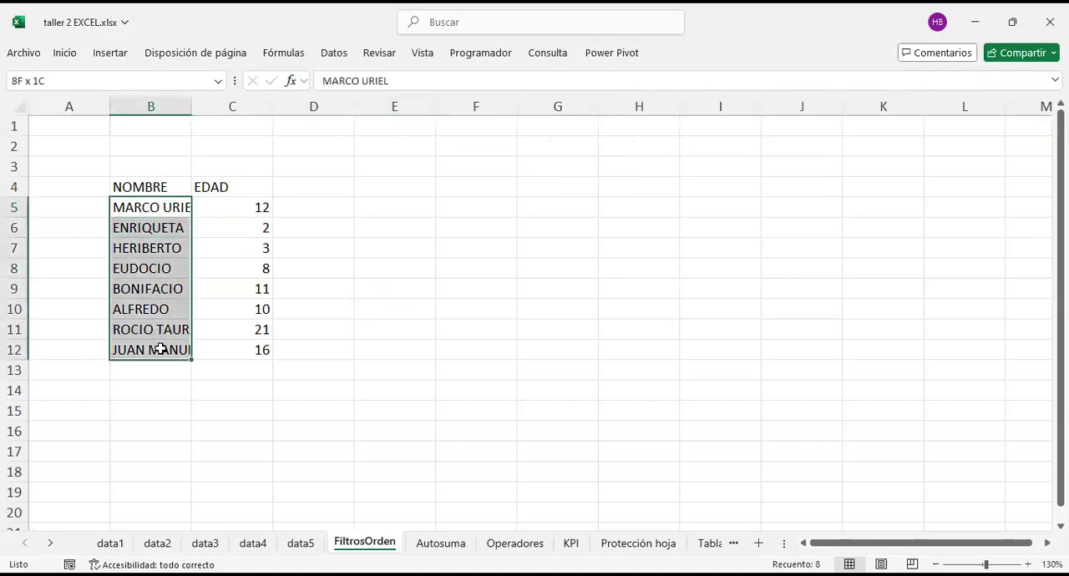
key(ctrl+c)
click(393, 206)
key(ctrl+v)
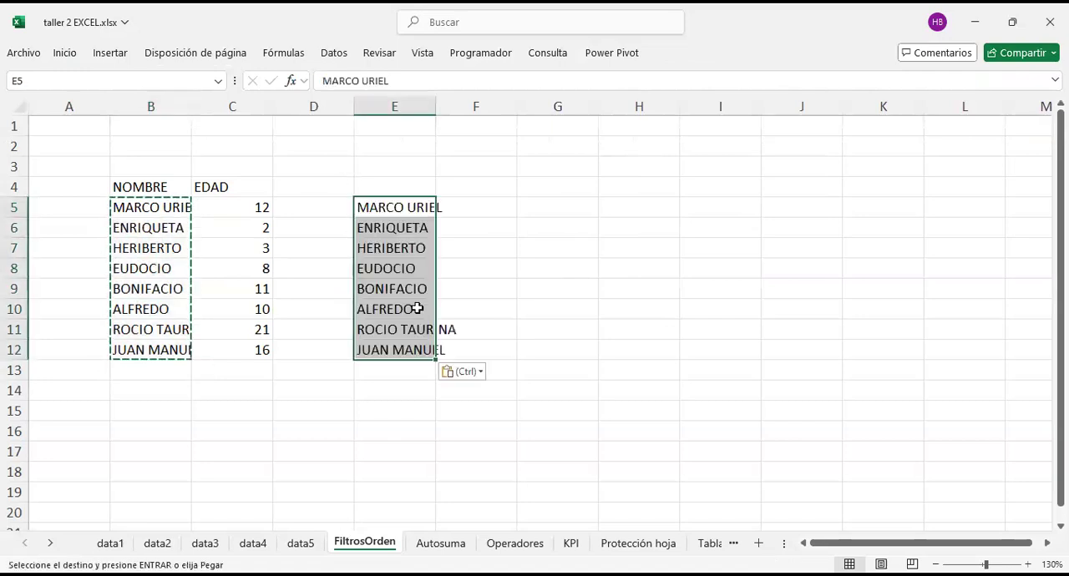
click(555, 308)
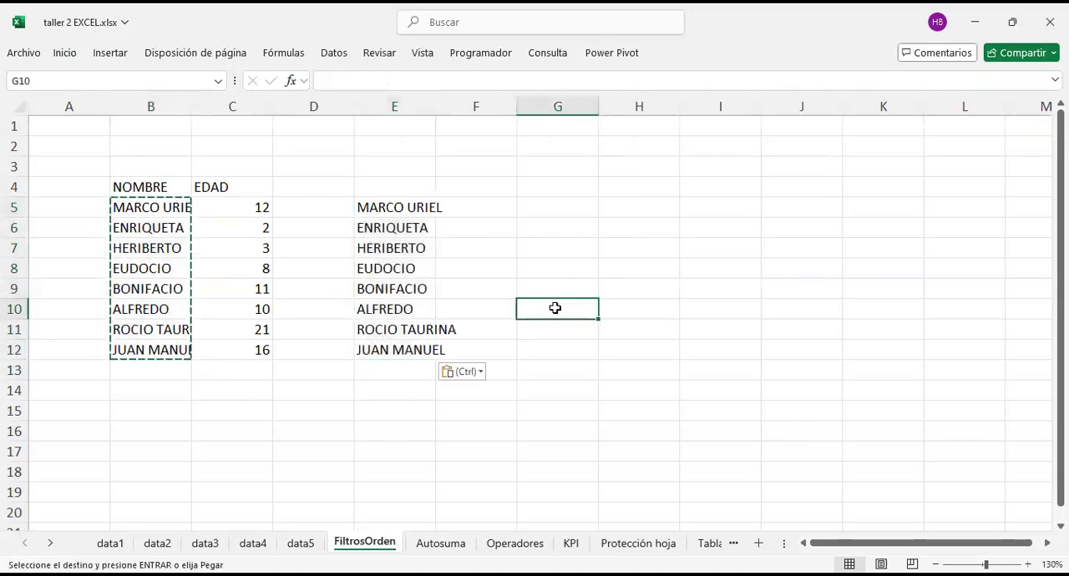
Step: Sort the copied names in E5:E12 from A to Z
drag(399, 212, 396, 349)
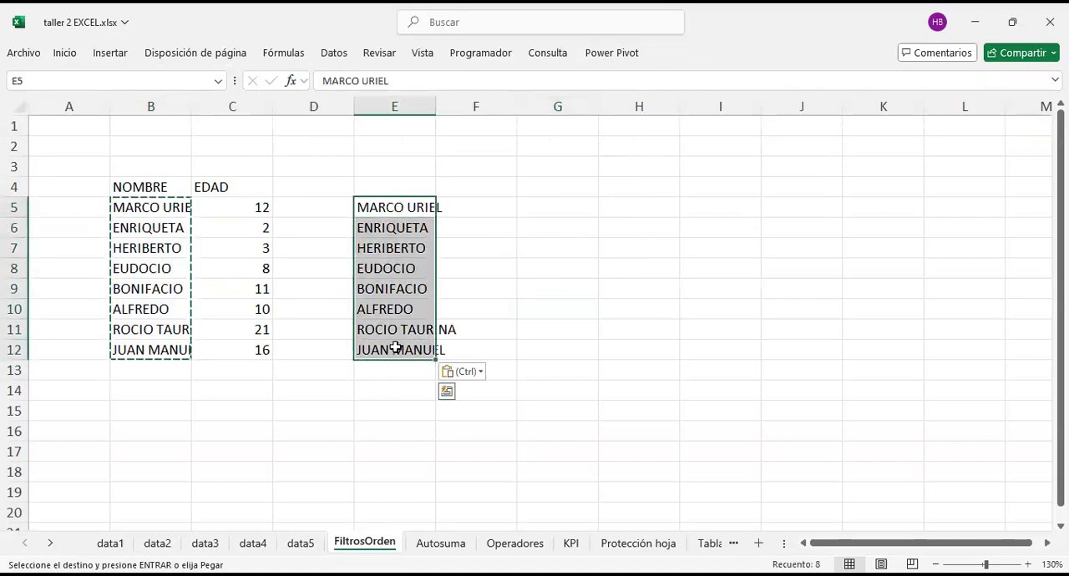
click(523, 210)
key(Left)
key(Left)
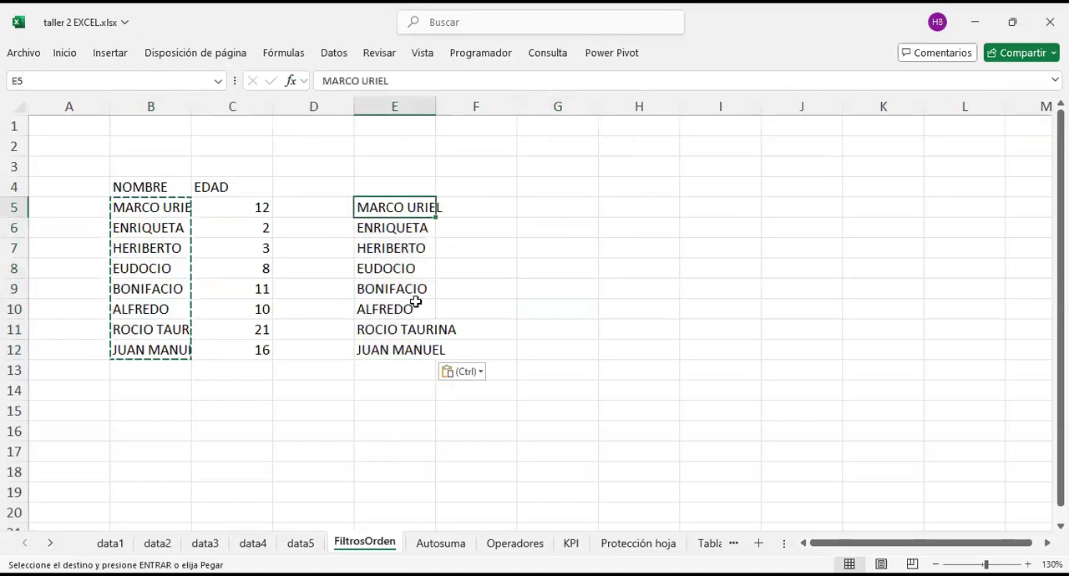
drag(415, 303, 417, 346)
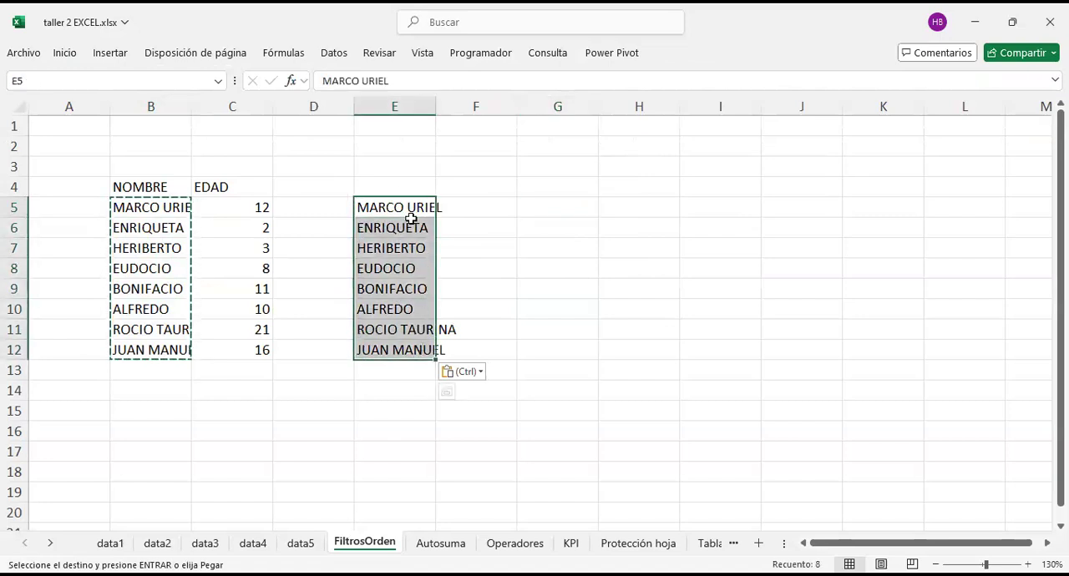
right_click(413, 334)
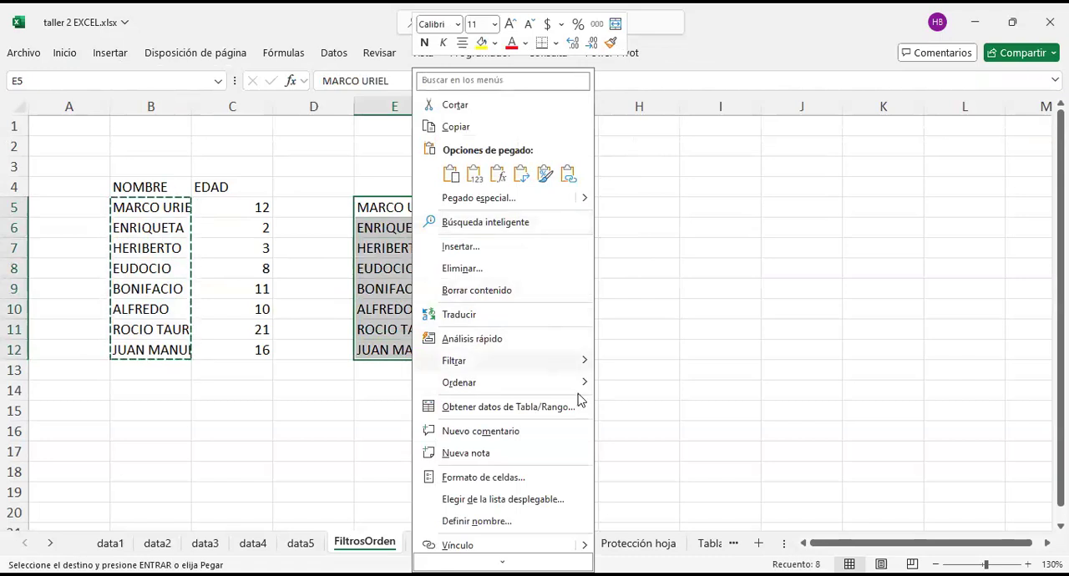
mouse_move(576, 384)
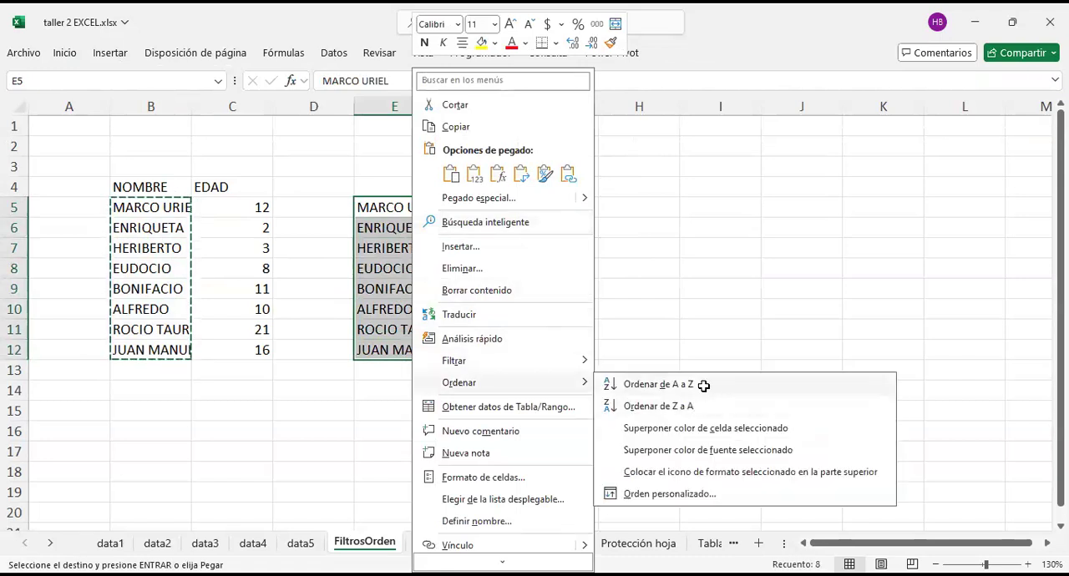
click(702, 387)
drag(390, 207, 389, 349)
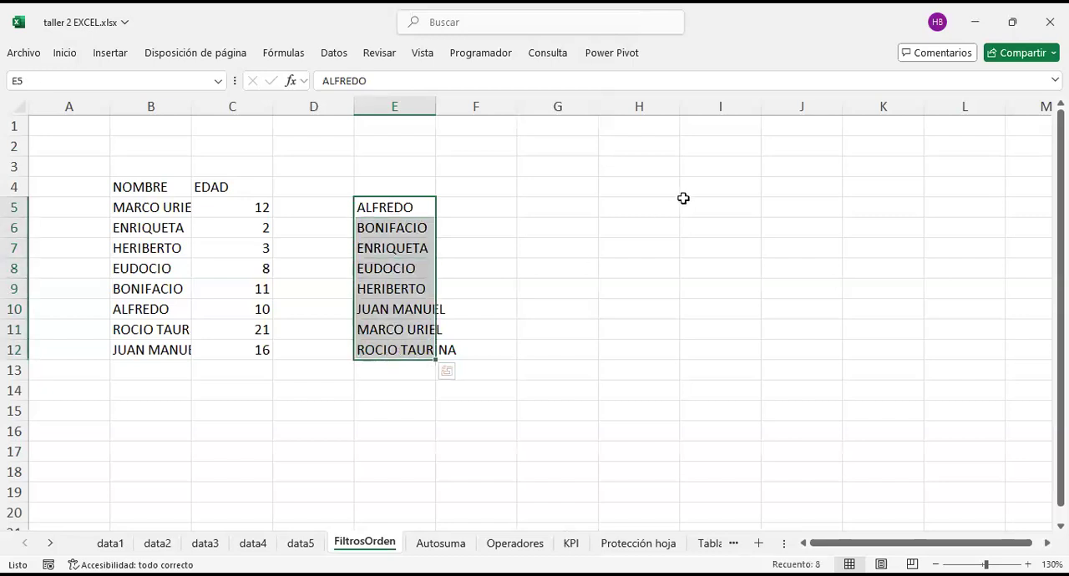
click(402, 206)
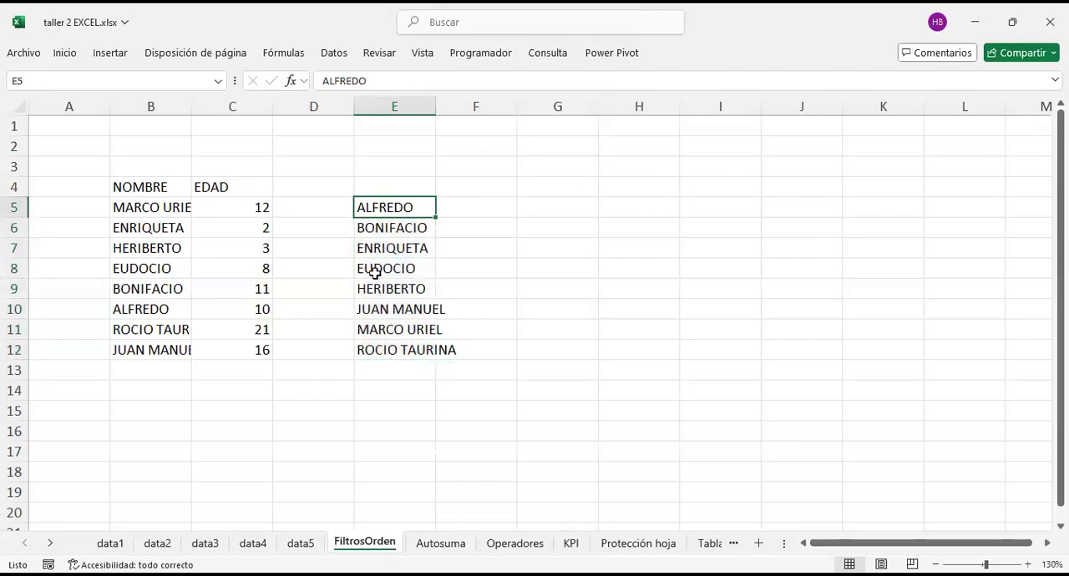
Step: Sort the names in E5:E12 from Z to A
click(387, 347)
drag(396, 208, 387, 348)
right_click(389, 333)
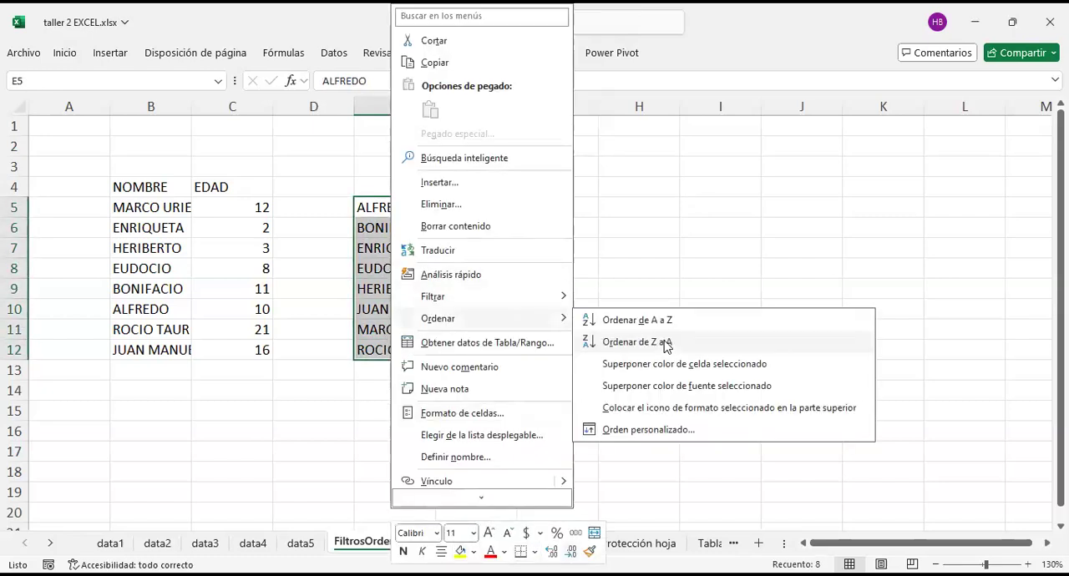
click(662, 340)
click(415, 164)
drag(399, 226, 404, 355)
click(517, 206)
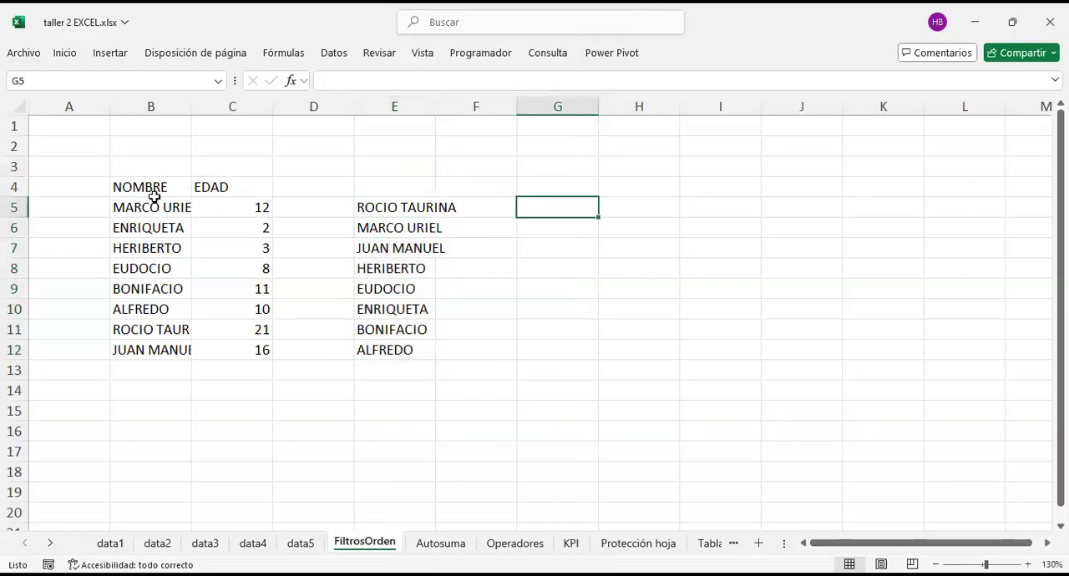
Step: Copy the NOMBRE and EDAD table in B4:C12 with its headers to cell B14
drag(167, 193, 226, 350)
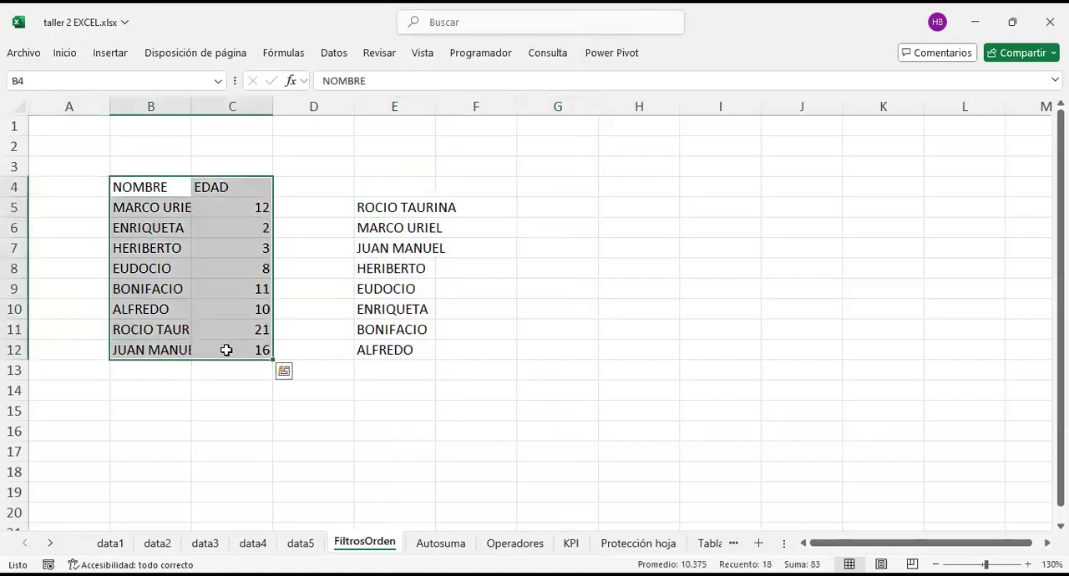
key(ctrl+c)
click(158, 385)
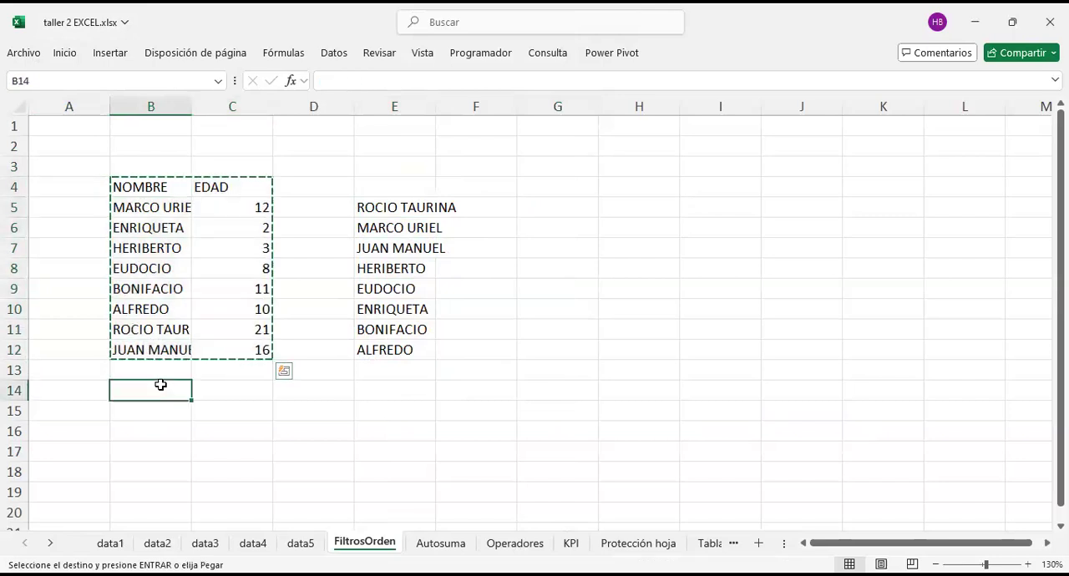
key(Return)
Step: Duplicate the table in B14:C22 to cell E14 as an unsorted reference copy
scroll(217, 334, down, 3)
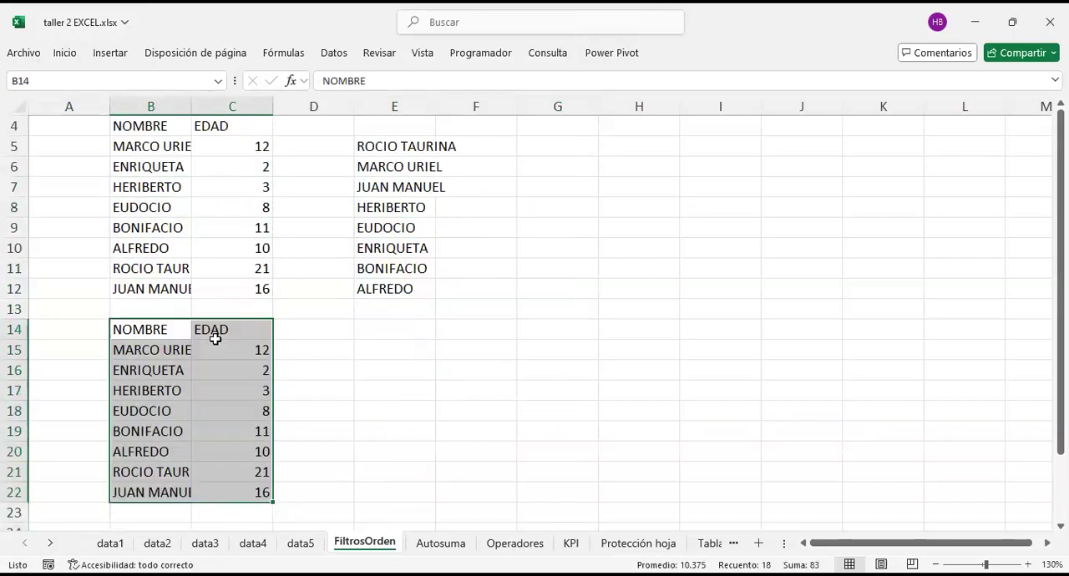
key(ctrl+c)
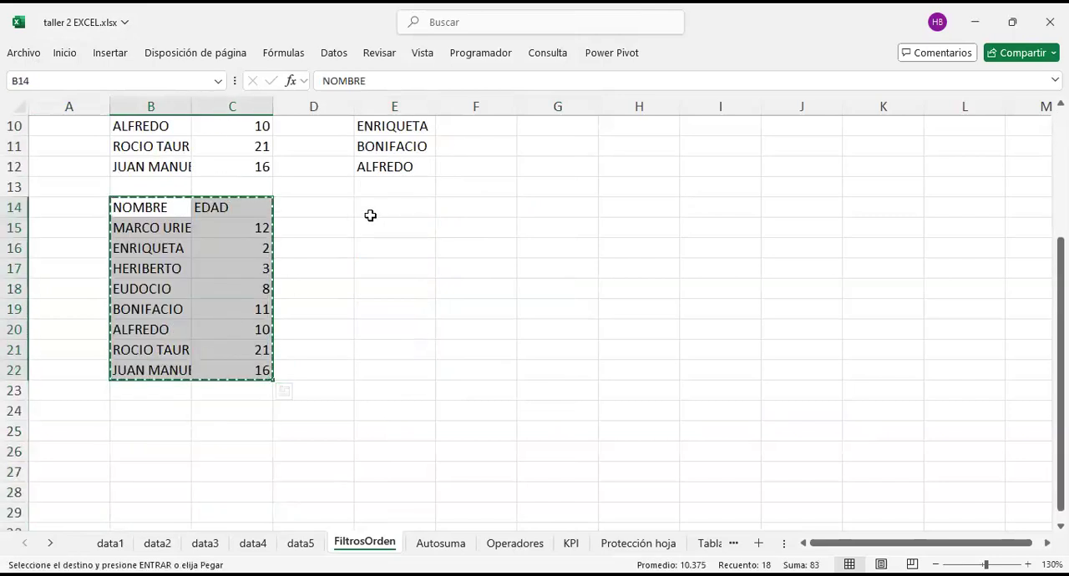
click(372, 212)
key(ctrl+v)
click(624, 234)
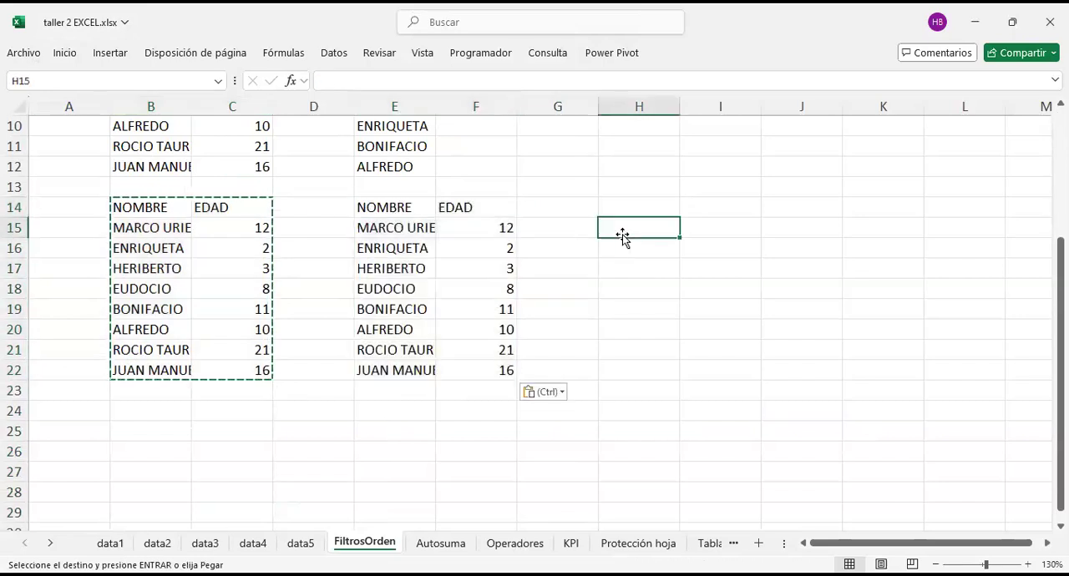
click(574, 239)
double_click(572, 234)
Step: Examine how the NOMBRE and EDAD columns belong together in the table at B14:C22
drag(148, 227, 134, 380)
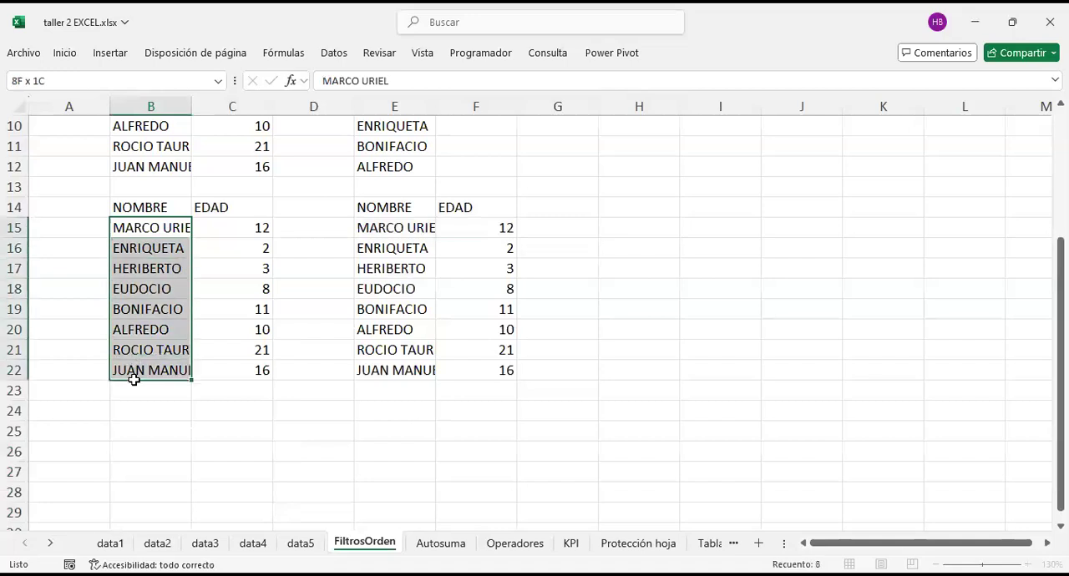
click(281, 211)
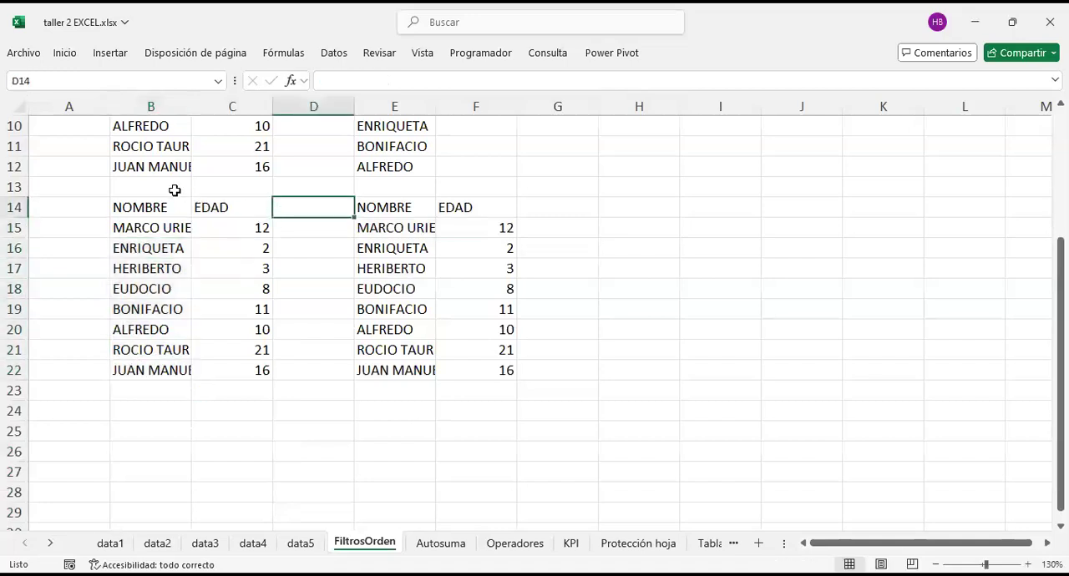
drag(144, 203, 222, 380)
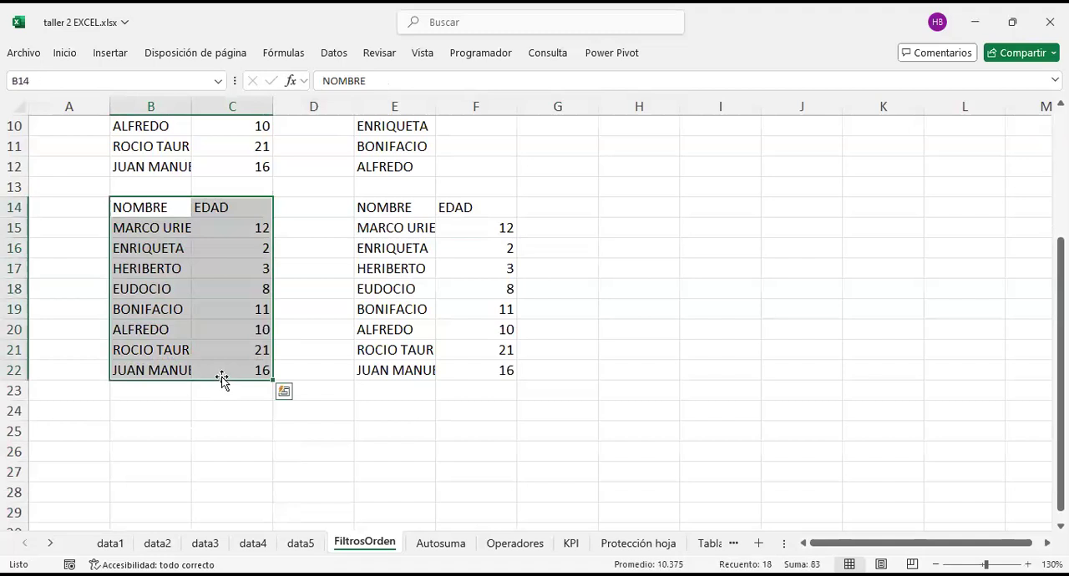
drag(234, 229, 229, 382)
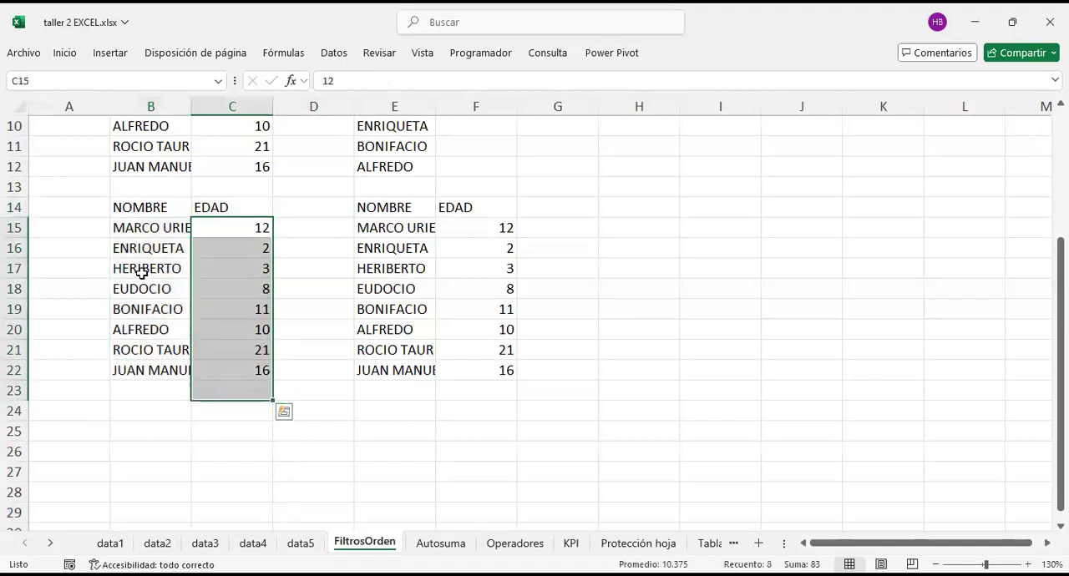
drag(155, 231, 202, 237)
drag(146, 207, 220, 368)
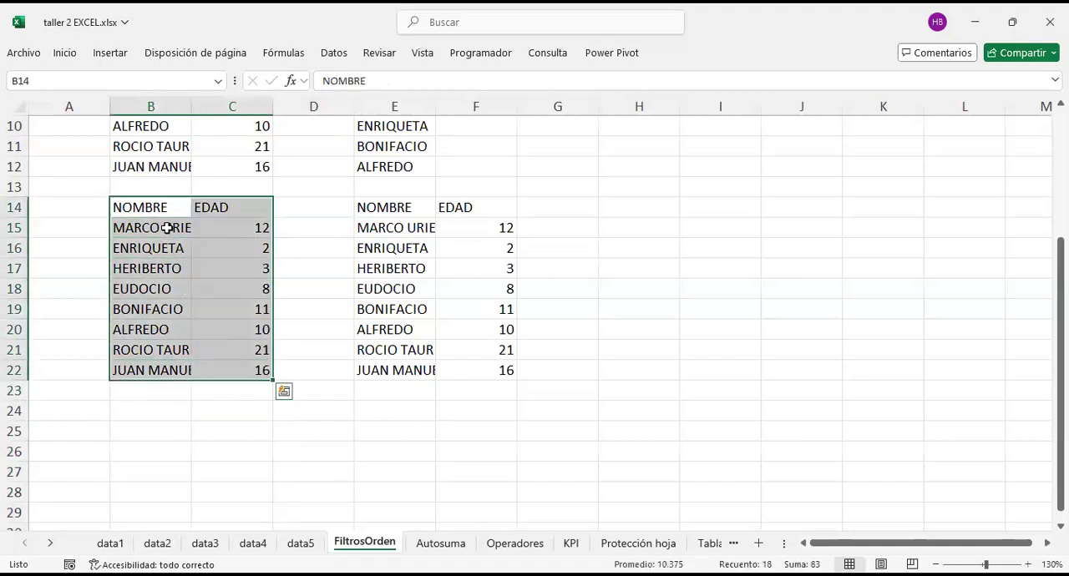
click(358, 263)
Step: Sort the names in B15:B22 from A to Z, expanding the selection so the EDAD values move with them
drag(150, 227, 149, 362)
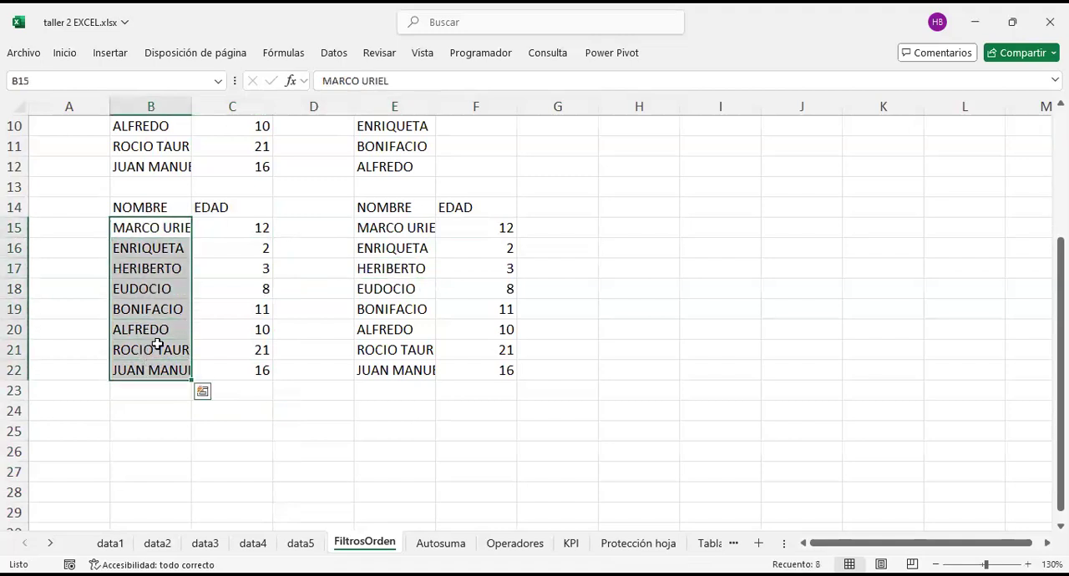
right_click(154, 293)
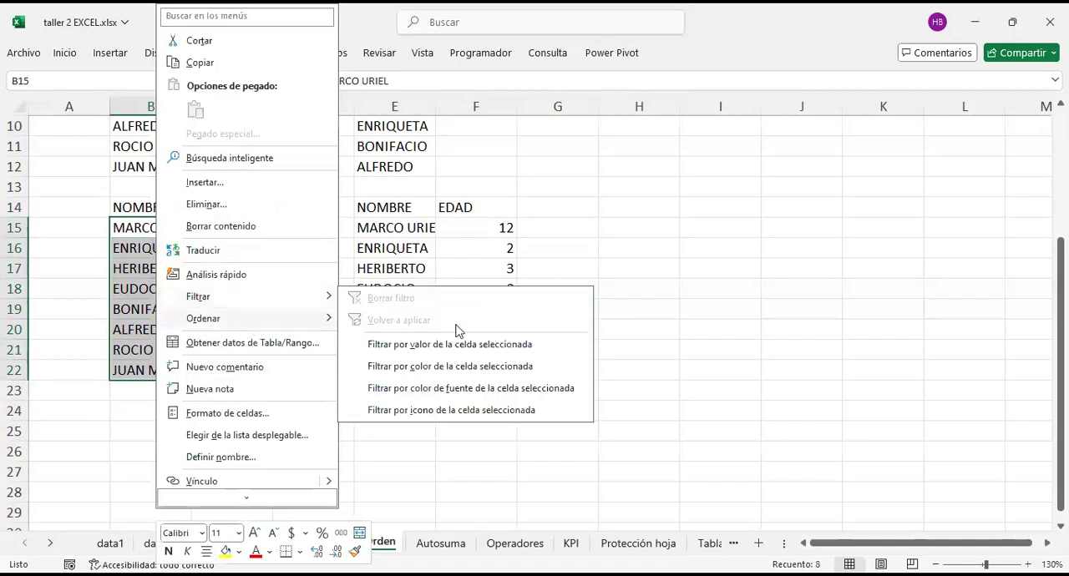
mouse_move(251, 318)
click(456, 330)
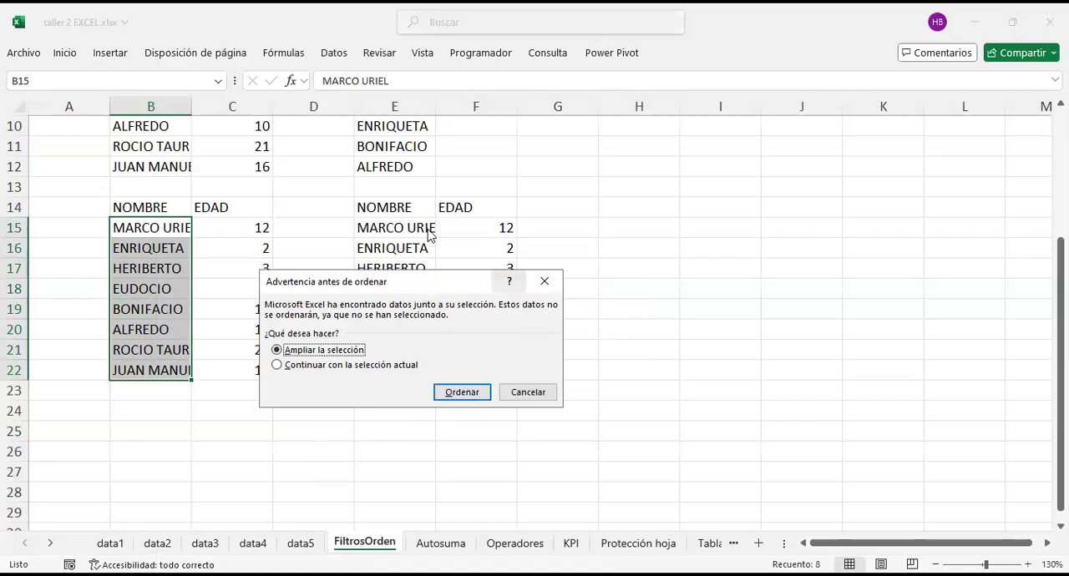
click(478, 401)
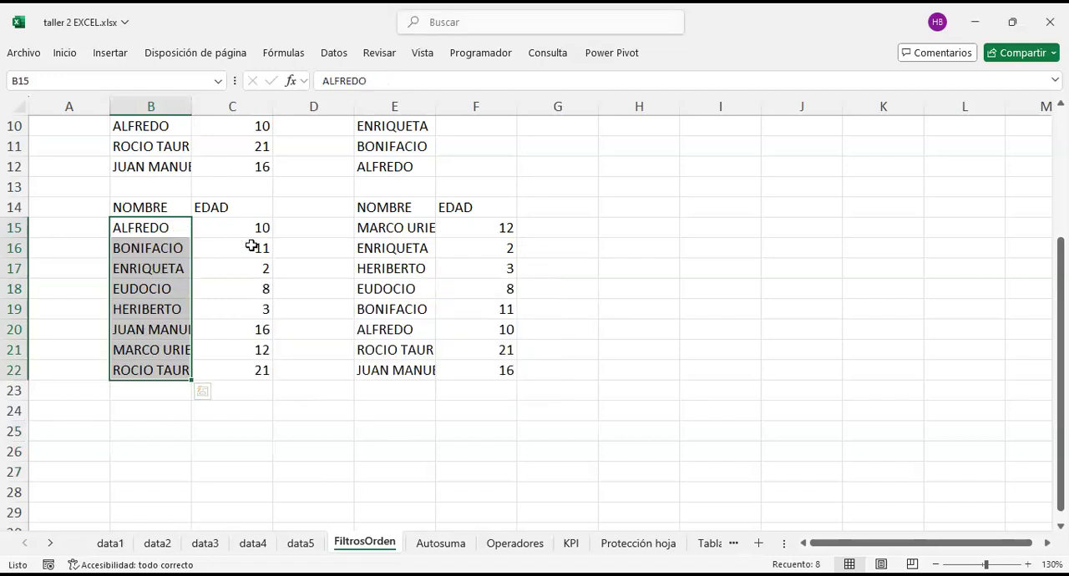
Step: Examine the first row of the sorted table and the unsorted reference table starting at E14
click(255, 233)
drag(147, 229, 203, 229)
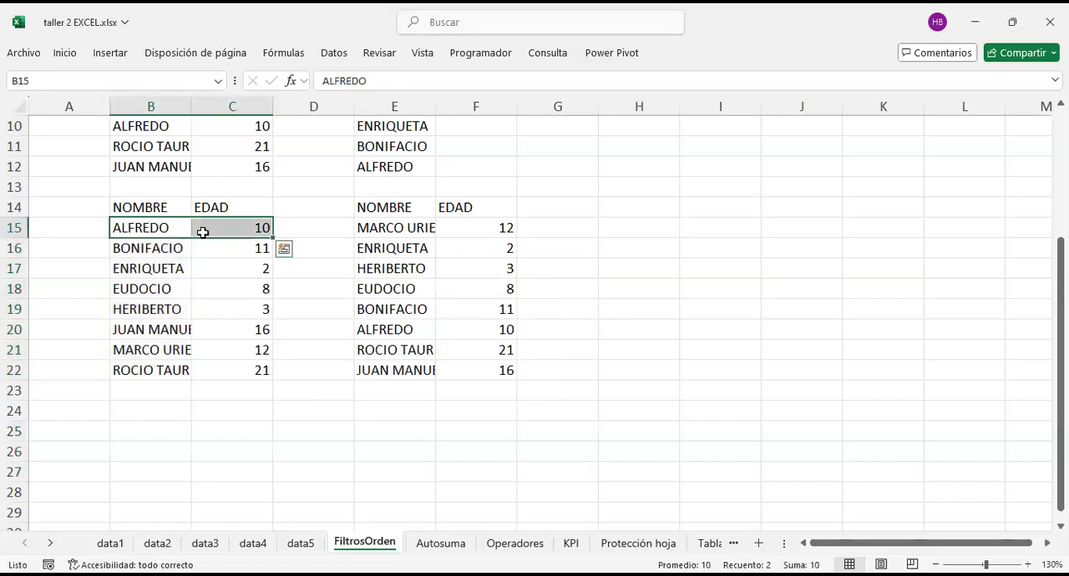
click(159, 224)
click(217, 227)
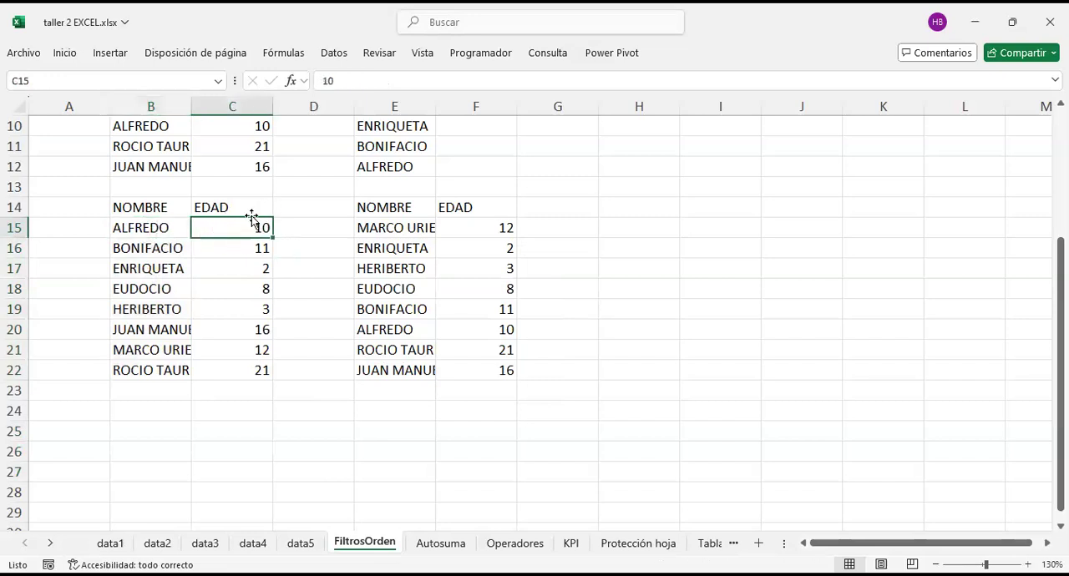
click(401, 207)
drag(317, 204, 328, 403)
drag(409, 207, 393, 350)
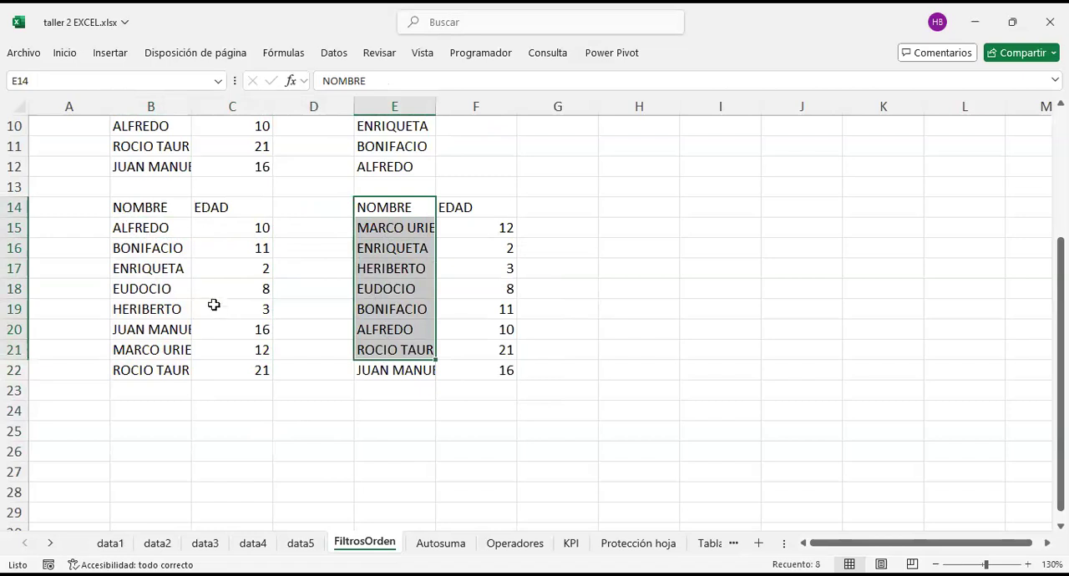
drag(399, 209, 387, 420)
key(shift+Right)
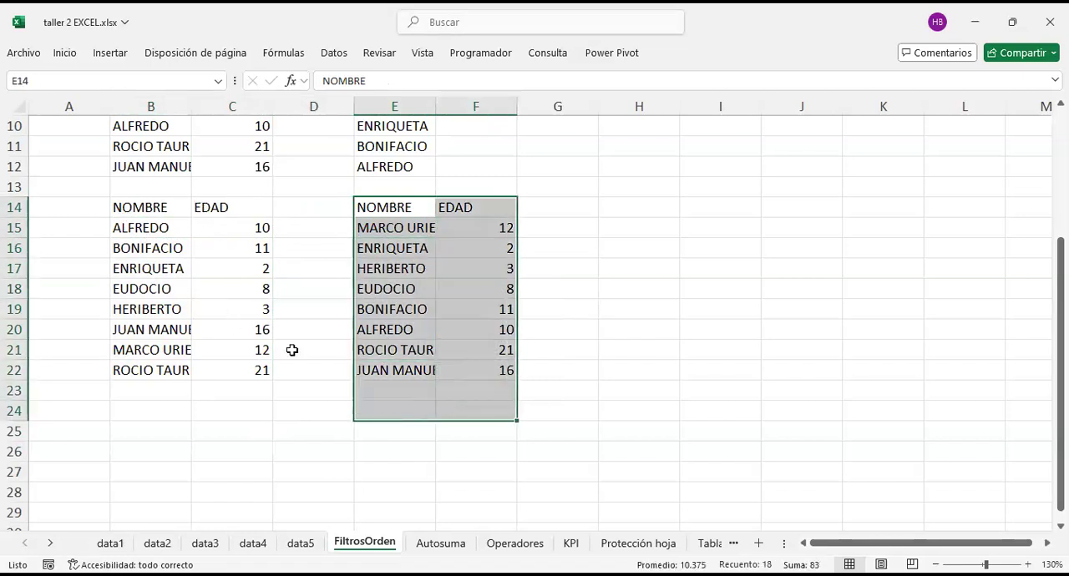
Step: Compare the ages in the first two sorted rows with the same people's entries in the unsorted table
drag(142, 227, 250, 228)
click(250, 228)
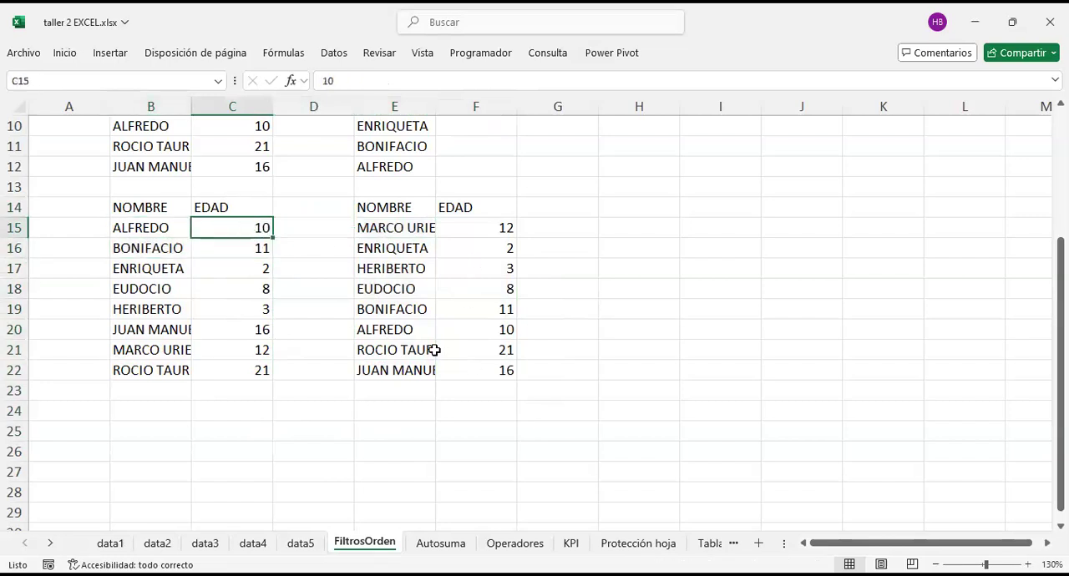
click(411, 327)
click(474, 324)
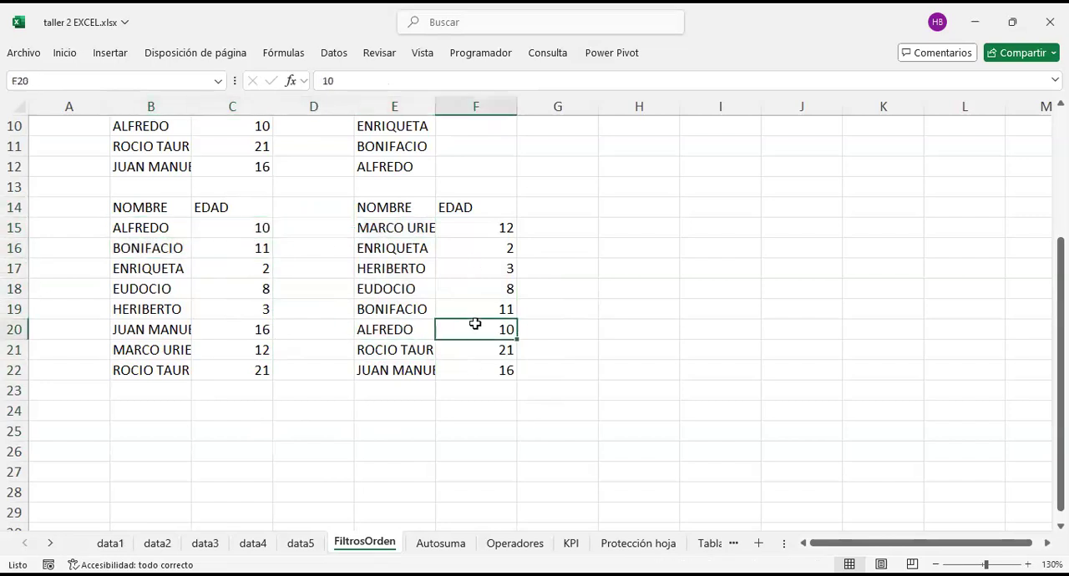
click(161, 248)
click(259, 248)
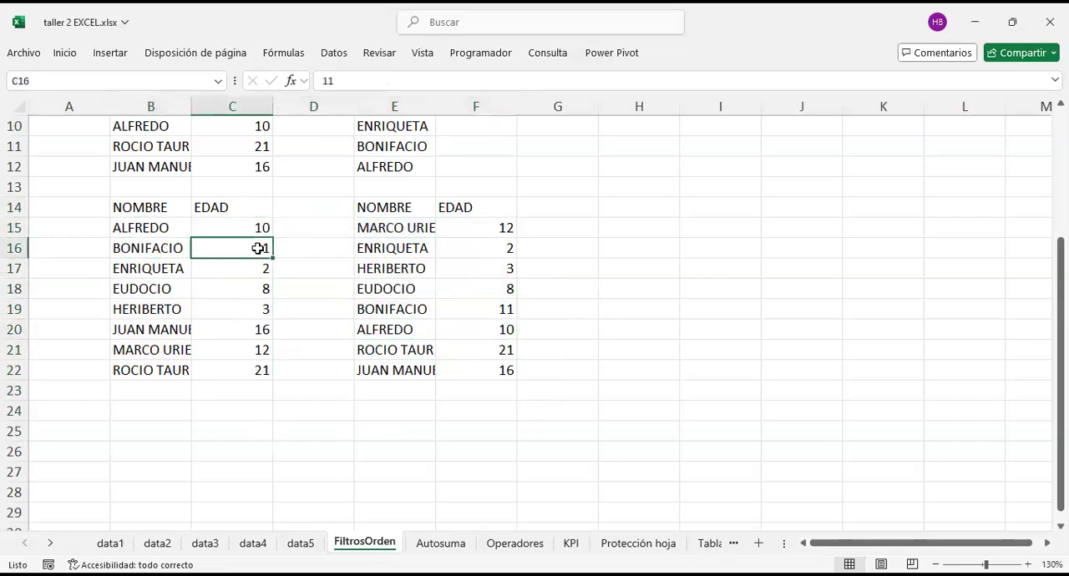
click(488, 309)
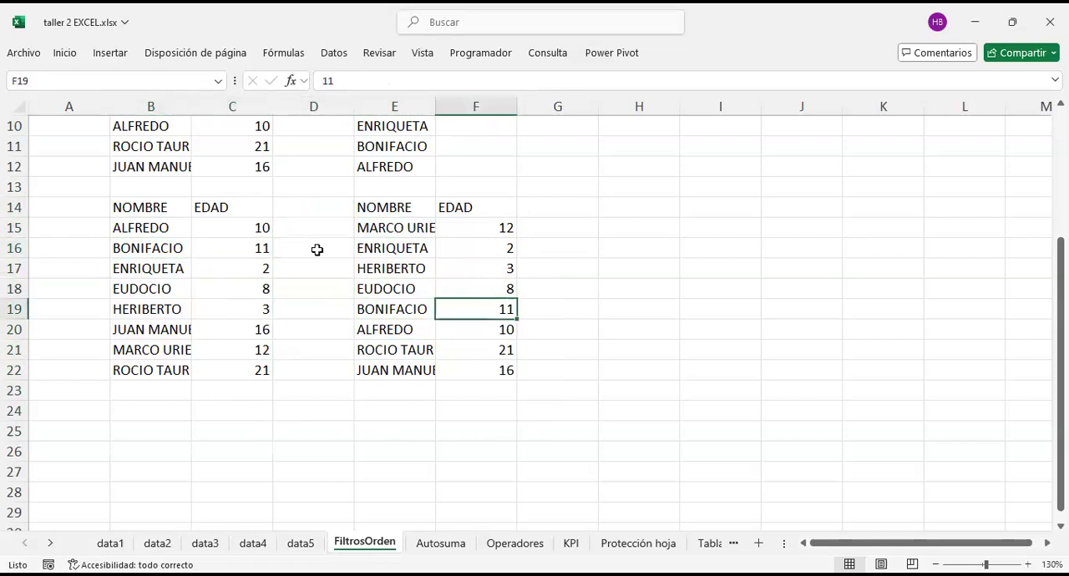
Step: Sort the names in E15:E22 from A to Z, continuing with the current selection only so the EDAD values stay in place
click(406, 224)
drag(406, 224, 405, 373)
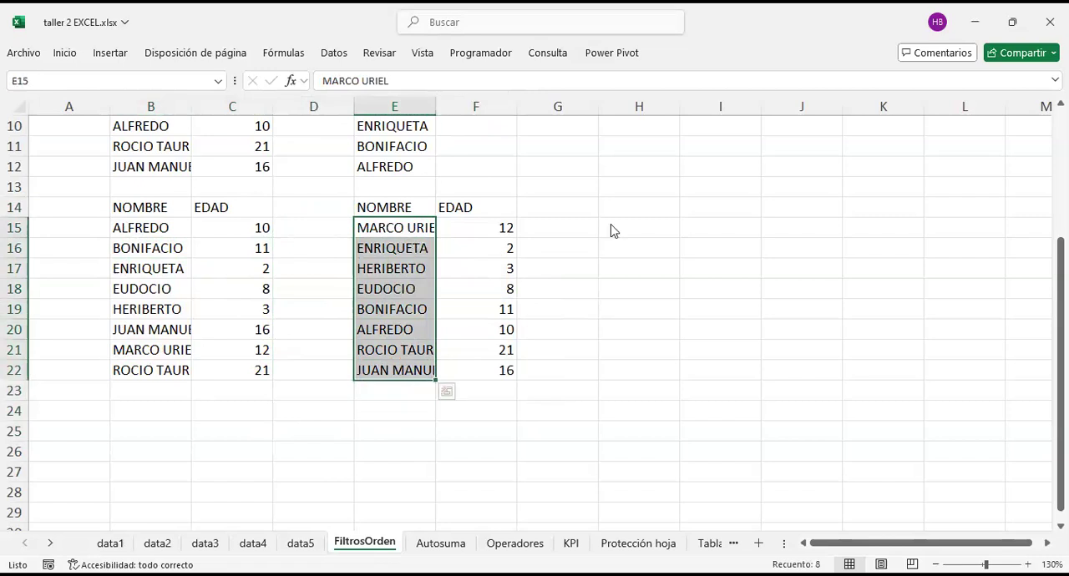
right_click(417, 311)
mouse_move(524, 382)
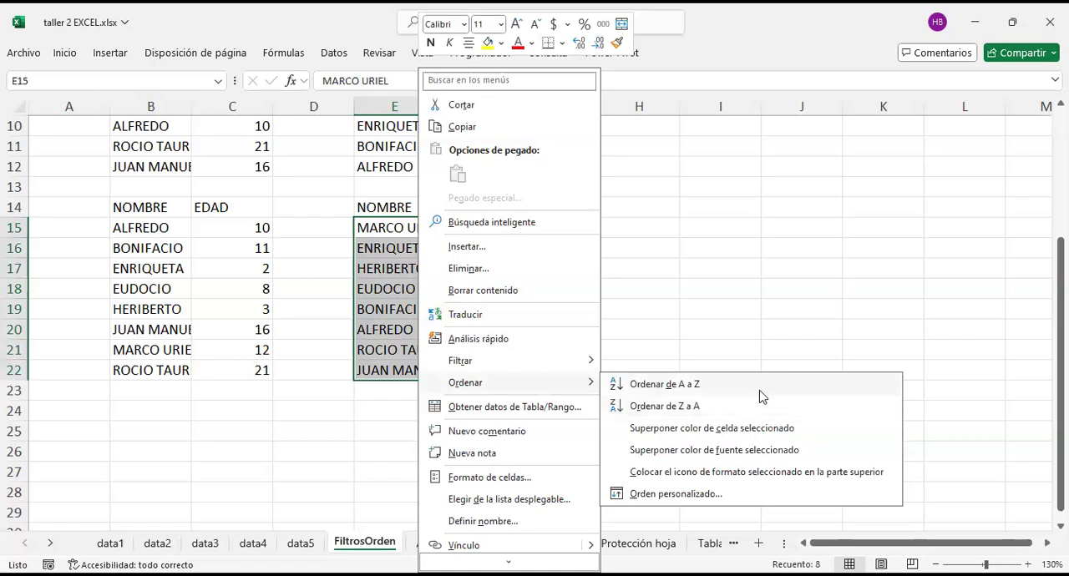
click(285, 363)
click(471, 394)
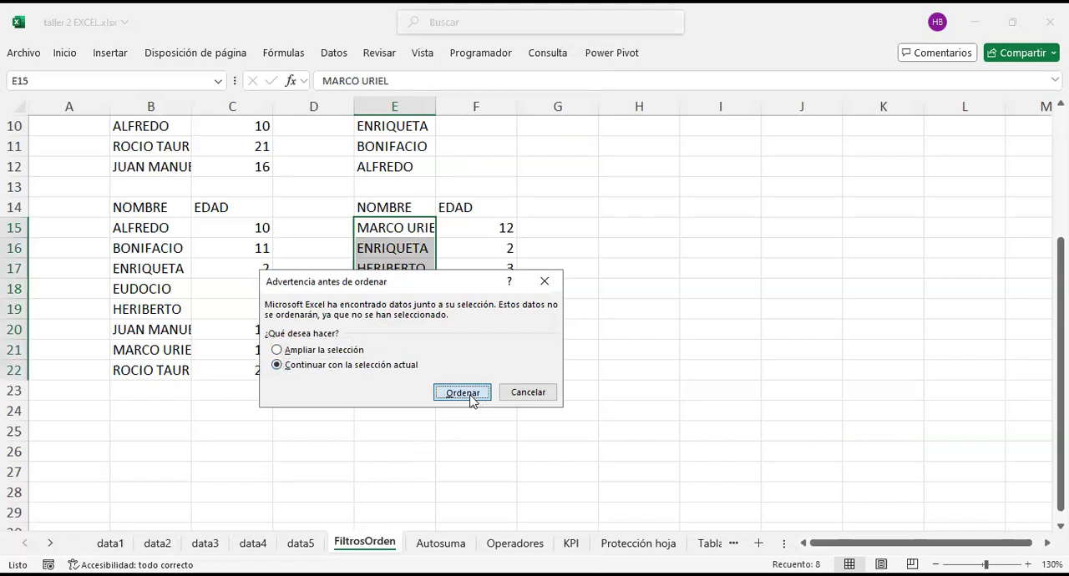
click(634, 233)
Step: Compare the sorted names in E15:E22 with the ages beside them in F15:F22 and review the sheet's other tables
drag(400, 230, 368, 368)
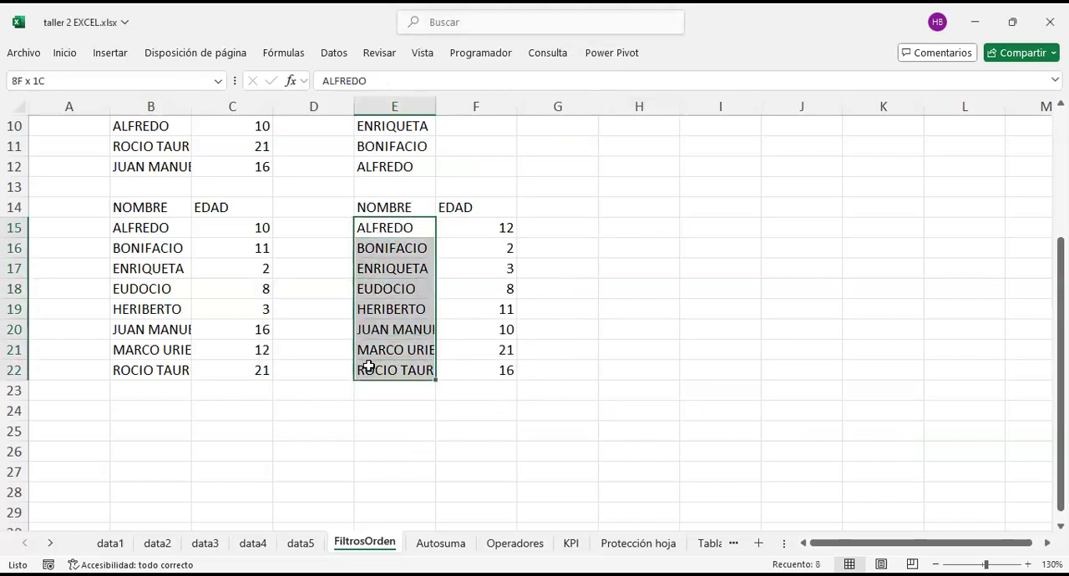
click(394, 227)
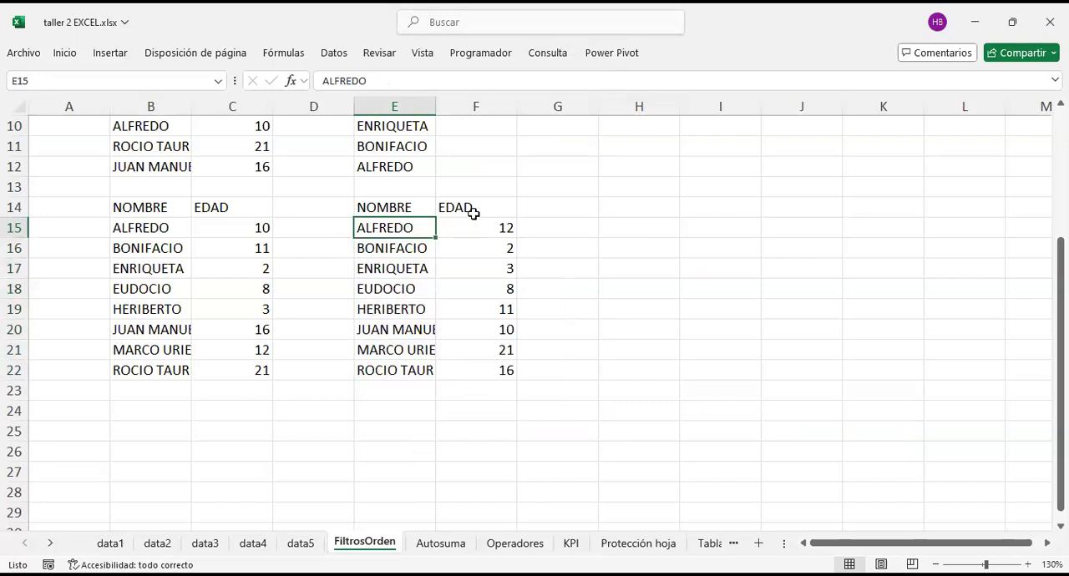
drag(480, 229, 482, 359)
click(666, 267)
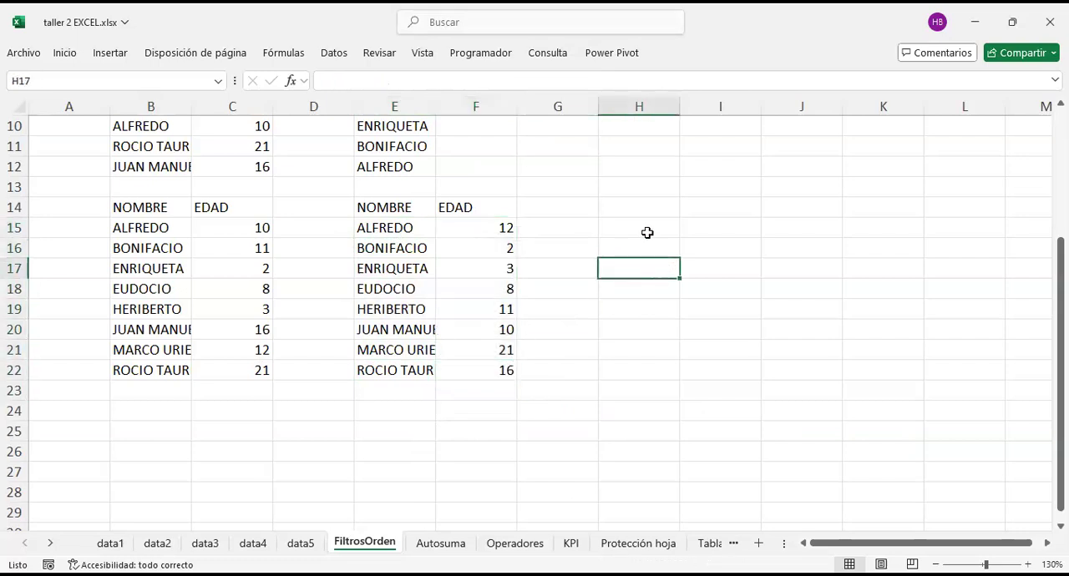
click(393, 206)
scroll(255, 310, up, 3)
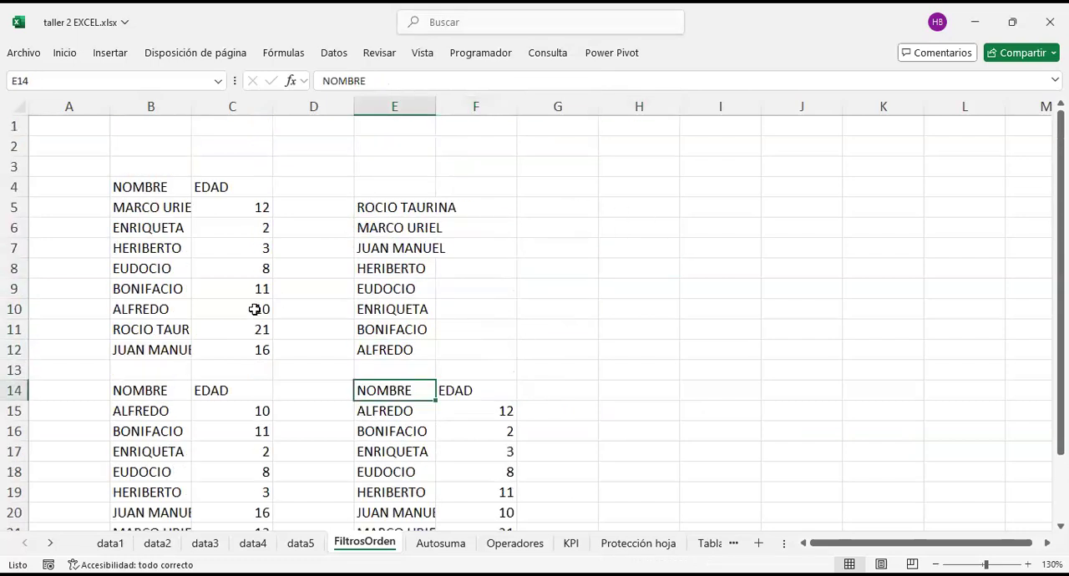
click(148, 142)
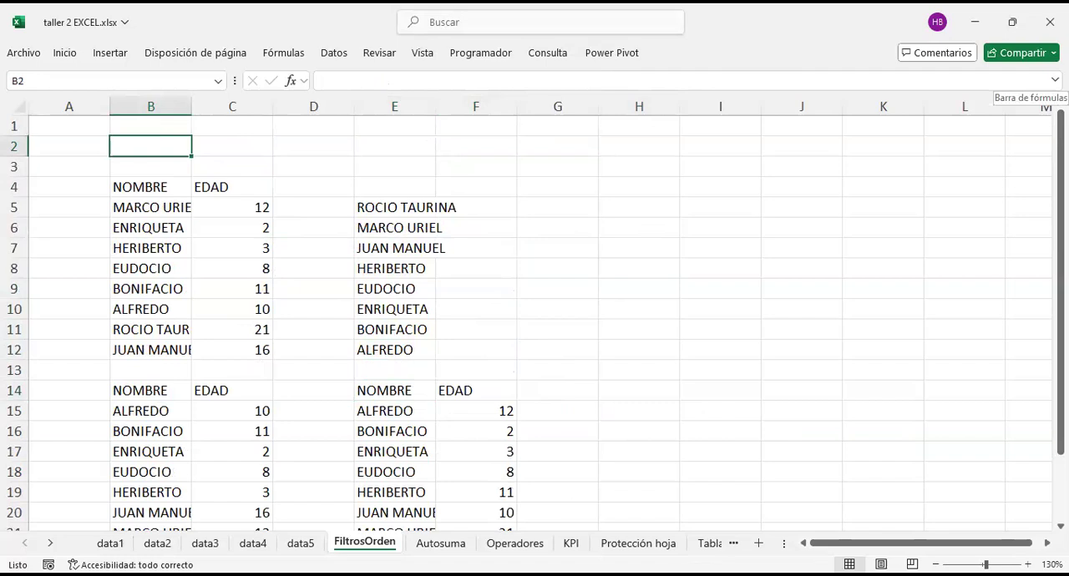
scroll(482, 276, down, 2)
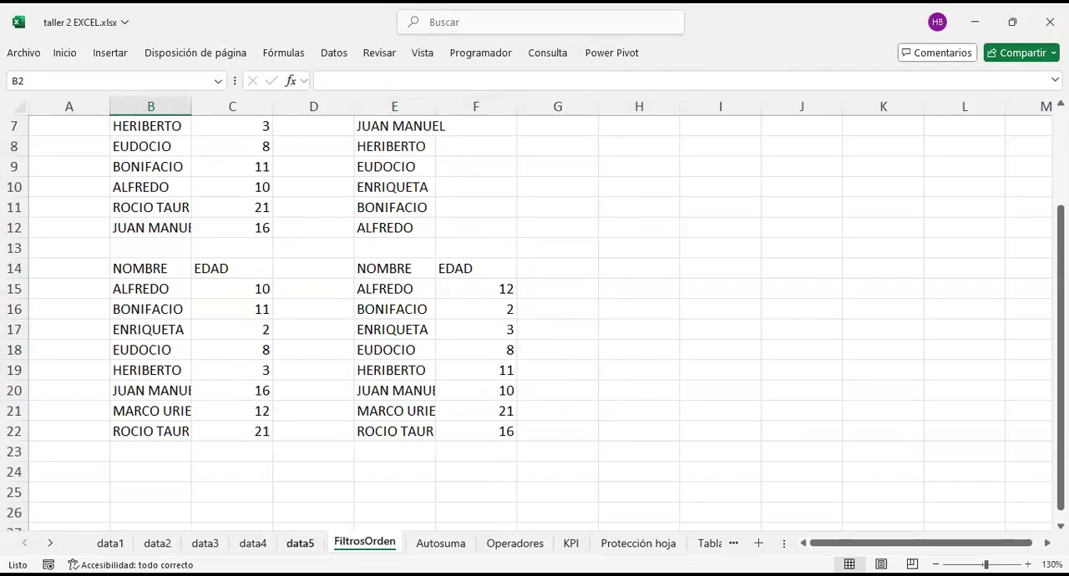
Step: Open the data5 sheet and look over the start of its NOMBRE column
click(300, 542)
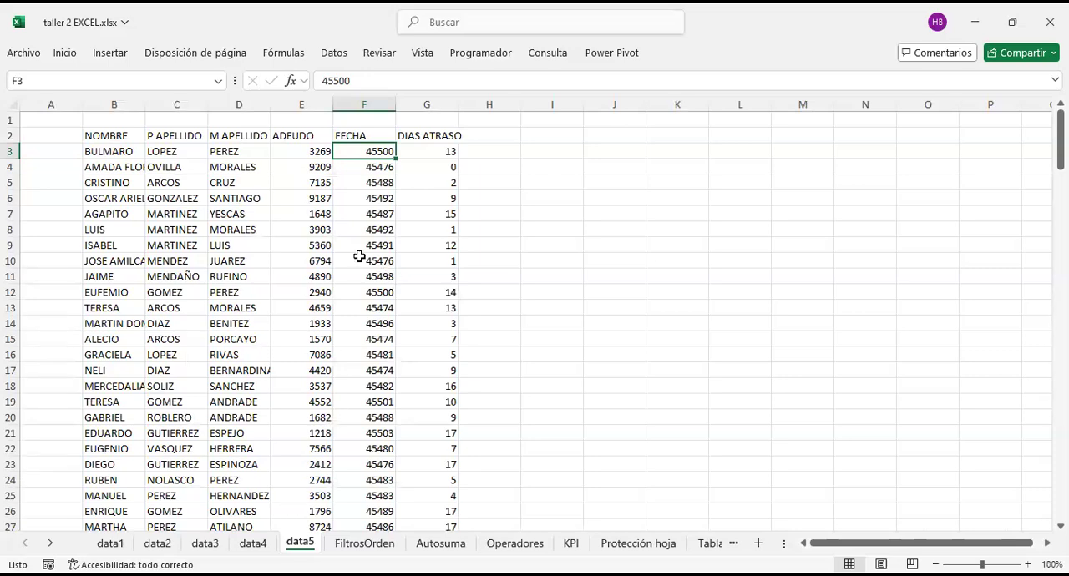
drag(122, 151, 142, 413)
scroll(258, 273, up, 3)
click(211, 150)
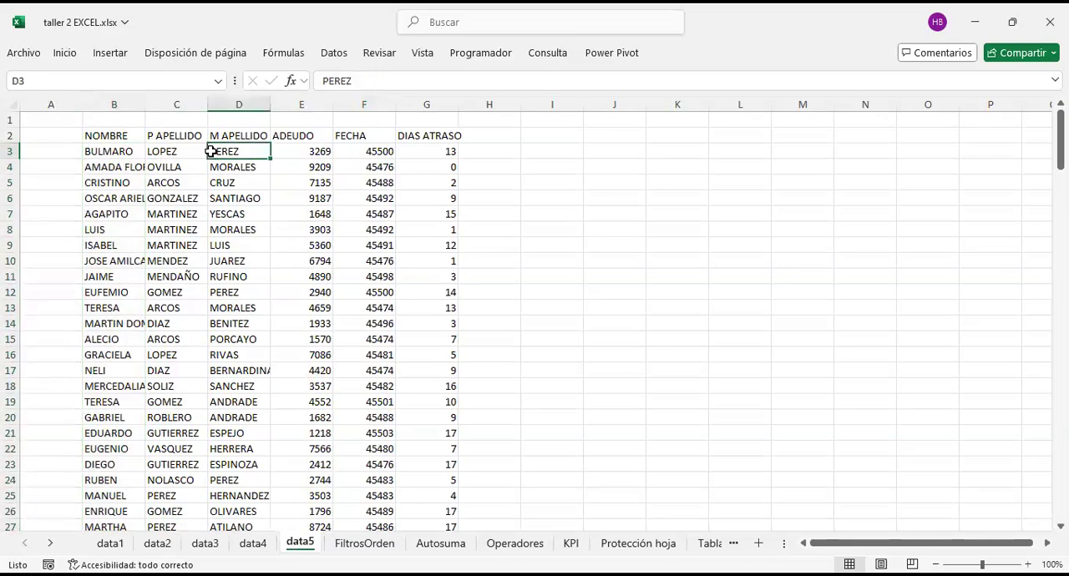
ctrl+scroll(157, 164, up, 4)
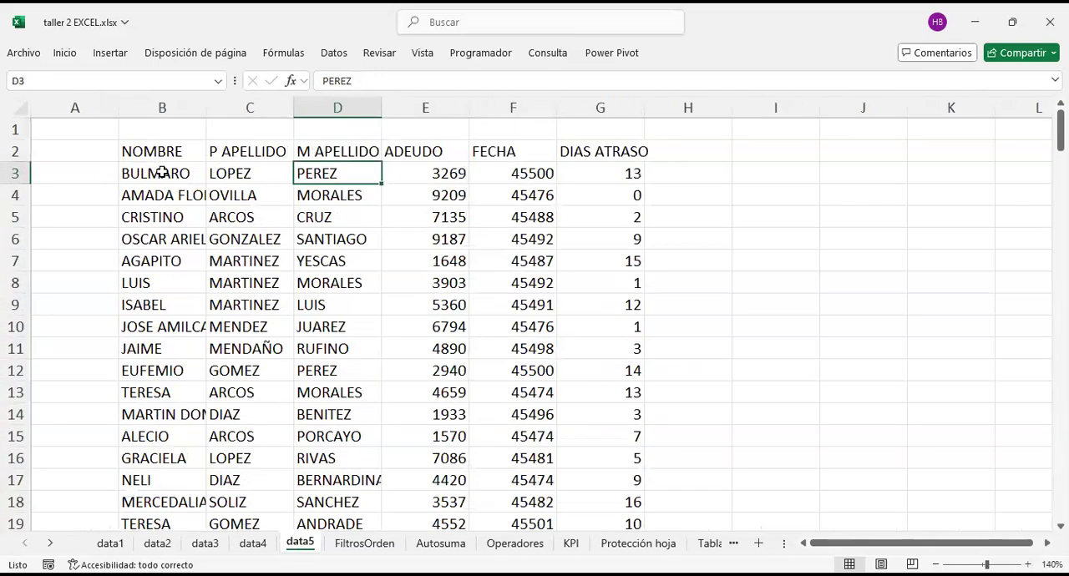
Step: Examine the data5 records across the name, surname, ADEUDO, FECHA and DIAS ATRASO columns
click(161, 153)
click(443, 254)
click(189, 199)
click(334, 324)
click(200, 218)
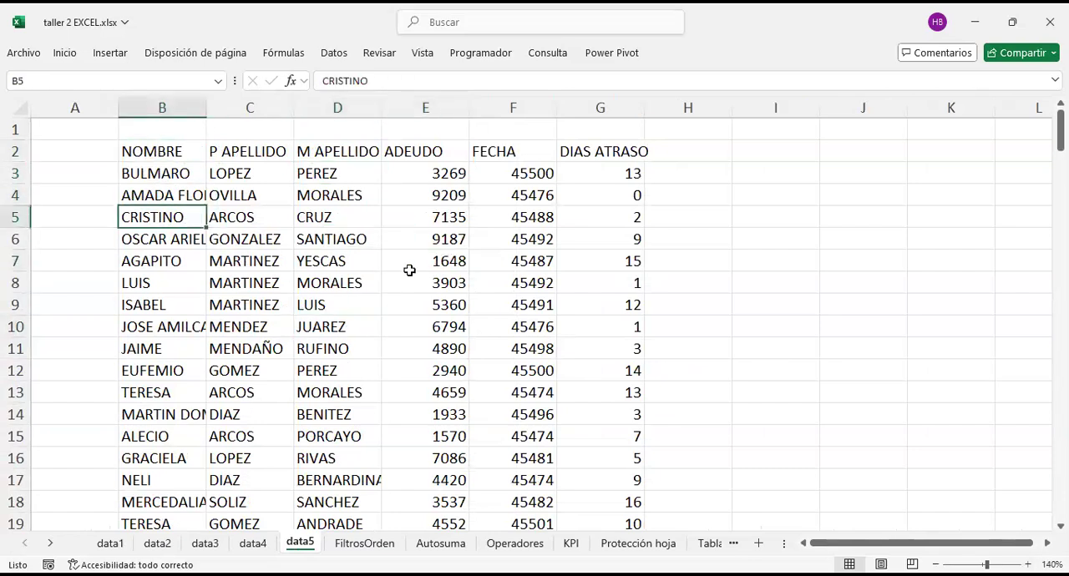
click(409, 265)
scroll(356, 352, down, 5)
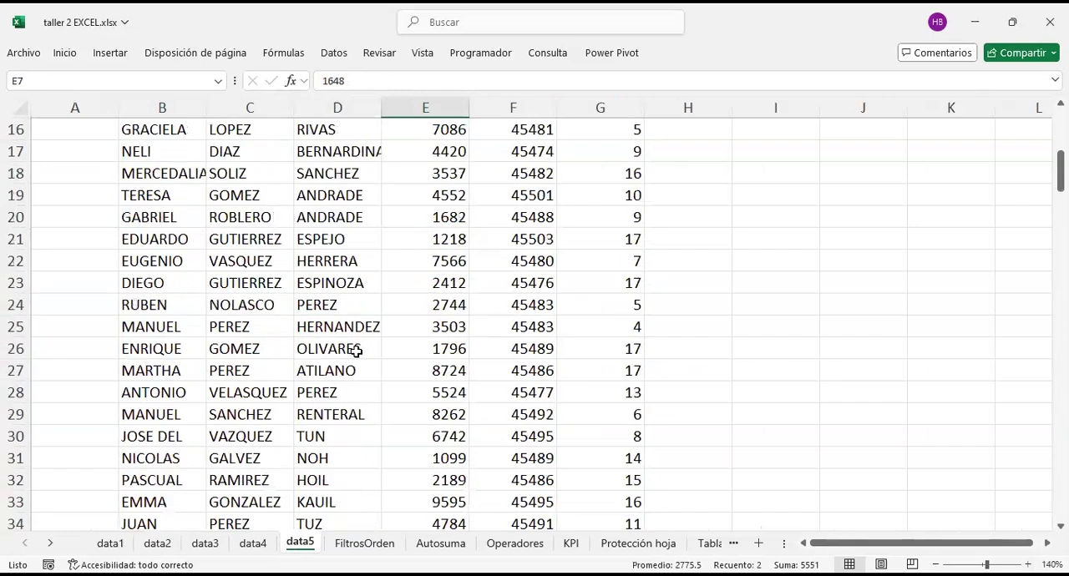
scroll(353, 348, up, 5)
click(349, 280)
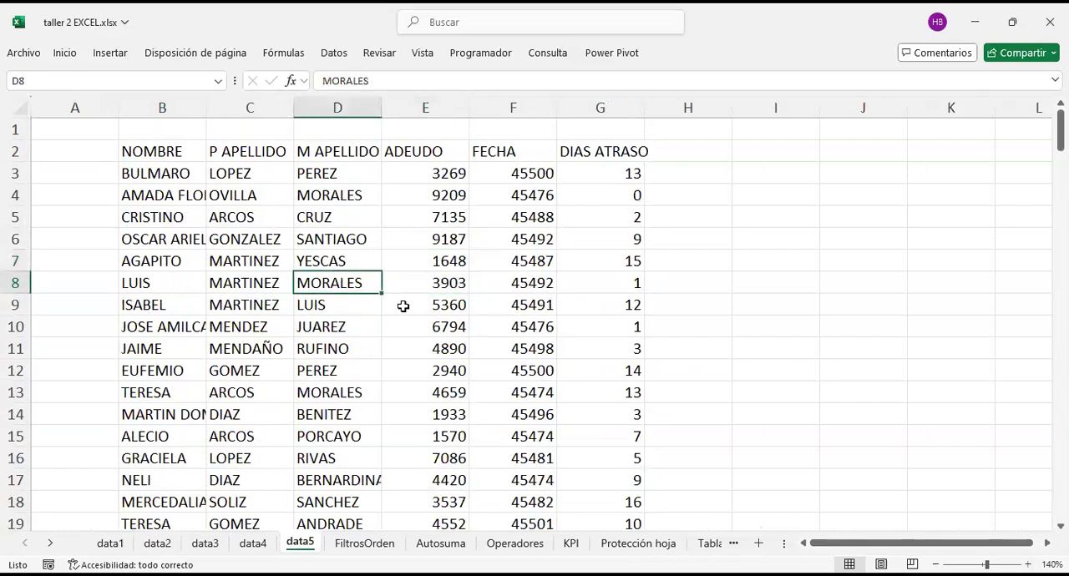
Step: Copy the entire data table starting at B2, headers included, and paste it at I2 on the same sheet
key(ctrl+a)
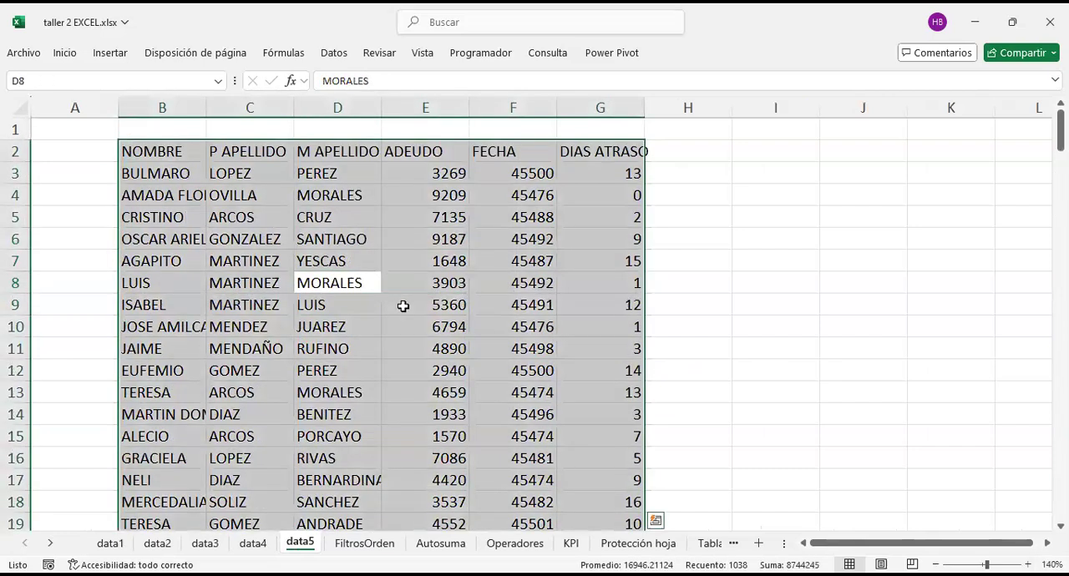
click(300, 234)
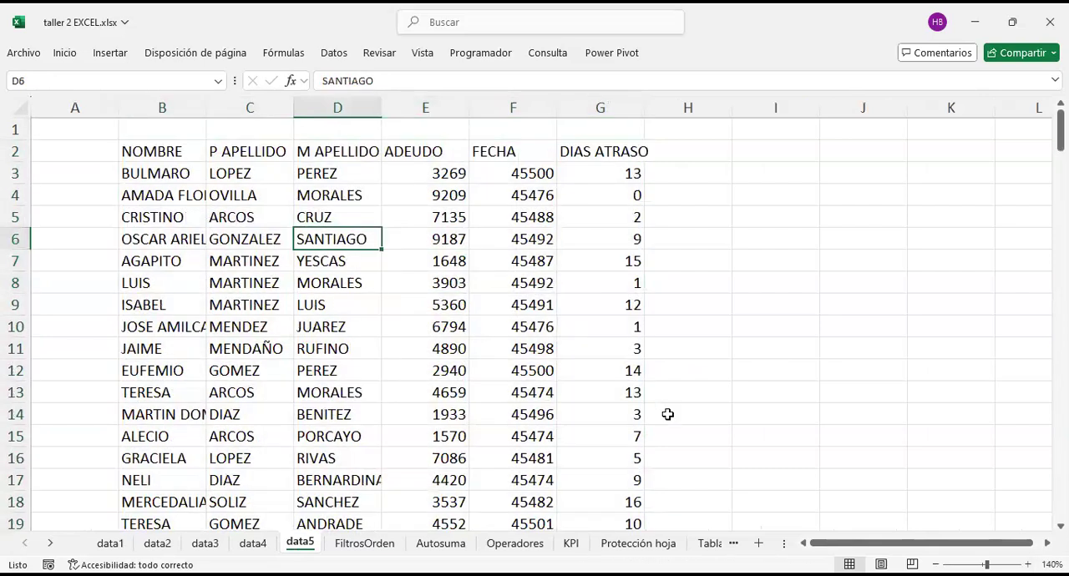
key(ctrl+a)
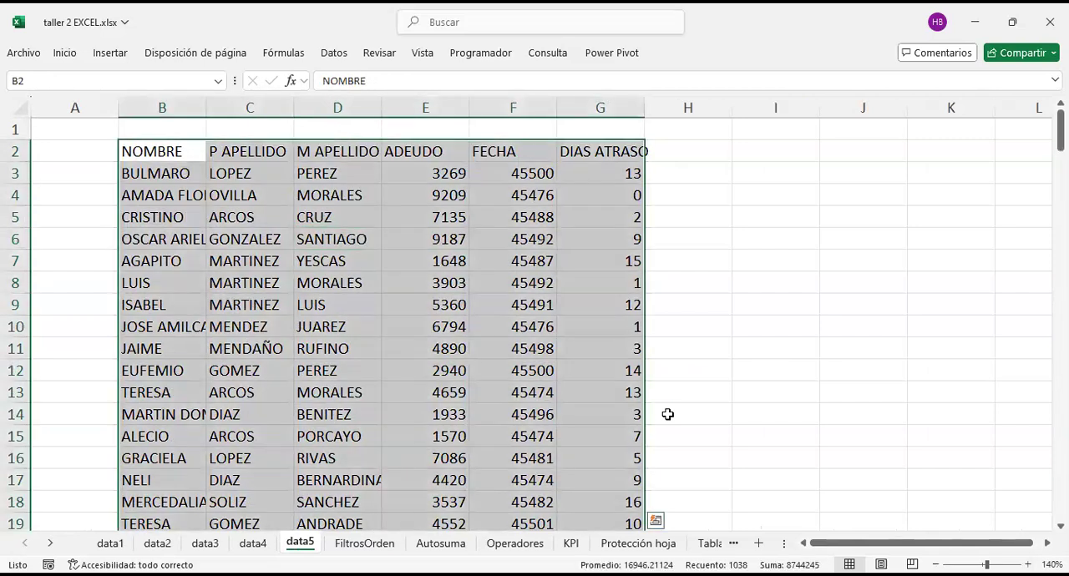
key(ctrl+c)
drag(789, 153, 835, 151)
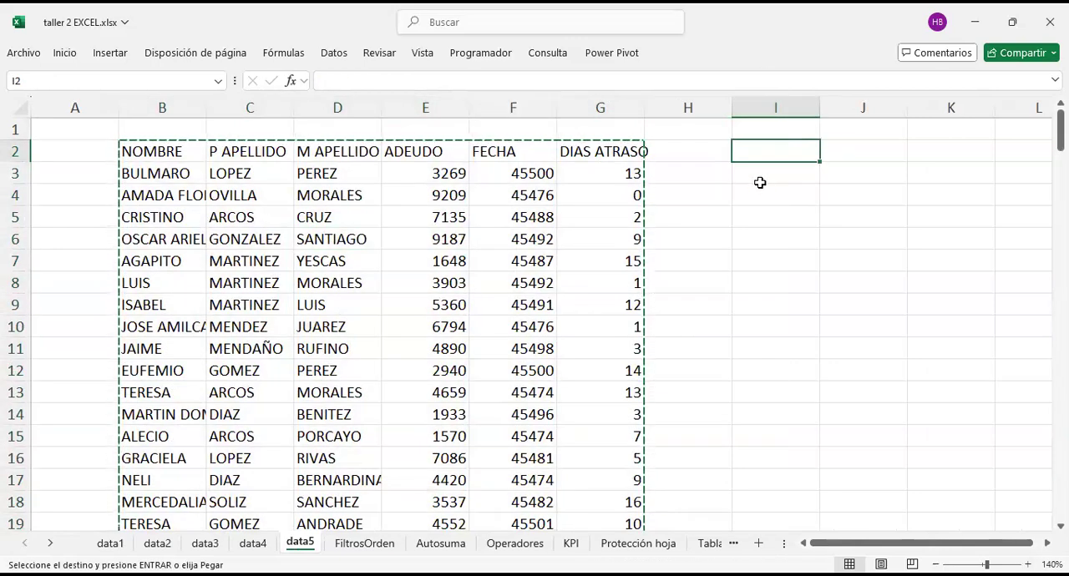
key(ctrl+v)
scroll(760, 182, right, 4)
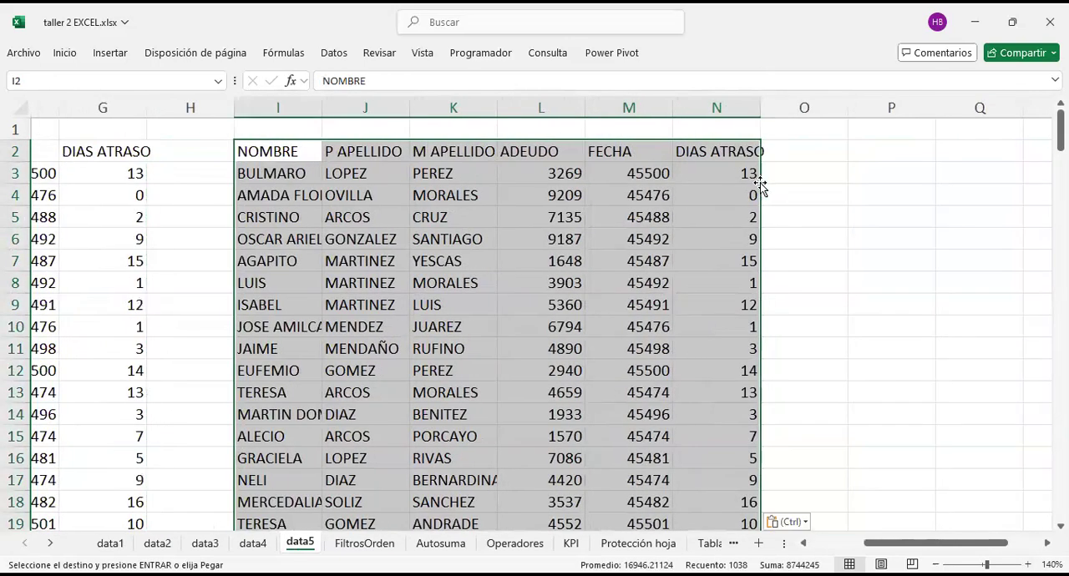
Step: Examine the copied table's NOMBRE column and how the row 3 values in J3:N3 belong to the name in I3
click(262, 167)
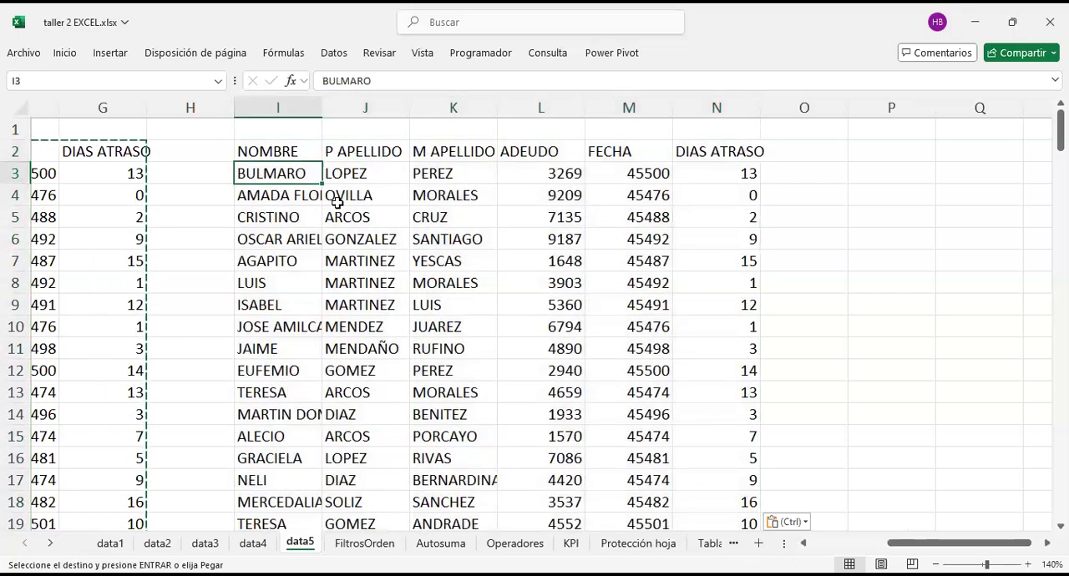
key(Up)
key(Down)
drag(280, 153, 279, 392)
drag(372, 176, 720, 173)
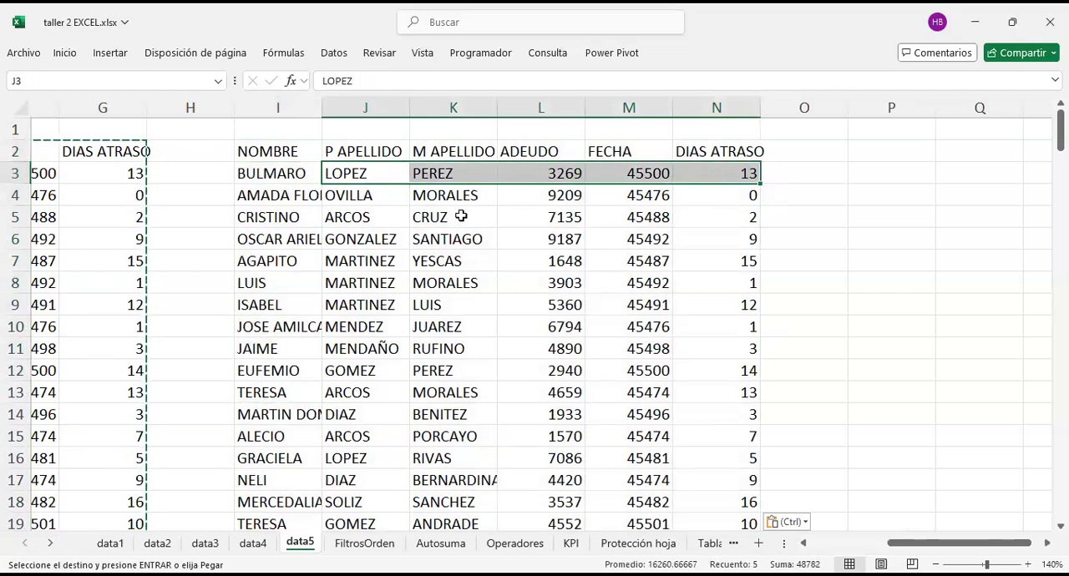
click(273, 172)
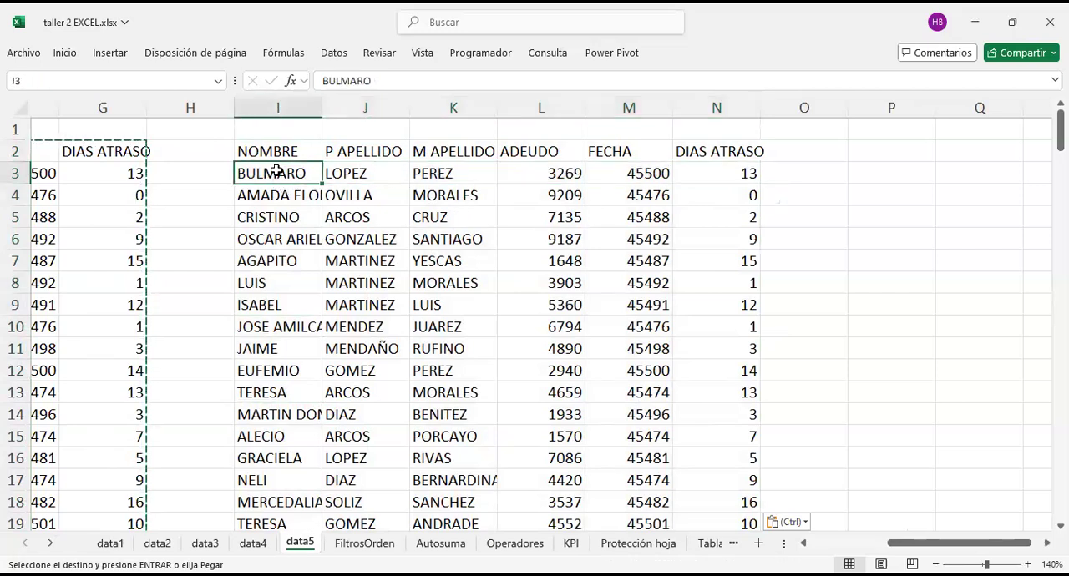
Step: Enter the note "Control + shift + flechas de" in cell P7
click(906, 255)
text(Control + shift)
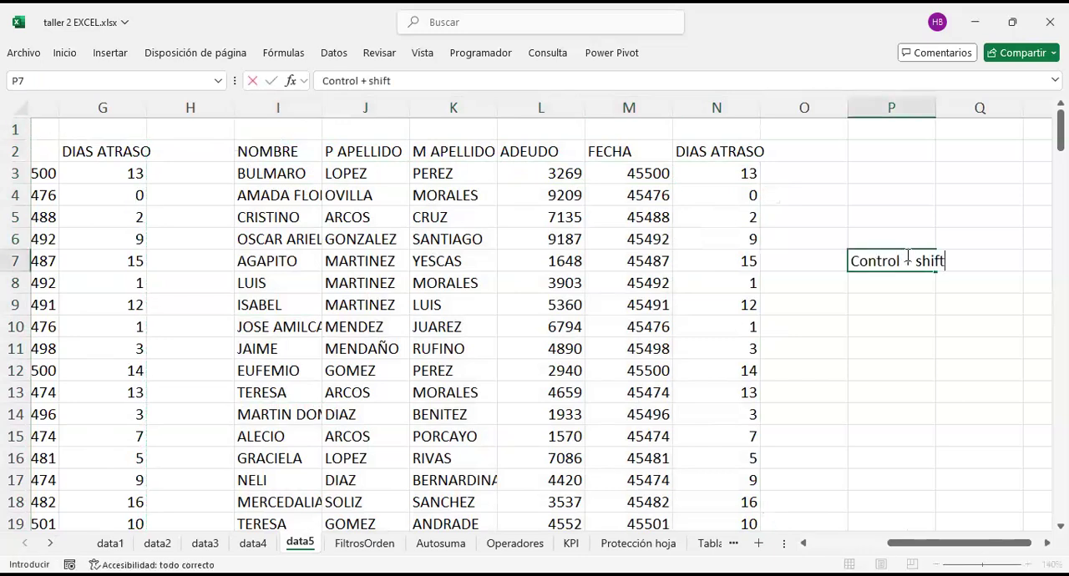
text( + felcha)
key(BackSpace)
key(BackSpace)
key(BackSpace)
text(chas dde)
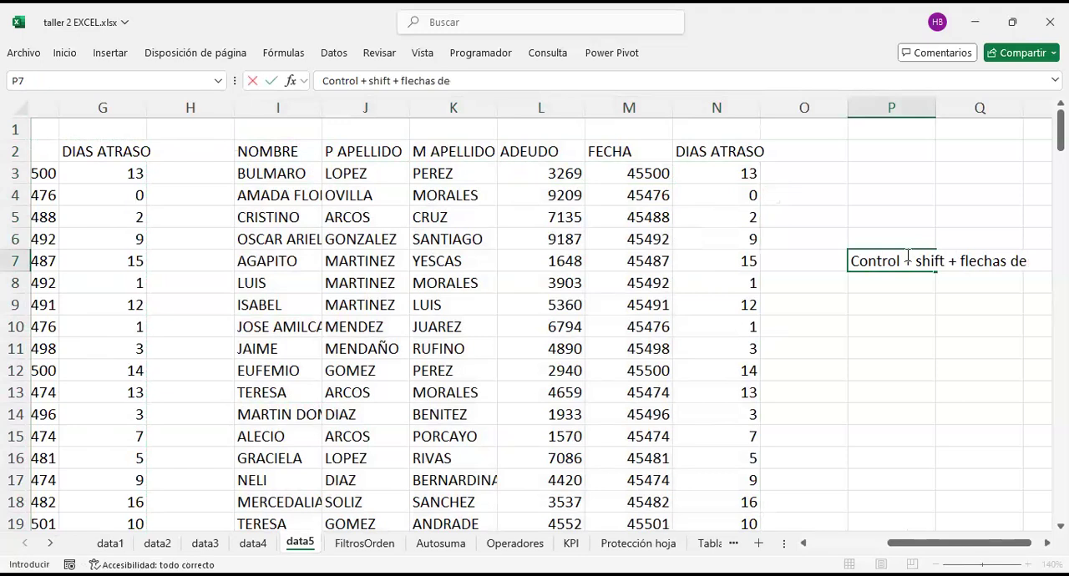
key(Return)
Step: Sort the copied table's names in I3:I174 from A to Z, expanding the selection so the related columns move along
click(293, 176)
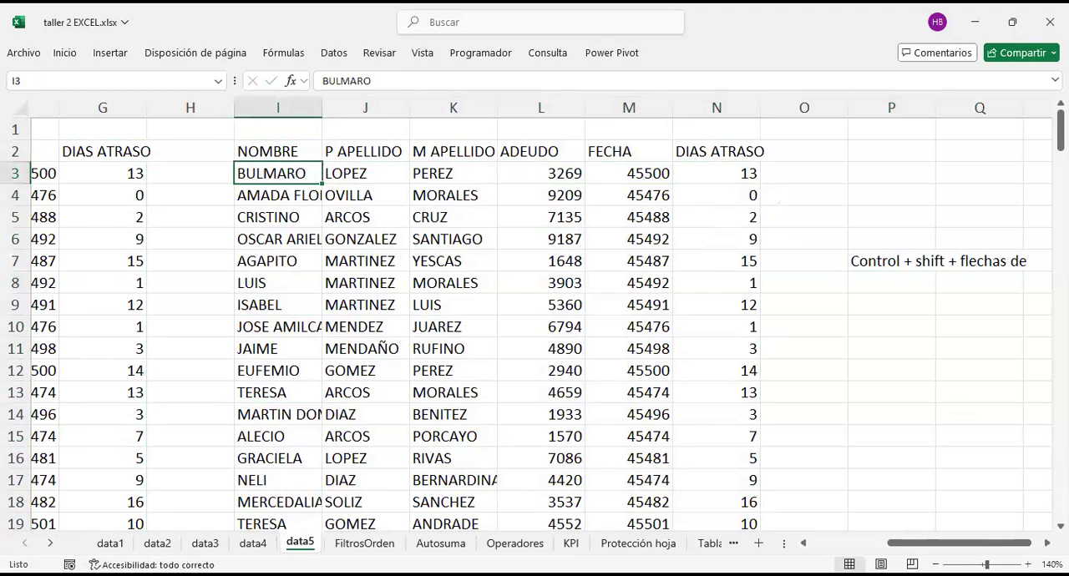
key(ctrl+shift+Down)
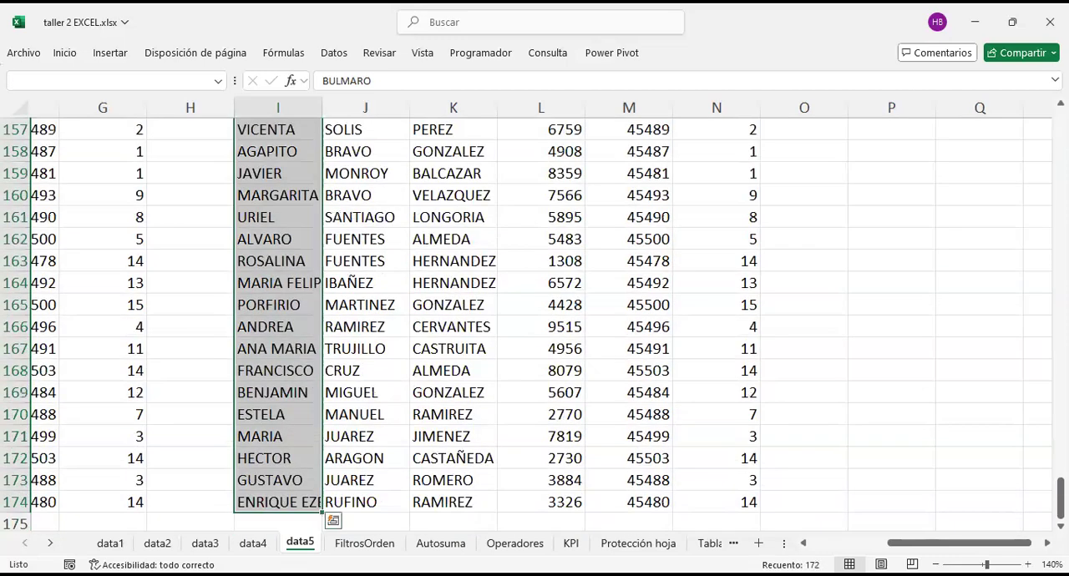
right_click(284, 240)
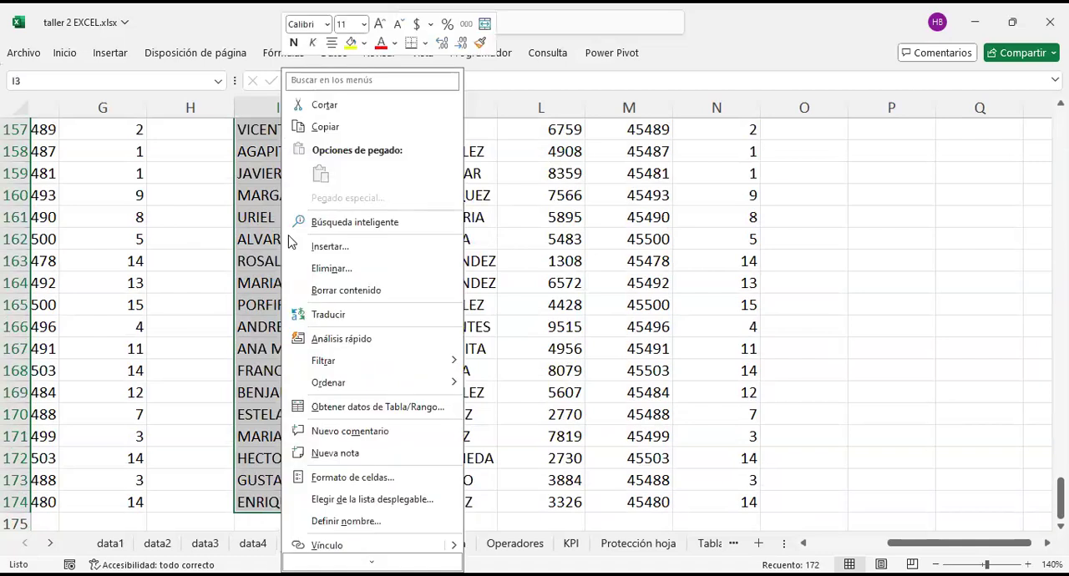
mouse_move(406, 384)
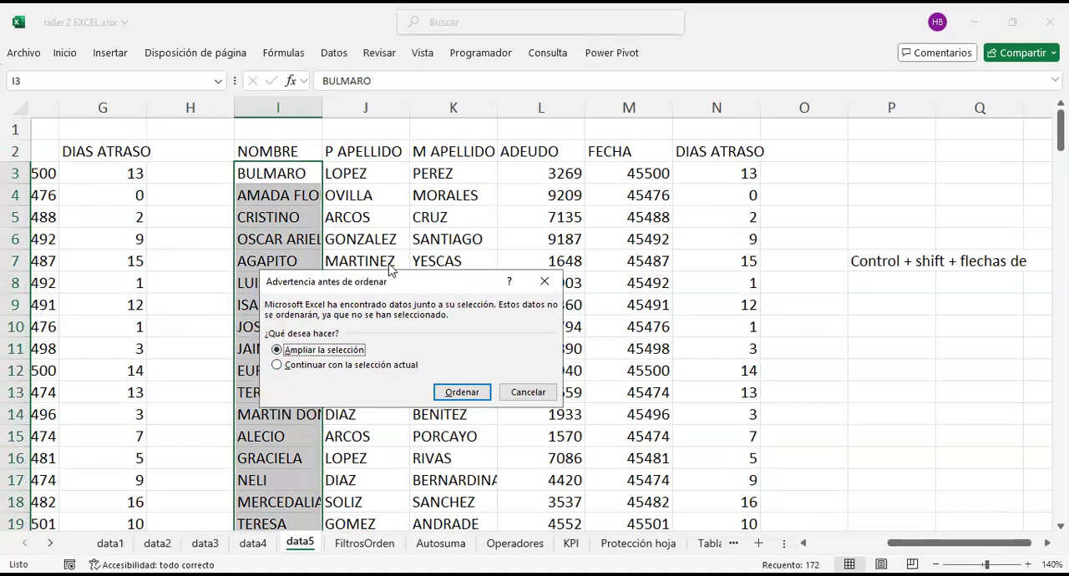
click(457, 392)
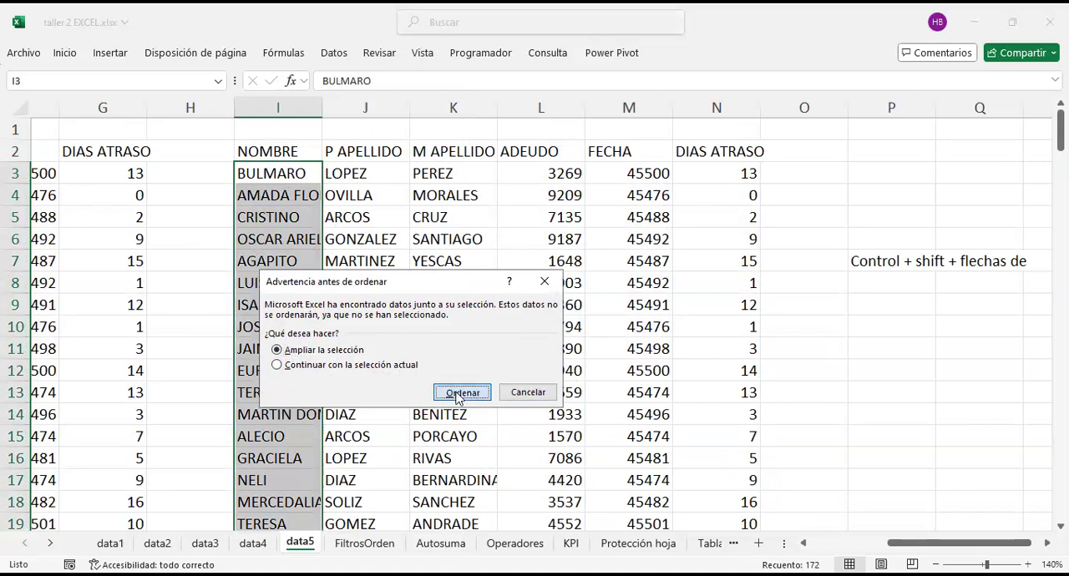
Step: Examine the alphabetical order of the sorted NOMBRE column in the copied table
click(468, 196)
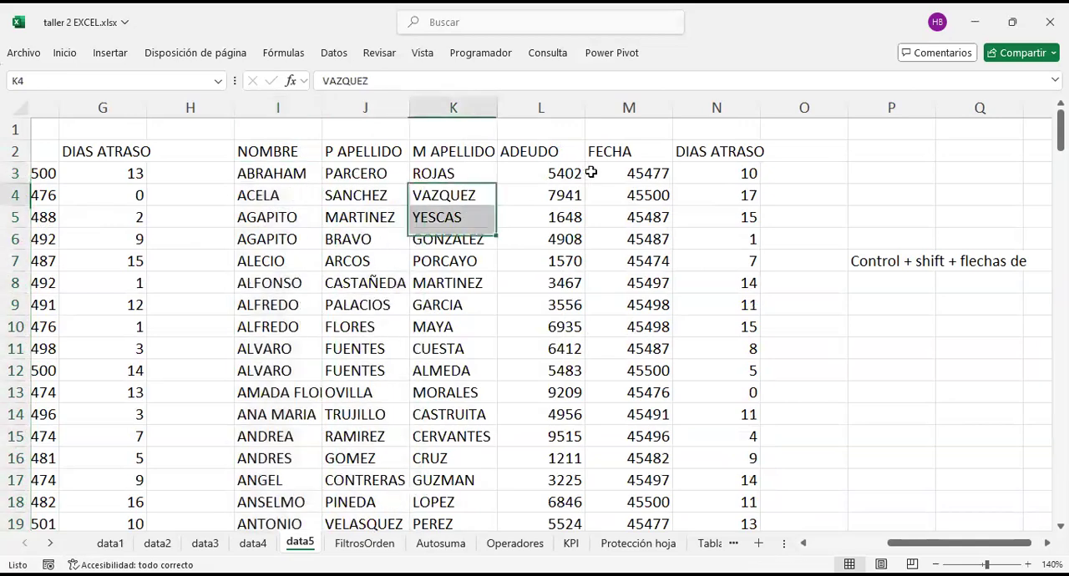
click(285, 260)
scroll(298, 334, down, 4)
scroll(299, 337, down, 3)
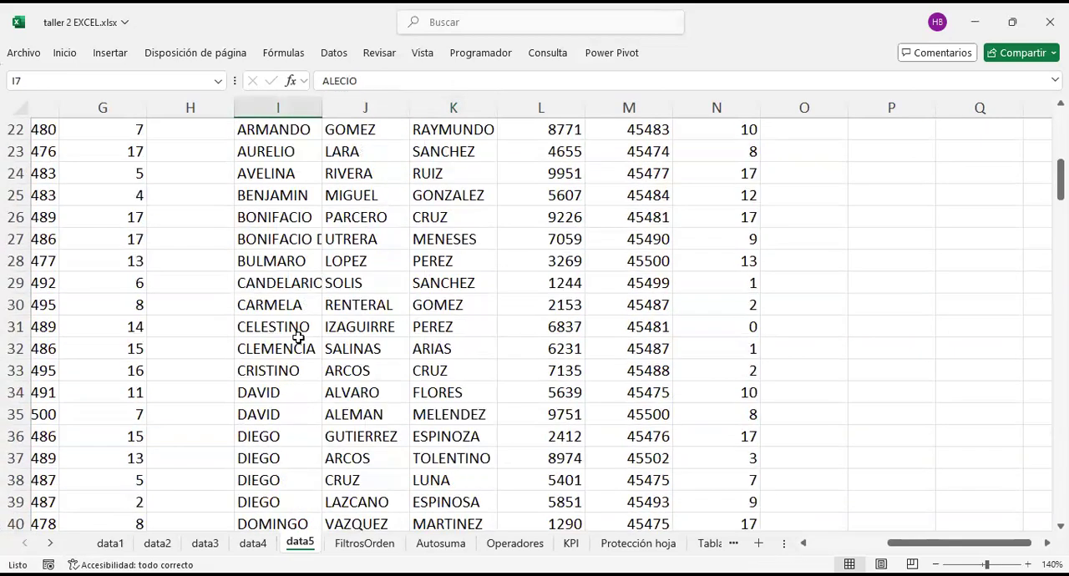
scroll(294, 334, up, 7)
Step: Check the record in row 13 of the sorted table across to DIAS ATRASO against the original table
click(298, 392)
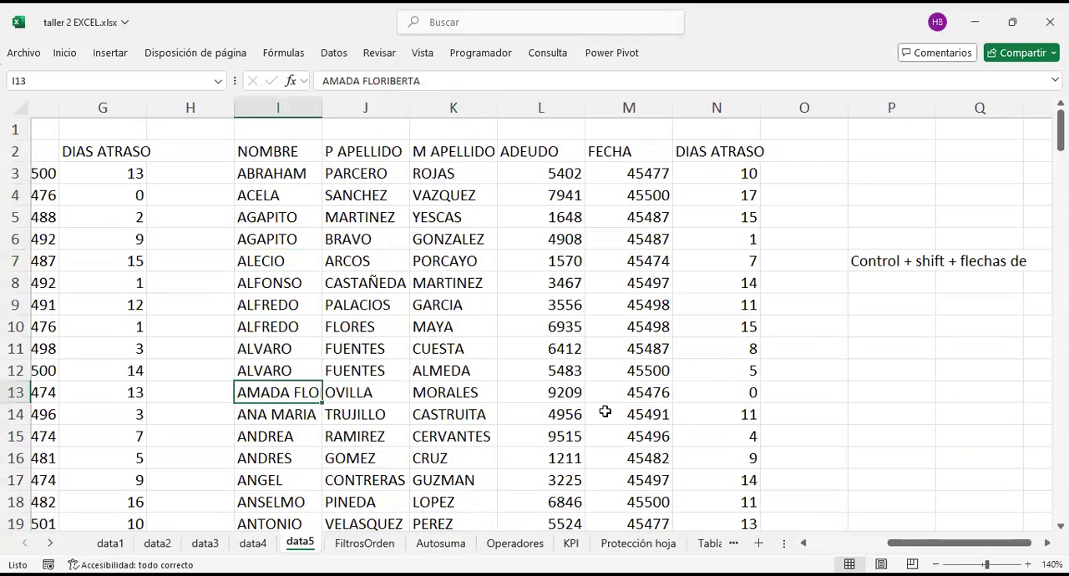
key(Right)
key(Right)
key(Right)
key(Right)
key(Right)
scroll(605, 412, left, 5)
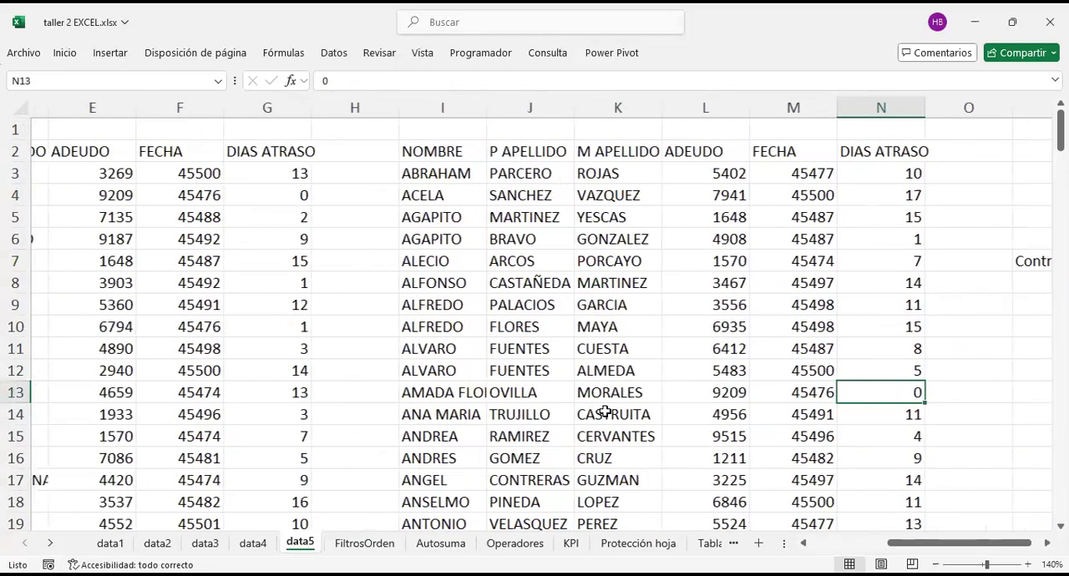
scroll(245, 305, right, 5)
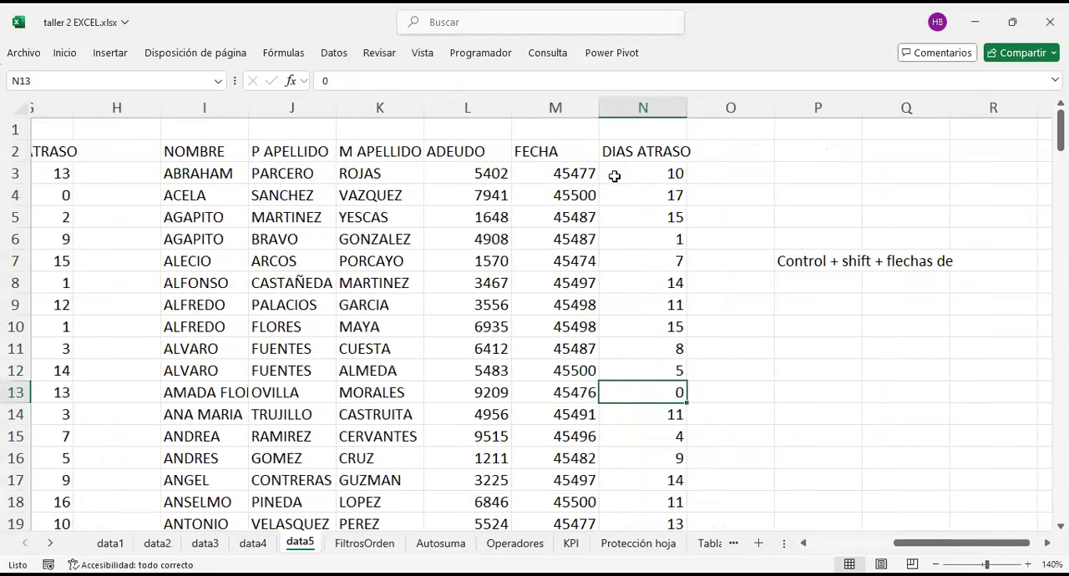
Step: Sort the ADEUDO amounts in L3:L174 of the copied table from largest to smallest, expanding the selection to the related columns
drag(185, 155, 181, 391)
drag(485, 161, 485, 440)
click(487, 173)
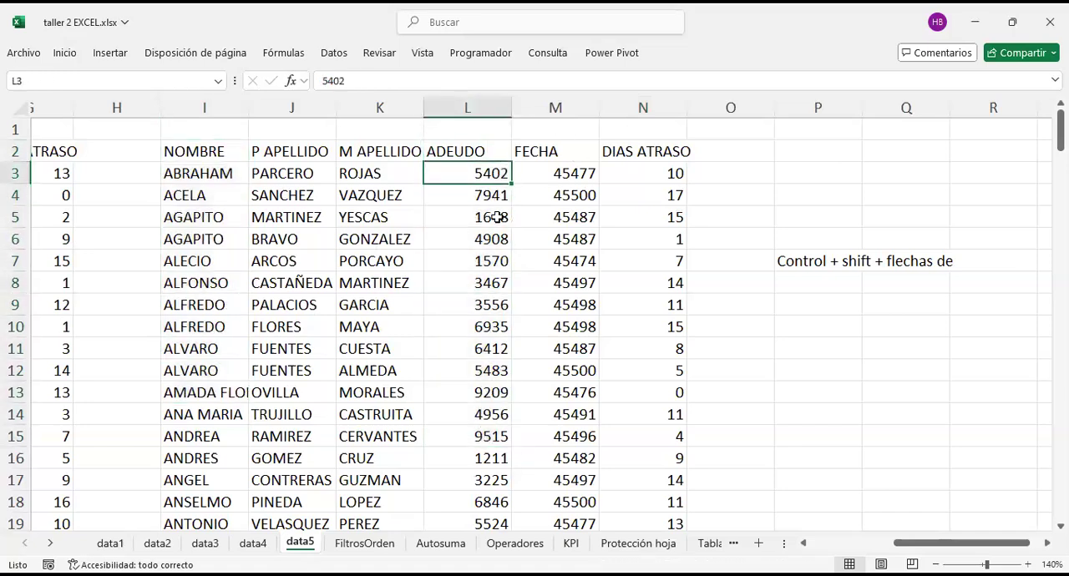
drag(497, 174, 472, 483)
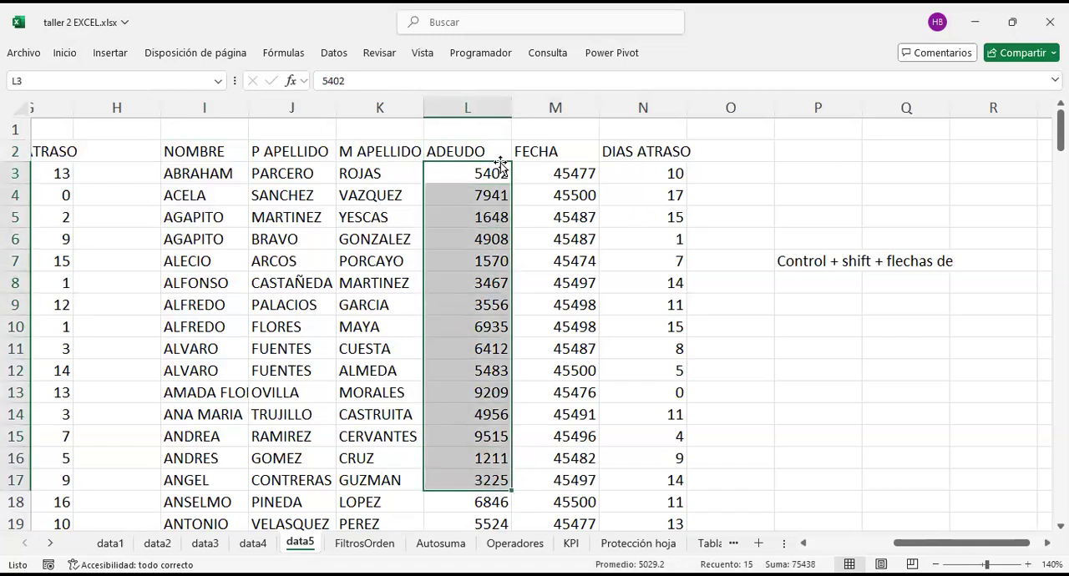
click(483, 173)
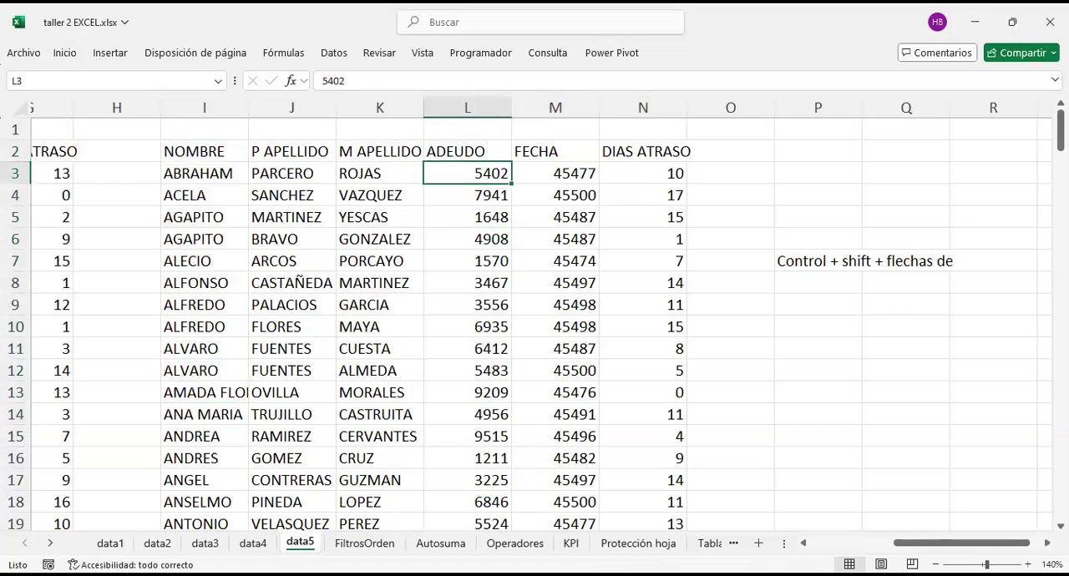
key(Up)
key(Down)
key(ctrl+shift+Down)
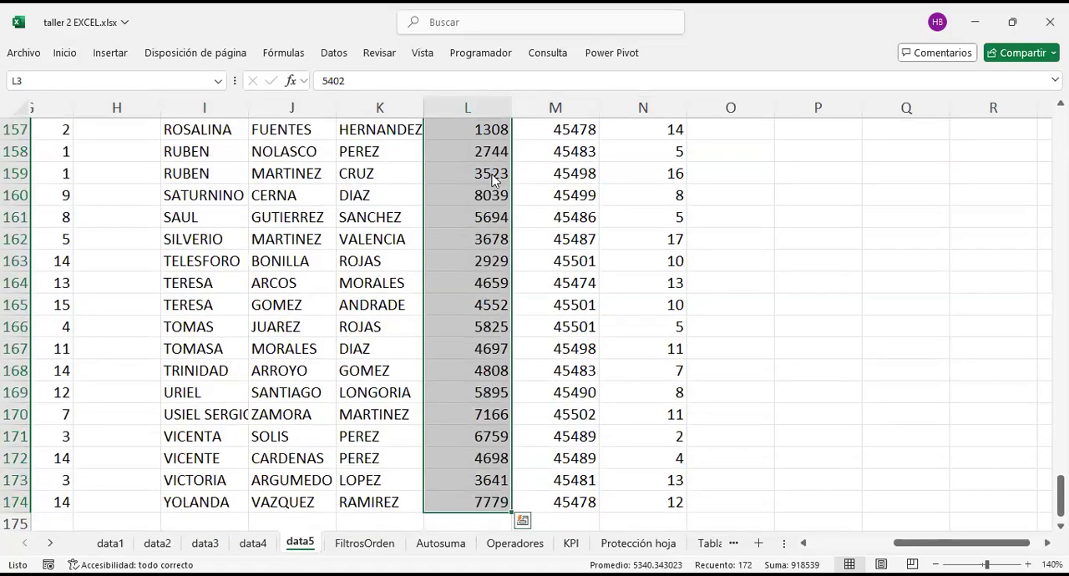
right_click(492, 179)
mouse_move(595, 358)
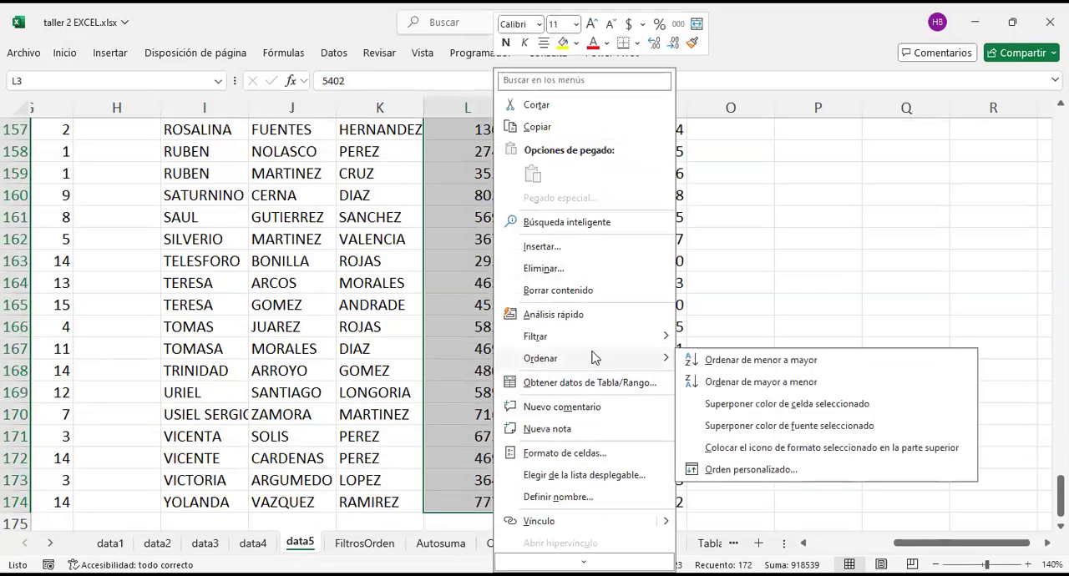
click(733, 381)
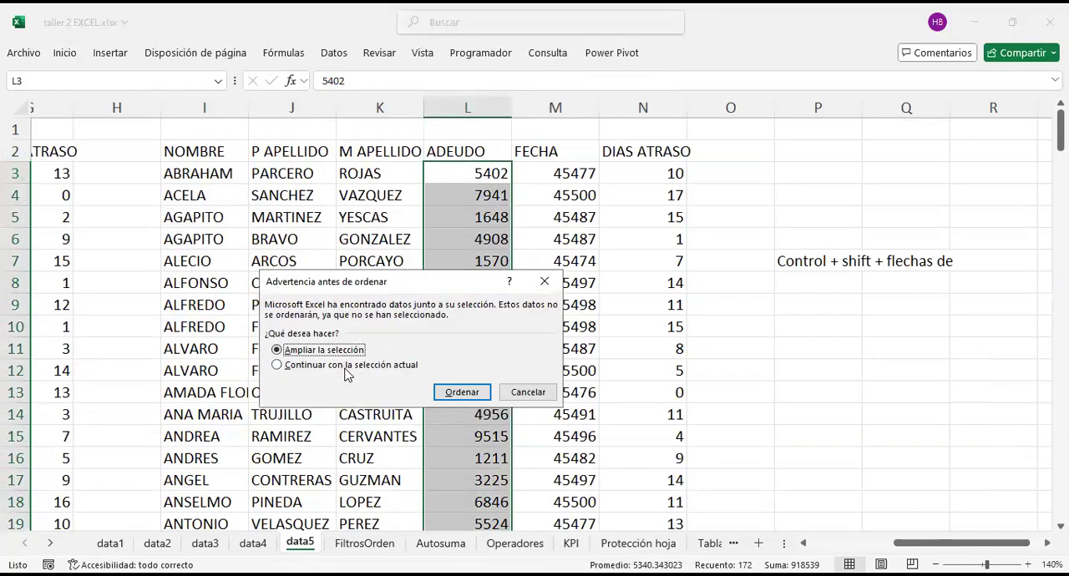
click(468, 392)
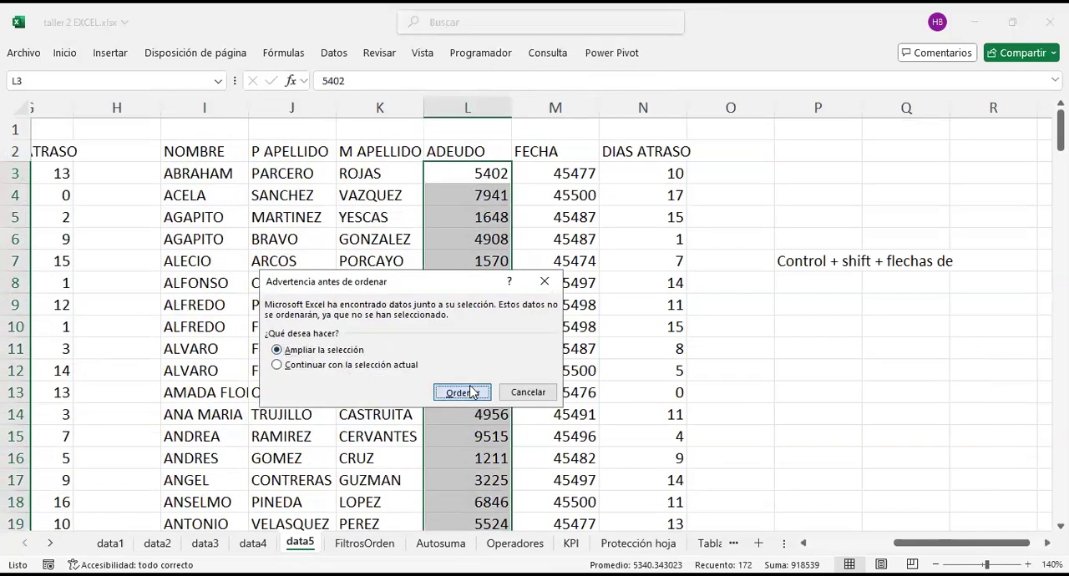
Step: Check the first record of the debt-sorted table from ADEUDO to NOMBRE and the number format of its FECHA value
click(491, 180)
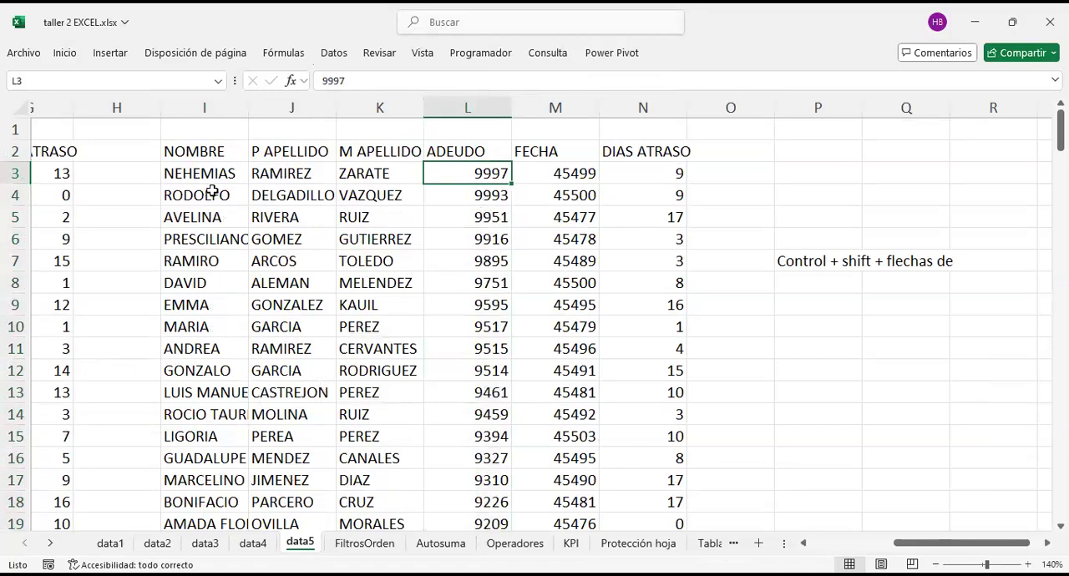
click(187, 173)
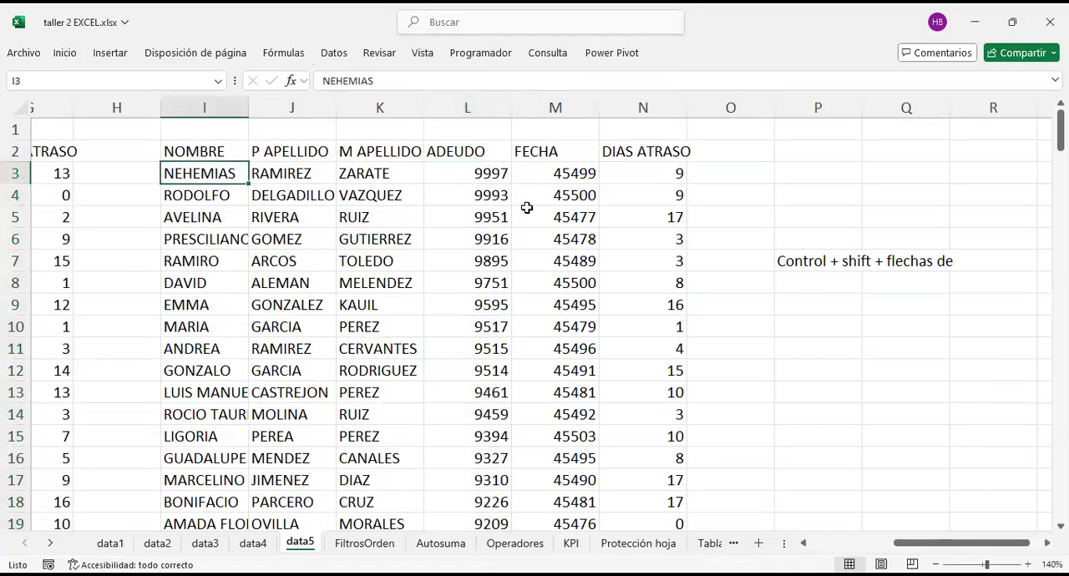
click(583, 173)
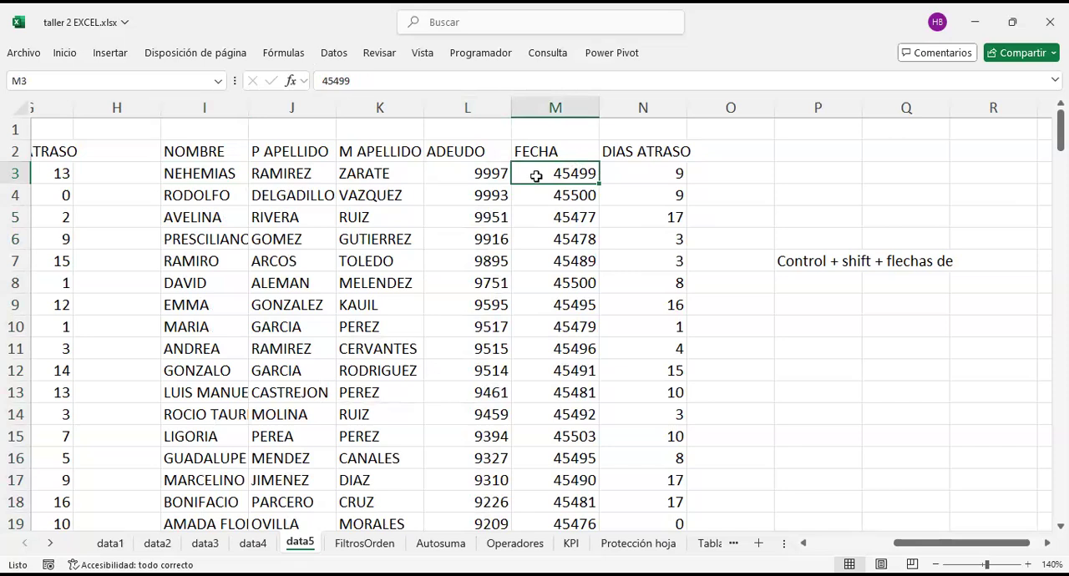
click(587, 151)
click(576, 173)
click(519, 152)
click(537, 169)
click(810, 262)
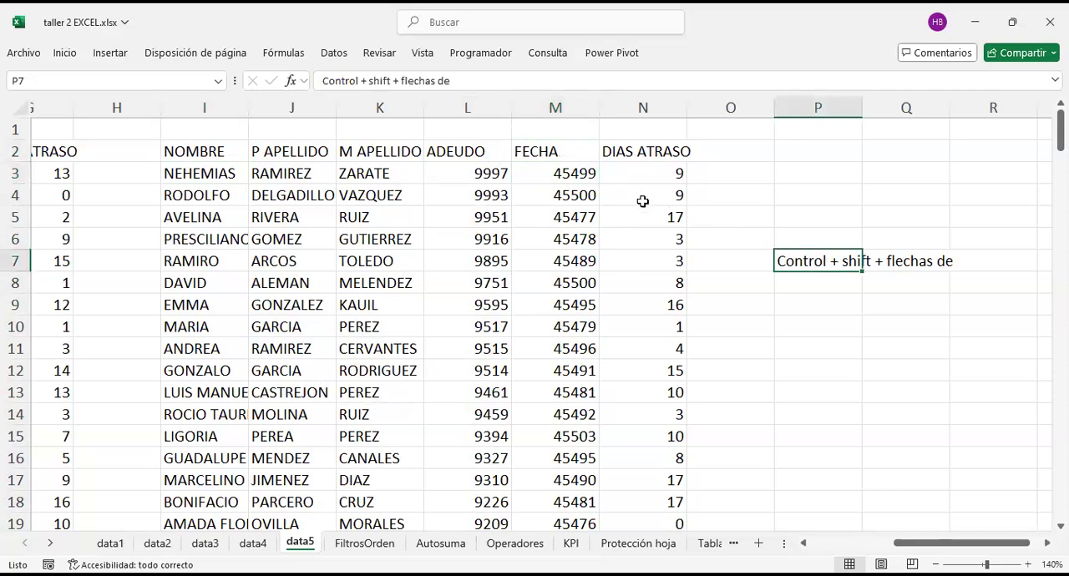
Step: Format the FECHA values in M3:M174 as short dates and widen column M slightly
click(578, 171)
click(551, 151)
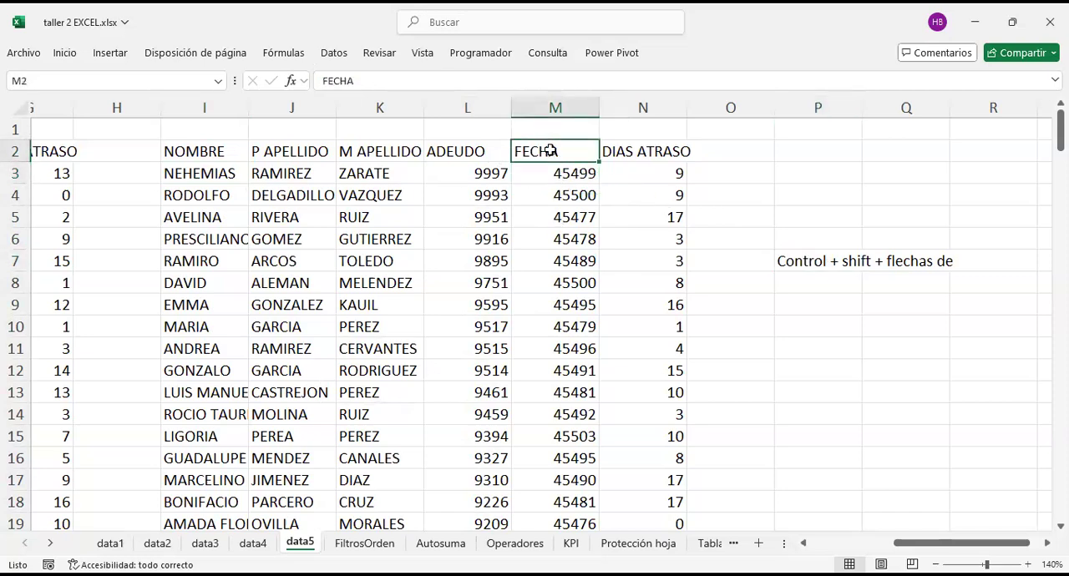
click(563, 172)
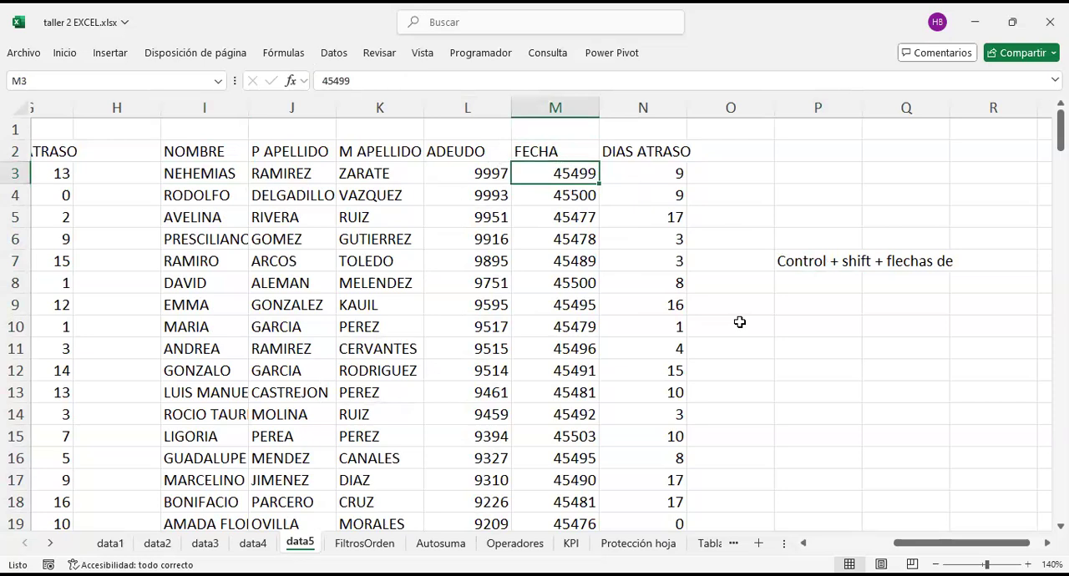
key(ctrl+shift+Down)
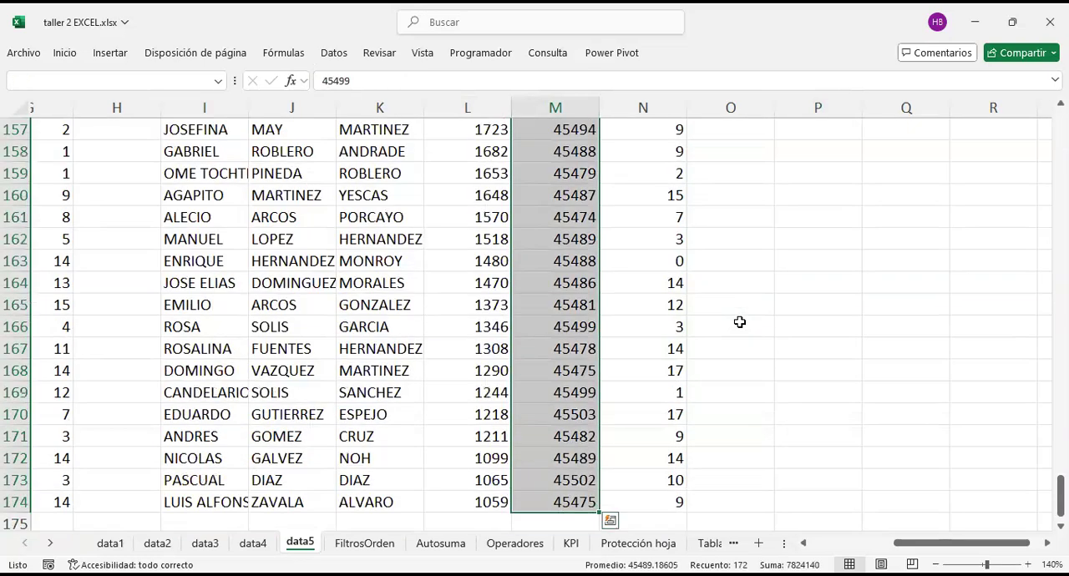
scroll(563, 210, up, 3)
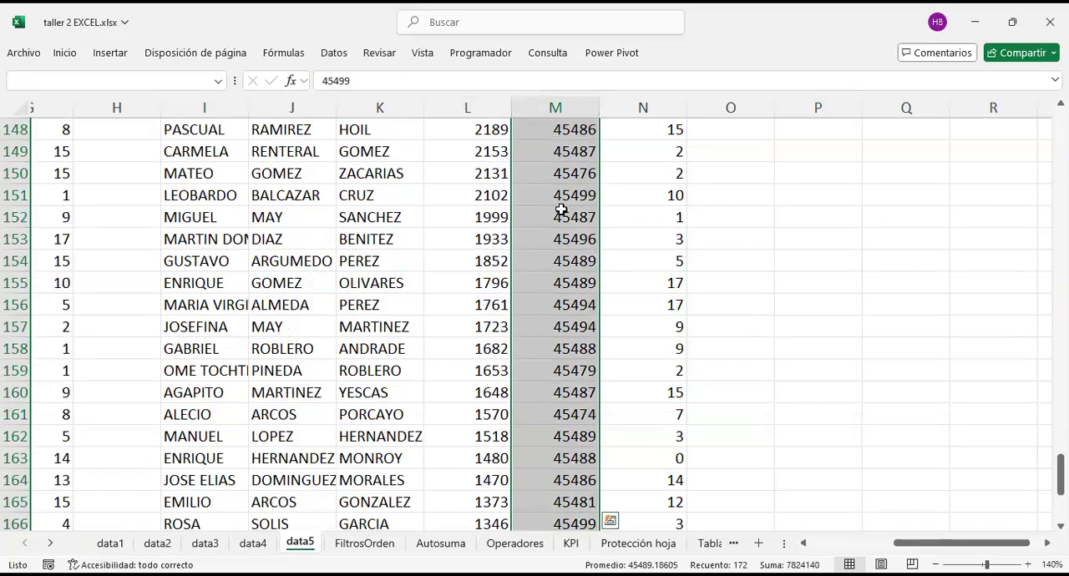
click(65, 53)
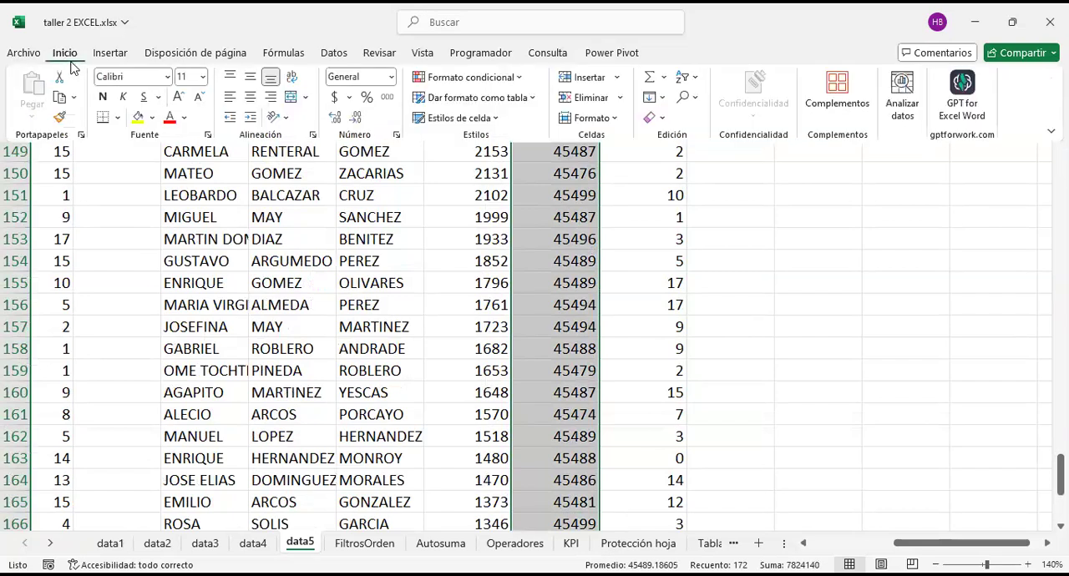
click(390, 77)
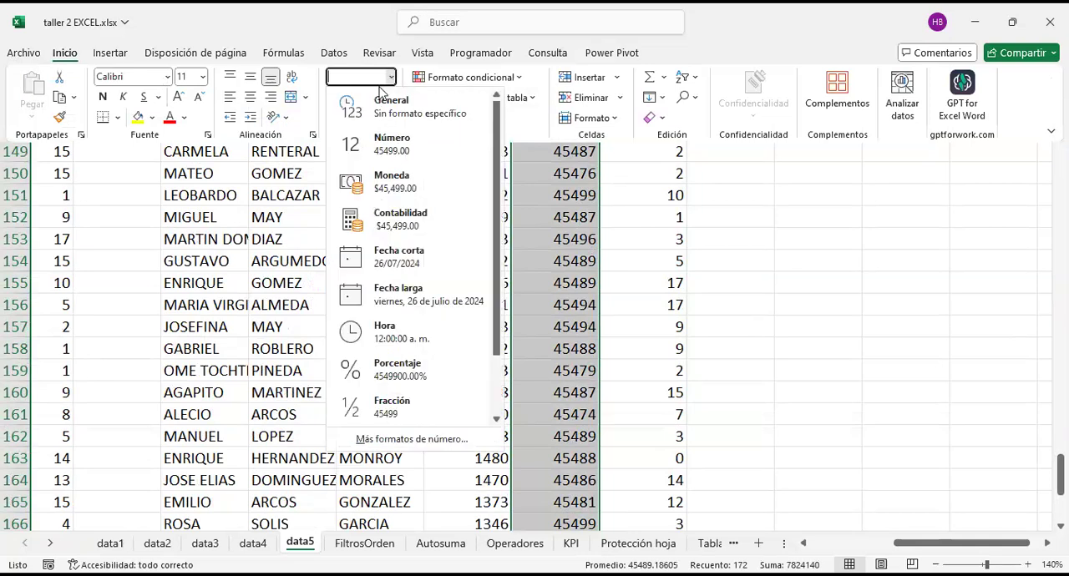
click(424, 261)
key(ctrl+BackSpace)
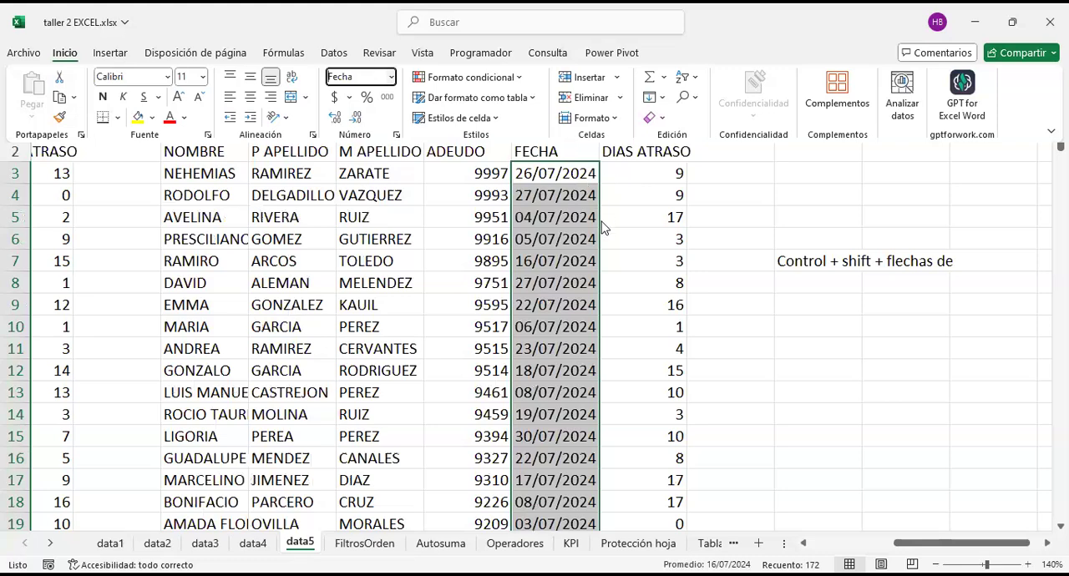
click(579, 155)
mouse_move(598, 118)
mouse_down()
mouse_move(607, 111)
mouse_move(612, 122)
mouse_up()
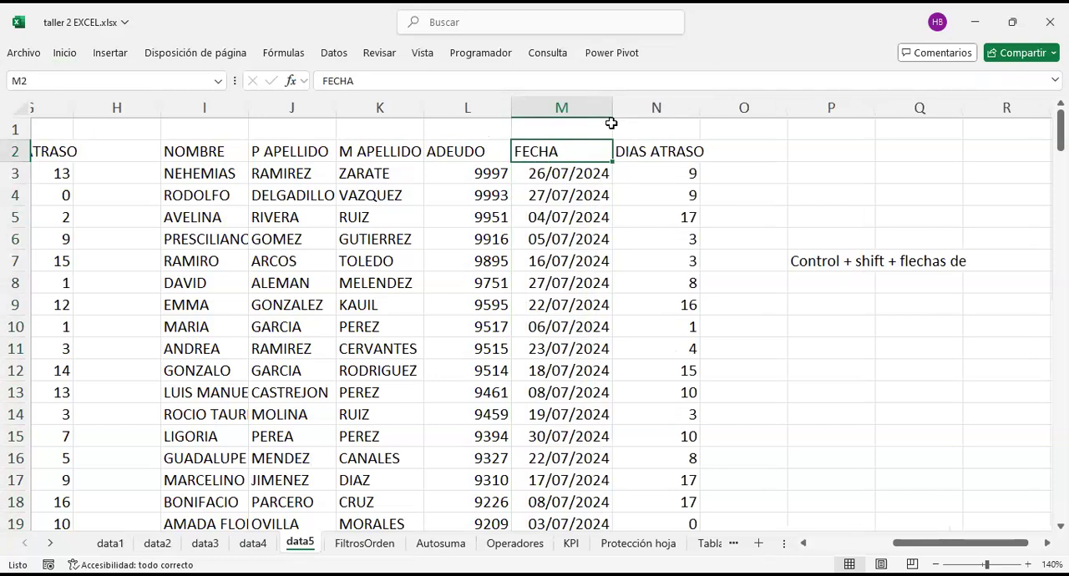
Step: Sort the FECHA dates in M3:M174 from oldest to most recent, expanding the selection to the related columns
click(569, 172)
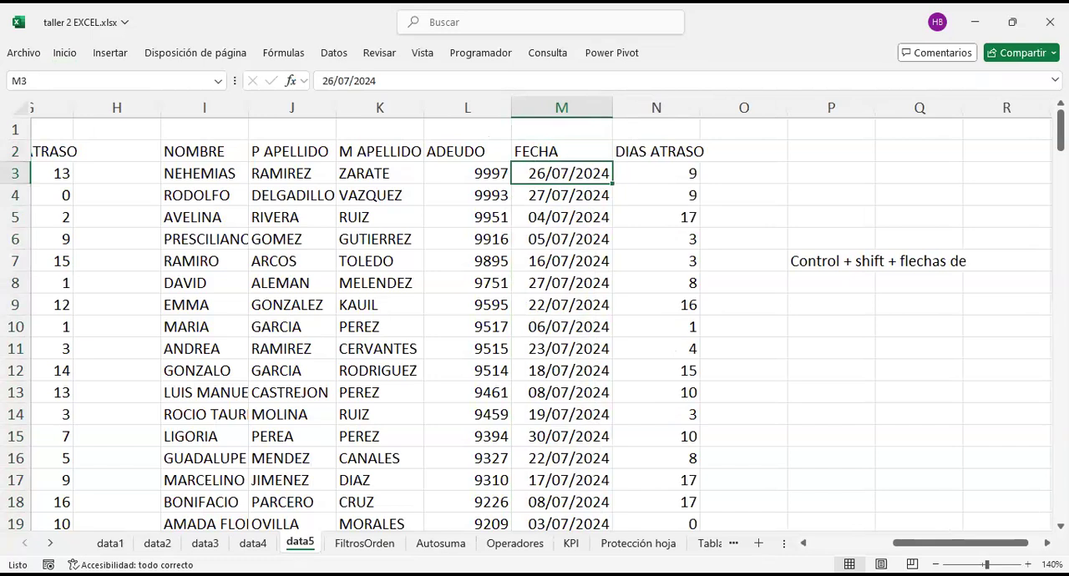
key(ctrl+shift+Down)
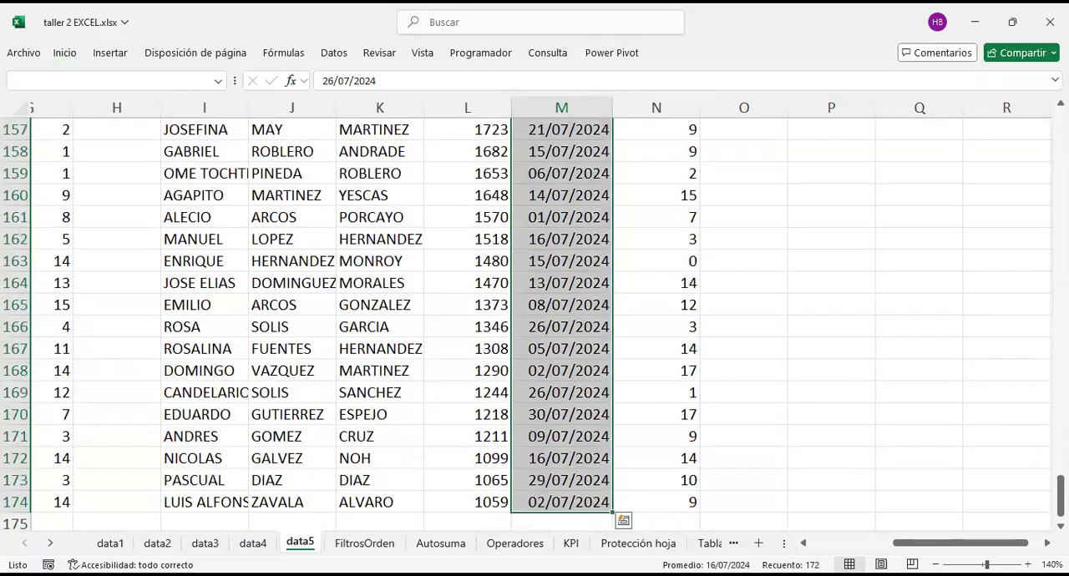
right_click(587, 215)
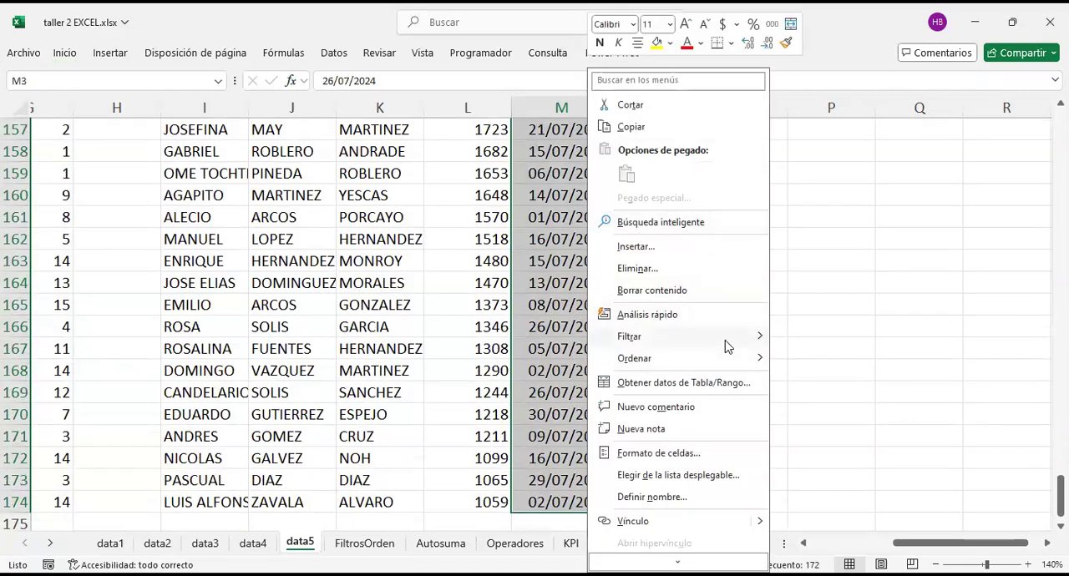
mouse_move(726, 358)
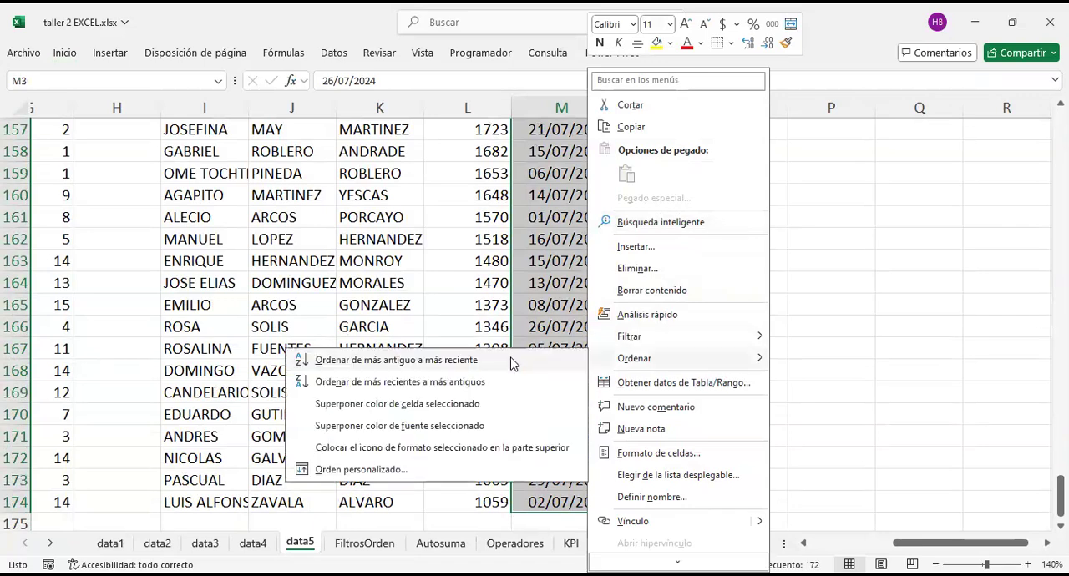
click(463, 359)
click(462, 393)
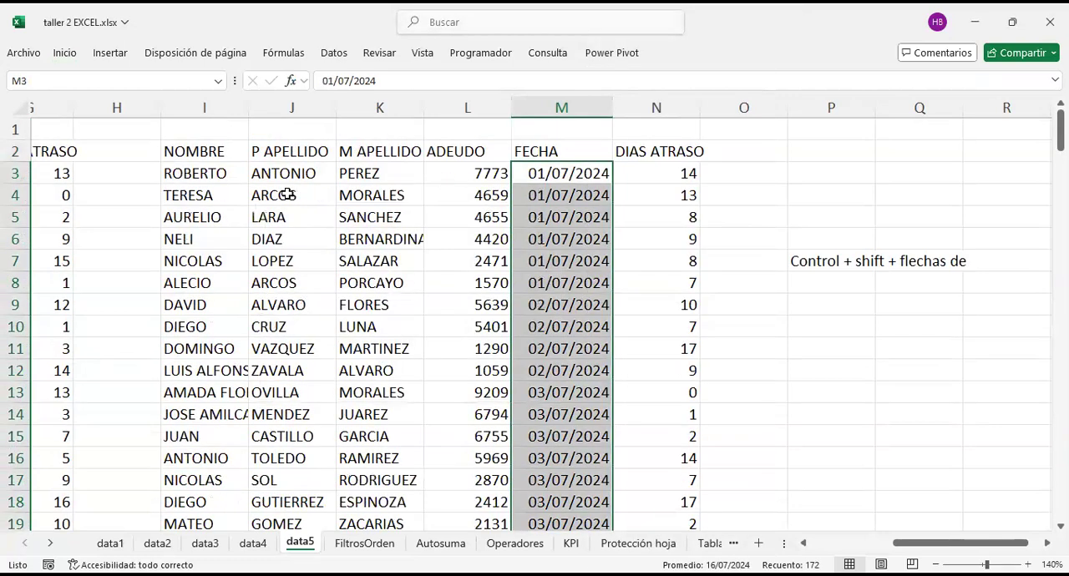
Step: Check the top records of the date-sorted table from NOMBRE across to DIAS ATRASO
drag(239, 174, 682, 193)
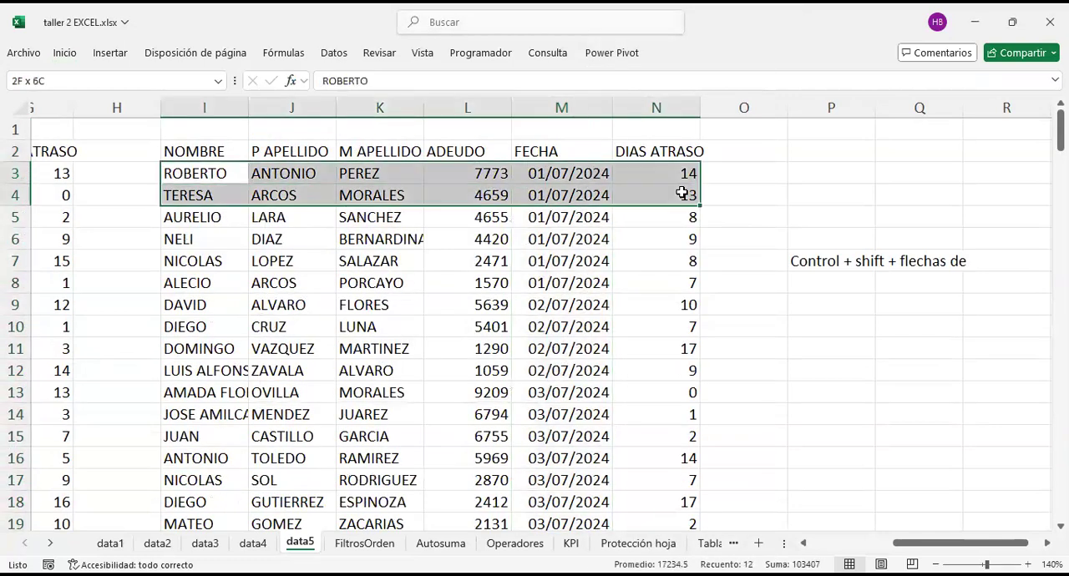
click(640, 259)
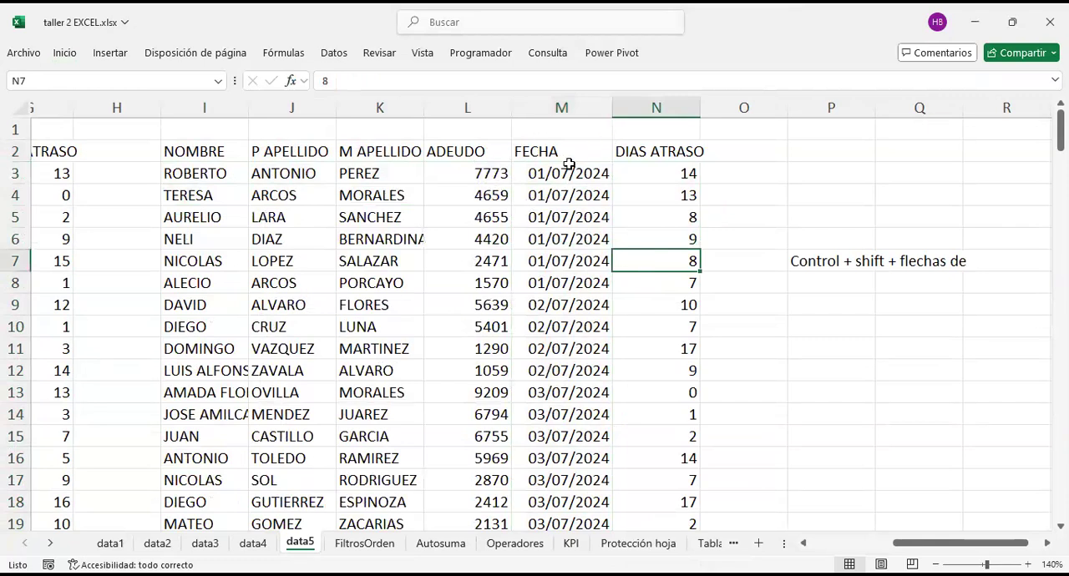
drag(348, 155, 284, 348)
click(432, 195)
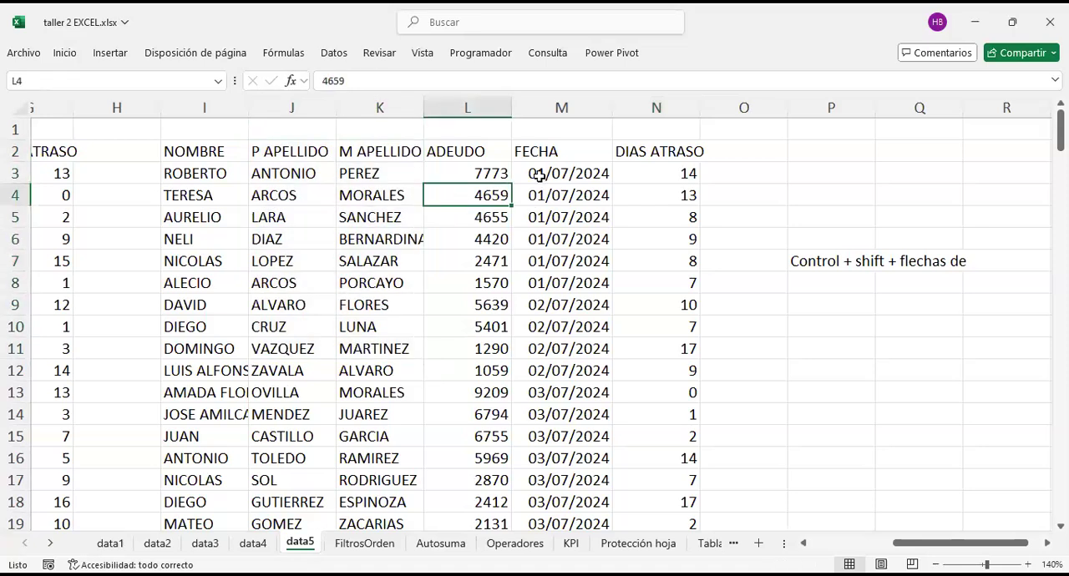
Step: Examine the chronological order down the FECHA column and the accompanying DIAS ATRASO values in the copied table
scroll(577, 217, down, 9)
click(579, 217)
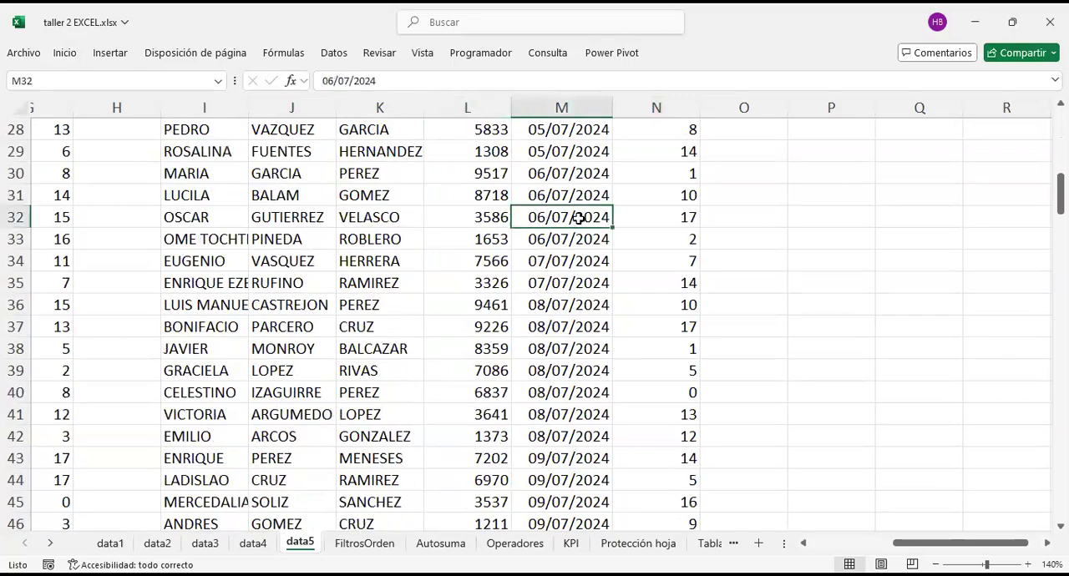
scroll(579, 369, down, 11)
scroll(579, 333, down, 6)
click(576, 329)
scroll(580, 330, down, 14)
scroll(583, 329, up, 20)
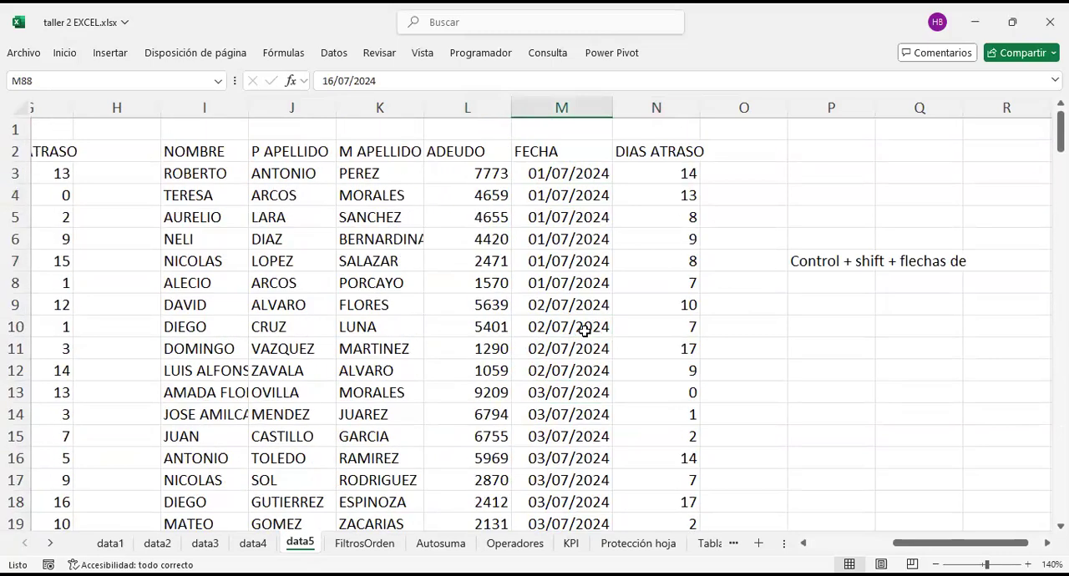
drag(576, 158, 576, 349)
drag(649, 156, 626, 330)
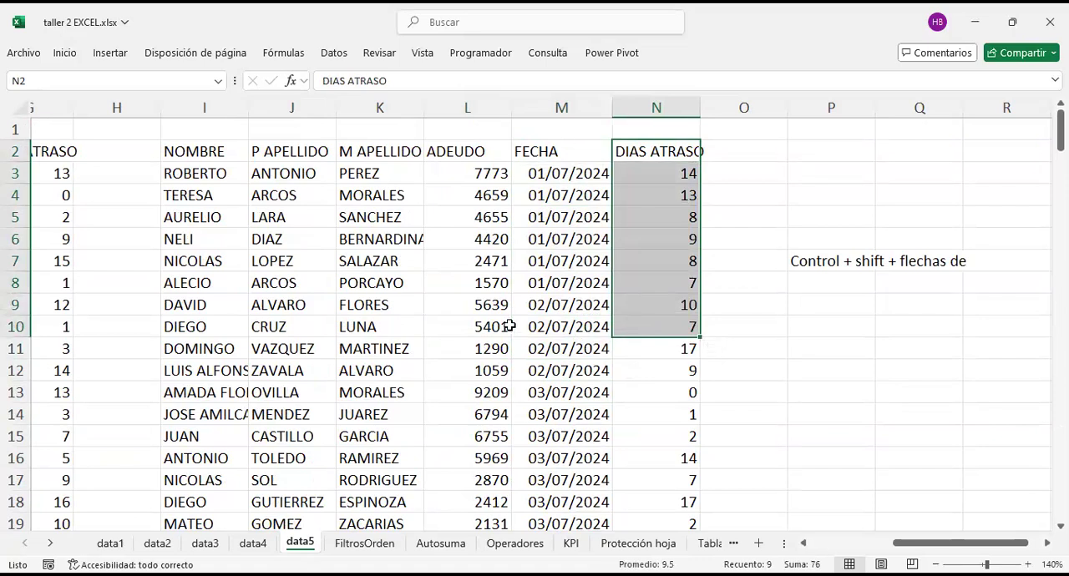
Step: Review how the names in E15:E22 pair with the ages in F15:F22 on the FiltrosOrden sheet
click(364, 543)
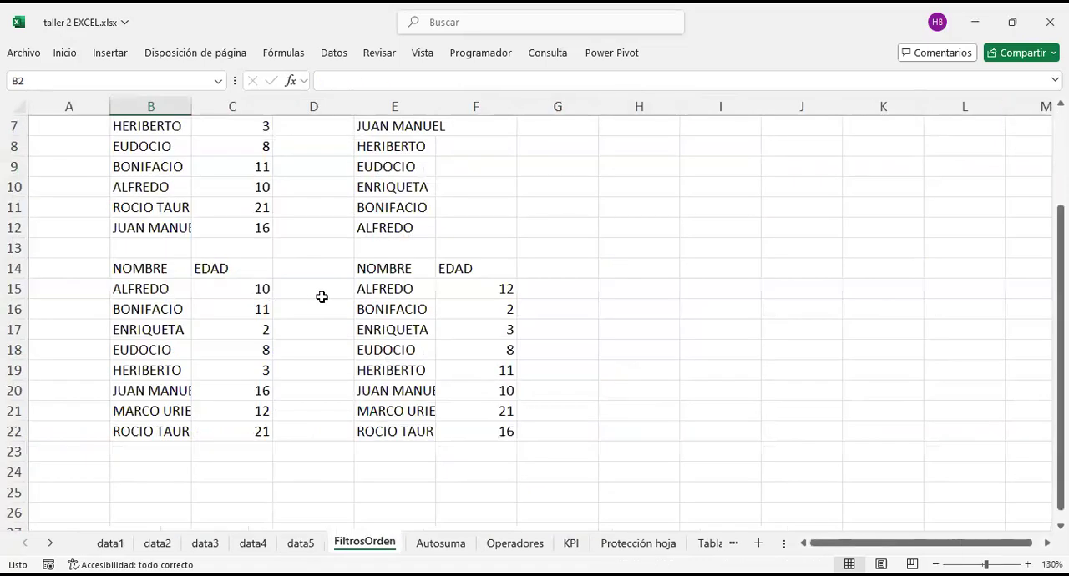
key(Left)
key(Return)
key(Right)
key(Return)
scroll(413, 350, up, 2)
scroll(447, 344, down, 3)
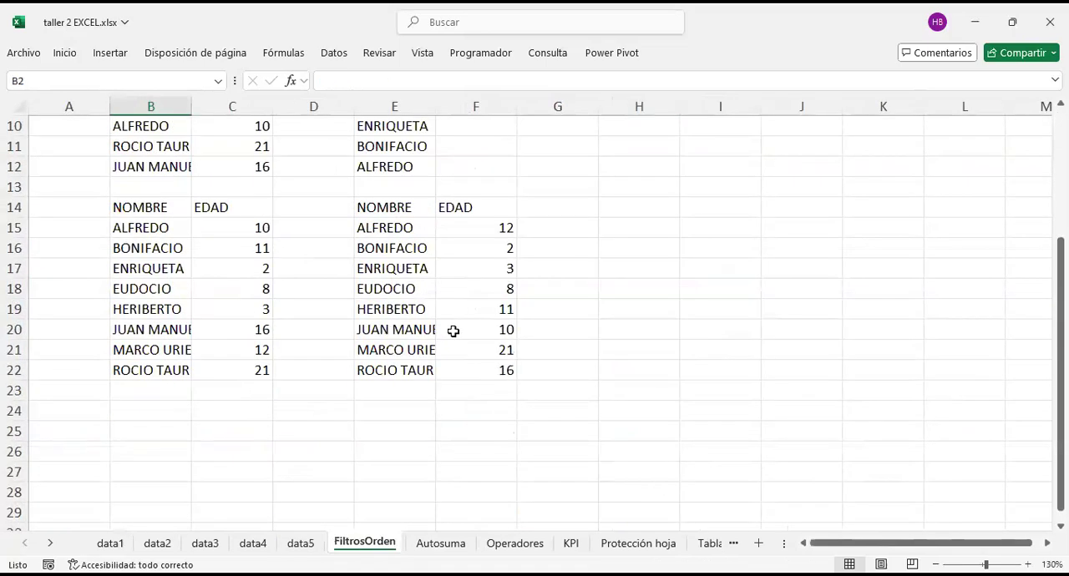
drag(415, 227, 480, 373)
click(650, 306)
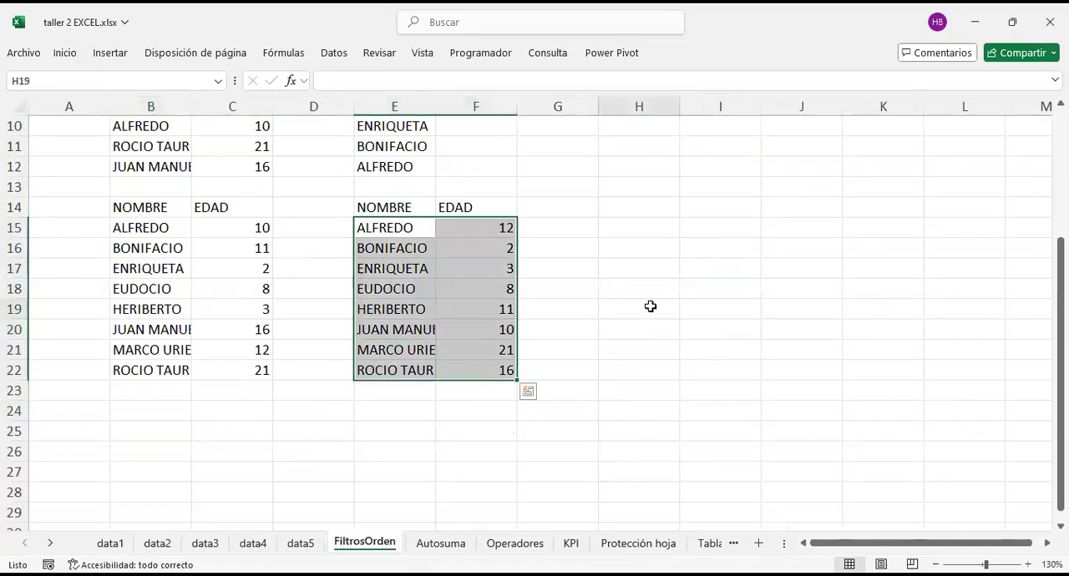
drag(492, 228, 497, 374)
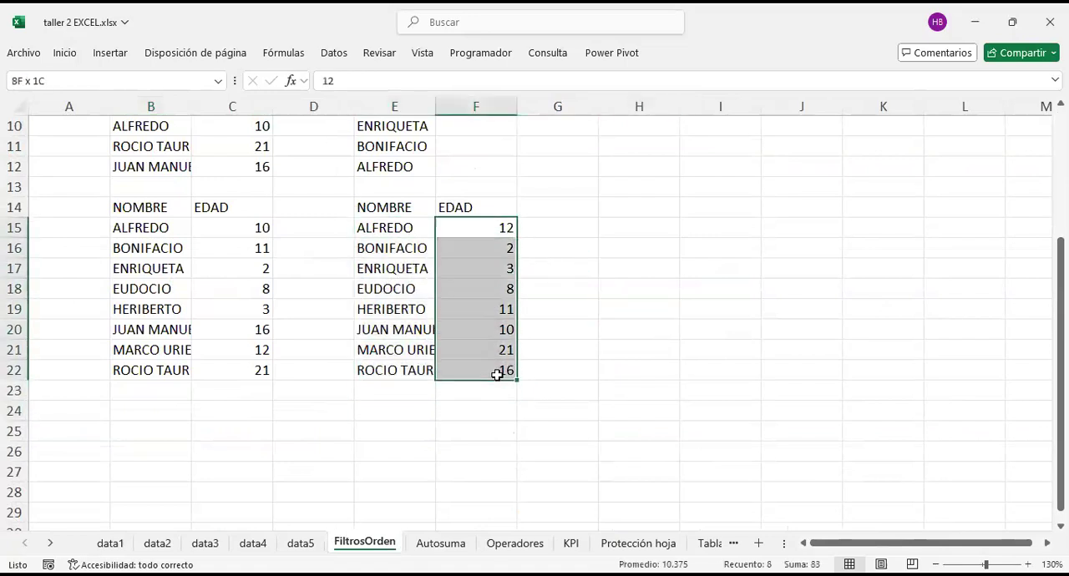
drag(406, 227, 393, 370)
drag(466, 370, 471, 228)
drag(382, 228, 396, 367)
Step: Delete the EDAD values in F17:F22 of the lower table on the FiltrosOrden sheet
drag(472, 269, 473, 370)
key(Delete)
click(613, 250)
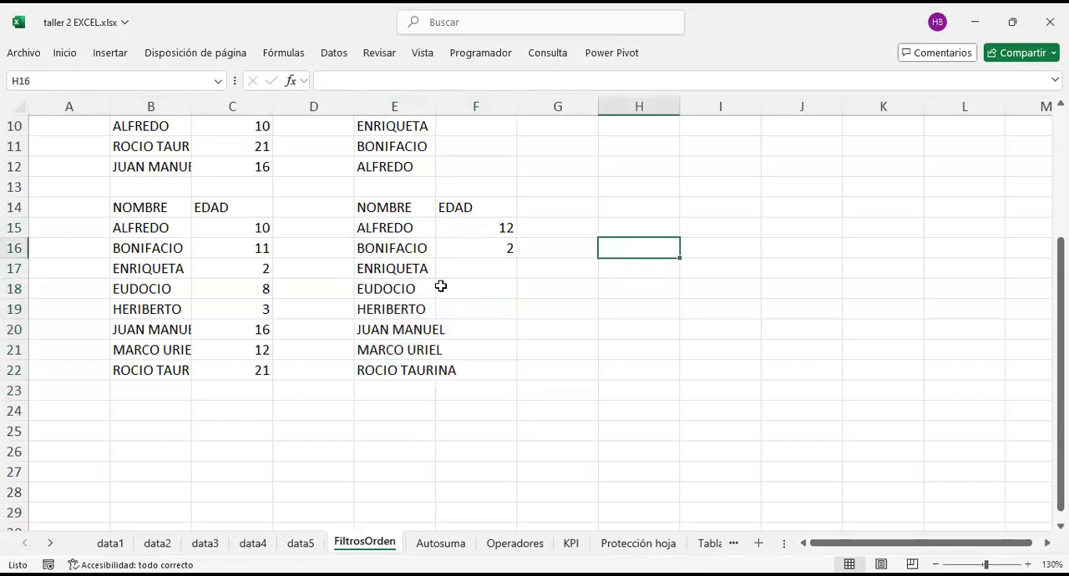
Step: Select the EDAD values in F15:F16 of the lower table, leaving out the header
drag(482, 209, 487, 245)
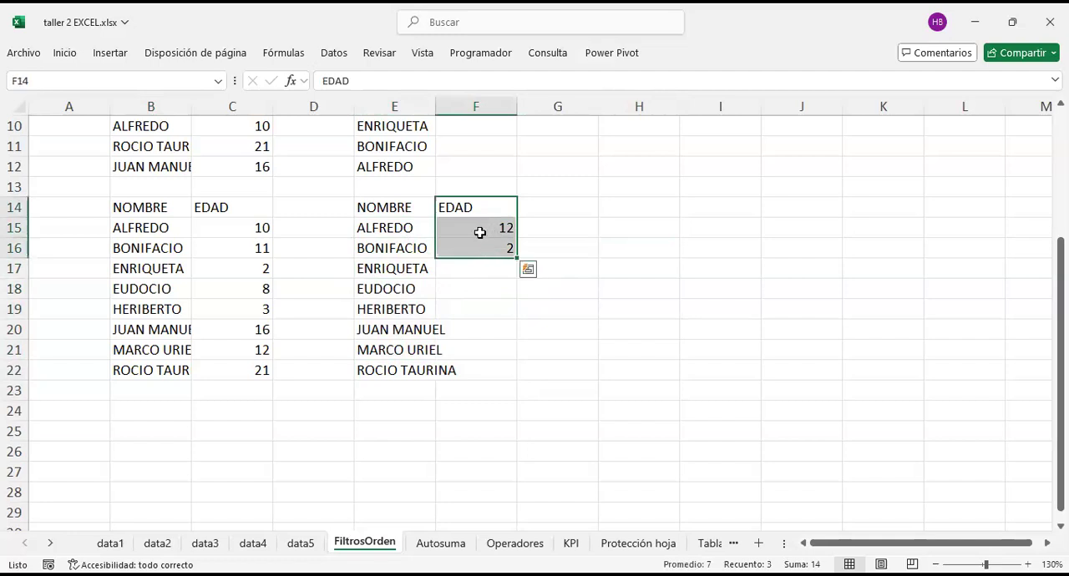
right_click(482, 237)
drag(472, 232, 473, 256)
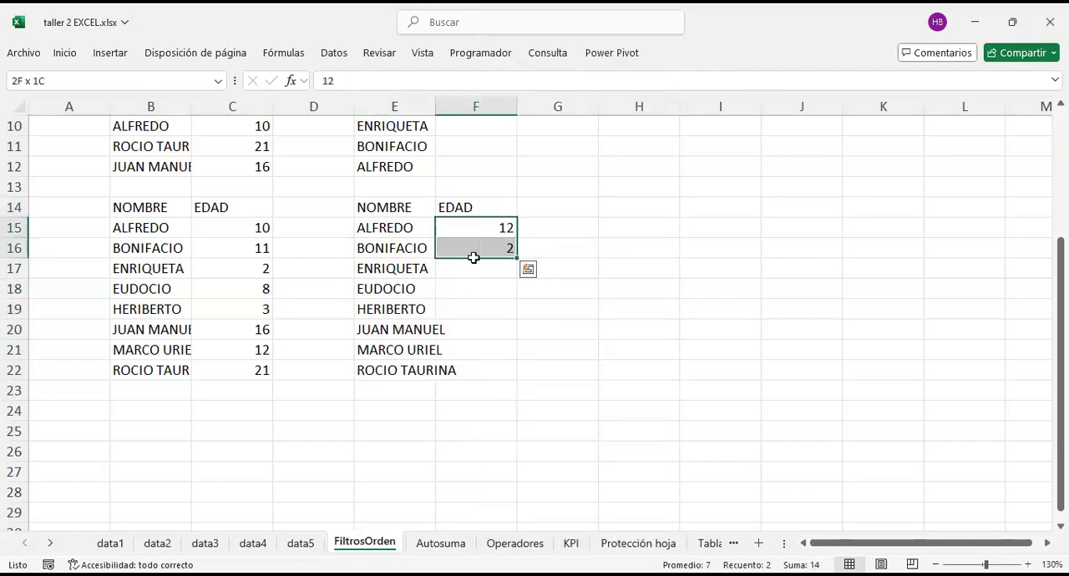
right_click(470, 239)
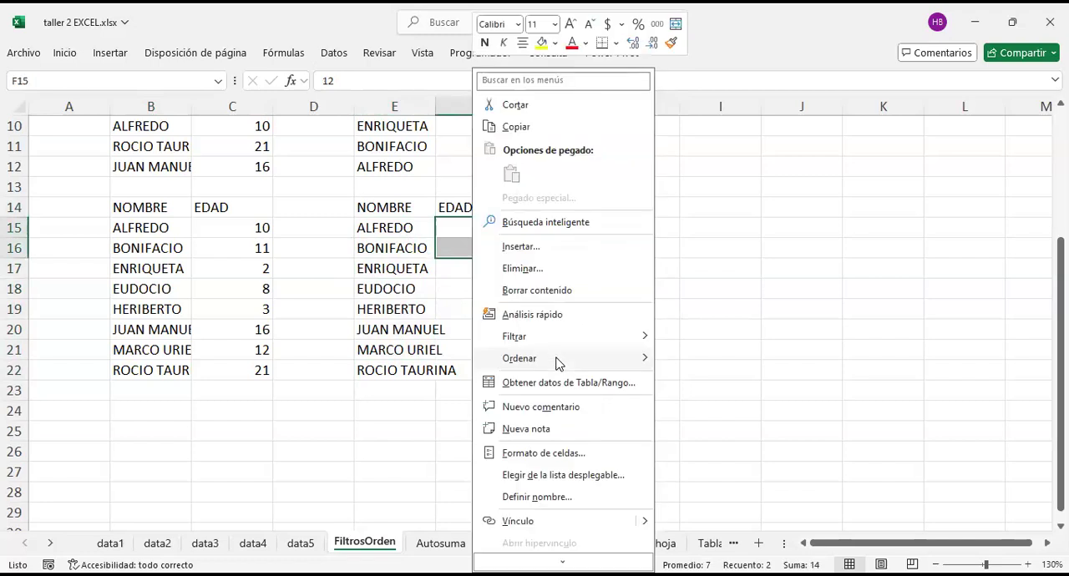
mouse_move(561, 358)
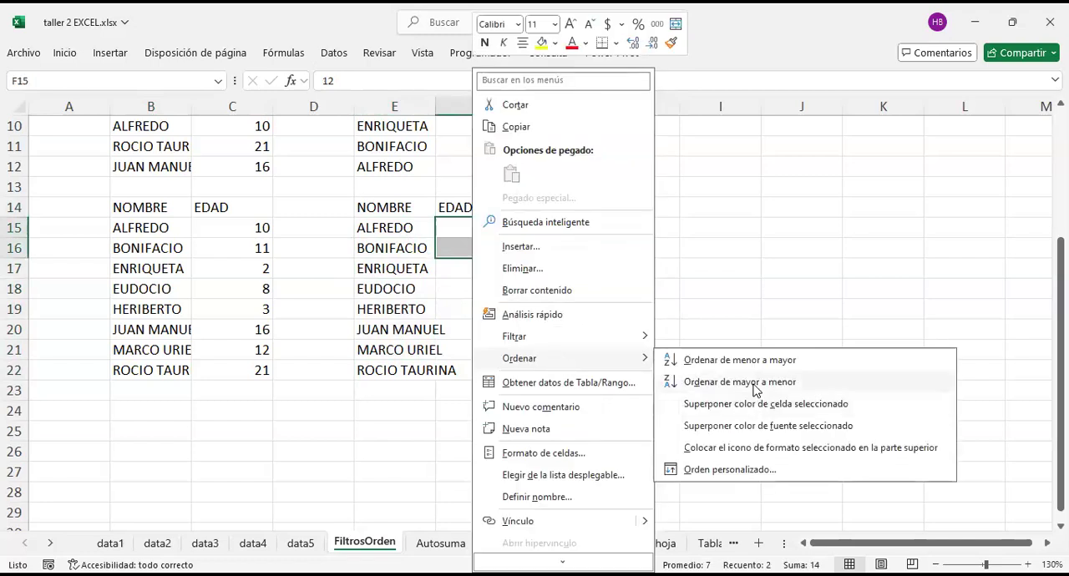
click(754, 386)
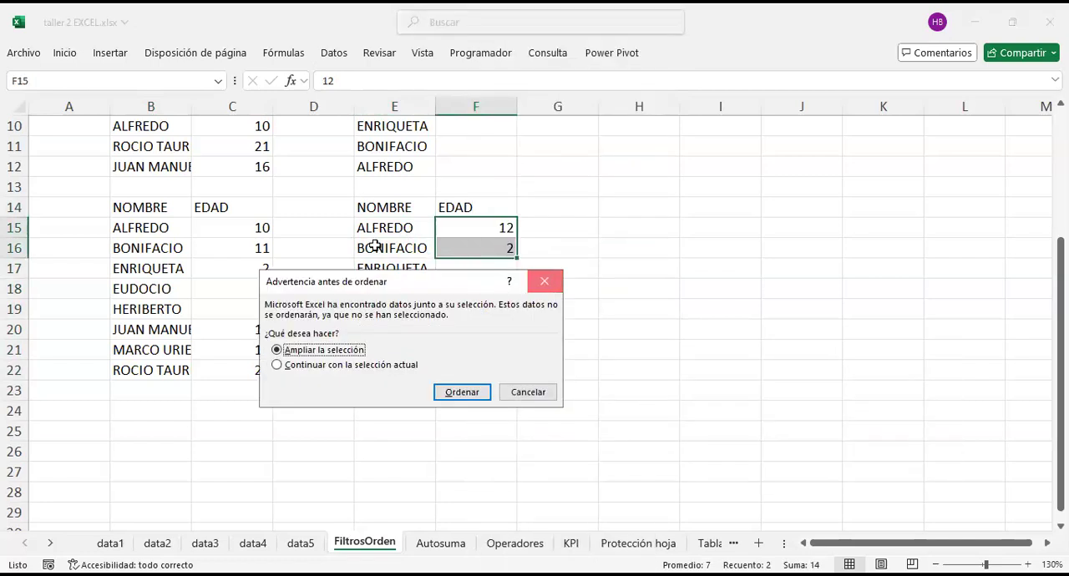
key(Escape)
Step: Sort the selected EDAD values in F15:F16 from smallest to largest, expanding the selection to the adjacent names
right_click(487, 244)
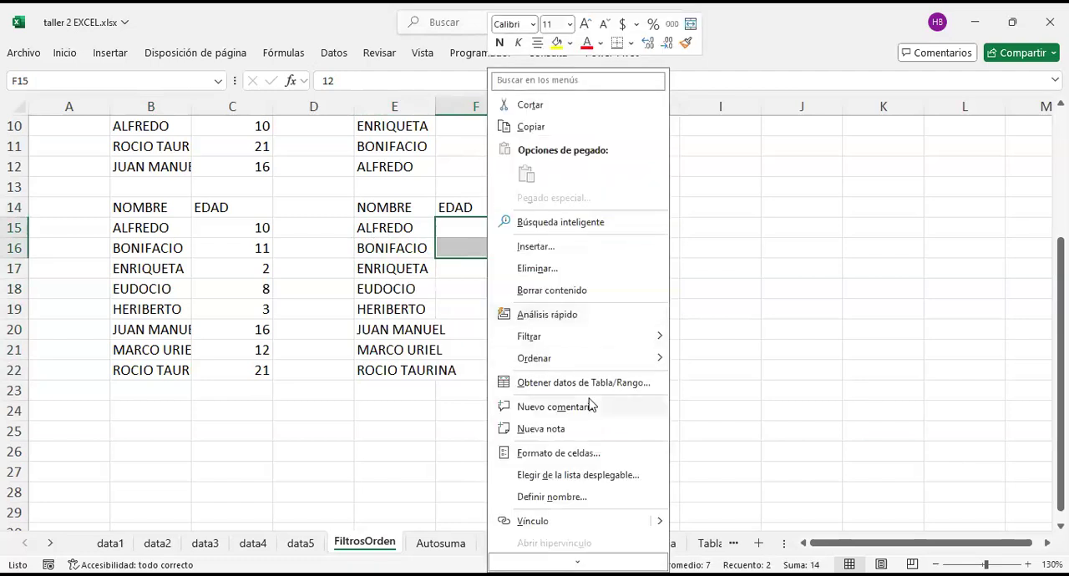
mouse_move(585, 358)
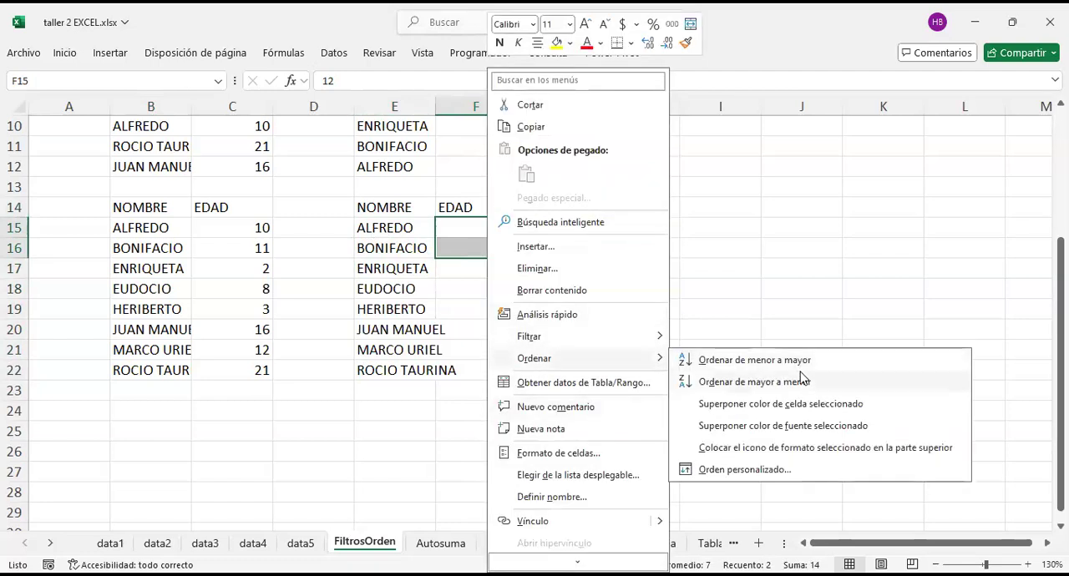
click(799, 366)
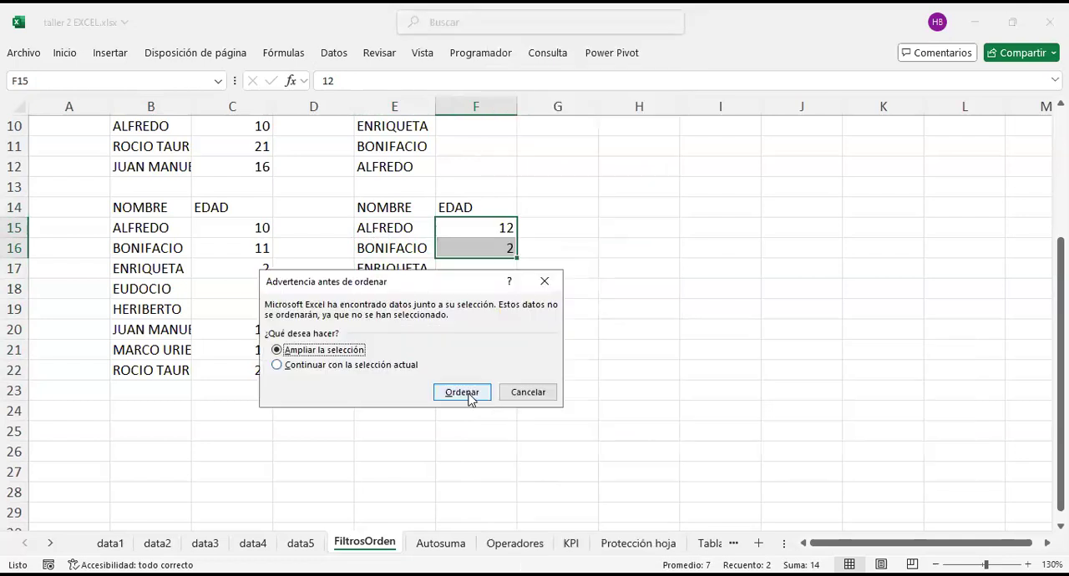
click(468, 395)
Step: Compare the sorted name and age pairs in E15:F16 with the names in E17:E22 and the blank EDAD cells beside them
drag(401, 229, 474, 247)
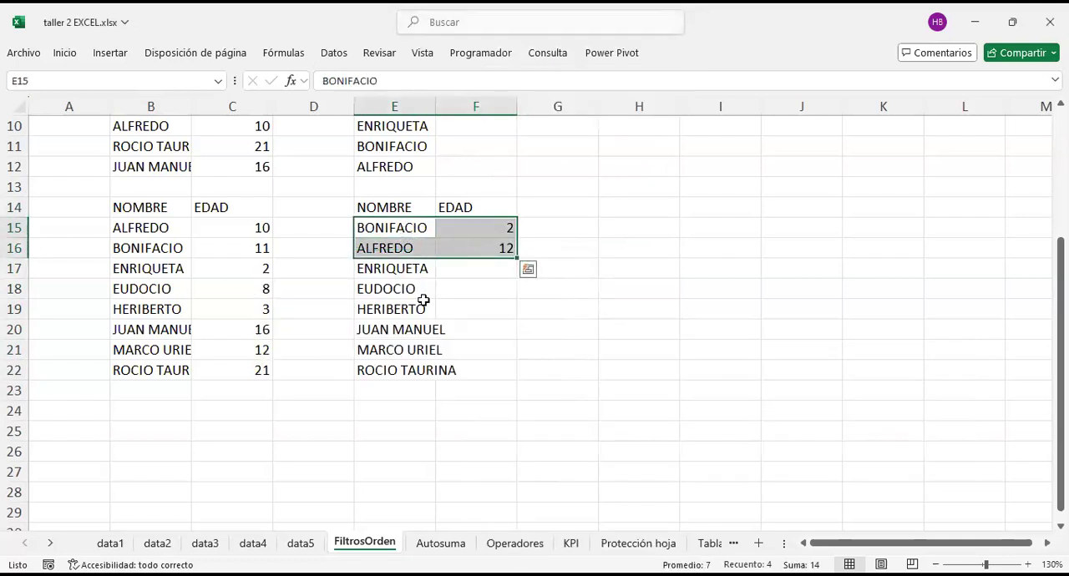
drag(389, 272, 413, 349)
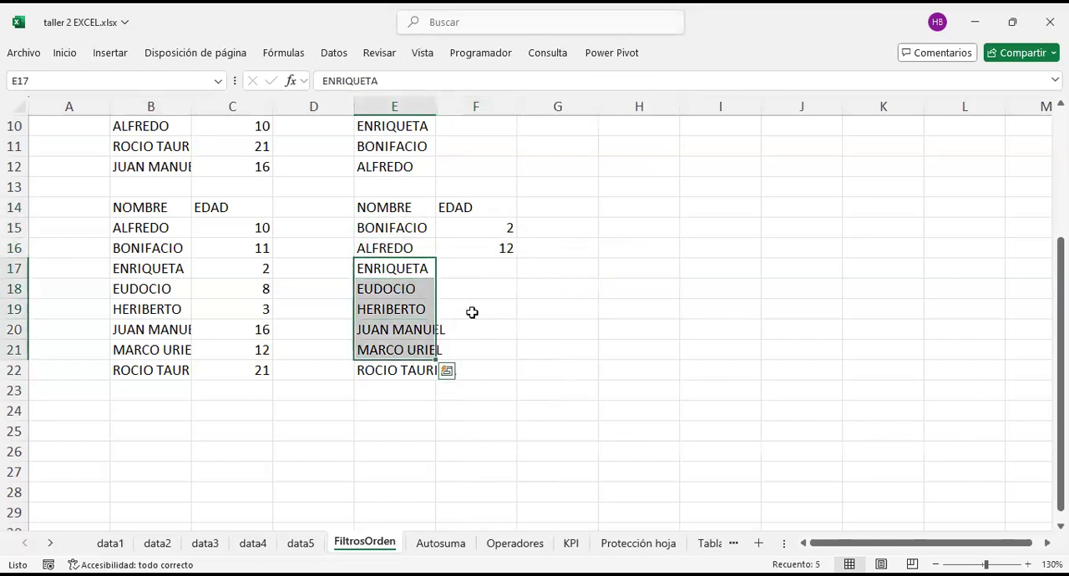
drag(479, 272, 488, 366)
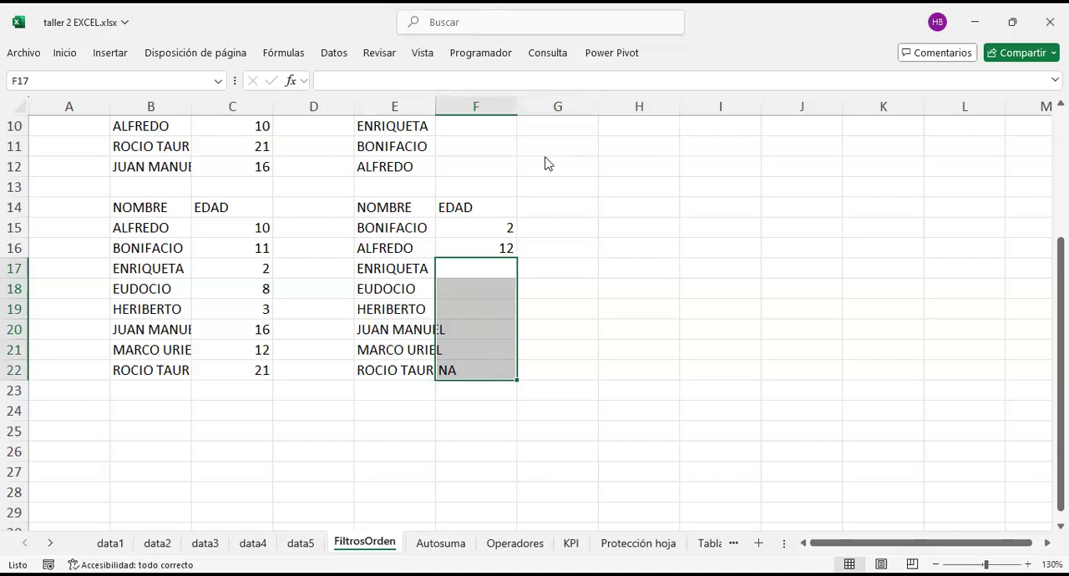
key(alt+Tab)
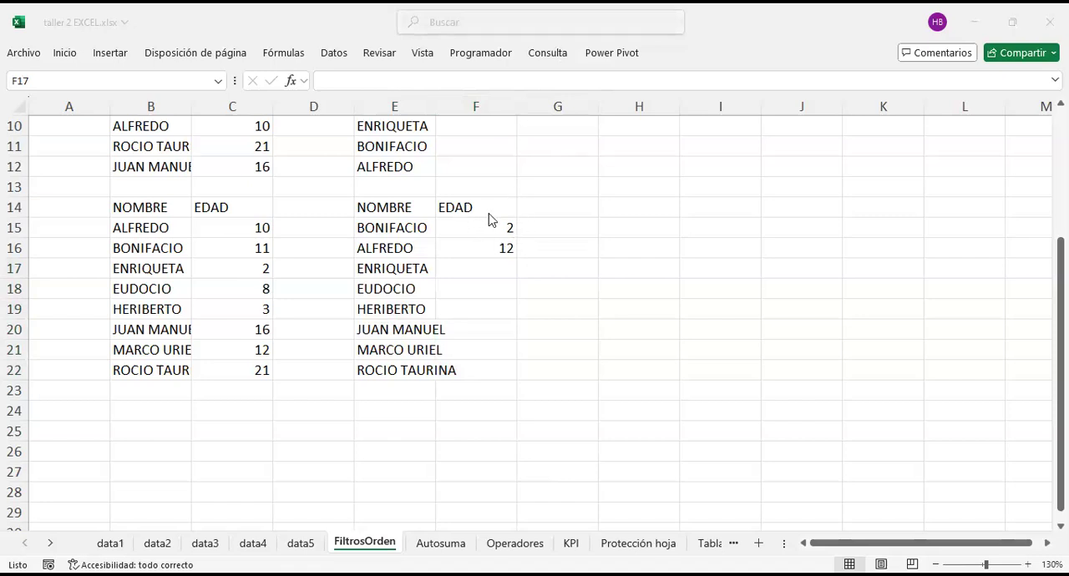
click(575, 220)
drag(484, 222, 494, 247)
drag(394, 226, 422, 369)
drag(501, 224, 410, 368)
Step: Enter the ages 45, 1 and 2 in cells F18, F19 and F20 of the lower table
click(478, 292)
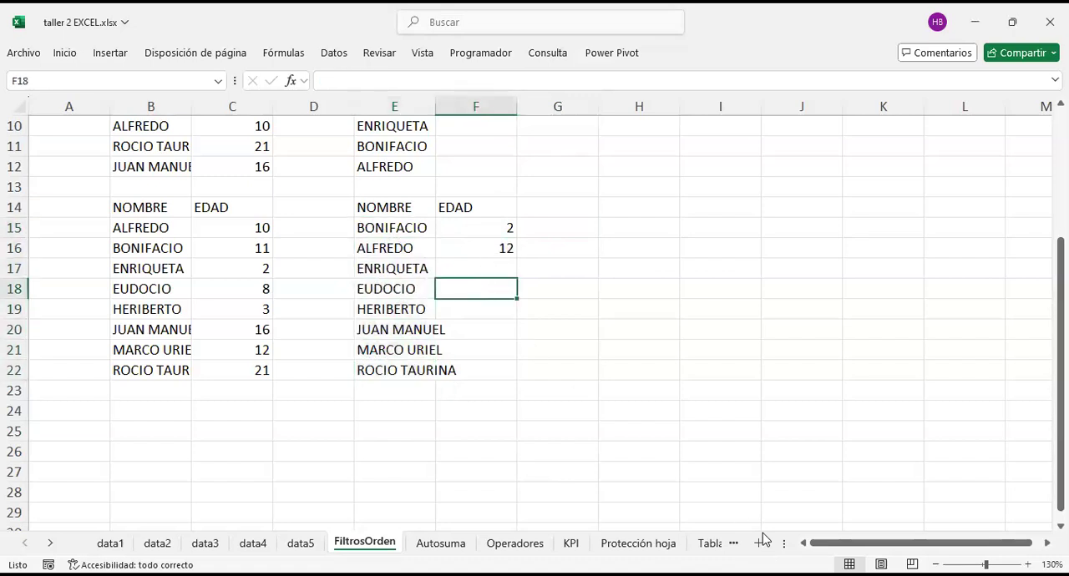
text(45)
key(Return)
text(1)
key(Return)
text(2)
click(657, 306)
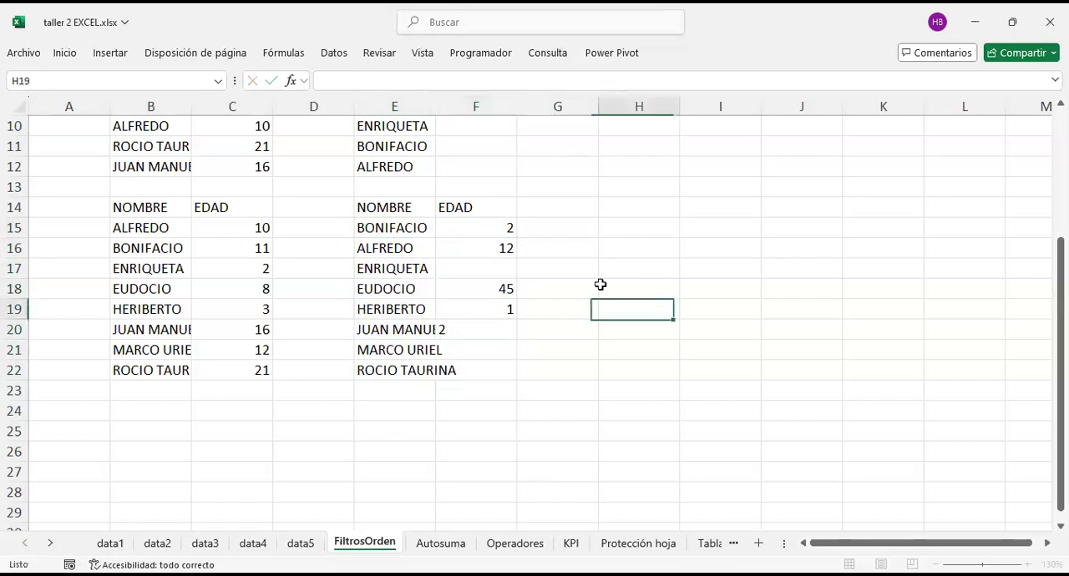
Step: Examine the EDAD column F15:F22 for the gap at F17 and compare its extent with the names in E15:E22
drag(475, 211, 480, 269)
click(592, 224)
drag(494, 228, 493, 372)
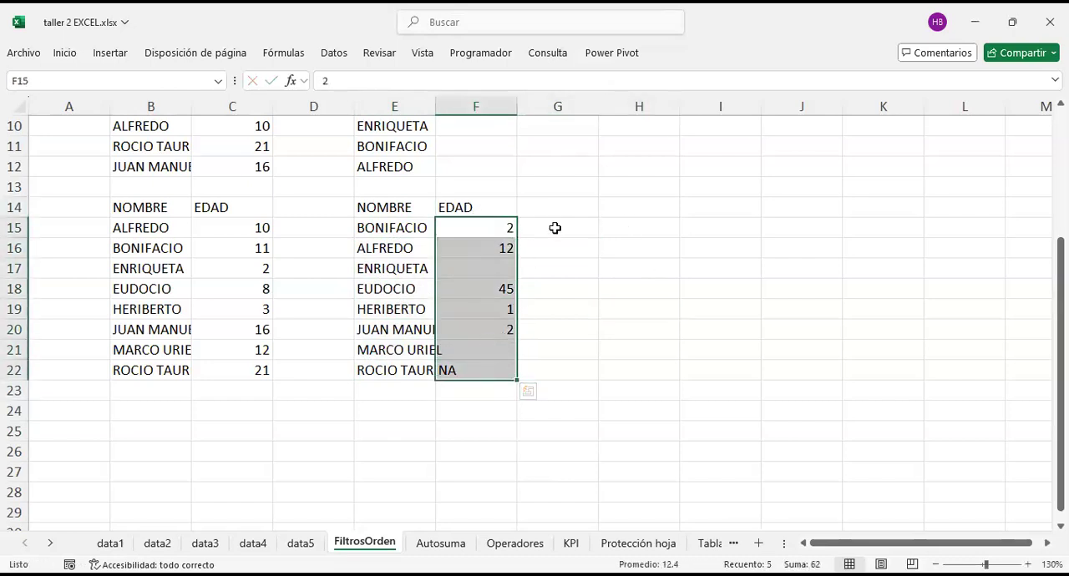
click(638, 267)
drag(496, 227, 495, 341)
click(485, 231)
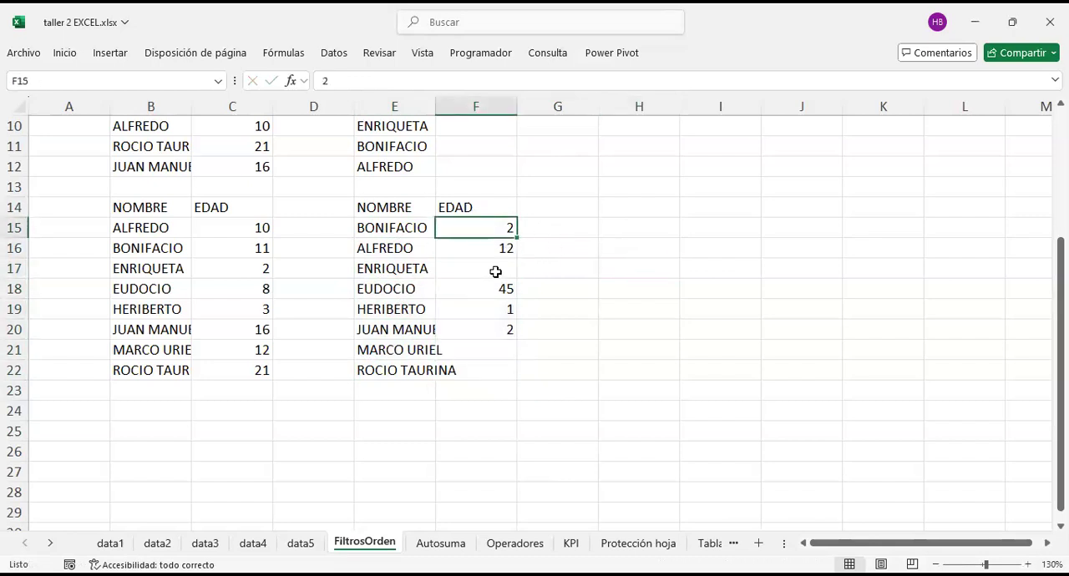
click(496, 268)
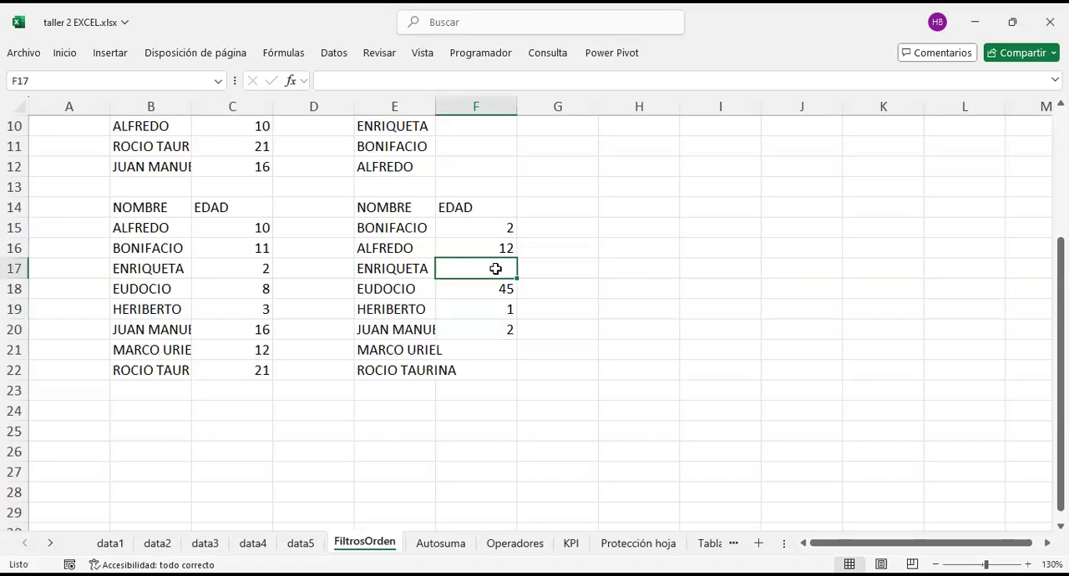
drag(475, 226, 482, 370)
drag(394, 227, 382, 374)
drag(485, 228, 482, 389)
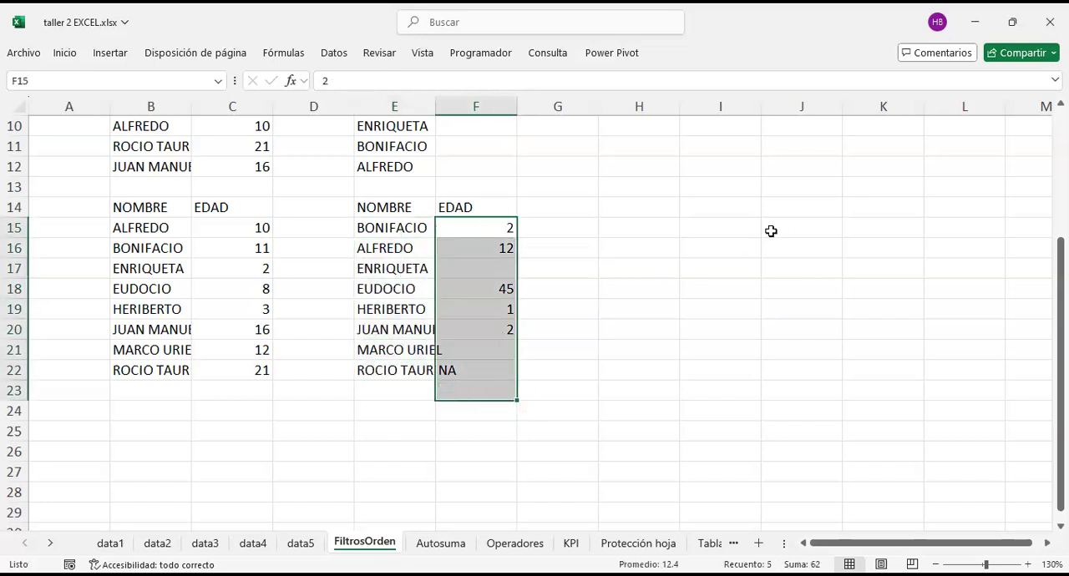
Step: Copy the age in F15 into the blank cell F17 to close the gap in the EDAD column
key(Down)
key(Up)
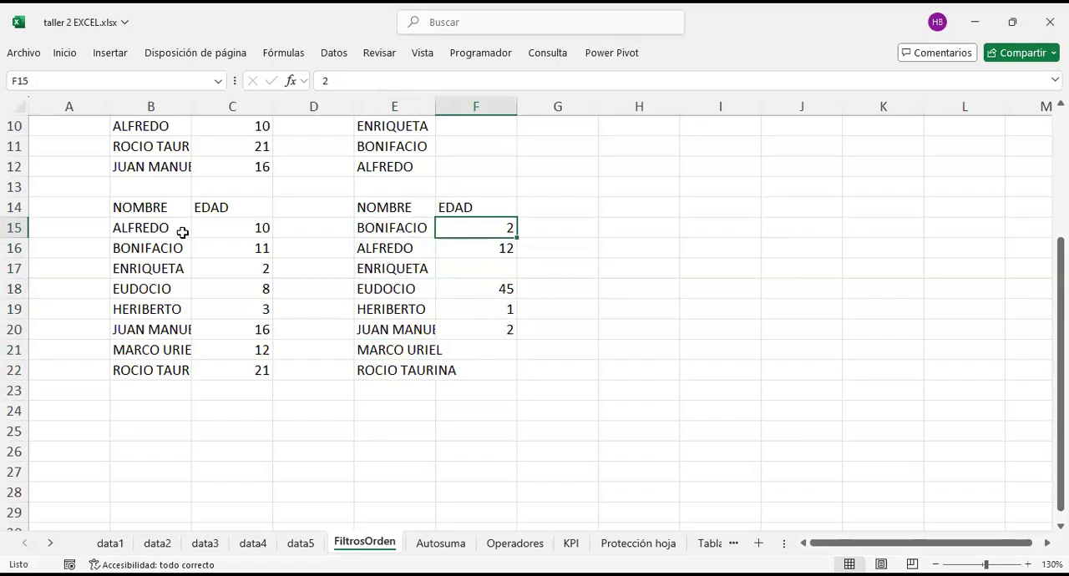
key(ctrl+c)
click(494, 265)
key(ctrl+v)
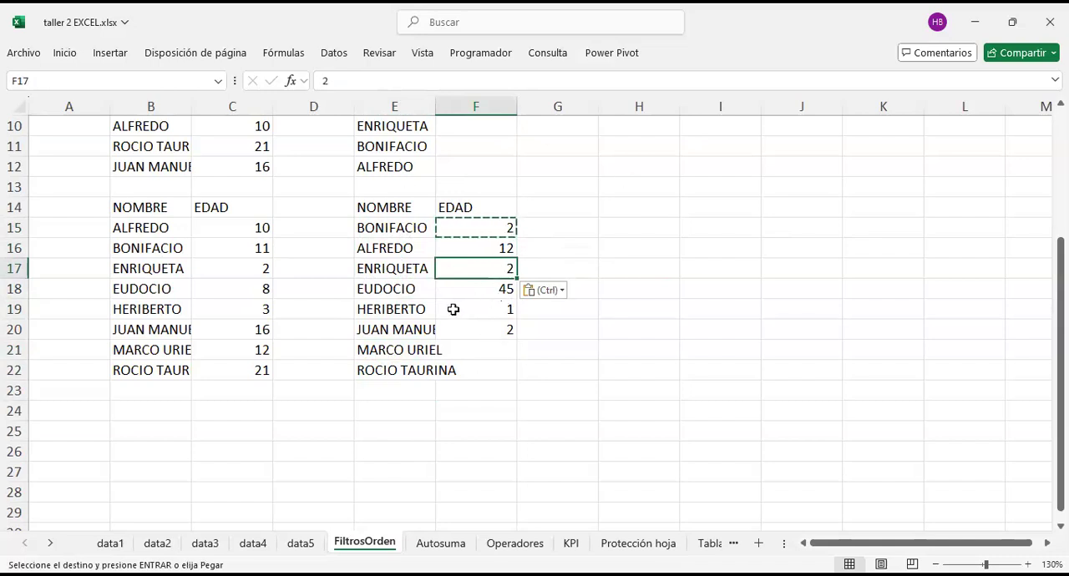
click(481, 310)
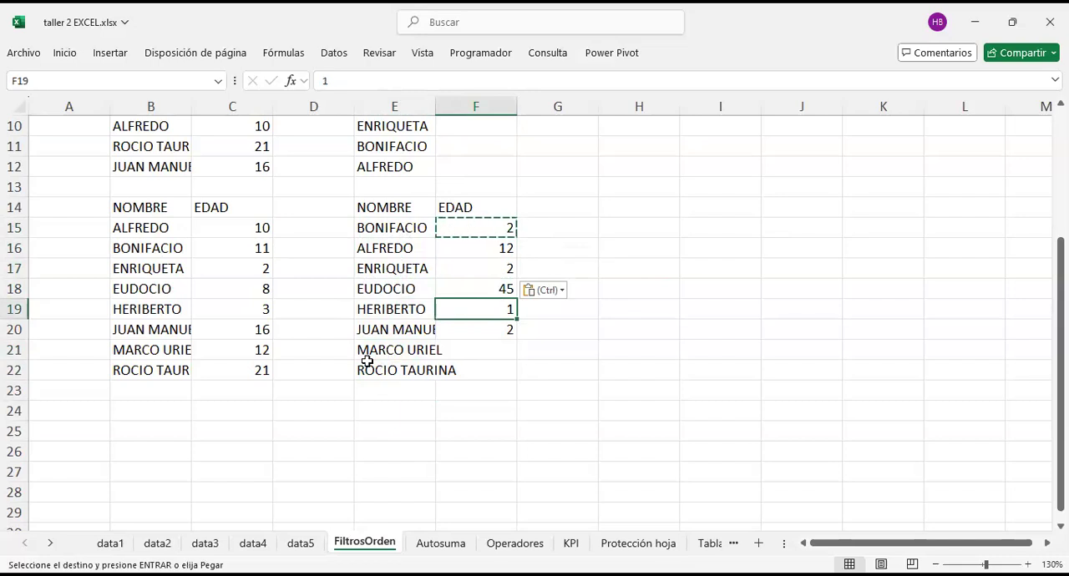
click(422, 407)
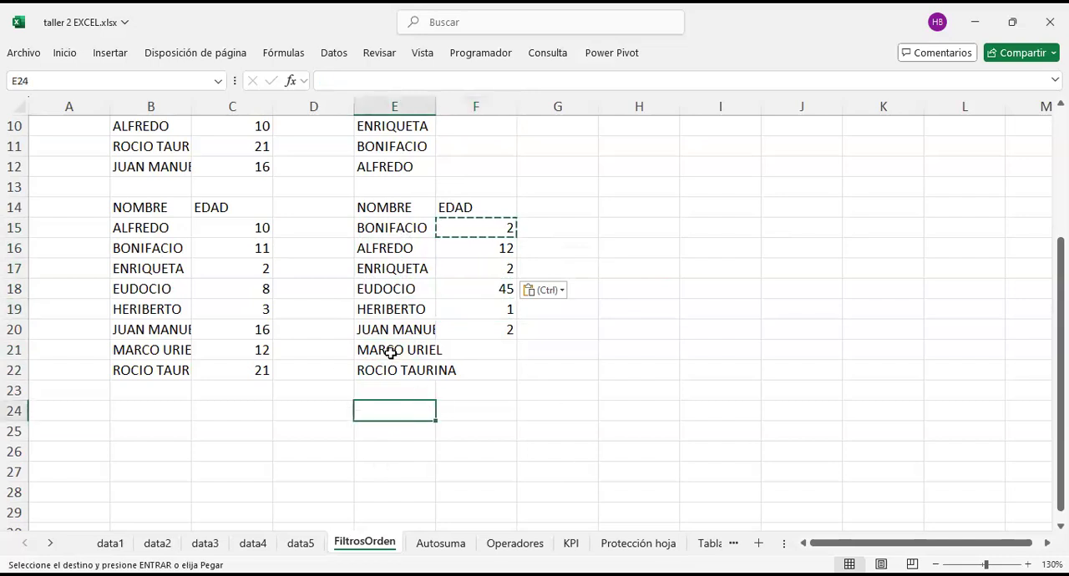
scroll(150, 244, up, 2)
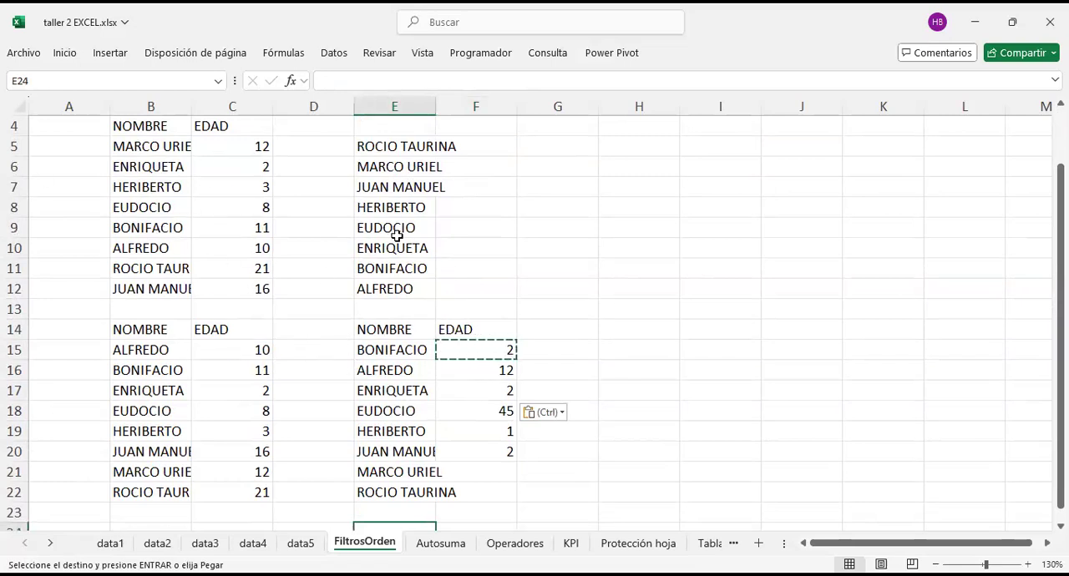
click(584, 311)
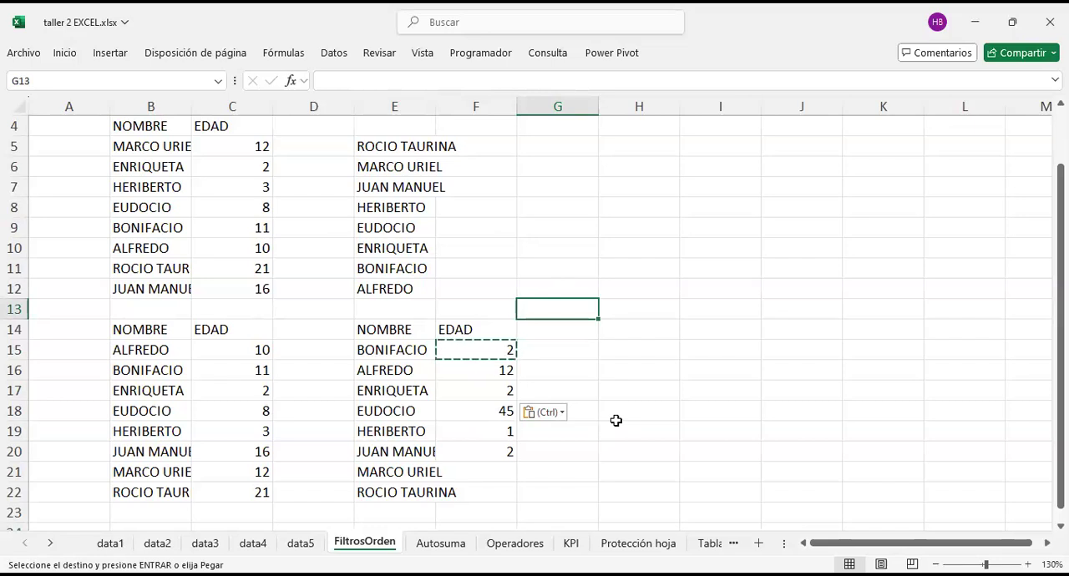
Step: Look through the data5, data3 and data2 sheets for a larger data set, scanning the data2 records from about row 1012 to row 800
click(301, 544)
click(581, 317)
click(204, 543)
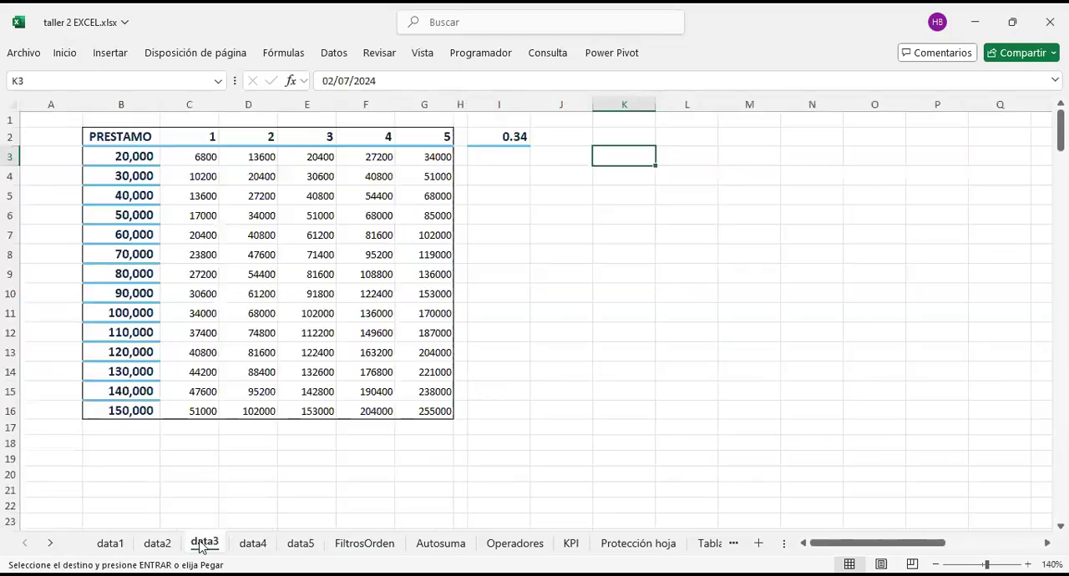
click(157, 544)
scroll(267, 351, up, 16)
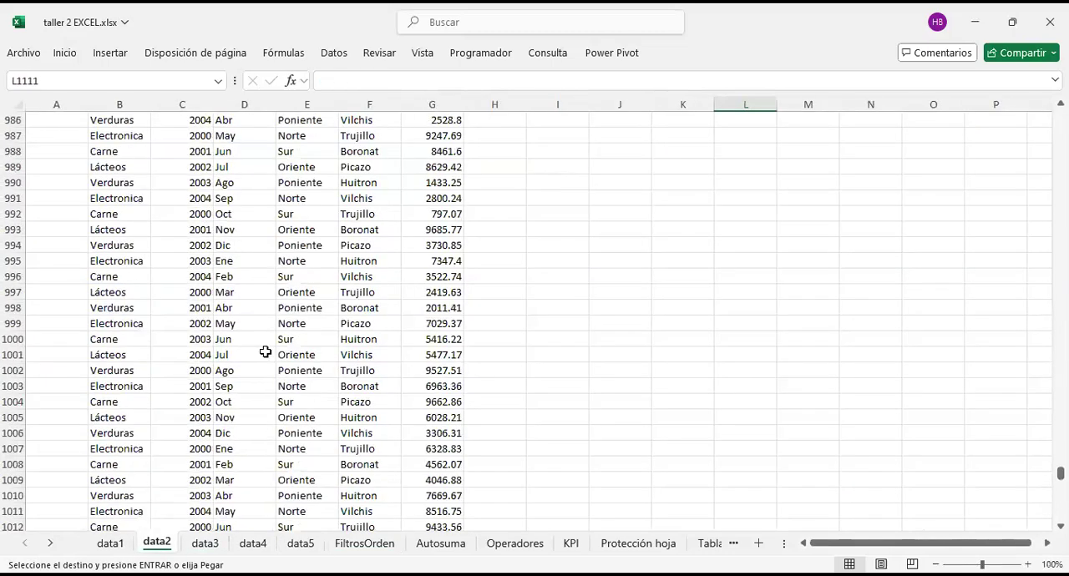
scroll(228, 401, up, 4)
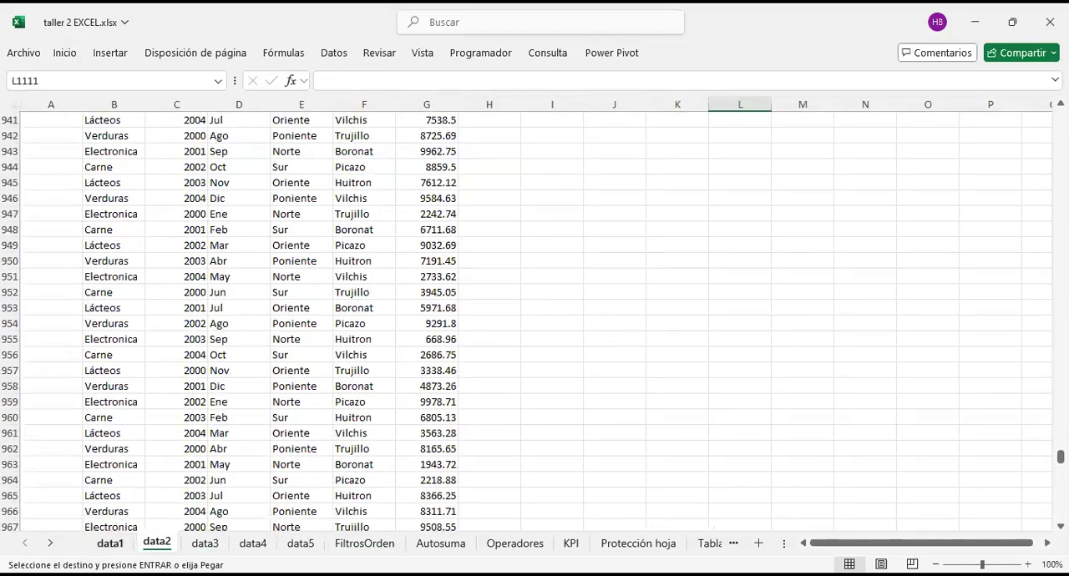
scroll(296, 396, up, 11)
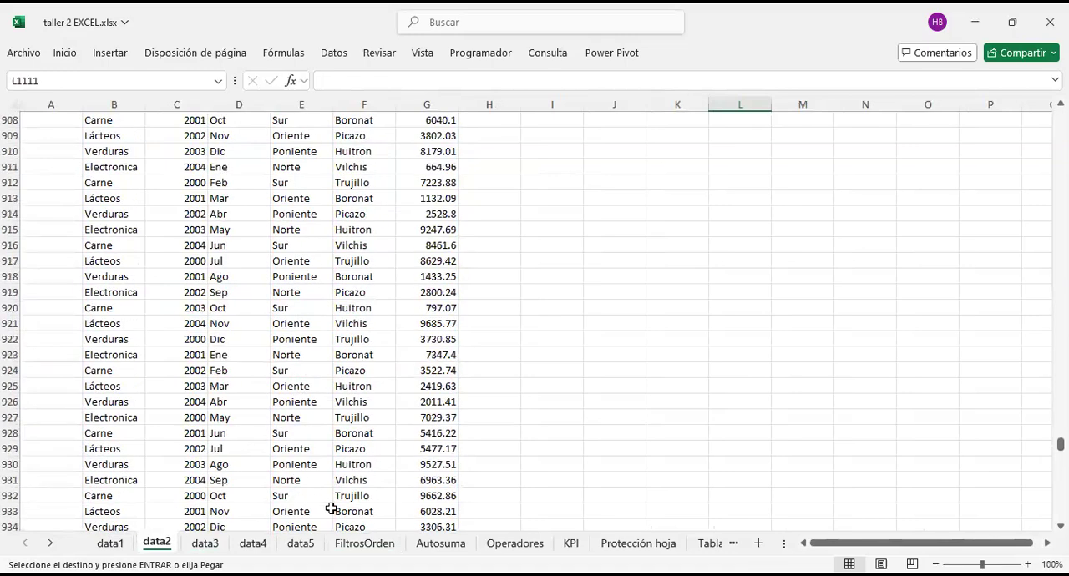
scroll(306, 291, up, 20)
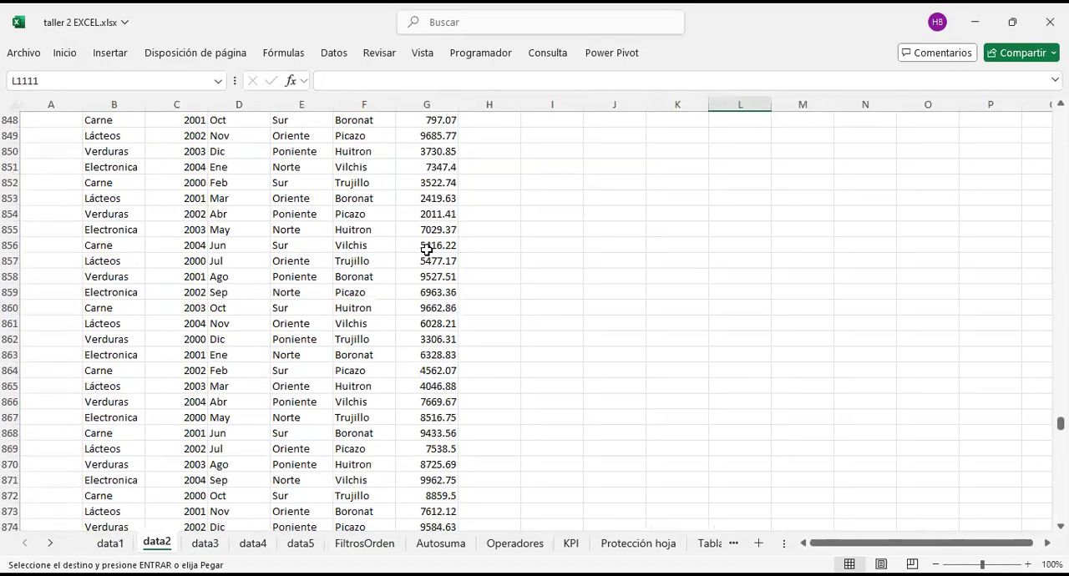
scroll(504, 421, up, 12)
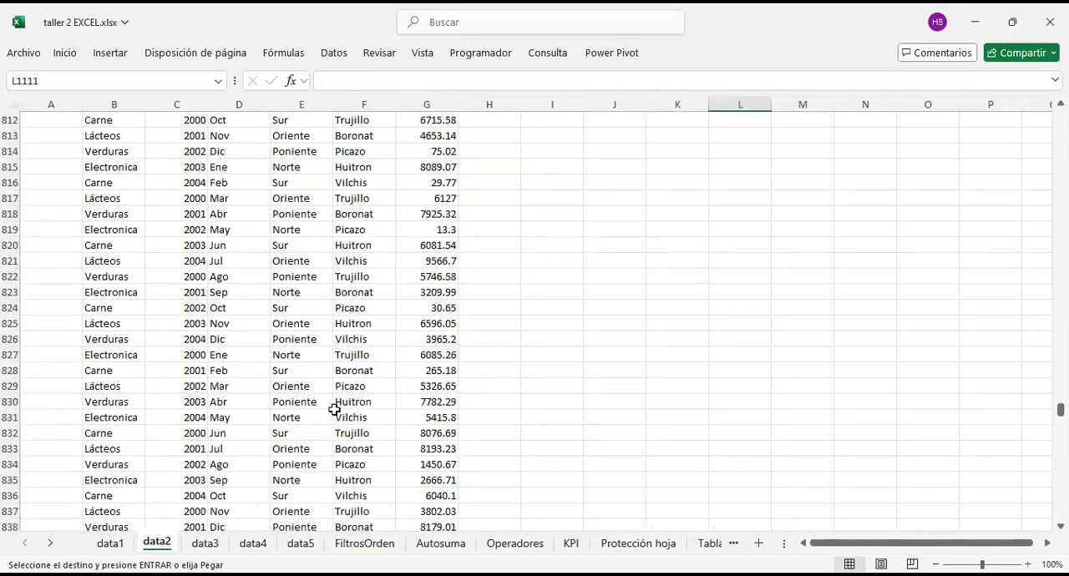
scroll(434, 418, up, 10)
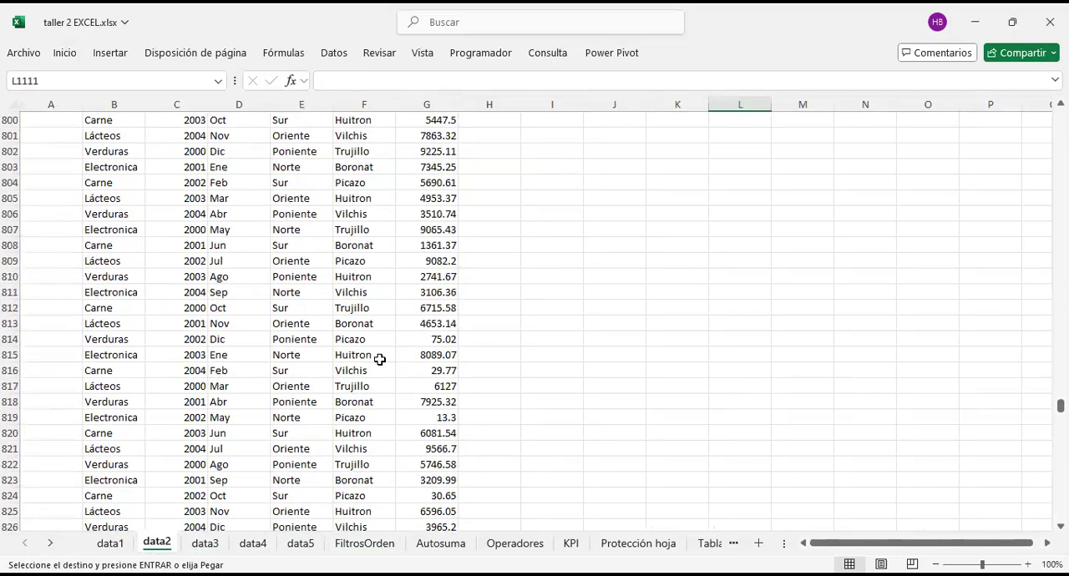
Step: Examine the continuity of the data2 records between about rows 800 and 871, highlighting the whole of row 835
click(426, 402)
click(625, 404)
click(635, 461)
scroll(636, 443, down, 7)
scroll(631, 434, up, 2)
scroll(625, 426, down, 9)
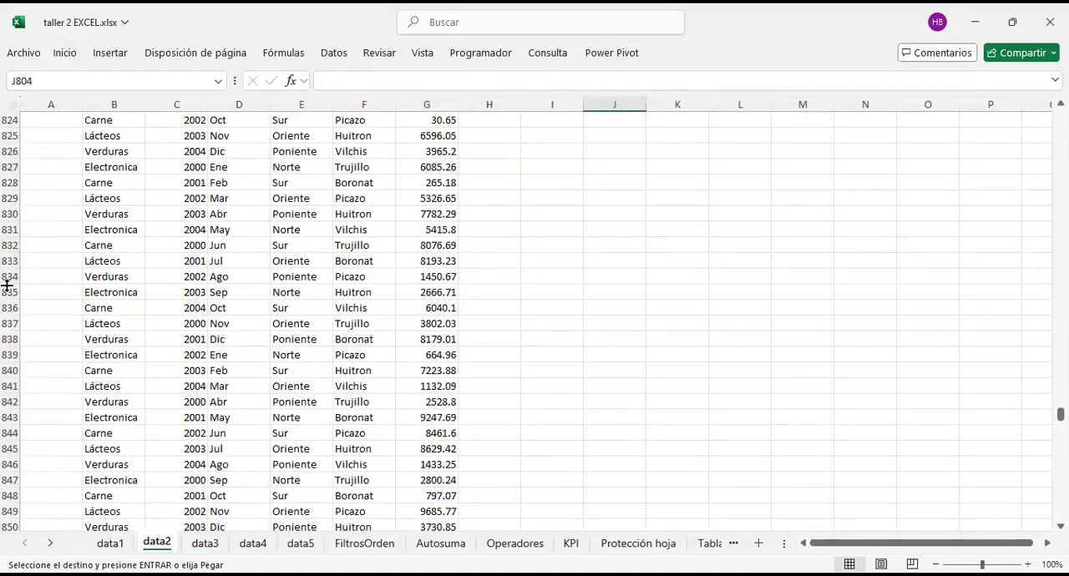
click(7, 286)
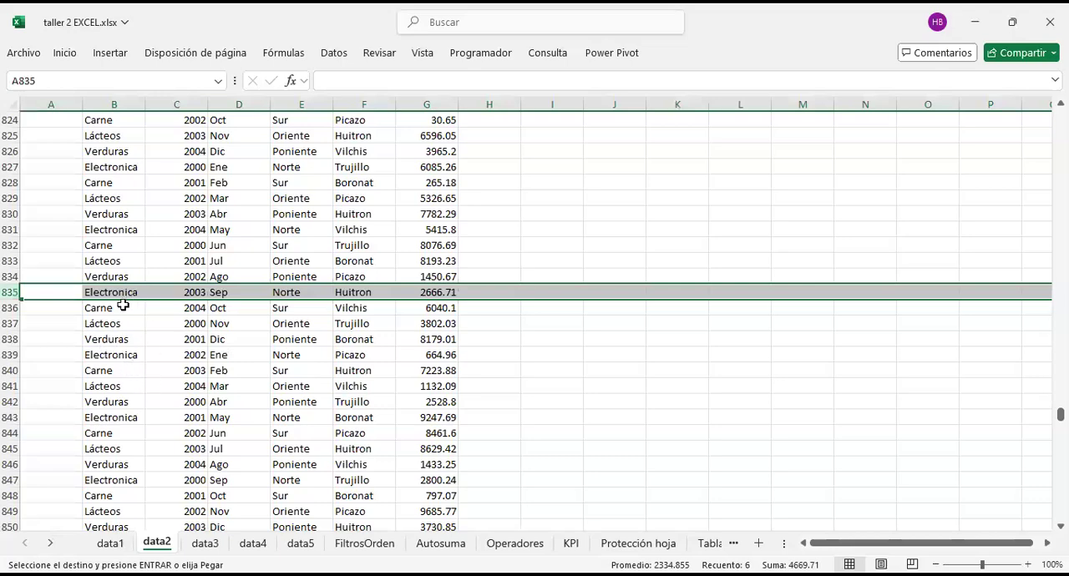
click(547, 434)
scroll(550, 413, up, 10)
scroll(560, 418, down, 8)
click(563, 438)
scroll(563, 434, down, 7)
click(561, 387)
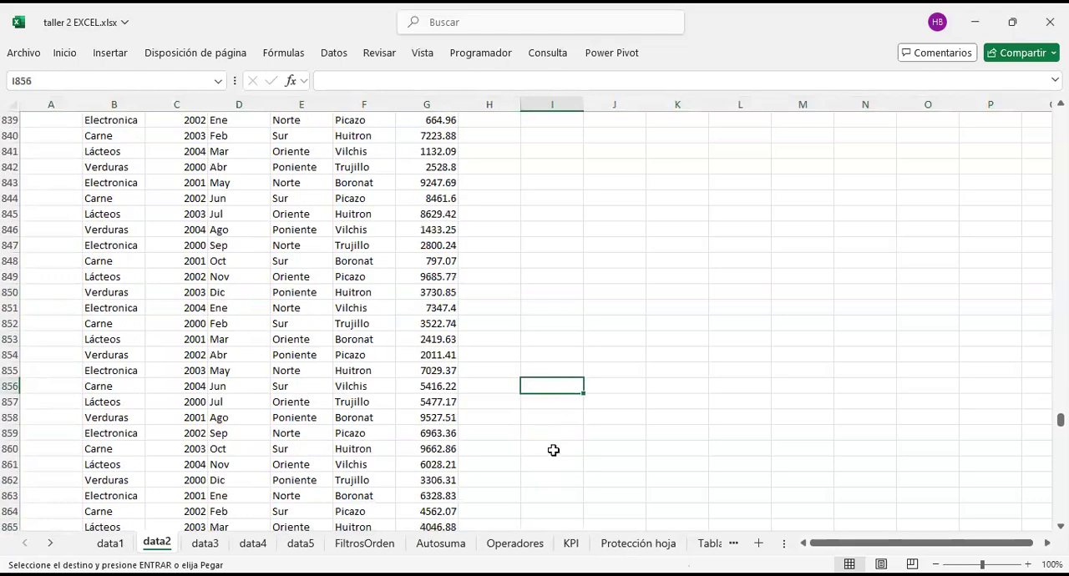
scroll(560, 401, down, 2)
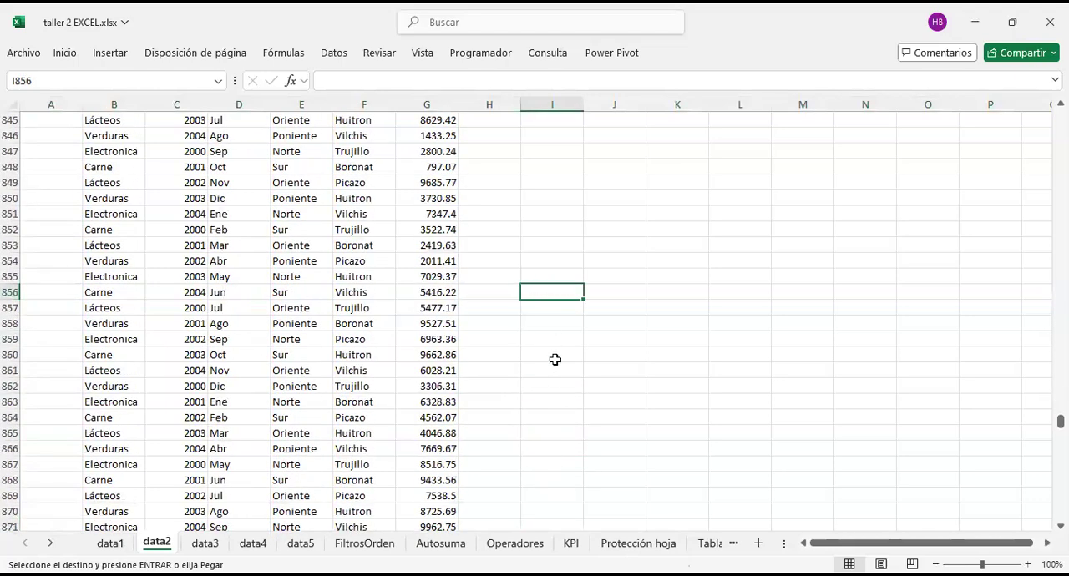
Step: Narrow the empty column H beside the data2 records
drag(520, 105, 493, 111)
click(631, 397)
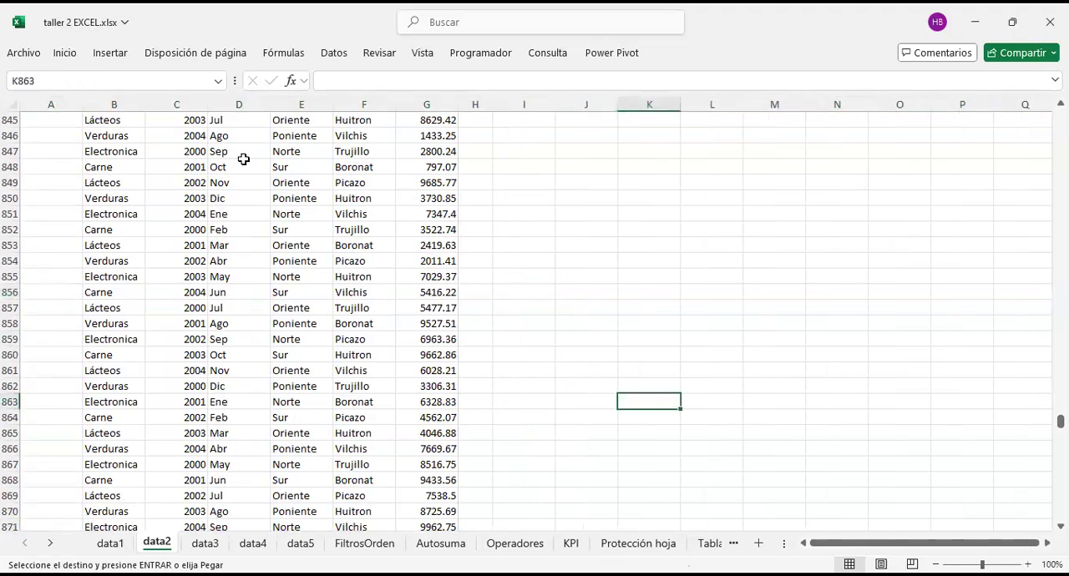
scroll(431, 367, up, 2)
scroll(431, 361, up, 19)
scroll(437, 357, down, 20)
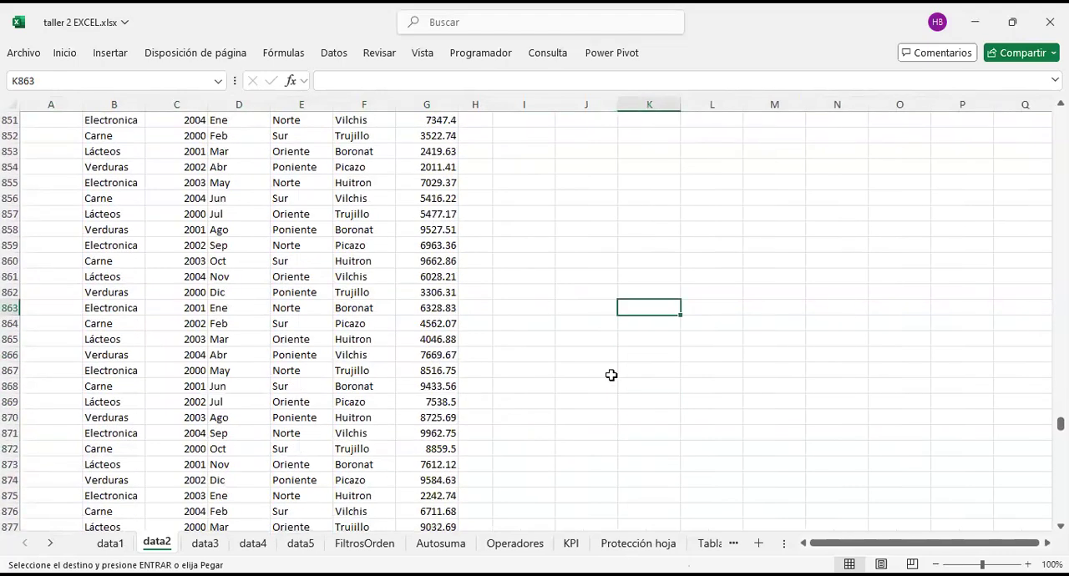
Step: Enter the notes "Control + inicio" in J865 and "Control + fin" in J866
click(592, 339)
text(Contro)
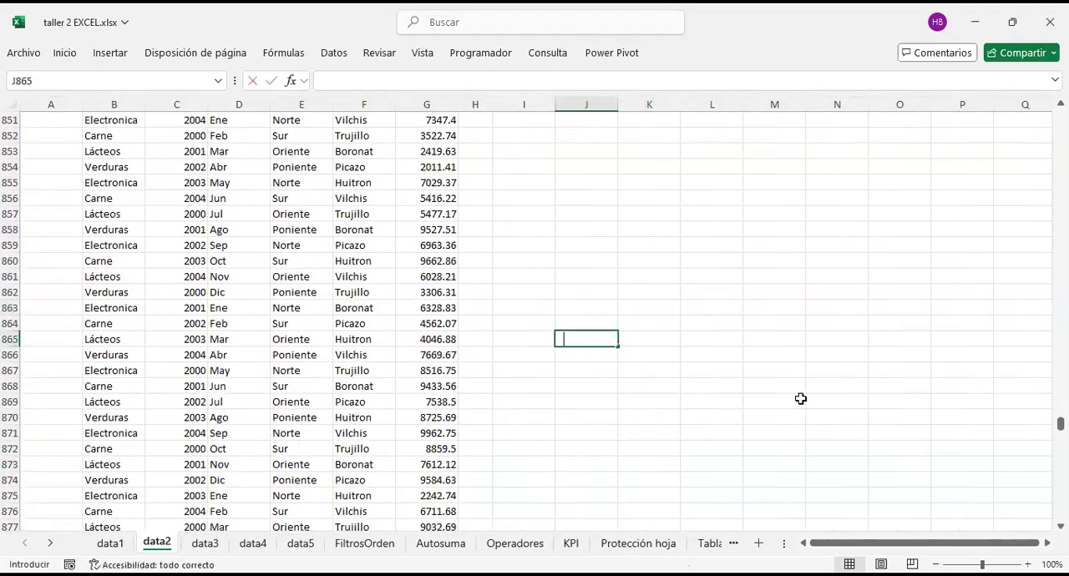
text(l + inicio)
key(Return)
text(Control + fin)
key(Return)
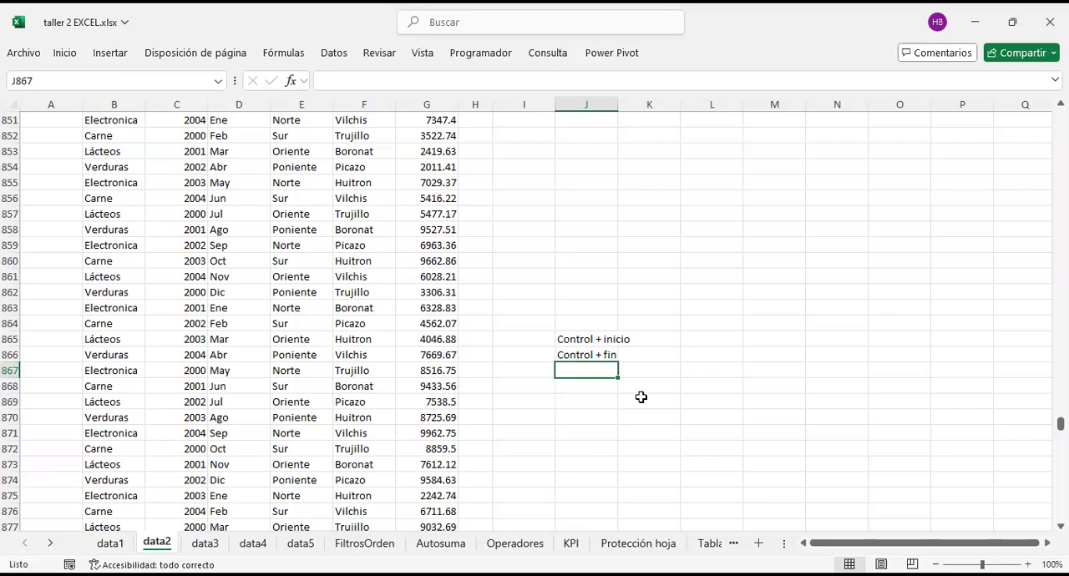
Step: Copy the two shortcut notes in J865:J866 to the clipboard
click(651, 341)
drag(572, 339, 576, 354)
key(ctrl+c)
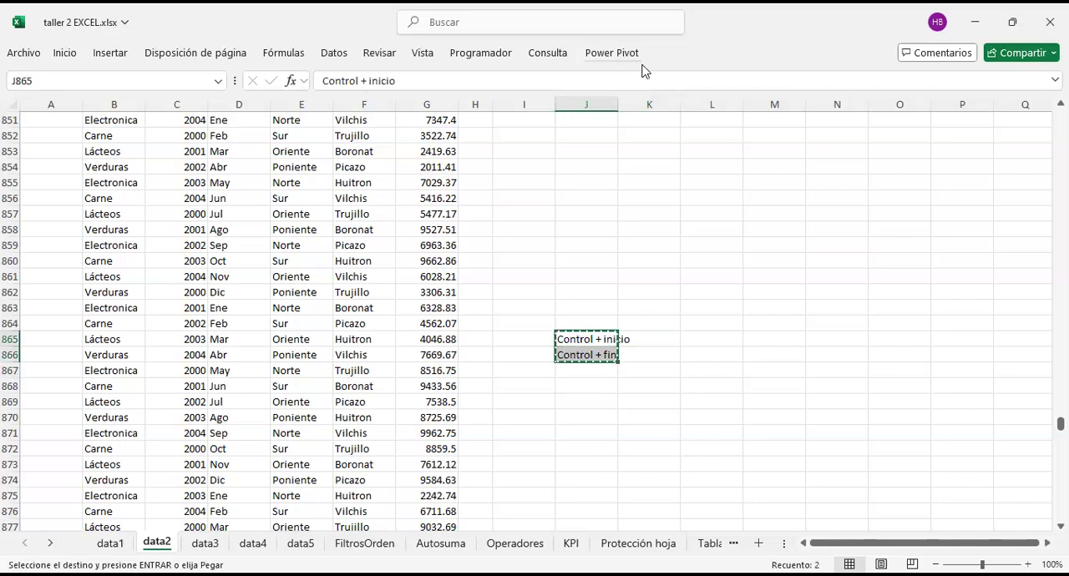
key(alt+Tab)
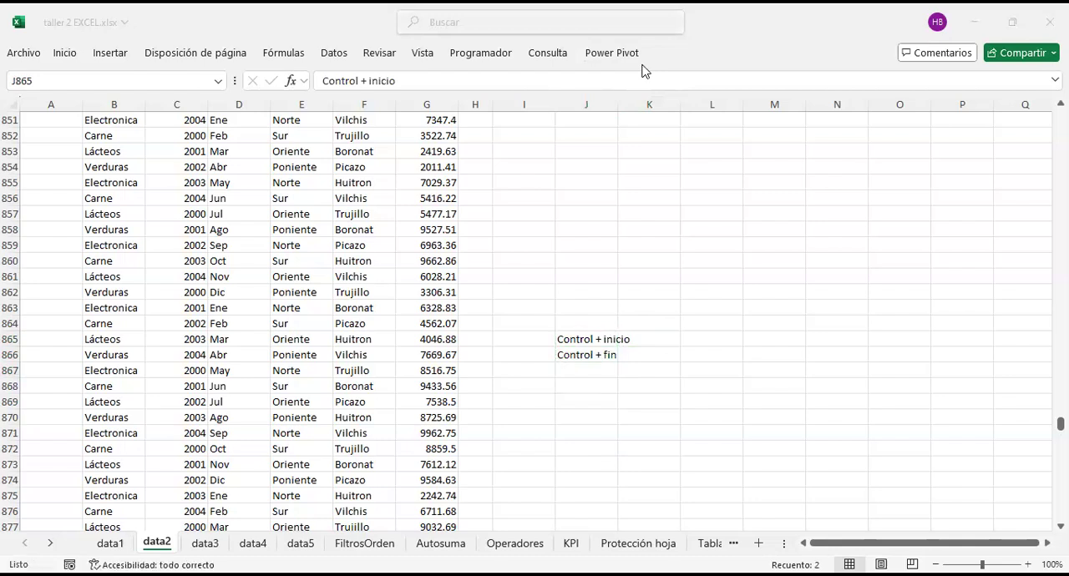
click(768, 367)
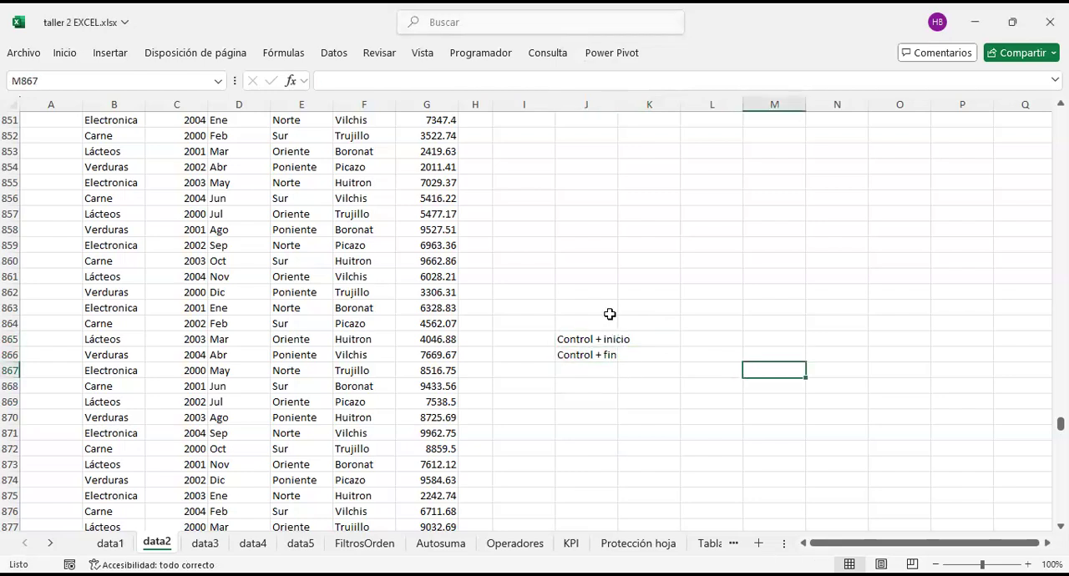
Step: Jump to cell A1 of data2 and on to the sheet's last used cell, examining both ends of the records
scroll(590, 280, down, 6)
click(590, 277)
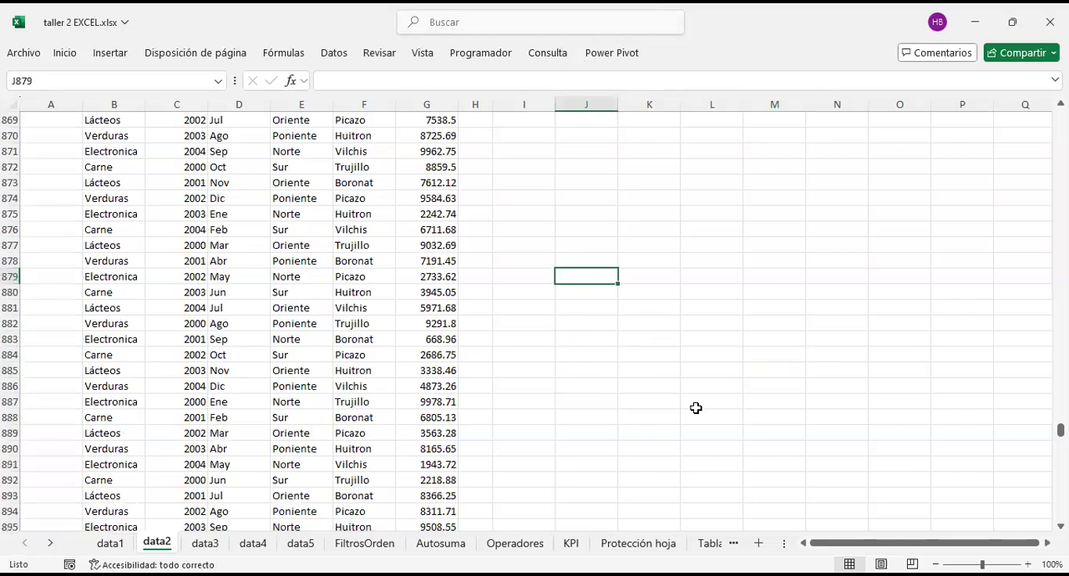
key(ctrl+Home)
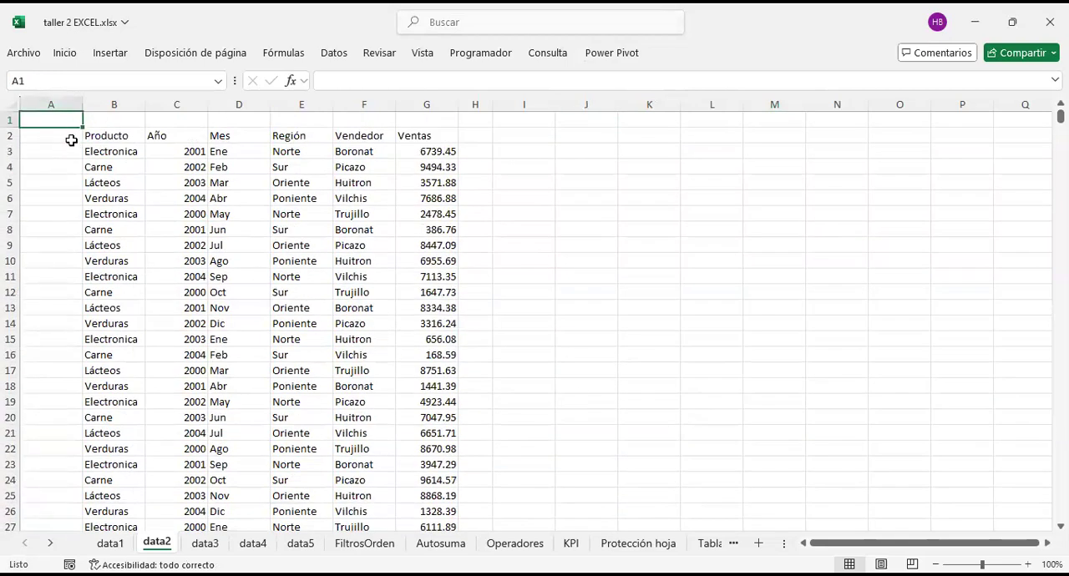
click(100, 134)
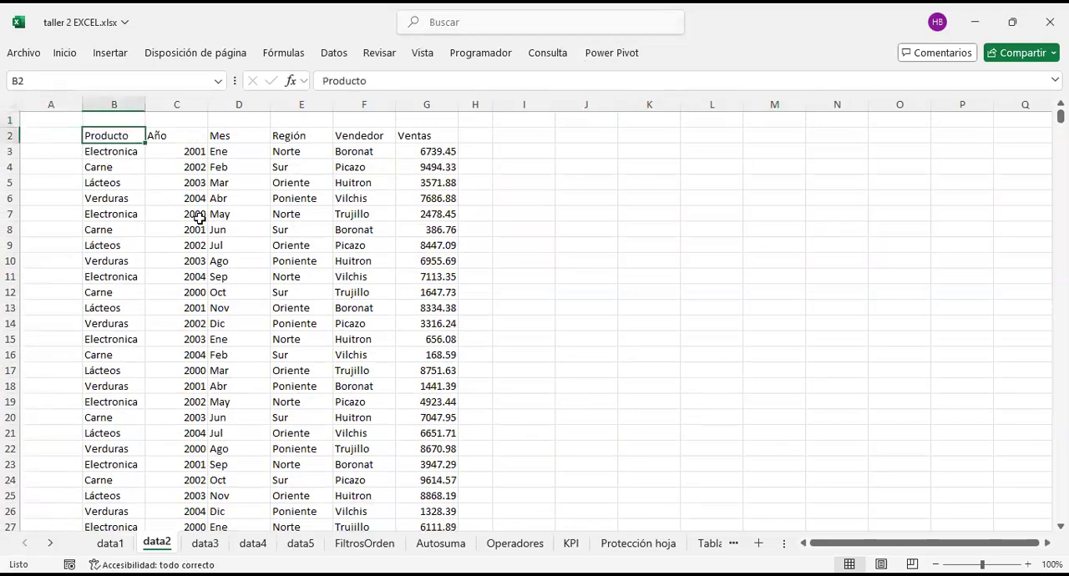
click(52, 122)
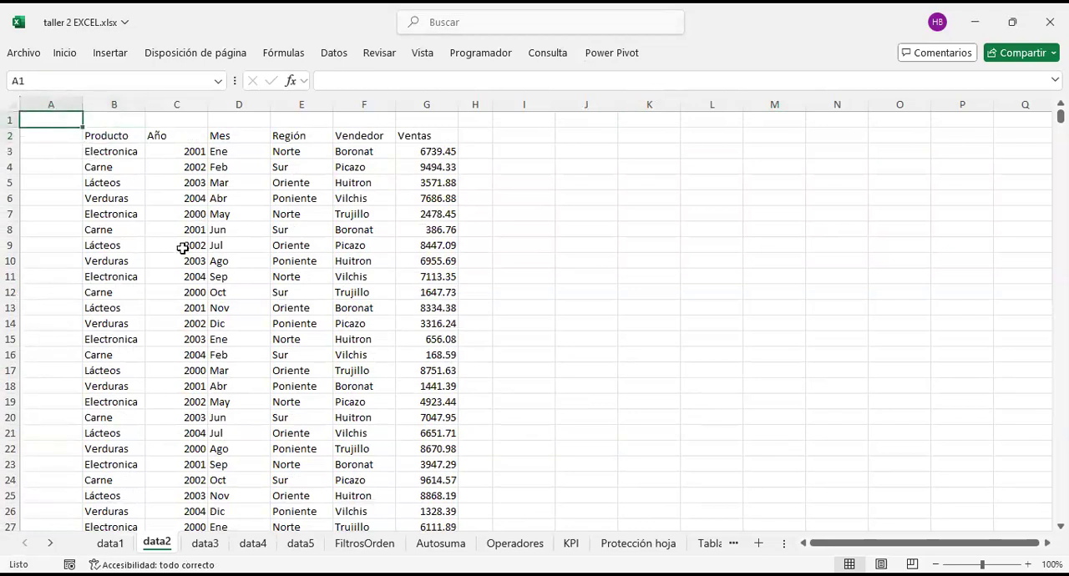
key(ctrl+End)
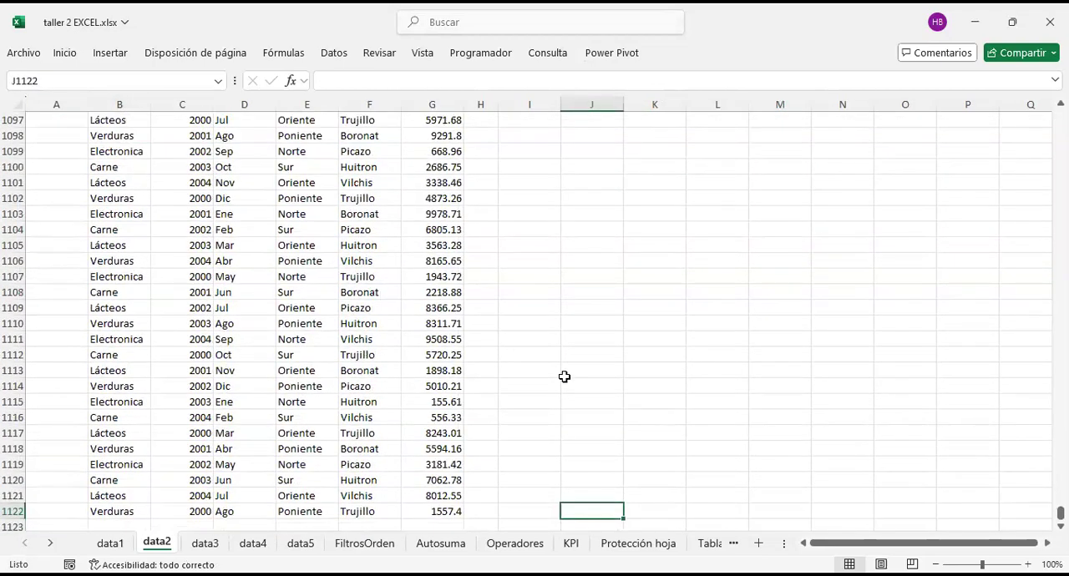
scroll(564, 377, down, 2)
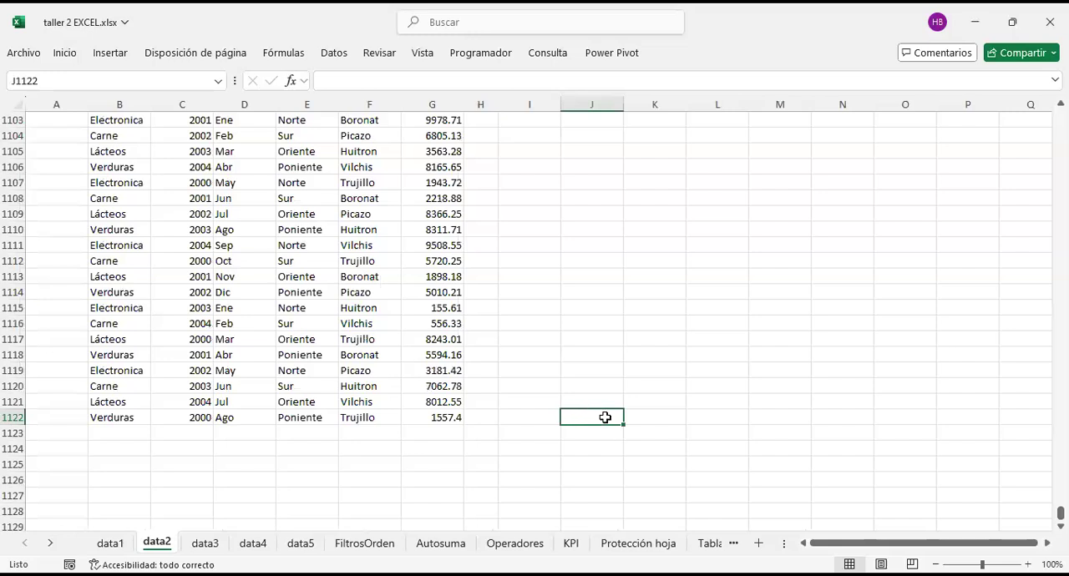
scroll(577, 377, up, 2)
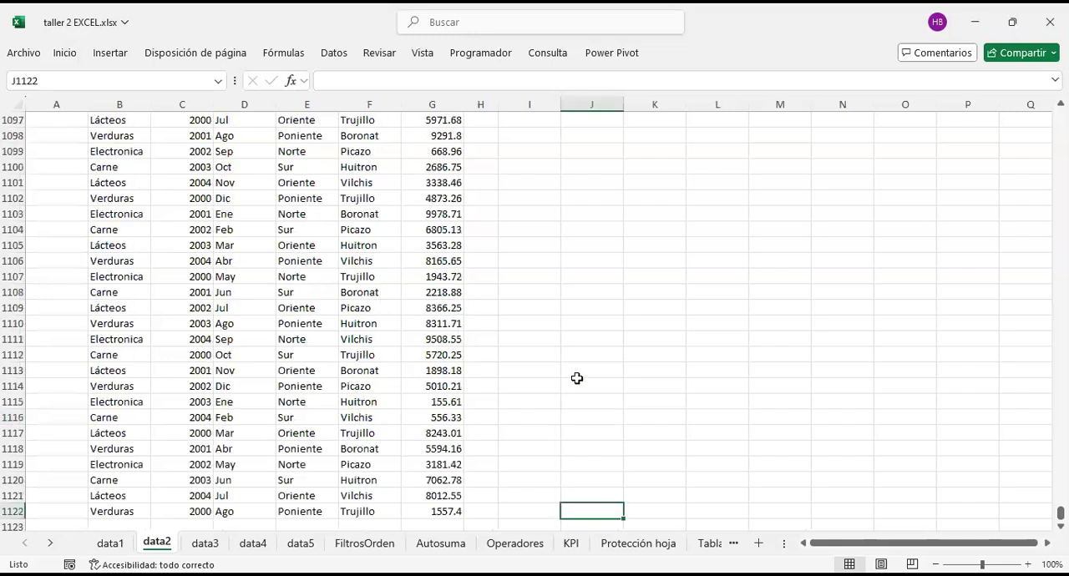
scroll(586, 418, down, 3)
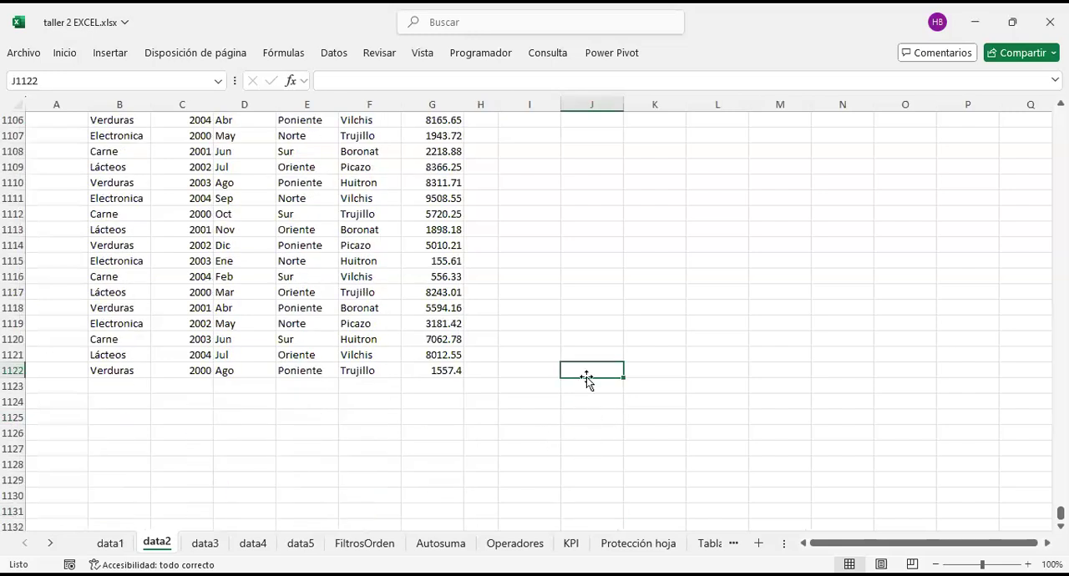
Step: Locate the two shortcut notes in column J and delete them from J865 and J866
click(592, 104)
scroll(588, 215, up, 10)
scroll(588, 216, down, 4)
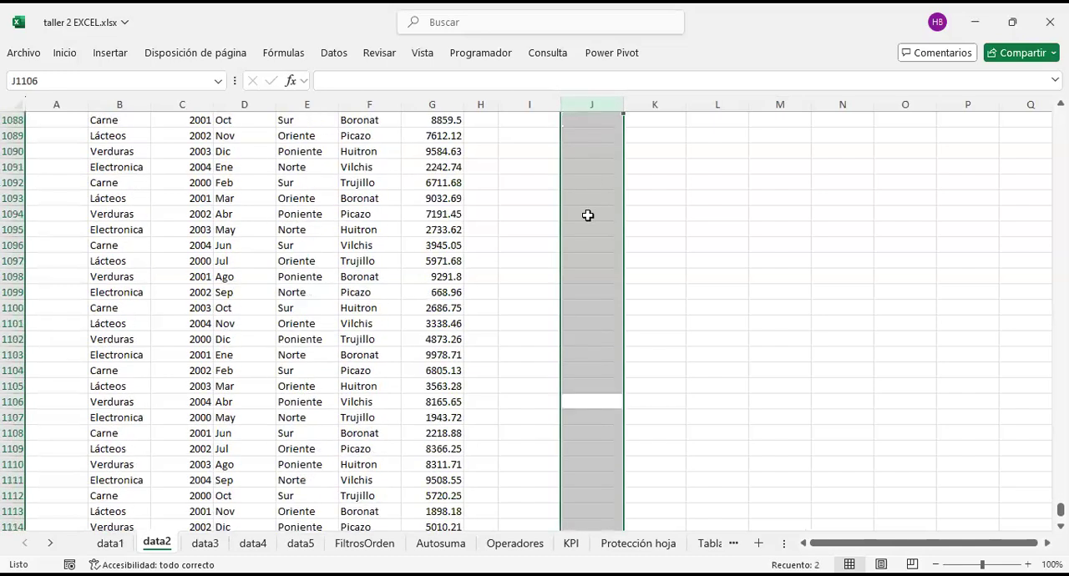
click(594, 400)
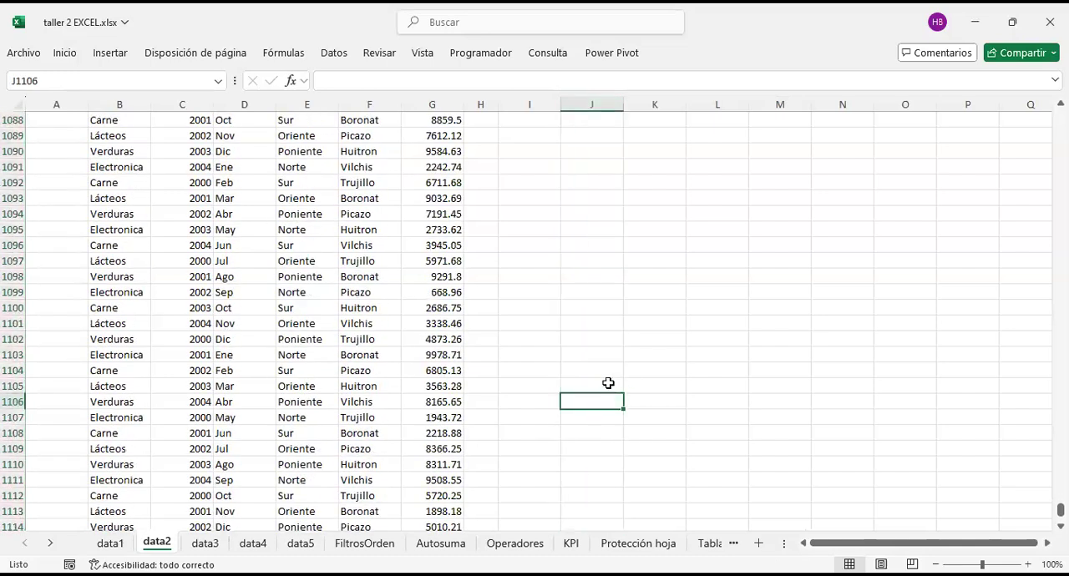
key(Down)
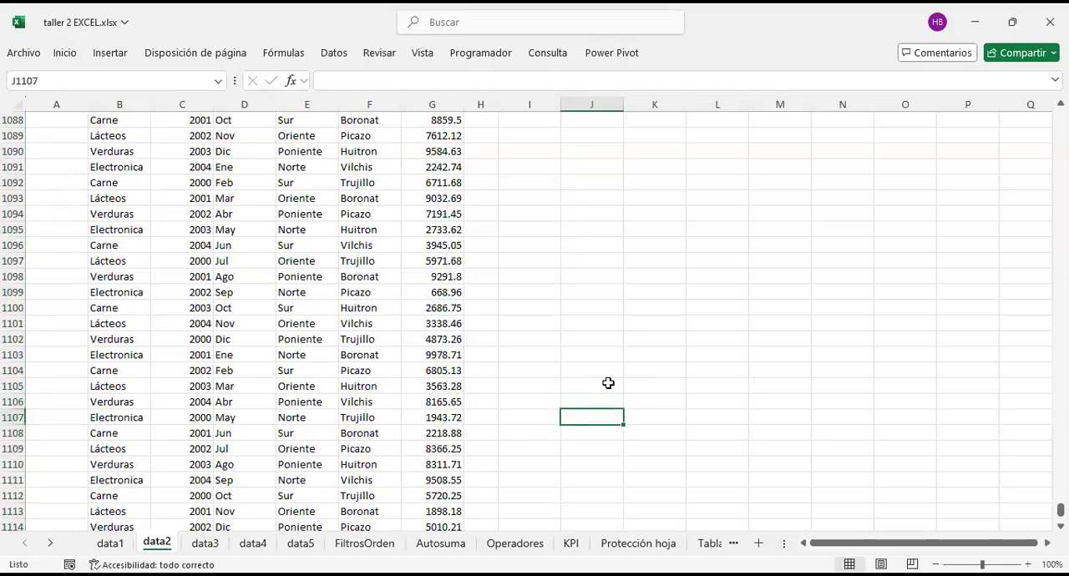
key(ctrl+Up)
key(ctrl+Up)
key(Up)
key(Up)
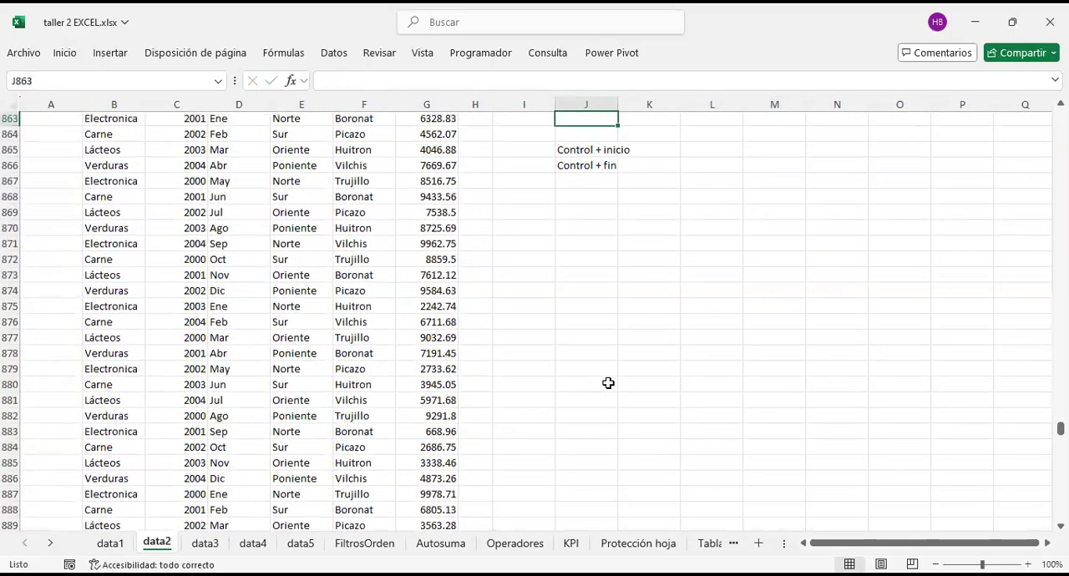
key(Down)
key(Down)
key(Delete)
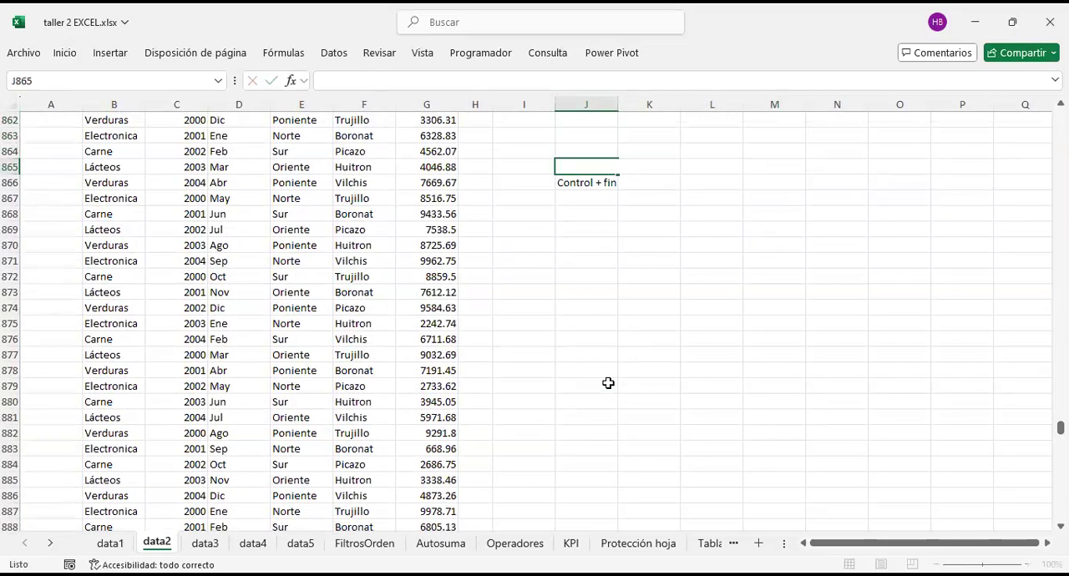
key(Down)
key(Delete)
key(Down)
Step: Jump from the Región entry in E868 to the last used cell of data2 again
click(586, 353)
click(306, 211)
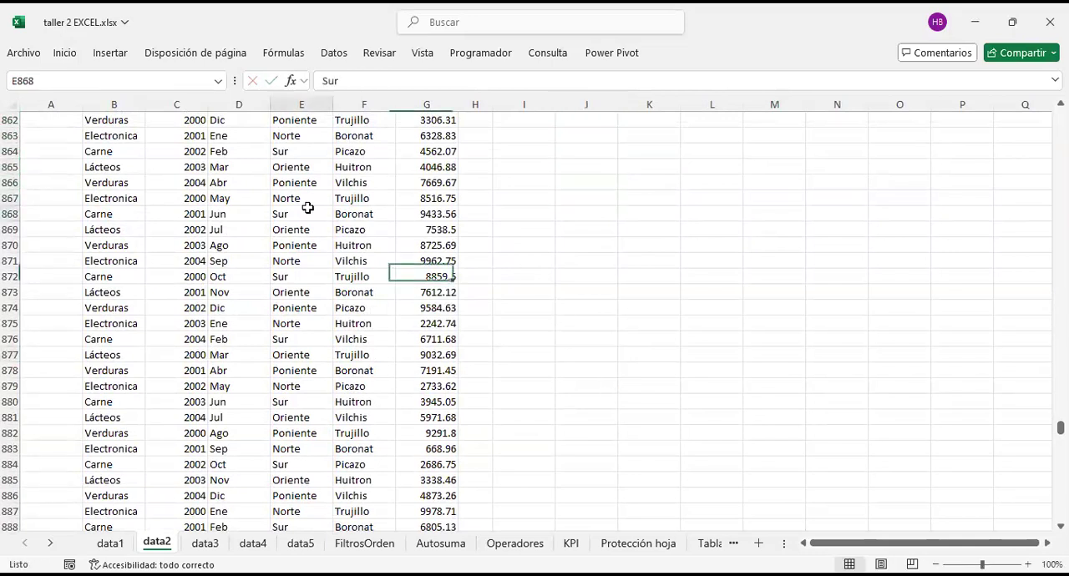
key(ctrl+End)
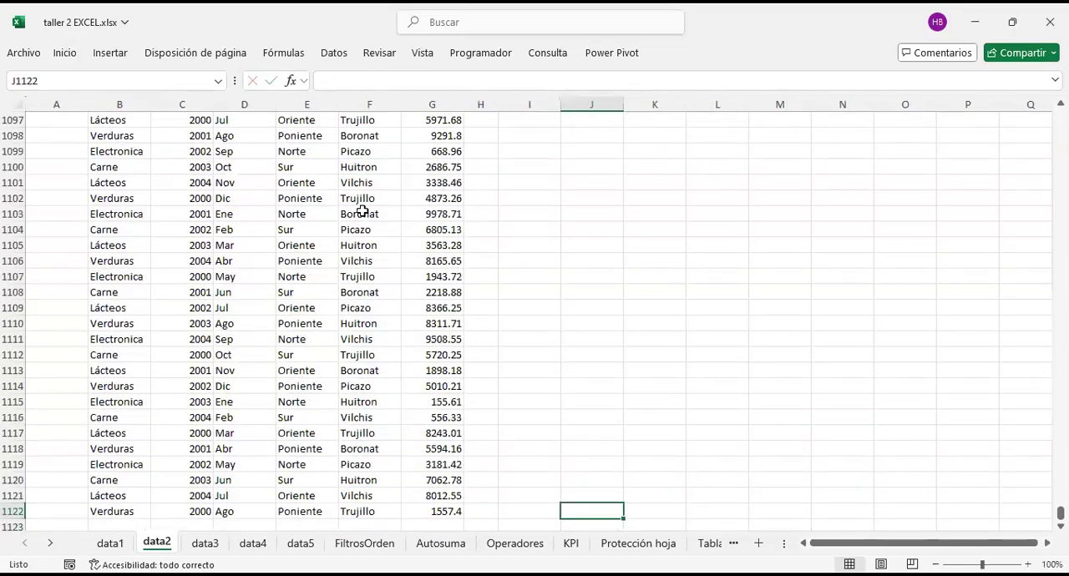
scroll(594, 354, down, 4)
scroll(594, 353, up, 20)
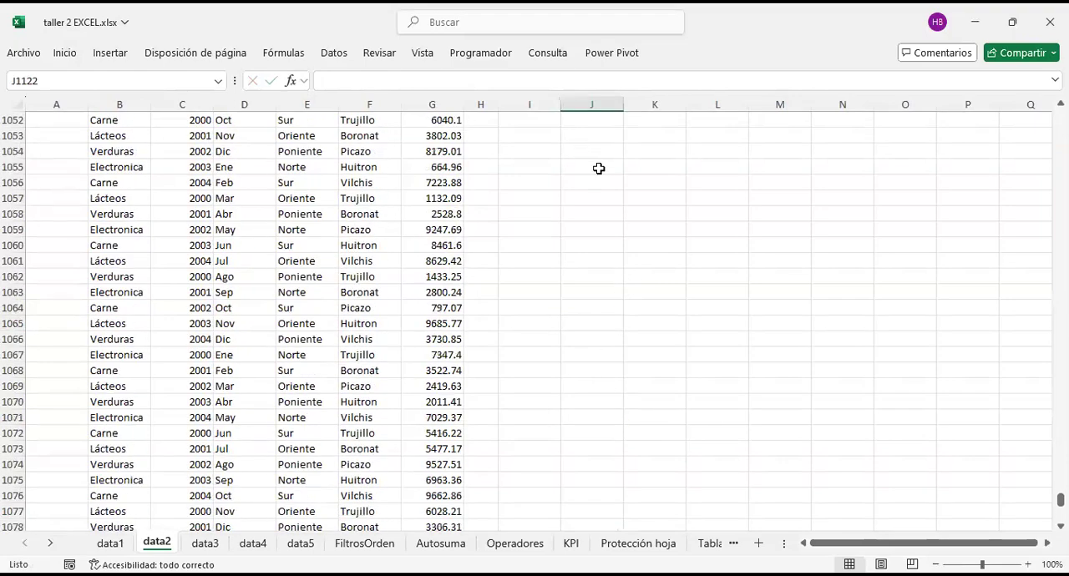
Step: Examine column J upward from the end of the data2 records to the first rows for any leftover content
scroll(597, 163, up, 16)
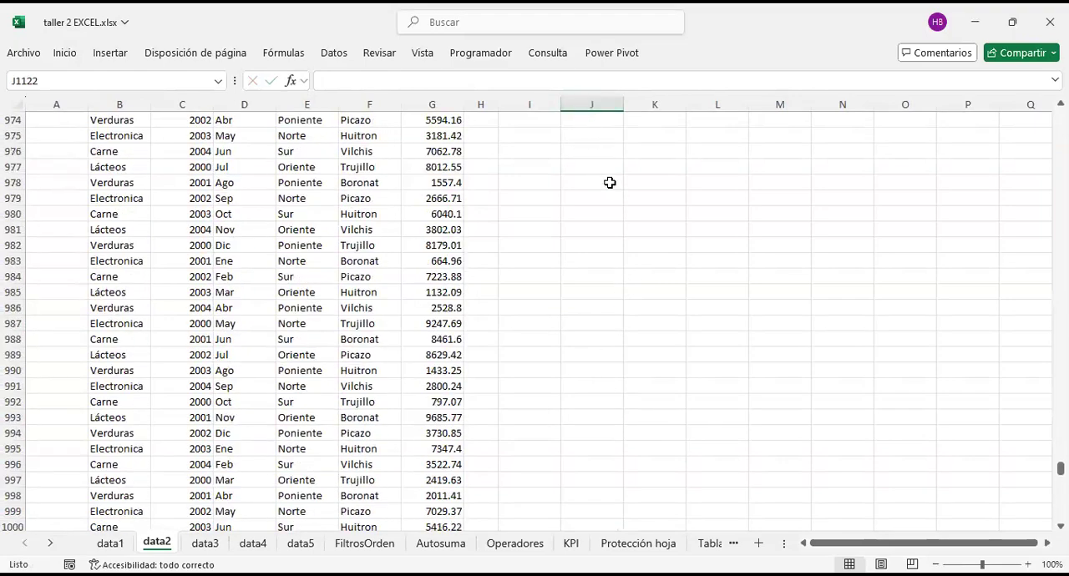
click(594, 146)
scroll(588, 153, up, 6)
scroll(588, 153, up, 20)
click(588, 152)
scroll(588, 153, up, 11)
scroll(588, 153, up, 3)
click(588, 153)
scroll(588, 152, up, 4)
click(588, 153)
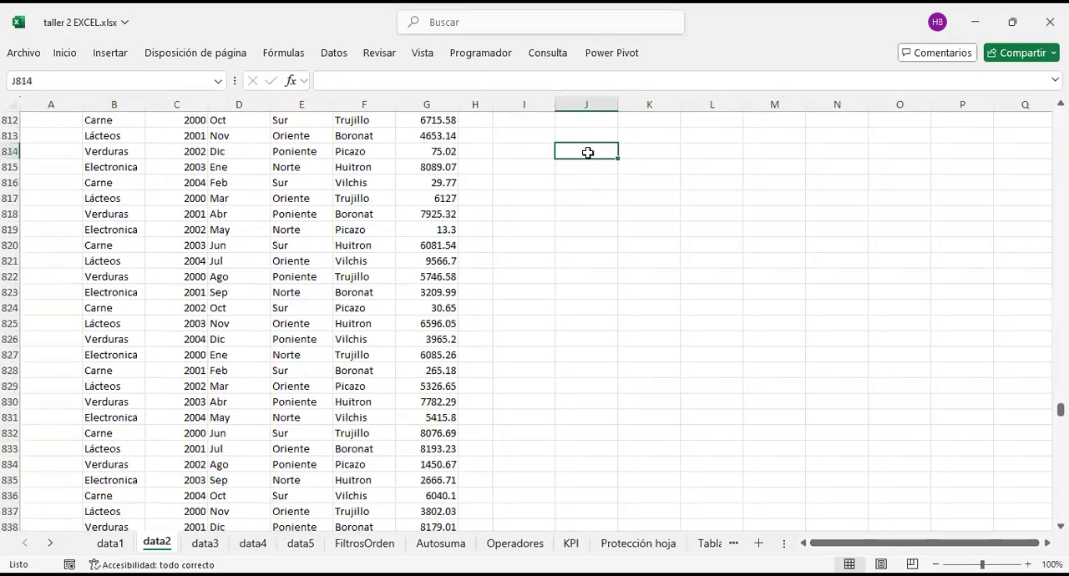
key(ctrl+Up)
key(Down)
key(Down)
key(Down)
key(Down)
key(Down)
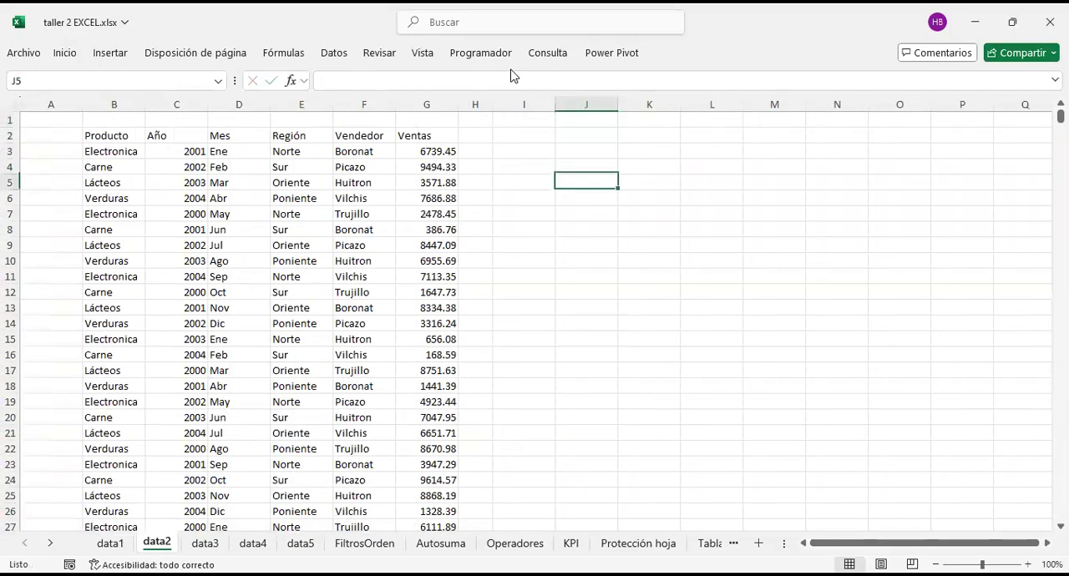
Step: Look through the first data2 records down to about row 108 and return to the header row
click(572, 270)
scroll(532, 269, down, 18)
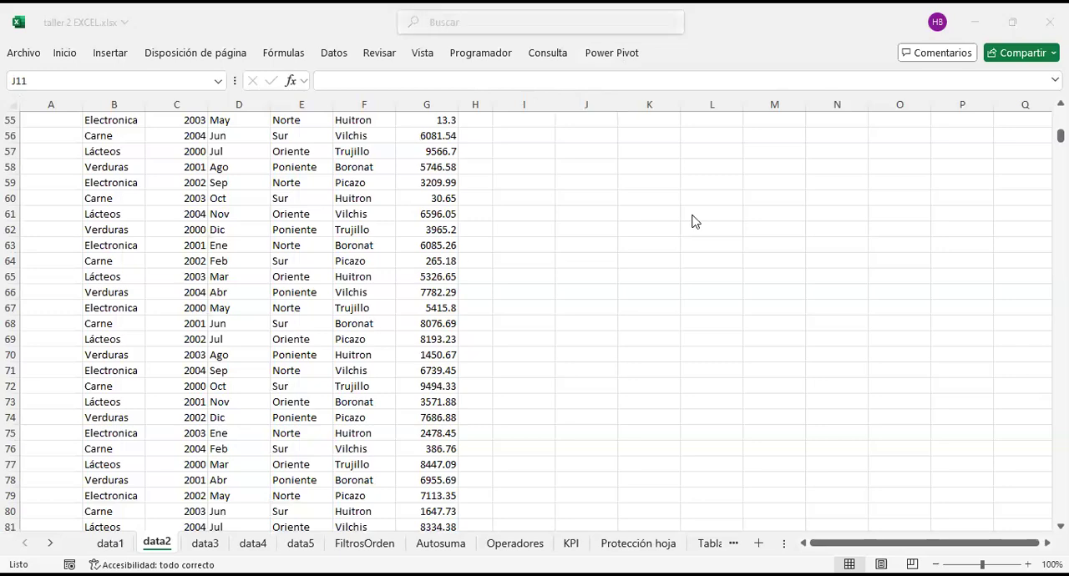
scroll(426, 321, down, 16)
scroll(539, 324, up, 15)
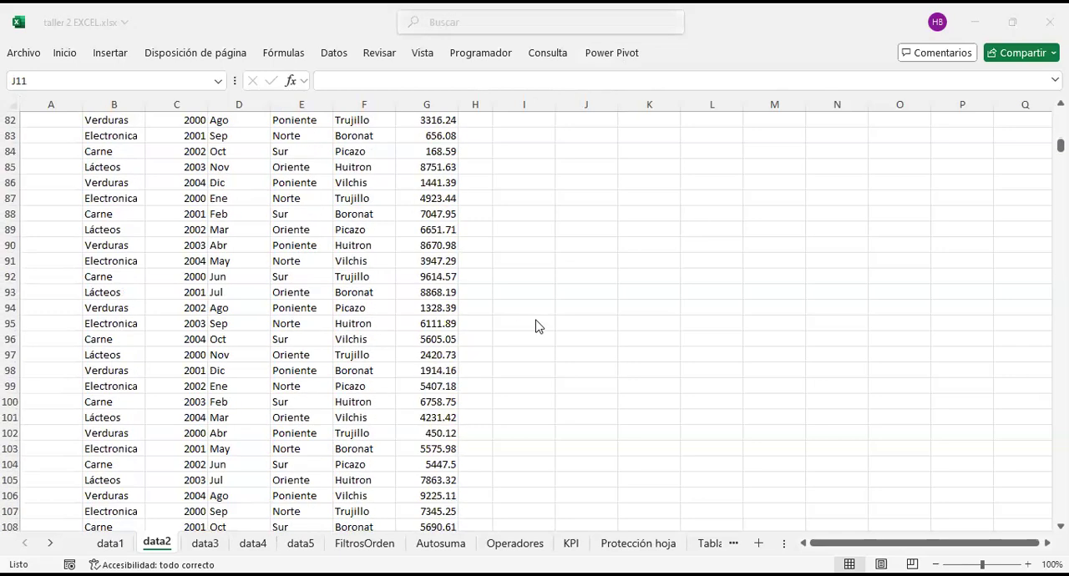
scroll(515, 368, up, 10)
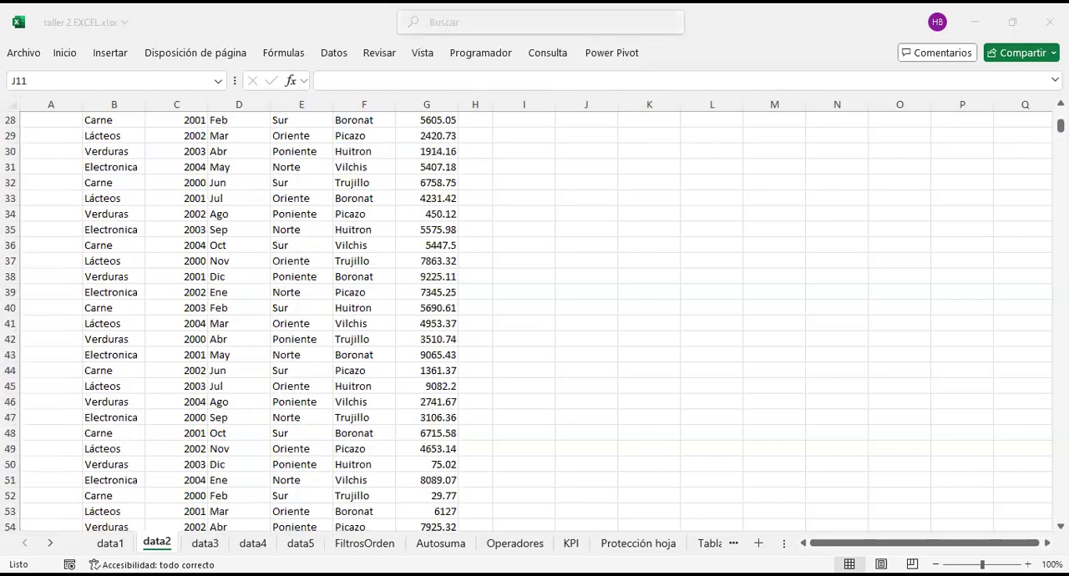
drag(1060, 126, 1060, 116)
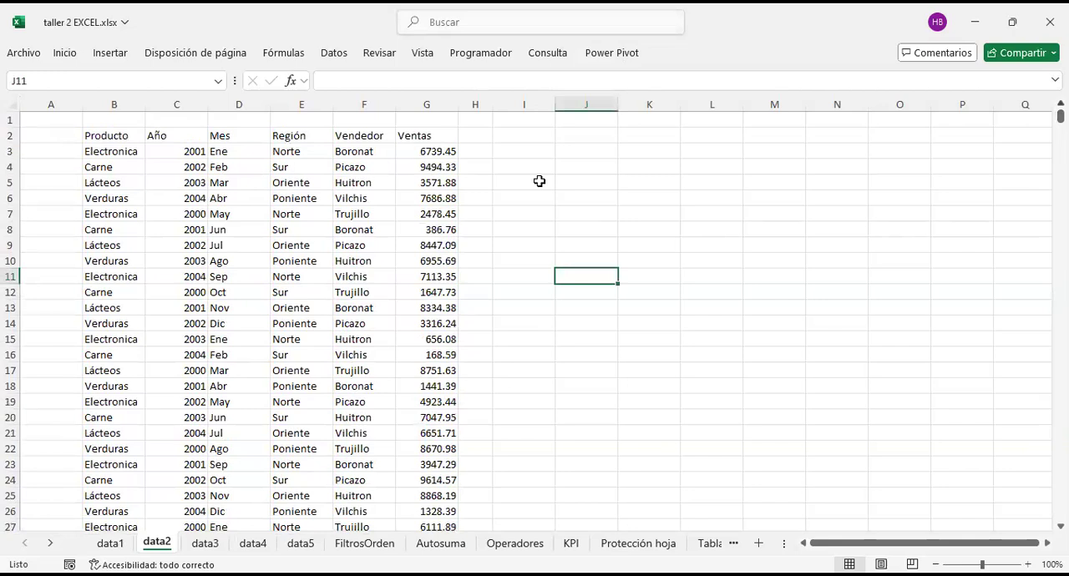
click(595, 151)
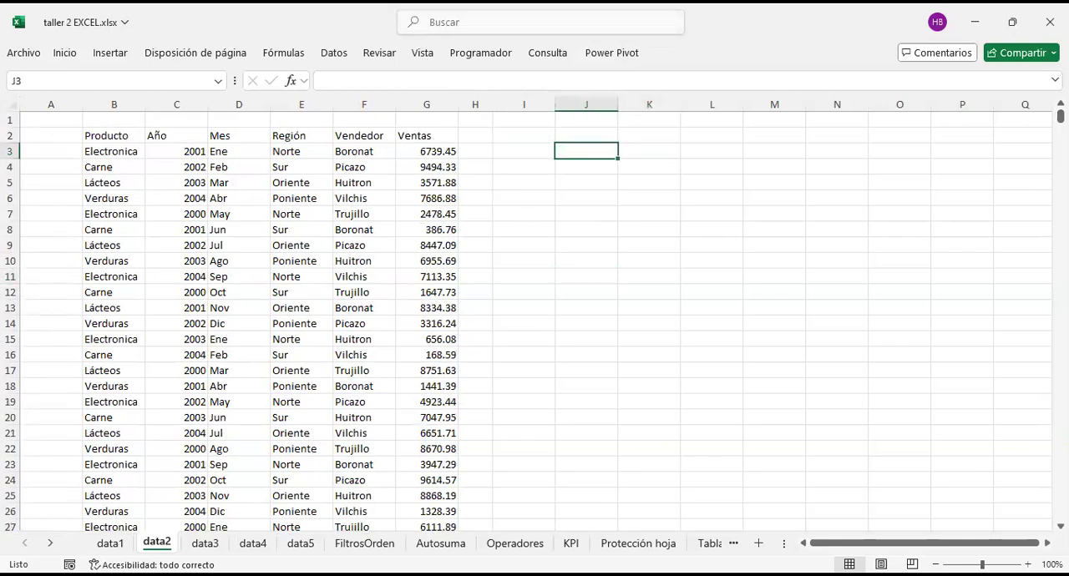
text(Control)
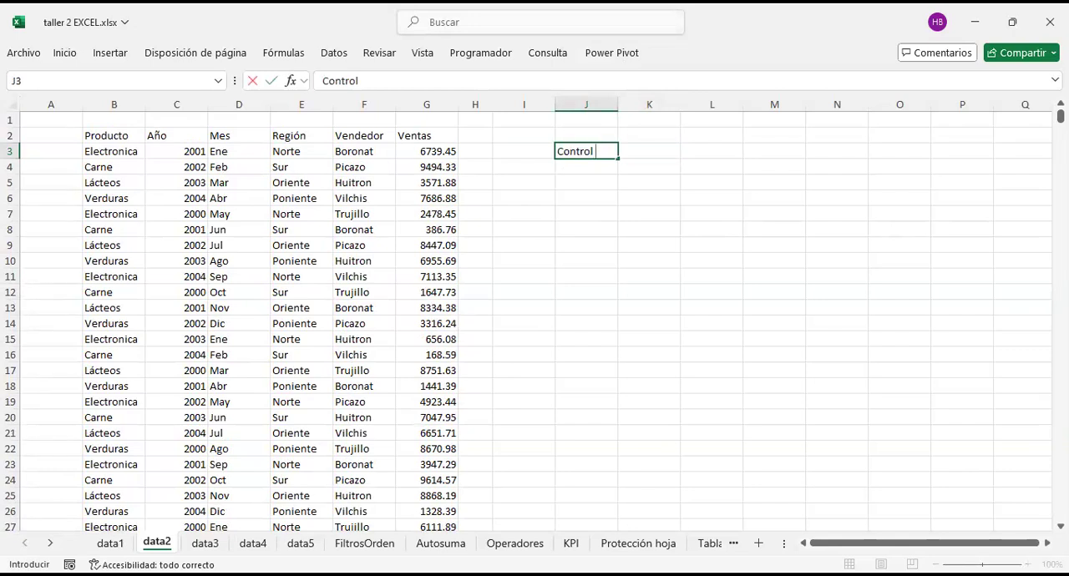
key(BackSpace)
key(BackSpace)
key(BackSpace)
key(BackSpace)
key(BackSpace)
key(BackSpace)
key(BackSpace)
key(shift+F10)
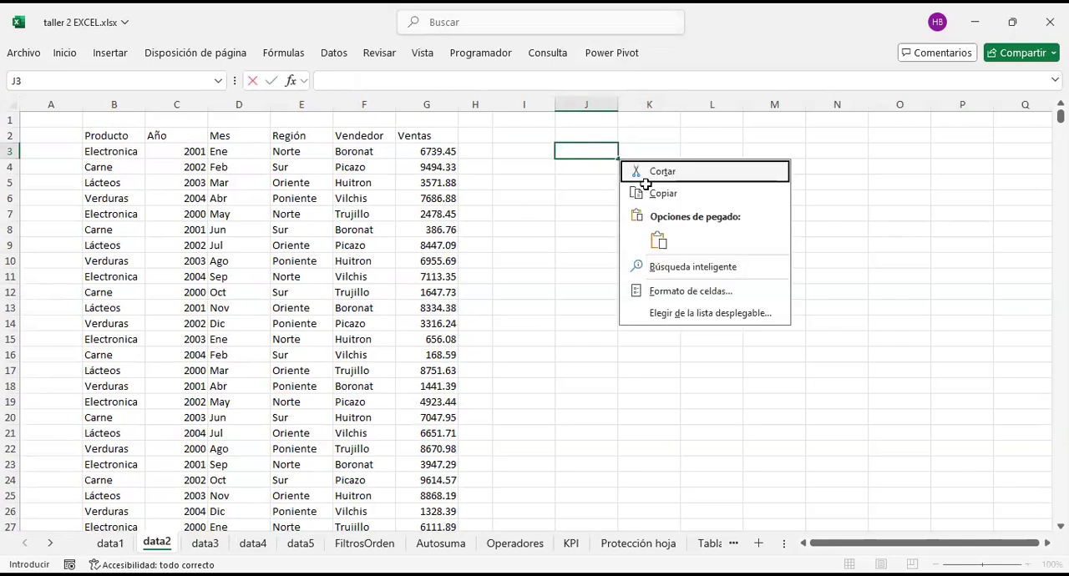
click(584, 206)
key(Return)
key(Up)
Step: Enter the shortcut note SHIFT + MAYUS + F10 in cell J3 of data2
text(sHIFT)
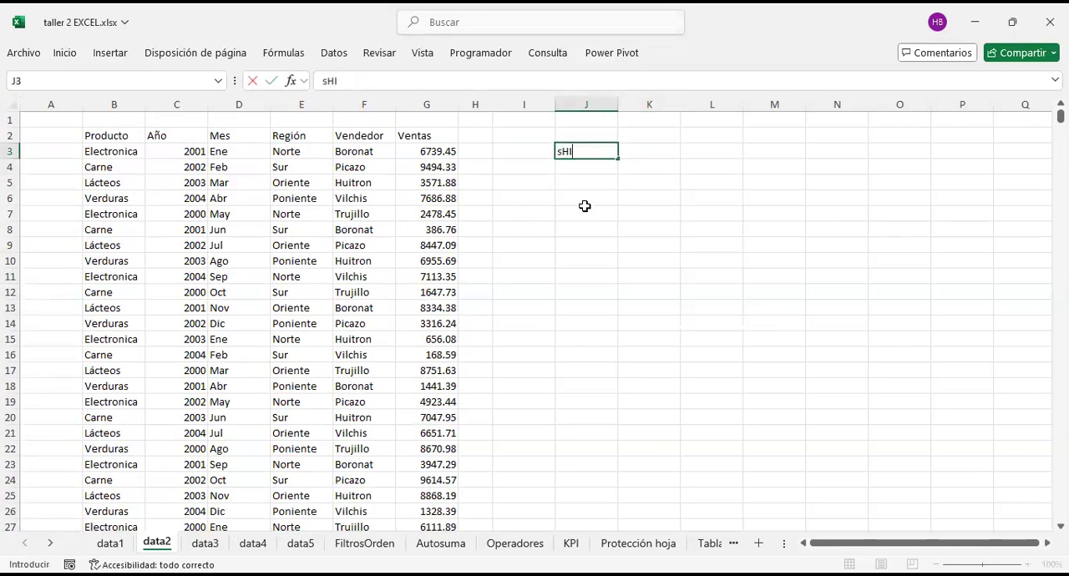
key(BackSpace)
key(BackSpace)
key(BackSpace)
key(BackSpace)
key(BackSpace)
text(SHIFT + MAYUS)
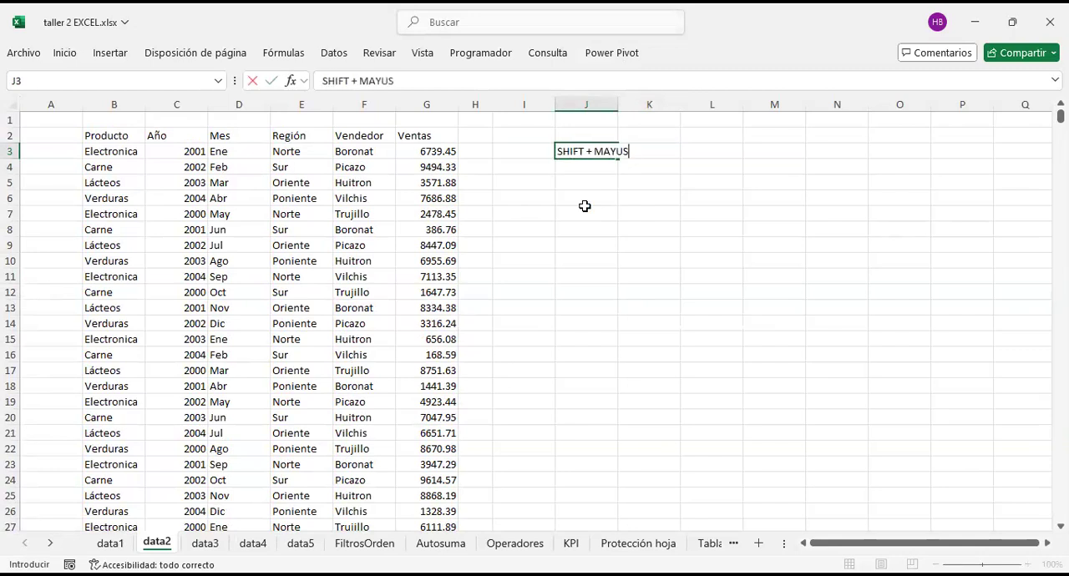
text( + F10)
key(Return)
Step: Copy the shortcut note in J3, switch to the other open window, and return to data2
key(Up)
key(ctrl+c)
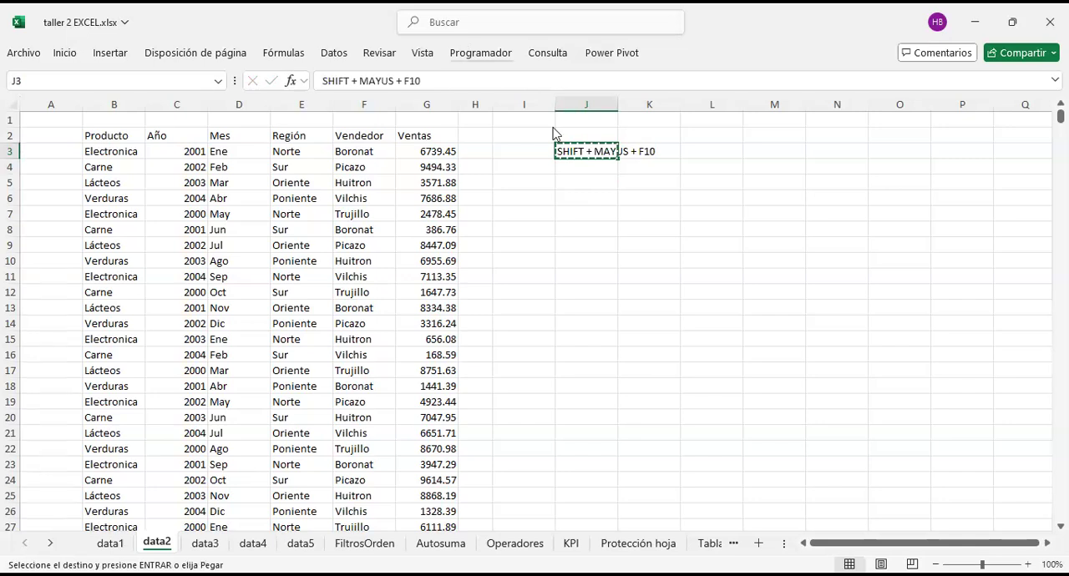
key(alt+Tab)
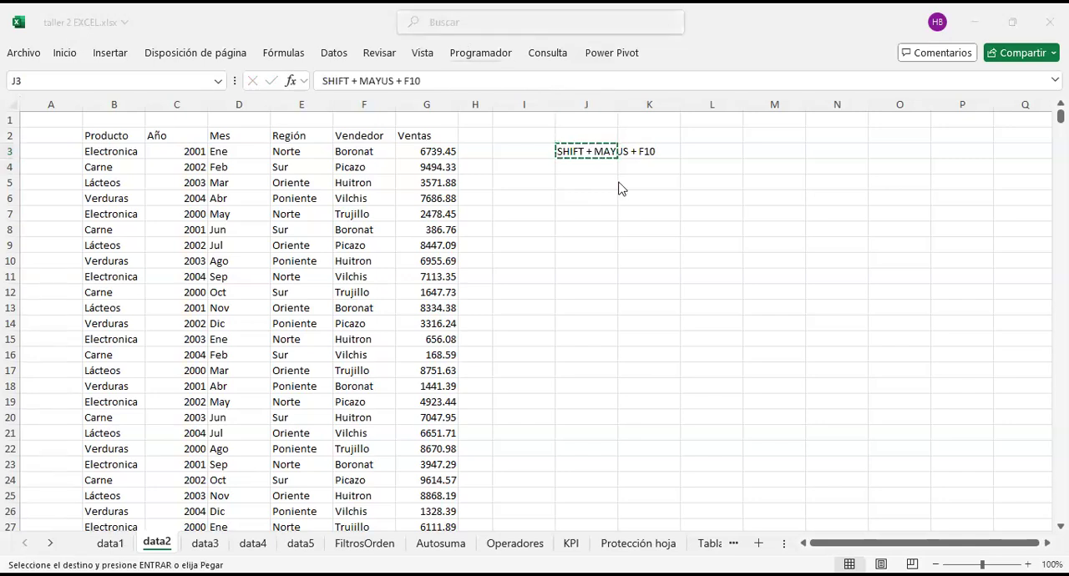
click(591, 184)
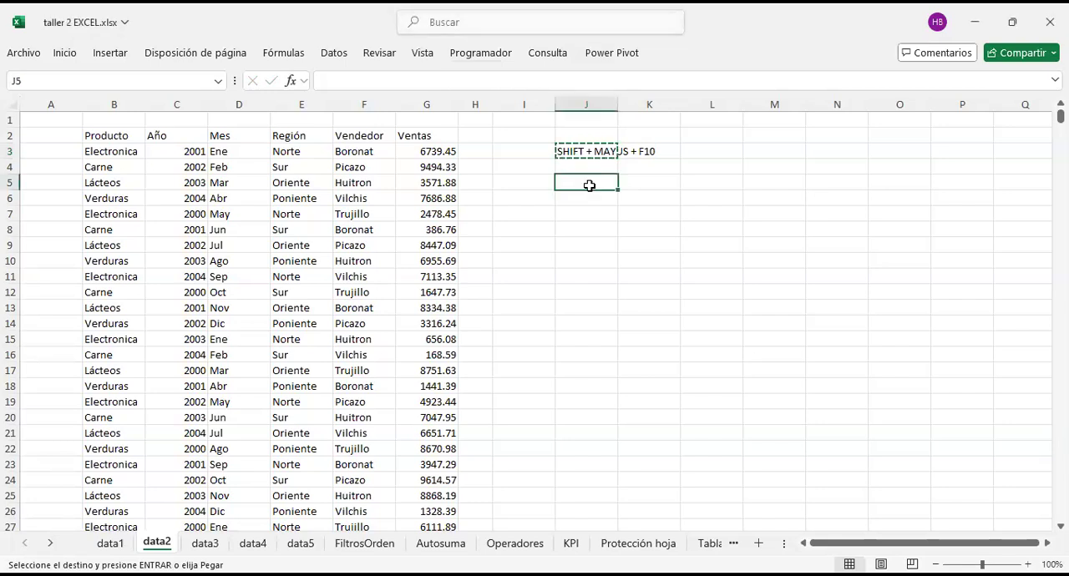
Step: Bring up the context menu for the empty cell J4 below the note and dismiss it
click(625, 241)
click(598, 187)
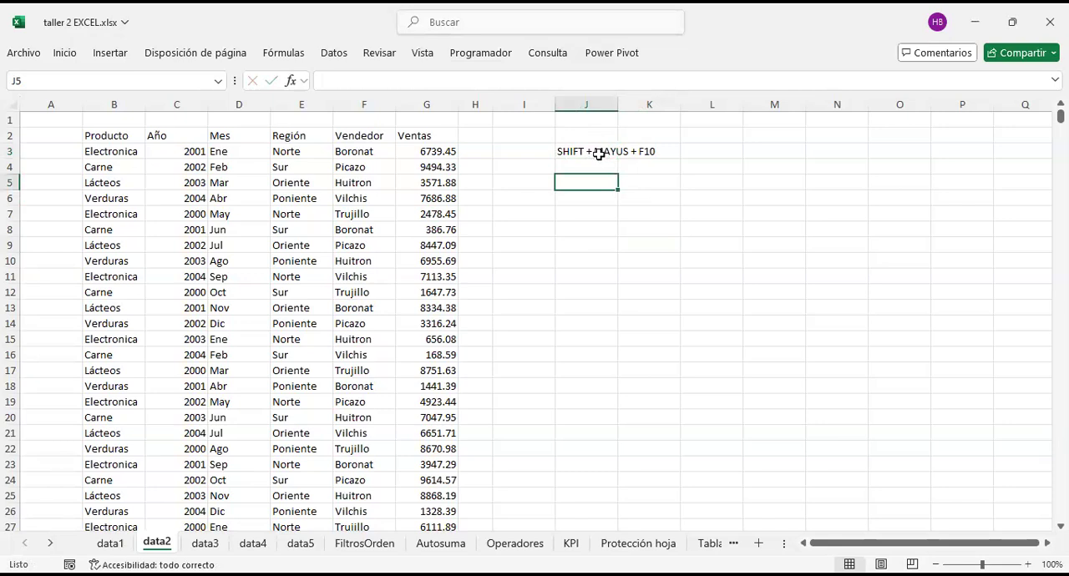
click(595, 153)
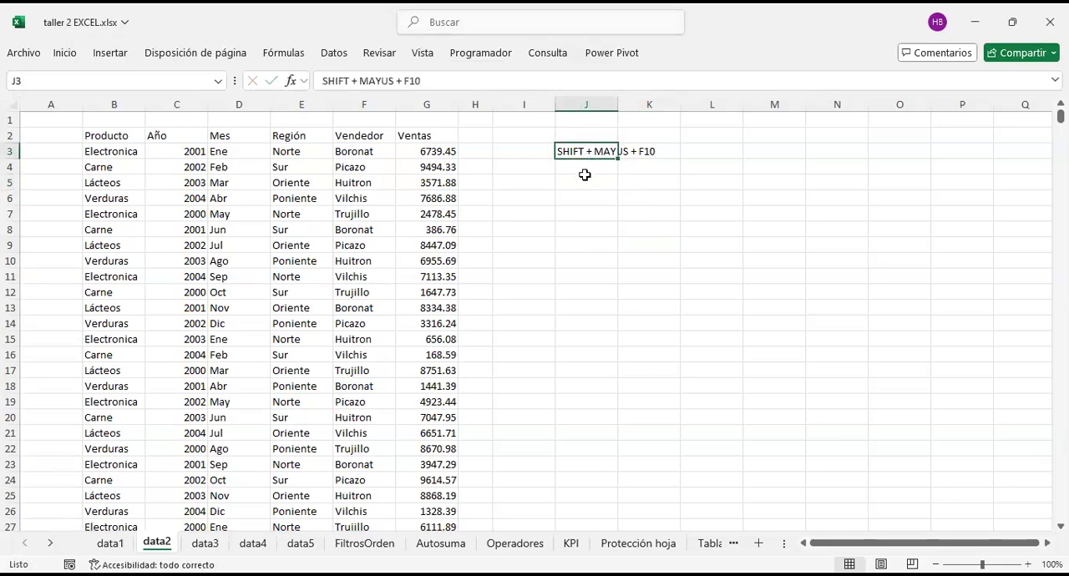
click(590, 166)
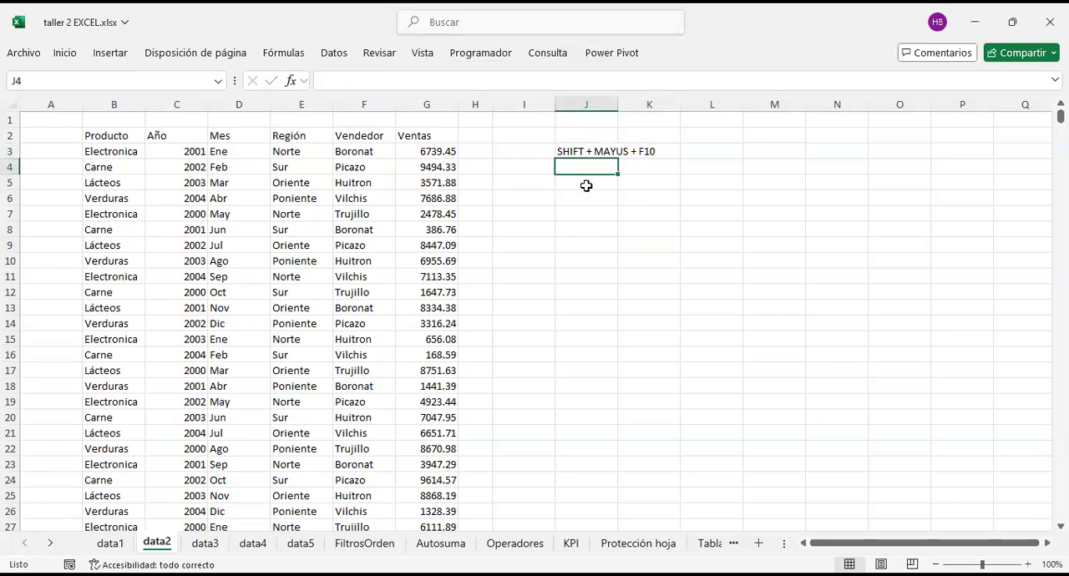
key(shift+F10)
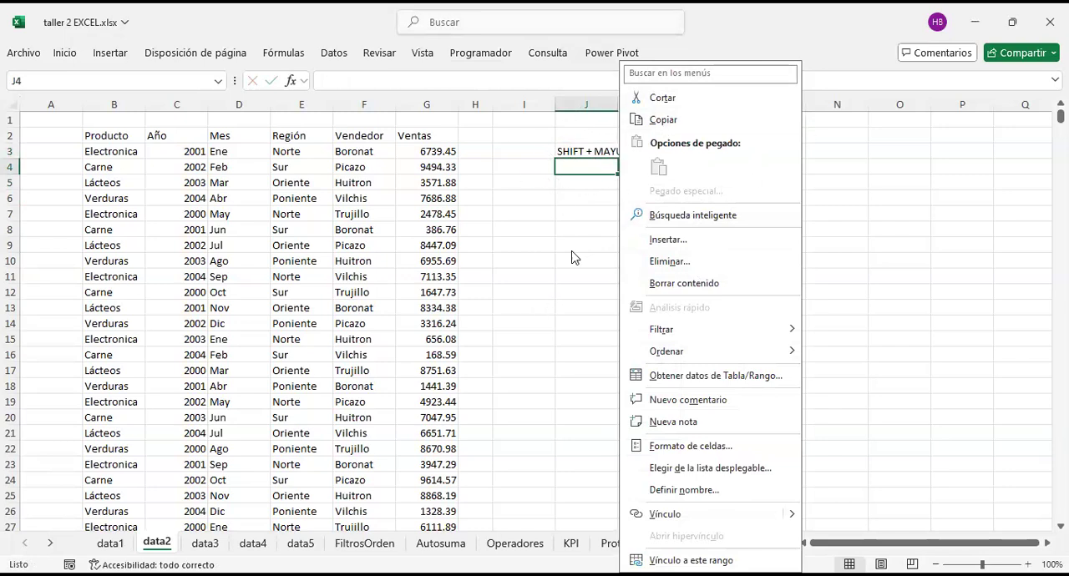
key(Escape)
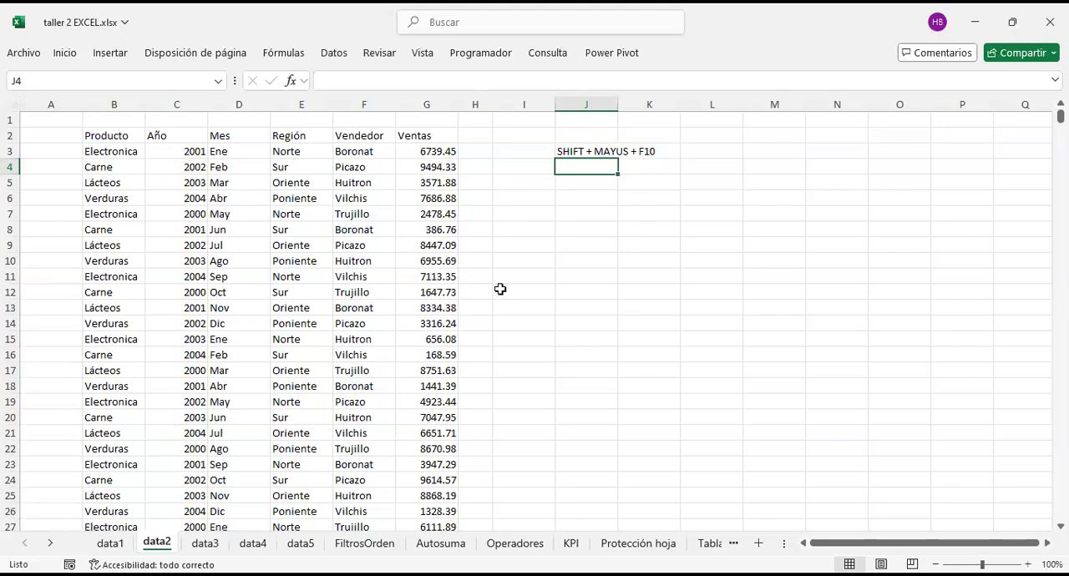
click(423, 214)
click(316, 200)
click(326, 367)
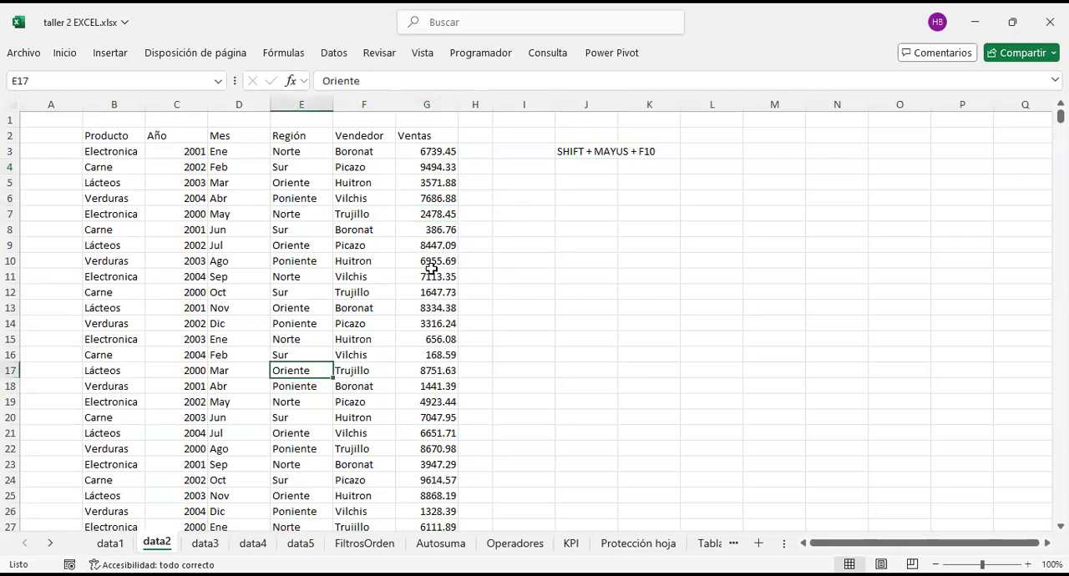
click(609, 196)
key(Up)
key(Up)
key(Up)
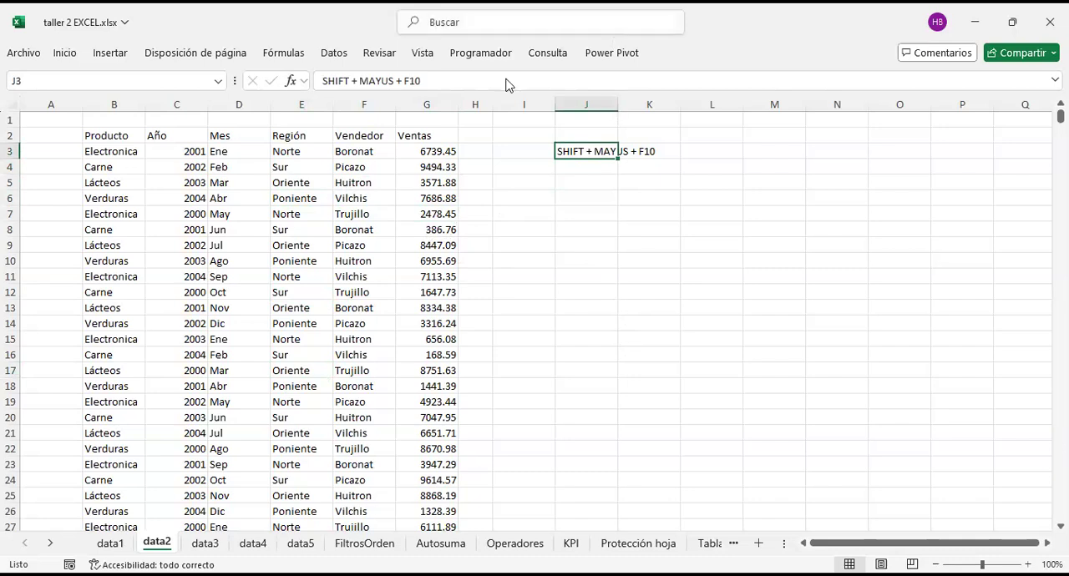
click(589, 199)
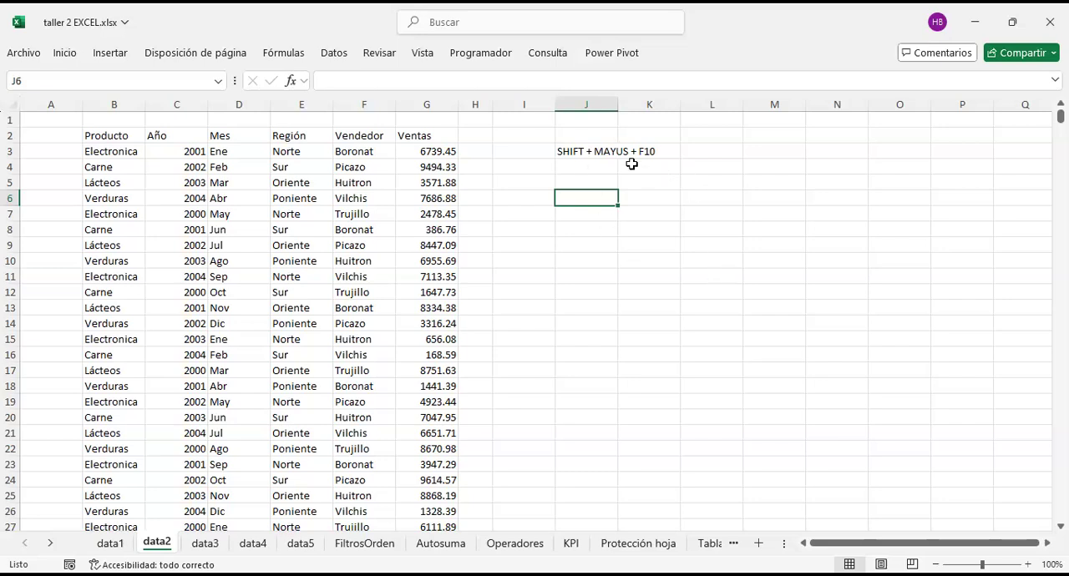
Step: Display the context menu of cell J4 once more and close it without choosing a command
click(599, 170)
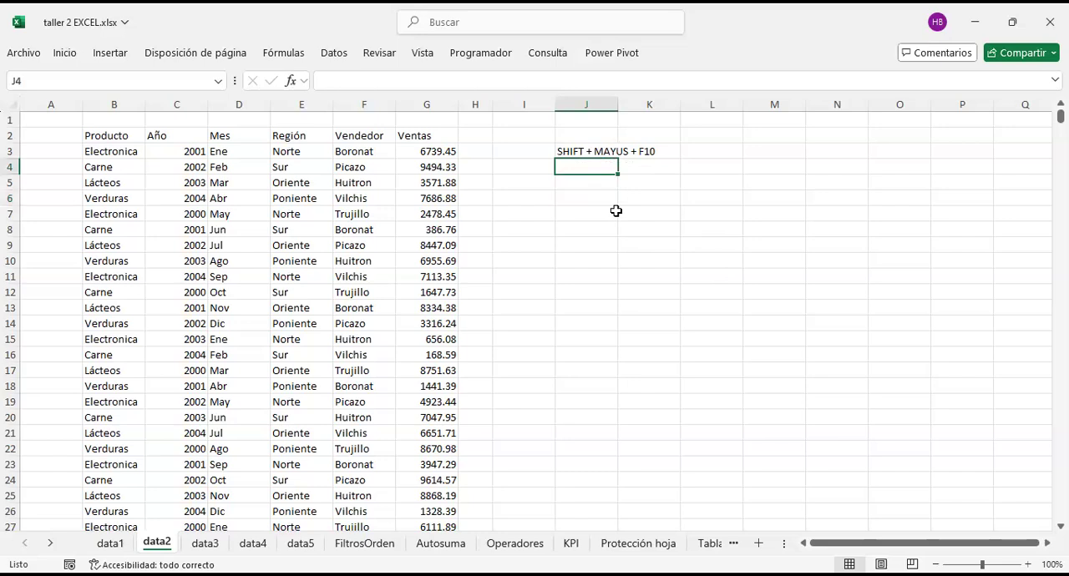
key(shift+F10)
click(599, 193)
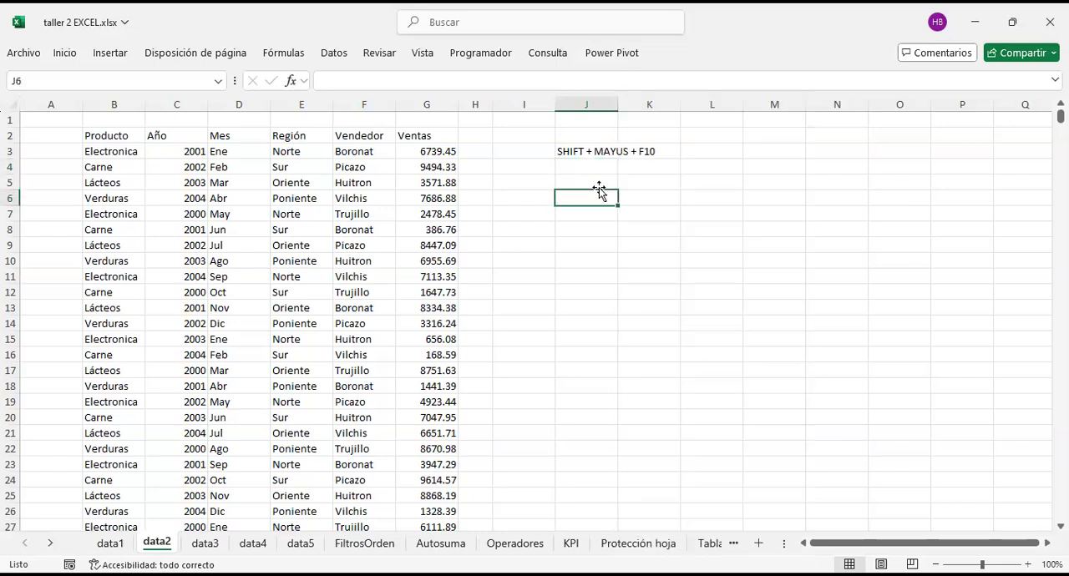
Step: Show and dismiss the ribbon's access-key hints with J5 selected, and the context menu of cell K10
click(594, 165)
click(590, 152)
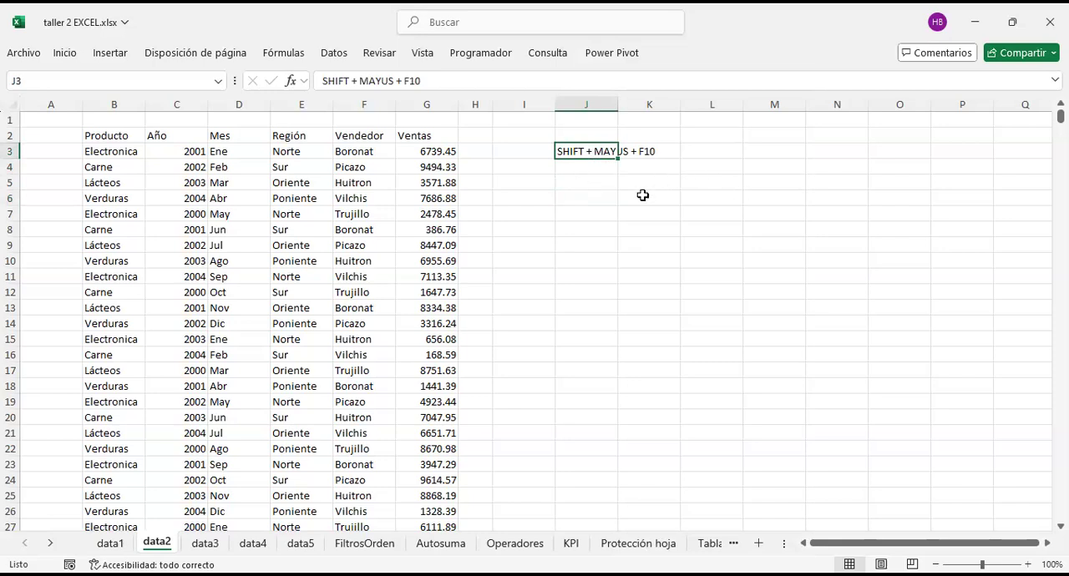
click(589, 201)
click(600, 182)
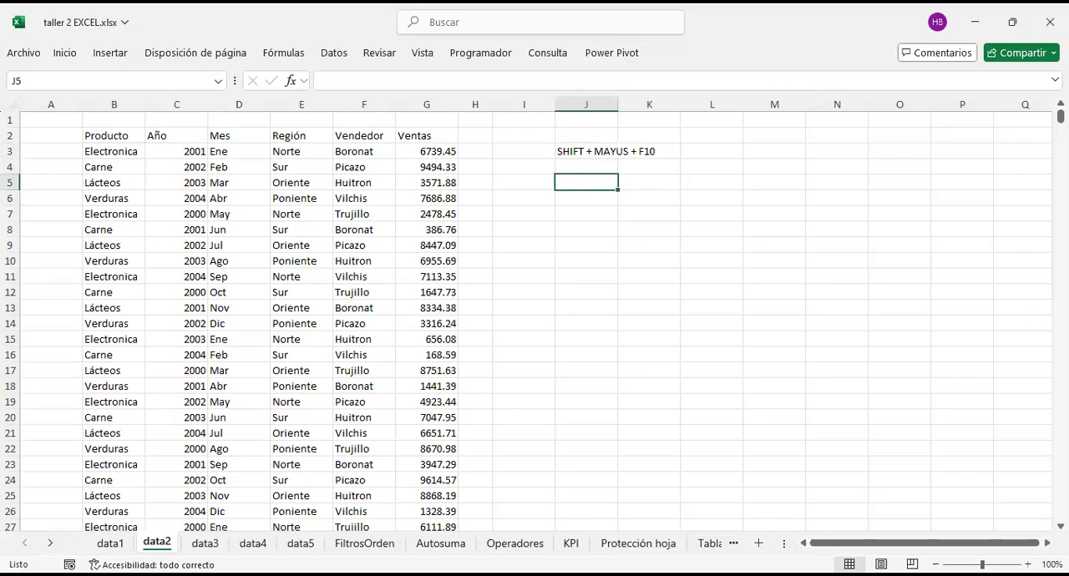
key(alt)
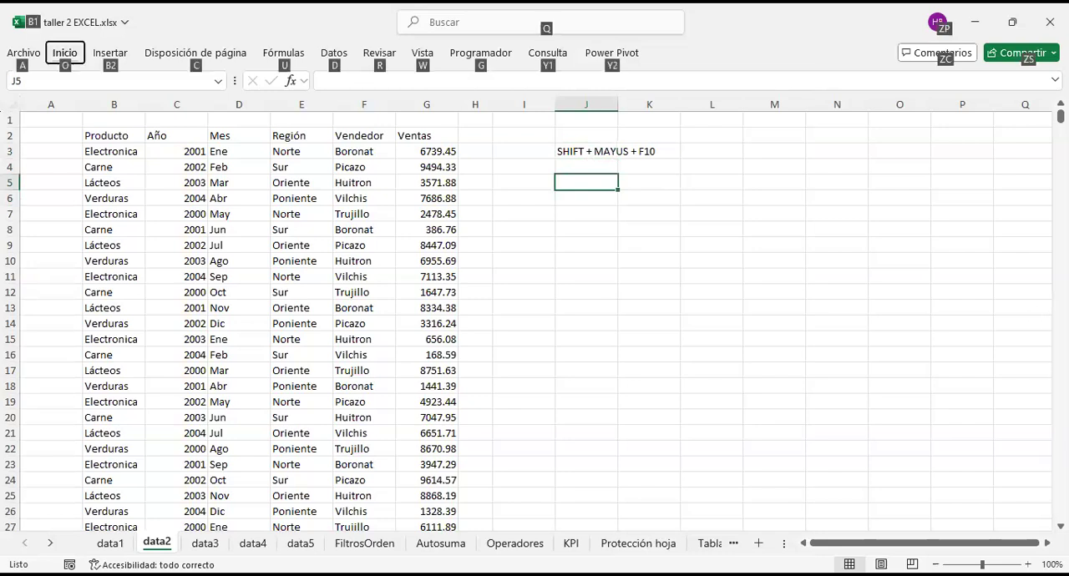
click(647, 261)
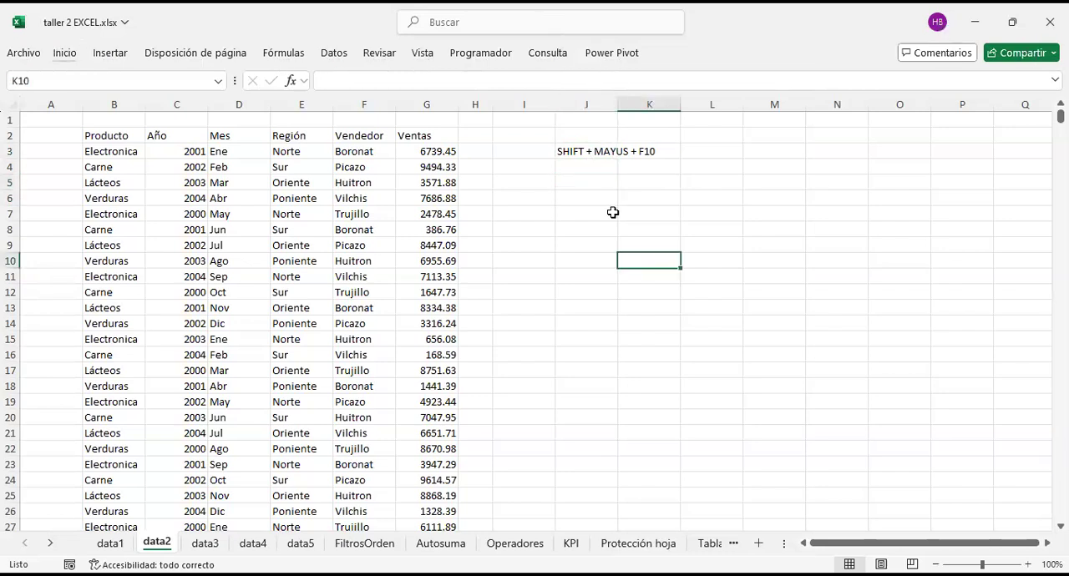
key(shift+F10)
key(Escape)
Step: Enter the alternative shortcut note SHIFT + F10 in cell J5
click(580, 153)
click(579, 178)
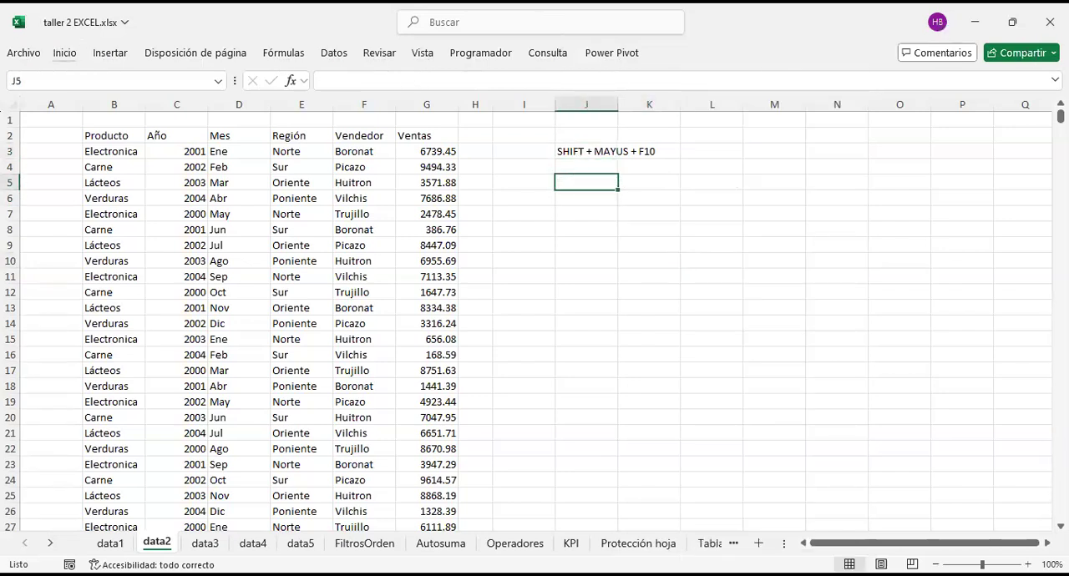
text(SHIFT + F10)
key(Return)
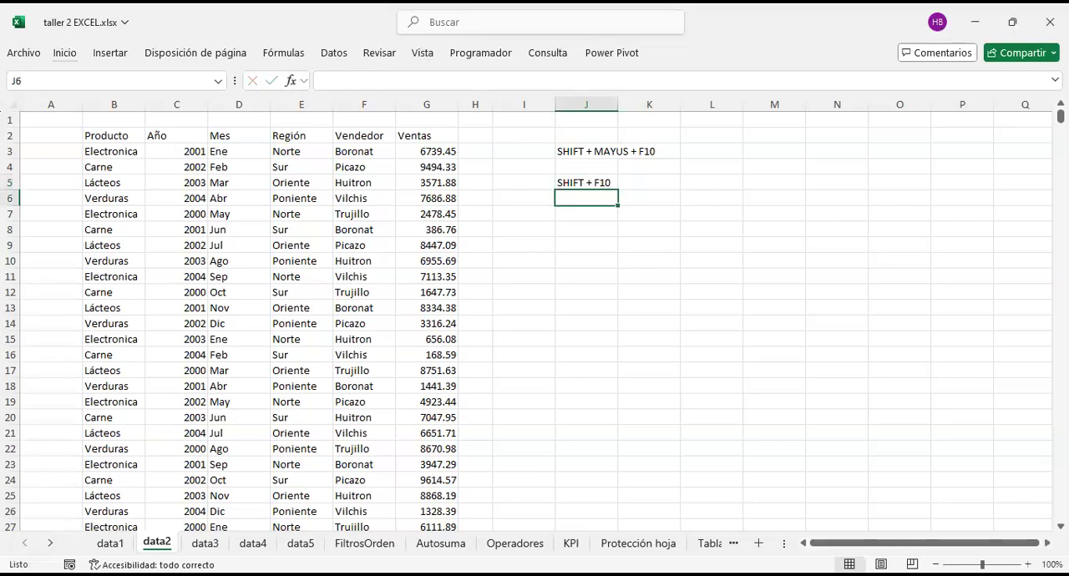
Step: Compare the shortcut notes in J3 and J5, and test the context menu shortcut on J3
drag(591, 151, 598, 187)
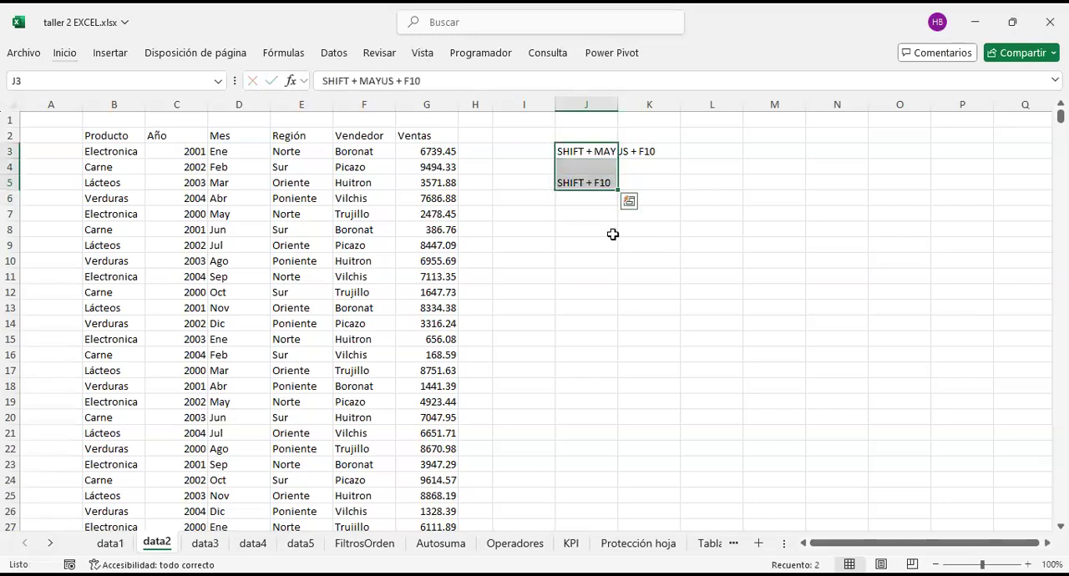
click(584, 156)
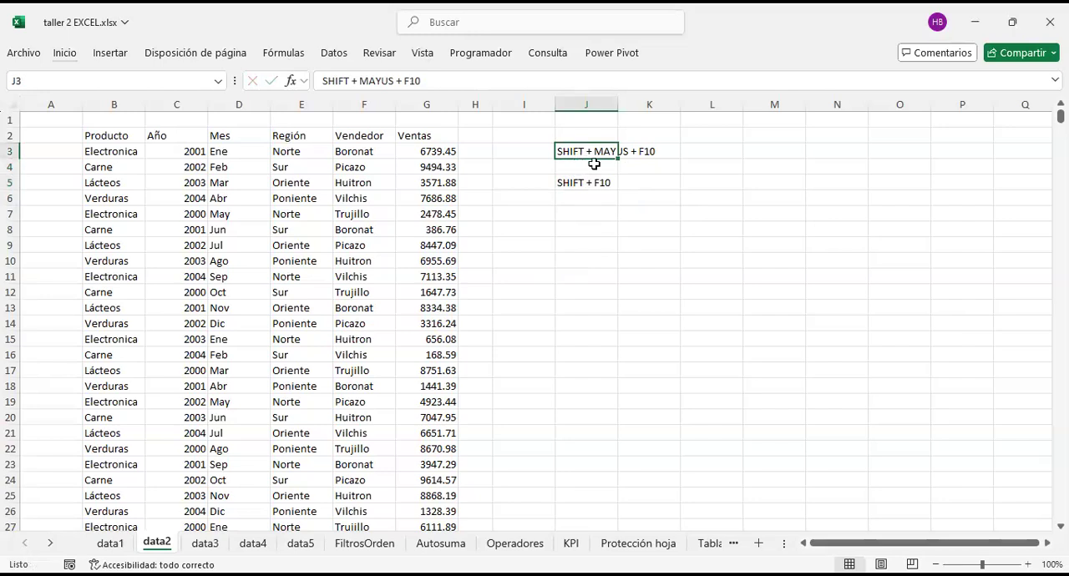
click(574, 183)
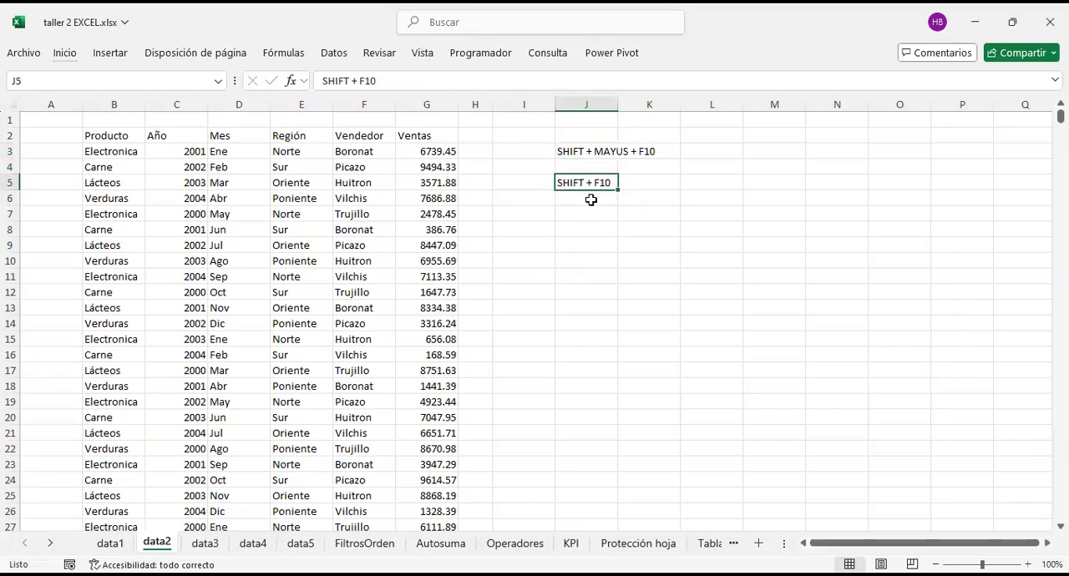
click(592, 151)
key(shift+F10)
click(586, 180)
drag(594, 152, 666, 182)
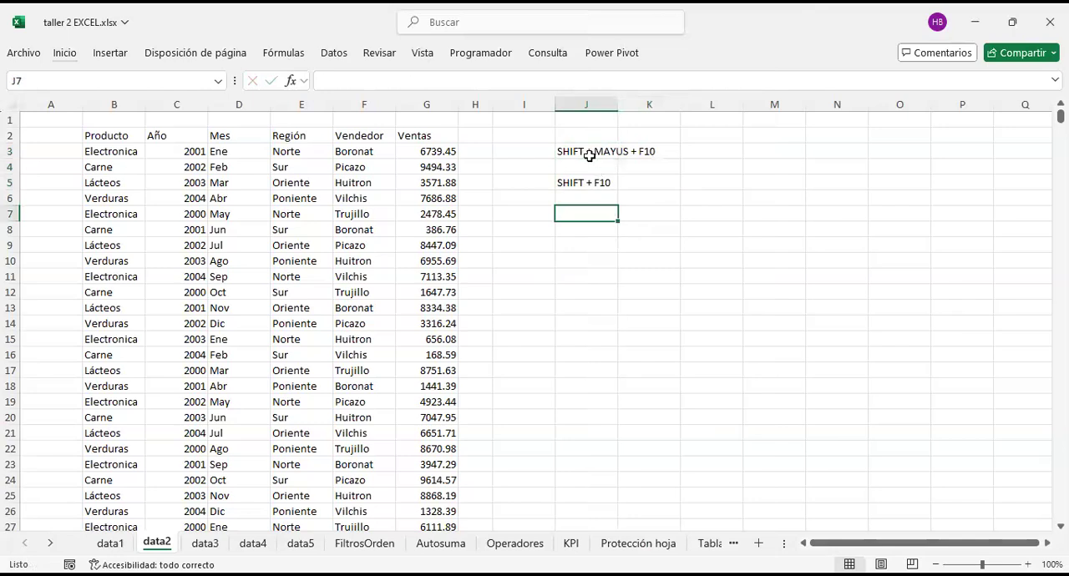
drag(589, 151, 603, 200)
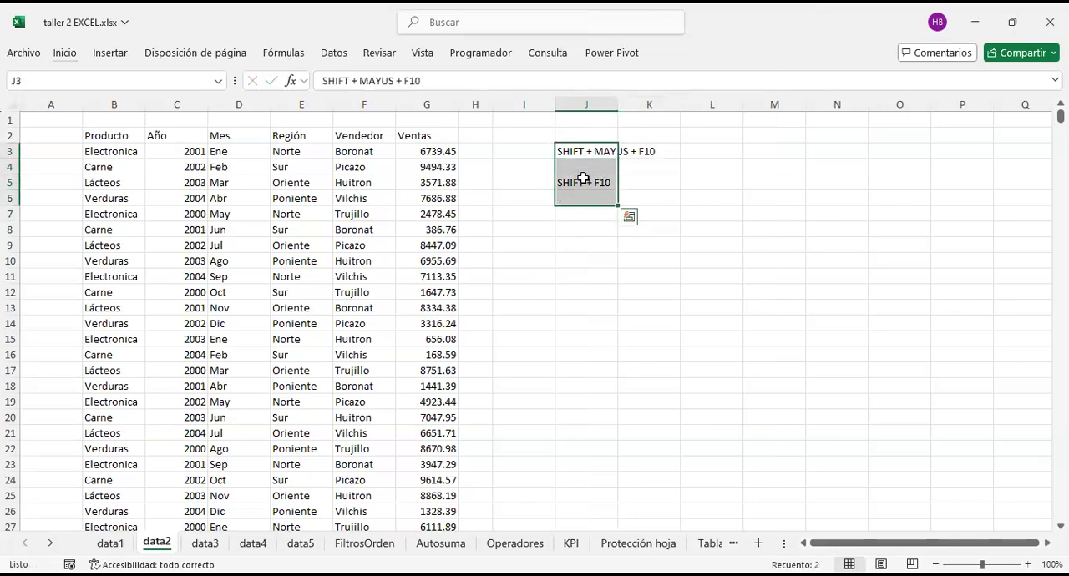
click(584, 179)
click(590, 150)
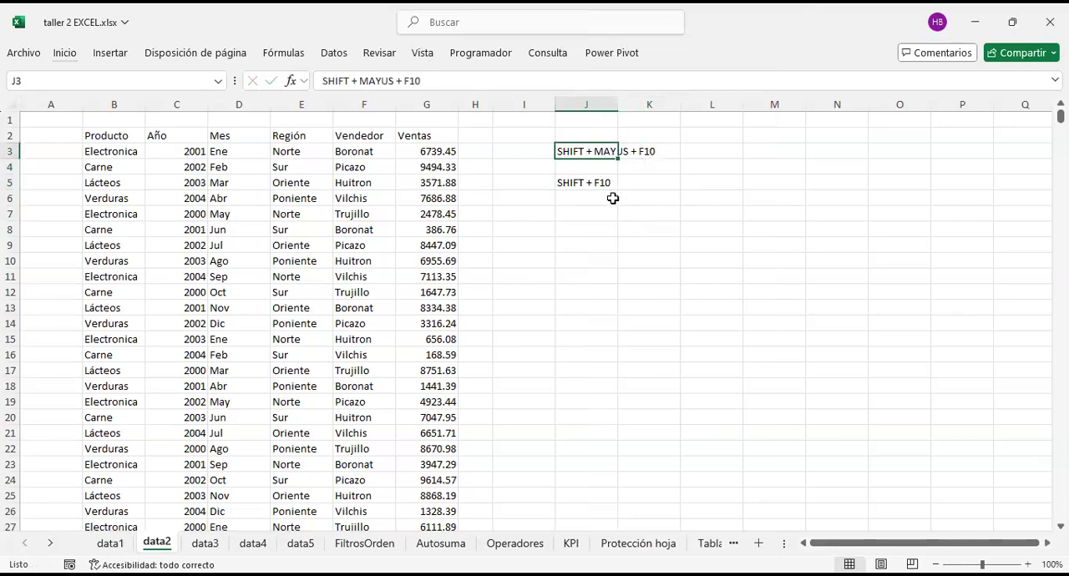
click(502, 261)
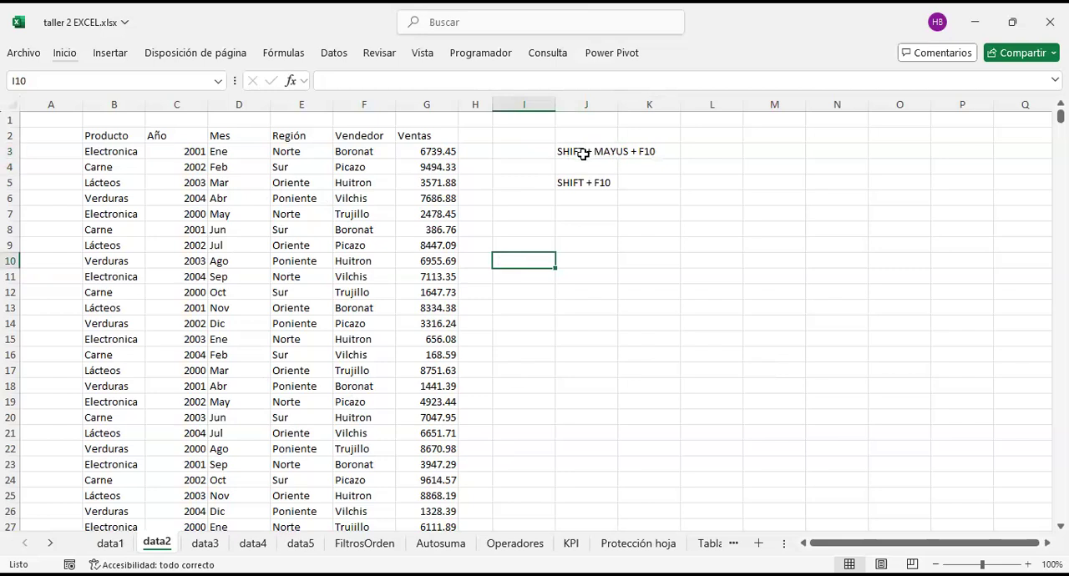
Step: Copy both shortcut notes in J3:J5, switch to the other open window and back, and cancel the copy mode
drag(585, 180, 582, 155)
key(ctrl+c)
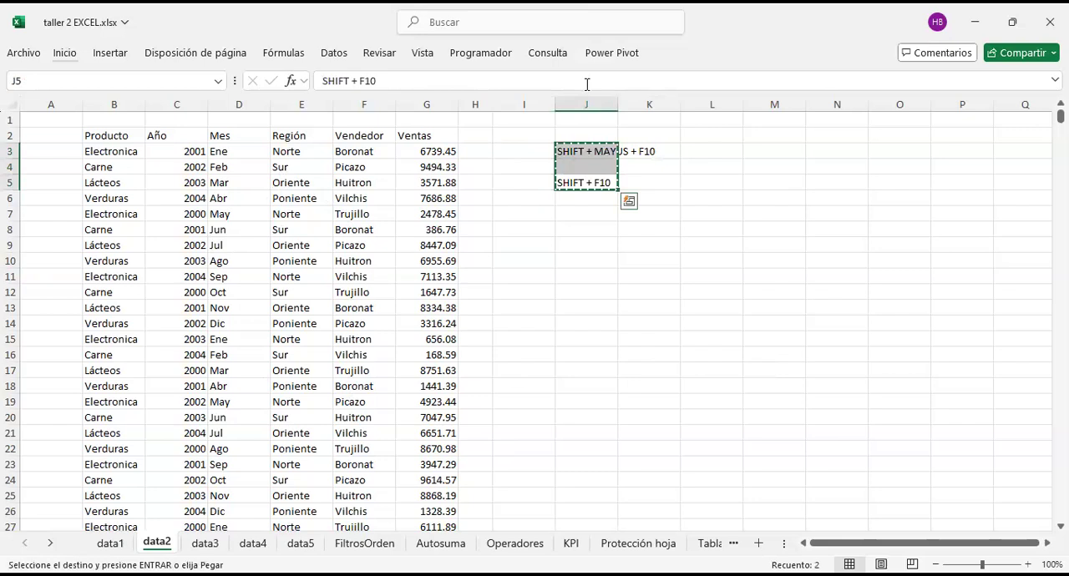
key(alt+Tab)
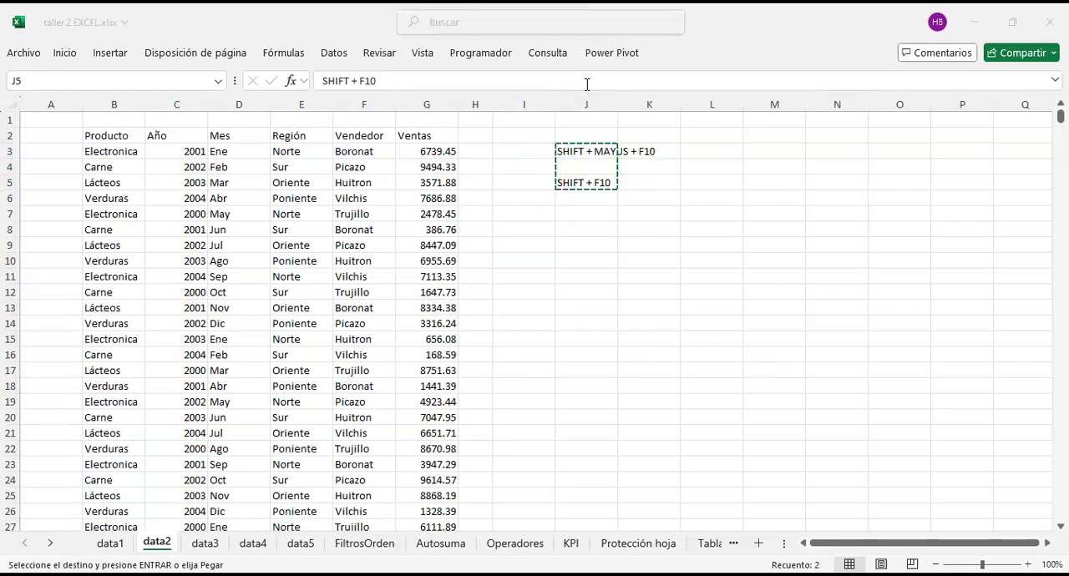
click(581, 153)
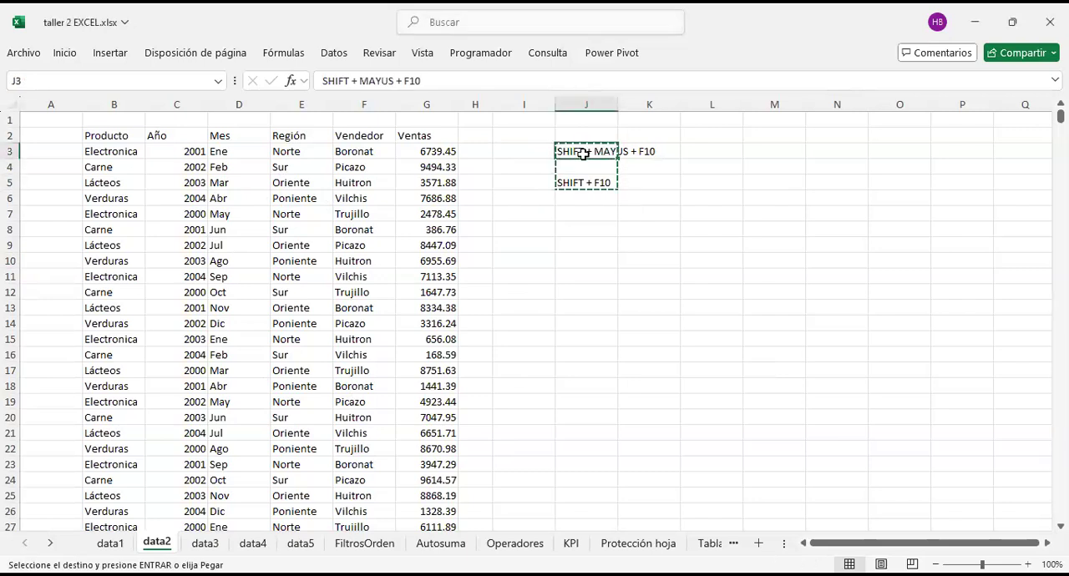
click(526, 153)
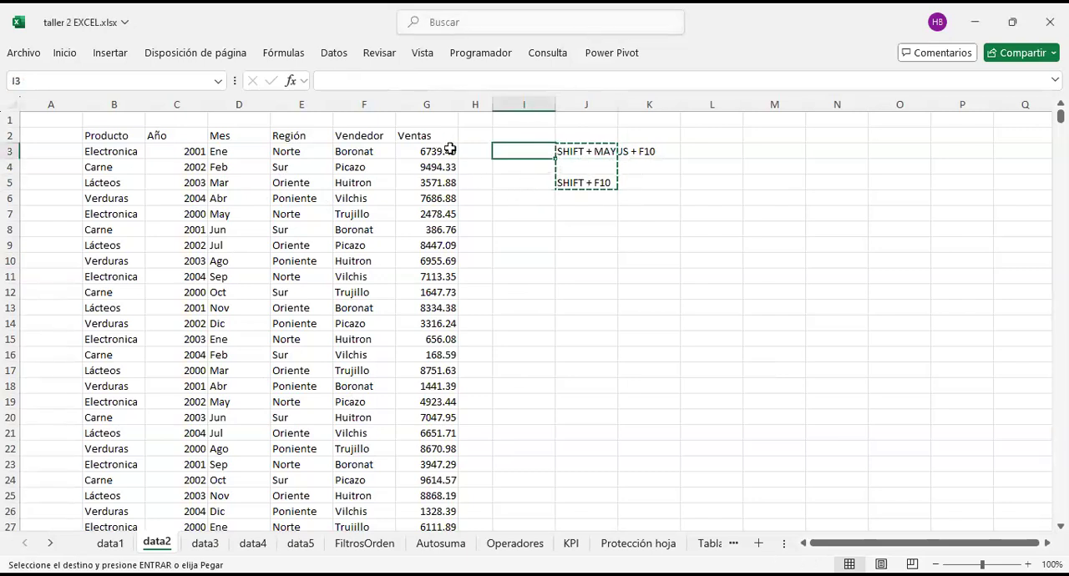
key(Escape)
click(510, 194)
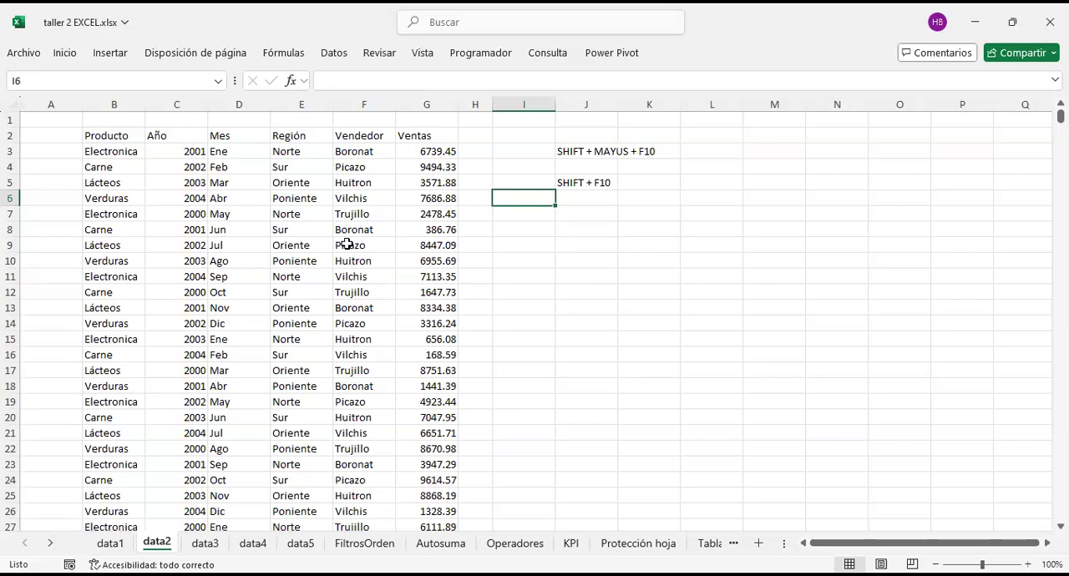
Step: Select the entire sales data range B2:G1122 on the data2 sheet
click(284, 211)
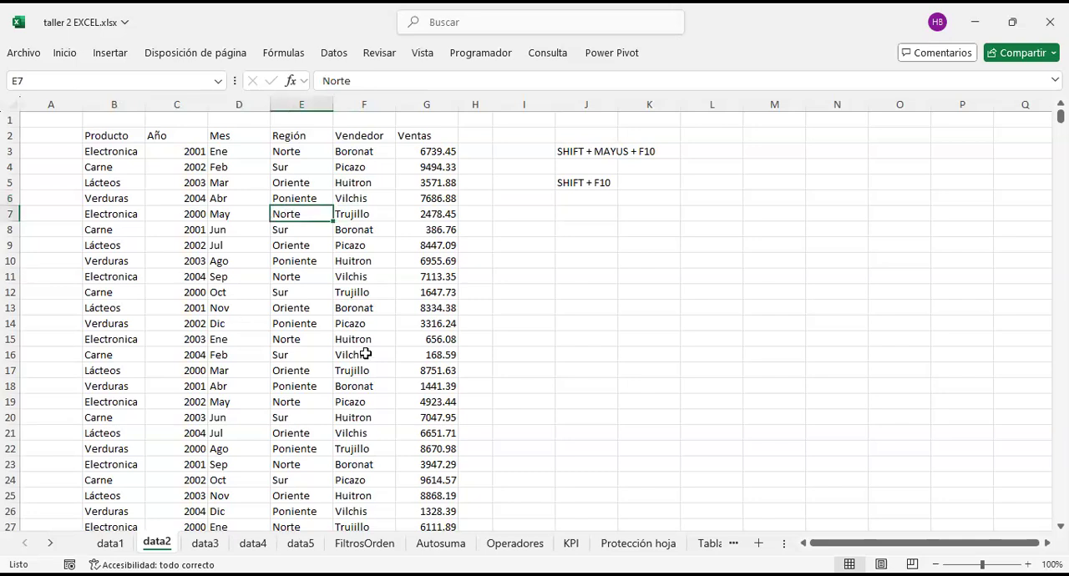
click(250, 214)
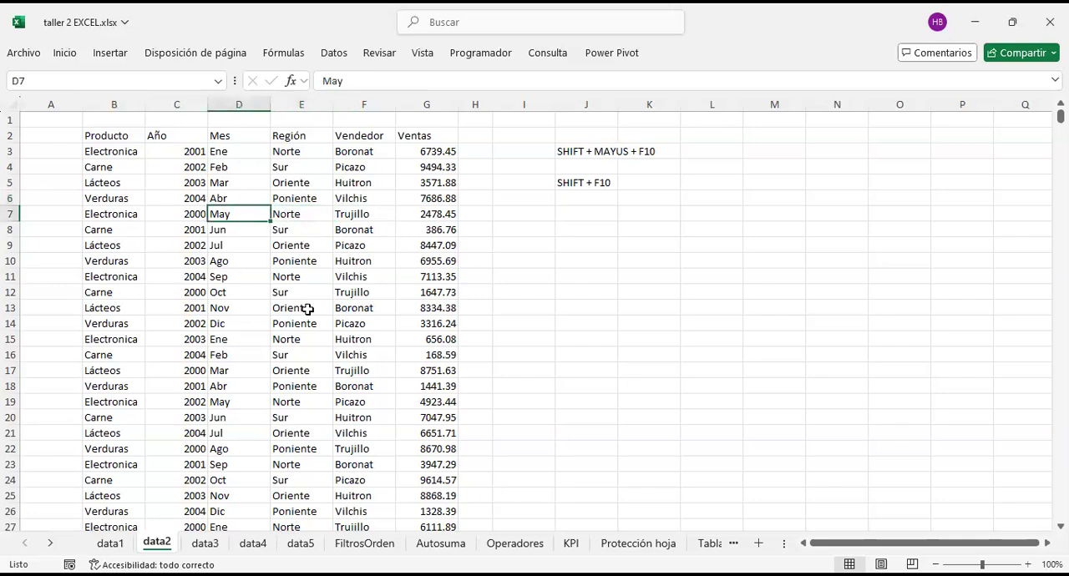
key(ctrl+a)
click(308, 309)
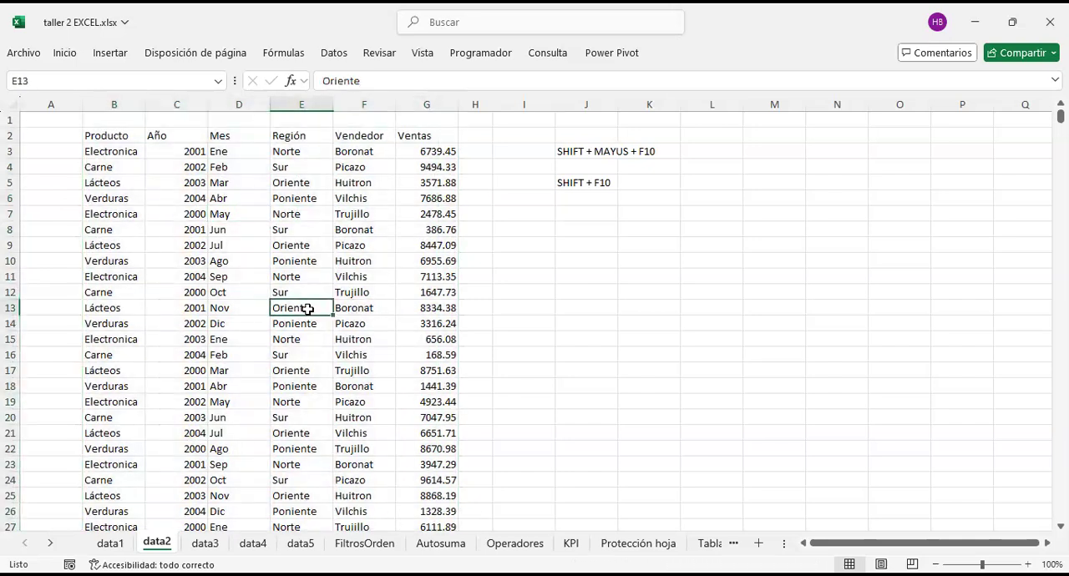
key(ctrl+a)
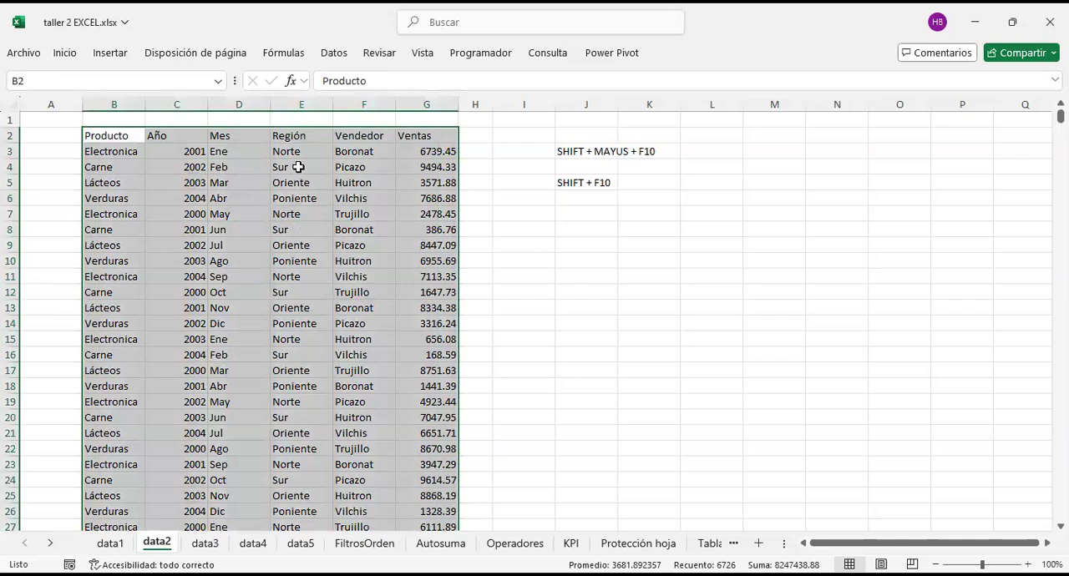
Step: Show the Create Table dialog for the selected range twice and the Table command's shortcut tip, cancelling the dialog each time
key(ctrl+t)
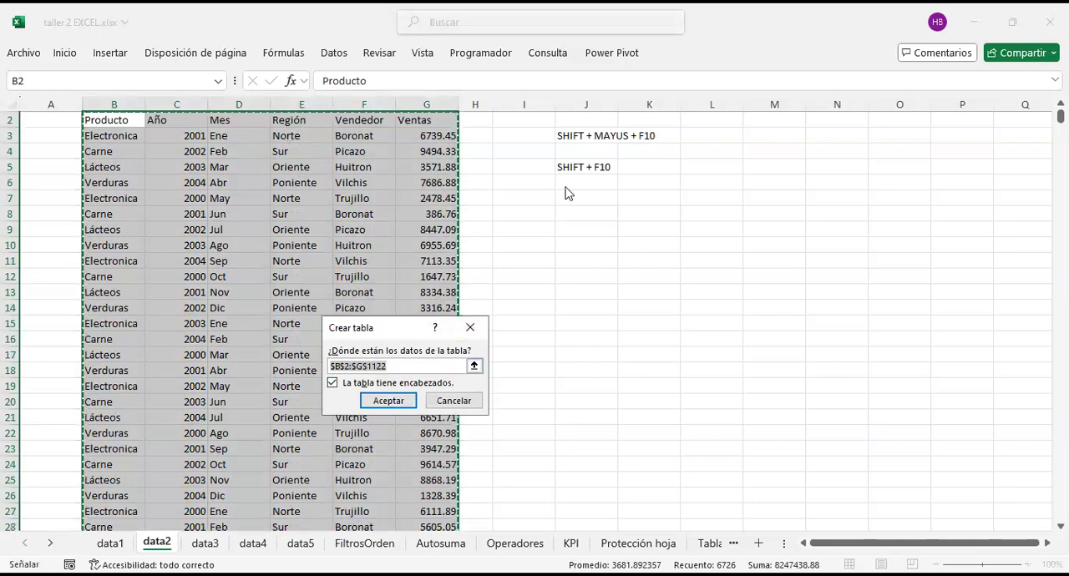
drag(568, 193, 520, 240)
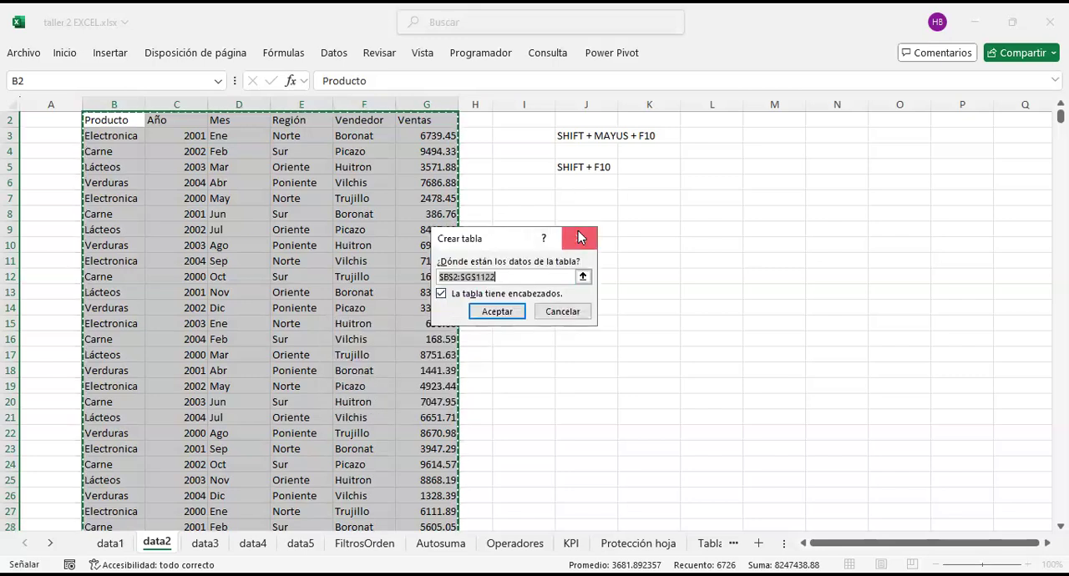
click(581, 237)
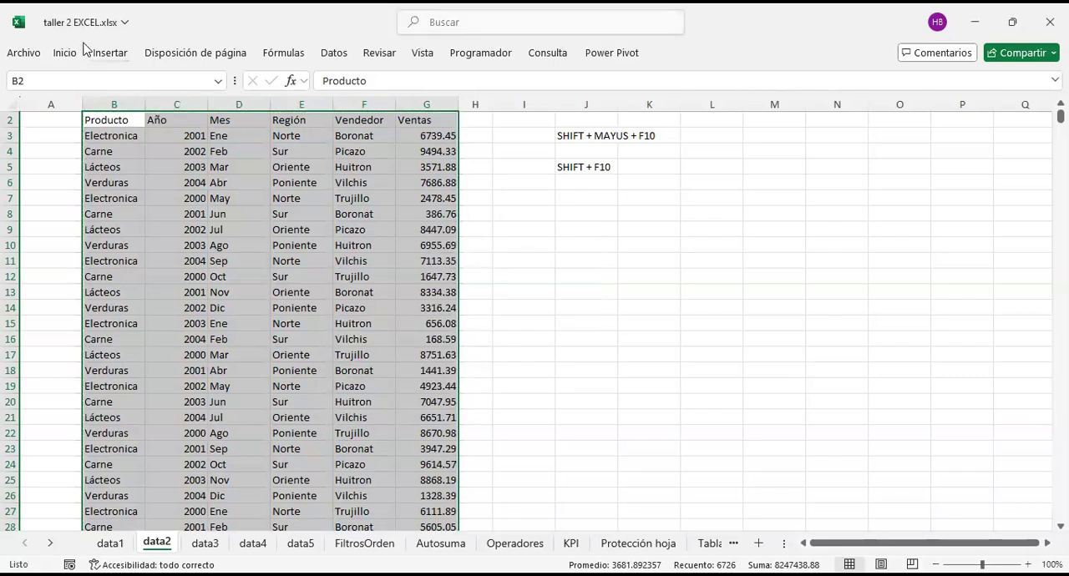
click(111, 53)
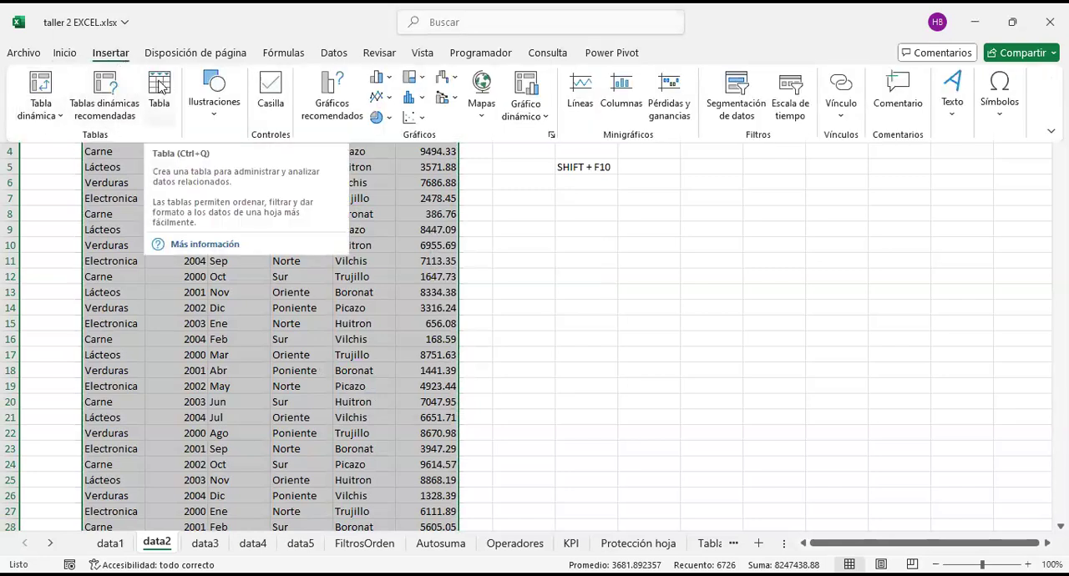
key(ctrl+q)
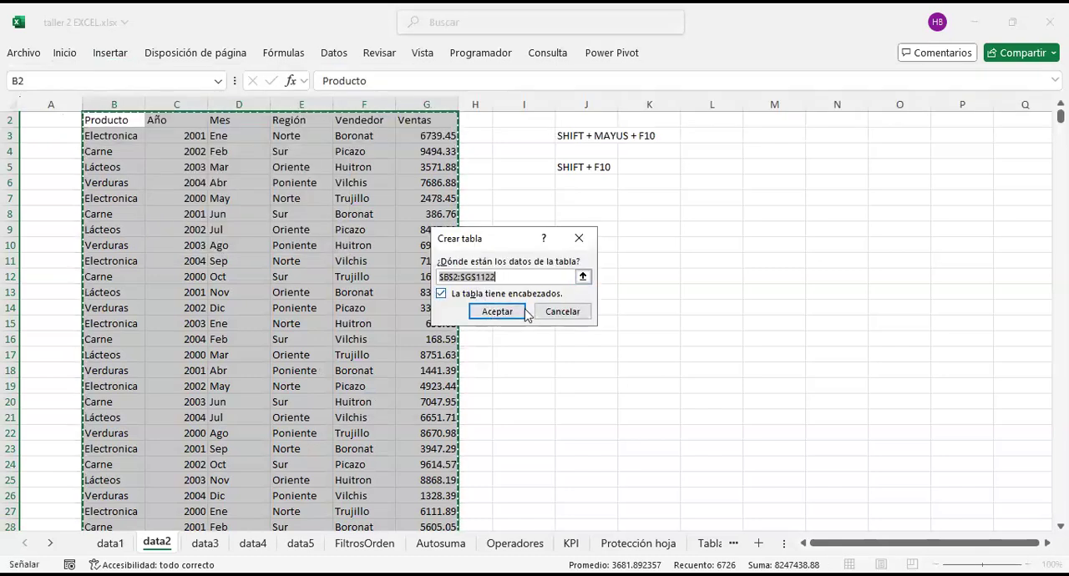
click(560, 315)
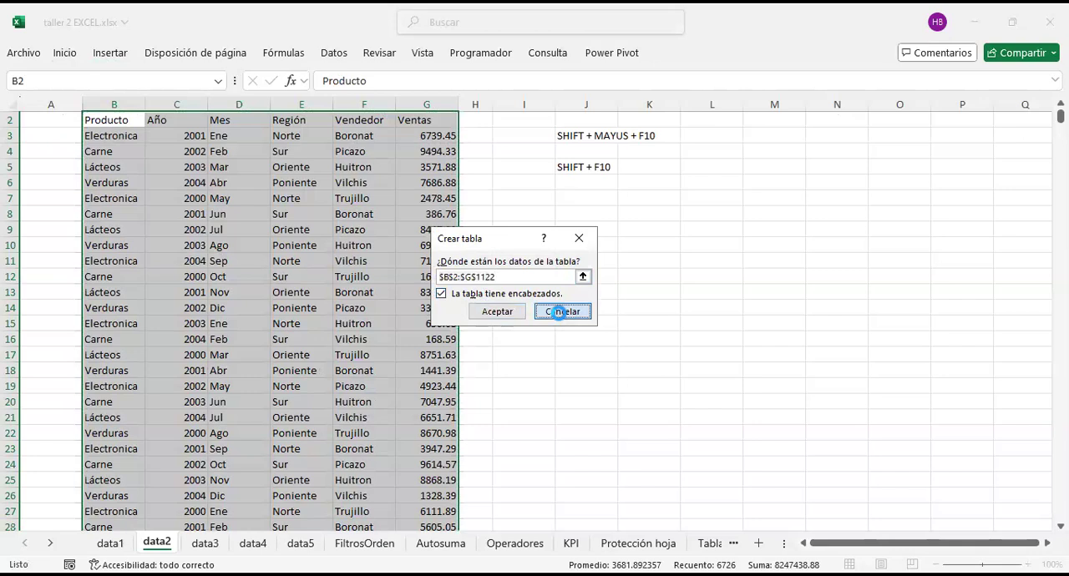
Step: Show the Format as Table route by choosing a table style for the selected range, and cancel the Create Table dialog
click(64, 52)
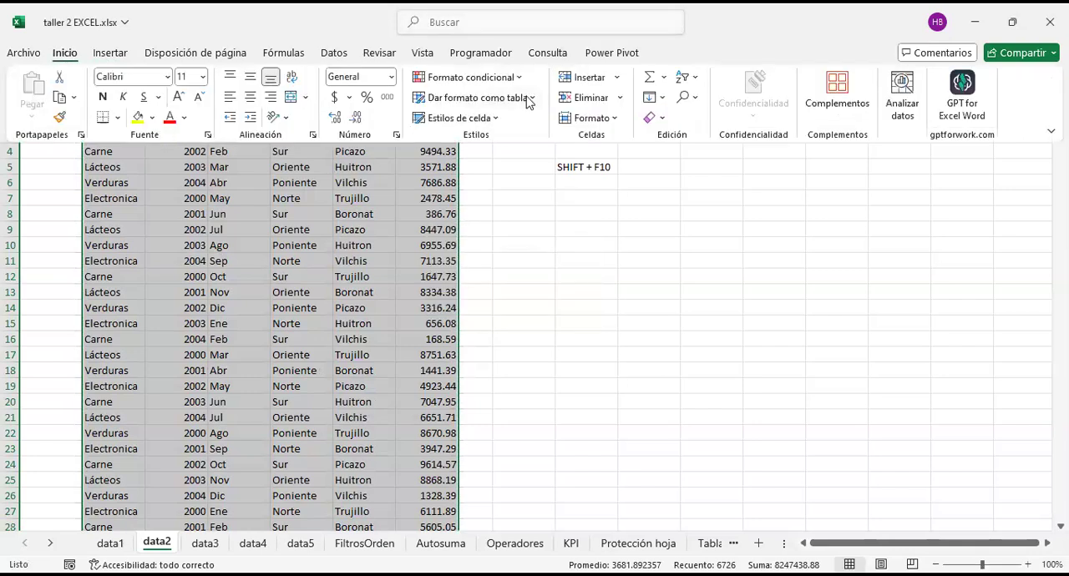
click(529, 102)
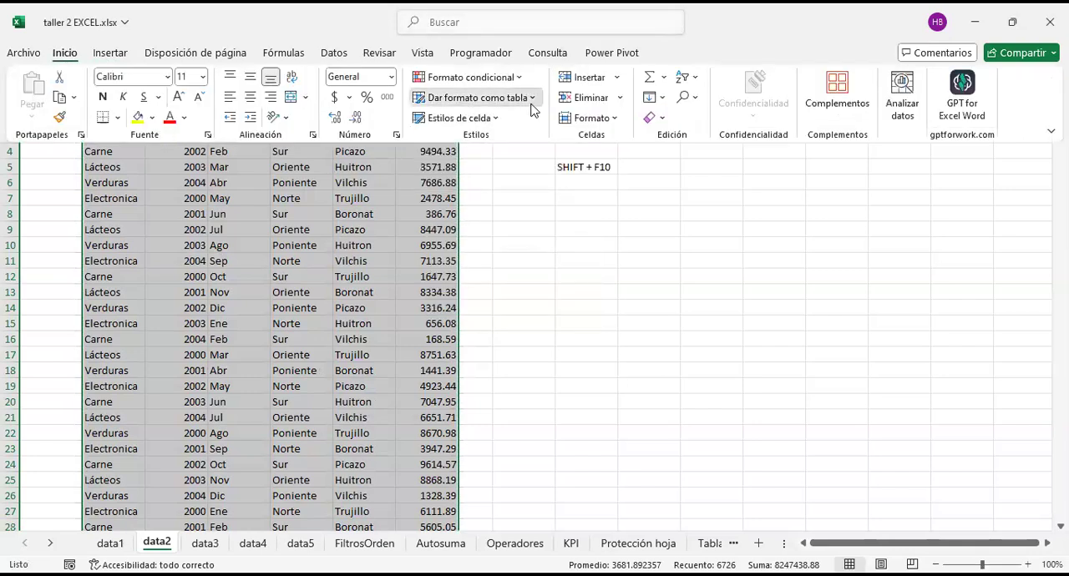
click(543, 198)
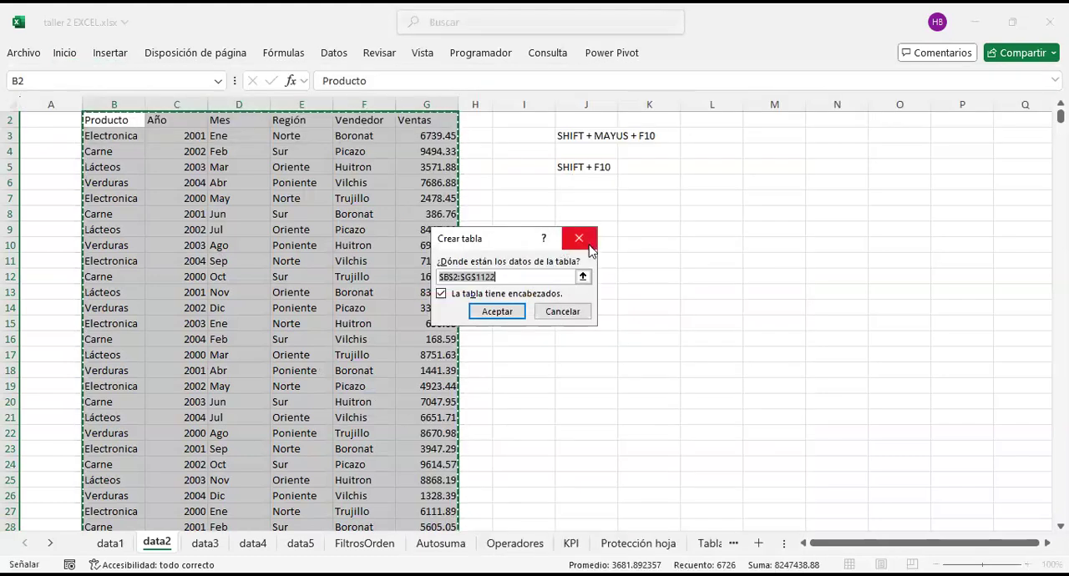
click(579, 239)
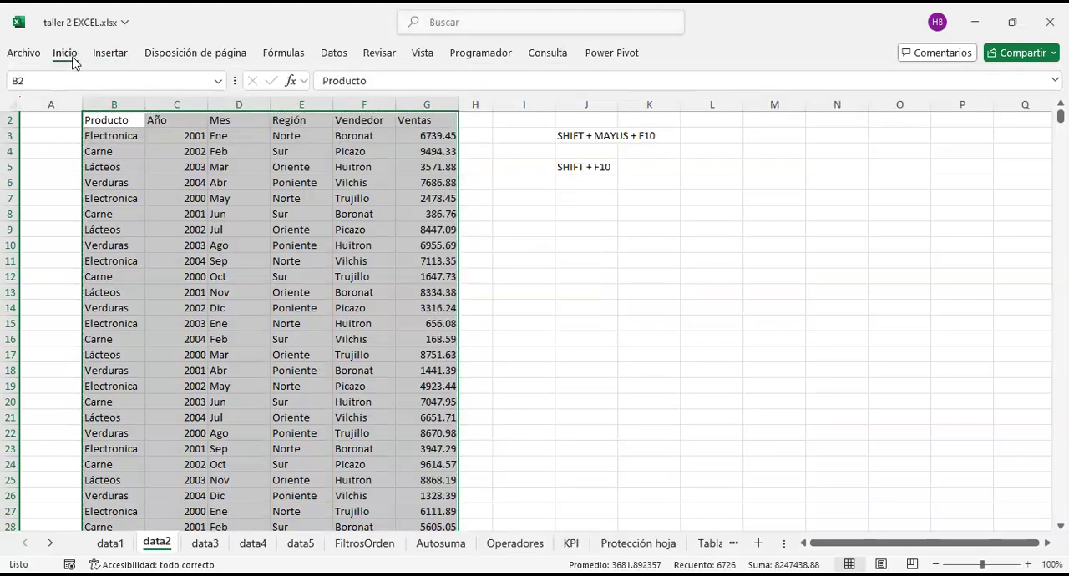
Step: Convert the range B2:G1122 into a table with headers
click(70, 59)
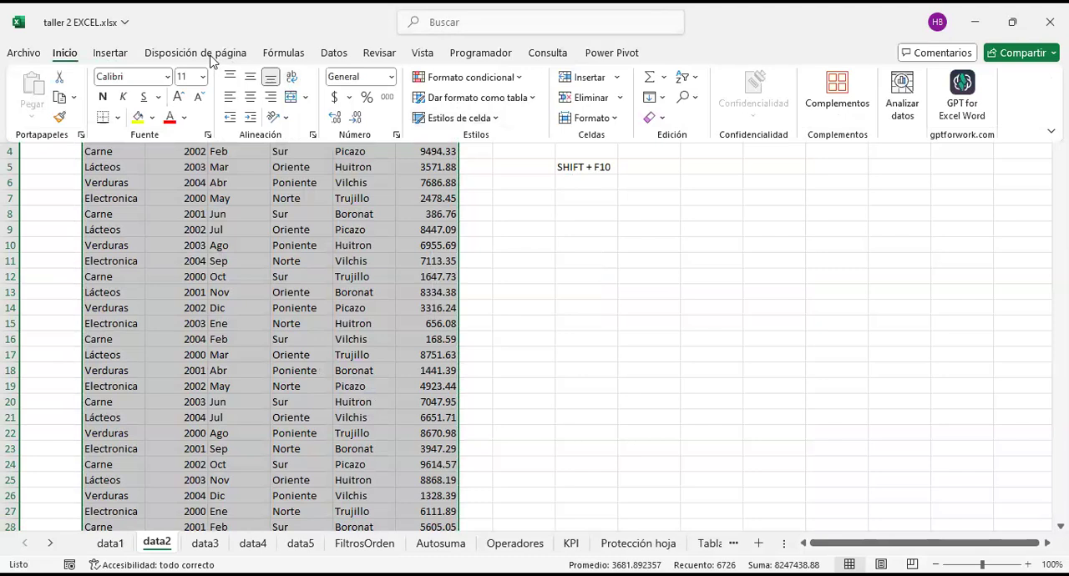
click(108, 53)
click(158, 92)
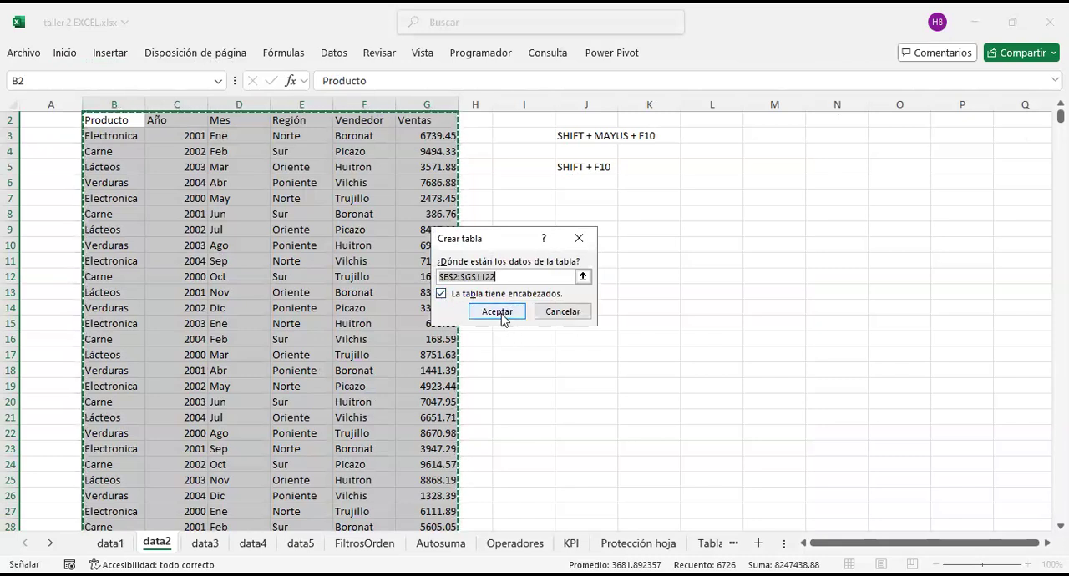
click(502, 314)
click(573, 231)
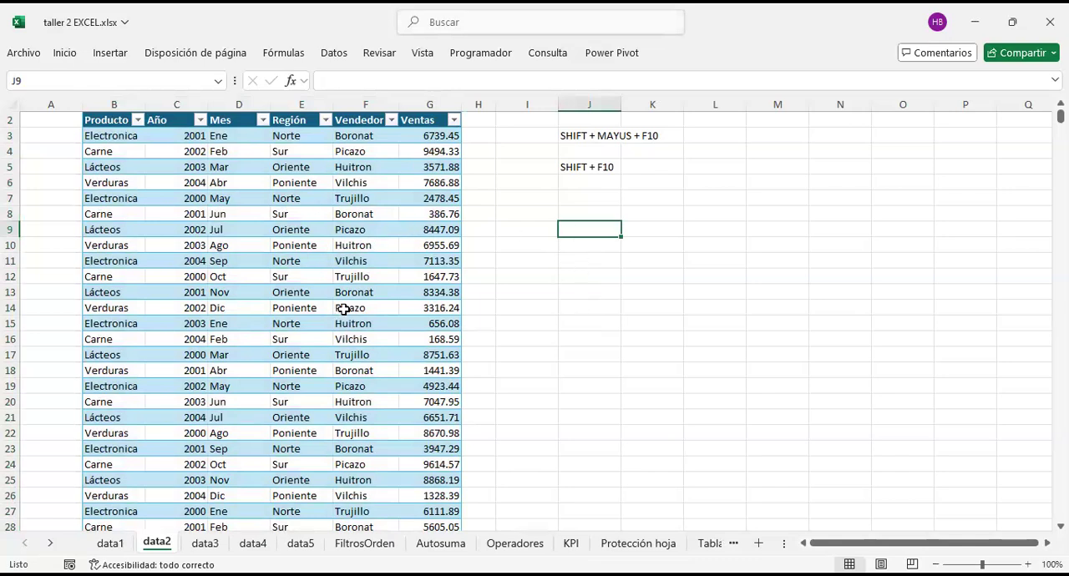
Step: Compare the available ribbon options with the shortcut notes in J2:J7, table cell F8 and blank cell I6 selected
scroll(425, 240, up, 1)
click(588, 135)
drag(588, 134, 589, 213)
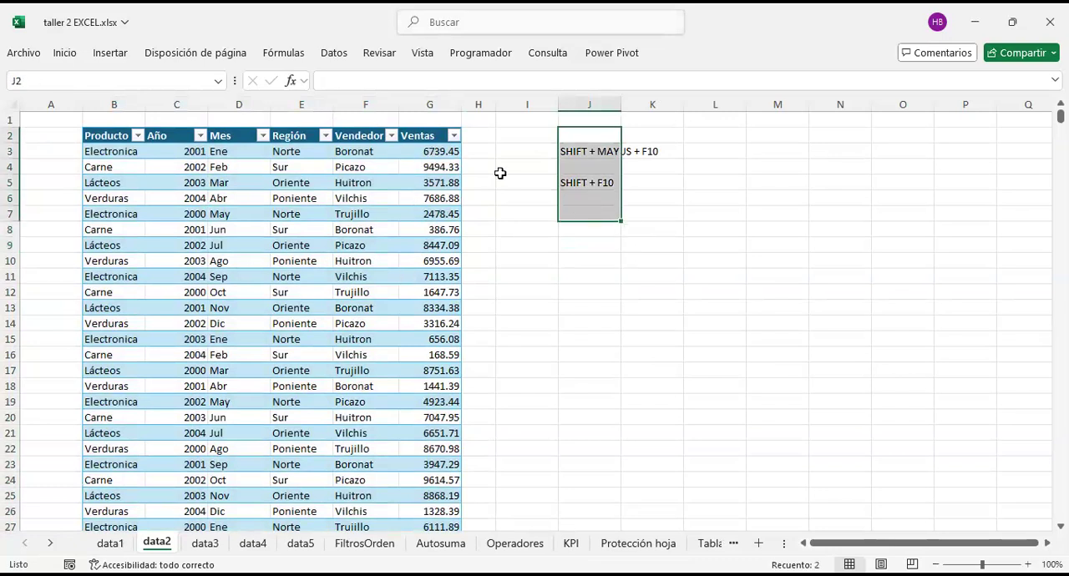
click(384, 231)
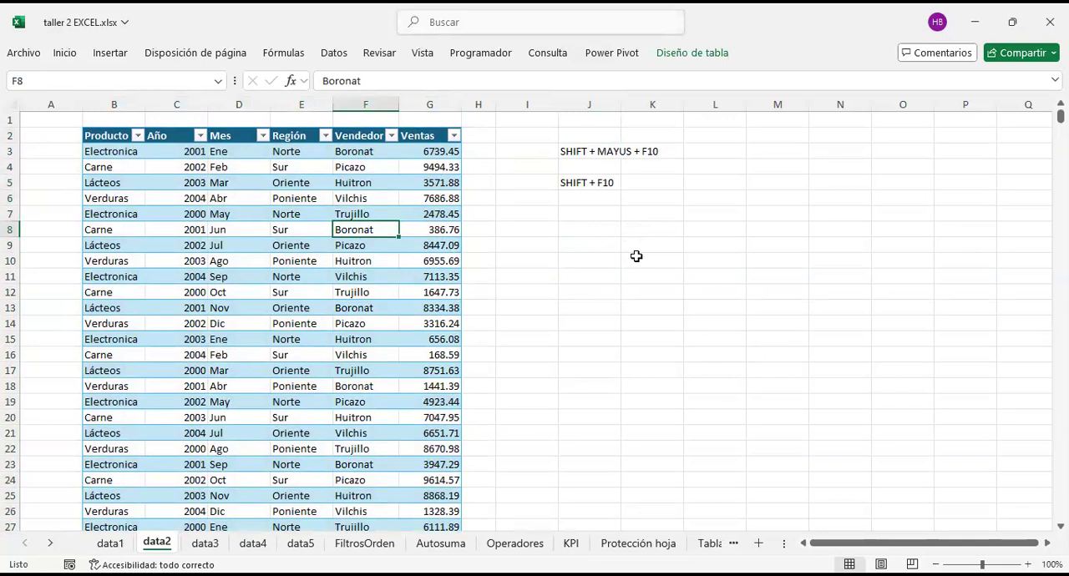
click(636, 259)
click(549, 199)
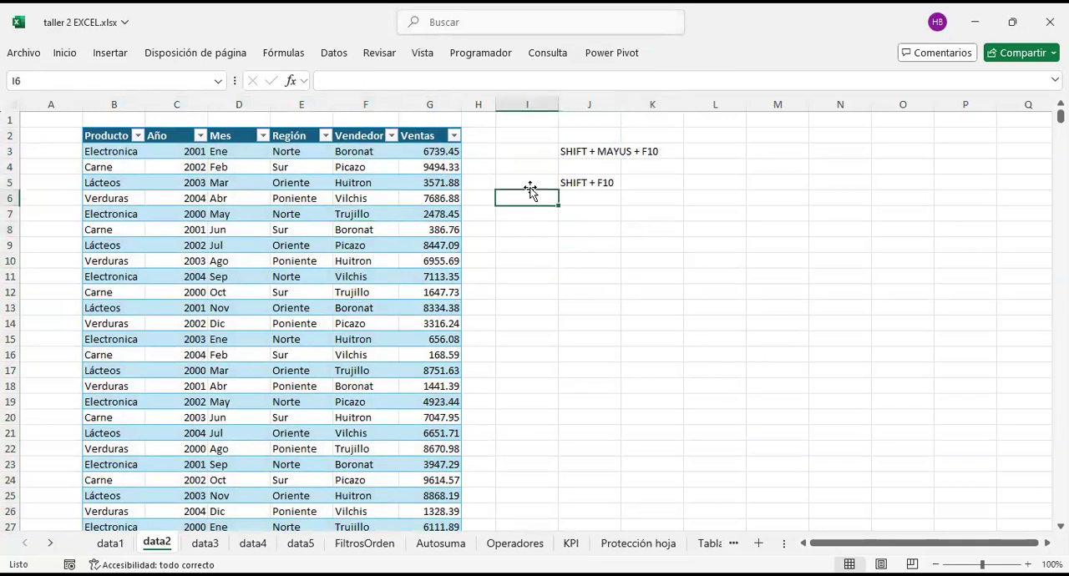
Step: Select various cells inside the table to show that its table design options are available
click(279, 219)
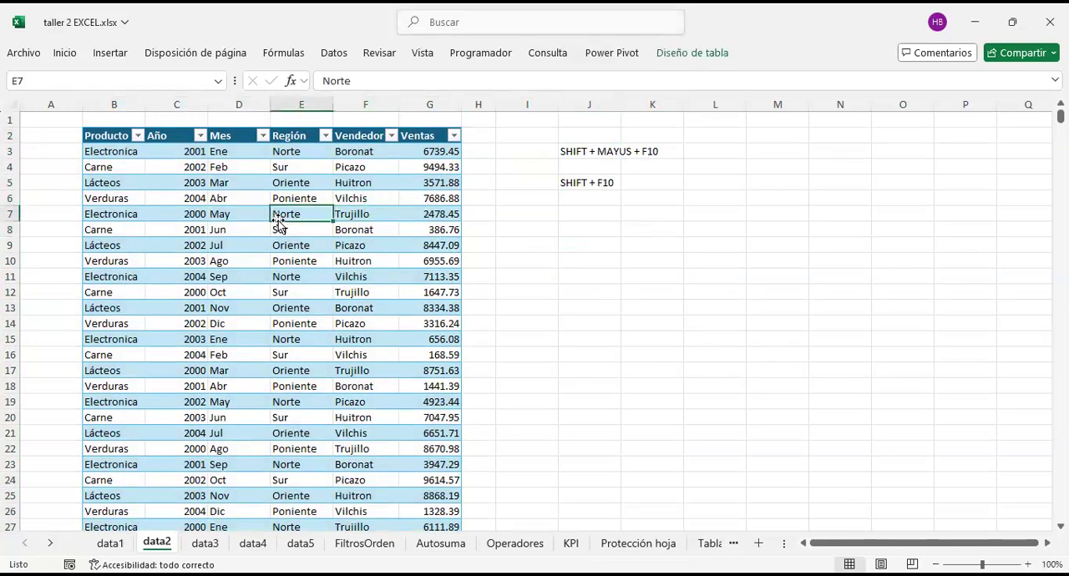
click(147, 216)
click(191, 339)
click(328, 306)
click(324, 228)
click(243, 203)
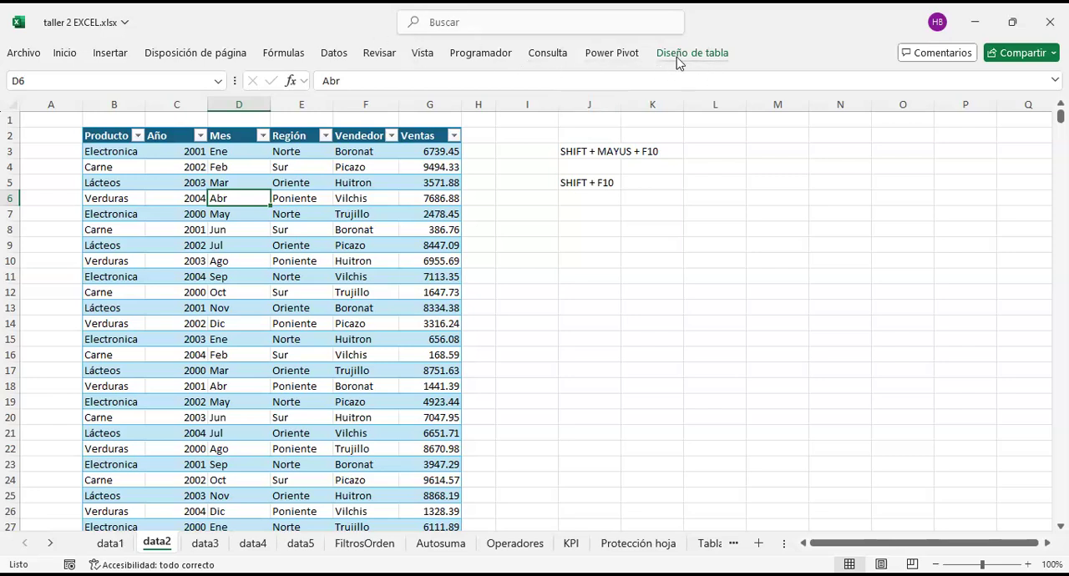
click(359, 232)
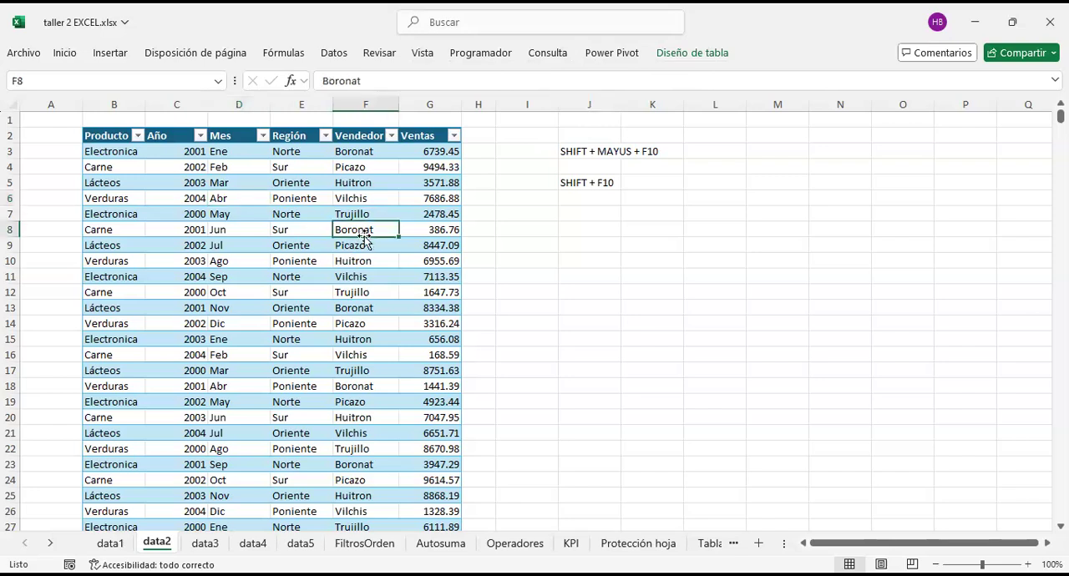
Step: Highlight B2:G24 and a block of rows further down to examine the table's extent and its column headers
drag(107, 136, 443, 474)
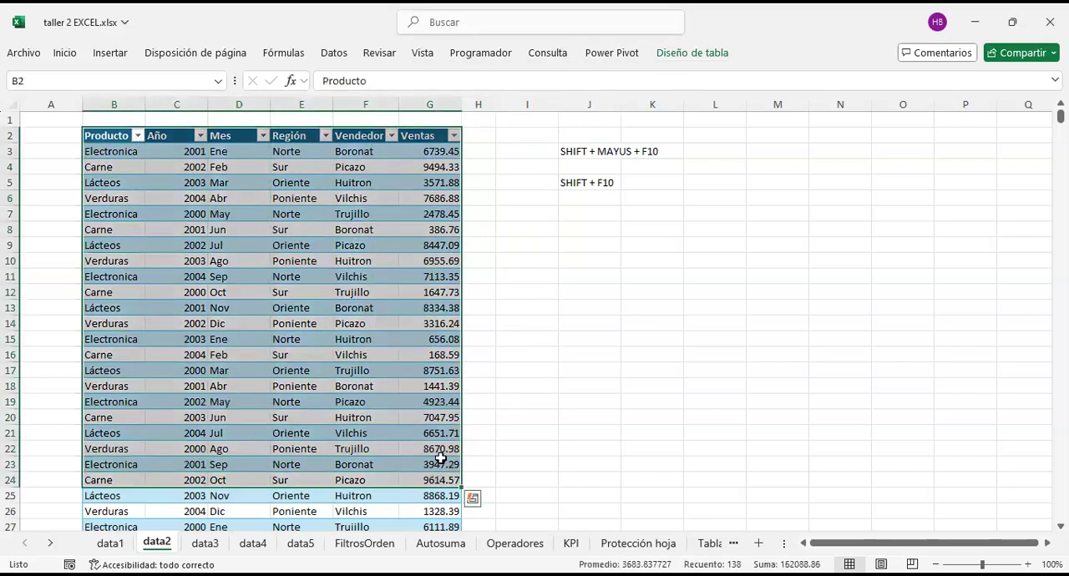
scroll(451, 245, down, 4)
click(364, 350)
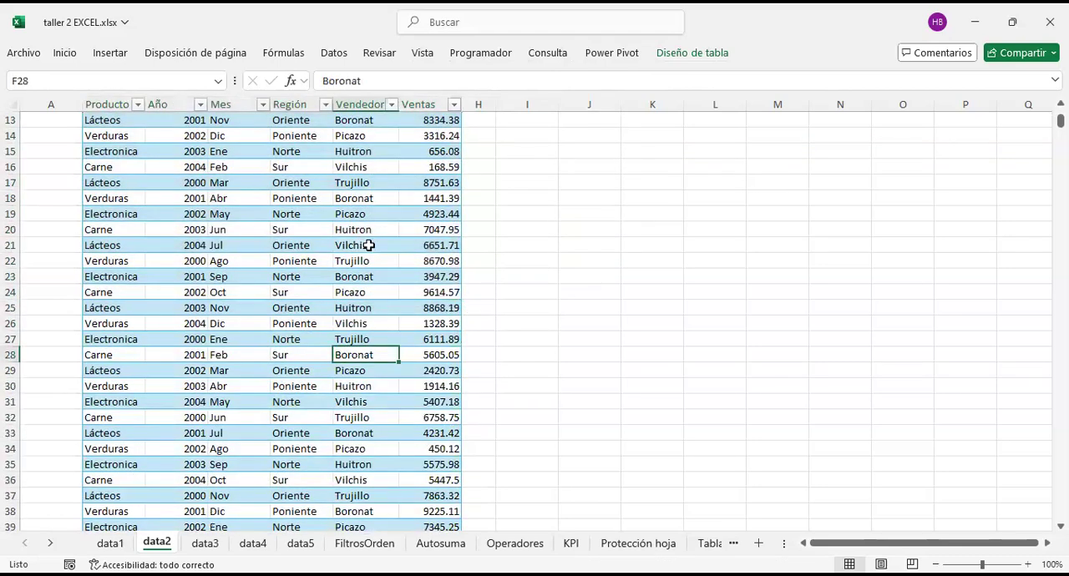
scroll(370, 242, down, 4)
drag(414, 400, 203, 256)
scroll(344, 275, up, 8)
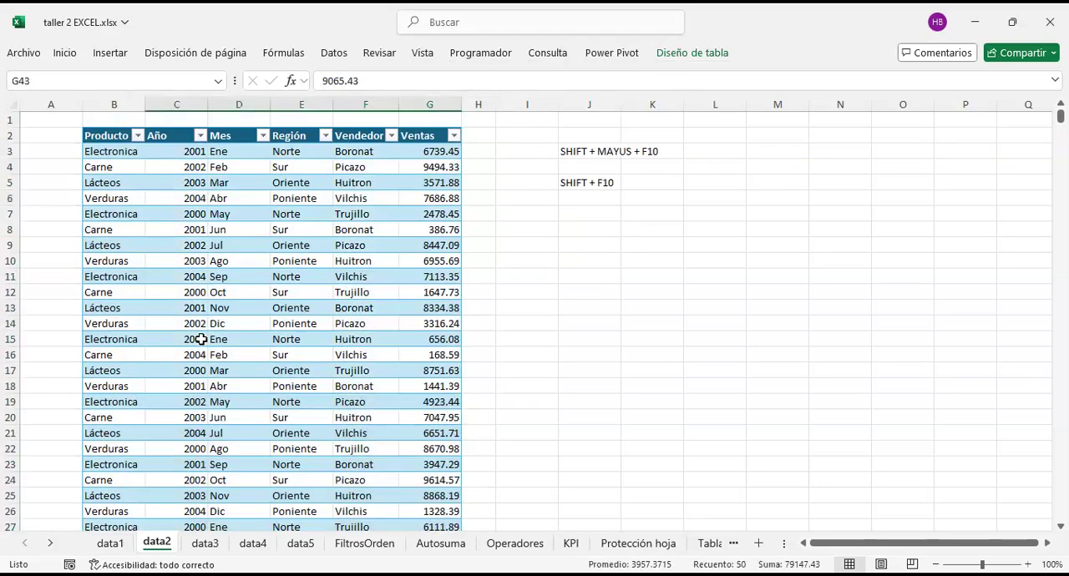
click(368, 226)
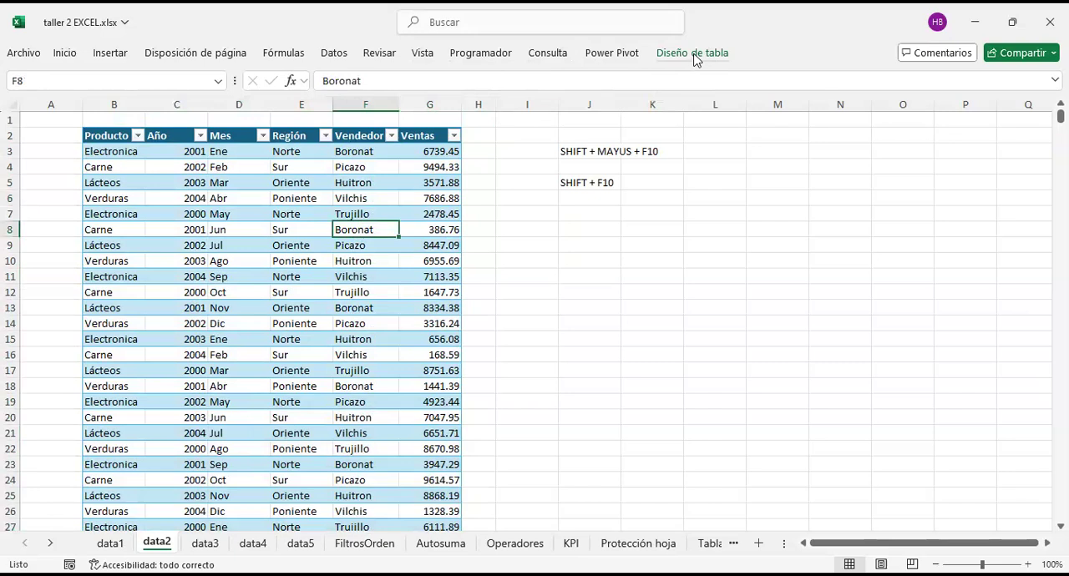
Step: Highlight individual table rows, including B11:G11, to examine the alternating row formatting
drag(95, 151, 377, 192)
click(444, 270)
drag(112, 248, 414, 243)
click(107, 277)
drag(109, 276, 441, 280)
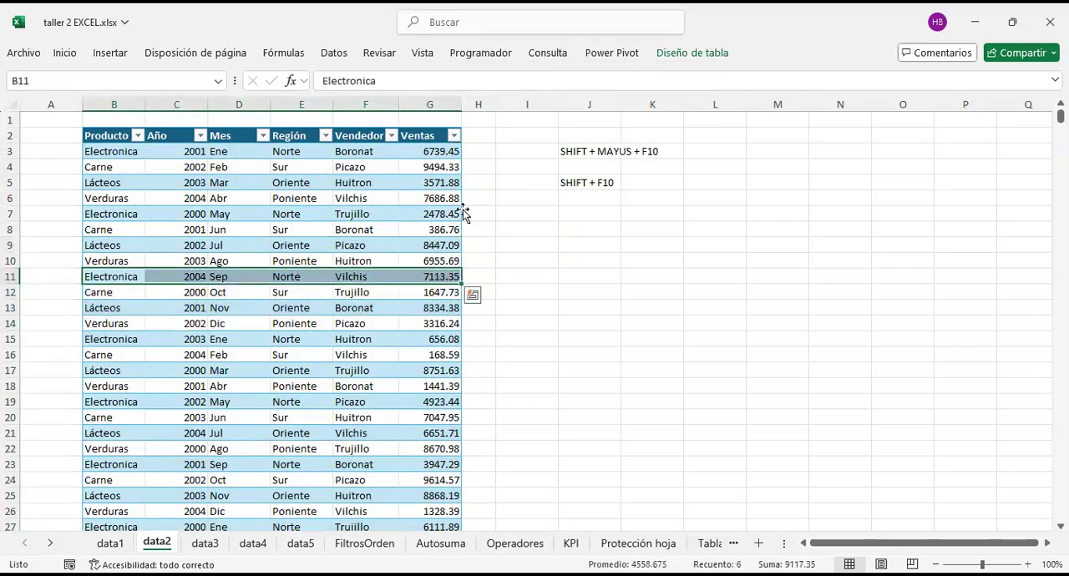
click(393, 167)
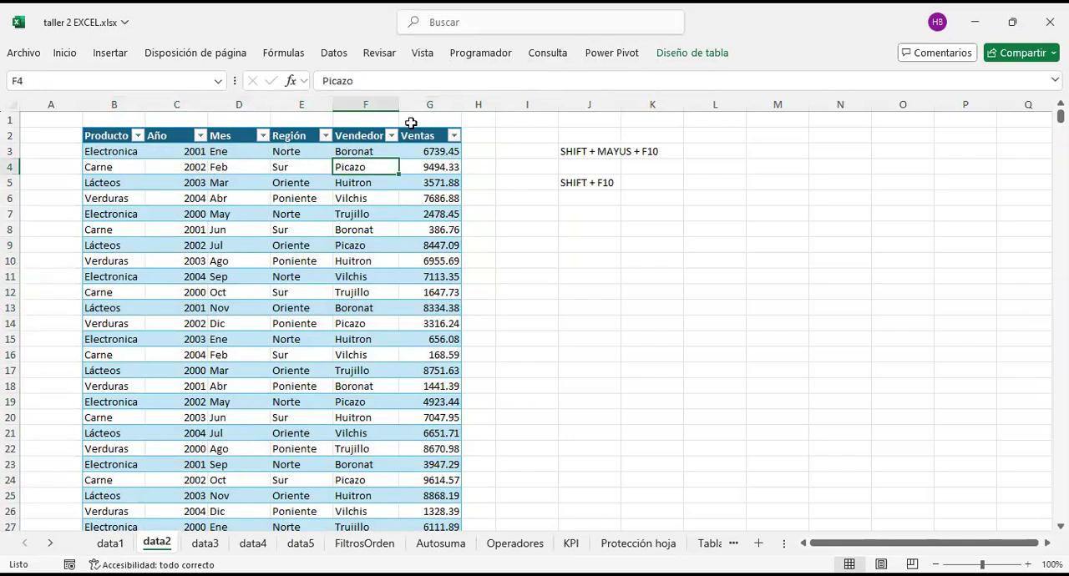
Step: Review the sort and filter options of the Mes and Año columns, and highlight the years in C3:C16
click(262, 137)
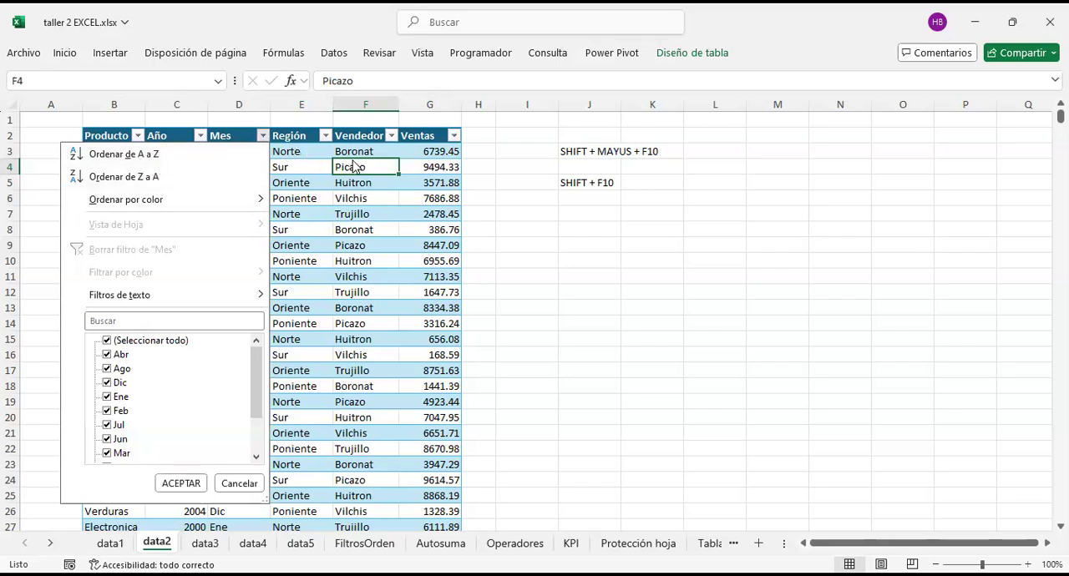
click(181, 483)
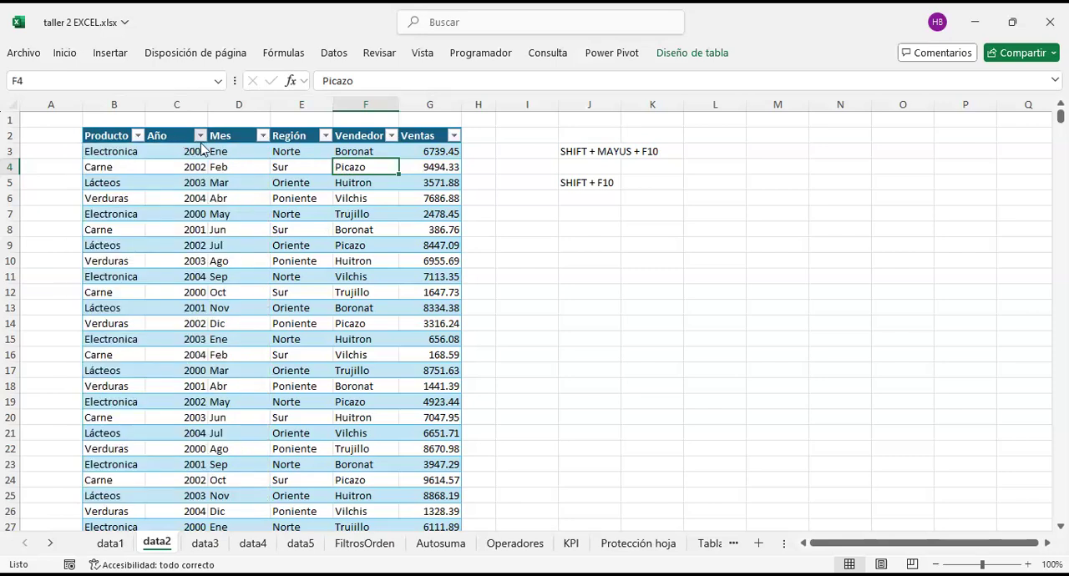
click(200, 136)
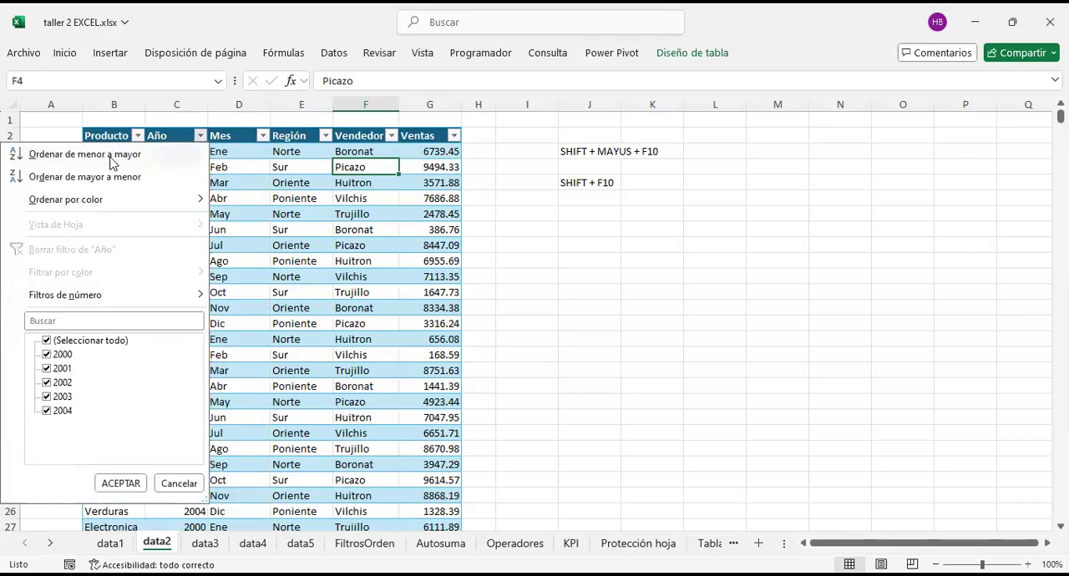
click(246, 218)
drag(194, 153, 199, 354)
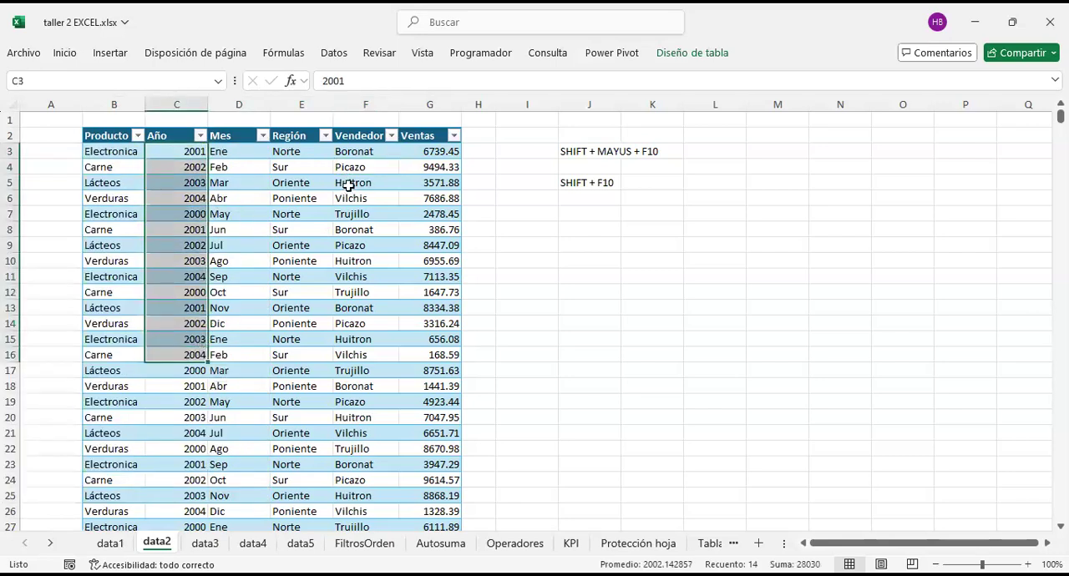
click(441, 182)
click(262, 135)
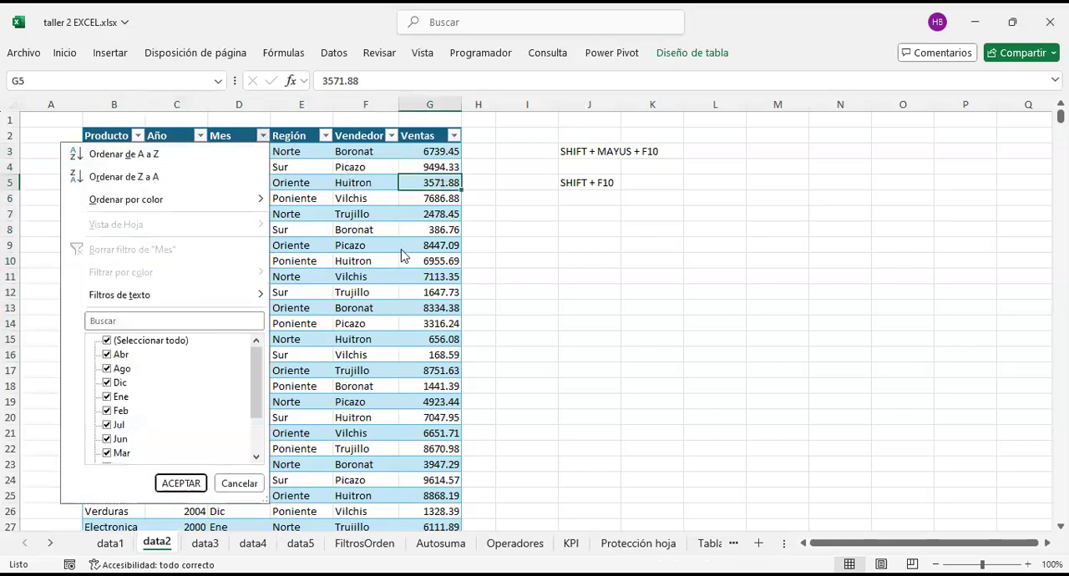
key(Escape)
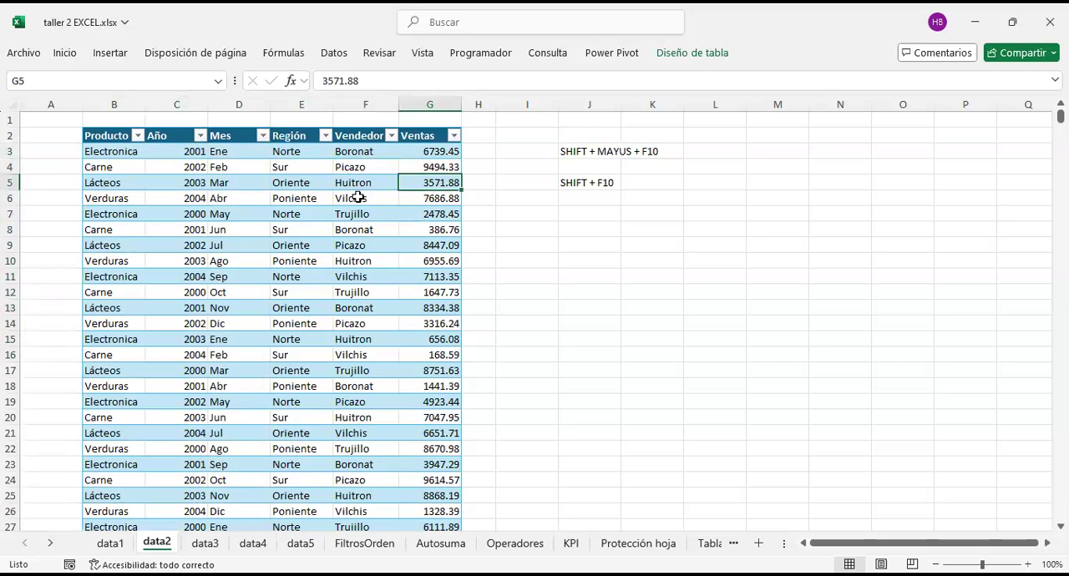
Step: Sort the sales table by Año from smallest to largest and highlight C3:C26 to check the years
click(201, 137)
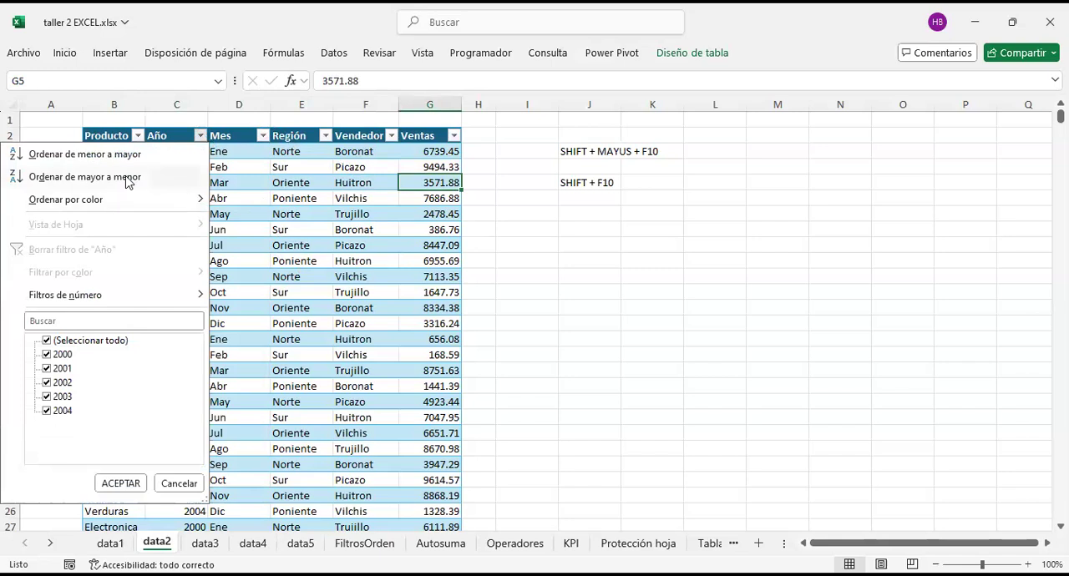
click(129, 155)
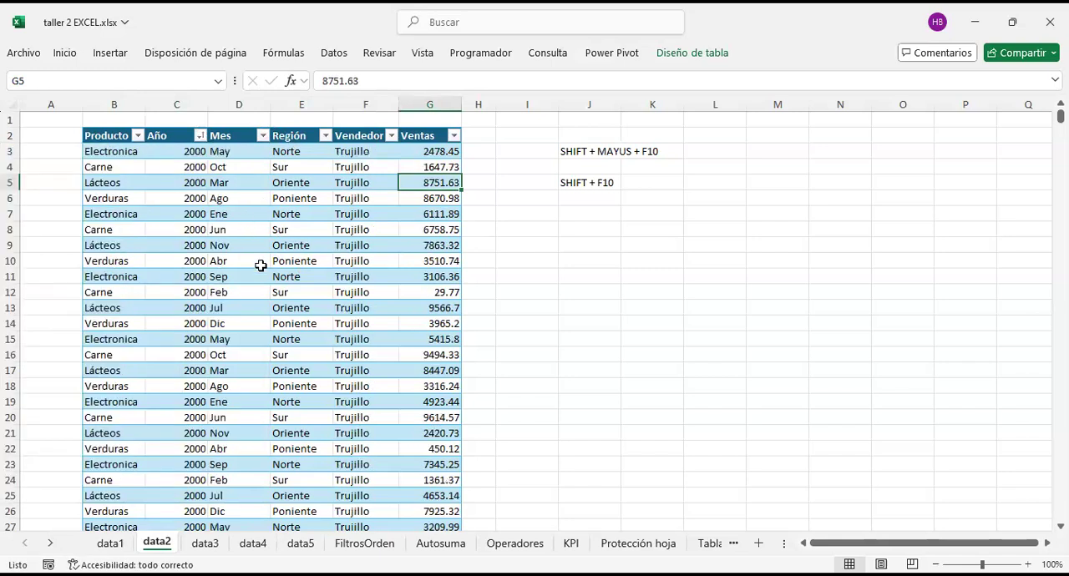
click(265, 292)
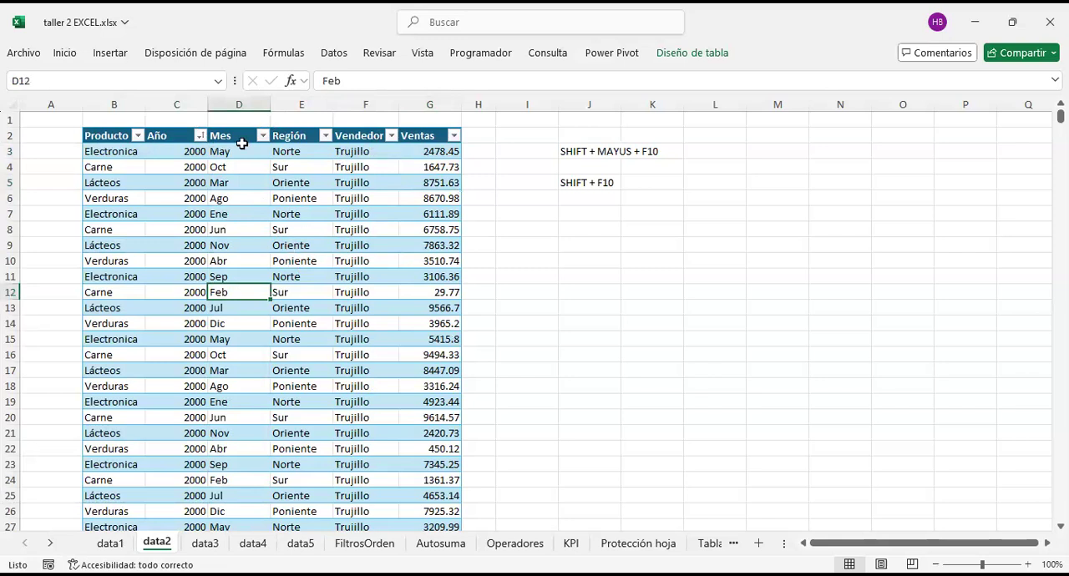
drag(186, 151, 164, 508)
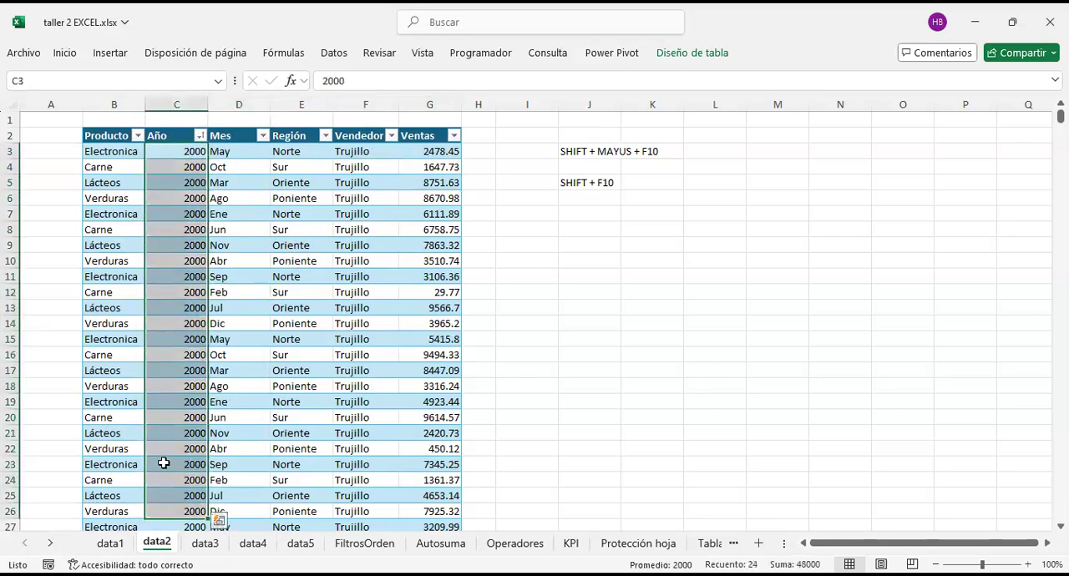
click(264, 356)
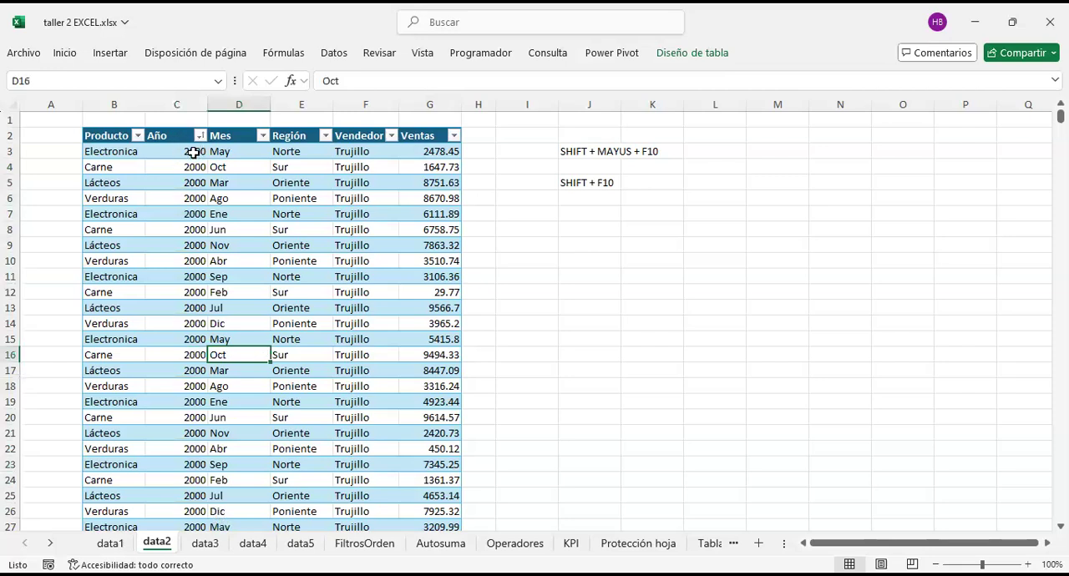
click(348, 197)
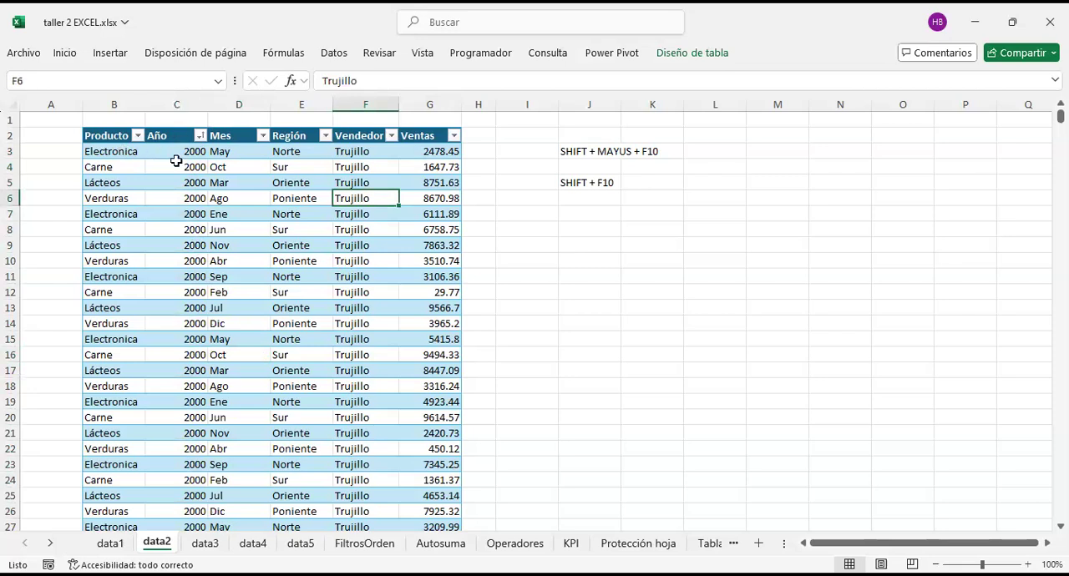
click(395, 361)
click(241, 184)
click(338, 182)
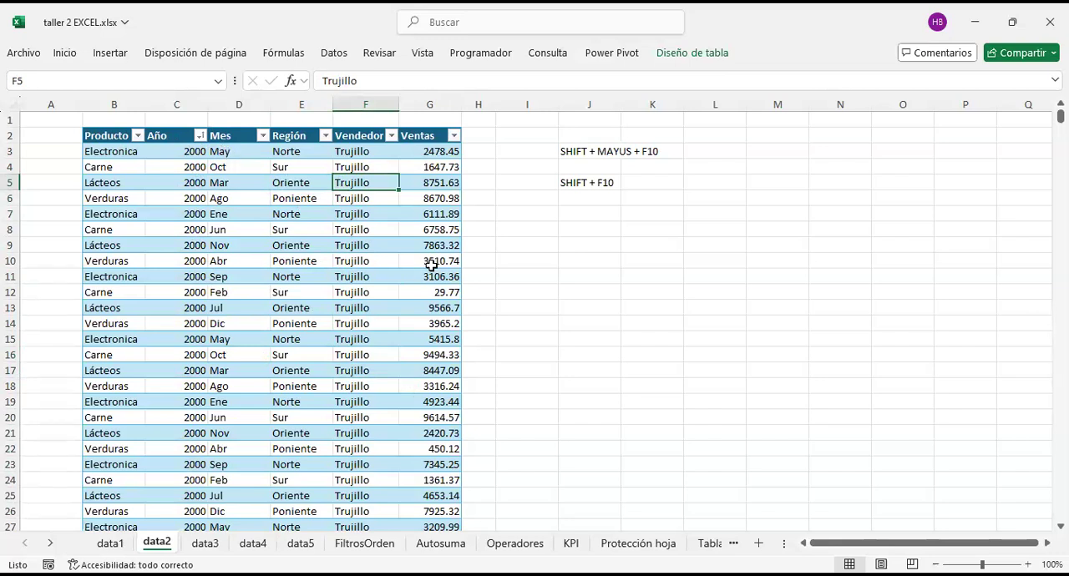
Step: Delete the shortcut notes in J3:J7 and select a cell inside the table again
drag(581, 151, 600, 208)
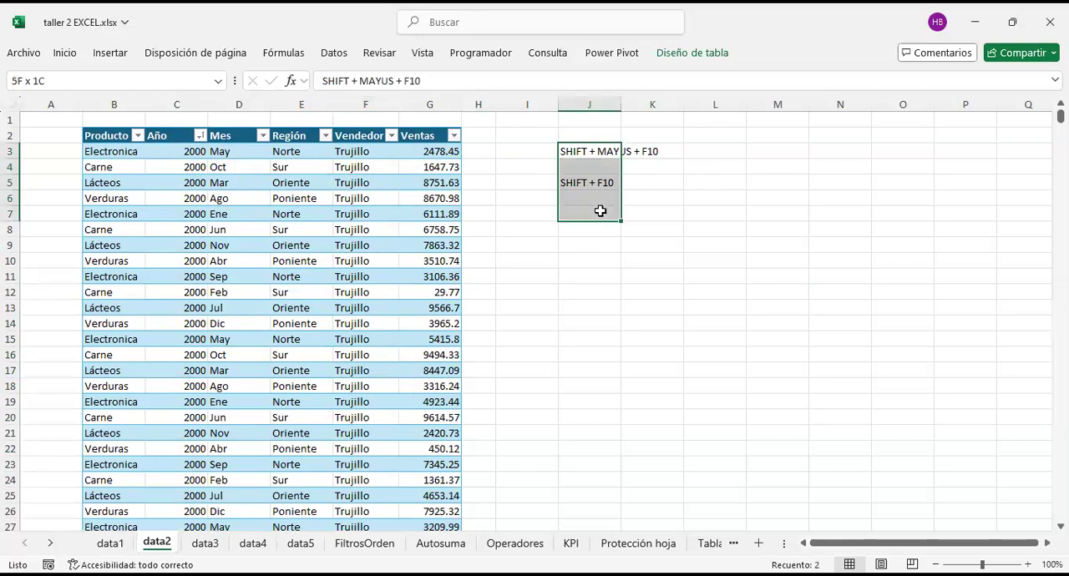
key(Delete)
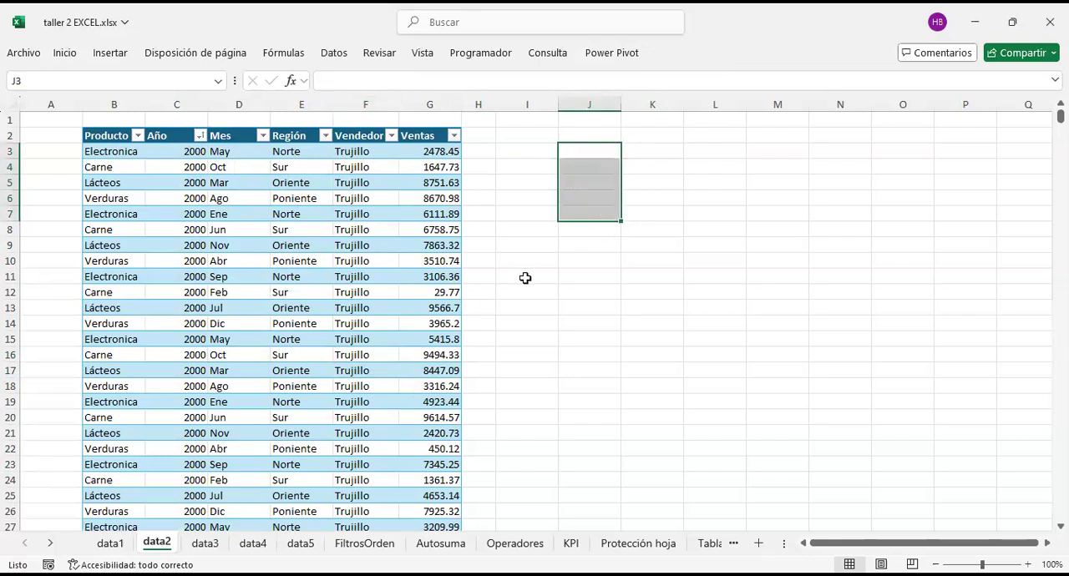
click(372, 213)
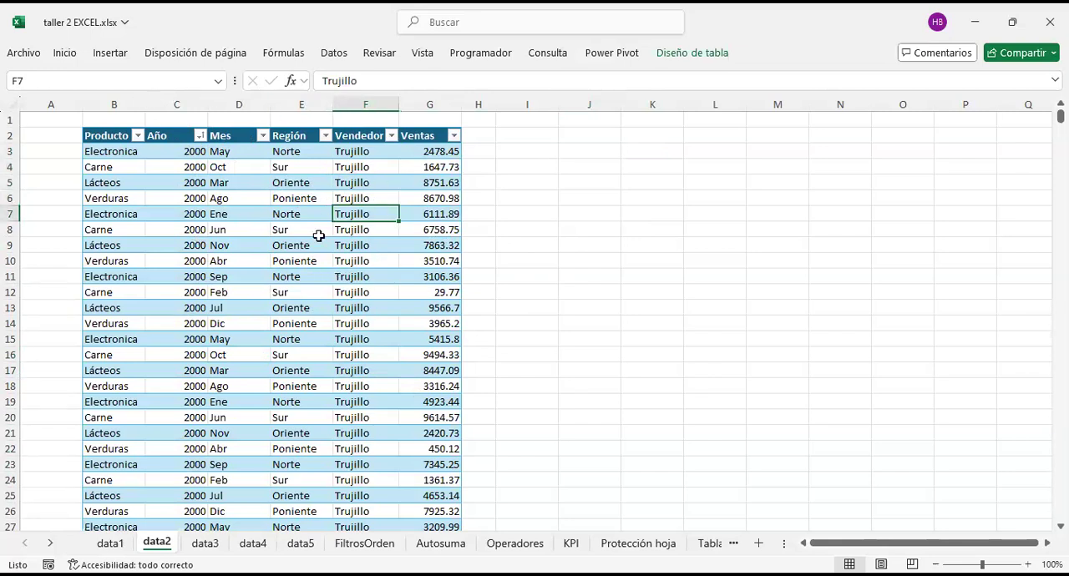
Step: Select cells inside the table, including C7:G16, and display the table design options
click(224, 204)
drag(425, 220, 199, 359)
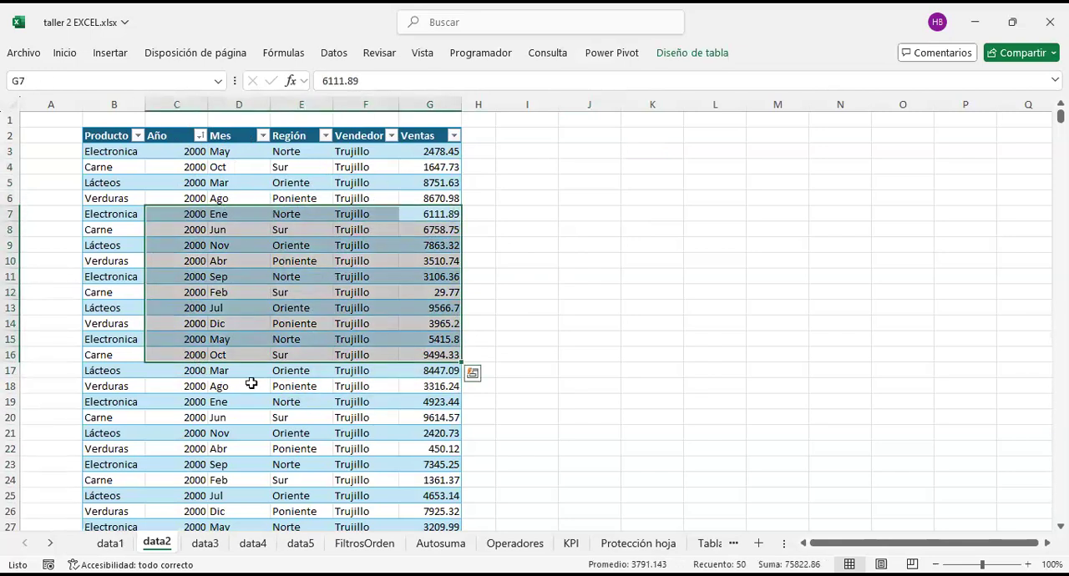
click(269, 181)
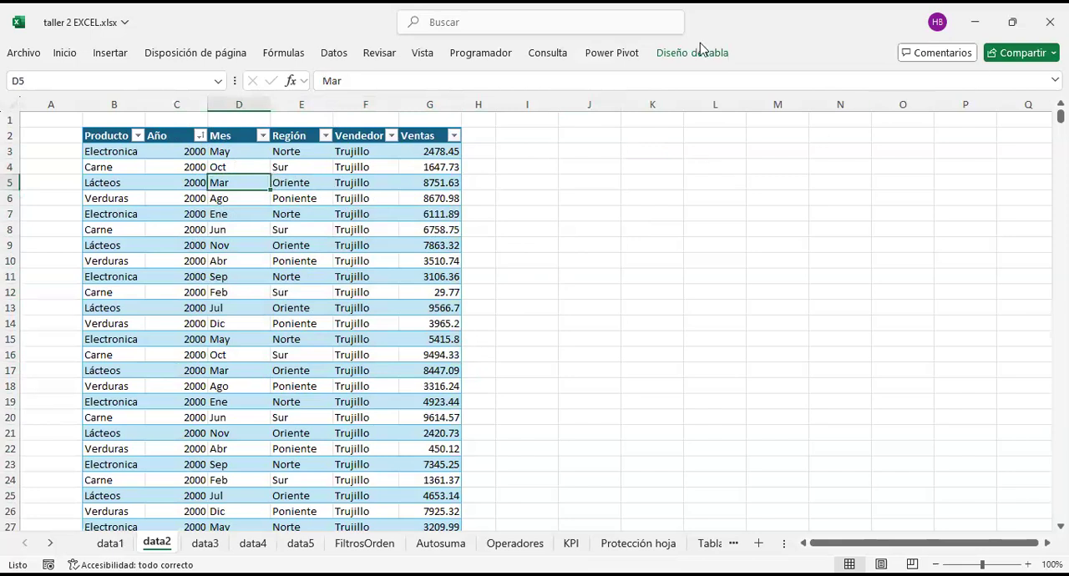
click(675, 62)
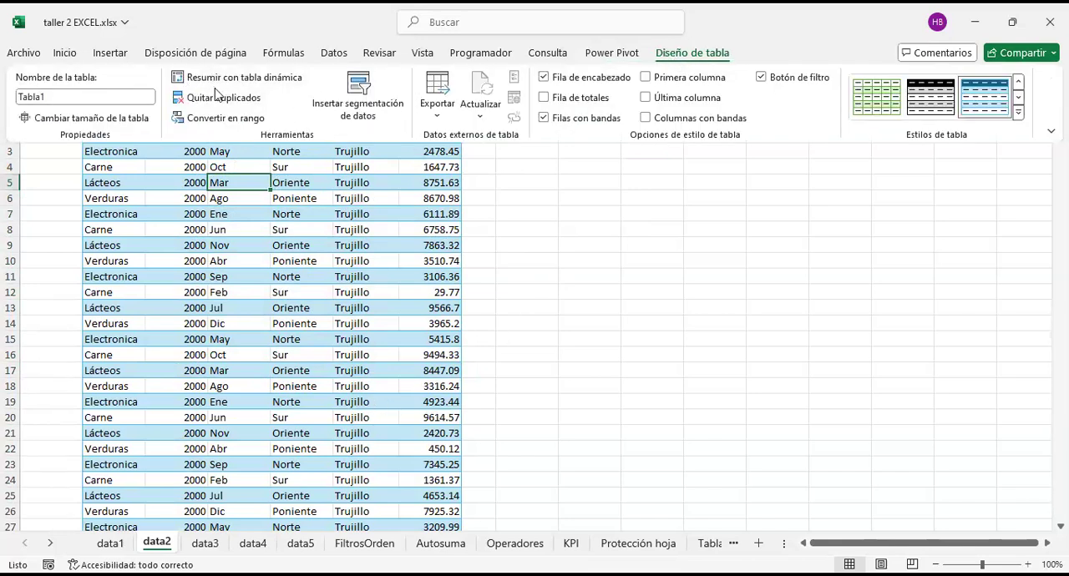
Step: Select empty cells outside the table and several cells inside it to examine when the table design options are available
click(616, 317)
click(535, 205)
click(281, 232)
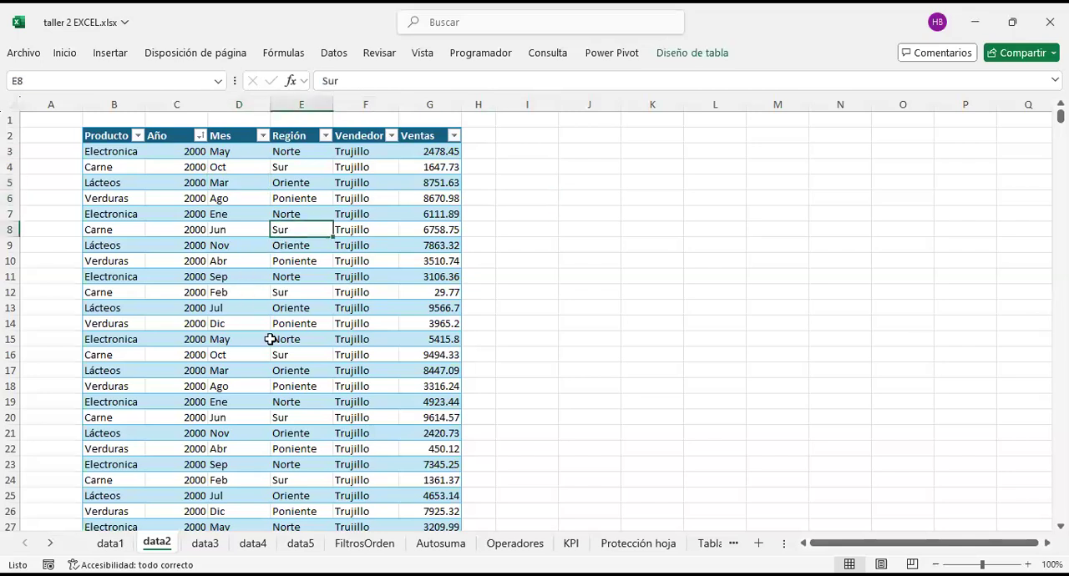
click(206, 324)
click(389, 354)
click(370, 227)
click(182, 276)
click(179, 339)
click(410, 212)
click(296, 182)
click(312, 321)
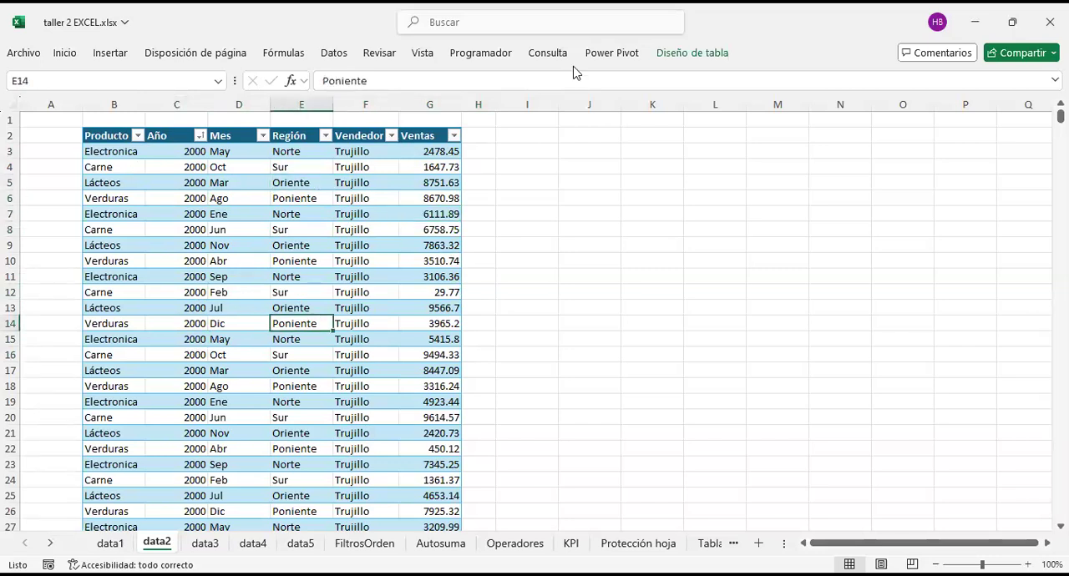
Step: Summarize Tabla1 with a PivotTable placed on the existing worksheet at data2!$I$3
click(687, 57)
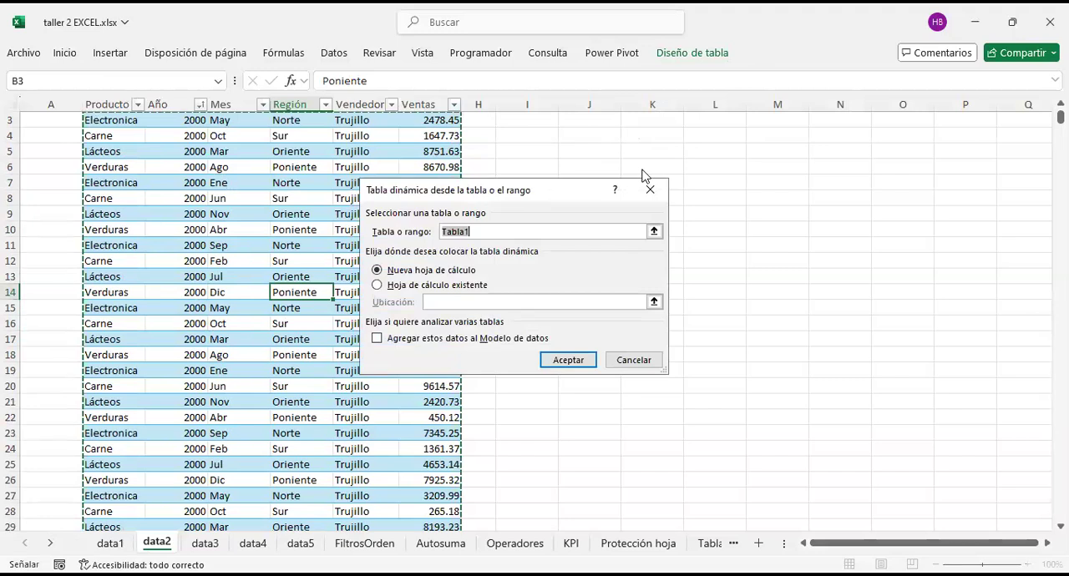
drag(501, 195, 536, 199)
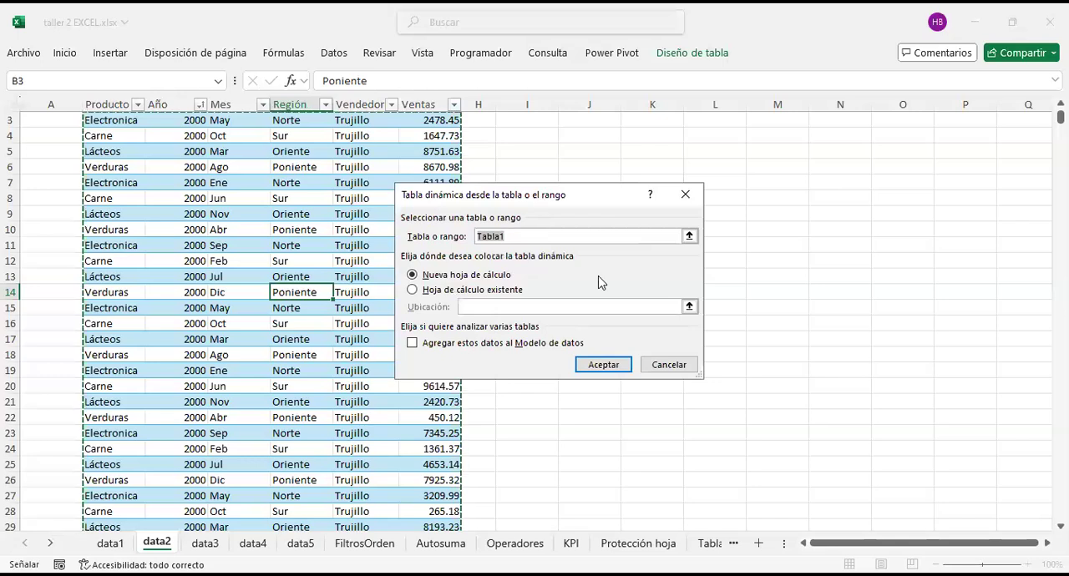
click(602, 245)
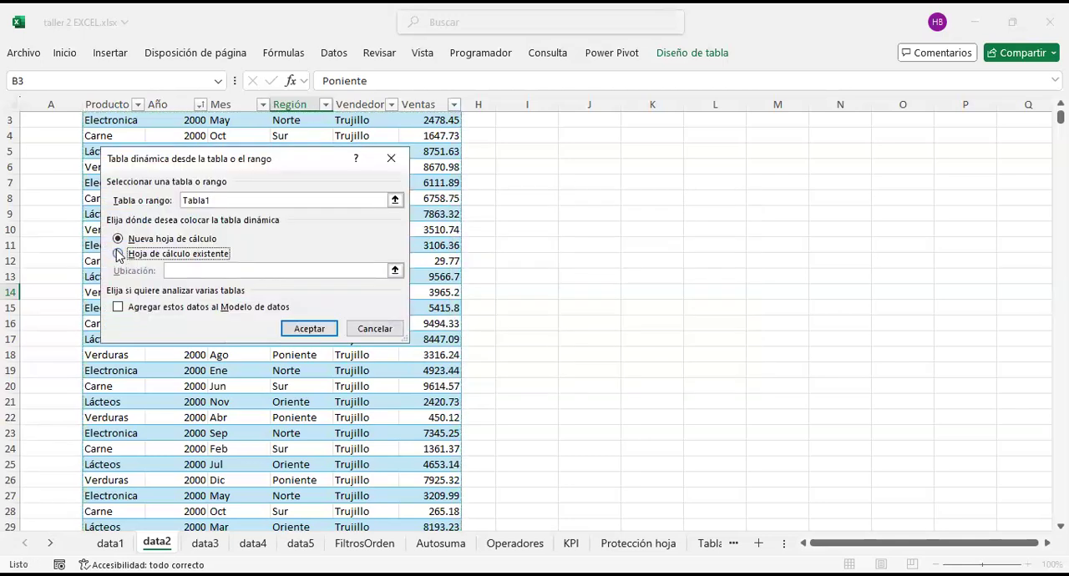
click(118, 255)
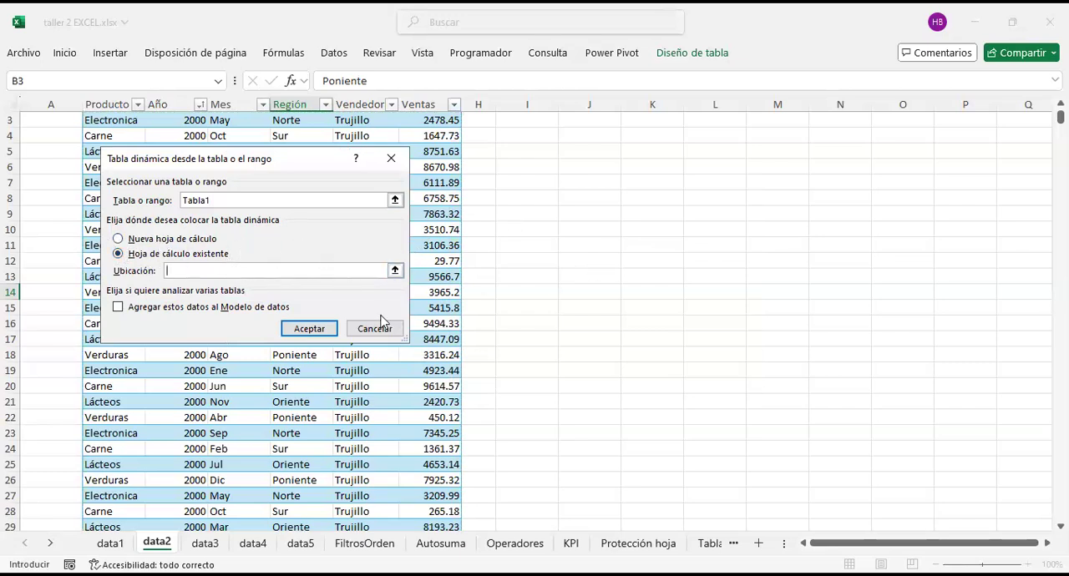
scroll(465, 357, up, 1)
click(525, 145)
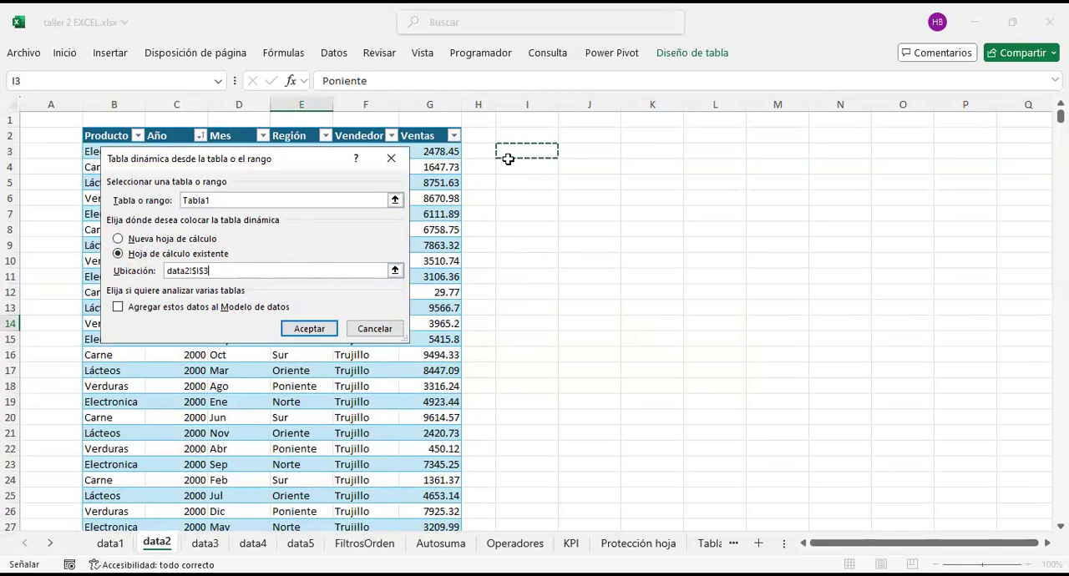
click(325, 330)
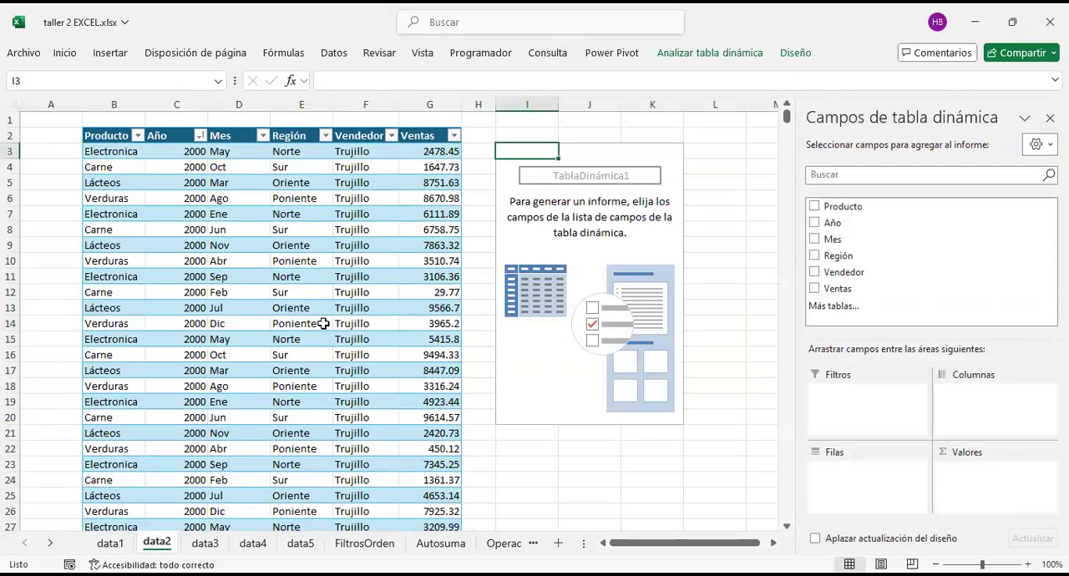
Step: Add the Producto field to the rows area of the new PivotTable
scroll(576, 187, right, 5)
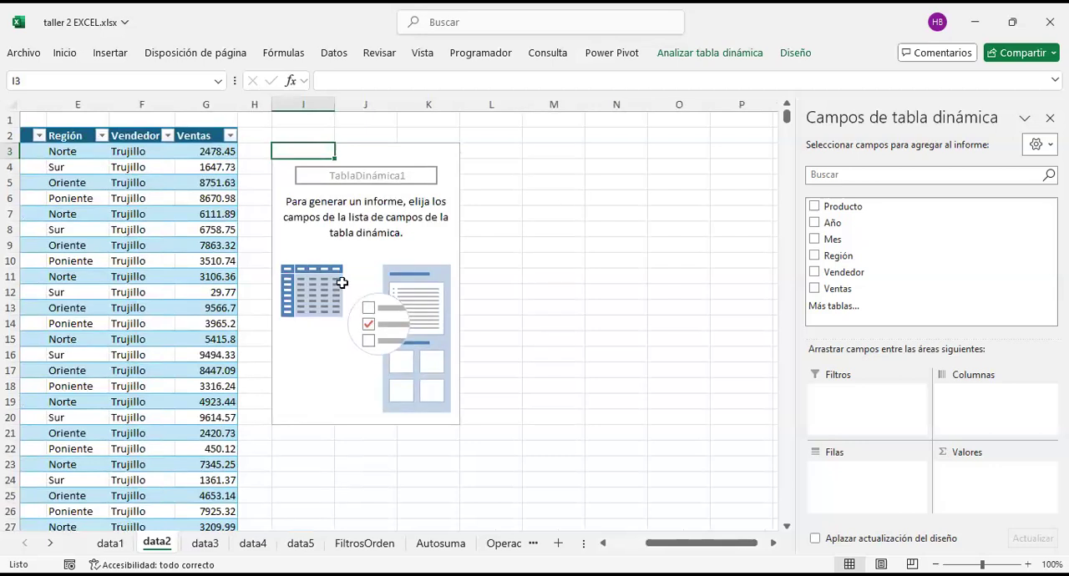
scroll(409, 271, left, 5)
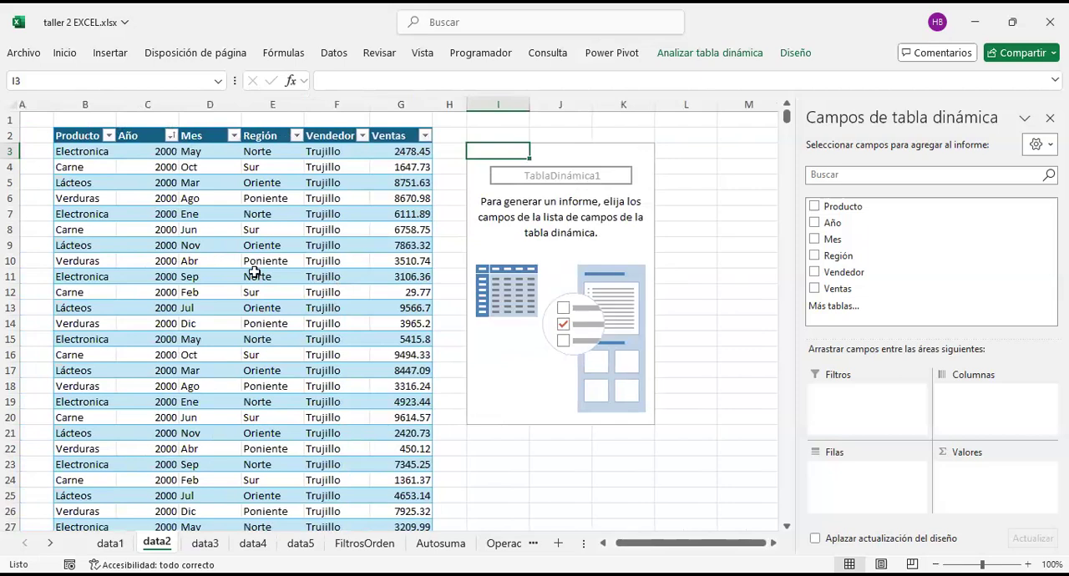
scroll(216, 317, down, 6)
scroll(216, 318, up, 6)
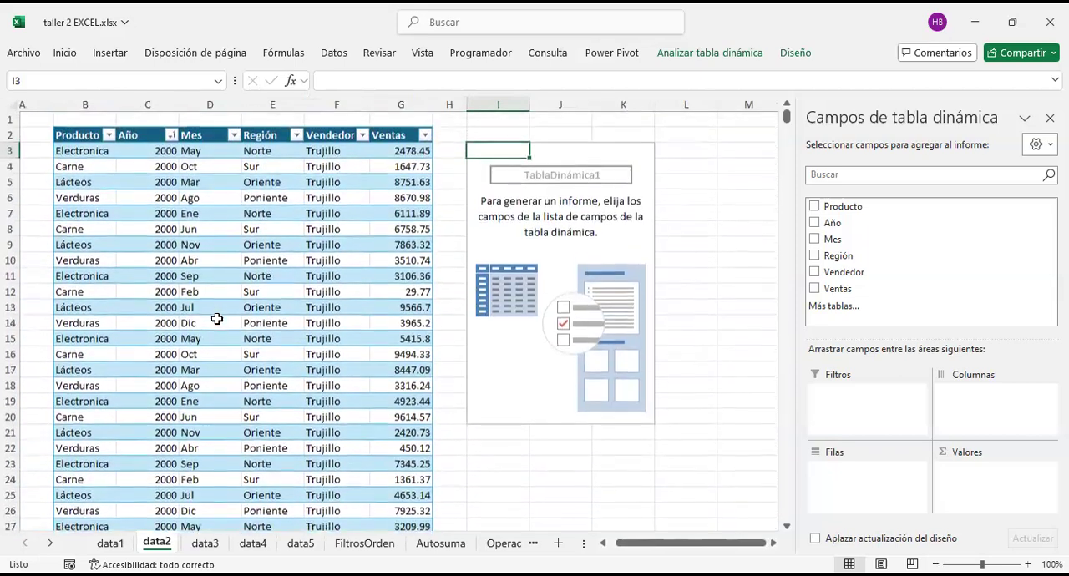
scroll(217, 318, right, 4)
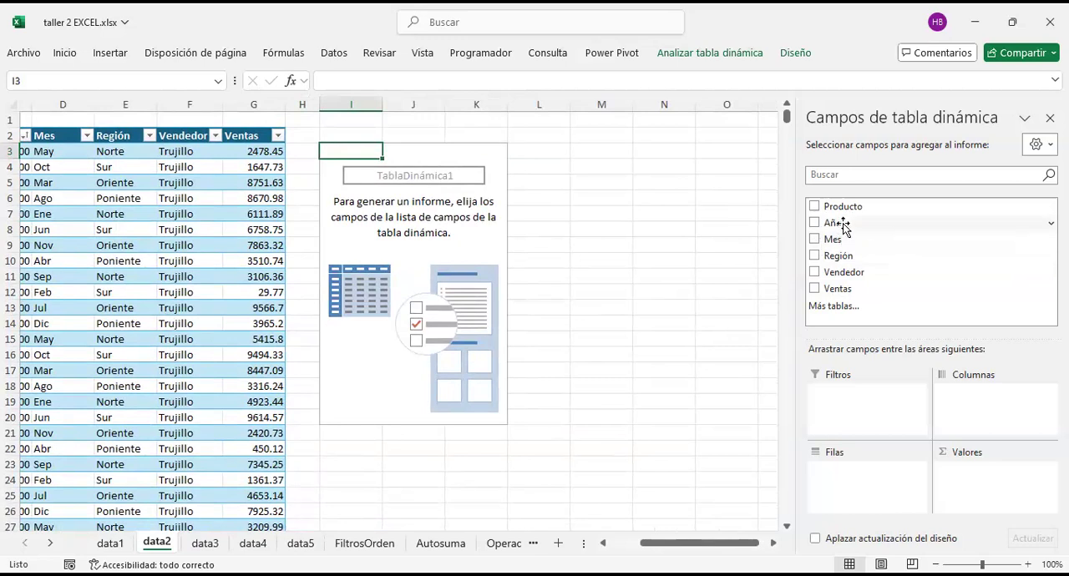
drag(843, 227, 874, 494)
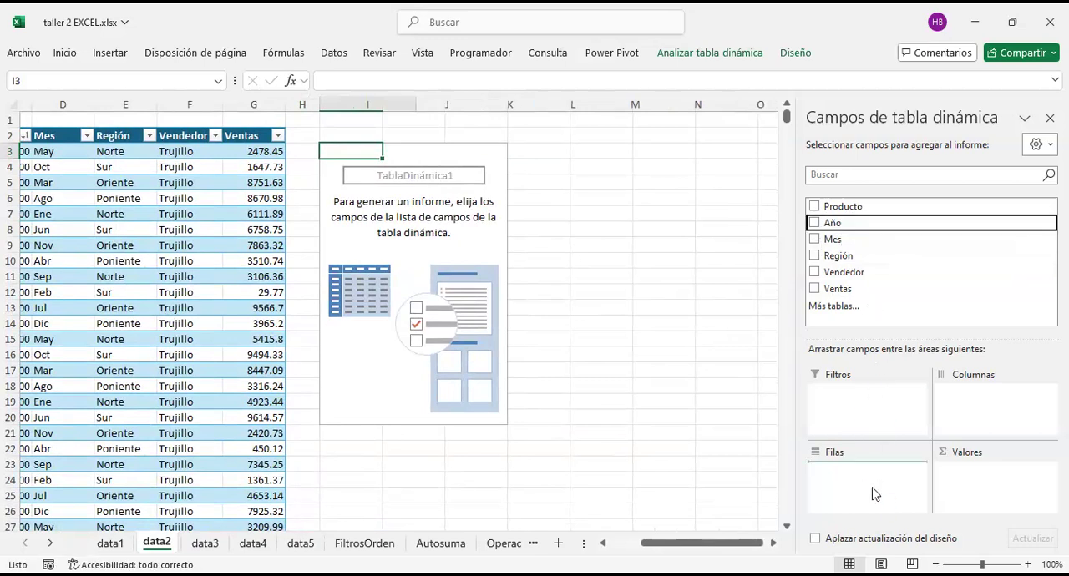
drag(840, 207, 848, 251)
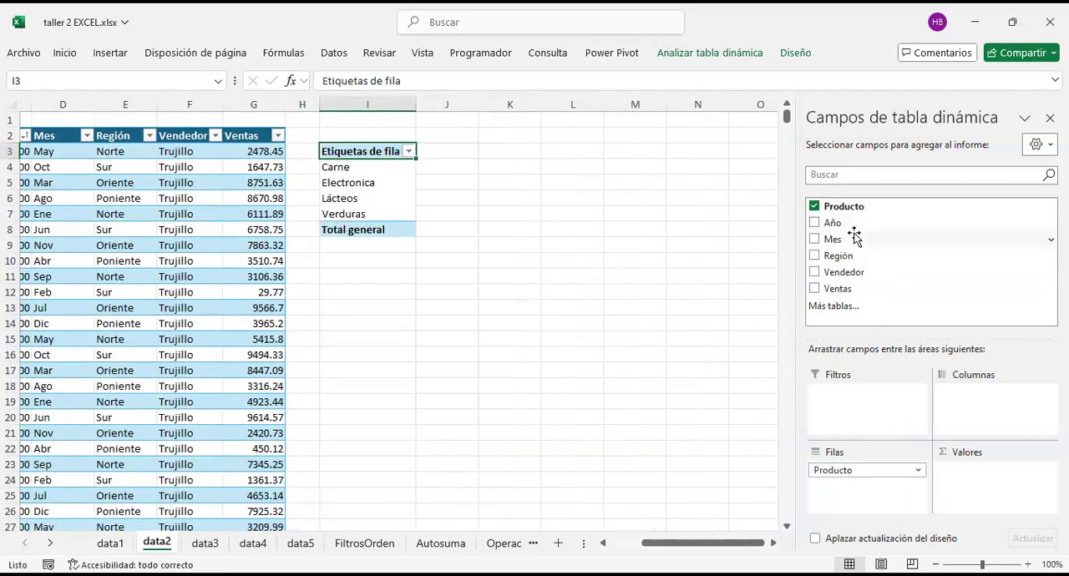
Step: Remove the Producto field from the PivotTable and add it back to the rows area
click(815, 206)
click(816, 206)
click(815, 206)
click(815, 207)
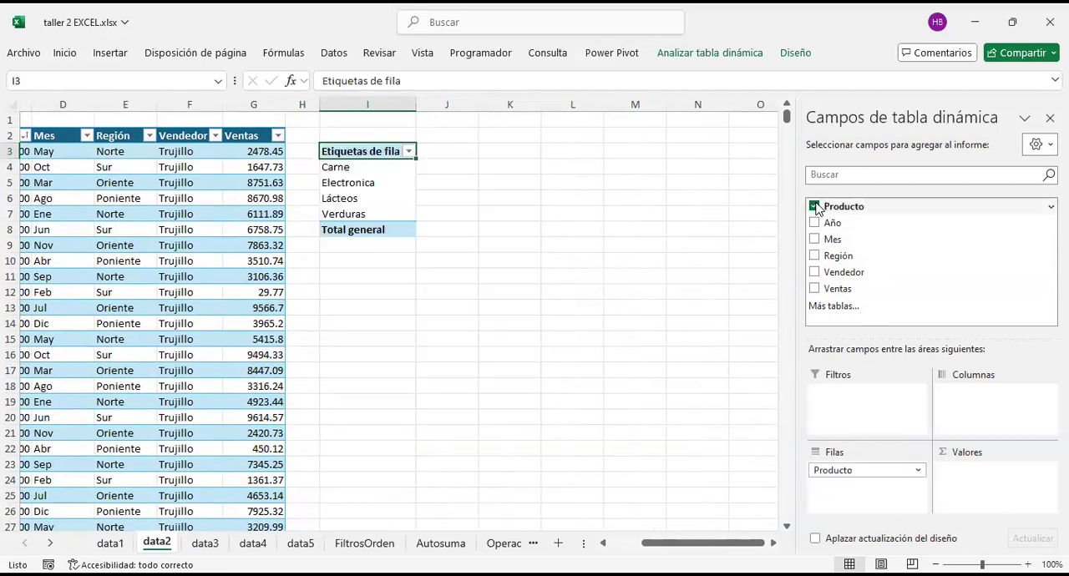
drag(841, 211, 875, 488)
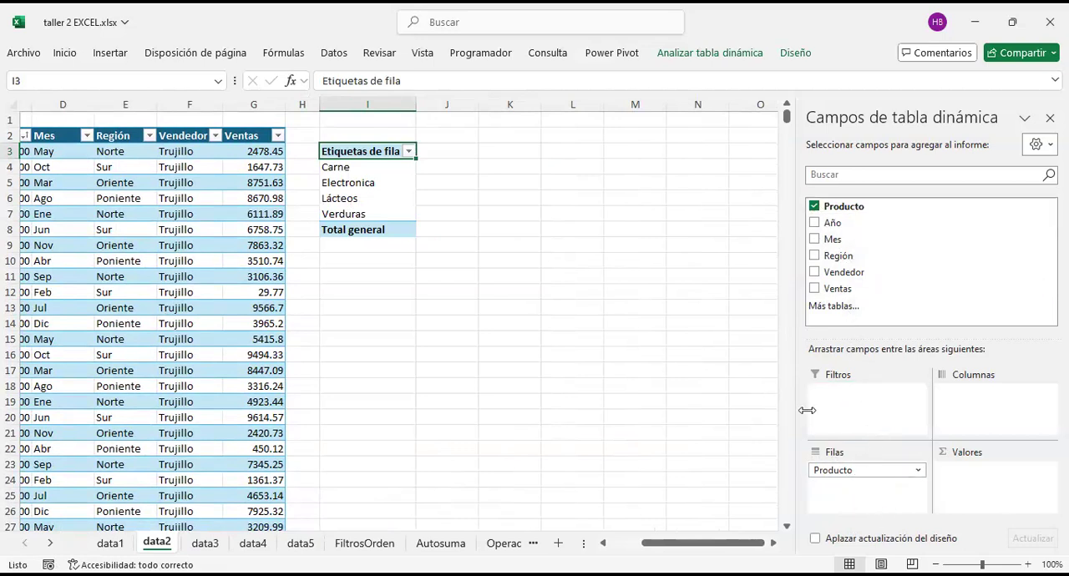
Step: Widen the PivotTable field list and highlight I4:I8 to examine the row labels against the source table
drag(798, 348, 662, 349)
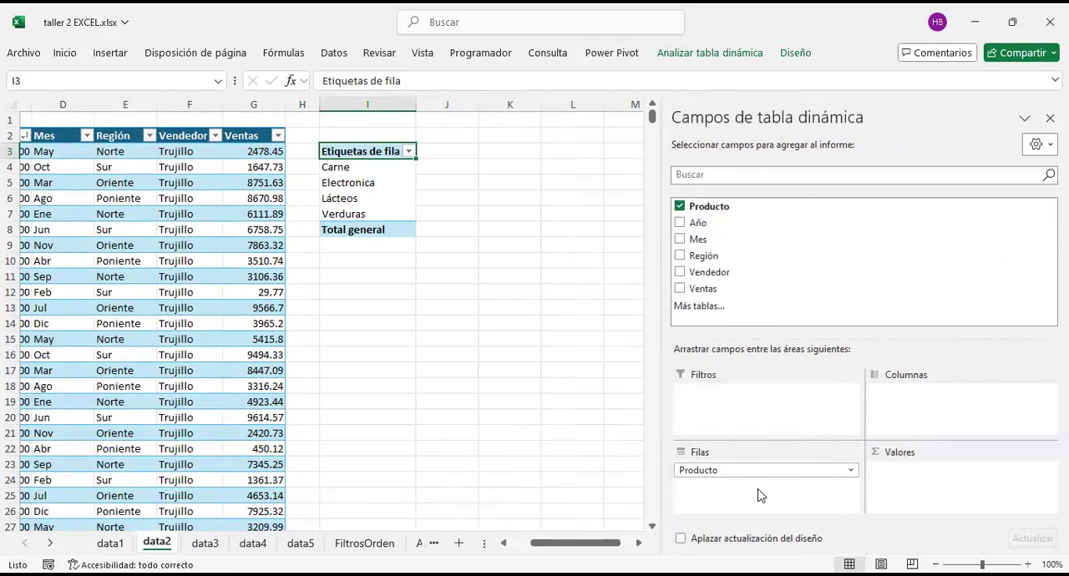
drag(351, 172, 364, 230)
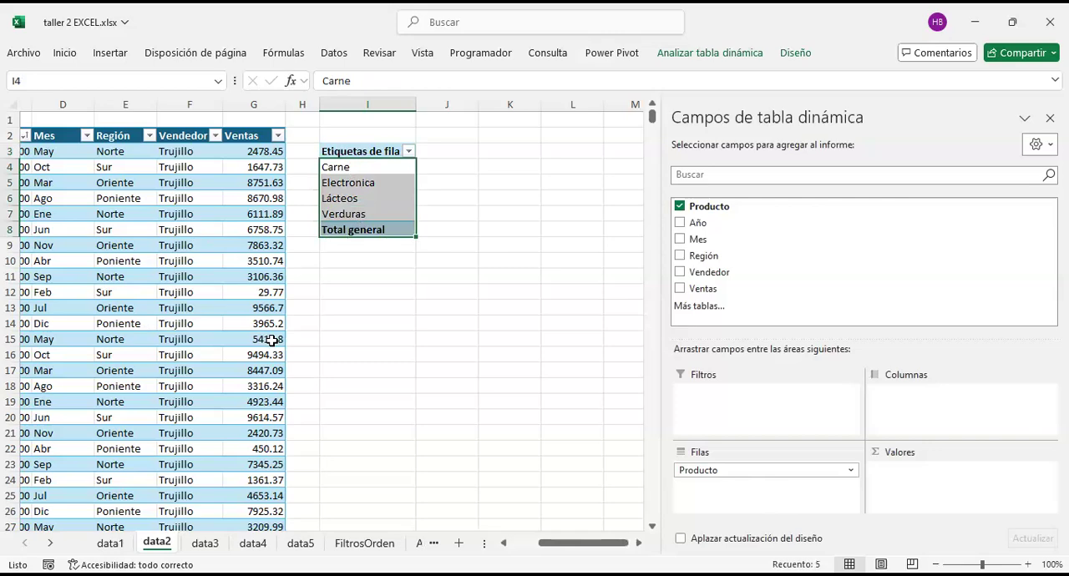
scroll(271, 339, left, 3)
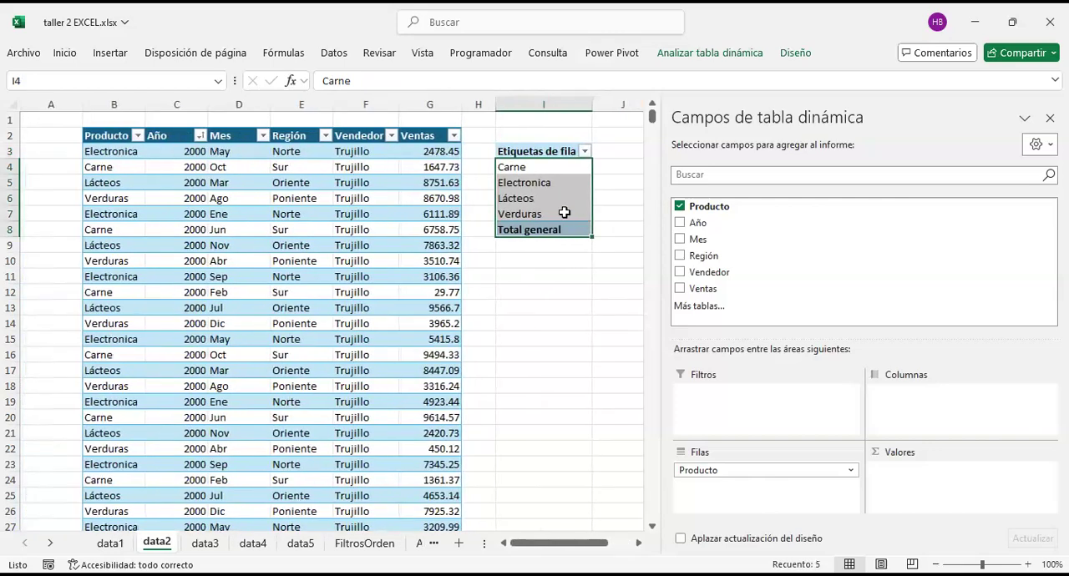
scroll(531, 334, down, 6)
scroll(531, 334, up, 6)
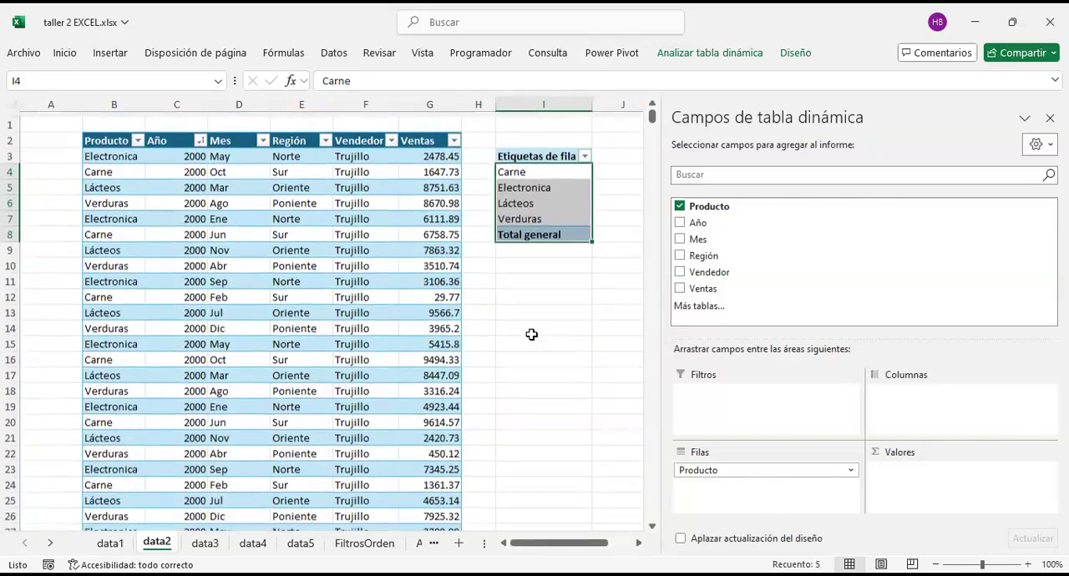
scroll(531, 334, right, 3)
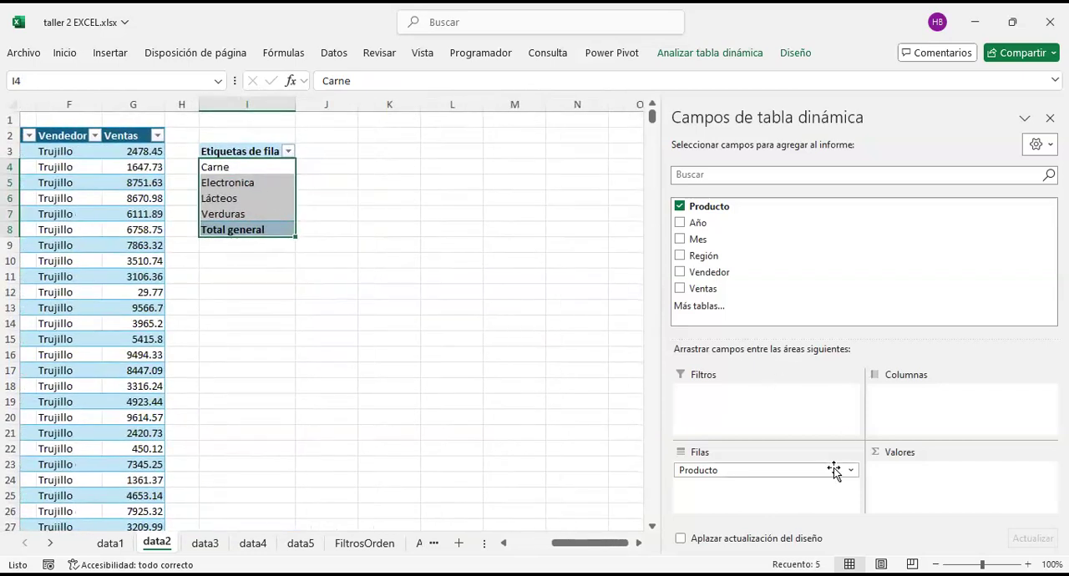
click(947, 474)
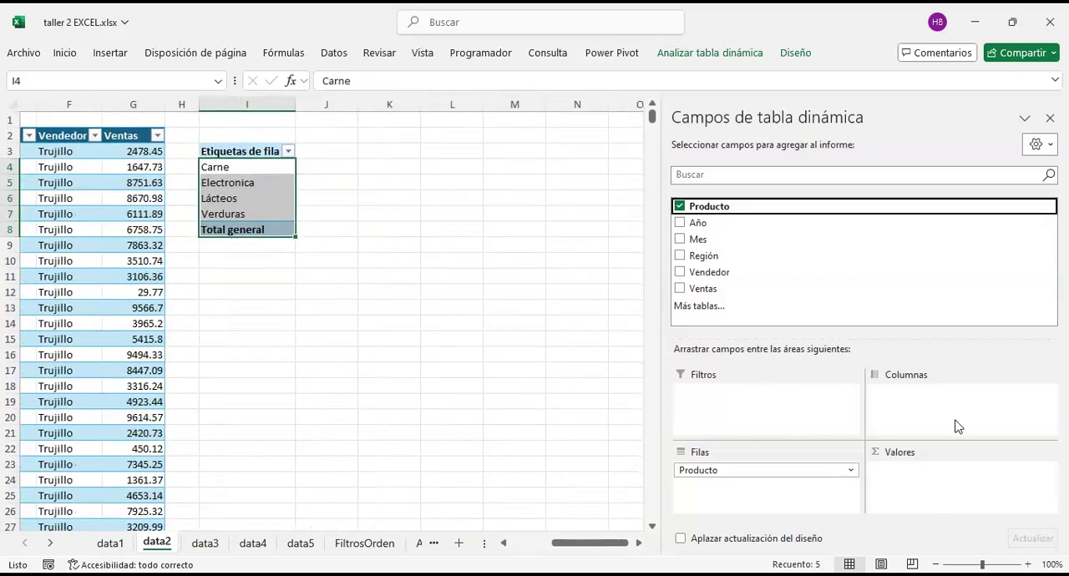
Step: Add the Ventas field to the PivotTable's values area as Suma de Ventas
click(680, 290)
click(679, 290)
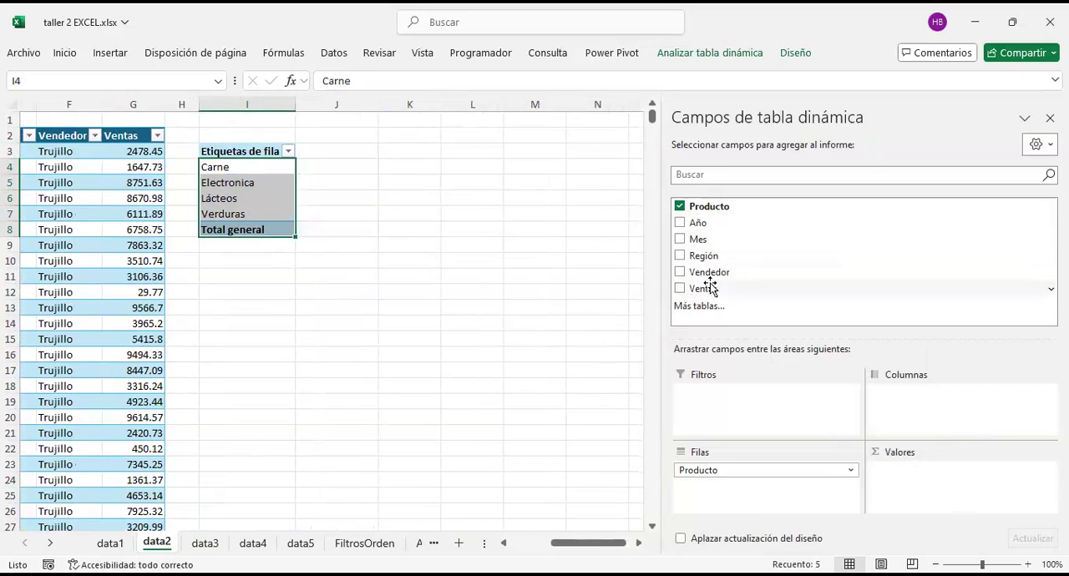
drag(709, 287, 969, 482)
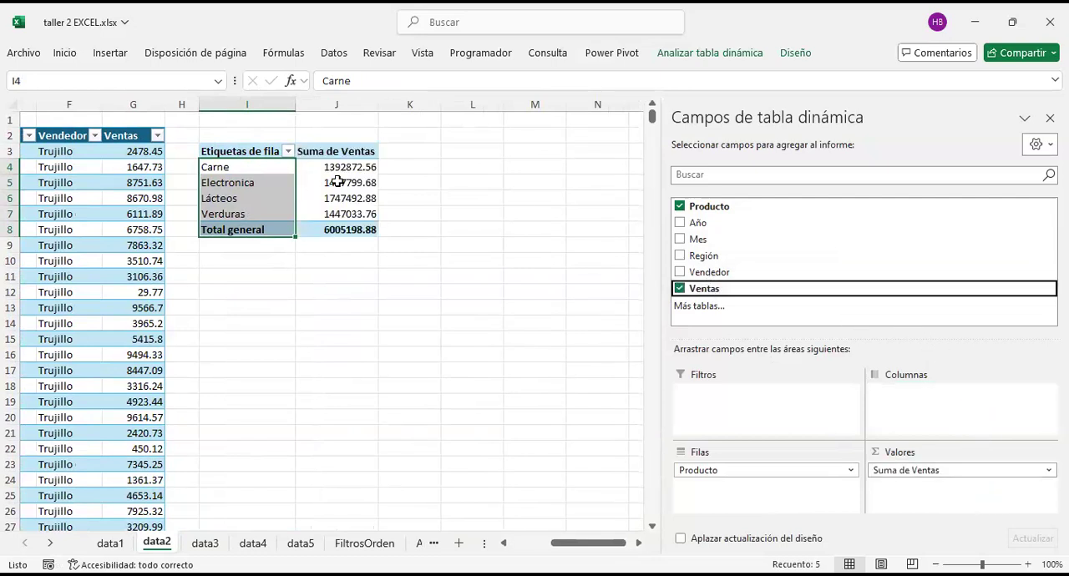
mouse_move(335, 185)
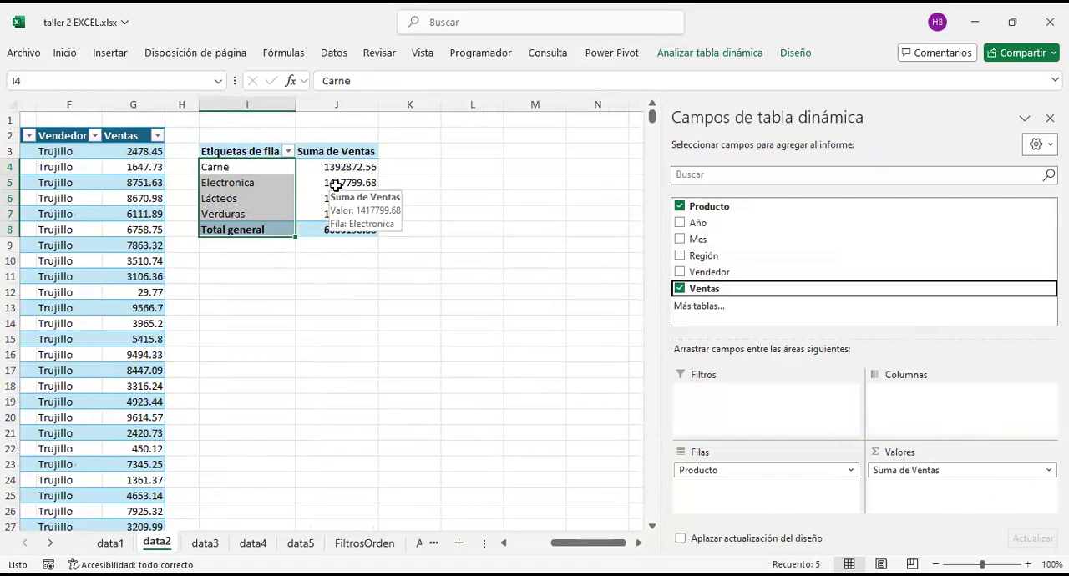
click(338, 167)
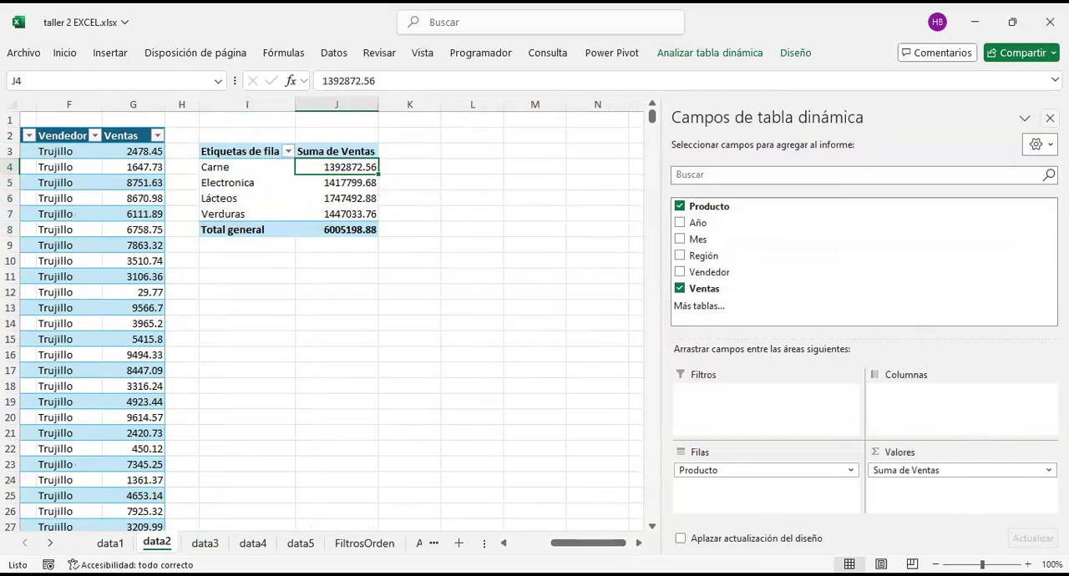
Step: Close the PivotTable field list and zoom the data2 sheet to 130%
click(1050, 118)
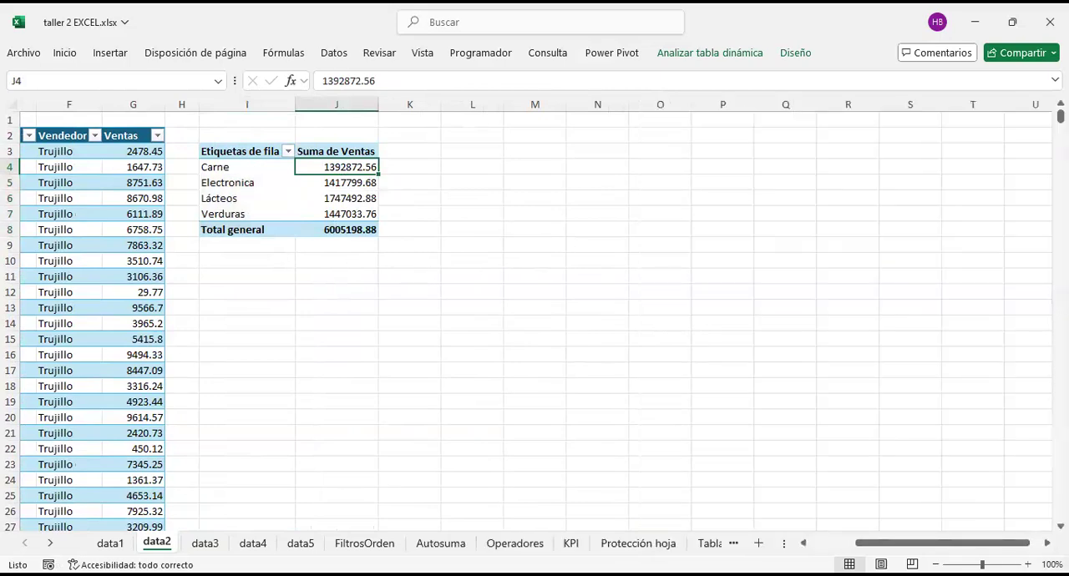
click(1027, 564)
click(1028, 564)
click(1028, 565)
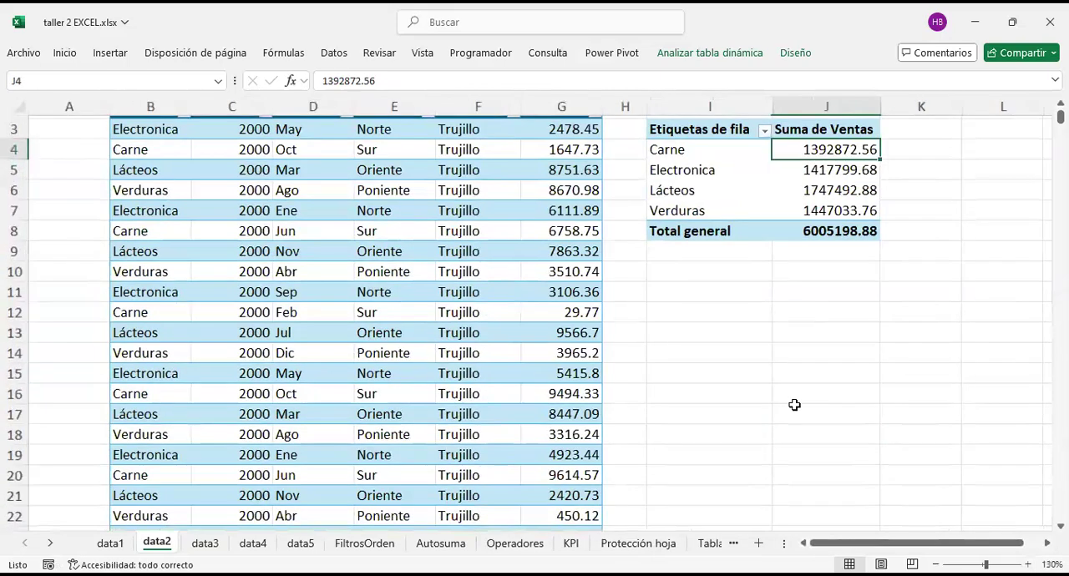
click(794, 406)
scroll(795, 405, right, 5)
scroll(794, 405, up, 1)
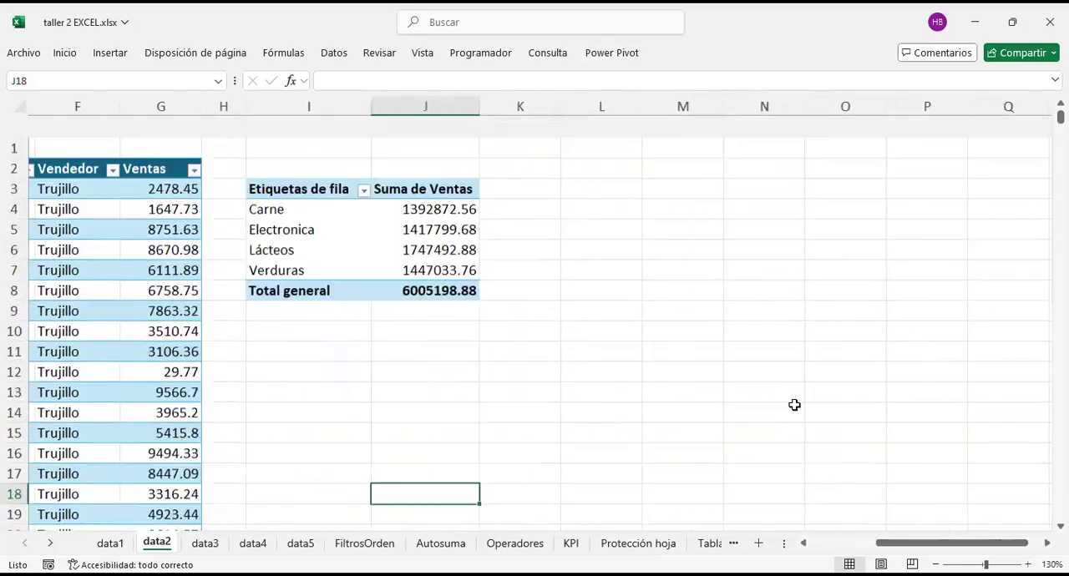
click(424, 191)
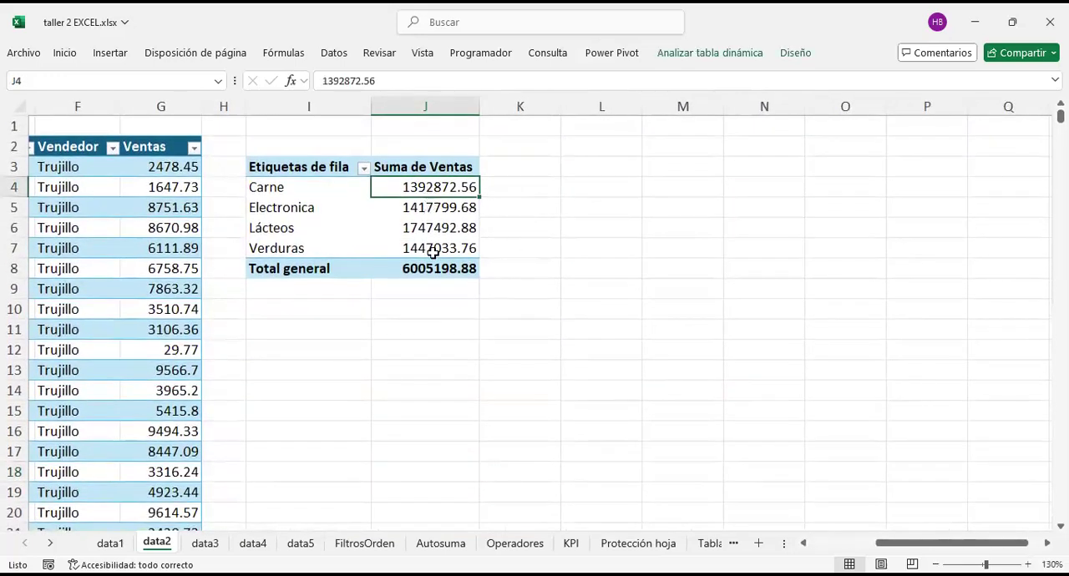
Step: Examine the source table's Ventas, Vendedor, Mes and Producto columns and the Año filter options for comparison with the PivotTable
scroll(435, 257, left, 5)
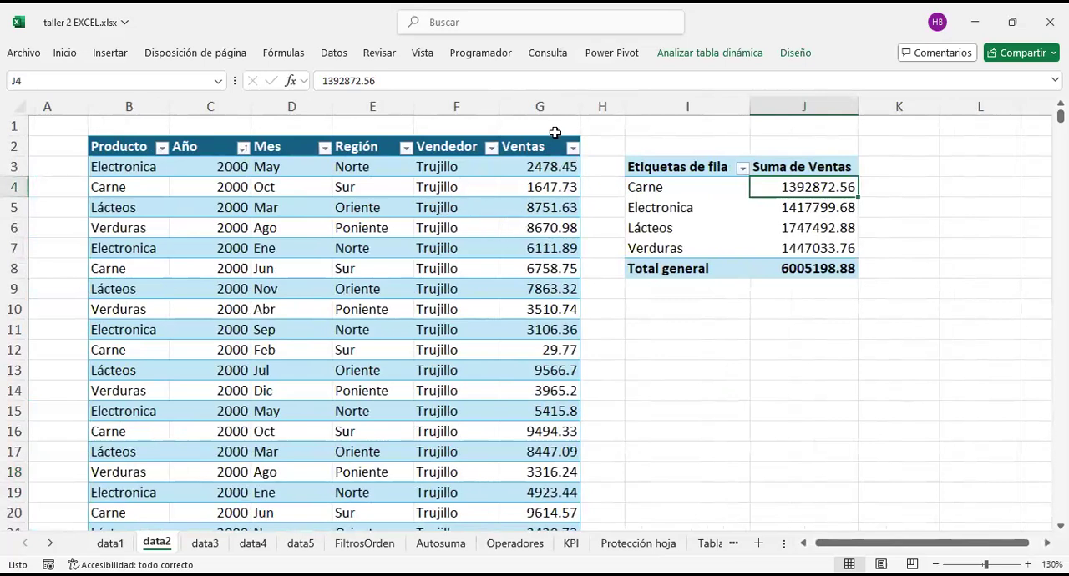
drag(541, 169, 547, 452)
drag(451, 187, 431, 381)
drag(289, 223, 285, 267)
drag(161, 209, 153, 252)
click(245, 148)
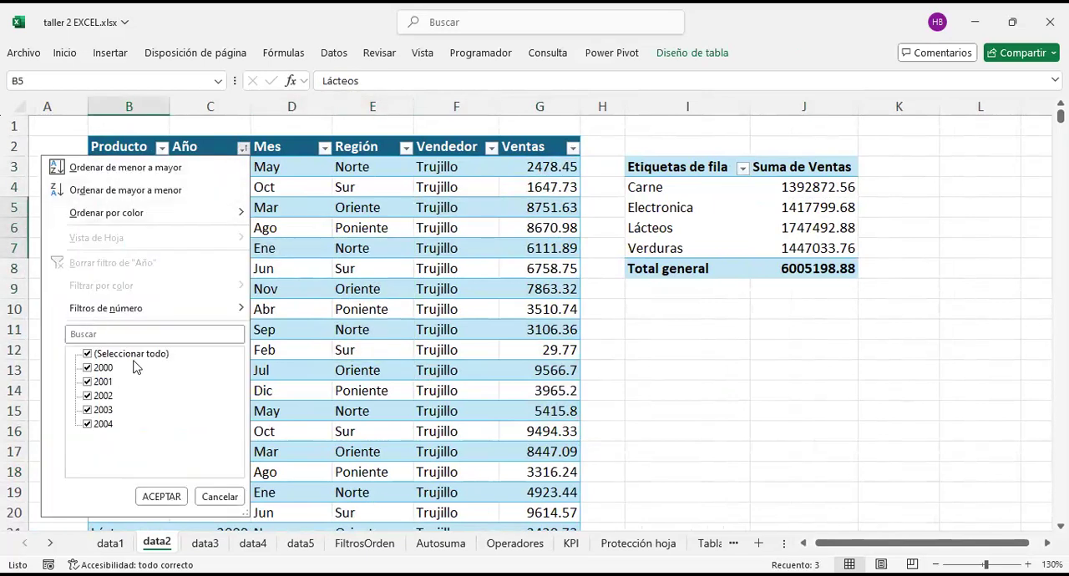
click(219, 497)
click(491, 148)
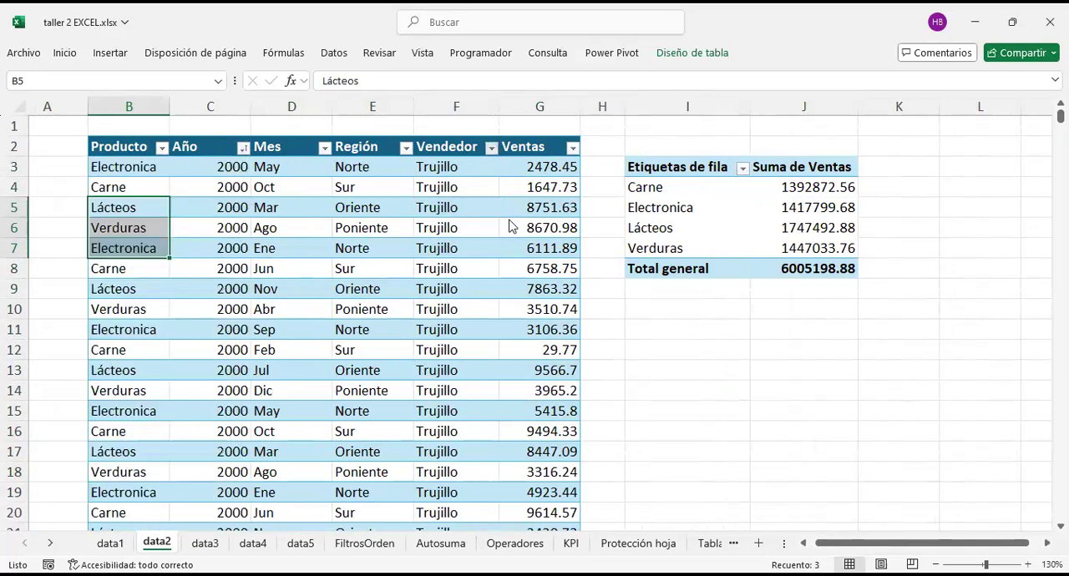
click(705, 440)
Step: Sort the PivotTable's row labels from A to Z and highlight the product names in I4:I7
scroll(706, 431, right, 3)
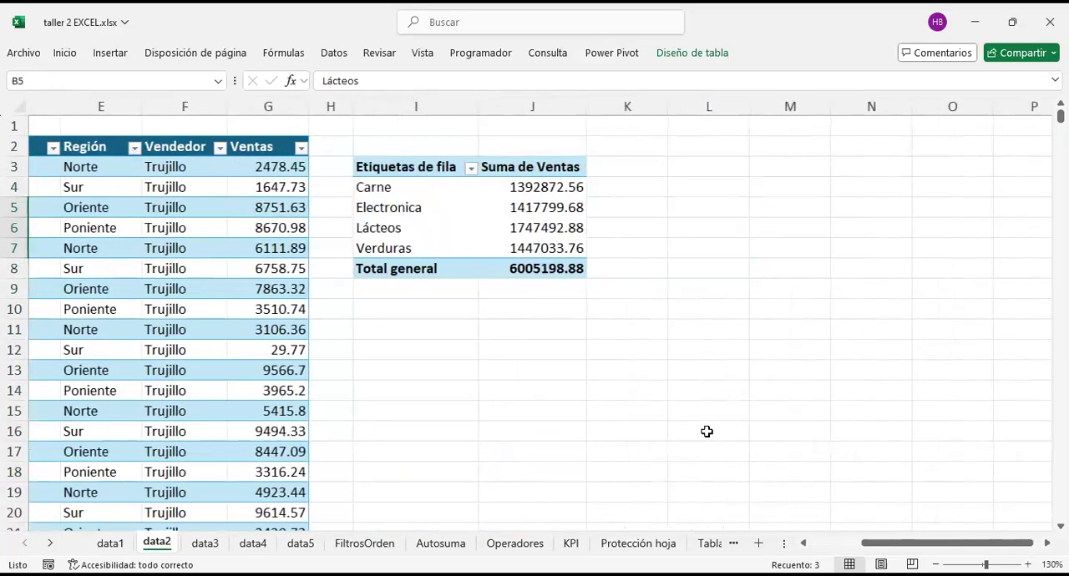
click(552, 160)
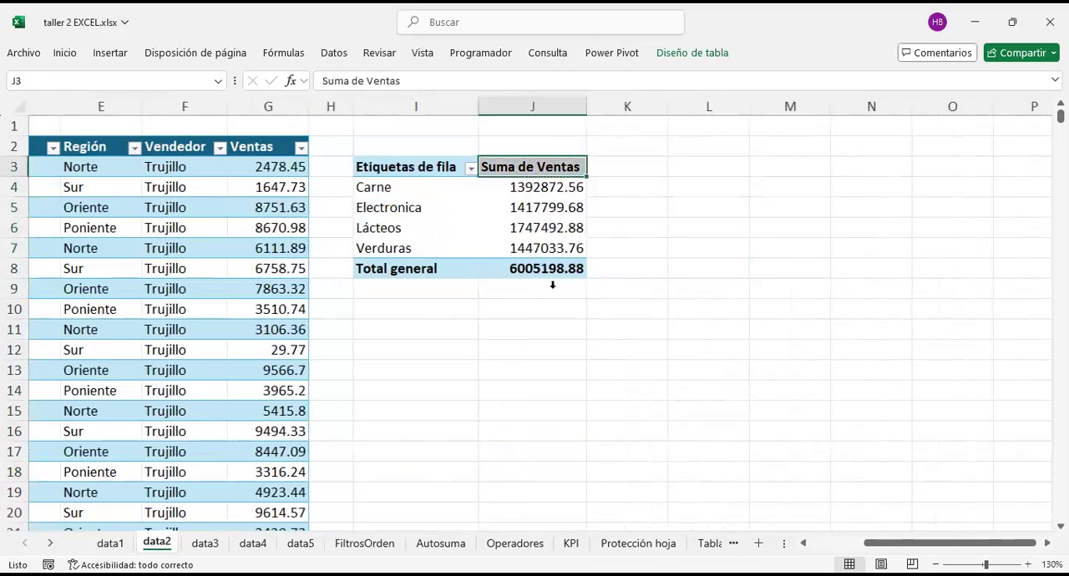
click(471, 169)
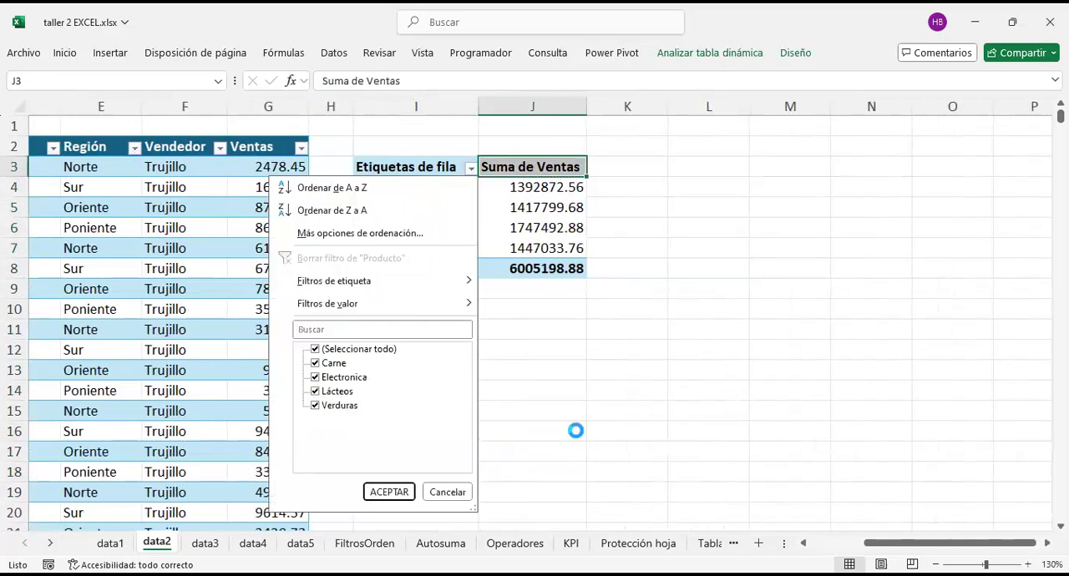
click(473, 169)
click(472, 169)
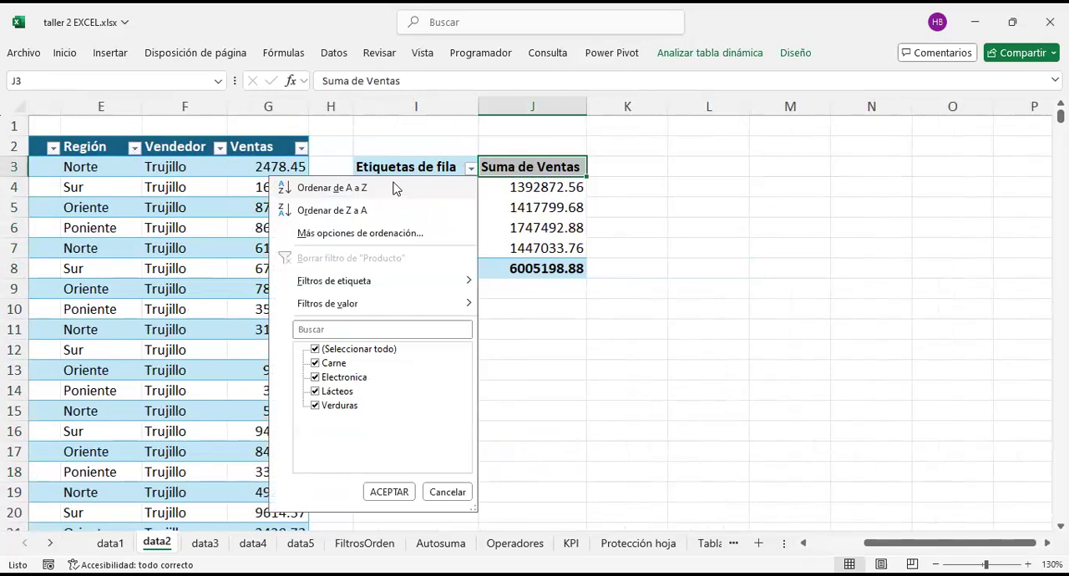
click(395, 189)
drag(384, 187, 407, 248)
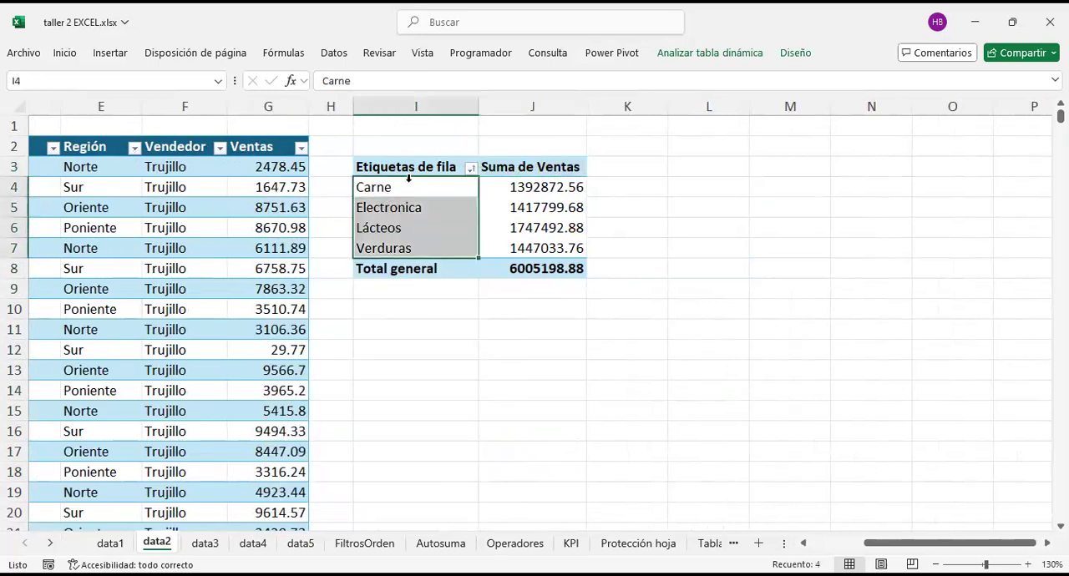
drag(410, 188, 427, 244)
Step: Sort the PivotTable's row labels from Z to A, and return them to A to Z order
click(471, 170)
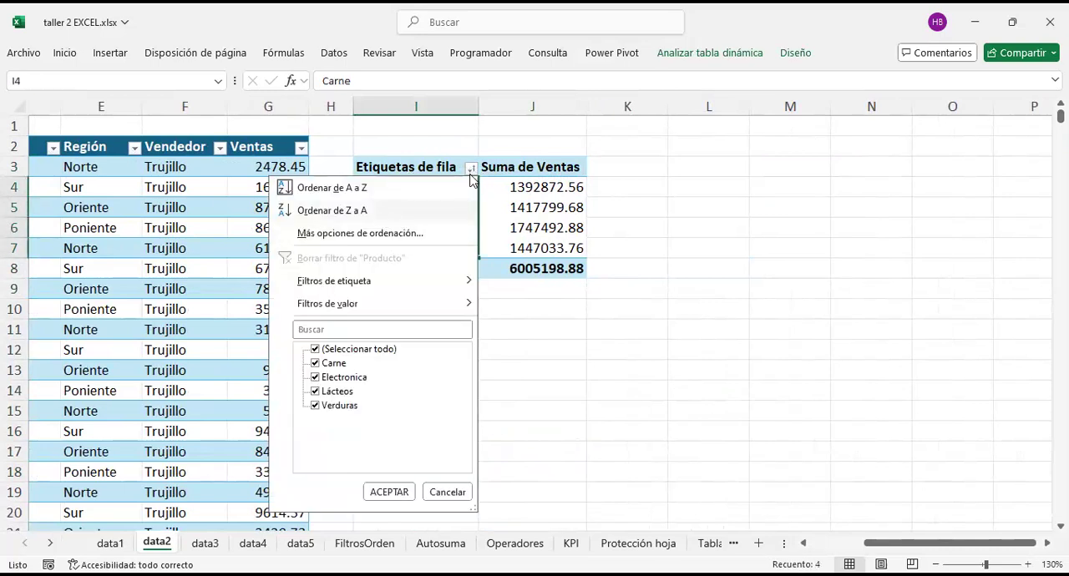
click(384, 215)
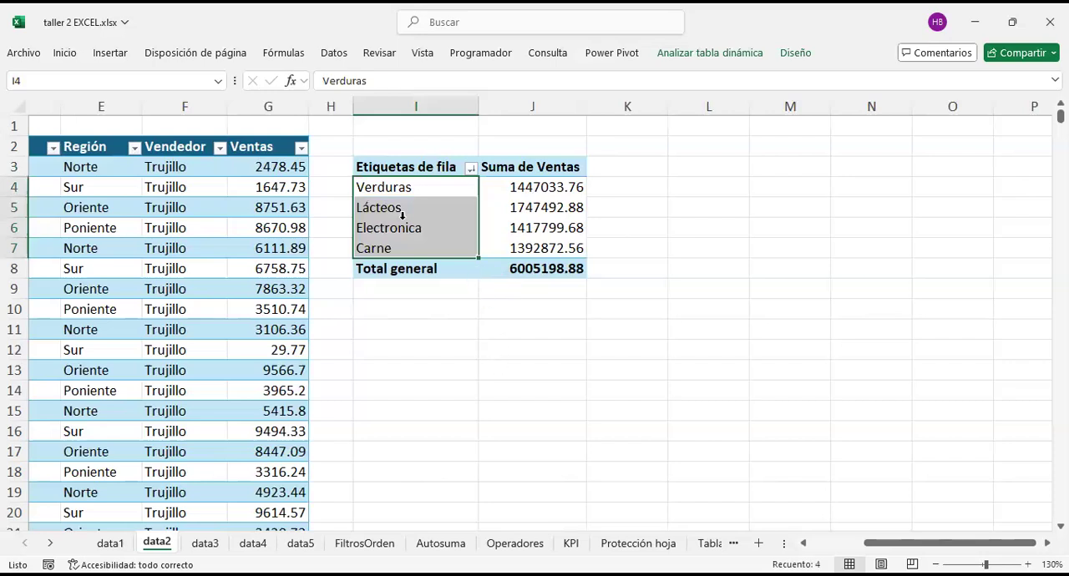
click(471, 171)
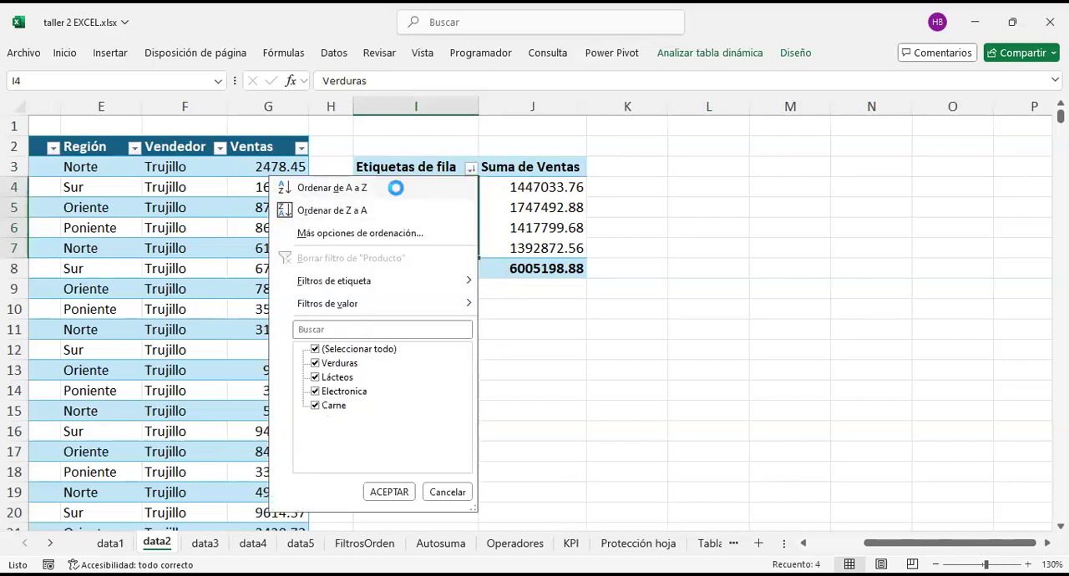
click(473, 188)
click(464, 168)
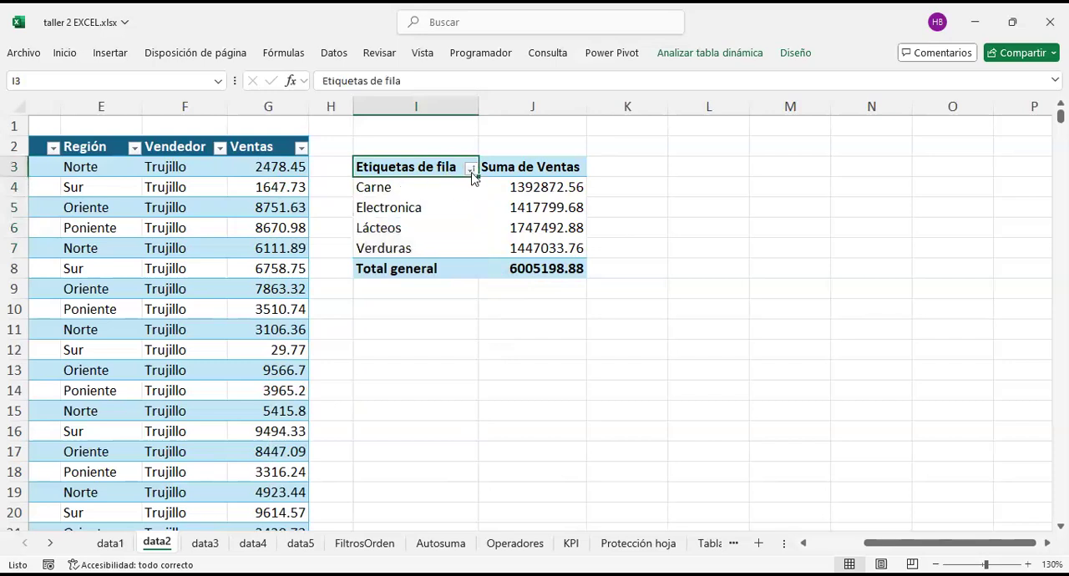
Step: Sort the PivotTable's row labels from Z to A and highlight the product sales in J4:J7
click(468, 168)
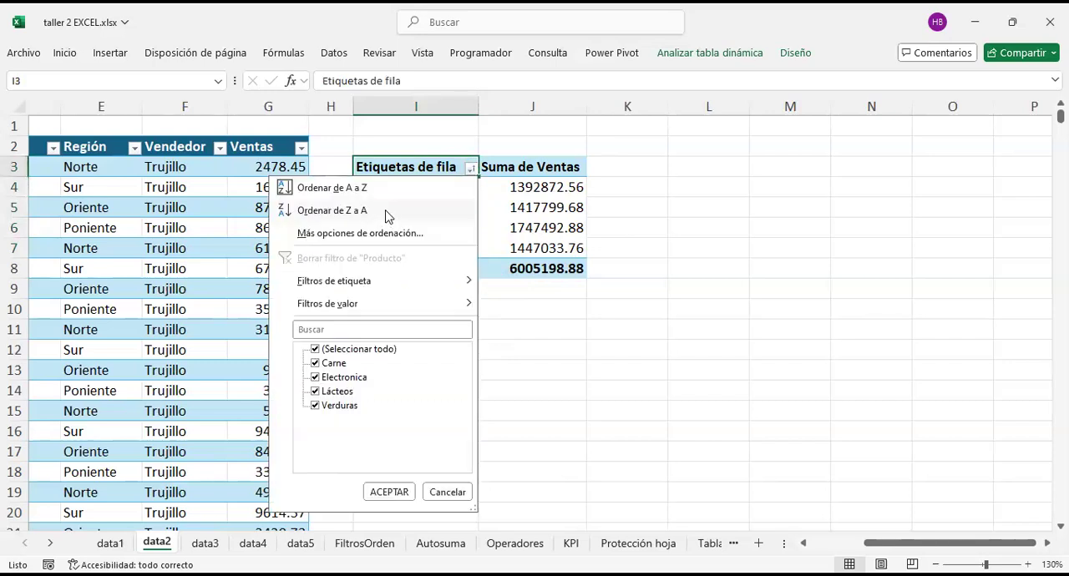
click(387, 214)
drag(420, 193, 429, 246)
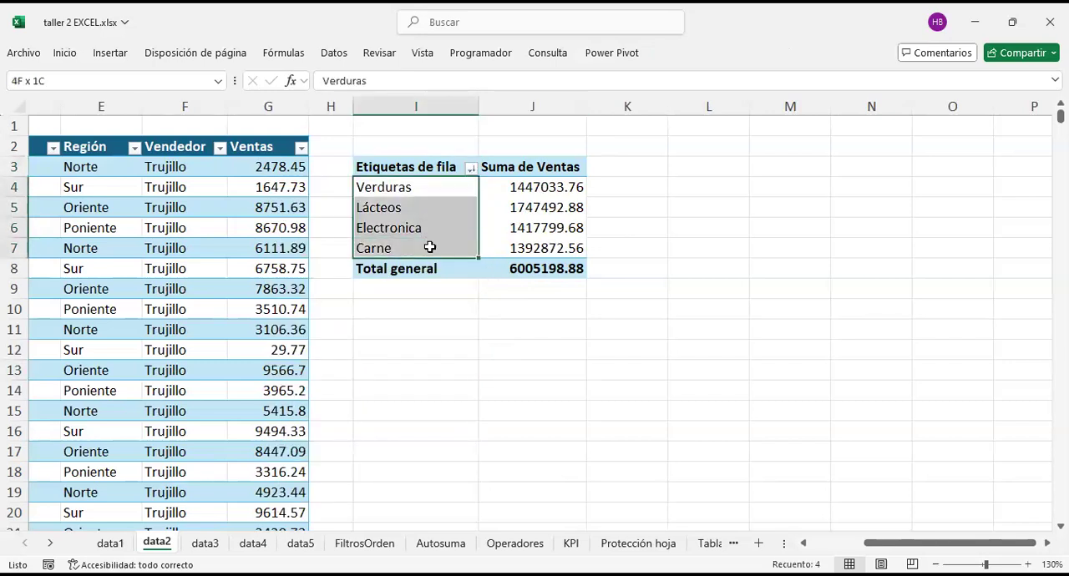
drag(532, 183, 545, 248)
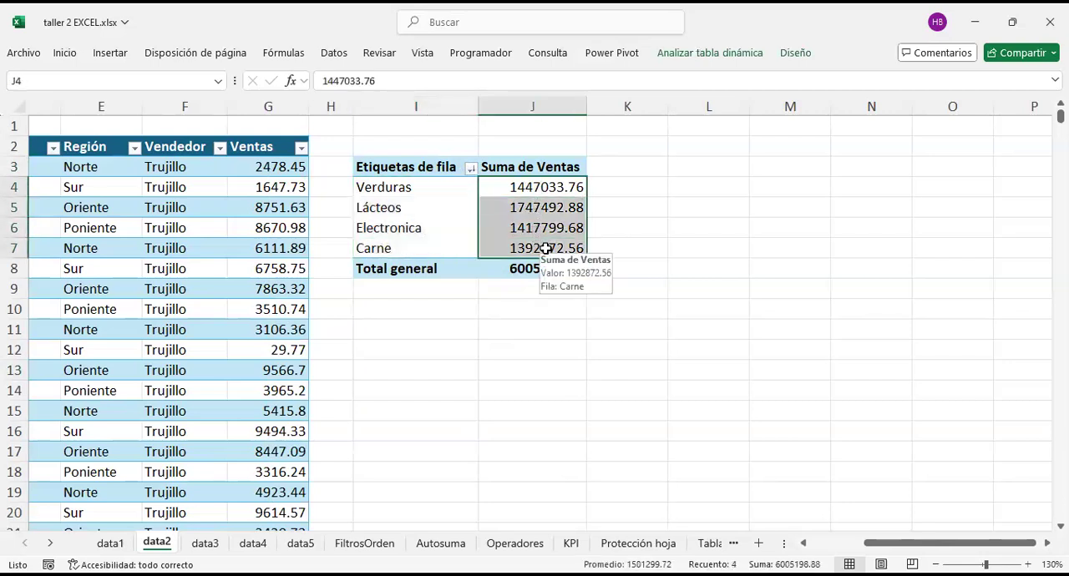
Step: Open the additional sort options for Producto and select descending (Z to A) order
click(471, 170)
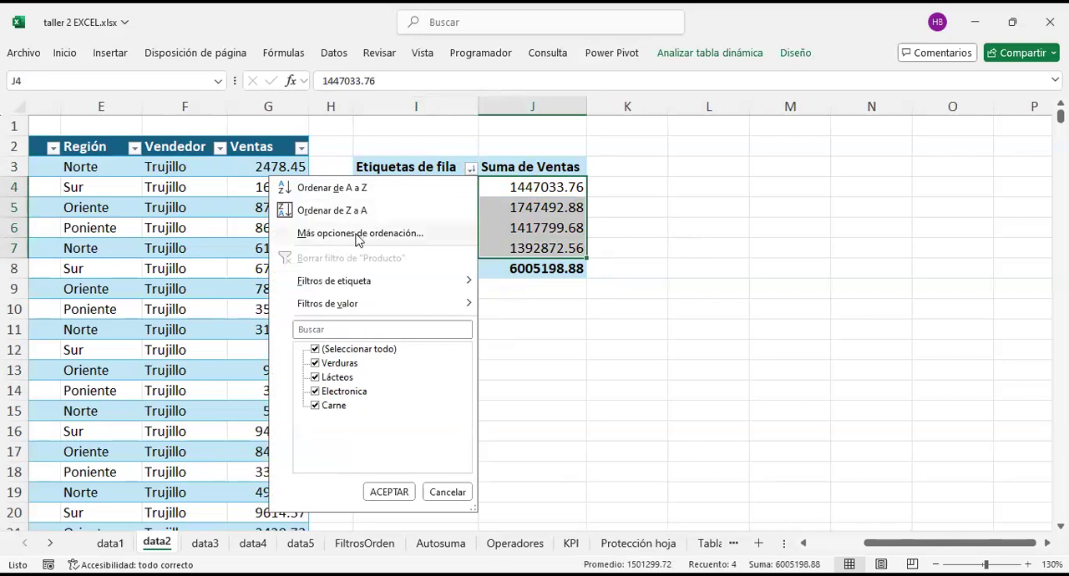
click(358, 235)
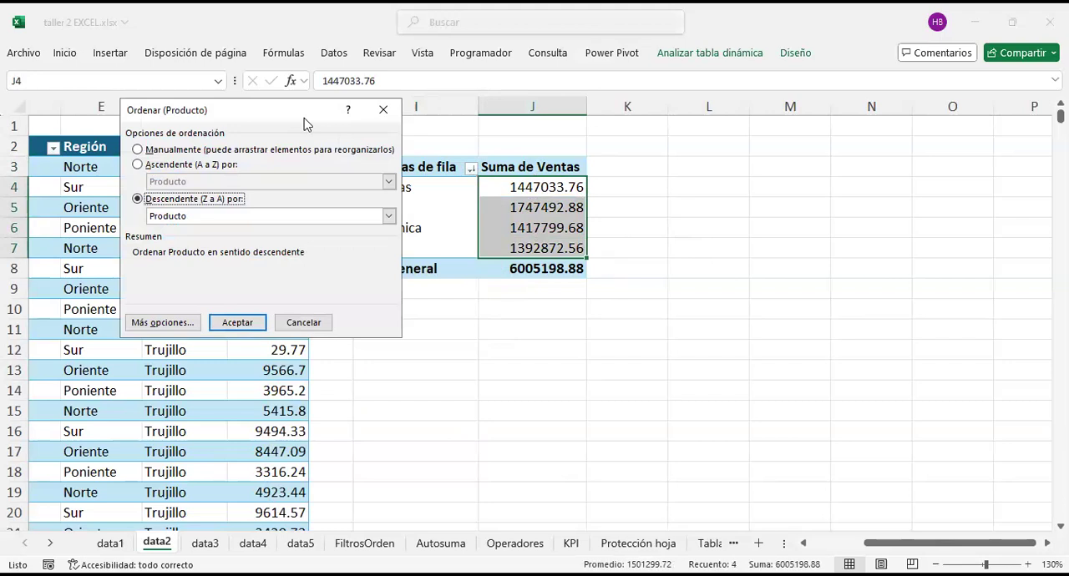
drag(304, 117, 570, 212)
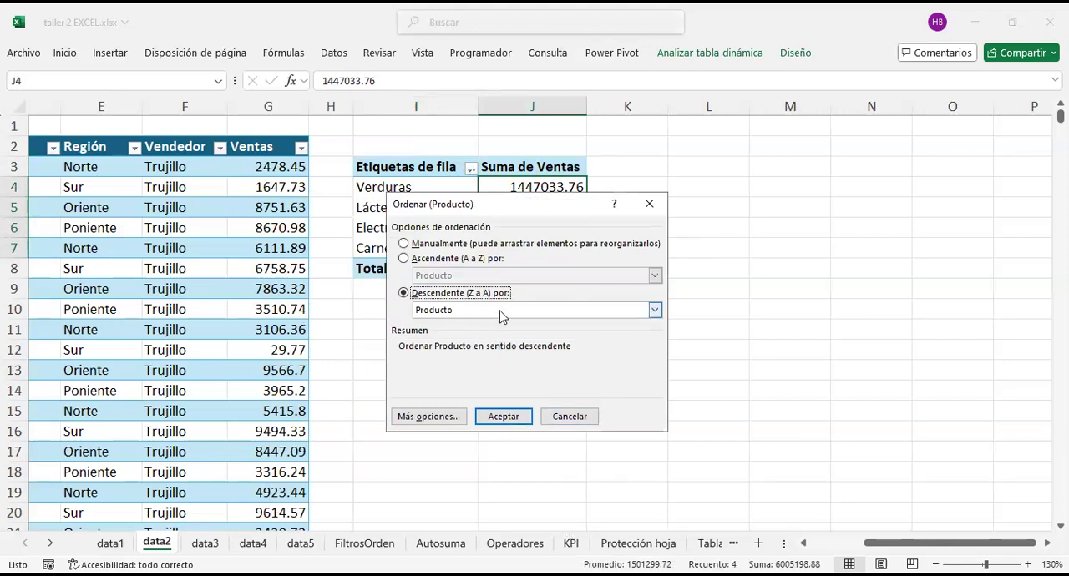
click(404, 259)
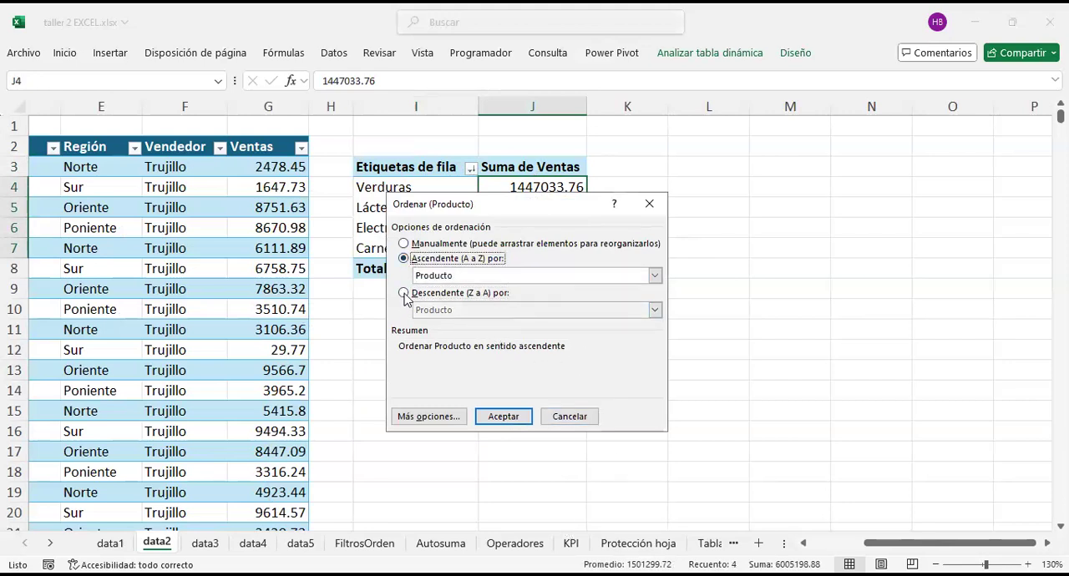
click(404, 294)
click(404, 259)
click(404, 294)
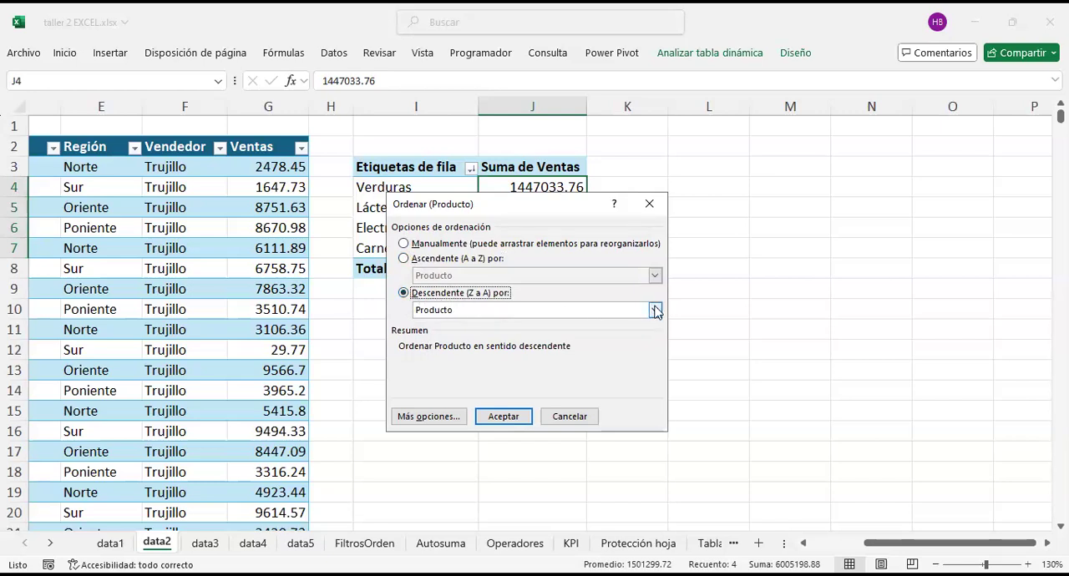
Step: Set Suma de Ventas as the descending sort criterion for Producto and apply the sort
click(585, 314)
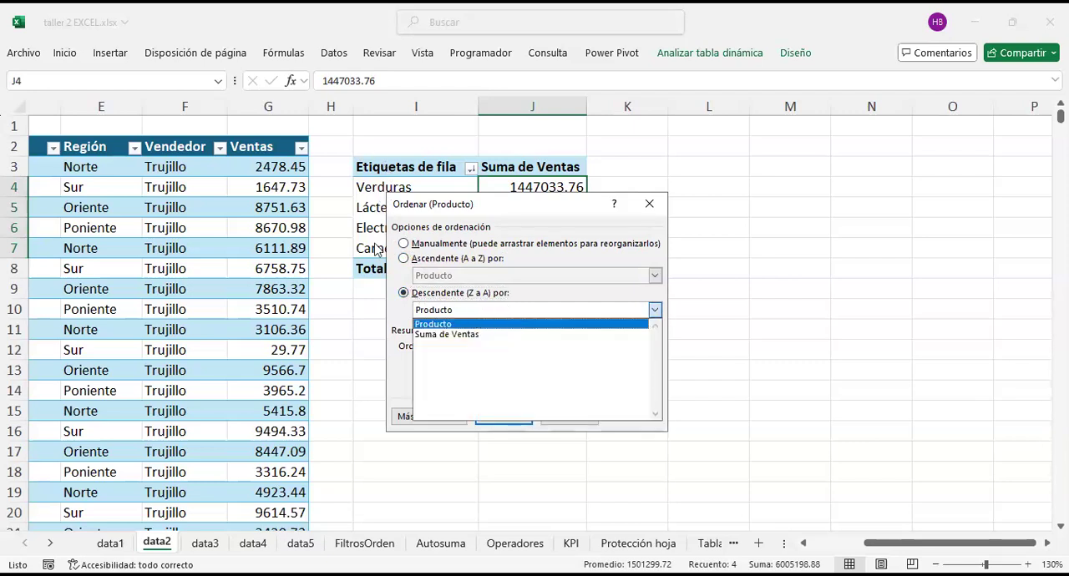
click(467, 335)
drag(550, 215, 674, 209)
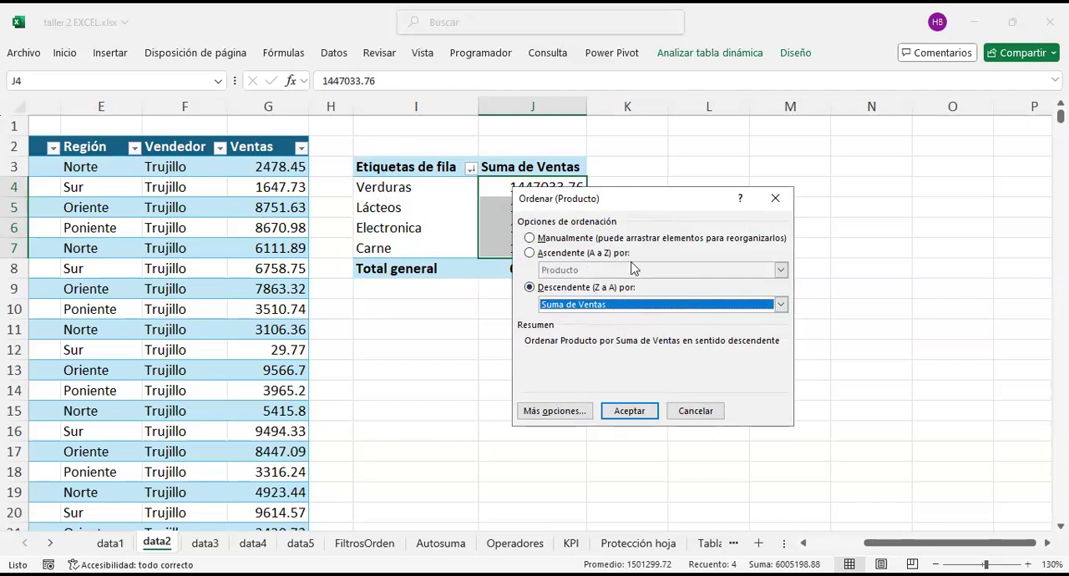
click(675, 305)
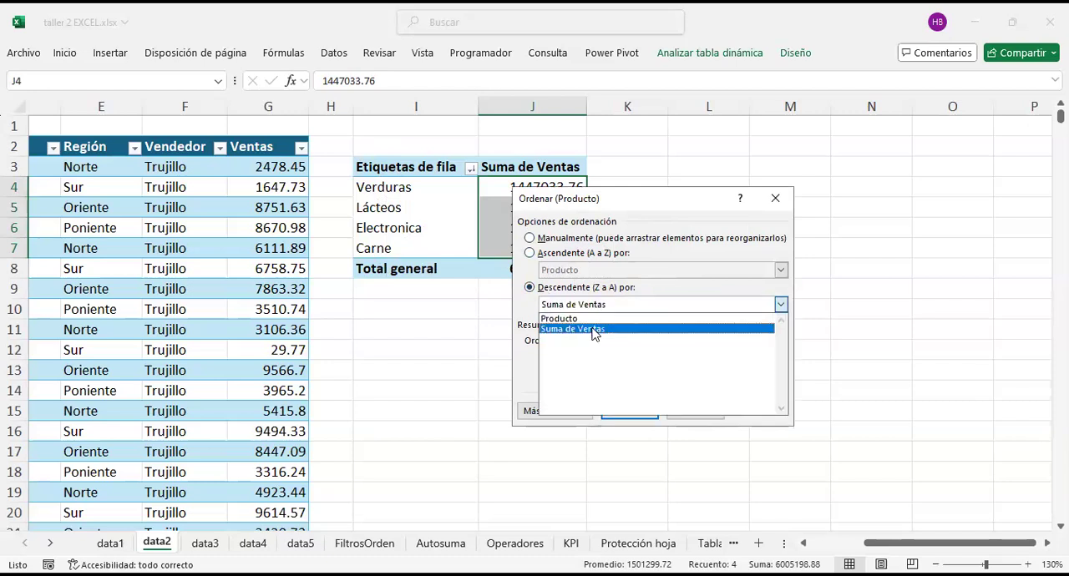
click(640, 407)
click(630, 413)
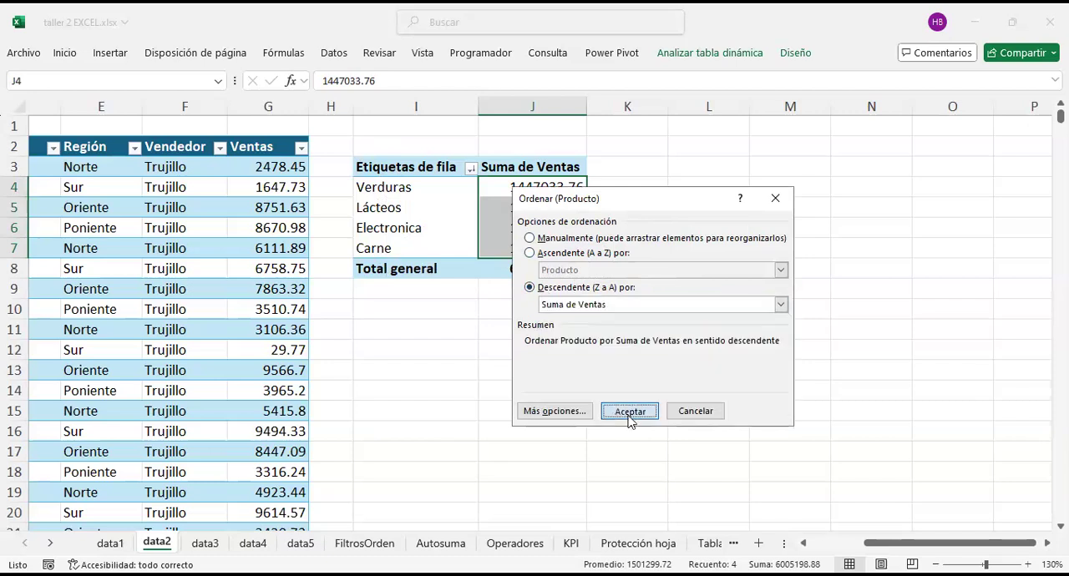
click(577, 370)
Step: Examine the sorted sales amounts in J4:J7 one product at a time
drag(532, 185, 556, 246)
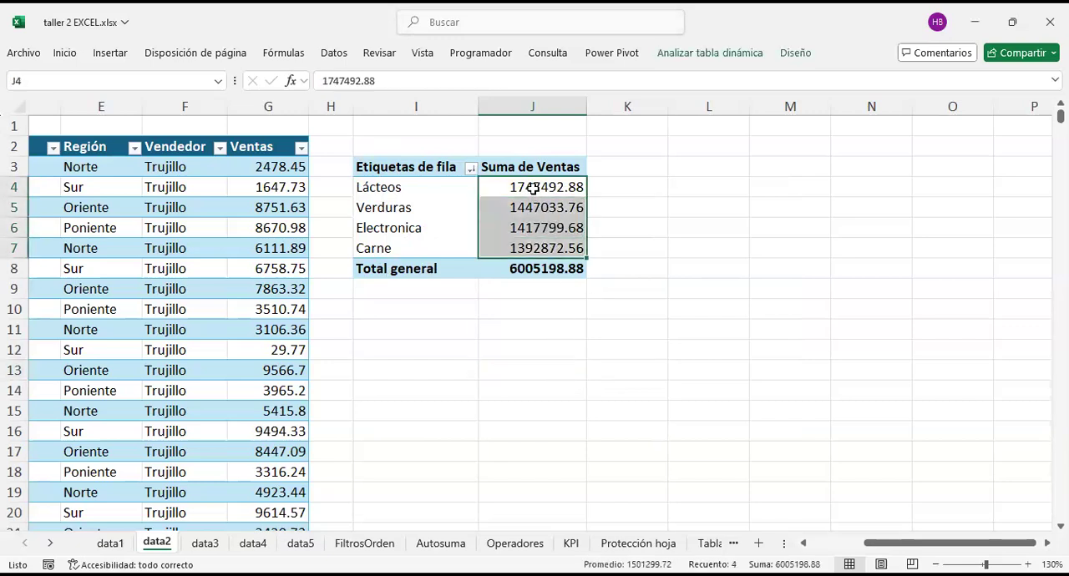
click(532, 187)
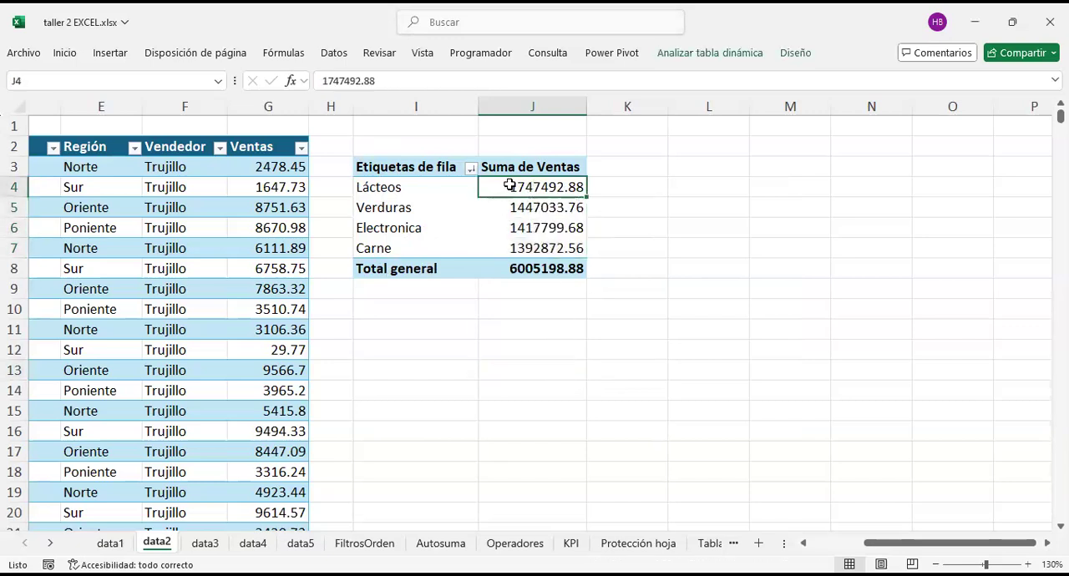
mouse_move(510, 186)
click(520, 208)
click(518, 234)
click(517, 244)
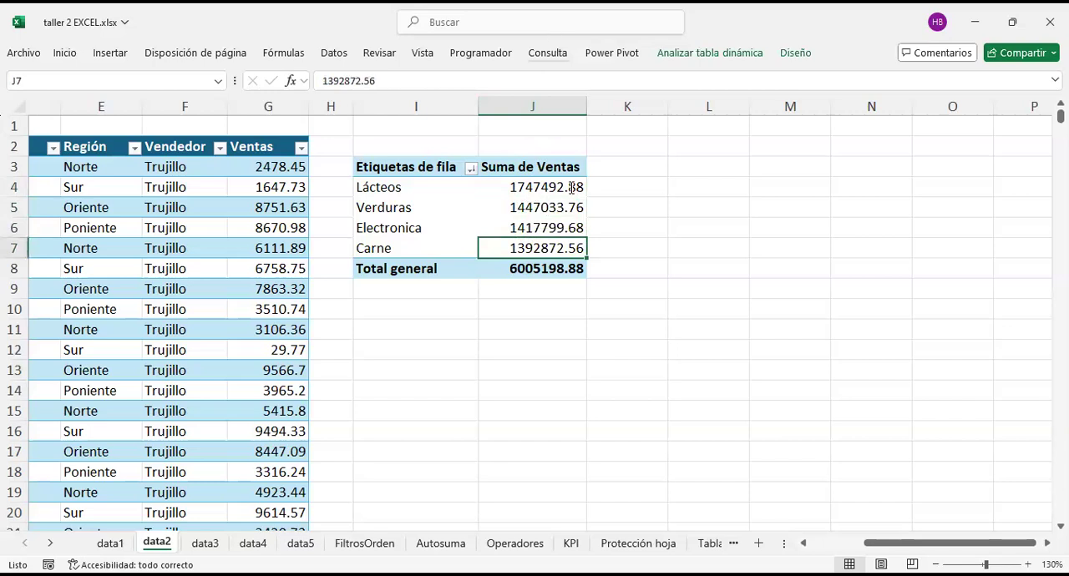
Step: Examine the product labels and their sales amounts in the PivotTable, singling out the Verduras row
drag(407, 182, 416, 246)
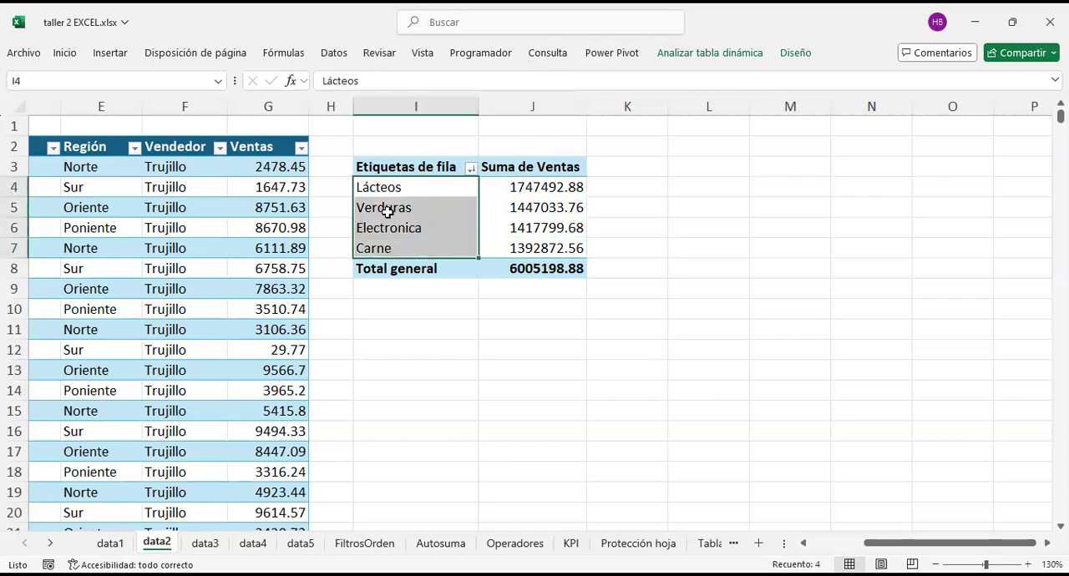
click(212, 222)
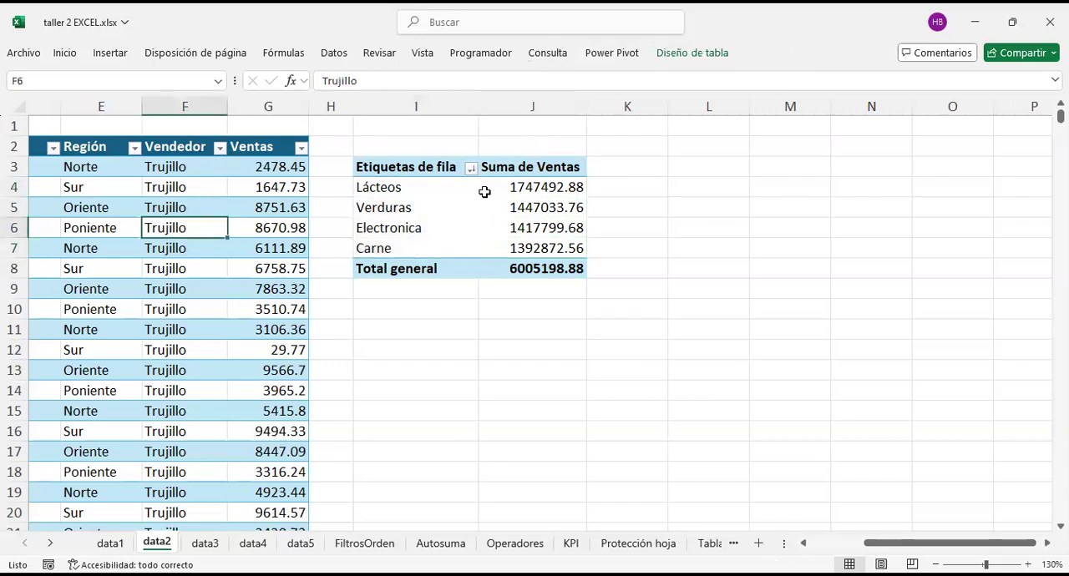
drag(545, 187, 543, 248)
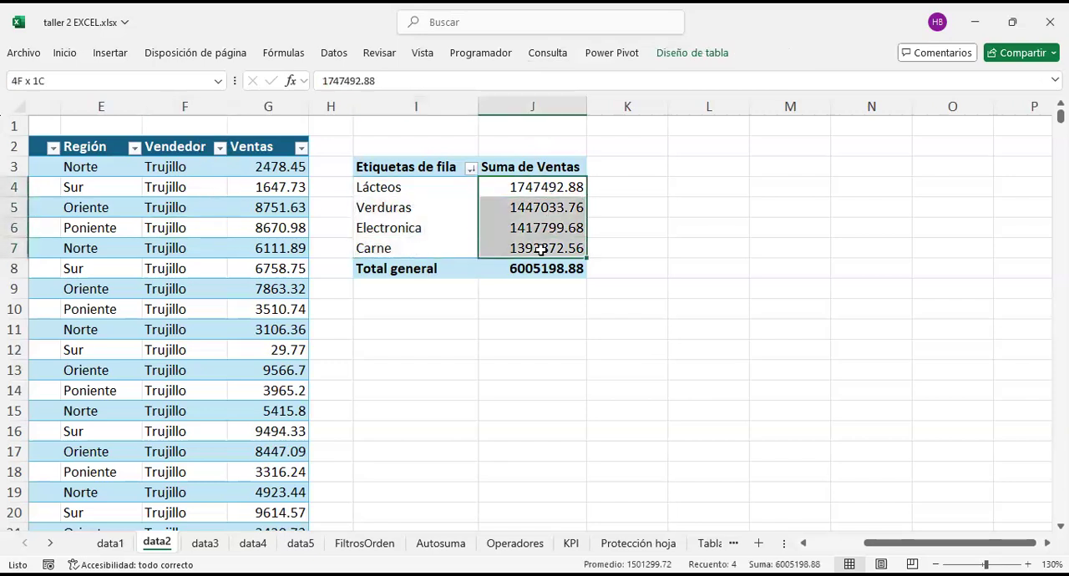
click(534, 355)
click(393, 207)
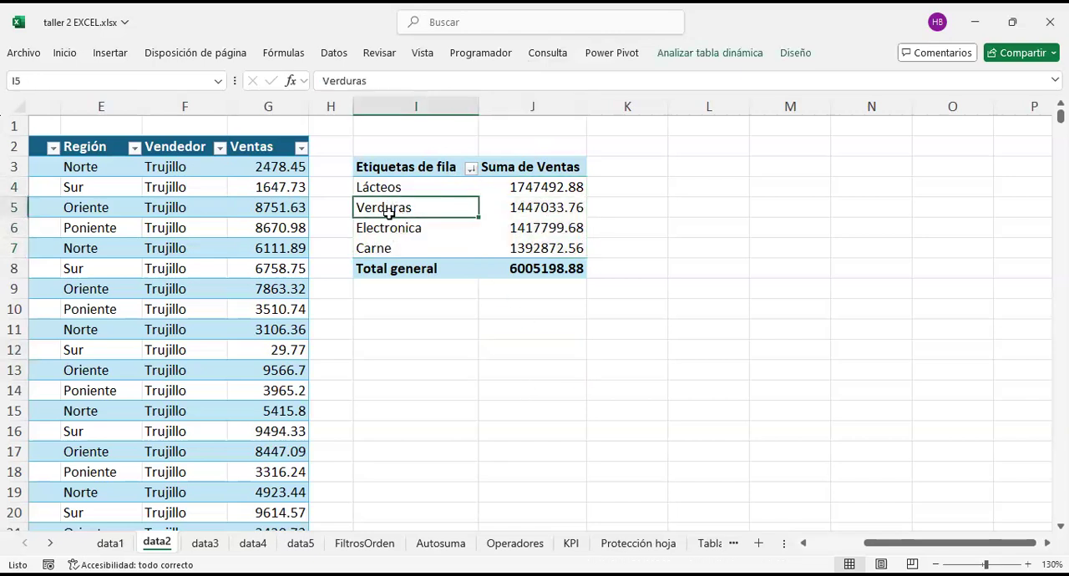
key(shift+Right)
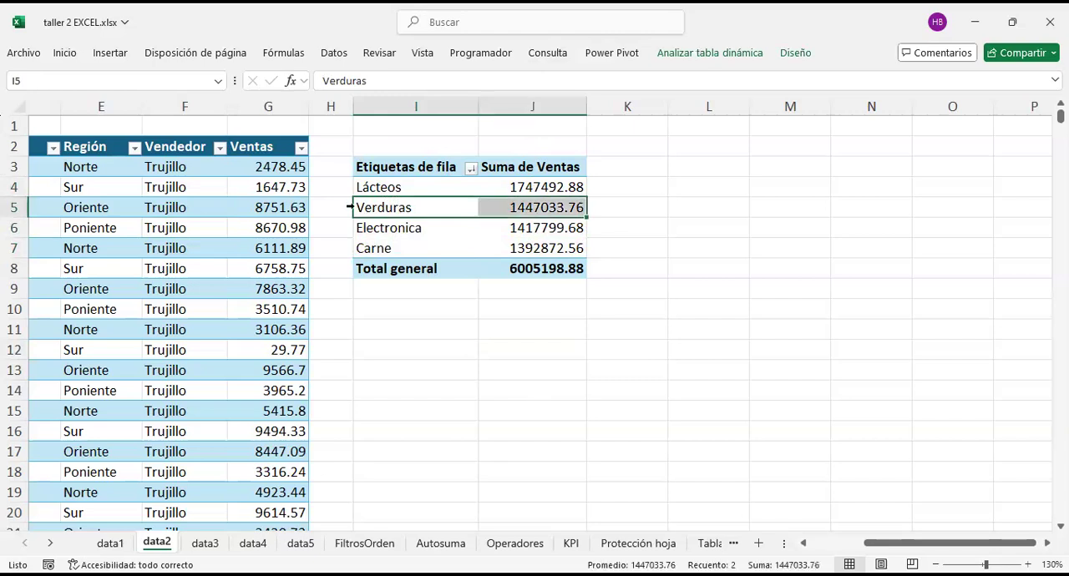
drag(454, 346, 416, 330)
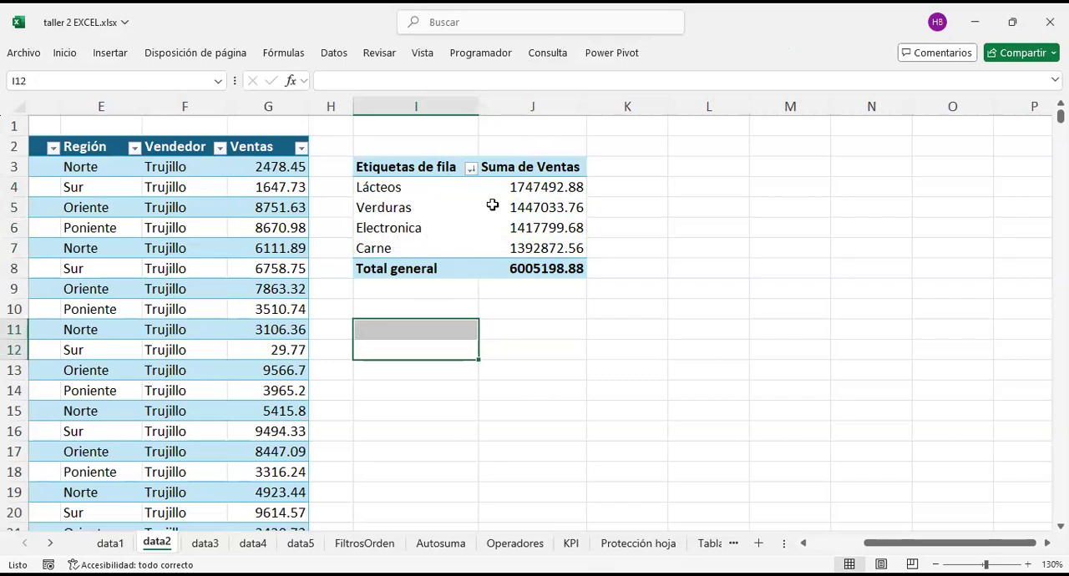
Step: Try to select the whole Verduras row in the PivotTable and move it manually down the product list
mouse_move(510, 207)
click(352, 205)
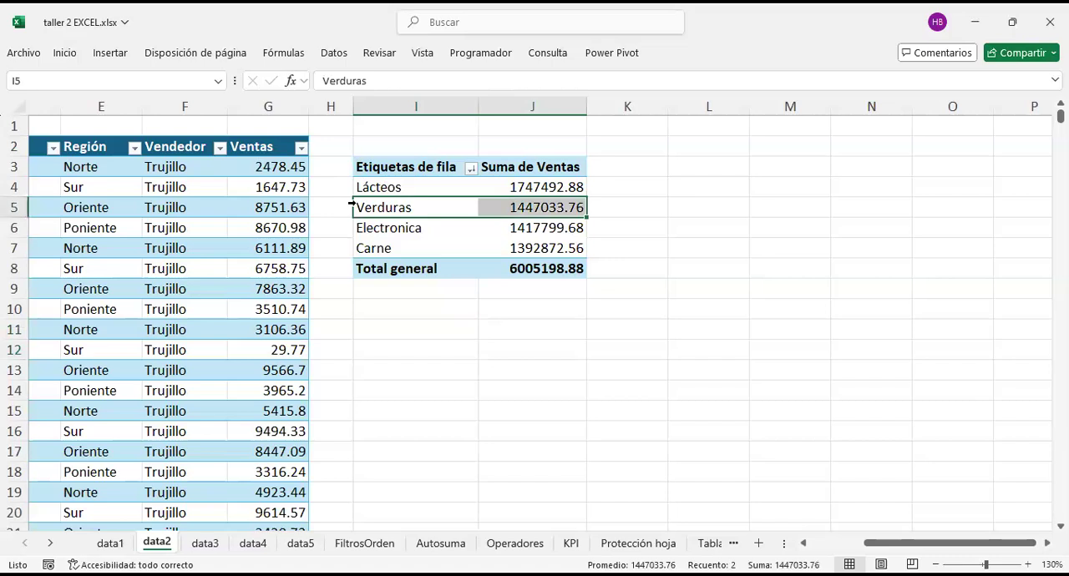
drag(350, 217, 350, 228)
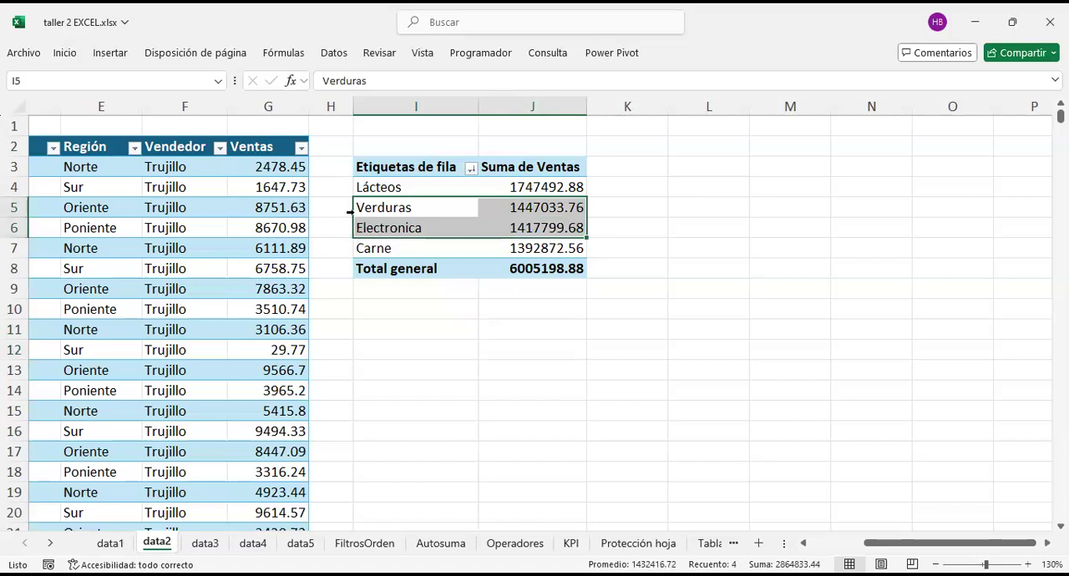
click(350, 209)
click(346, 209)
click(361, 211)
click(350, 207)
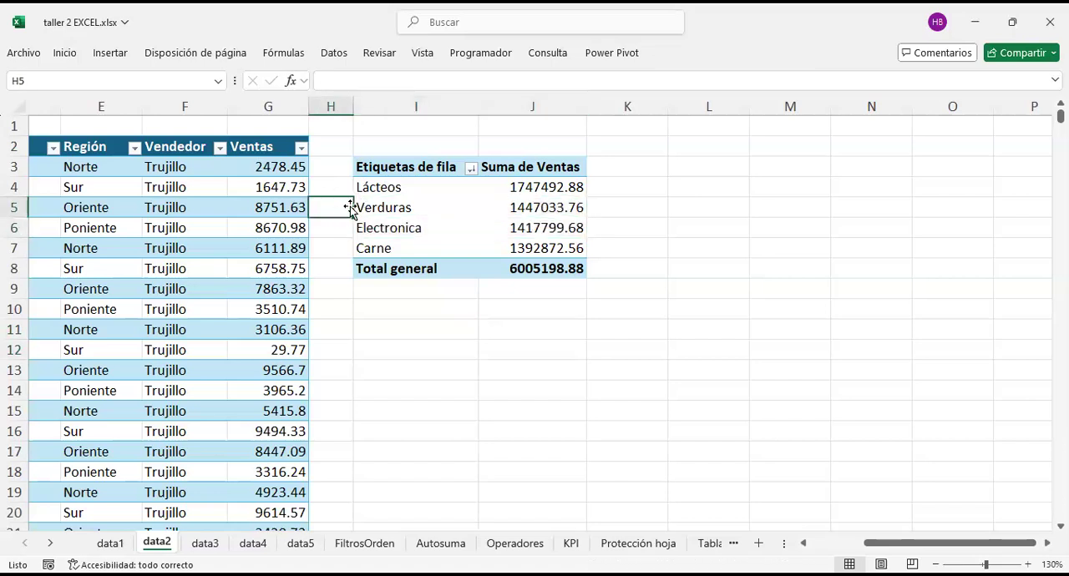
click(352, 207)
mouse_move(352, 207)
mouse_down()
mouse_move(352, 234)
mouse_move(372, 206)
mouse_move(363, 228)
mouse_move(355, 206)
mouse_up()
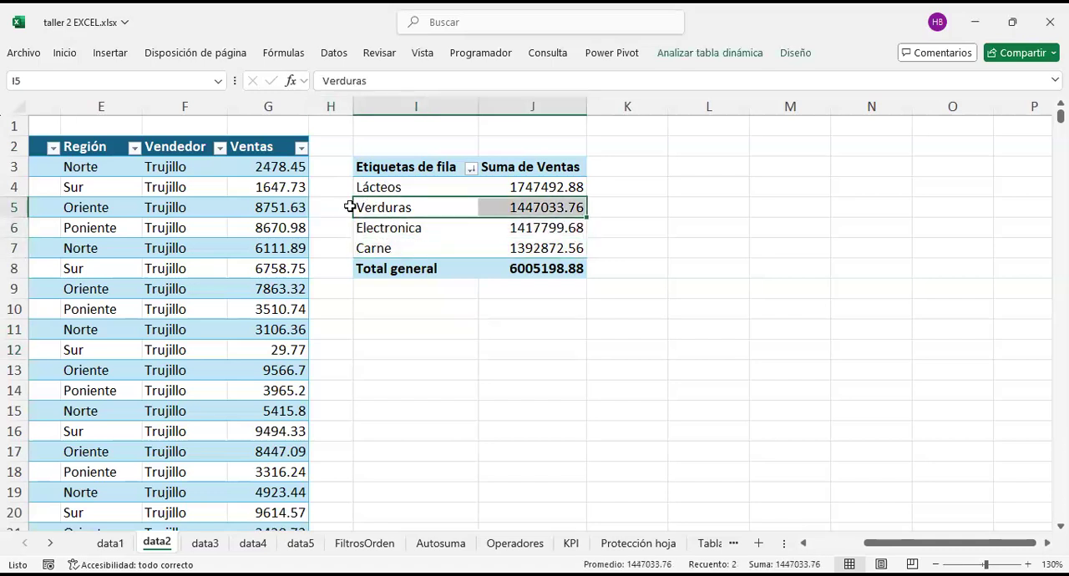
click(350, 207)
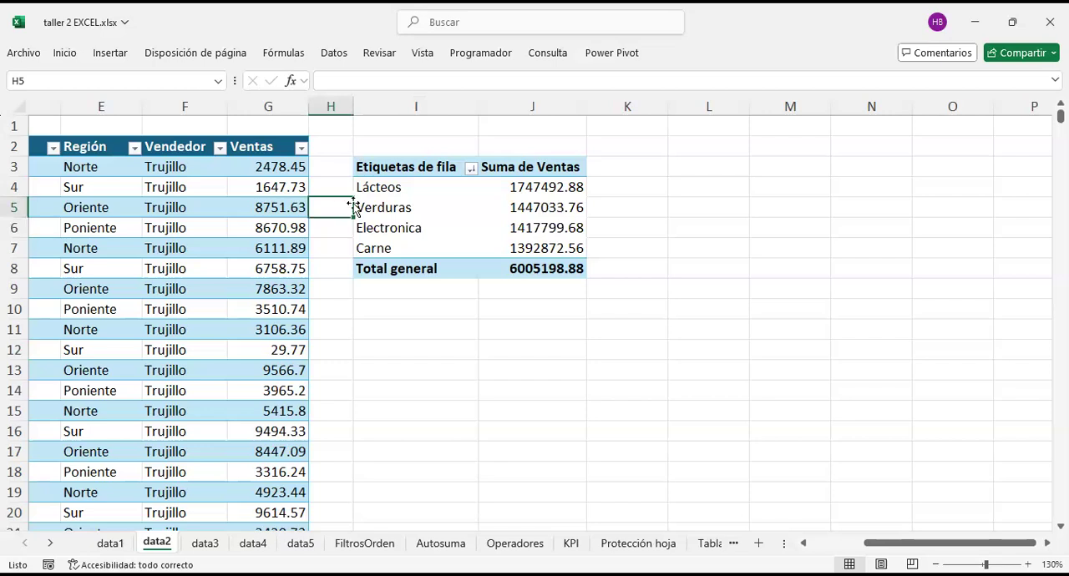
click(330, 232)
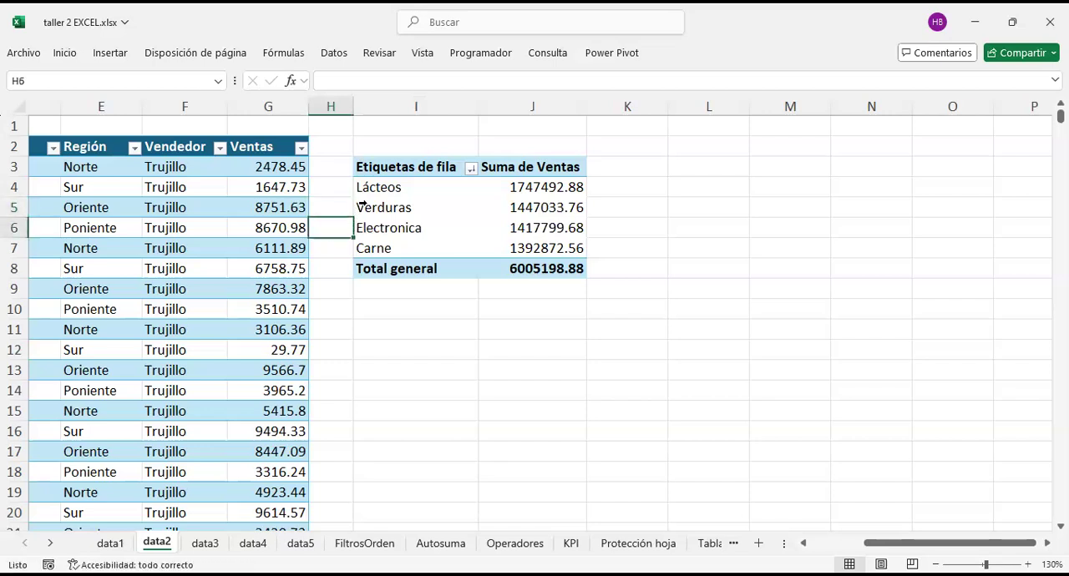
click(350, 207)
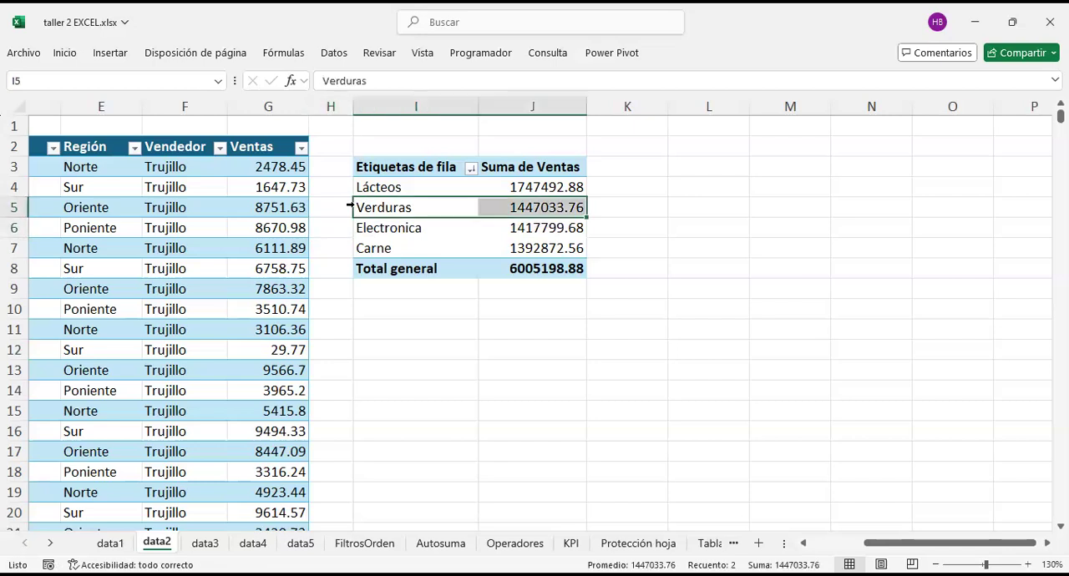
drag(346, 207, 343, 224)
click(387, 208)
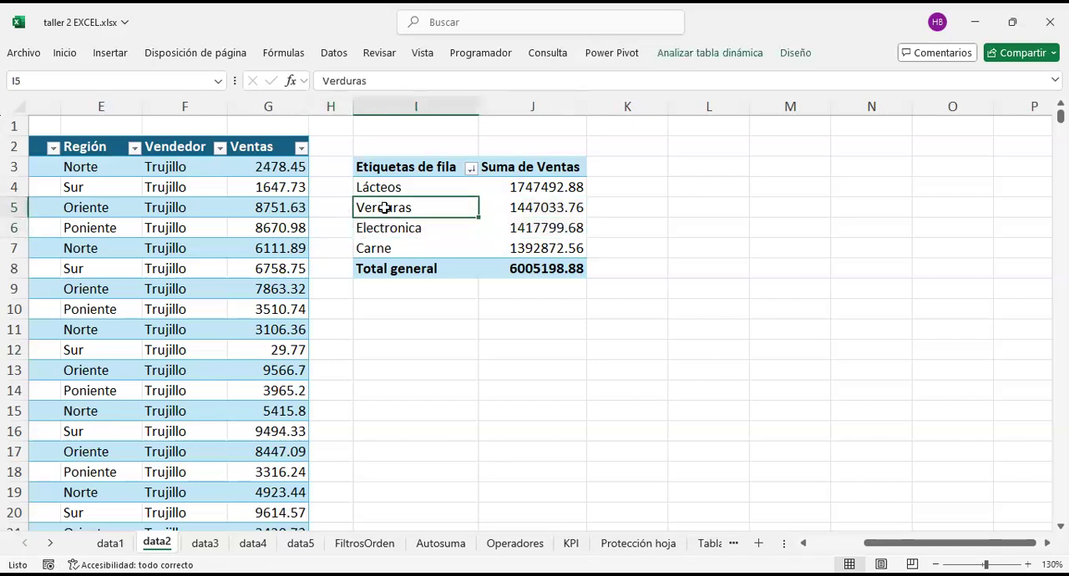
click(335, 205)
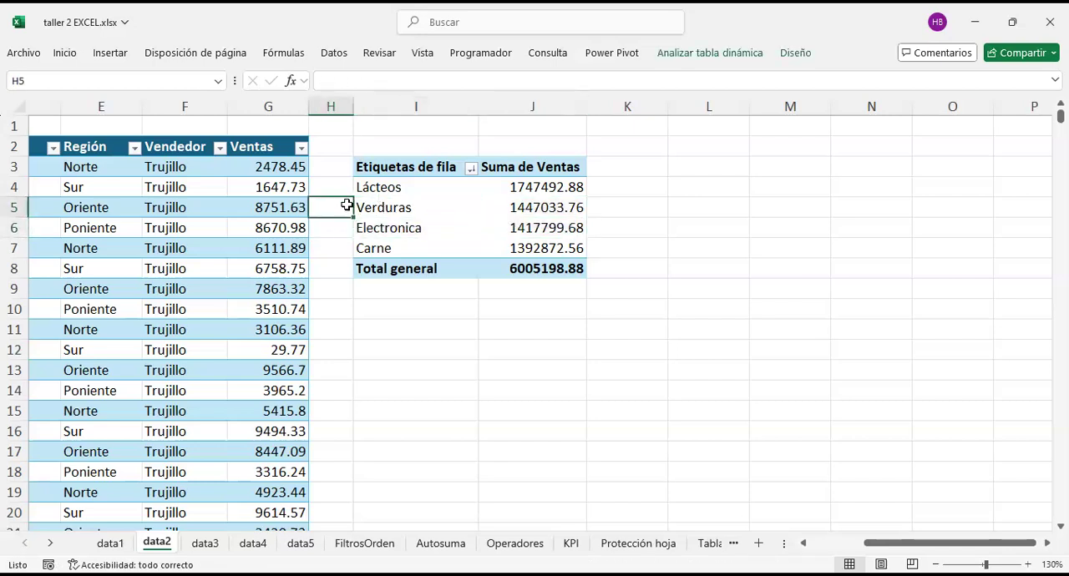
Step: Move the Verduras row manually below Electronica in the PivotTable
click(352, 206)
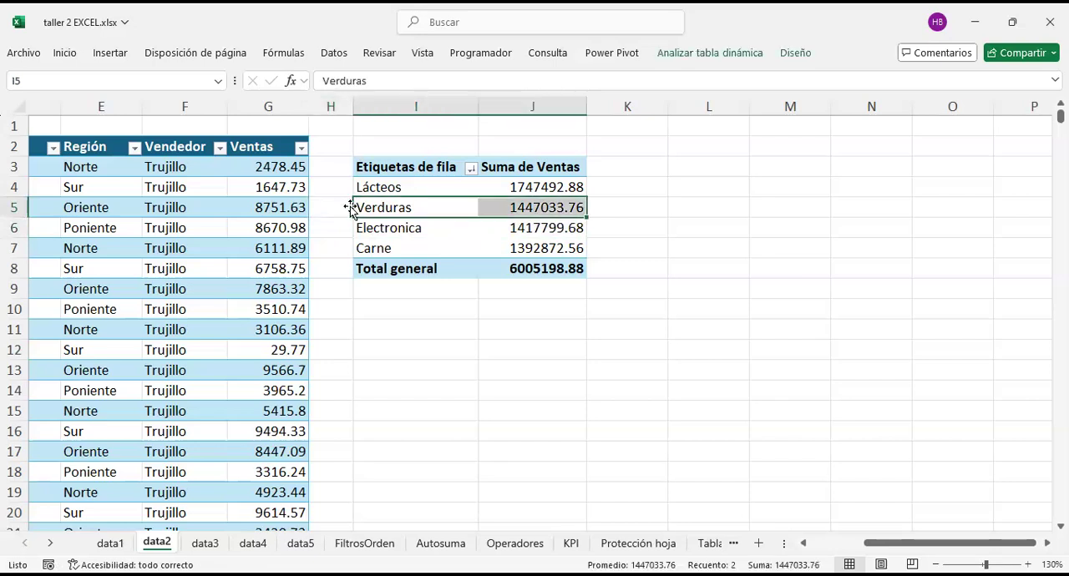
drag(353, 209, 355, 214)
drag(354, 213, 389, 238)
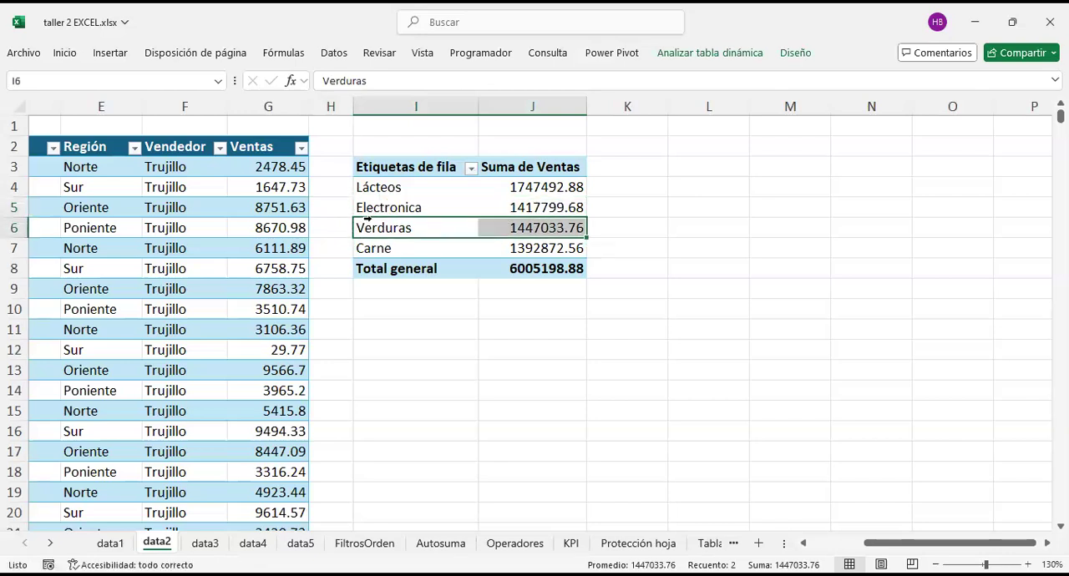
click(370, 208)
click(331, 210)
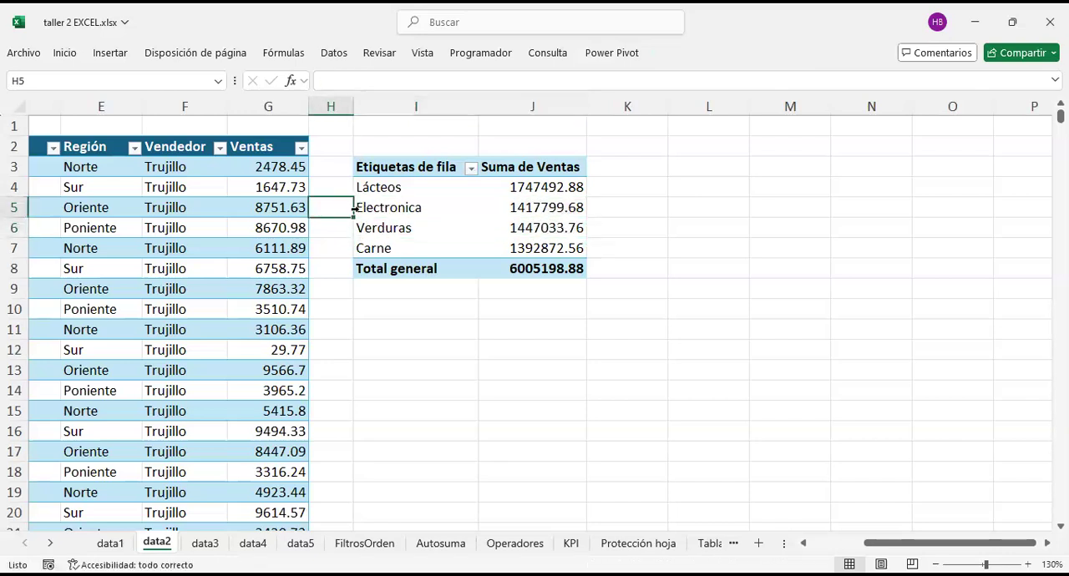
Step: Move the Electronica row below Carne so it is the last product in the PivotTable
click(359, 207)
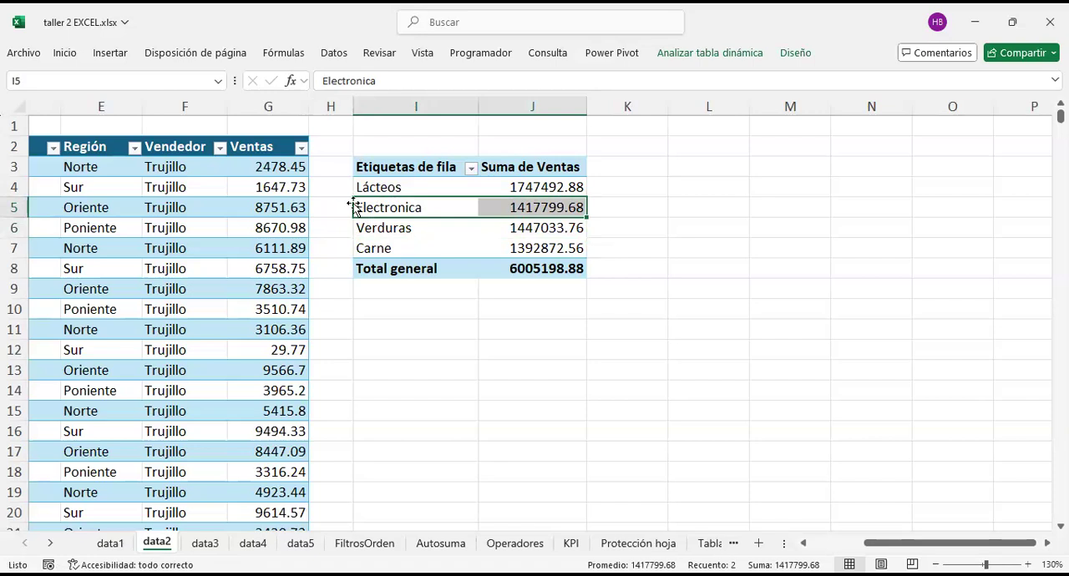
drag(355, 207, 395, 241)
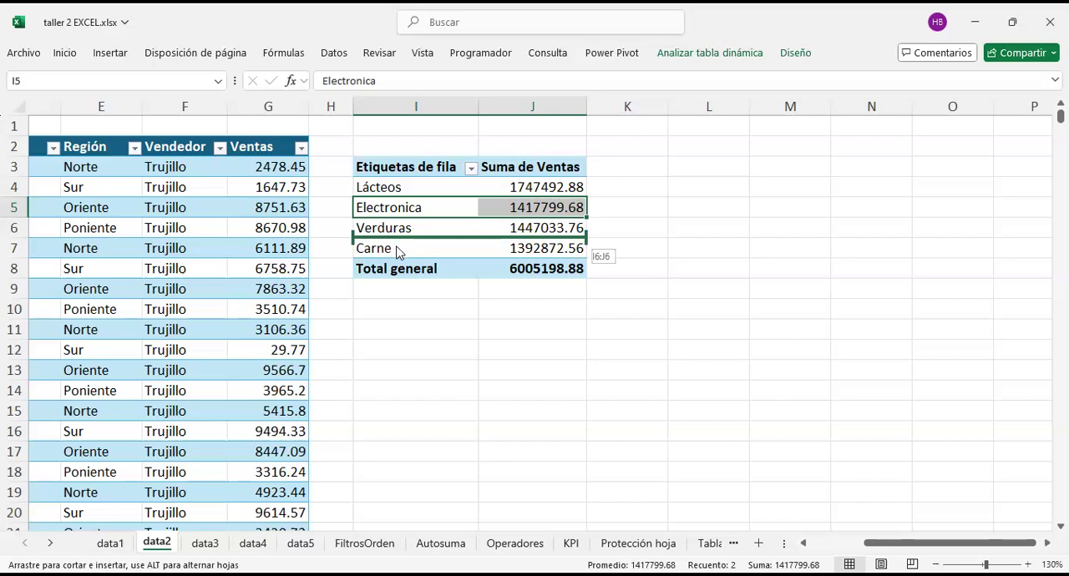
drag(398, 254, 402, 262)
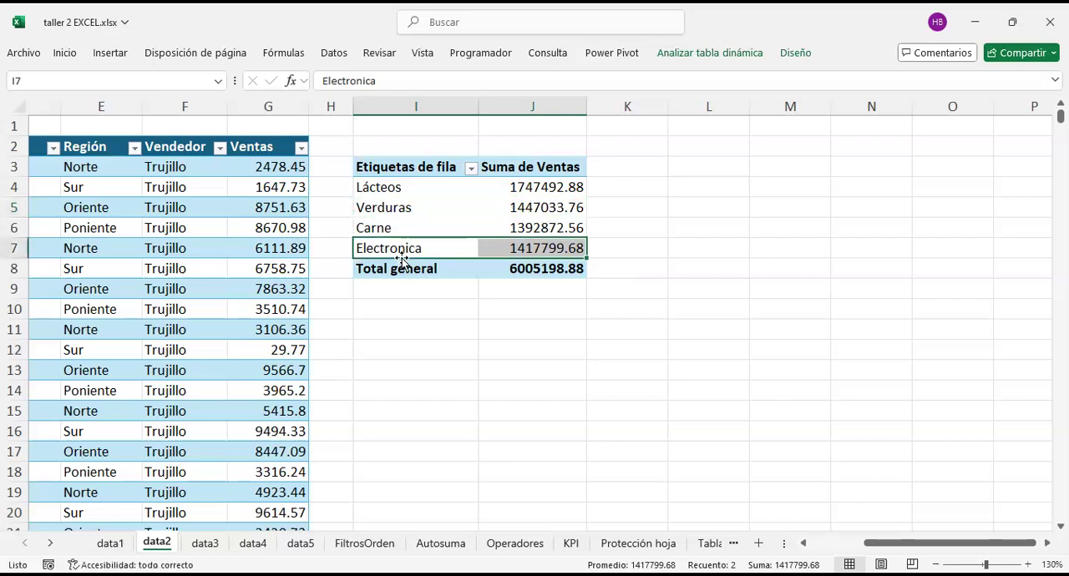
Step: Move the Verduras row above Lácteos so it is the first product in the PivotTable
click(356, 207)
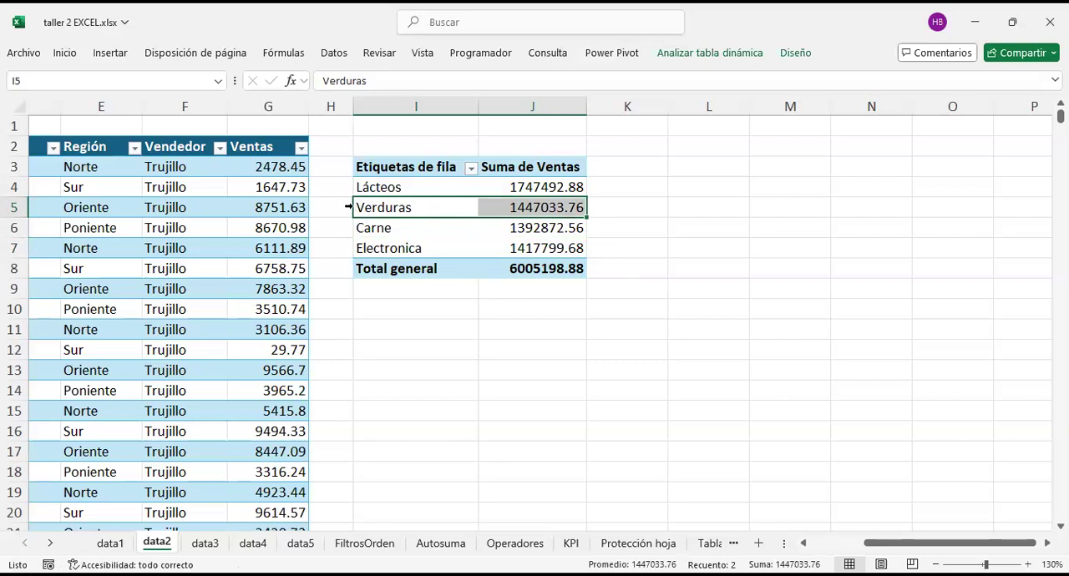
drag(353, 208, 376, 181)
click(698, 242)
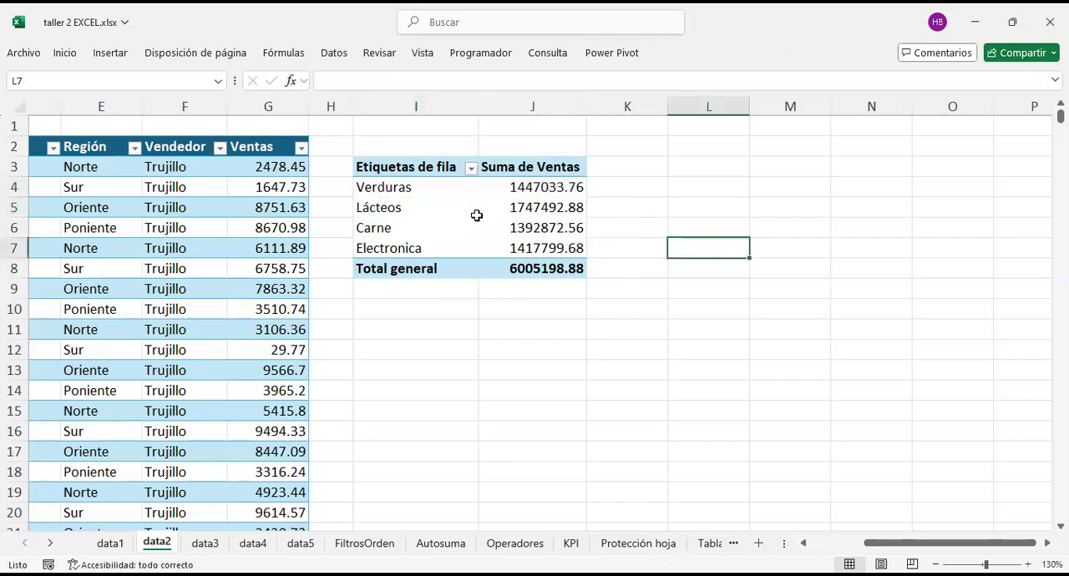
click(431, 209)
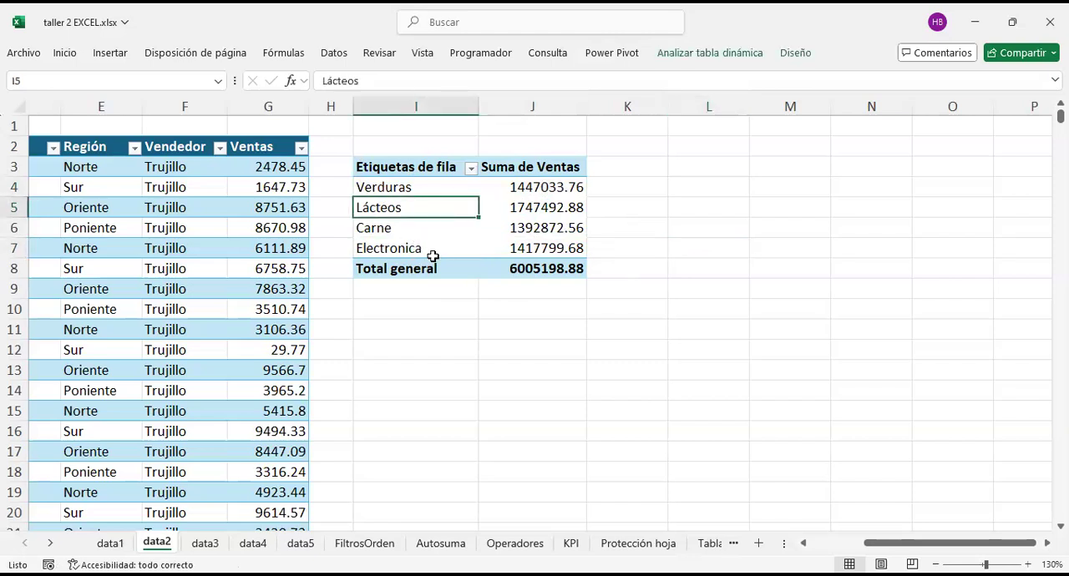
Step: Try to move the Verduras record in row 10 of the sales table, and restore the row's height
scroll(441, 255, left, 5)
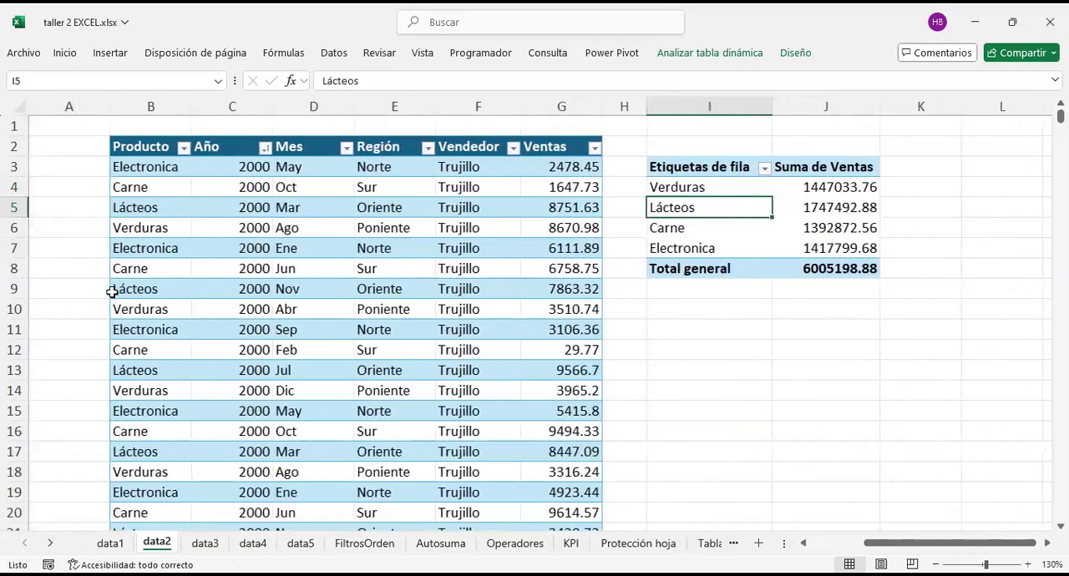
click(135, 314)
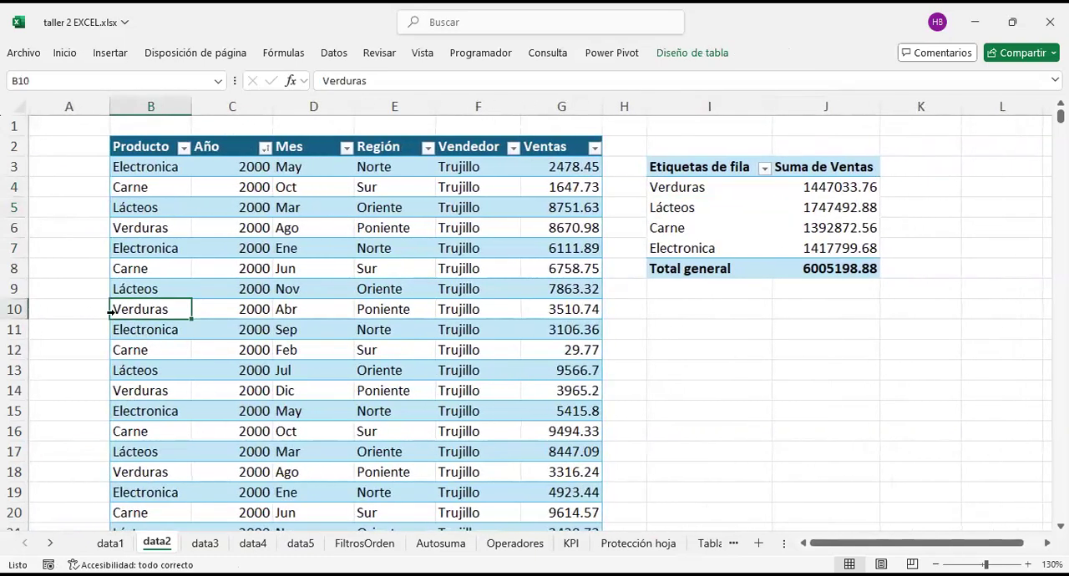
click(17, 310)
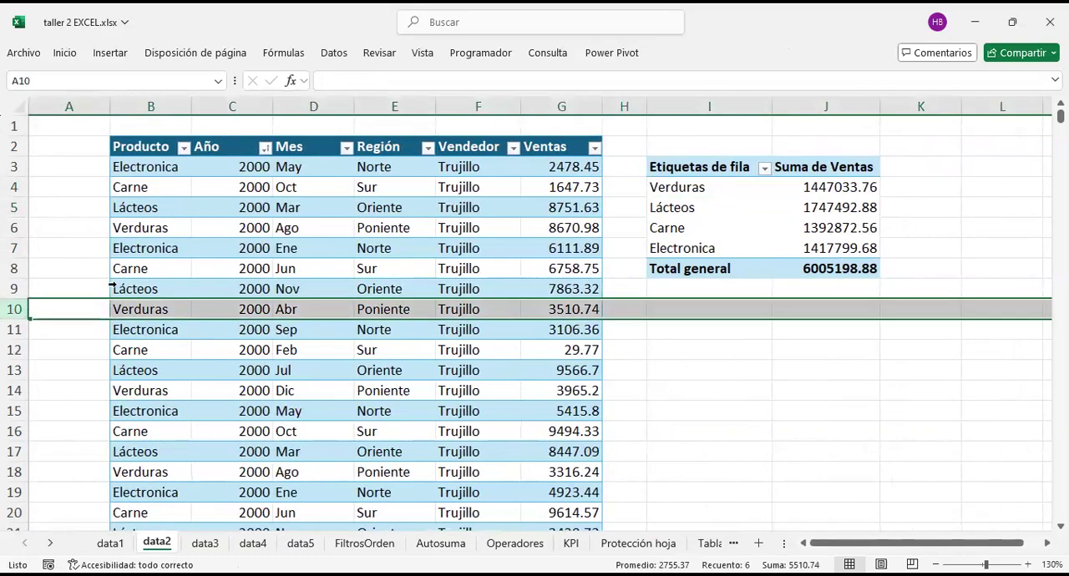
drag(14, 320, 14, 317)
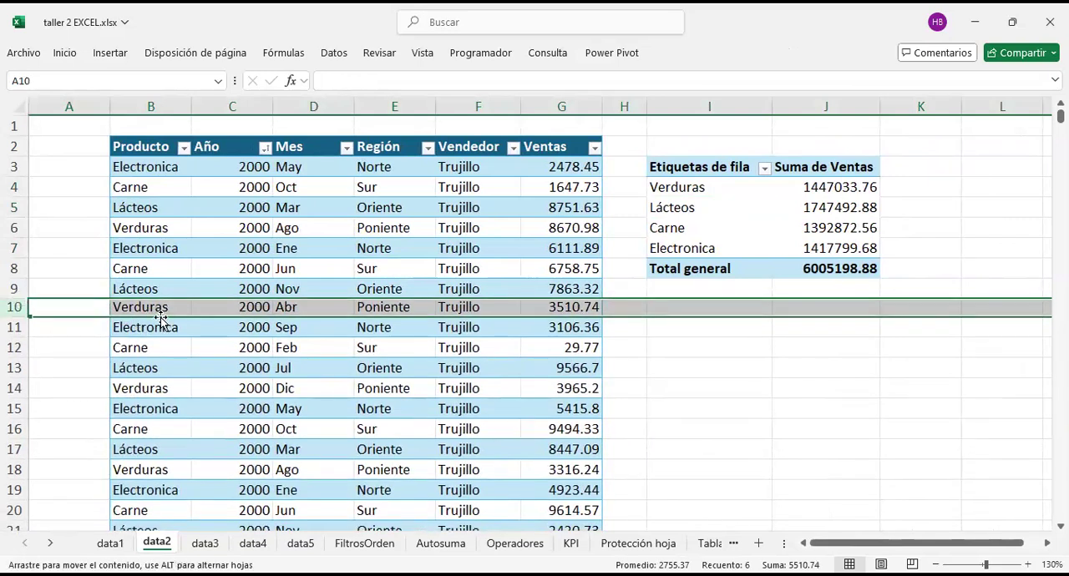
click(143, 306)
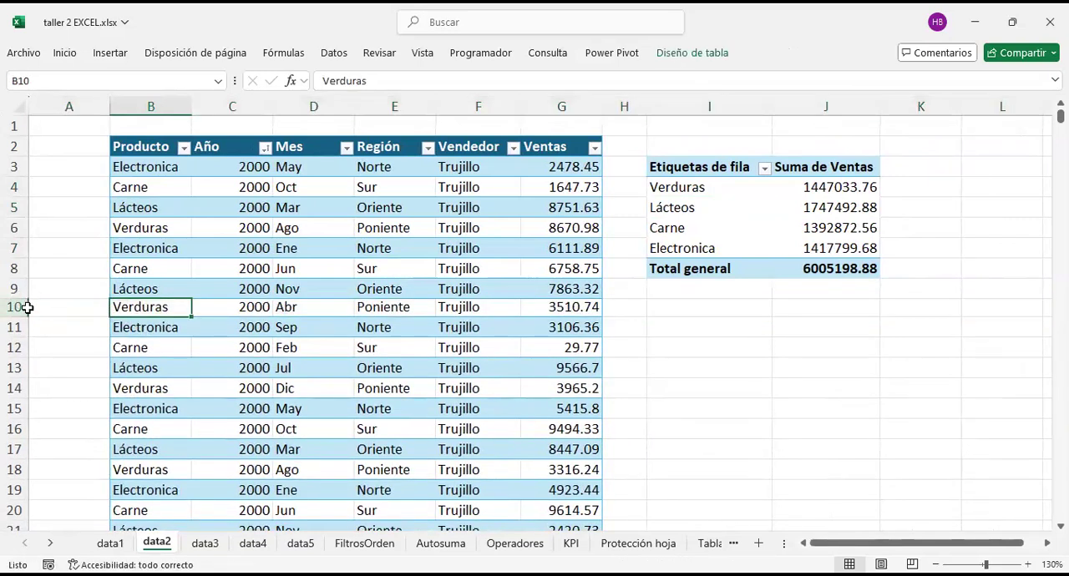
drag(12, 317, 13, 320)
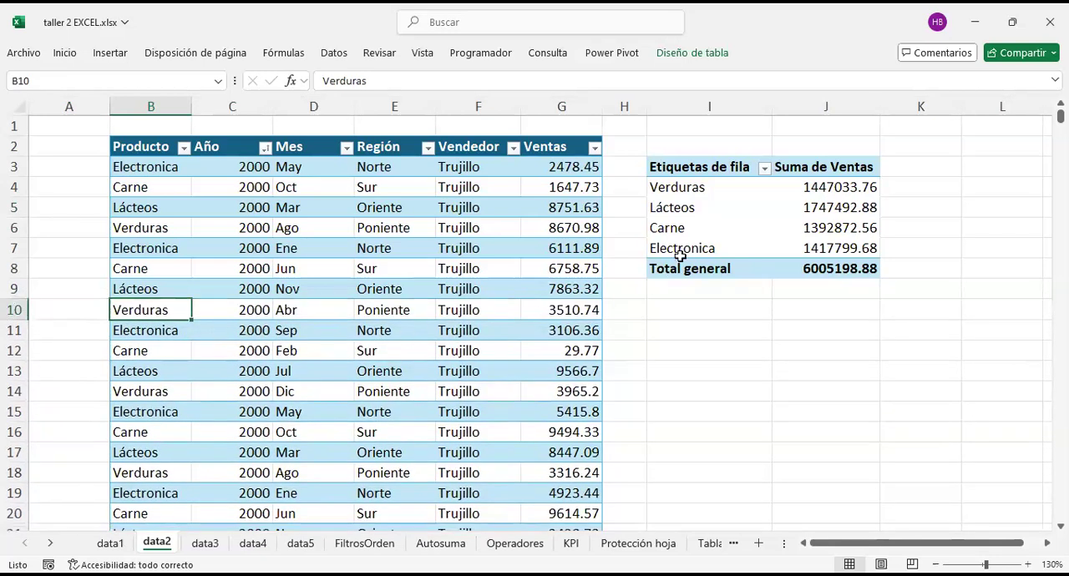
Step: Leave the PivotTable and switch to the FiltrosOrden sheet
click(680, 210)
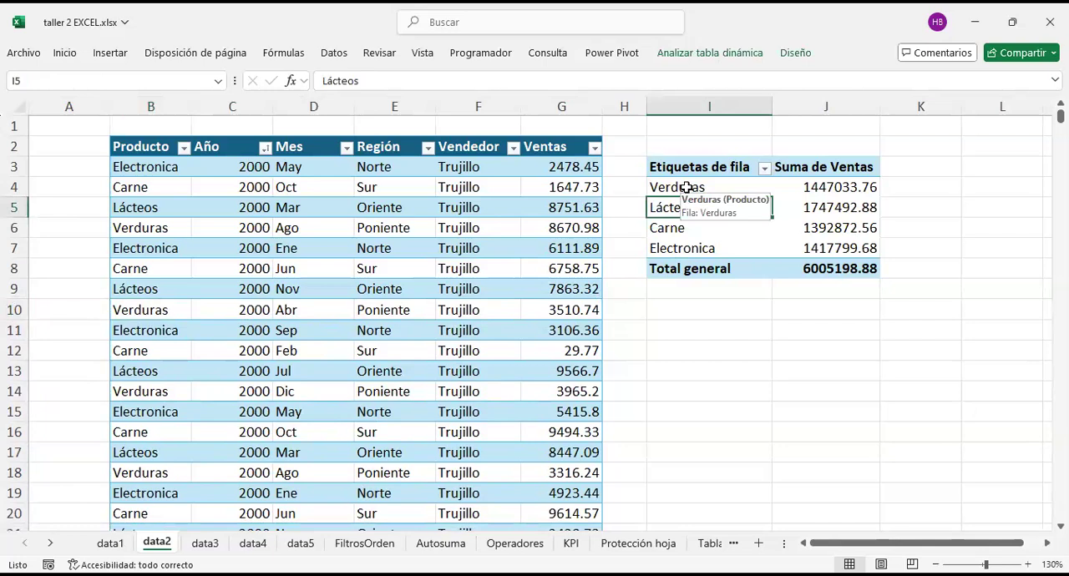
click(696, 386)
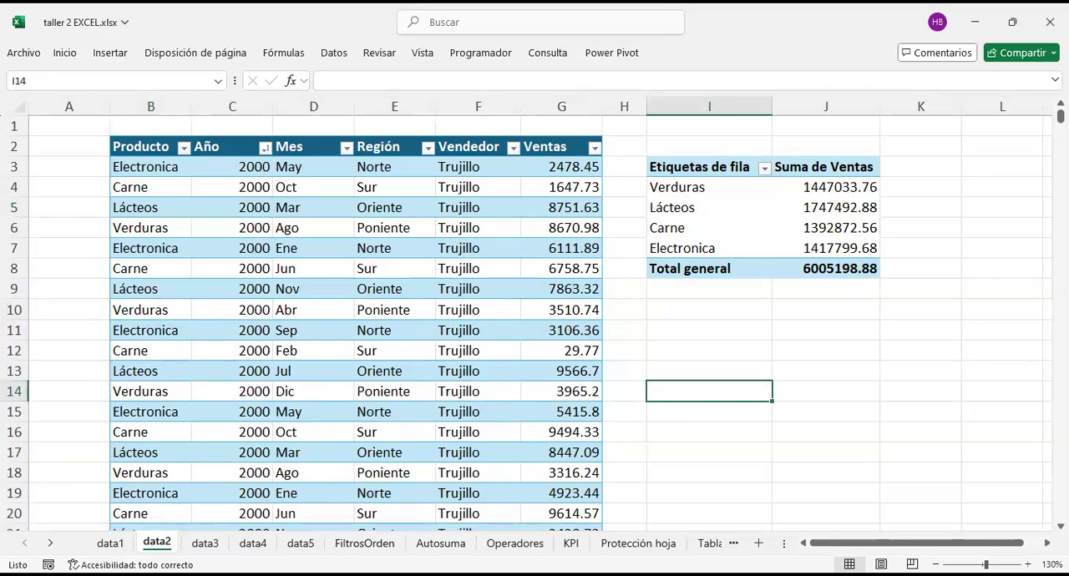
click(746, 414)
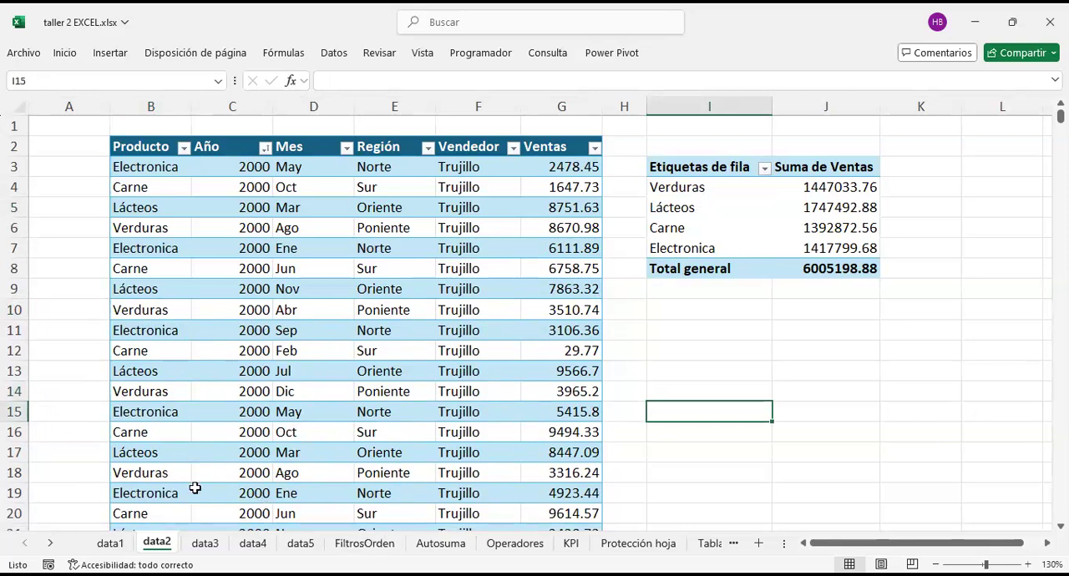
key(Right)
key(Right)
key(Right)
key(Right)
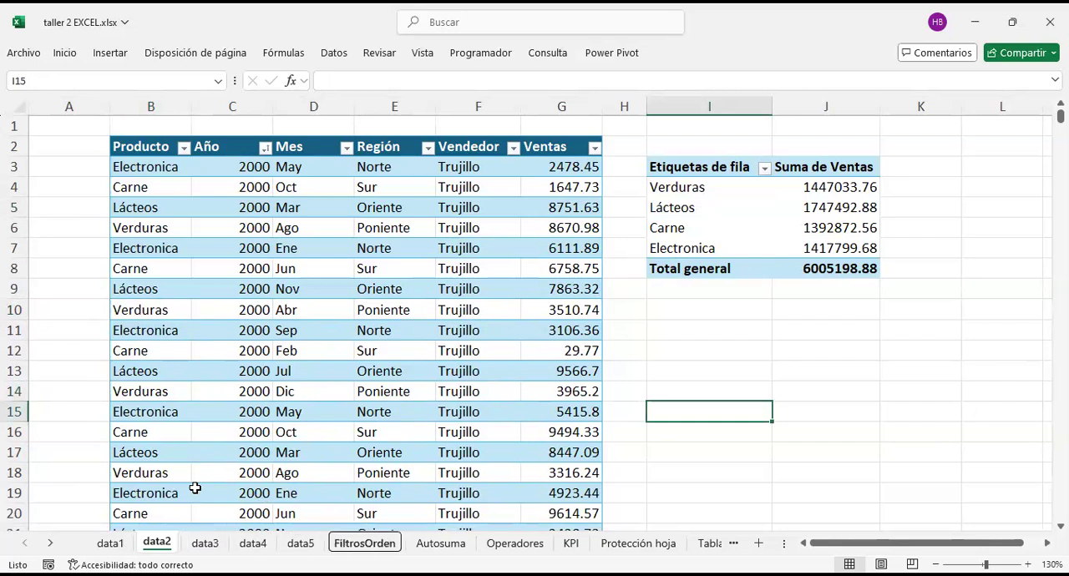
key(Return)
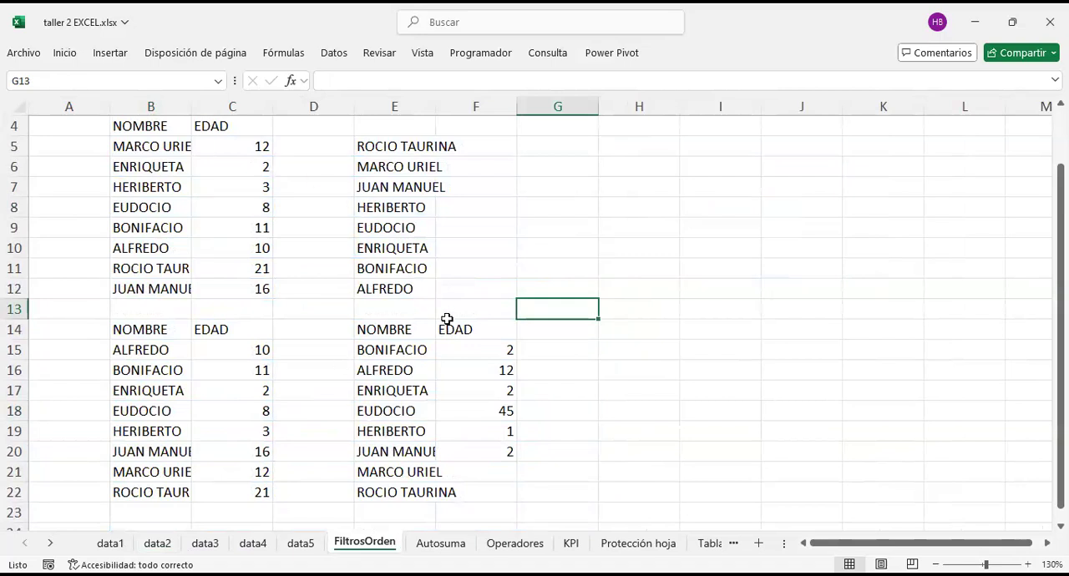
Step: Copy the NOMBRE and EDAD list in B4:C12 and paste it starting at cell H4
scroll(393, 305, up, 1)
drag(175, 187, 468, 371)
scroll(295, 422, down, 1)
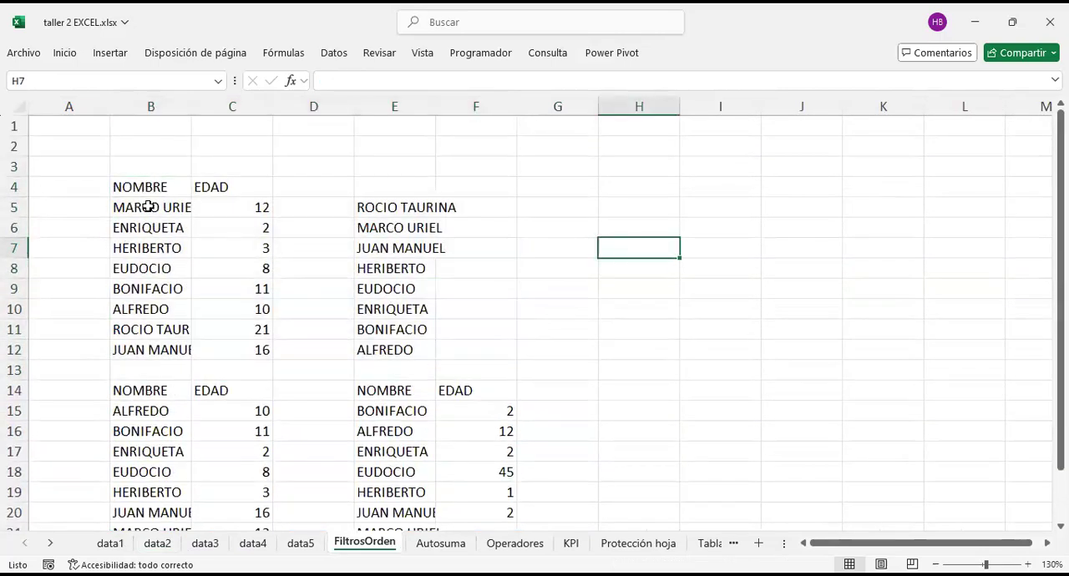
drag(146, 187, 265, 356)
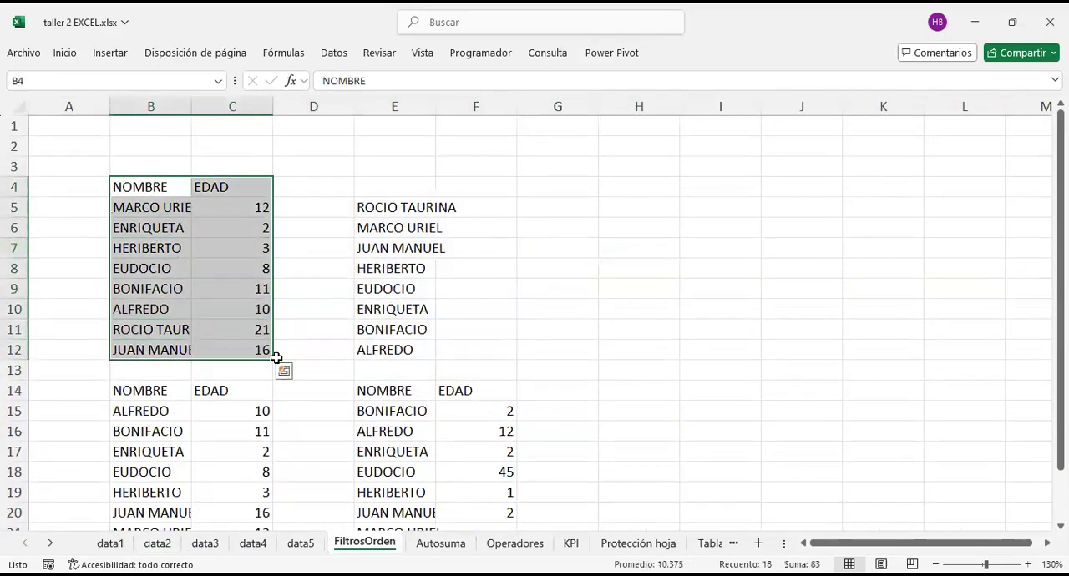
key(ctrl+c)
click(628, 184)
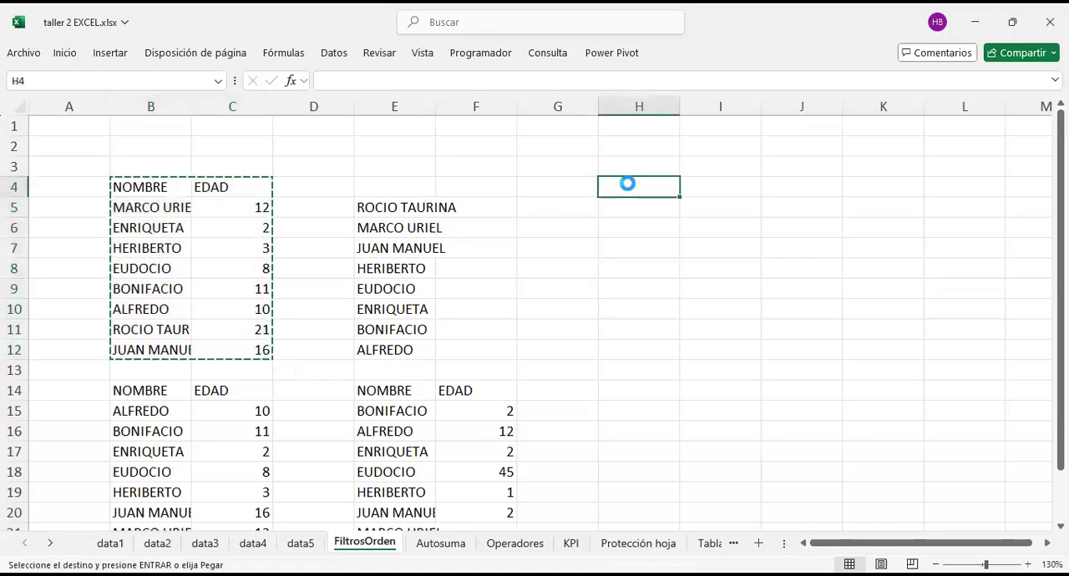
key(ctrl+v)
click(620, 445)
drag(641, 191, 730, 349)
click(639, 411)
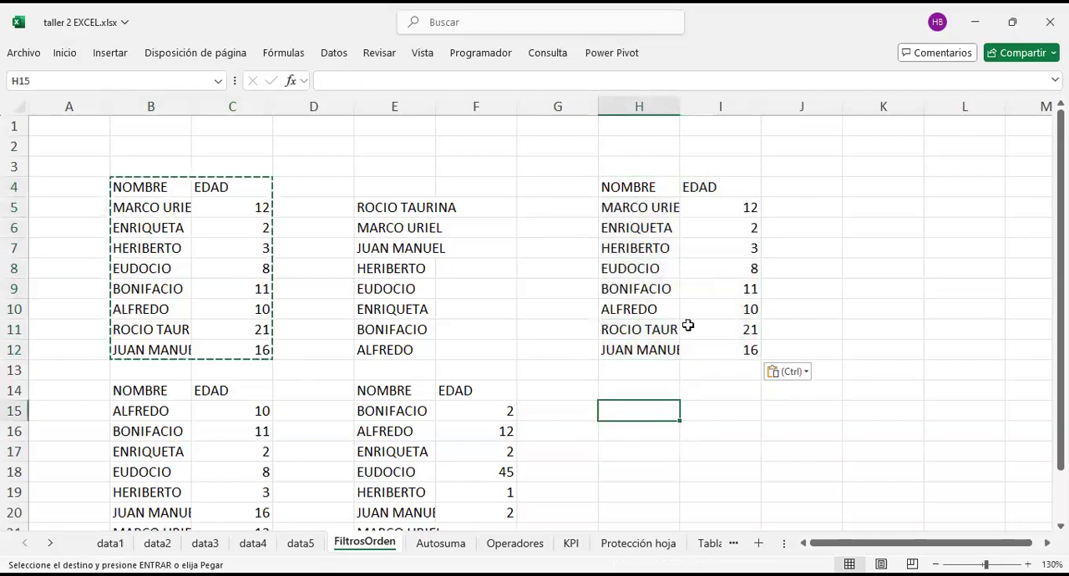
Step: Fit the width of column H to the pasted names and narrow column I
drag(655, 189, 739, 350)
click(655, 400)
drag(644, 186, 705, 339)
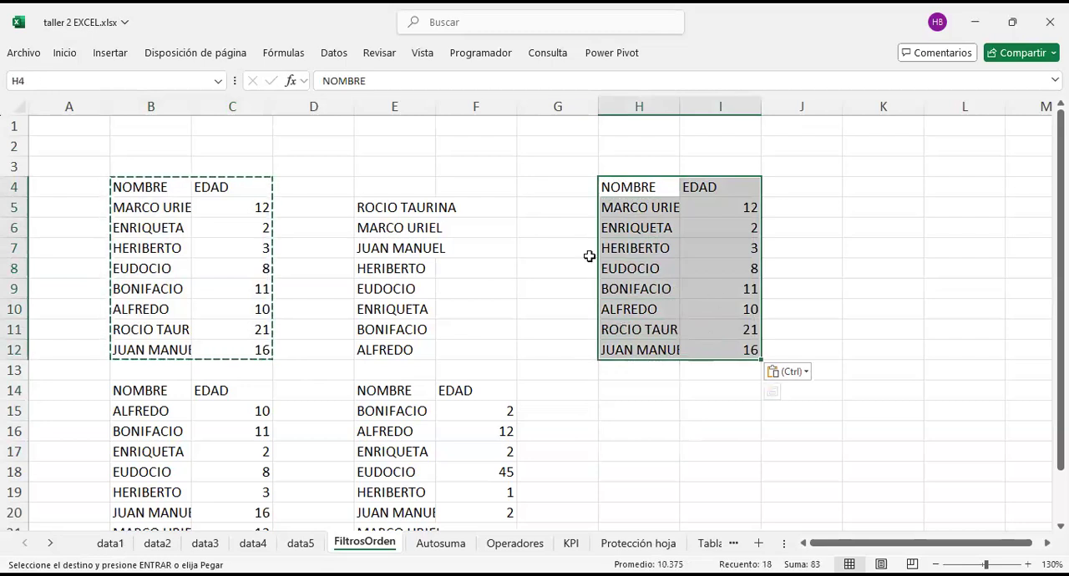
scroll(589, 256, right, 2)
drag(516, 106, 534, 115)
click(518, 248)
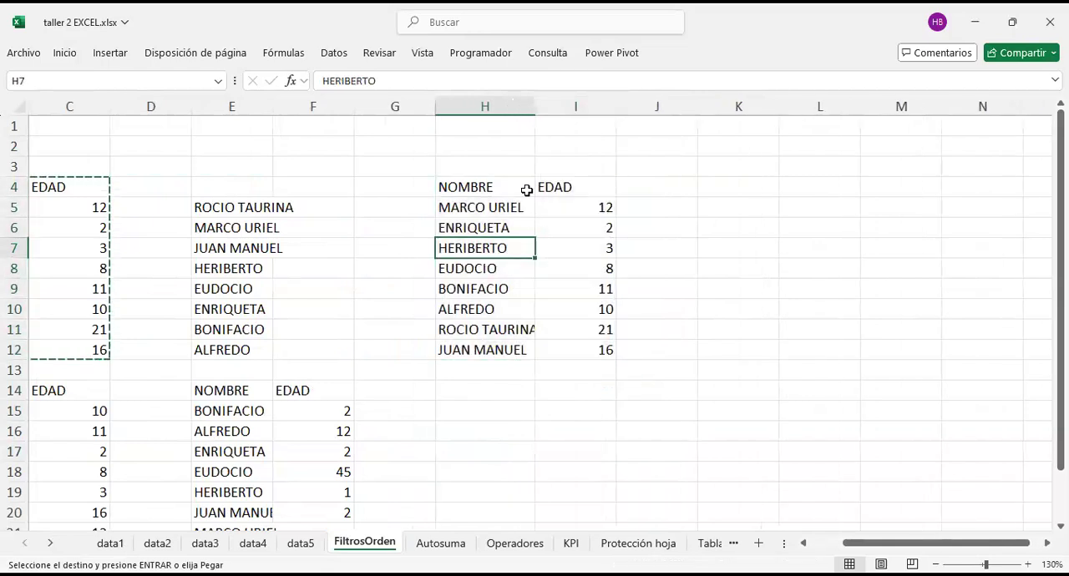
double_click(534, 106)
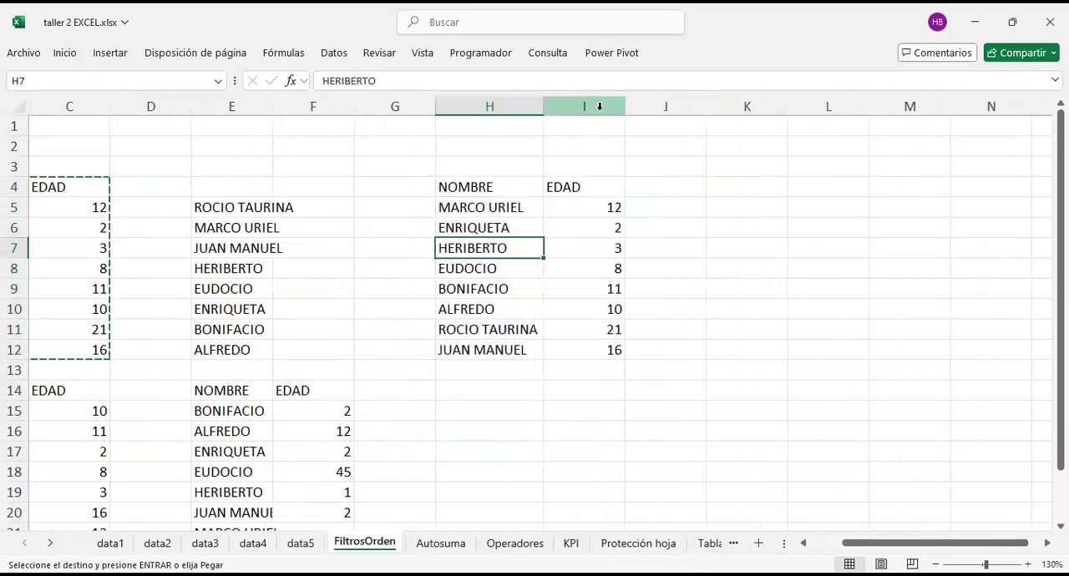
drag(622, 110, 589, 543)
Step: Select the pasted NOMBRE and EDAD list in H4:I12, including its headers
drag(493, 187, 564, 332)
click(712, 207)
drag(477, 186, 576, 374)
click(675, 203)
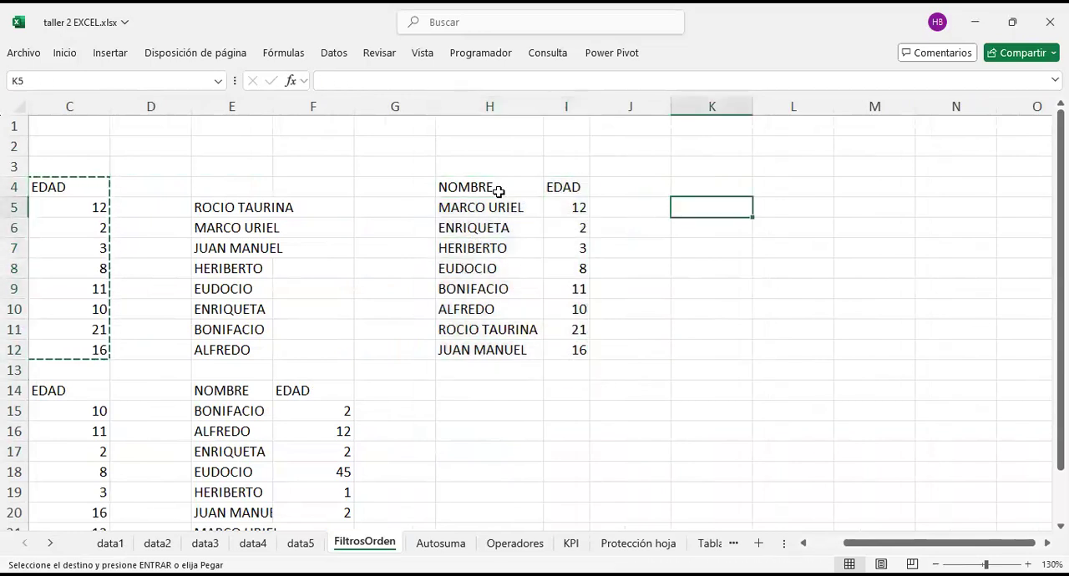
drag(522, 186, 573, 352)
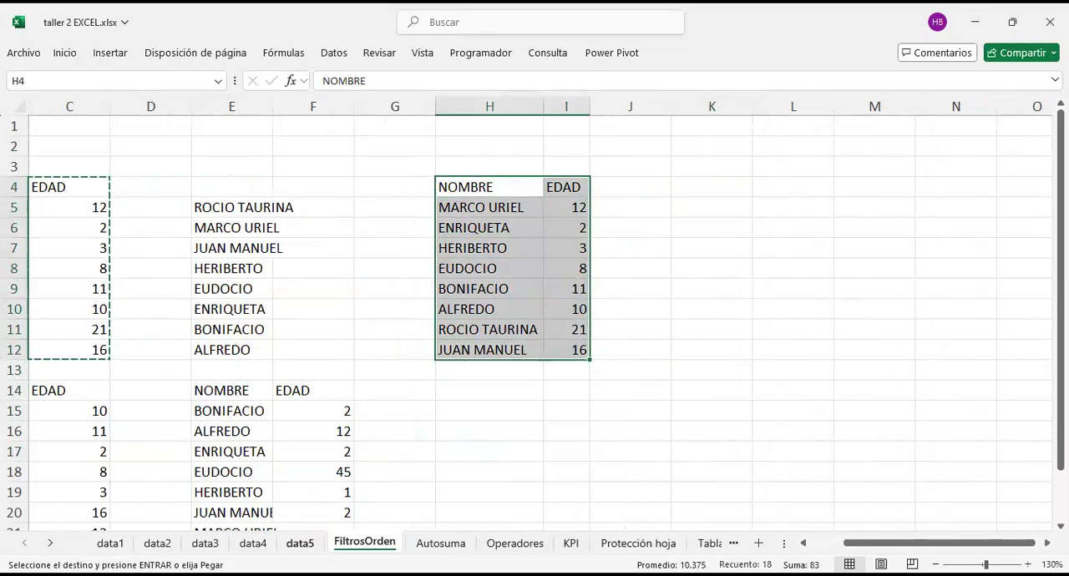
Step: Look through the data3, data4 and data2 sheets, and return to FiltrosOrden
click(204, 544)
click(253, 543)
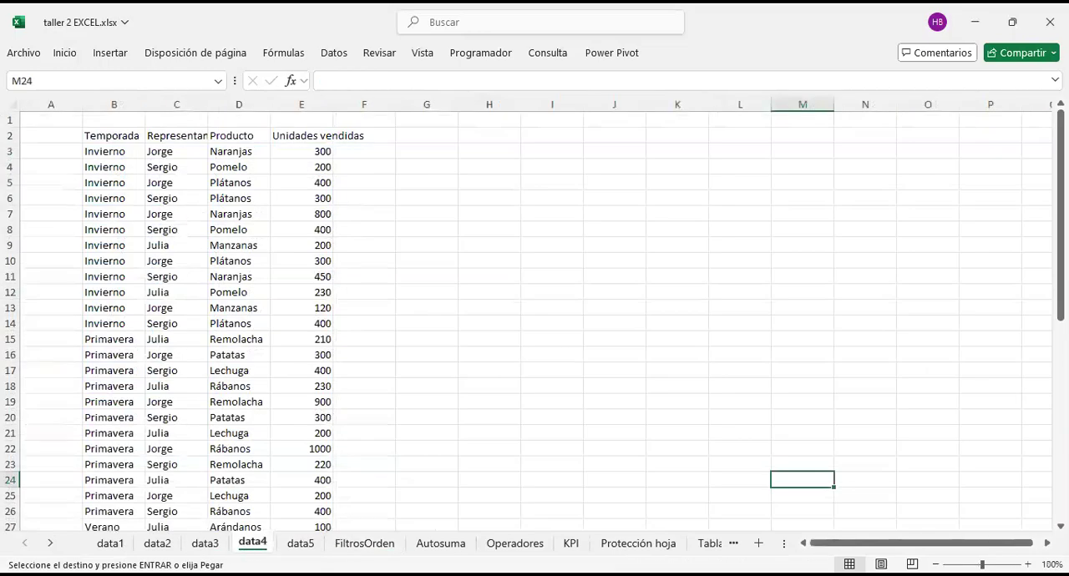
click(156, 543)
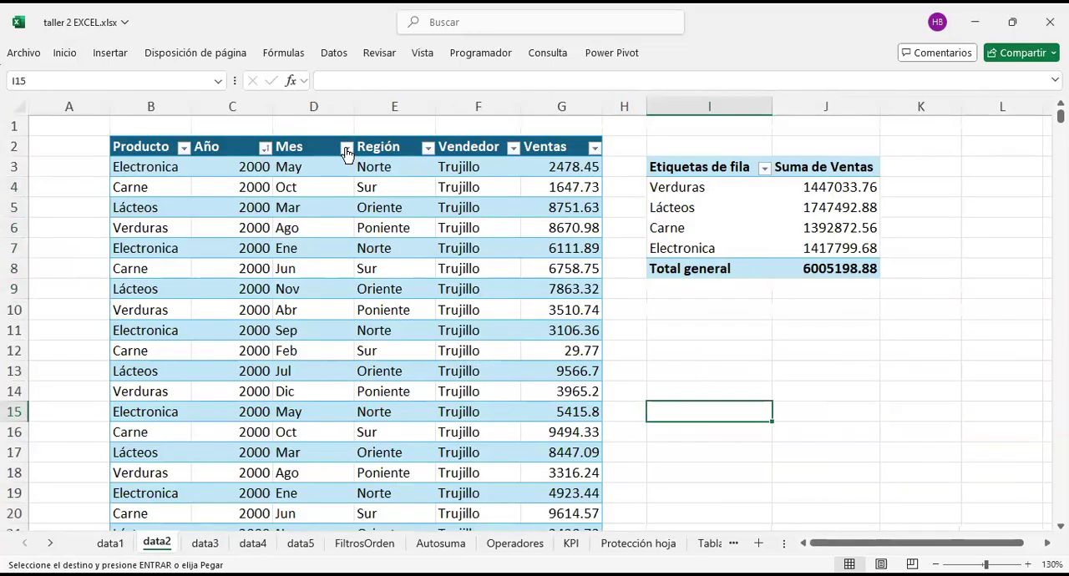
click(365, 544)
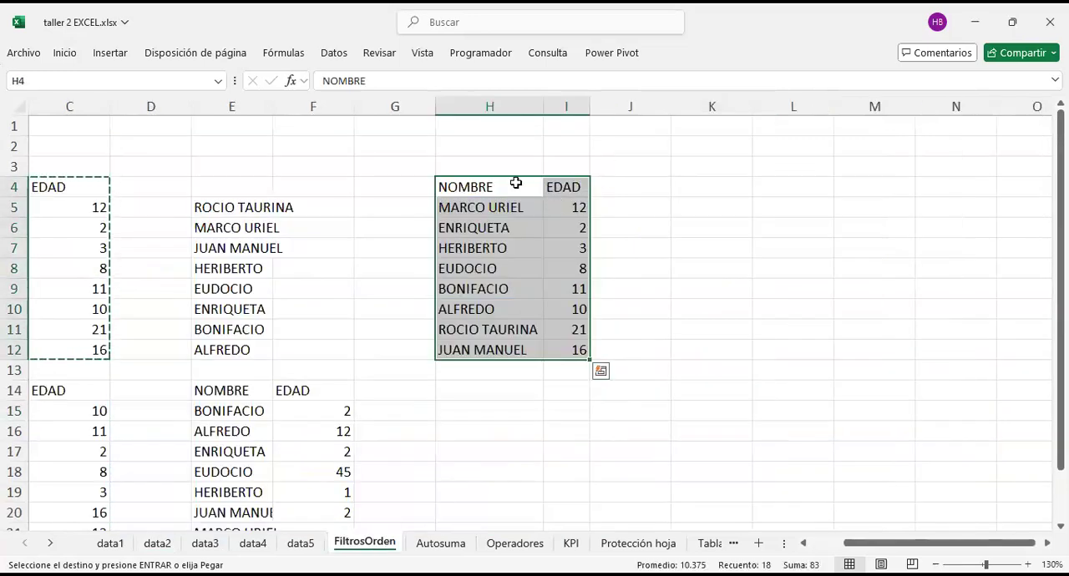
Step: Add filters to the NOMBRE and EDAD headers of the list in H4:I12
right_click(475, 202)
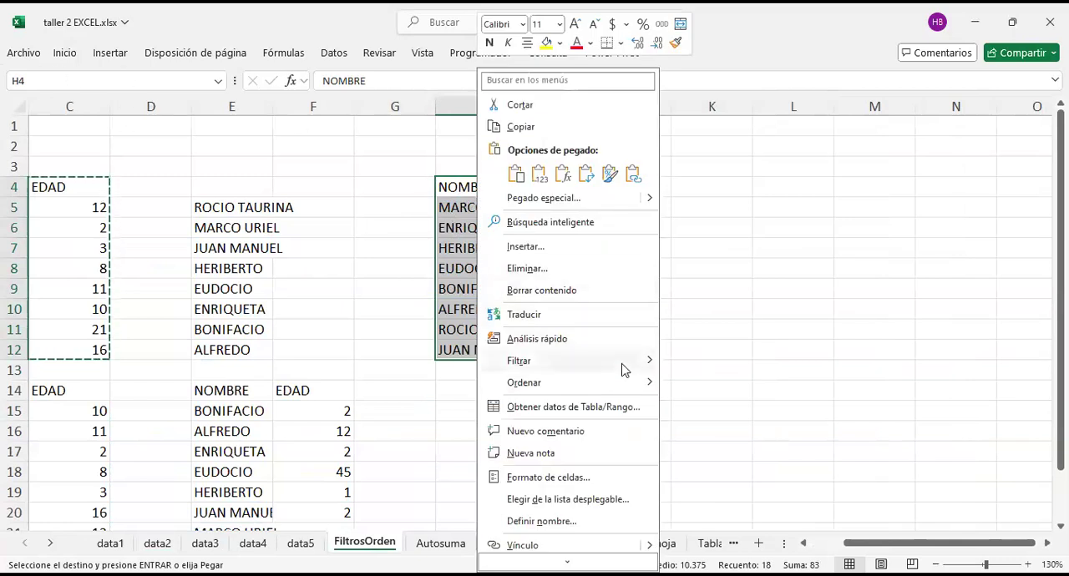
mouse_move(624, 369)
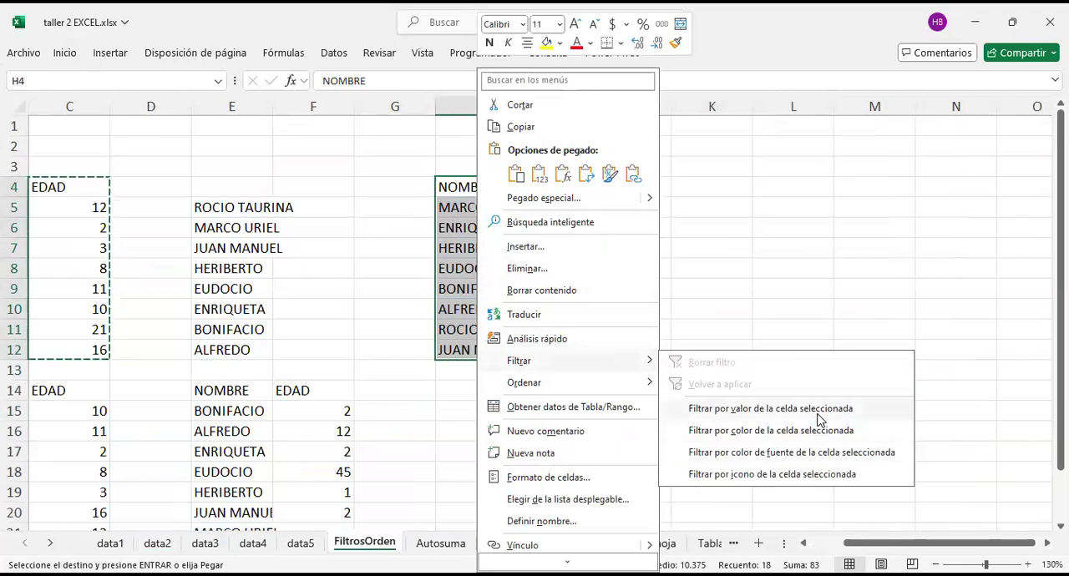
click(68, 55)
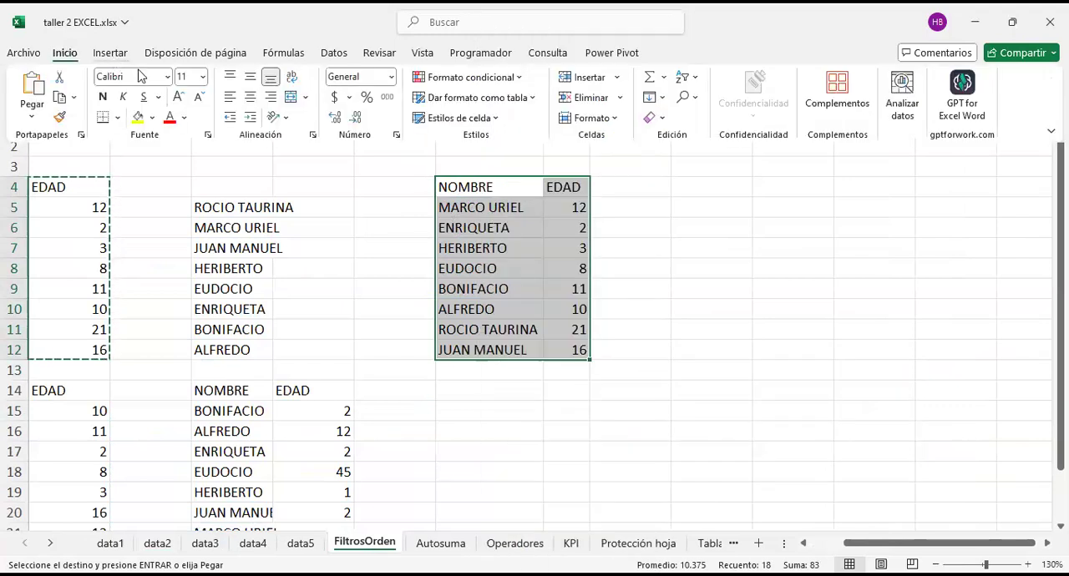
click(695, 81)
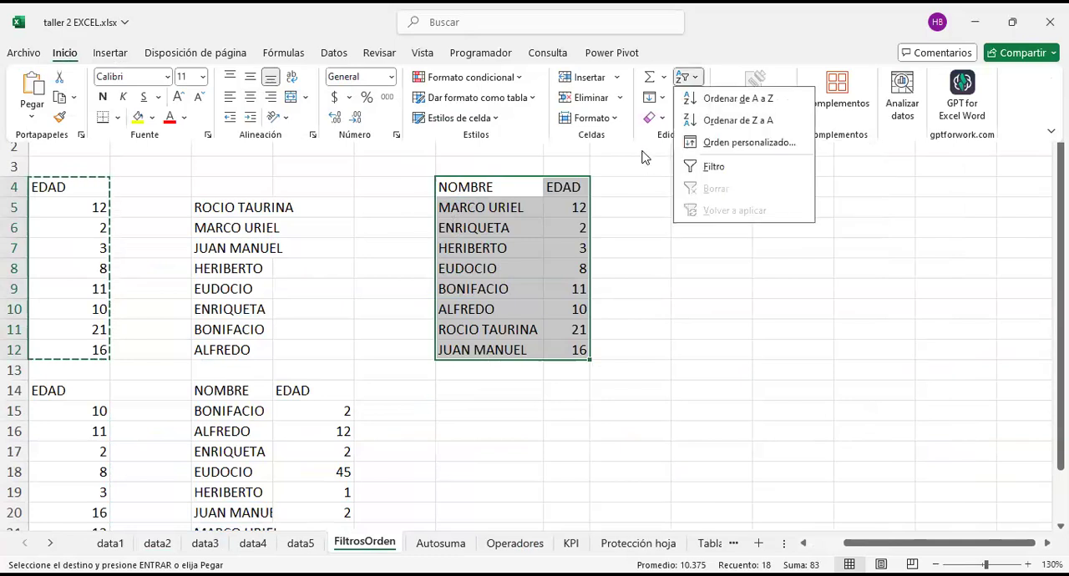
click(716, 167)
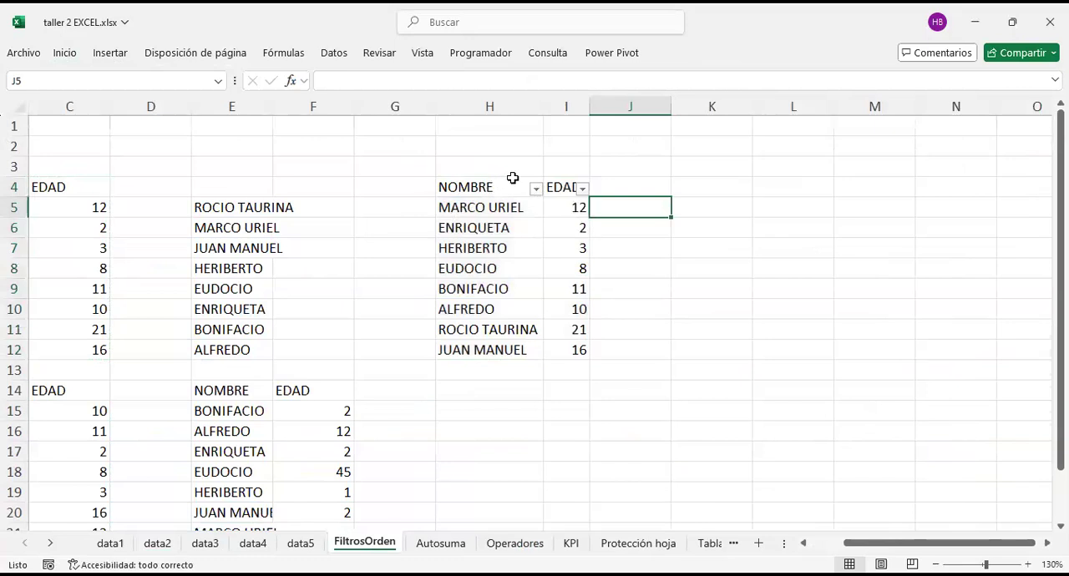
click(500, 273)
click(488, 213)
click(554, 254)
click(485, 263)
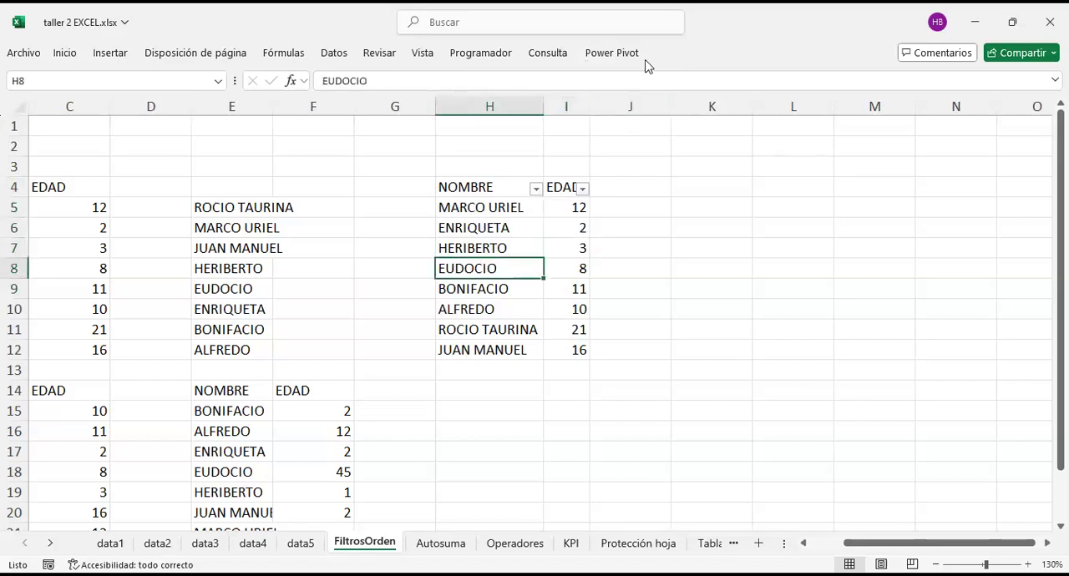
click(565, 231)
click(499, 224)
drag(513, 184, 490, 326)
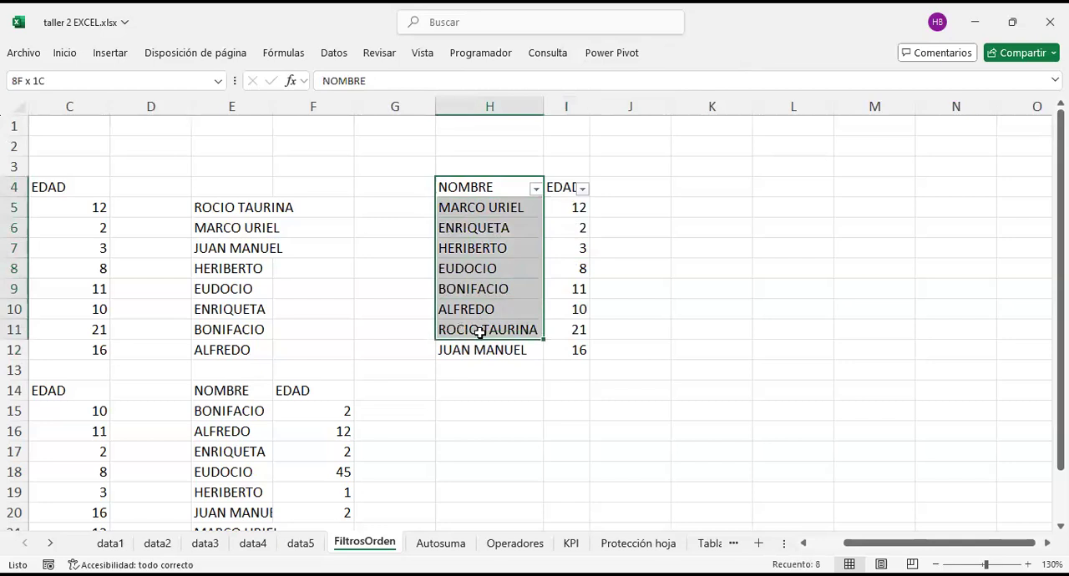
click(766, 243)
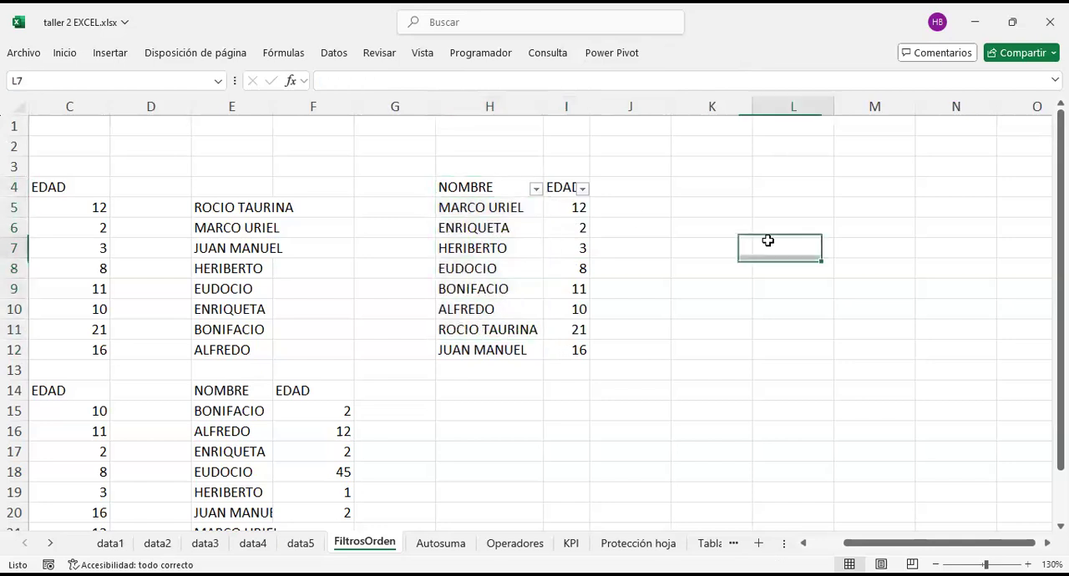
Step: Filter the NOMBRE column to exclude the first name in the filter's alphabetical list
click(536, 189)
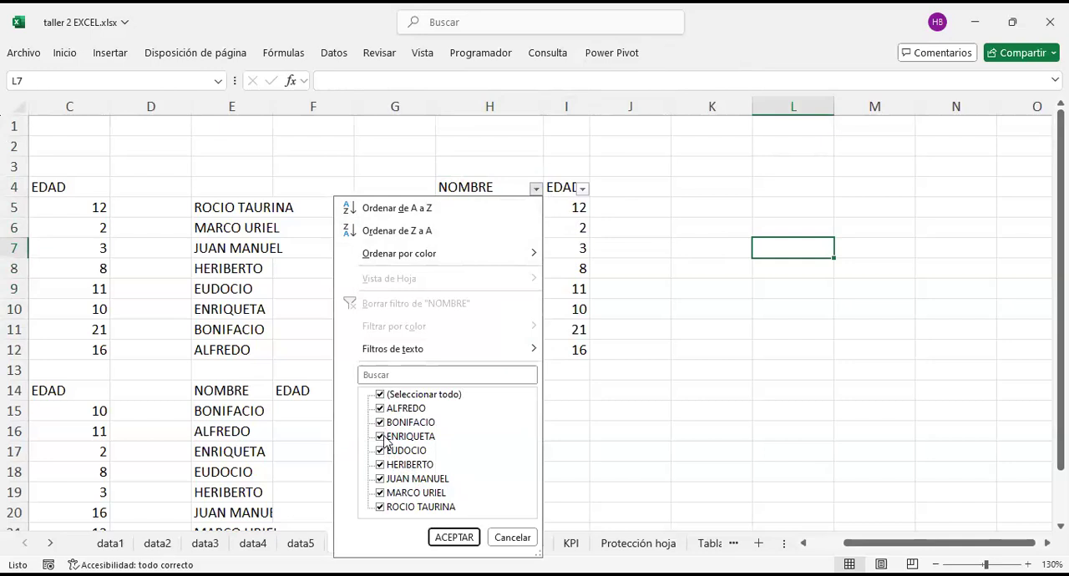
click(380, 410)
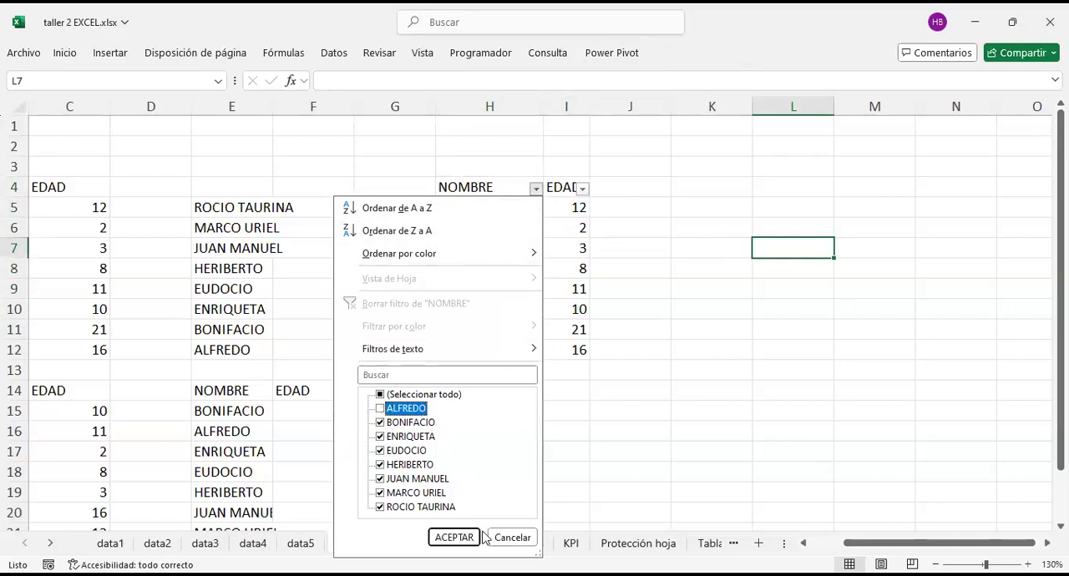
click(454, 537)
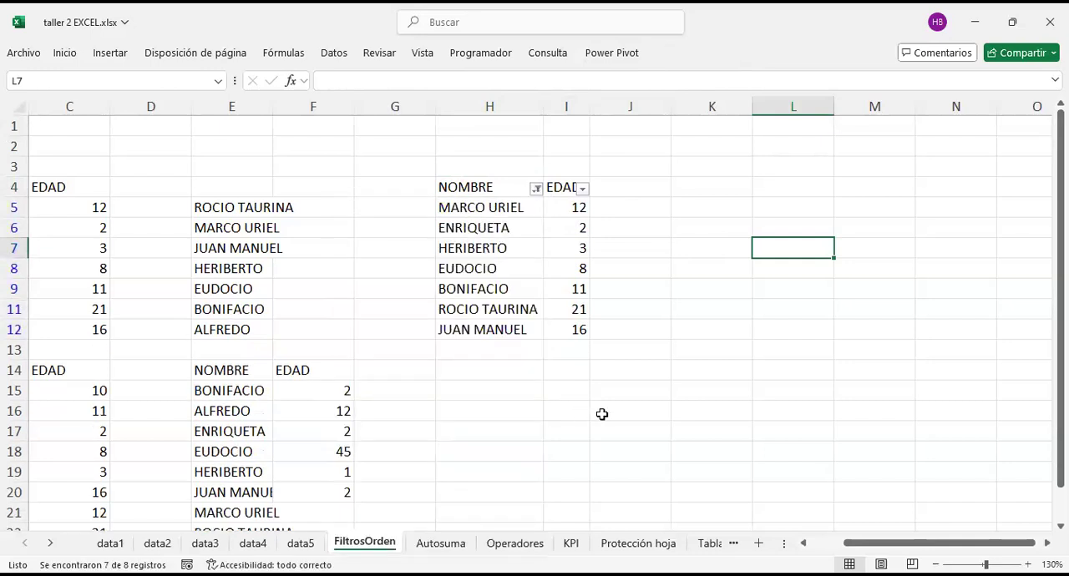
Step: Examine the records left in the filtered NOMBRE and EDAD list
click(516, 289)
drag(578, 212, 478, 349)
click(755, 243)
drag(486, 207, 570, 327)
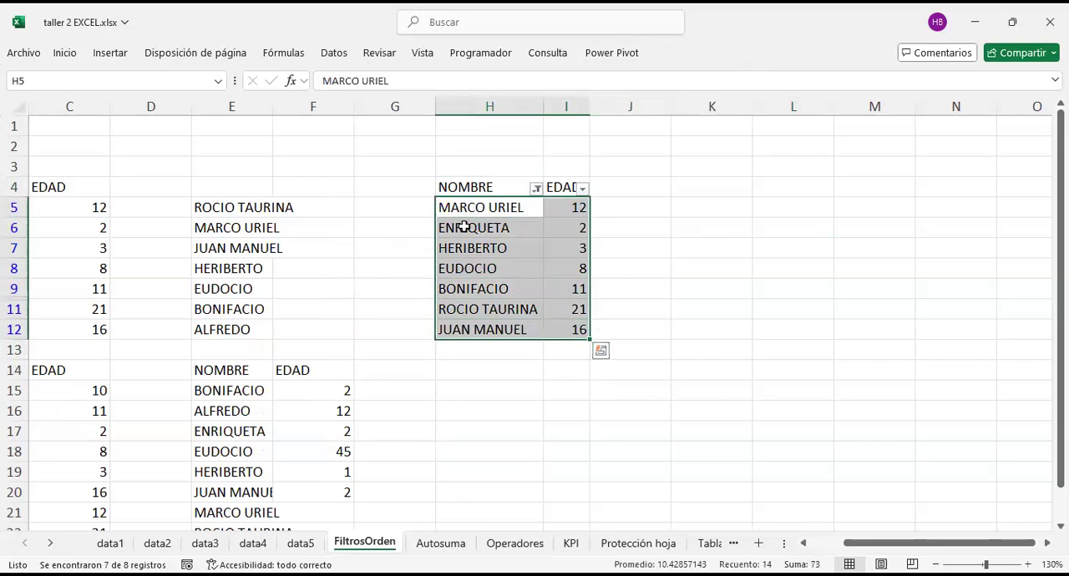
click(699, 224)
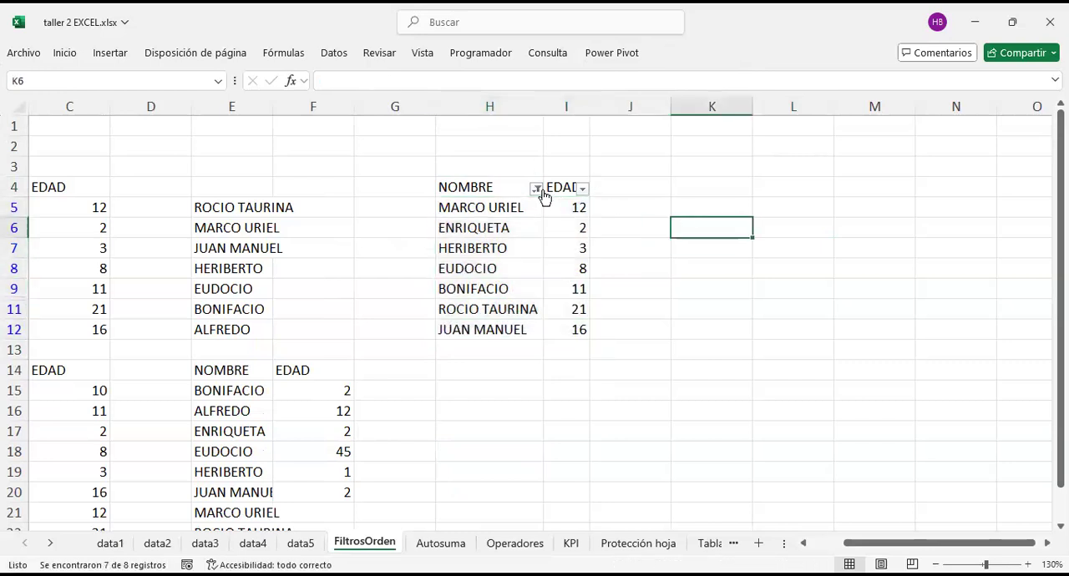
Step: Examine the row numbering between rows 9 and 11 and the commands available for those rows
mouse_move(543, 195)
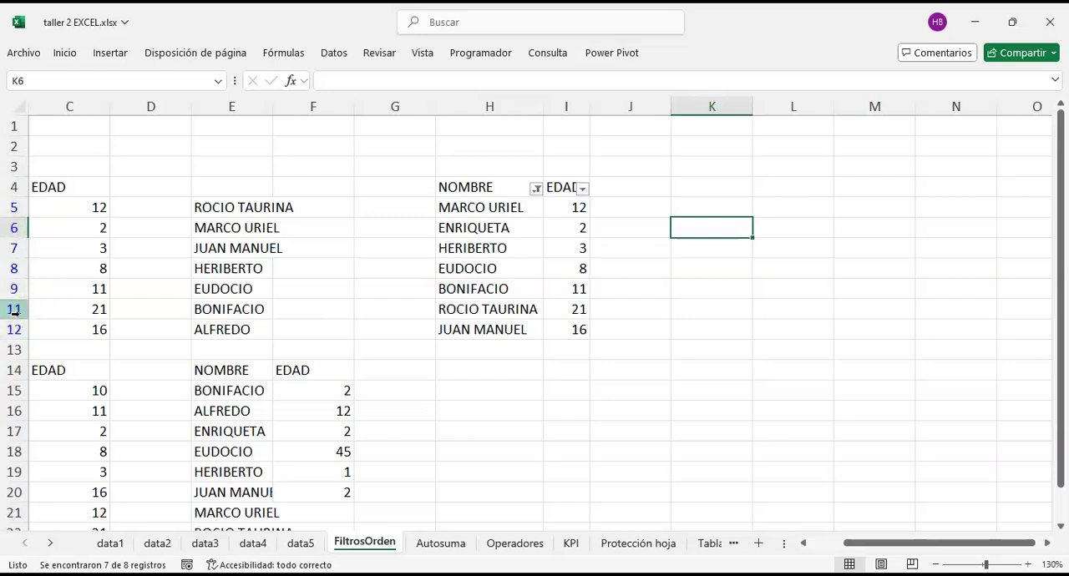
drag(19, 312, 13, 275)
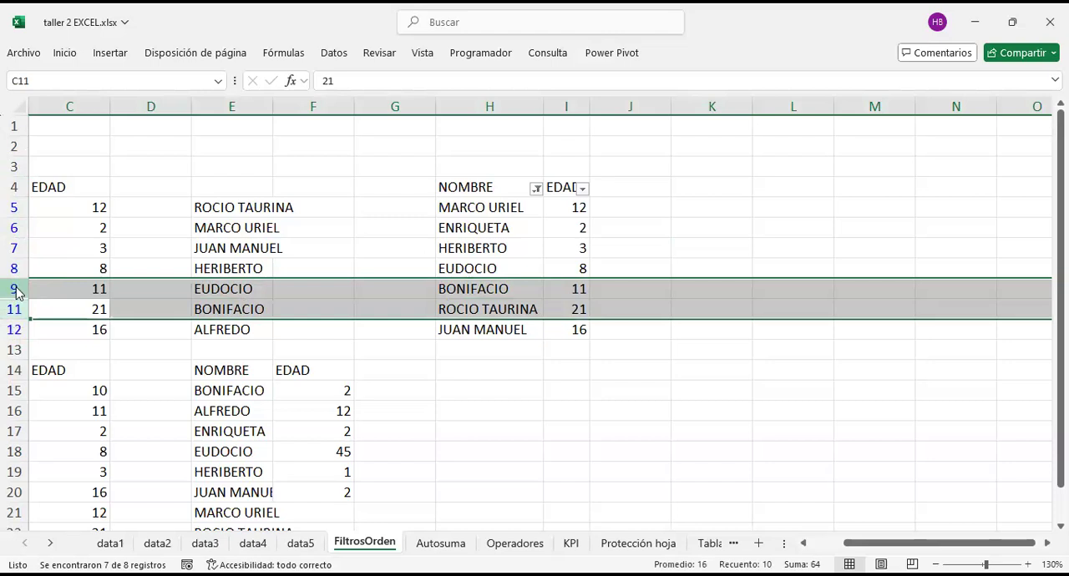
right_click(14, 296)
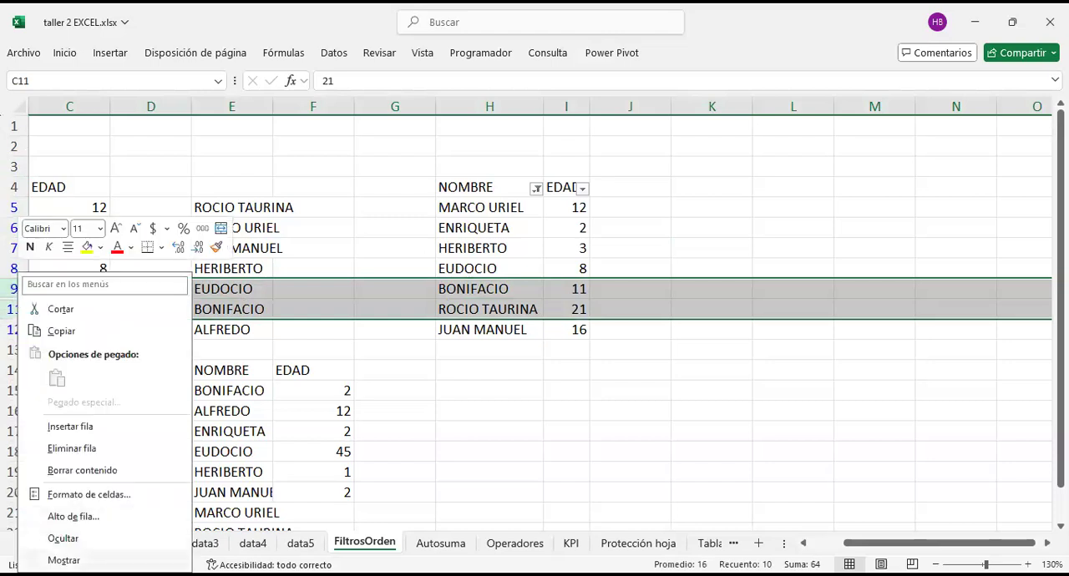
key(Escape)
click(618, 429)
click(493, 286)
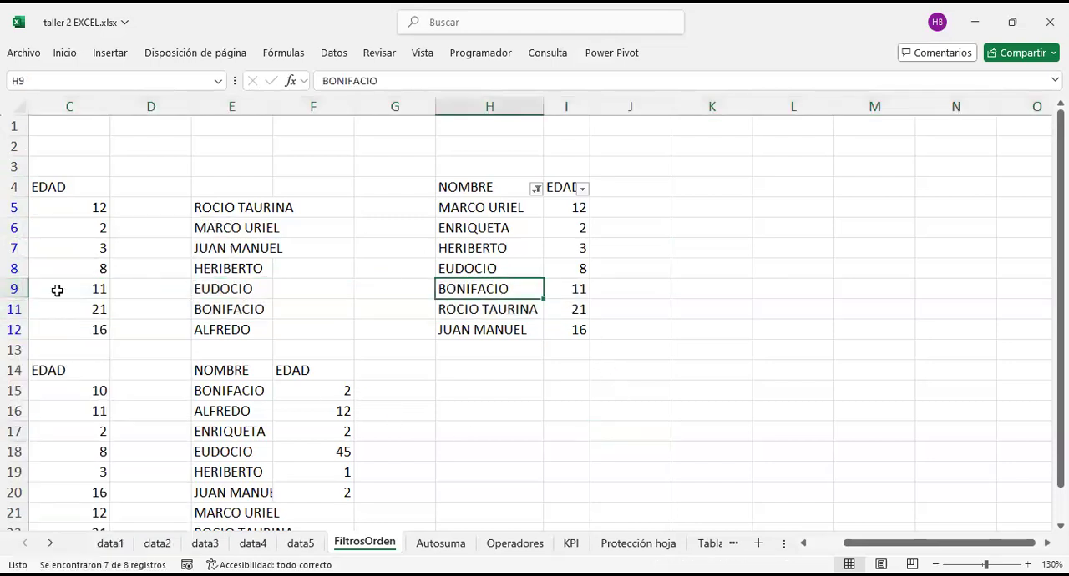
mouse_move(13, 309)
mouse_down()
mouse_move(7, 275)
mouse_move(10, 311)
mouse_up()
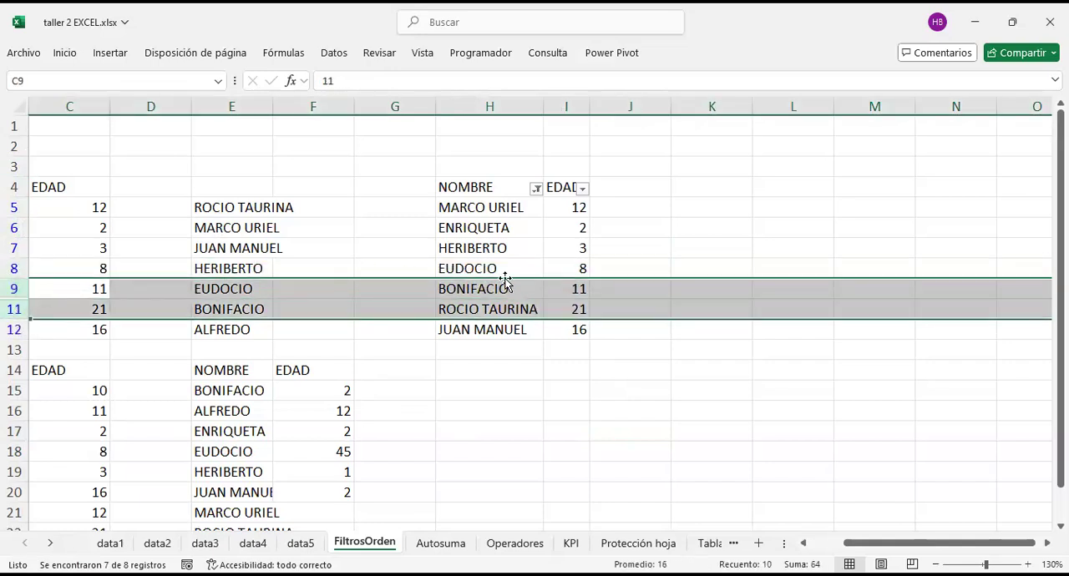
click(505, 248)
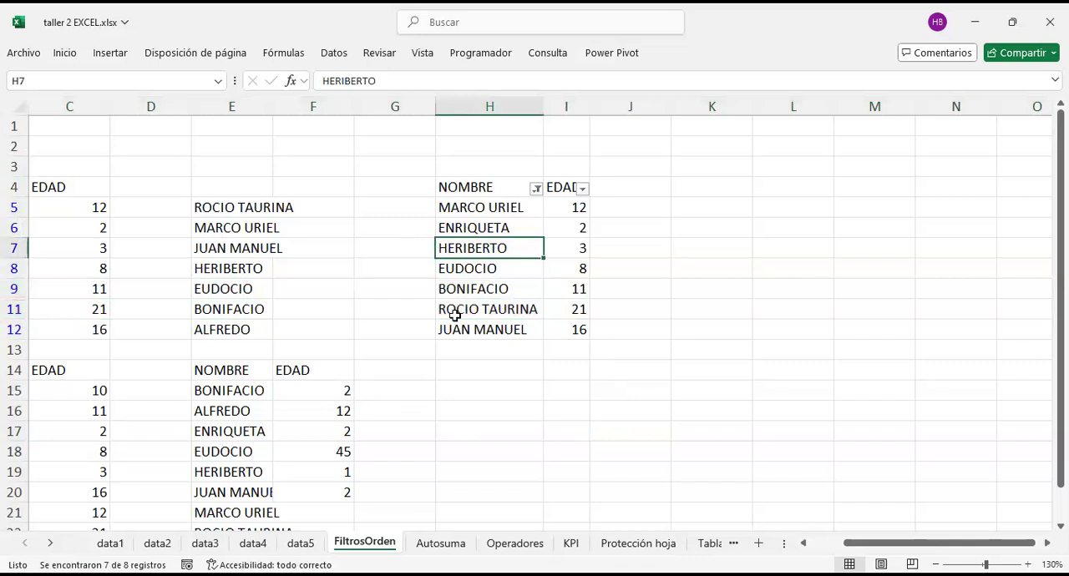
Step: Hide rows 14 to 16 of the sheet
scroll(487, 311, left, 2)
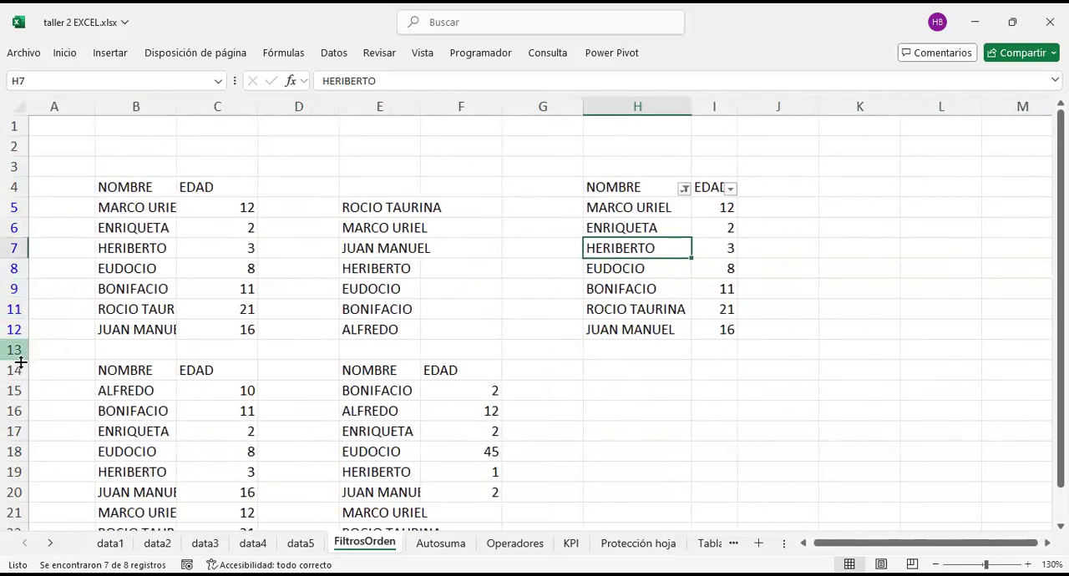
drag(17, 370, 12, 413)
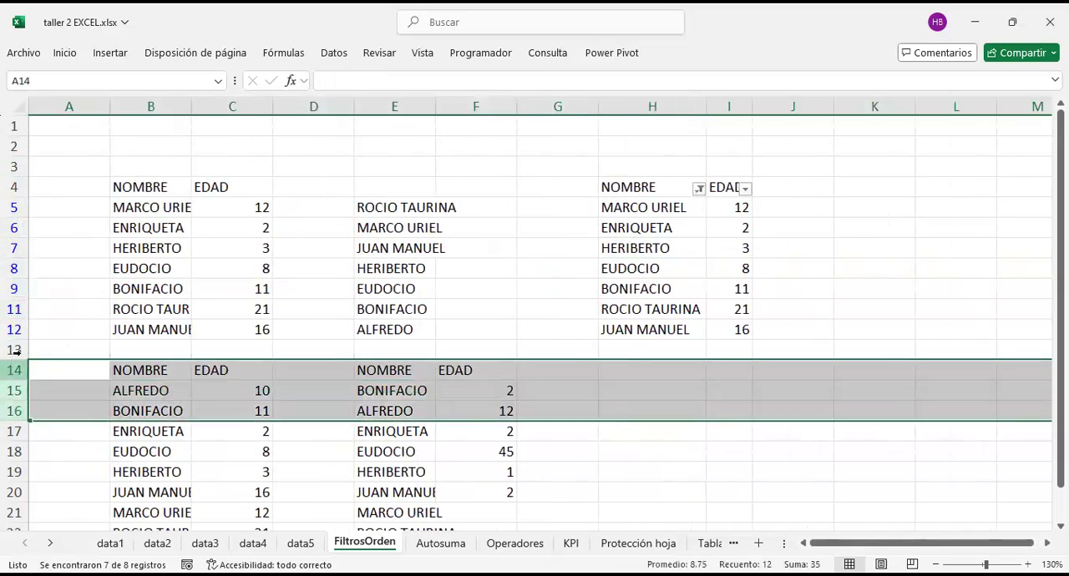
right_click(13, 371)
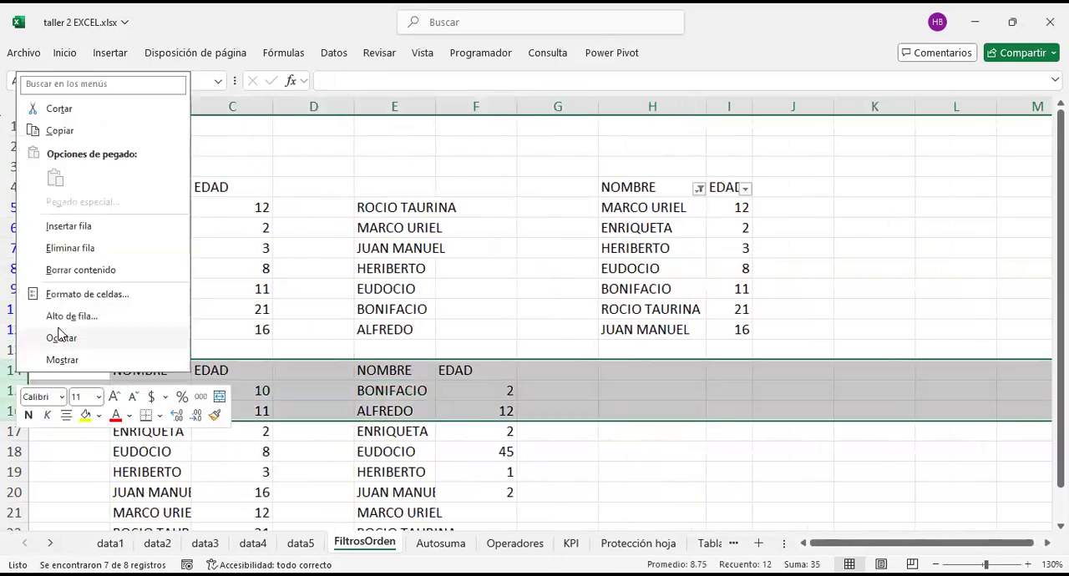
click(60, 337)
click(313, 411)
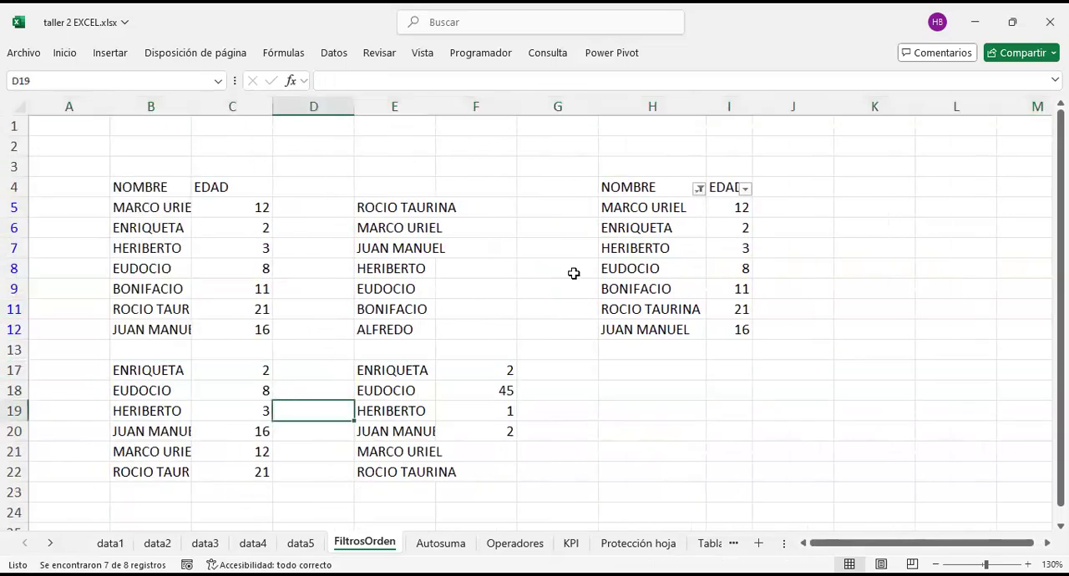
Step: Compare the row commands and numbering of filtered rows 9 to 11 with those around the manually hidden rows between 13 and 17
drag(13, 309, 13, 288)
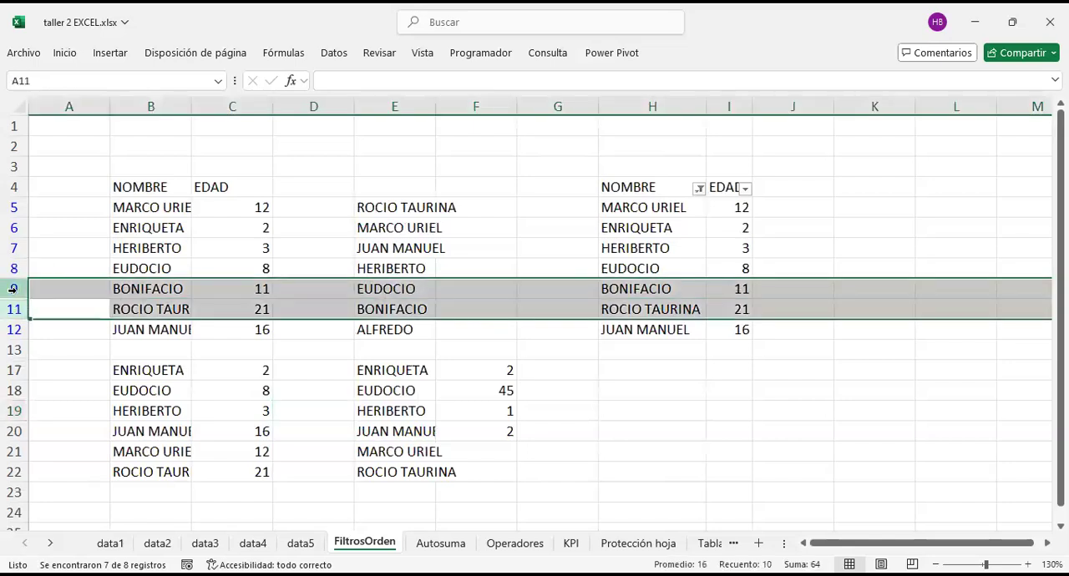
right_click(14, 294)
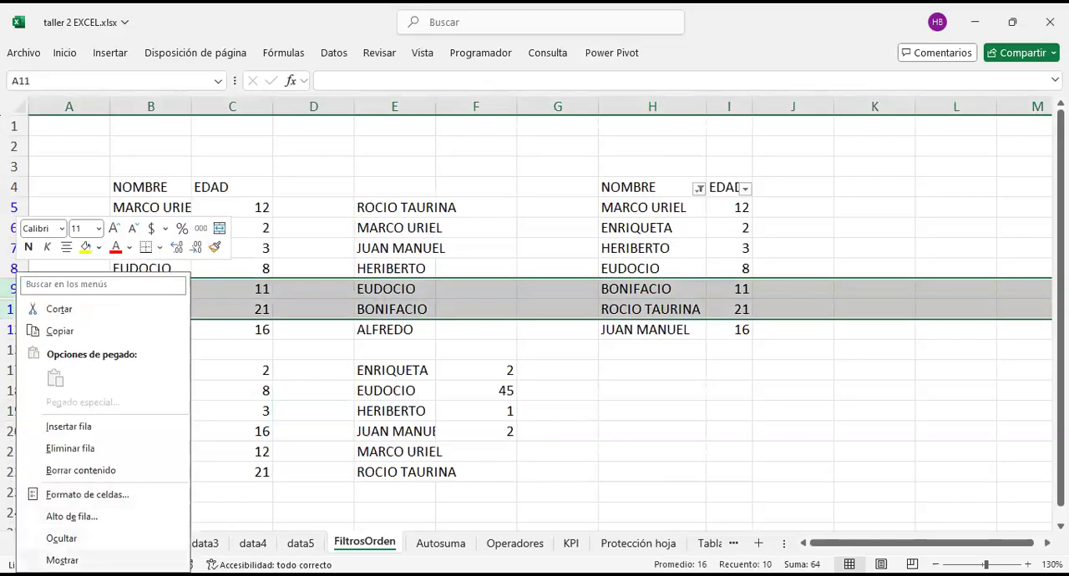
click(652, 451)
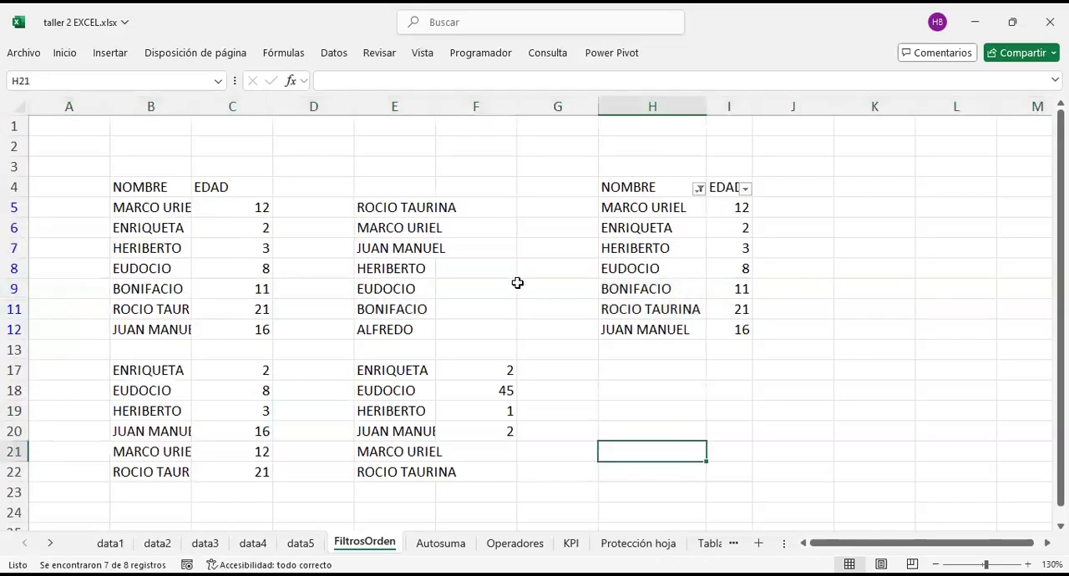
drag(12, 370, 10, 351)
right_click(11, 362)
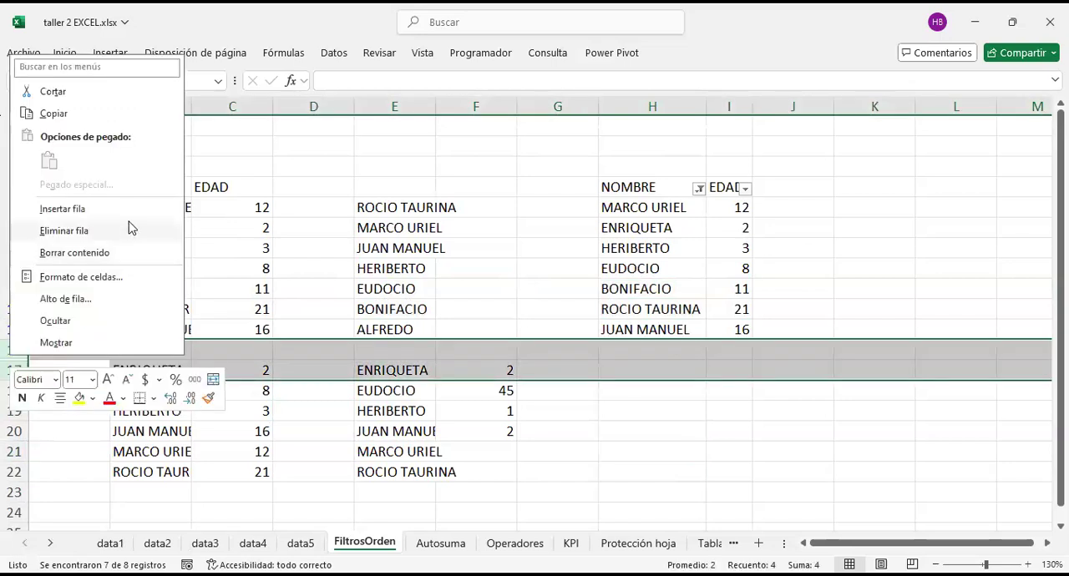
click(518, 408)
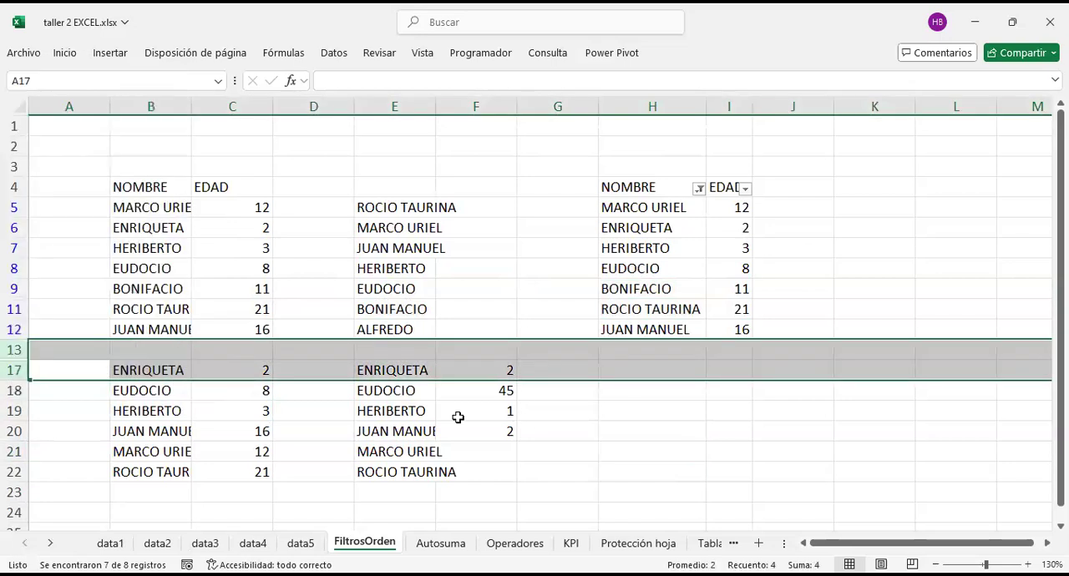
right_click(12, 372)
click(89, 370)
click(65, 415)
click(363, 372)
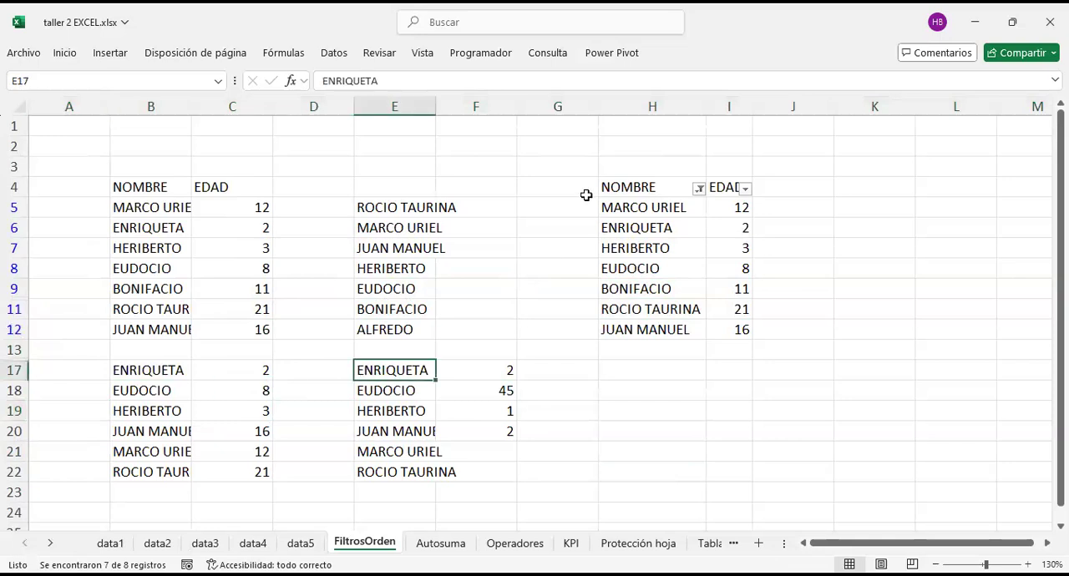
drag(13, 207, 5, 235)
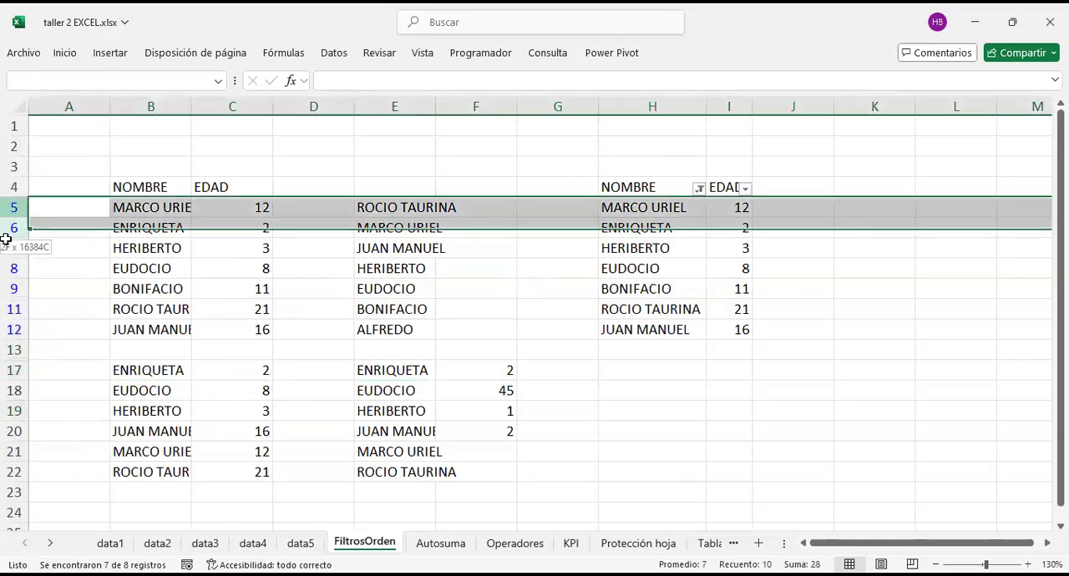
click(232, 411)
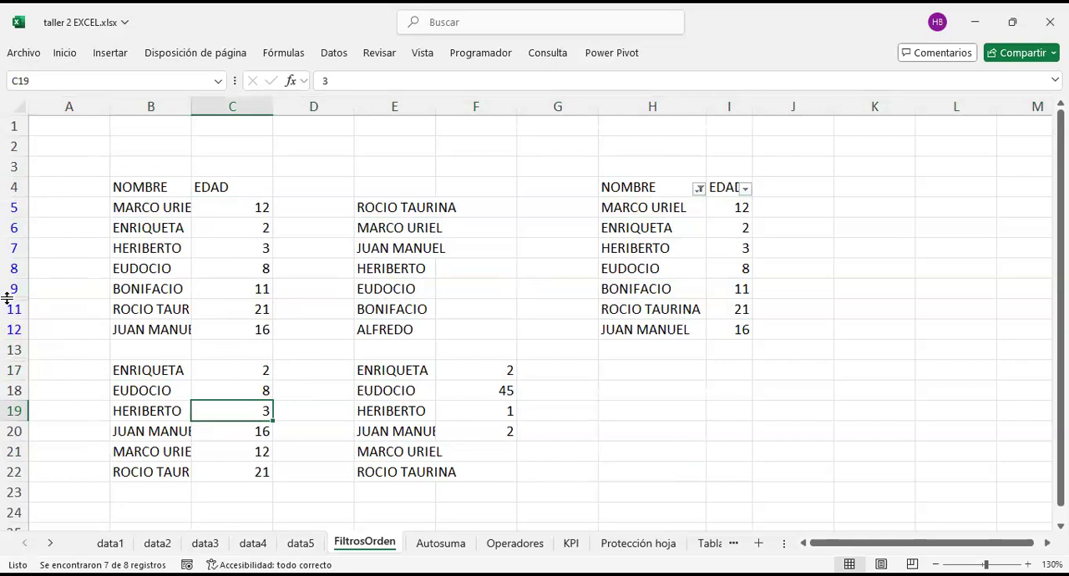
Step: Recheck the commands for rows 13 and 17 against the cell commands and row numbering in the filtered range
drag(14, 370, 16, 352)
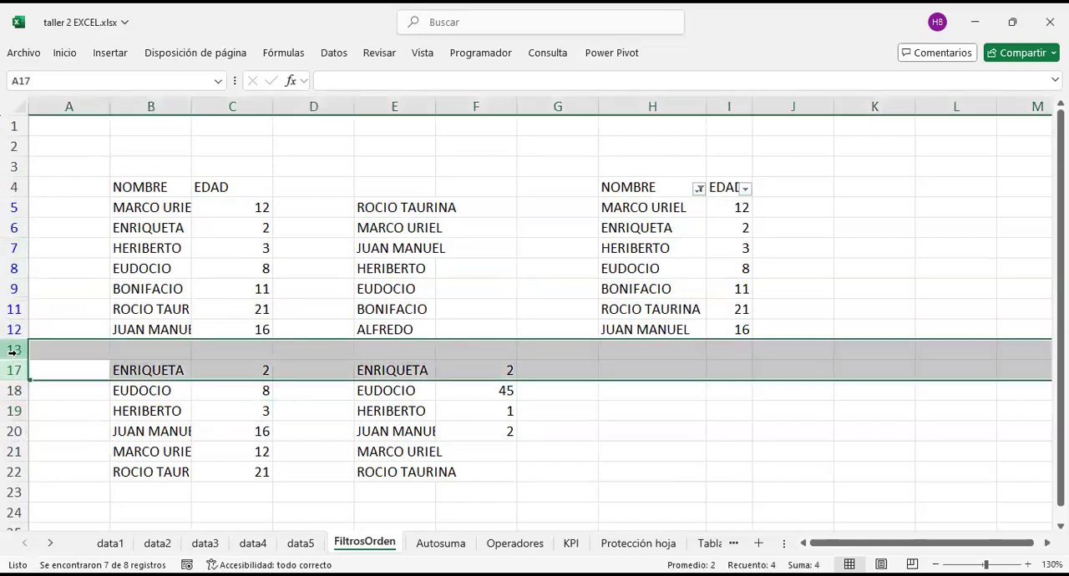
right_click(12, 354)
click(103, 341)
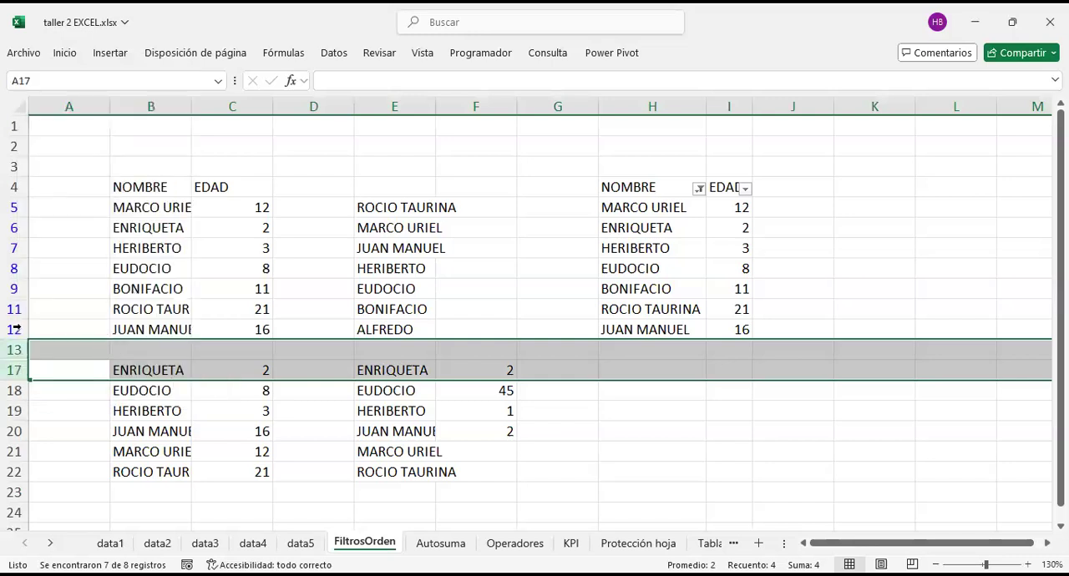
click(60, 289)
right_click(60, 289)
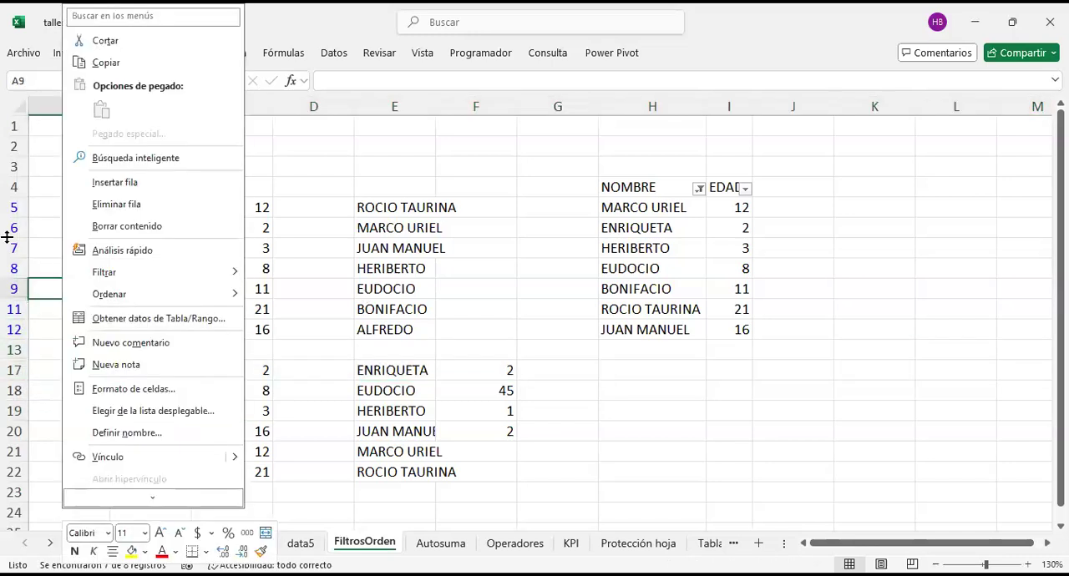
key(Escape)
click(13, 207)
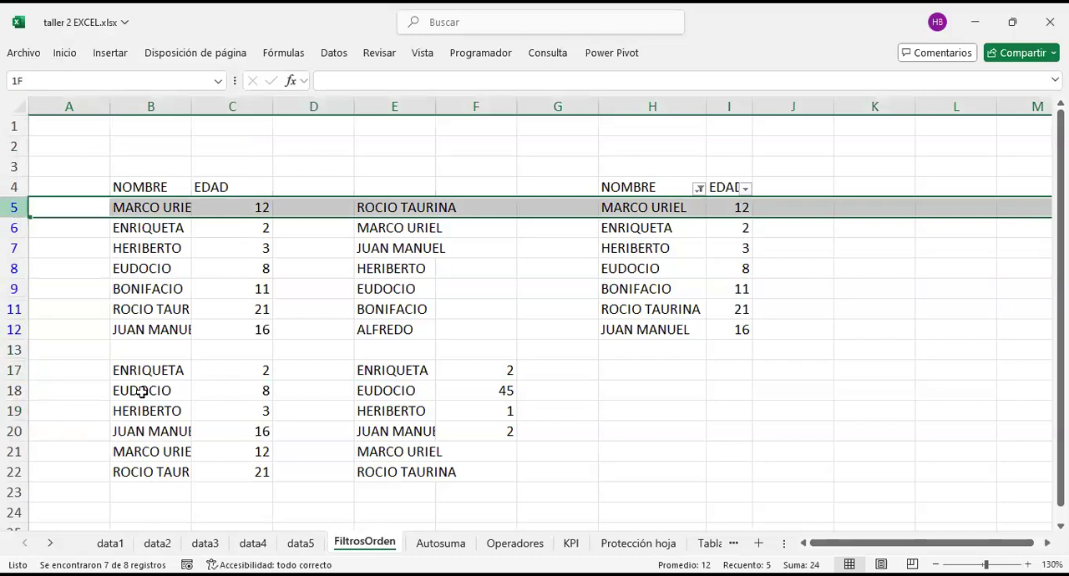
click(301, 455)
Step: On the data2 sheet, filter the sales table's Producto column to exclude Carne
click(205, 543)
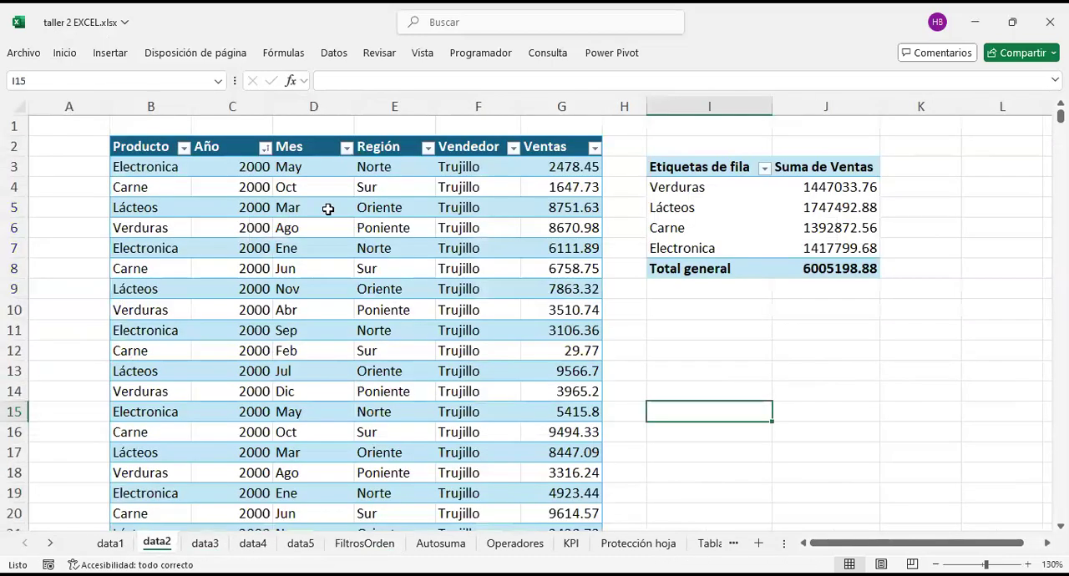
click(157, 543)
scroll(429, 329, down, 8)
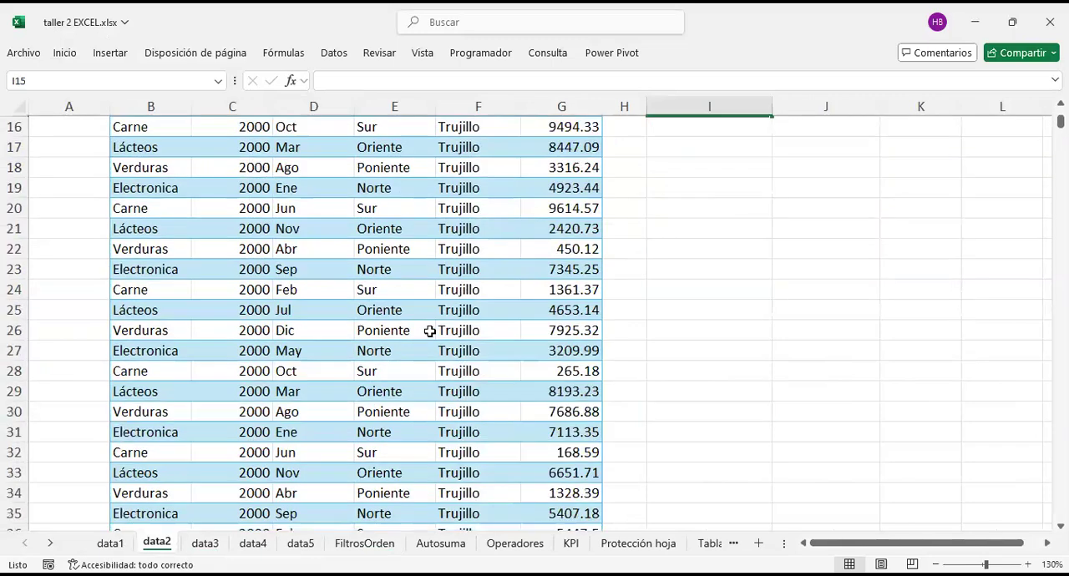
scroll(438, 339, up, 5)
scroll(438, 340, up, 3)
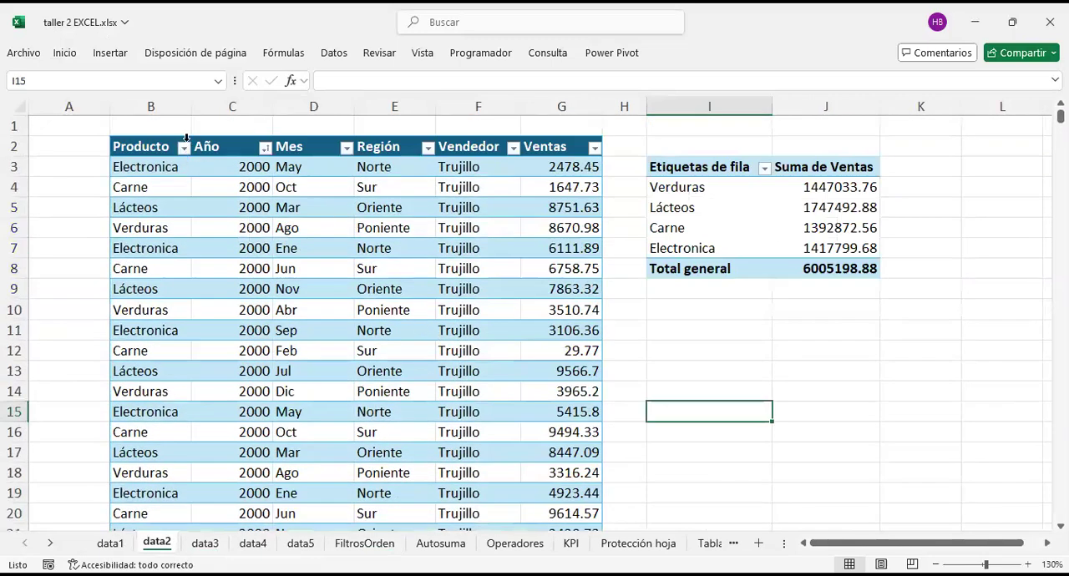
click(184, 146)
click(50, 368)
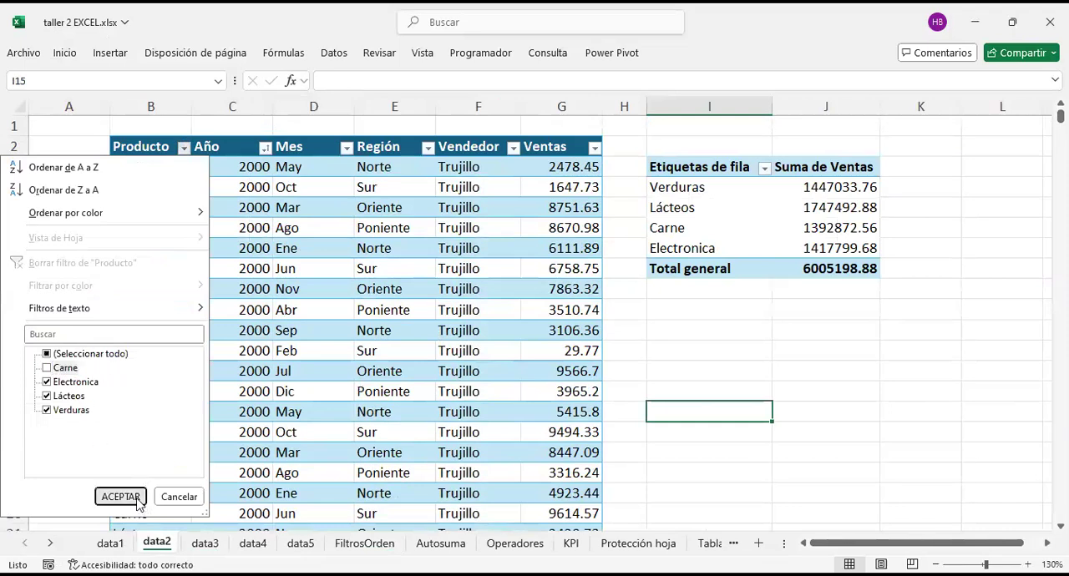
click(119, 496)
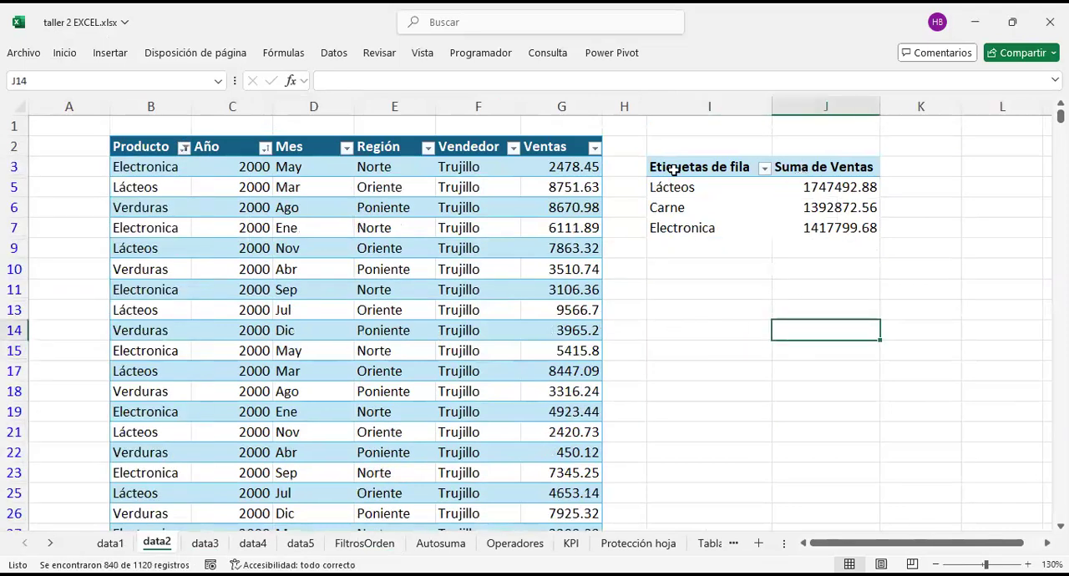
Step: Check the PivotTable rows beside the filtered sales table and include Carne again in the Producto filter
drag(675, 167, 819, 242)
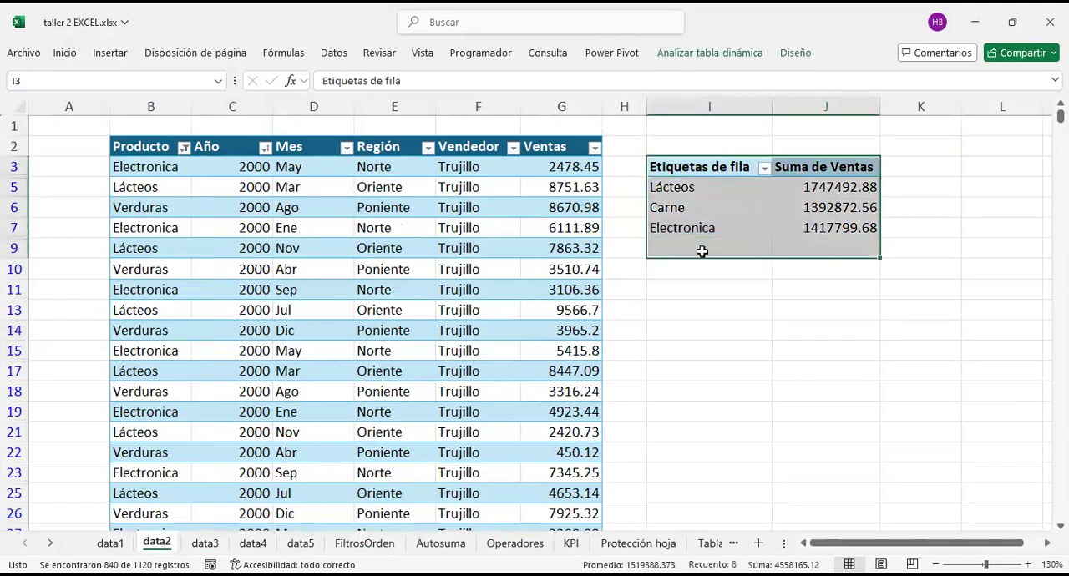
click(755, 288)
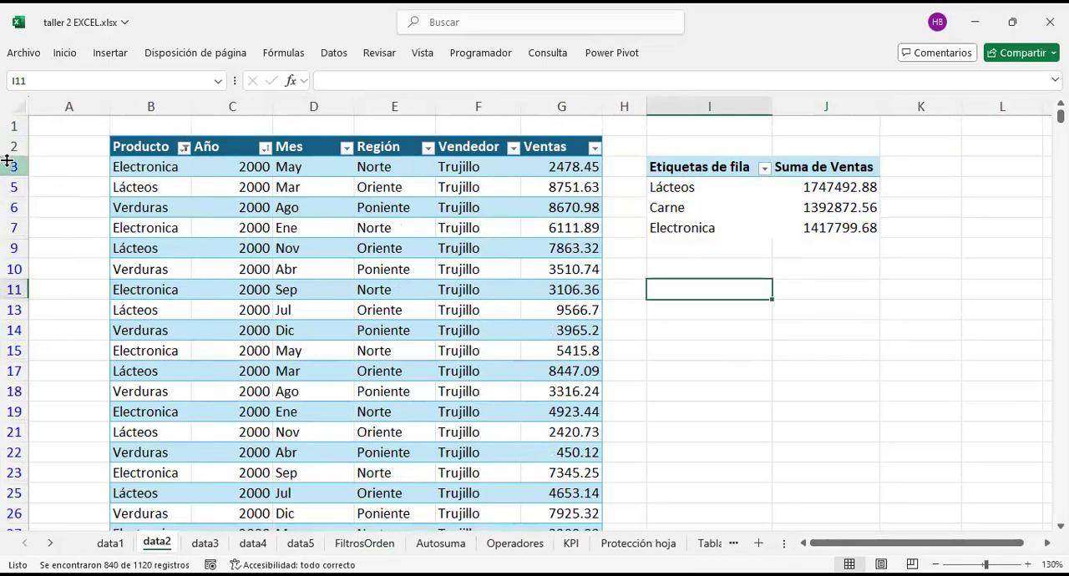
click(13, 190)
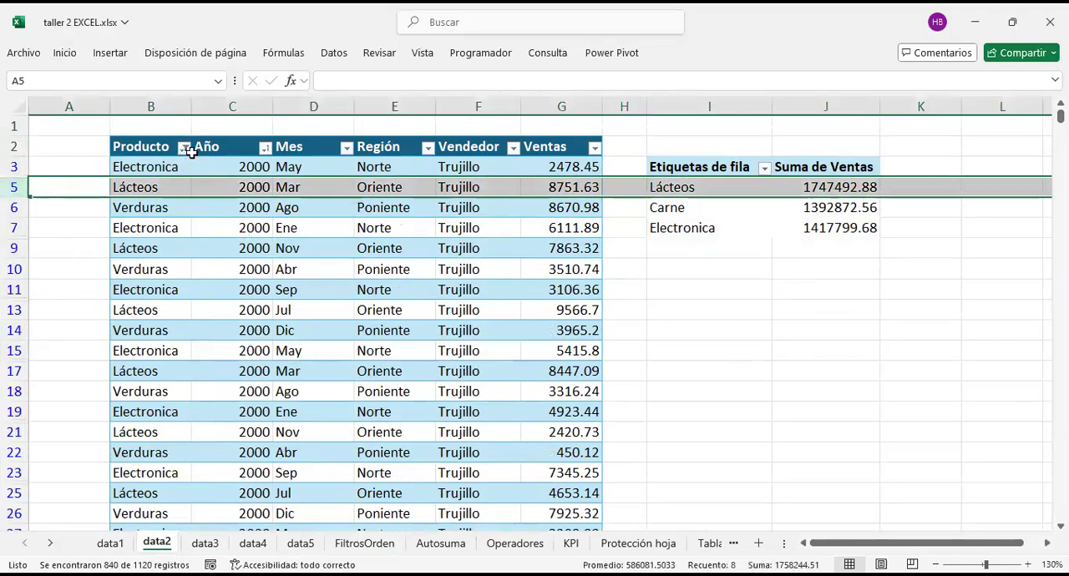
click(184, 148)
click(47, 368)
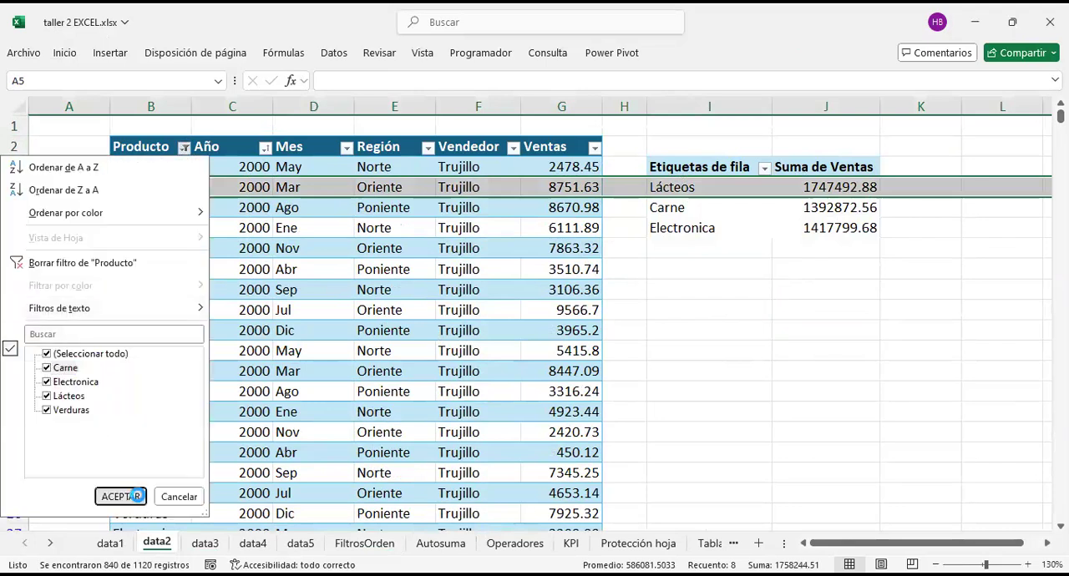
click(121, 496)
click(463, 270)
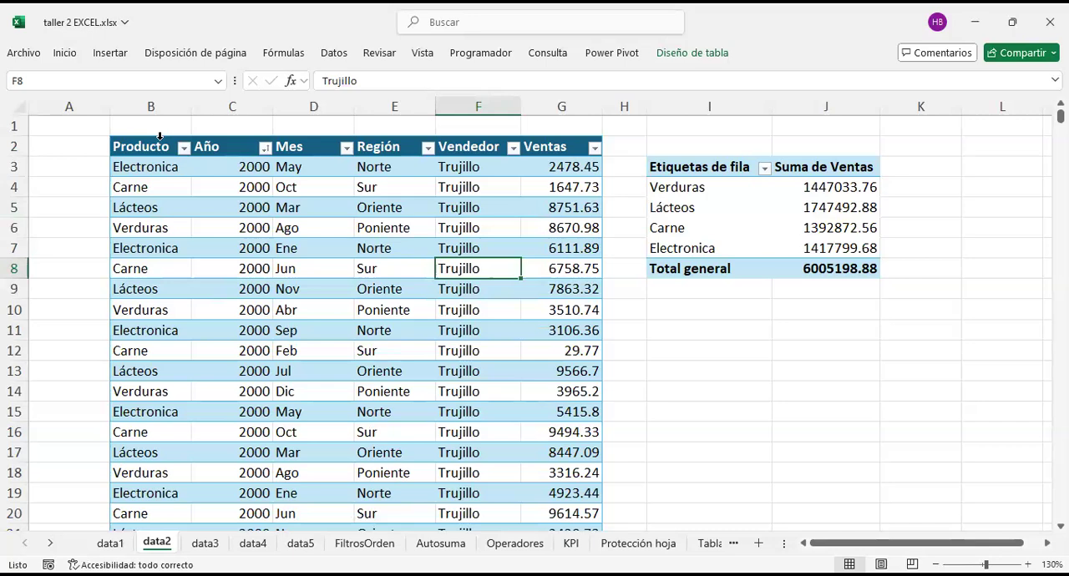
Step: On the FiltrosOrden sheet, include the excluded name again in the NOMBRE filter so all names are selected
click(364, 544)
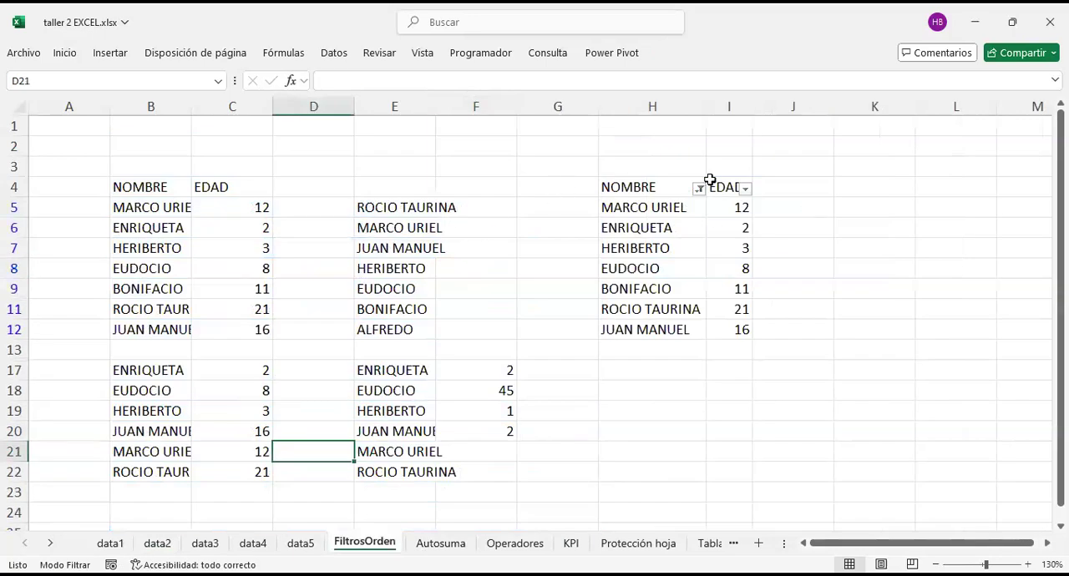
click(699, 190)
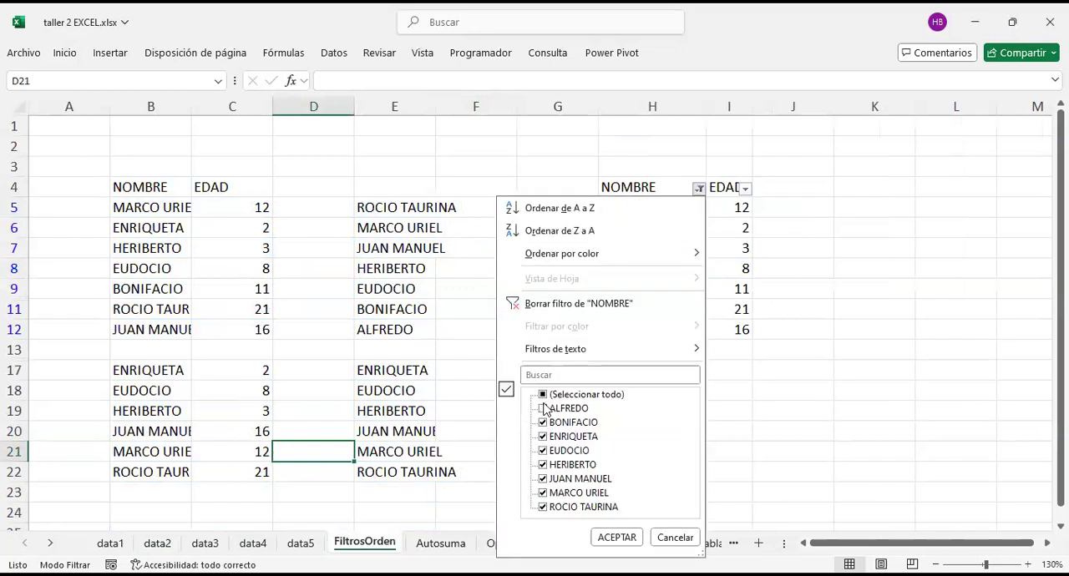
click(616, 538)
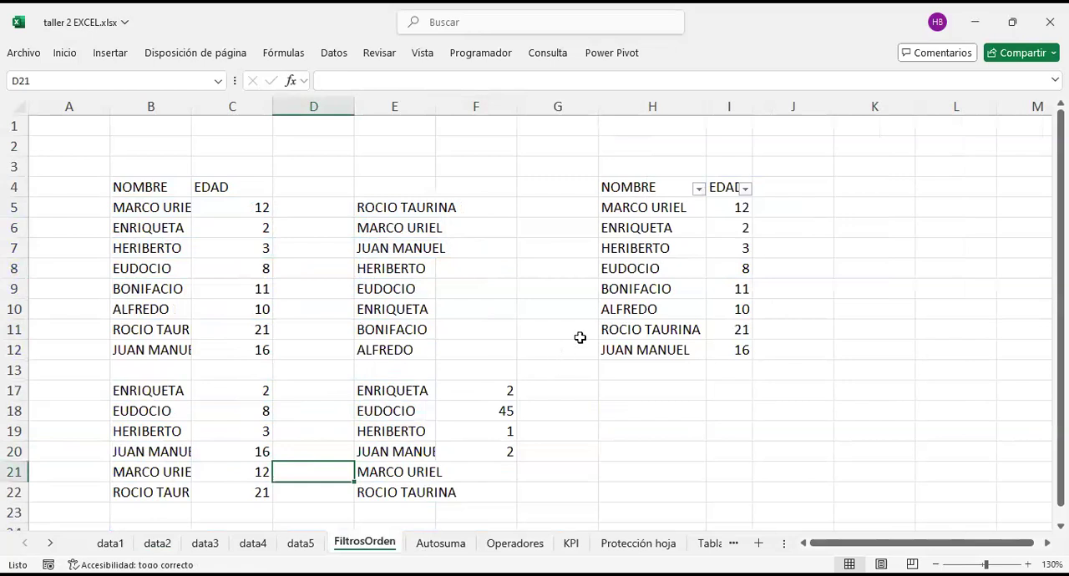
Step: Review the text filter conditions offered for the NOMBRE column
click(699, 190)
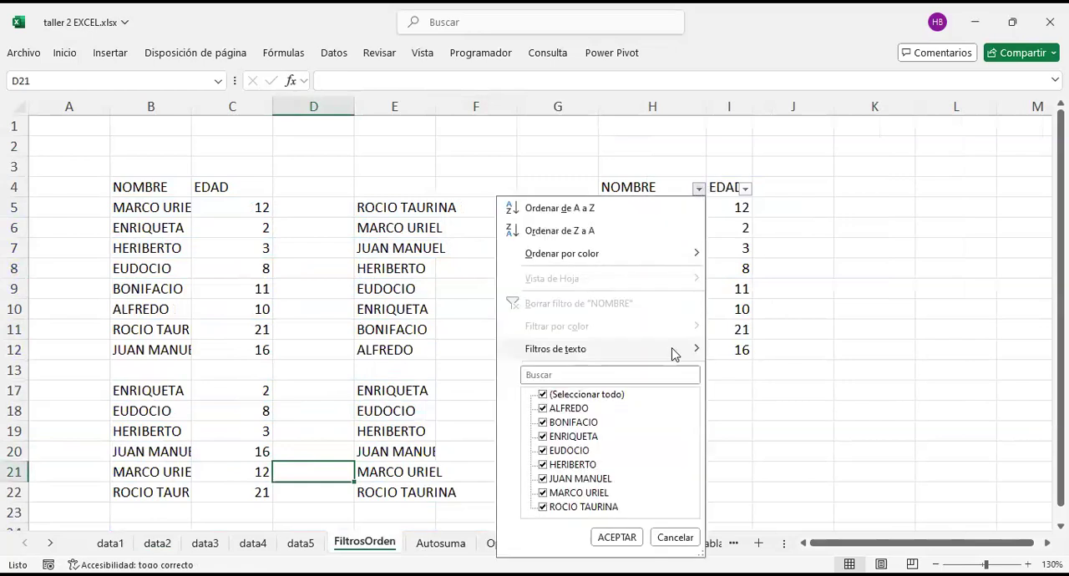
mouse_move(674, 354)
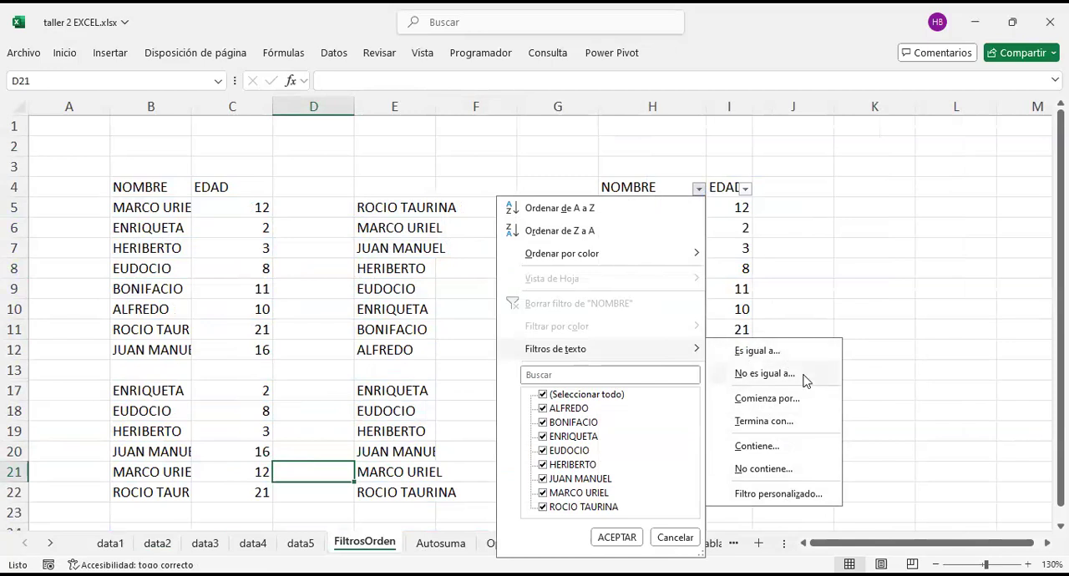
click(692, 192)
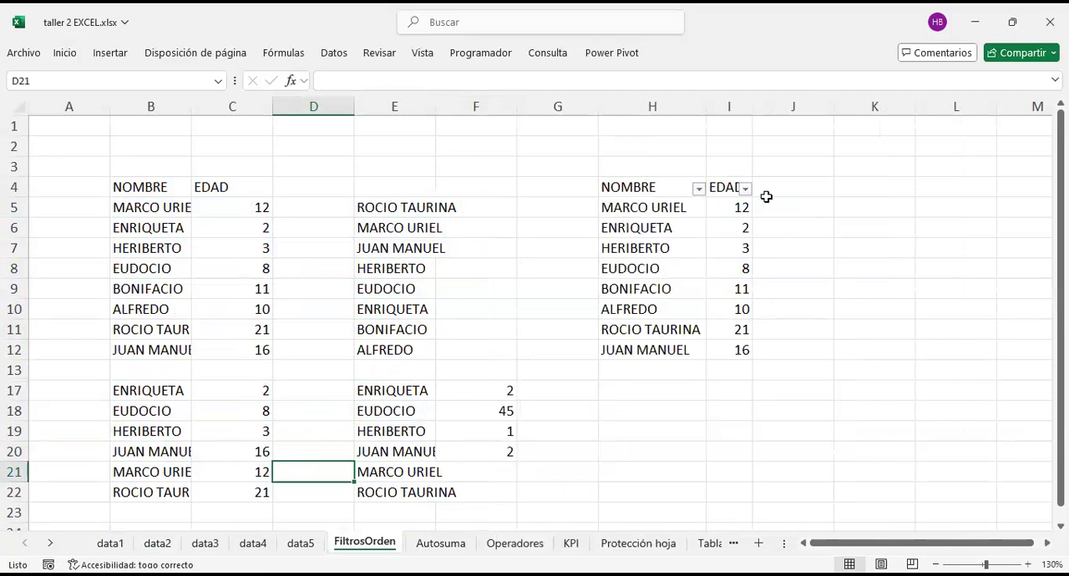
Step: Filter the EDAD column with a number condition of greater than 10 and select the filtered ages
click(744, 188)
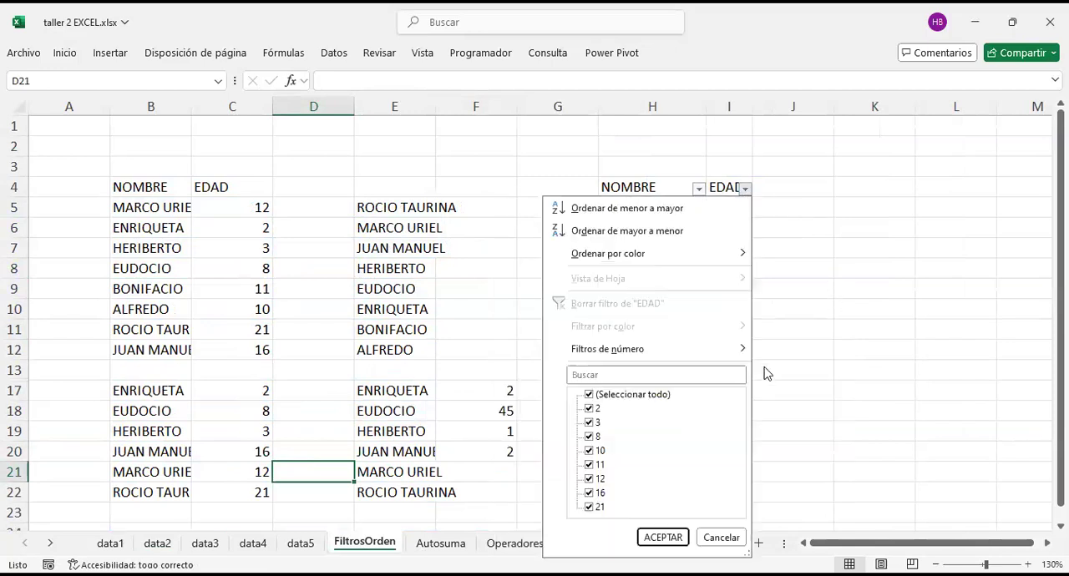
mouse_move(735, 349)
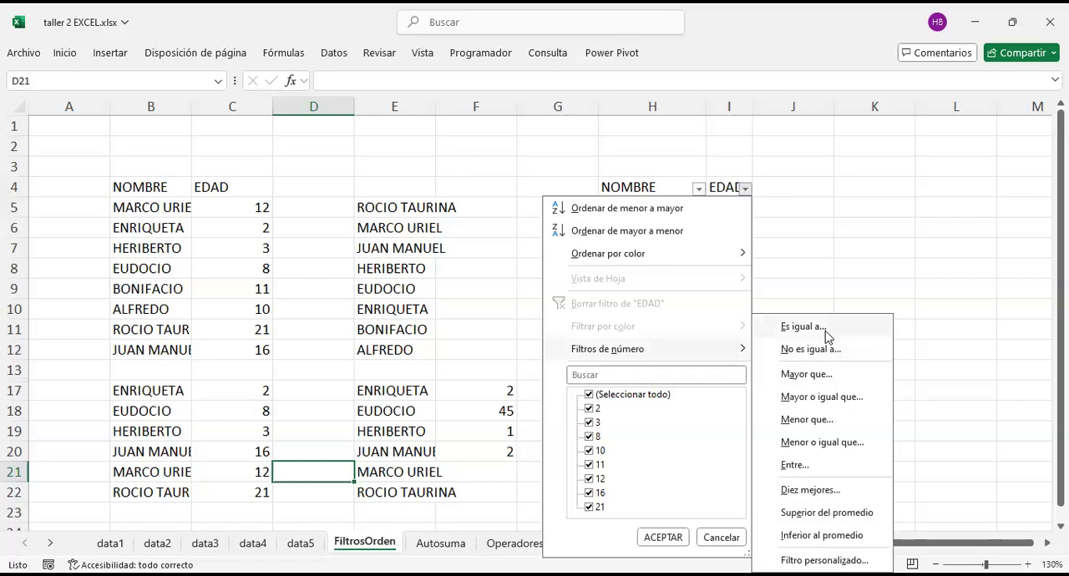
click(843, 374)
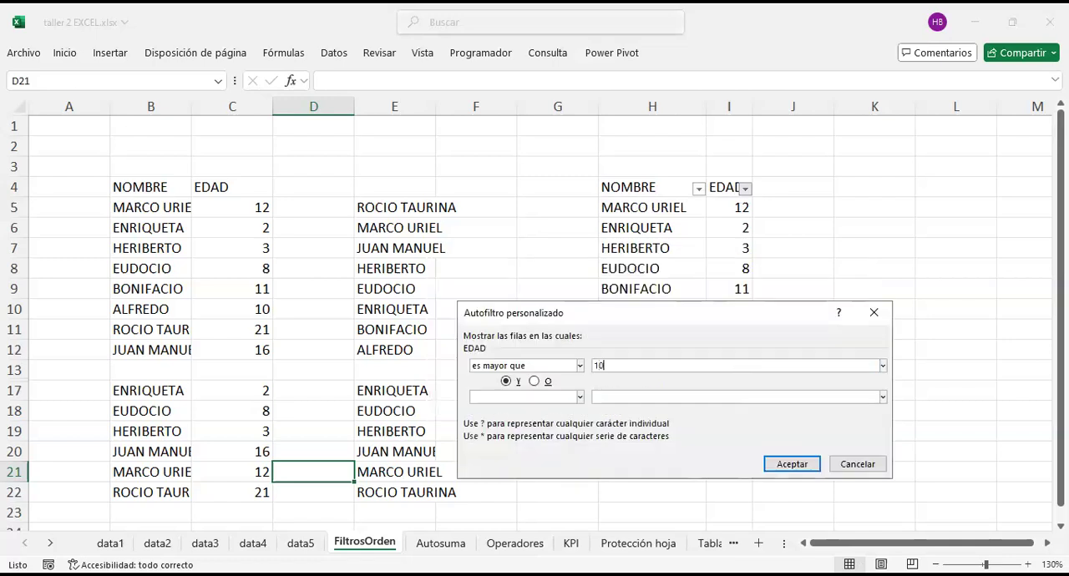
click(807, 465)
click(787, 243)
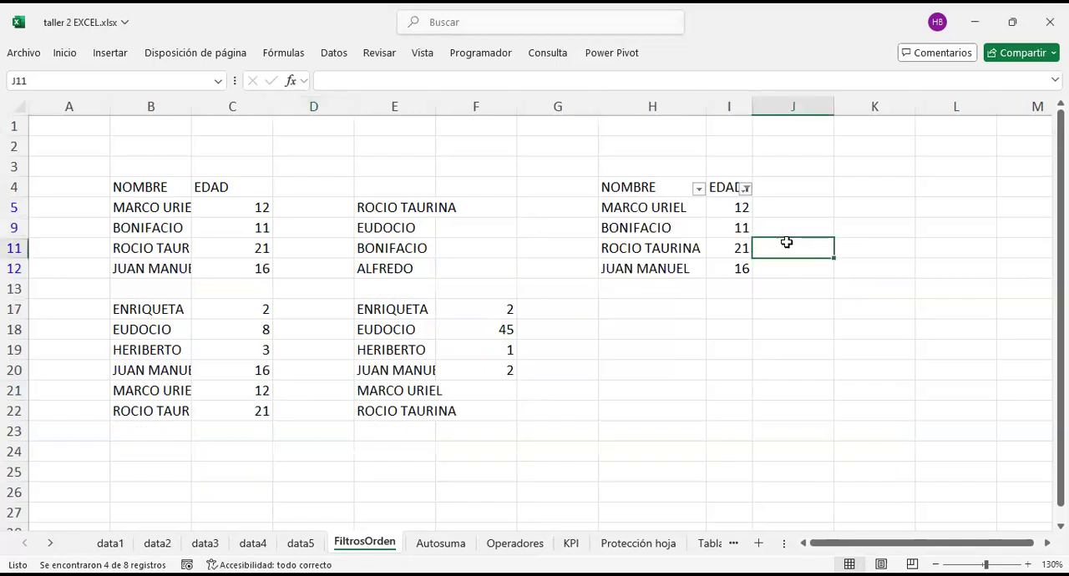
drag(726, 207, 719, 269)
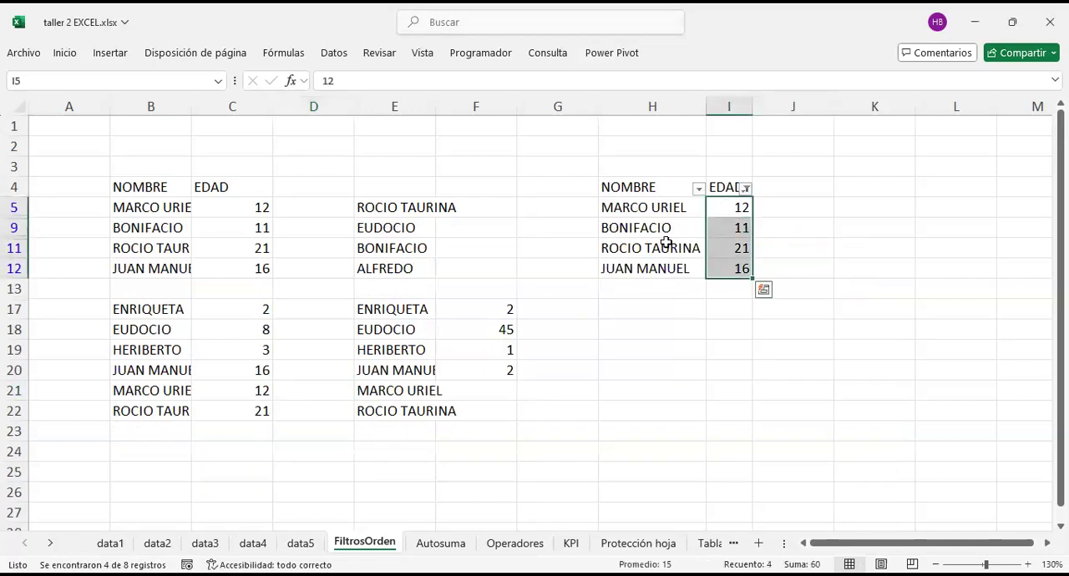
Step: Filter the EDAD column to ages from 5 to 11 inclusive and select the filtered names and ages
drag(649, 209, 715, 263)
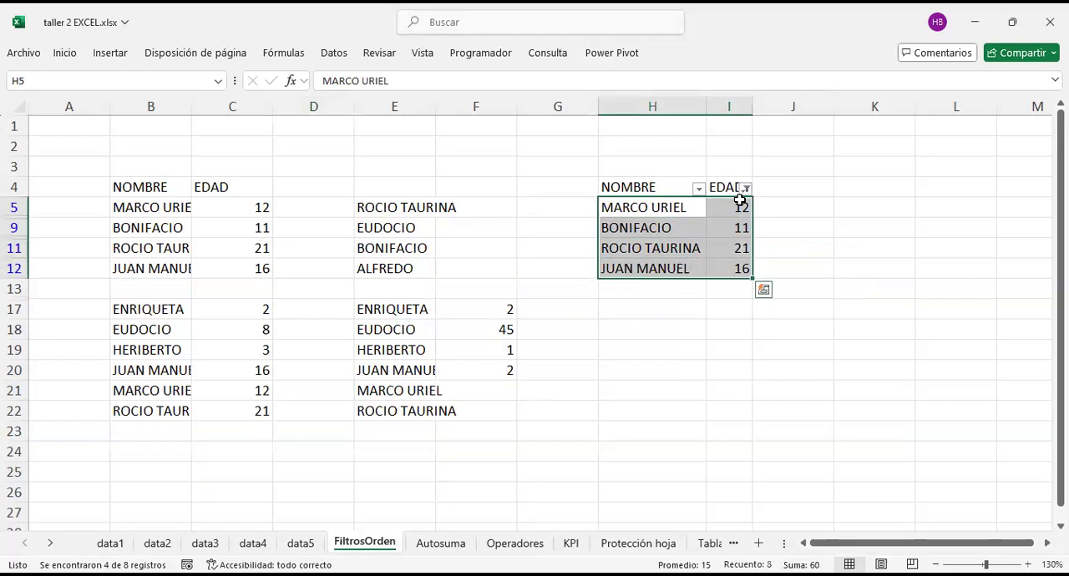
click(799, 204)
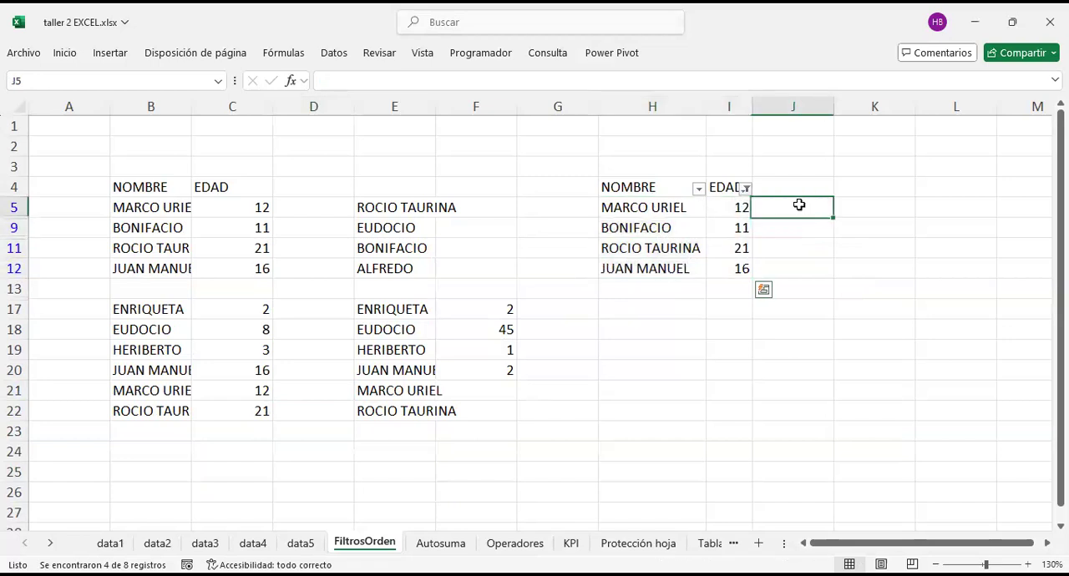
click(745, 188)
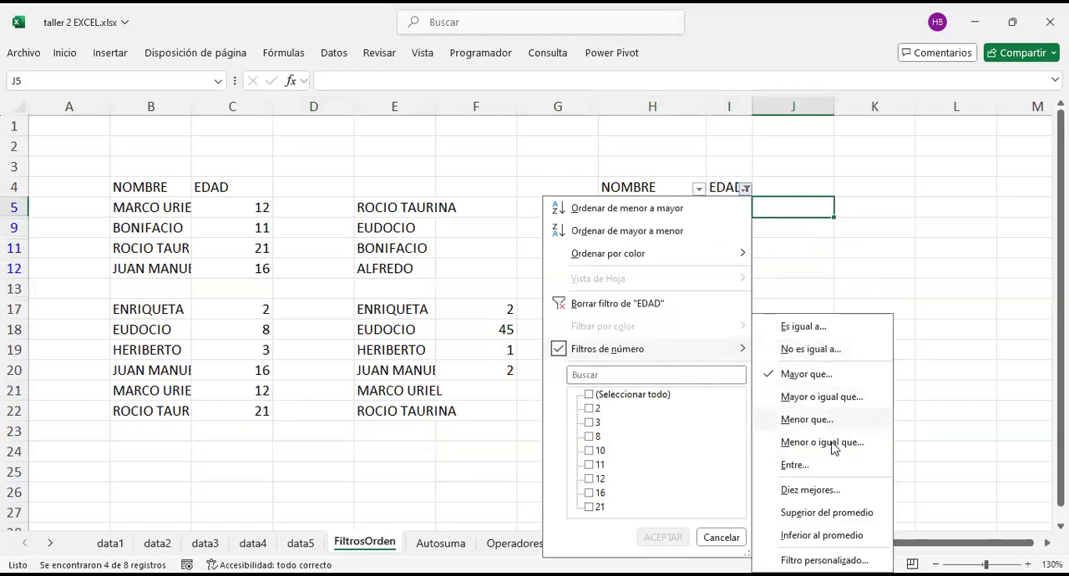
click(838, 391)
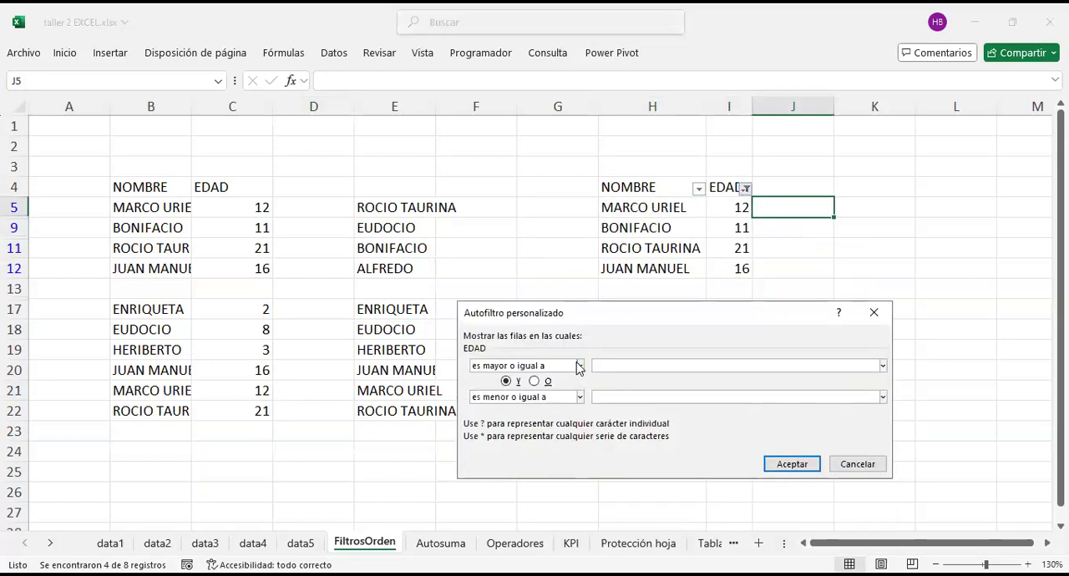
click(582, 368)
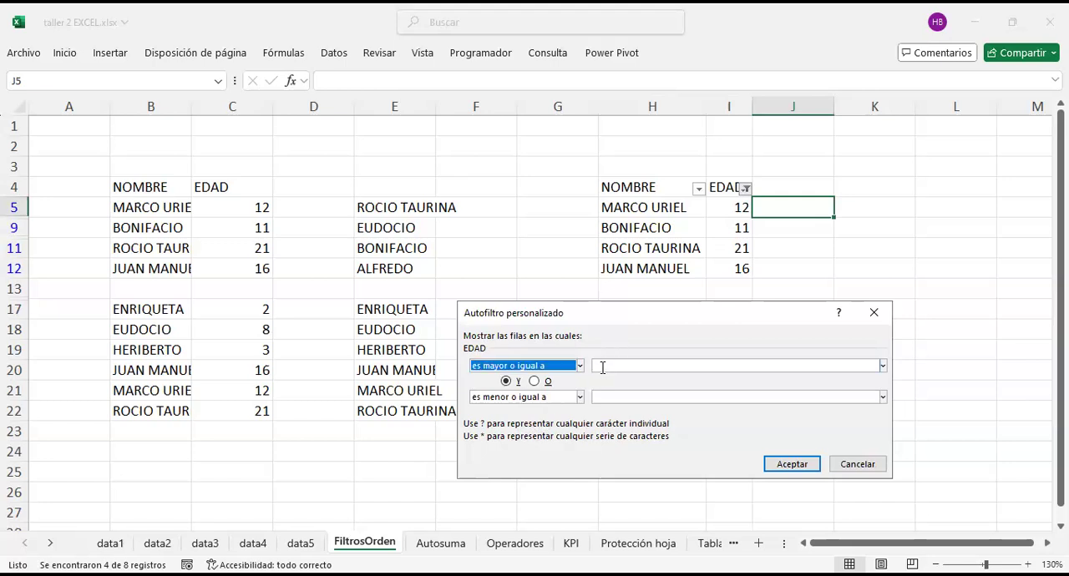
click(601, 366)
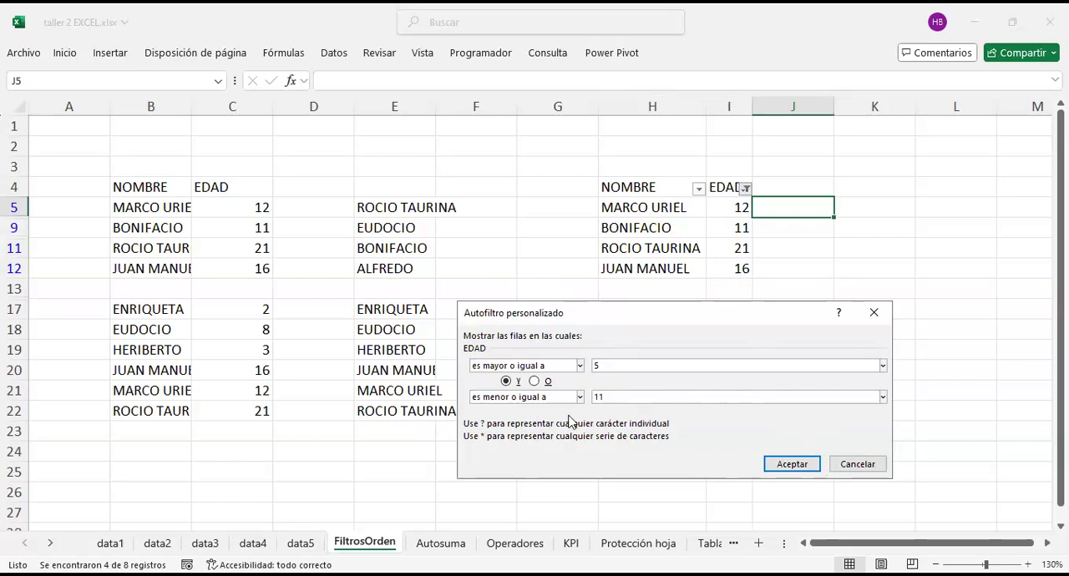
click(789, 464)
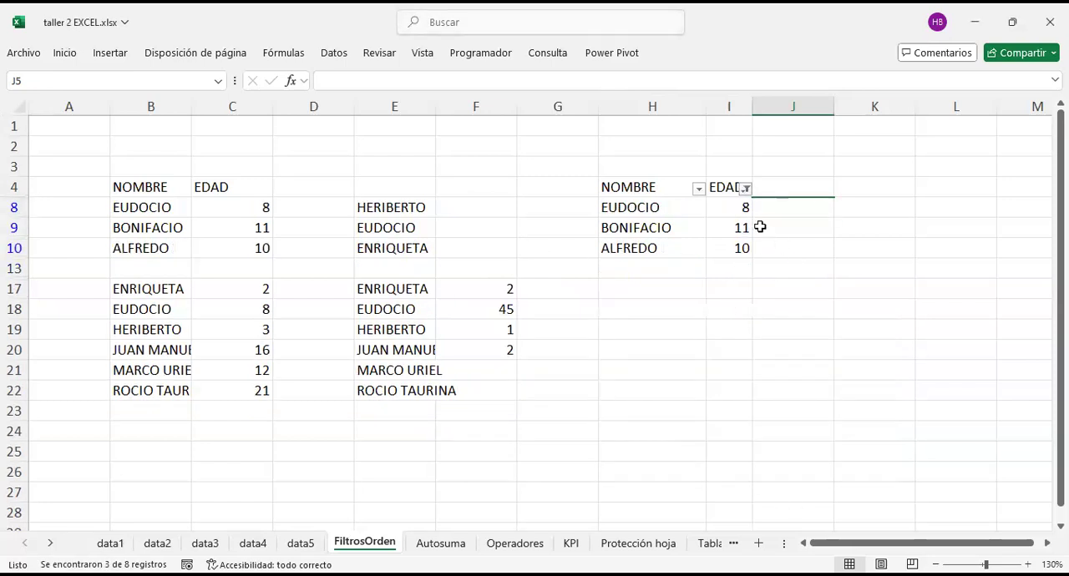
drag(731, 205, 744, 249)
drag(642, 207, 742, 246)
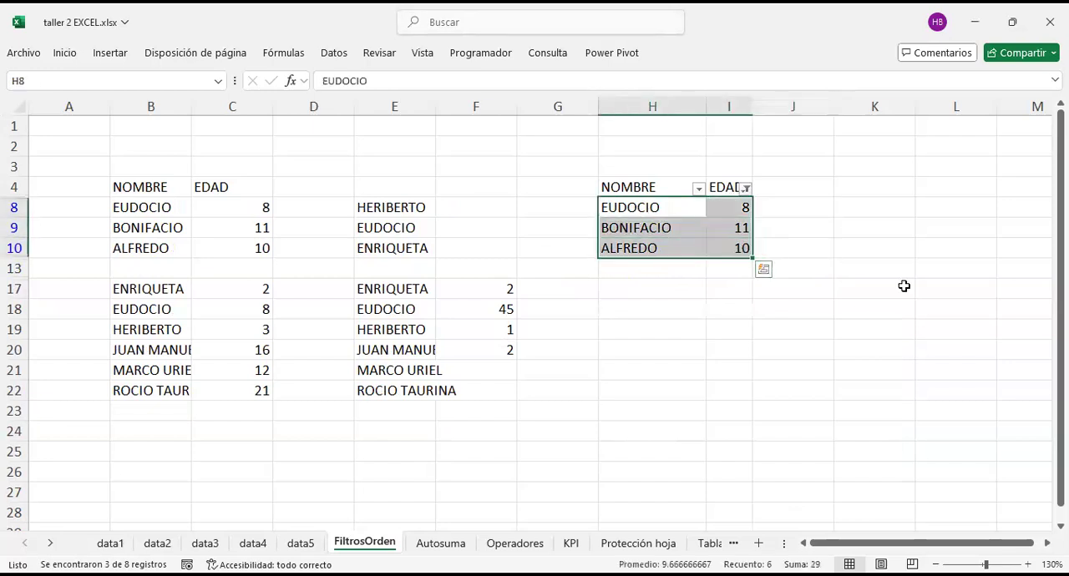
click(810, 210)
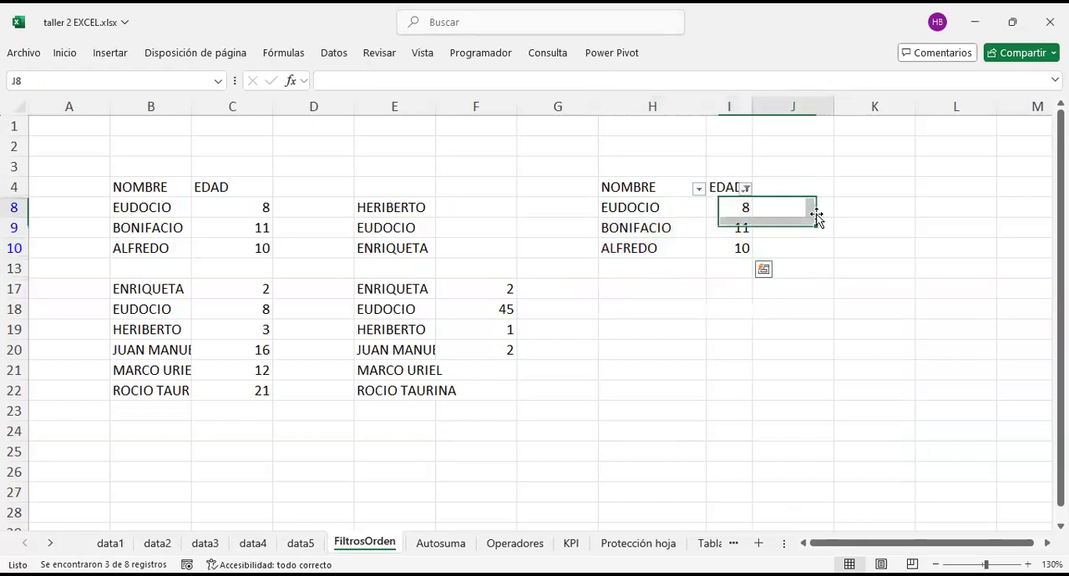
Step: Clear the EDAD filter and select the NOMBRE and EDAD columns to check the full list
click(745, 189)
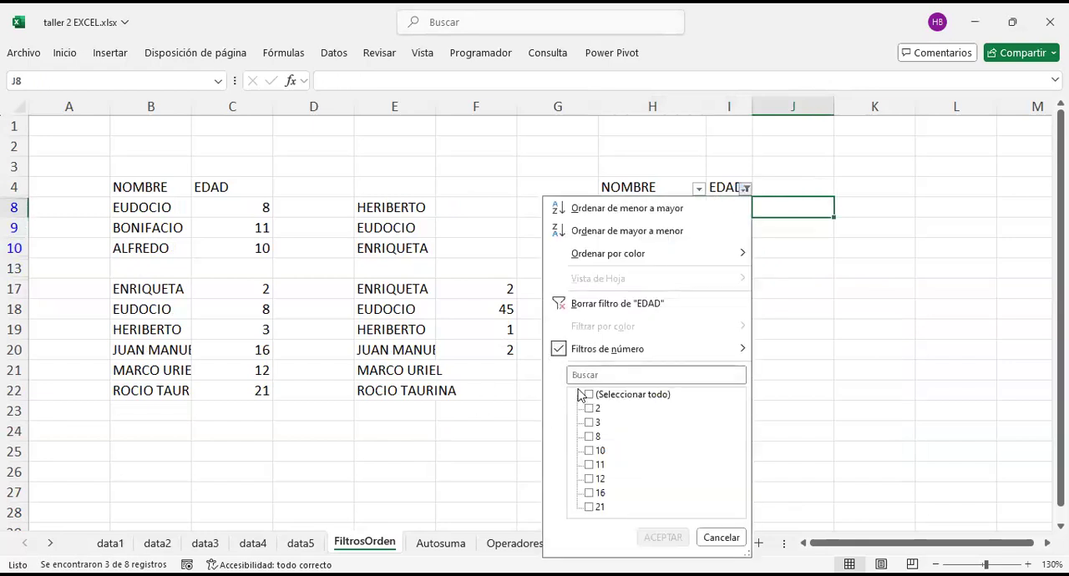
click(563, 304)
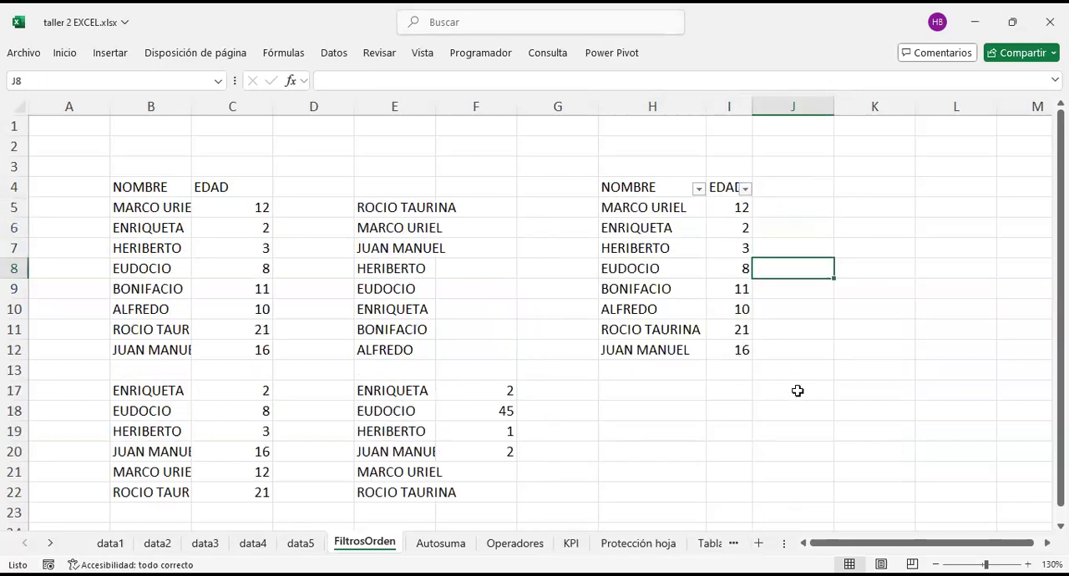
drag(728, 187, 735, 349)
drag(659, 186, 693, 346)
drag(724, 189, 723, 351)
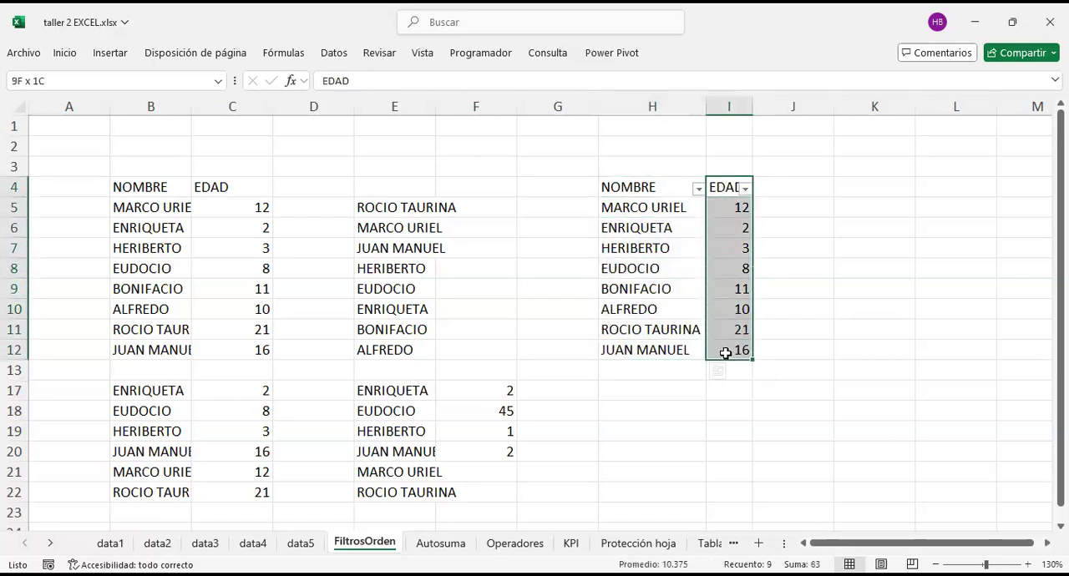
Step: Review the filter options of the EDAD column and the text filter conditions of the NOMBRE column
click(745, 189)
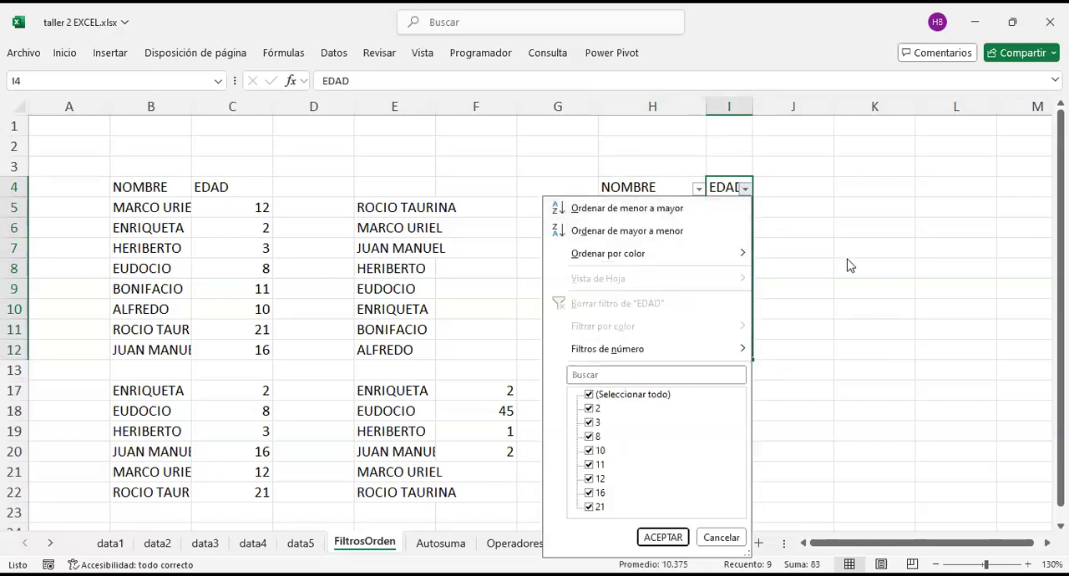
click(698, 199)
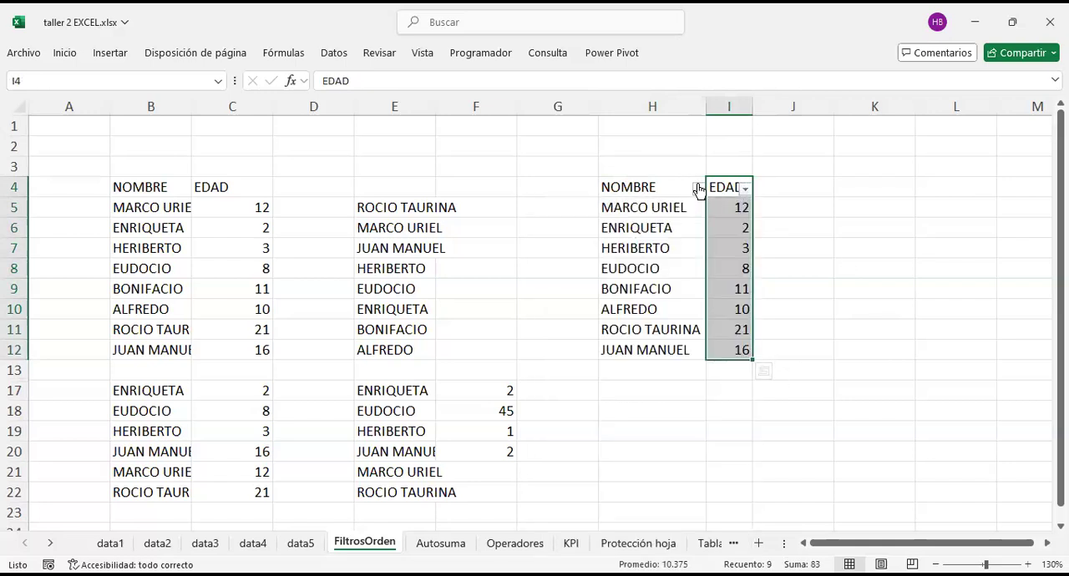
click(698, 188)
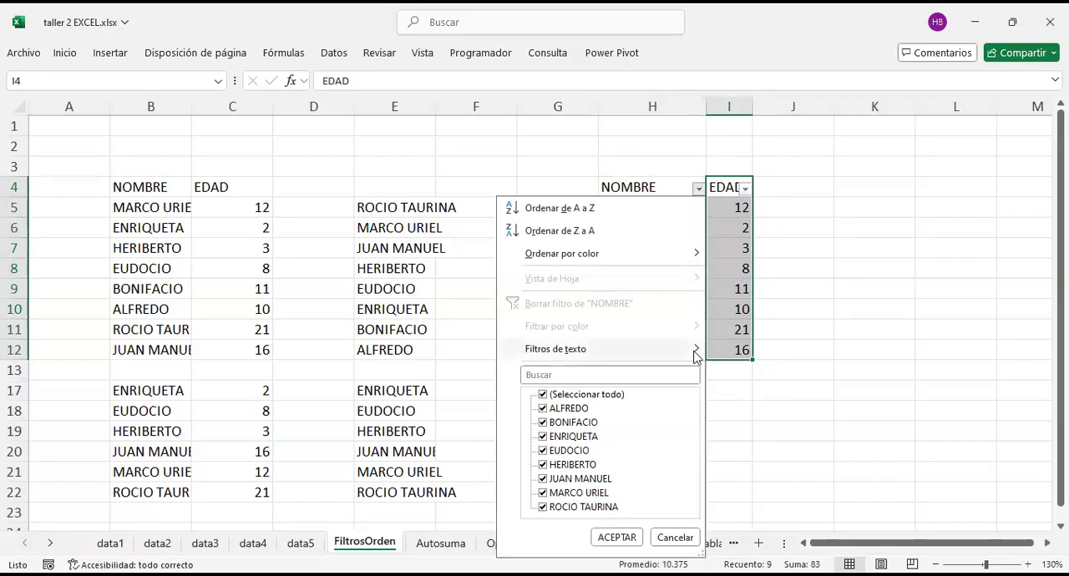
mouse_move(696, 354)
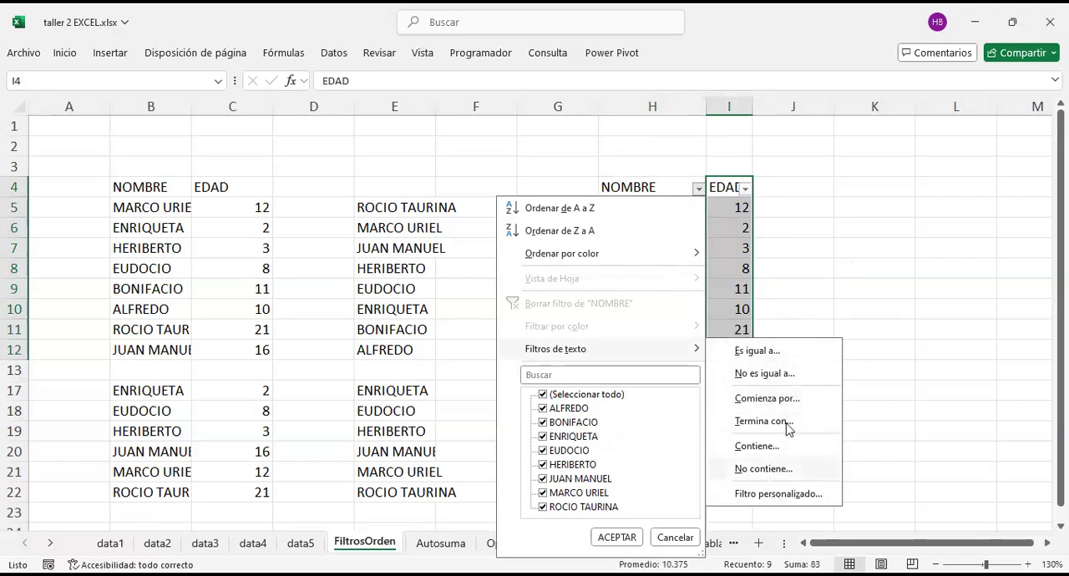
click(817, 254)
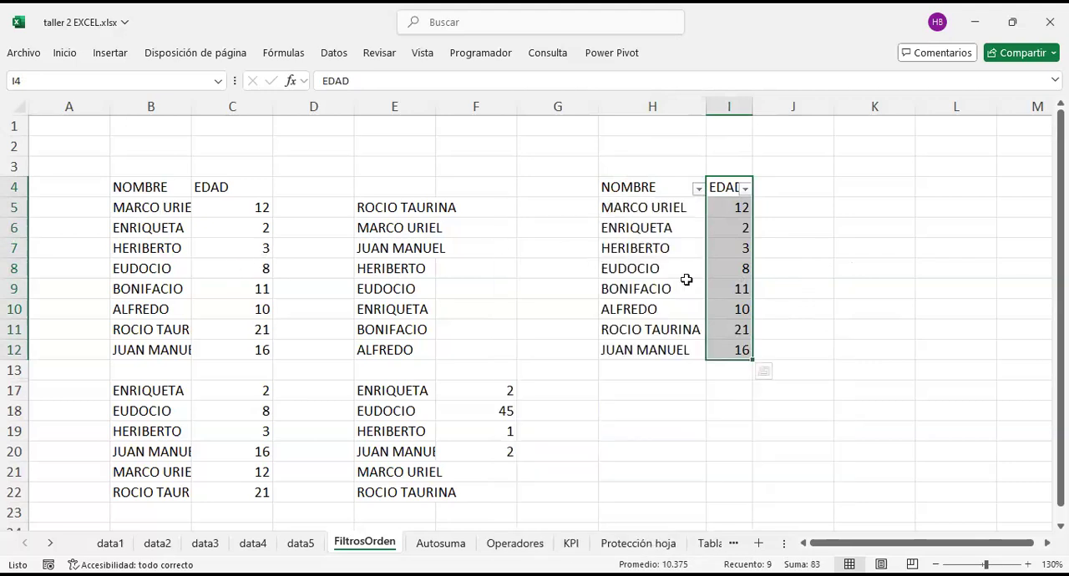
click(802, 212)
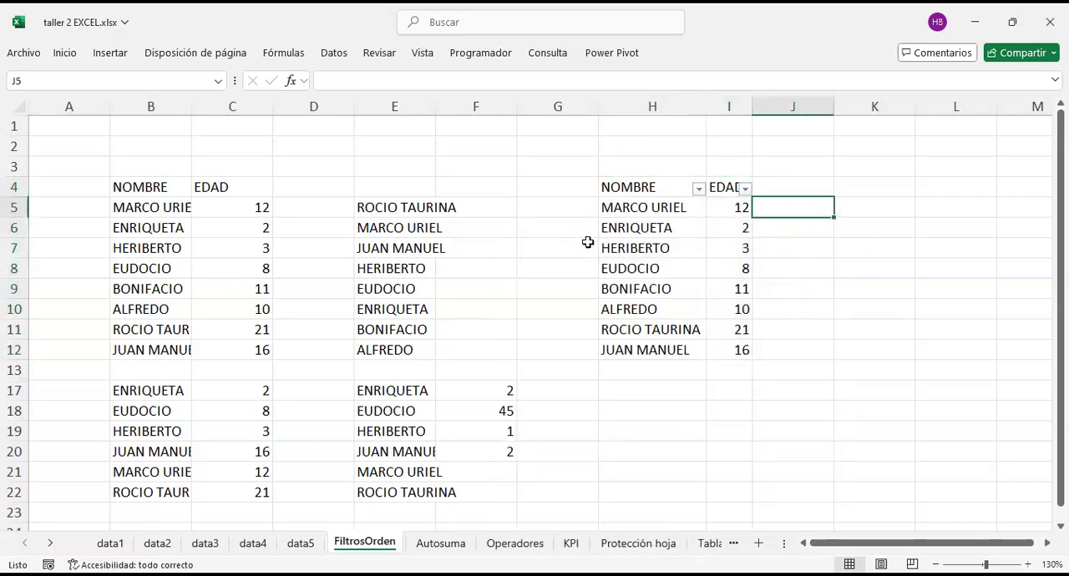
Step: Select the whole NOMBRE and EDAD list and compare the entries offered in both column filters
drag(664, 189, 727, 344)
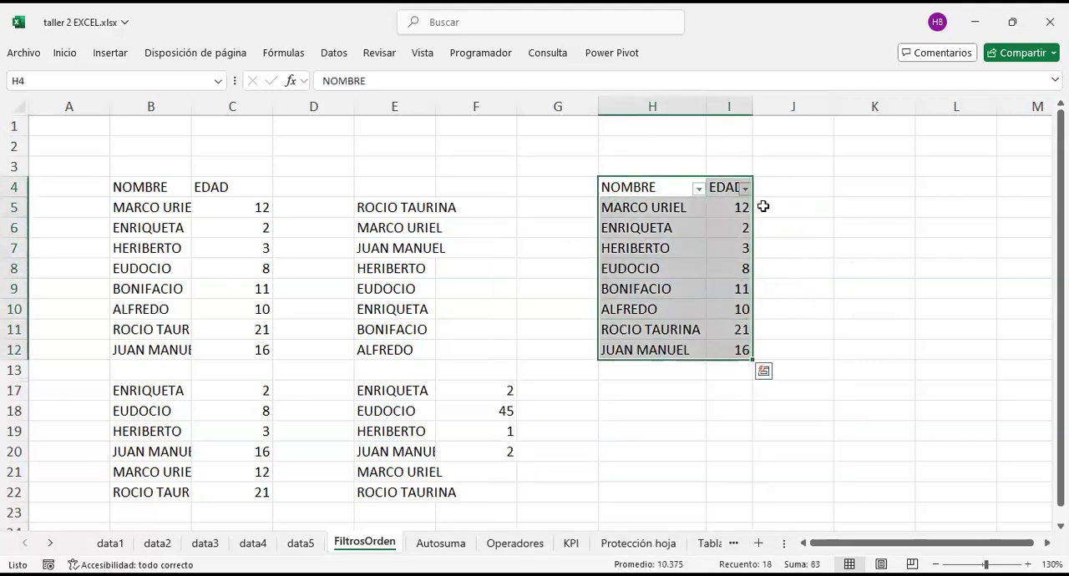
click(756, 184)
click(743, 190)
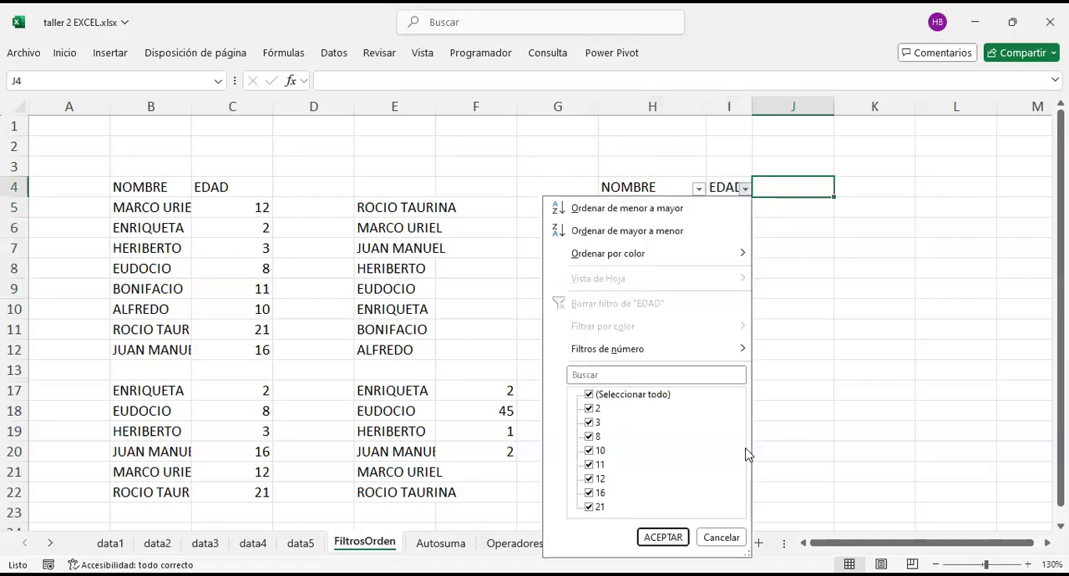
click(786, 335)
click(699, 189)
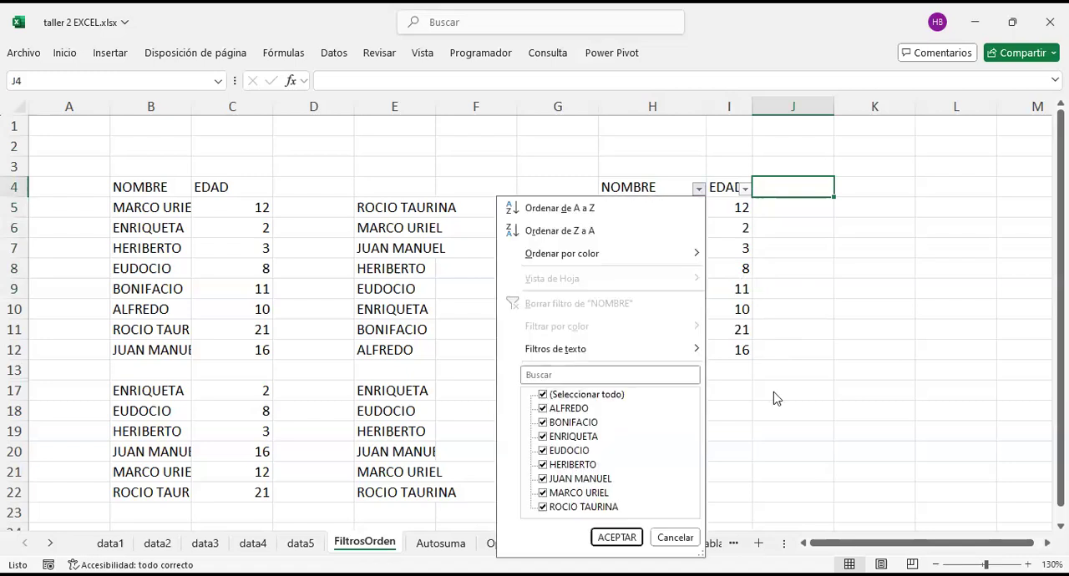
click(806, 382)
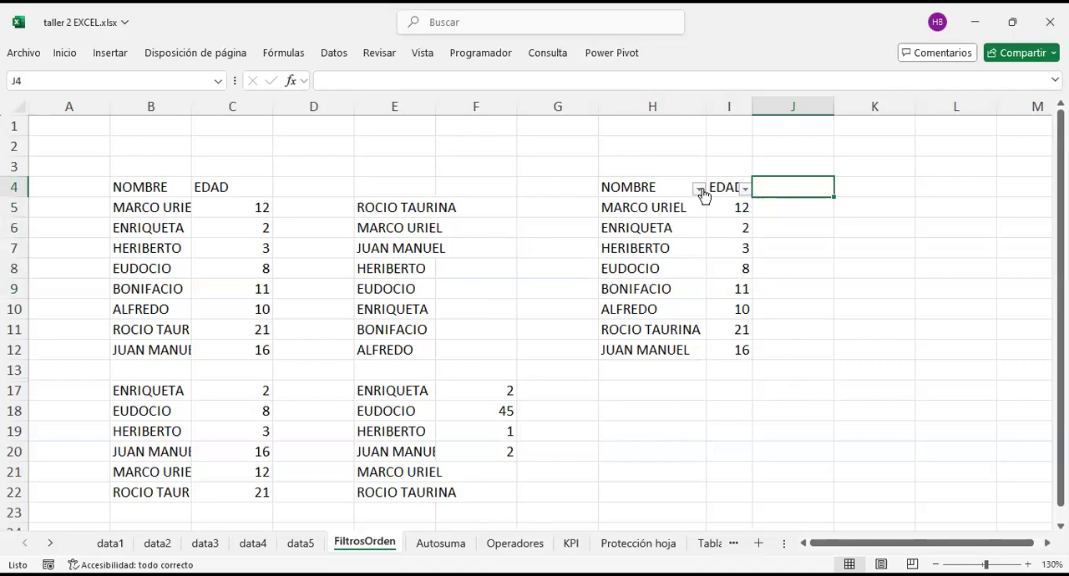
Step: Select the empty cell H17 and review the available Fill options
click(645, 385)
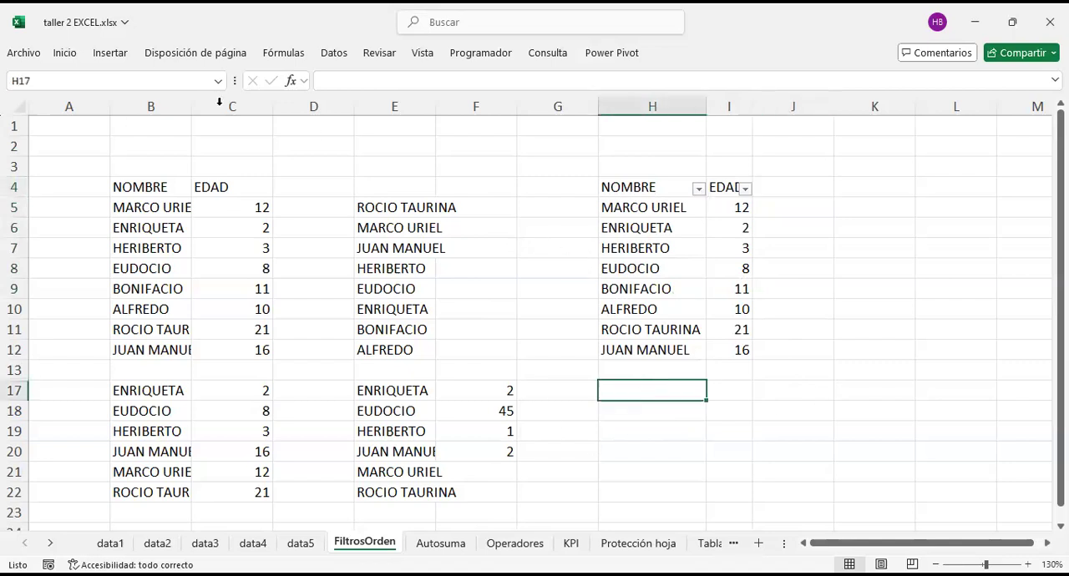
click(65, 53)
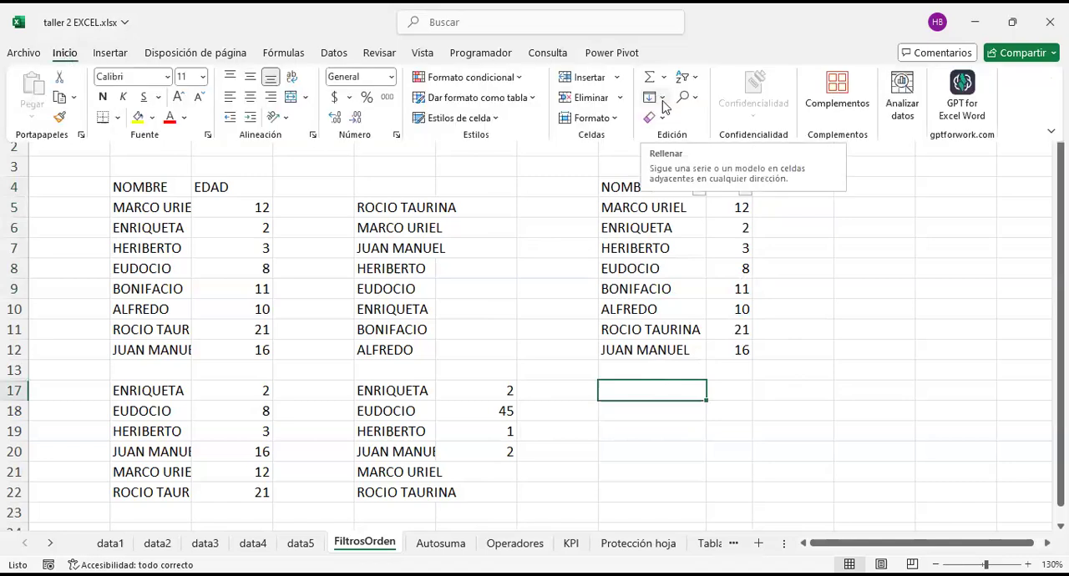
click(663, 99)
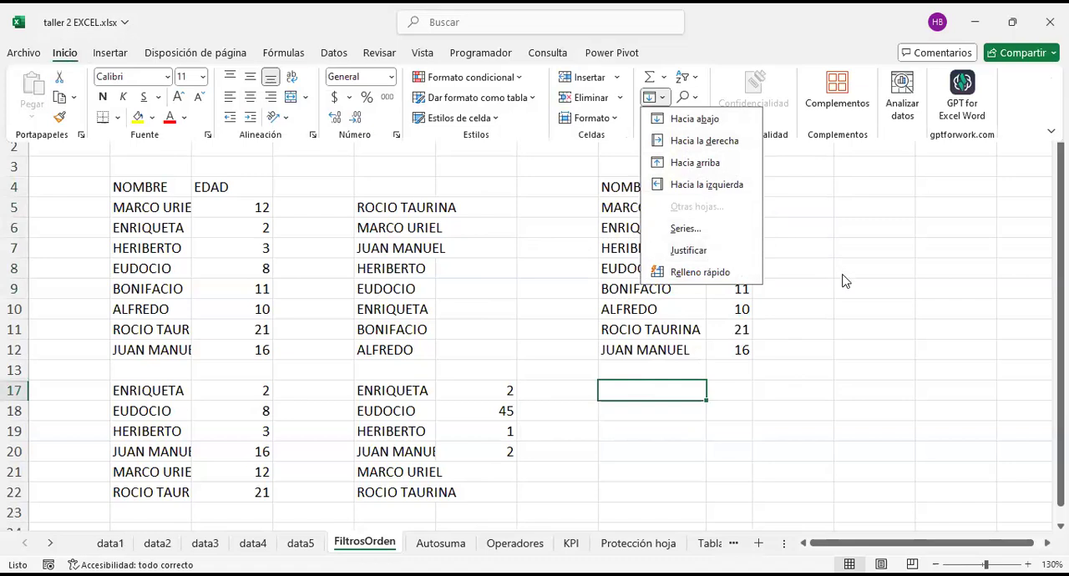
click(770, 328)
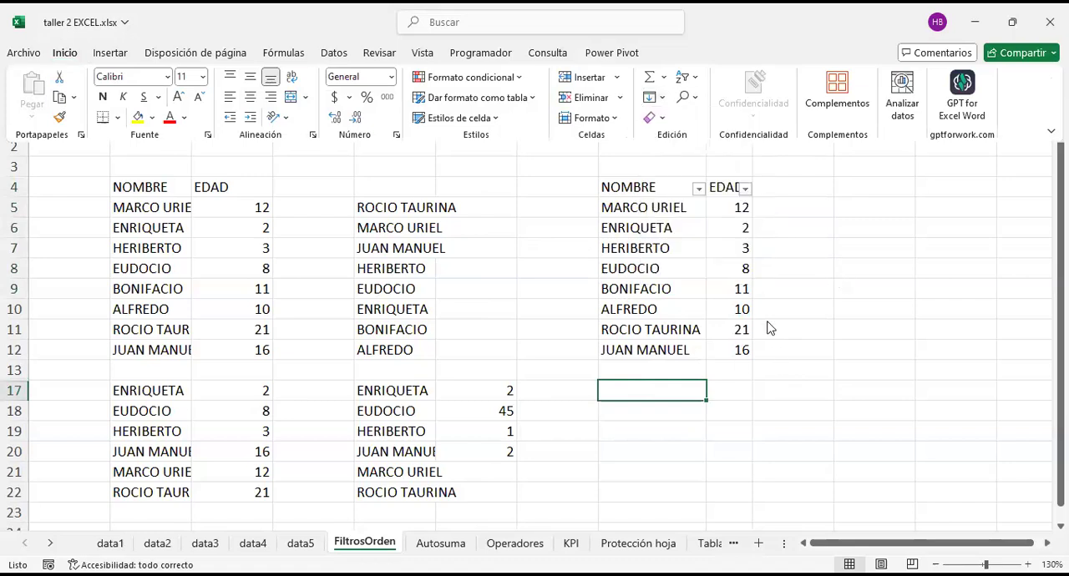
Step: Enter the label "secuencia" in cell H17
double_click(653, 389)
text(secuencia)
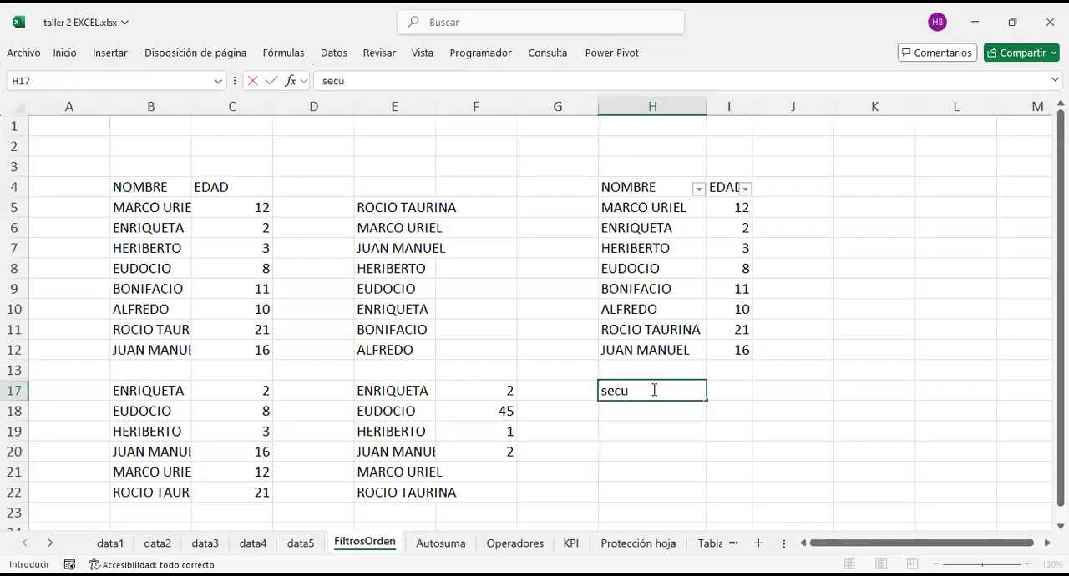
key(Return)
key(Return)
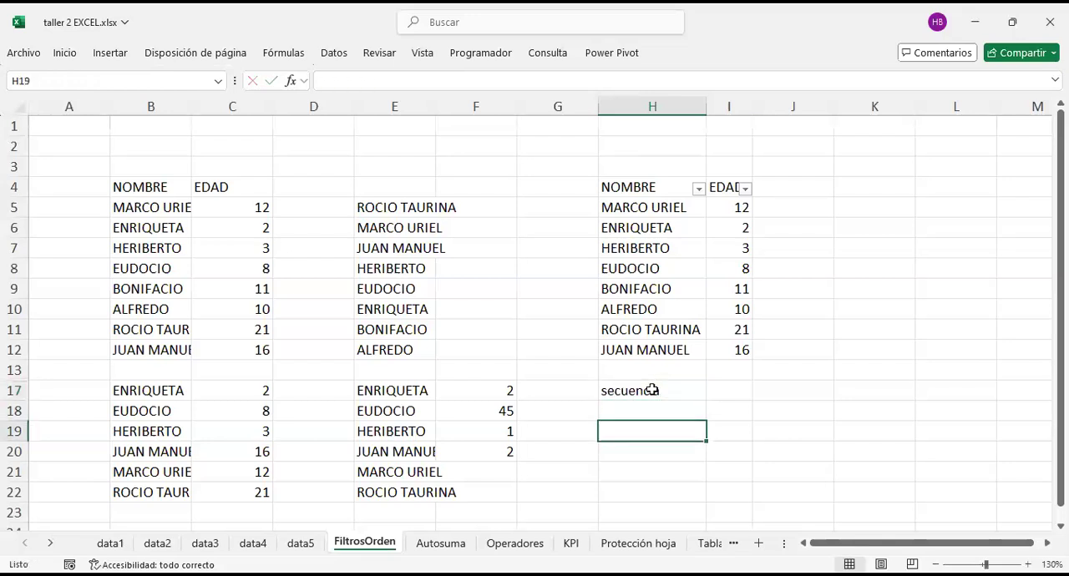
Step: Enter the value 15 in cell J17, on the same row as the secuencia label
scroll(653, 389, right, 3)
scroll(627, 383, down, 2)
click(599, 351)
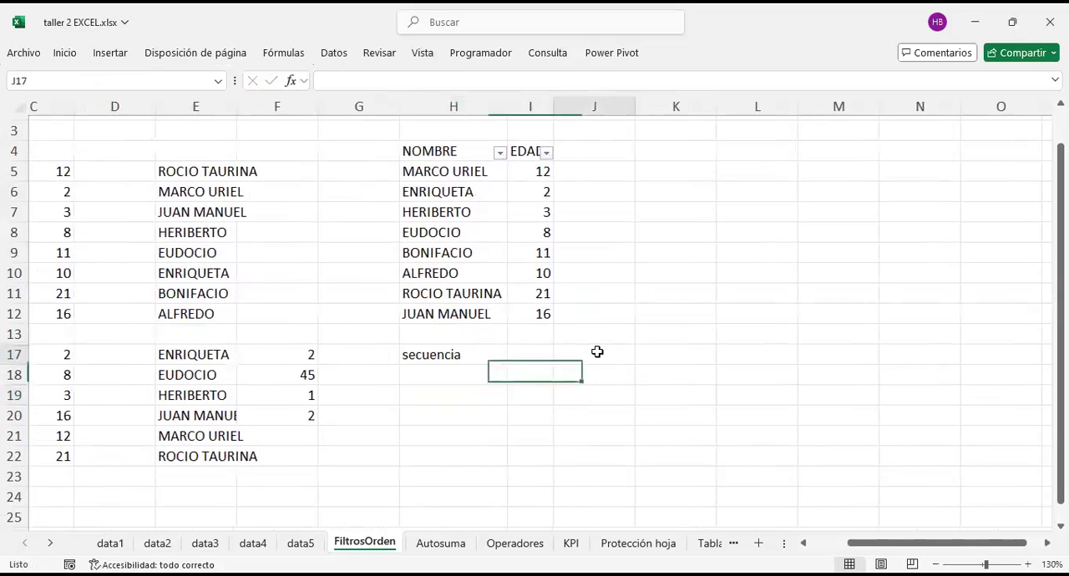
scroll(597, 352, right, 1)
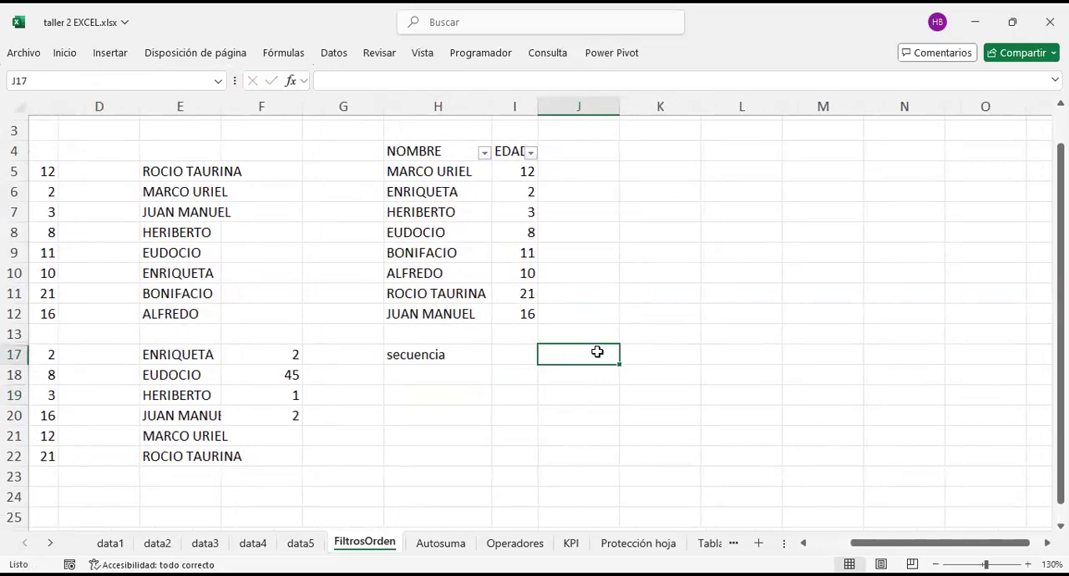
text(15)
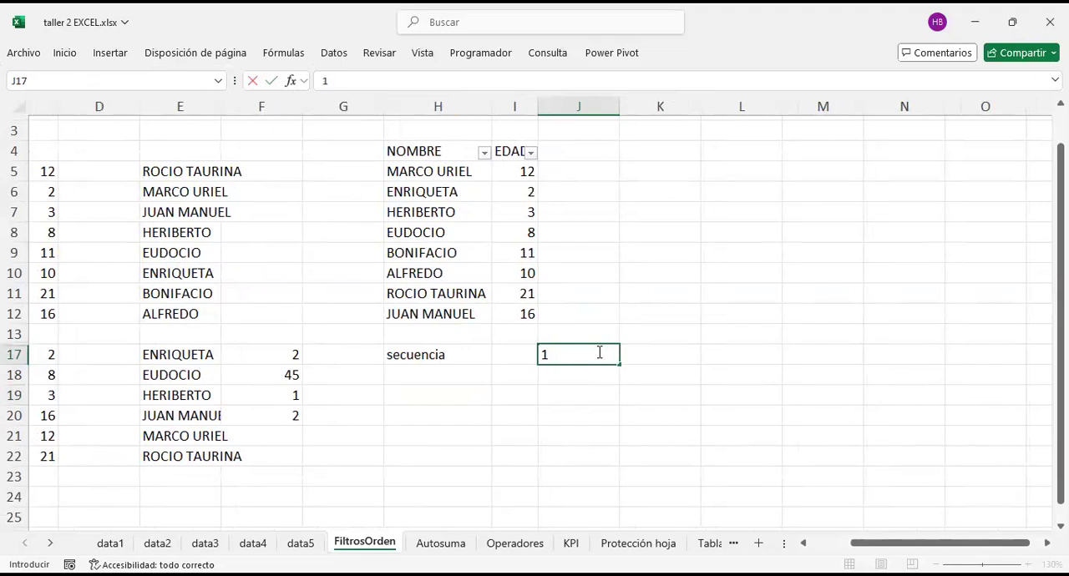
key(Return)
click(599, 353)
text(15)
key(Return)
Step: Enter the numbers 1 to 5 down column K, starting in cell K17
click(669, 357)
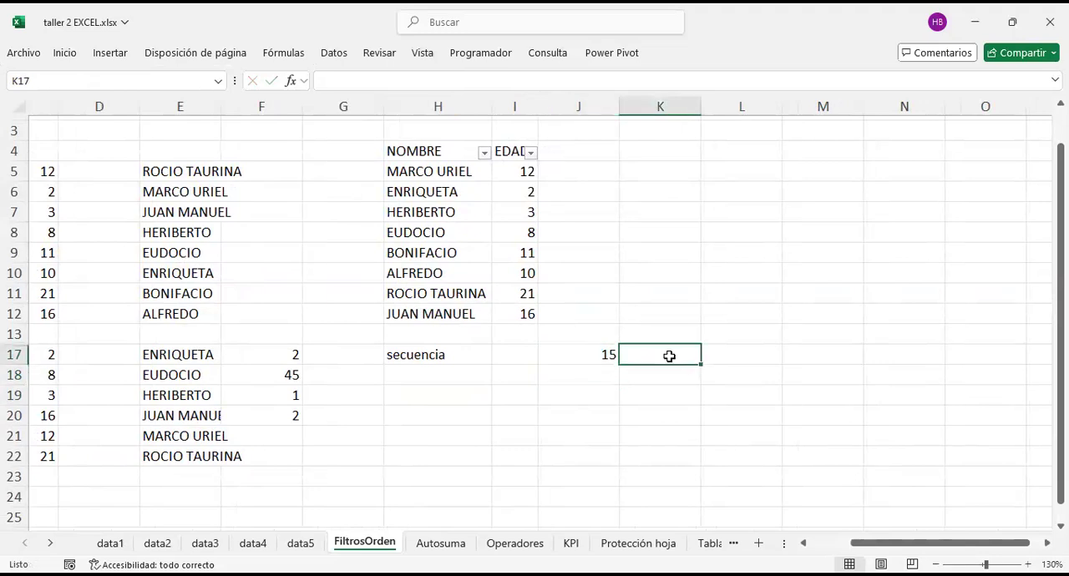
text(1)
key(Return)
text(2)
key(Return)
text(3)
key(Return)
text(4)
key(Return)
text(5)
key(Return)
key(Up)
key(Up)
Step: Extend the number series starting in K17 down to 12 in cell K28, using the first three numbers as the pattern
drag(683, 351, 680, 390)
scroll(697, 289, down, 2)
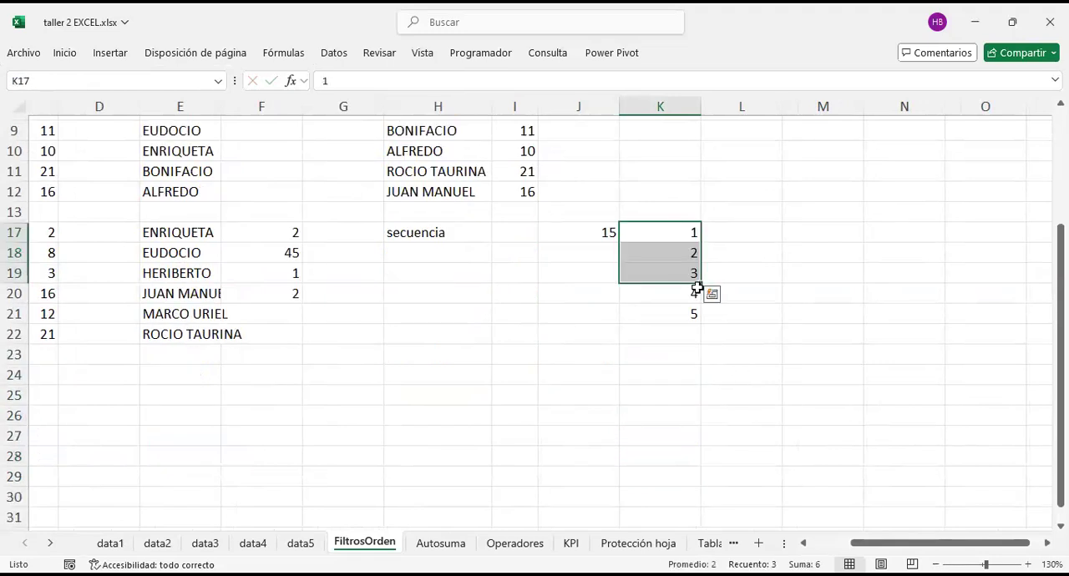
drag(701, 284, 698, 315)
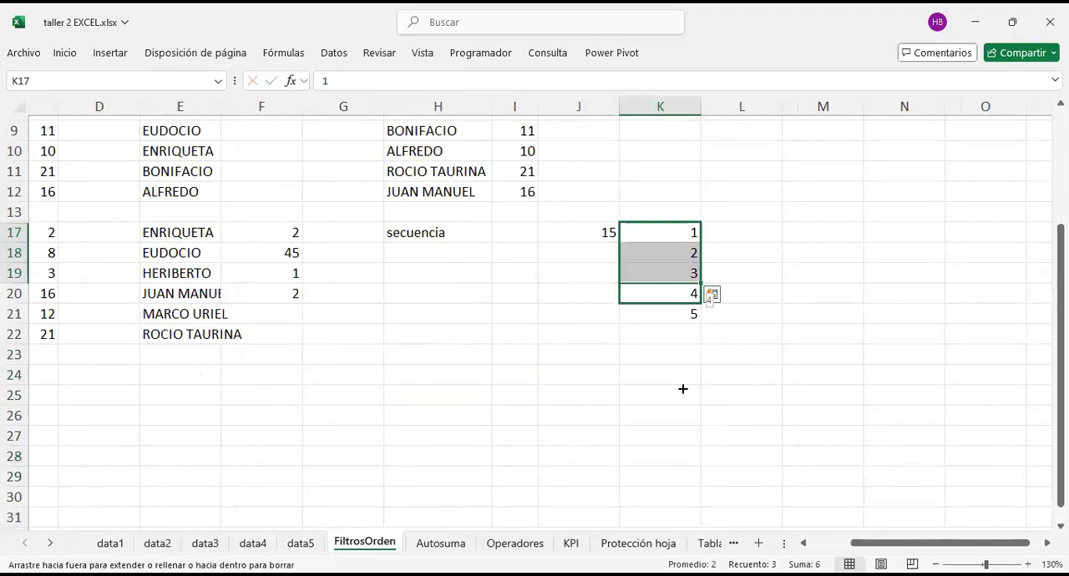
drag(690, 475, 691, 456)
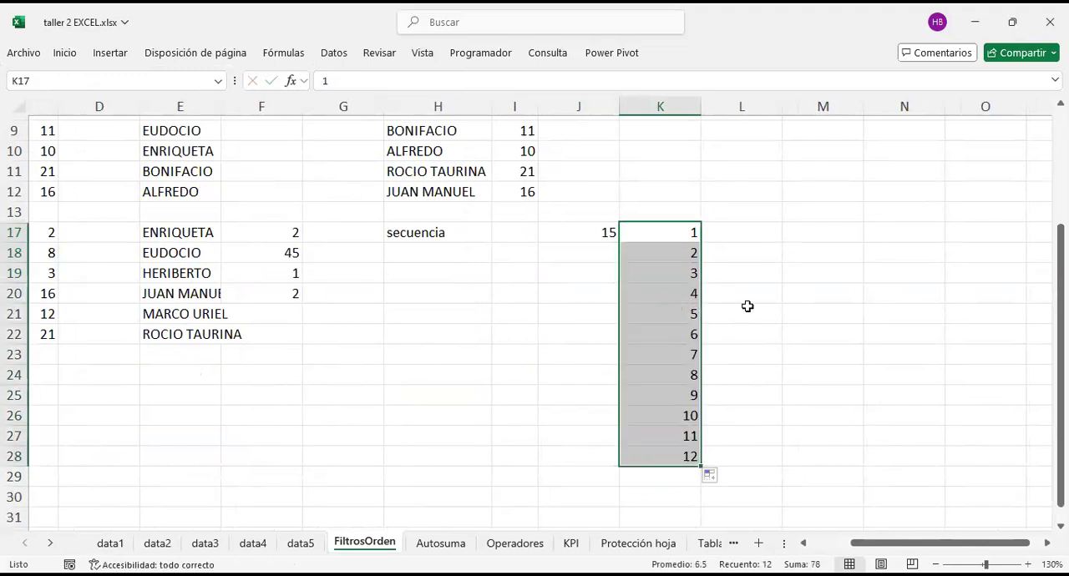
Step: Clear the number series from column K, covering cells K17 to K29
scroll(748, 306, up, 2)
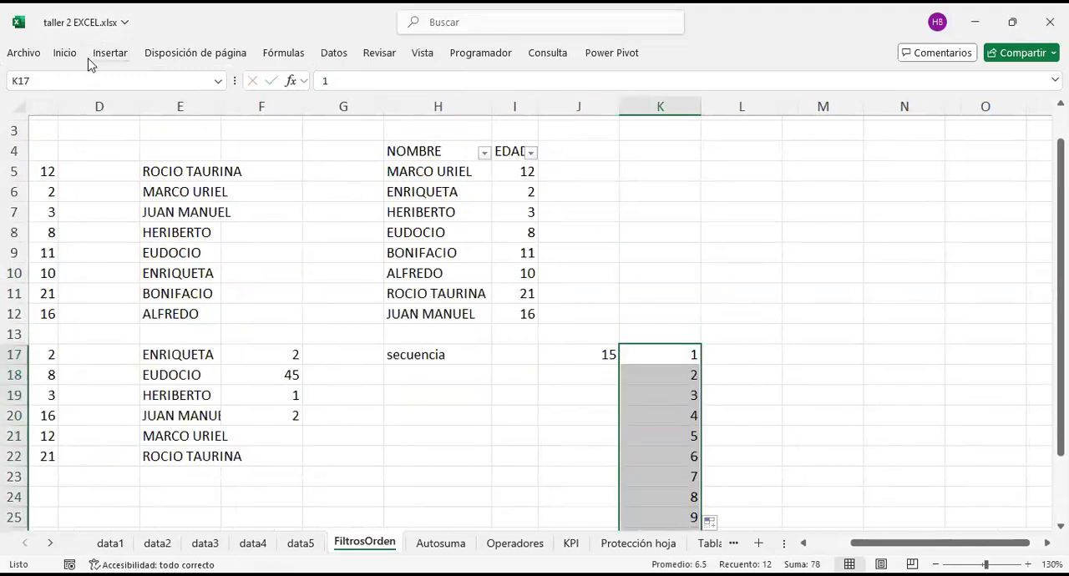
scroll(670, 365, down, 2)
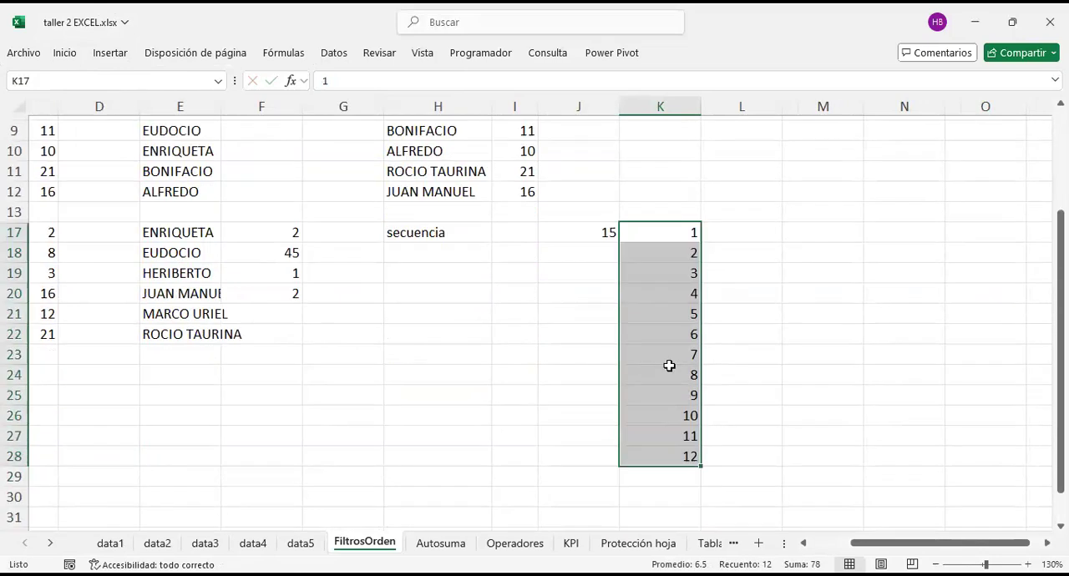
click(663, 232)
drag(663, 233, 685, 474)
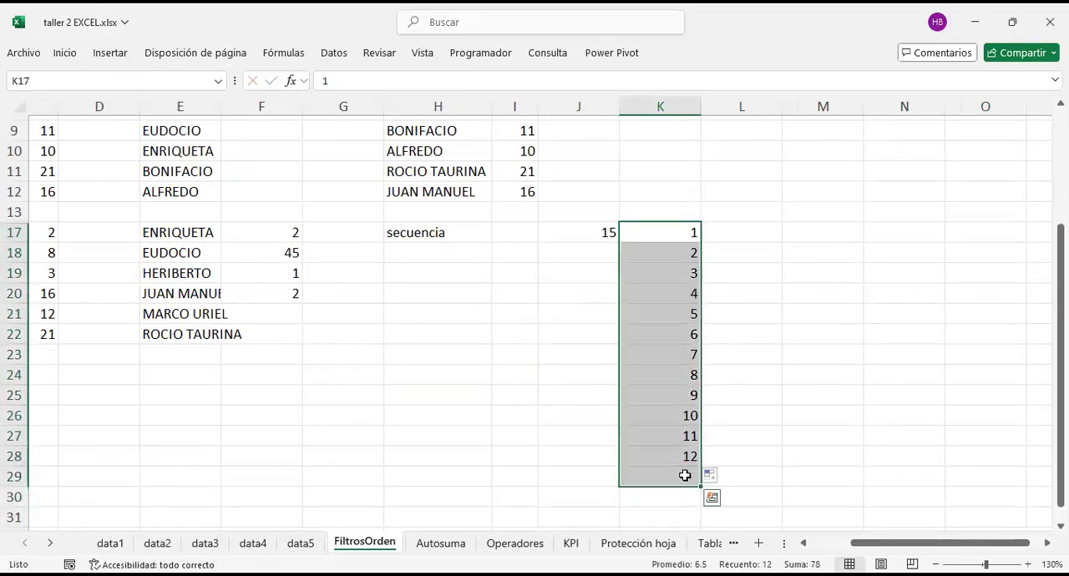
key(Delete)
Step: Begin a formula in cell K17 with the SECUENCIA function, ready for its rows argument
click(664, 237)
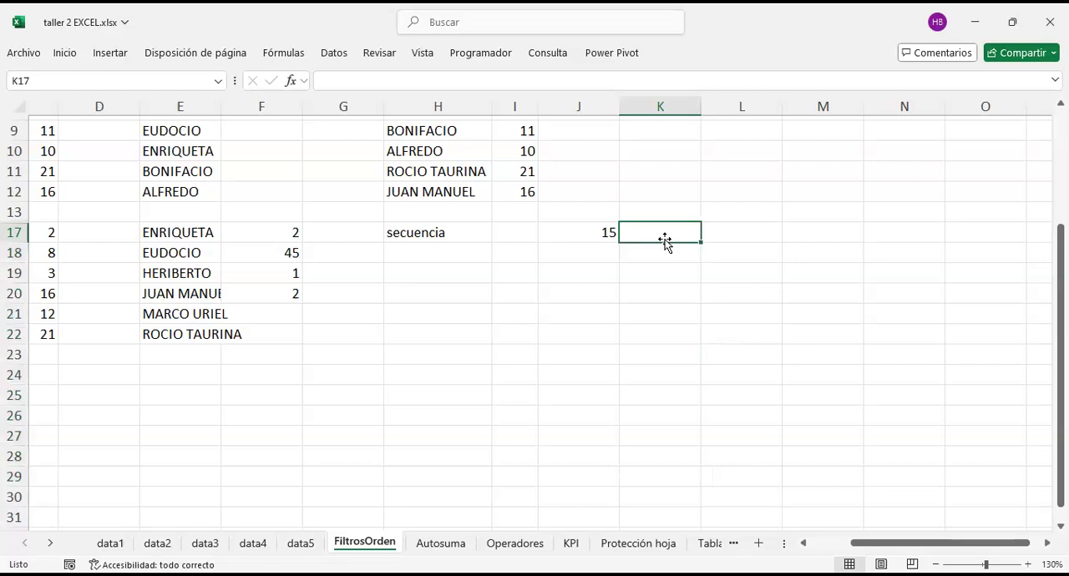
text(=)
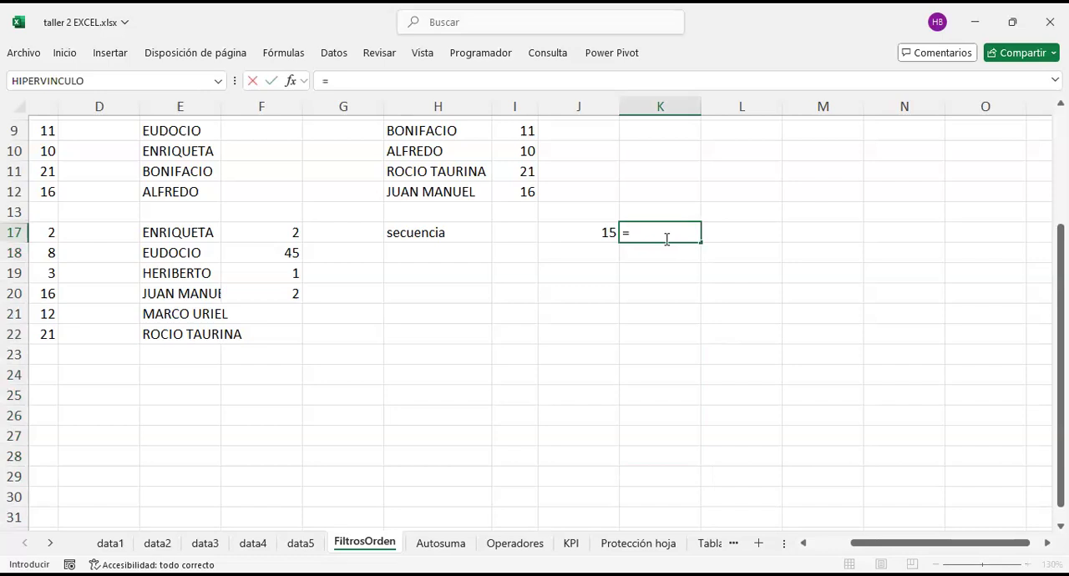
text(secu)
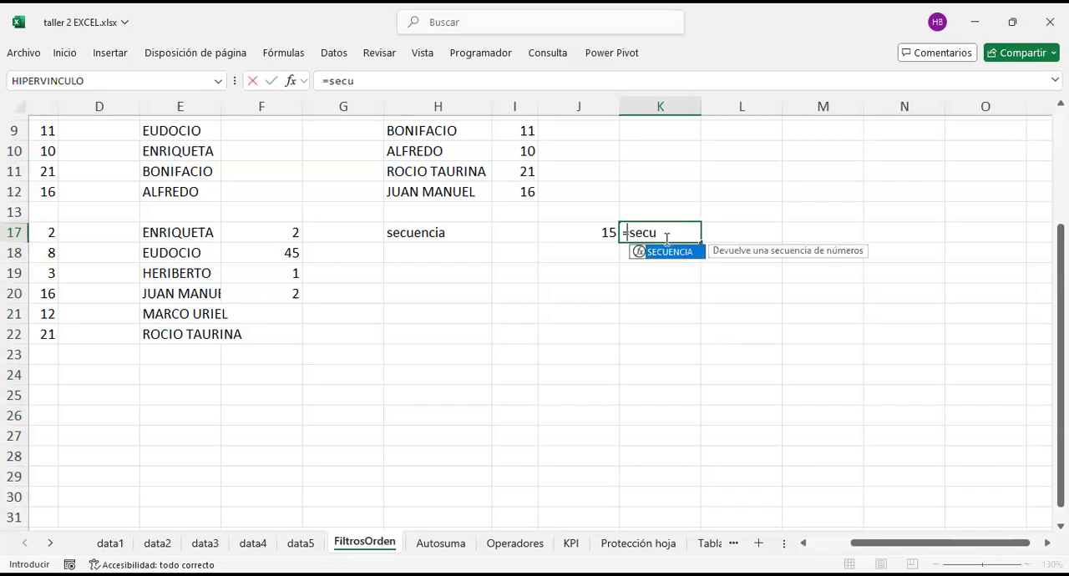
key(Tab)
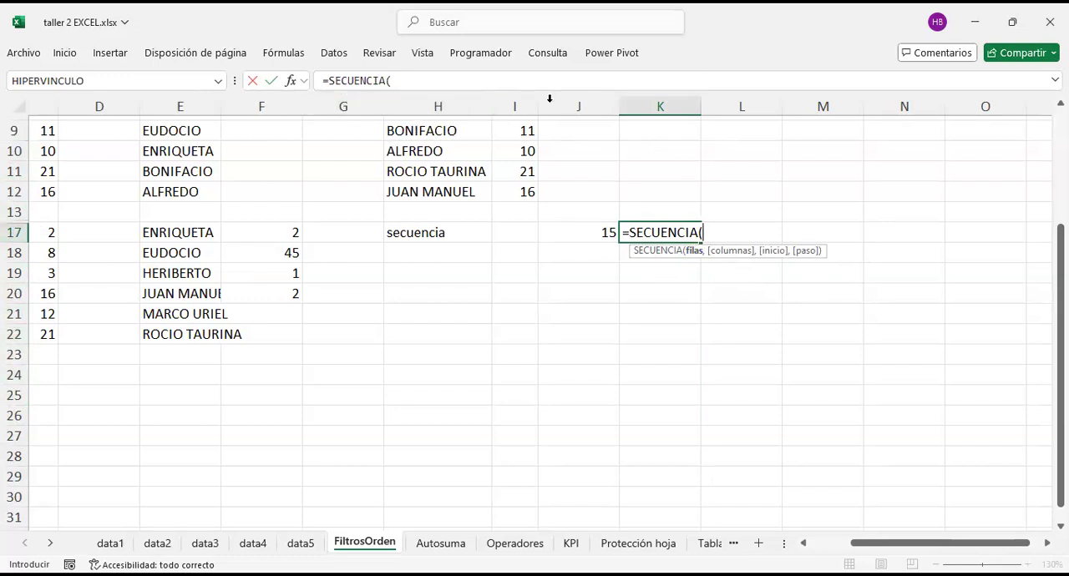
Step: Discard the unfinished SECUENCIA formula in cell K17
key(BackSpace)
key(BackSpace)
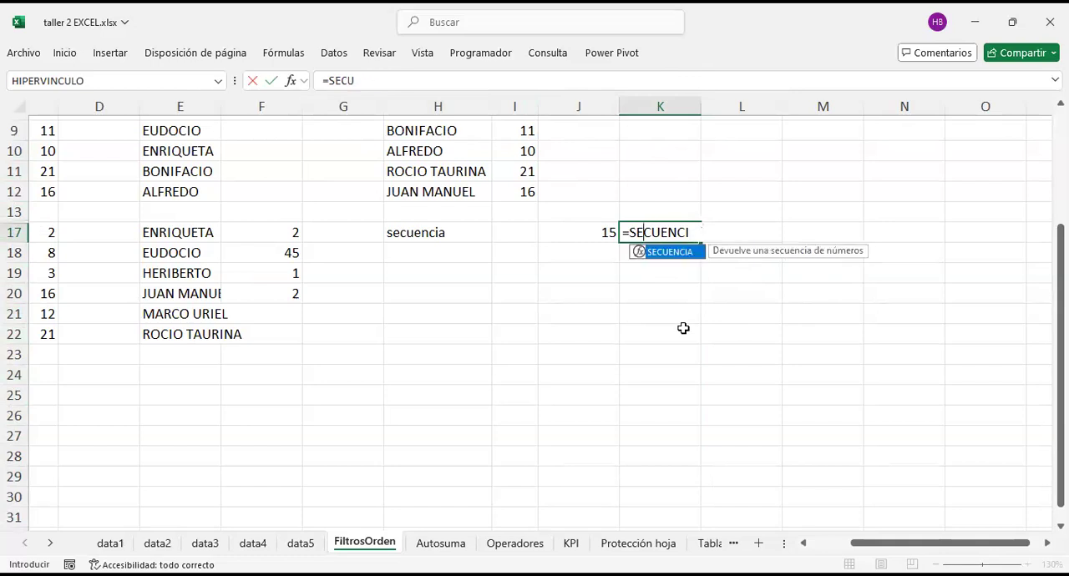
key(Escape)
Step: Enter the formula =SECUENCIA(15) in cell J20 to generate a vertical series of 15 numbers
key(Down)
key(Down)
key(Down)
key(Left)
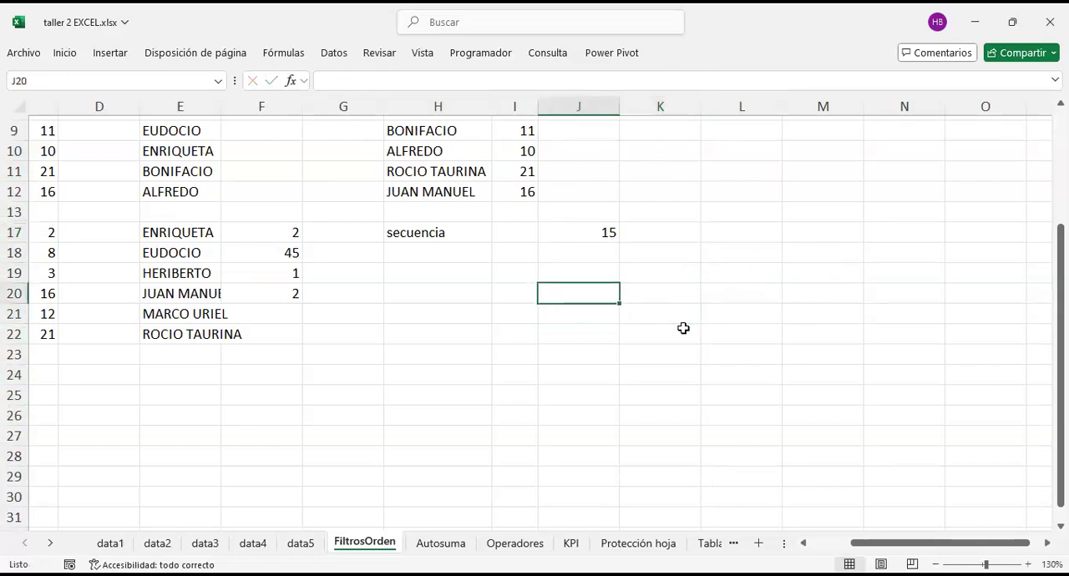
text(=secu)
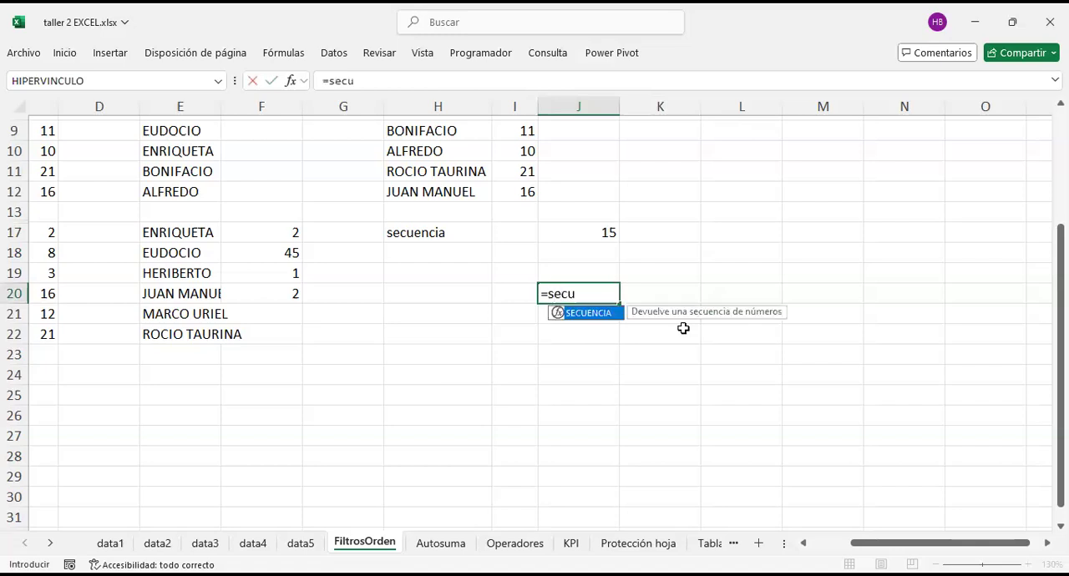
key(Tab)
text(15)
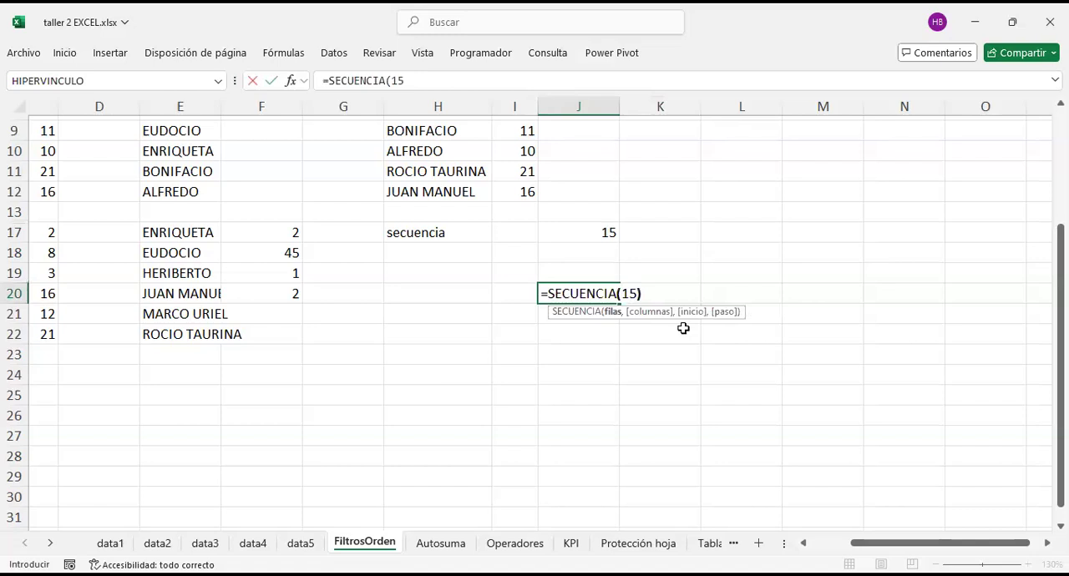
key(Return)
scroll(683, 327, down, 3)
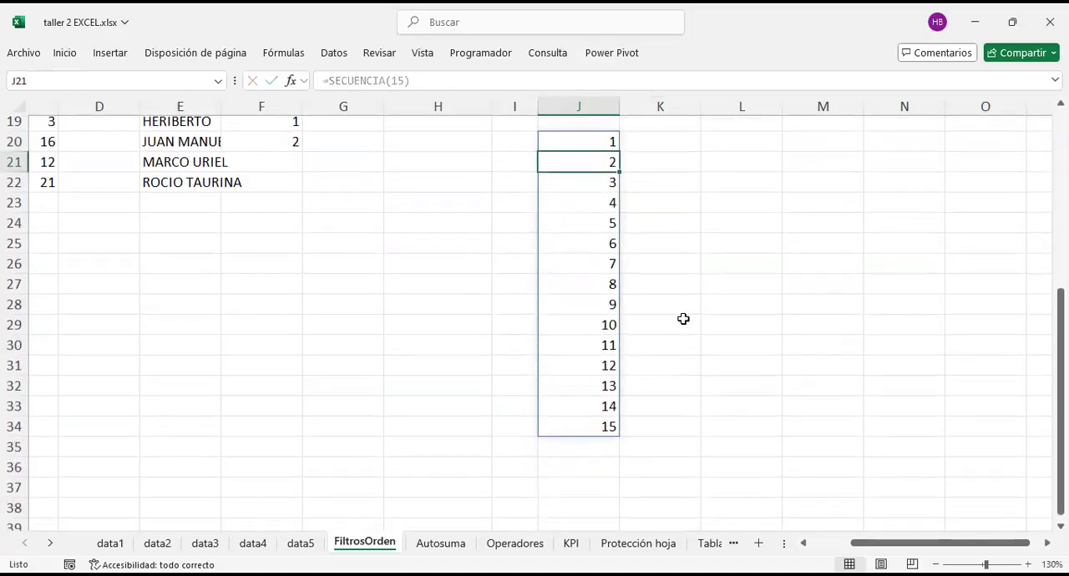
scroll(683, 319, up, 1)
click(710, 247)
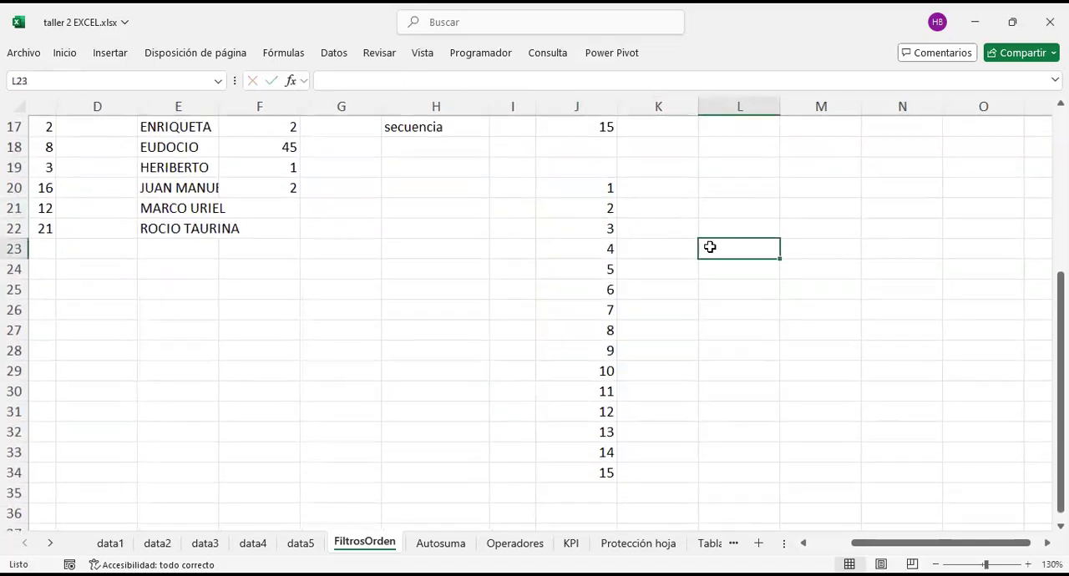
Step: Change the formula in cell J20 to =SECUENCIA(1,15) so the series runs horizontally across 15 columns
click(599, 191)
key(F2)
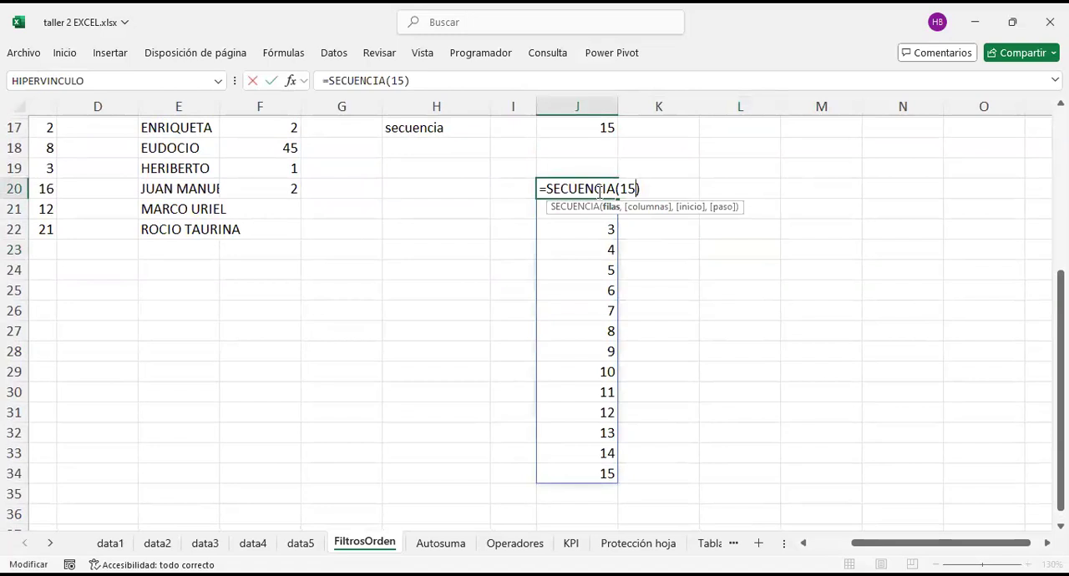
key(BackSpace)
text(,15)
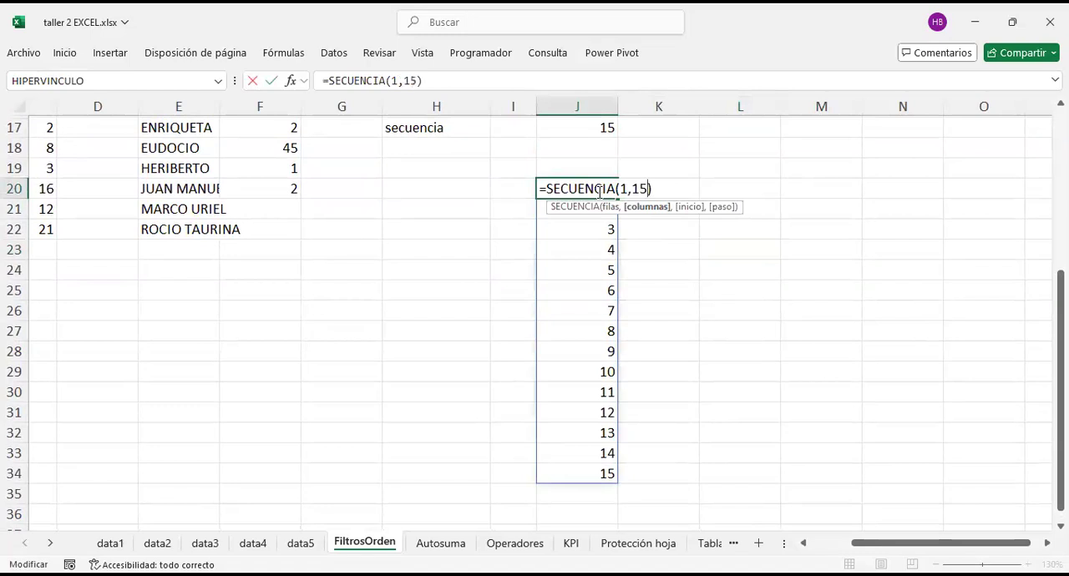
key(Return)
scroll(597, 191, right, 8)
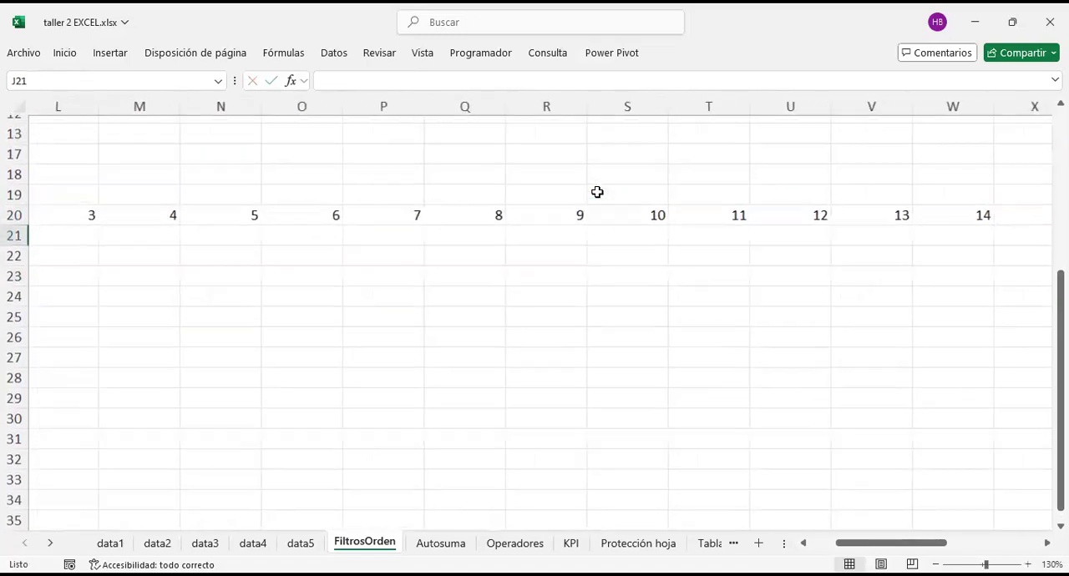
scroll(597, 192, left, 5)
scroll(597, 192, up, 1)
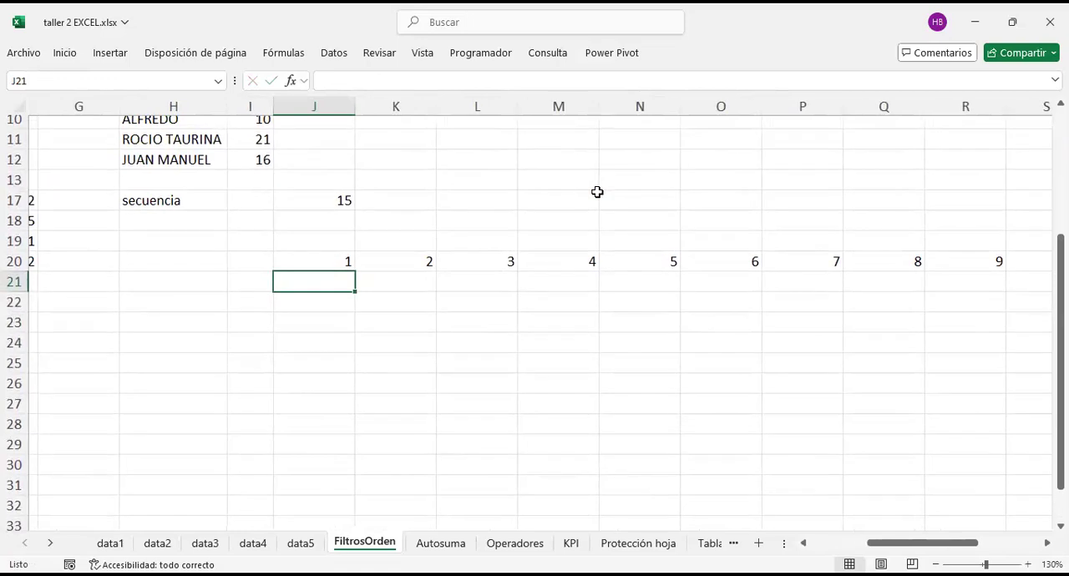
Step: Reduce the formula in cell J20 to =SECUENCIA(1), removing the columns argument
key(Up)
key(F2)
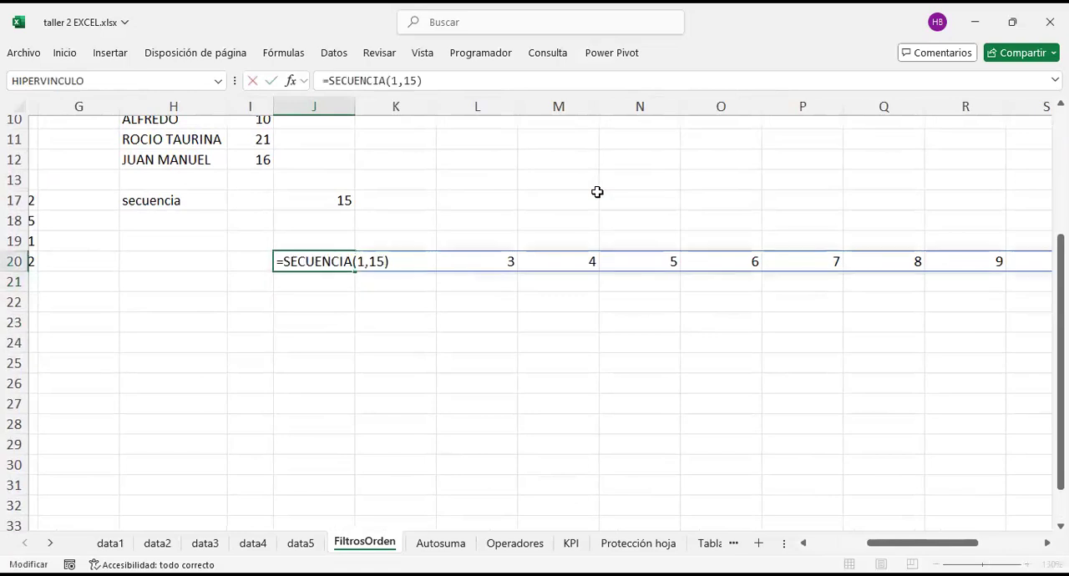
key(shift+Home)
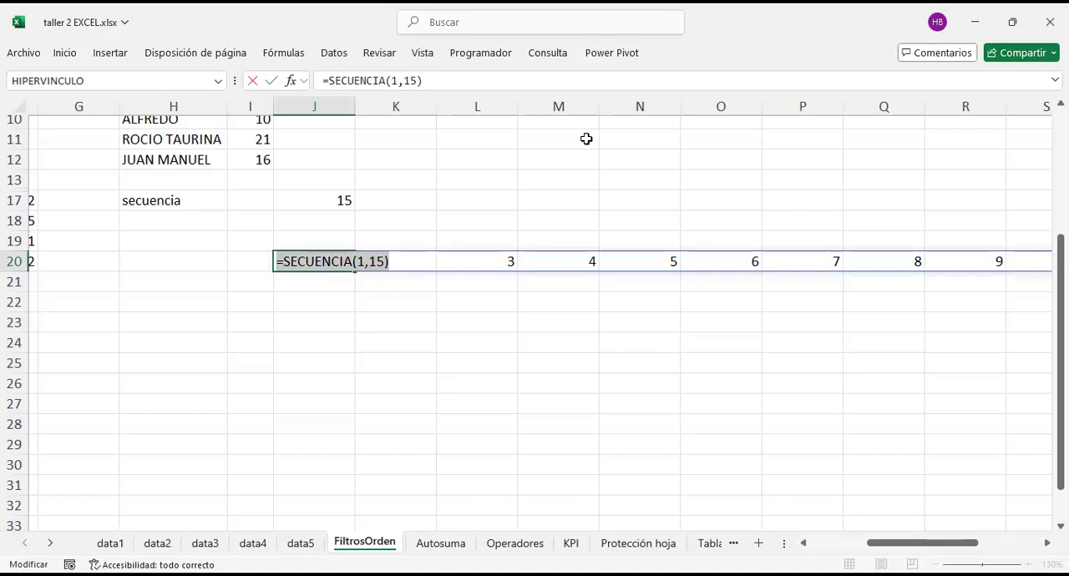
key(alt+Tab)
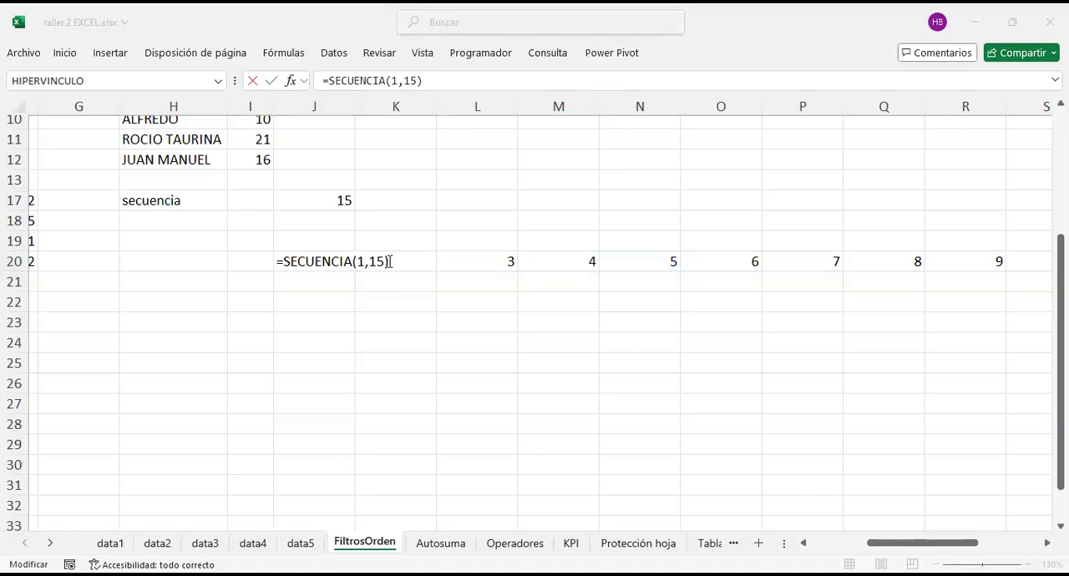
key(alt+Tab)
key(BackSpace)
key(BackSpace)
key(BackSpace)
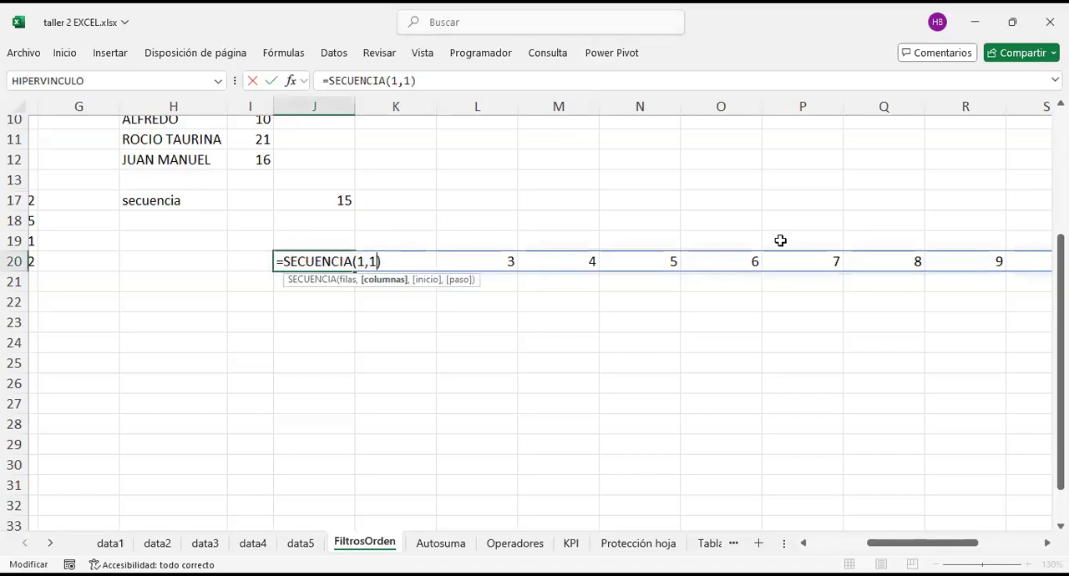
key(Return)
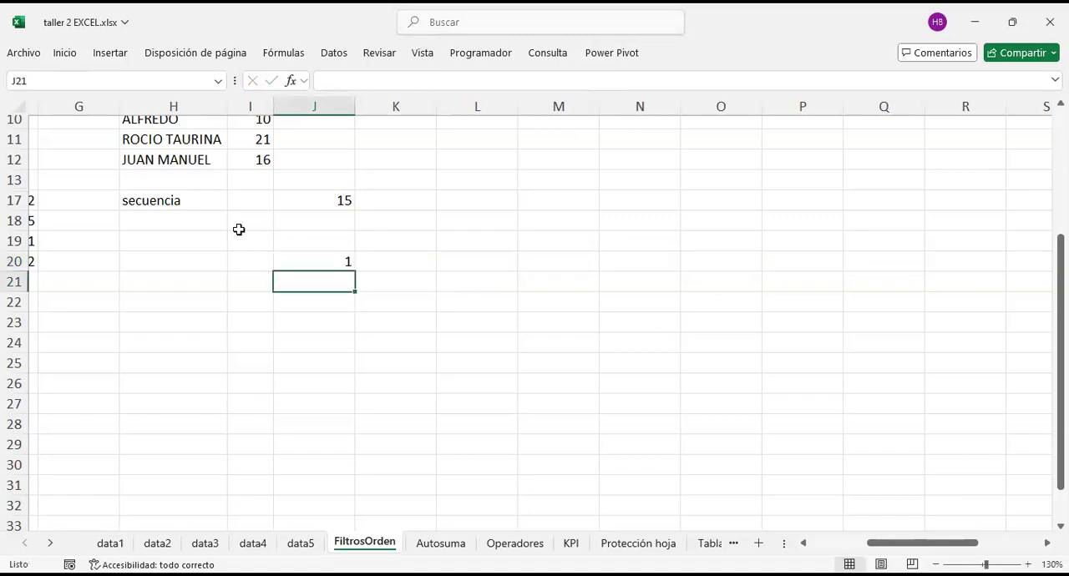
Step: Change the formula in cell J20 to =SECUENCIA(2,5) and select the resulting range of two rows and five columns
click(314, 258)
key(F2)
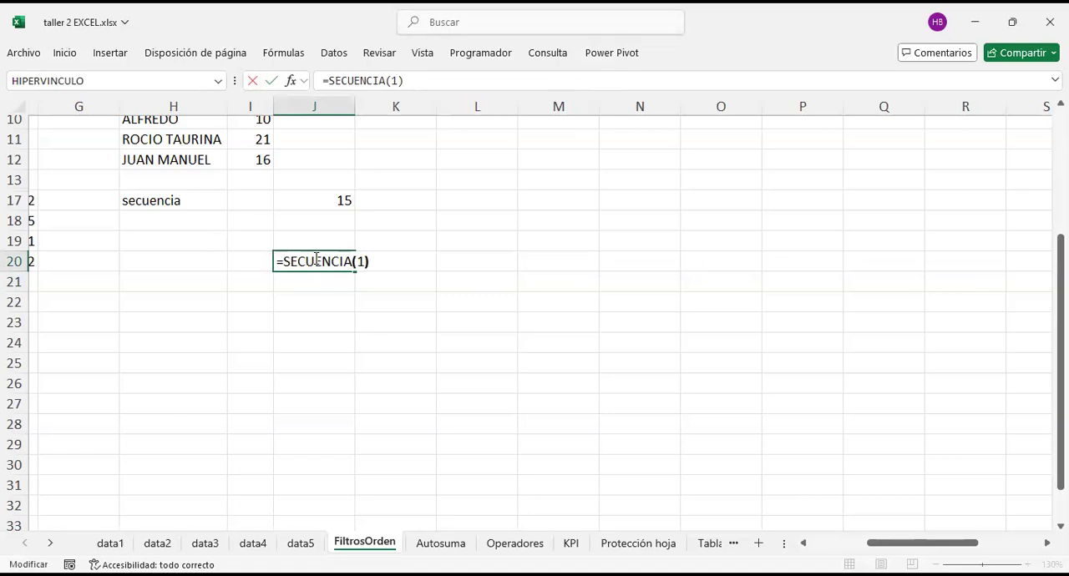
key(Left)
key(BackSpace)
text(2)
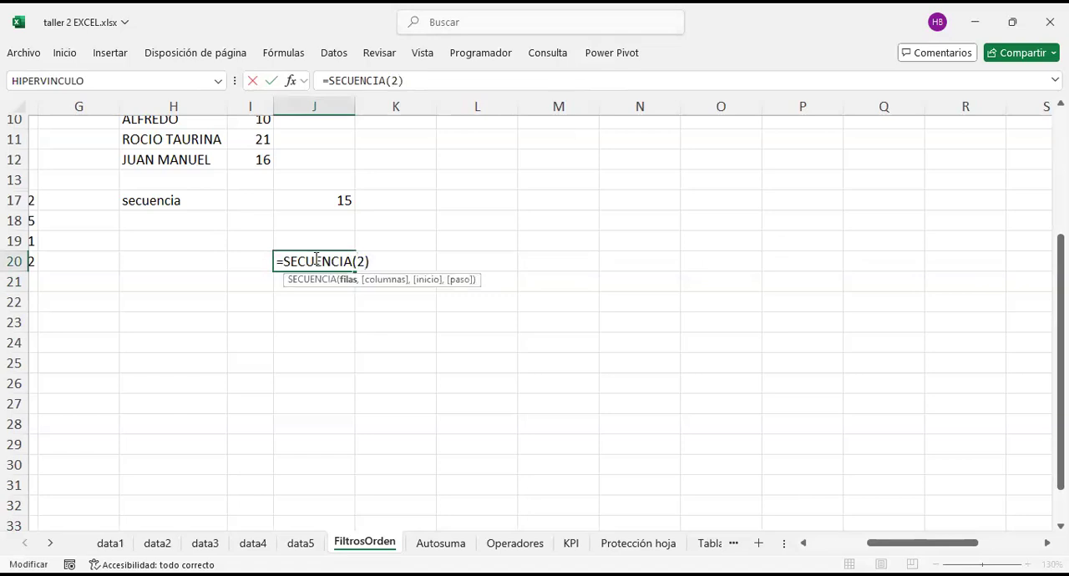
text(,5)
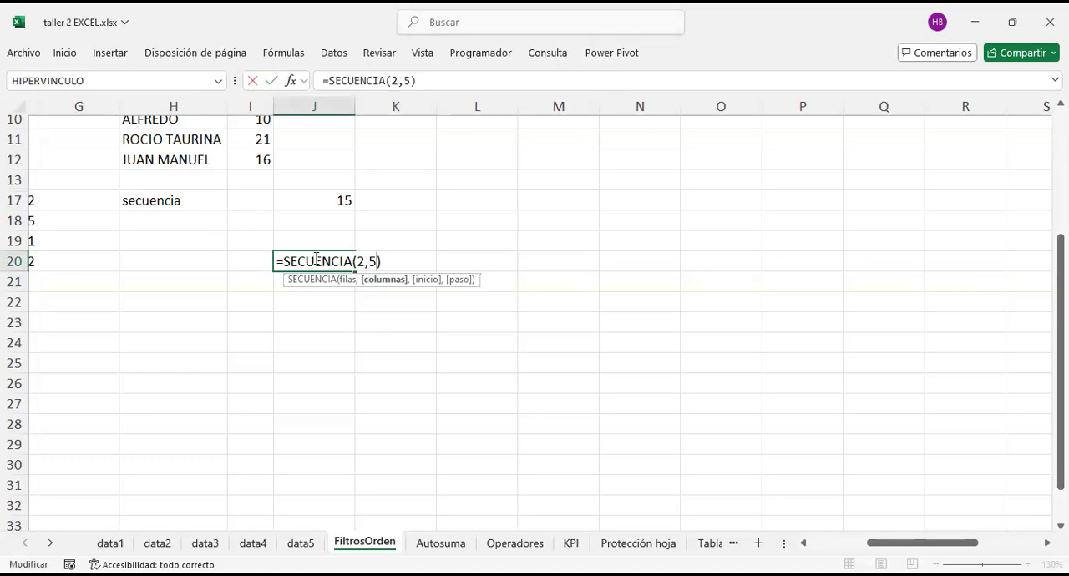
key(Return)
click(470, 344)
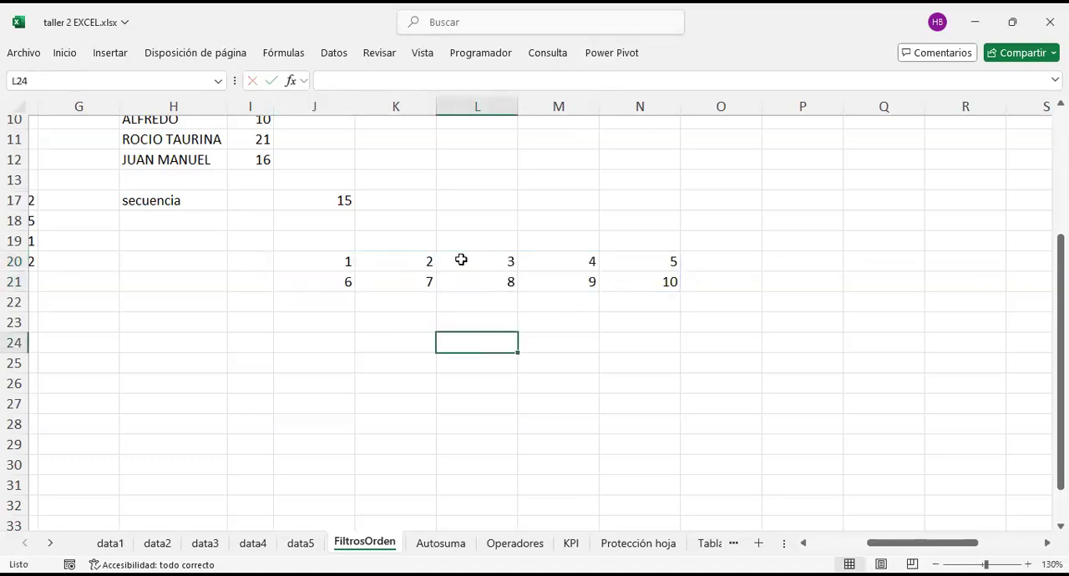
drag(343, 263, 631, 284)
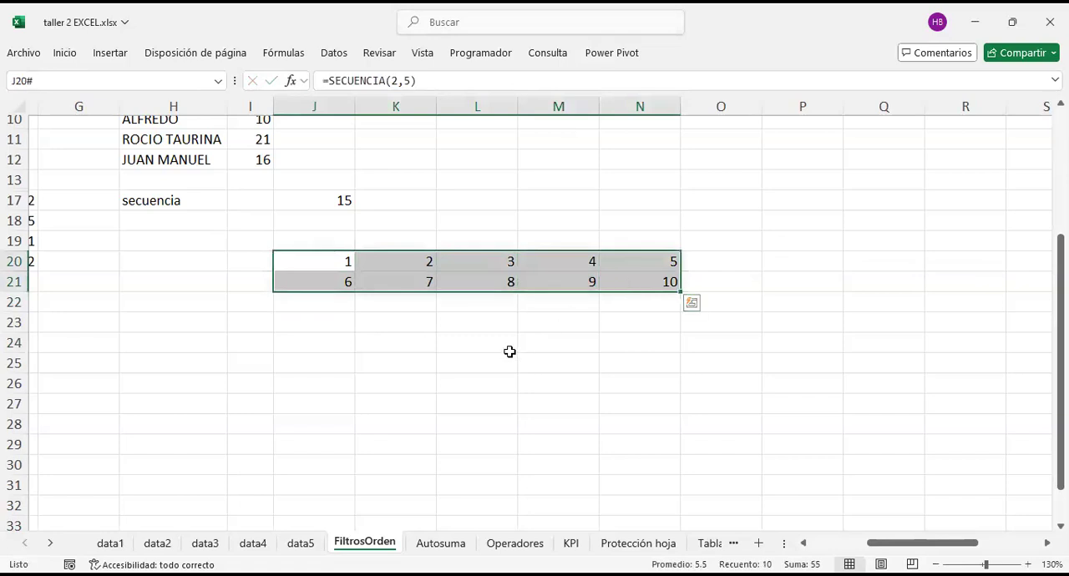
Step: Change the formula in cell J20 to =SECUENCIA(10,10) to generate a grid of ten rows and ten columns
click(341, 261)
key(F2)
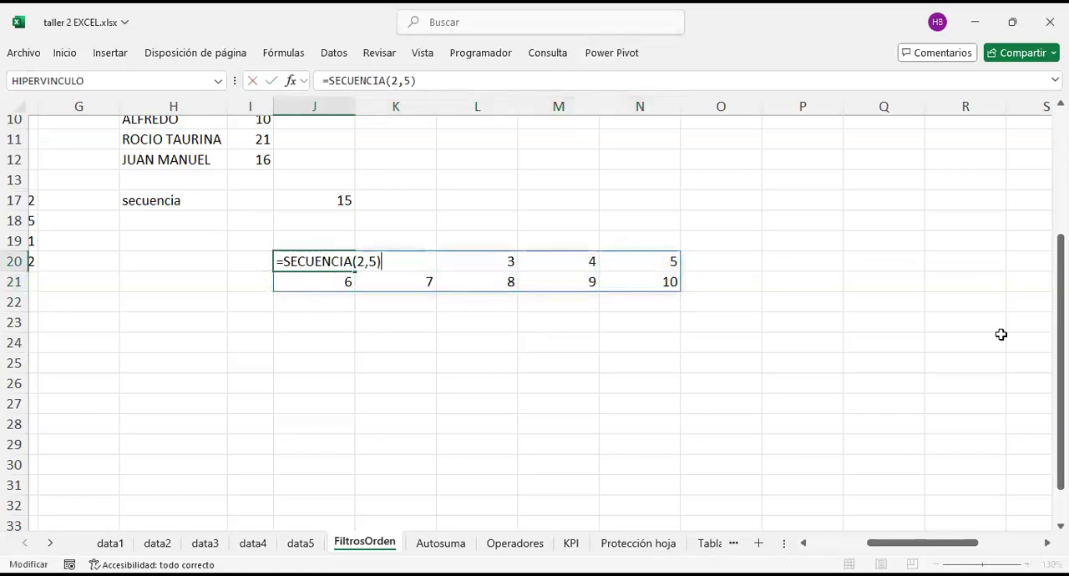
key(Delete)
text(10)
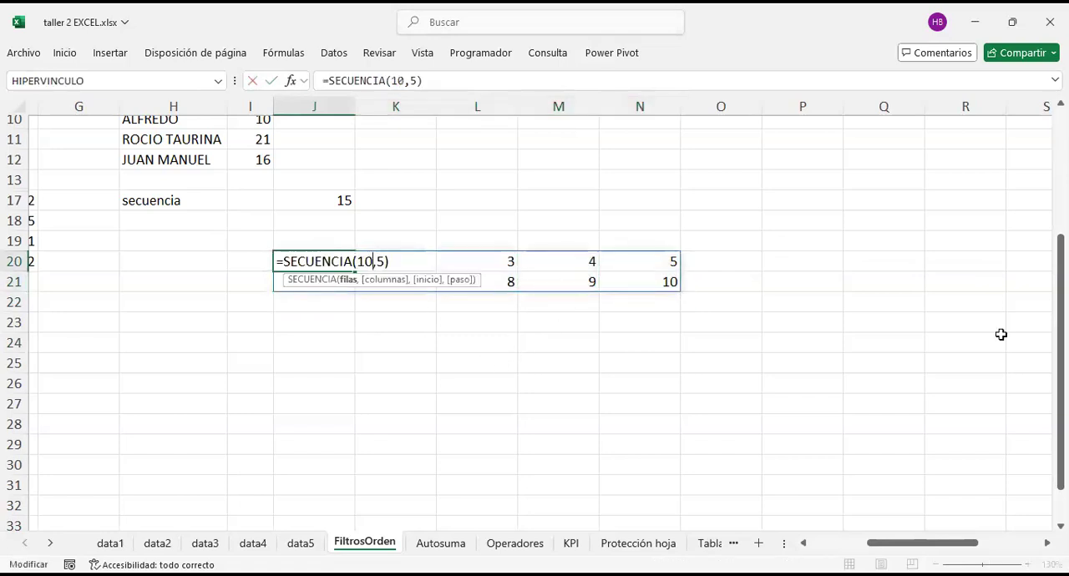
key(Right)
key(Delete)
text(10)
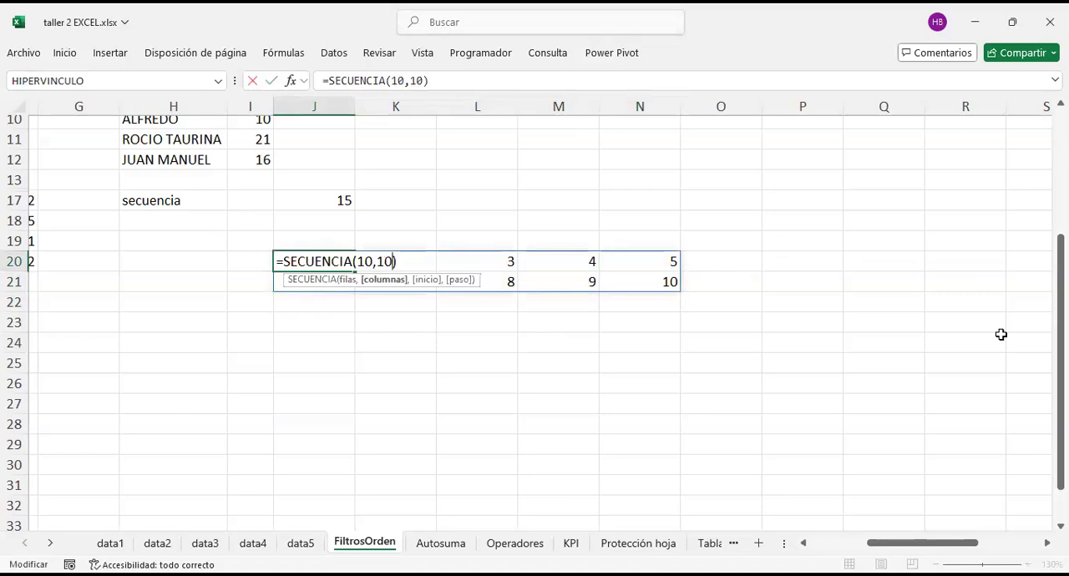
key(Return)
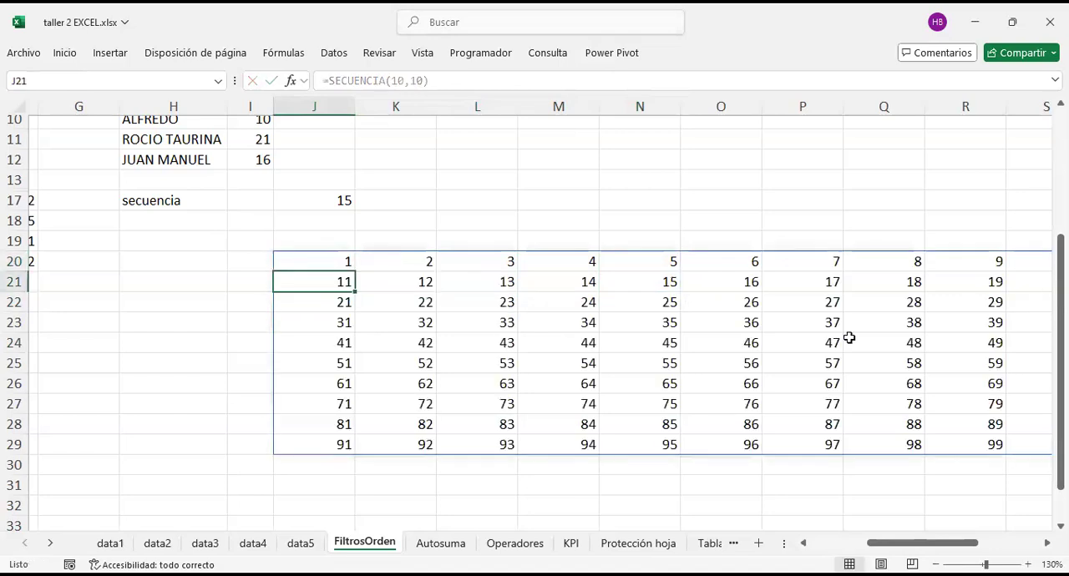
scroll(847, 339, right, 2)
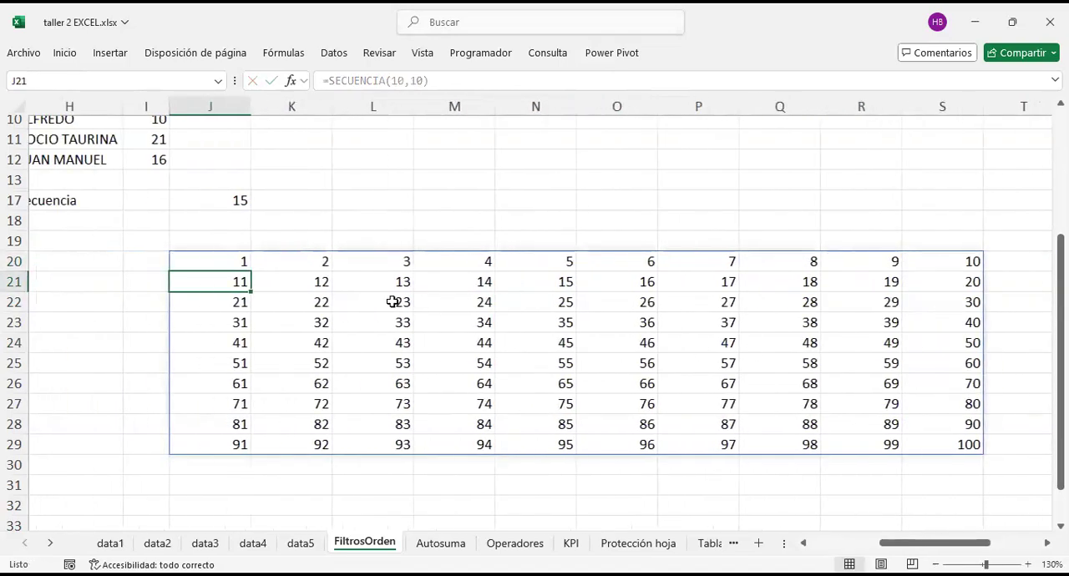
Step: Compare the formula bar content for J20, the cell below it and the empty cell above the number grid
click(288, 238)
click(221, 276)
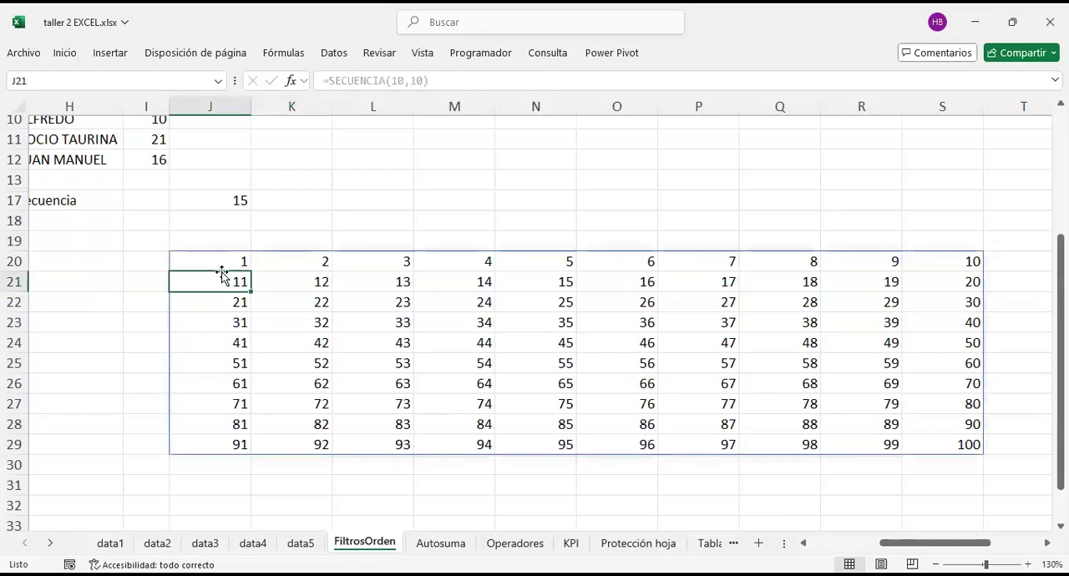
key(Up)
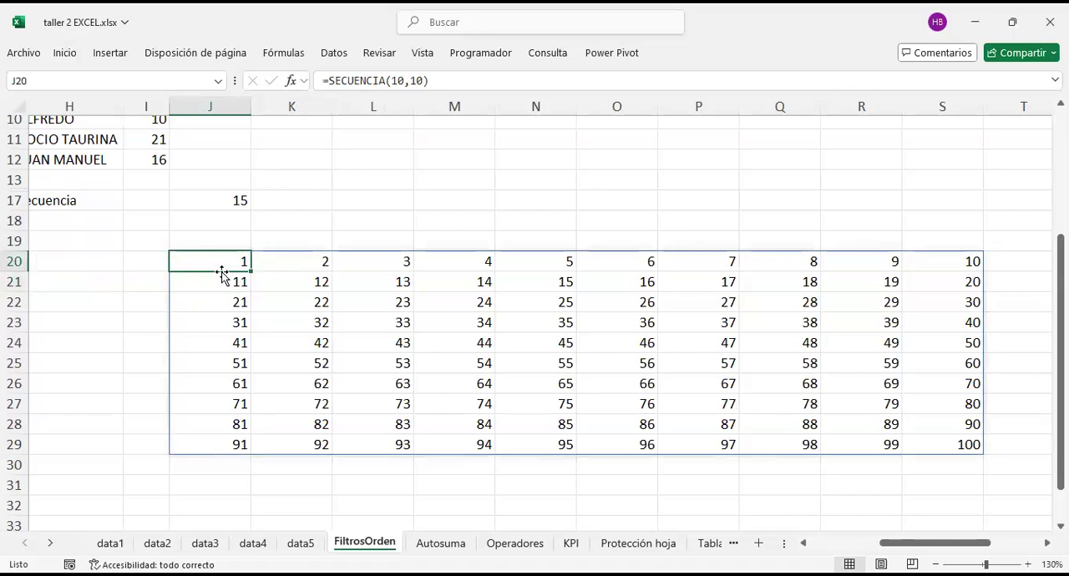
key(Up)
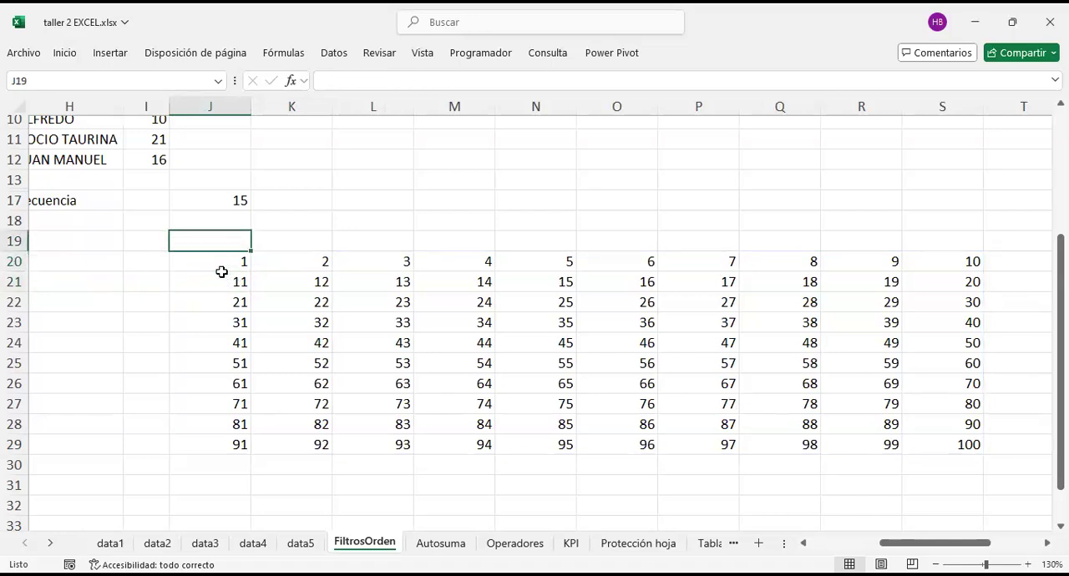
key(Down)
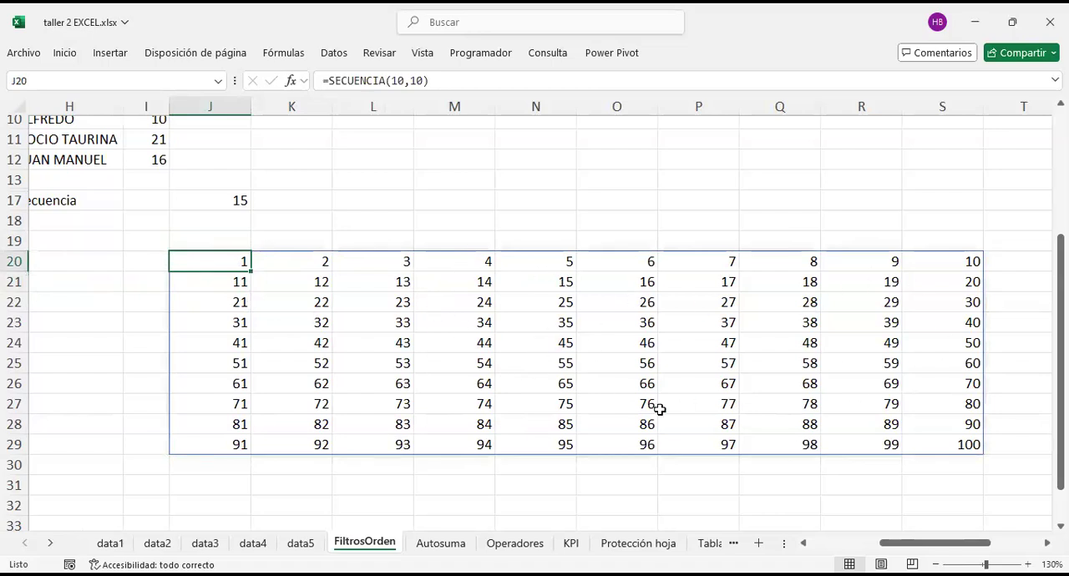
Step: Try to clear the value of cell O25 inside the generated number grid
click(638, 204)
key(Down)
key(Down)
key(Down)
key(Down)
key(Down)
key(Down)
key(Down)
key(Down)
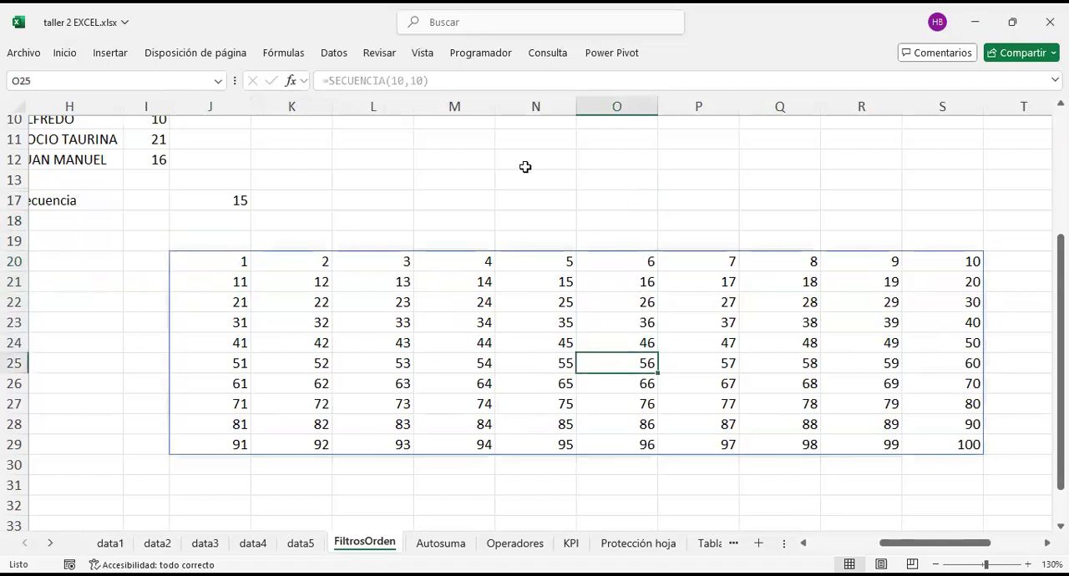
key(BackSpace)
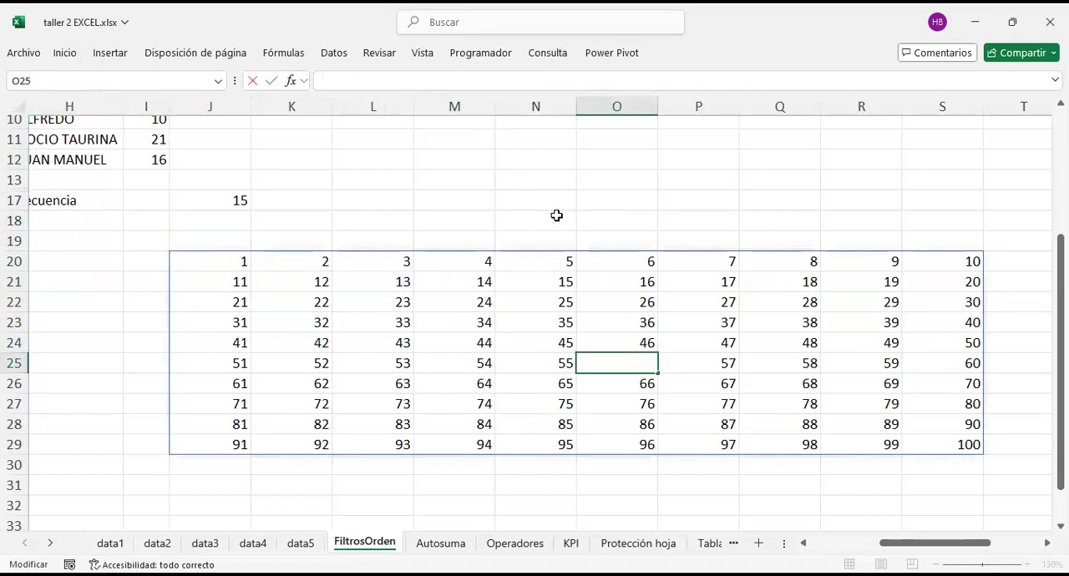
click(638, 348)
Step: Enter h in cell O23 inside the number grid and widen column J to fit the content of J20
key(Up)
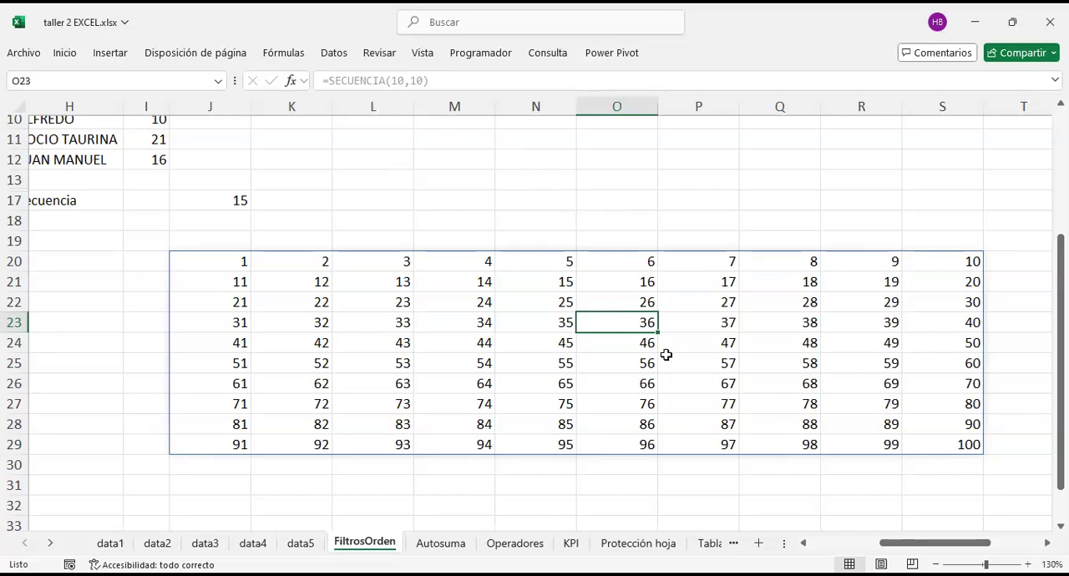
text(h)
key(Return)
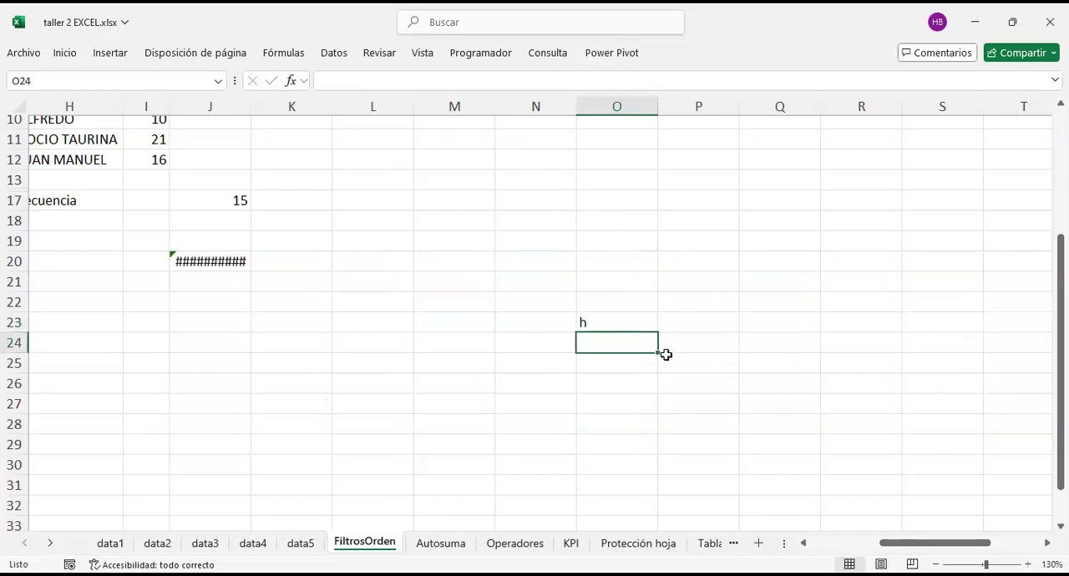
double_click(251, 107)
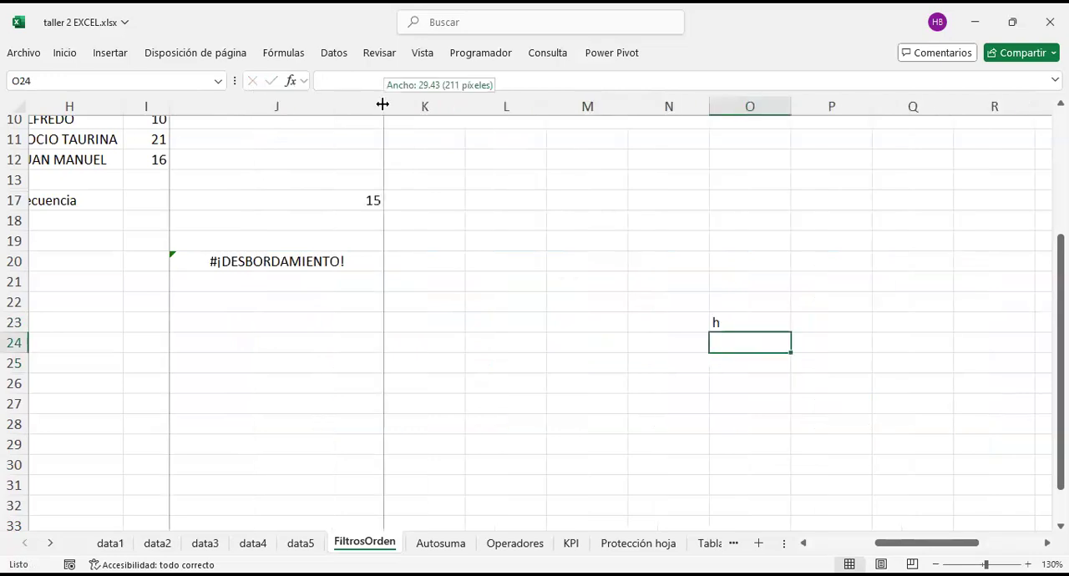
drag(381, 107, 325, 109)
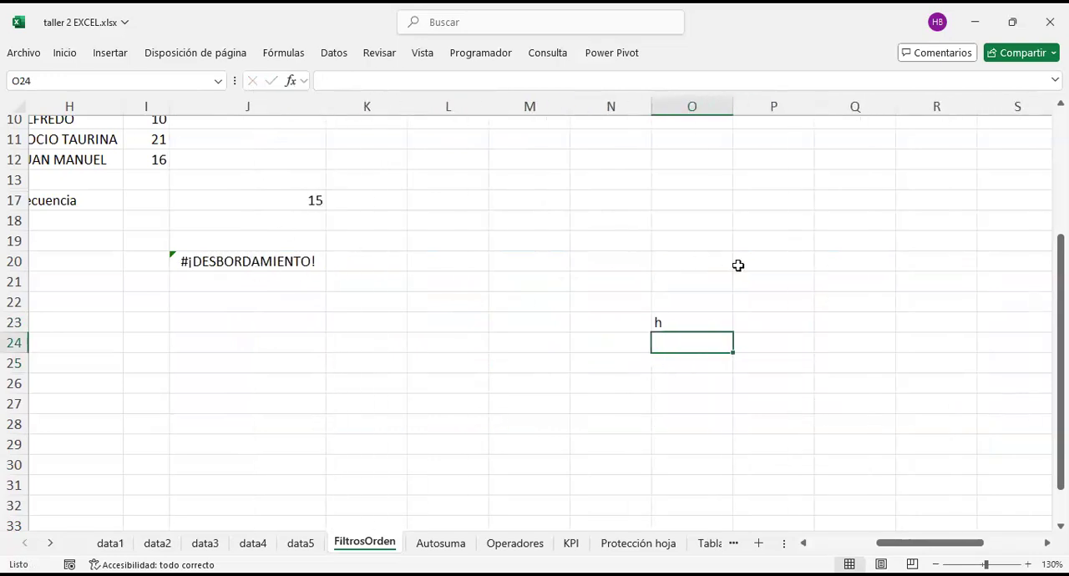
Step: Clear the blocking letter h from cell O23 and select the SECUENCIA formula in J20
click(686, 316)
key(BackSpace)
key(Return)
click(685, 316)
click(303, 267)
scroll(304, 271, right, 2)
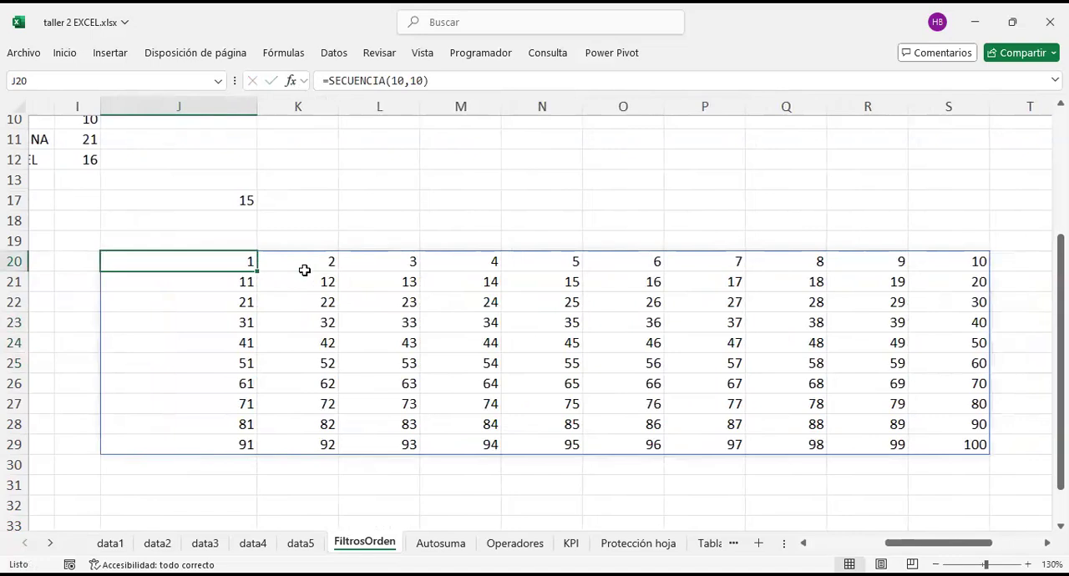
Step: Replace the number grid starting at J20 with its static values using Paste Special Values, and check the content of cell N26
key(ctrl+a)
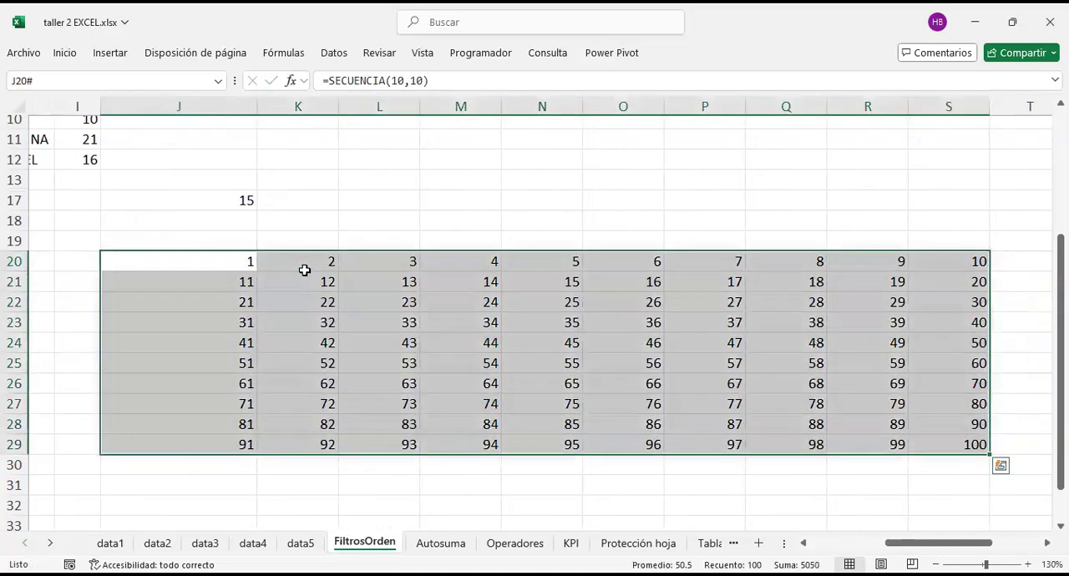
key(ctrl+c)
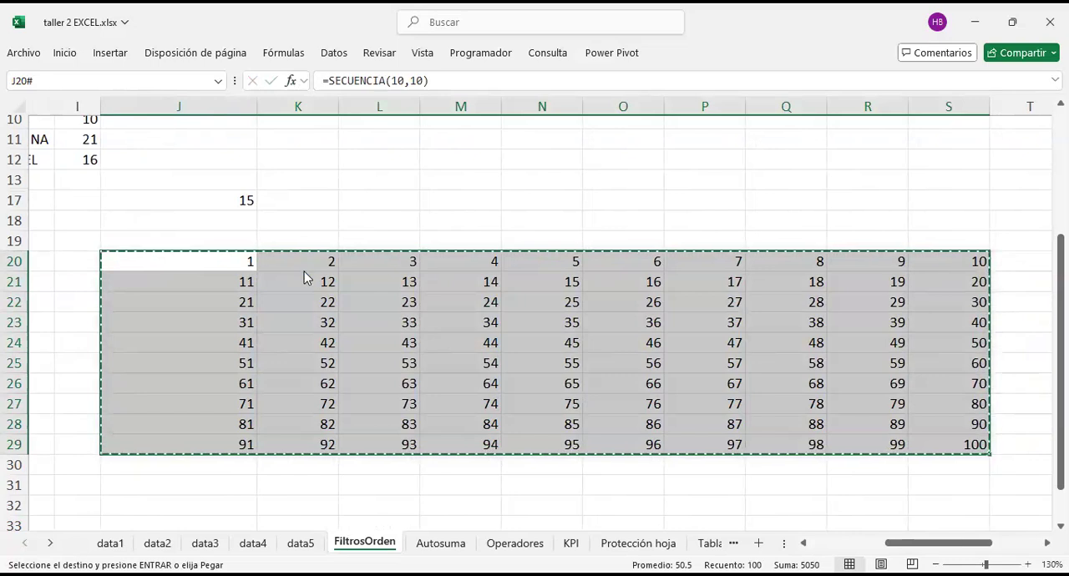
key(ctrl+alt+v)
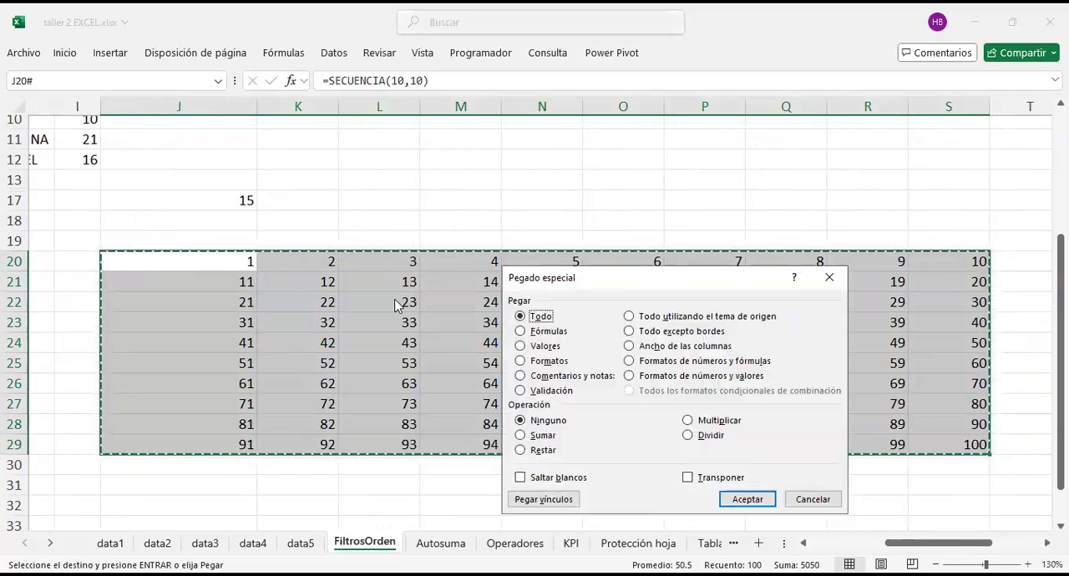
click(527, 332)
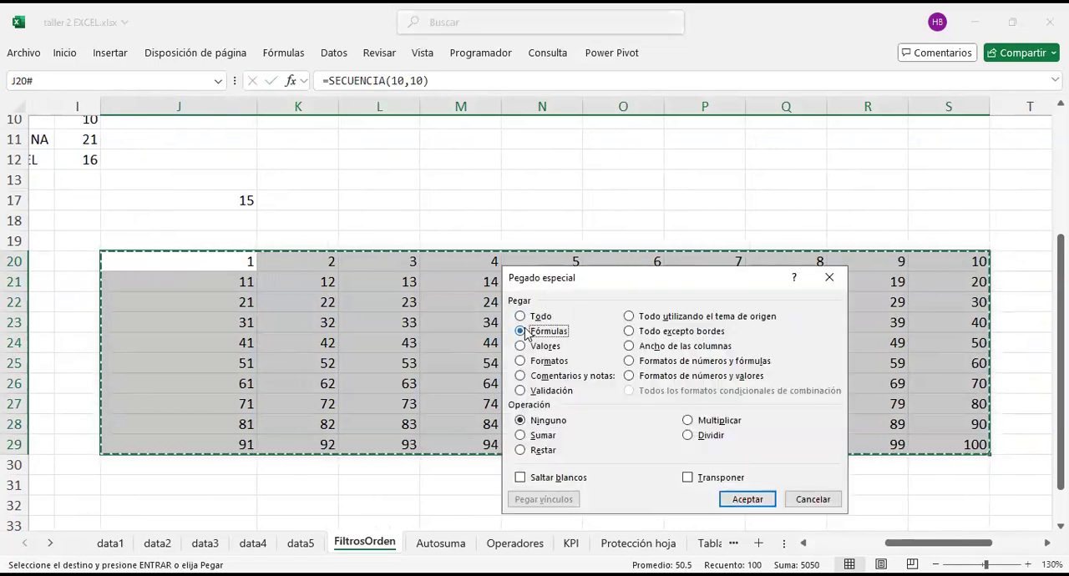
click(524, 347)
click(770, 500)
click(386, 159)
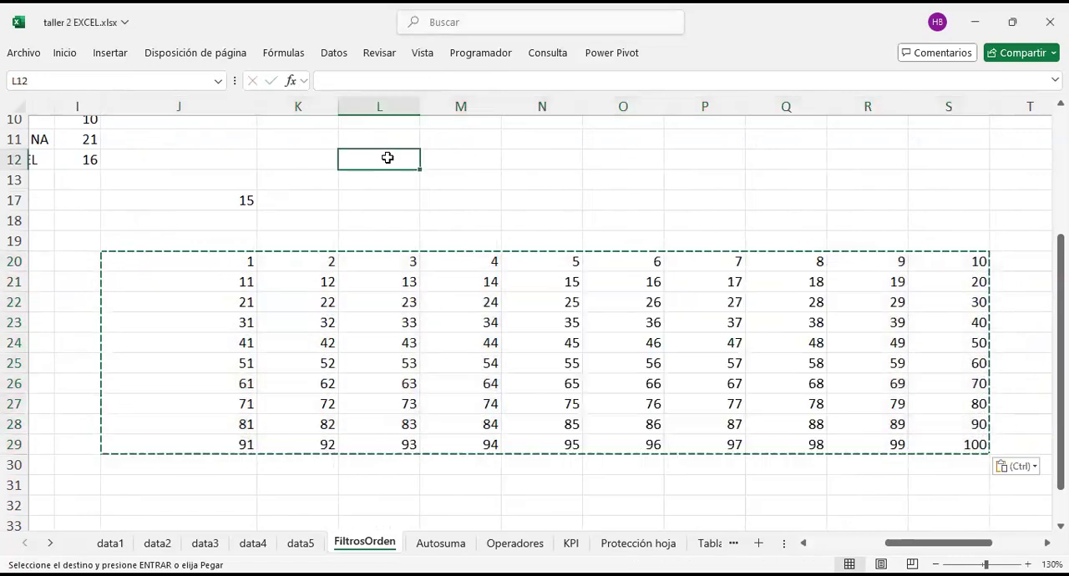
click(528, 222)
click(556, 378)
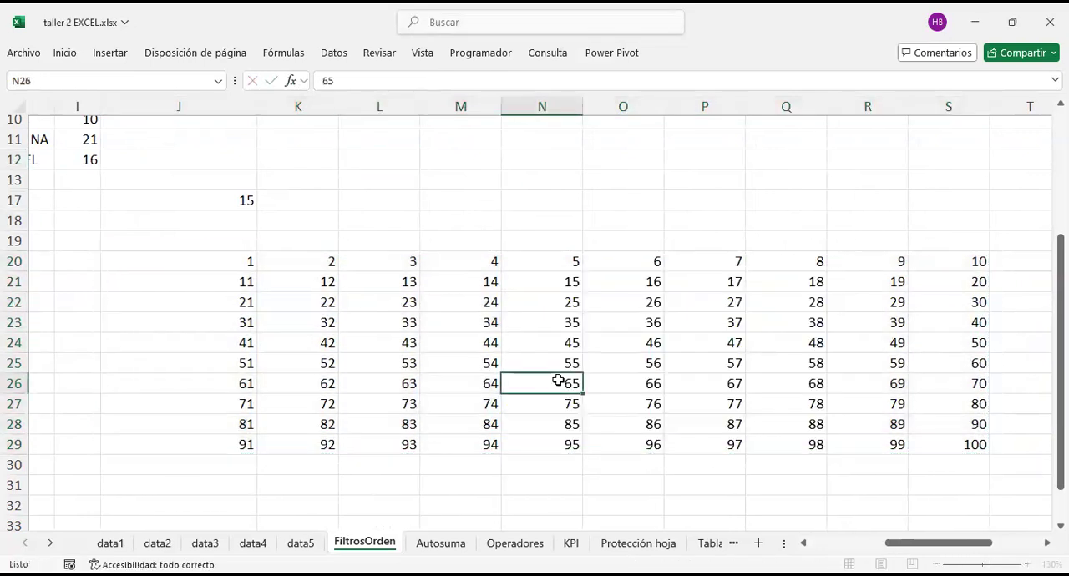
scroll(556, 379, right, 3)
scroll(556, 379, left, 2)
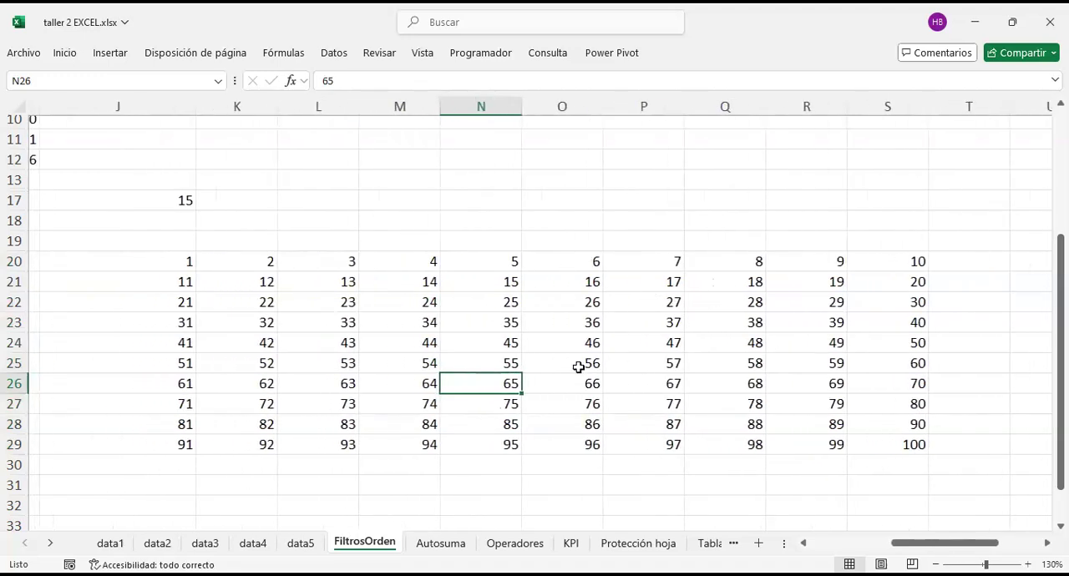
Step: Overwrite cell O22 in the number grid with dcszdfads and undo the entry
click(582, 297)
text(dcszdfads)
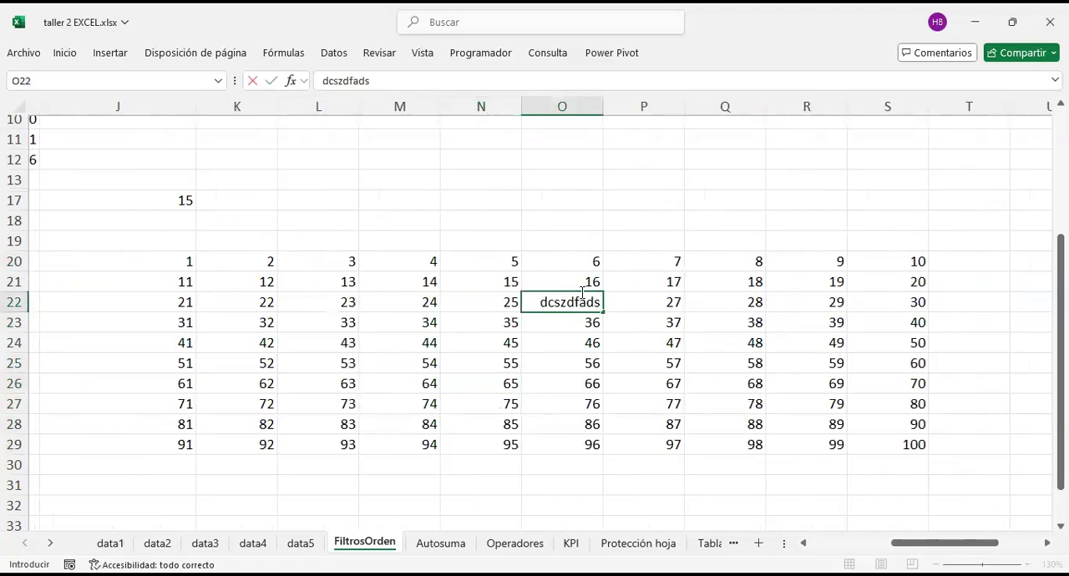
key(Return)
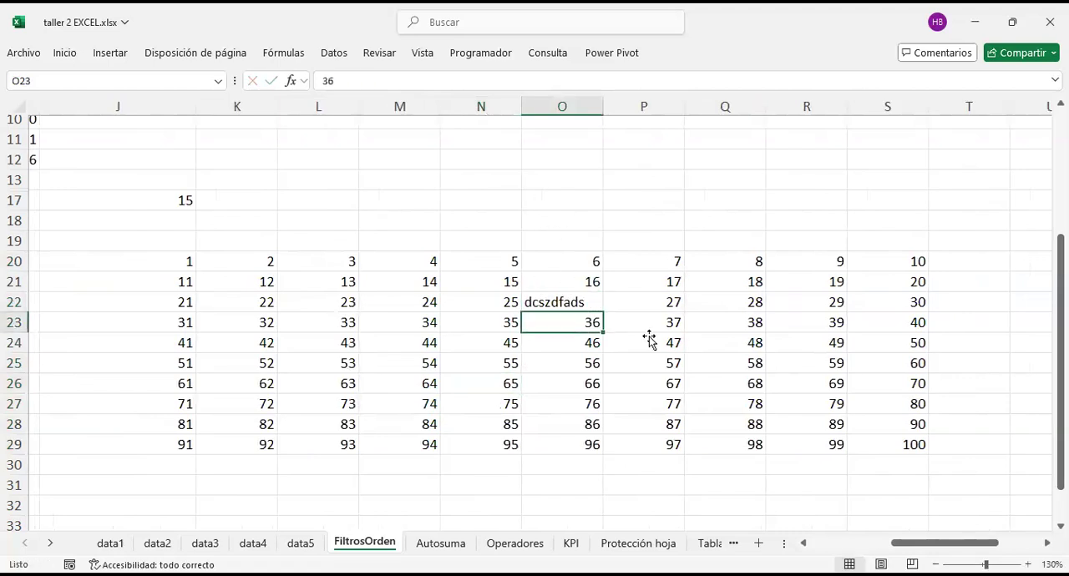
key(ctrl+z)
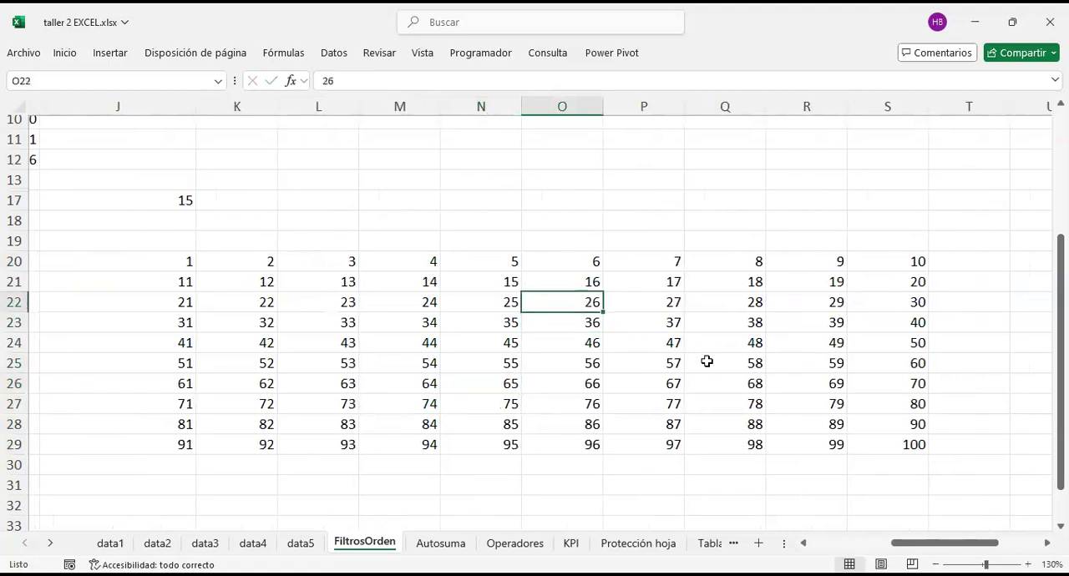
Step: Delete the entire ten-by-ten number grid in J20:S29
scroll(608, 326, up, 3)
scroll(608, 327, left, 3)
scroll(608, 326, down, 3)
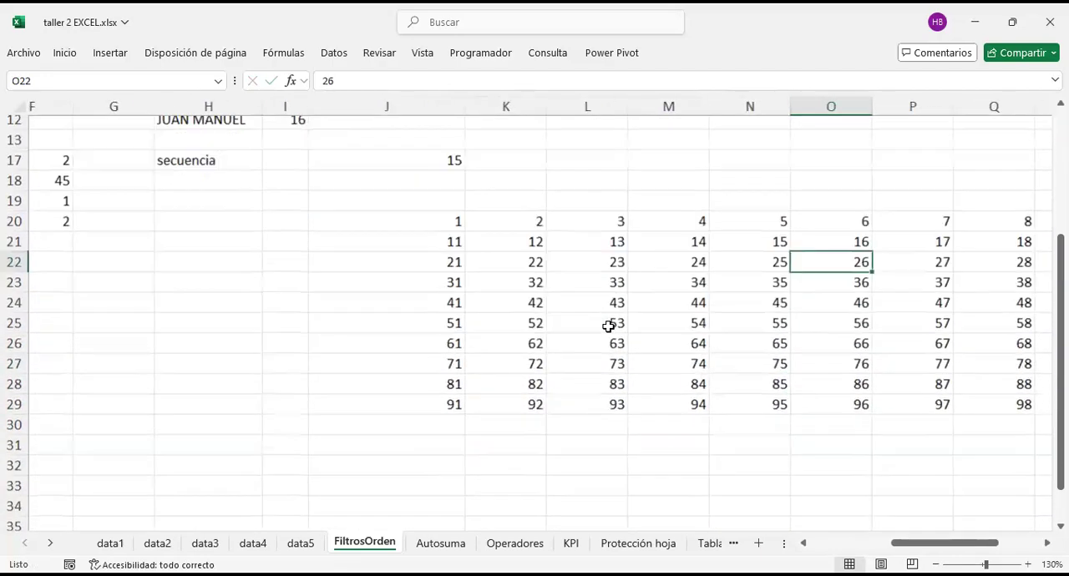
scroll(608, 326, up, 2)
scroll(608, 326, right, 1)
scroll(551, 267, down, 1)
click(401, 257)
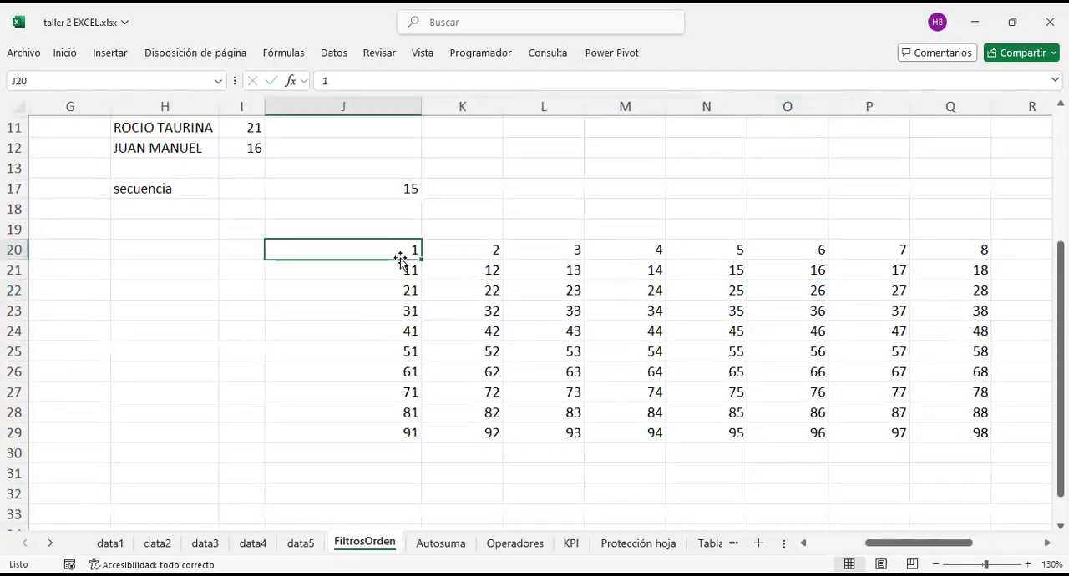
key(shift+Down)
key(ctrl+shift+Down)
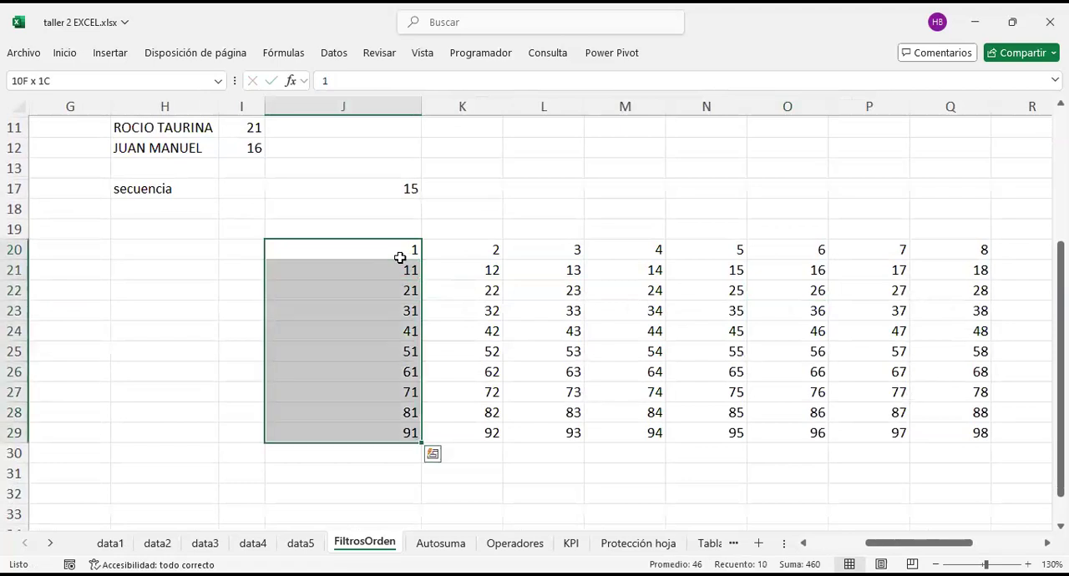
key(ctrl+shift+Right)
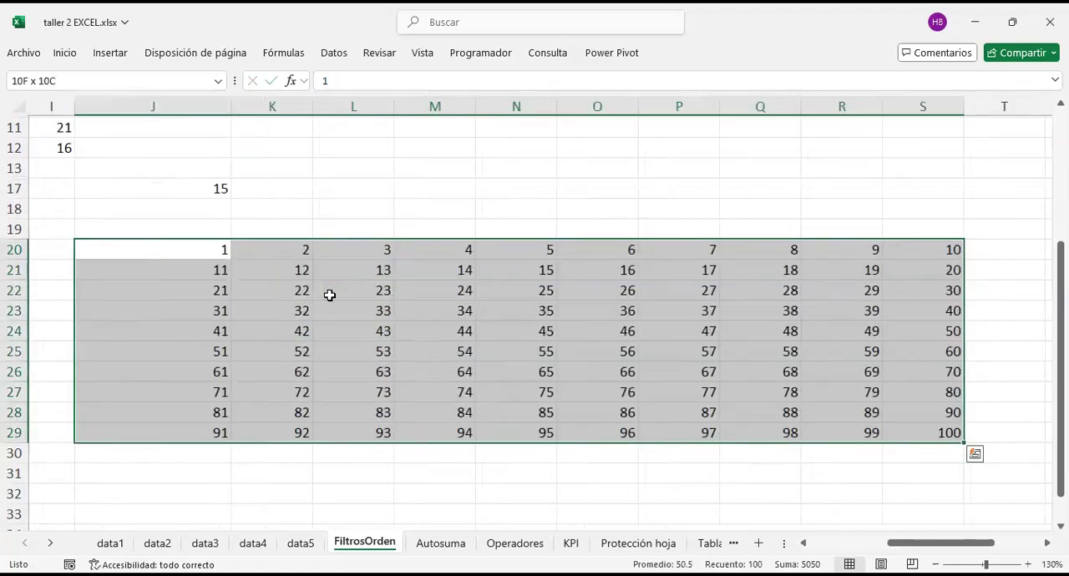
key(Delete)
click(329, 205)
Step: Clear the number in cell J17 beside the secuencia label
scroll(330, 205, left, 1)
scroll(330, 205, up, 2)
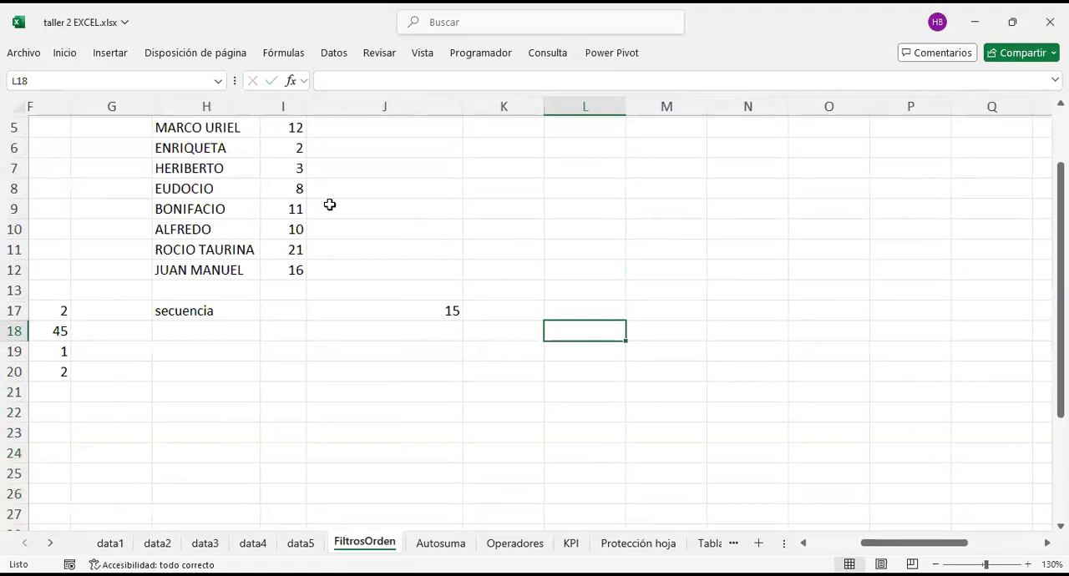
click(406, 298)
key(Delete)
key(Return)
scroll(406, 297, up, 2)
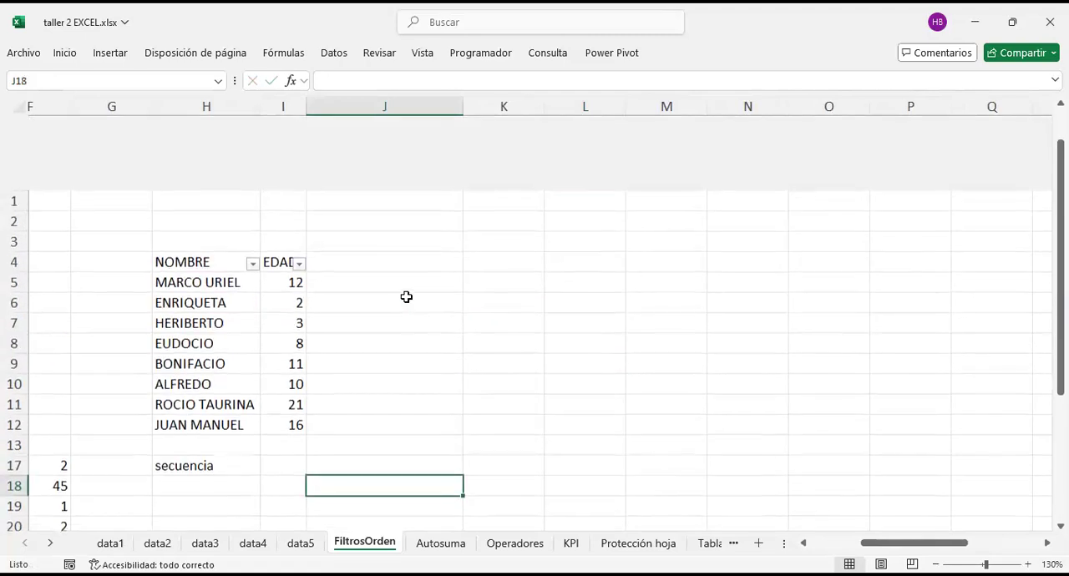
Step: Switch to the Autosuma sheet
scroll(406, 297, left, 3)
scroll(406, 297, down, 2)
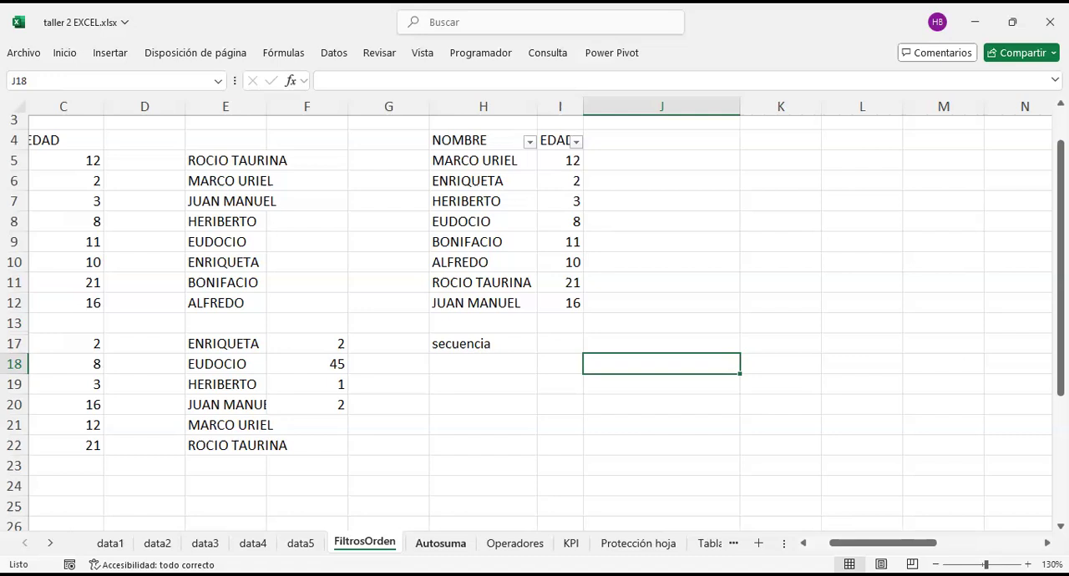
click(441, 544)
key(Right)
key(Return)
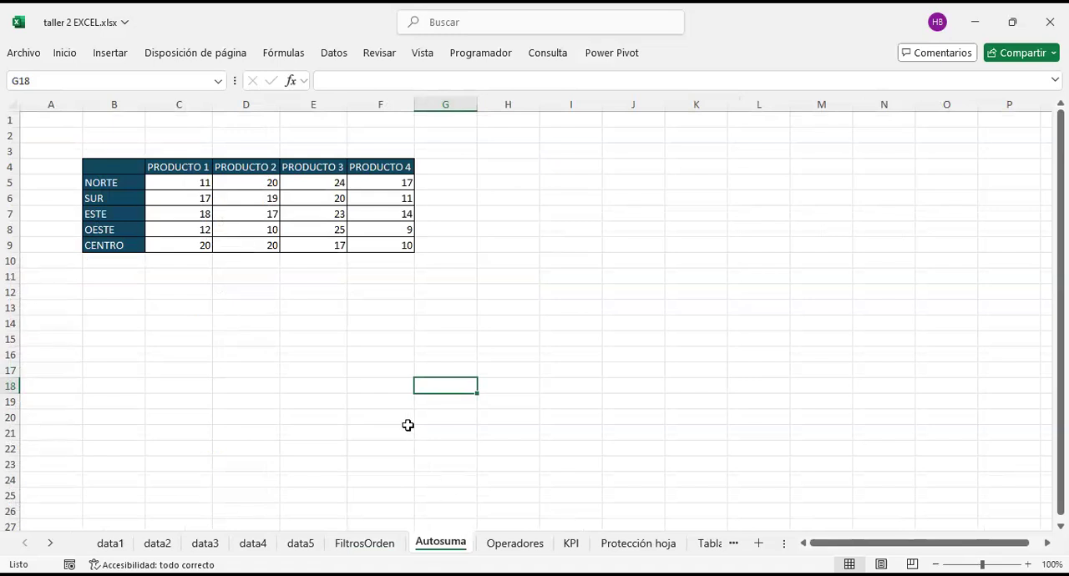
Step: Examine the Inicio commands with cell F9 selected and hide them again
click(370, 248)
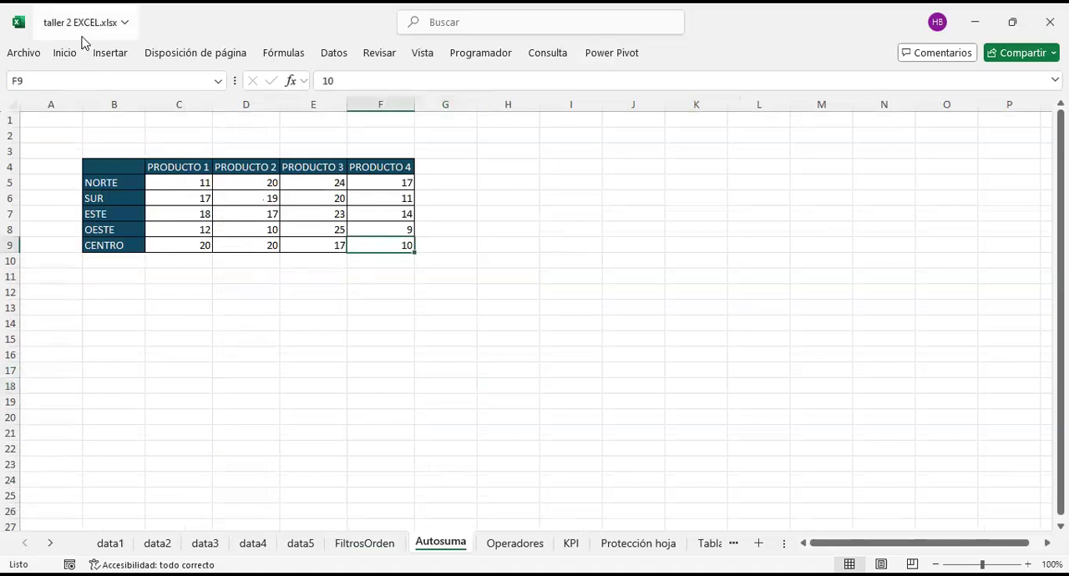
click(70, 58)
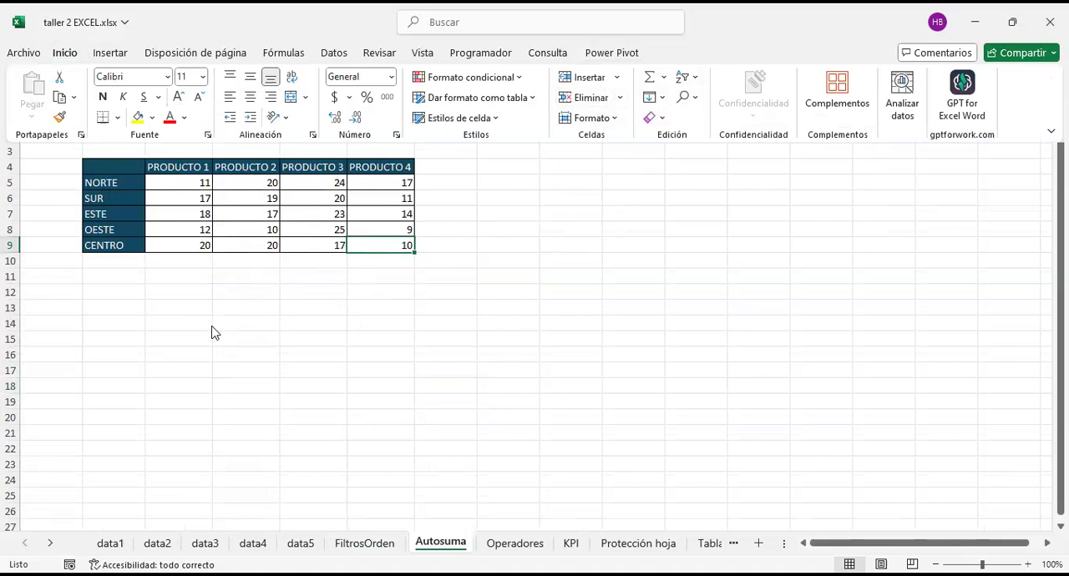
key(ctrl+F1)
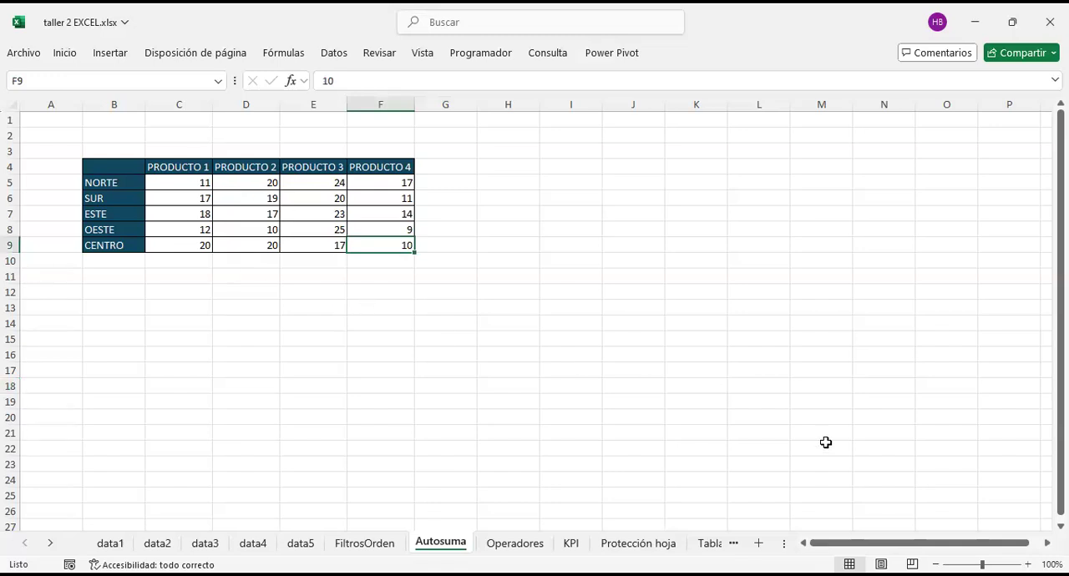
Step: Enlarge the sheet to 160% and examine the product headers in C4:F4 and the region labels in B5:B9
click(935, 564)
click(935, 565)
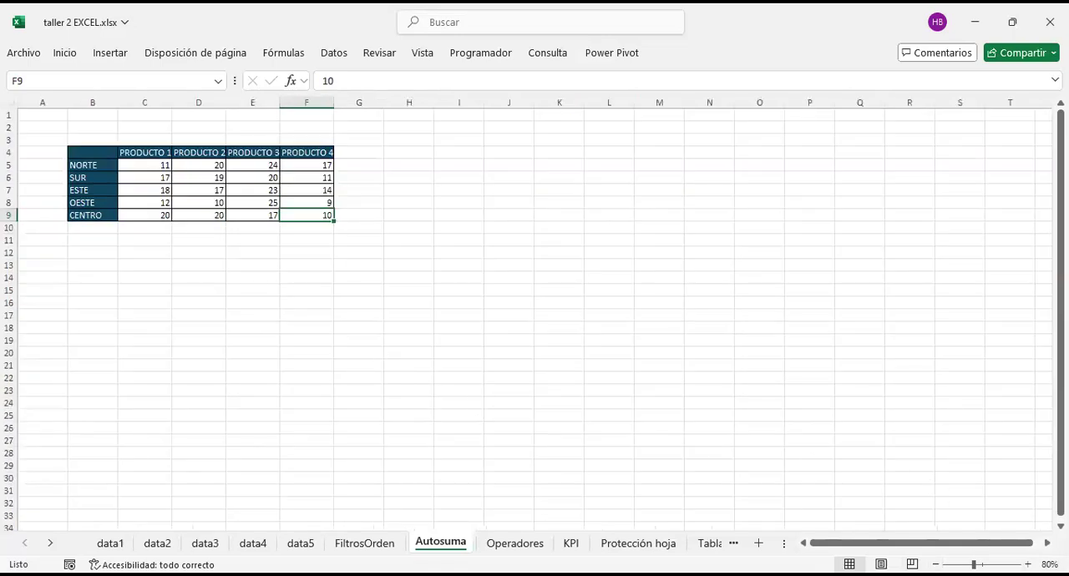
click(1027, 564)
click(1027, 565)
click(1028, 565)
click(1027, 565)
click(1027, 565)
click(1027, 565)
click(1027, 565)
click(1027, 565)
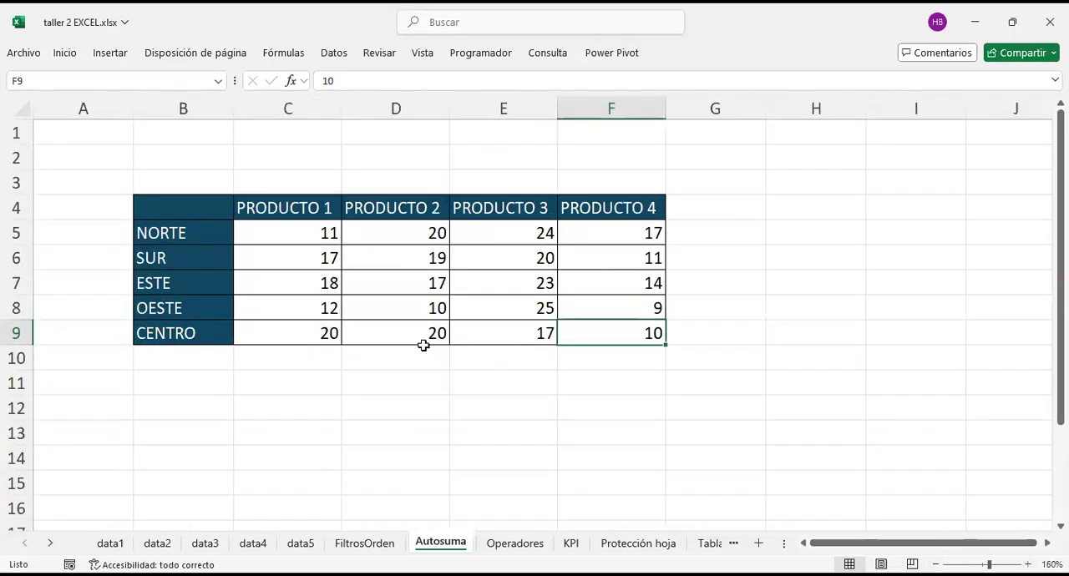
drag(289, 207, 488, 208)
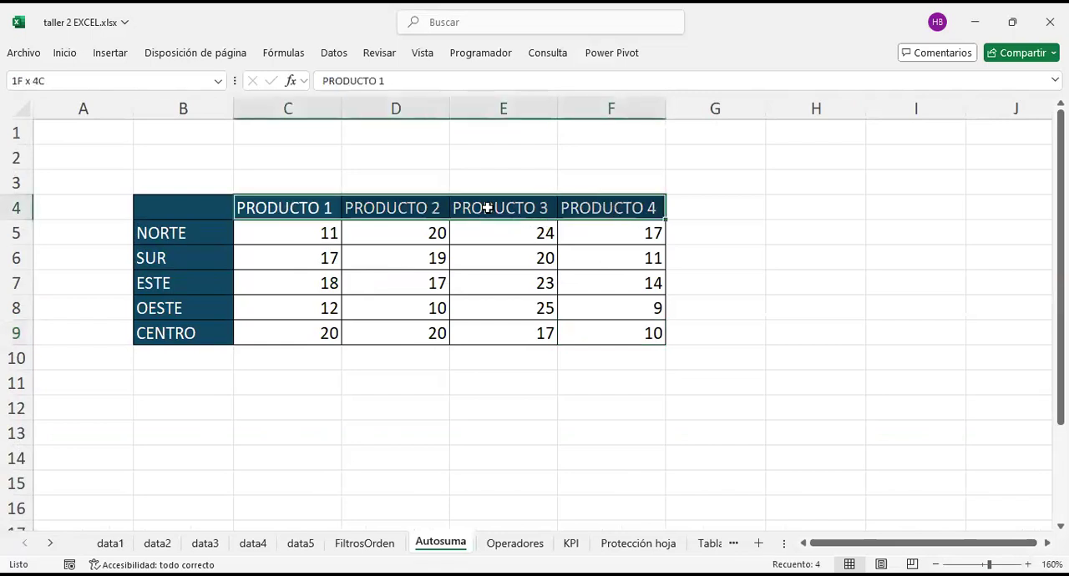
drag(186, 221, 191, 337)
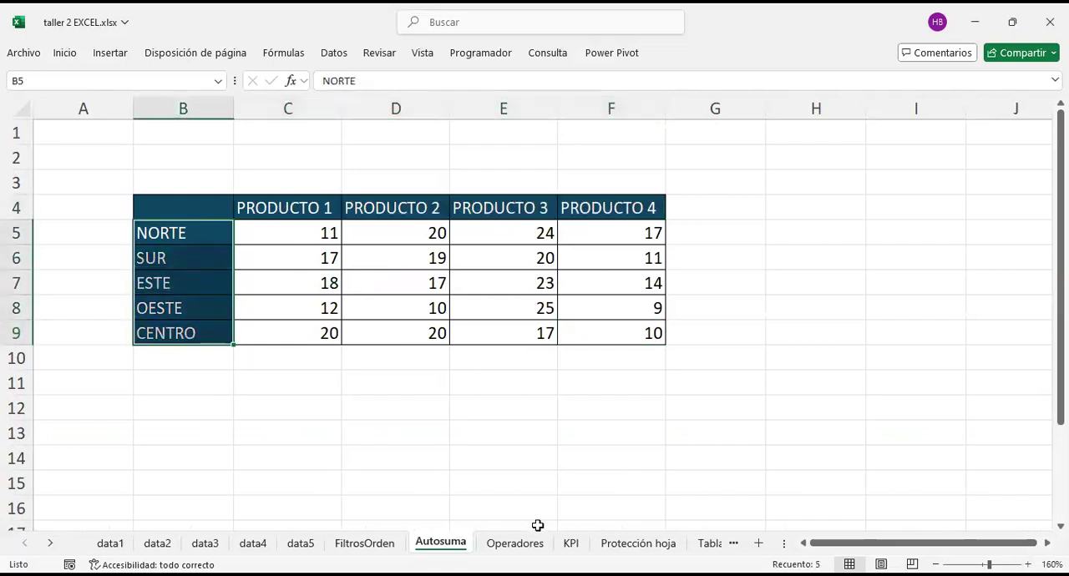
Step: Total PRODUCTO 1 in cell C10 by adding its cells individually with =C5+C6+C7+C8+C9, and review the formula's references
click(314, 349)
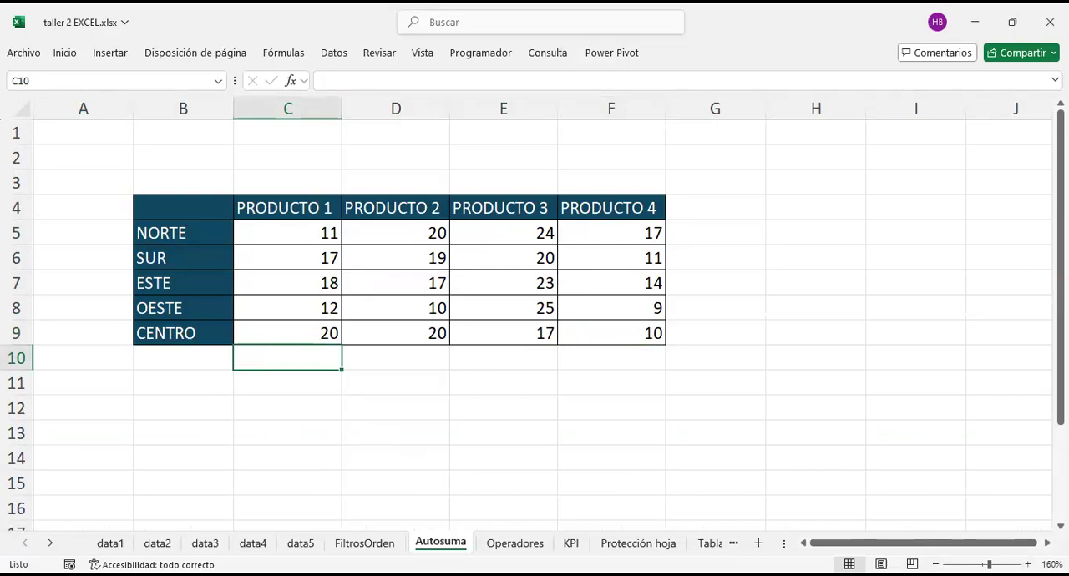
text(=)
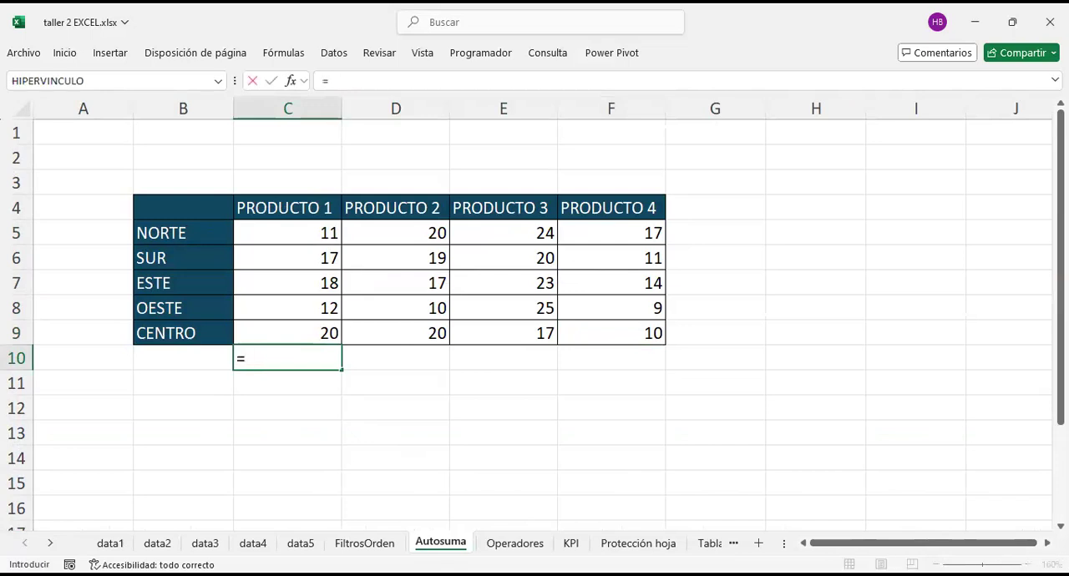
key(Up)
key(Up)
key(Up)
key(Up)
key(Up)
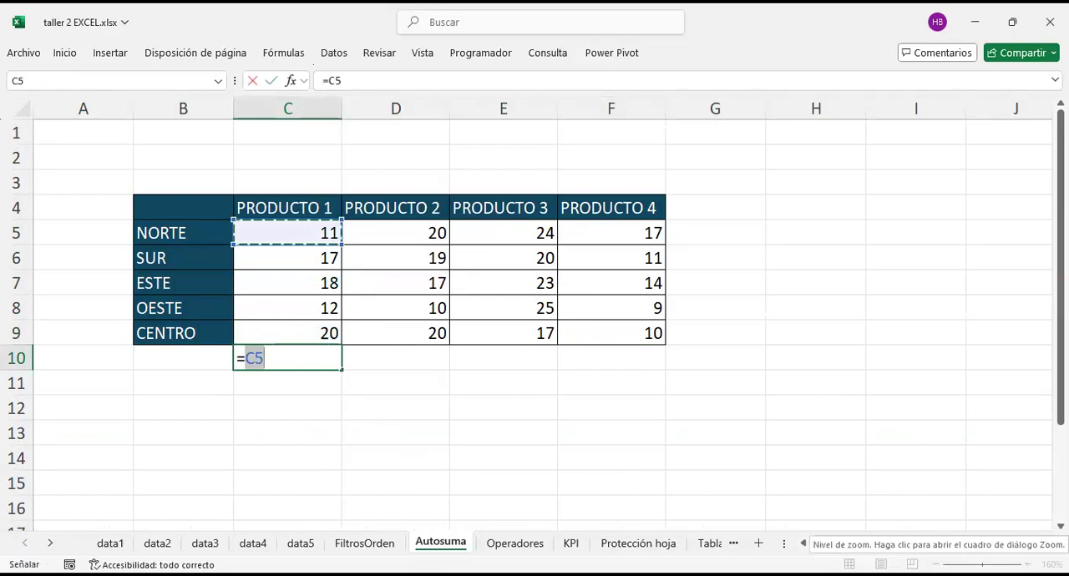
text(+)
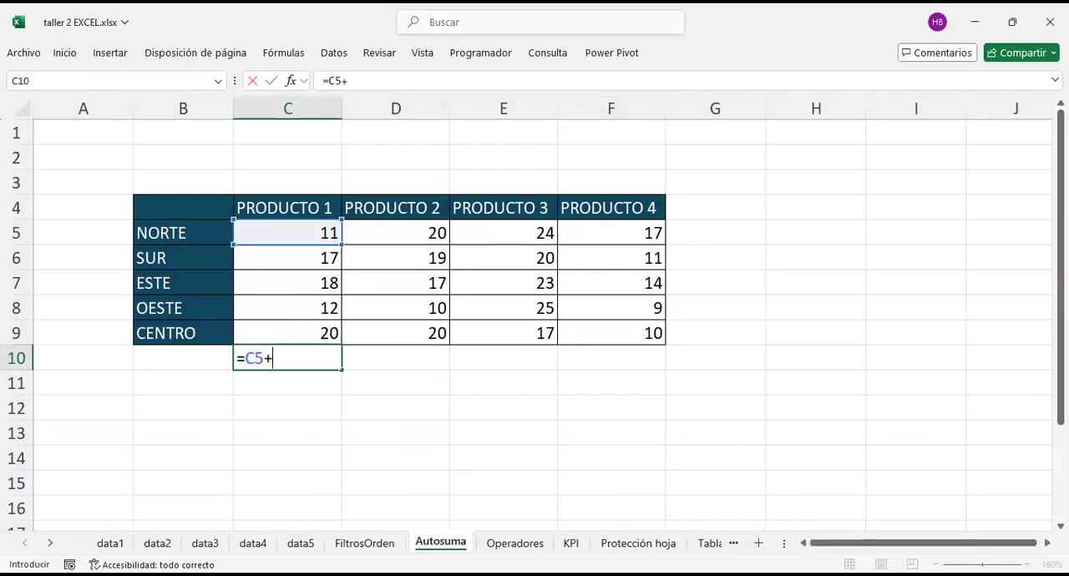
key(Up)
key(Up)
key(Up)
key(Up)
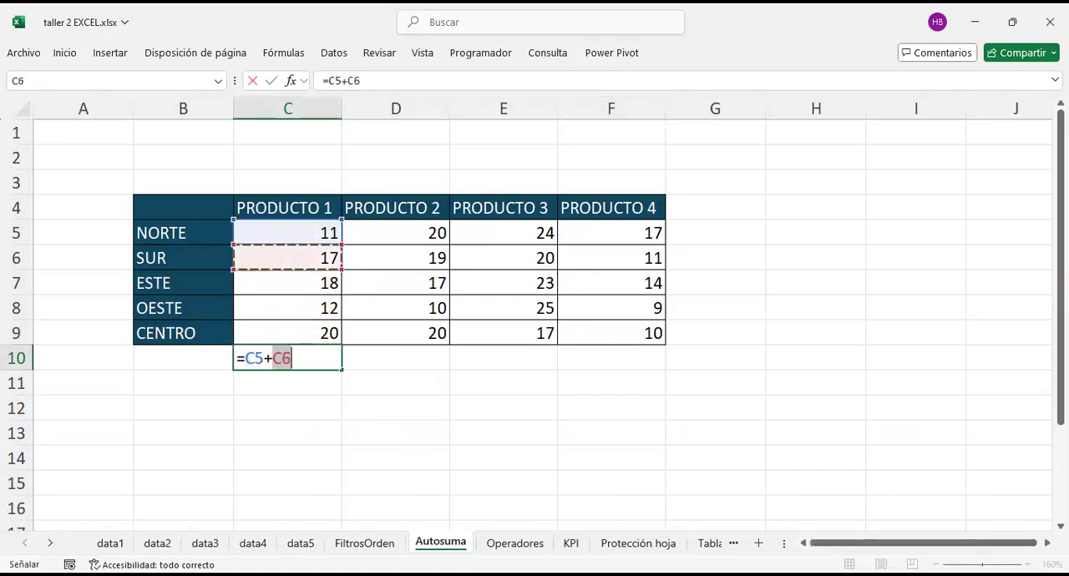
text(+)
key(Up)
key(Up)
key(Up)
key(Up)
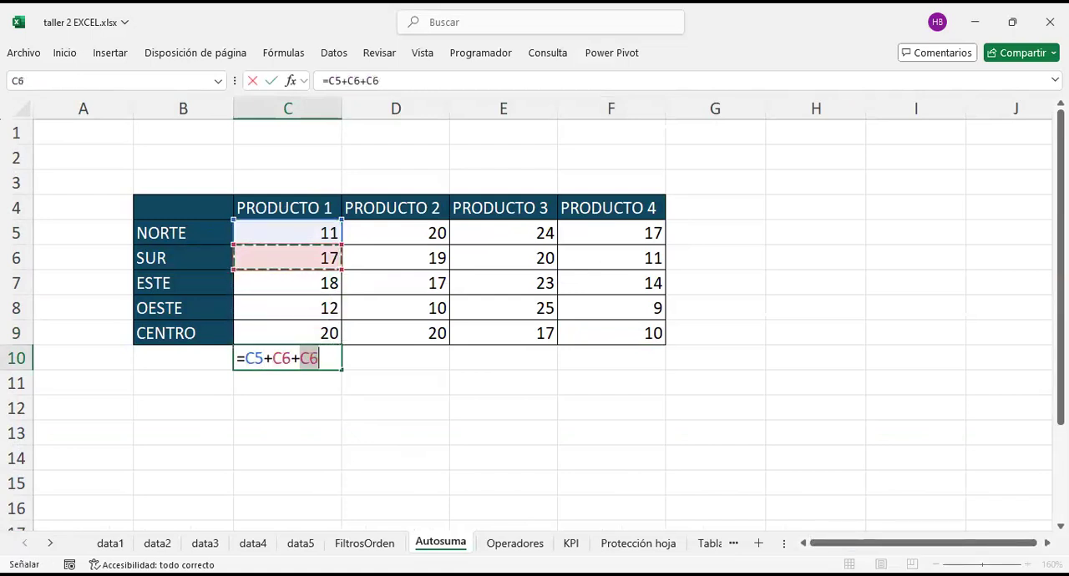
key(Down)
text(+)
key(Up)
key(Up)
text(+)
key(Up)
key(ctrl+Return)
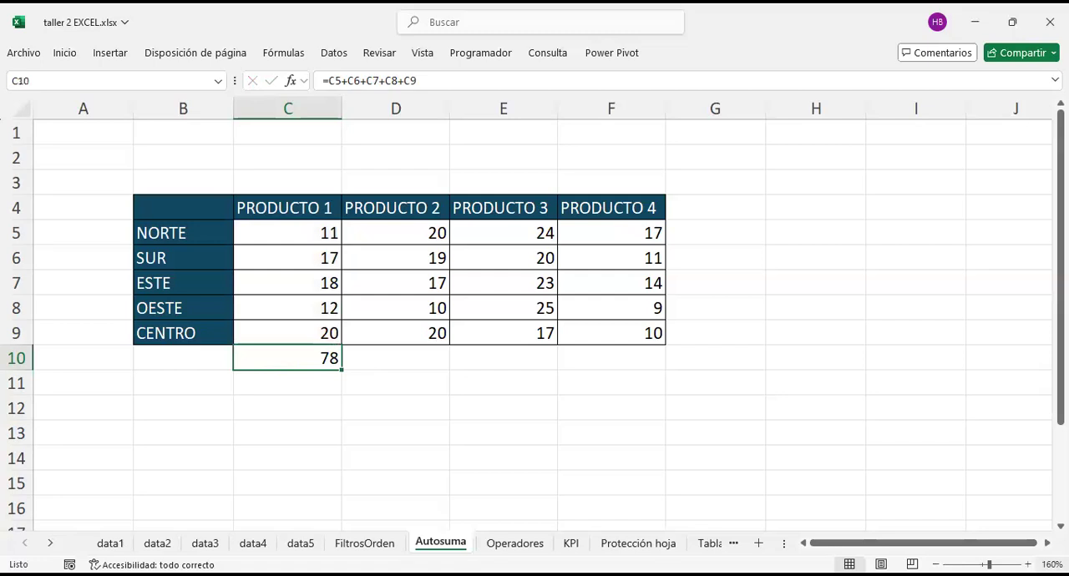
key(F2)
key(Return)
Step: Replace the PRODUCTO 1 total formula in cell C10 with =SUMA(C5:C9)
key(Up)
text(=suma)
key(Tab)
key(Up)
key(shift+Up)
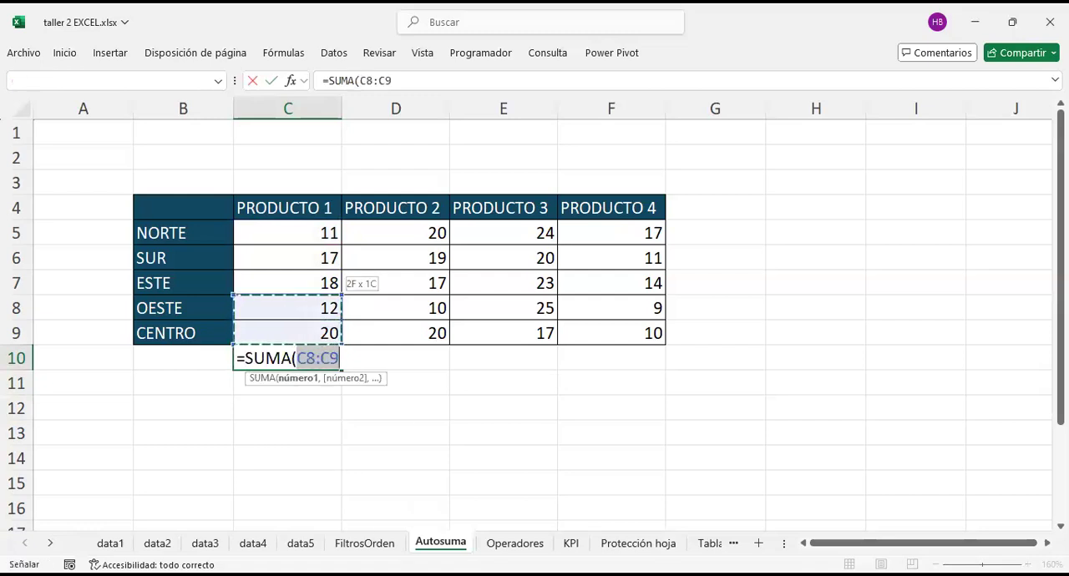
key(shift+Up)
key(shift+Up)
key(shift+Up)
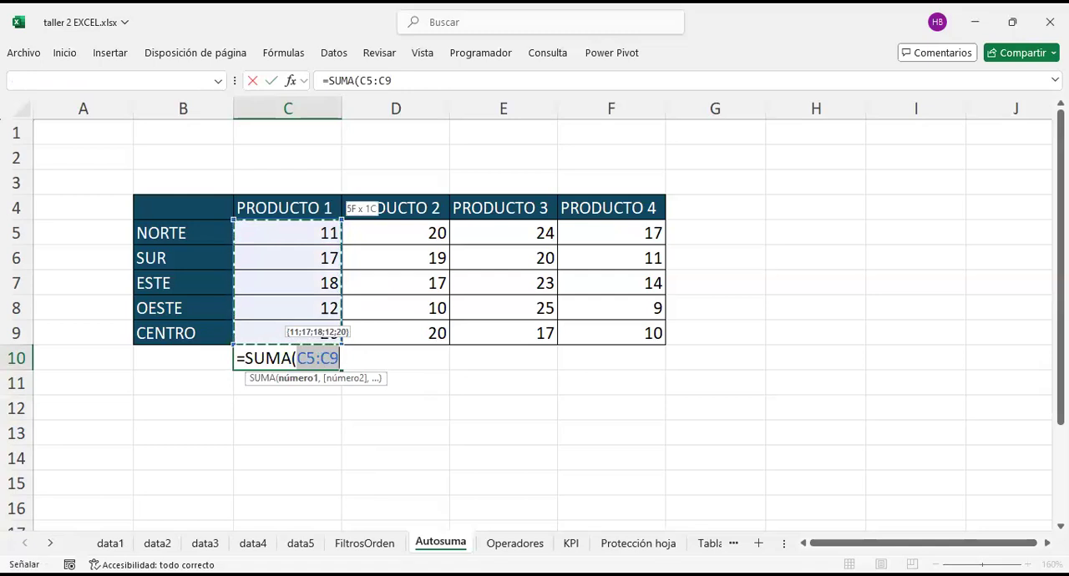
text())
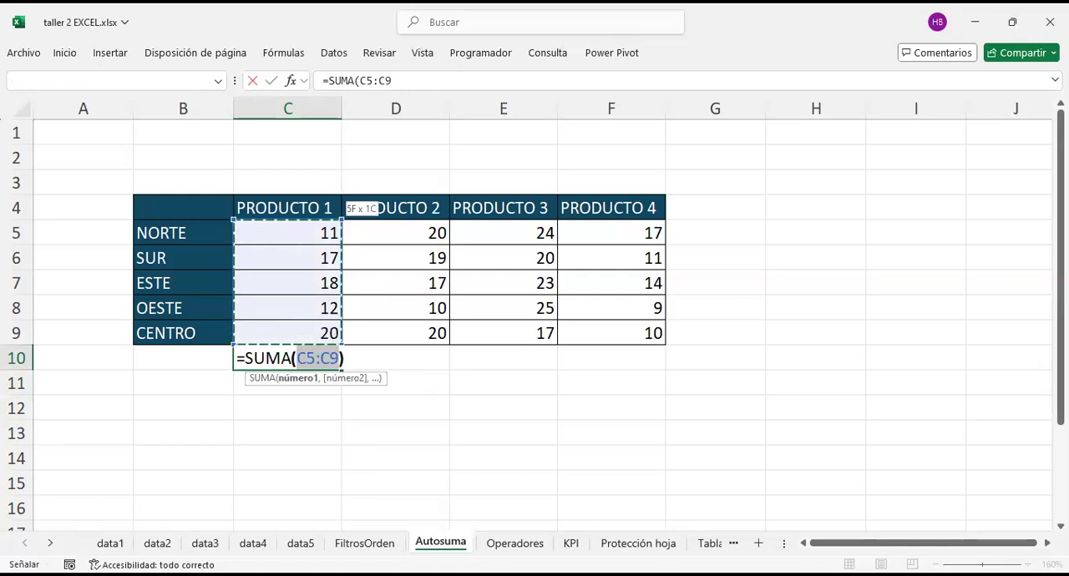
key(shift+Left)
key(shift+Left)
key(Right)
key(Right)
key(Left)
key(Left)
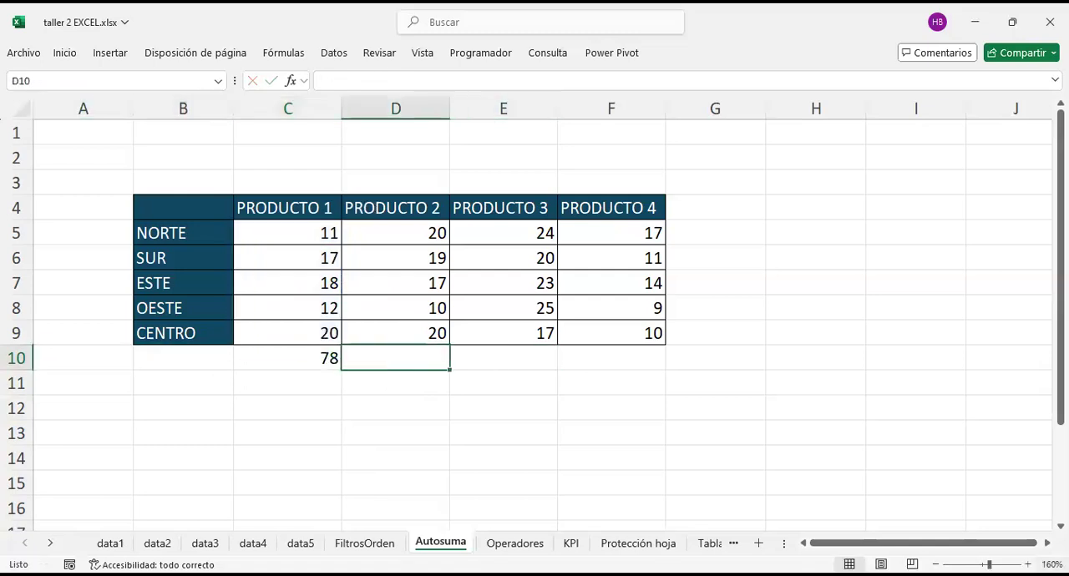
Step: Examine the cells around the table where product and region totals go, finishing with the SUMA formula in C10
key(Right)
key(Right)
key(Right)
key(Right)
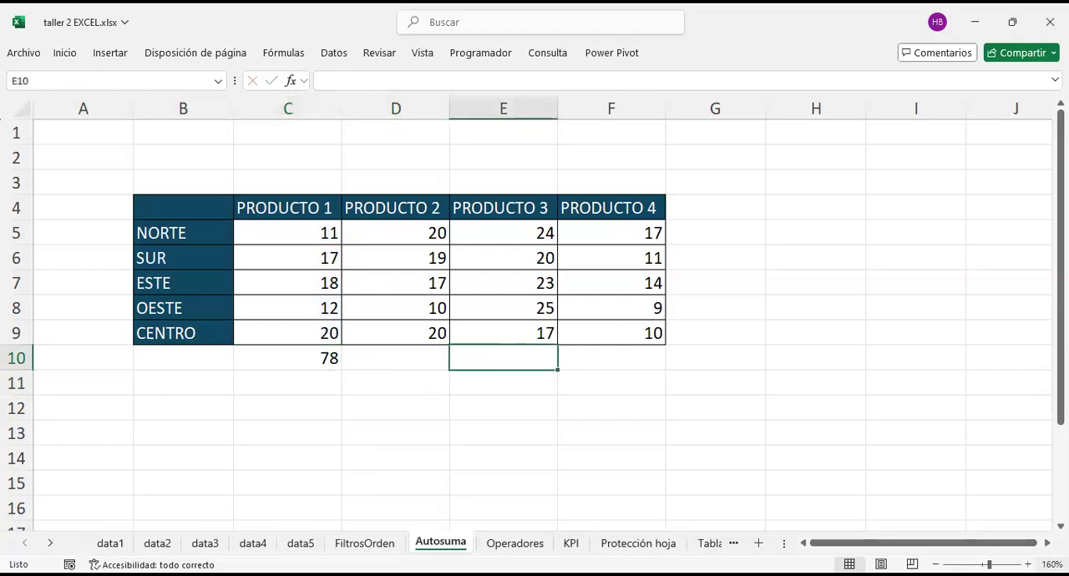
key(Up)
key(Up)
key(Up)
key(Up)
key(Down)
key(Down)
key(Down)
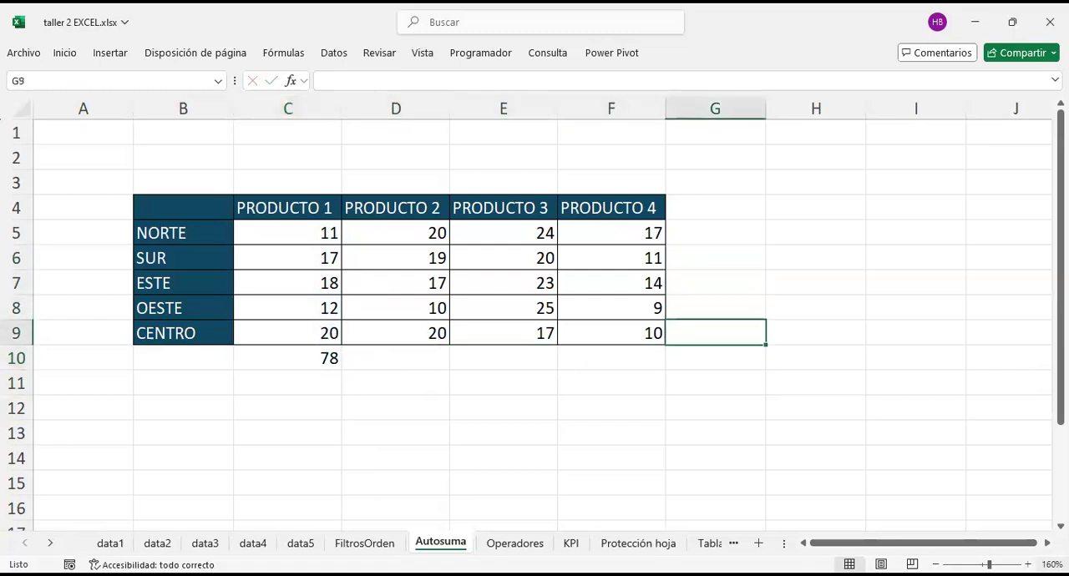
key(Down)
key(Left)
key(Left)
key(Left)
key(Left)
key(Left)
key(Up)
key(Up)
key(Up)
key(Up)
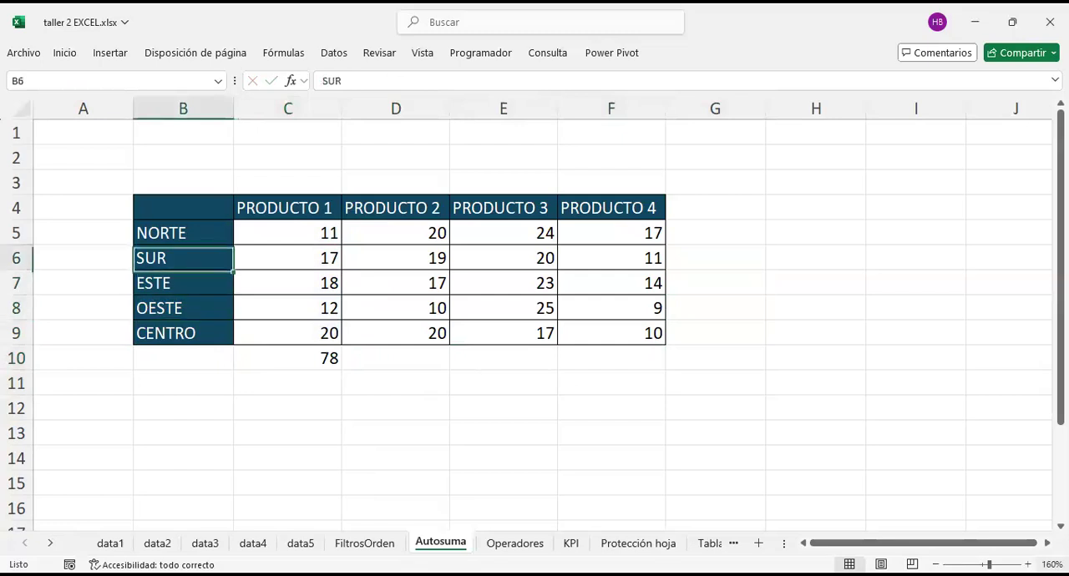
key(Right)
key(Up)
key(Up)
key(Down)
key(Down)
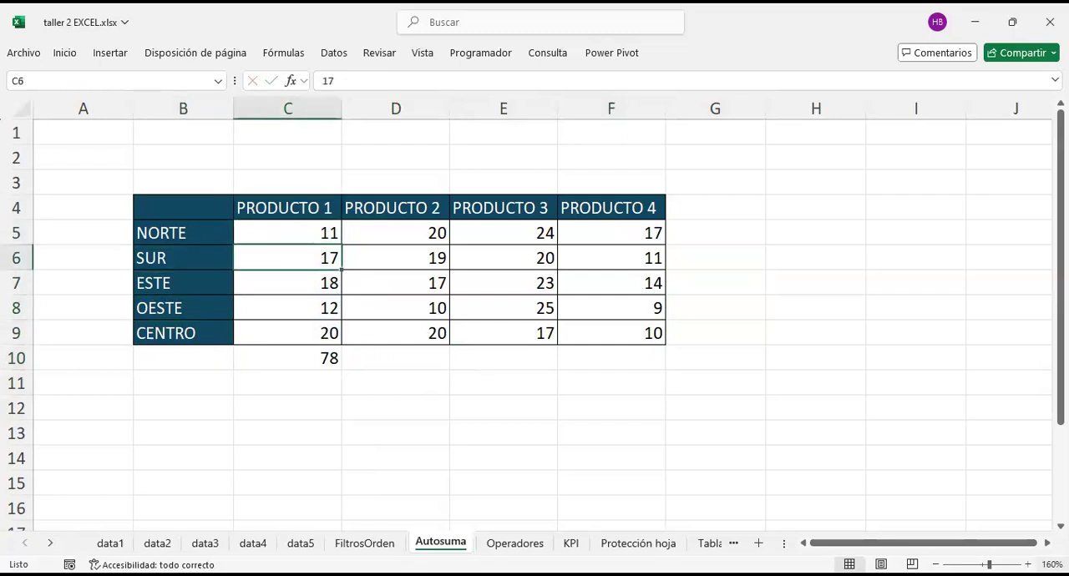
key(Right)
key(Right)
key(Right)
key(Right)
key(Up)
key(Down)
key(Down)
key(Down)
key(Down)
key(Down)
key(Left)
key(Left)
key(Left)
key(Left)
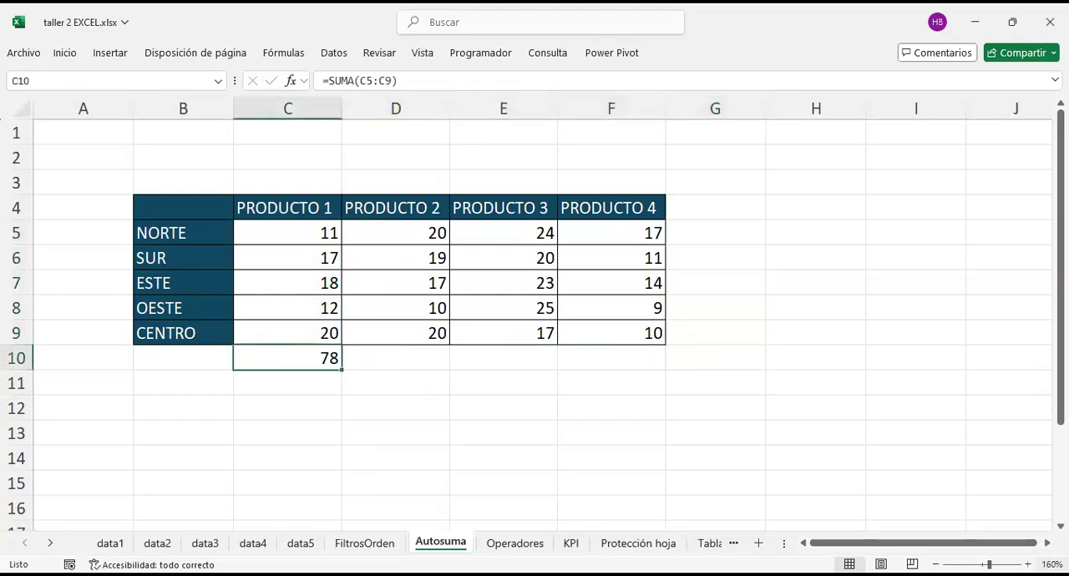
Step: Clear the PRODUCTO 1 total from cell C10 and look over the table's cells
key(BackSpace)
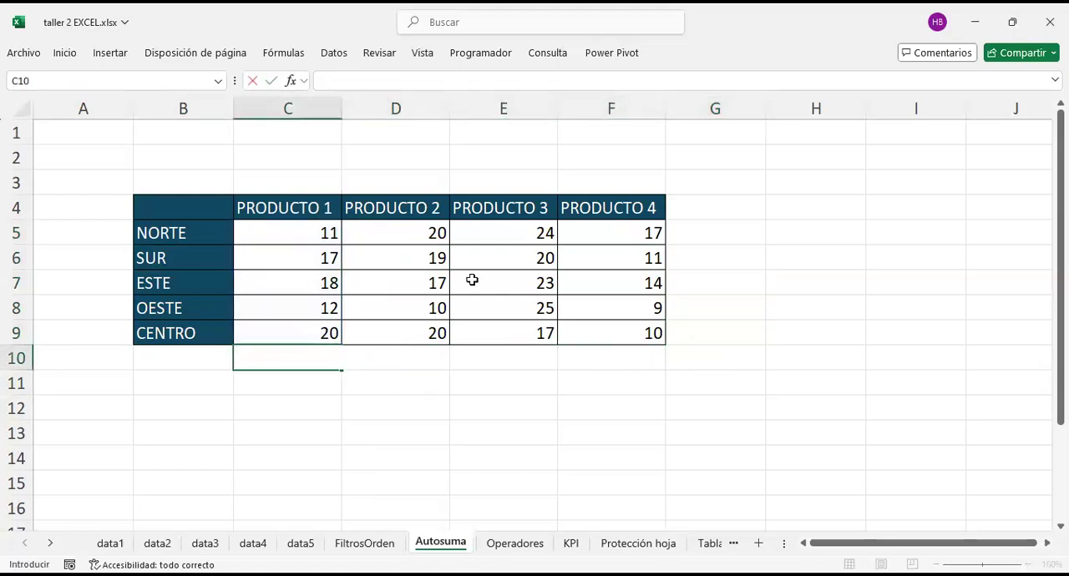
click(284, 232)
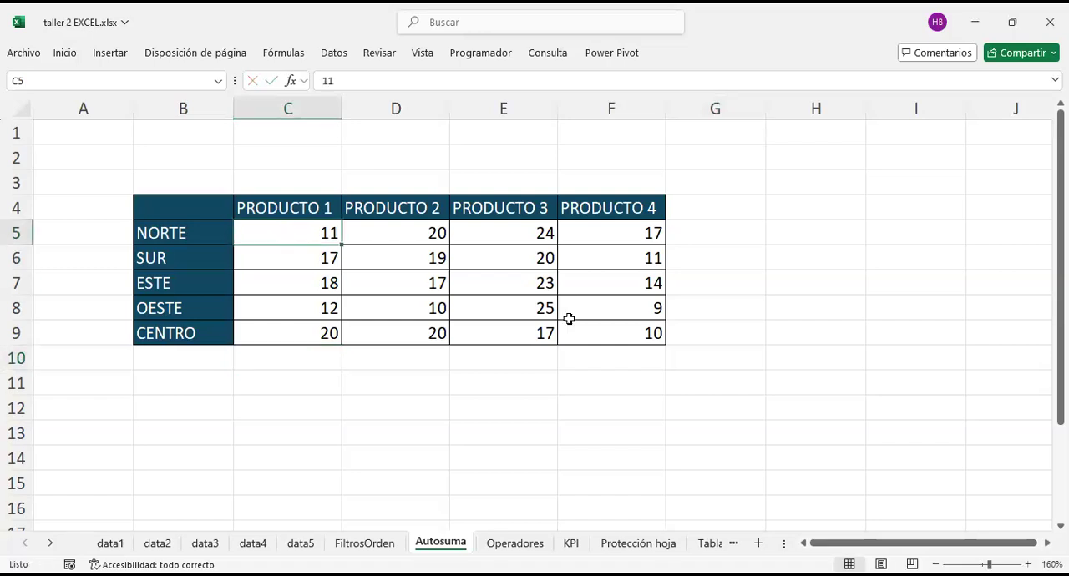
click(725, 307)
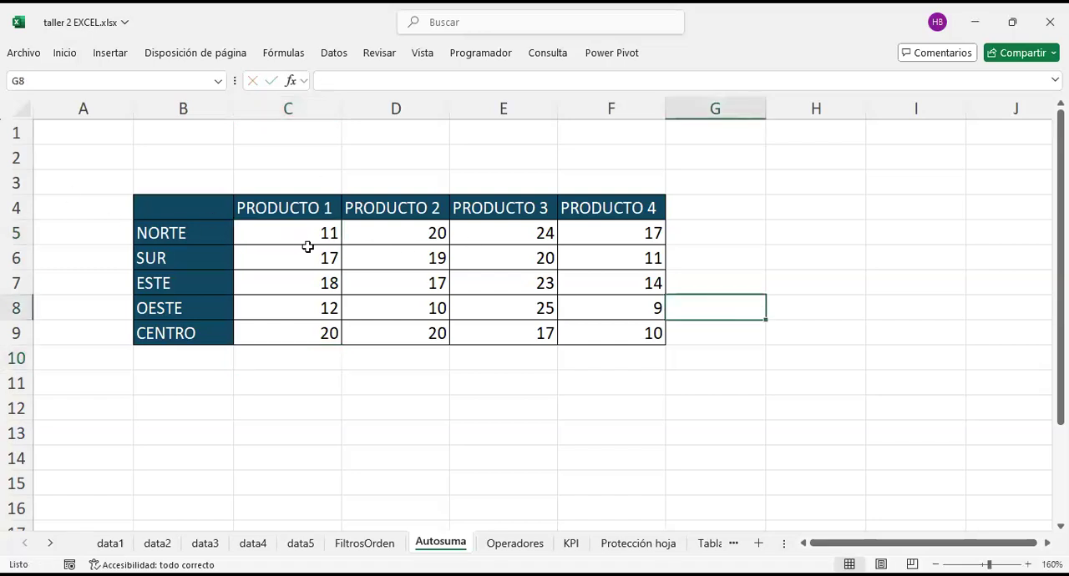
click(187, 198)
click(602, 308)
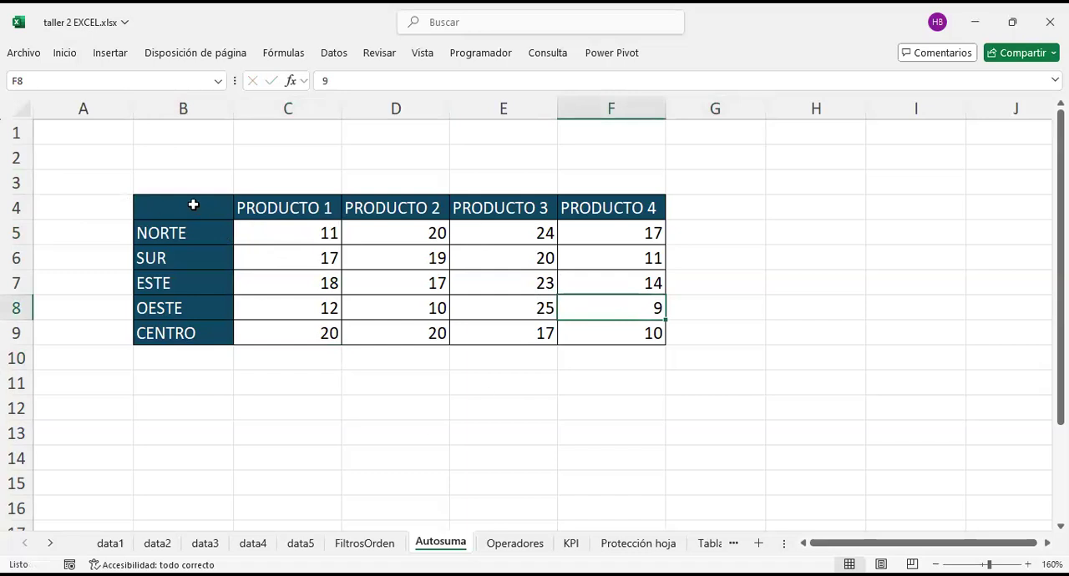
Step: Select the product values with the empty row below, C5:F10, and review the AutoSum functions available for them
drag(287, 236, 628, 334)
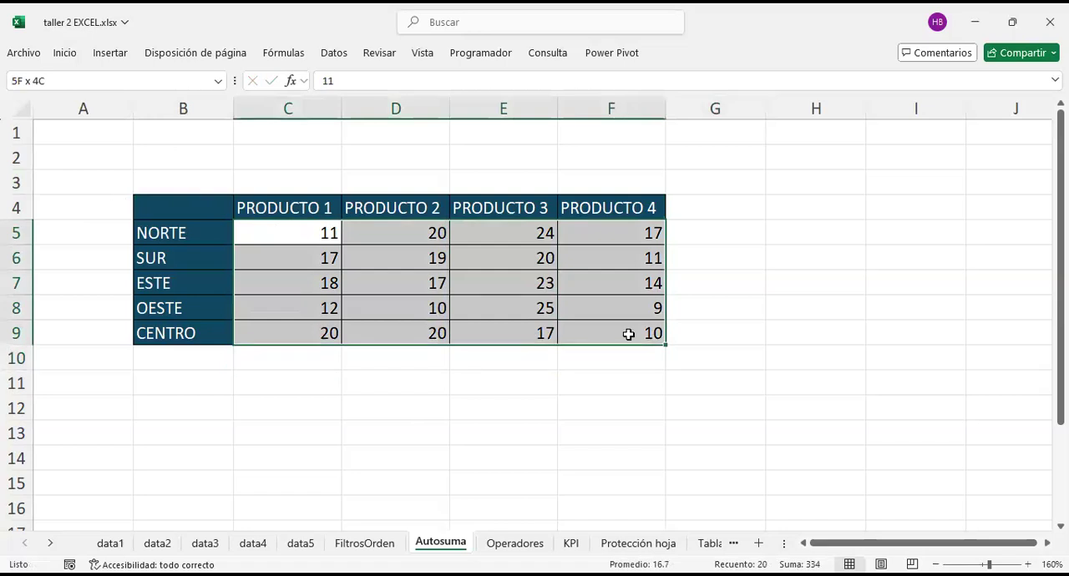
drag(628, 334, 626, 360)
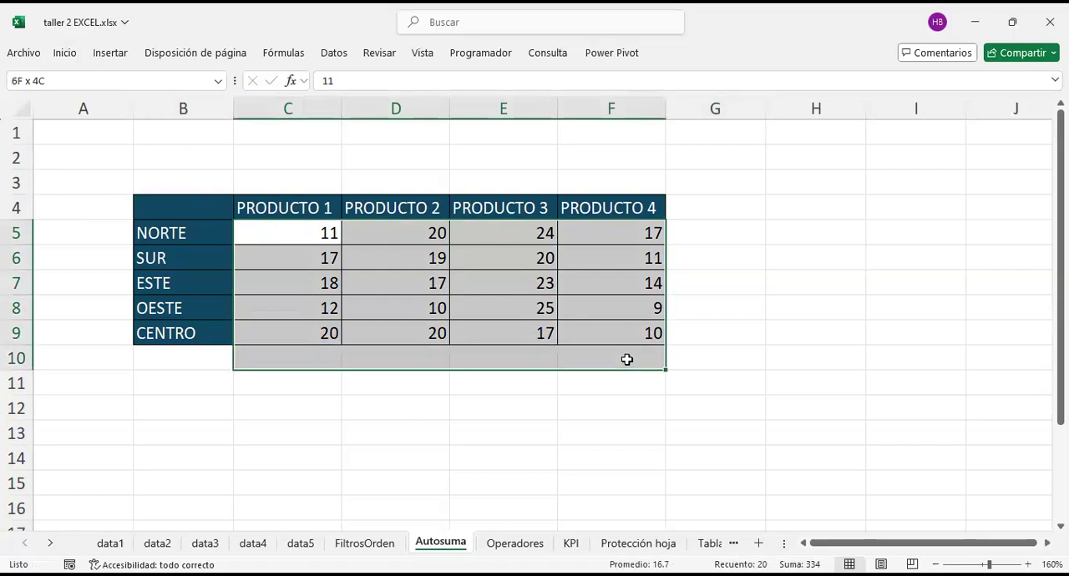
drag(627, 359, 627, 360)
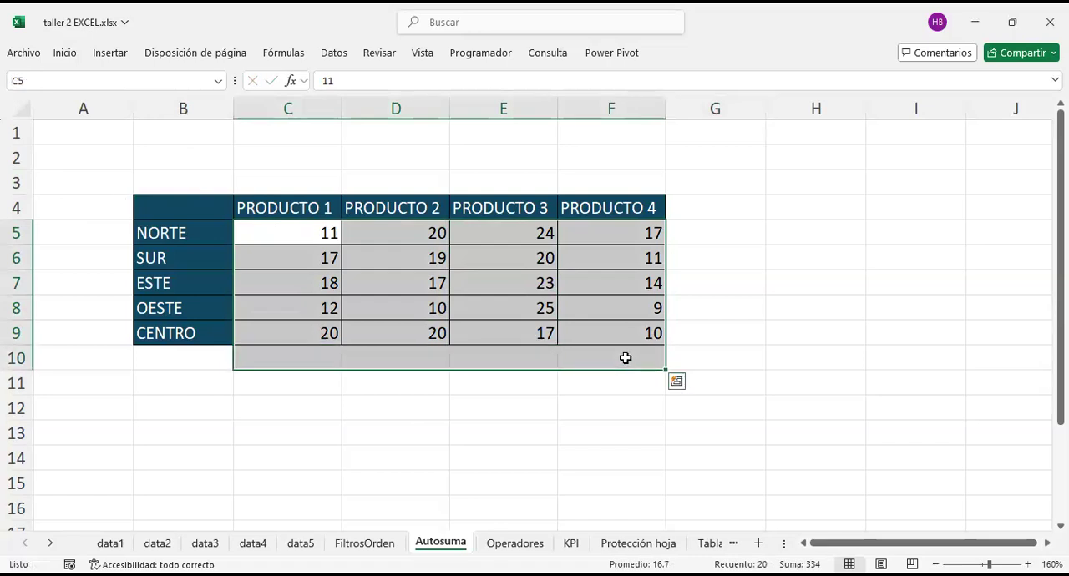
right_click(497, 285)
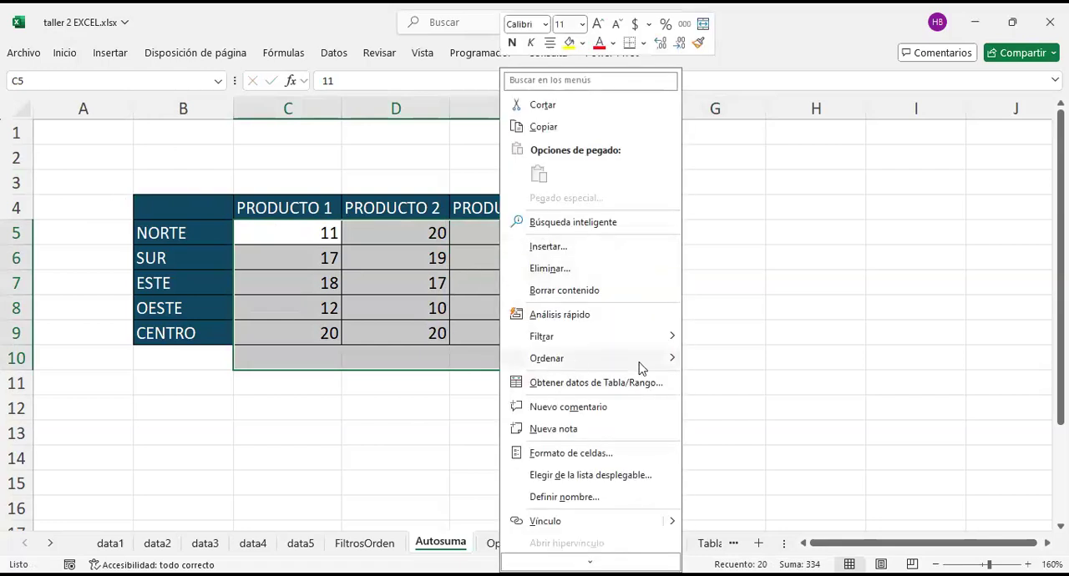
scroll(625, 410, down, 1)
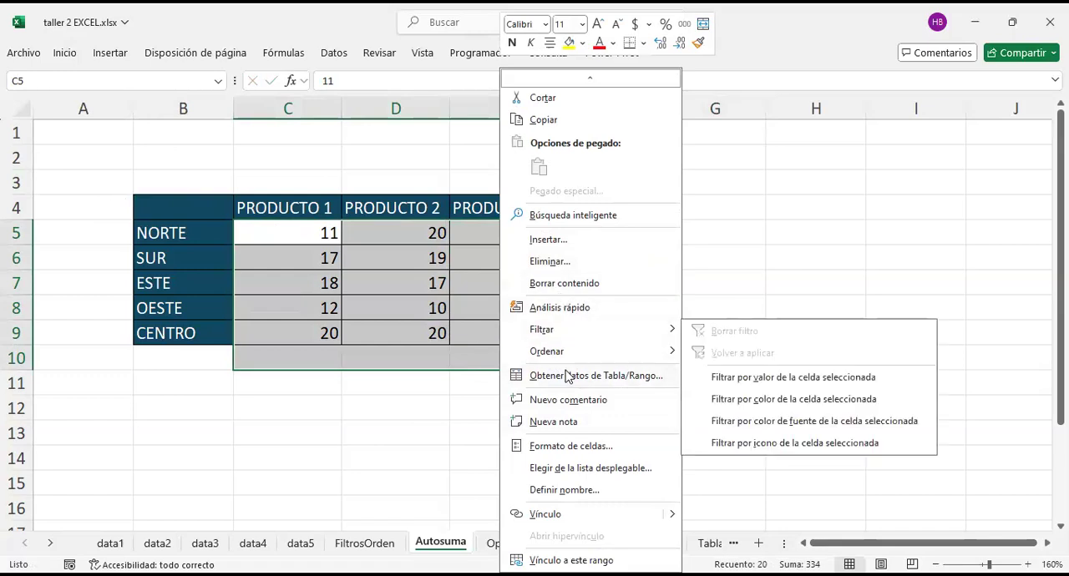
click(67, 54)
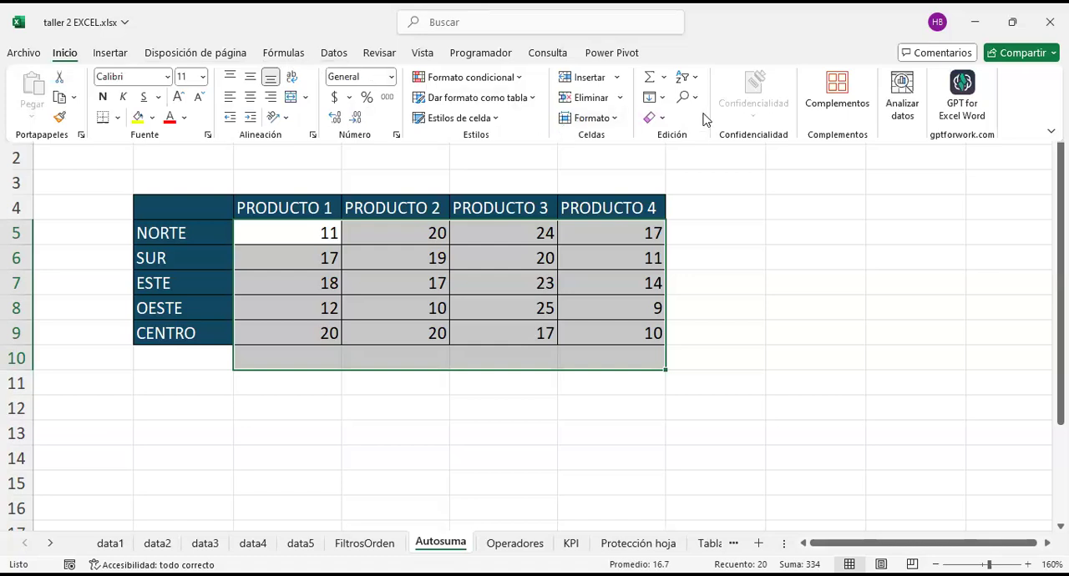
click(665, 78)
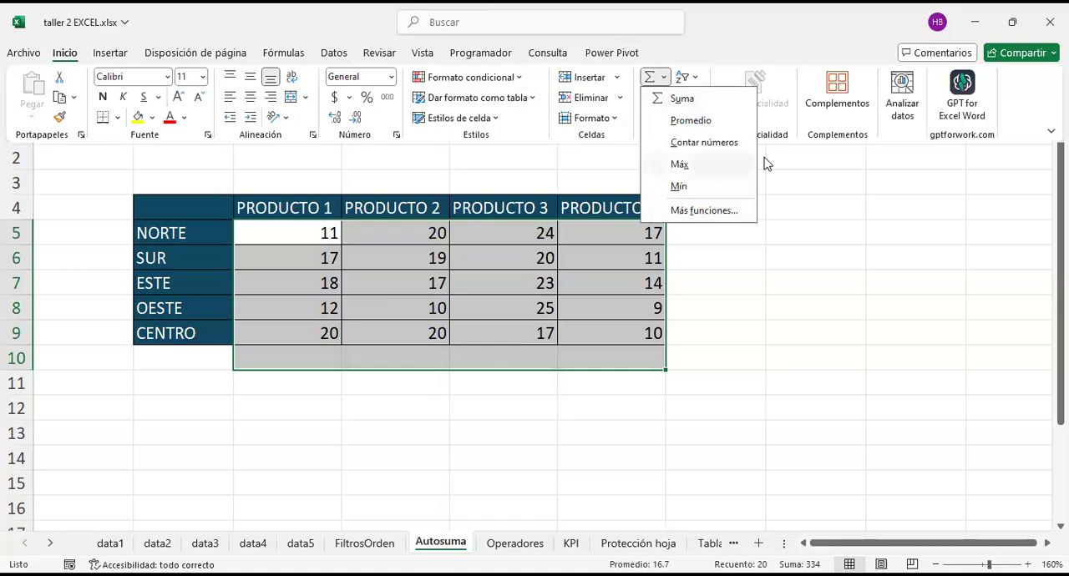
click(664, 55)
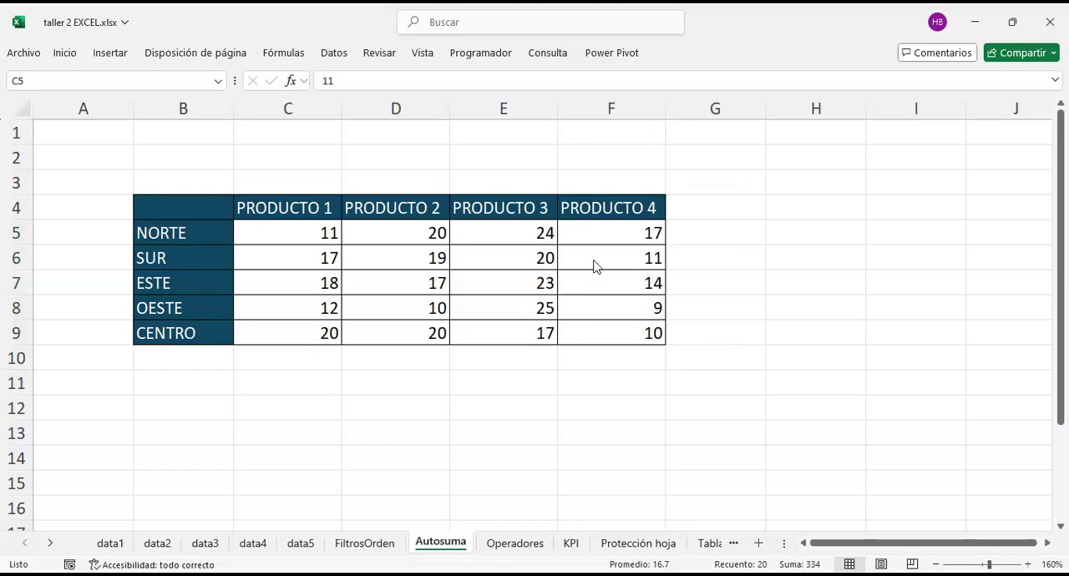
Step: Reselect C5:F10 and apply the AutoSum function Suma to total every product column in row 10
click(372, 262)
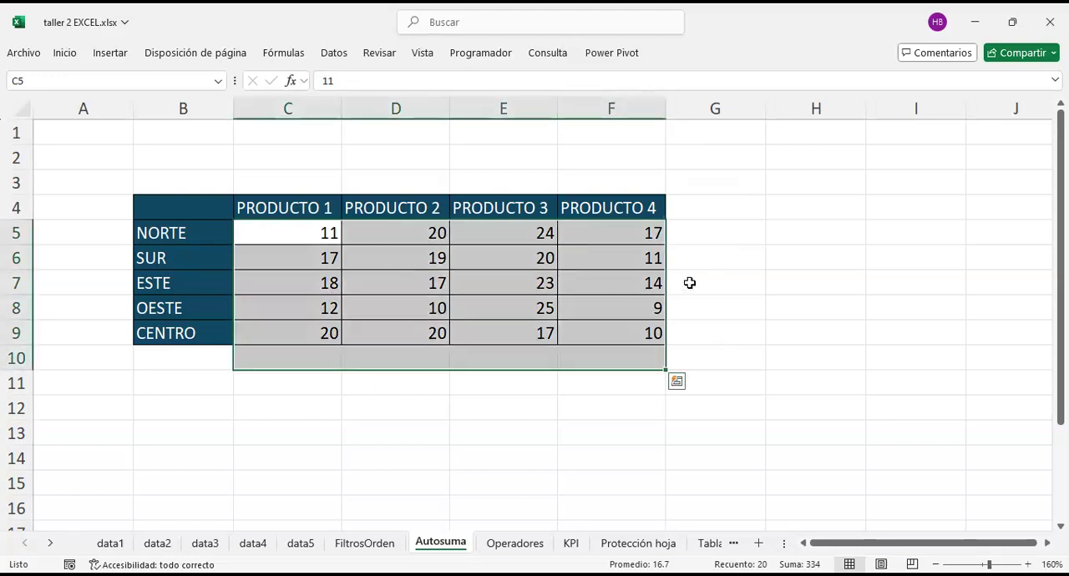
click(449, 405)
mouse_move(309, 234)
mouse_down()
mouse_move(437, 363)
mouse_move(668, 354)
mouse_move(637, 341)
mouse_up()
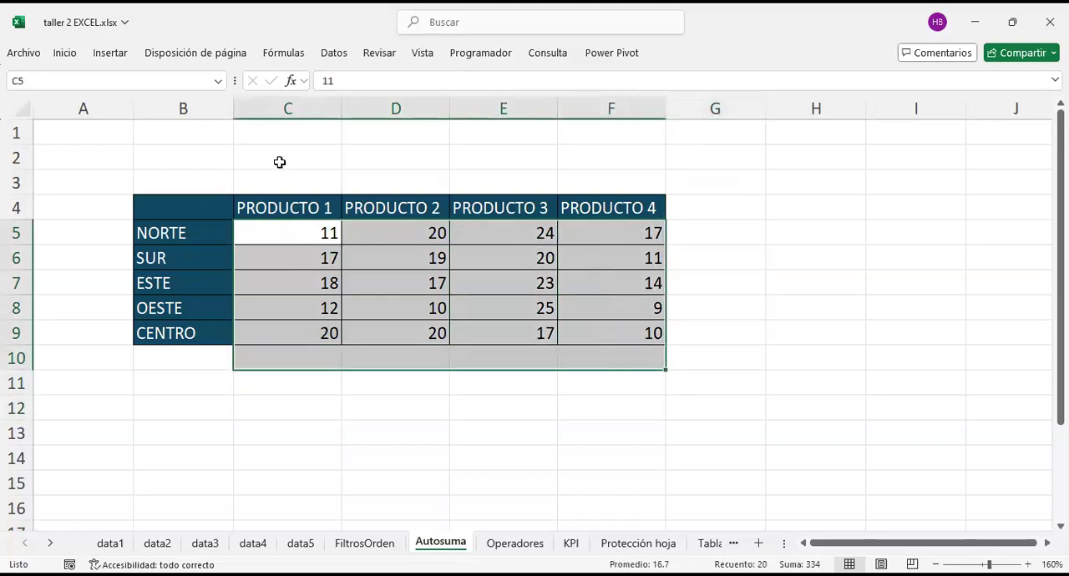
click(63, 53)
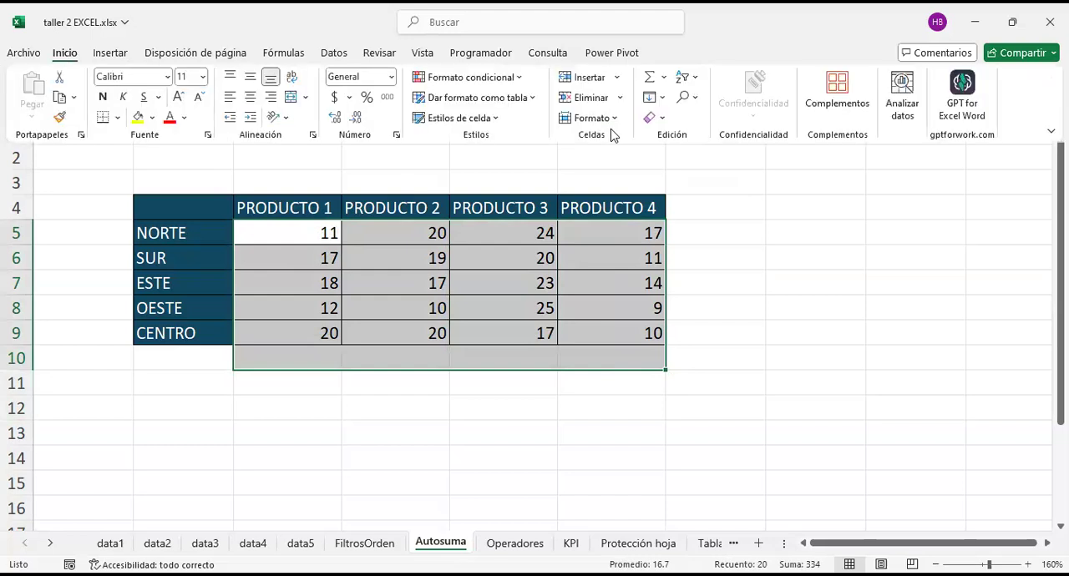
click(664, 78)
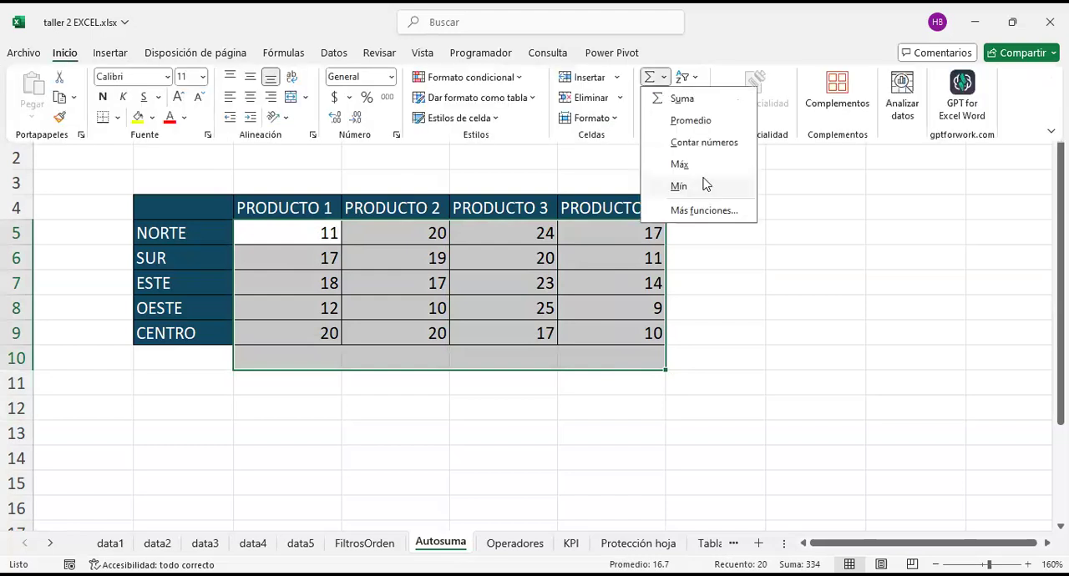
click(682, 98)
Step: Review the SUMA formulas in C10:F10 and the column ranges they reference
click(322, 357)
click(413, 358)
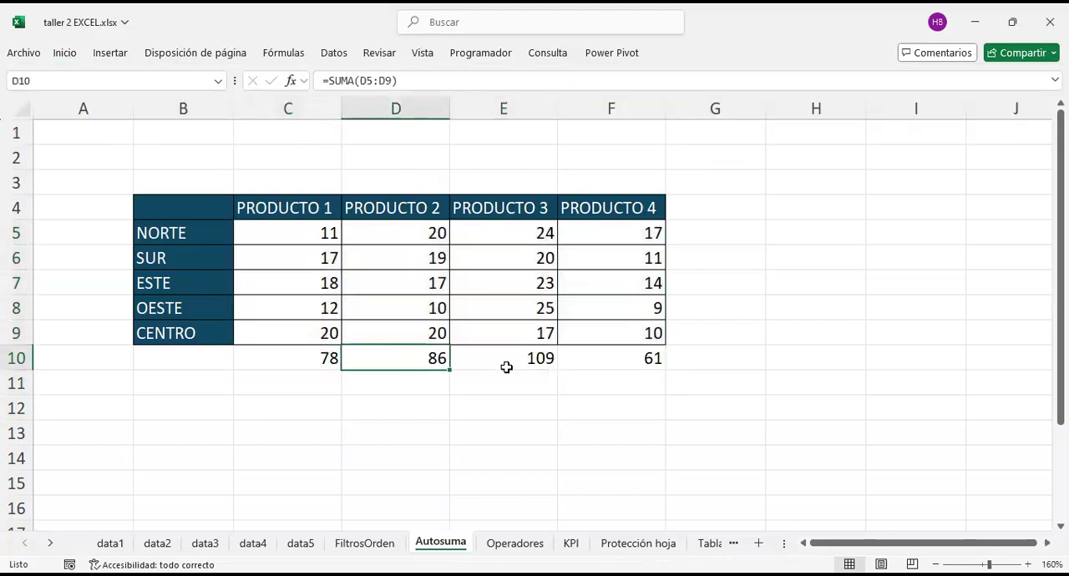
click(508, 363)
click(588, 355)
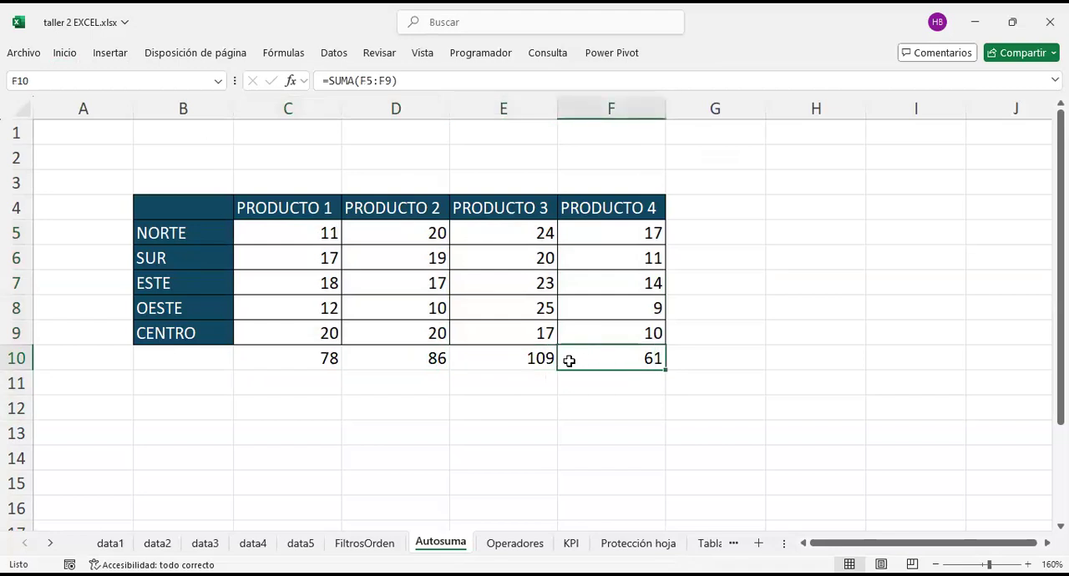
double_click(569, 360)
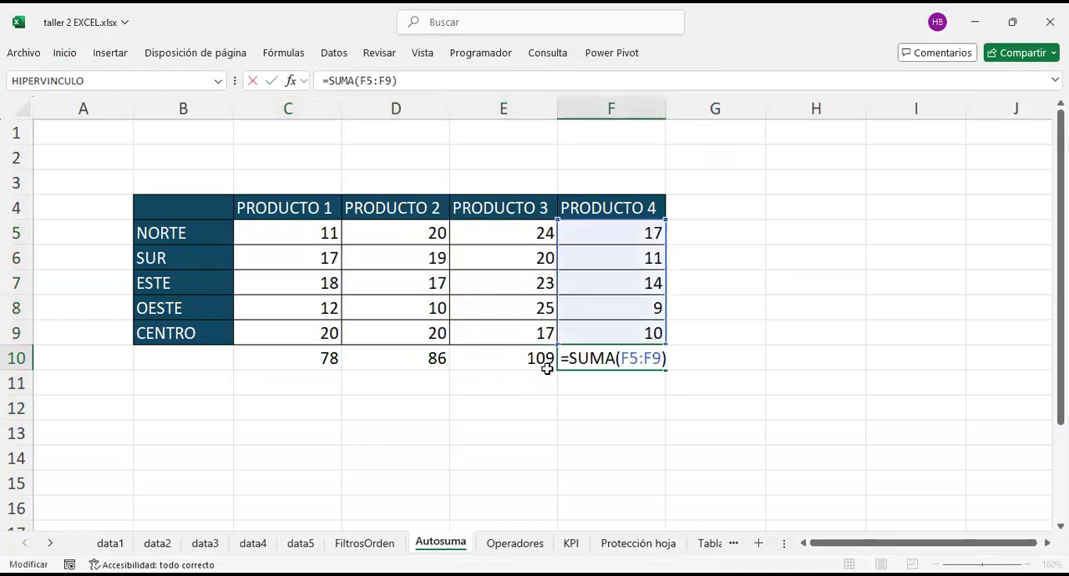
click(547, 368)
double_click(458, 350)
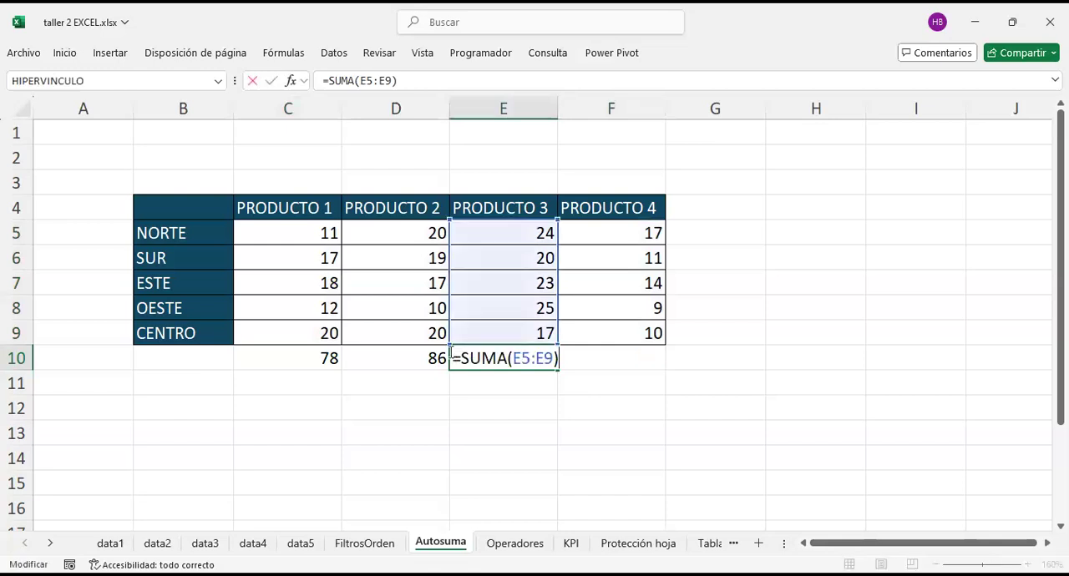
click(428, 358)
double_click(429, 359)
drag(545, 431, 559, 423)
Step: Clear the totals in B10:F10 and highlight each product column together with its empty total cell
drag(633, 368, 218, 361)
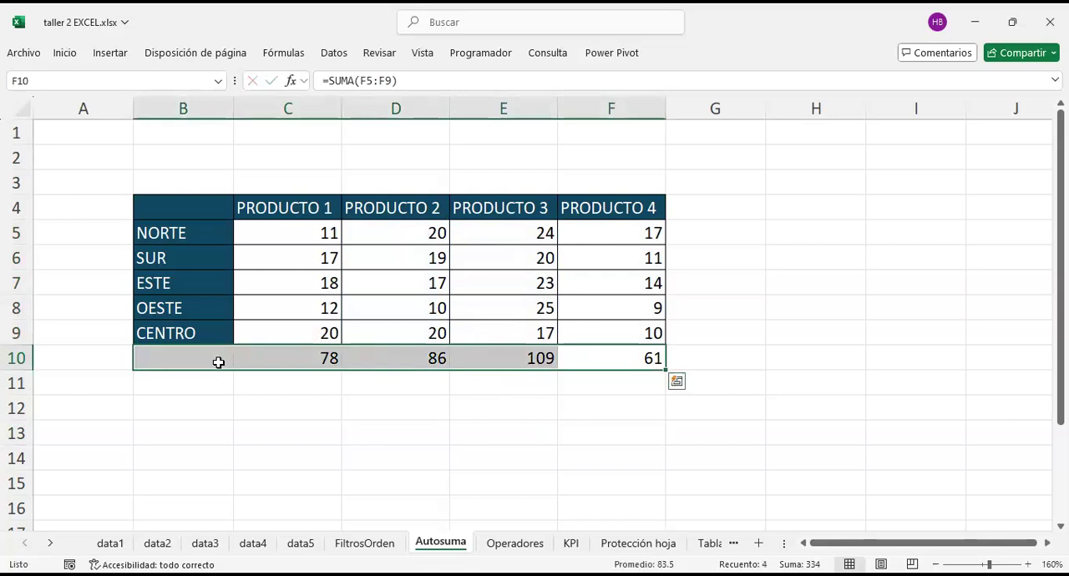
key(Delete)
drag(310, 234, 301, 366)
drag(400, 233, 401, 356)
drag(485, 231, 537, 366)
drag(613, 236, 613, 359)
Step: Total each region row in G5:G9 by applying Suma to C5:G9, and clear G5:G10
drag(276, 229, 685, 334)
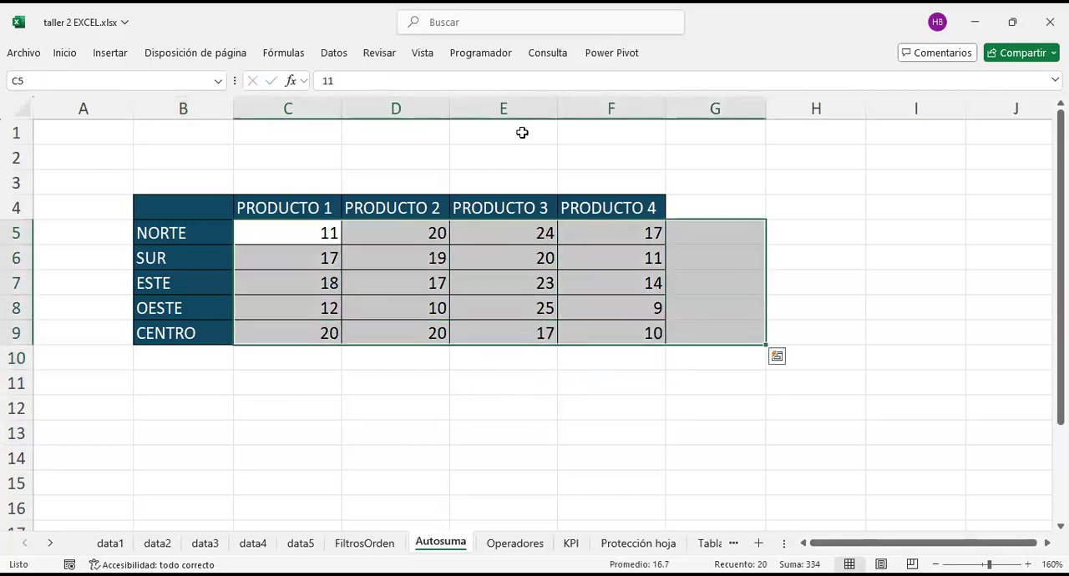
click(77, 54)
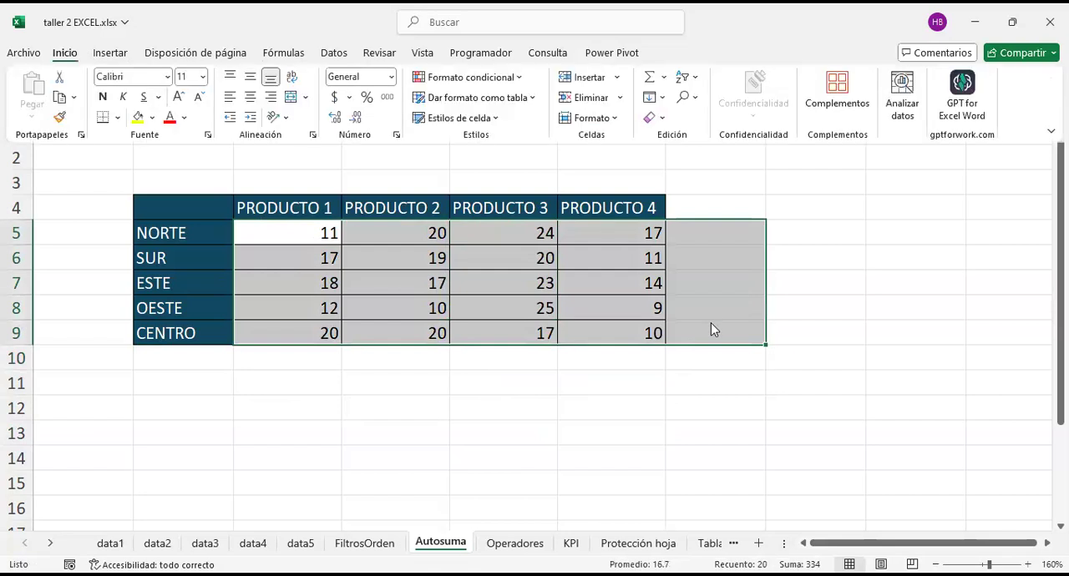
click(731, 422)
drag(714, 224, 713, 328)
drag(276, 227, 624, 326)
drag(719, 230, 282, 318)
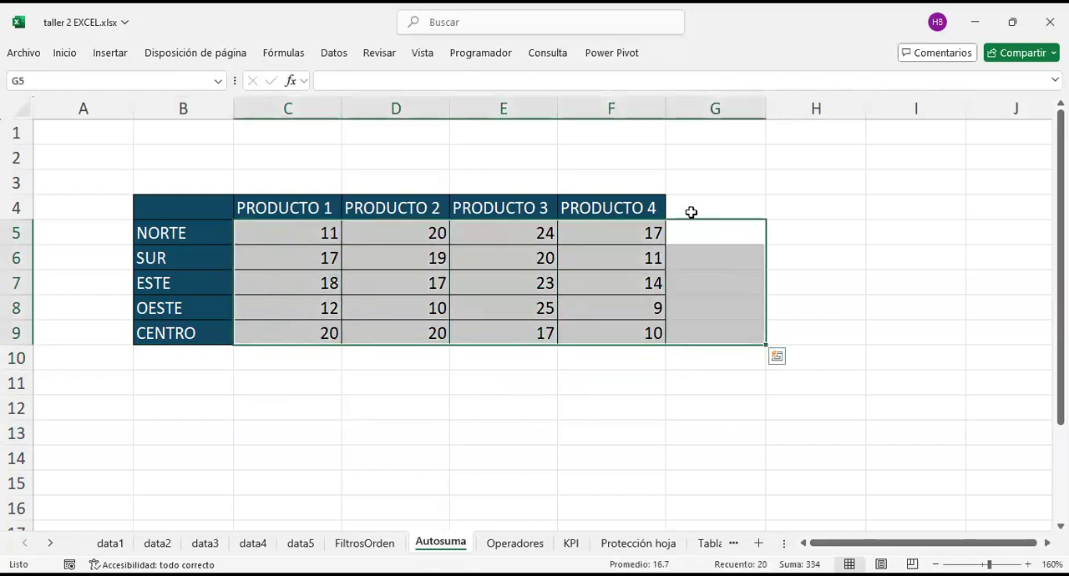
click(61, 57)
click(688, 78)
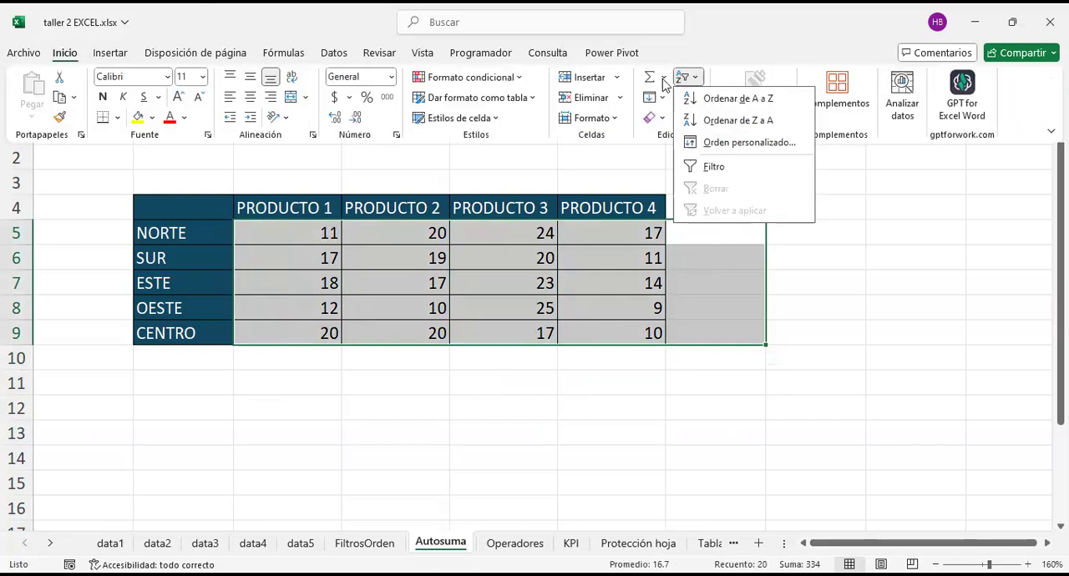
click(664, 77)
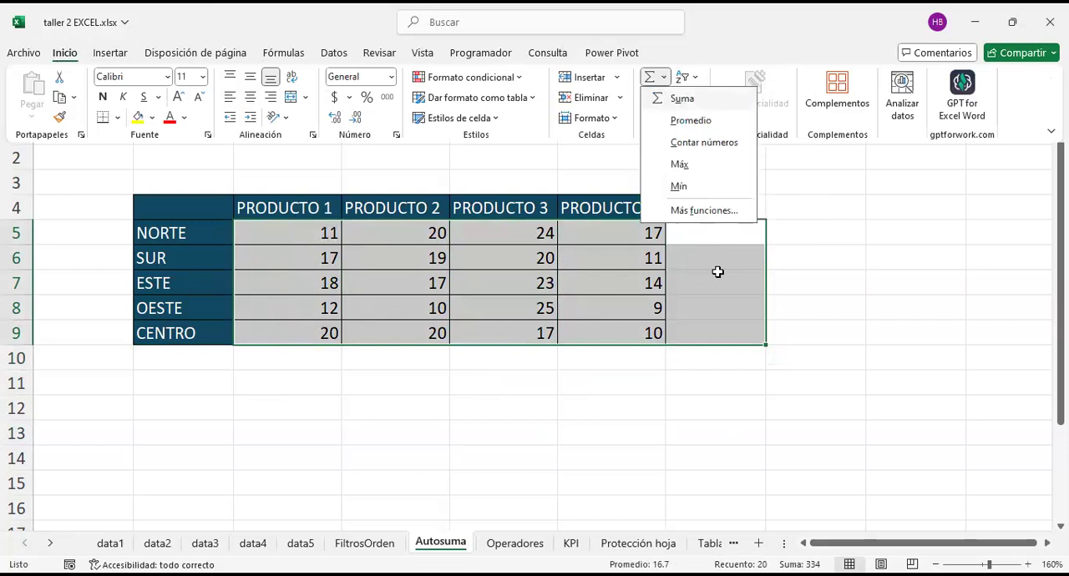
click(621, 394)
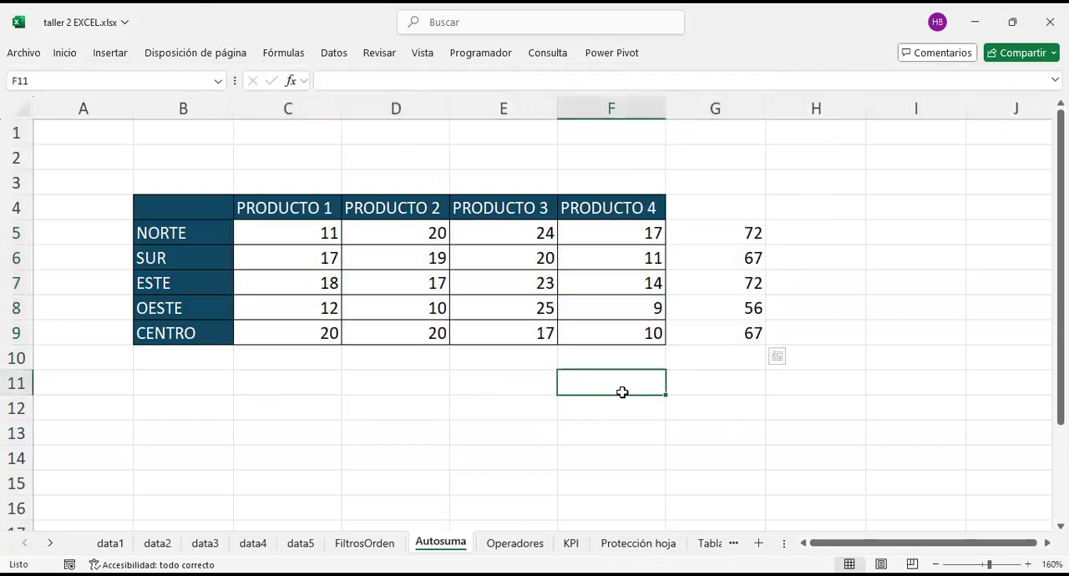
drag(717, 234, 726, 351)
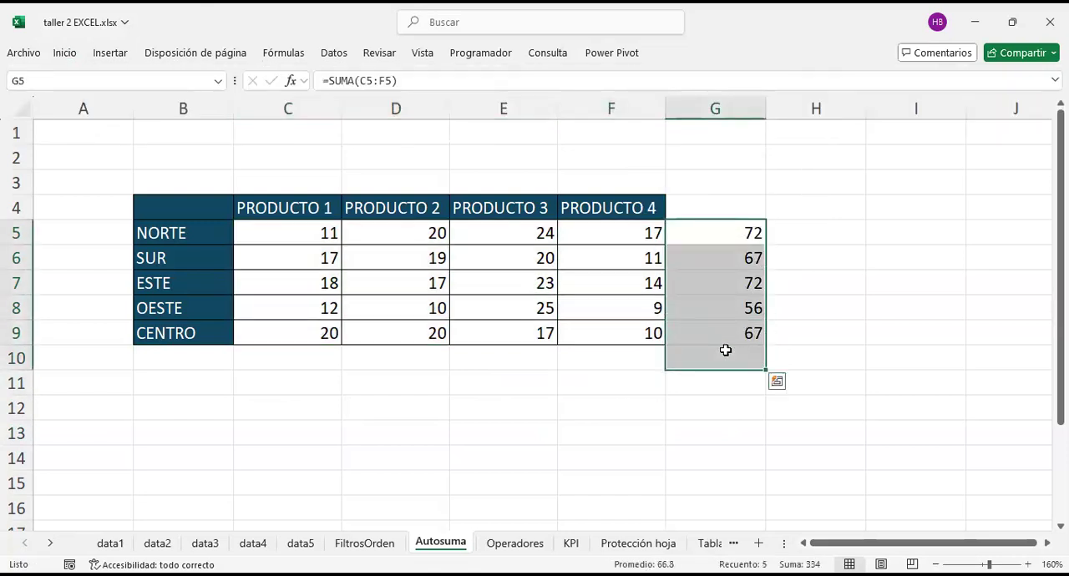
key(Delete)
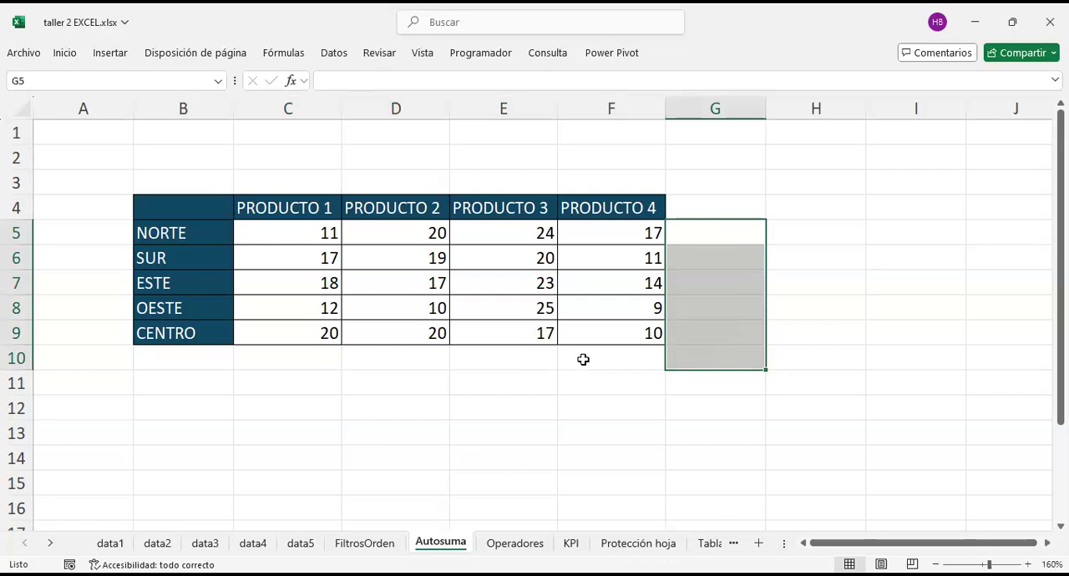
Step: Apply the AutoSum function Suma to C5:G10 to total every region row and product column at once
click(659, 357)
click(308, 237)
drag(309, 237, 735, 352)
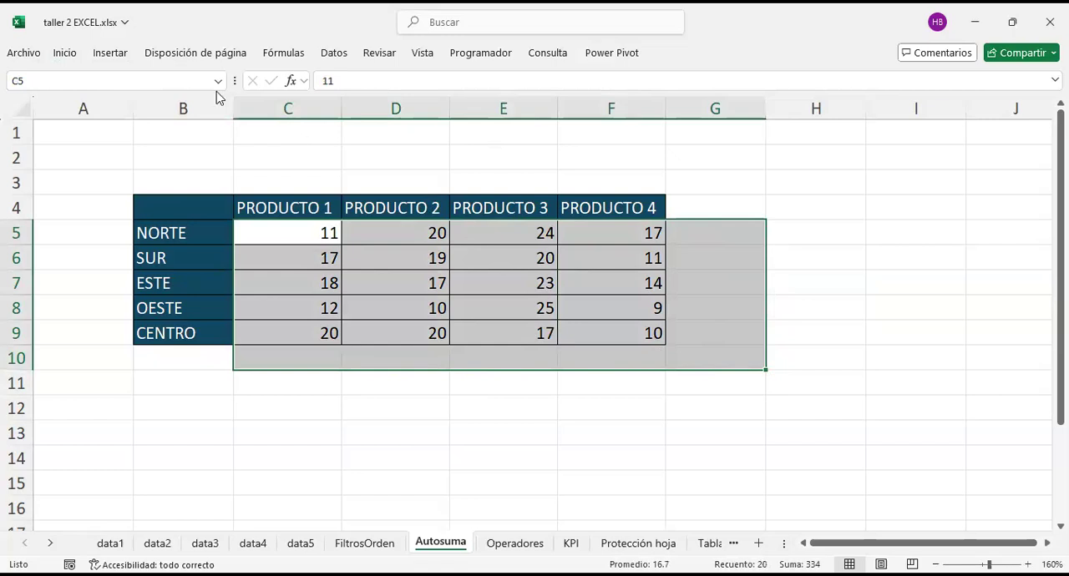
click(66, 53)
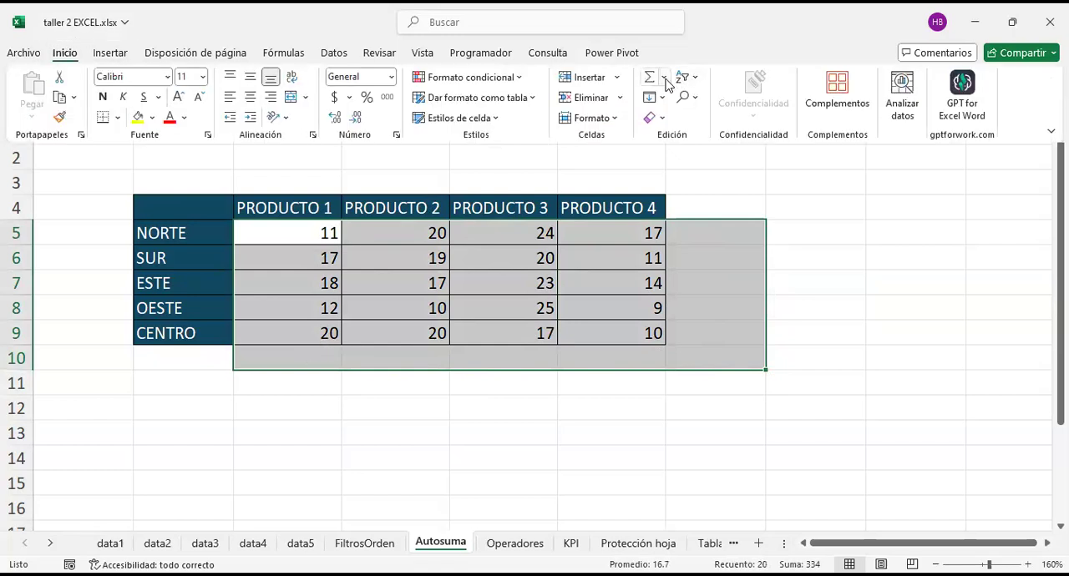
click(663, 79)
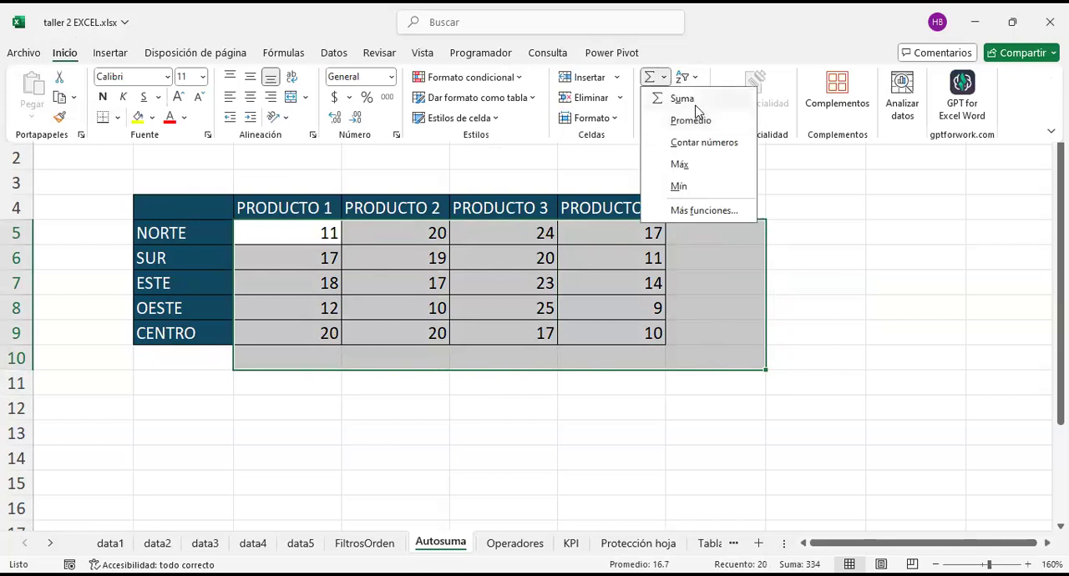
click(686, 100)
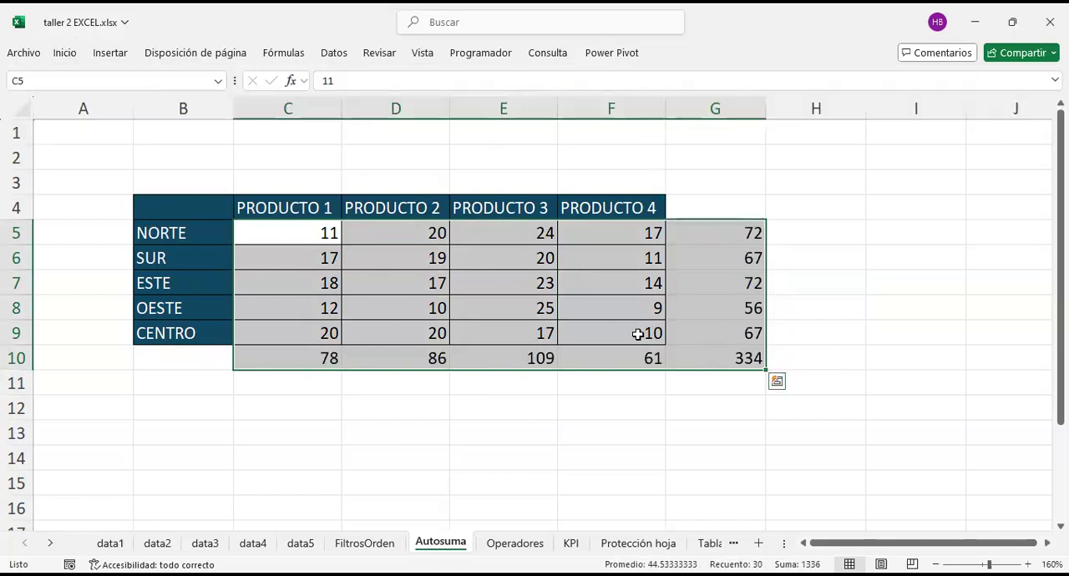
click(727, 404)
Step: Clear the row totals in G5:G10 and the column totals in C10:F10
drag(728, 232, 726, 343)
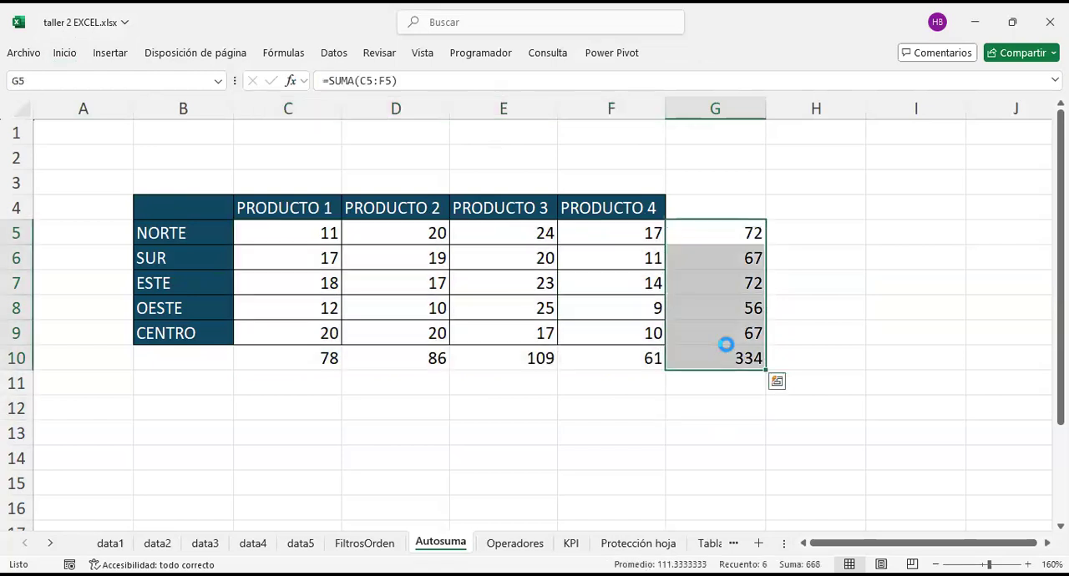
key(Delete)
drag(254, 362, 657, 380)
key(Delete)
Step: Apply the AutoSum function Promedio to C5:G10 to average every region row and product column
drag(318, 231, 736, 361)
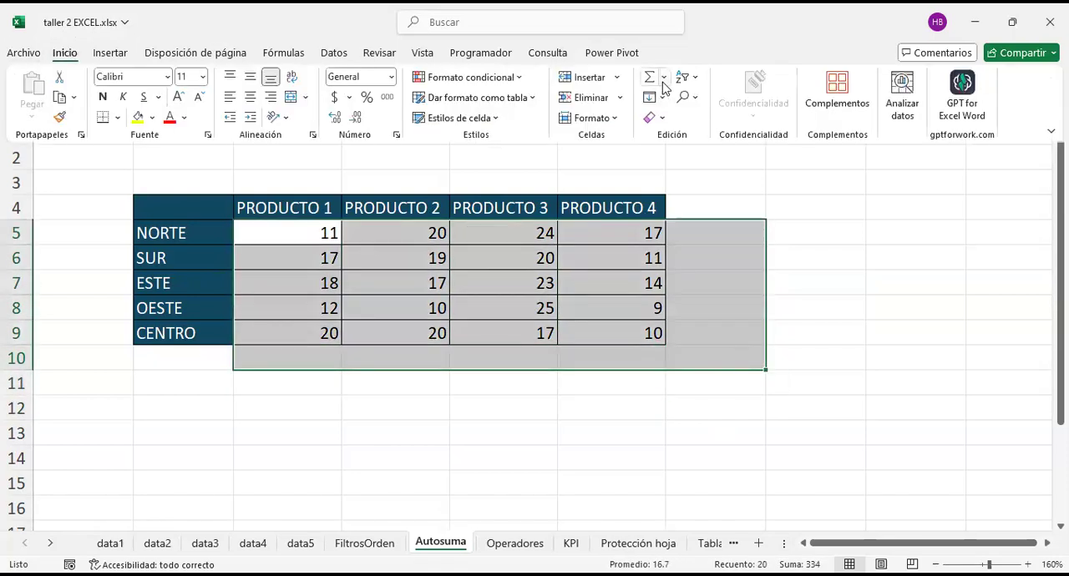
click(663, 78)
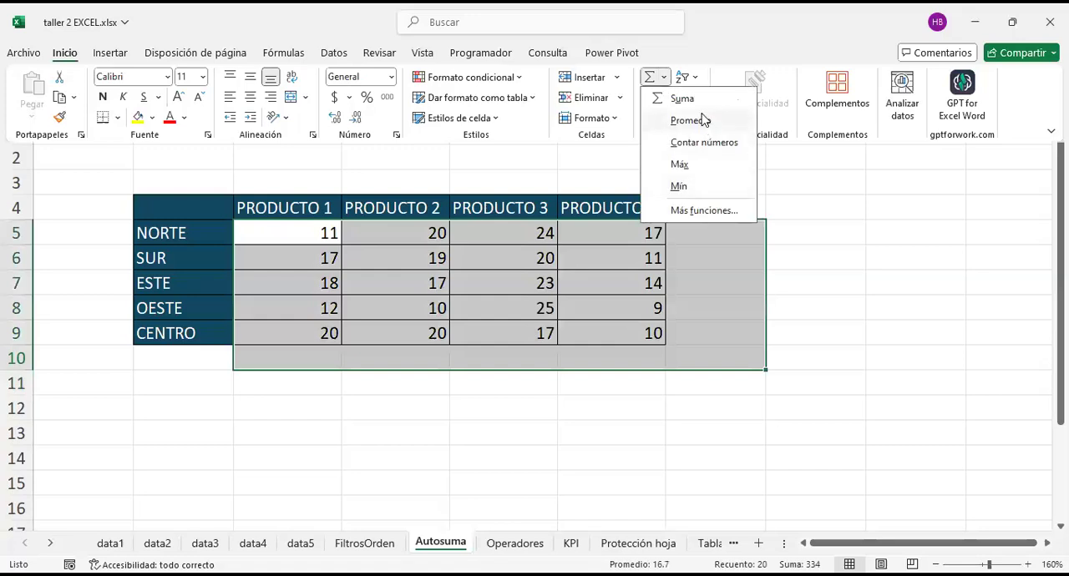
click(690, 120)
click(457, 426)
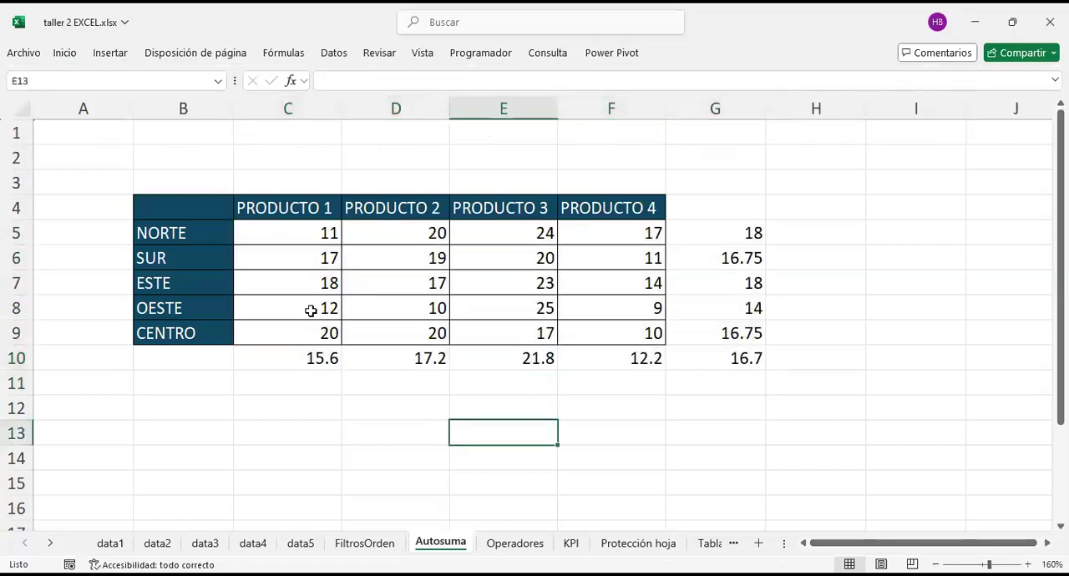
Step: Review the PROMEDIO formulas in C10 and E10 and the product column ranges they reference
click(321, 358)
key(F2)
click(492, 398)
click(513, 351)
key(F2)
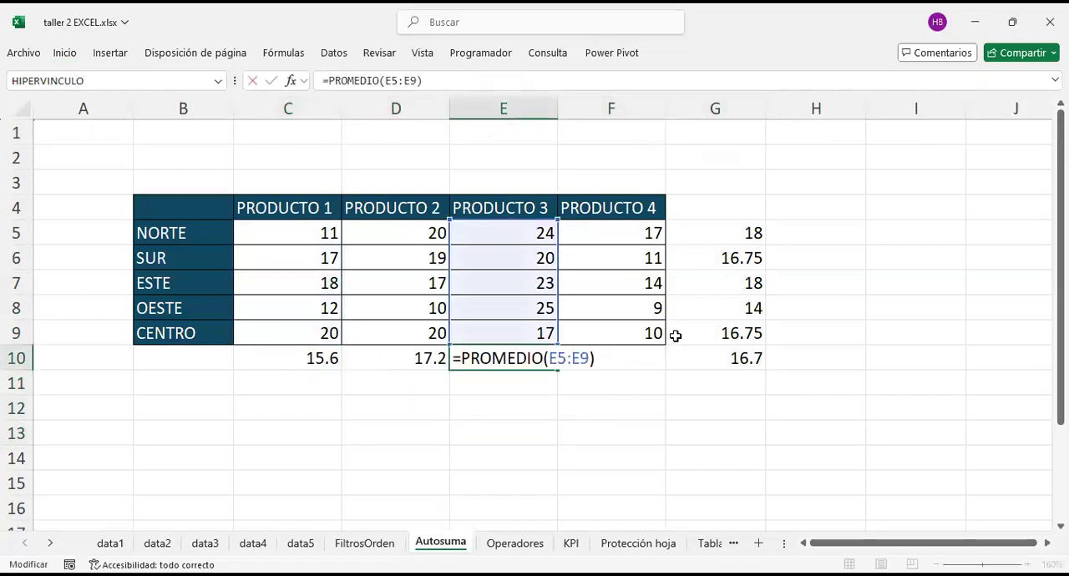
Step: Review the PROMEDIO formula of each region row in G5:G9 and the range it references
click(730, 231)
key(F2)
click(732, 256)
key(F2)
click(729, 278)
key(F2)
click(730, 310)
key(F2)
click(724, 334)
key(F2)
Step: Review the PROMEDIO formulas in F10 and G10 and the ranges they reference
click(607, 365)
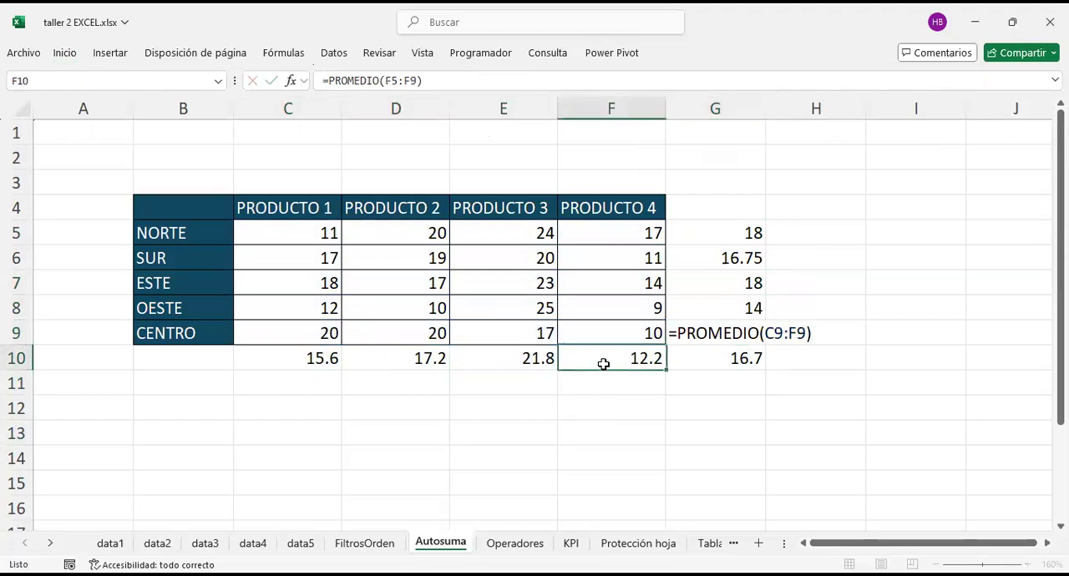
key(F2)
click(720, 397)
click(722, 359)
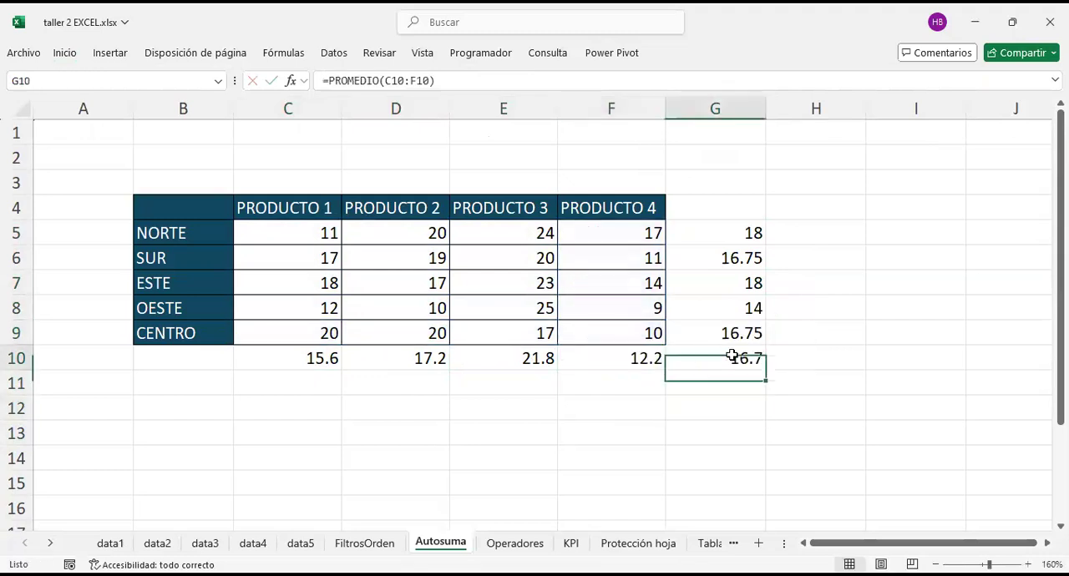
key(F2)
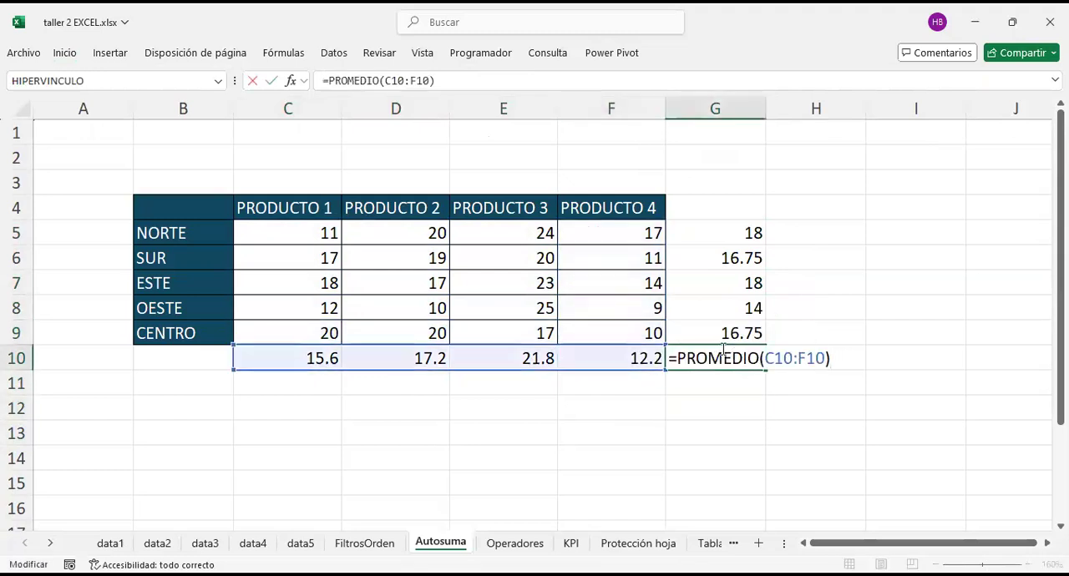
click(572, 424)
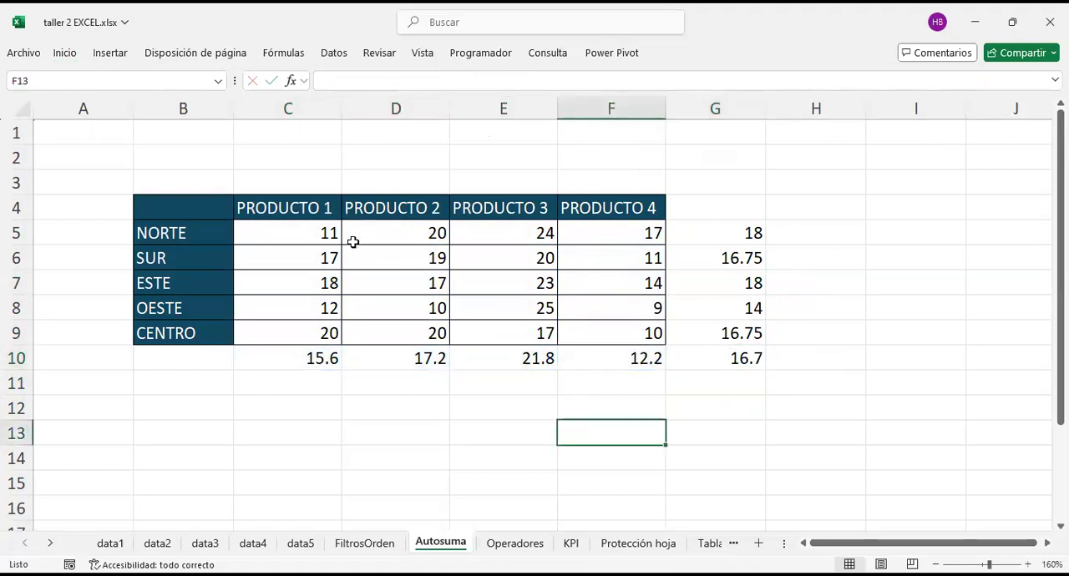
Step: Highlight C5:G10, C5:F10 and the table B4:F9 in turn to compare the possible calculation ranges
drag(299, 233, 755, 352)
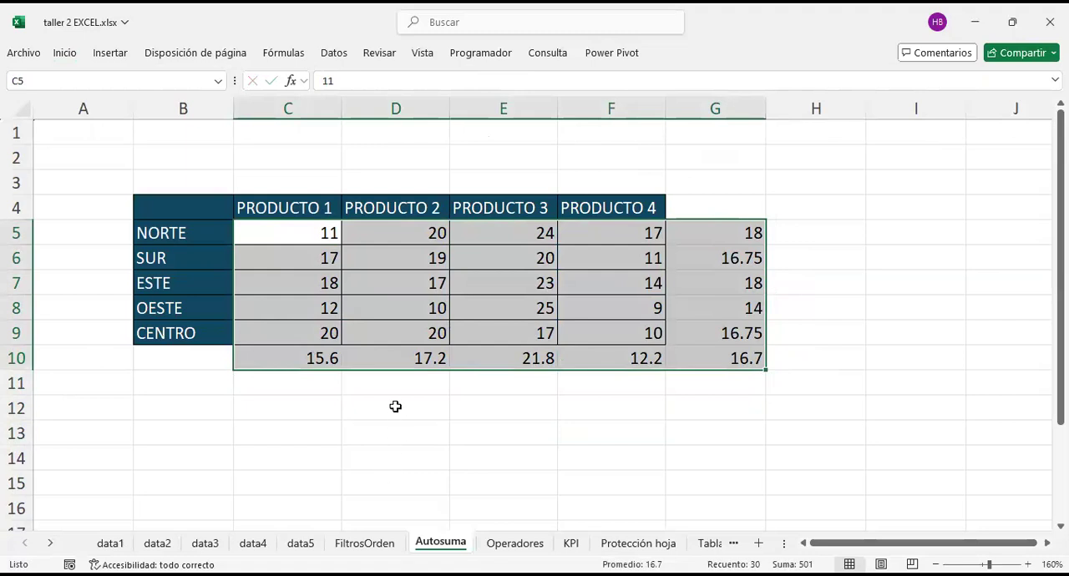
click(342, 458)
drag(300, 244, 644, 349)
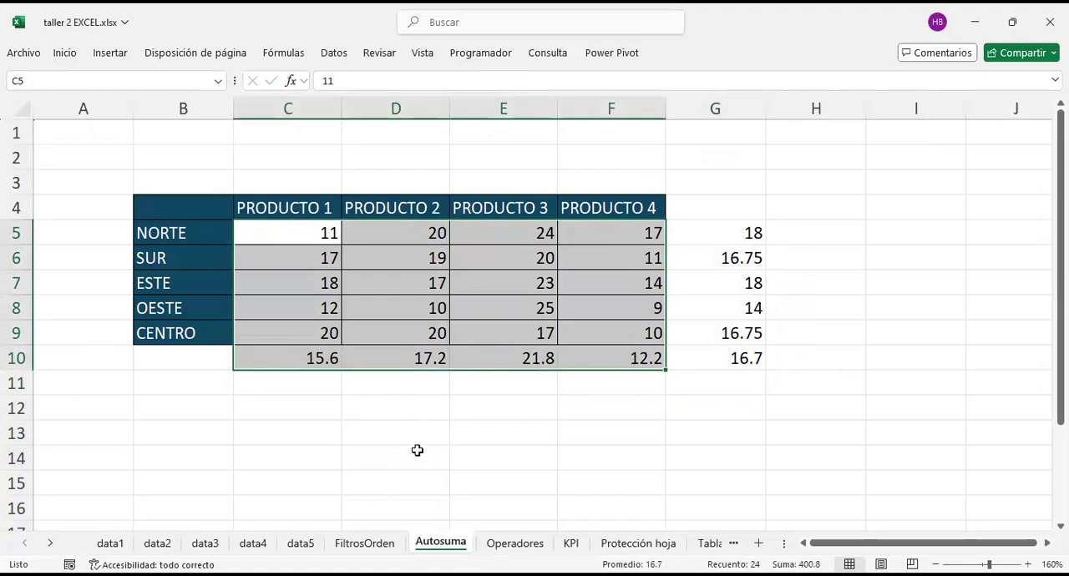
click(417, 456)
drag(185, 207, 598, 333)
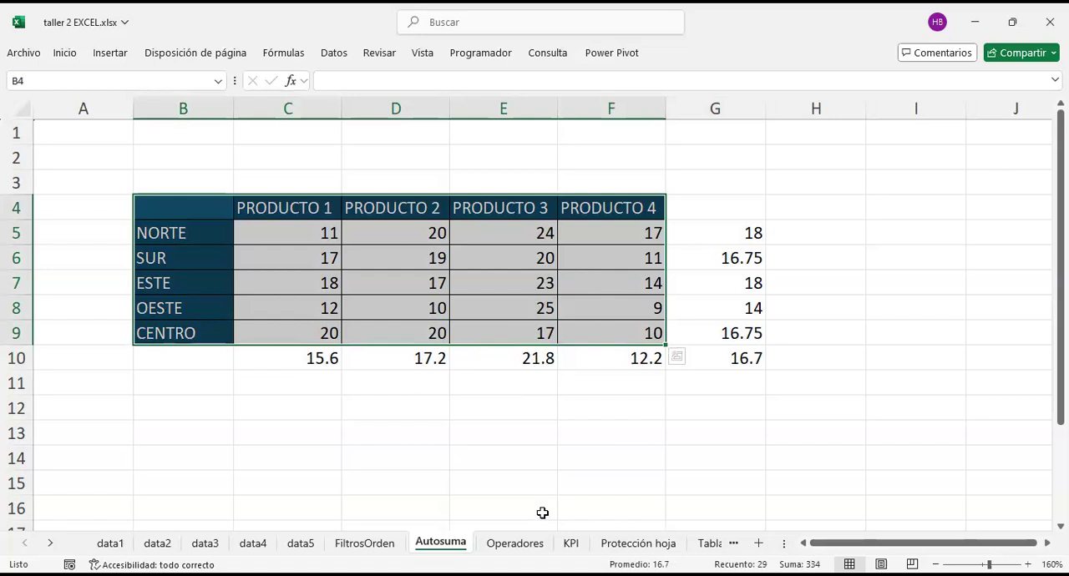
click(511, 423)
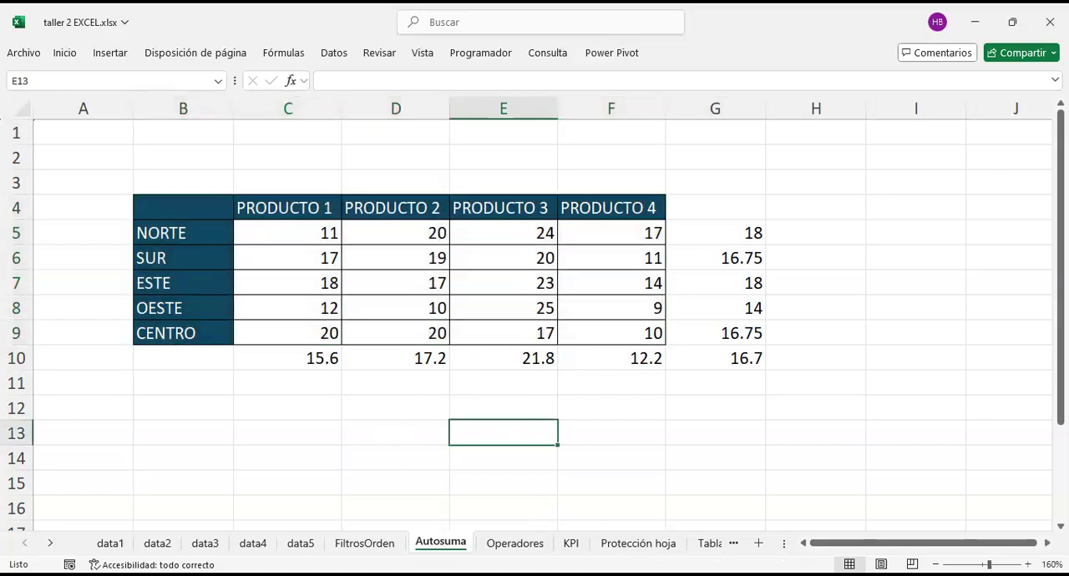
Step: Open the Operadores sheet, switch to data1, and return to Operadores through the Activar sheet list
click(515, 544)
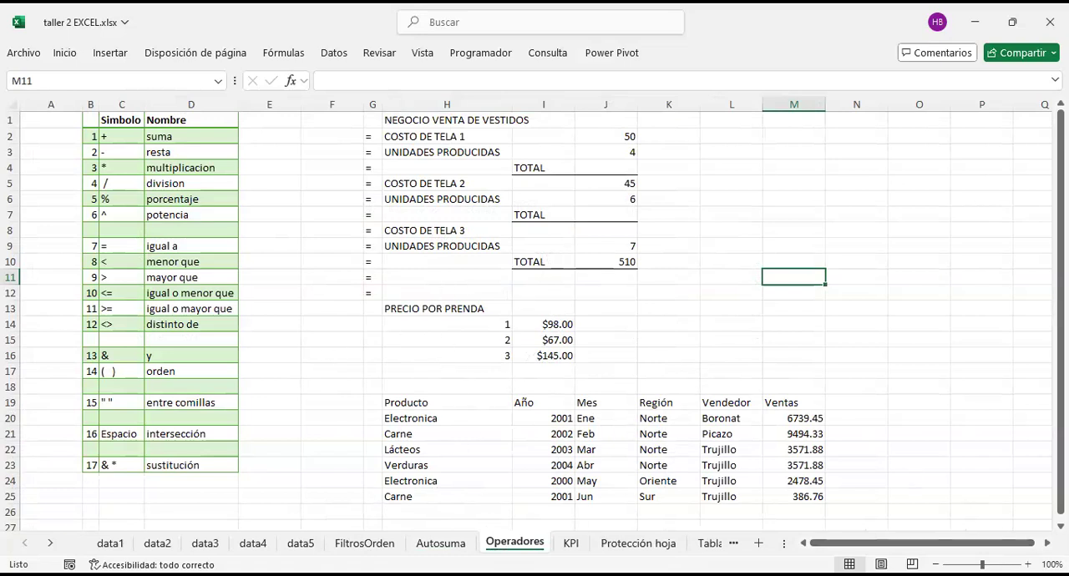
click(470, 482)
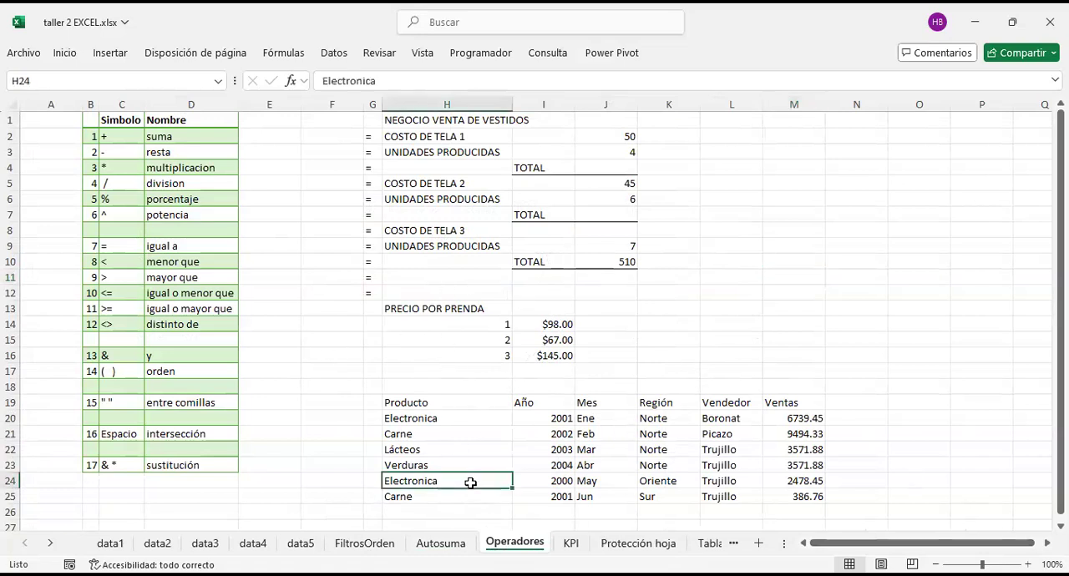
click(111, 544)
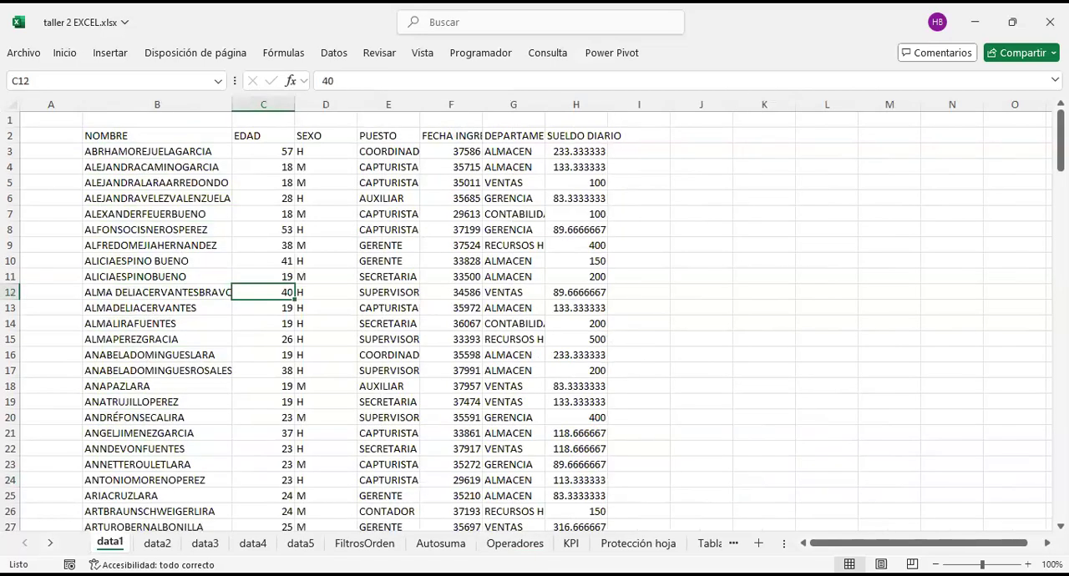
right_click(25, 544)
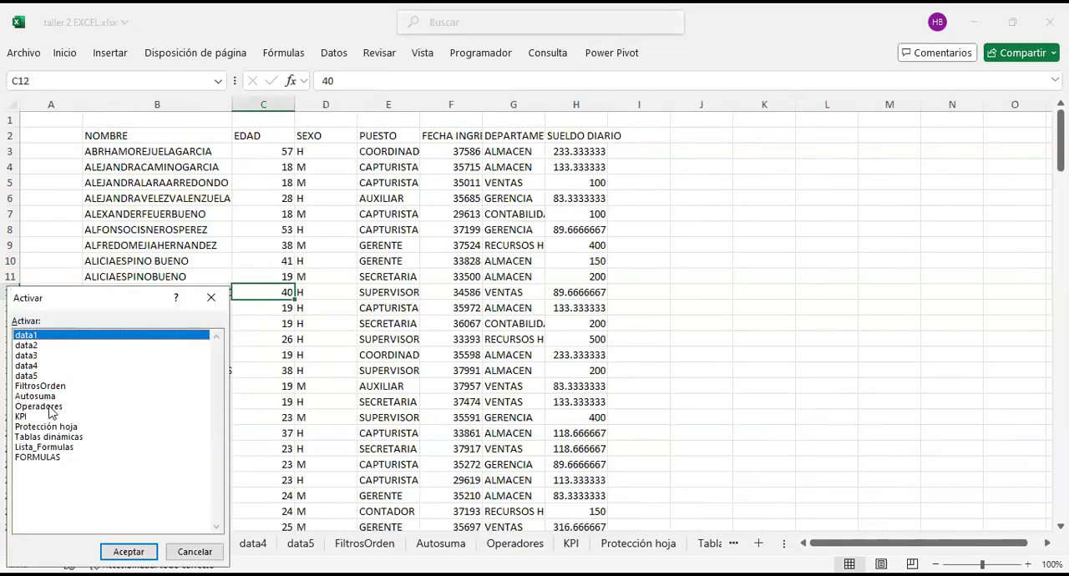
click(49, 407)
click(129, 552)
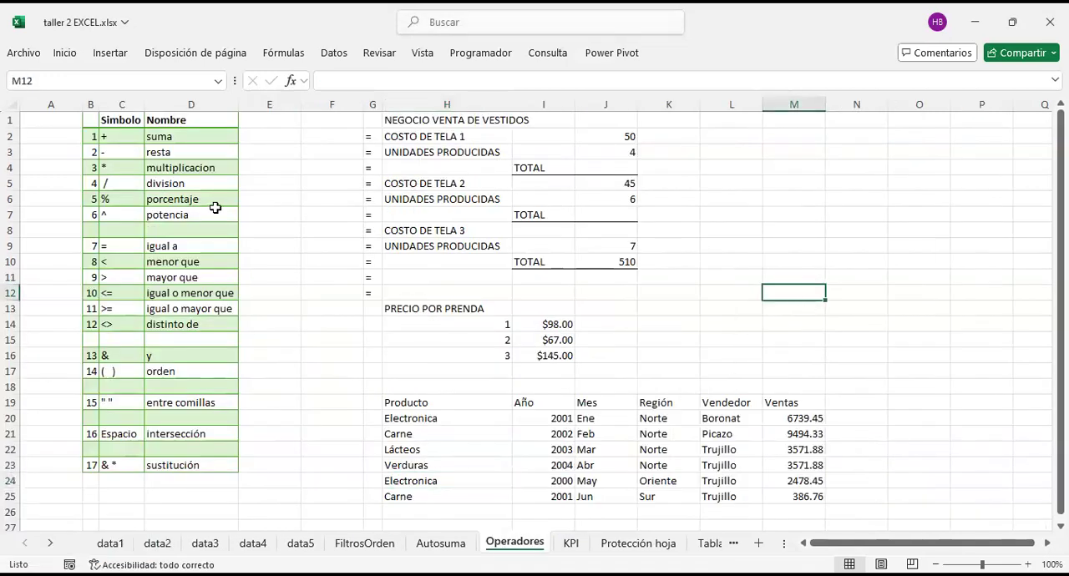
Step: Examine the operator table on the Operadores sheet, highlighting the symbols in C2:C19
click(1028, 564)
click(1028, 564)
click(1028, 564)
scroll(321, 293, up, 1)
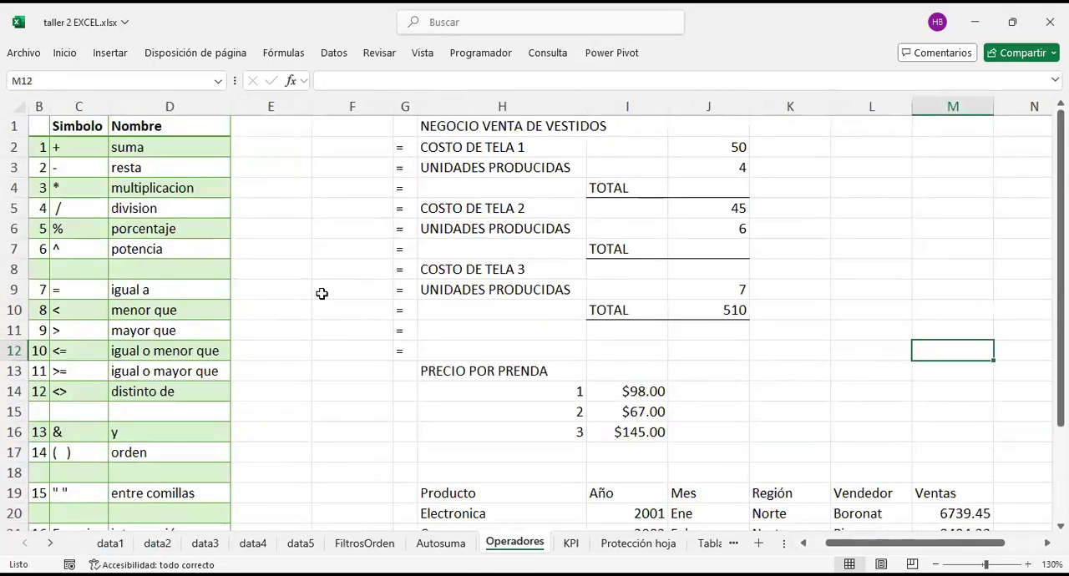
scroll(322, 293, left, 1)
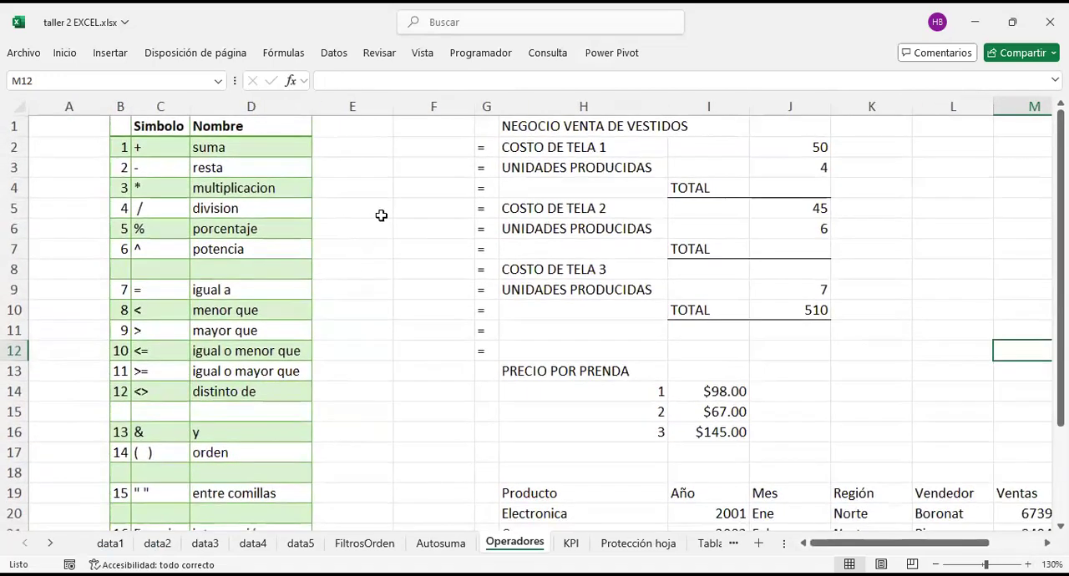
drag(161, 147, 160, 495)
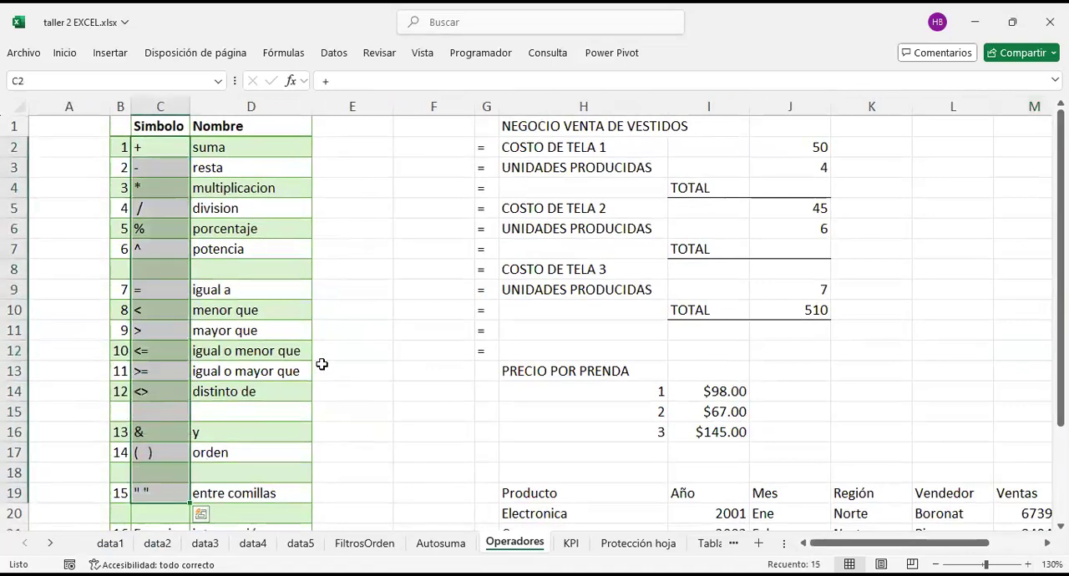
click(425, 268)
drag(172, 144, 161, 499)
click(342, 233)
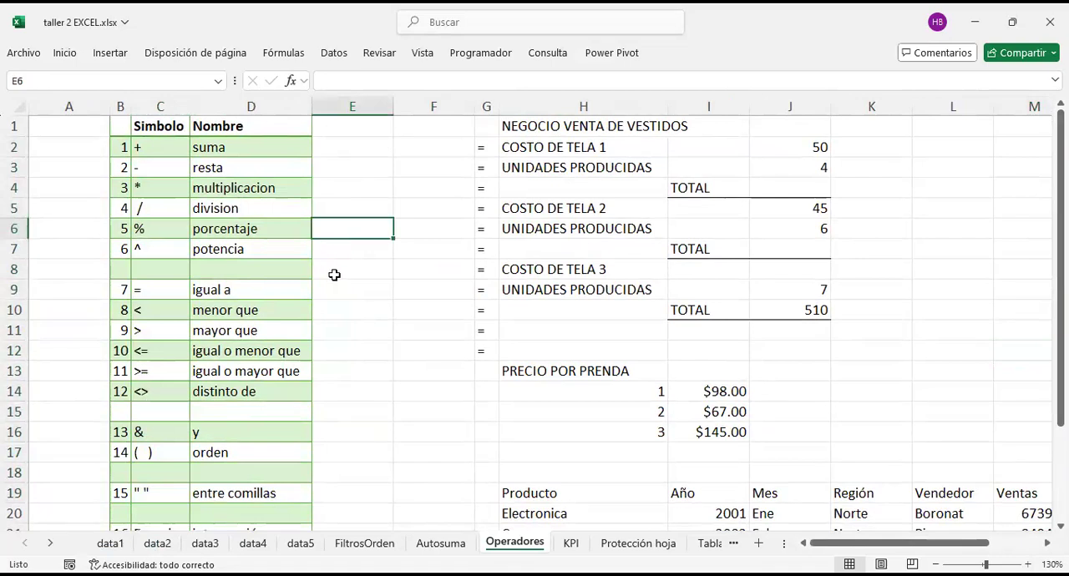
Step: Examine the operator groups in the table, highlighting the arithmetic operators with their numbers and names in B2:D7
scroll(211, 280, down, 1)
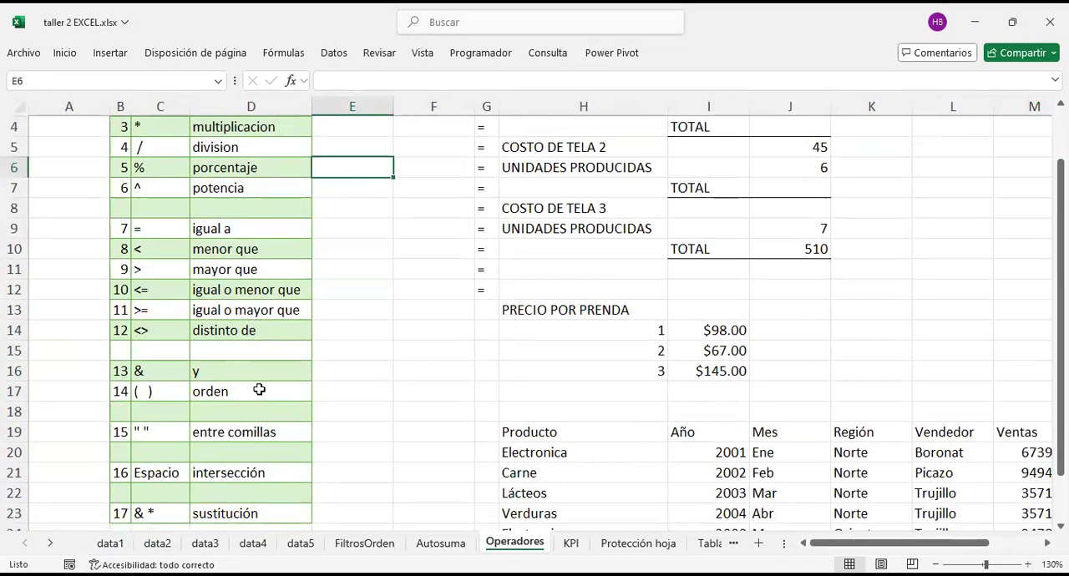
scroll(258, 389, up, 1)
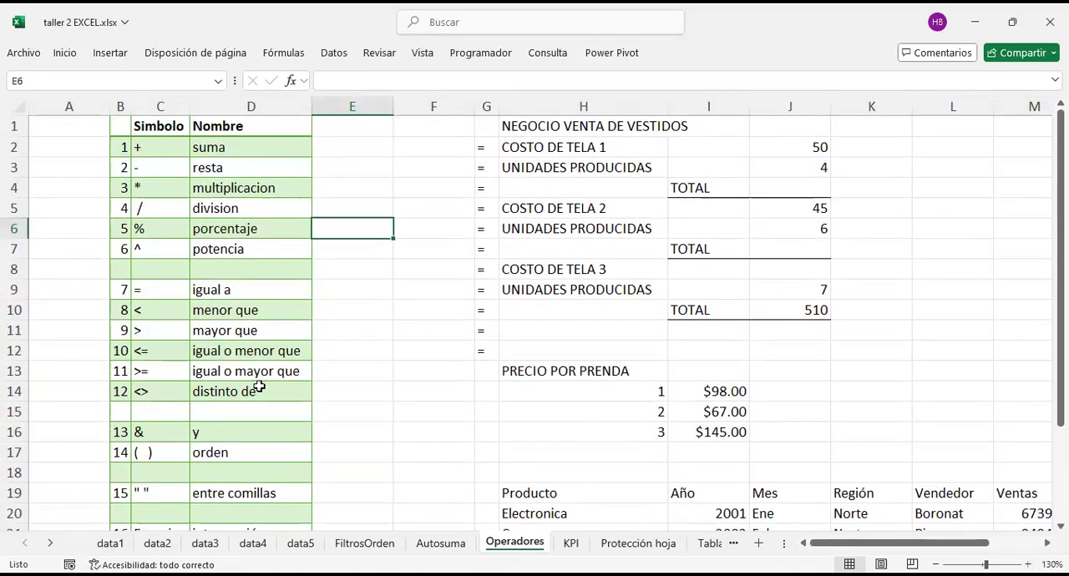
drag(162, 148, 155, 240)
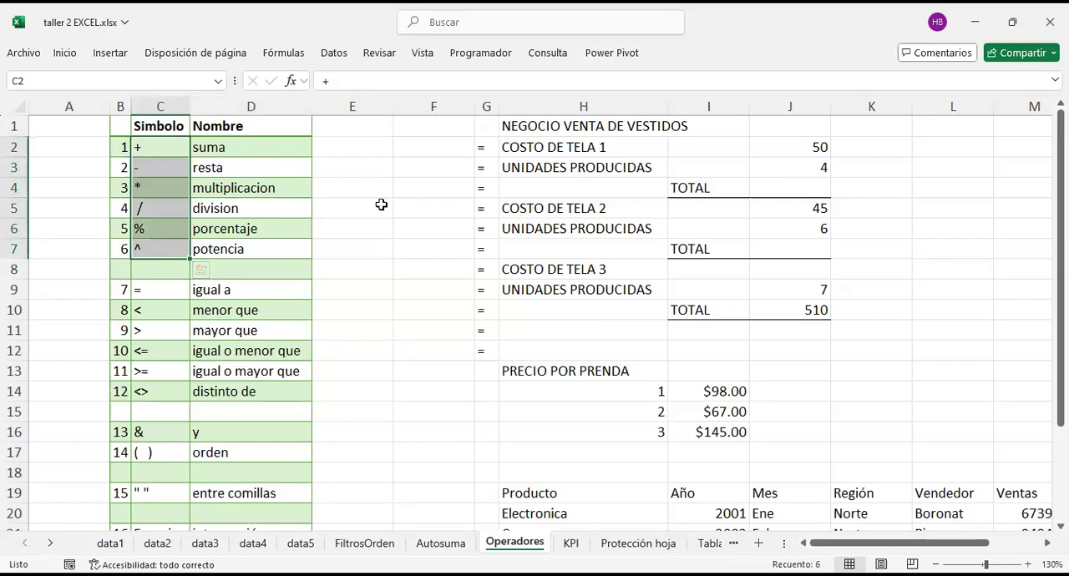
click(376, 207)
scroll(254, 296, down, 3)
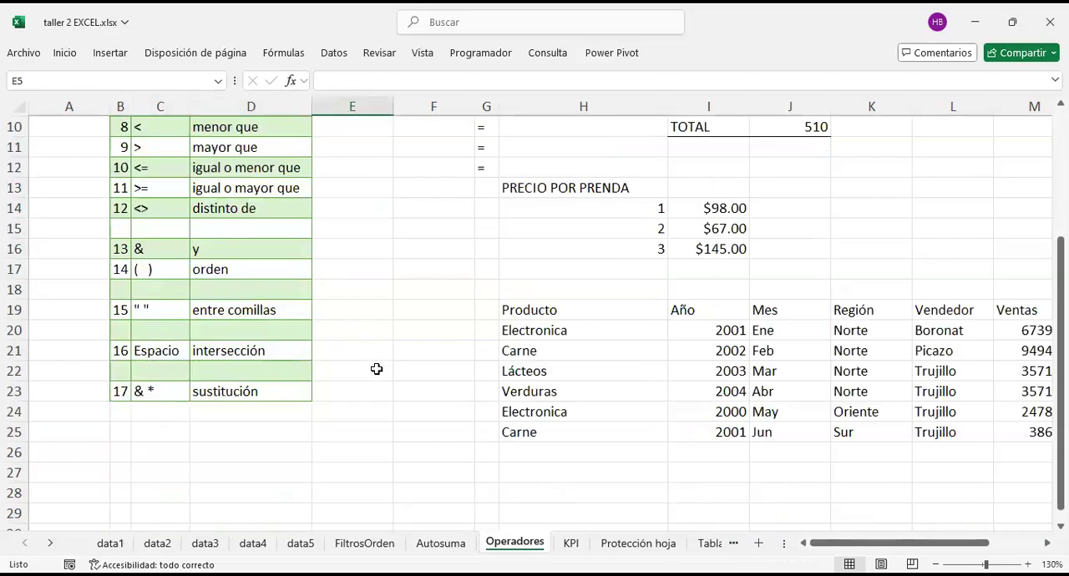
scroll(377, 443, up, 3)
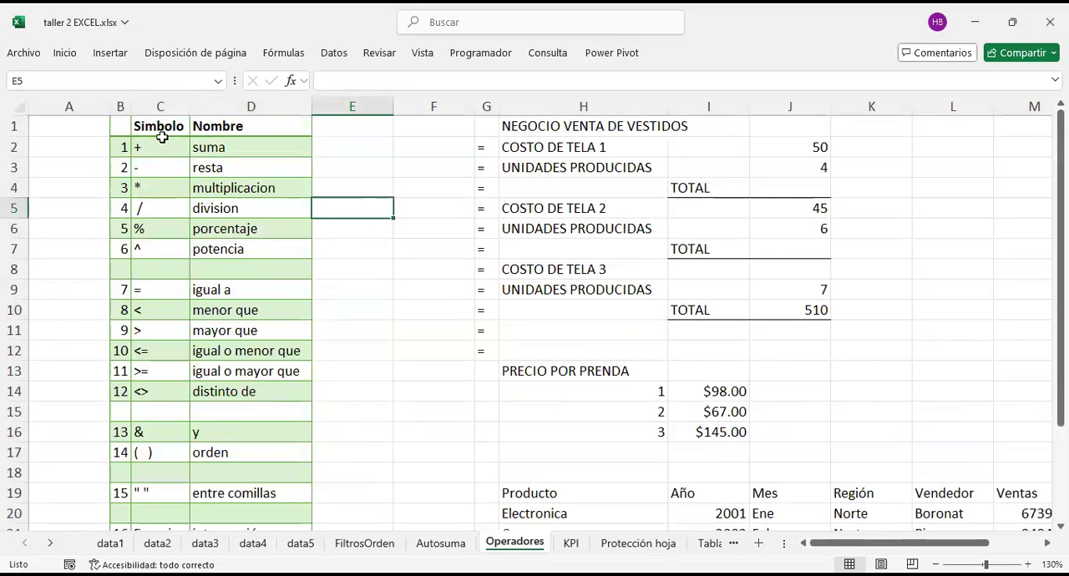
drag(127, 145, 264, 244)
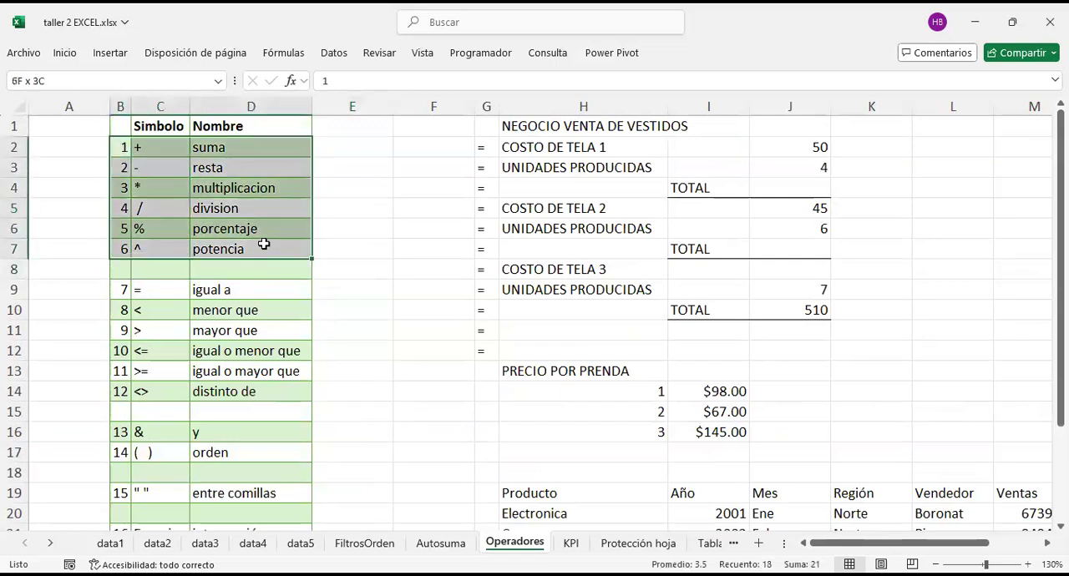
click(377, 185)
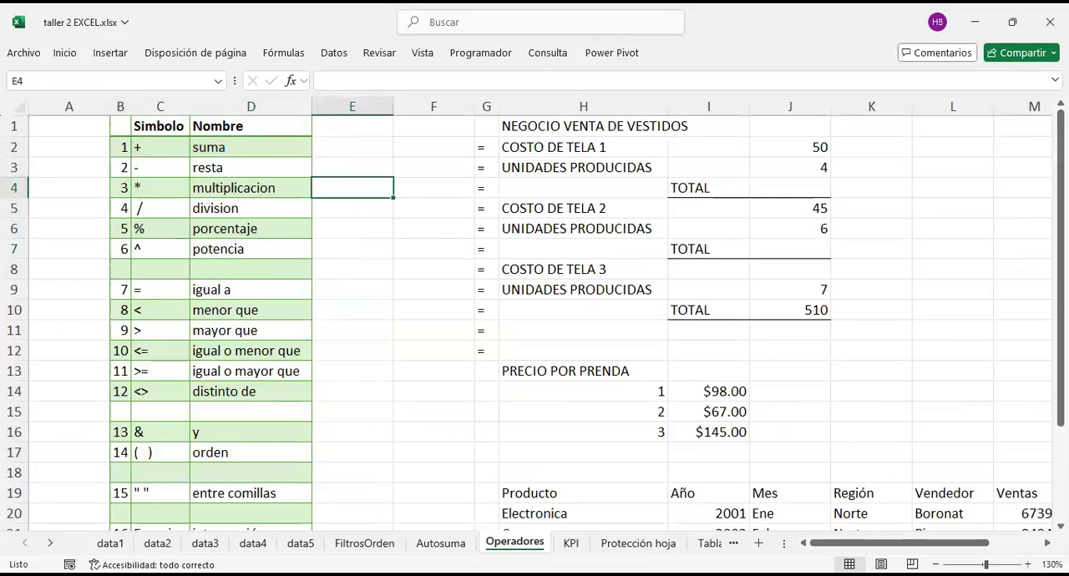
ctrl+scroll(434, 368, up, 3)
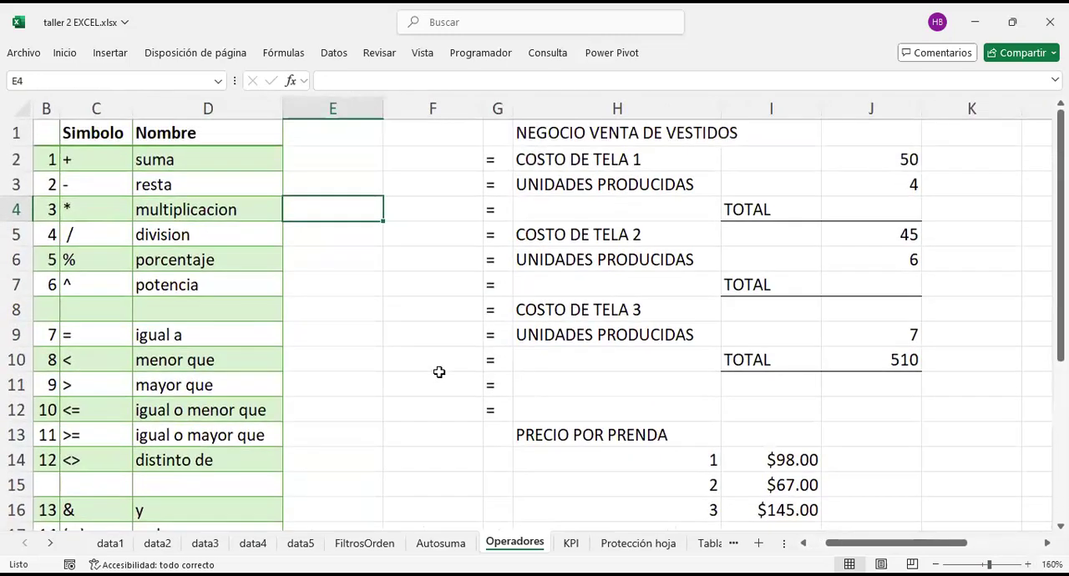
Step: Examine the arithmetic operators one by one in C2:C7, highlighting them with their names in C2:D7 and on their own
scroll(439, 372, left, 2)
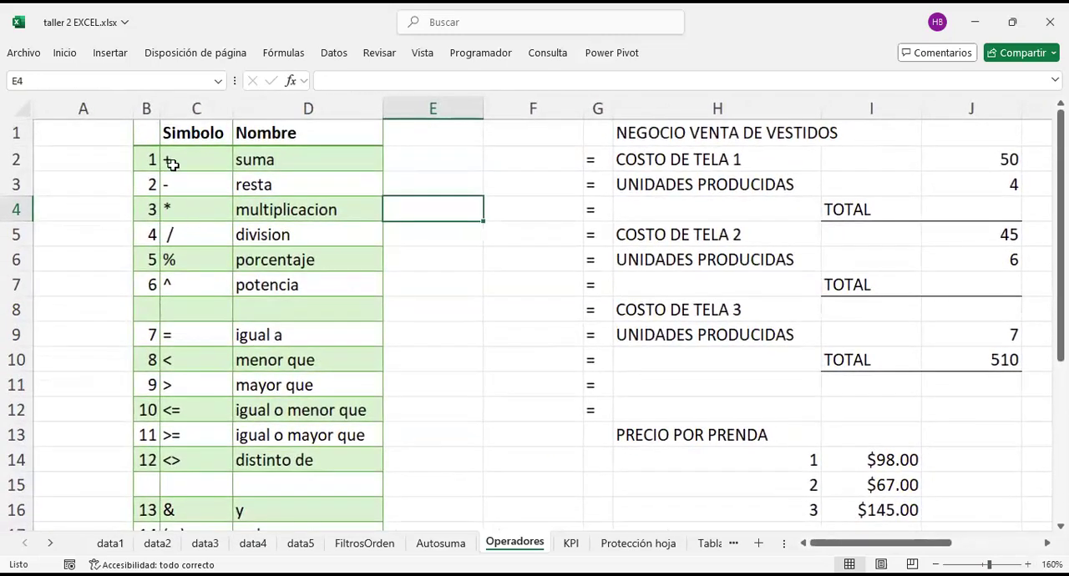
click(171, 164)
click(198, 182)
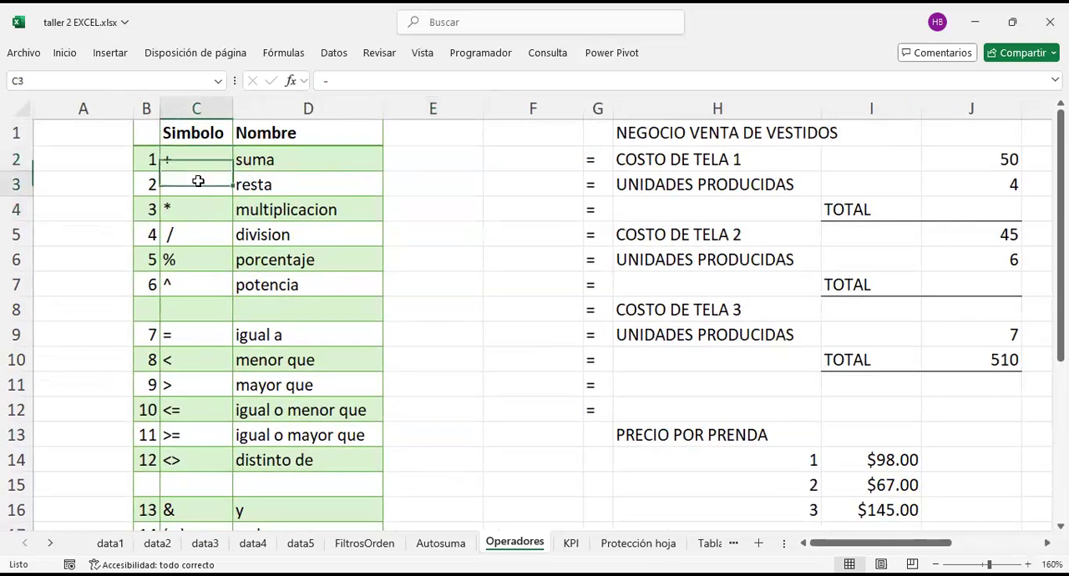
click(182, 211)
click(195, 233)
click(195, 260)
click(201, 279)
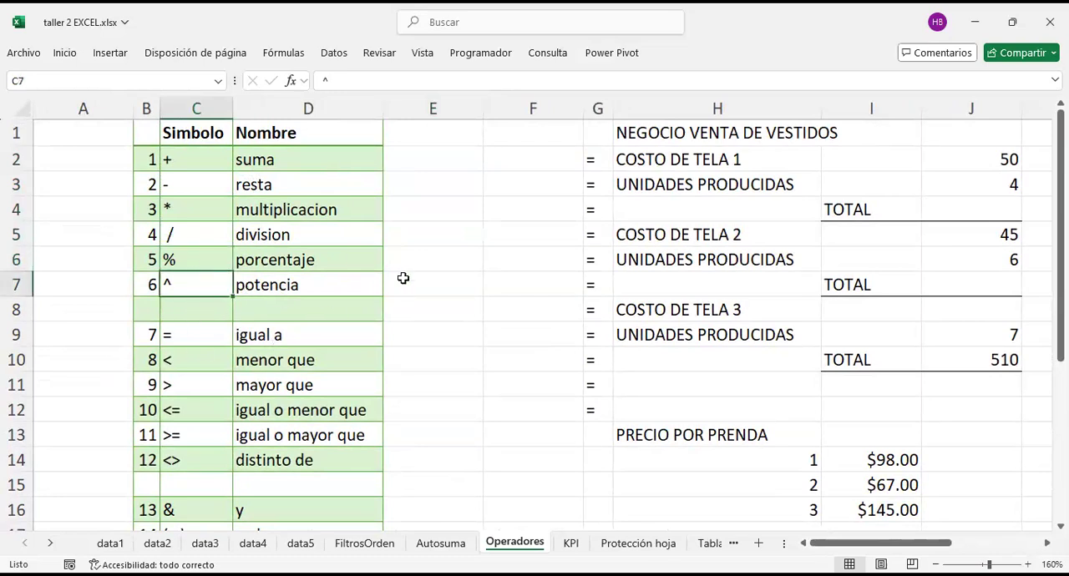
drag(191, 159, 326, 279)
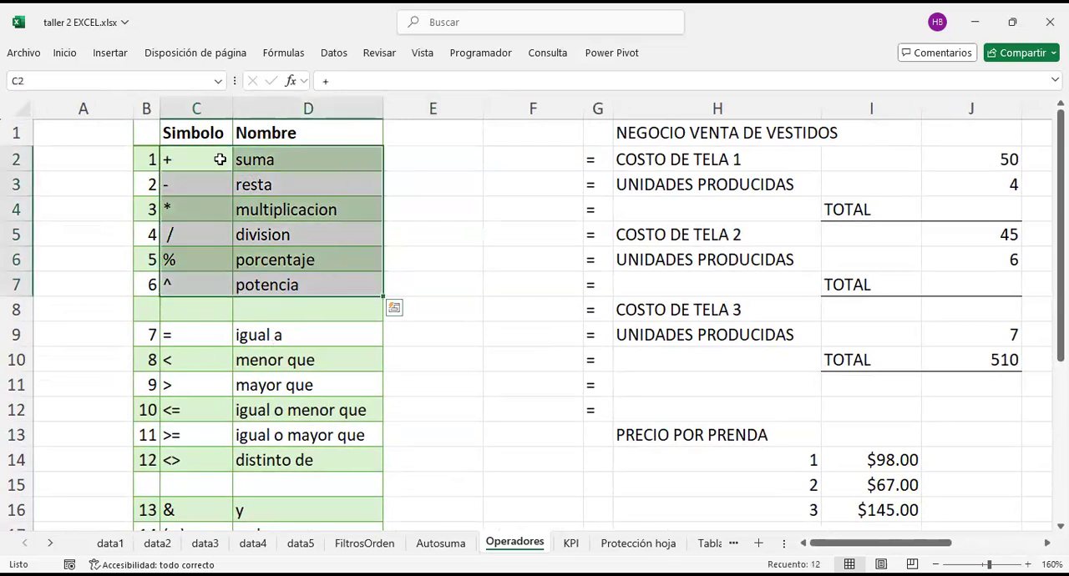
drag(192, 158, 189, 278)
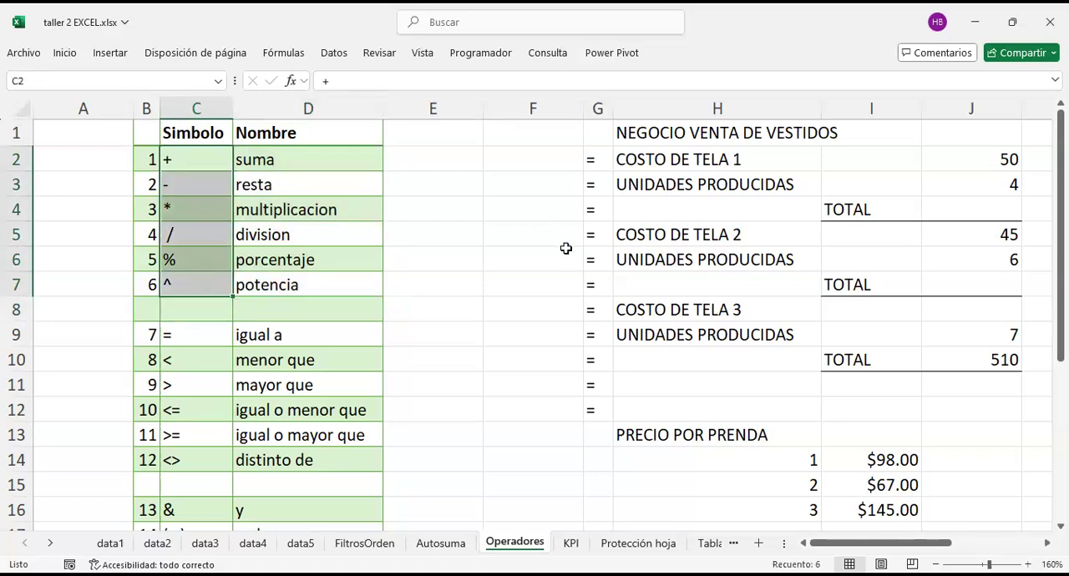
Step: Examine the NEGOCIO VENTA DE VESTIDOS example, highlighting the labels in H2:H3 and the whole block H1:J10
click(536, 260)
scroll(442, 200, right, 1)
scroll(442, 200, left, 1)
scroll(442, 200, right, 3)
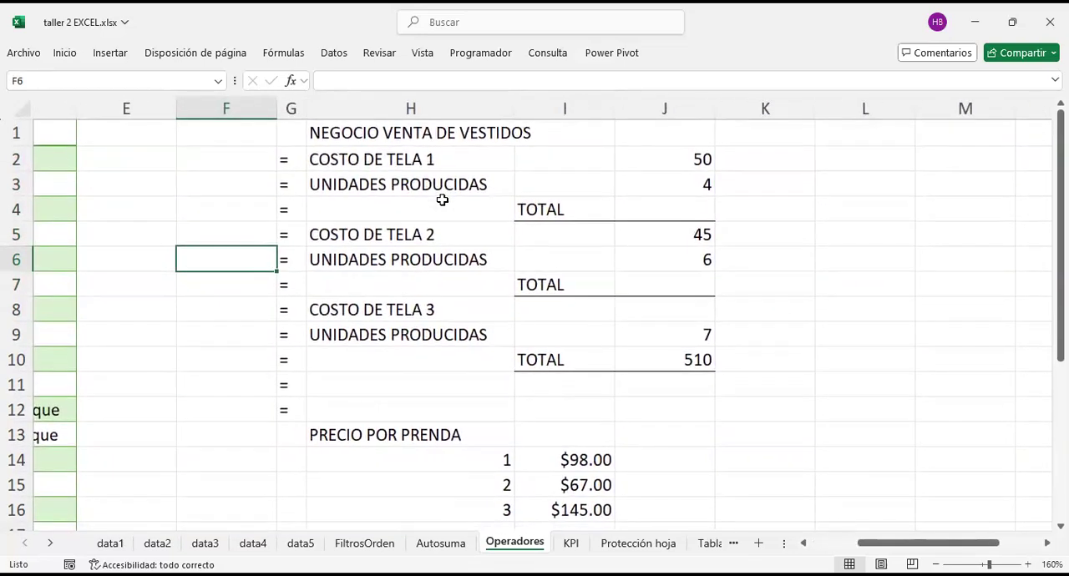
scroll(442, 200, left, 1)
scroll(442, 200, left, 2)
scroll(442, 200, right, 3)
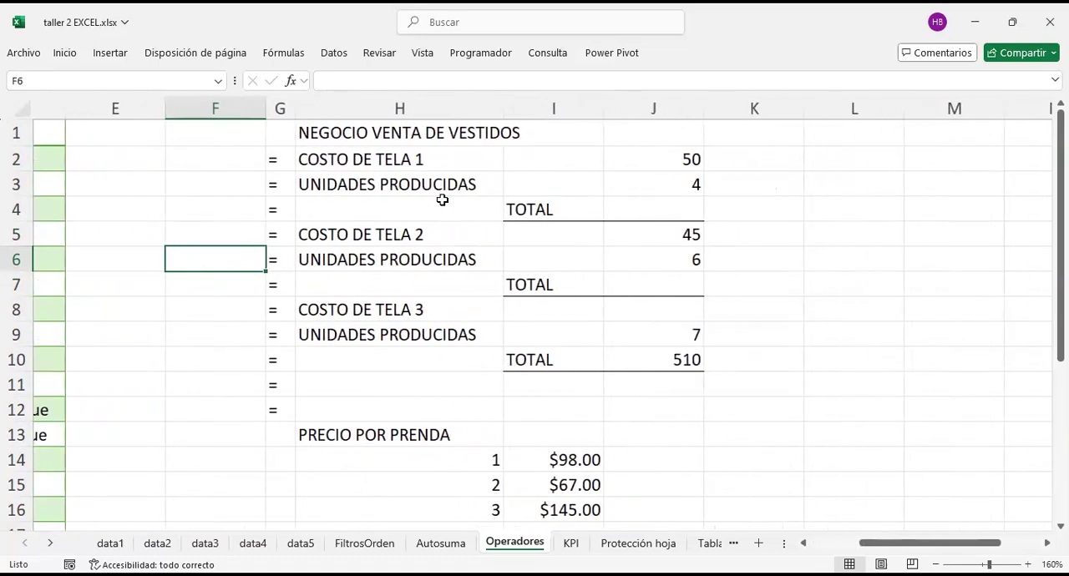
drag(415, 163, 426, 183)
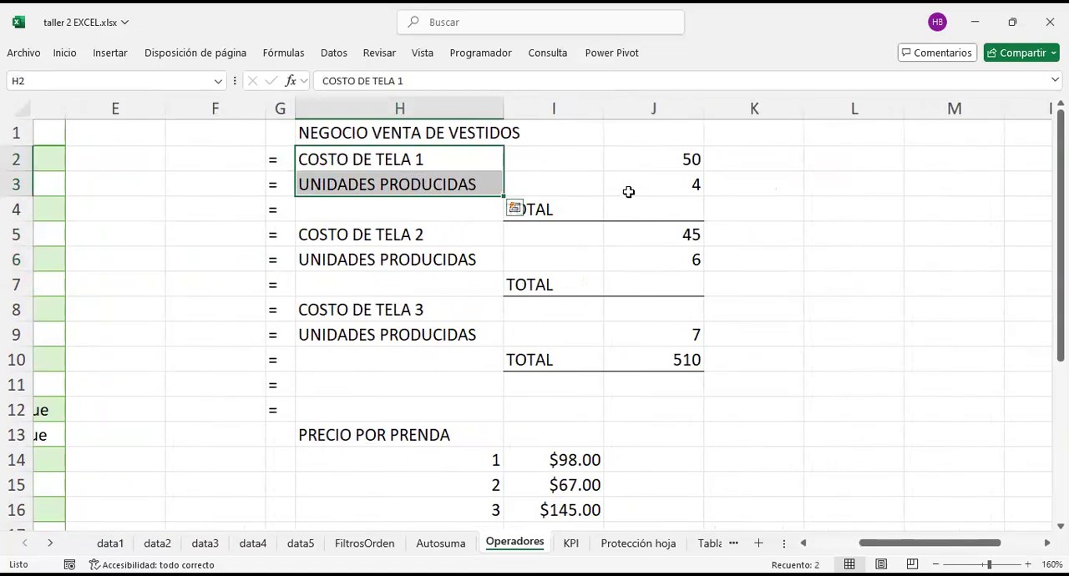
drag(417, 130, 648, 347)
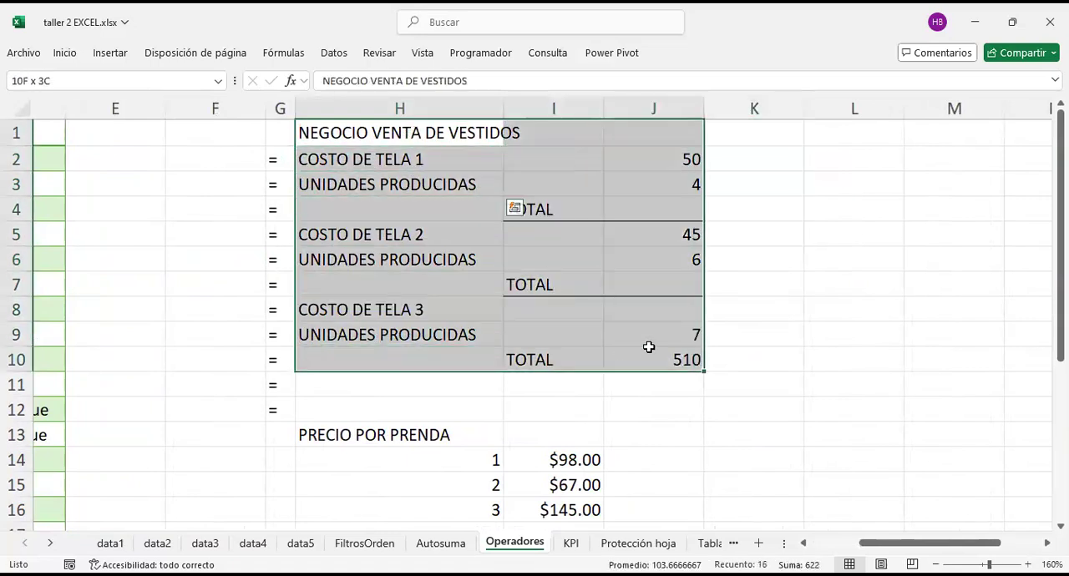
click(775, 301)
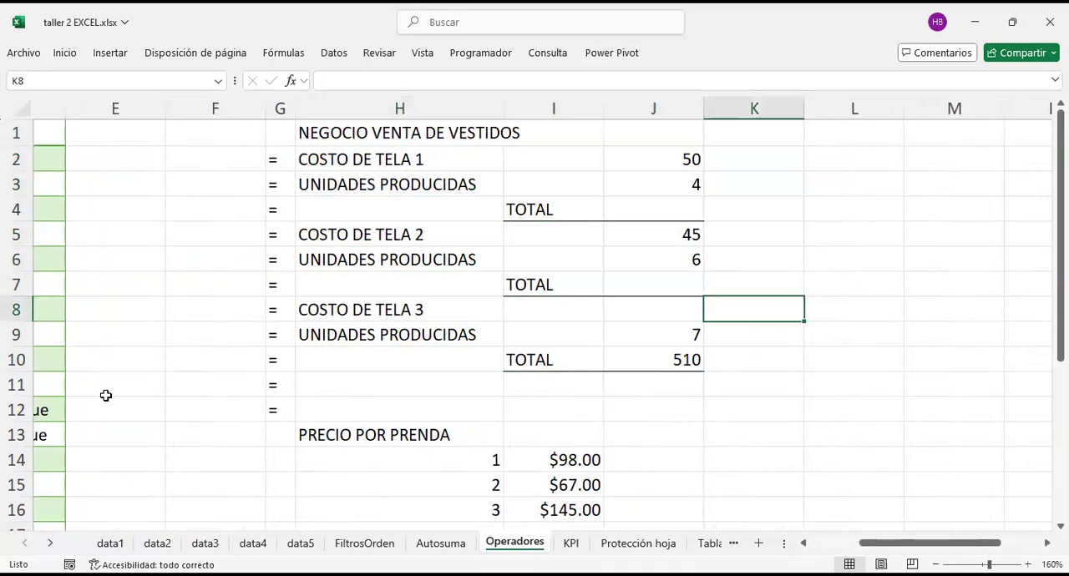
Step: Inspect the three COSTO DE TELA labels and the UNIDADES PRODUCIDAS label and quantities in J3 and J9
click(349, 159)
click(359, 235)
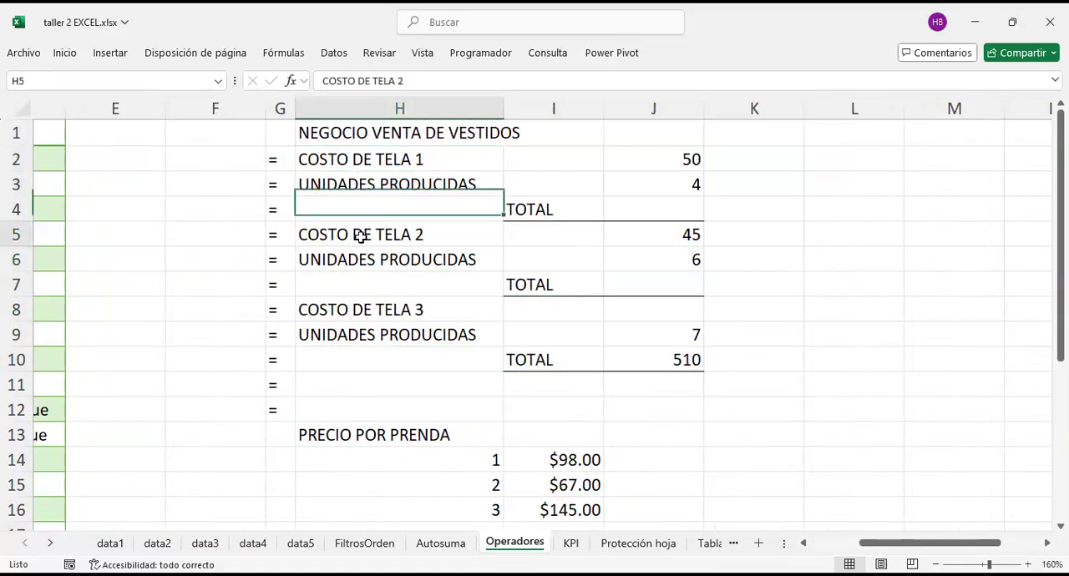
click(372, 313)
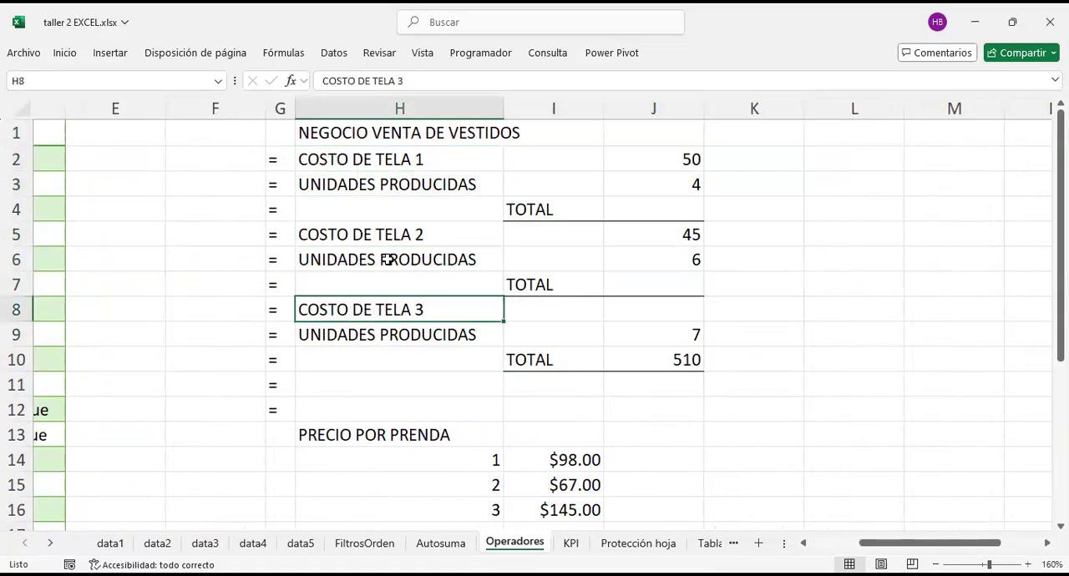
click(371, 191)
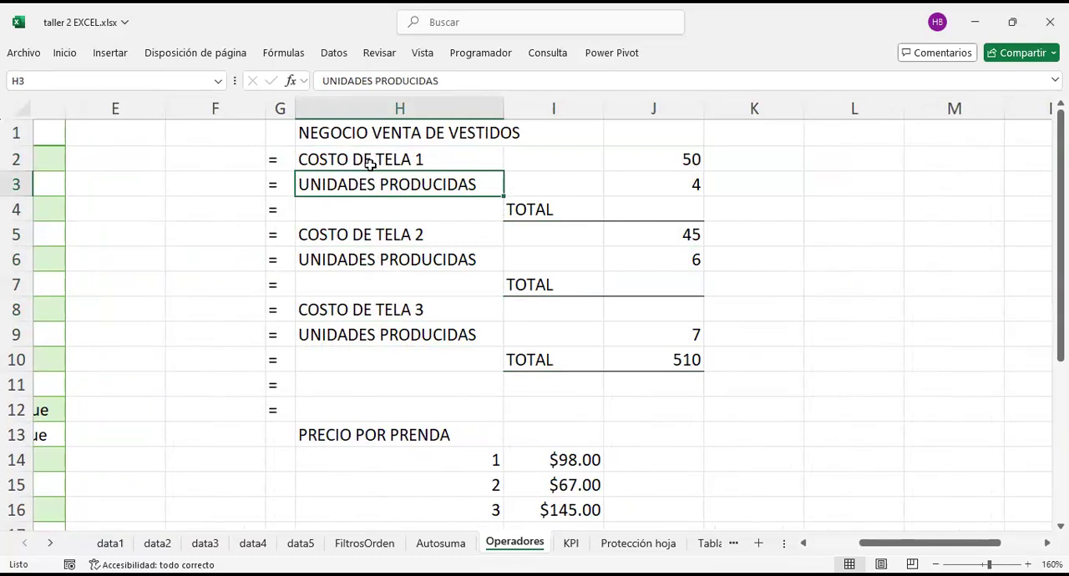
click(677, 184)
click(688, 337)
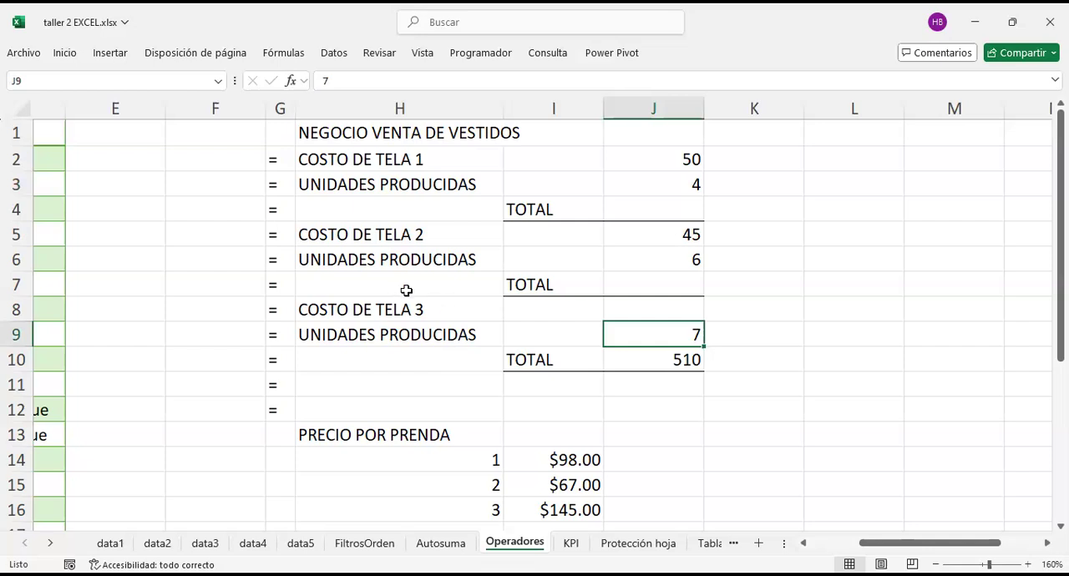
Step: Inspect the first TOTAL row and the fabric 1 cost and units cells J2 and J3 that it uses
click(684, 207)
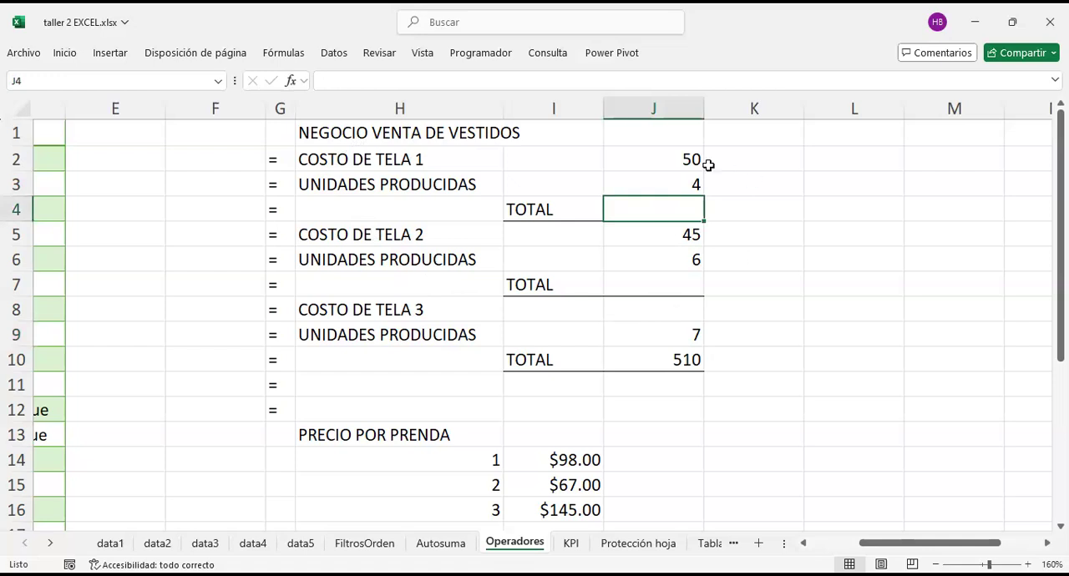
click(553, 208)
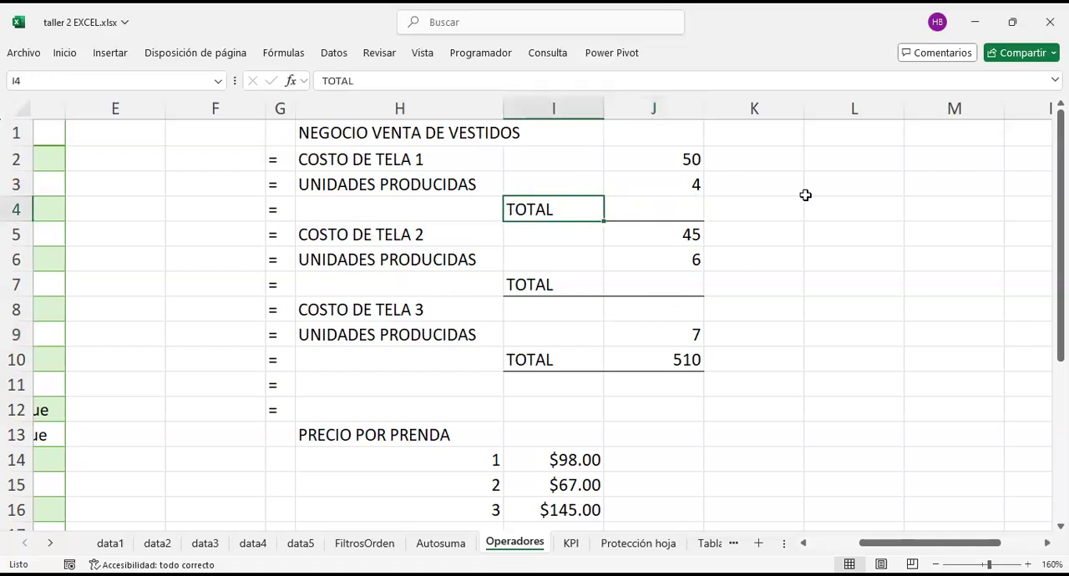
click(684, 176)
click(683, 161)
click(681, 185)
click(684, 159)
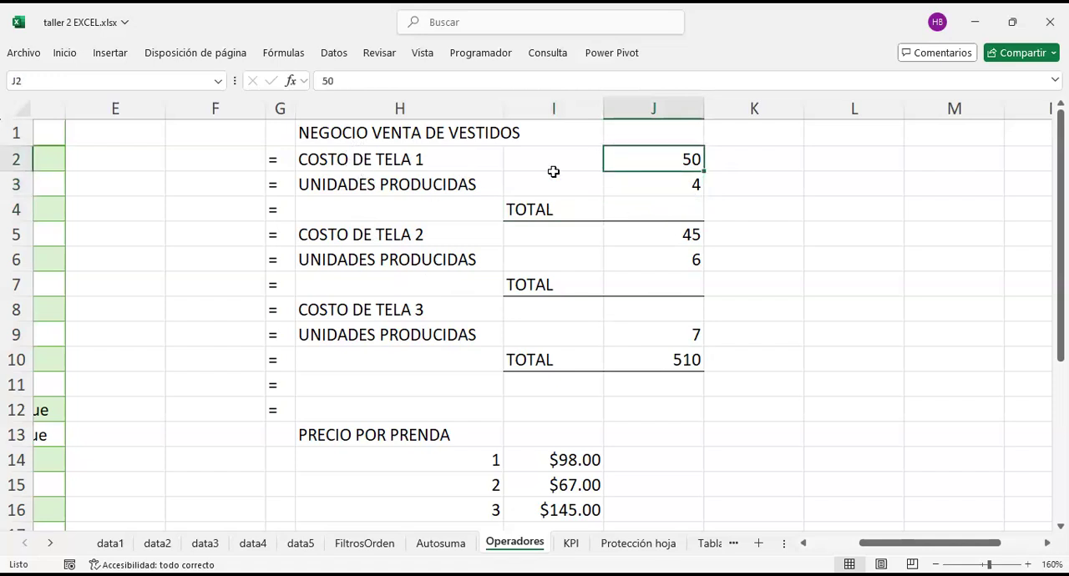
click(678, 203)
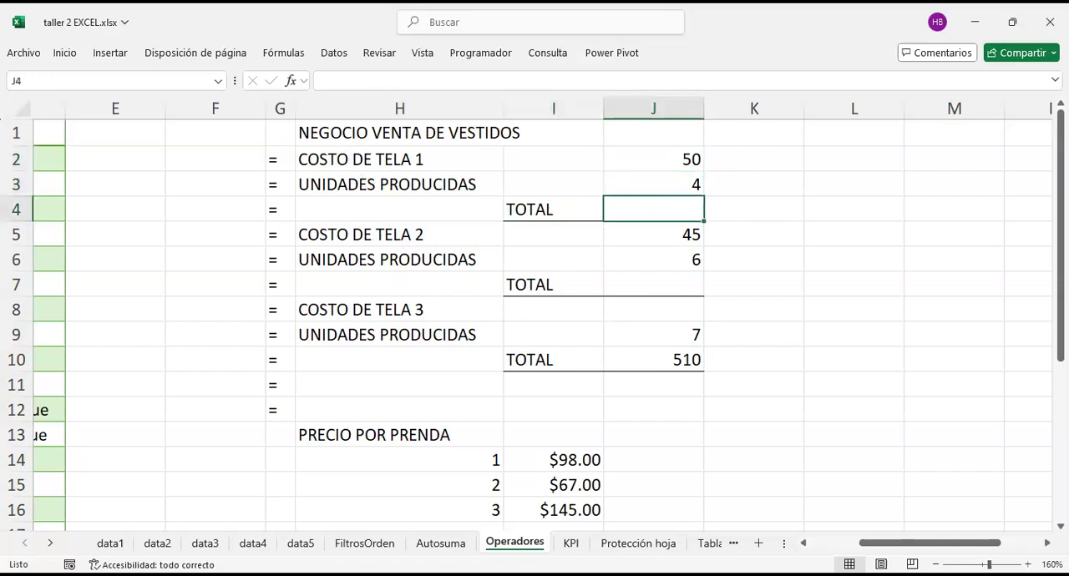
text(=)
key(BackSpace)
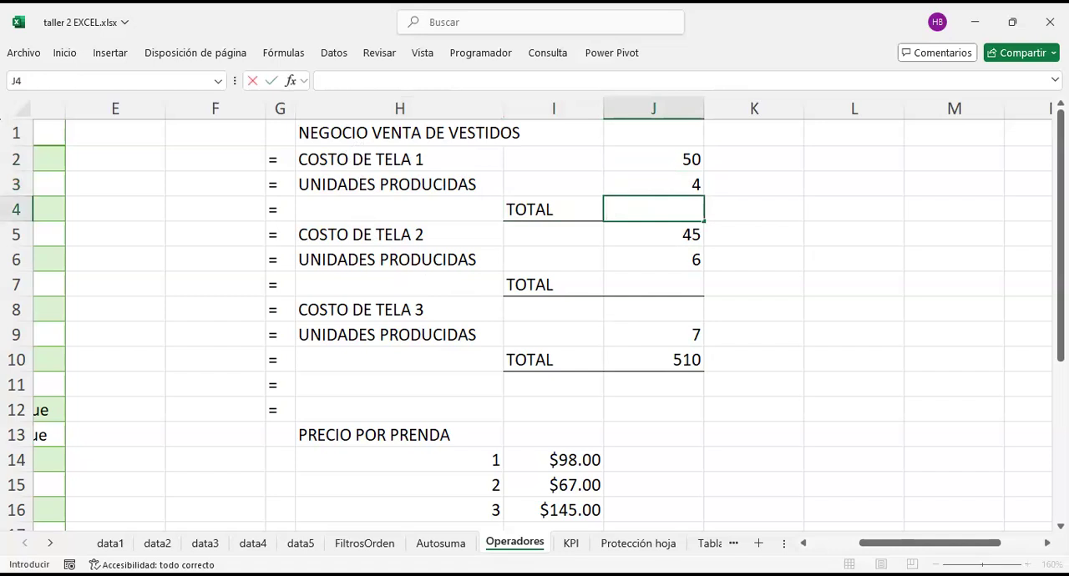
click(755, 200)
scroll(755, 201, left, 2)
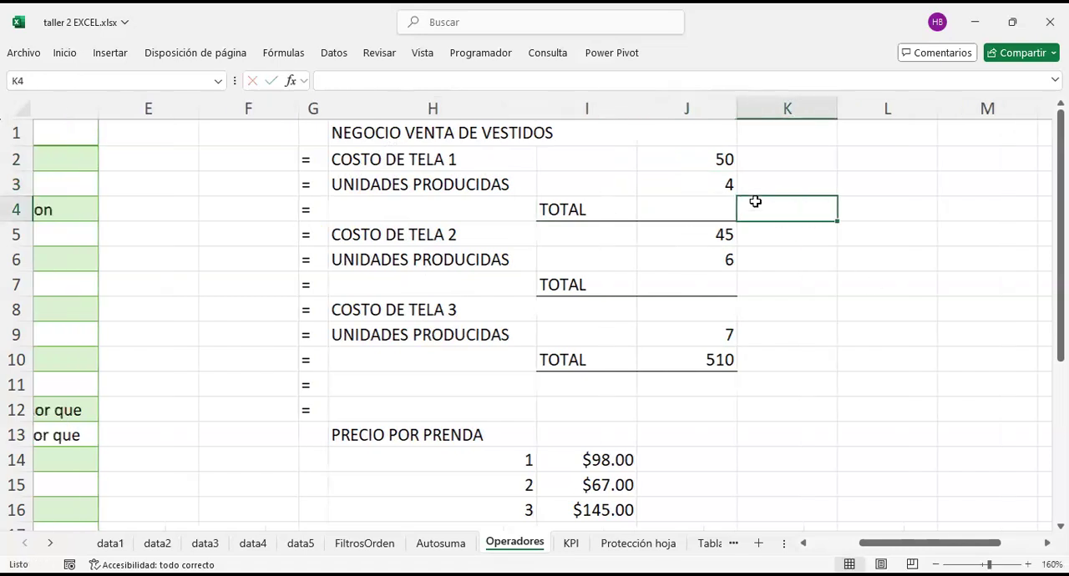
scroll(755, 200, left, 2)
scroll(754, 200, right, 5)
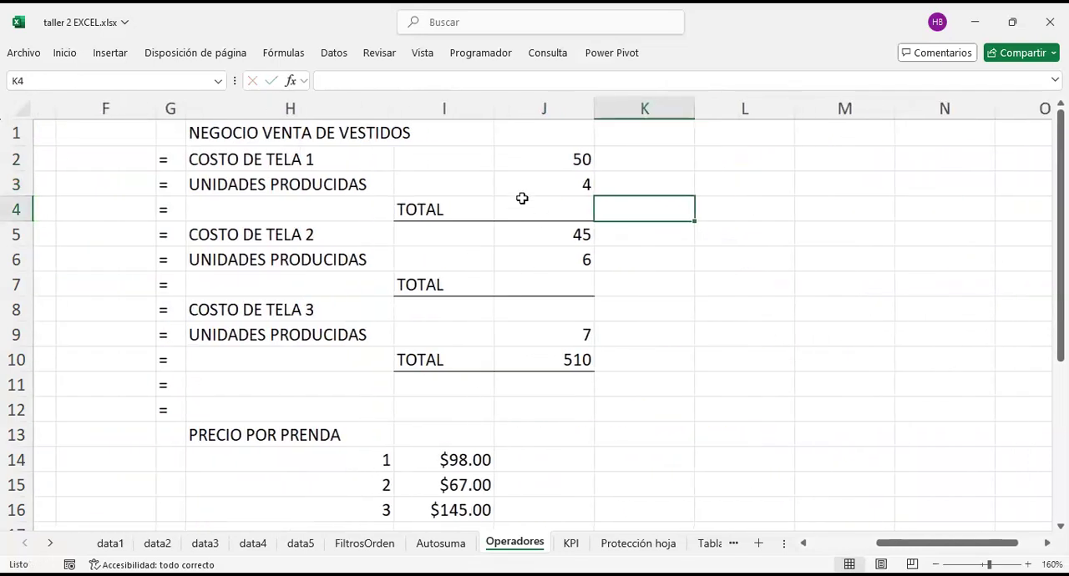
Step: Start a formula in J4, preview the function suggestions for suma and conta, and leave only the equals sign
click(541, 207)
text(=)
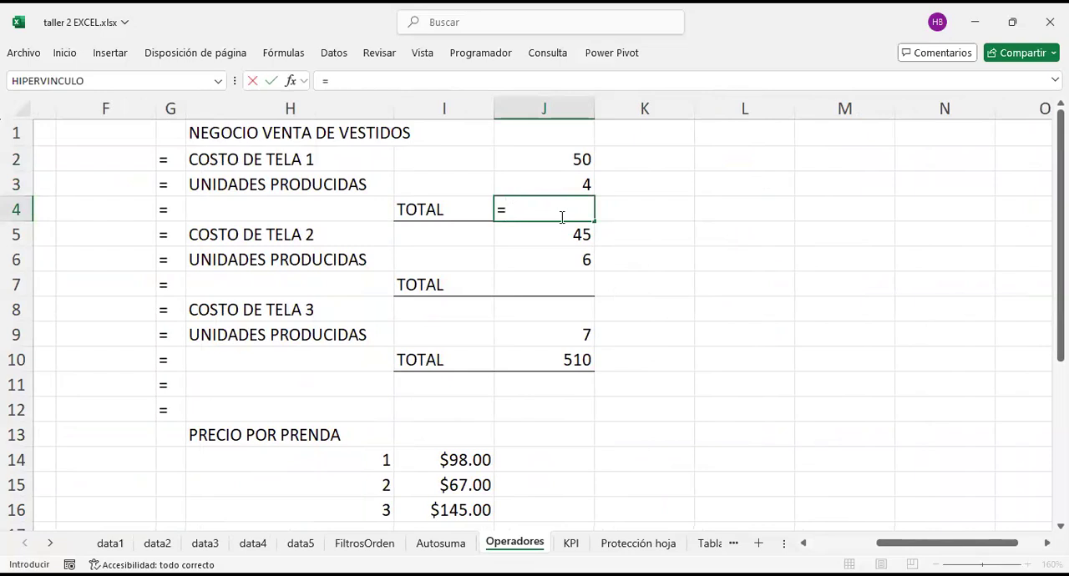
text(suma)
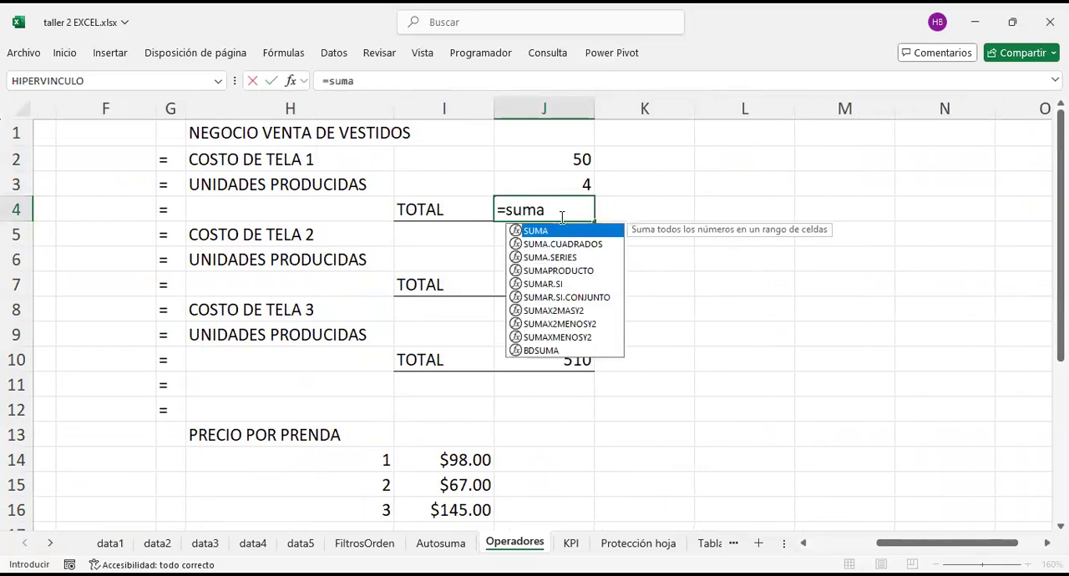
key(Left)
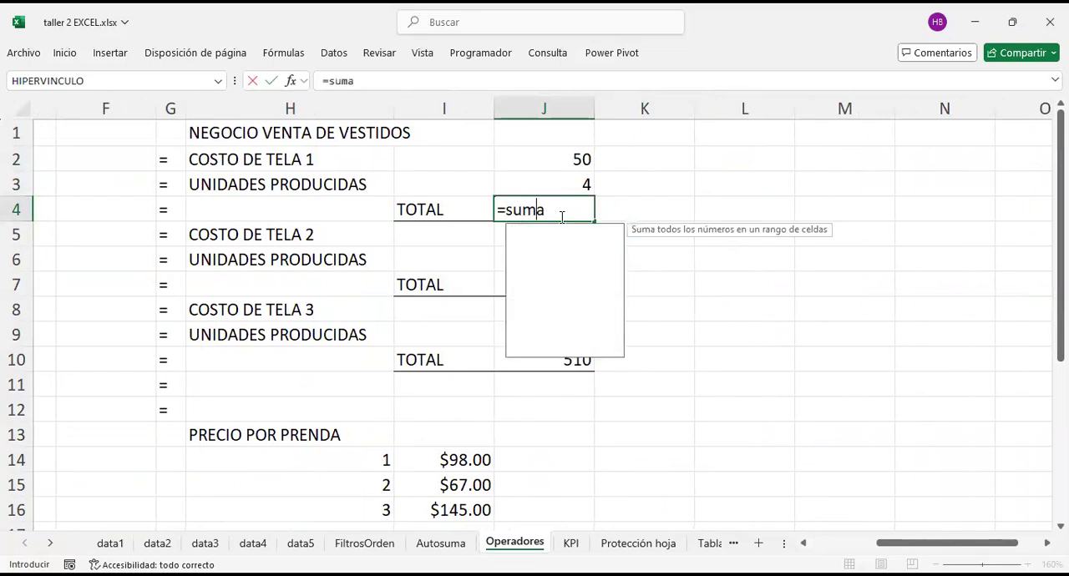
key(BackSpace)
key(BackSpace)
key(BackSpace)
key(BackSpace)
text(conta)
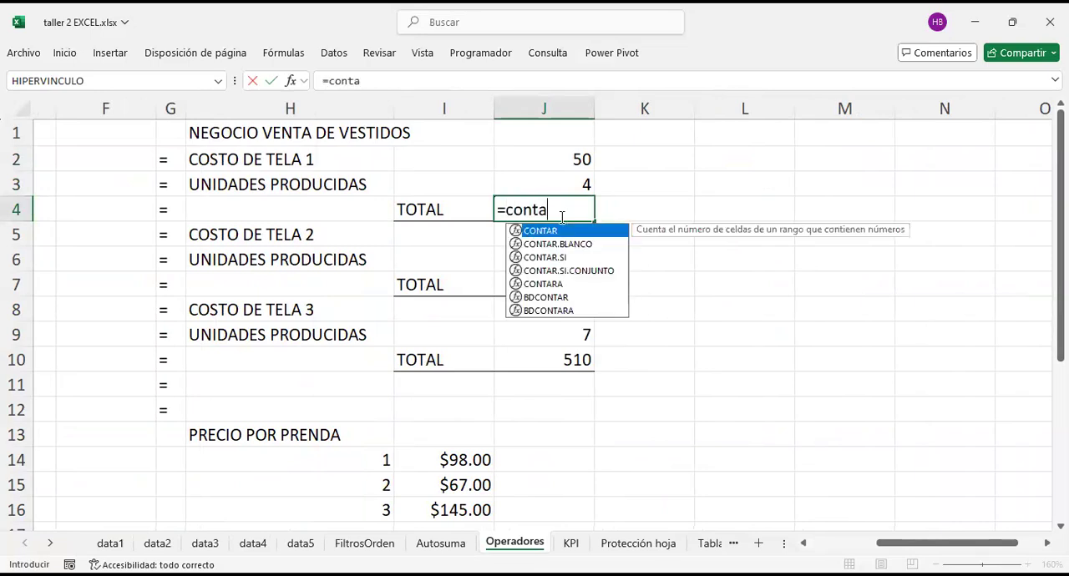
key(BackSpace)
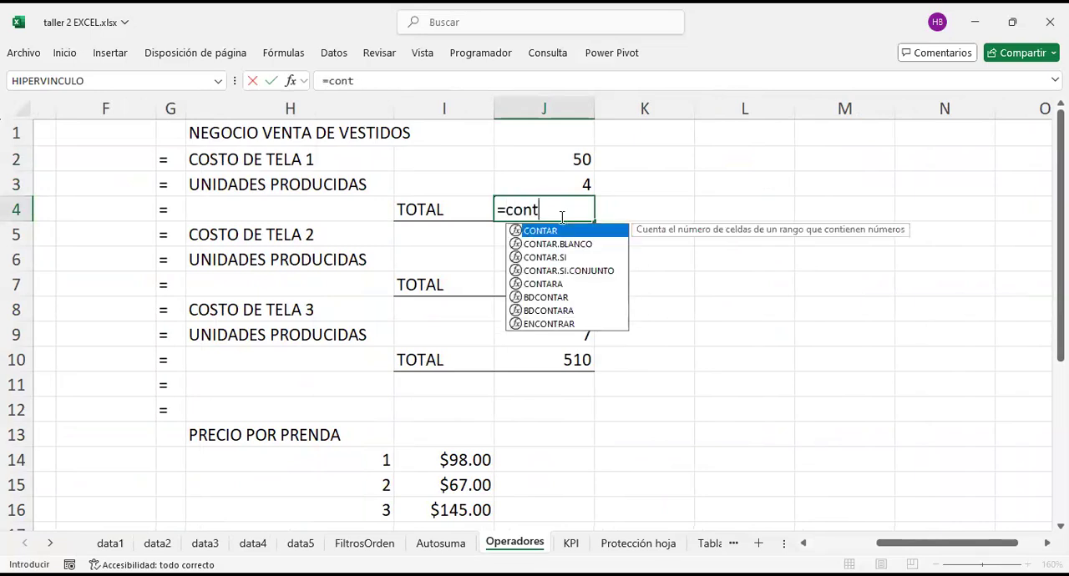
key(BackSpace)
key(BackSpace)
key(BackSpace)
key(BackSpace)
text(f)
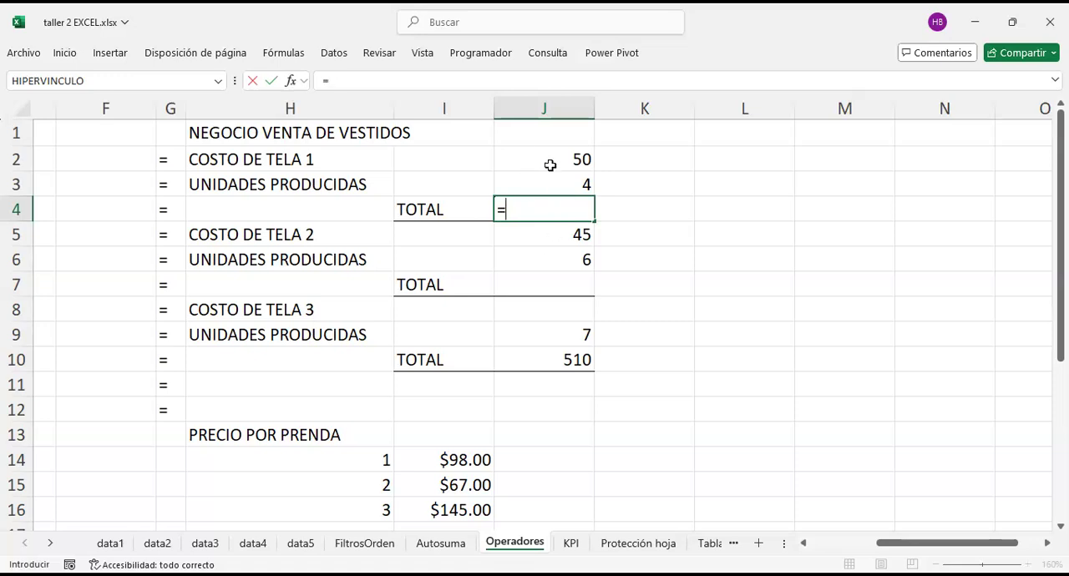
Step: Review the operator table and complete the fabric 1 TOTAL in J4 as =J2*J3
scroll(171, 272, left, 2)
scroll(171, 271, left, 2)
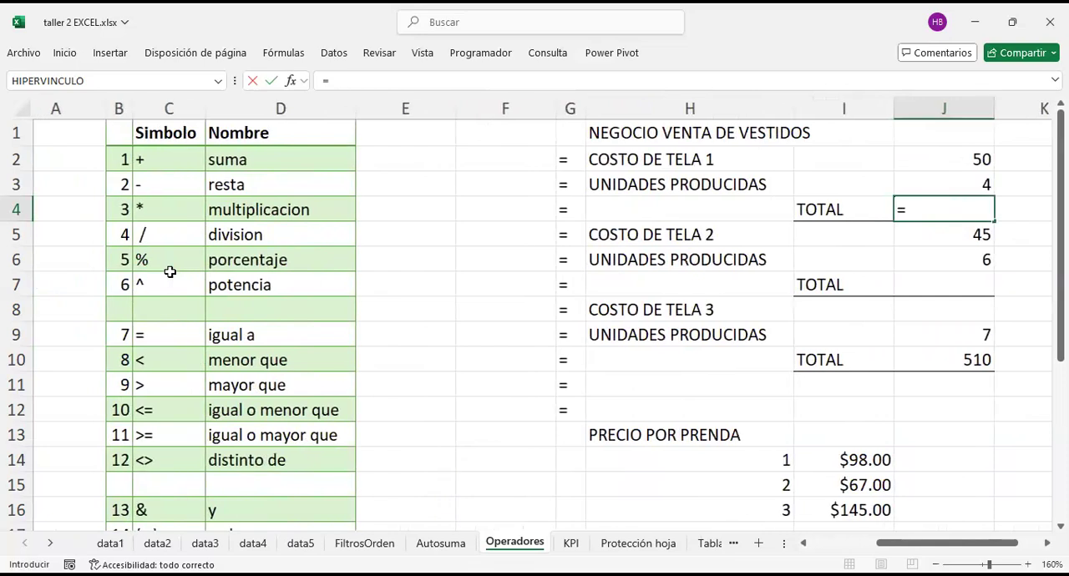
scroll(170, 271, right, 4)
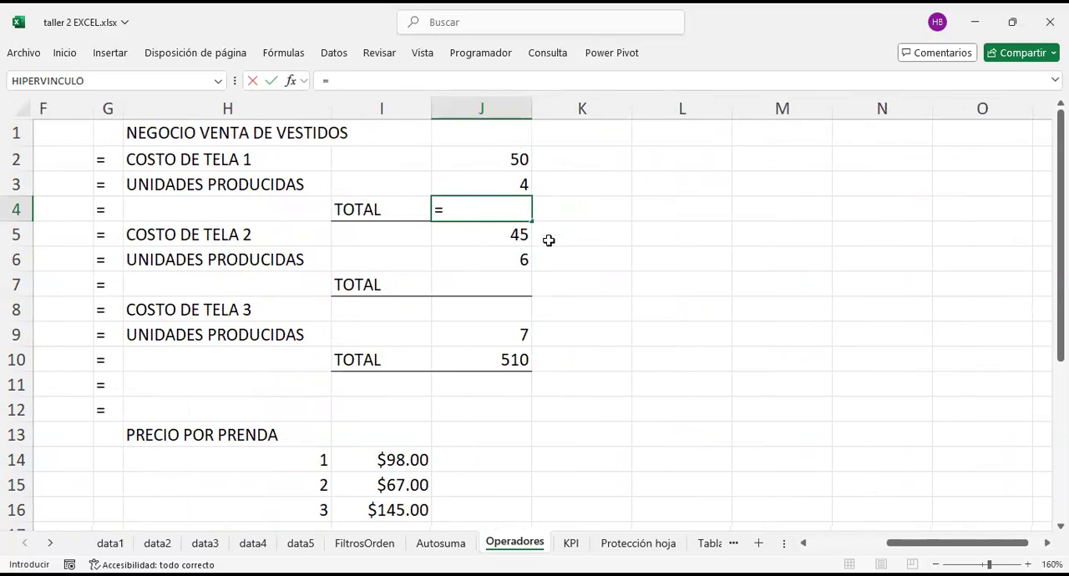
scroll(350, 155, left, 1)
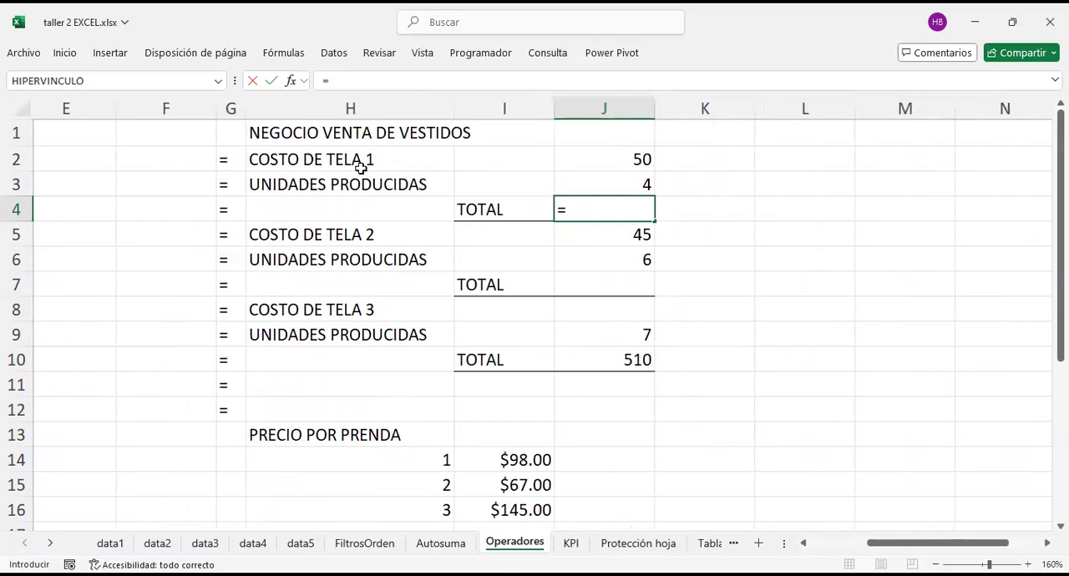
click(642, 162)
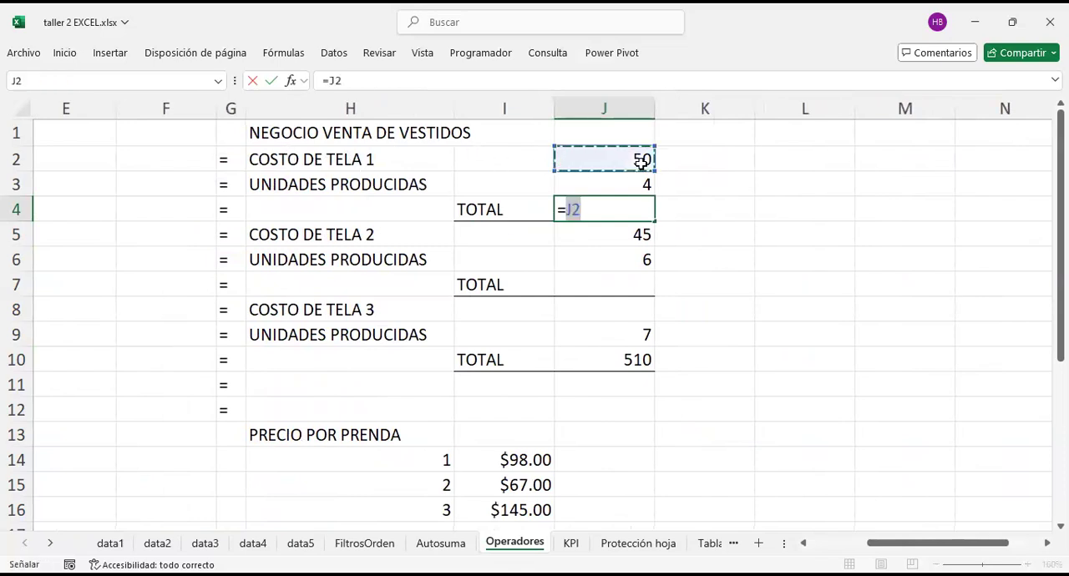
text(*)
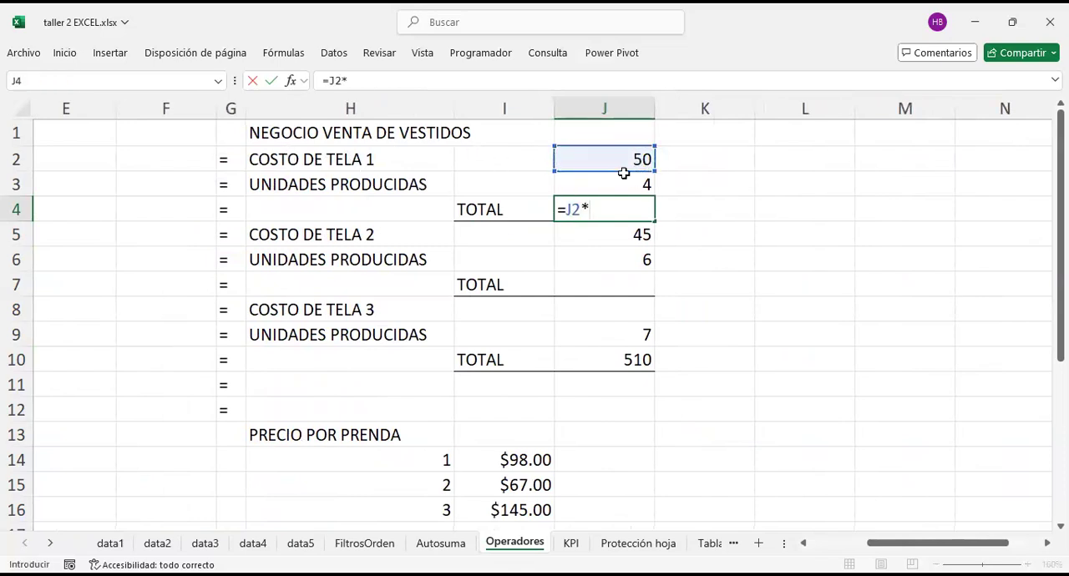
click(613, 188)
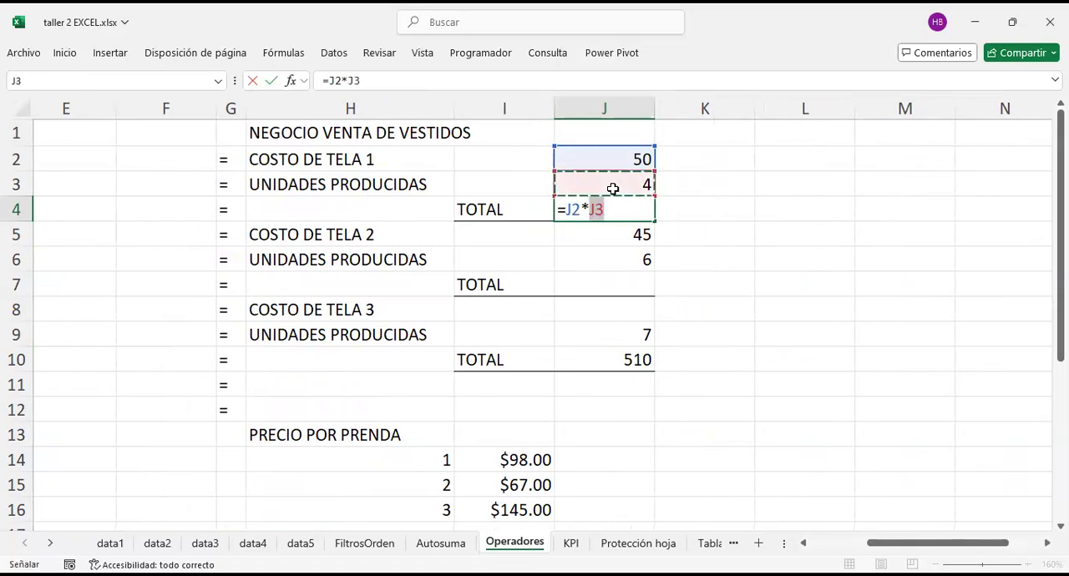
key(Return)
Step: Confirm the fabric 1 TOTAL and calculate the fabric 2 TOTAL in J7 as =J5*J6
key(Down)
key(Down)
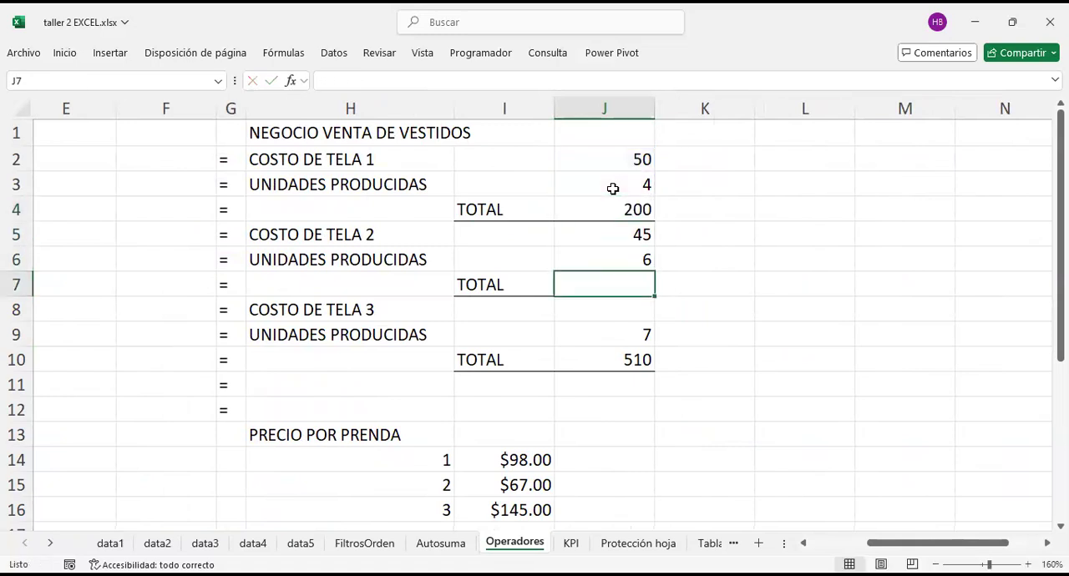
text(=)
key(Up)
key(Up)
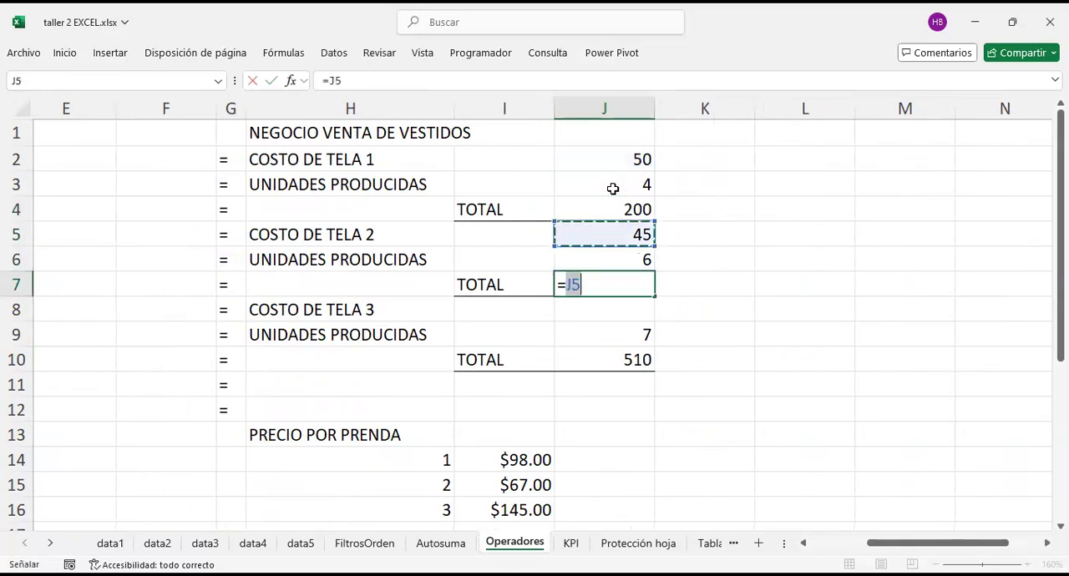
text(**)
key(Up)
key(Return)
key(Down)
key(Down)
key(Down)
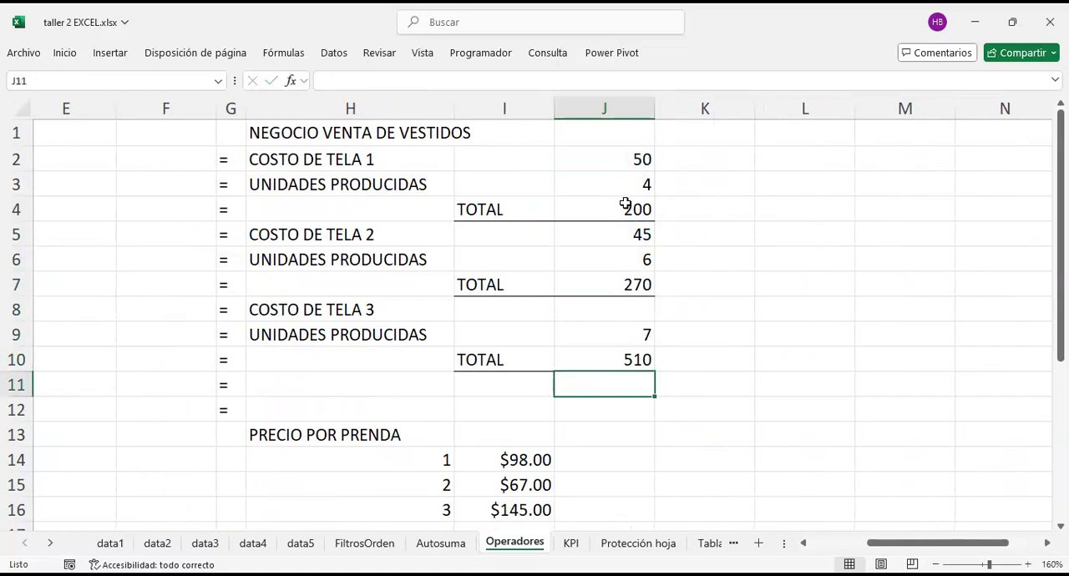
Step: Check the multiplication formulas behind the fabric 1 and fabric 2 TOTAL cells, J4 and J7
click(626, 204)
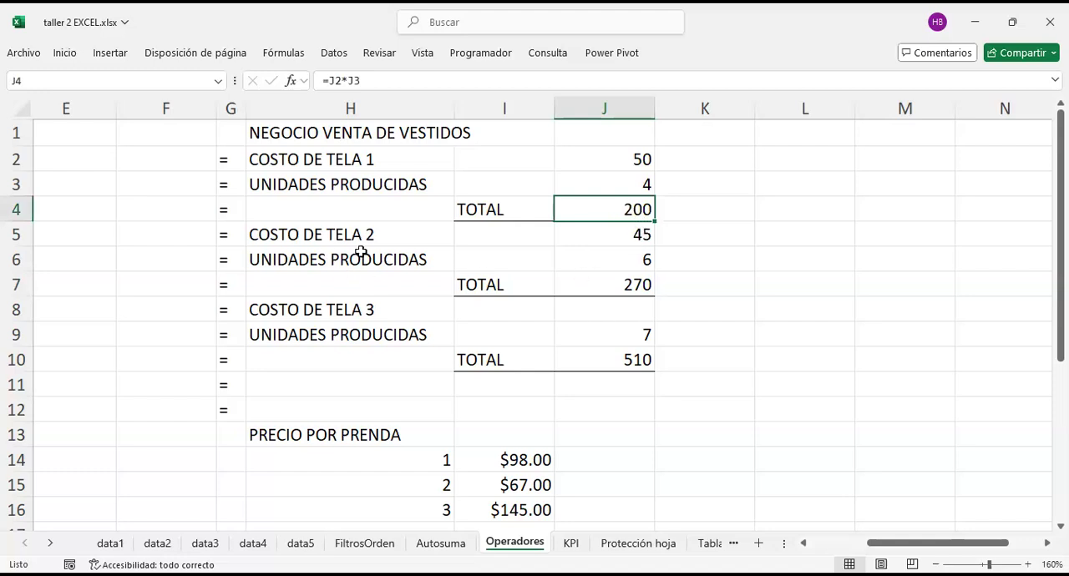
click(622, 293)
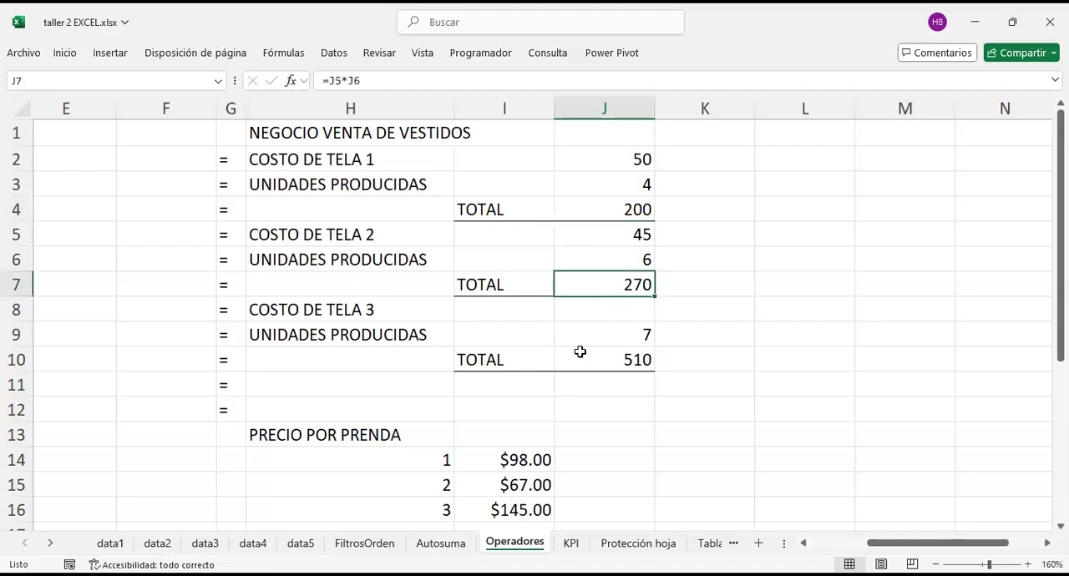
scroll(380, 278, left, 2)
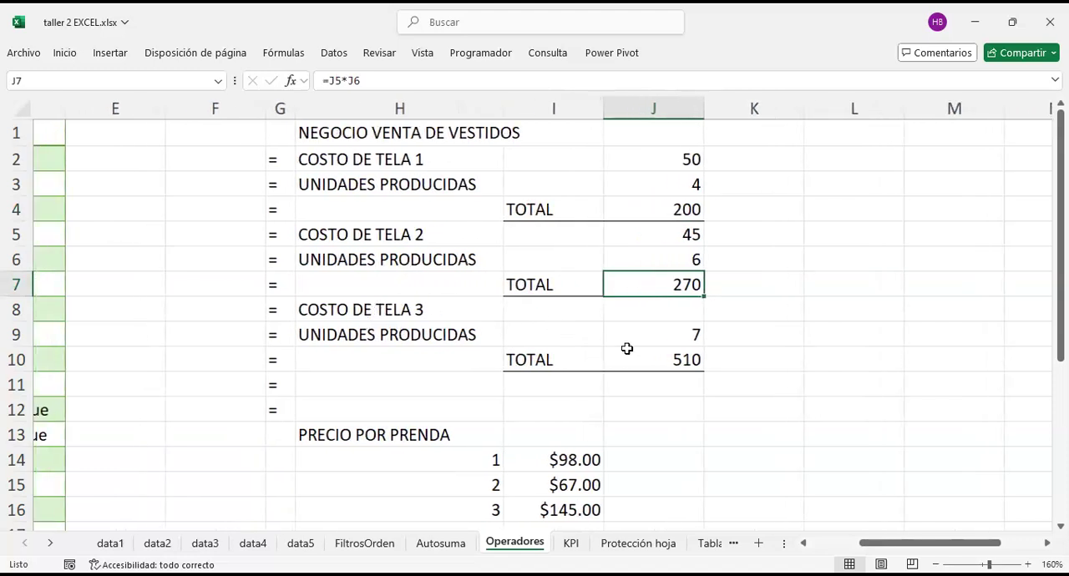
Step: Calculate COSTO DE TELA 3 in J8 by dividing its total by the units produced, =J10/J9
click(659, 357)
click(662, 334)
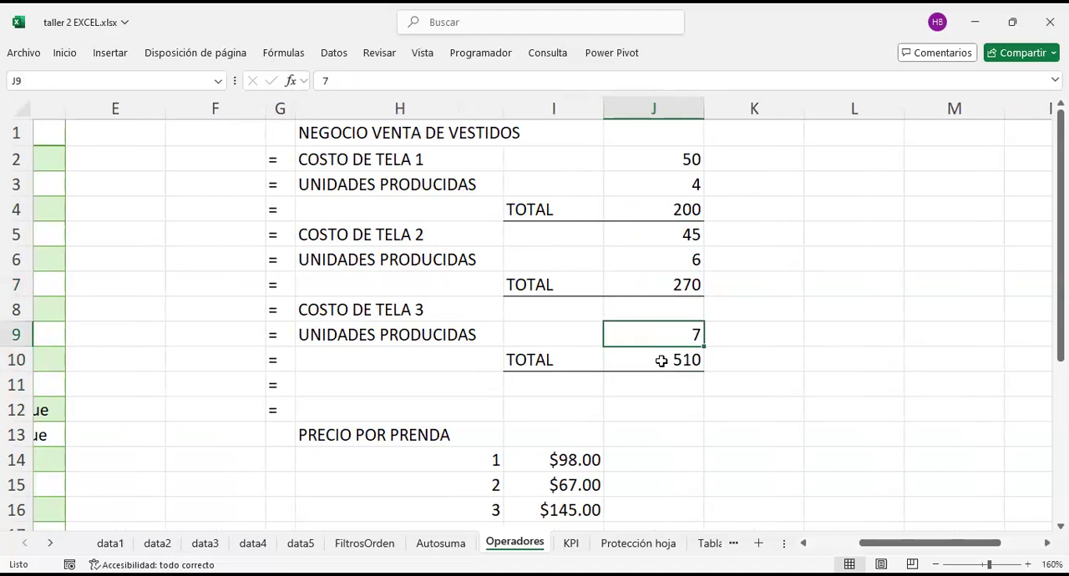
click(651, 315)
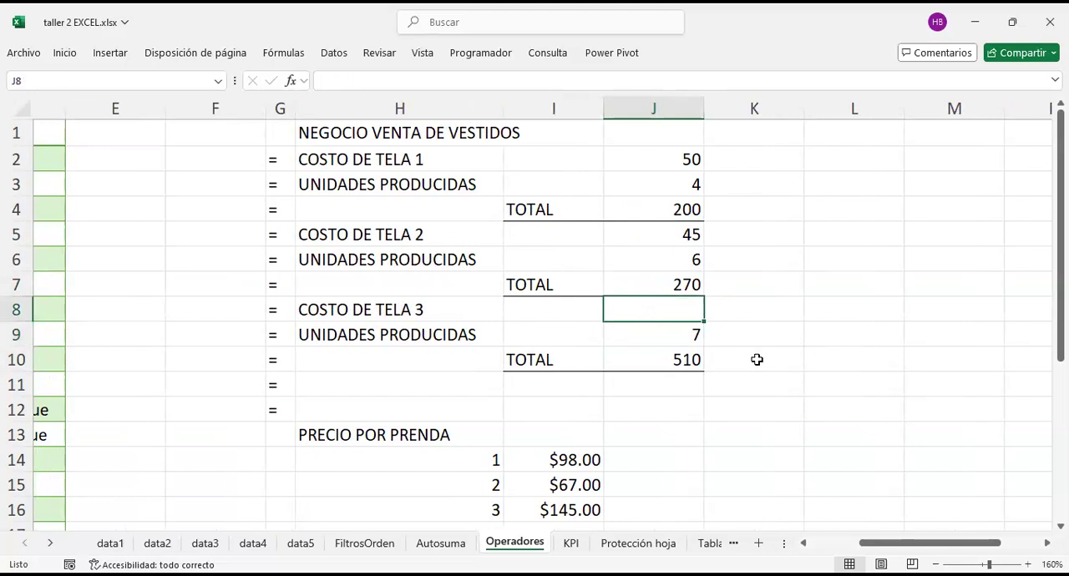
text(=)
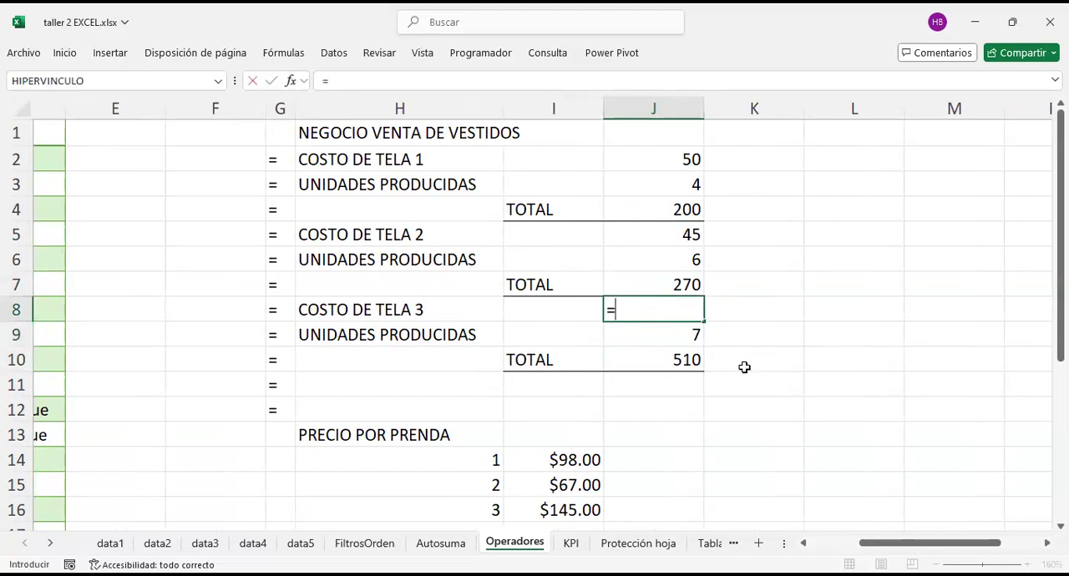
click(690, 359)
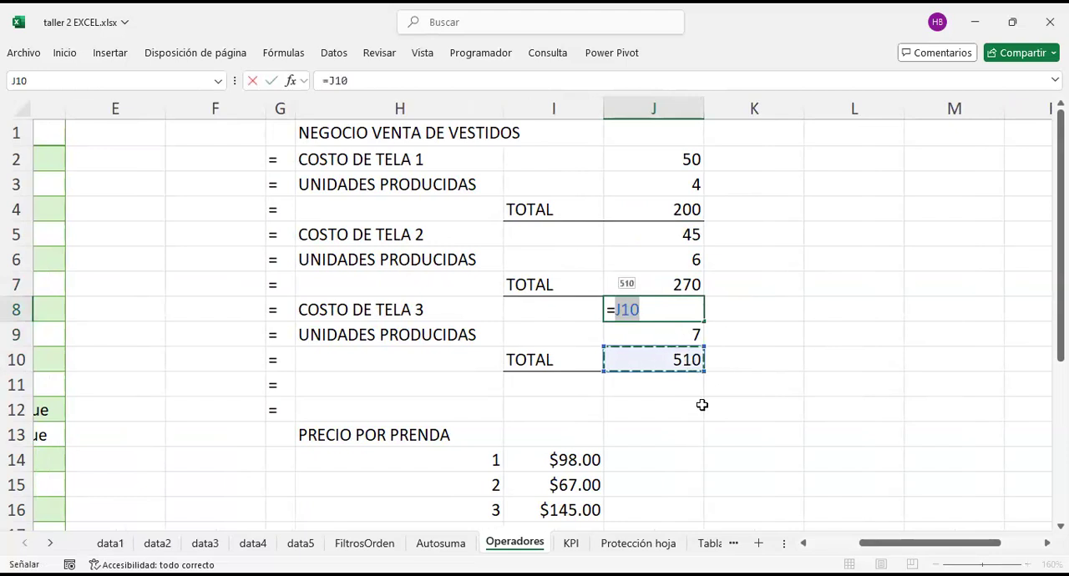
text(/)
click(666, 339)
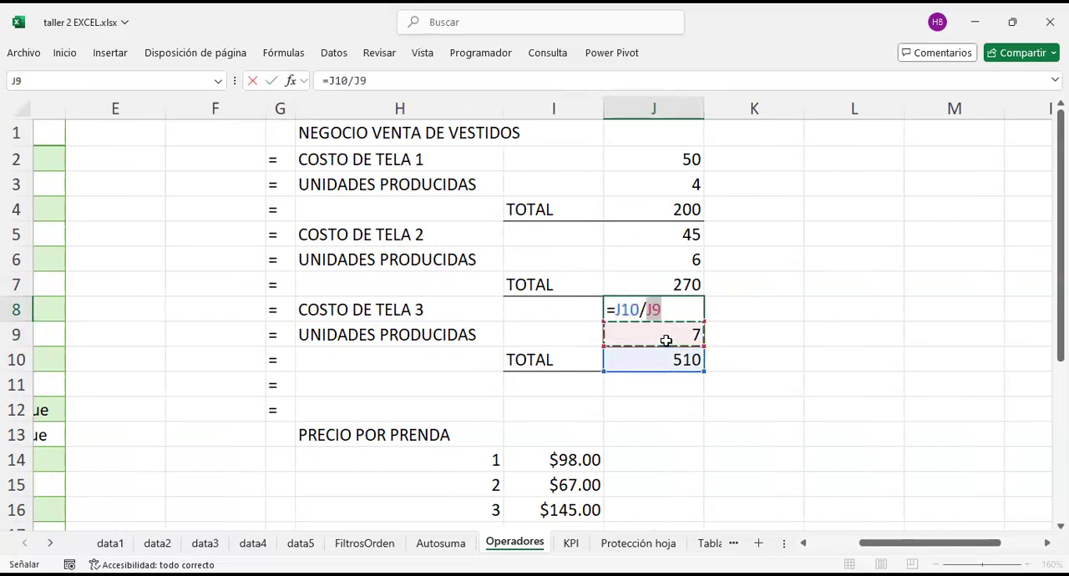
key(Return)
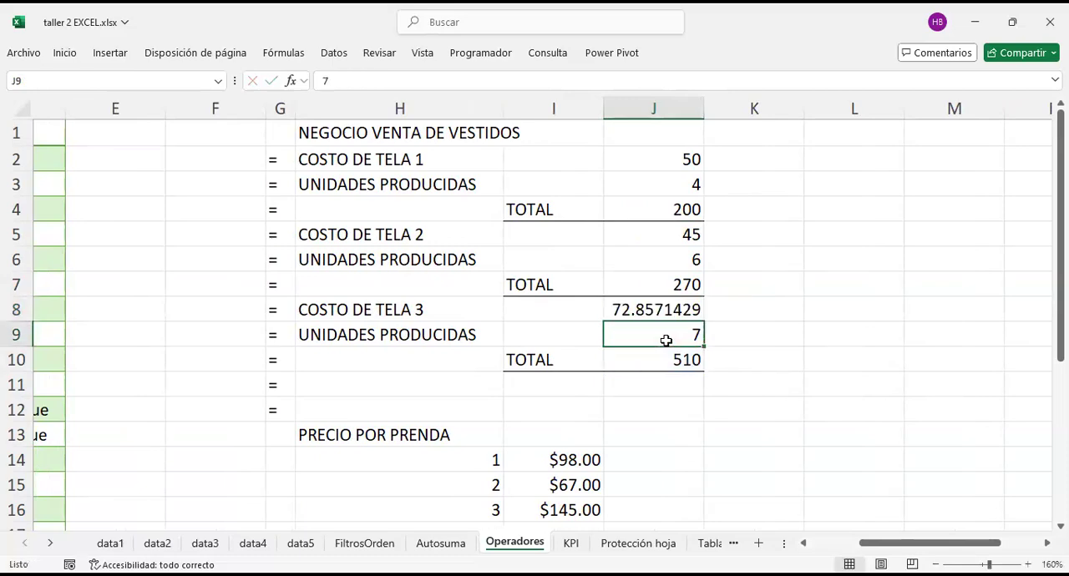
Step: Add the label TOTAL GENERAL in I11, below the fabric 3 TOTAL label
scroll(667, 339, left, 5)
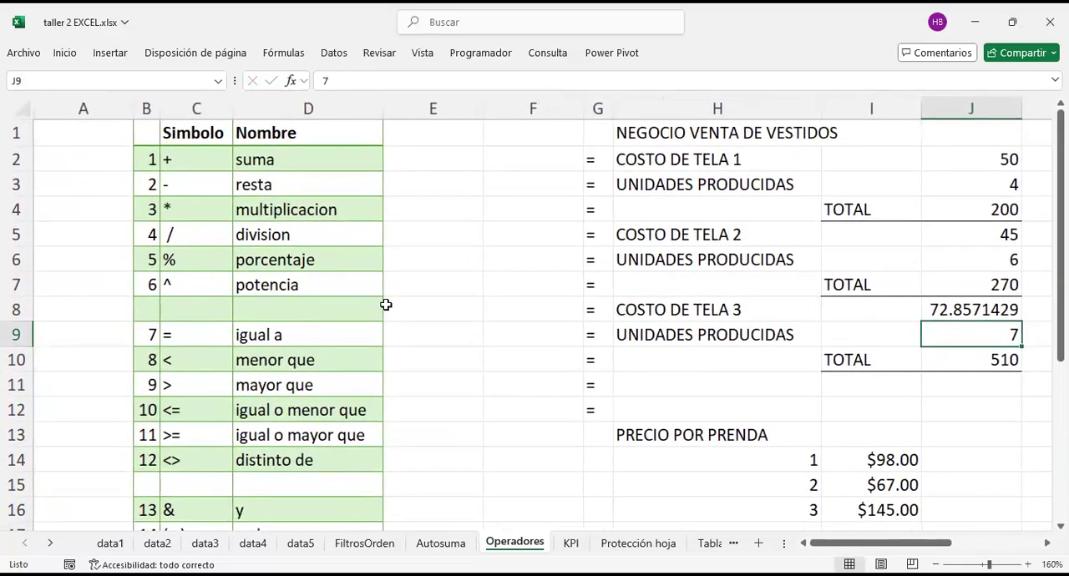
scroll(384, 303, right, 2)
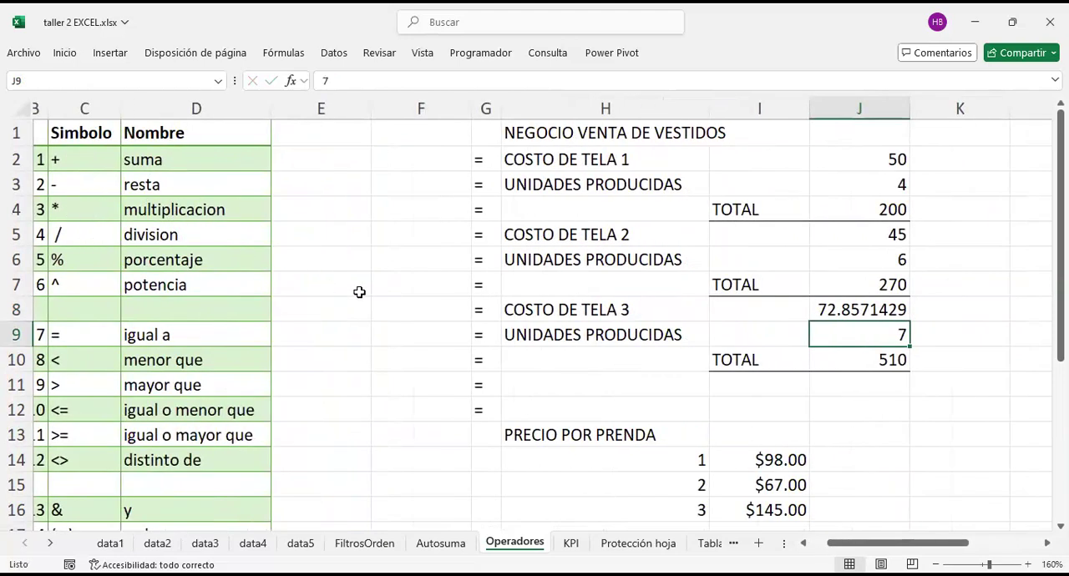
click(876, 385)
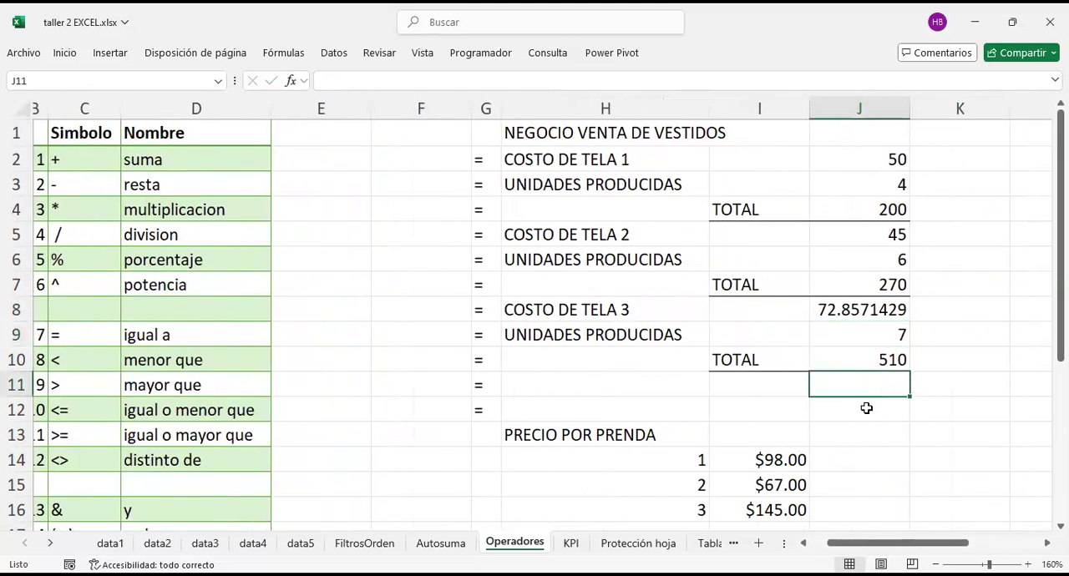
click(866, 410)
key(Up)
key(Down)
key(Left)
key(Up)
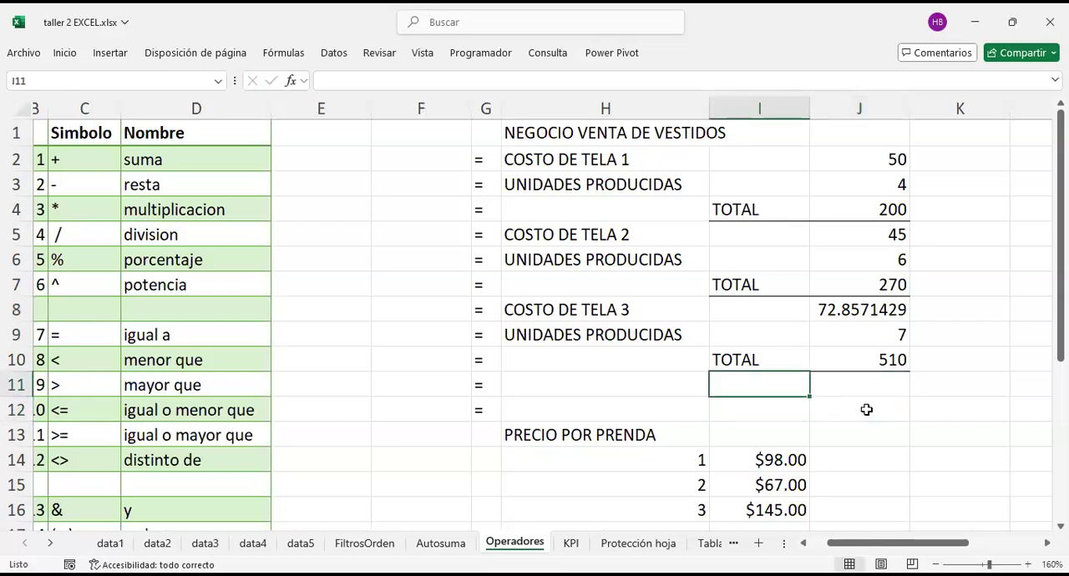
text(TOTAL GENERAL)
key(Tab)
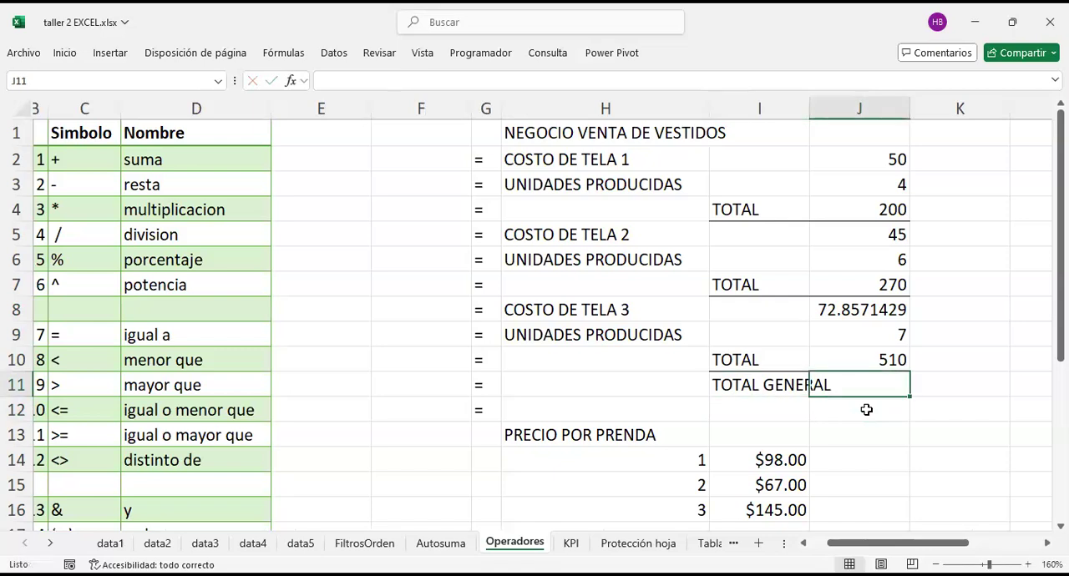
Step: Sum the three fabric totals in J11 with the formula =J4+J7+J10
text(=)
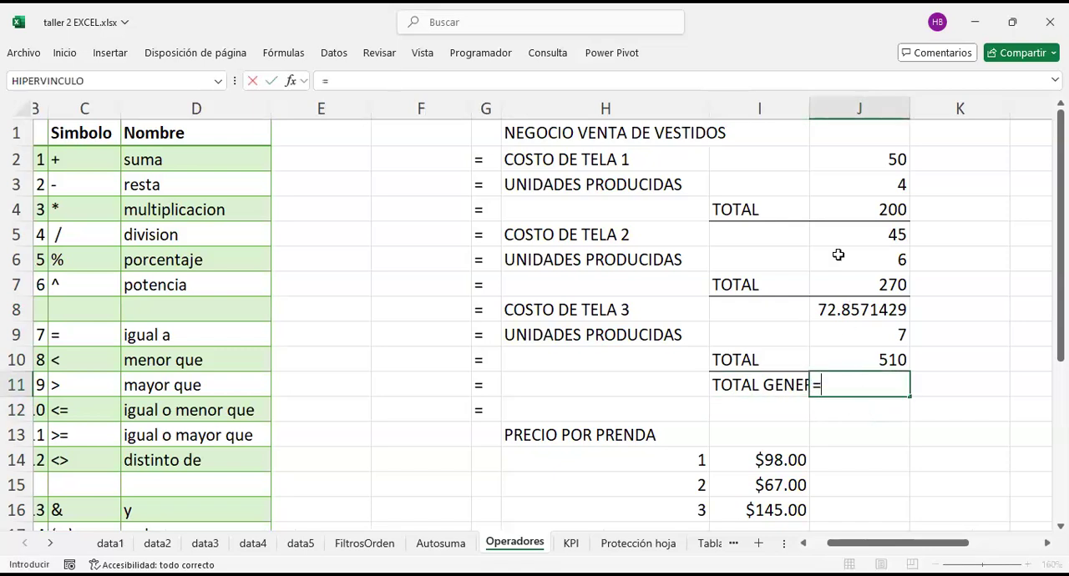
click(857, 209)
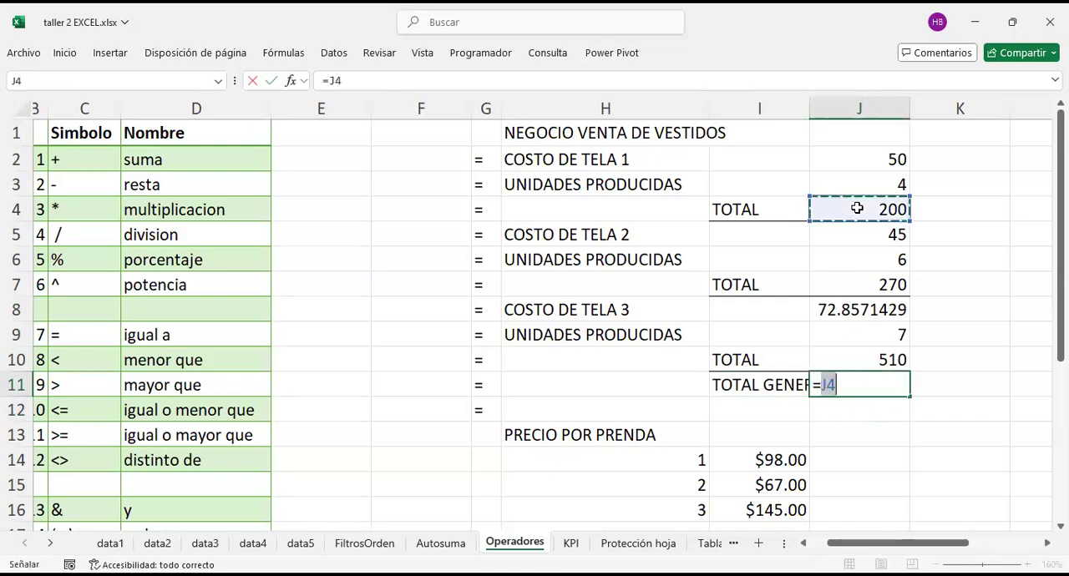
text(+)
click(879, 278)
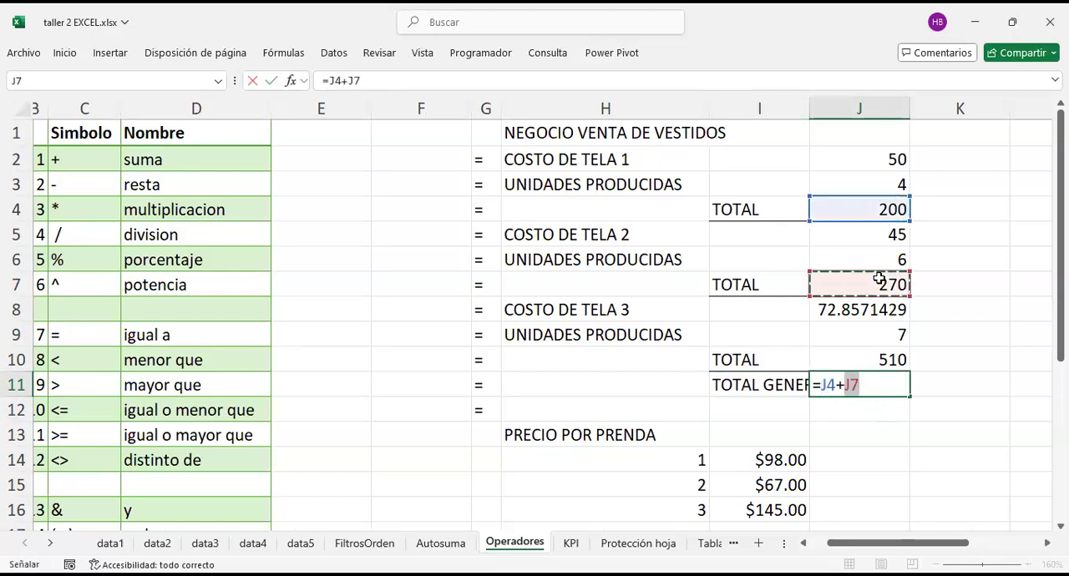
text(+)
click(873, 359)
key(Return)
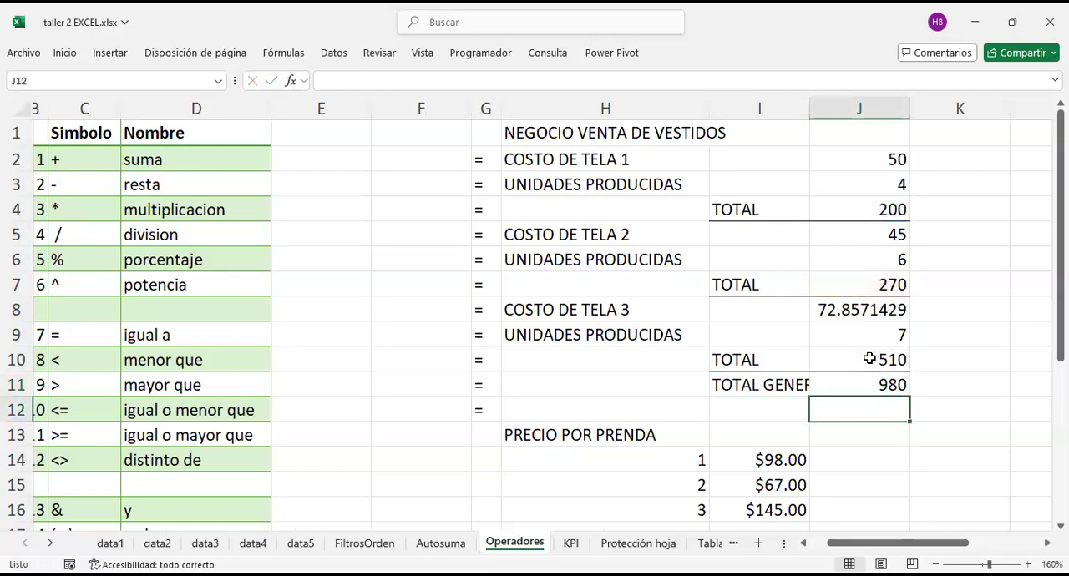
Step: Bring the fabric 1 units into J14, beside the first PRECIO POR PRENDA price, with =J3
scroll(870, 358, down, 1)
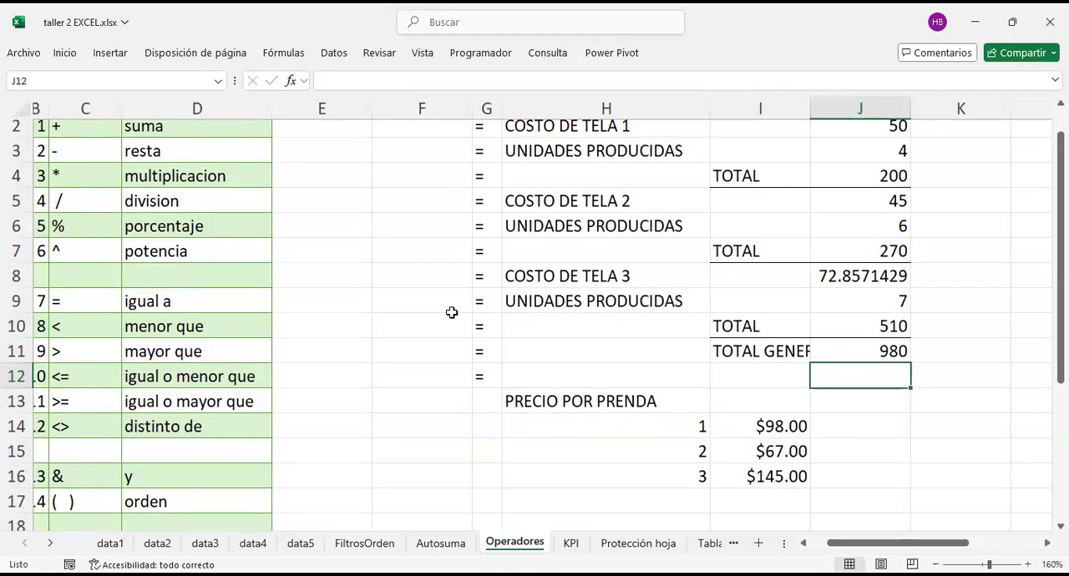
scroll(480, 359, down, 1)
scroll(692, 380, down, 2)
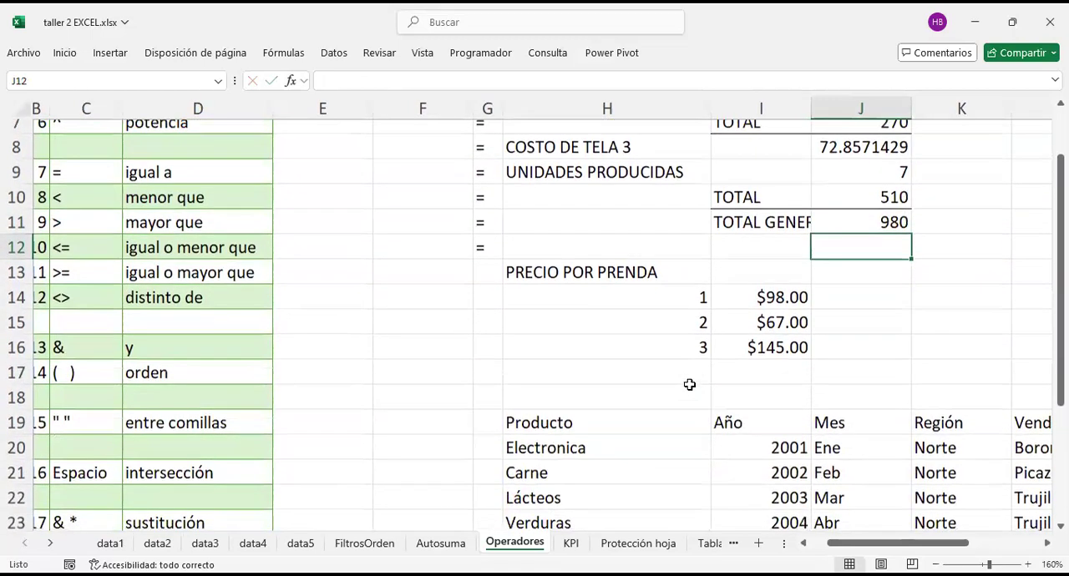
scroll(691, 386, up, 2)
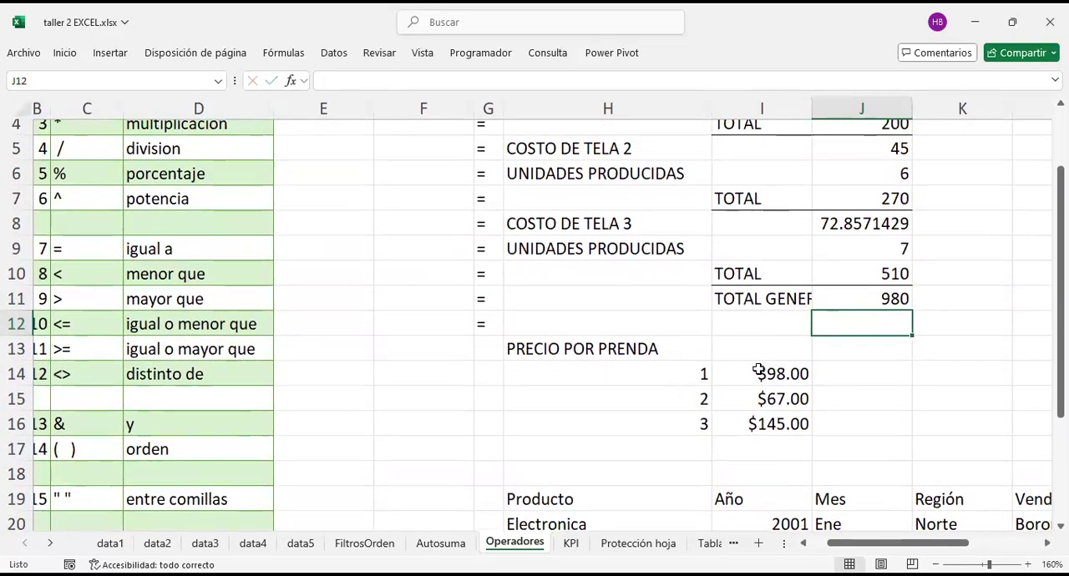
click(665, 374)
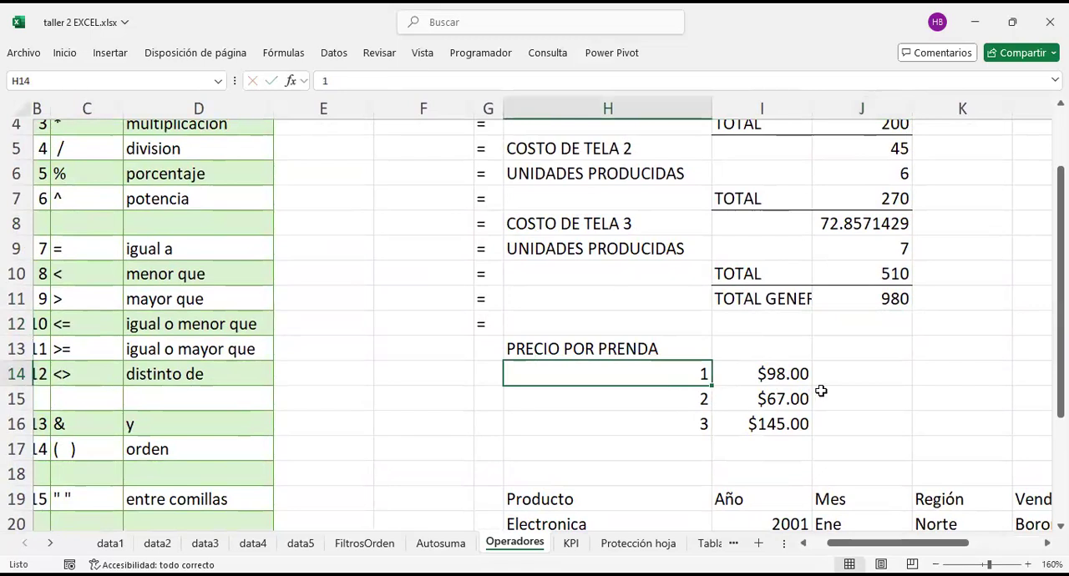
click(852, 367)
text(=)
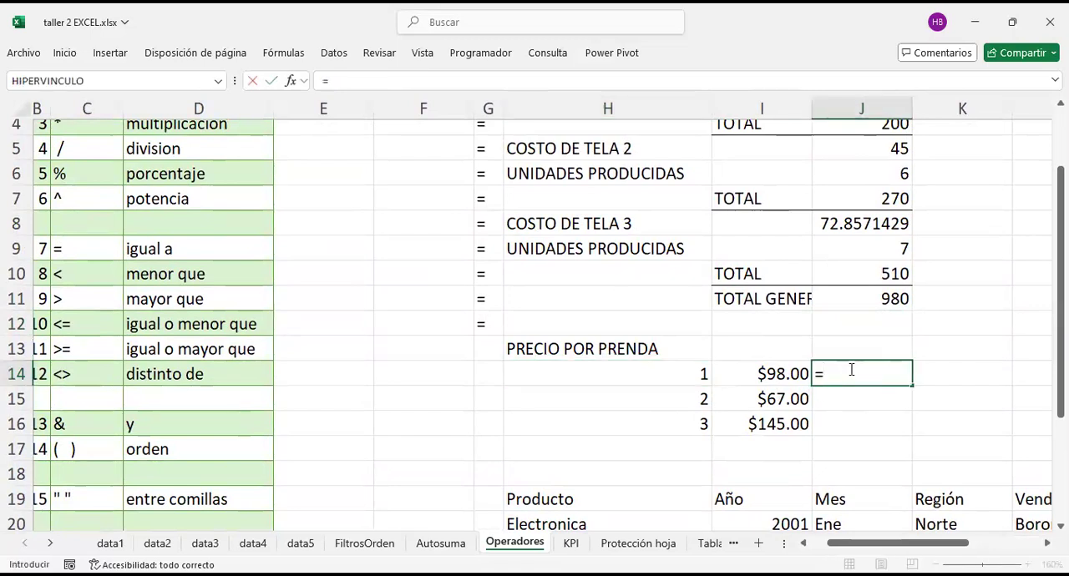
scroll(724, 314, right, 2)
scroll(724, 314, up, 1)
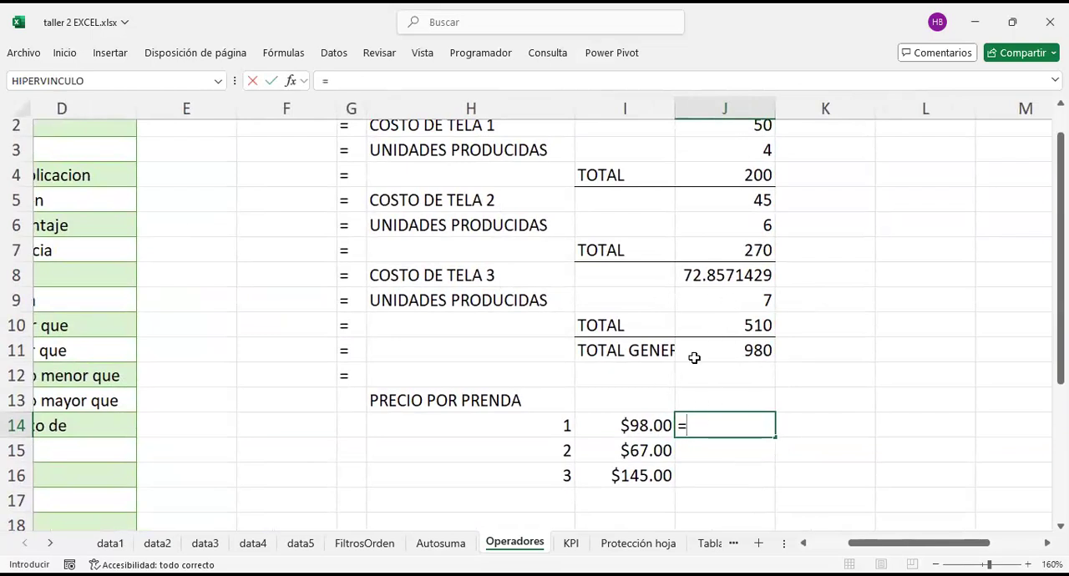
scroll(718, 306, up, 1)
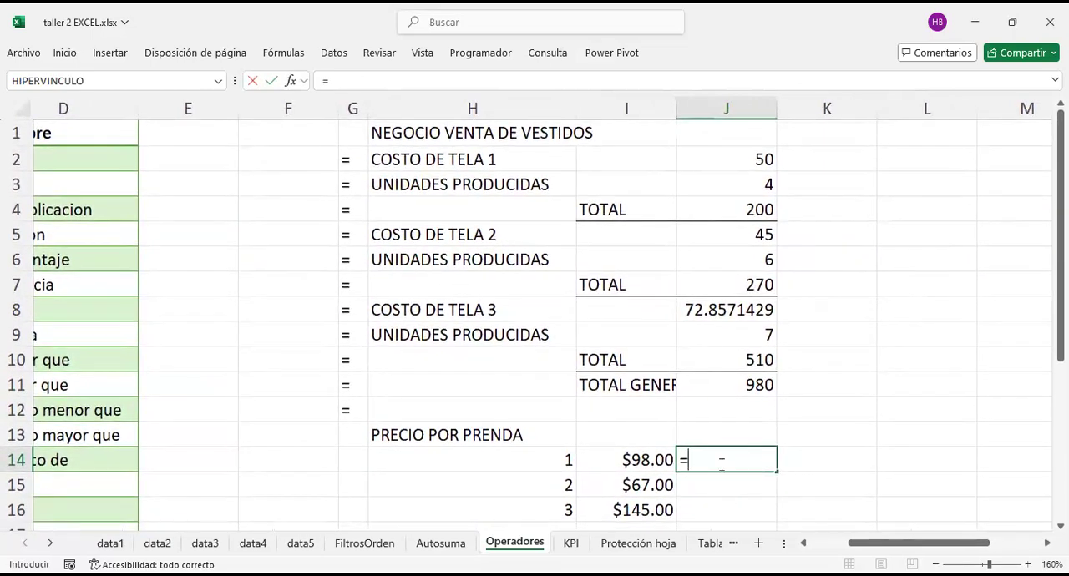
click(736, 187)
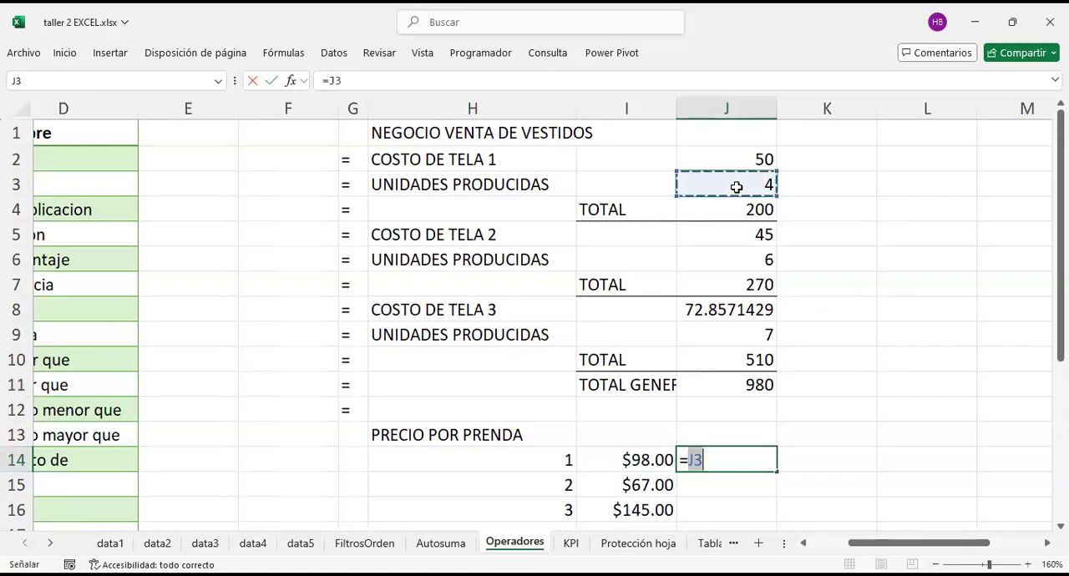
key(Return)
Step: Link the units for garments 2 and 3 in the price list, setting J15 to =J6 and J16 to =J9
text(=)
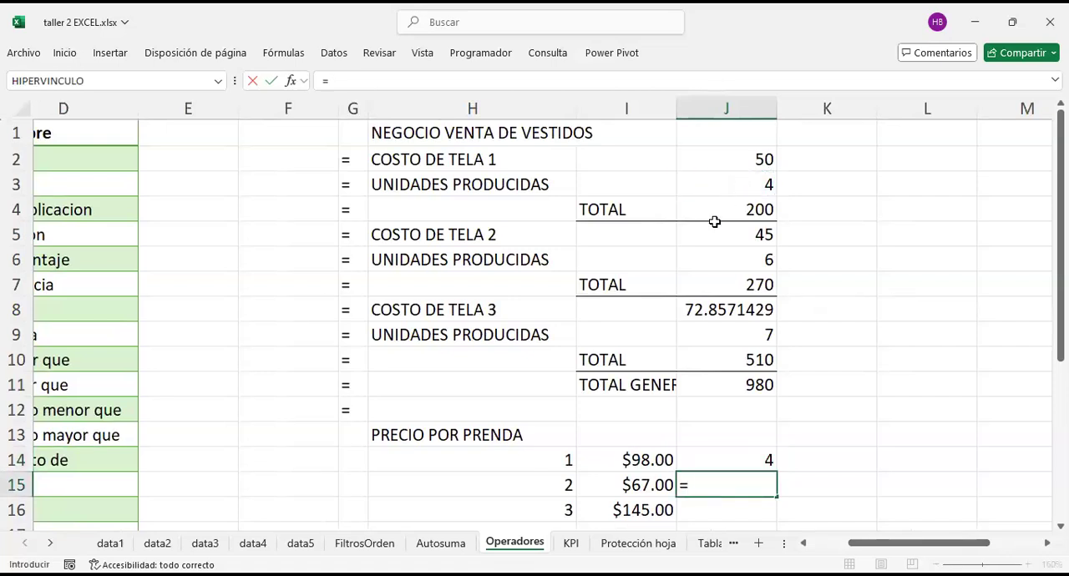
click(727, 277)
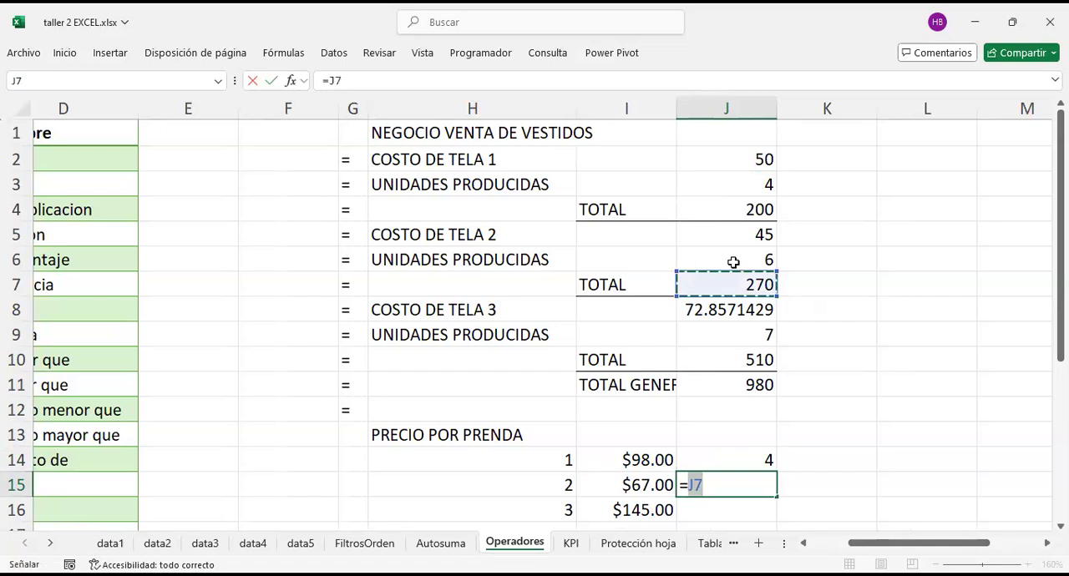
key(Return)
text(=)
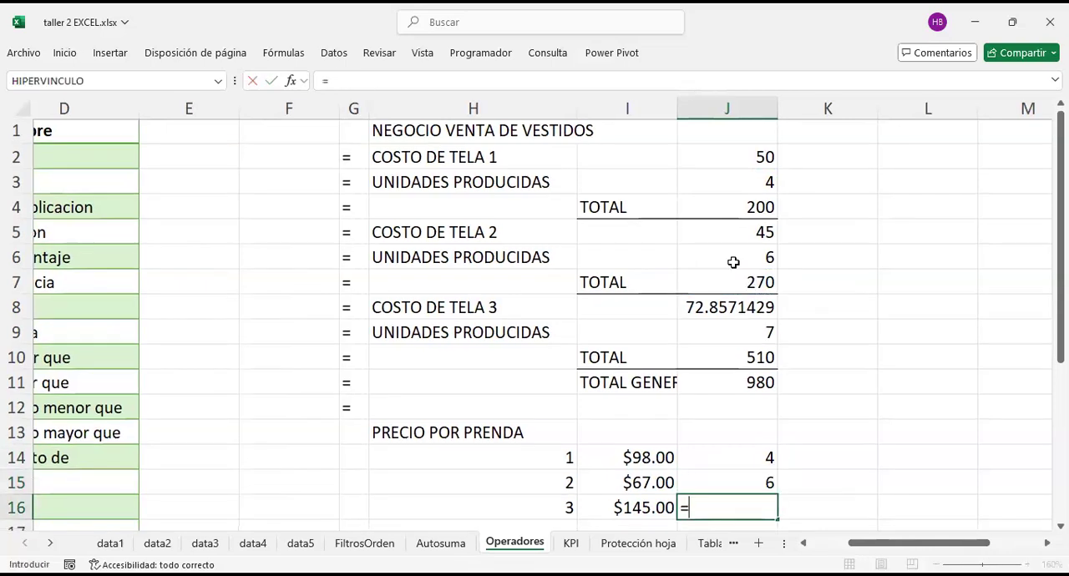
click(742, 334)
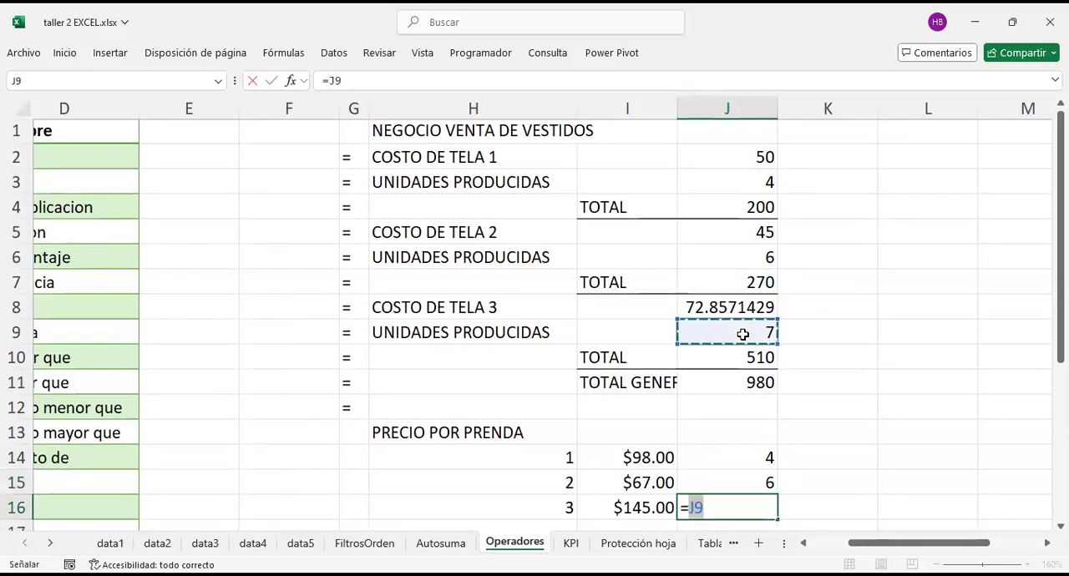
key(Return)
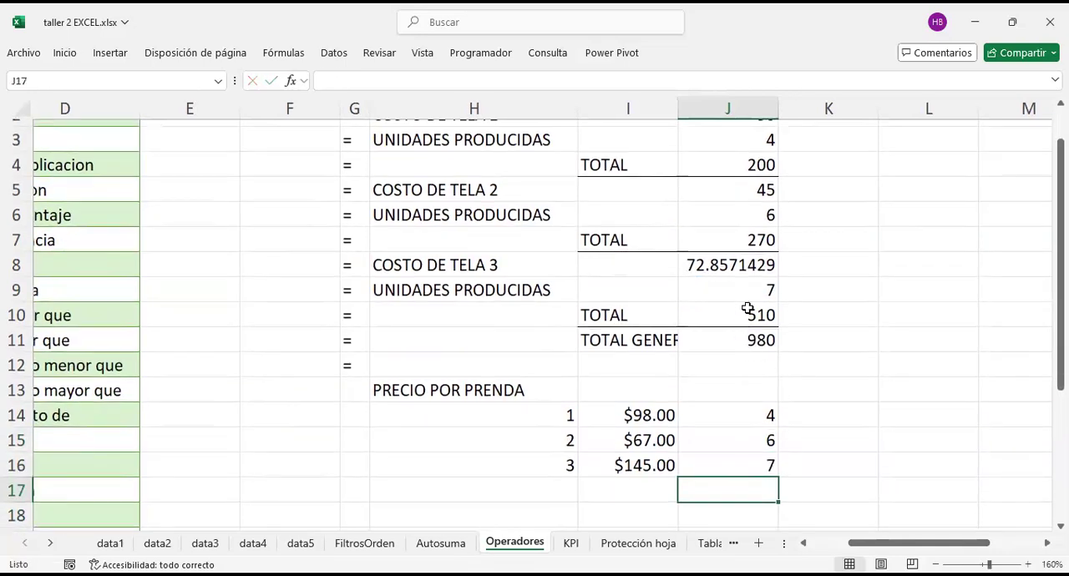
Step: Test the linked units in J16 by setting the fabric 3 UNIDADES PRODUCIDAS in J9 to 9 and restoring it to 7
click(746, 286)
text(9)
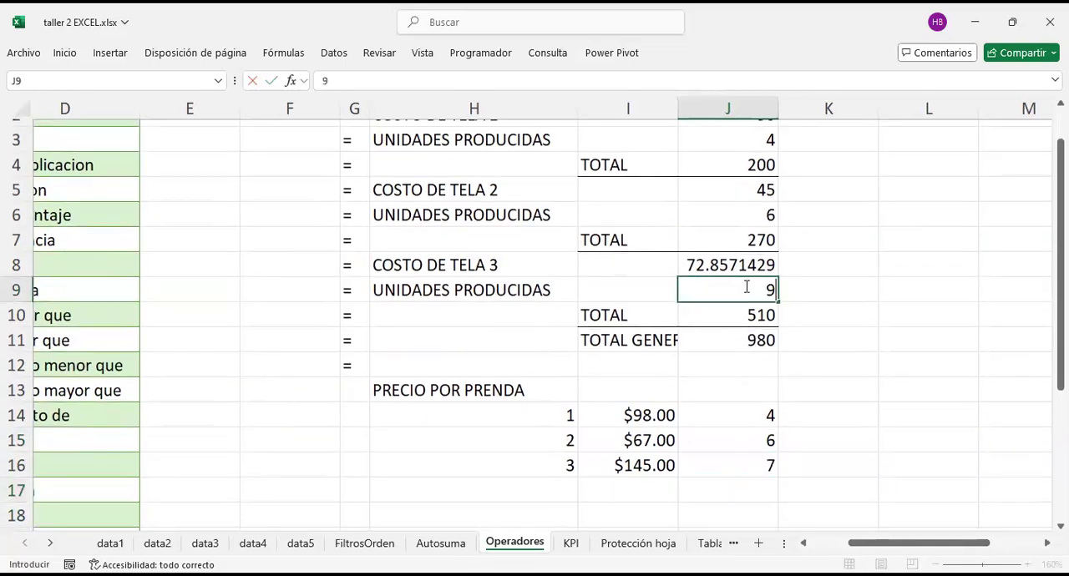
key(Return)
click(746, 286)
text(7)
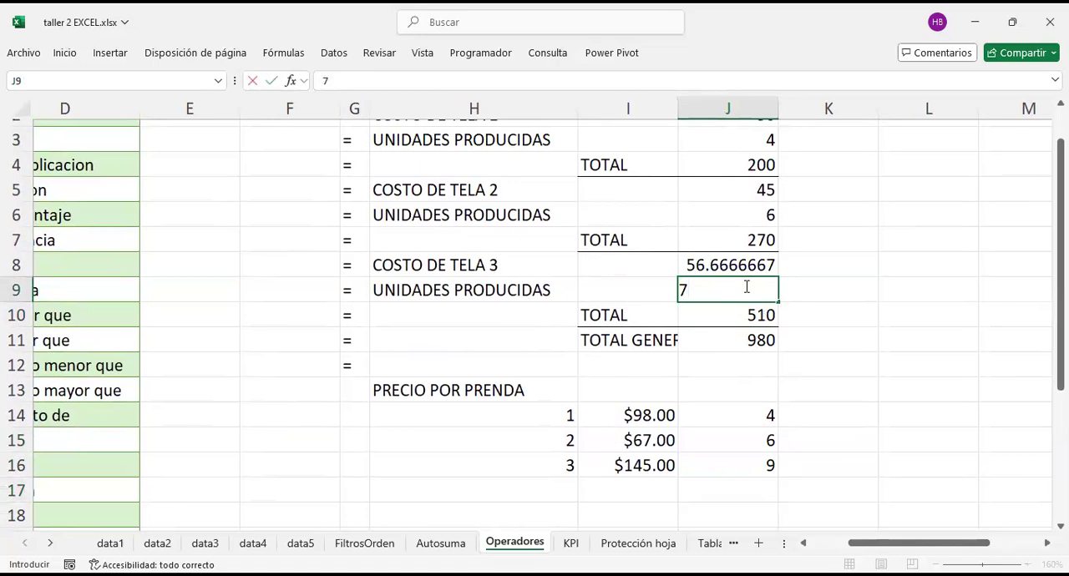
key(Return)
click(765, 470)
Step: Calculate the sales amount for garment 1 in K14 by multiplying price by units with =I14*J14
scroll(764, 472, right, 2)
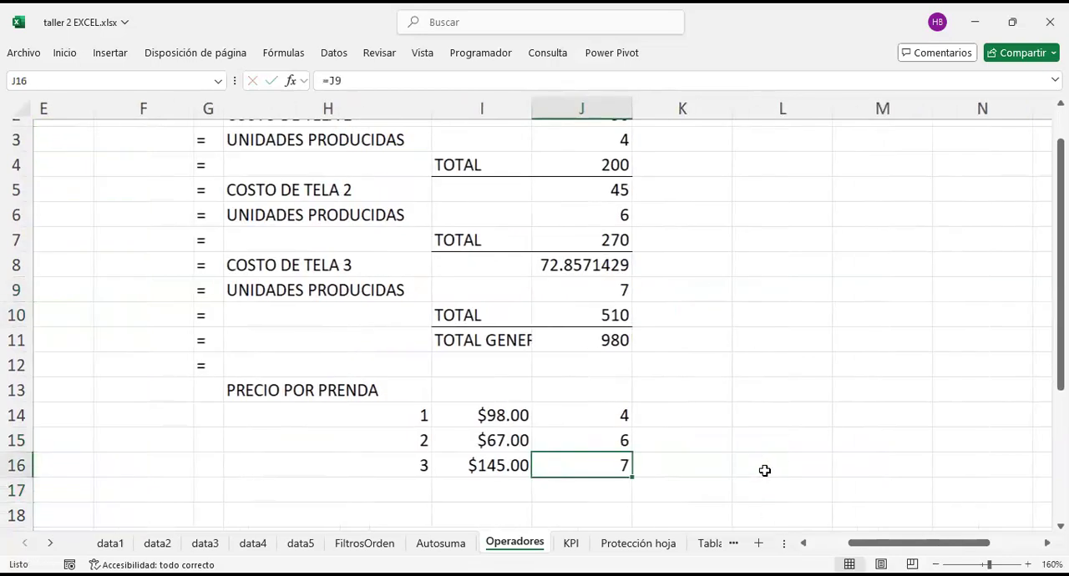
scroll(727, 426, down, 1)
click(660, 341)
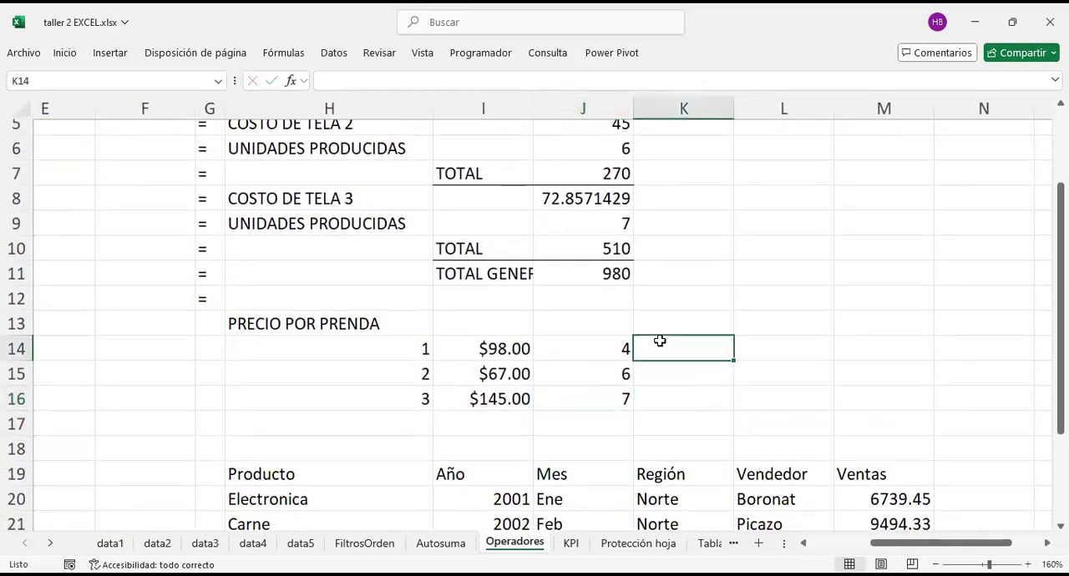
text(=)
key(Left)
key(Left)
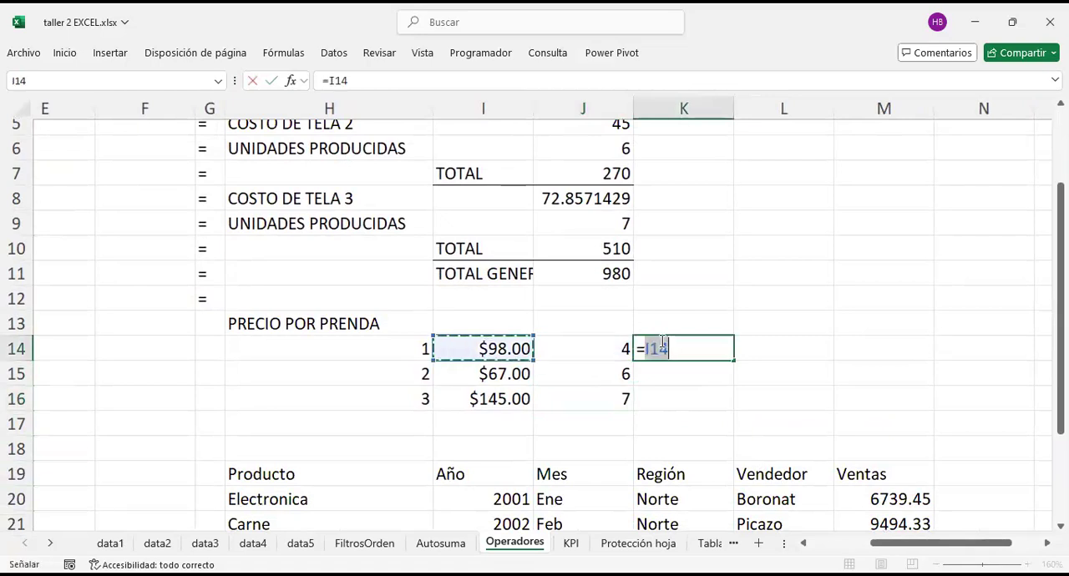
text(*)
key(Left)
key(Return)
Step: Copy the K14 sales formula down to K15 and K16 for garments 2 and 3
click(660, 341)
key(ctrl+c)
key(shift+Down)
key(shift+Down)
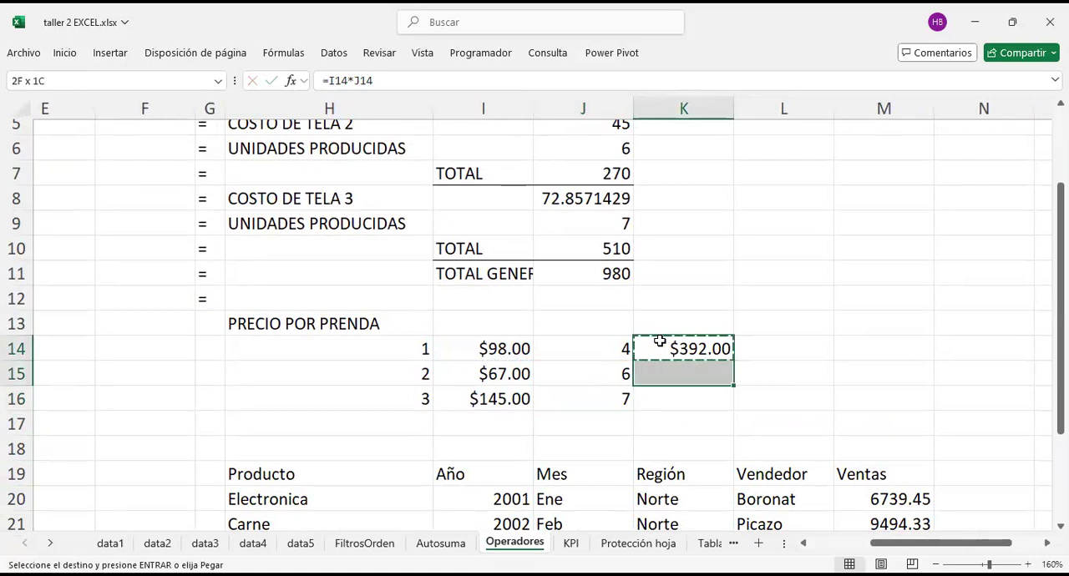
key(Return)
click(688, 419)
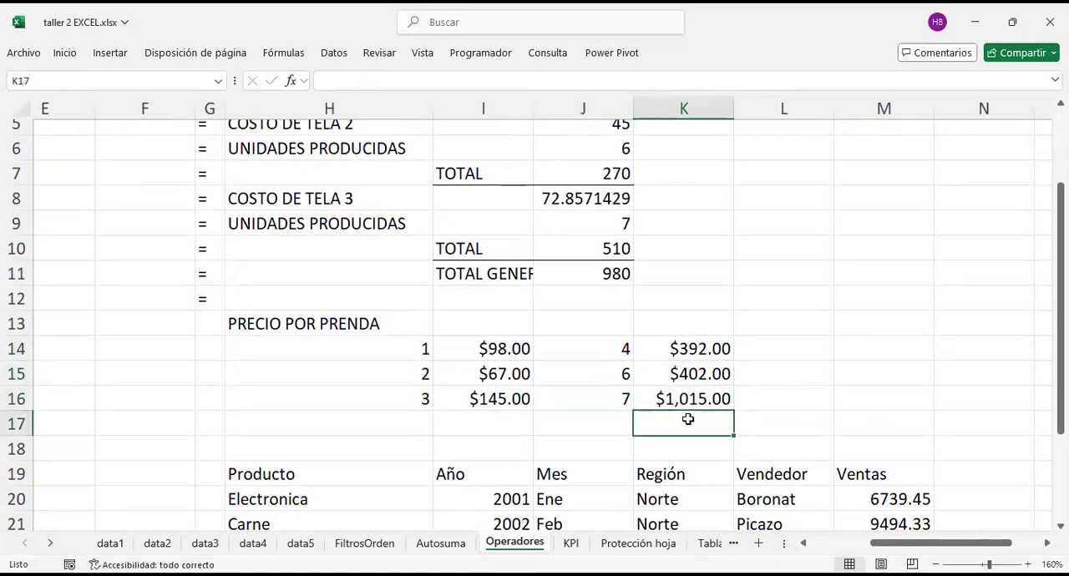
text(=)
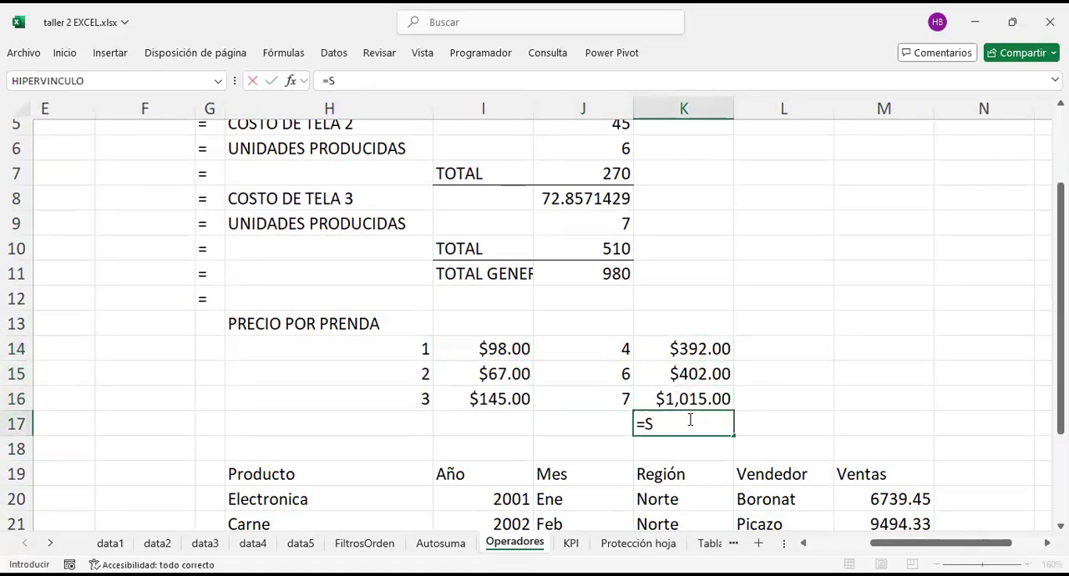
text(S)
key(BackSpace)
key(BackSpace)
text(=)
key(BackSpace)
key(Up)
key(Up)
key(Up)
key(Up)
scroll(687, 419, up, 2)
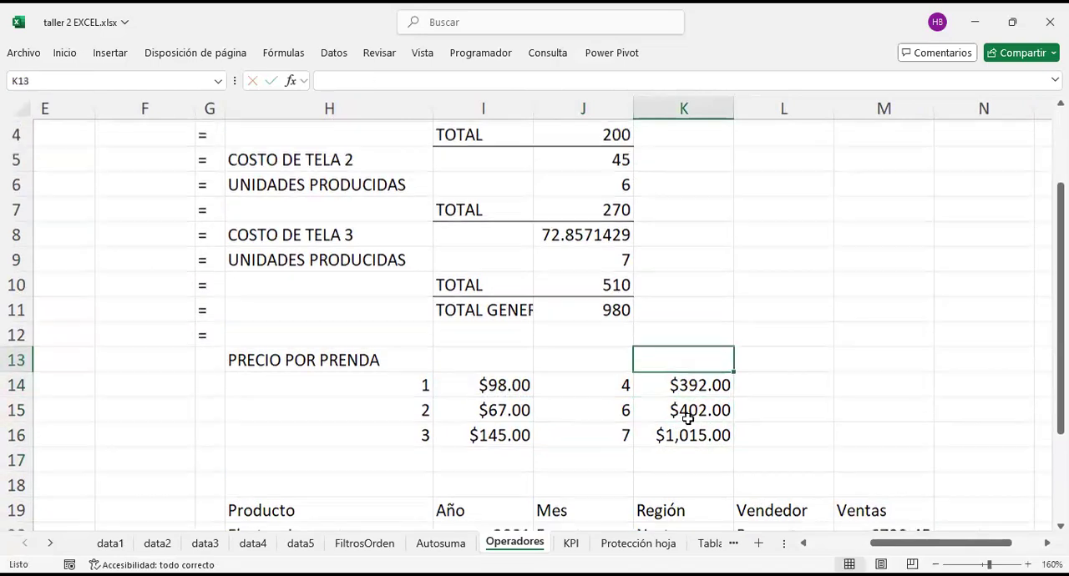
click(609, 154)
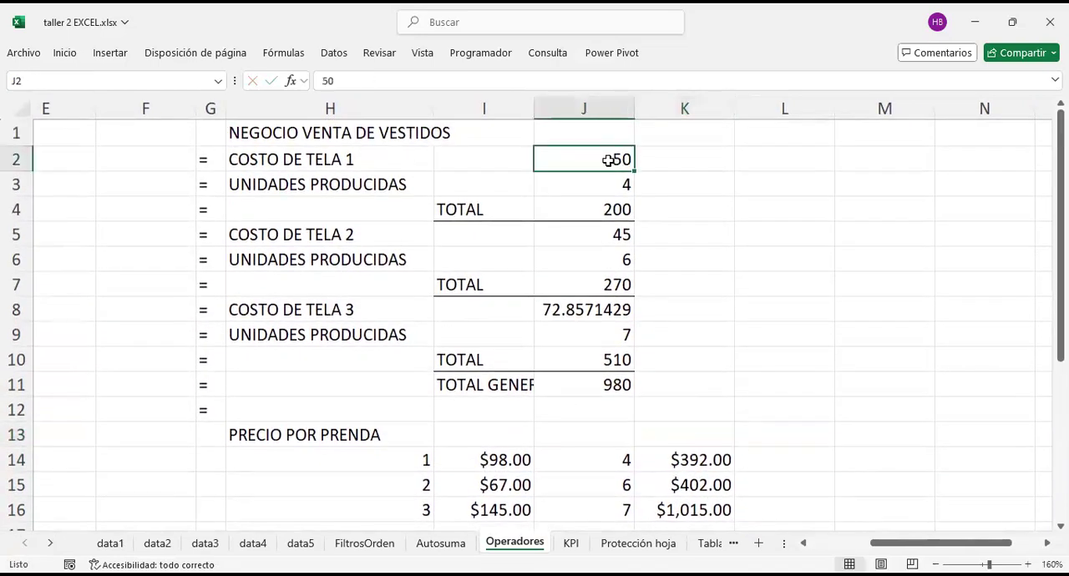
scroll(700, 328, down, 2)
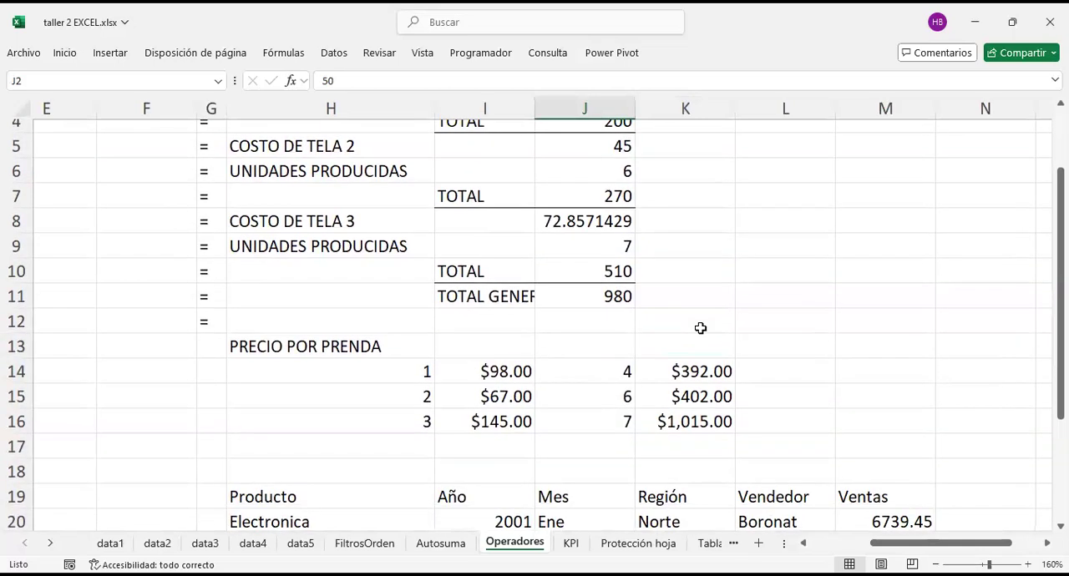
scroll(709, 410, down, 1)
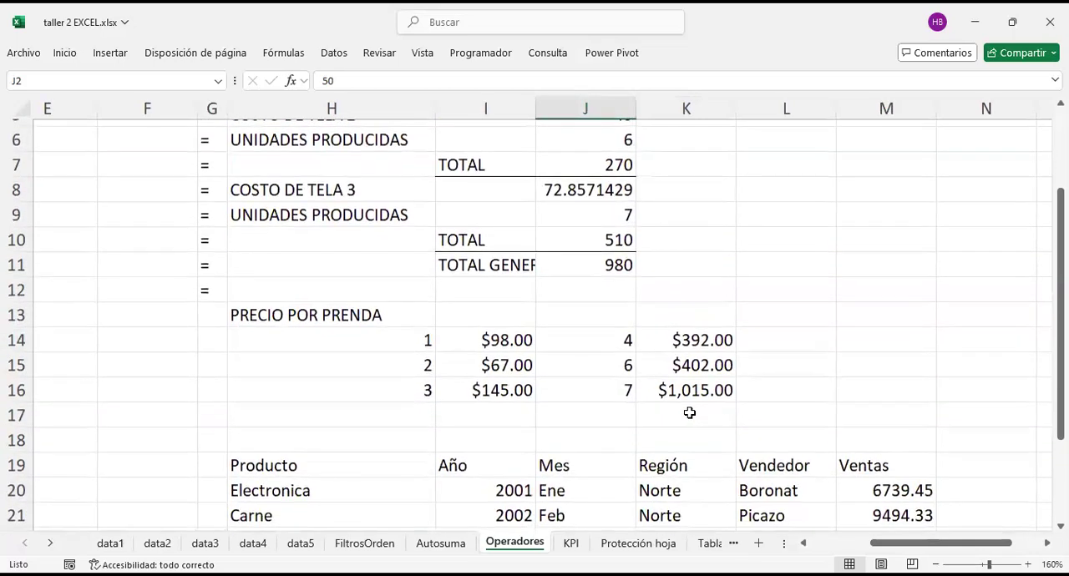
Step: Total the three garments' sales amounts in K17 with the SUMA function over K14:K16
click(689, 412)
text(=S)
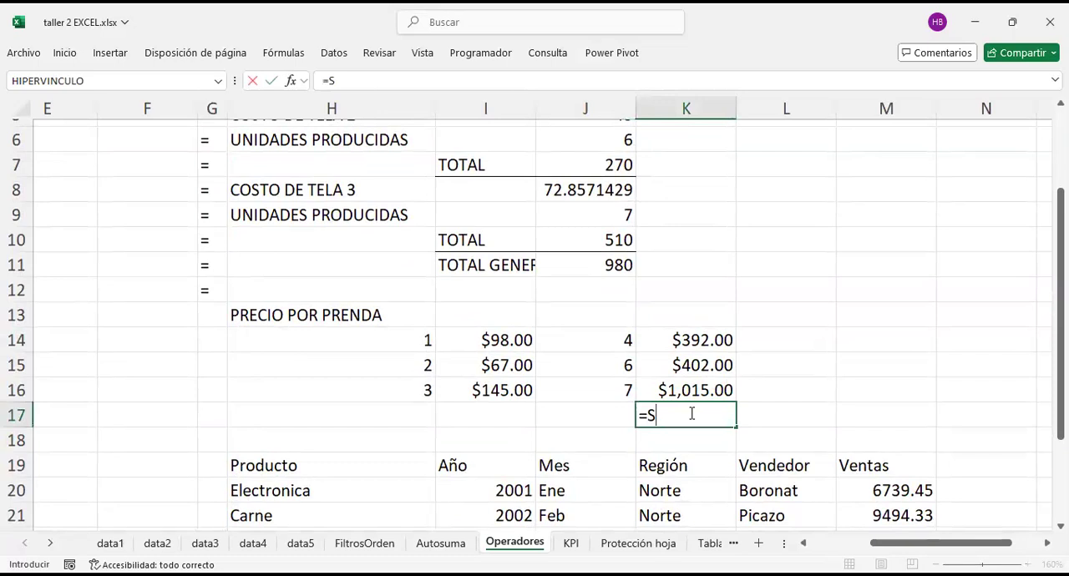
text(UMA()
key(Up)
key(shift+Up)
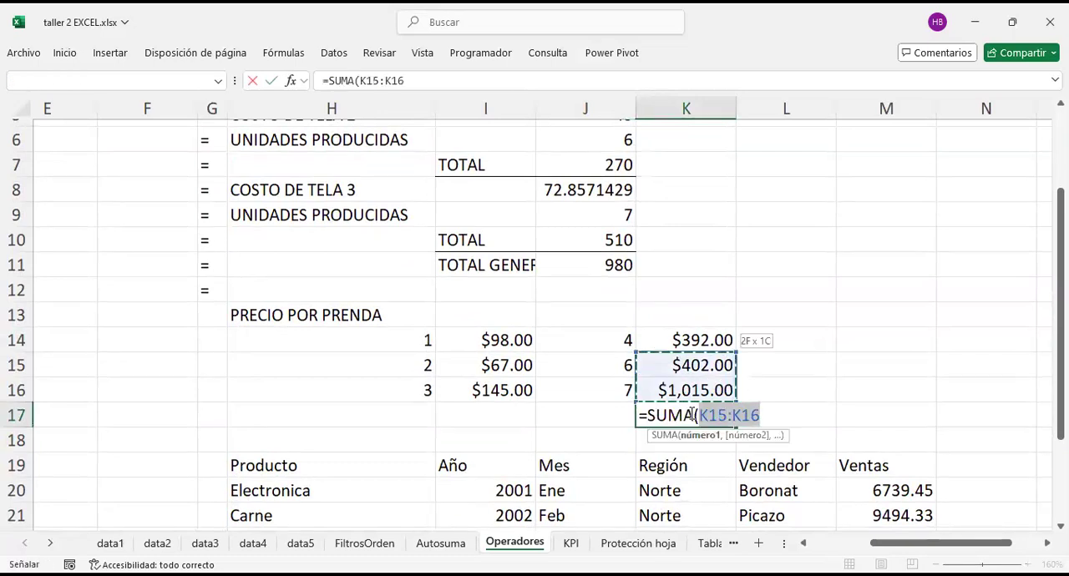
key(shift+Up)
key(Return)
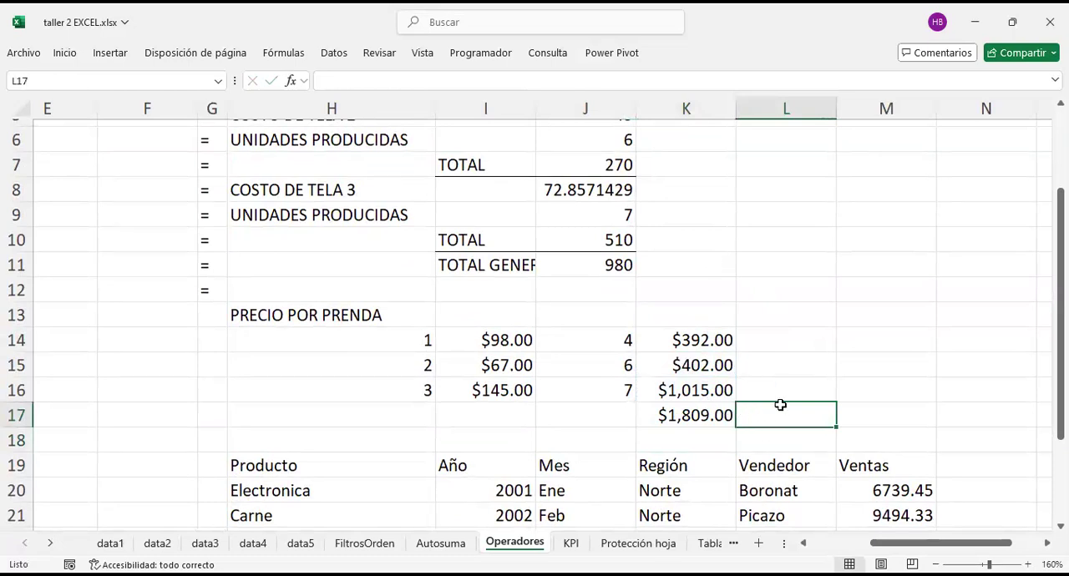
Step: Calculate the profit in L17 by subtracting the fabric grand total from total sales with =K17-J11
text(=)
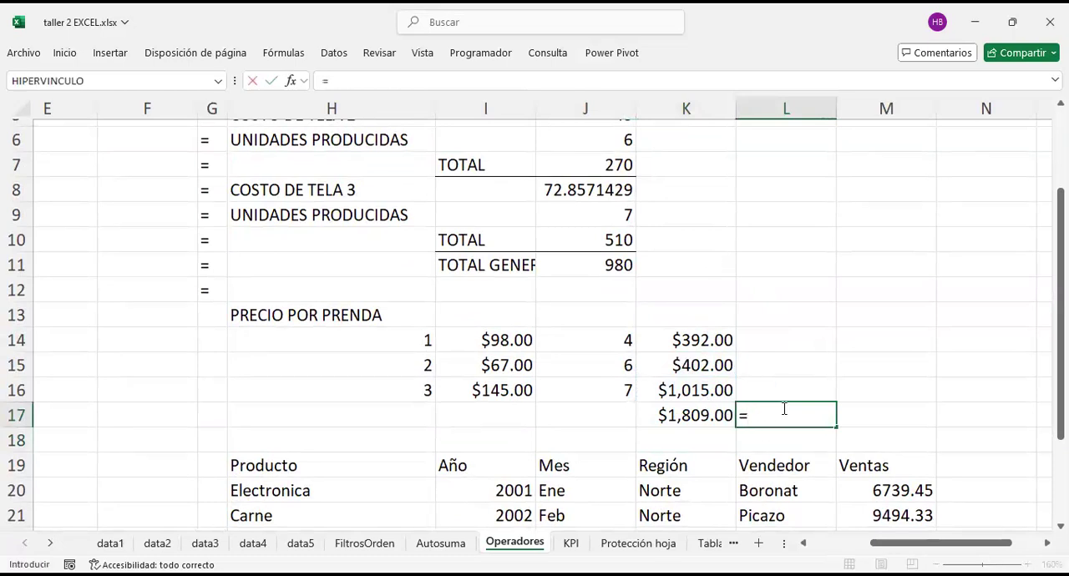
key(Left)
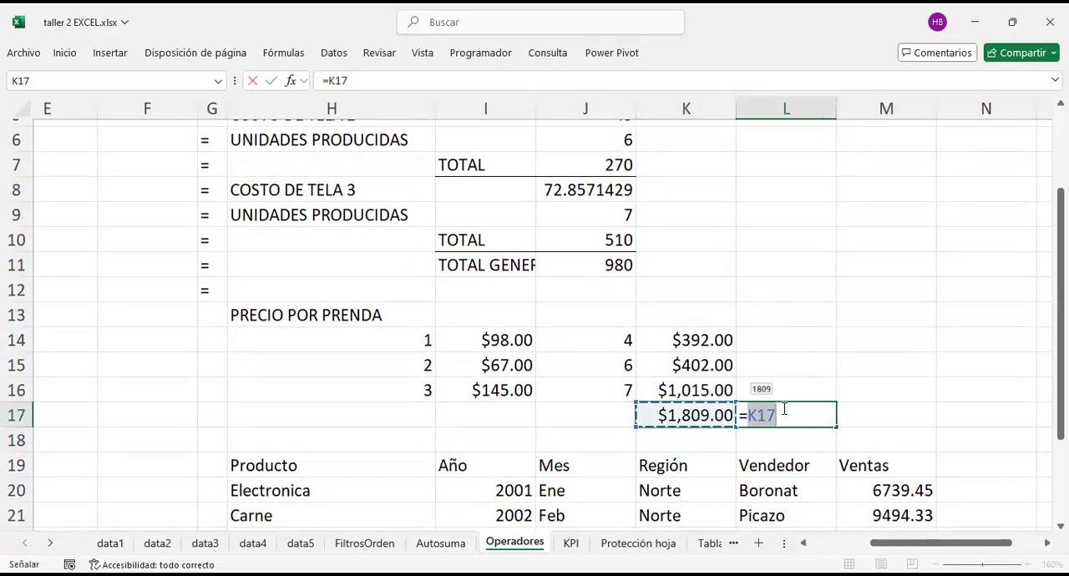
text(-)
key(Left)
key(Up)
key(Up)
key(Up)
key(Up)
key(Up)
key(Up)
key(Left)
key(Return)
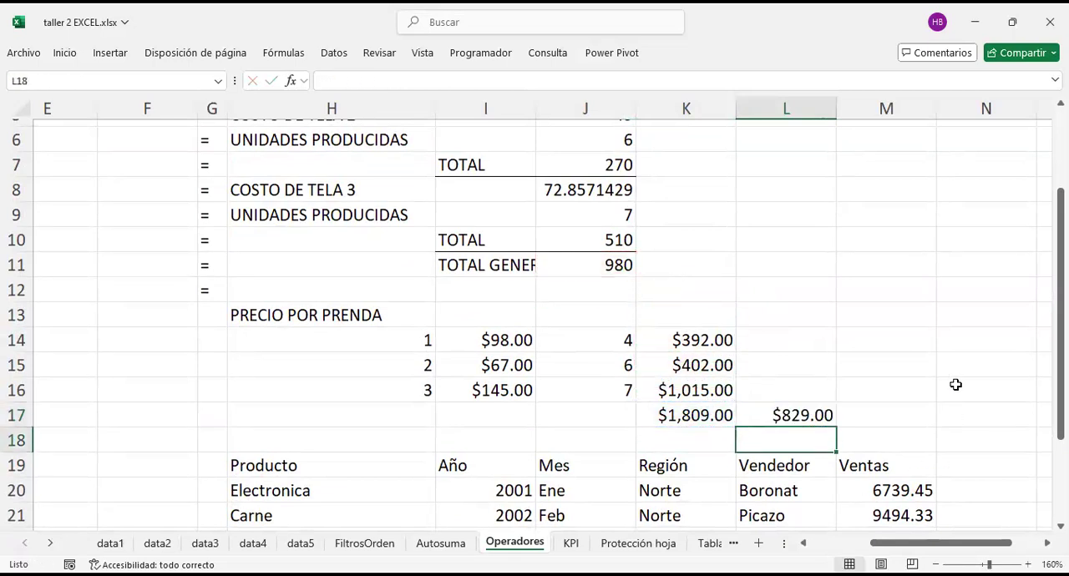
Step: Label the profit result by entering UTILIDAD in L16, just above it
scroll(955, 382, down, 1)
click(788, 344)
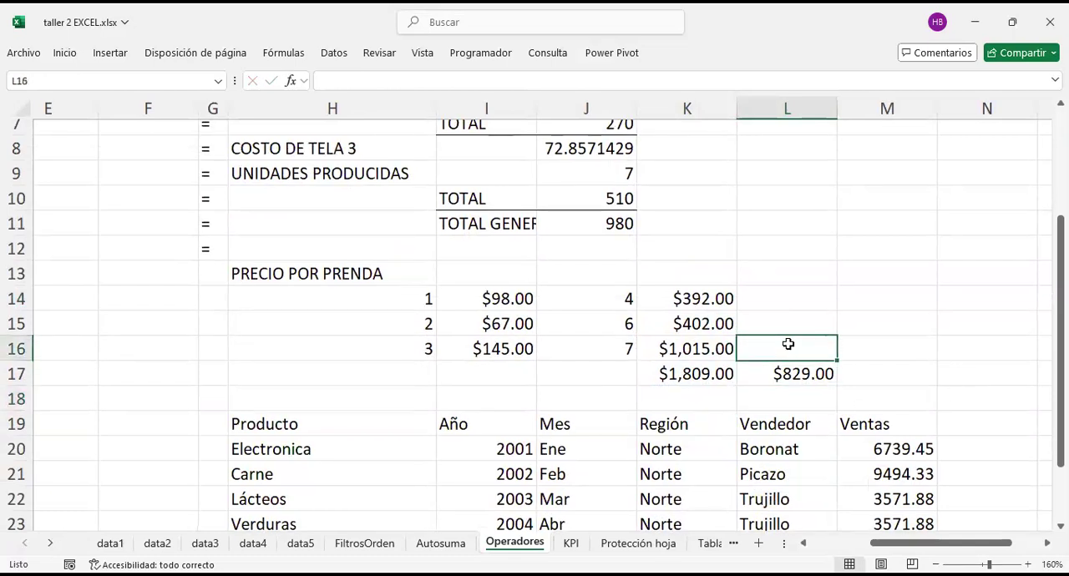
text(UTILIDAD)
key(Return)
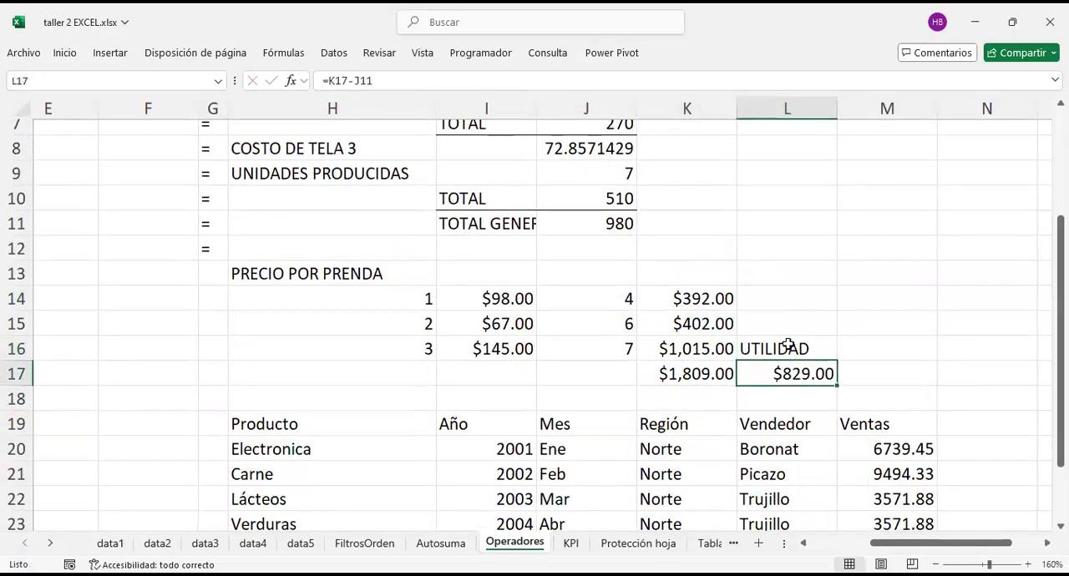
Step: Review the operator table, examining the four arithmetic symbols and the percentage and power rows
scroll(788, 344, left, 2)
scroll(788, 344, up, 2)
scroll(787, 343, left, 2)
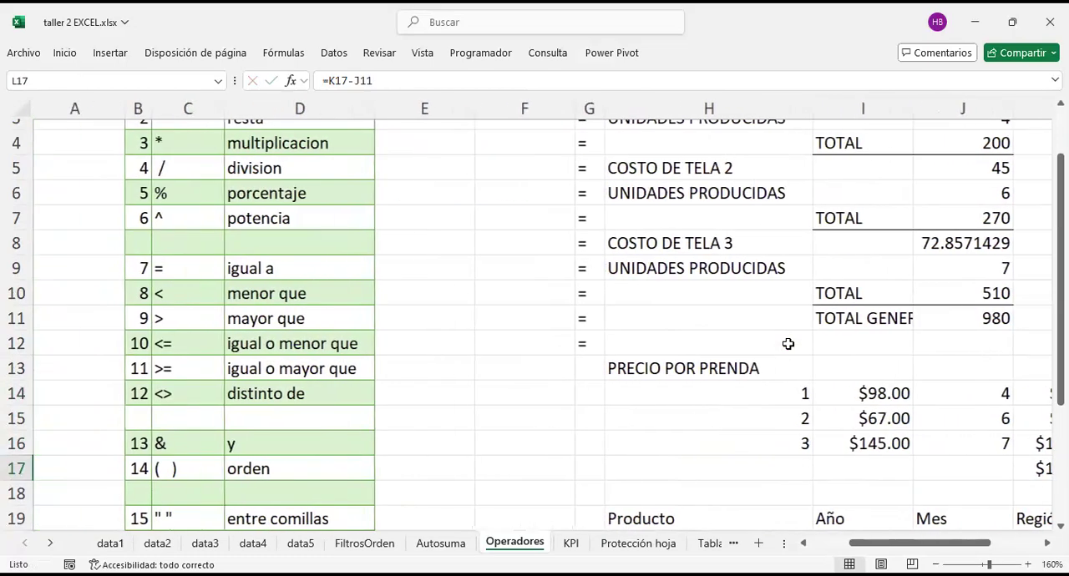
scroll(788, 342, up, 1)
drag(158, 160, 273, 225)
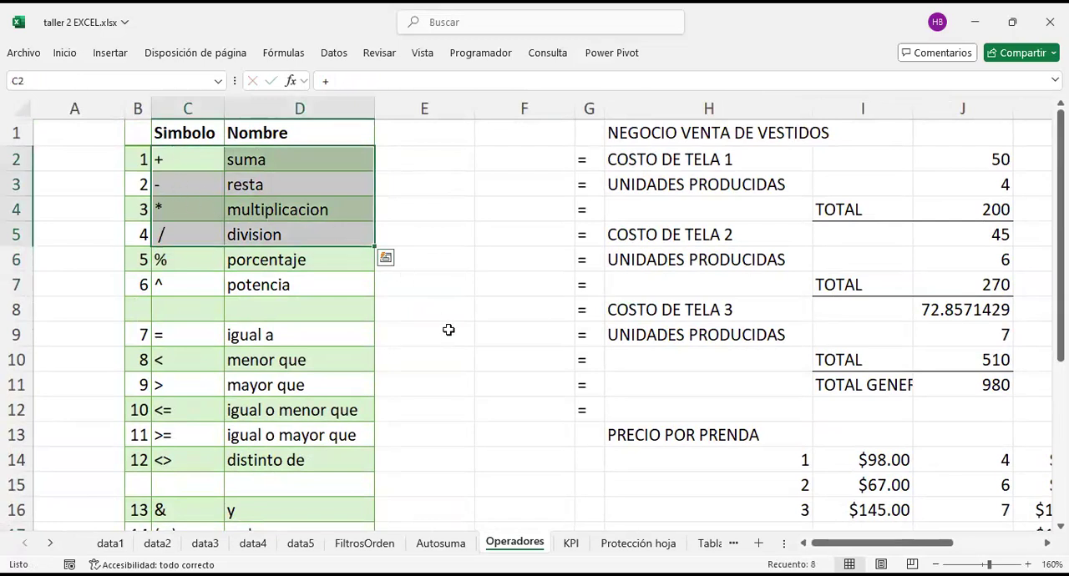
click(446, 335)
scroll(444, 337, right, 1)
click(154, 264)
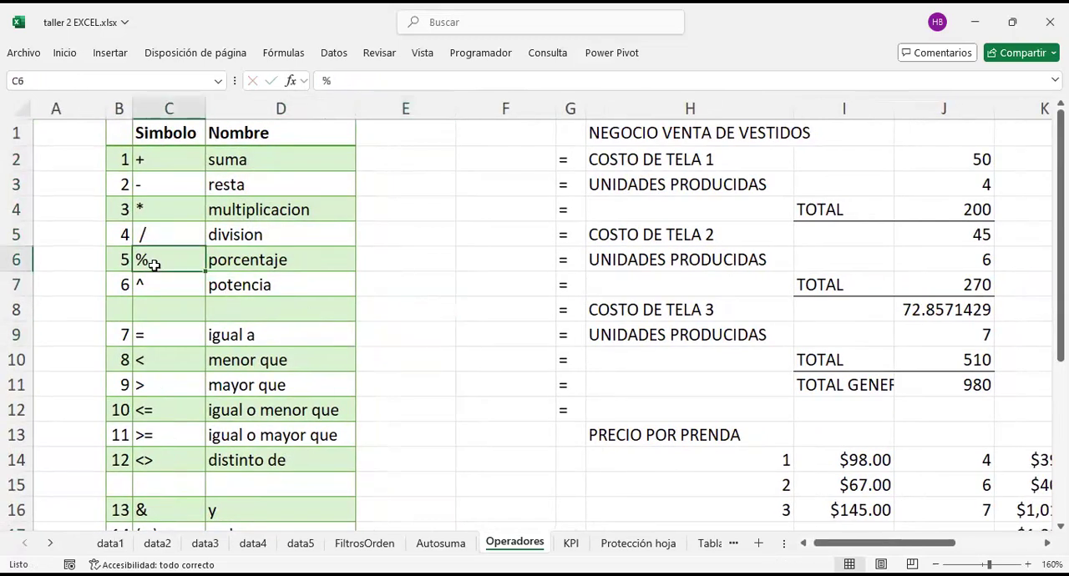
click(237, 282)
click(229, 263)
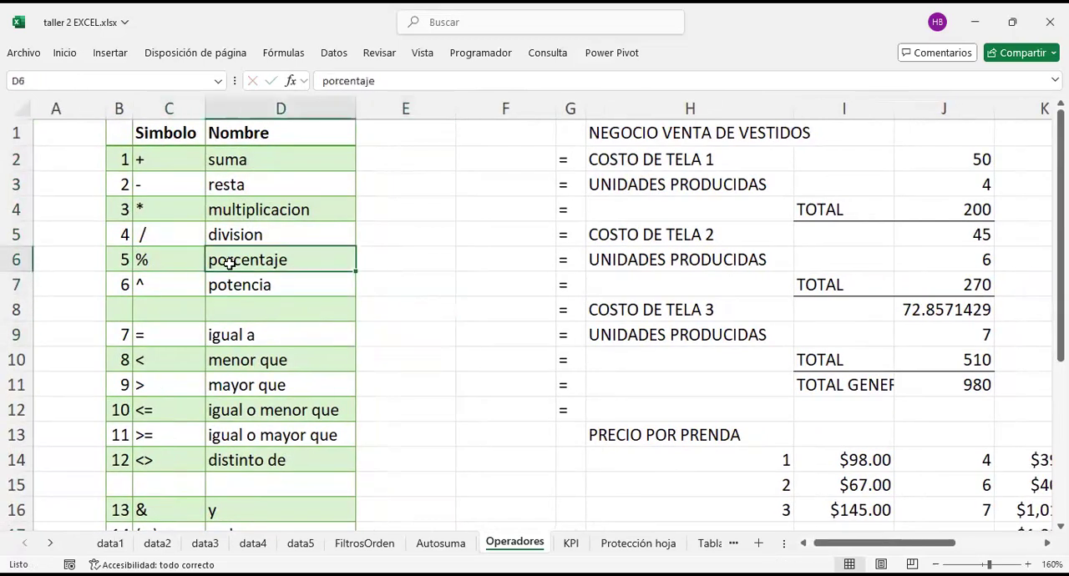
click(169, 276)
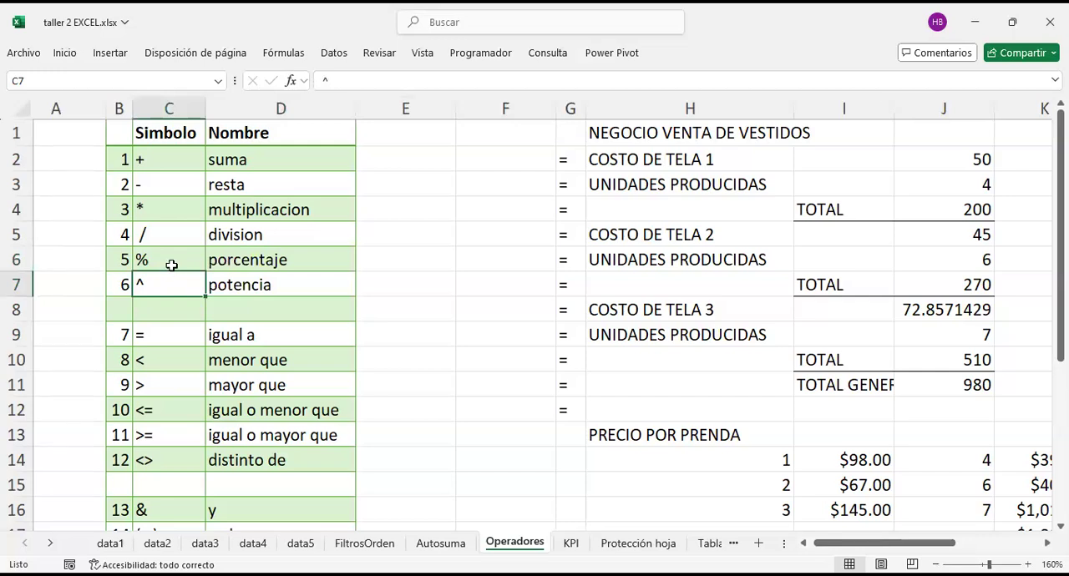
click(171, 265)
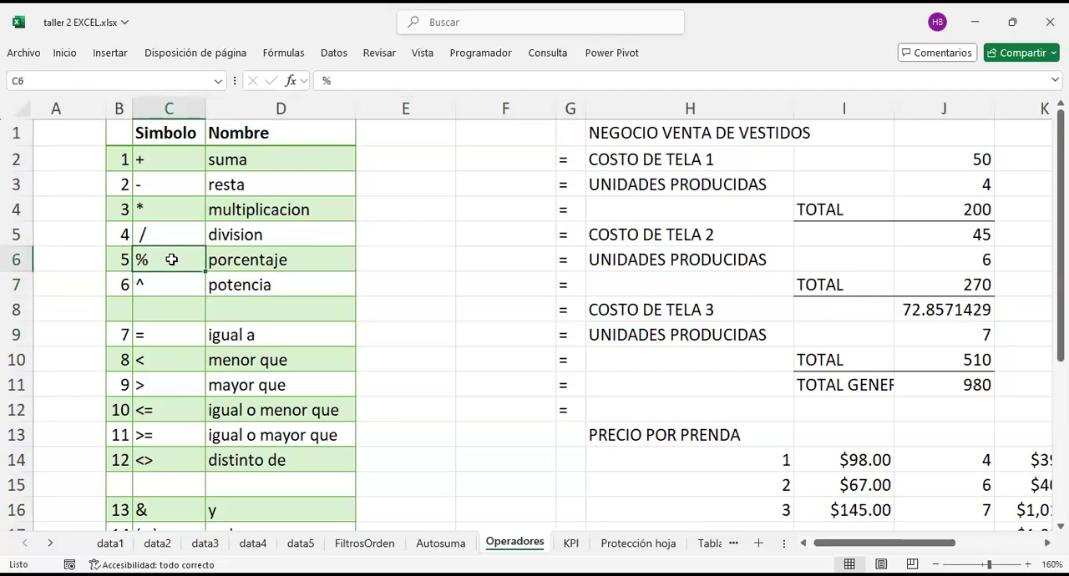
Step: Enter the value 1 in the empty cell M11, beside the dress business example
scroll(559, 306, right, 3)
scroll(560, 307, down, 3)
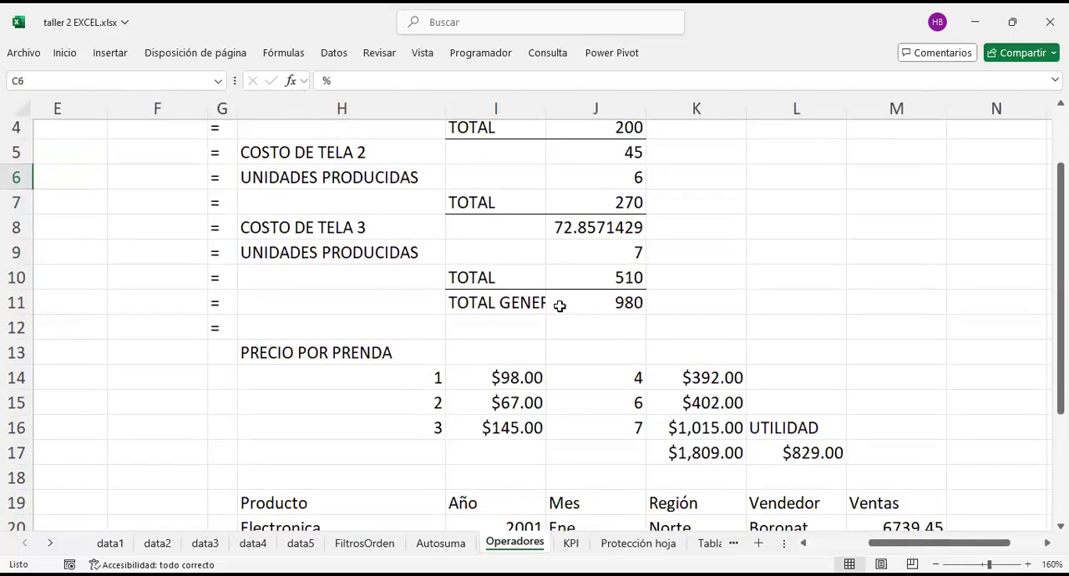
scroll(559, 307, right, 2)
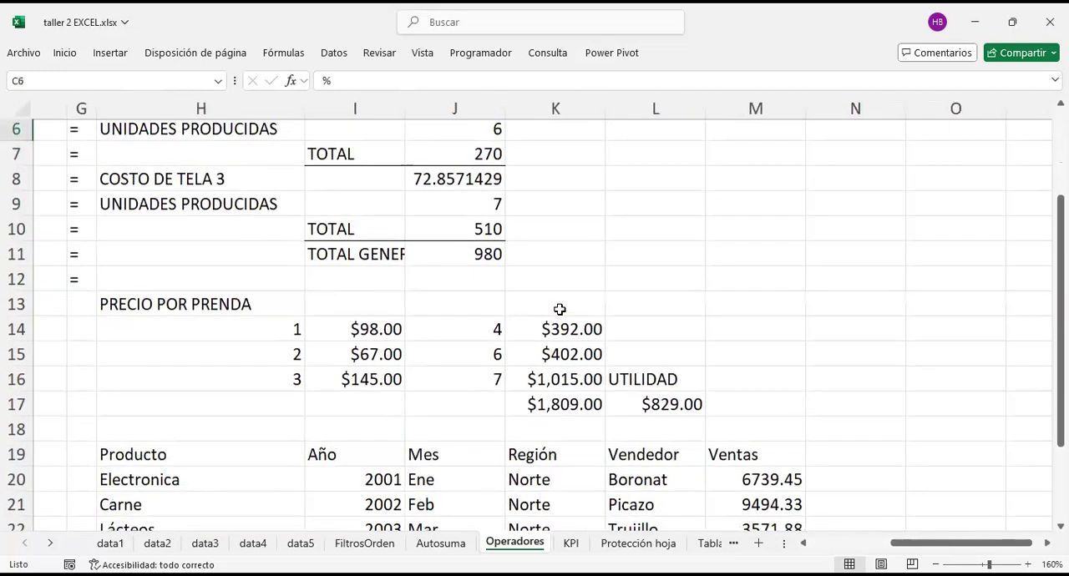
click(661, 381)
scroll(662, 386, up, 1)
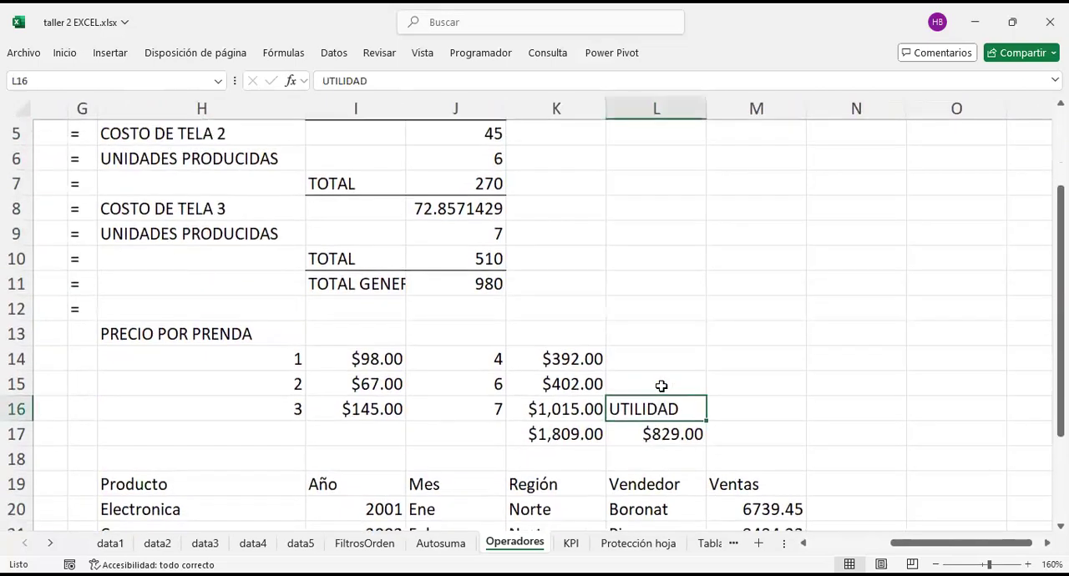
click(755, 281)
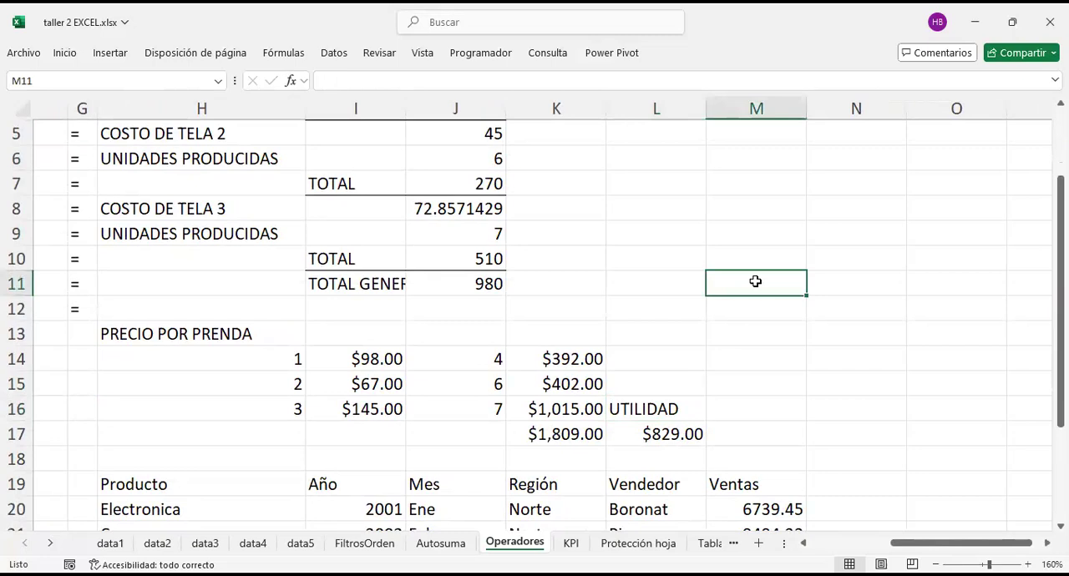
text(1)
key(Return)
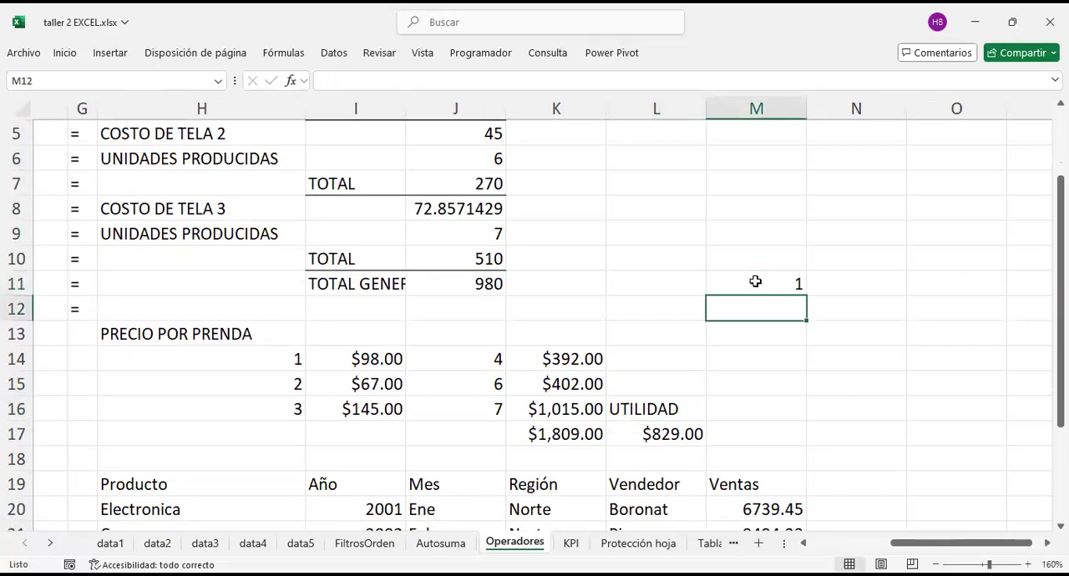
Step: Open the editing and formatting options for cell M11
click(768, 275)
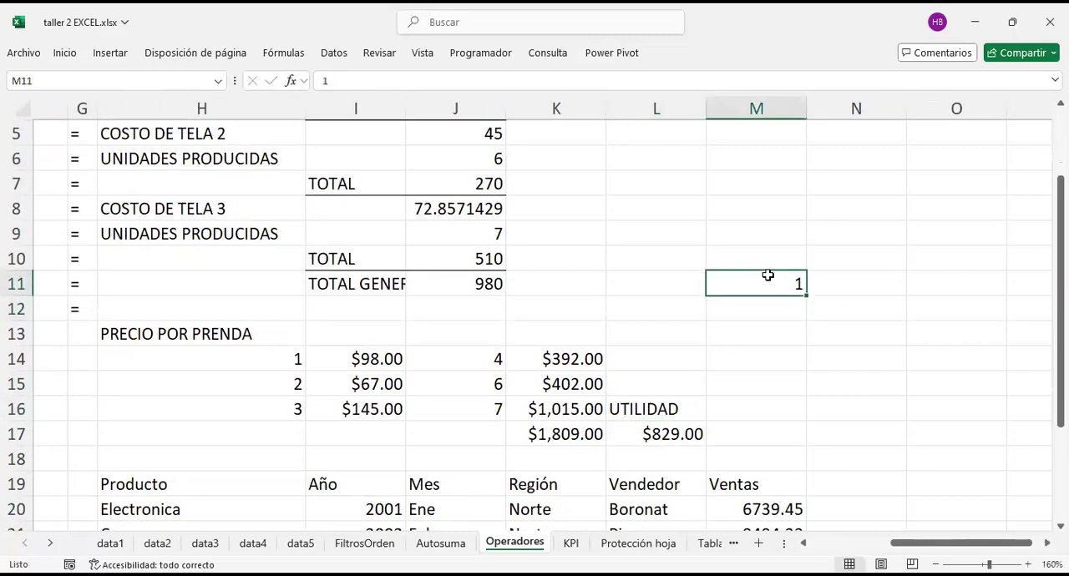
right_click(767, 275)
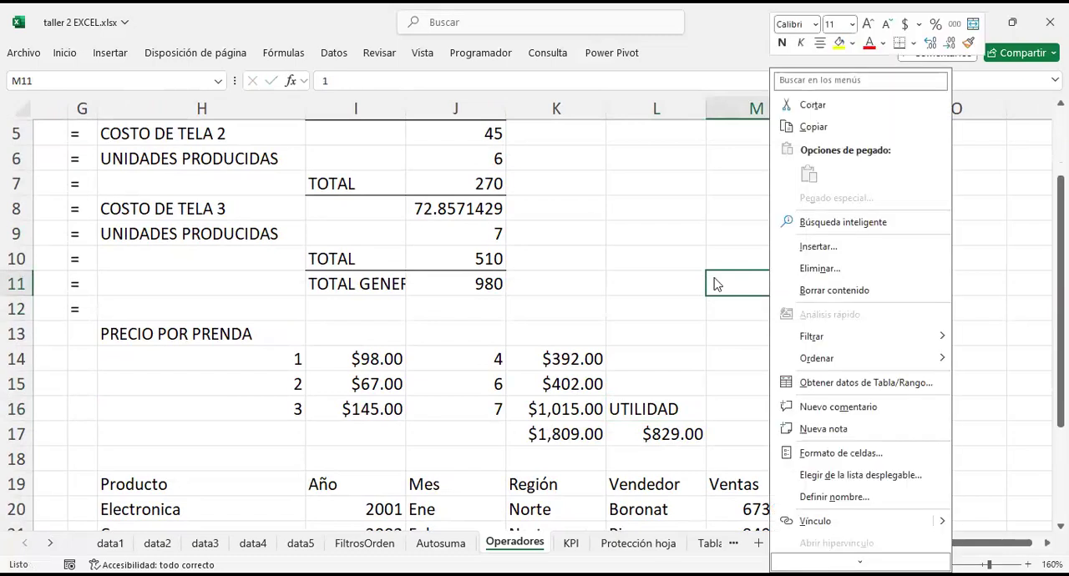
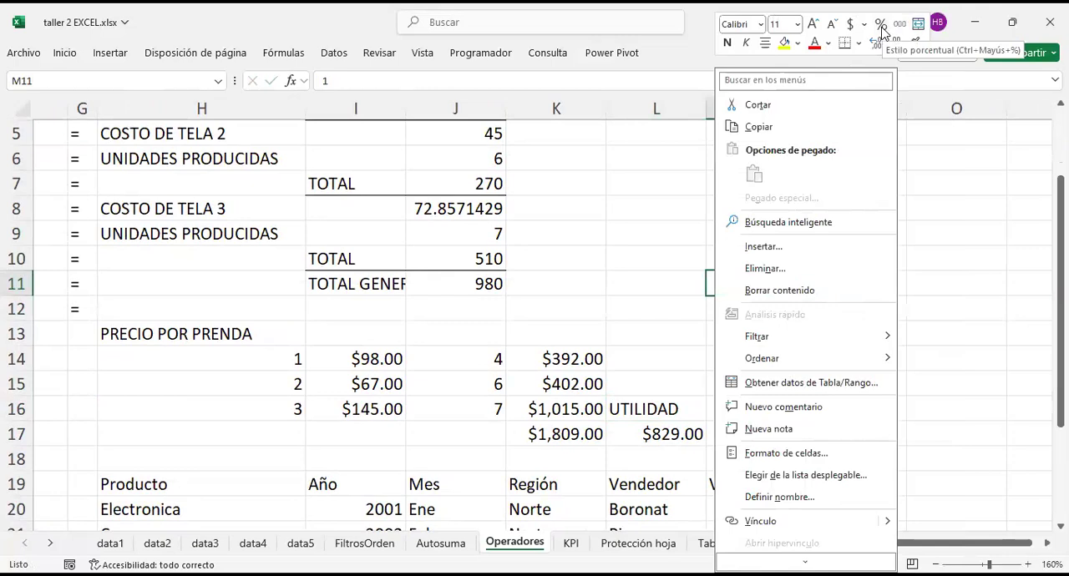
Step: Apply the percent style to M11 and enter 1 in M10 and 0 in N10
click(881, 25)
click(760, 302)
click(768, 283)
click(775, 256)
text(1)
key(Right)
text(0)
key(Return)
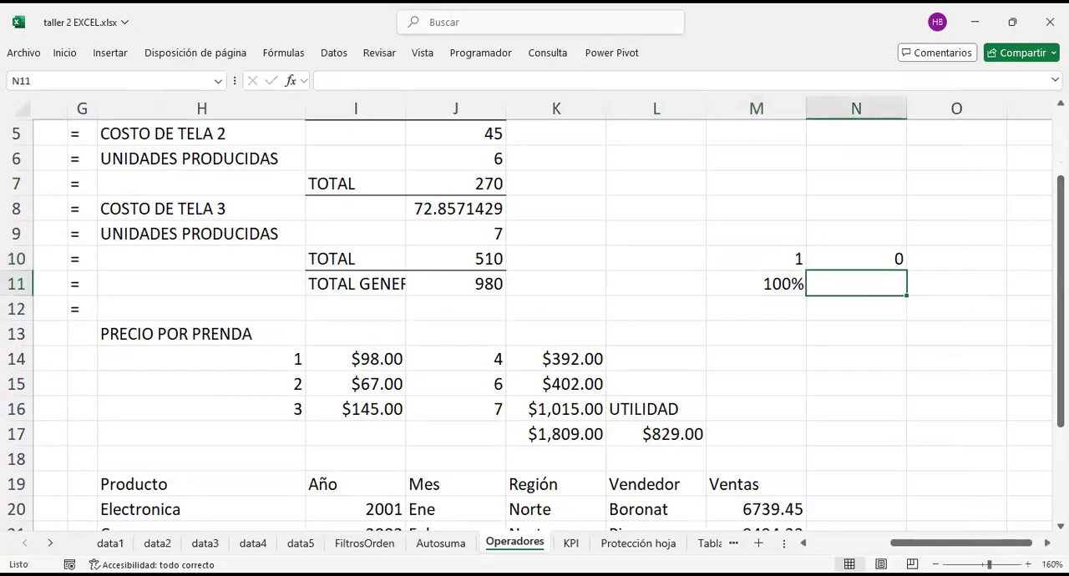
Step: Enter 0% in N11, below the 0 value
text(0%)
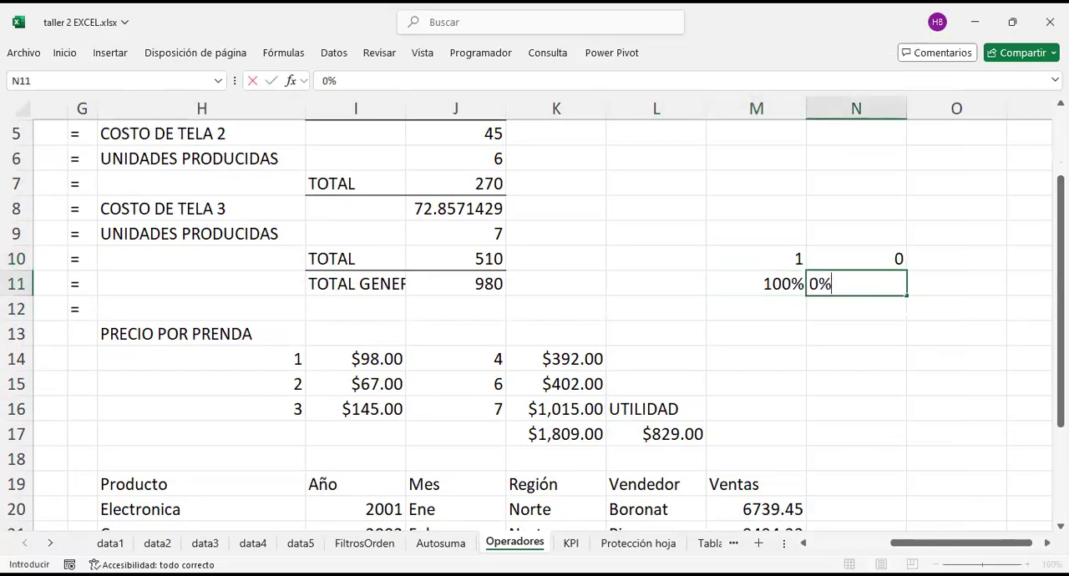
key(BackSpace)
text(%)
key(Return)
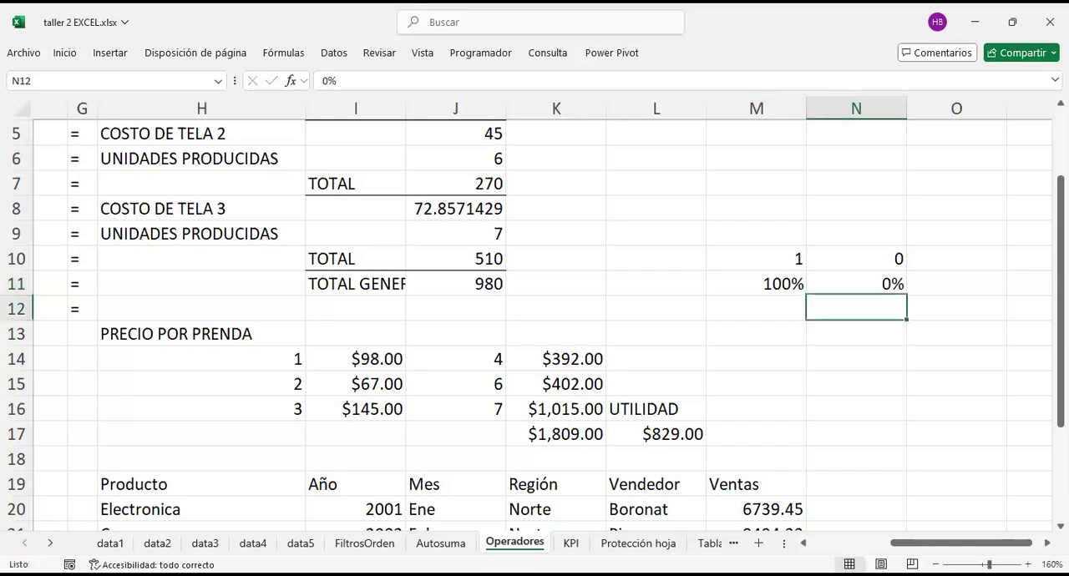
text(19)
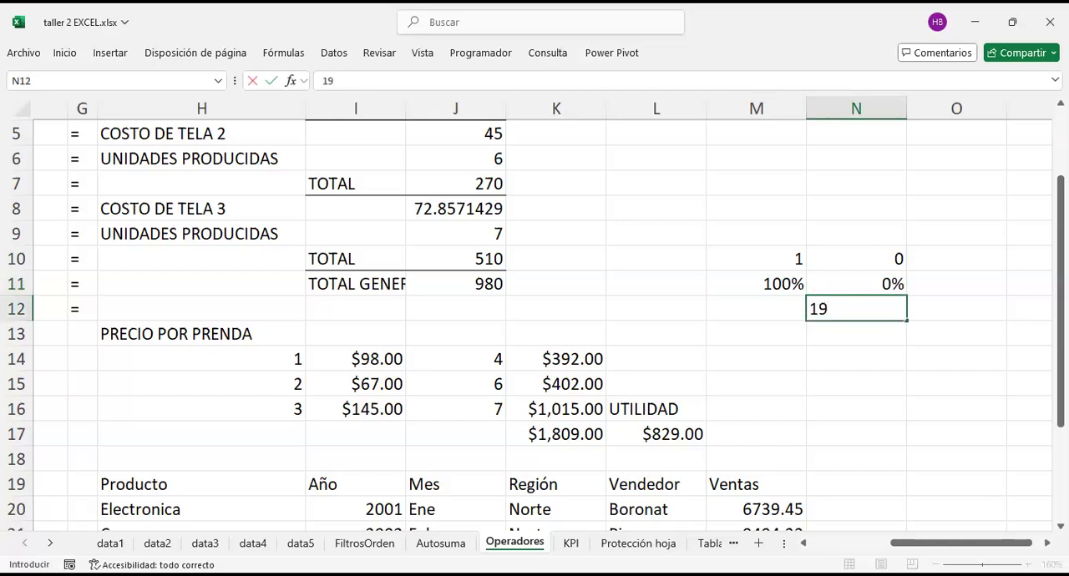
text(%)
key(Return)
key(Up)
key(BackSpace)
key(Left)
key(Up)
key(Down)
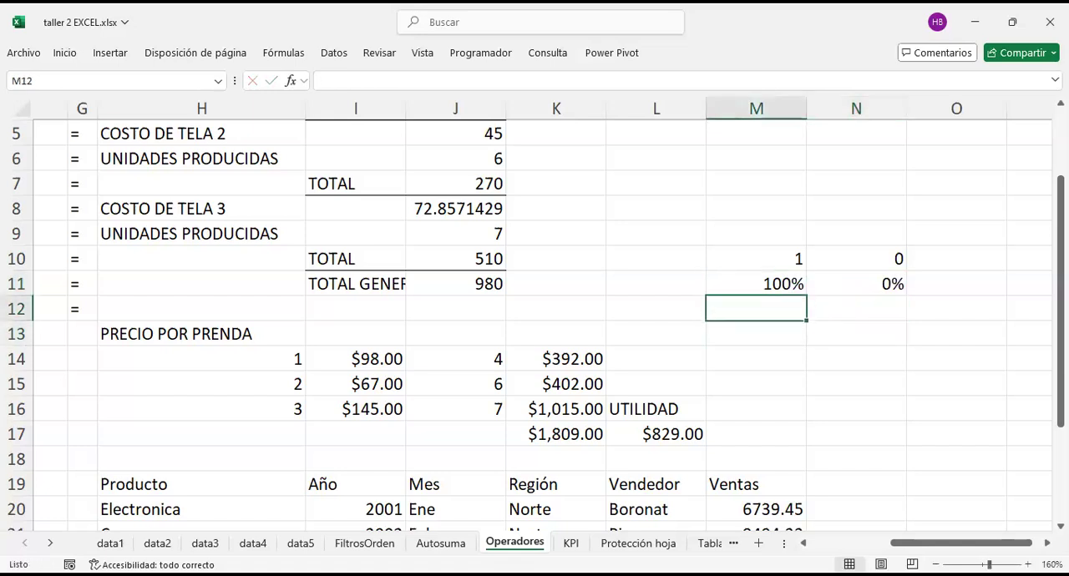
Step: Clear the UTILIDAD label and the profit result beneath it in L16 and L17
scroll(799, 407, left, 2)
scroll(799, 407, up, 1)
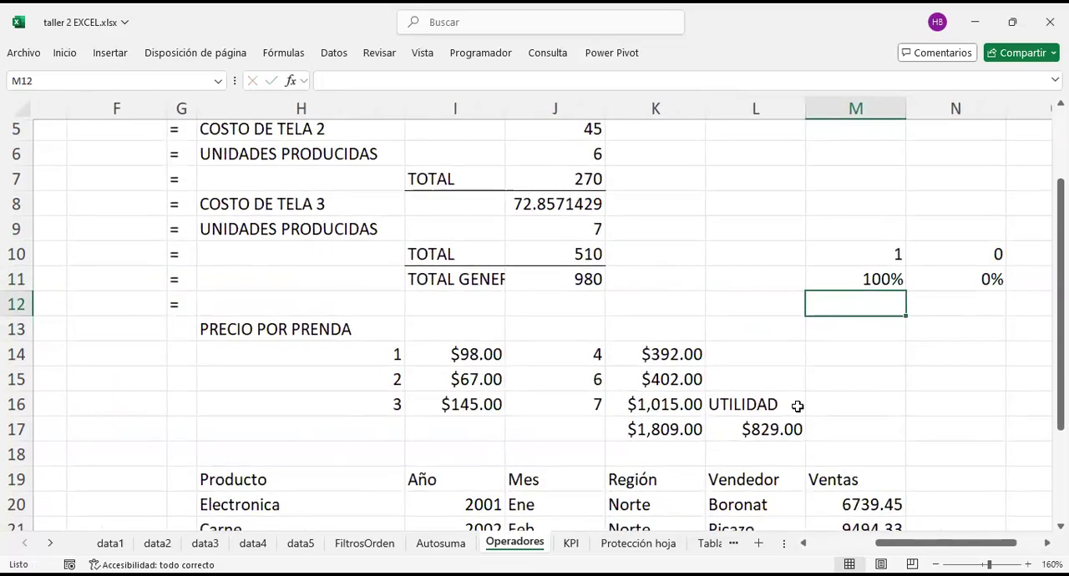
scroll(798, 407, right, 2)
scroll(797, 407, left, 1)
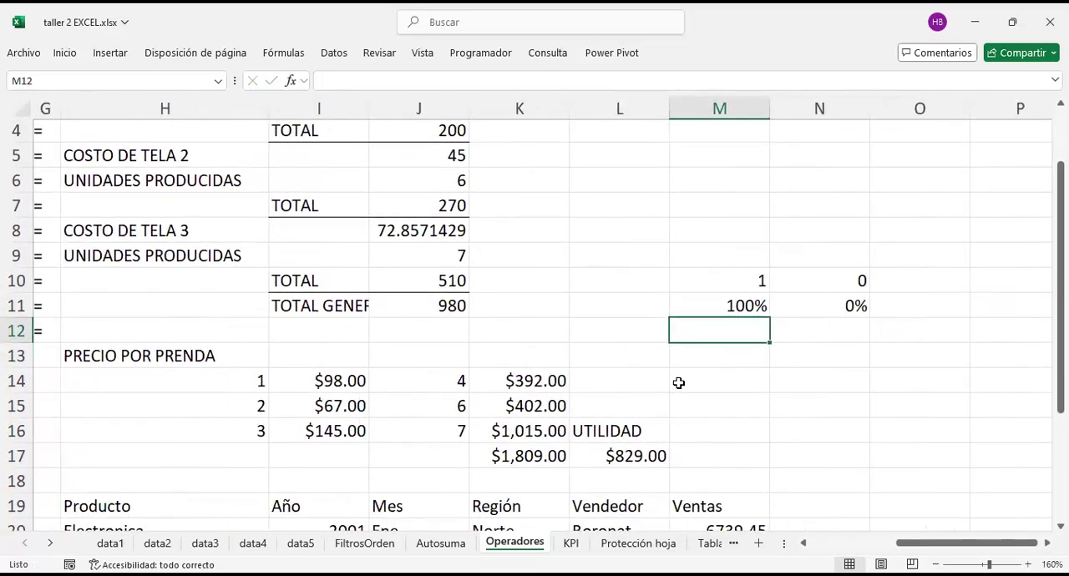
click(640, 437)
key(Delete)
key(Down)
key(Delete)
key(Down)
Step: Examine the sales amounts per garment in K14:K16 and their total in K17
key(Left)
key(Up)
key(Up)
key(Up)
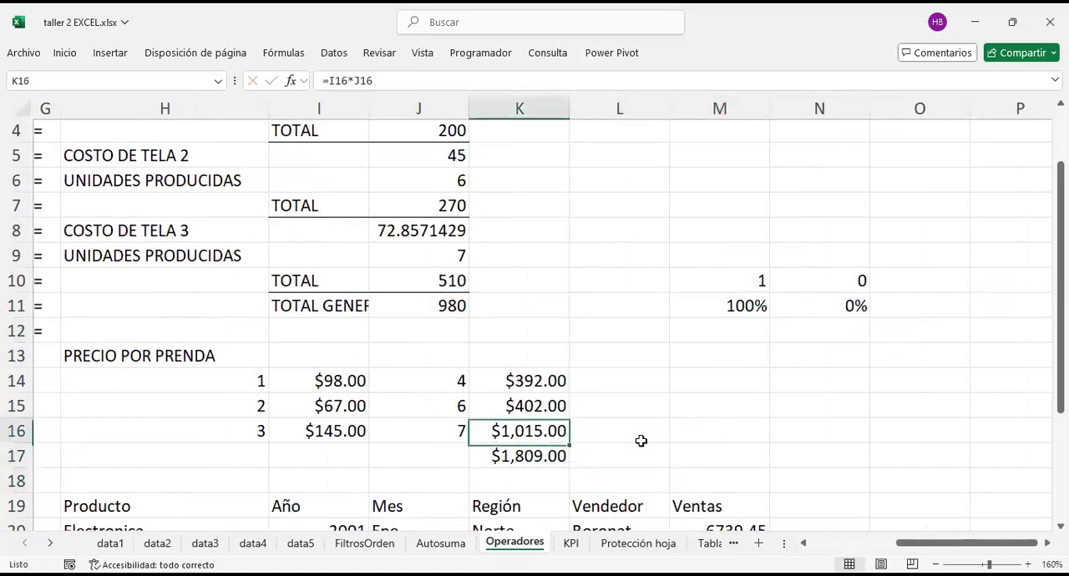
key(Up)
key(Right)
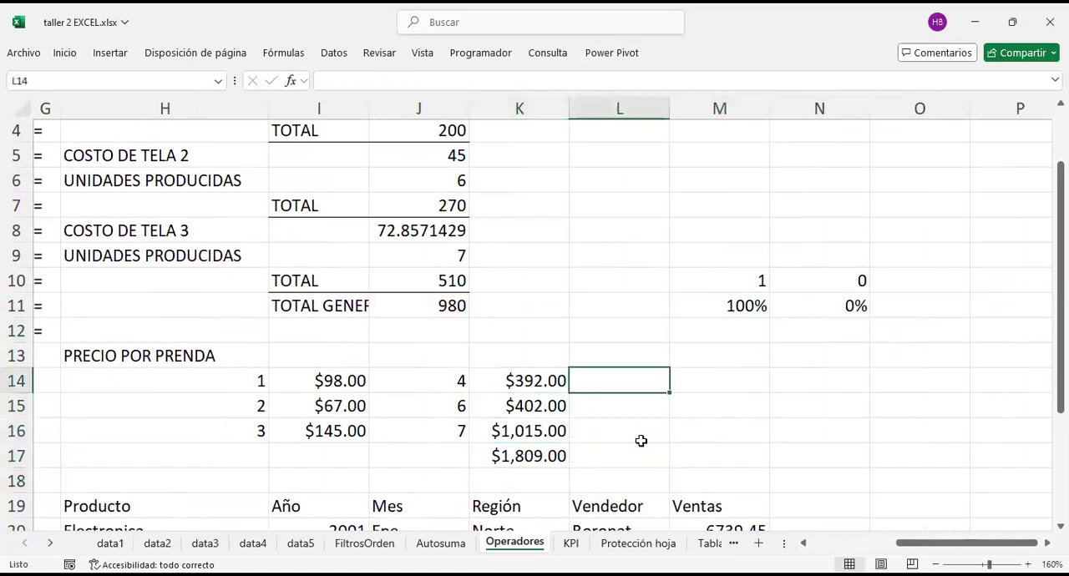
click(541, 453)
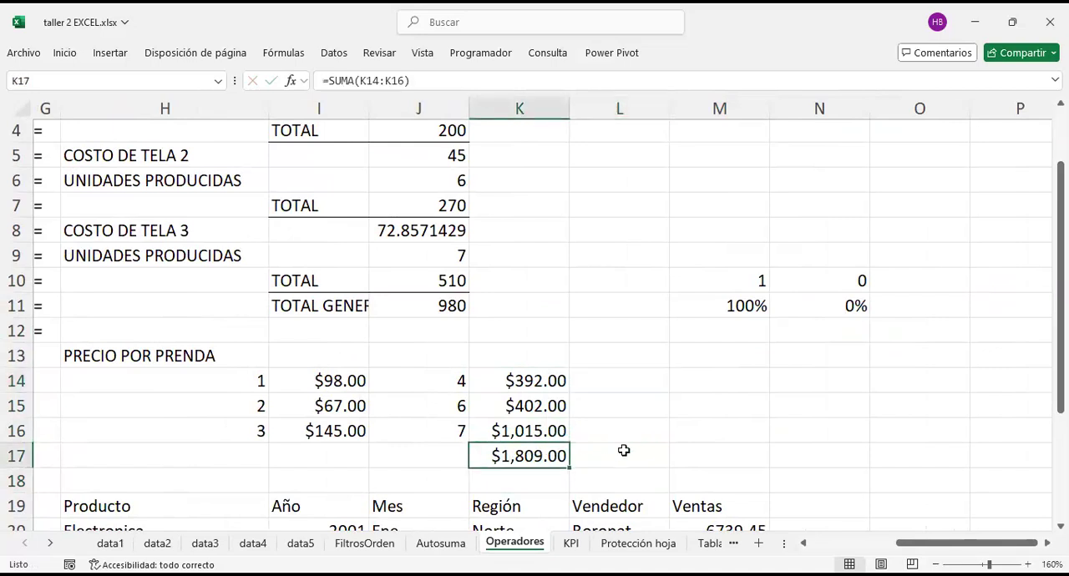
click(554, 382)
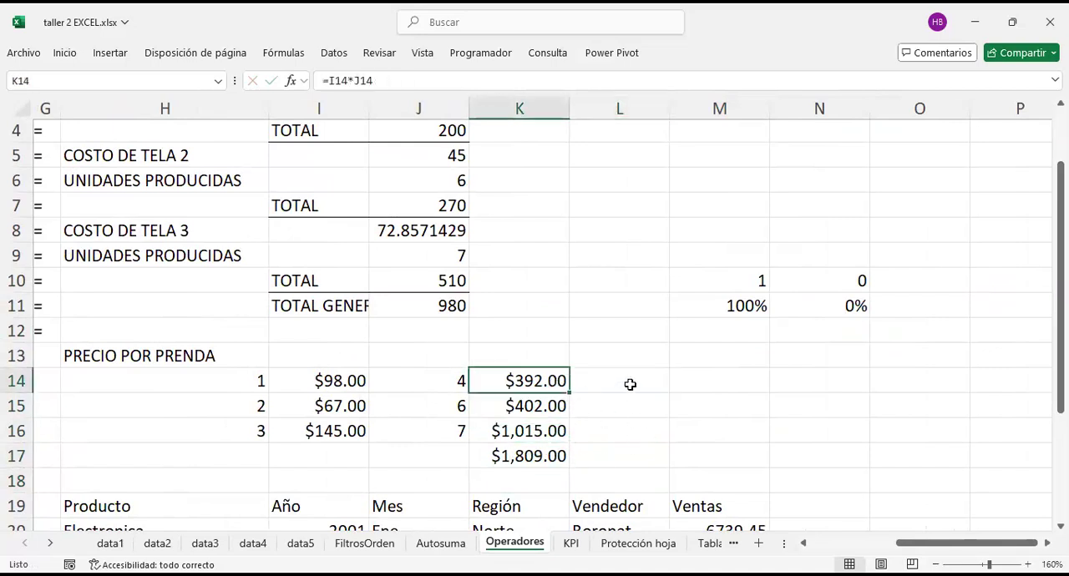
click(628, 384)
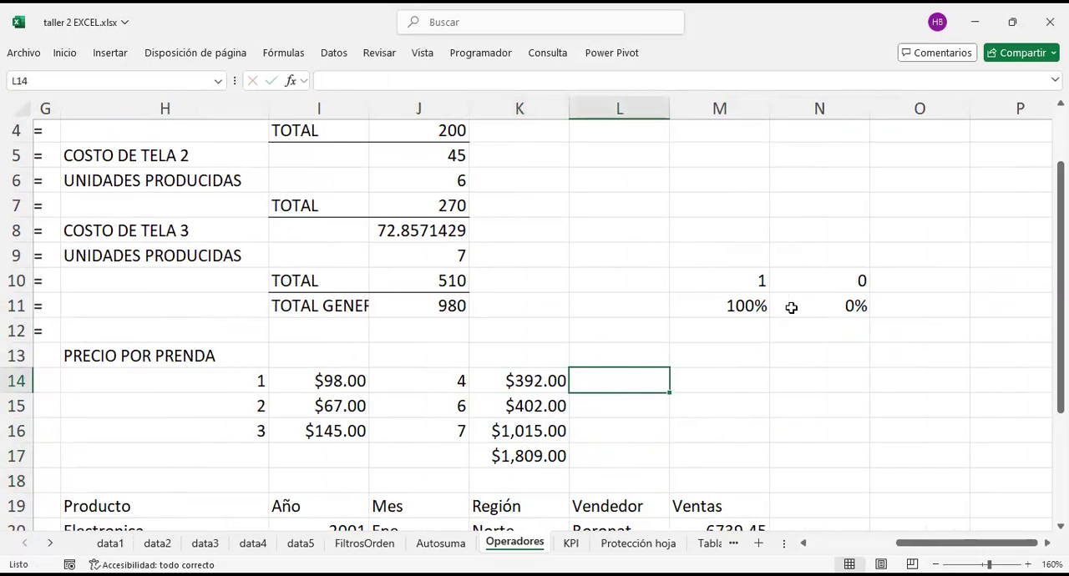
Step: Enter the note DIVISIÓN in M12, below the 100% value
key(Up)
key(Up)
key(Right)
text(DIVISIÓN)
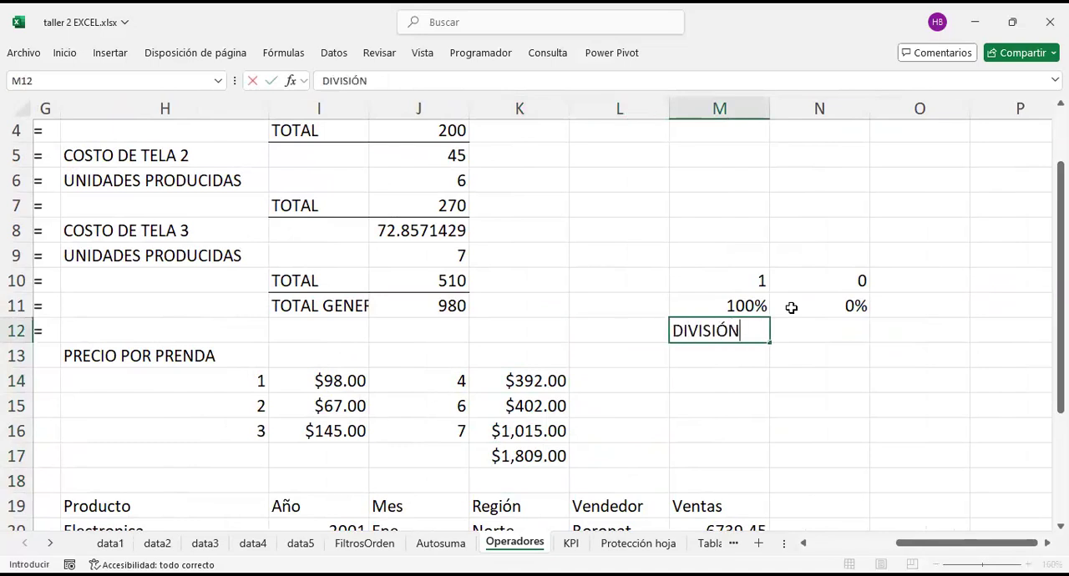
key(Tab)
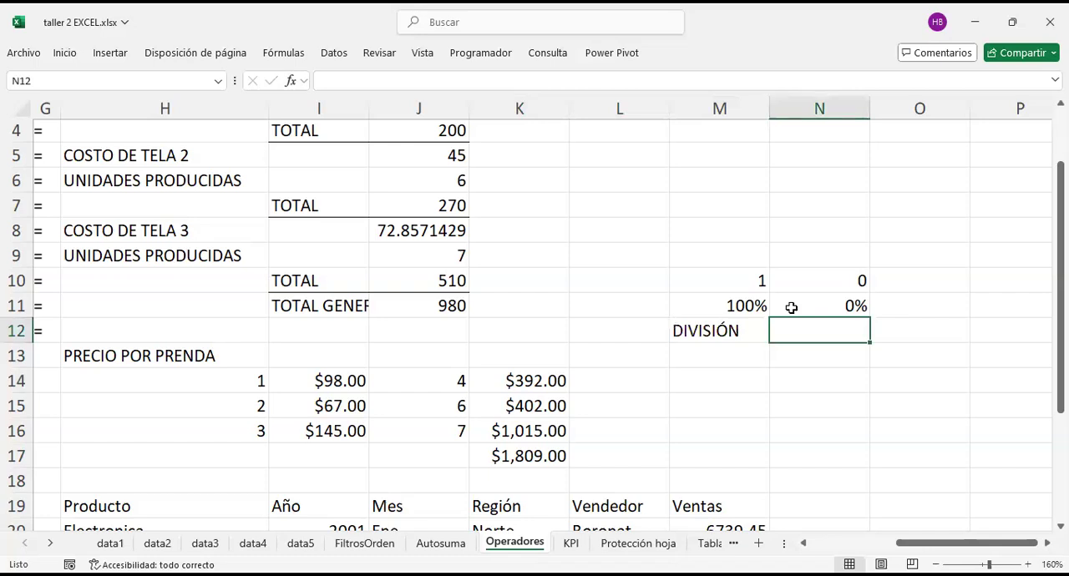
Step: Enter the note BASE in N12, beside DIVISIÓN
key(Left)
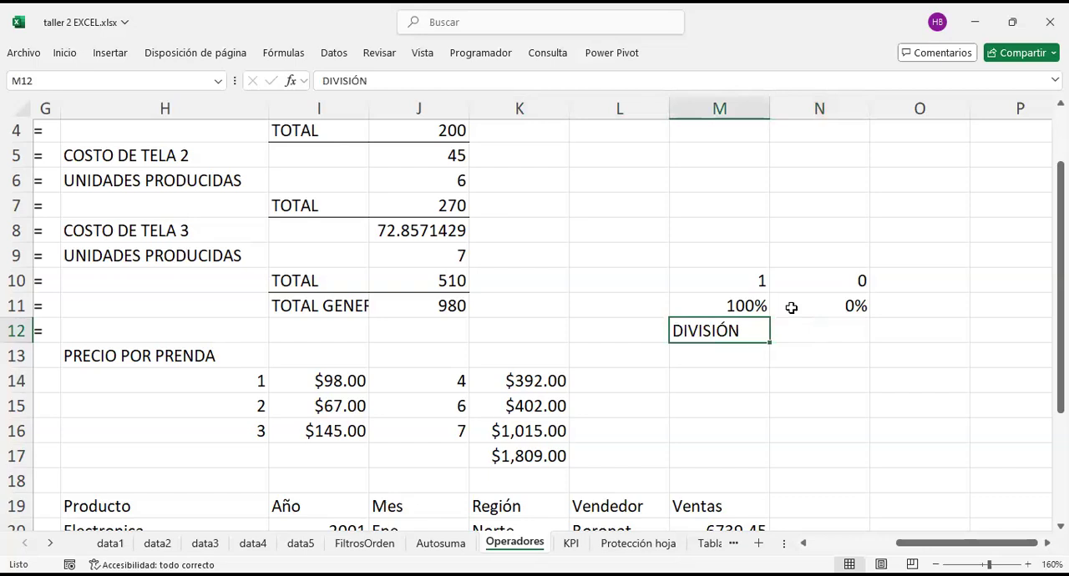
key(Right)
key(Left)
key(Left)
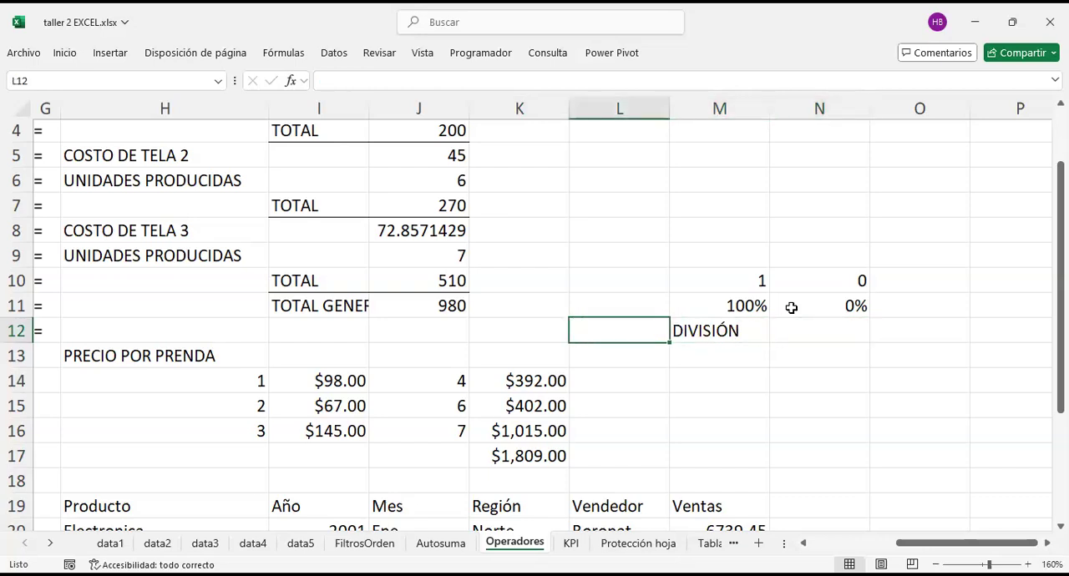
key(Right)
key(Right)
text(BASE)
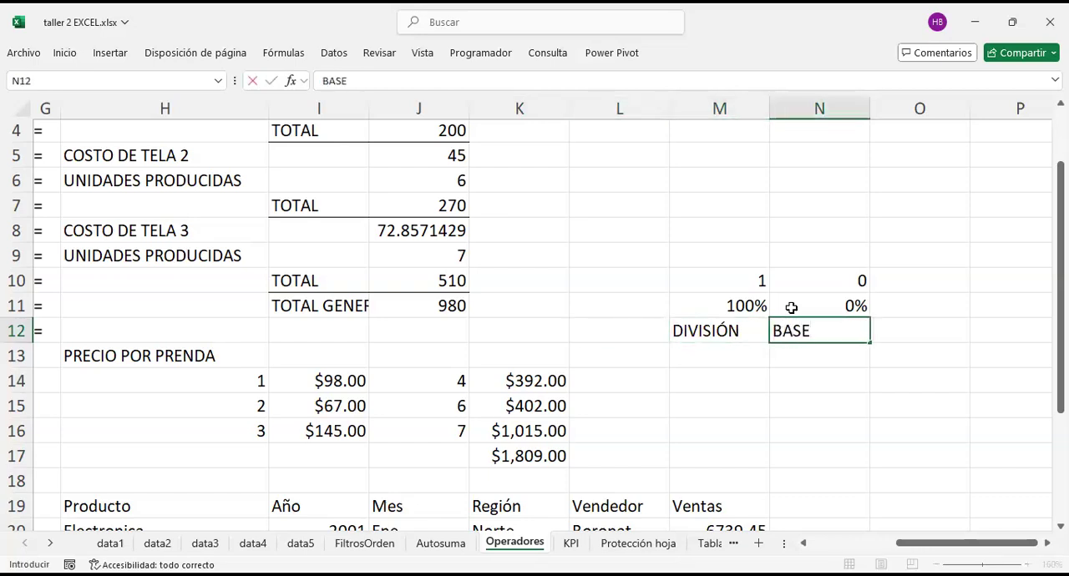
key(Return)
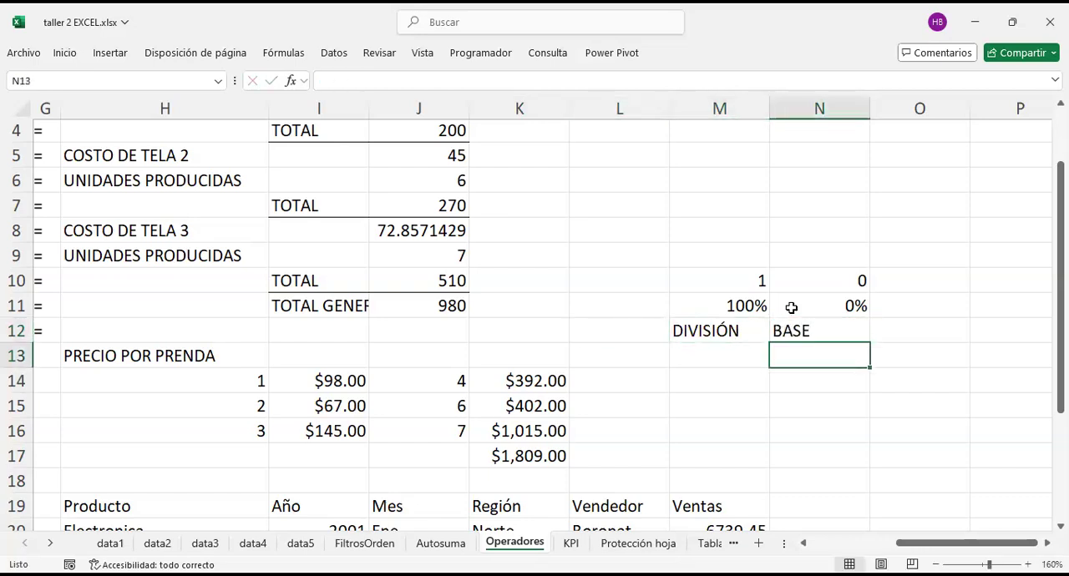
click(832, 326)
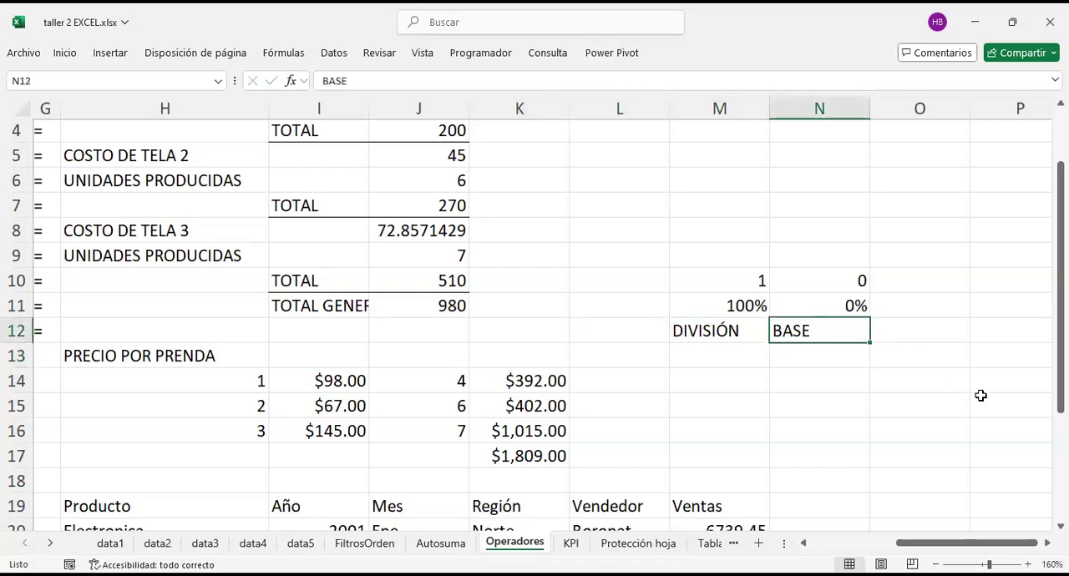
Step: Calculate the first garment's share of total sales in L14 with the formula =K14/K17
click(604, 445)
click(530, 374)
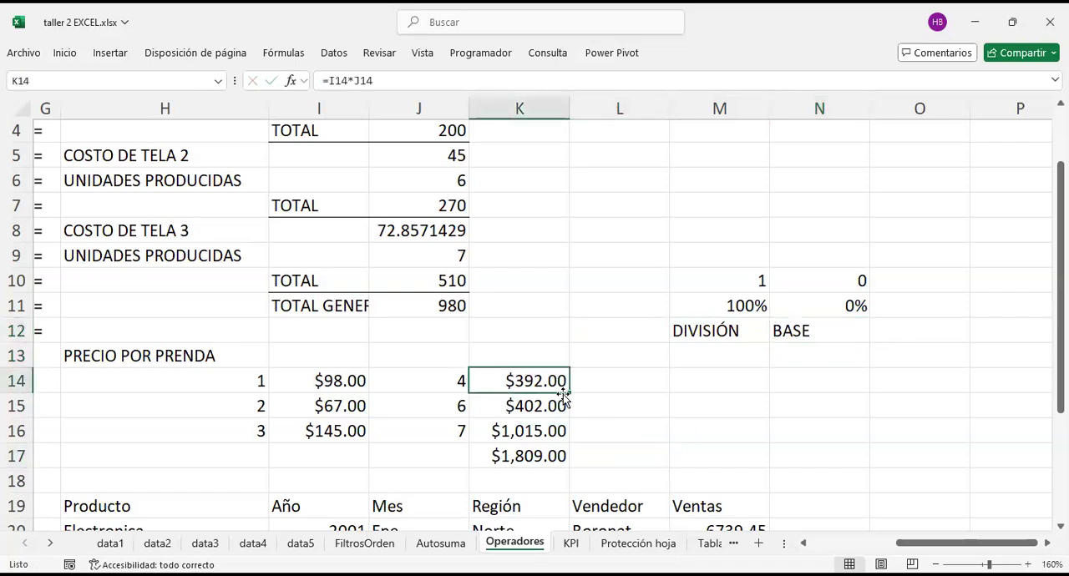
key(Down)
key(Down)
key(Down)
click(611, 381)
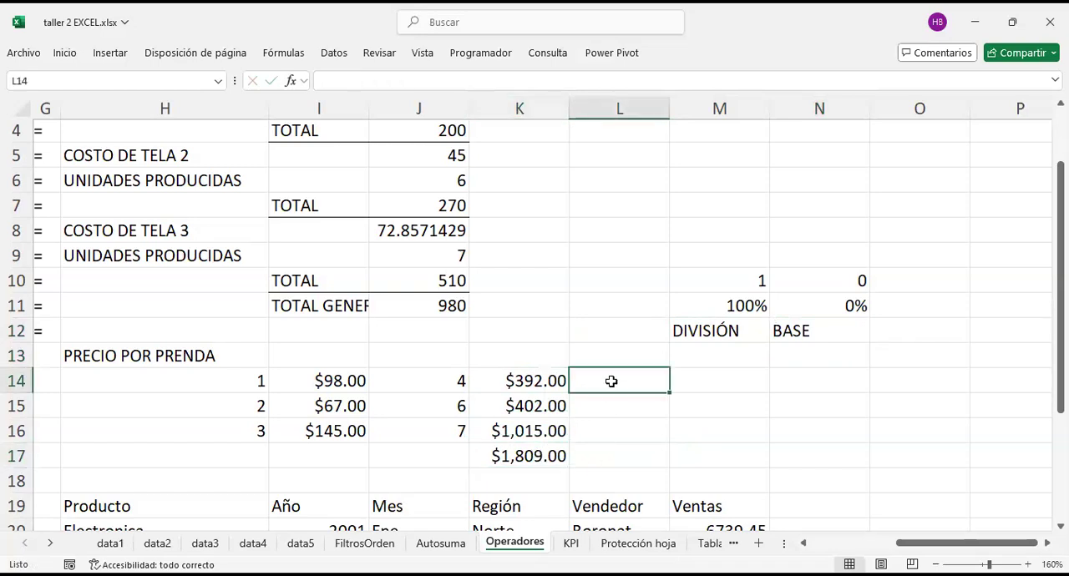
text(=)
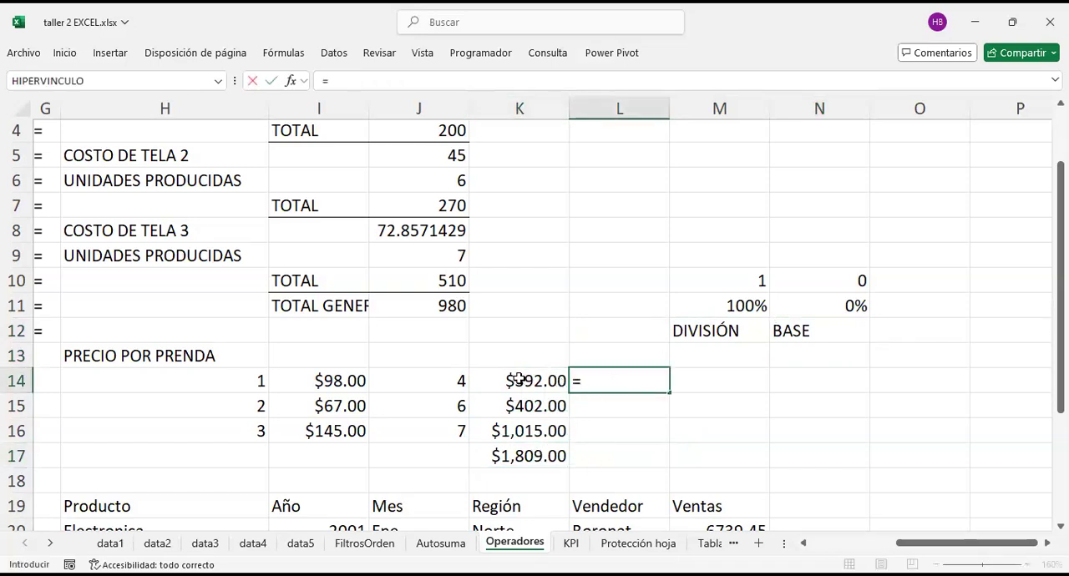
click(513, 381)
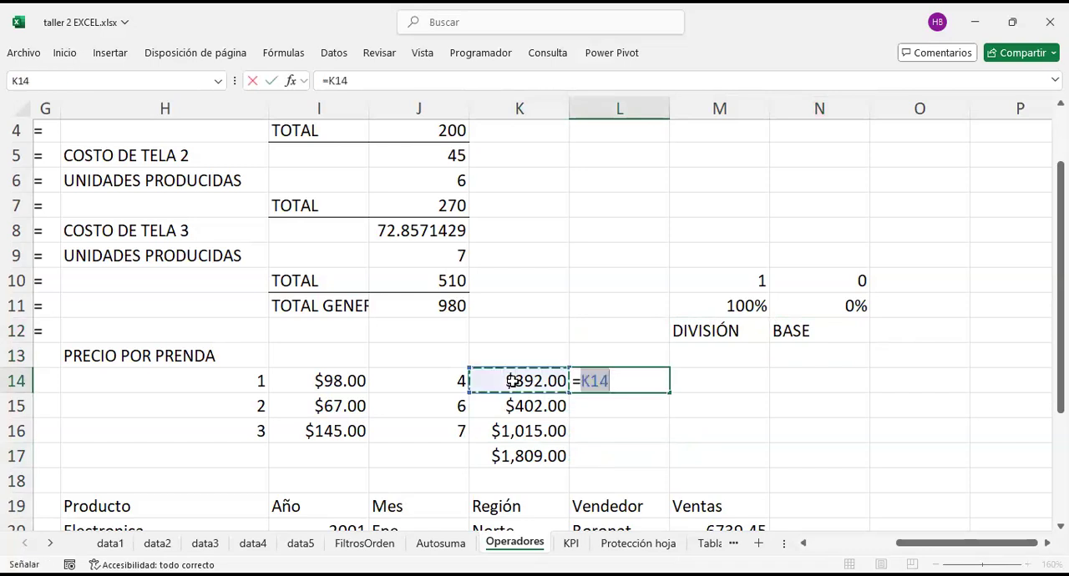
text(/)
click(524, 457)
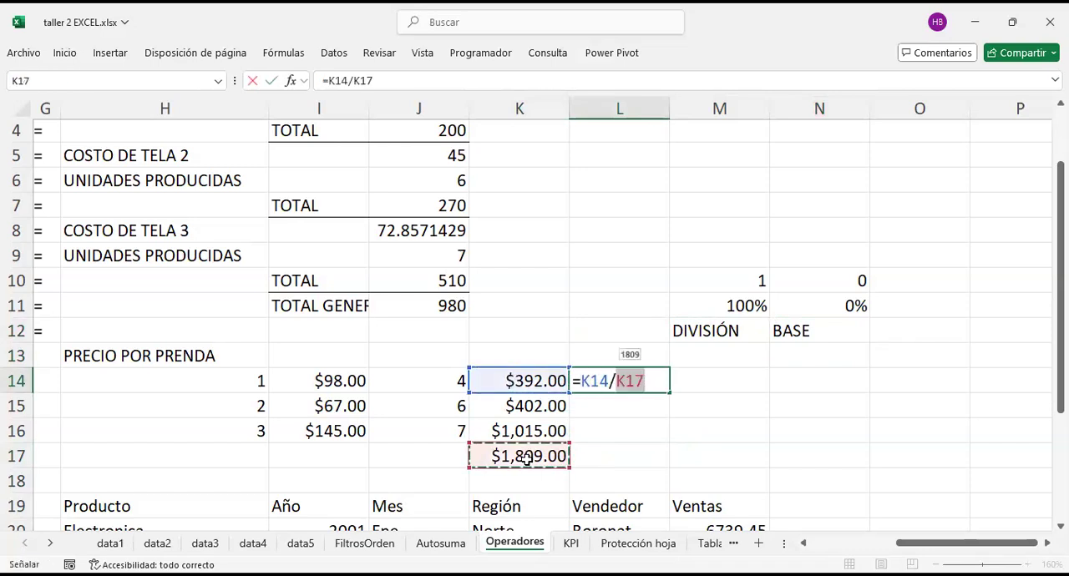
key(Return)
Step: Calculate the second garment's share of total sales in L15 with the formula =K15/K17
text())
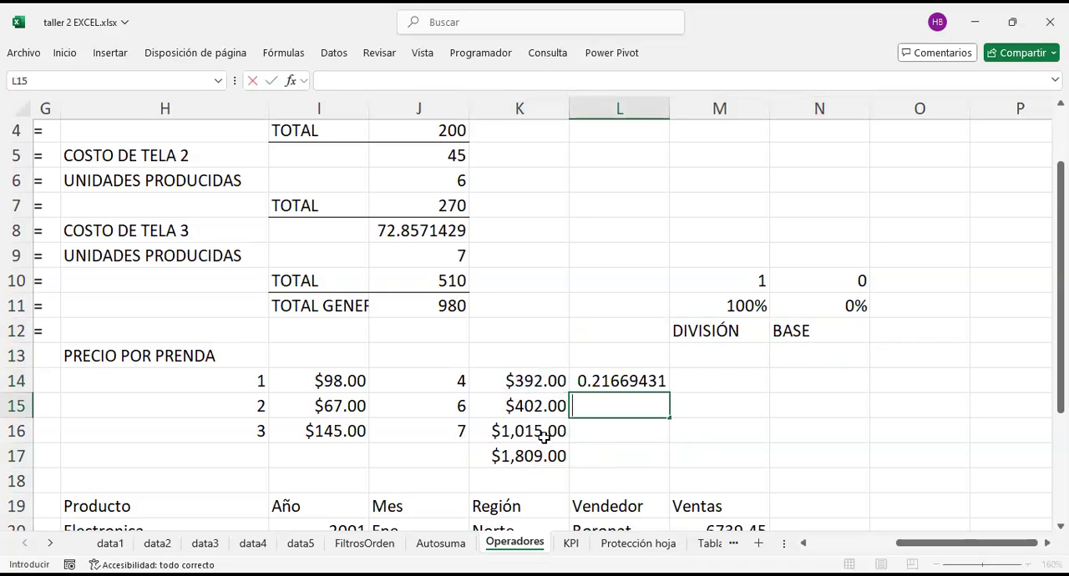
text(=)
click(537, 407)
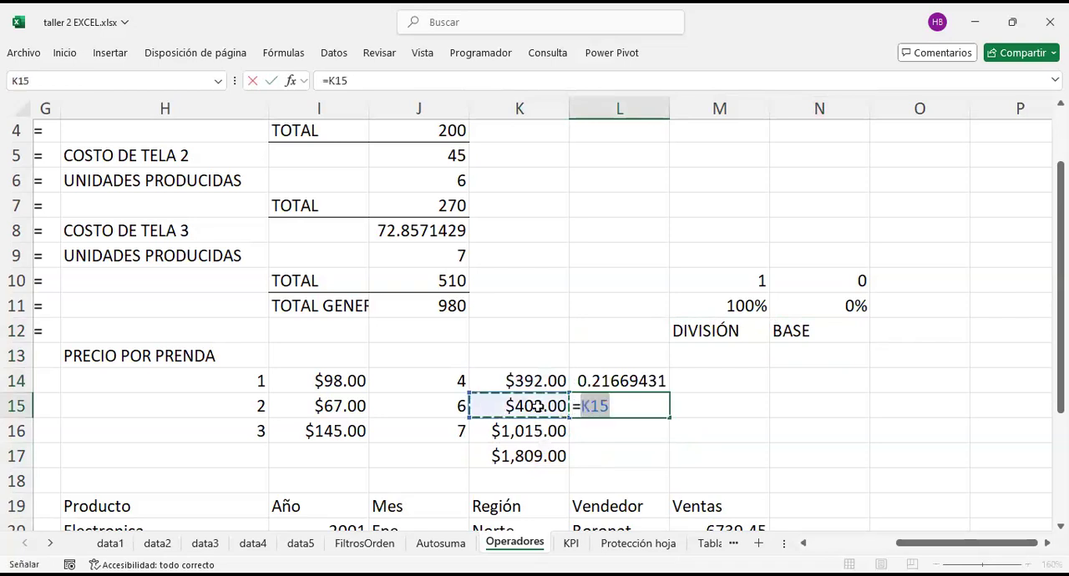
text(/)
click(526, 455)
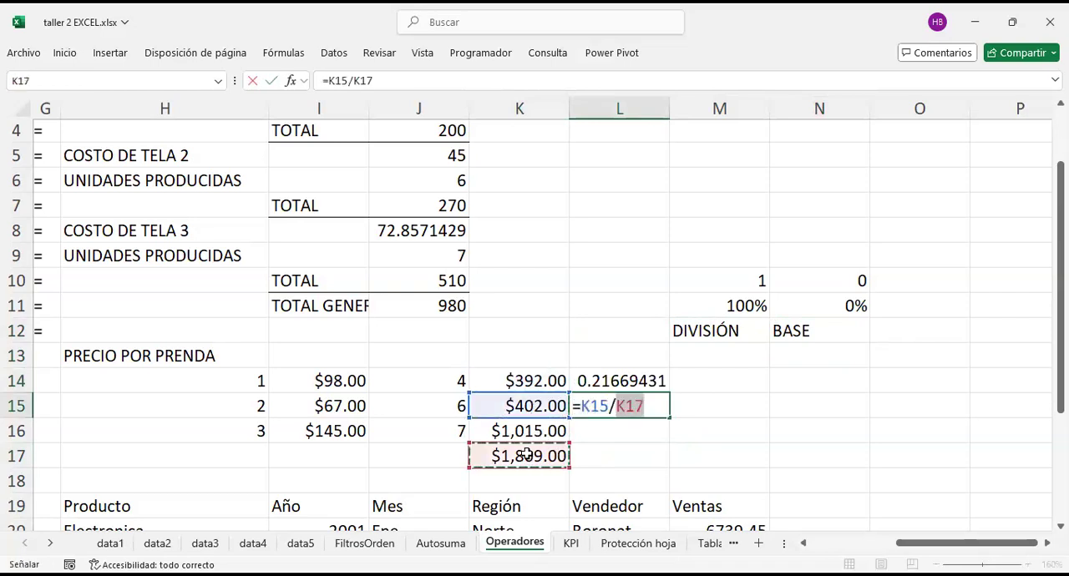
key(Return)
Step: Calculate the third garment's share of total sales in L16 with the formula =K16/K17
text(=)
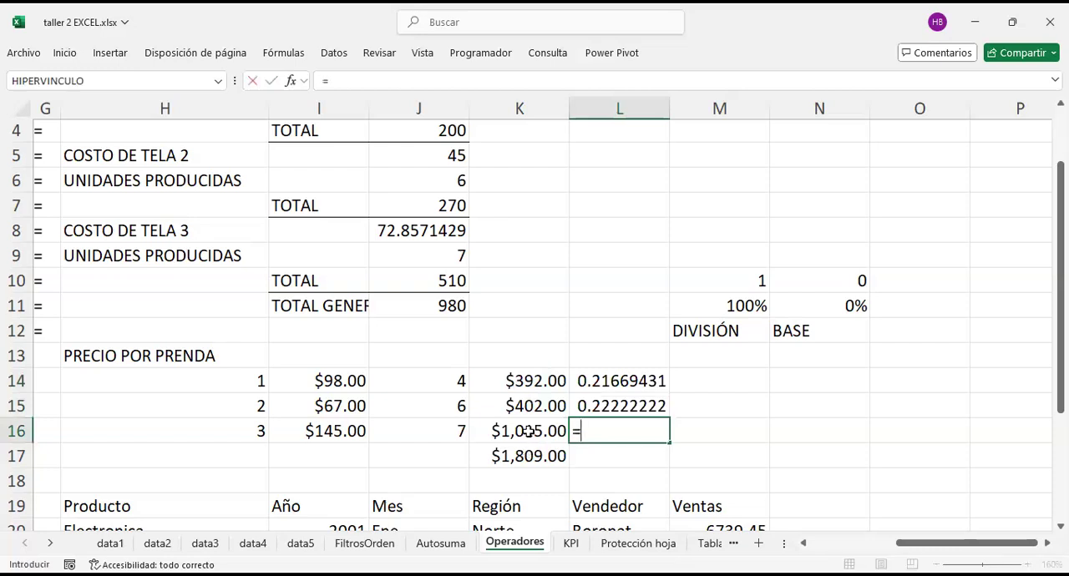
click(529, 431)
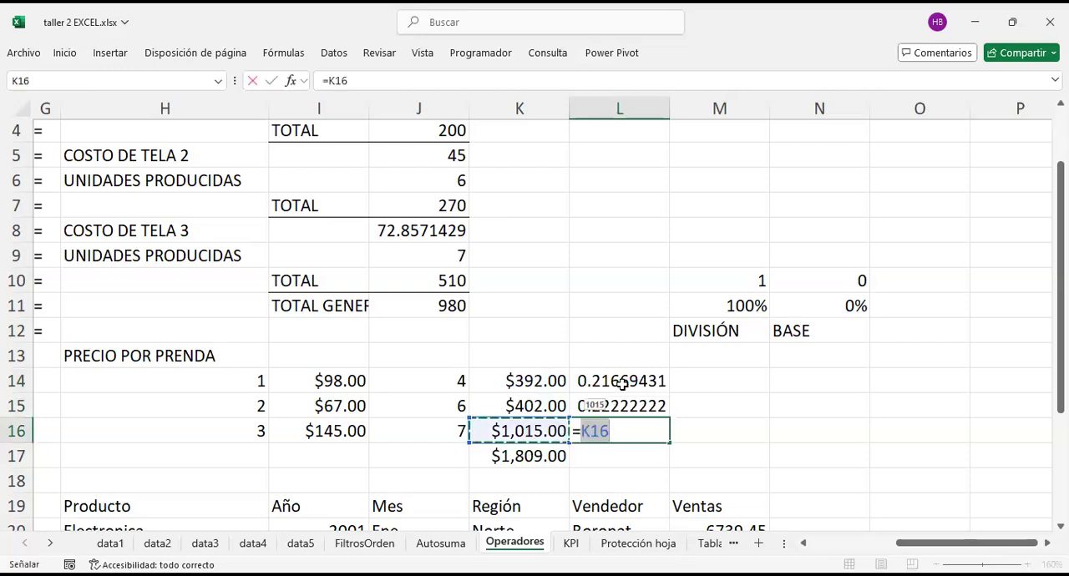
text(/)
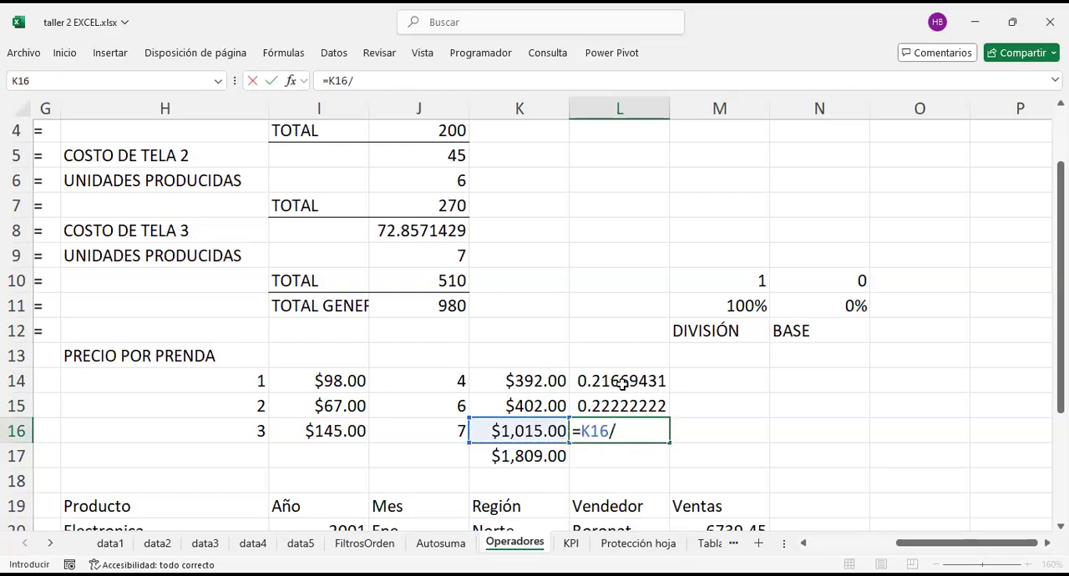
click(534, 457)
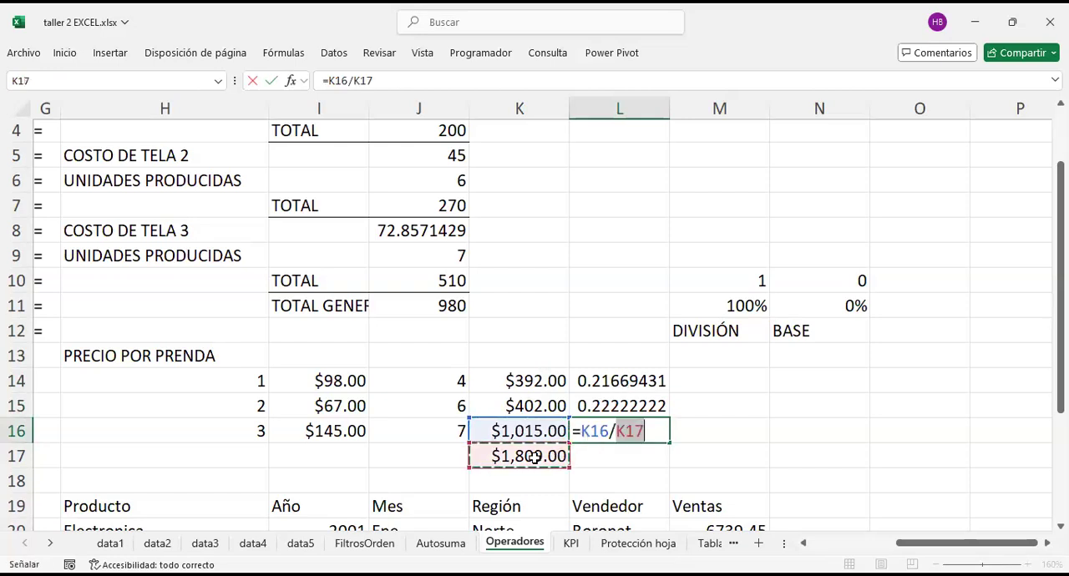
key(Return)
key(Up)
key(Up)
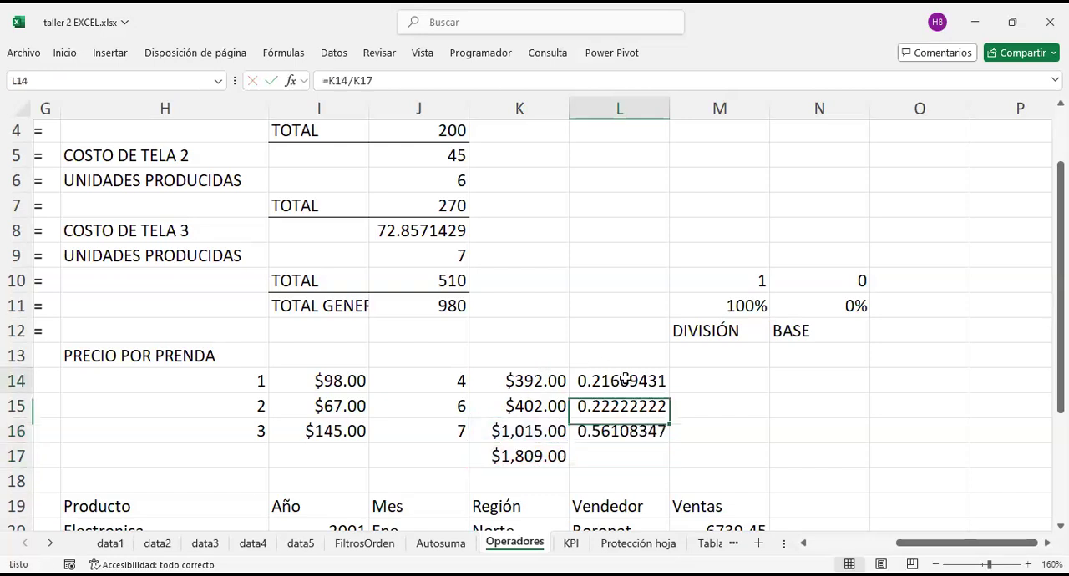
Step: Apply the percent style to the three sales shares in L14:L16
click(808, 276)
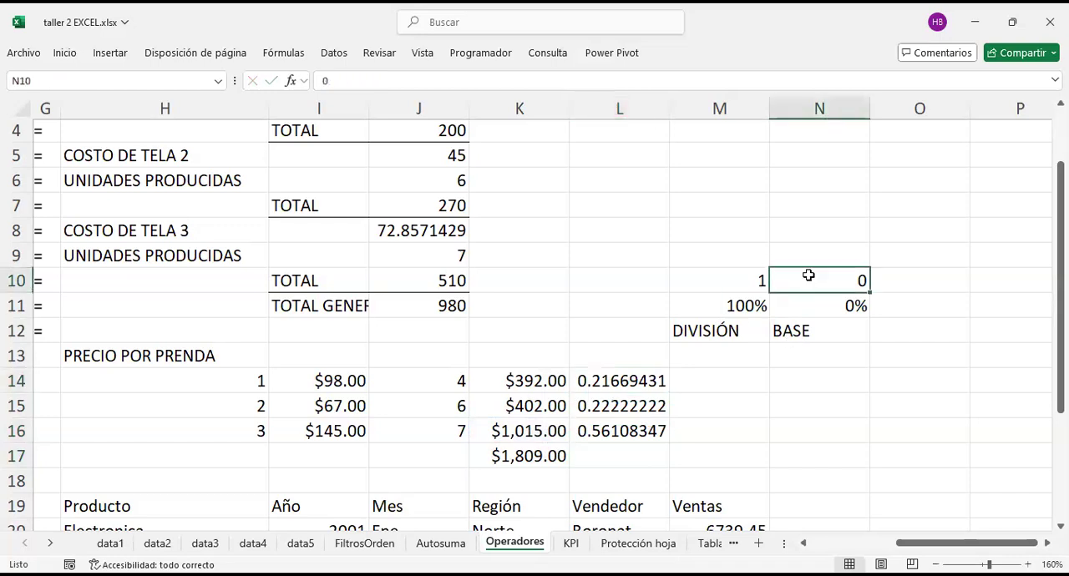
click(750, 276)
drag(621, 381, 634, 429)
right_click(634, 429)
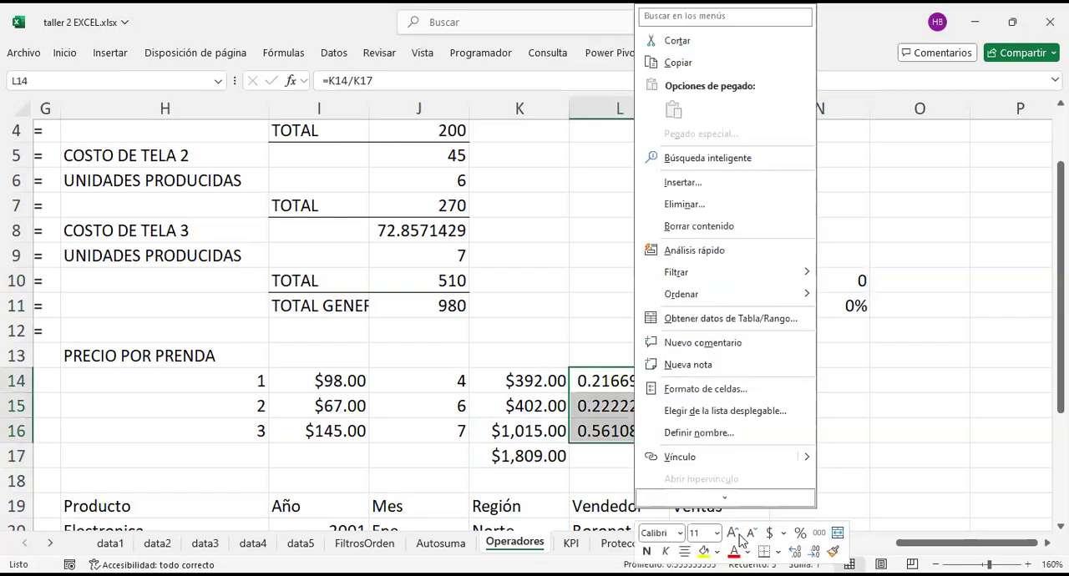
click(800, 534)
click(711, 381)
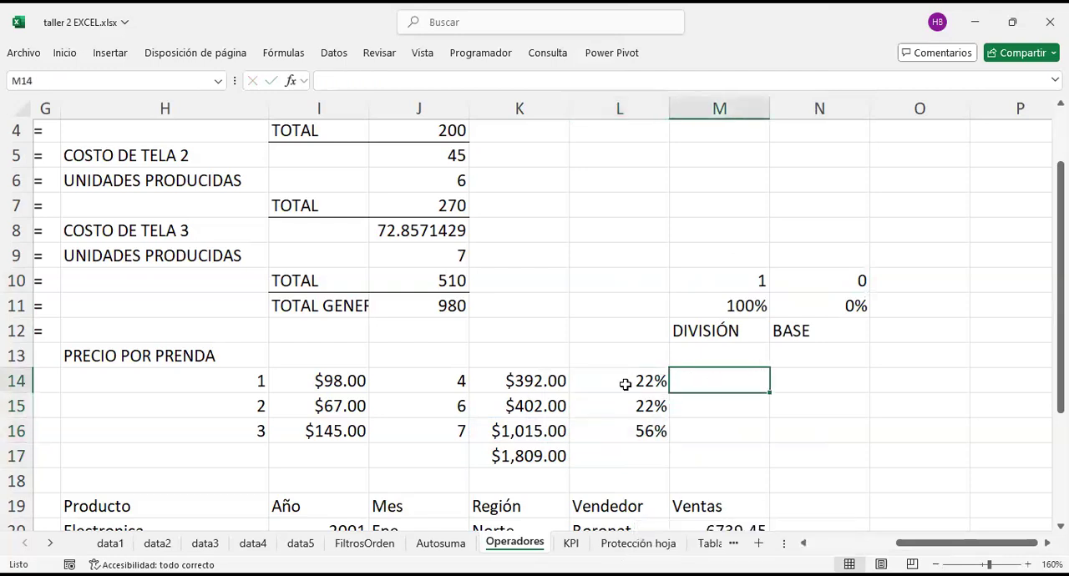
Step: Format the garments' sales shares in L14:L16 as percentages with two decimal places
drag(626, 383, 644, 429)
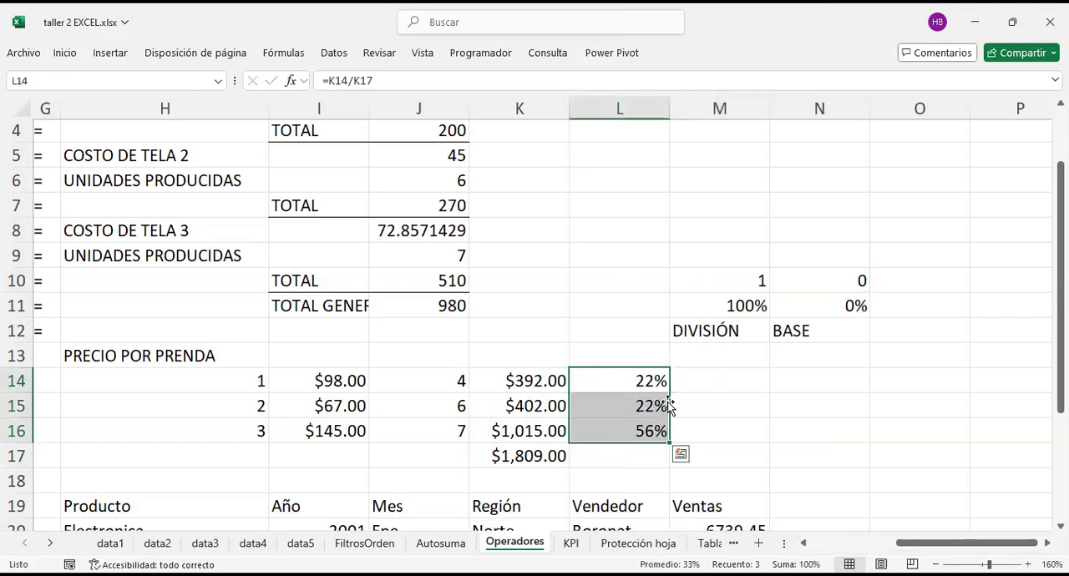
key(ctrl+1)
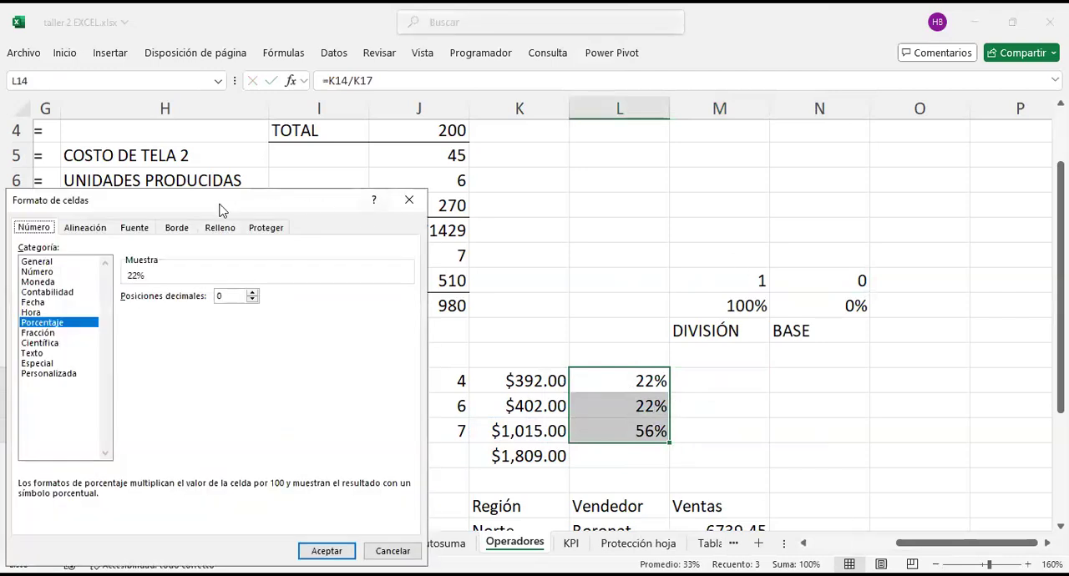
drag(207, 198, 448, 201)
click(494, 296)
click(495, 296)
click(569, 554)
click(810, 384)
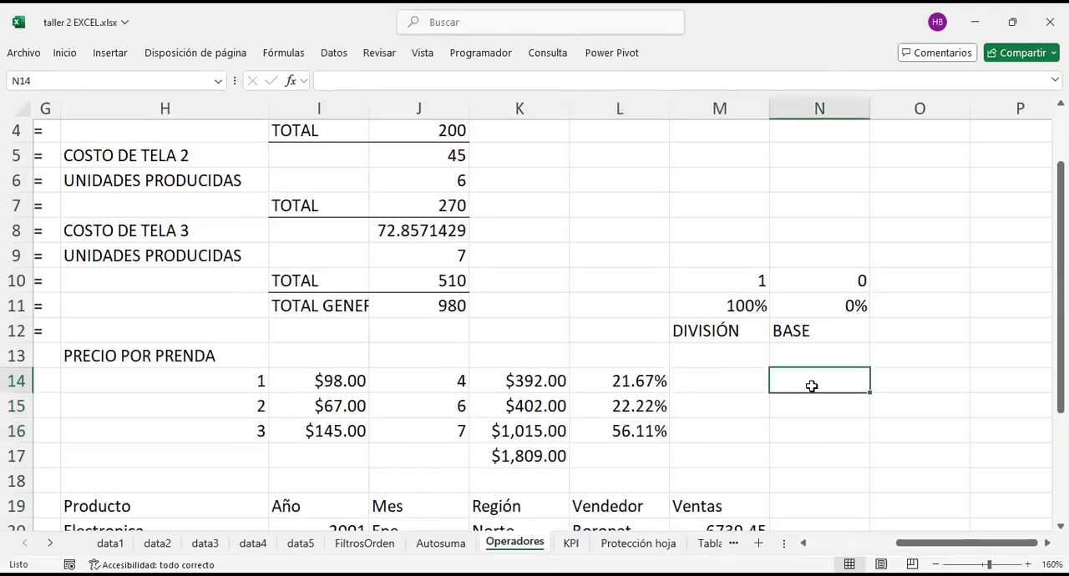
Step: Review the first garment's sales amount and the share formulas for all three garments in L14:L16
click(555, 380)
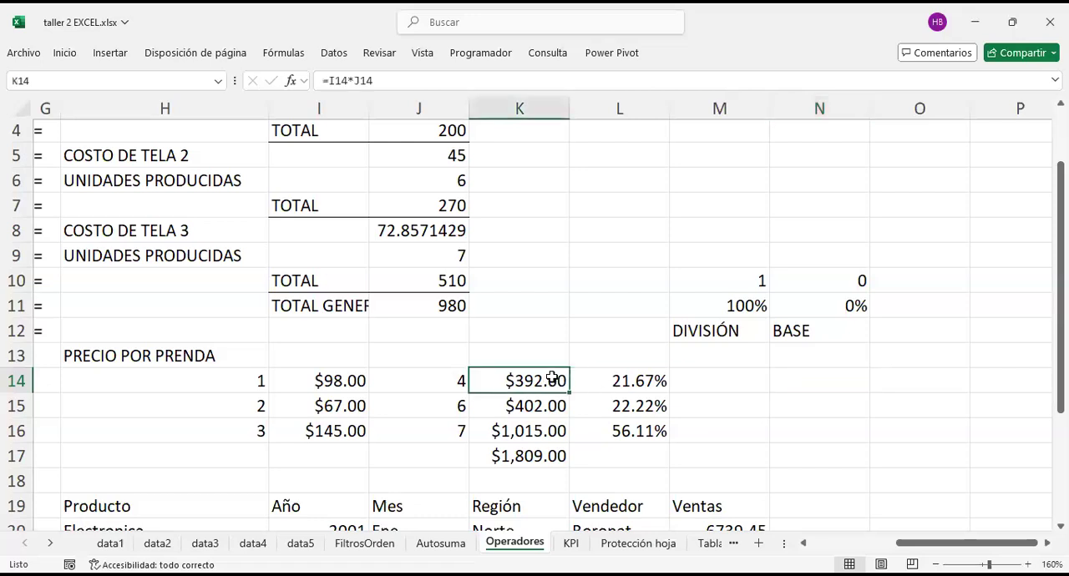
click(231, 372)
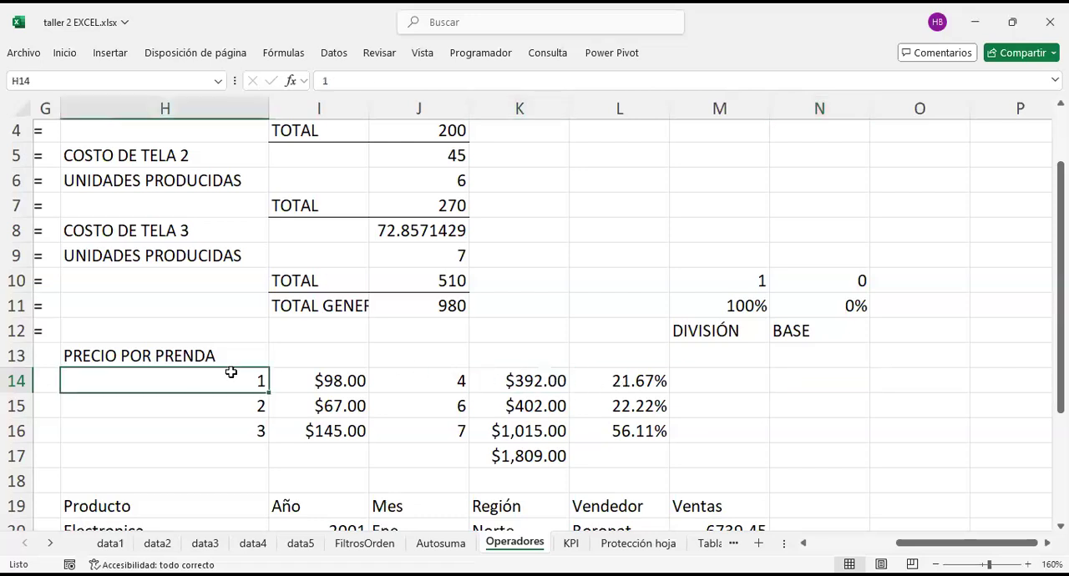
click(621, 386)
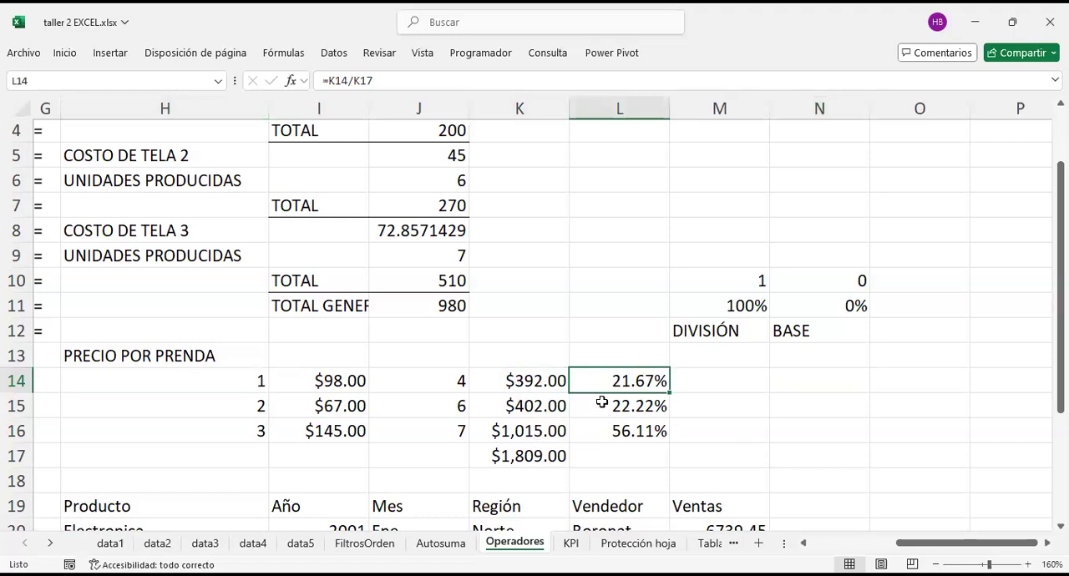
click(621, 410)
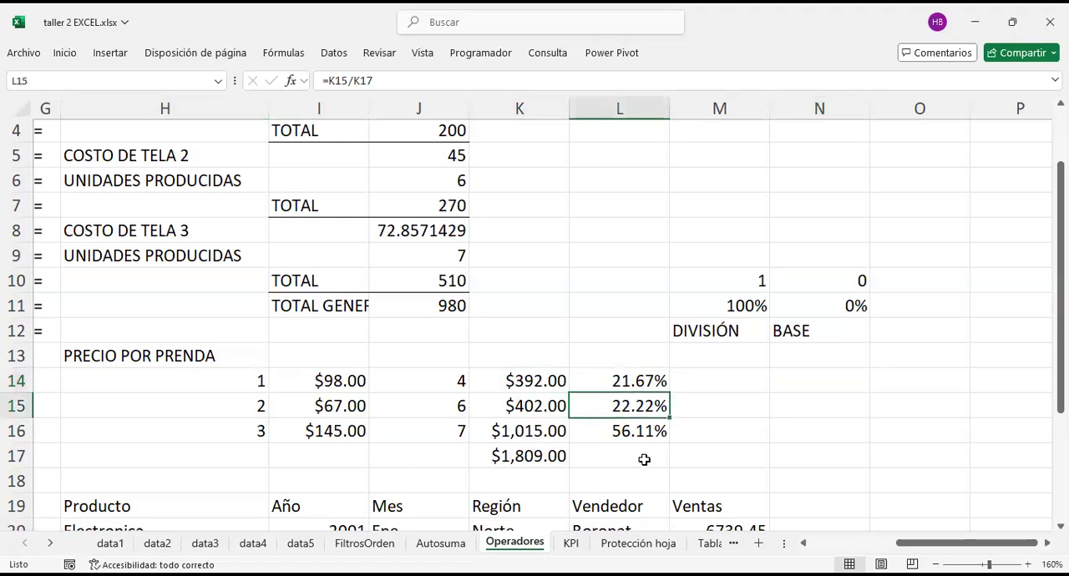
click(639, 433)
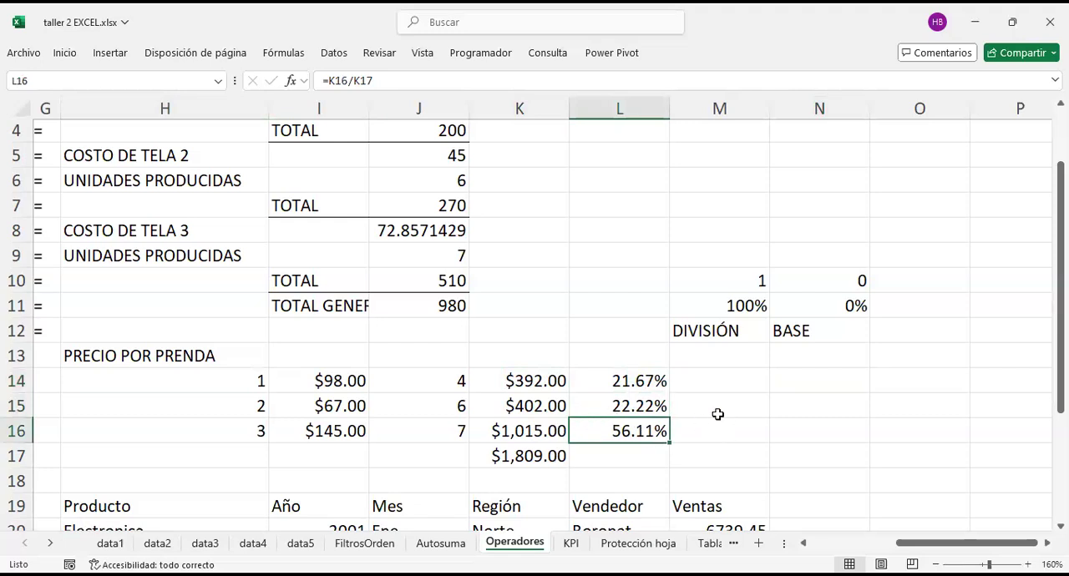
Step: Examine the division and percentage operators in the symbol table and compare them with the garment price calculations
scroll(566, 266, left, 6)
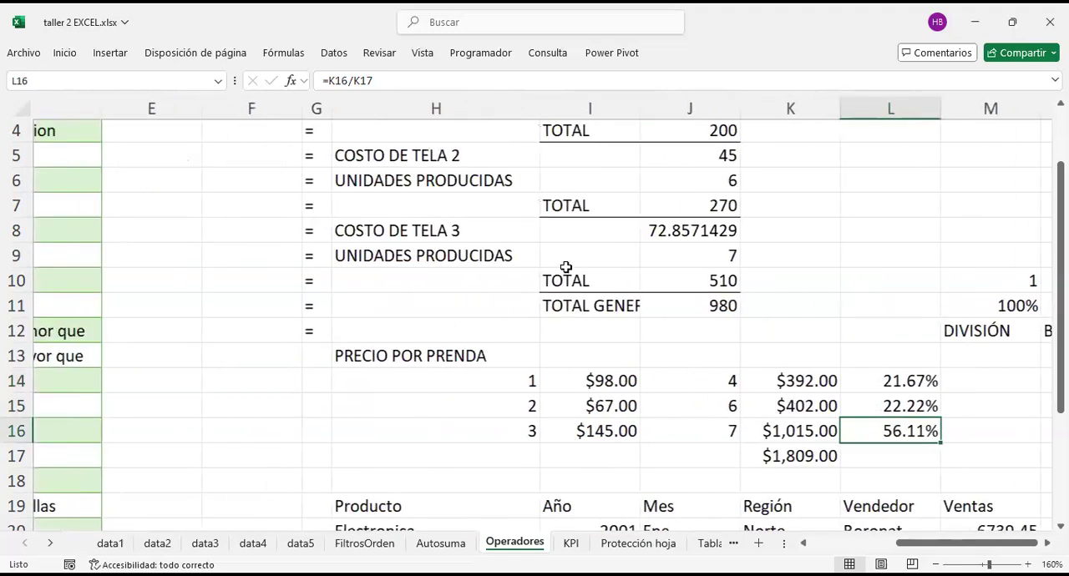
scroll(565, 267, up, 1)
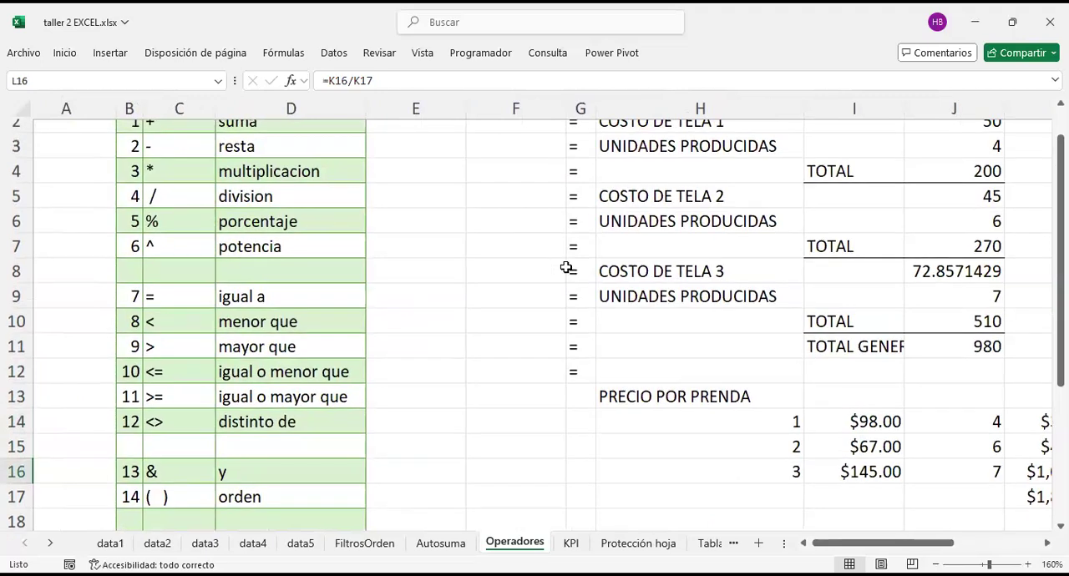
scroll(262, 193, up, 1)
scroll(238, 245, down, 1)
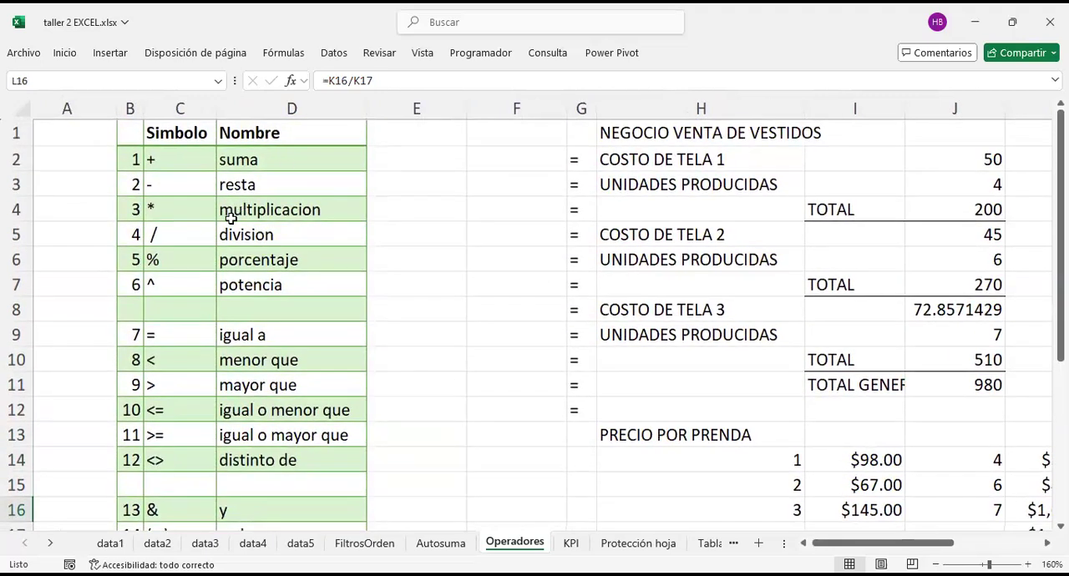
click(184, 236)
drag(184, 236, 261, 259)
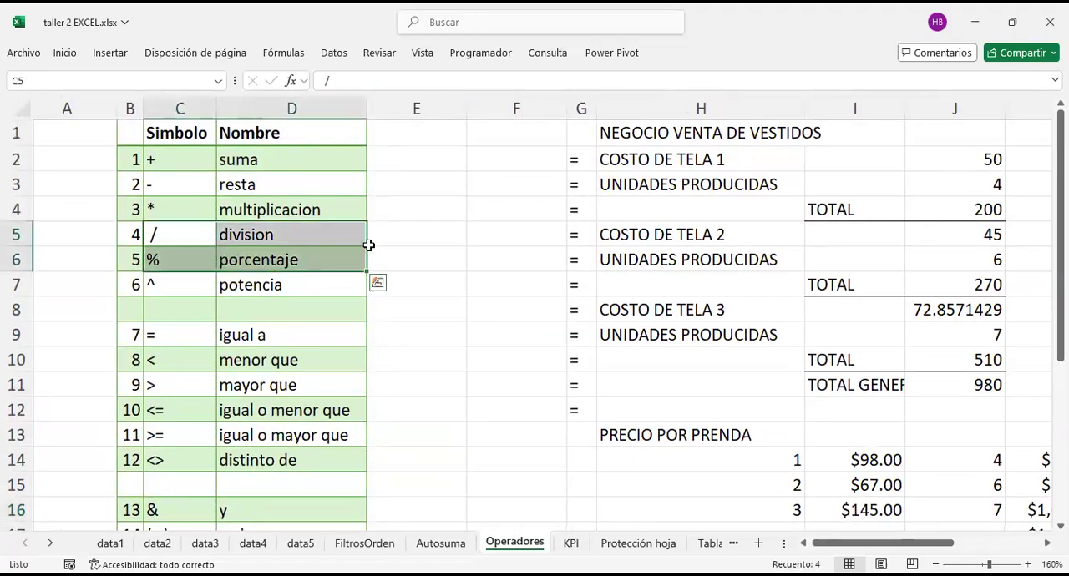
click(199, 264)
scroll(528, 324, right, 3)
scroll(529, 327, right, 3)
scroll(529, 326, down, 2)
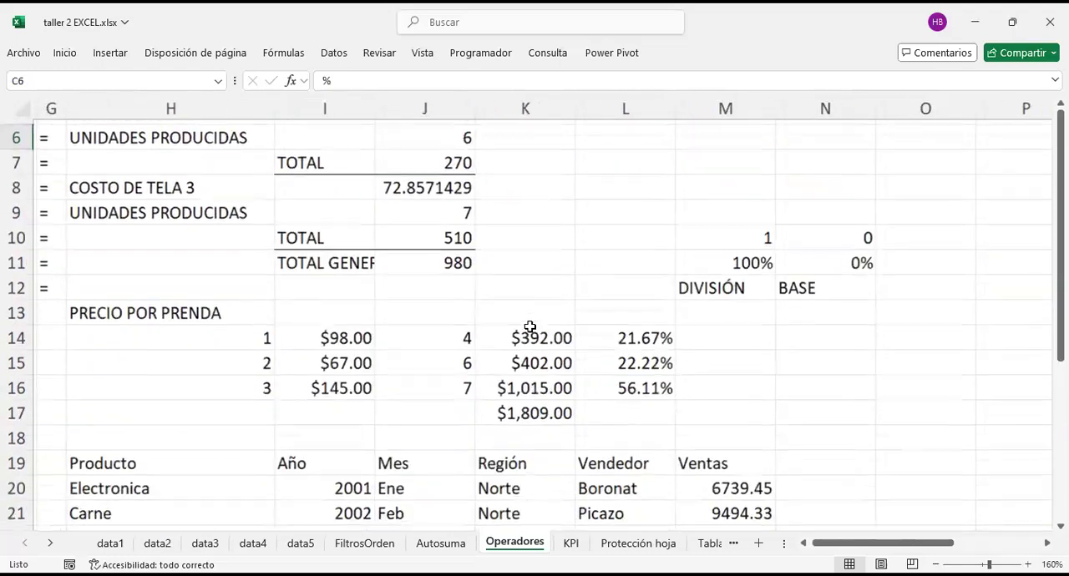
scroll(722, 367, up, 1)
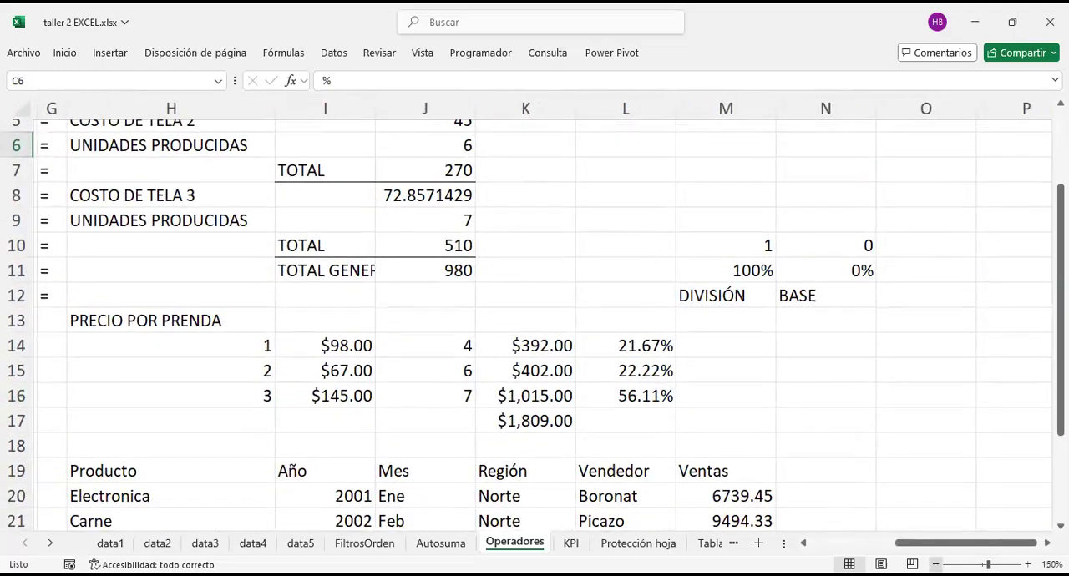
click(936, 565)
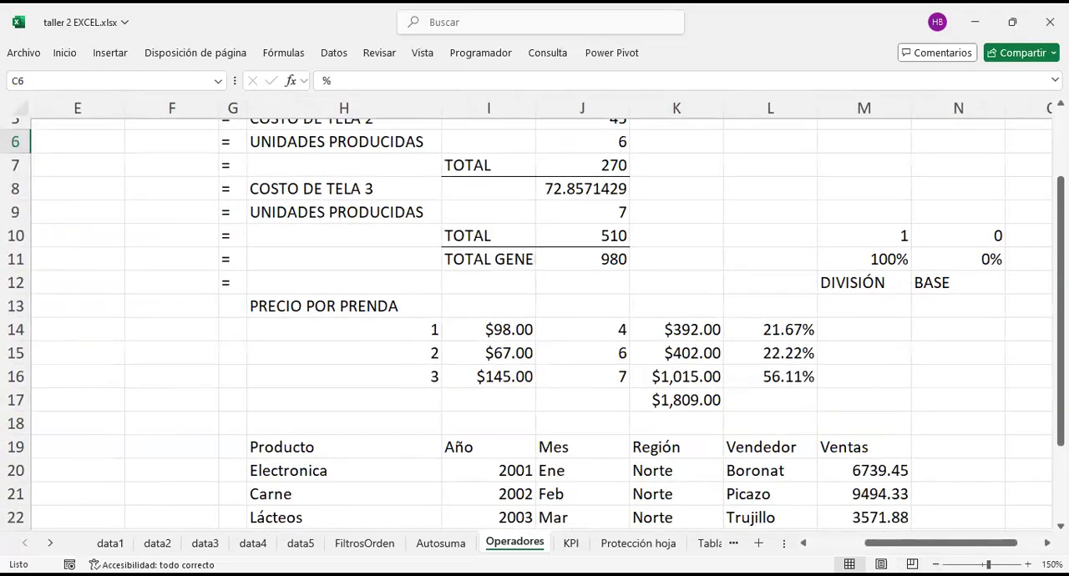
scroll(707, 398, down, 2)
scroll(580, 370, left, 5)
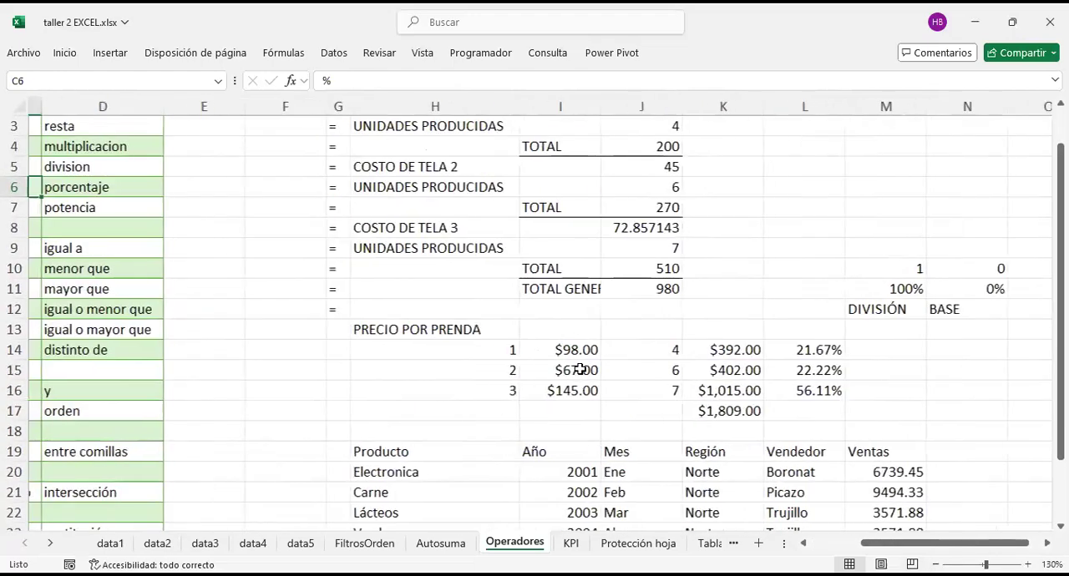
scroll(579, 370, up, 1)
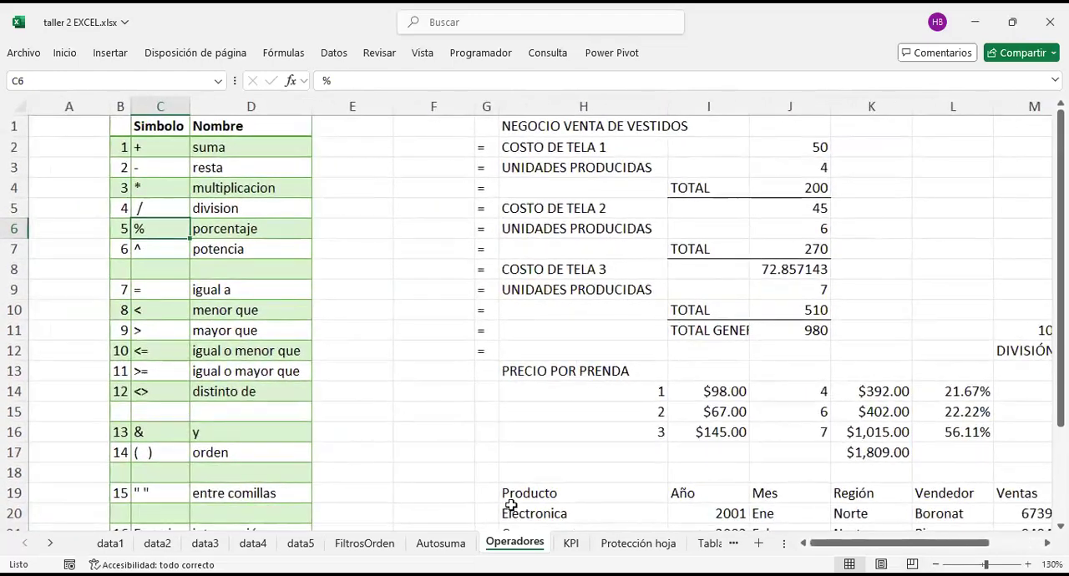
click(564, 428)
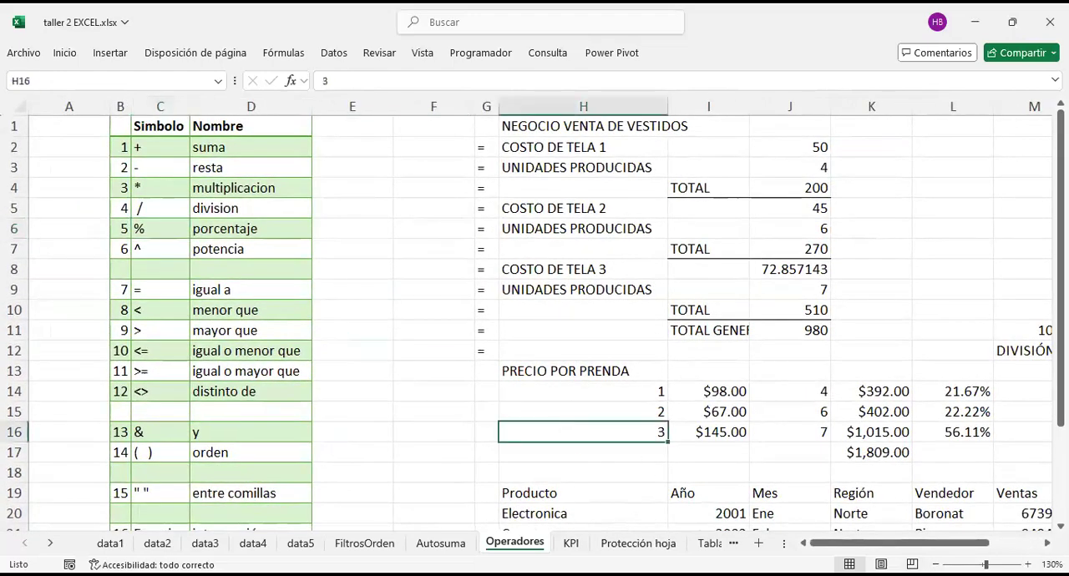
Step: Go to the KPI sheet and examine its list of ratios, proportions, indicators and financial ratios
click(575, 544)
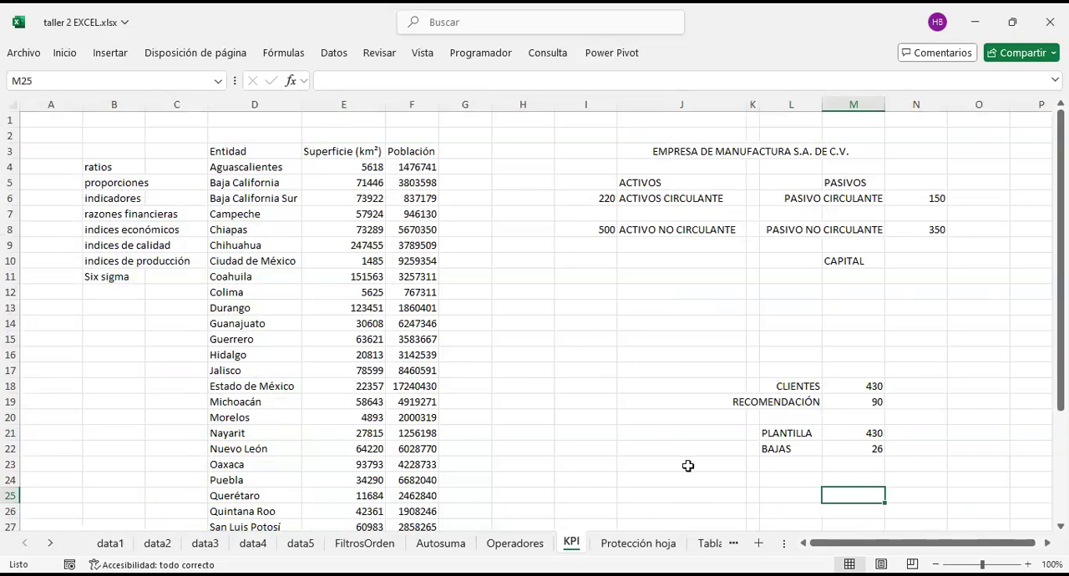
click(612, 293)
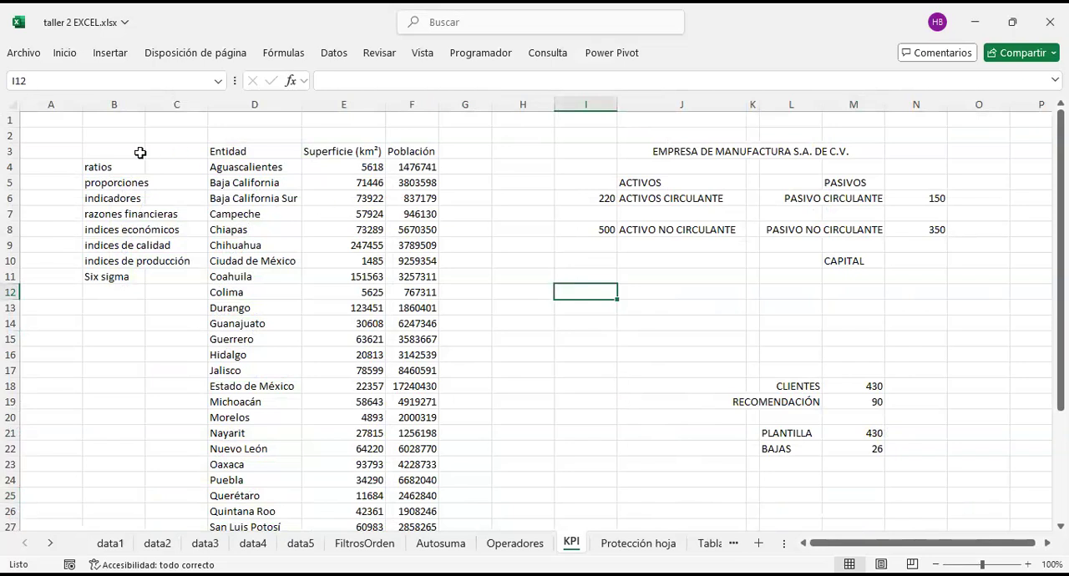
click(130, 203)
click(120, 167)
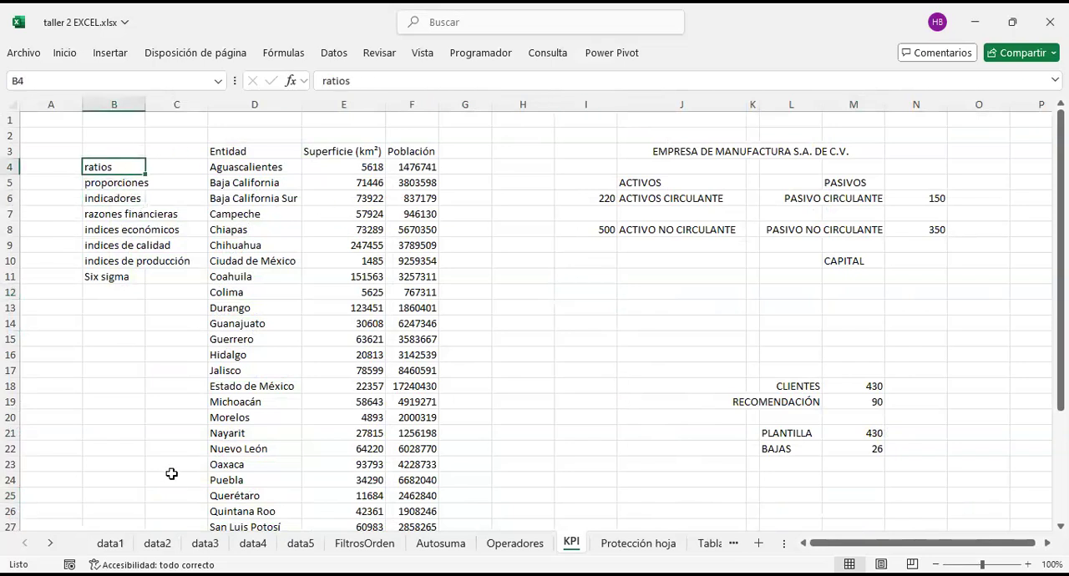
scroll(187, 231, up, 2)
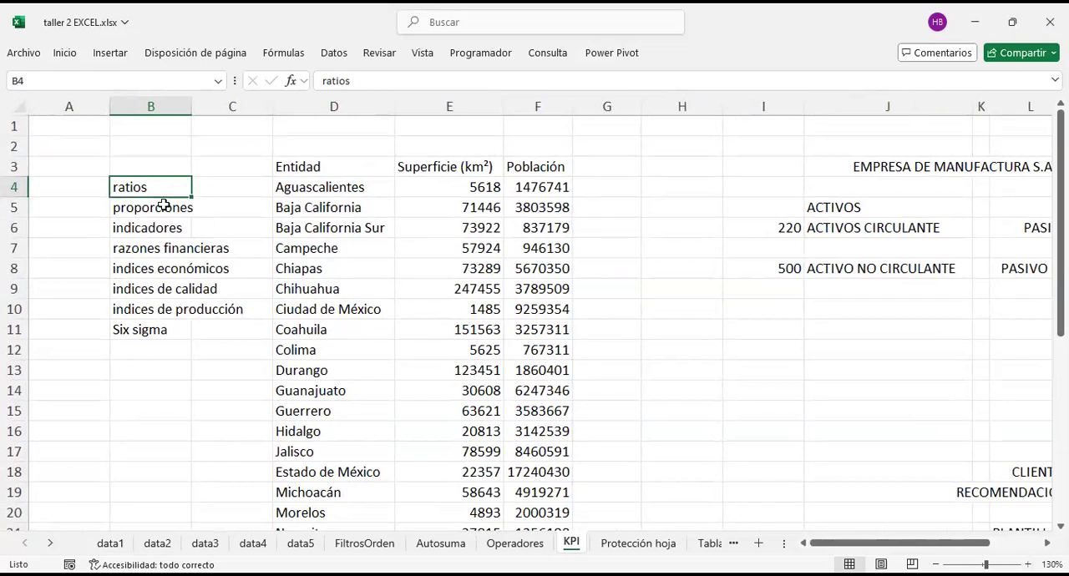
click(138, 206)
click(149, 234)
click(153, 249)
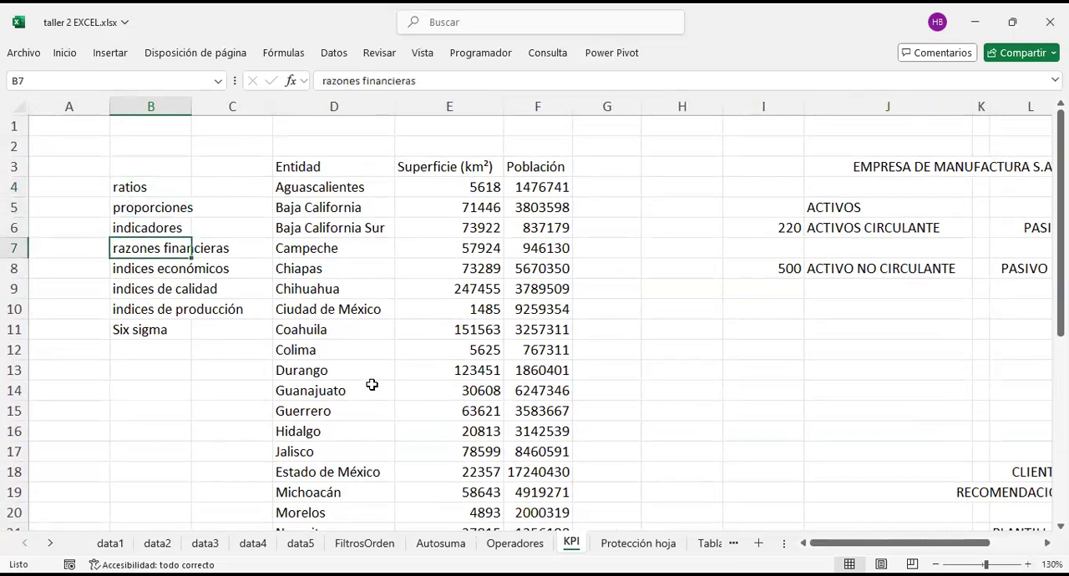
Step: Examine the Entidad, Superficie (km²) and Población columns of the states table
scroll(371, 385, right, 1)
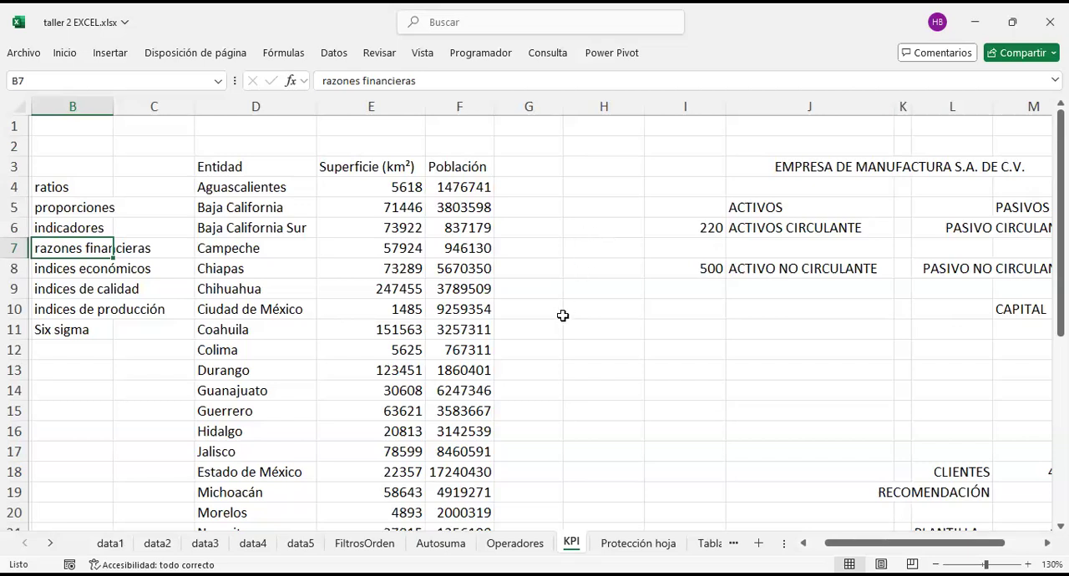
drag(368, 170, 441, 166)
drag(242, 167, 267, 390)
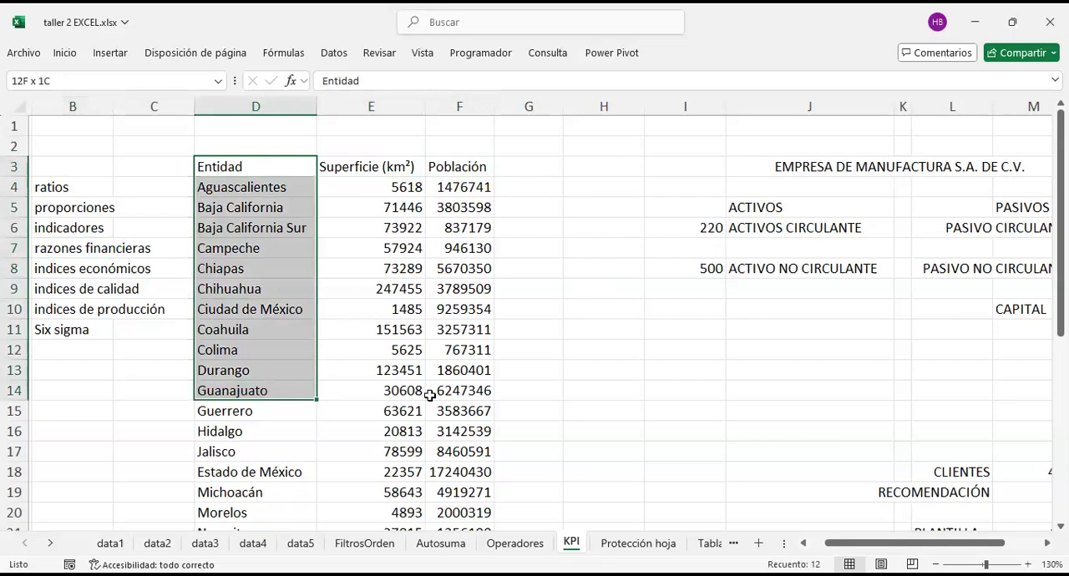
drag(286, 172, 262, 455)
drag(382, 167, 381, 459)
drag(481, 165, 503, 413)
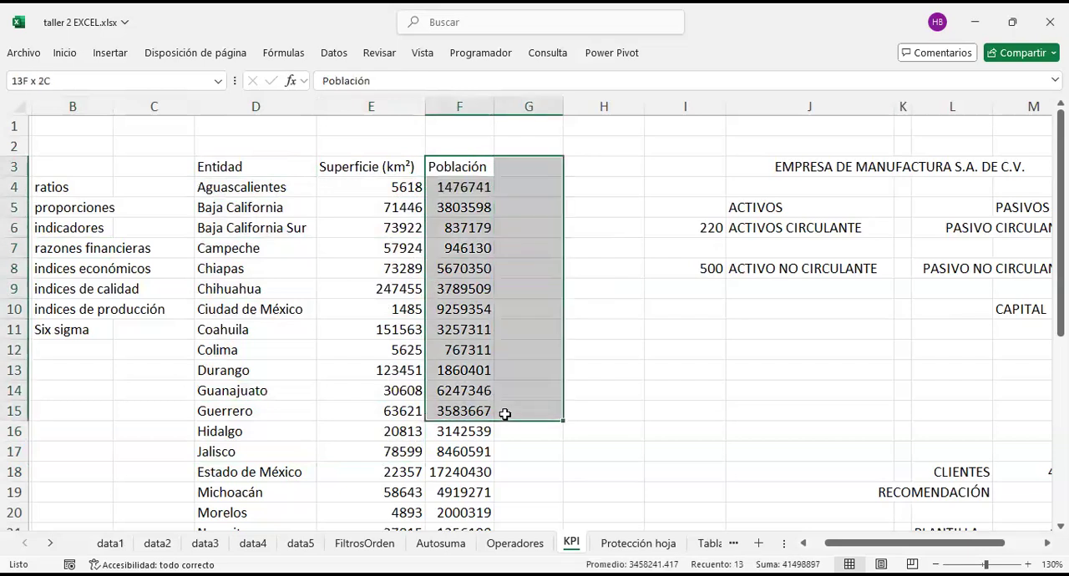
Step: Add the header DENSIDAD in G3, beside the Población column
click(534, 165)
text(DEN)
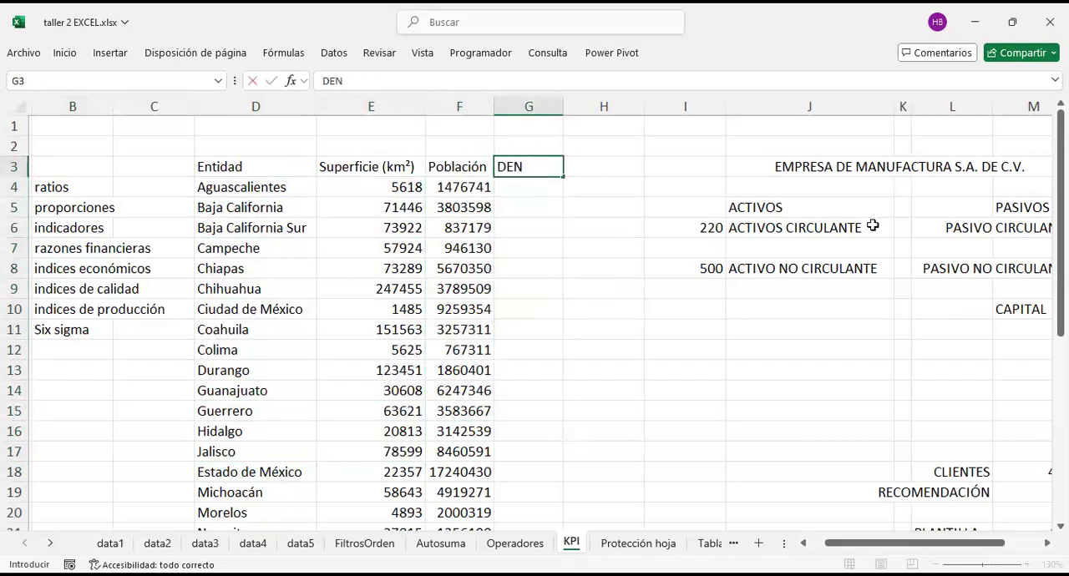
text(SIDAD)
key(Return)
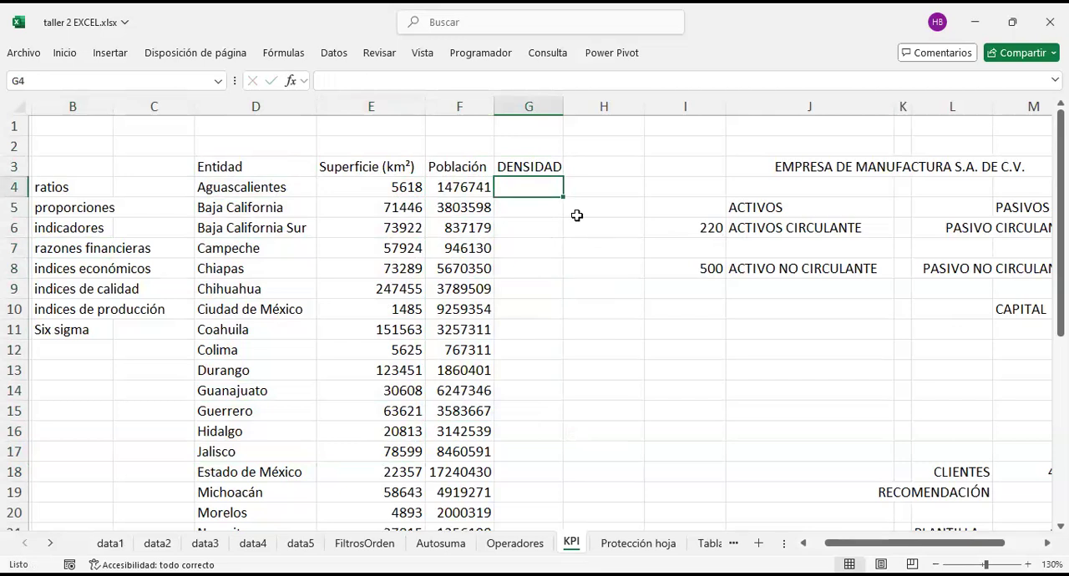
text(=)
key(Left)
key(Left)
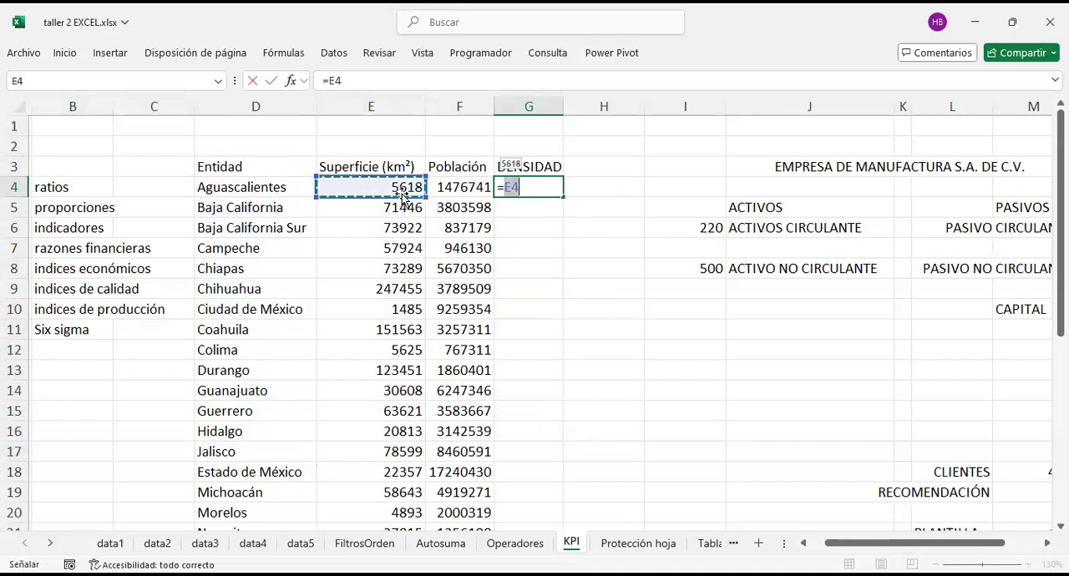
text(/)
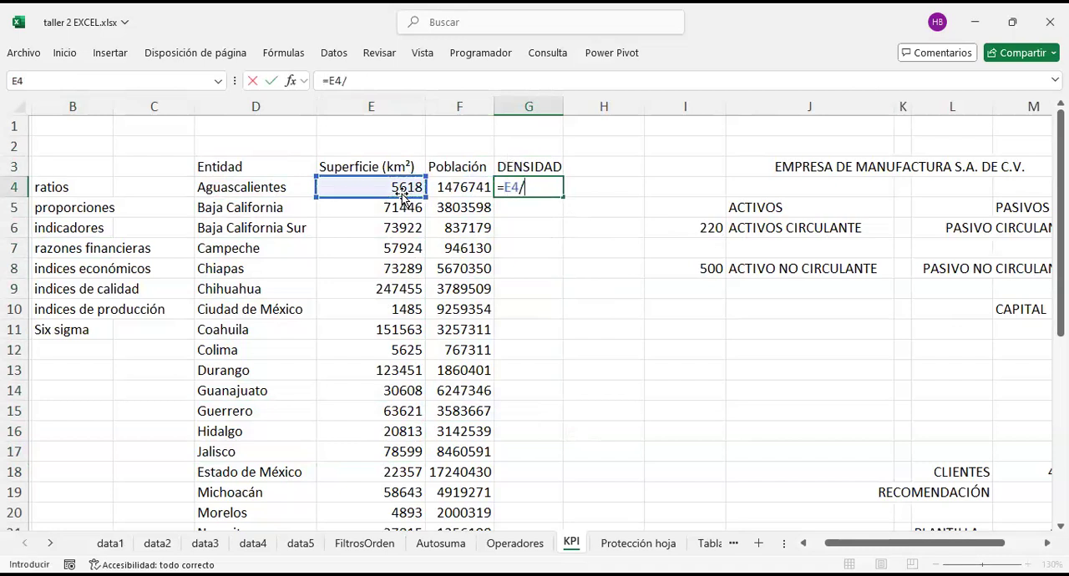
Step: Calculate the population density of Aguascalientes in G4 with the formula =F4/E4
click(474, 192)
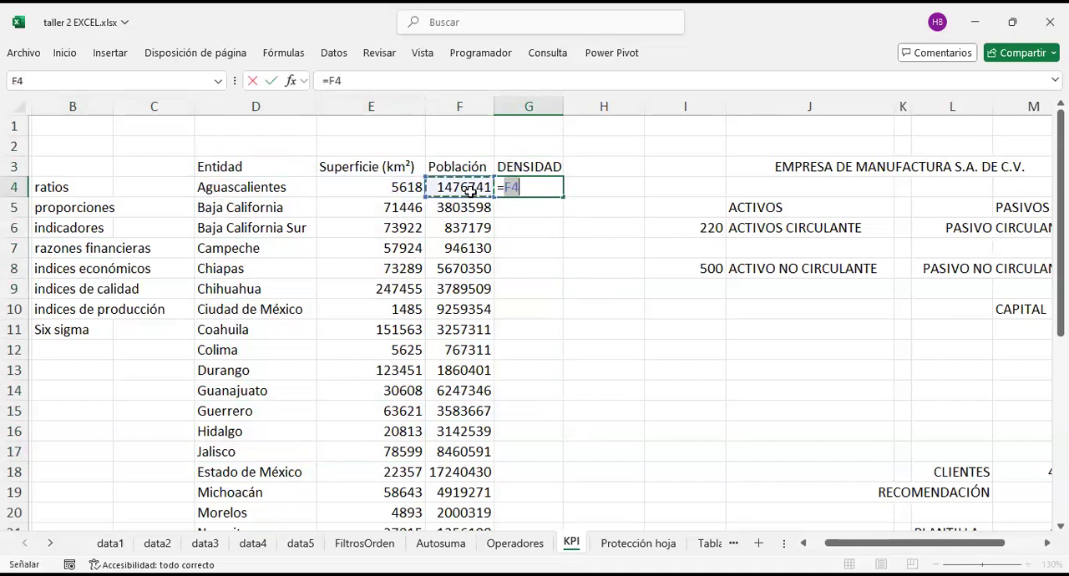
text(/)
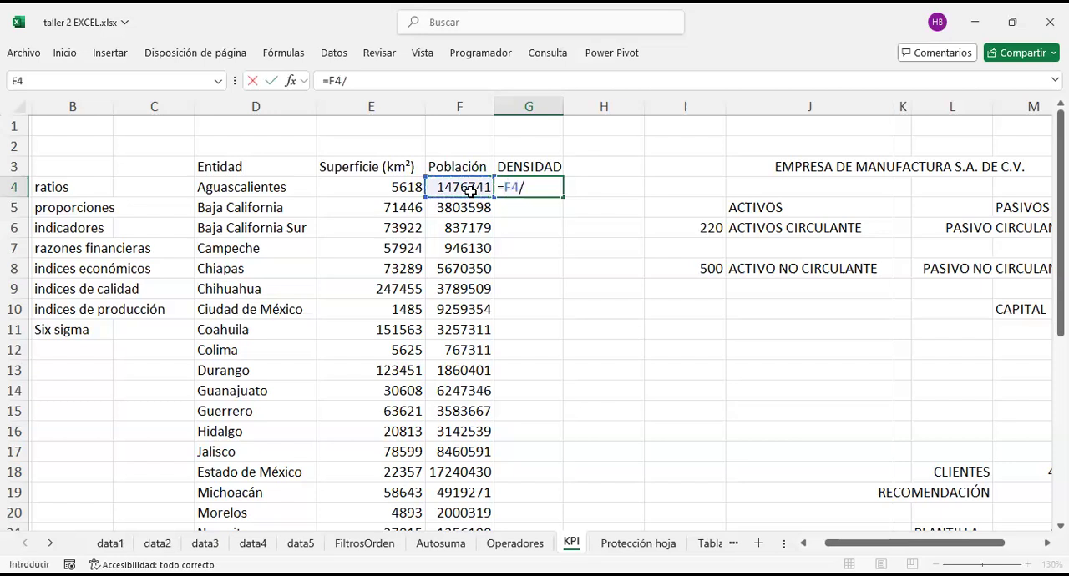
click(393, 190)
key(Return)
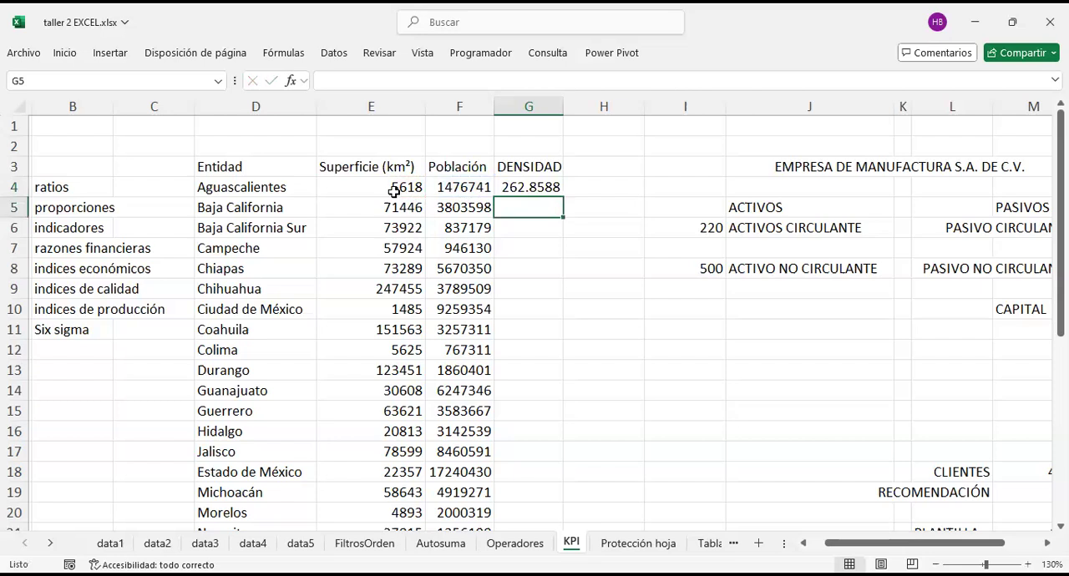
click(531, 187)
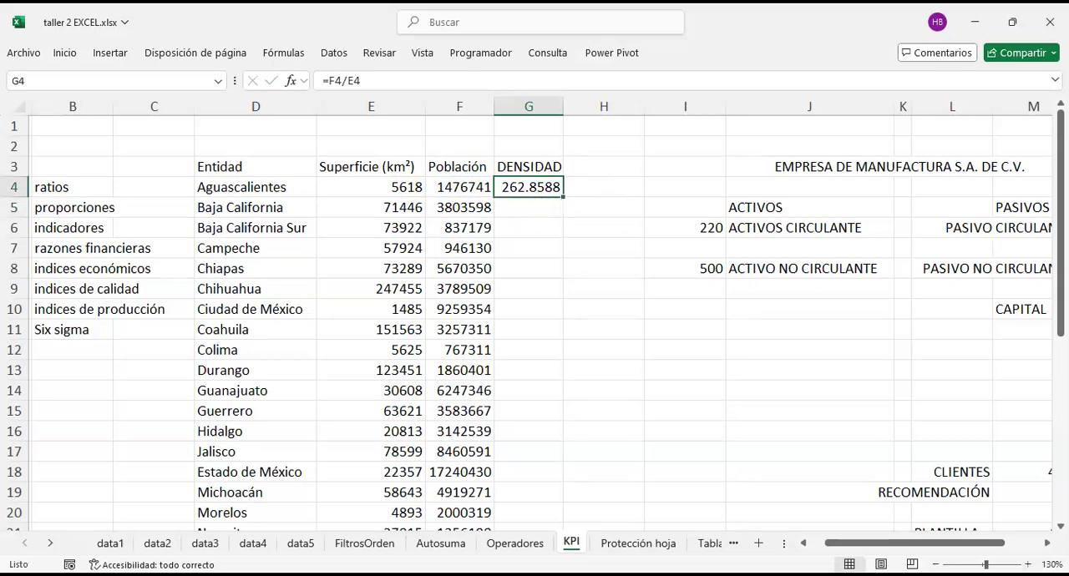
scroll(515, 214, up, 3)
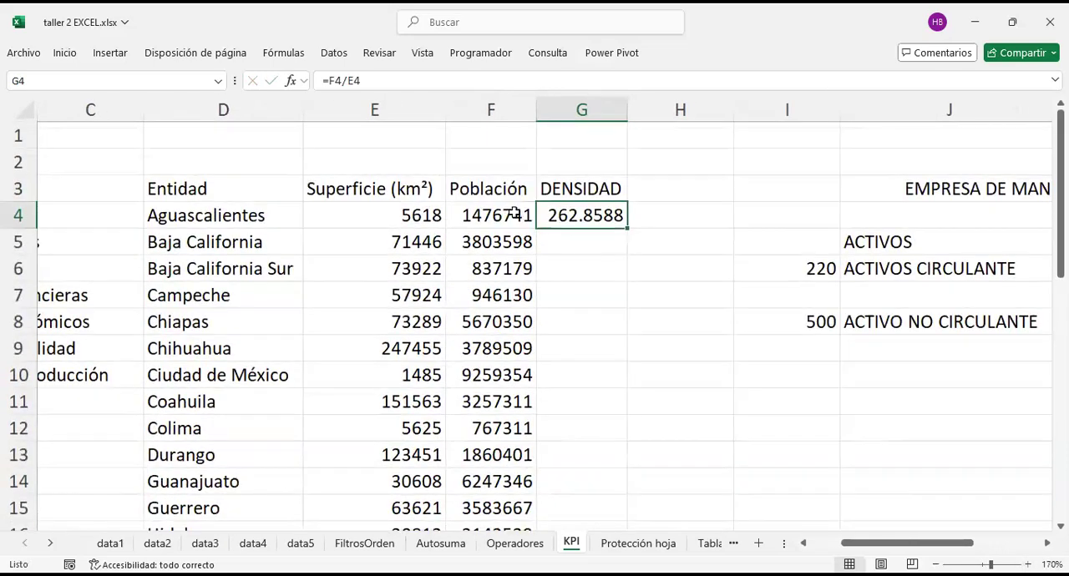
Step: Copy the density formula from G4 into G5 and G6 for Baja California and Baja California Sur
click(515, 214)
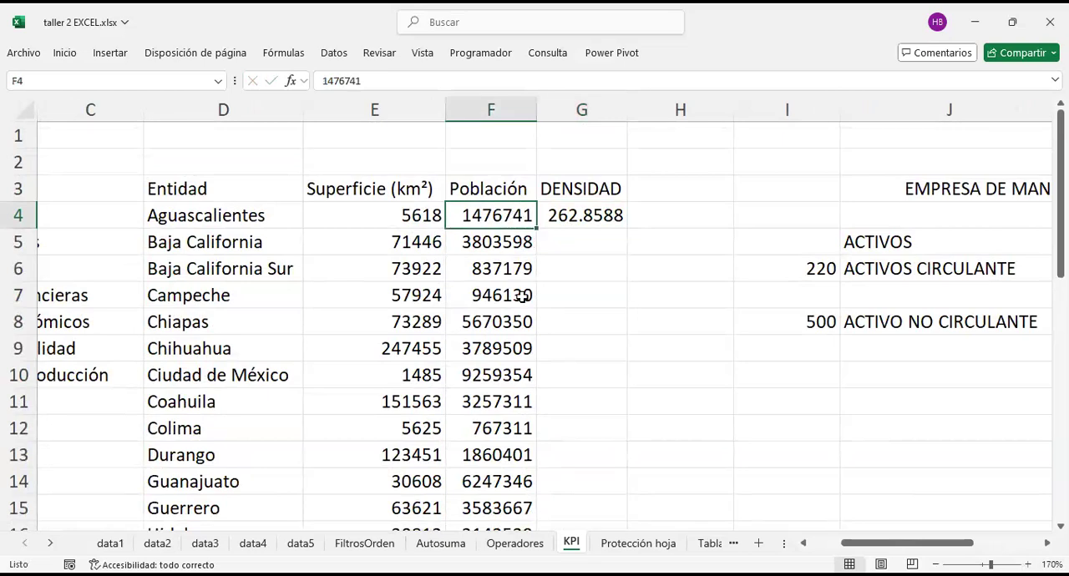
scroll(520, 293, down, 4)
scroll(521, 294, down, 8)
scroll(501, 294, up, 12)
click(584, 215)
key(ctrl+c)
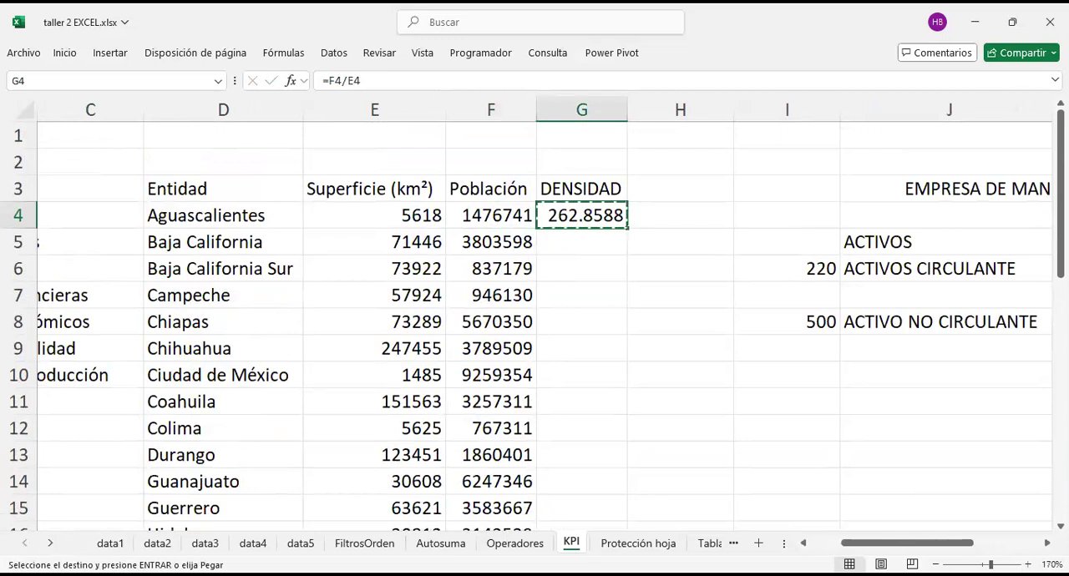
key(shift+Down)
key(shift+Down)
key(Return)
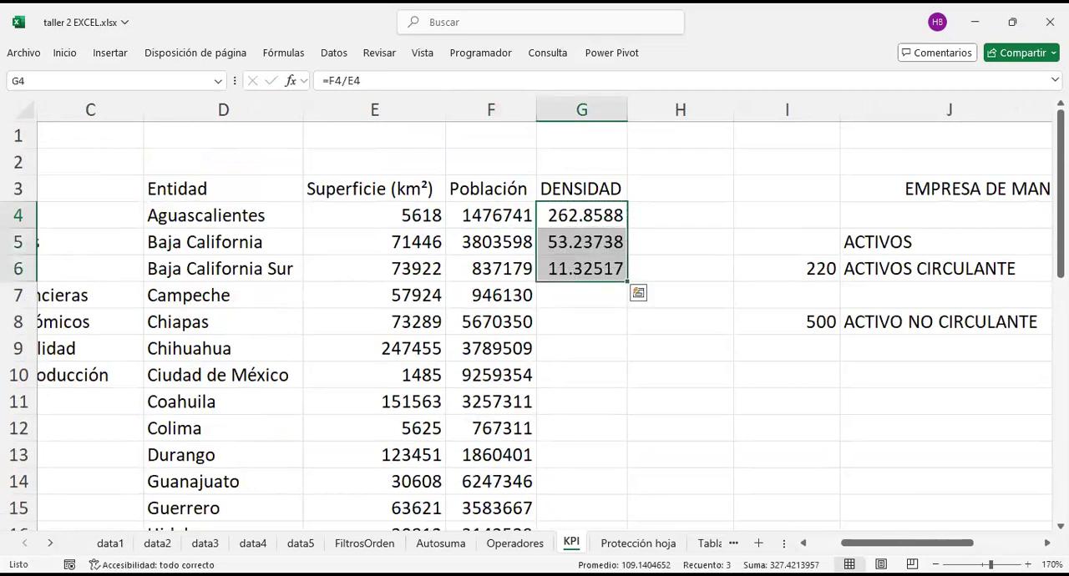
Step: Try to paste Baja California's density formula at the lower end of column G, and undo the paste
click(601, 242)
key(ctrl+c)
key(Down)
key(ctrl+Down)
key(ctrl+v)
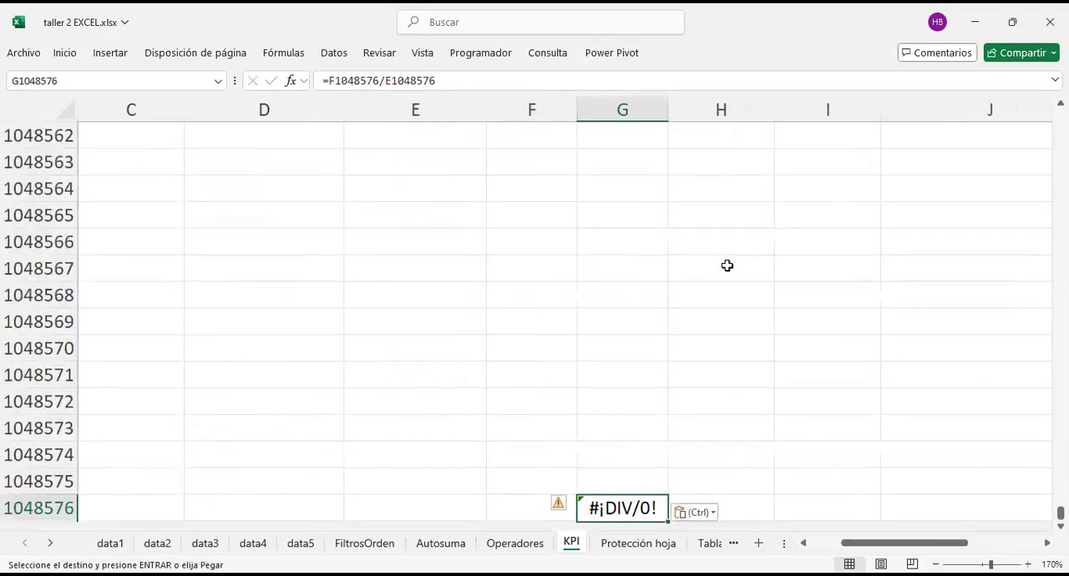
key(ctrl+z)
key(Up)
key(ctrl+Up)
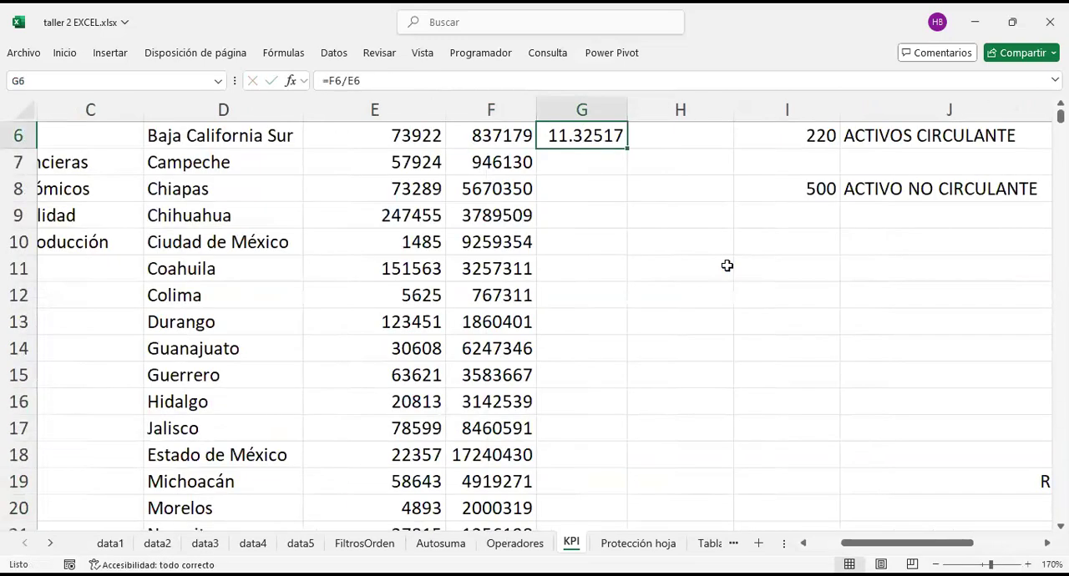
Step: Copy Baja California Sur's density formula from G6 into G7 and G8 for Campeche and Chiapas
key(ctrl+c)
key(Down)
key(ctrl+v)
key(Down)
key(ctrl+v)
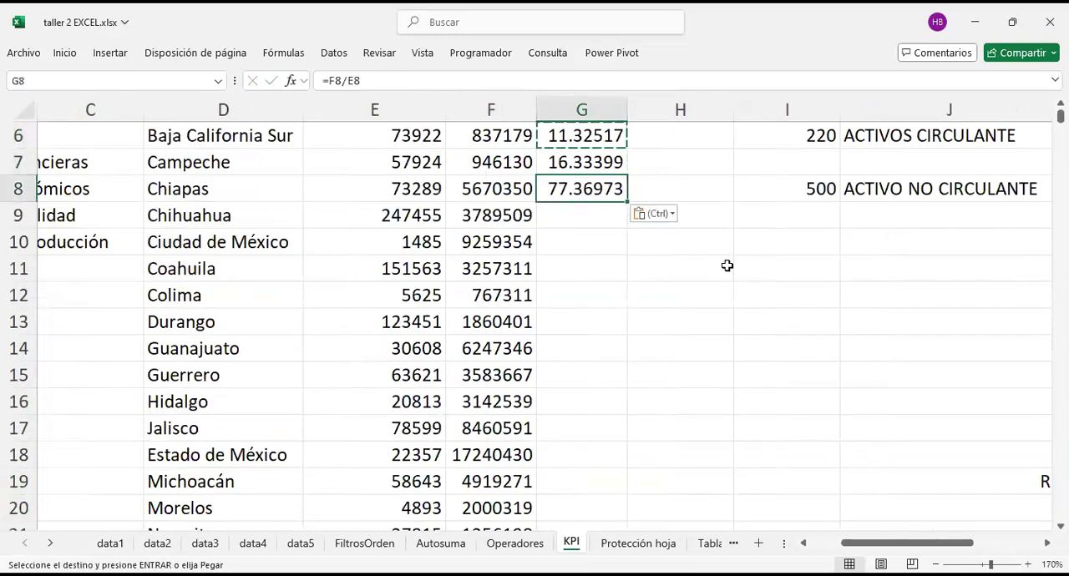
Step: Clear the copied density formulas from G6, G7 and G8
key(BackSpace)
key(Up)
key(Up)
key(BackSpace)
key(Up)
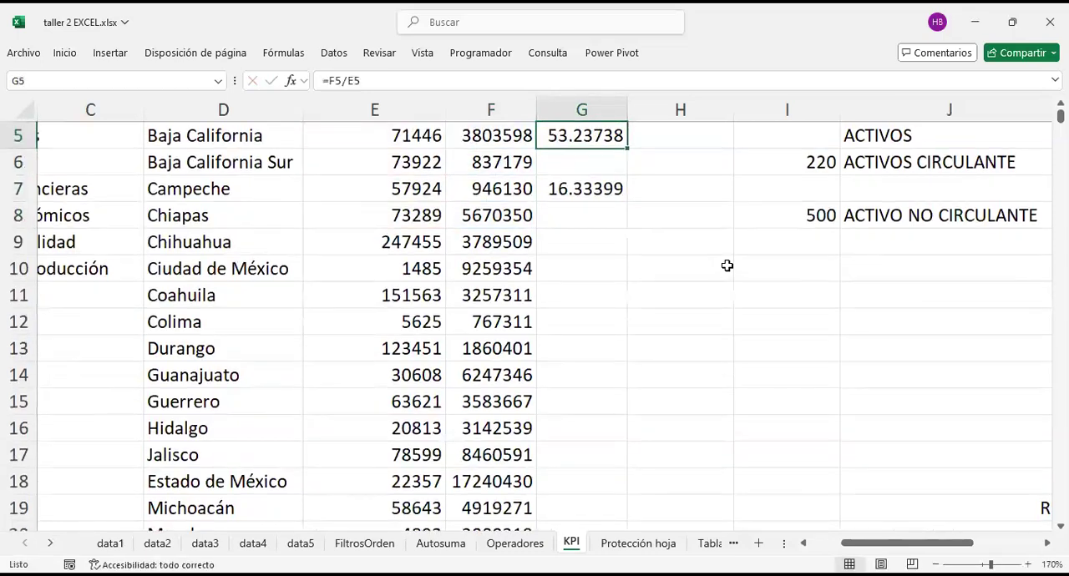
key(Down)
key(Down)
key(BackSpace)
key(Up)
Step: Fill the density formula in G5 down the DENSIDAD column to the last state, Zacatecas
scroll(584, 367, down, 7)
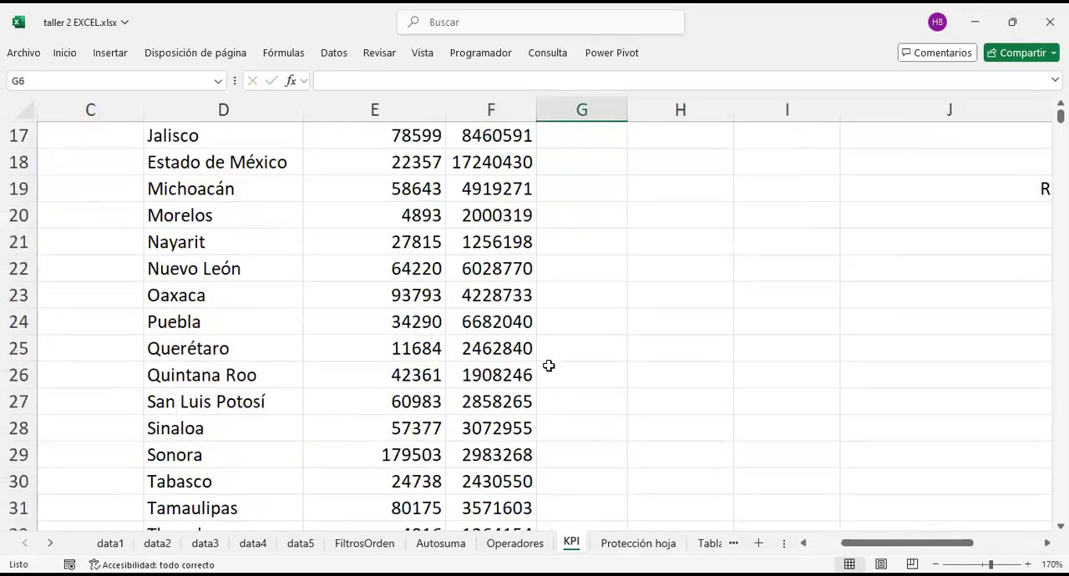
click(516, 354)
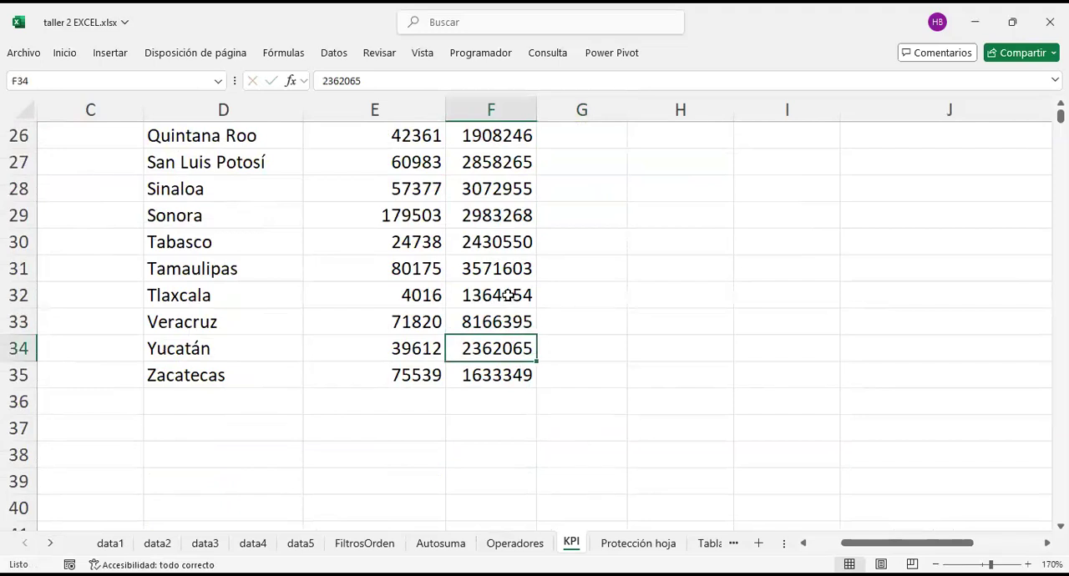
scroll(510, 298, up, 9)
click(560, 196)
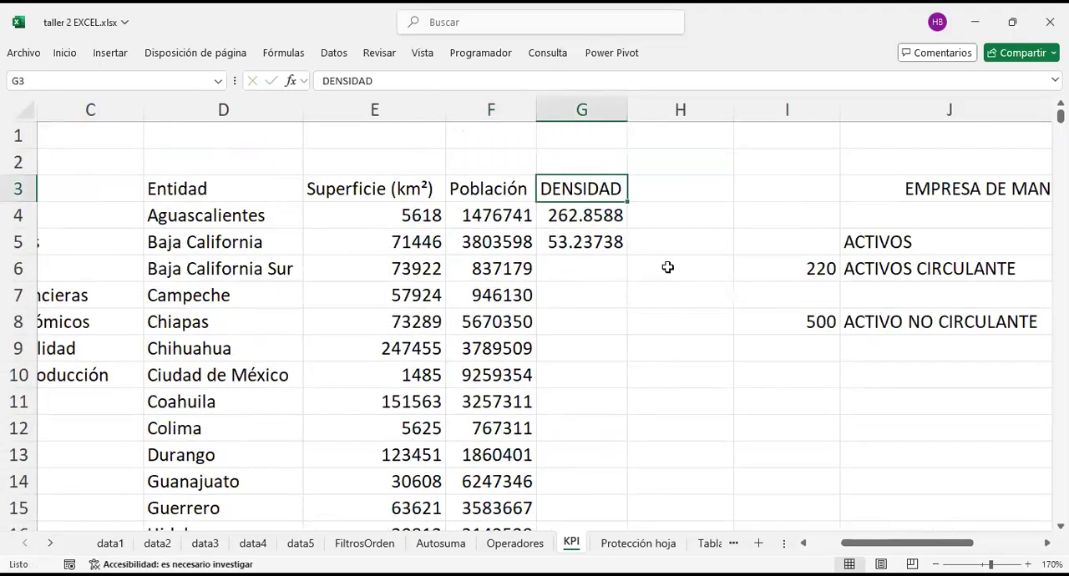
click(598, 242)
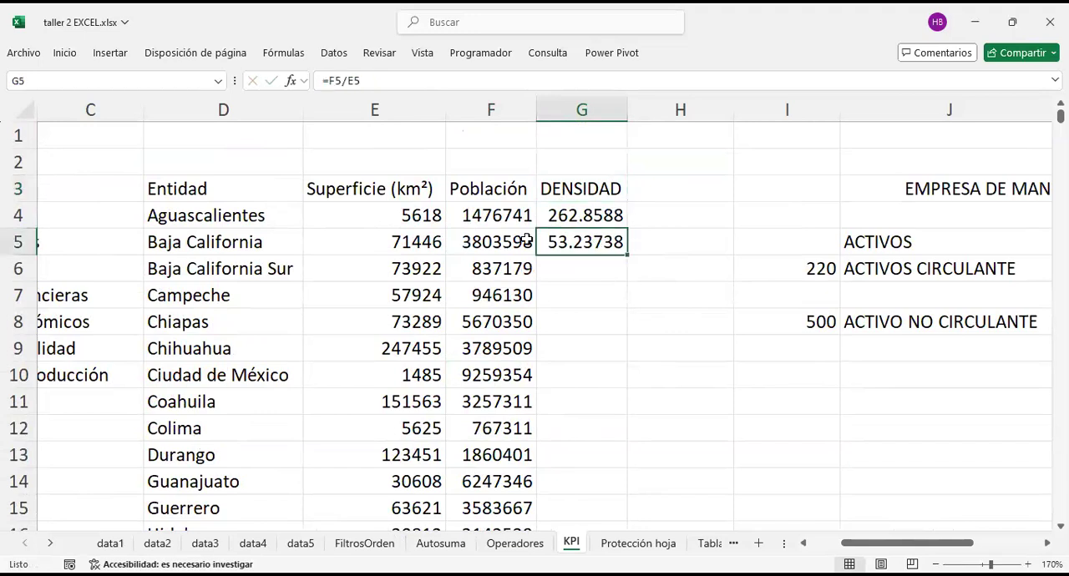
double_click(627, 252)
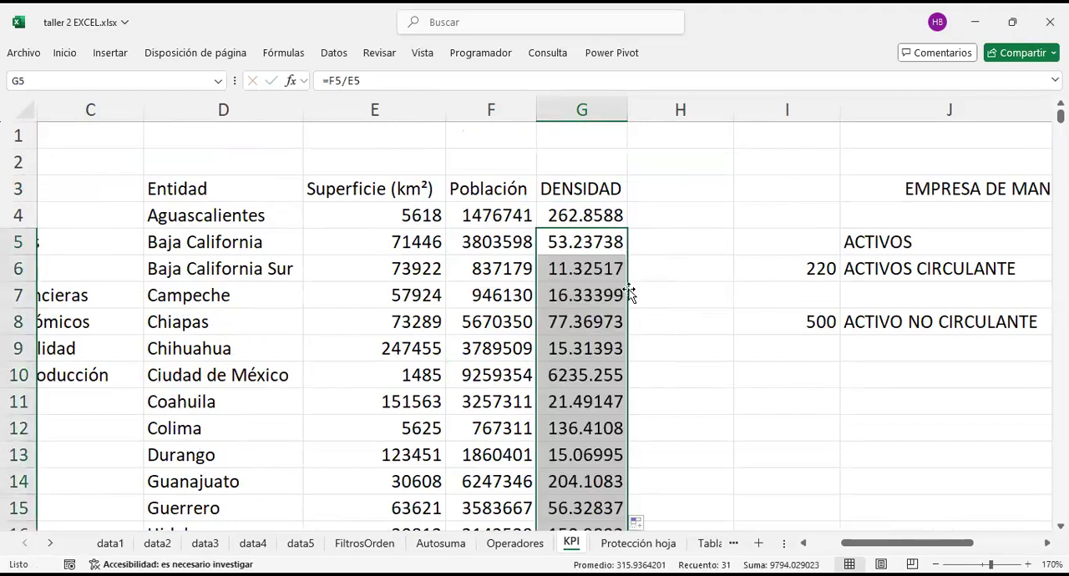
scroll(572, 284, down, 9)
scroll(596, 378, up, 9)
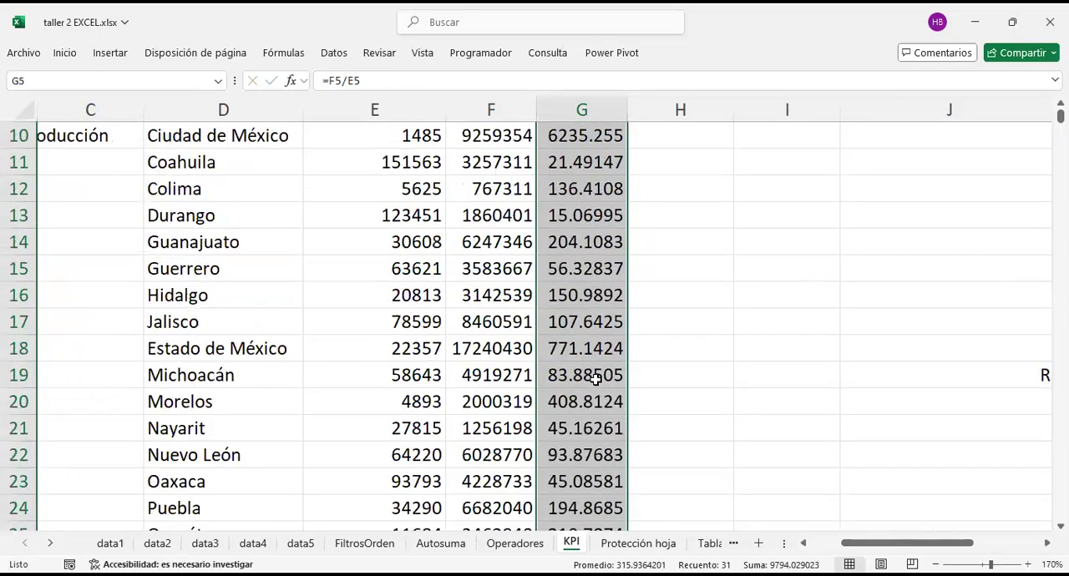
Step: Examine the filled DENSIDAD values and the formulas of the first states
click(608, 289)
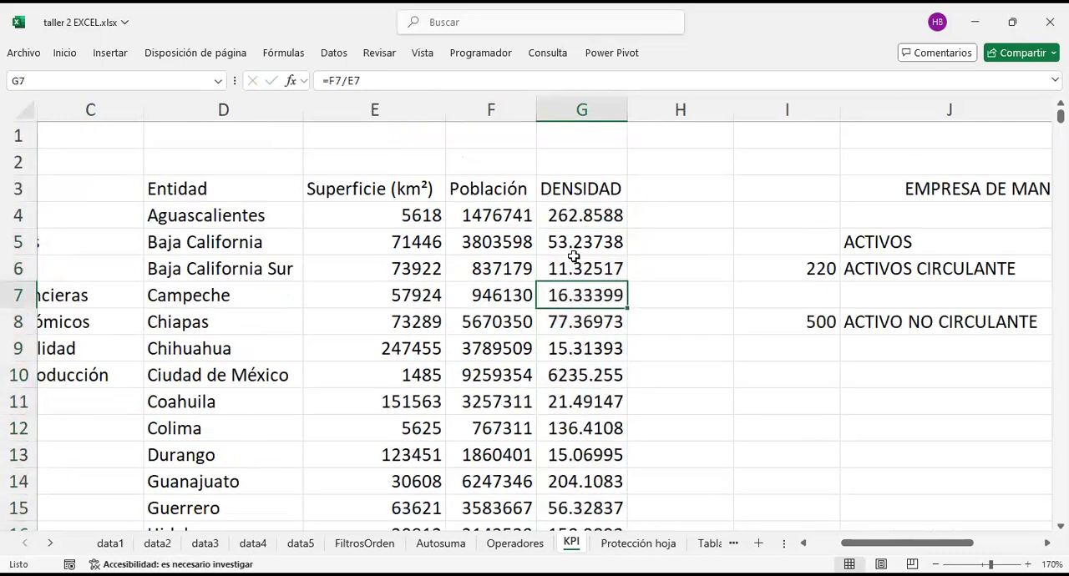
drag(599, 216, 618, 482)
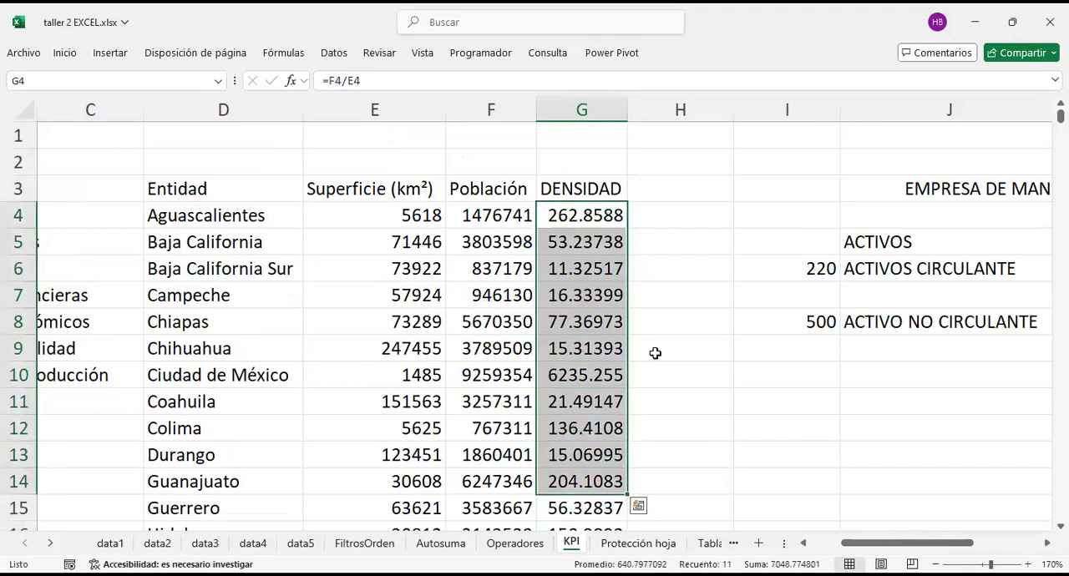
click(654, 293)
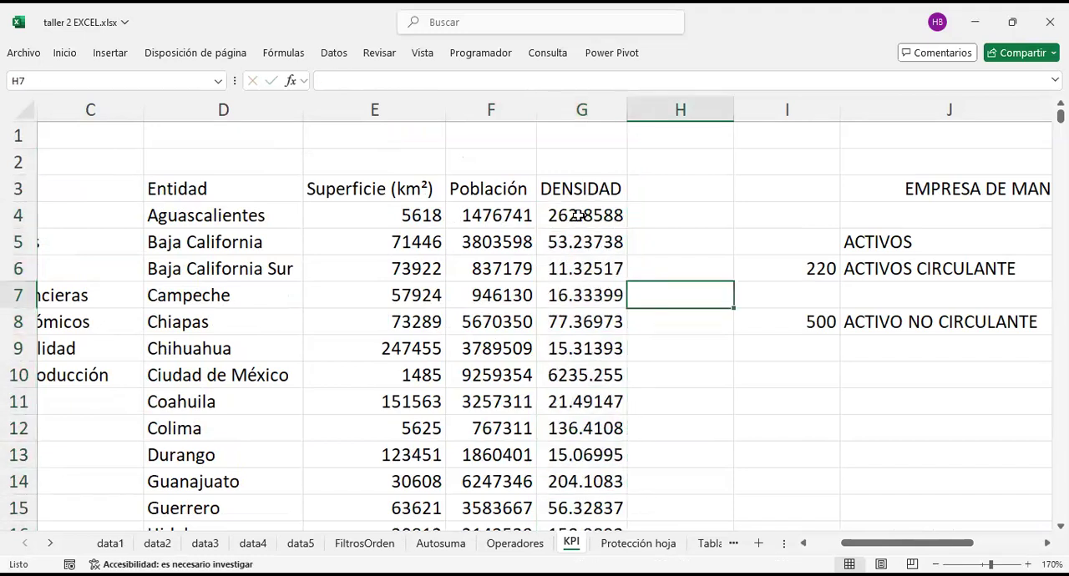
click(582, 216)
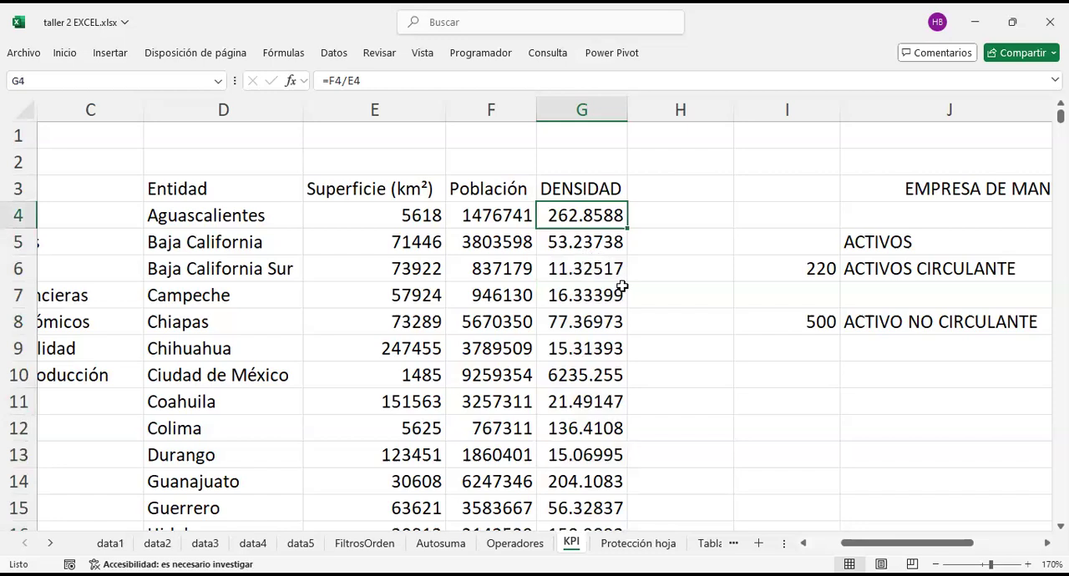
click(571, 243)
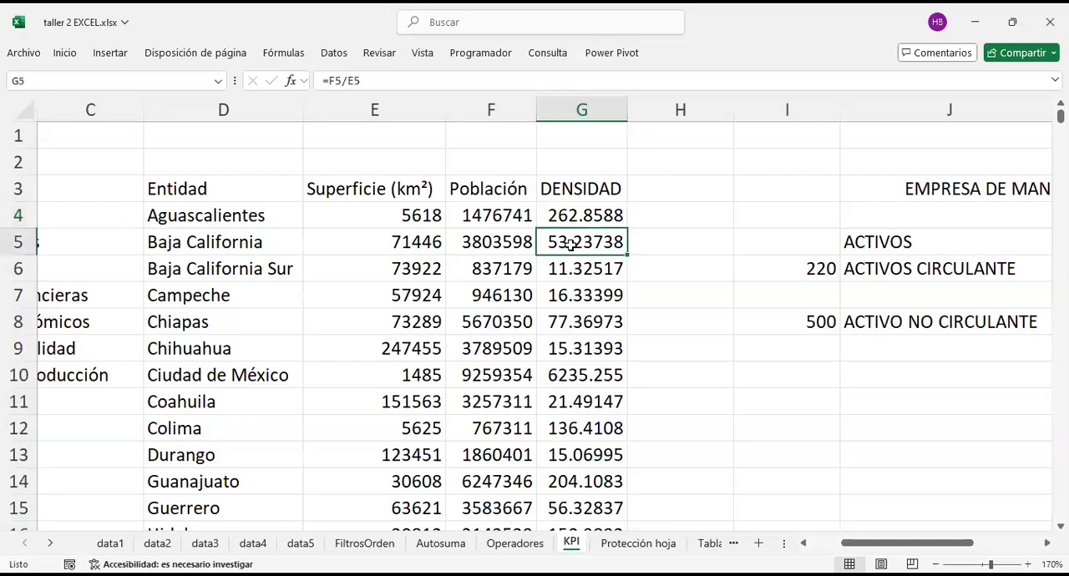
click(593, 273)
Step: Compare area and population with the resulting density for Baja California Sur and Ciudad de México
drag(409, 224, 493, 344)
drag(511, 219, 412, 291)
drag(511, 218, 507, 341)
drag(409, 269, 411, 346)
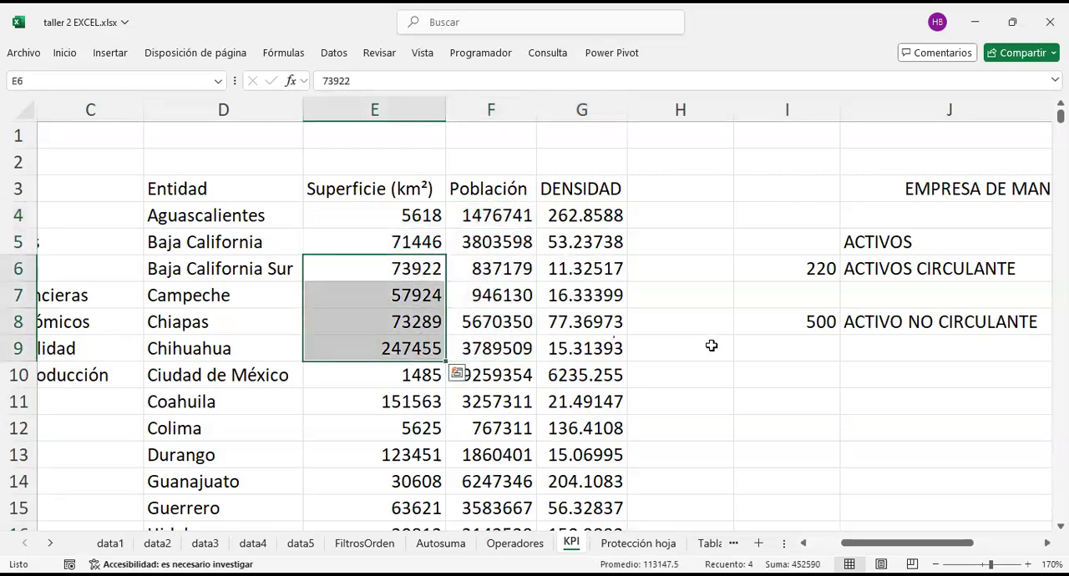
click(585, 270)
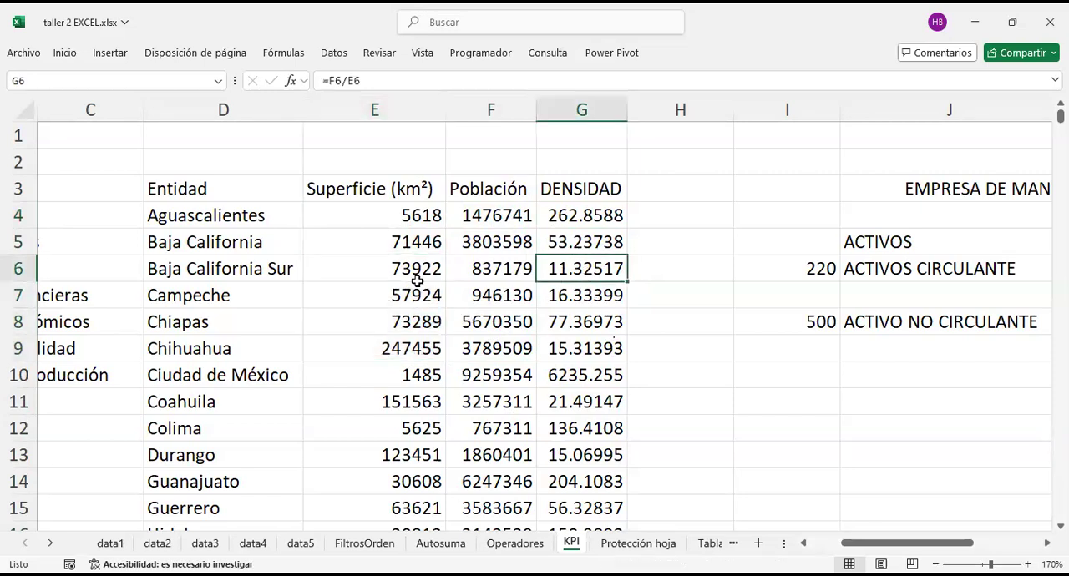
drag(347, 271, 466, 277)
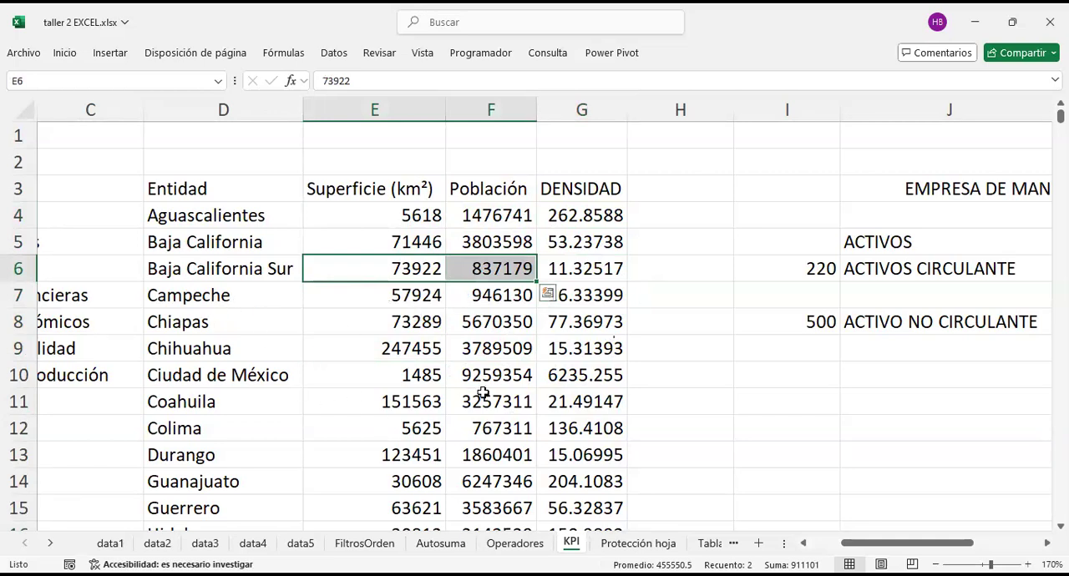
click(603, 268)
drag(173, 375, 565, 356)
click(568, 374)
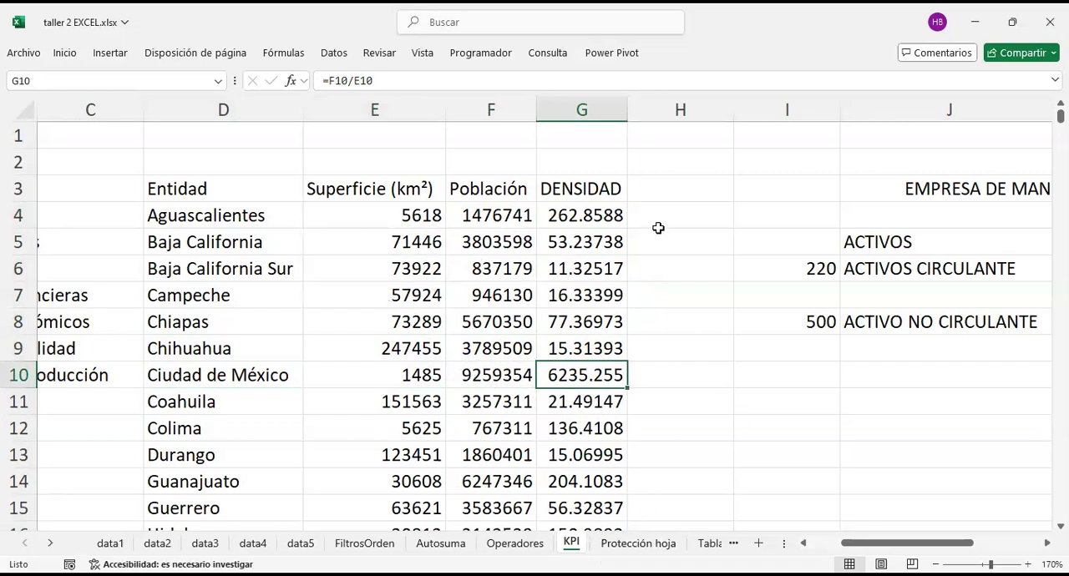
Step: Review the Aguascalientes density formula in G4 against the Superficie (km²) and Población columns it divides
scroll(559, 198, left, 3)
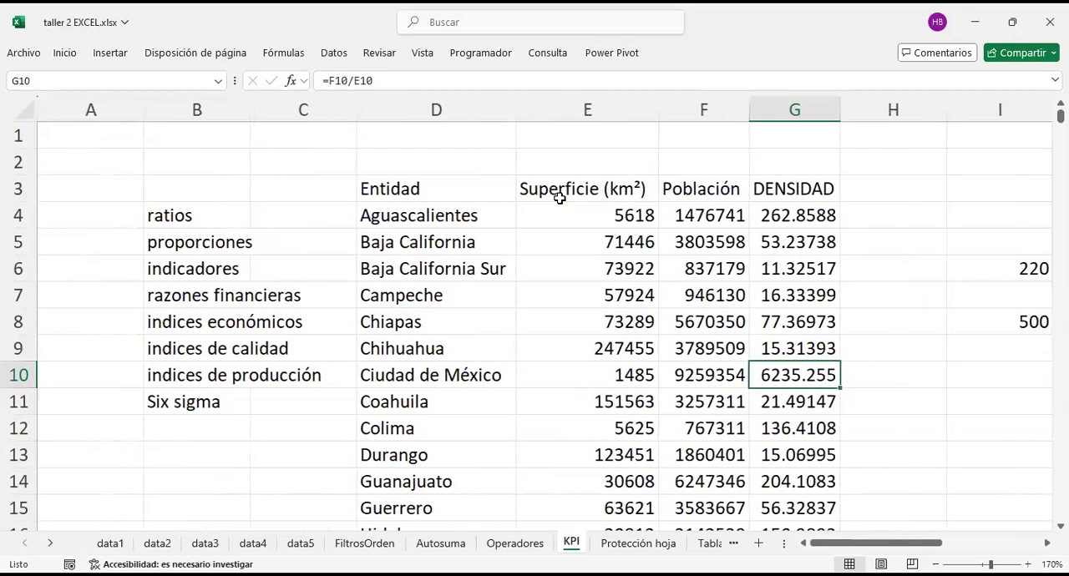
scroll(560, 198, right, 3)
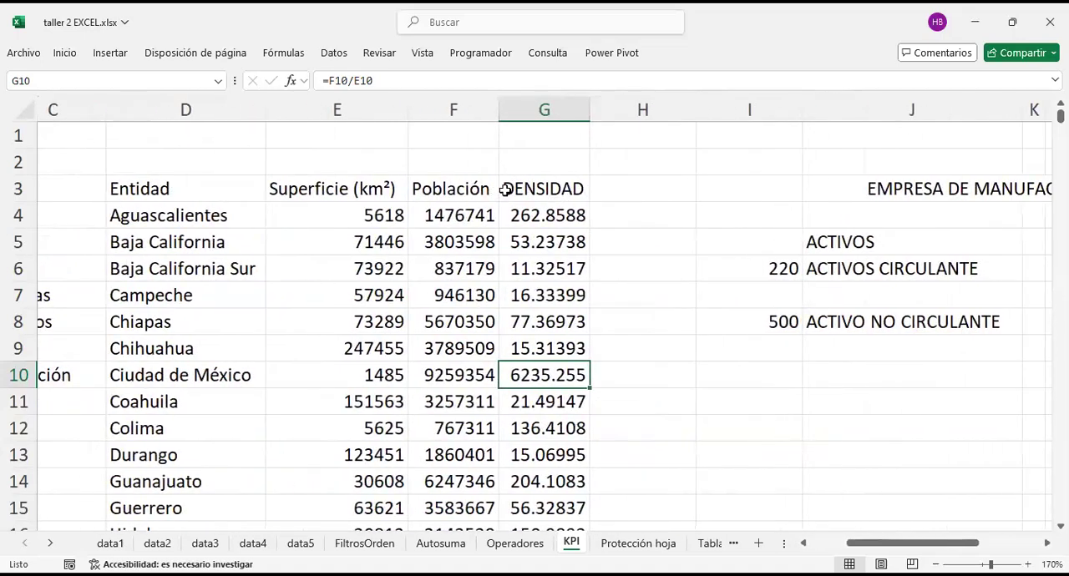
click(566, 214)
key(F2)
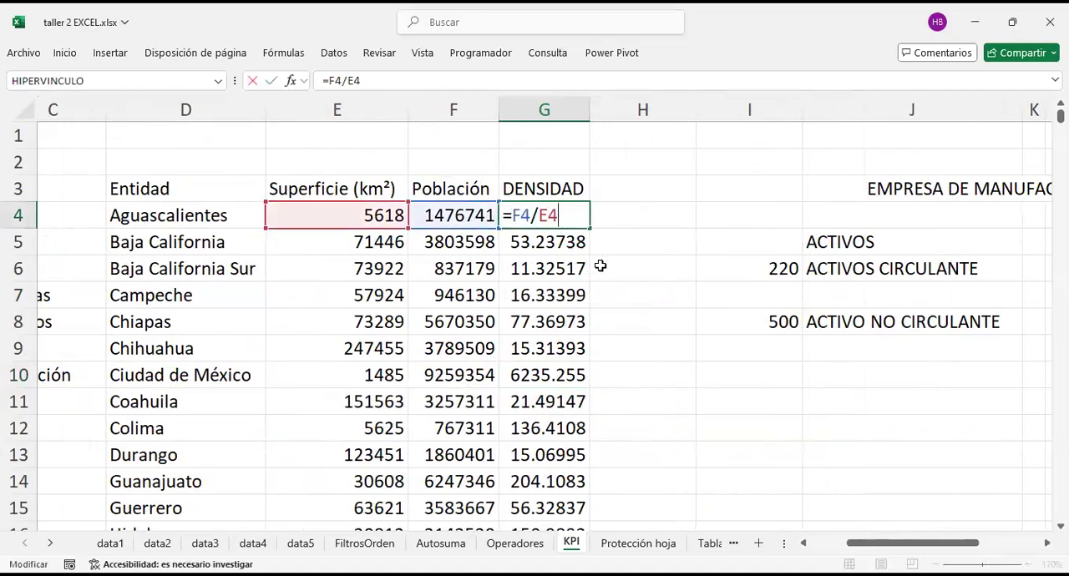
click(644, 241)
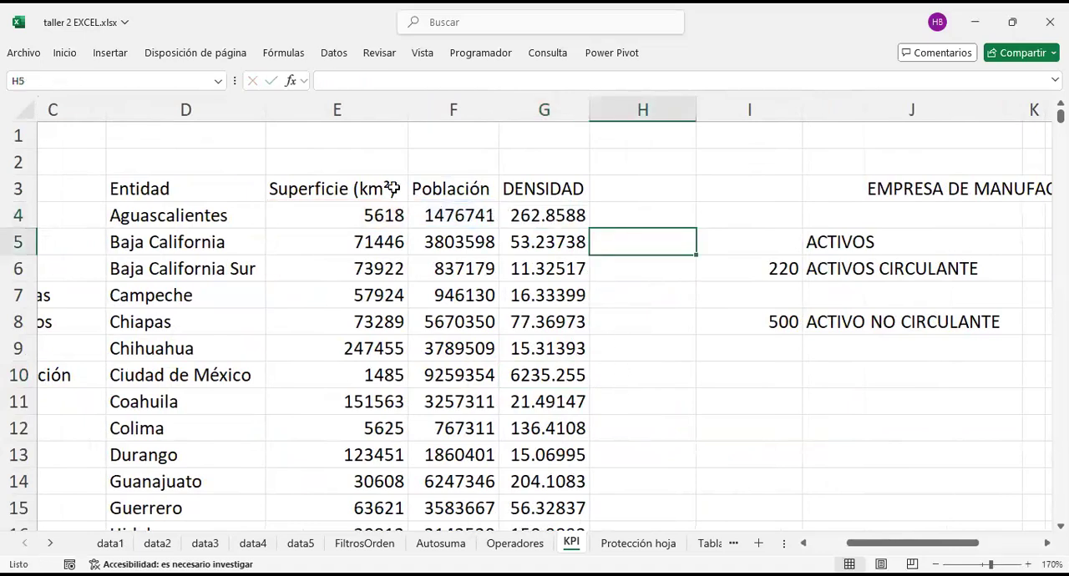
drag(342, 187, 376, 455)
drag(447, 189, 454, 344)
drag(350, 344, 351, 349)
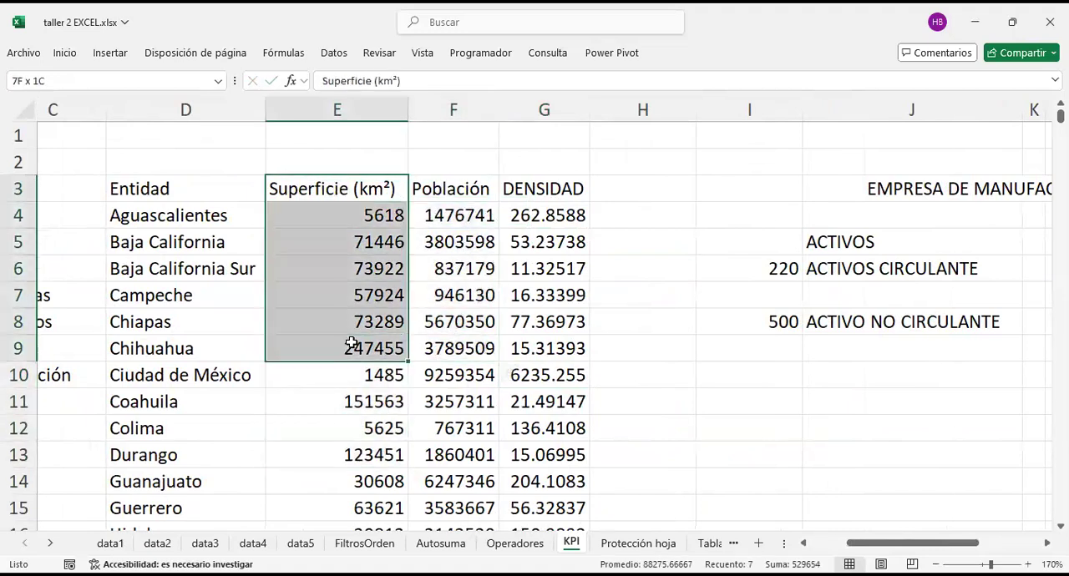
drag(451, 190, 451, 375)
drag(351, 191, 387, 407)
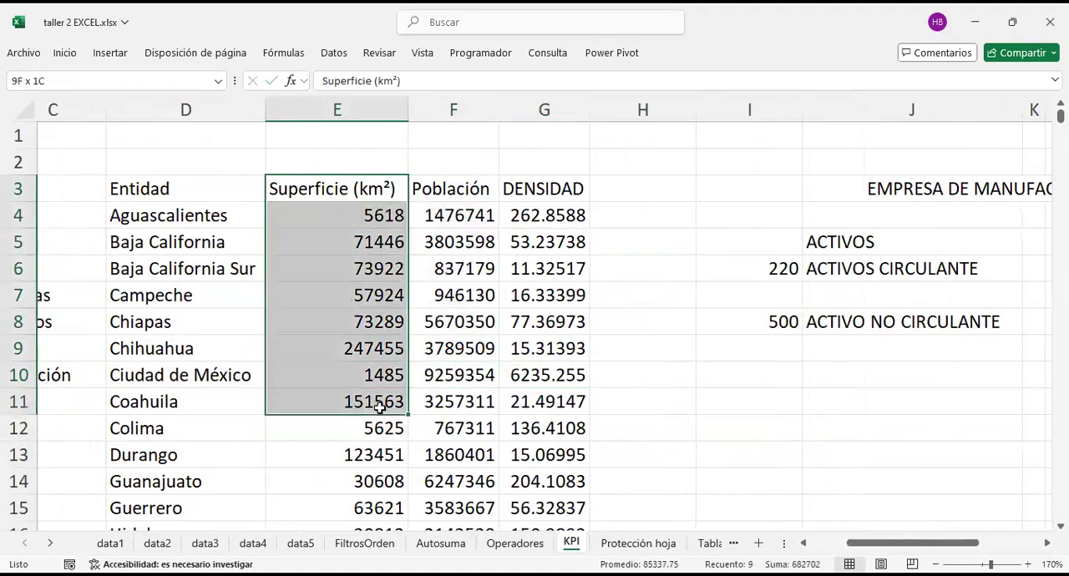
drag(451, 191, 472, 399)
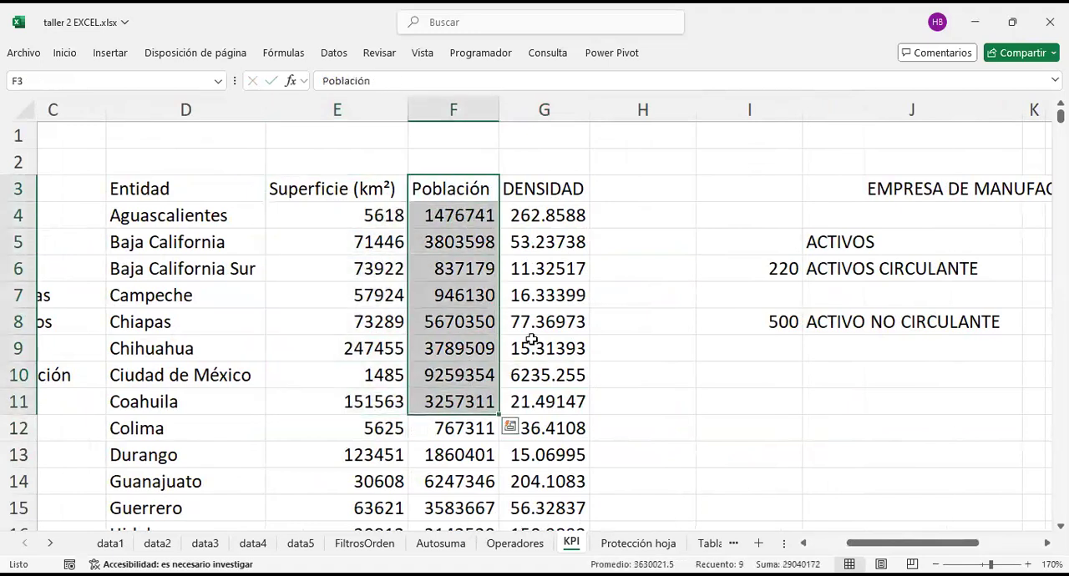
Step: Calculate the area per inhabitant of Aguascalientes in H4 with =E4/F4 and fill the formula down for all states
click(616, 214)
text(=)
key(Left)
key(Left)
key(Left)
text(/)
key(Left)
key(Left)
key(Return)
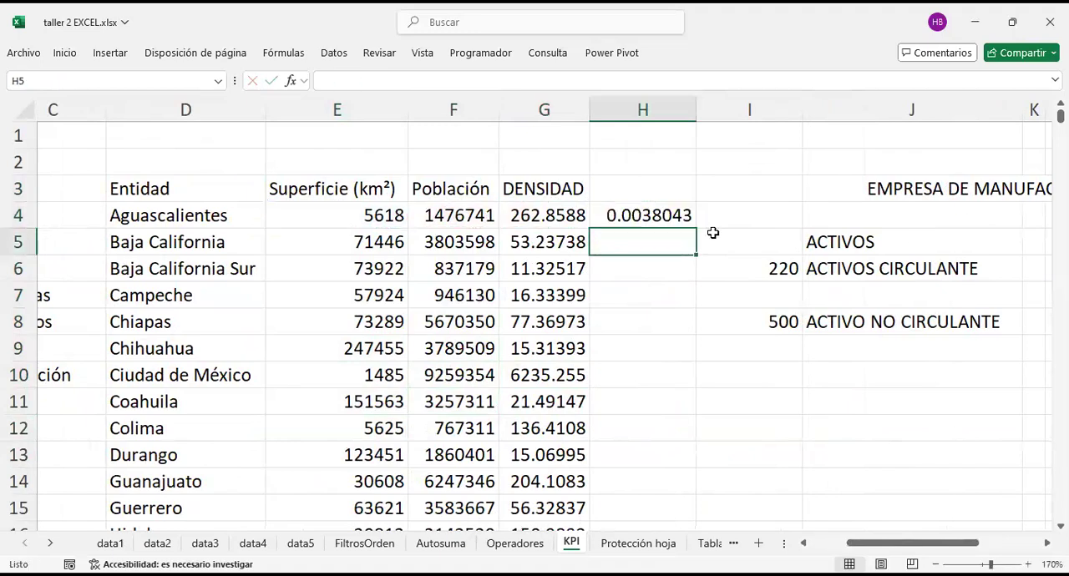
click(656, 213)
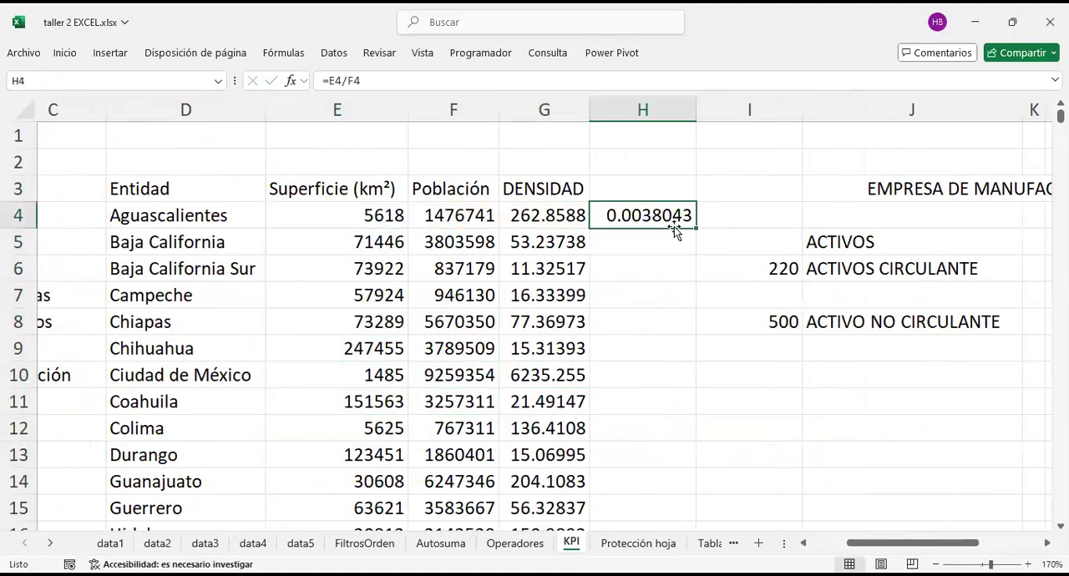
double_click(695, 228)
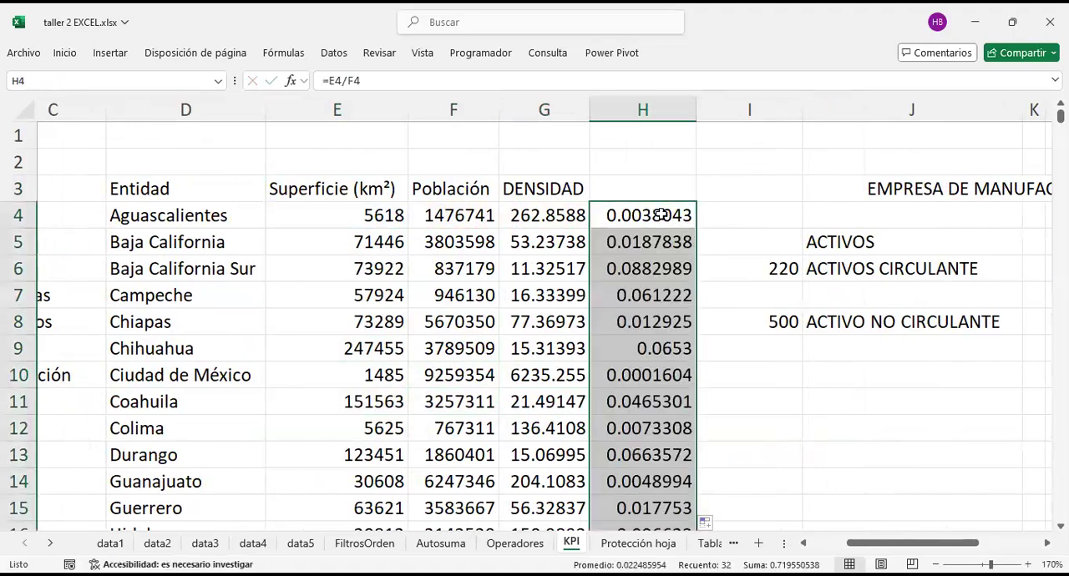
Step: Examine the area-per-inhabitant values in column H, including those of Aguascalientes and Ciudad de México
click(658, 213)
click(669, 241)
click(649, 274)
click(654, 213)
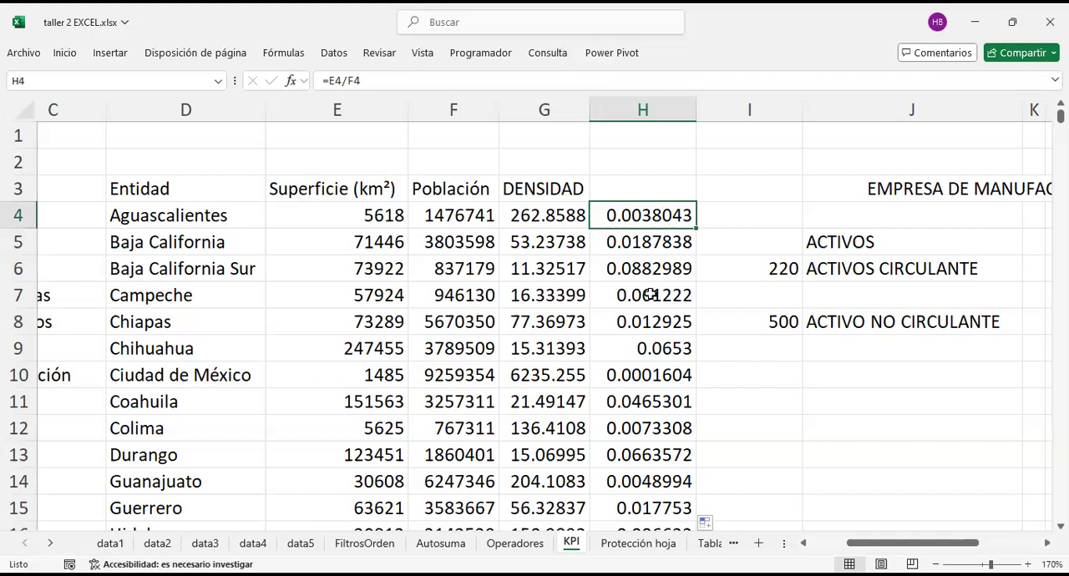
click(625, 377)
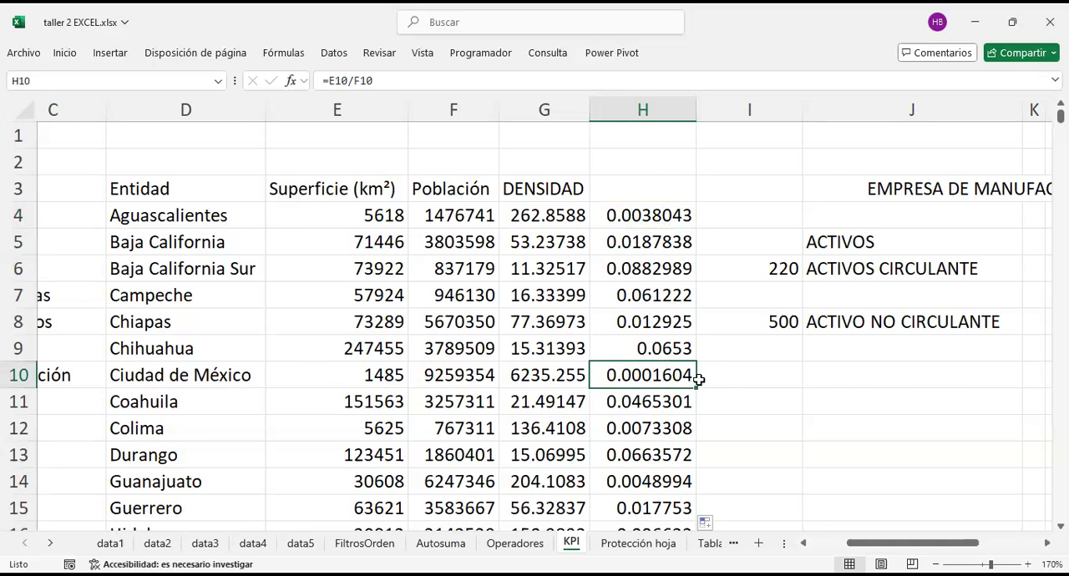
drag(673, 198, 652, 482)
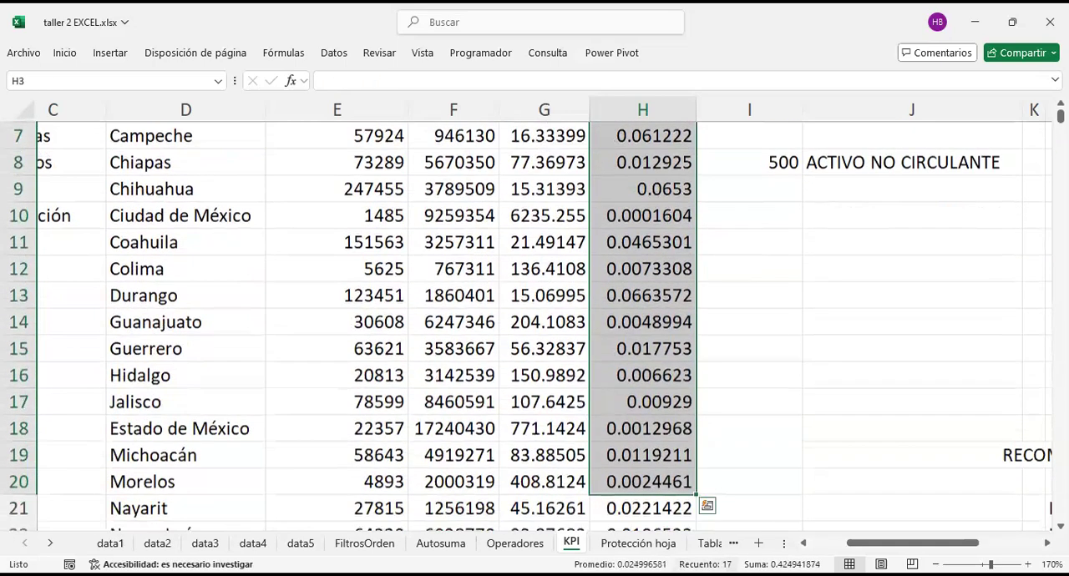
Step: Clear the area-per-inhabitant values from column H, keeping the DENSIDAD column beside it
key(Delete)
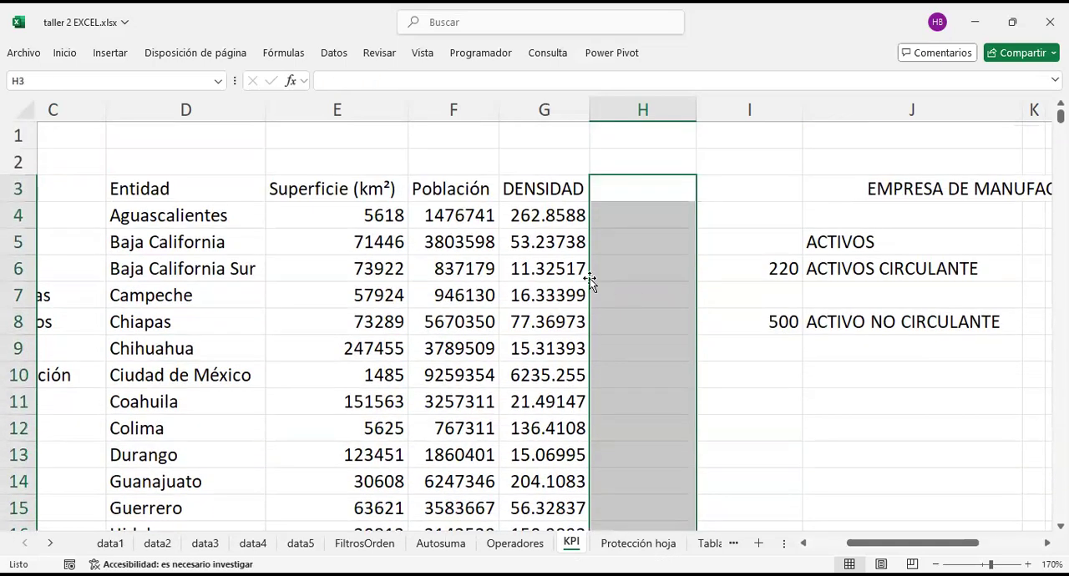
drag(554, 198, 587, 349)
drag(549, 212, 571, 510)
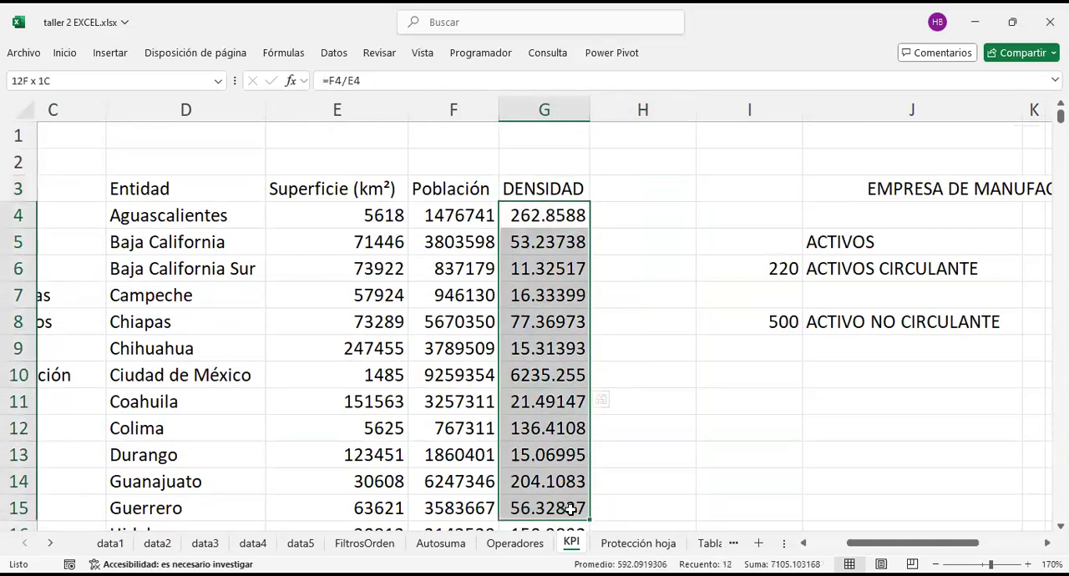
Step: Enter 150 as the CAPITAL amount in N10 of the EMPRESA DE MANUFACTURA S.A. DE C.V. balance sheet
scroll(663, 435, left, 3)
scroll(664, 435, right, 5)
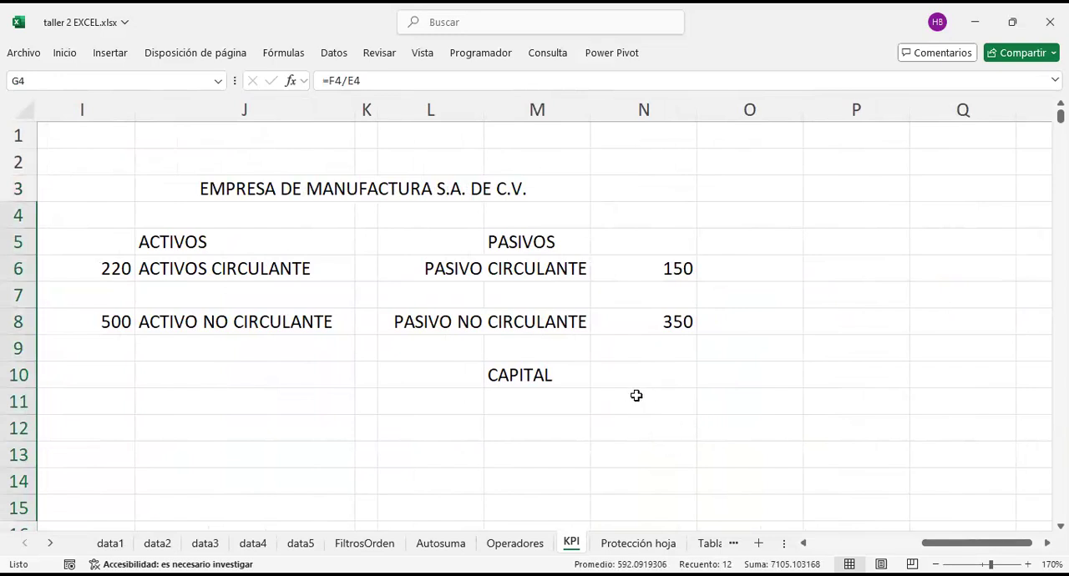
scroll(534, 377, down, 1)
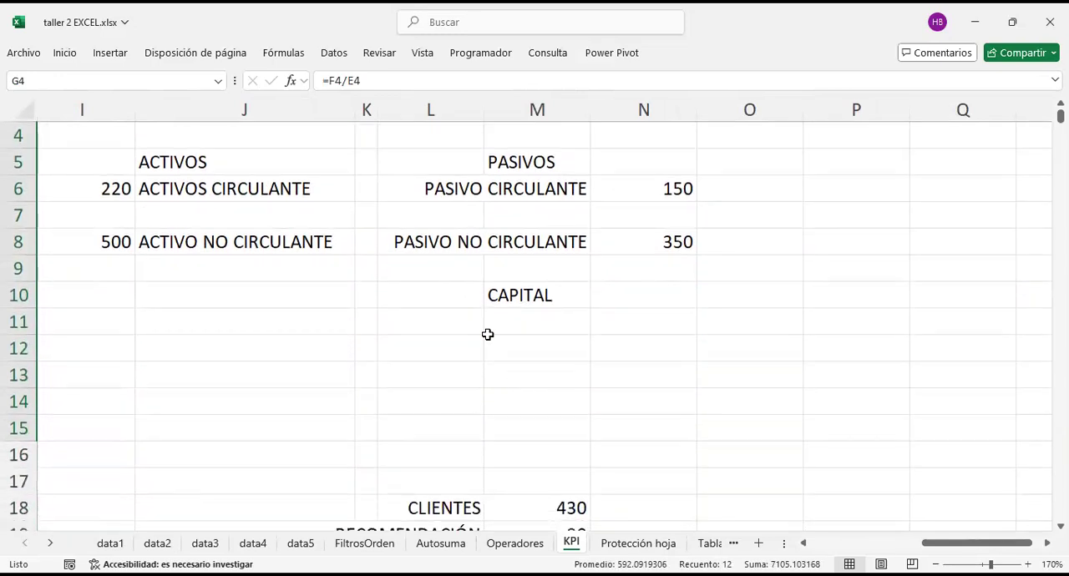
click(360, 377)
scroll(377, 404, up, 1)
scroll(377, 404, left, 1)
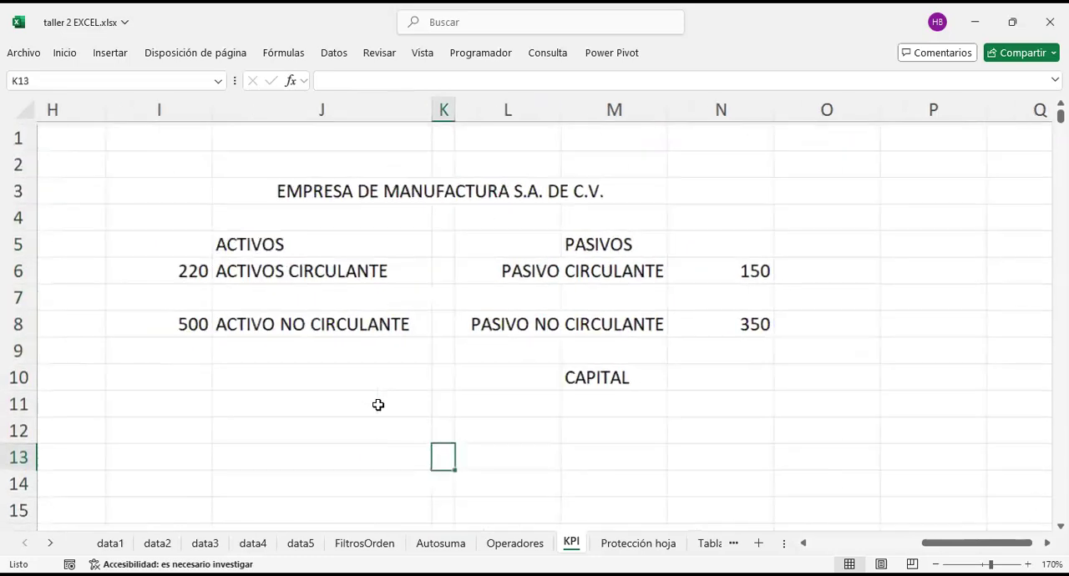
click(735, 373)
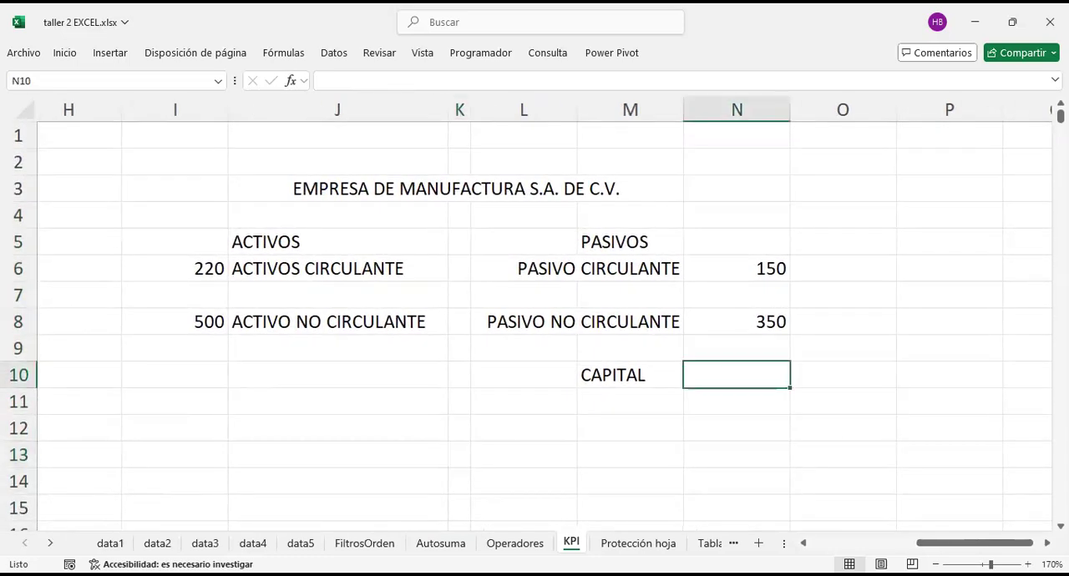
text(150)
key(Return)
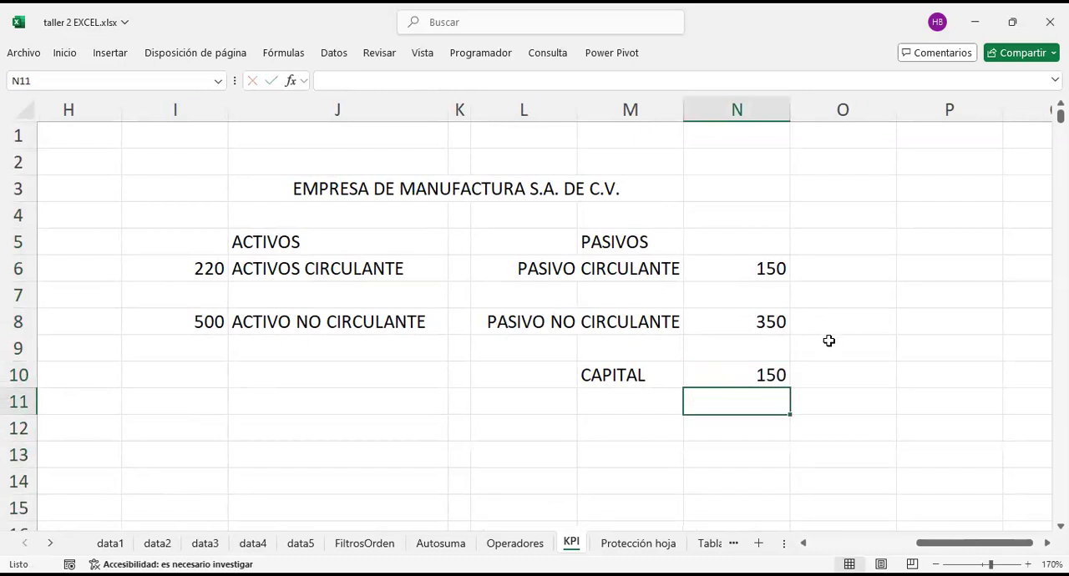
Step: Compare the ACTIVOS and PASIVOS sections of the balance sheet, including their circulante and no circulante entries
drag(345, 236, 357, 317)
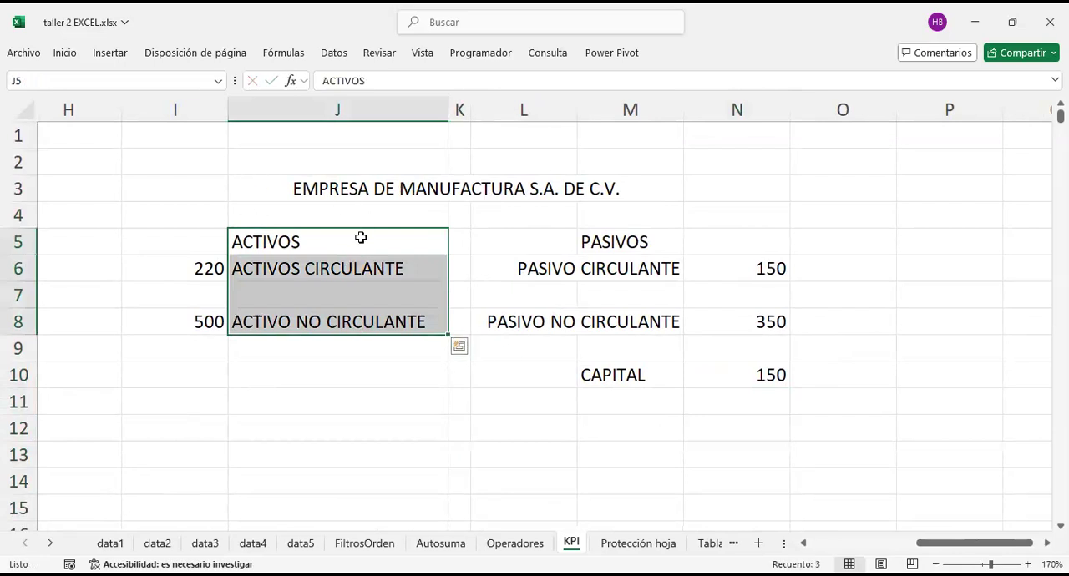
drag(606, 244, 621, 264)
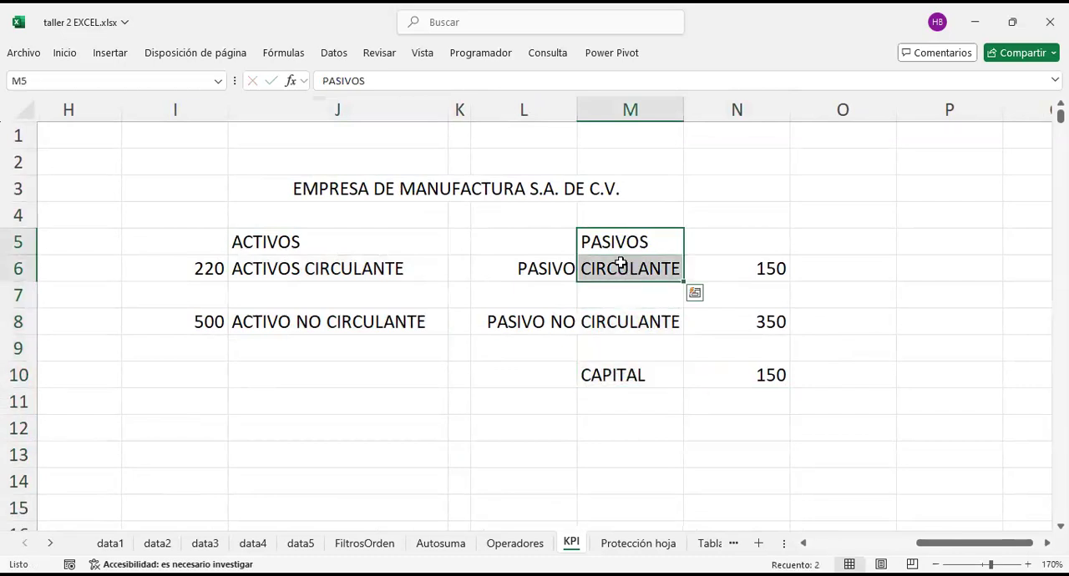
click(293, 260)
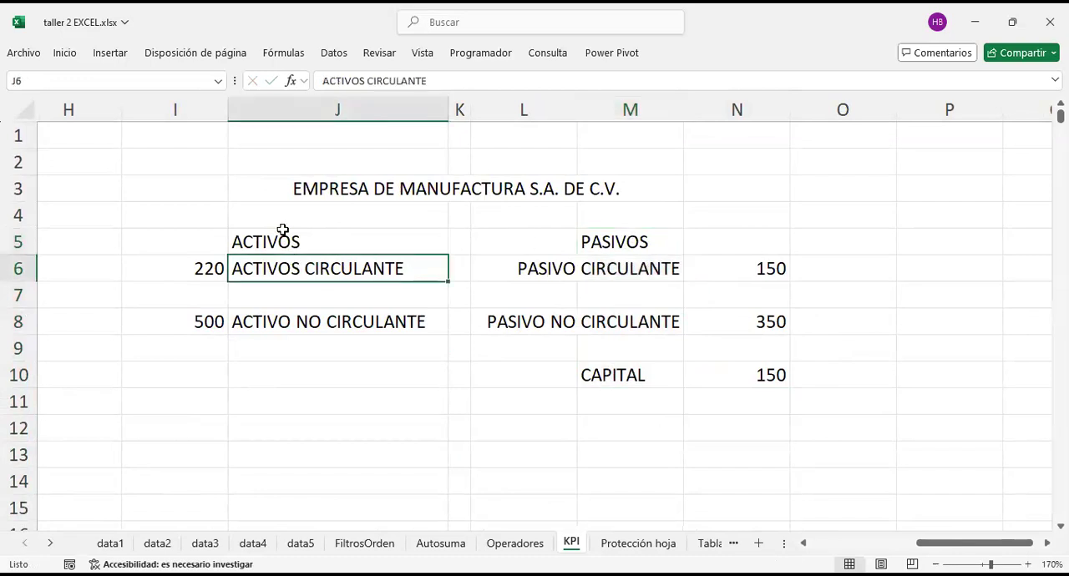
click(329, 244)
drag(610, 243, 623, 286)
drag(289, 239, 302, 322)
drag(632, 240, 649, 321)
click(616, 241)
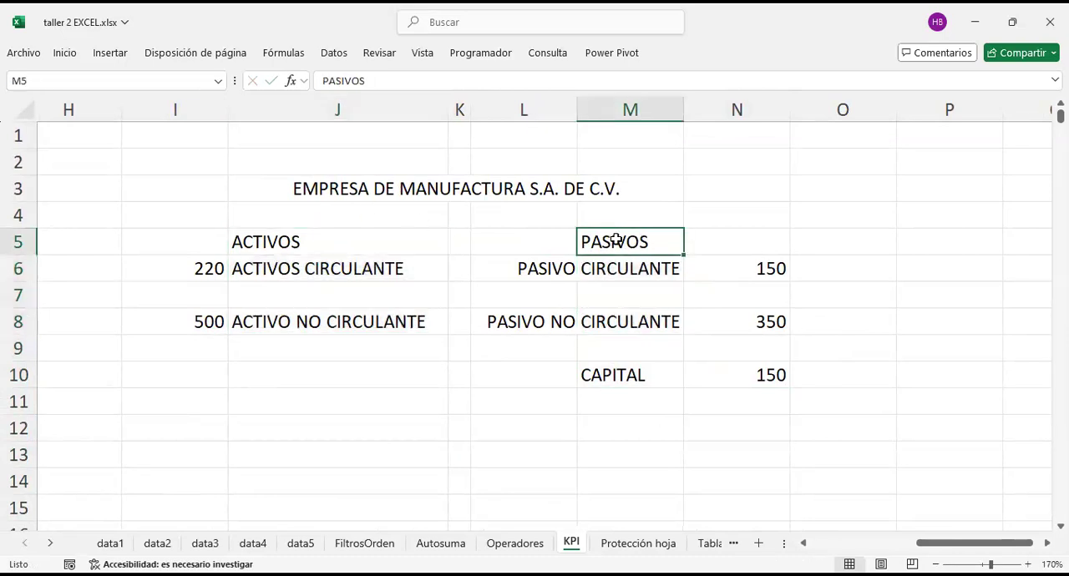
click(276, 243)
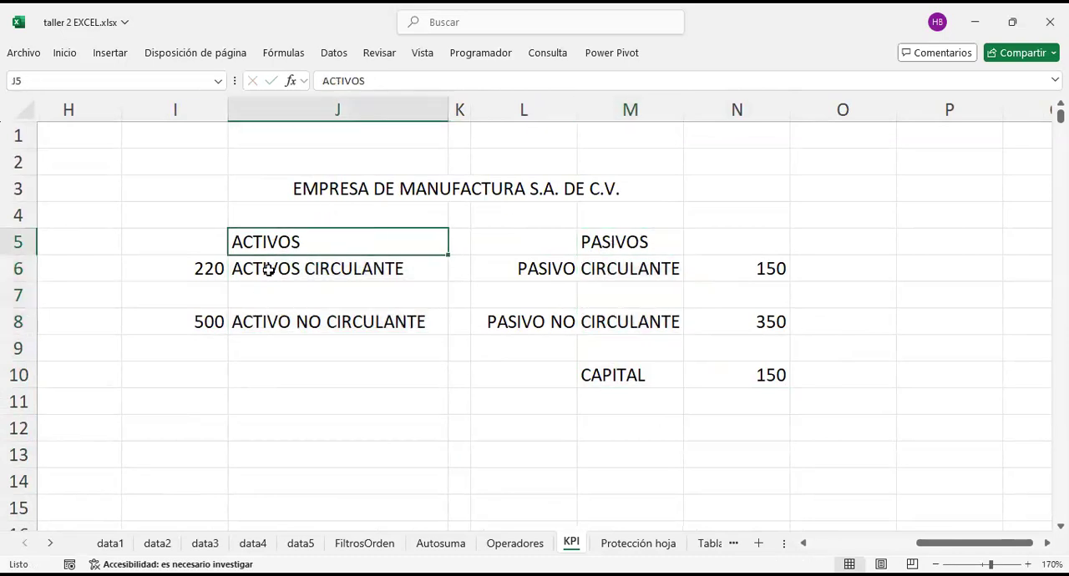
Step: Examine the circulante and no circulante accounts together with the current asset and current liability amounts in I6 and N6
click(273, 267)
click(287, 322)
click(296, 262)
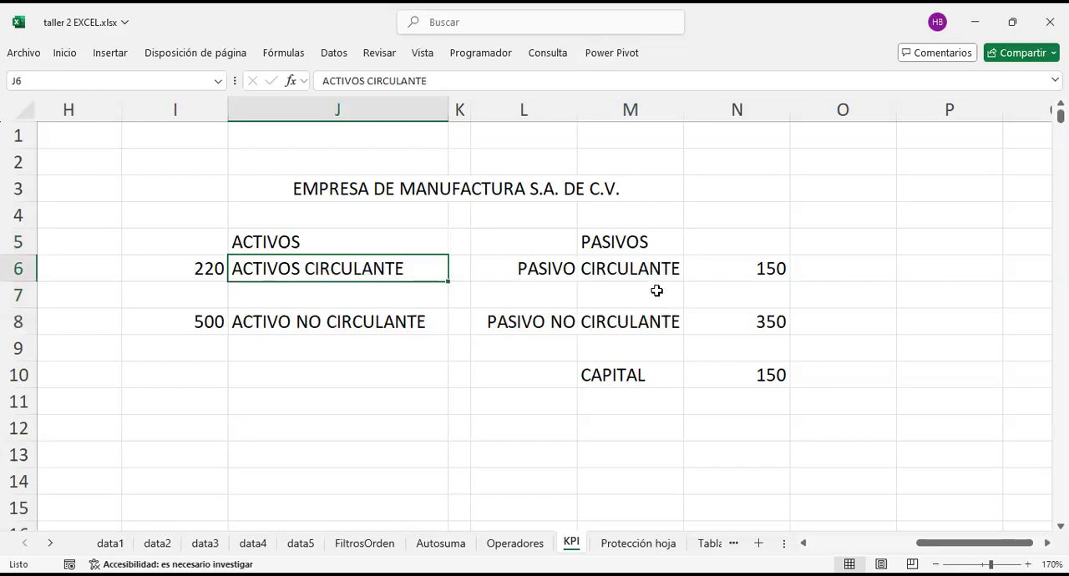
click(198, 269)
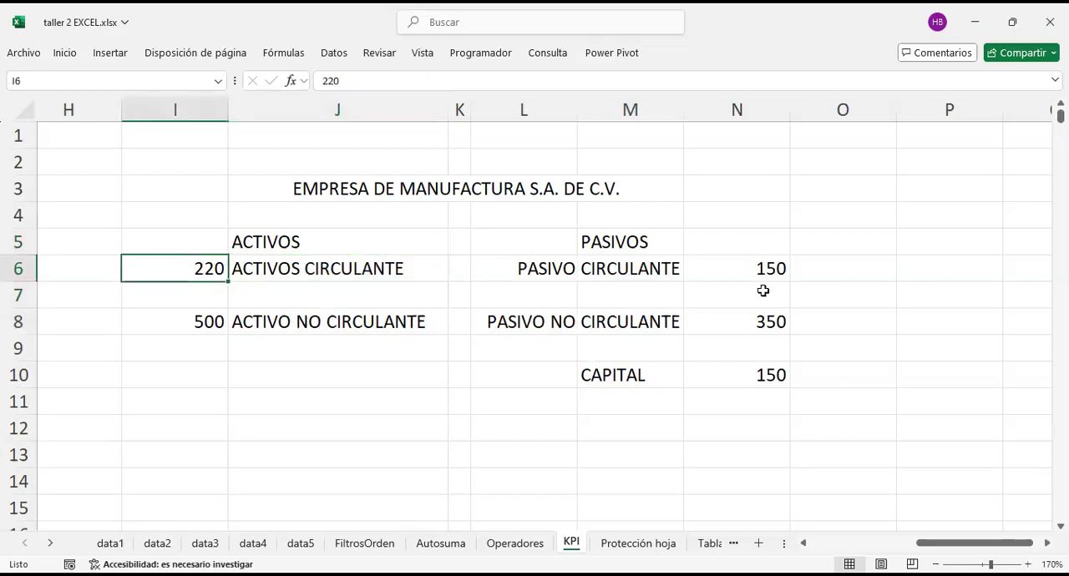
click(733, 275)
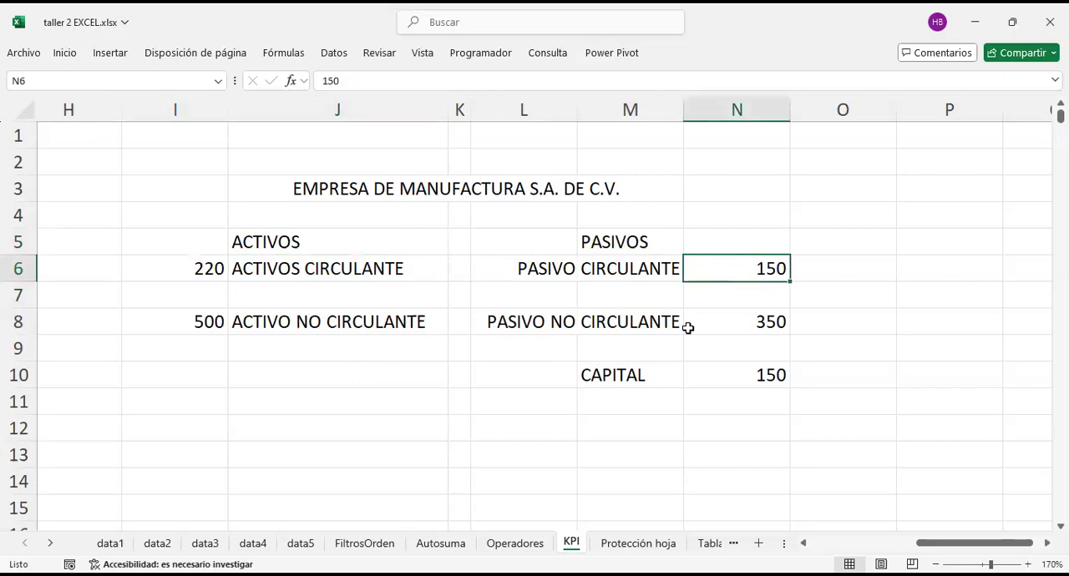
click(631, 315)
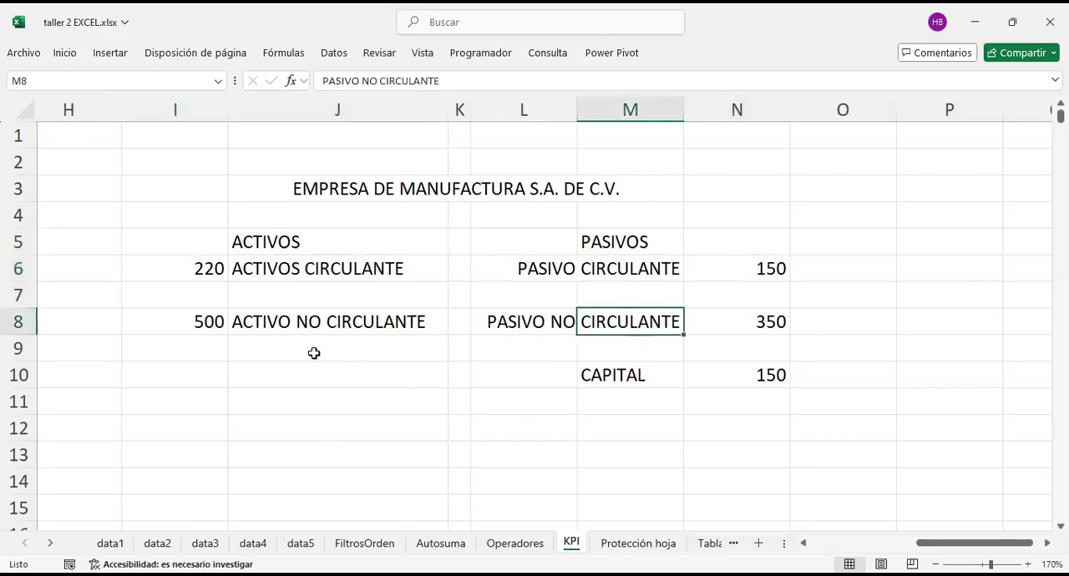
click(208, 268)
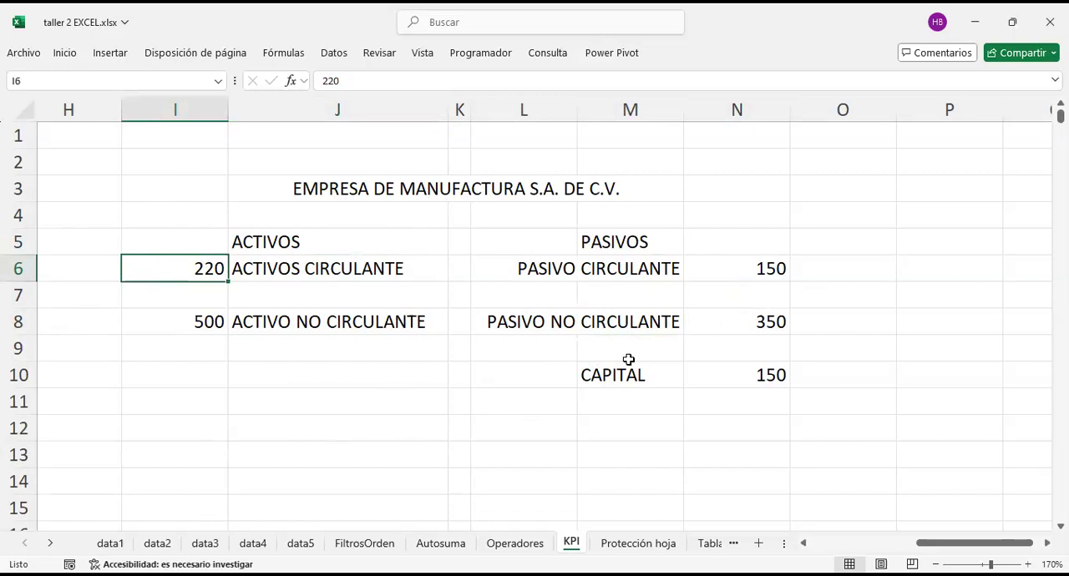
Step: Add the label SOLVENCIA in L12 below the balance sheet
click(513, 419)
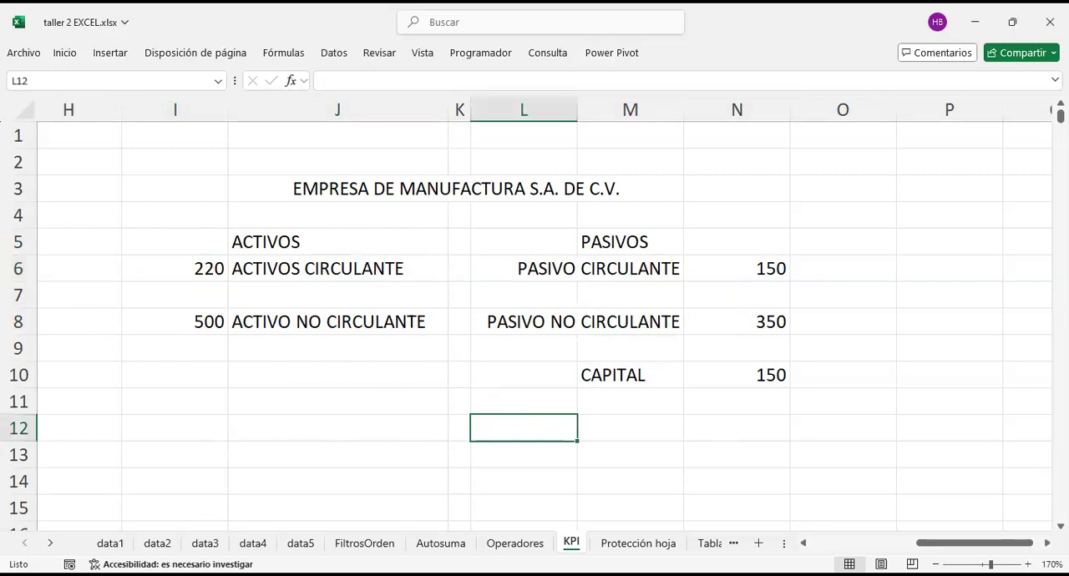
text(SOLVENCIA)
key(Return)
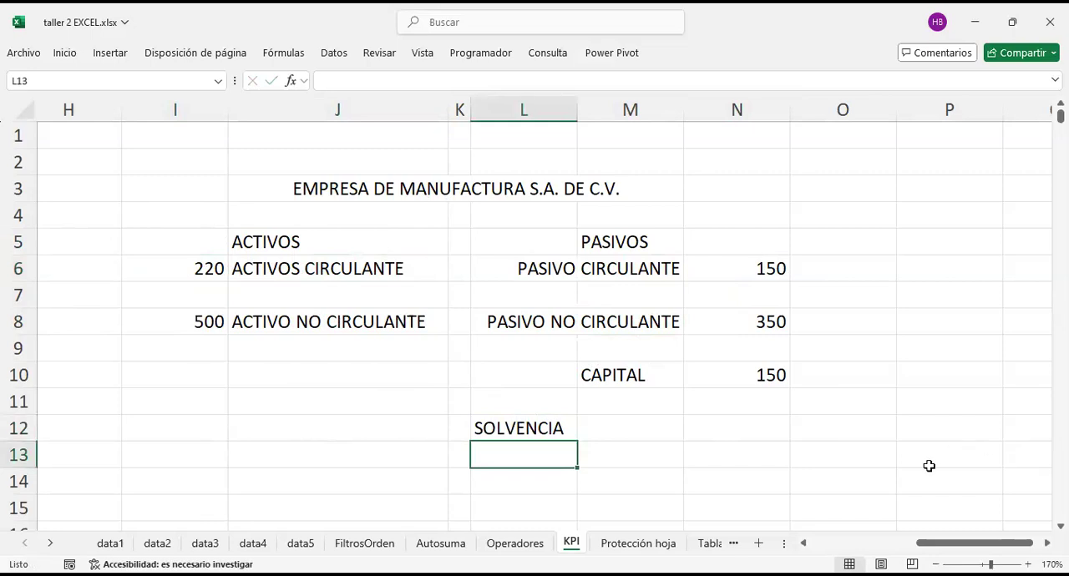
key(Right)
key(Up)
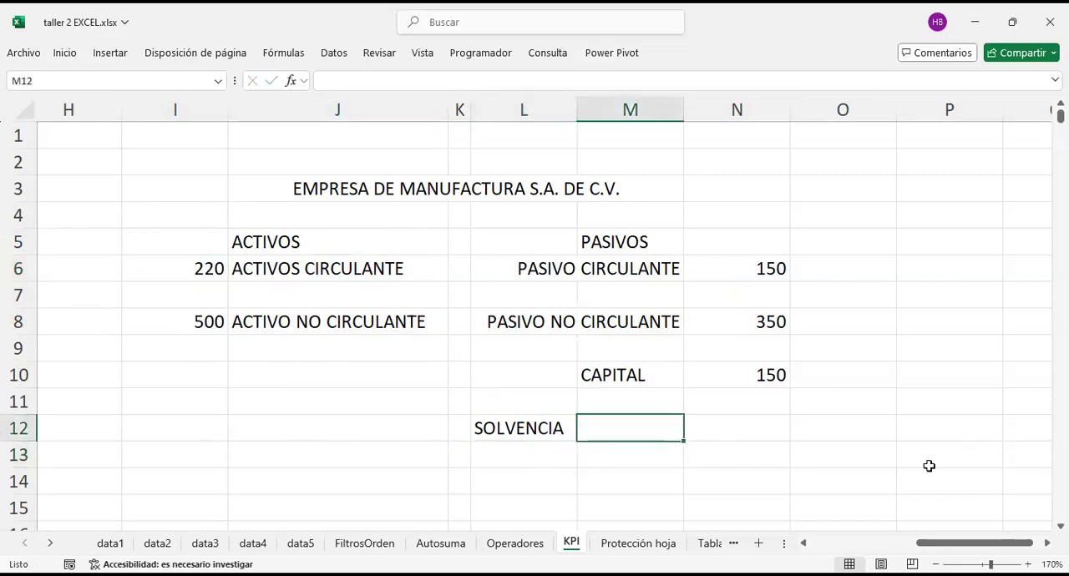
text(=)
key(Left)
key(Left)
key(Left)
key(Up)
key(Up)
key(Up)
key(Up)
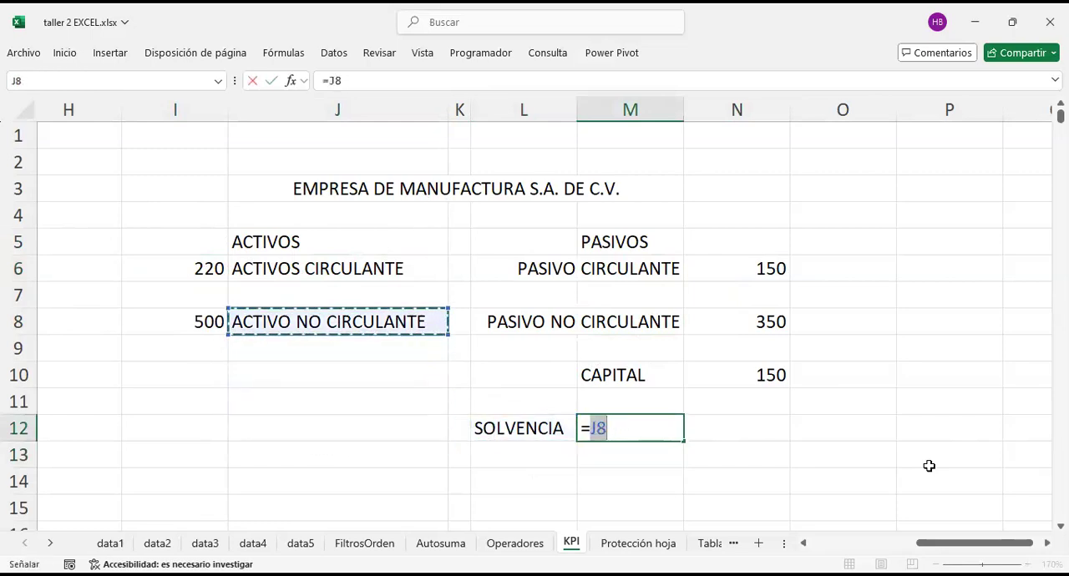
key(BackSpace)
key(BackSpace)
key(BackSpace)
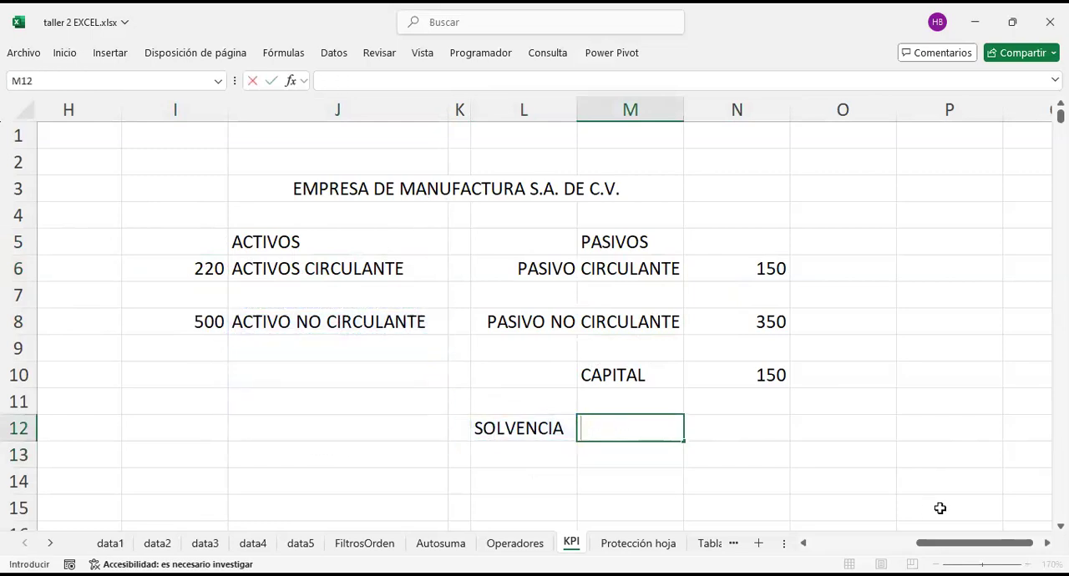
Step: Calculate the solvency ratio in M12 with =I6/N6, dividing the ACTIVOS CIRCULANTE amount by the PASIVO CIRCULANTE amount
click(744, 258)
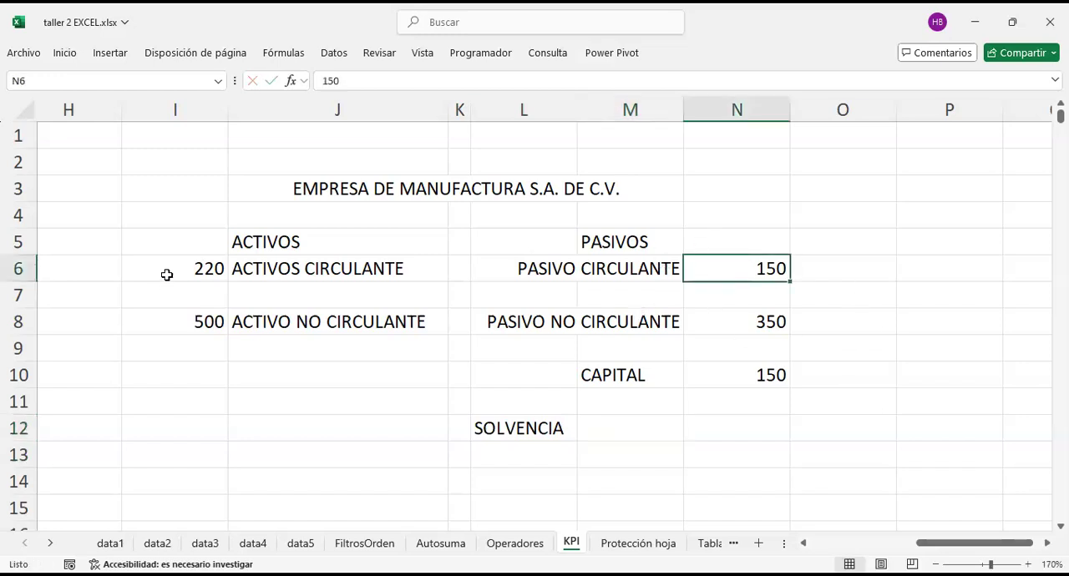
click(194, 262)
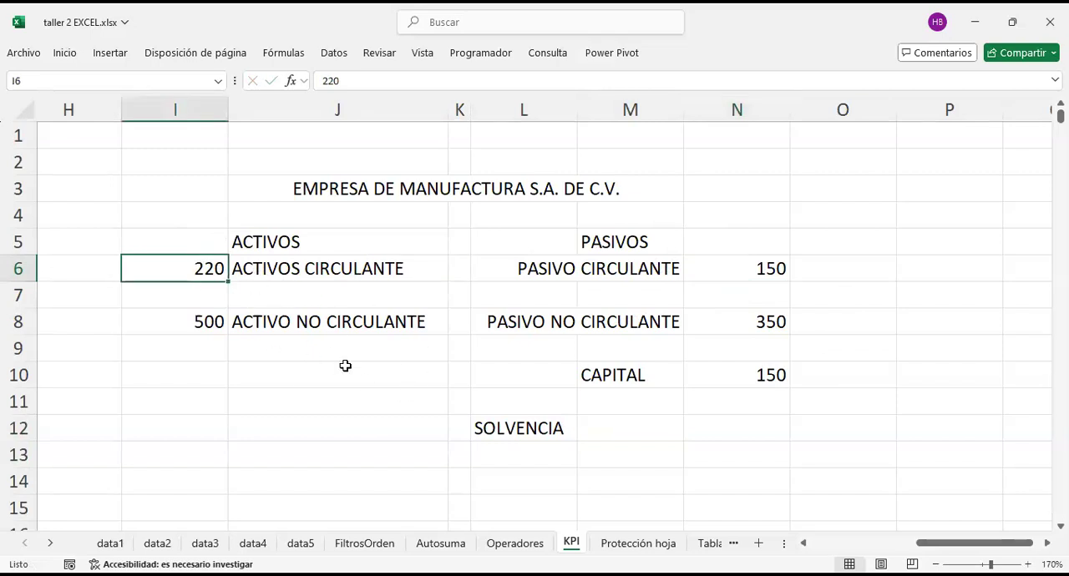
click(631, 428)
text(=)
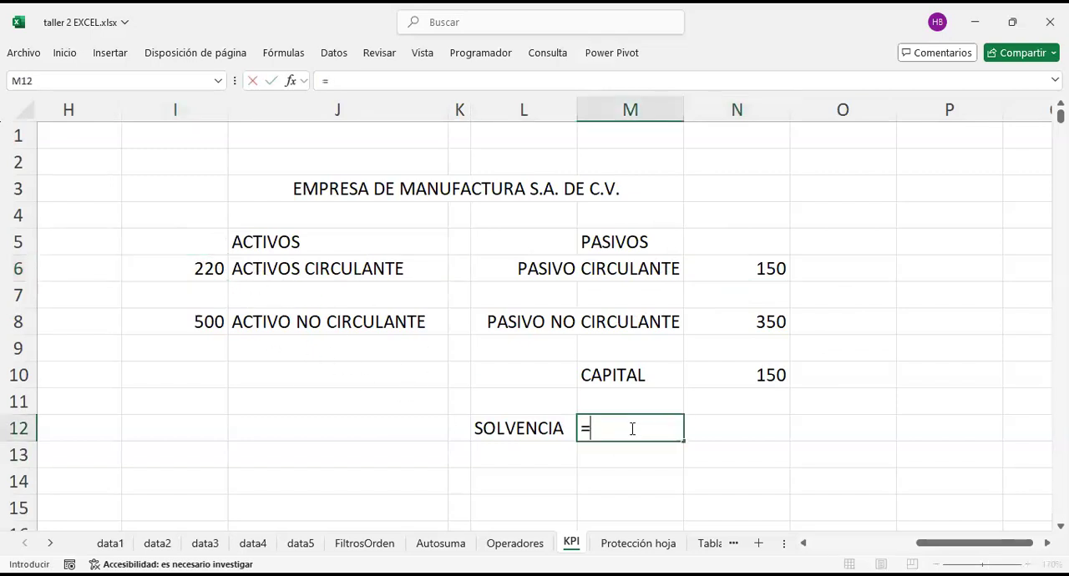
click(163, 272)
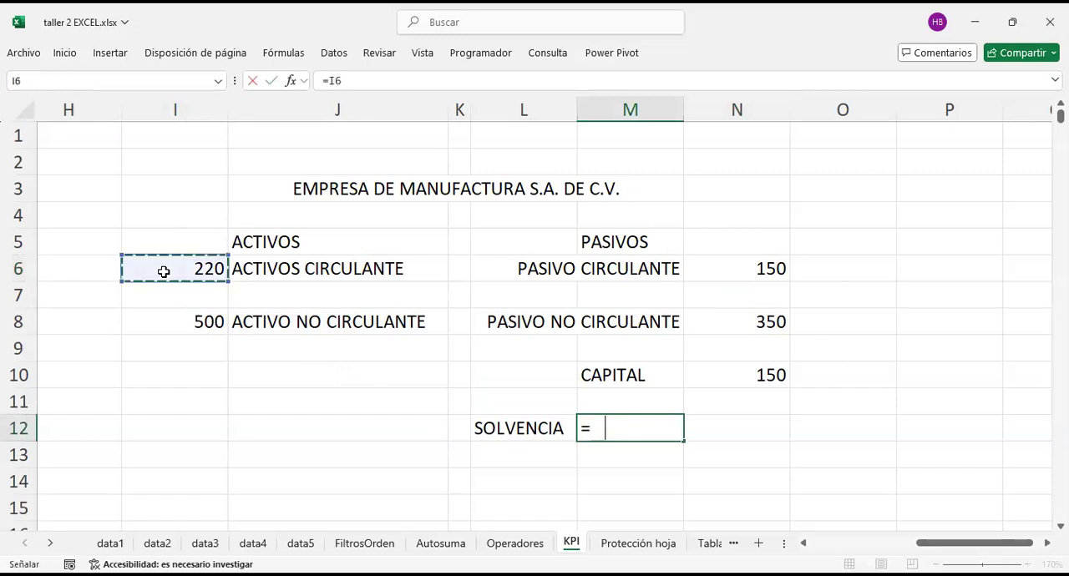
text(/)
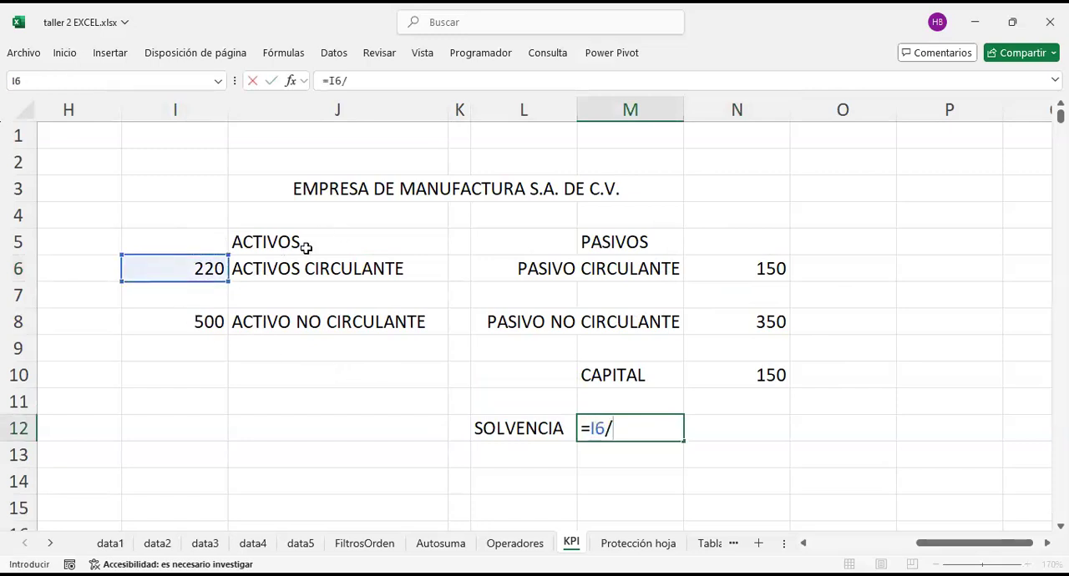
click(747, 274)
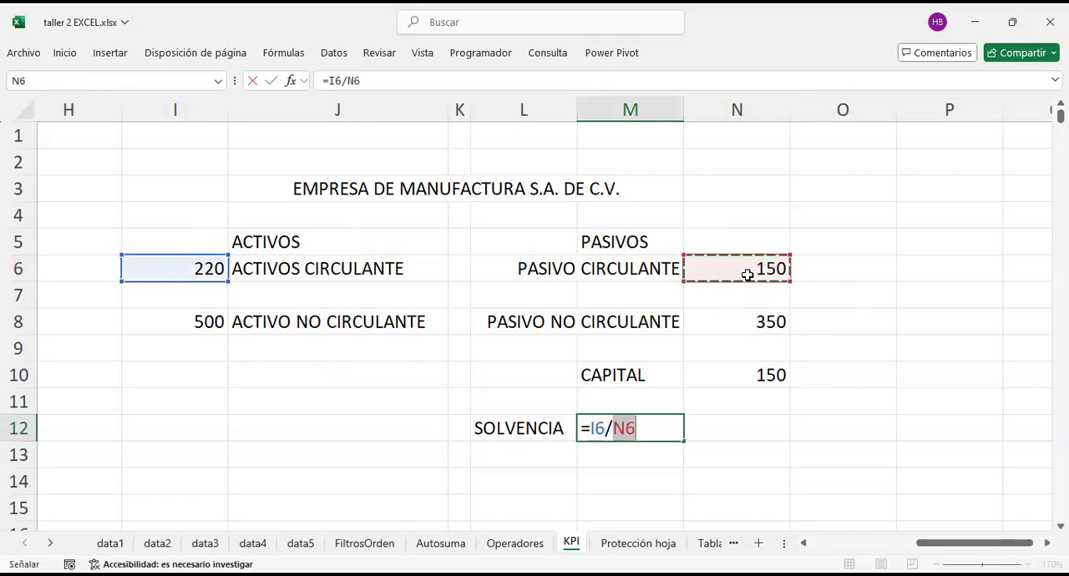
key(Return)
click(197, 263)
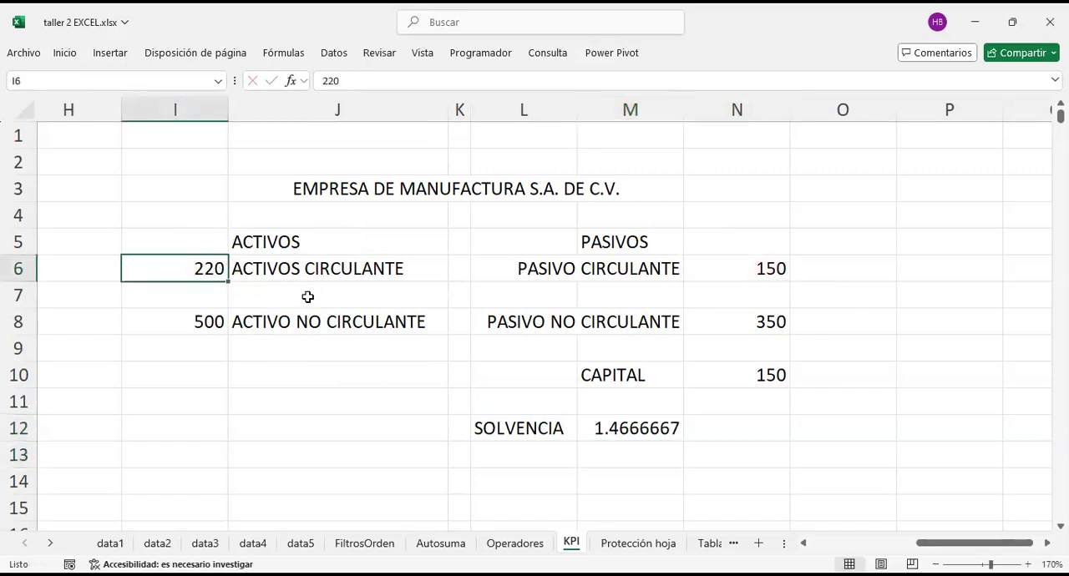
click(752, 277)
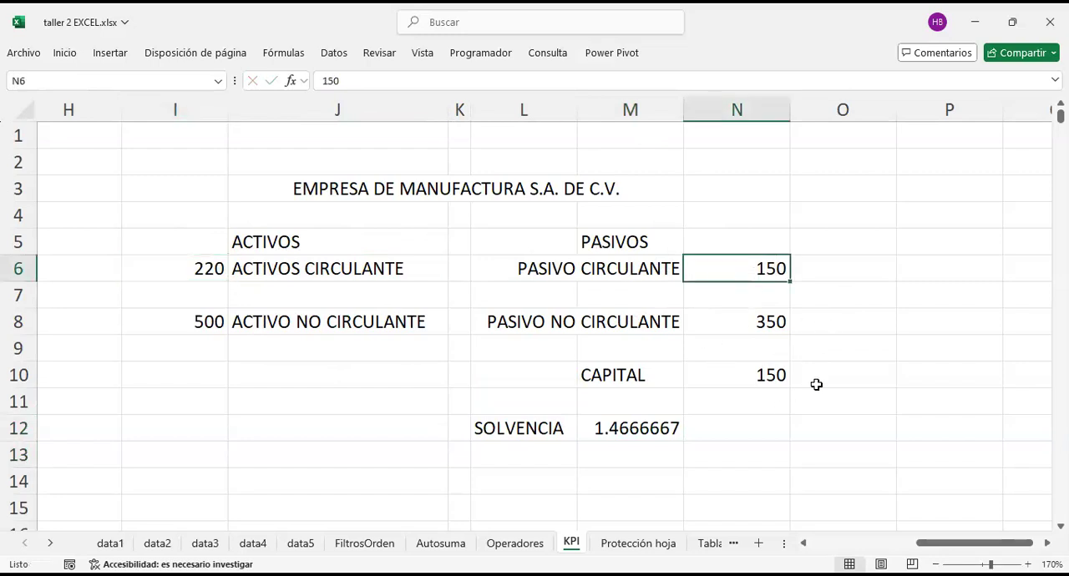
scroll(689, 455, down, 1)
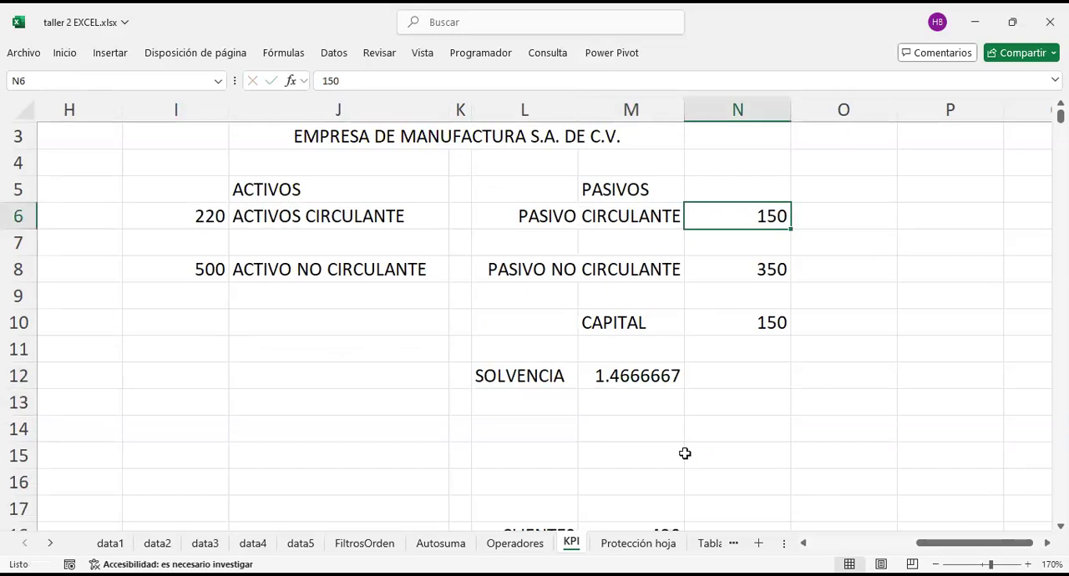
Step: Replace the SOLVENCIA formula in M12 with the fixed value 1 and check it against the current liability in N6
click(635, 375)
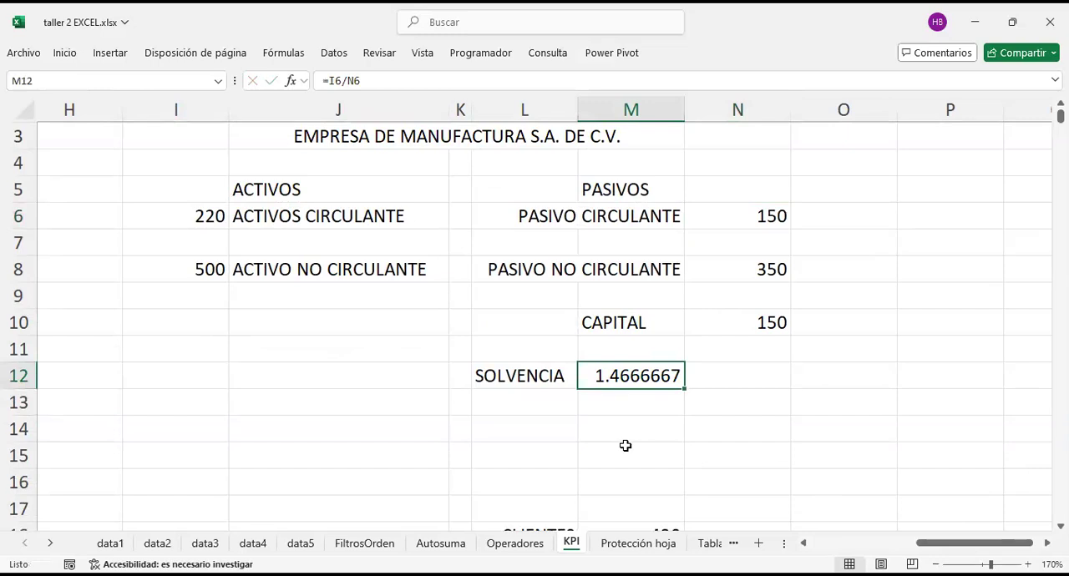
text(1)
key(Return)
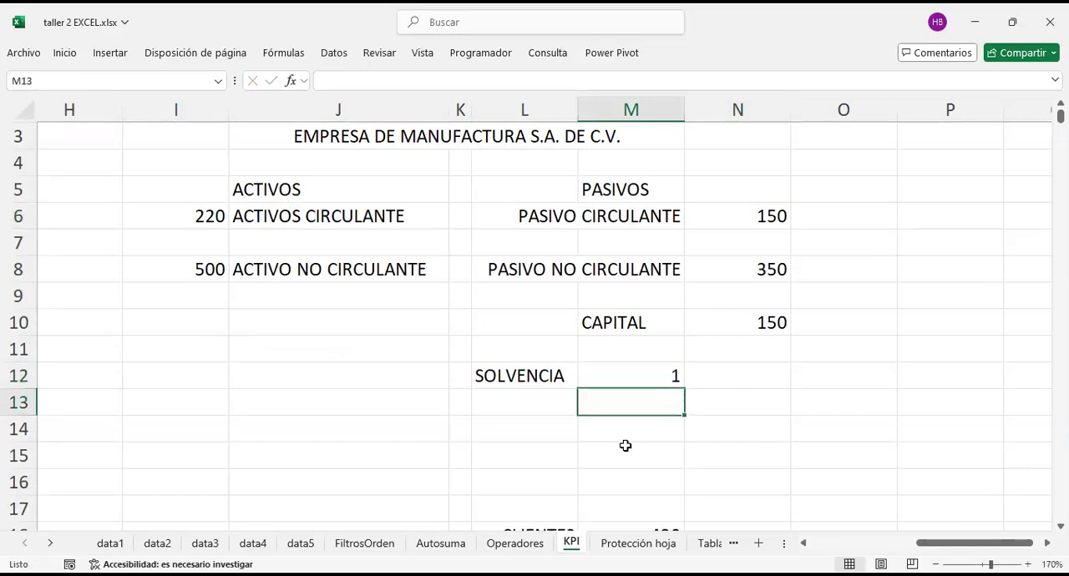
key(Up)
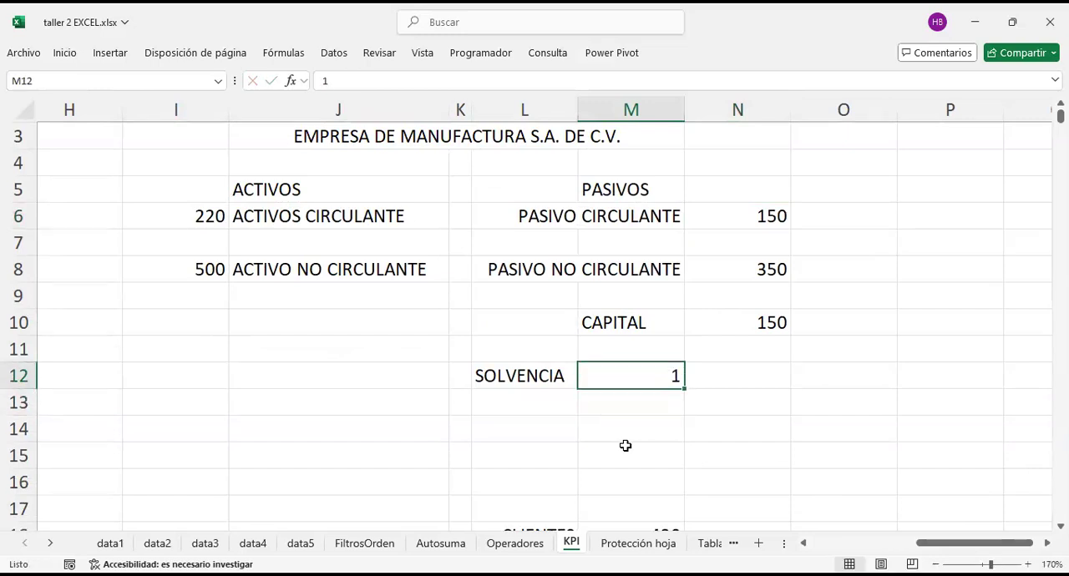
click(735, 224)
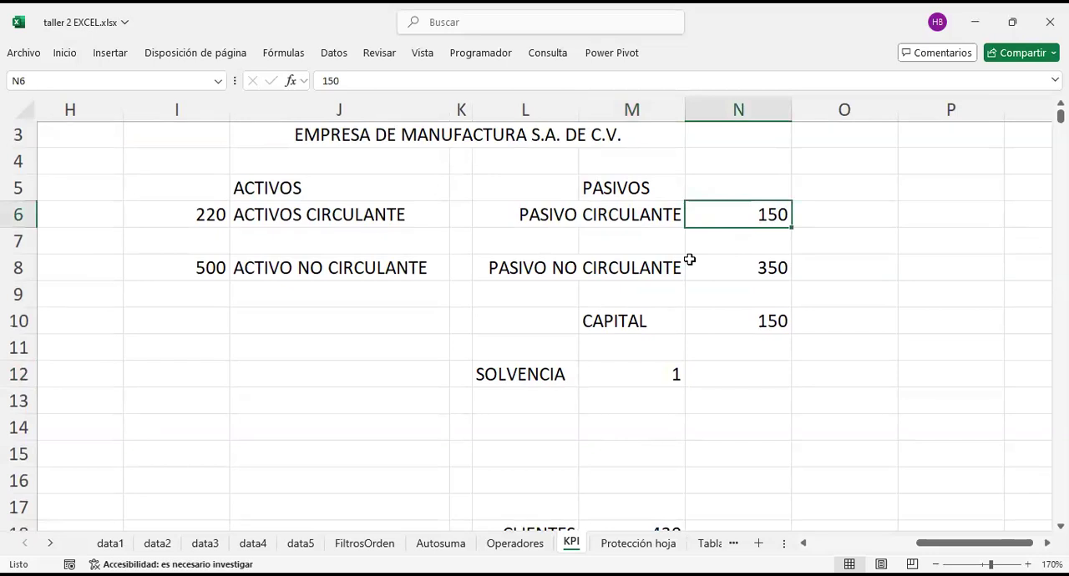
Step: Compare the ACTIVOS CIRCULANTE amount in I6 with the SOLVENCIA value in M12
click(207, 210)
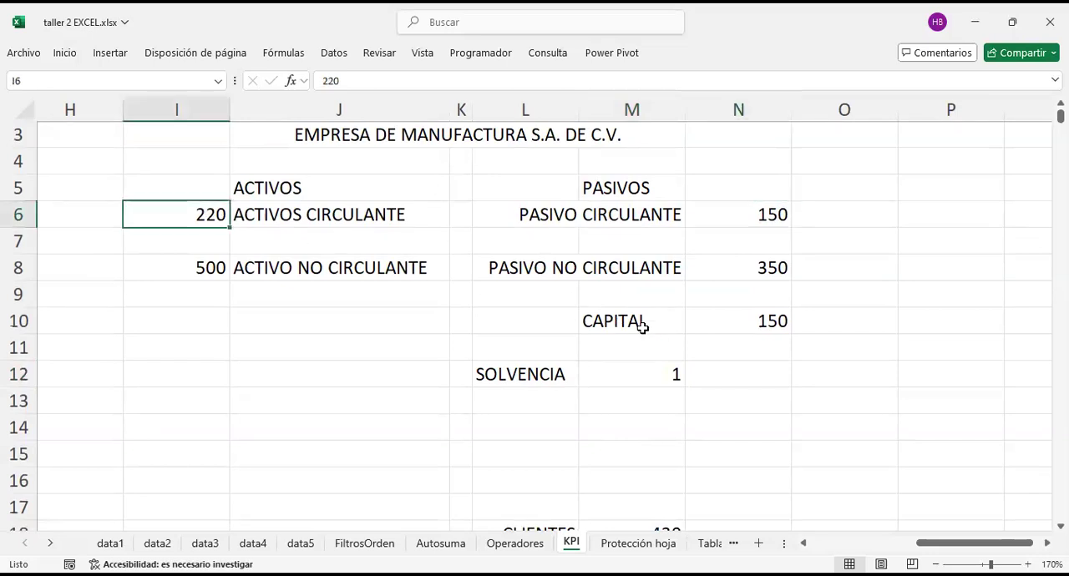
click(652, 375)
Step: Calculate the recommendation rate in N19 with =M19/M18, dividing the RECOMENDACIÓN count by the CLIENTES count
scroll(652, 375, down, 1)
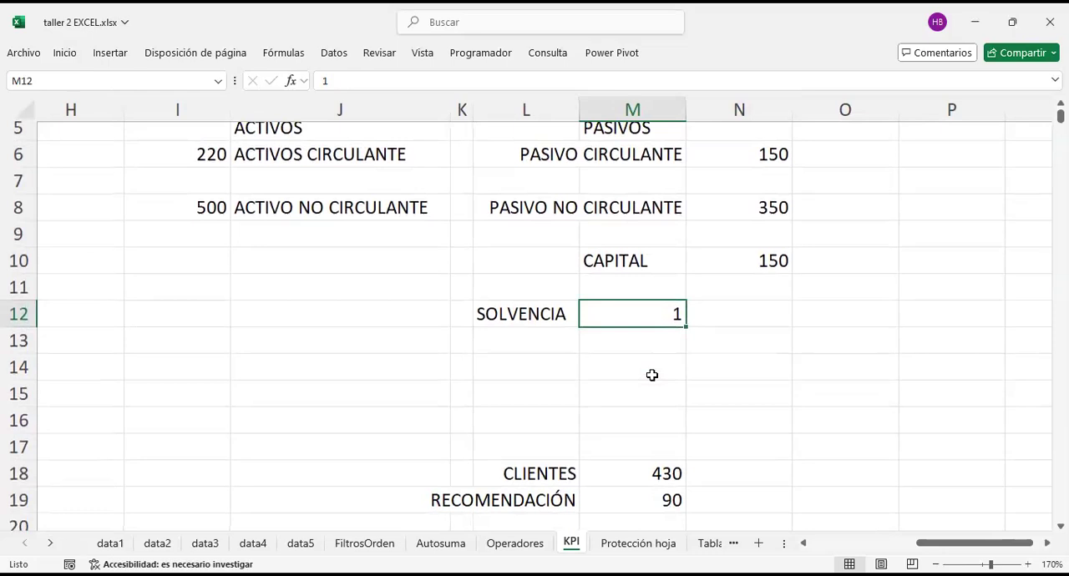
scroll(653, 375, down, 2)
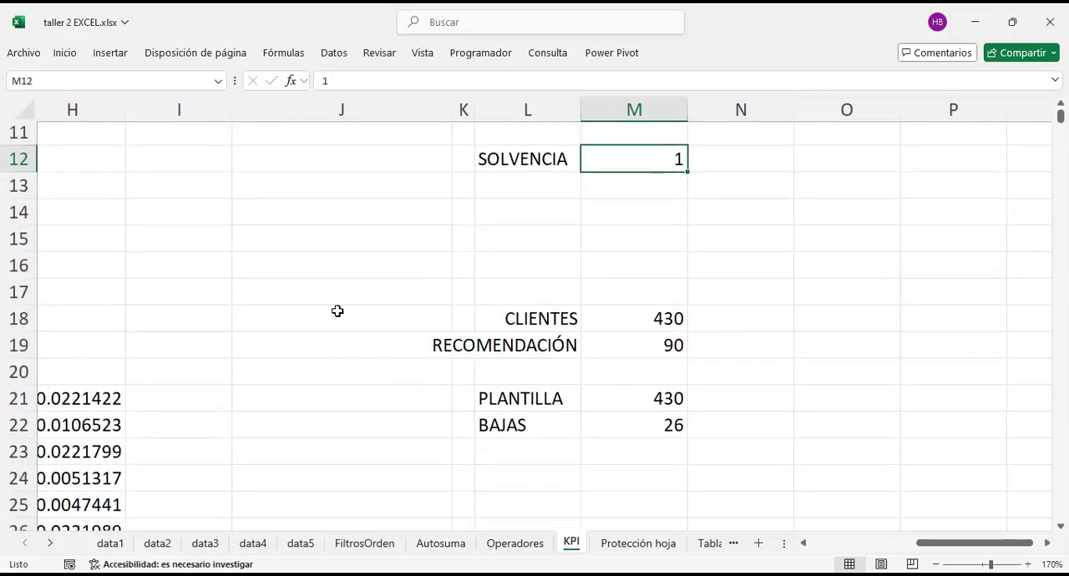
scroll(584, 363, down, 1)
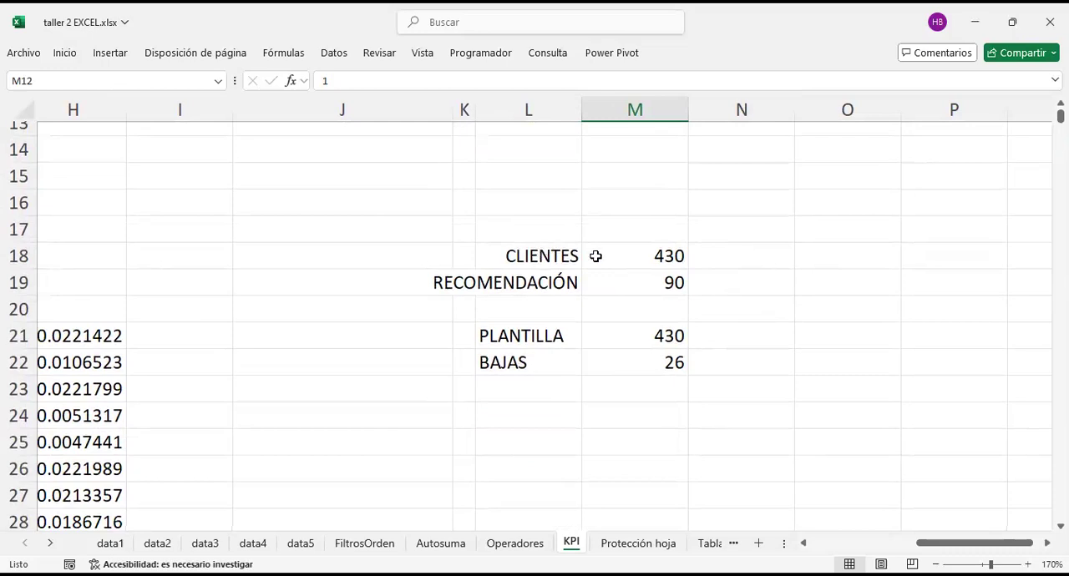
click(641, 242)
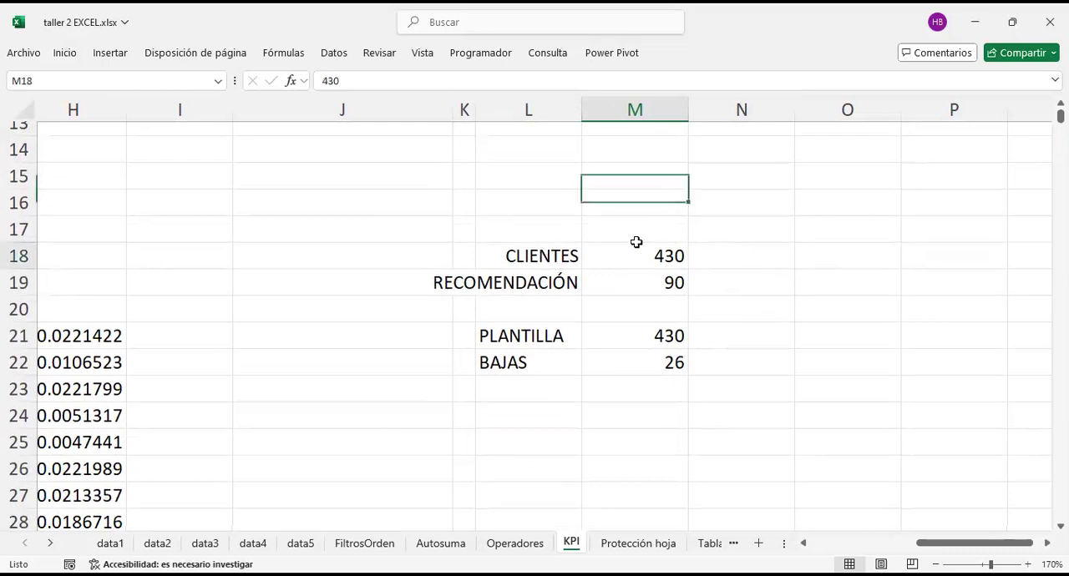
click(730, 273)
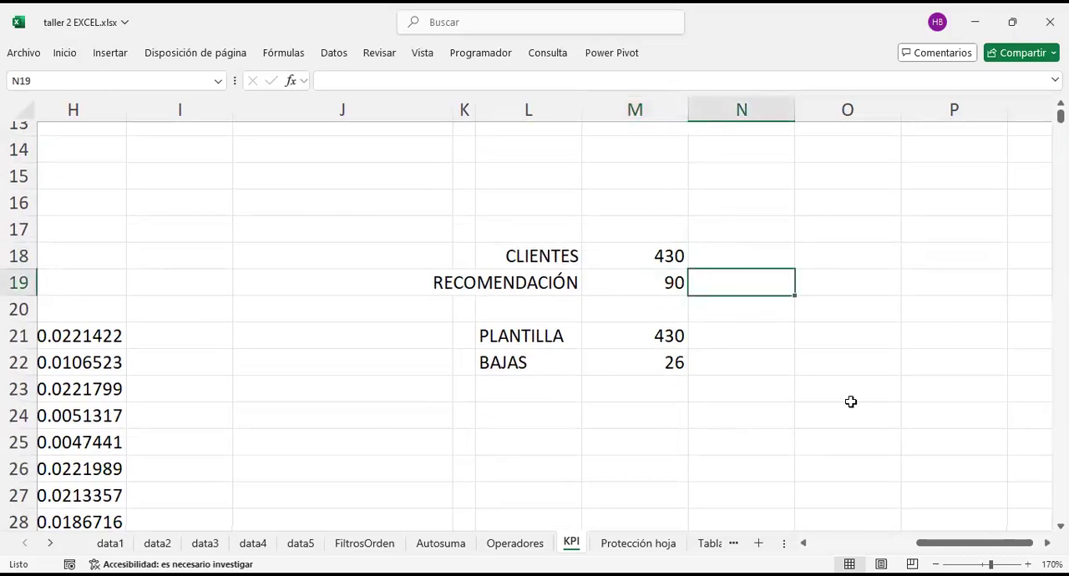
text(=)
key(Left)
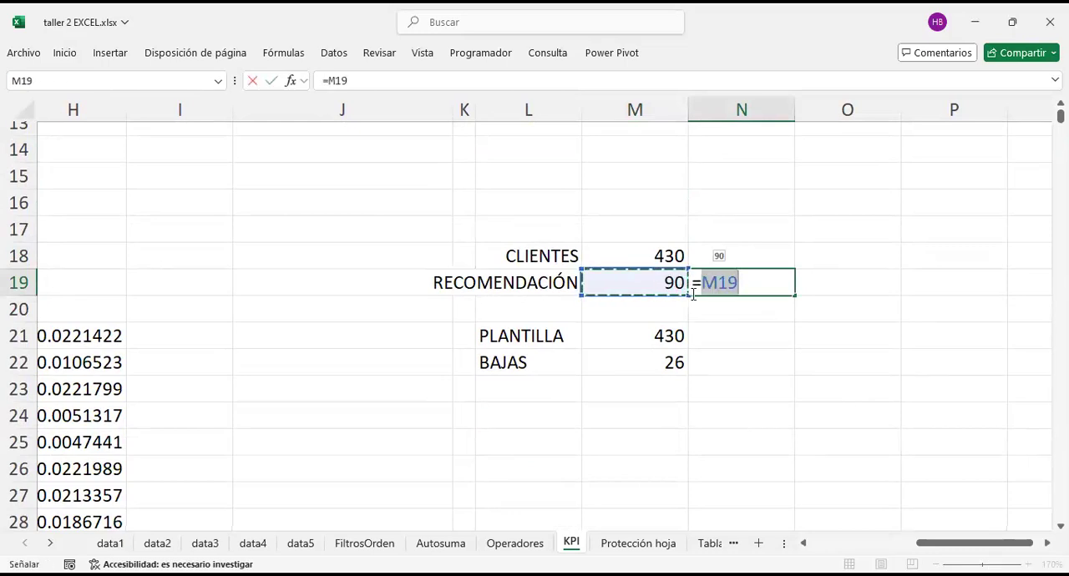
text(/)
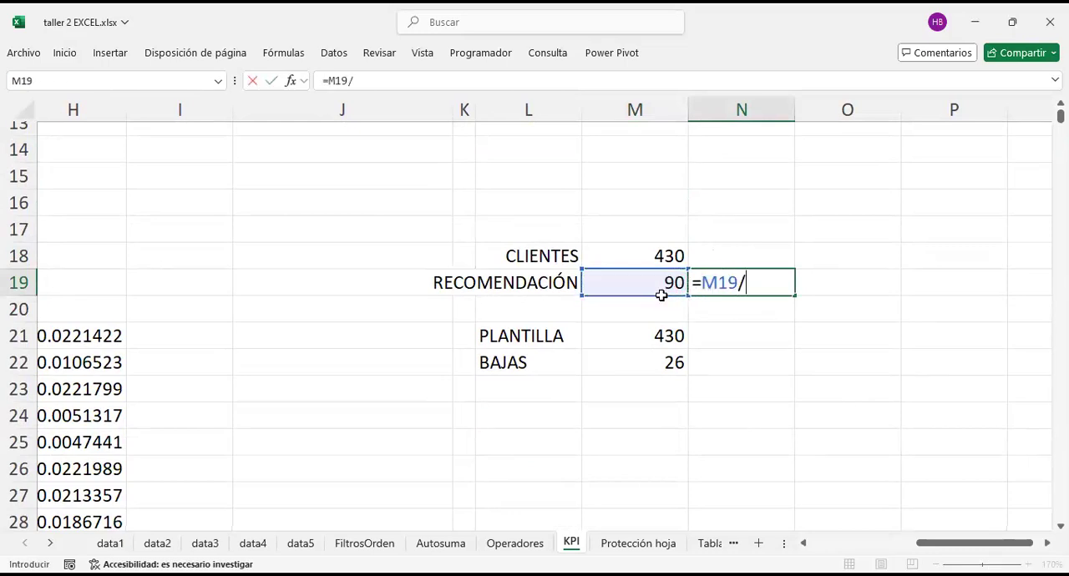
click(661, 265)
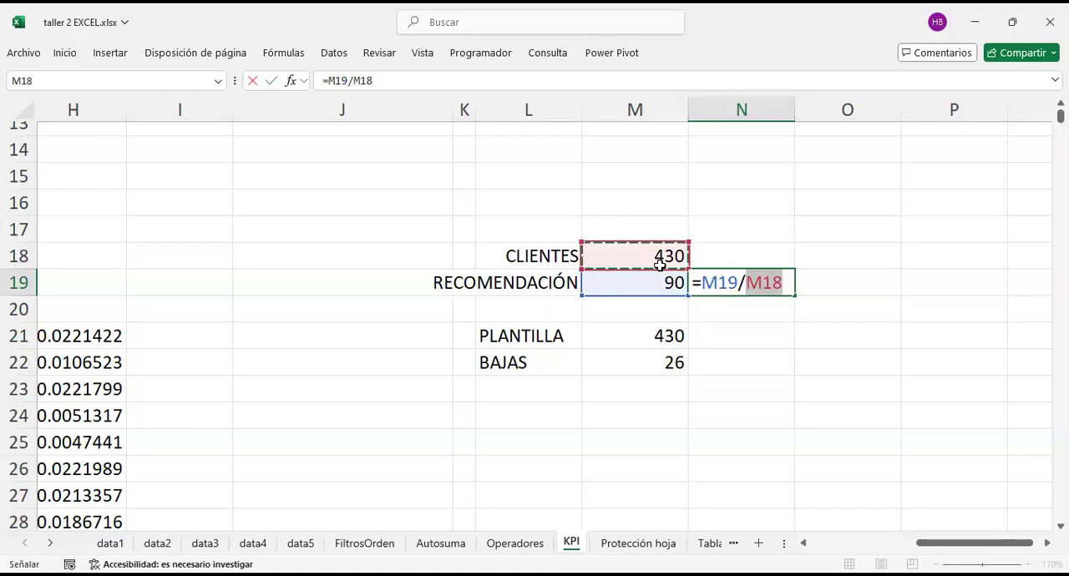
key(ctrl+Return)
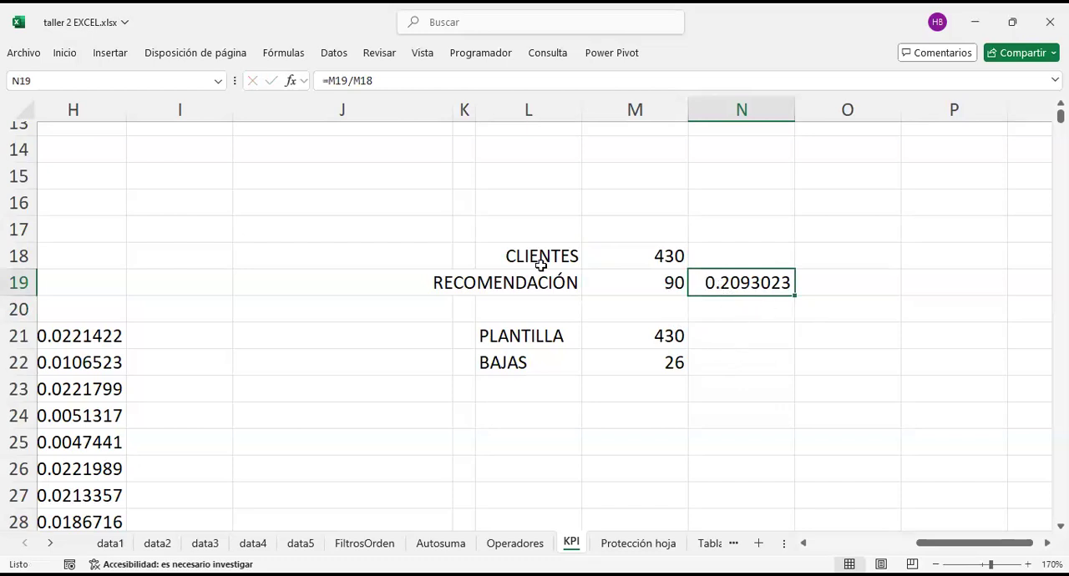
Step: Examine the CLIENTES and RECOMENDACIÓN labels and values alongside the balance sheet above them
scroll(615, 268, up, 1)
scroll(614, 268, up, 1)
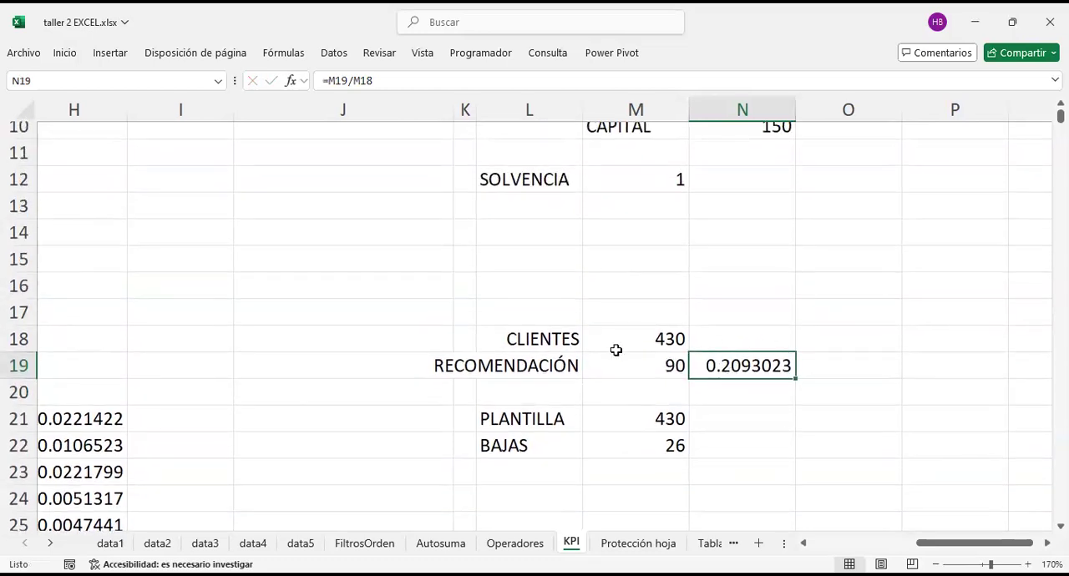
click(560, 336)
click(555, 362)
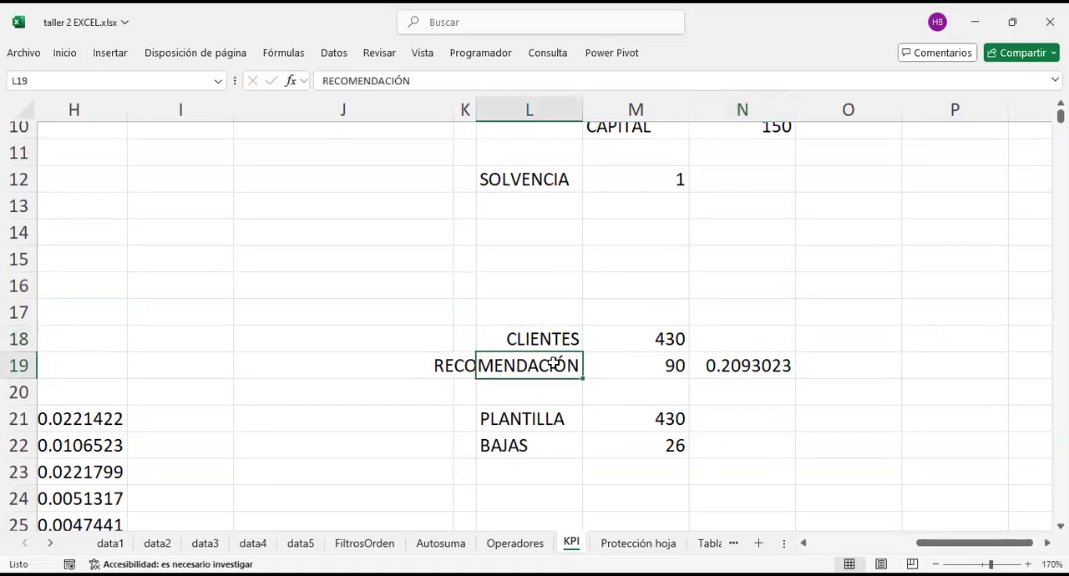
scroll(571, 292, up, 2)
scroll(593, 282, down, 3)
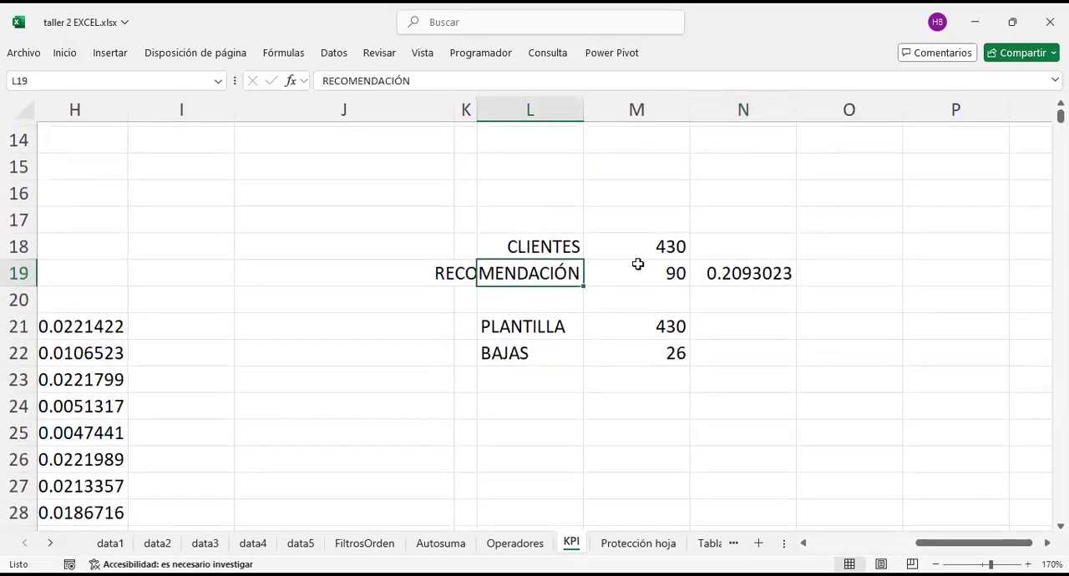
click(637, 265)
click(639, 251)
scroll(640, 249, up, 4)
scroll(642, 284, down, 2)
scroll(642, 274, up, 3)
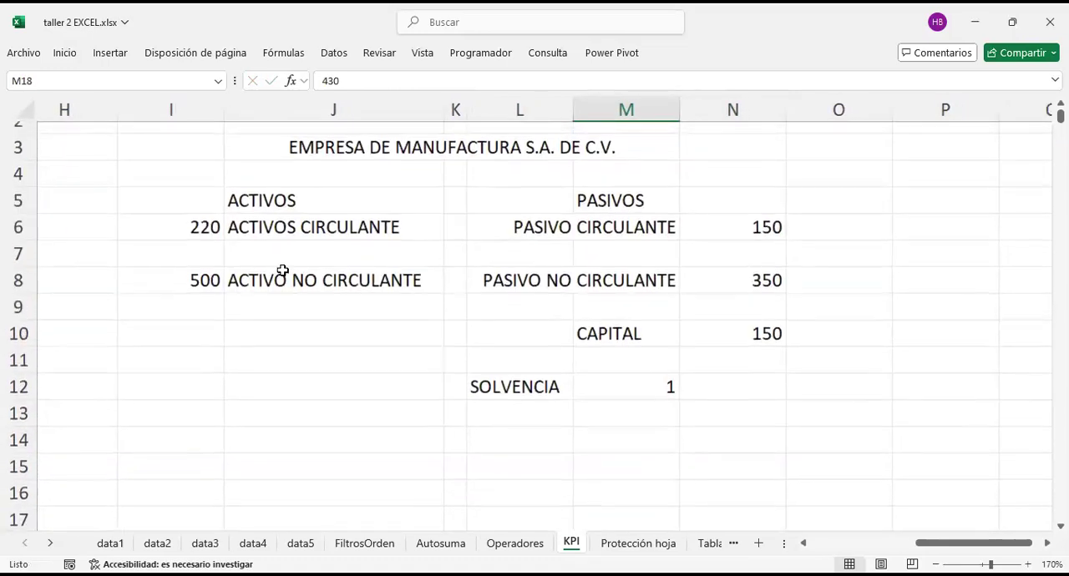
Step: Calculate the staff turnover rate in N22 with =M22/M21, dividing BAJAS by PLANTILLA
scroll(677, 319, down, 4)
click(730, 281)
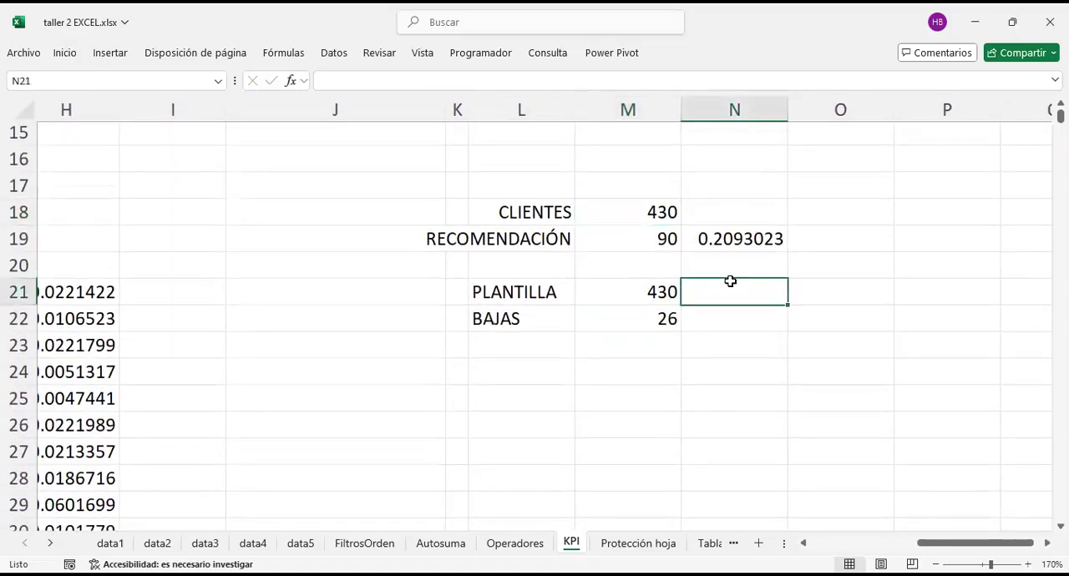
key(Down)
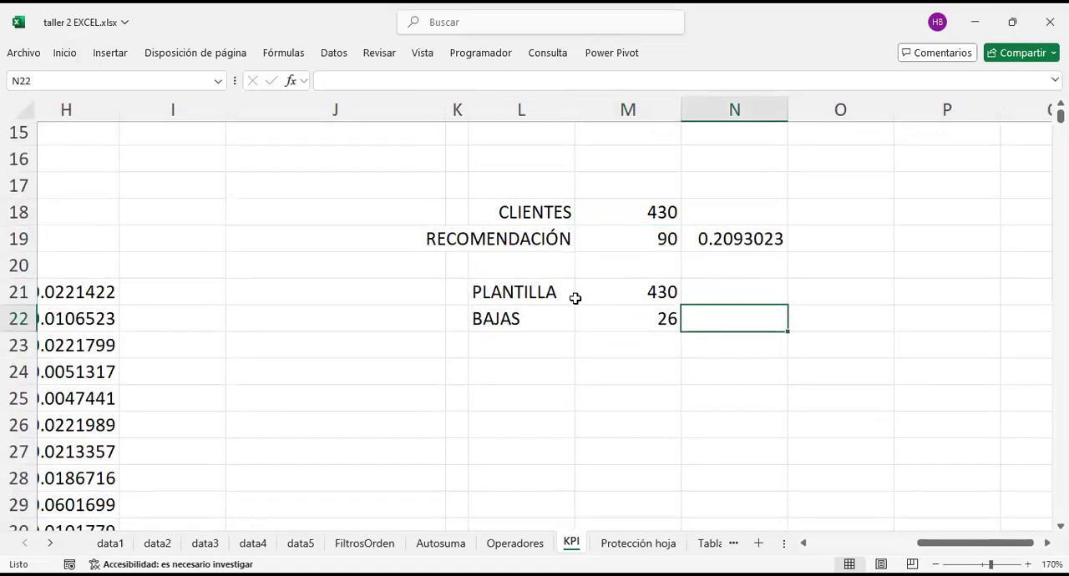
text(=)
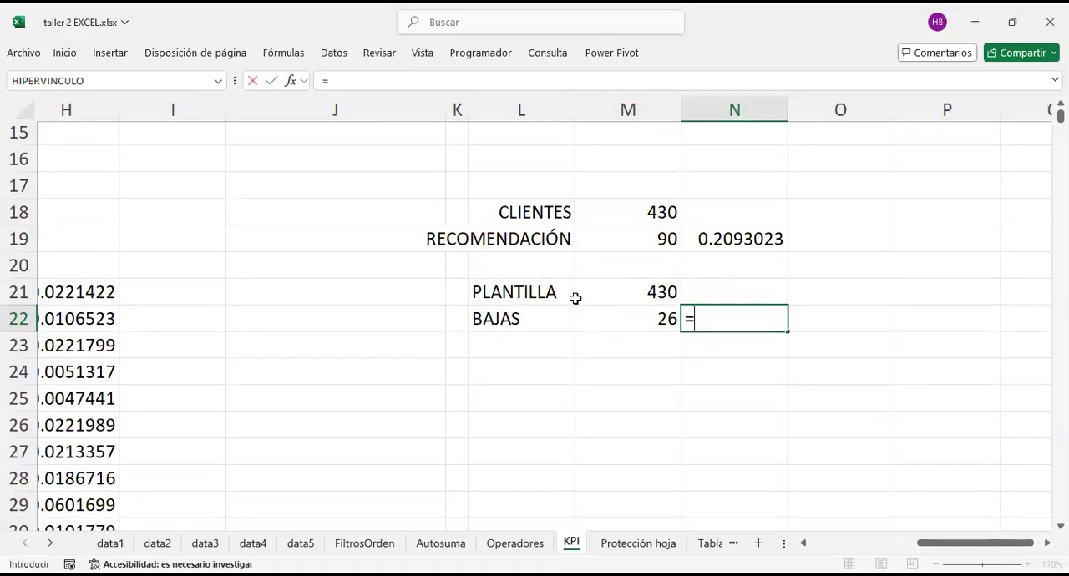
key(Left)
text(/)
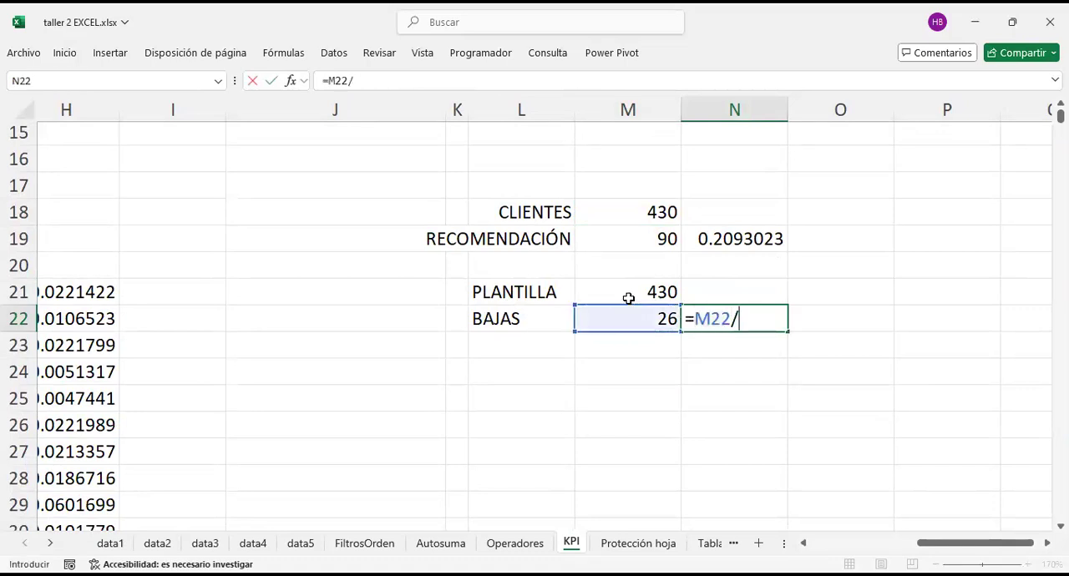
click(626, 295)
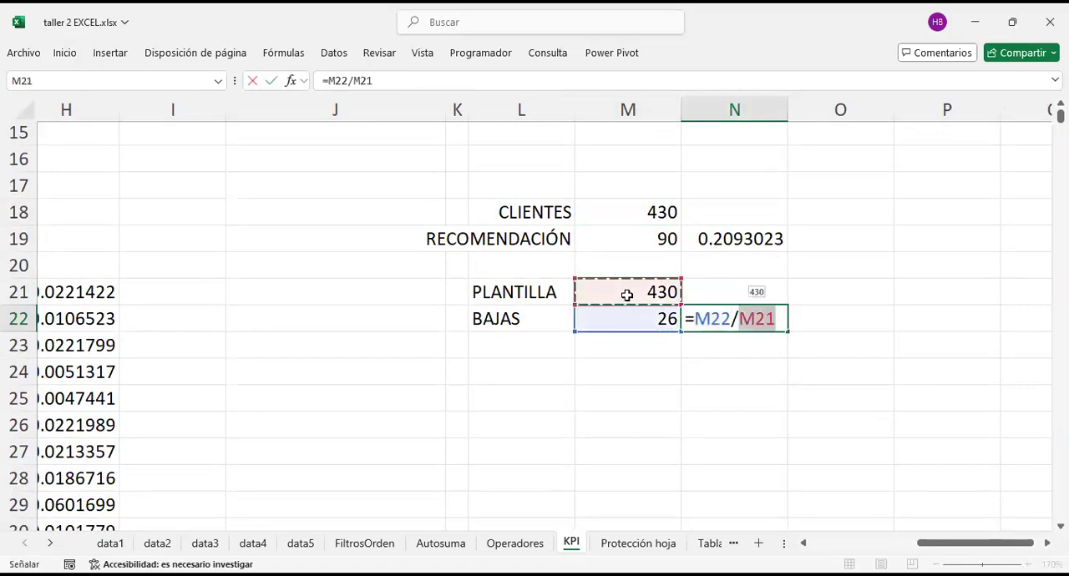
key(Return)
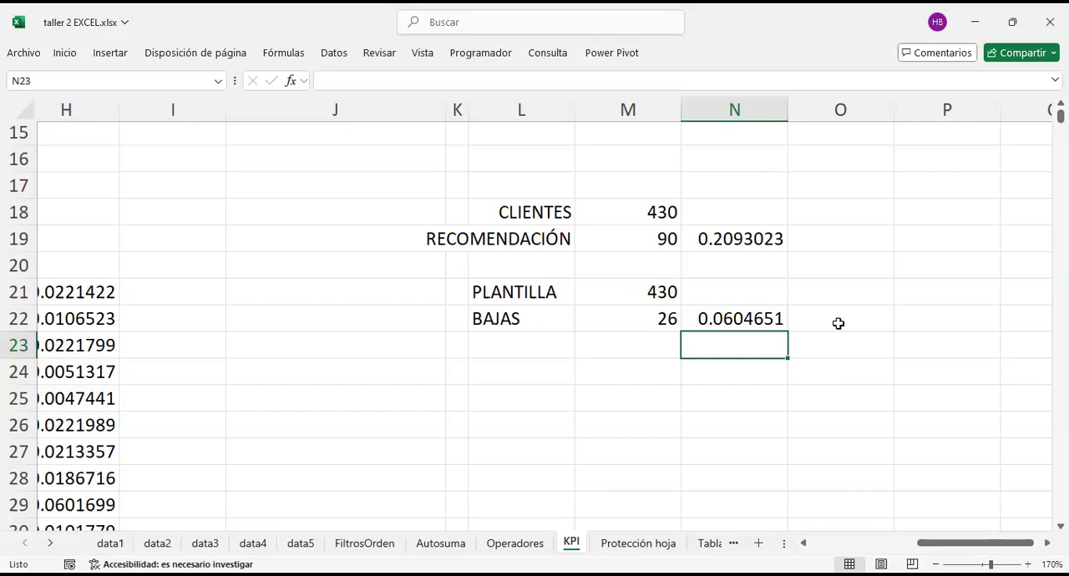
Step: Format the range N19:N23, containing the recommendation and turnover rates, as percentages
drag(709, 238, 717, 344)
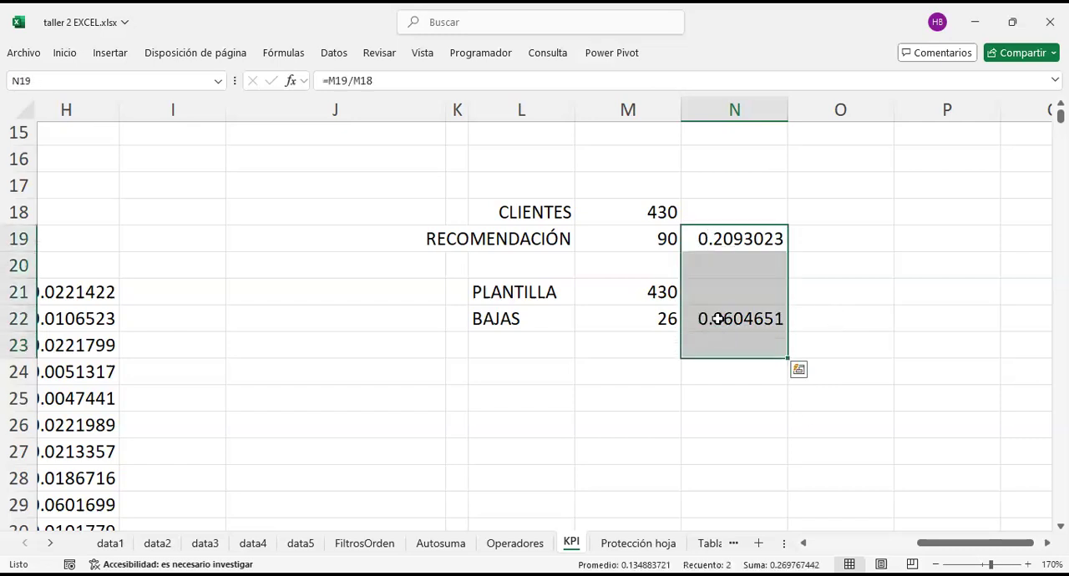
right_click(718, 318)
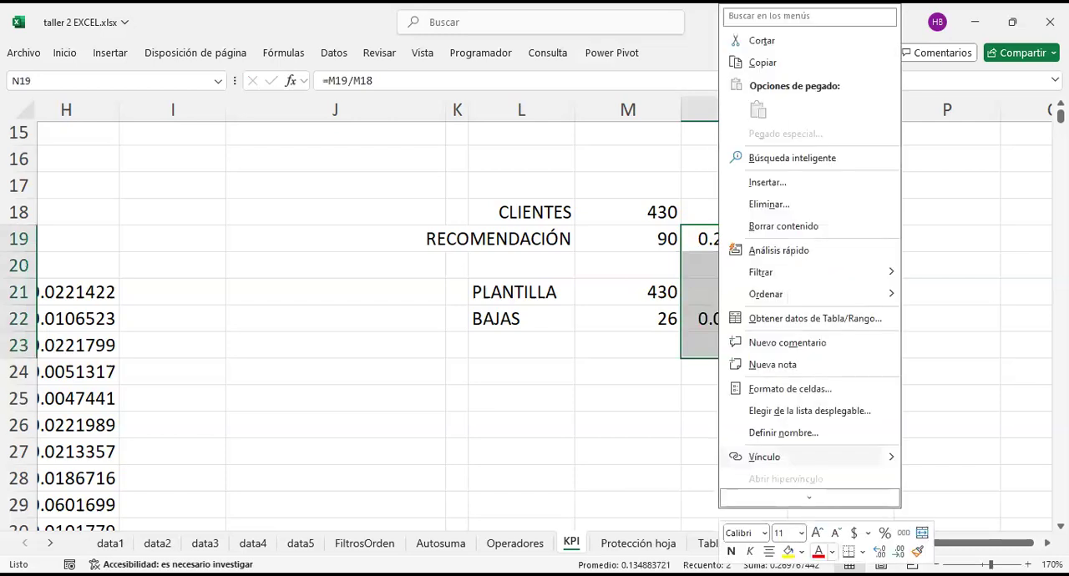
click(886, 536)
click(861, 303)
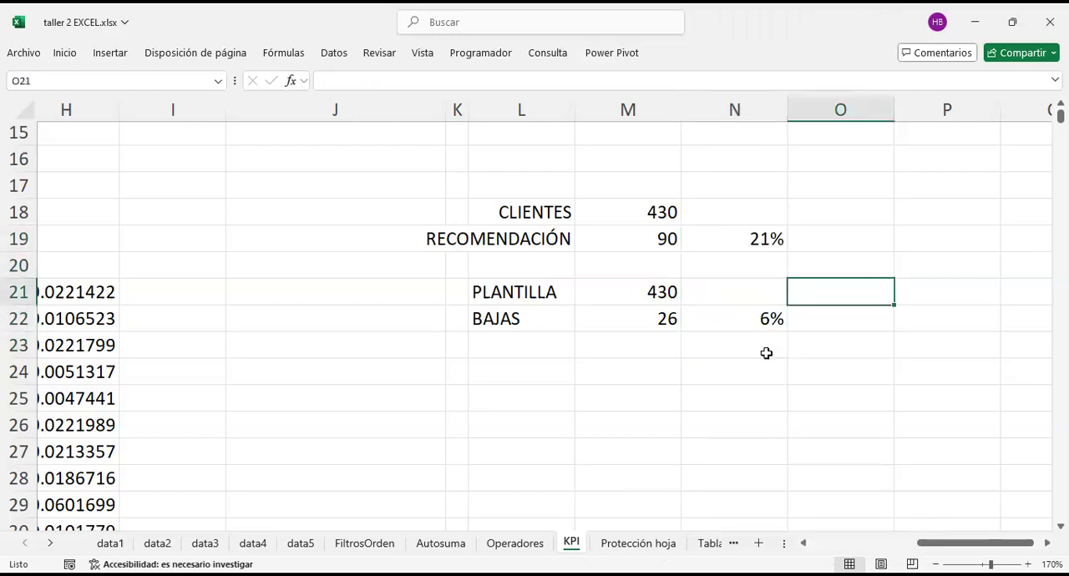
Step: Review the customer and staff figures in M18, M19, M21 and M22 against the percentages in N19 and N22
click(642, 207)
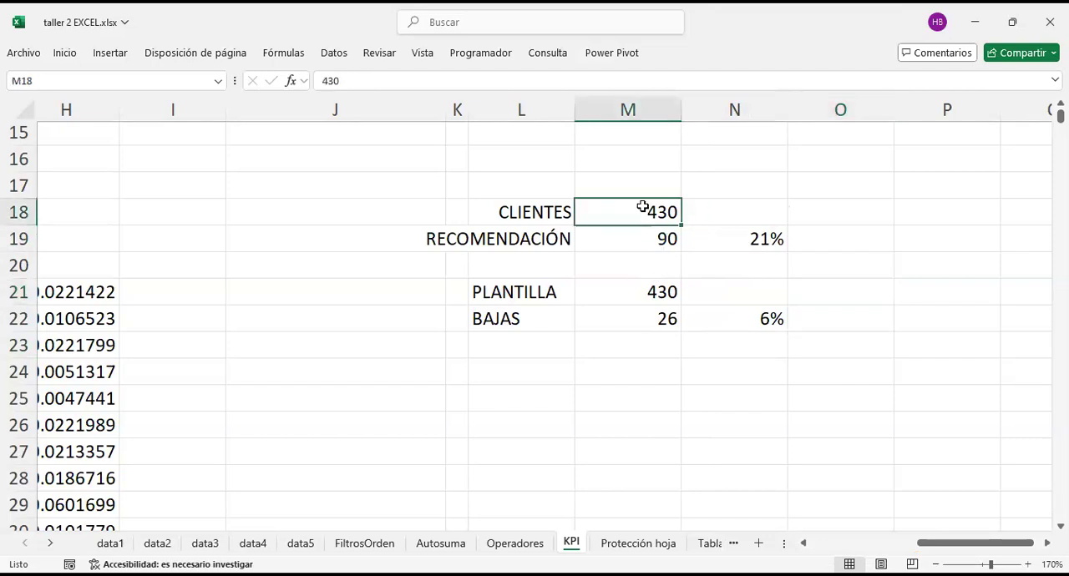
click(673, 242)
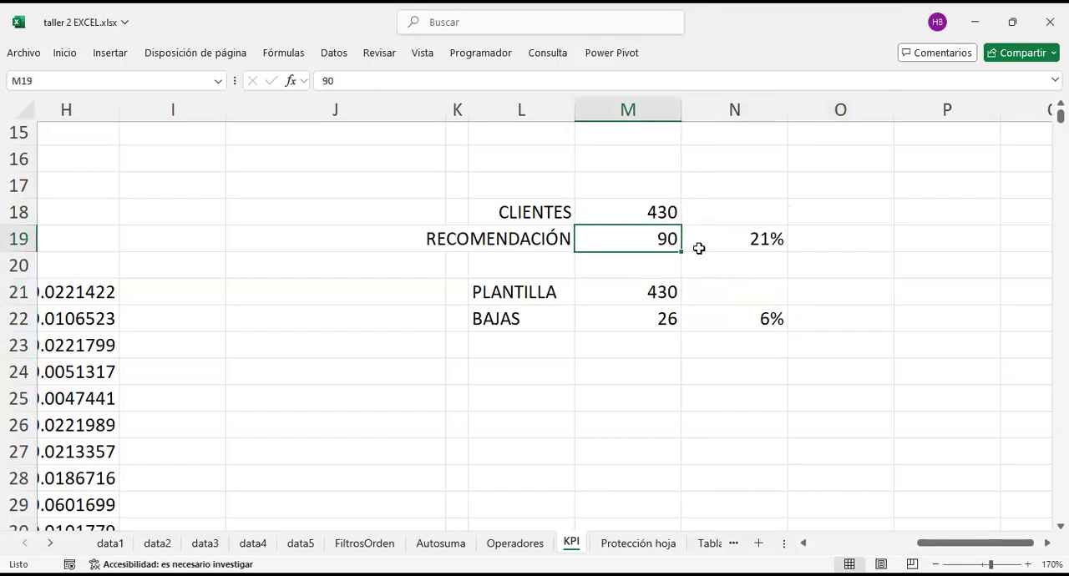
click(747, 242)
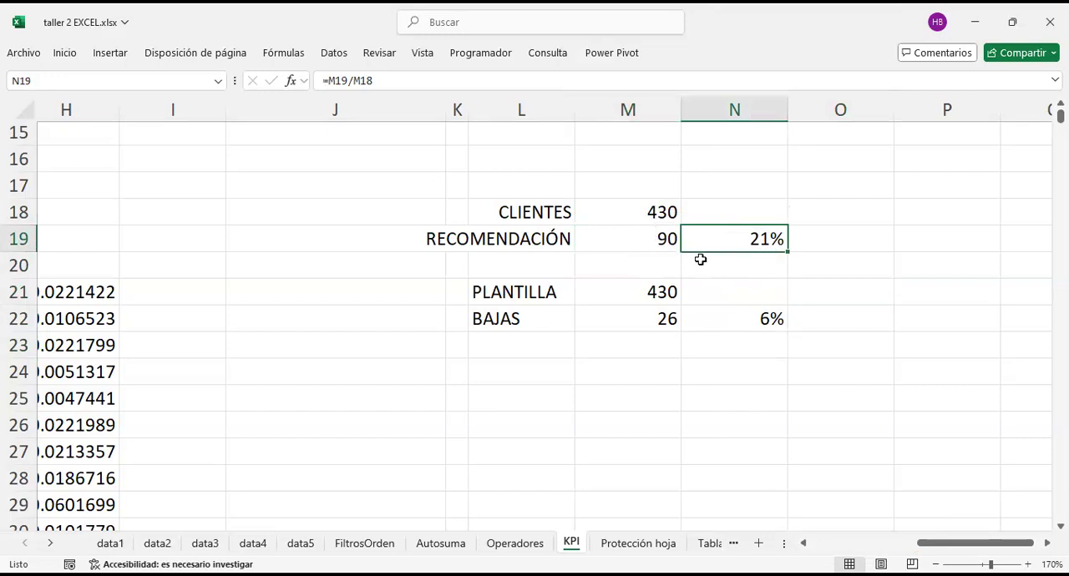
click(662, 297)
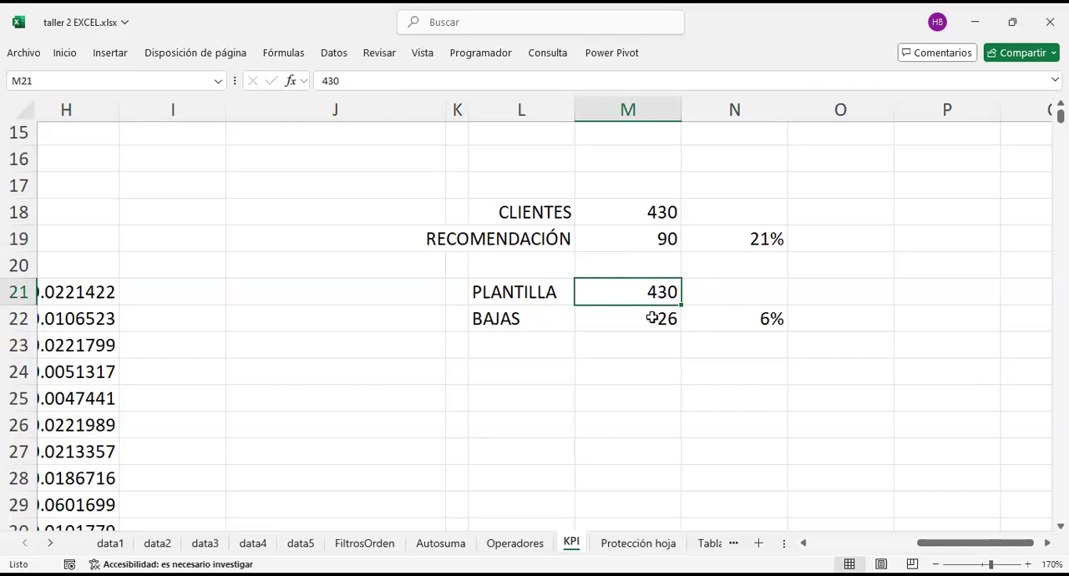
click(669, 319)
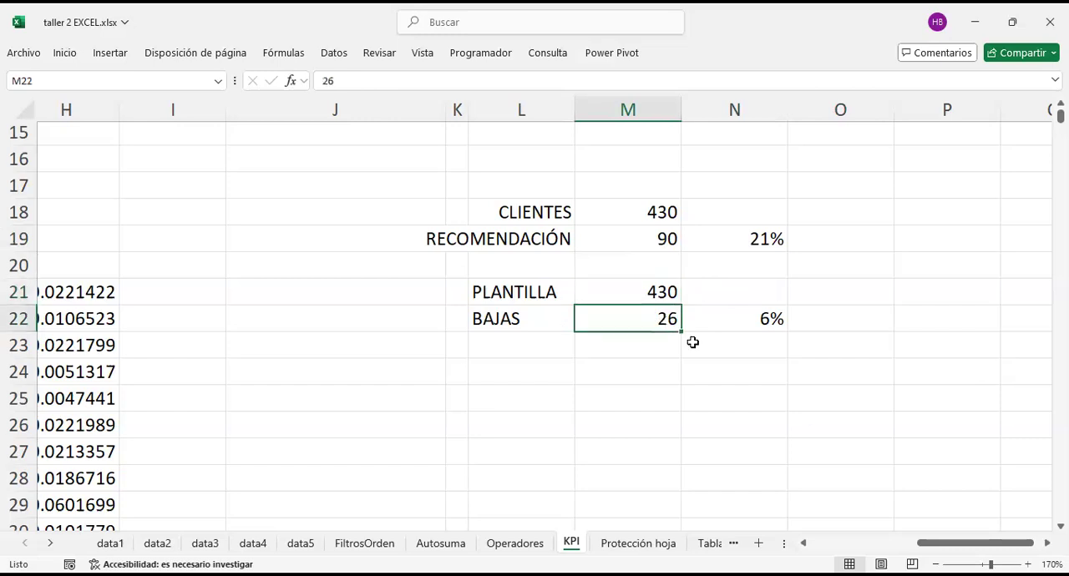
click(742, 325)
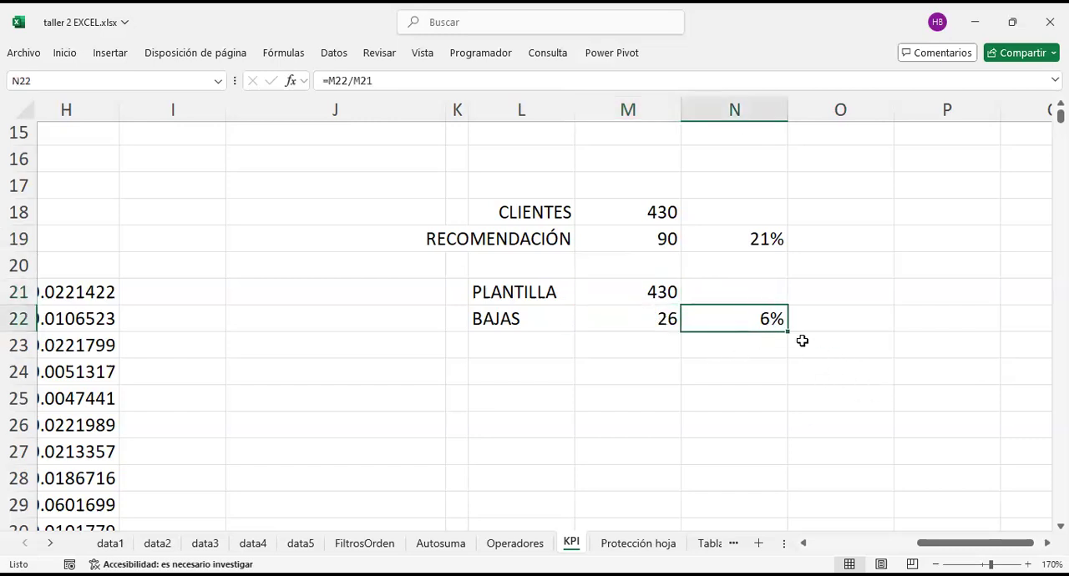
Step: Add the label PPM in M24 below the staff turnover figures
click(847, 323)
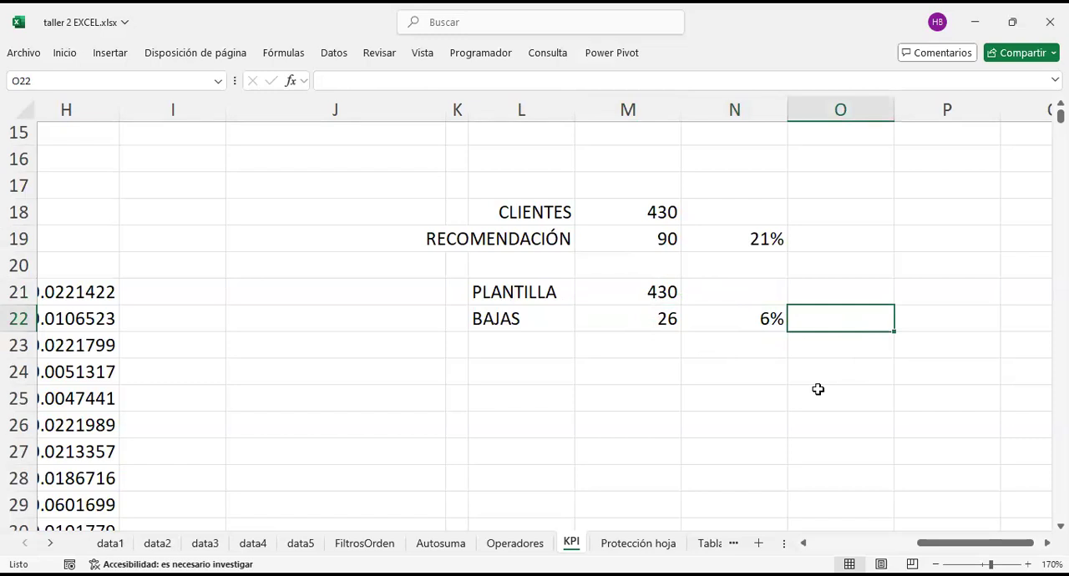
key(Down)
key(Down)
key(Left)
key(Left)
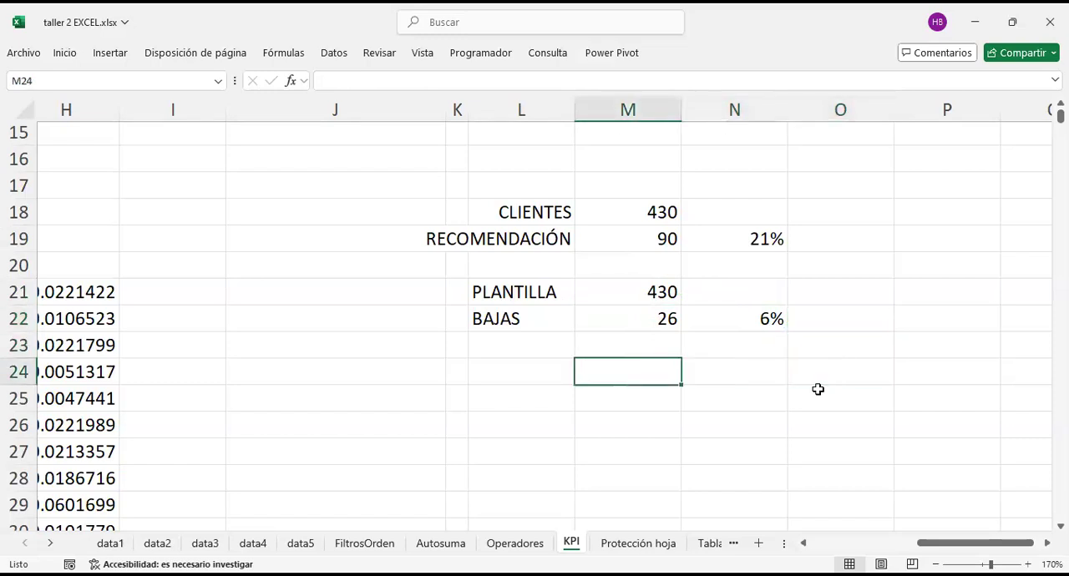
text(ppm)
key(BackSpace)
key(BackSpace)
key(BackSpace)
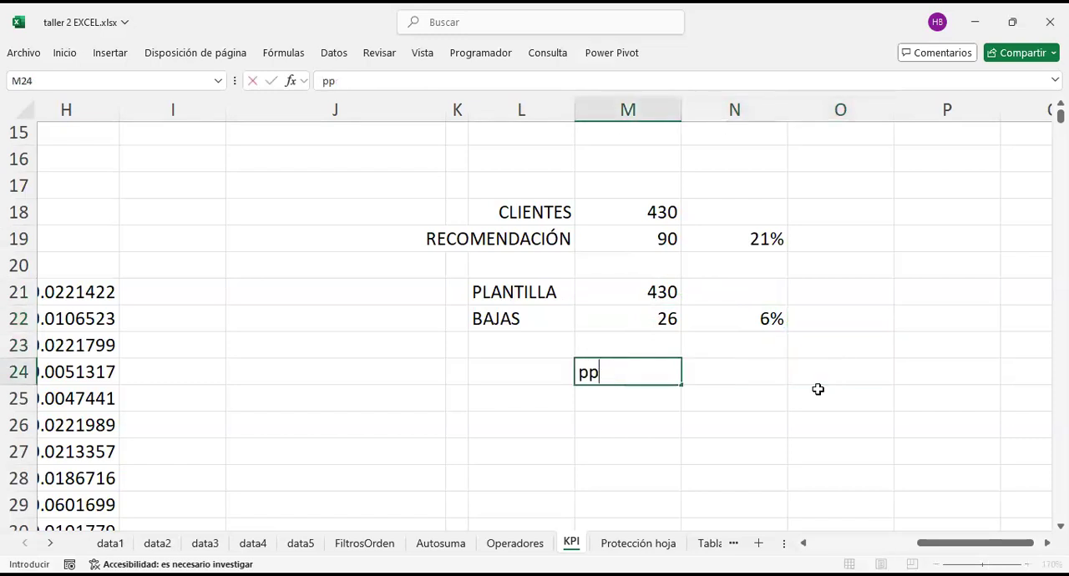
text(PPM)
key(BackSpace)
text(M)
key(Return)
key(Up)
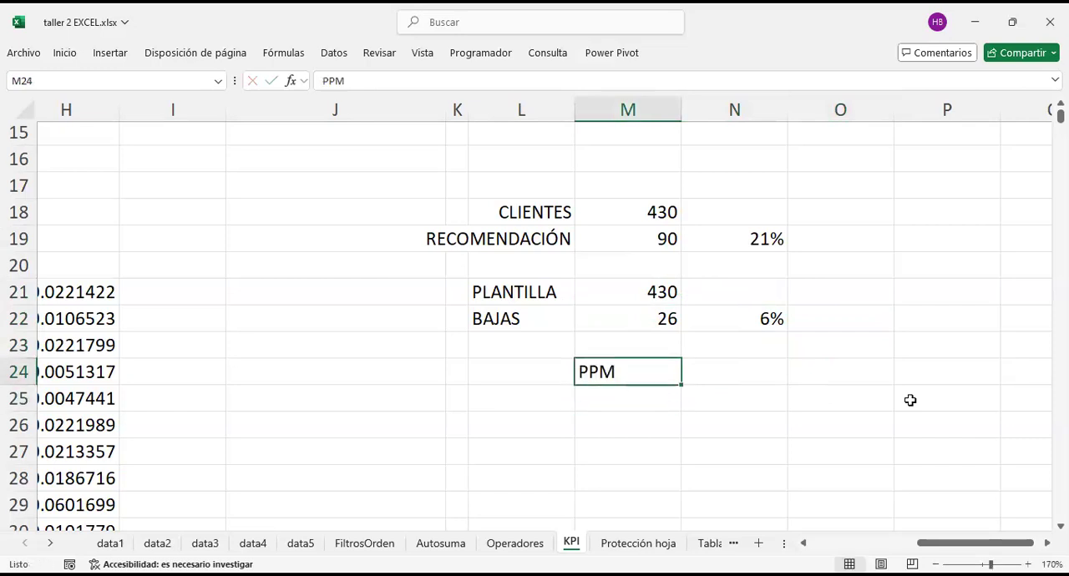
key(Right)
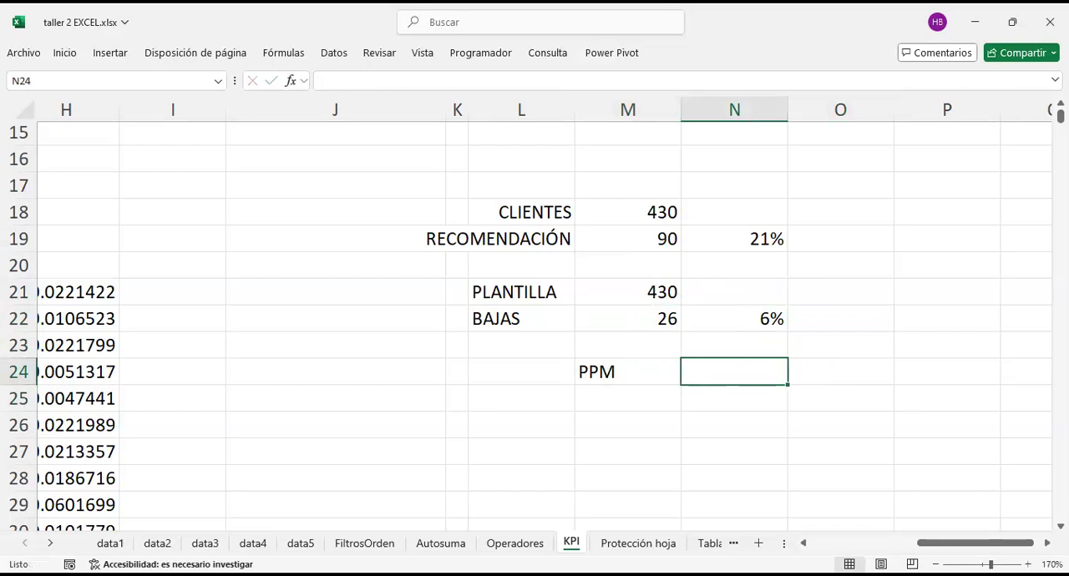
Step: Clear the PPM label from M24
key(Left)
key(BackSpace)
key(Return)
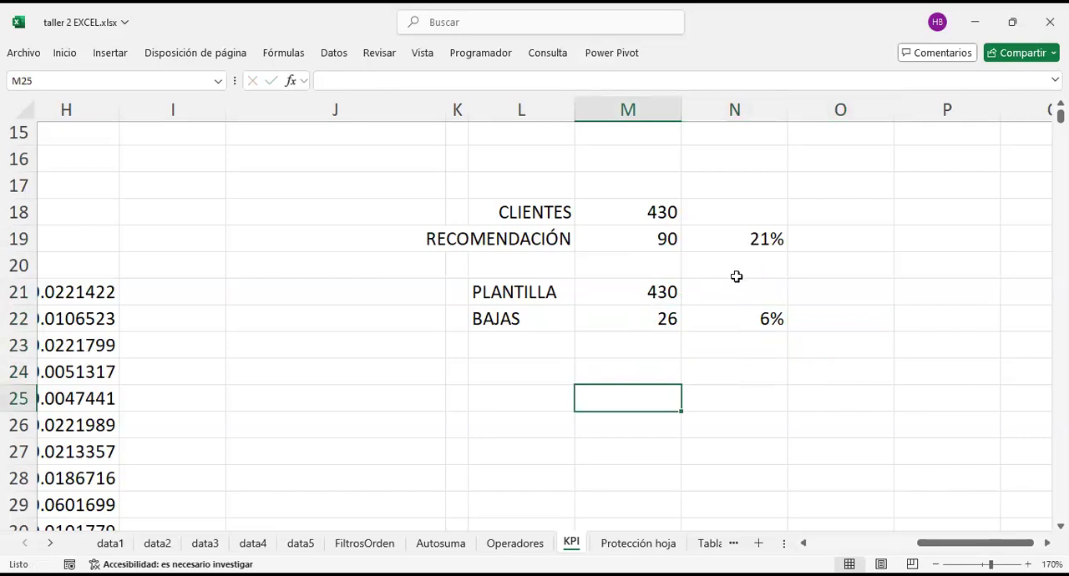
Step: Review the KPI sheet's solvency, population density, customer recommendation and staff turnover examples
scroll(736, 276, up, 5)
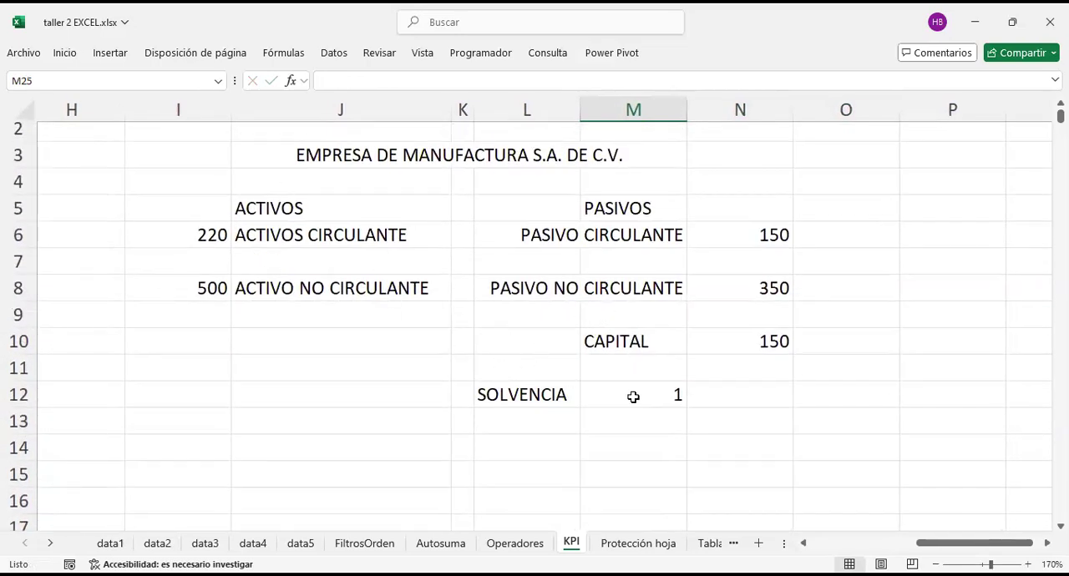
scroll(633, 396, left, 5)
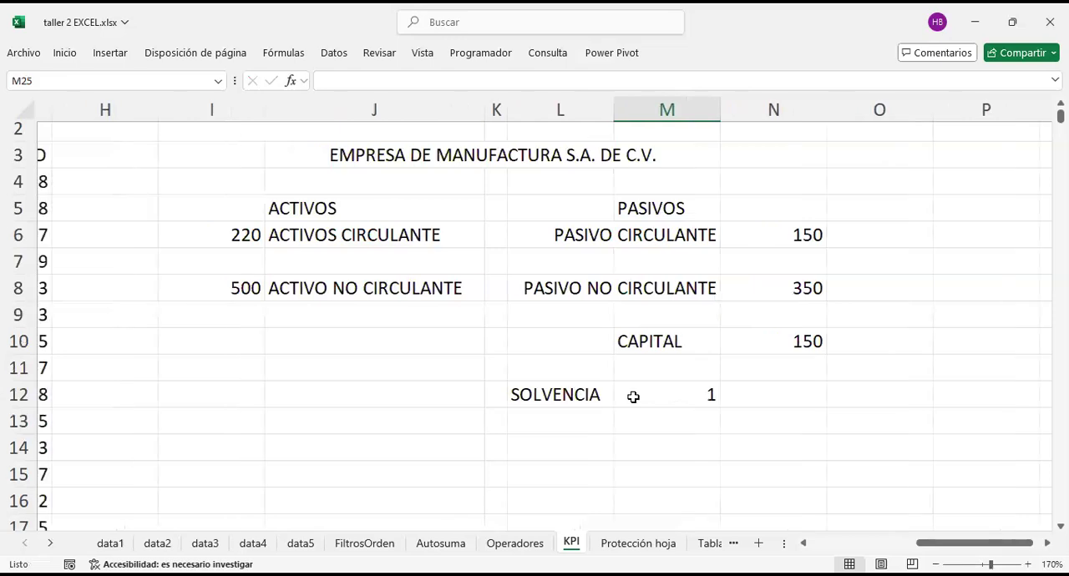
click(383, 169)
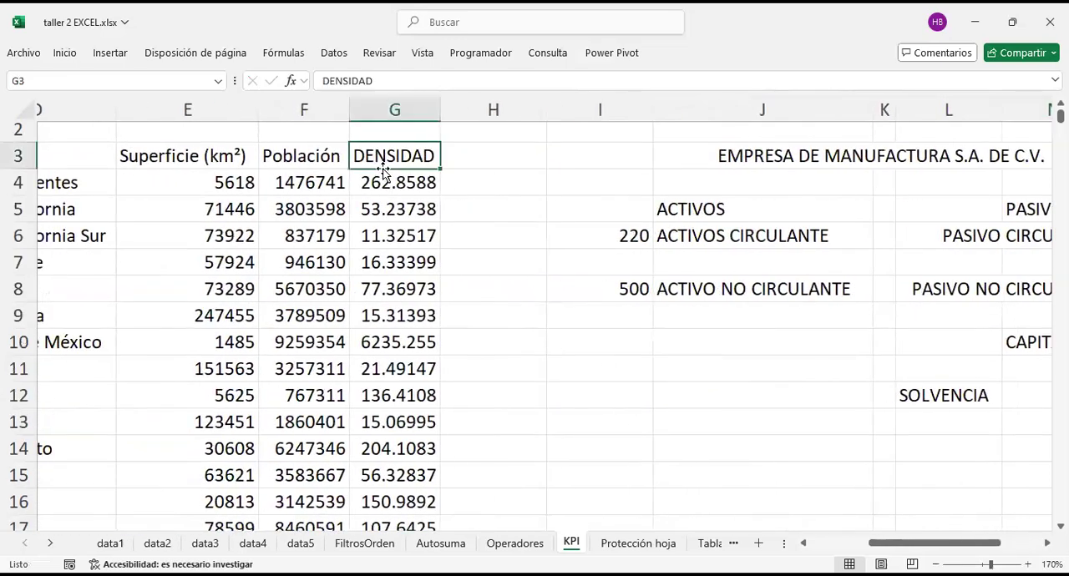
scroll(384, 171, left, 2)
scroll(382, 170, right, 4)
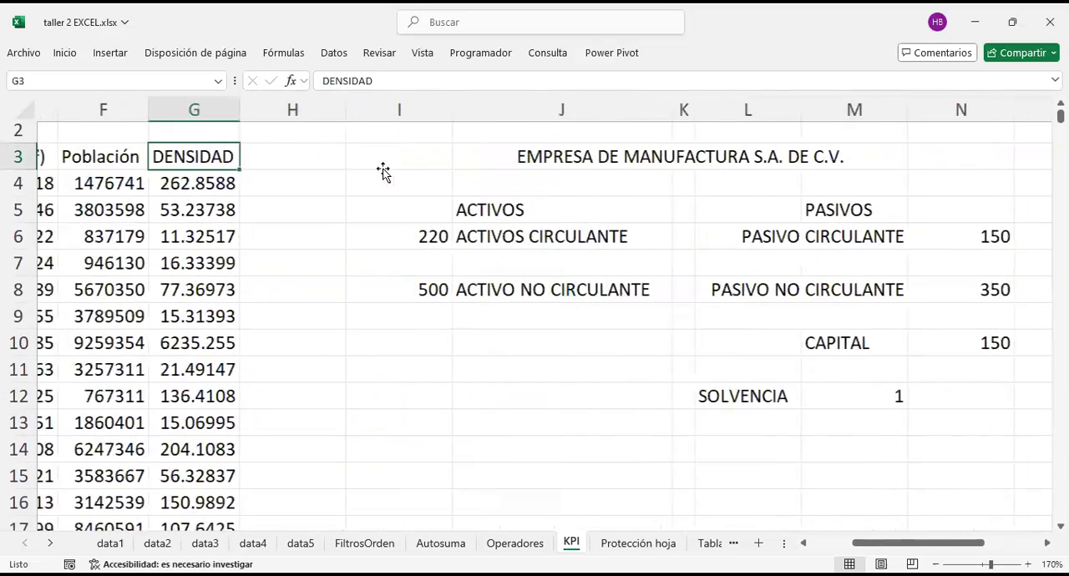
scroll(382, 170, down, 4)
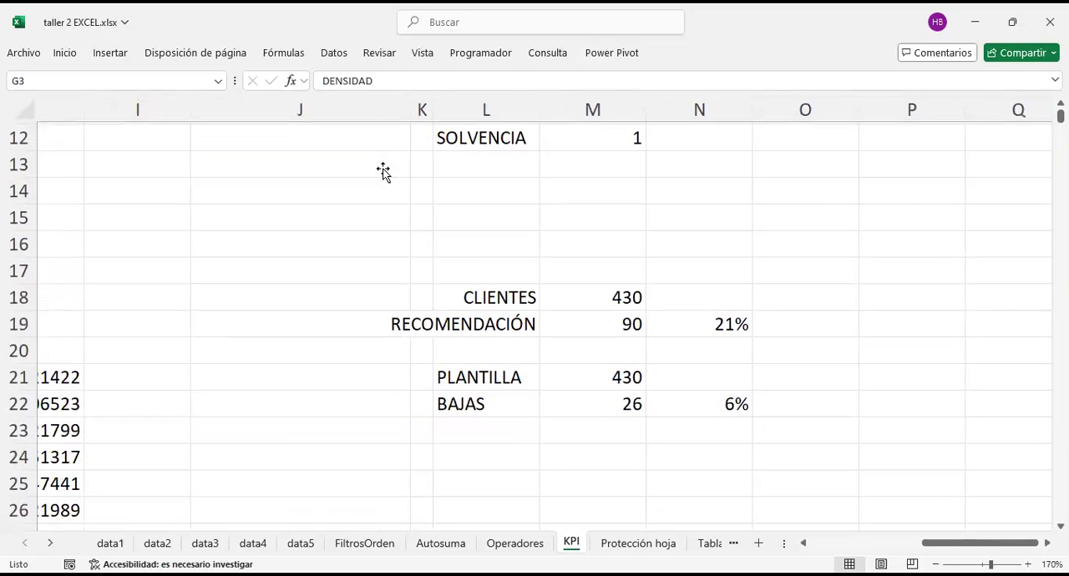
scroll(563, 403, down, 1)
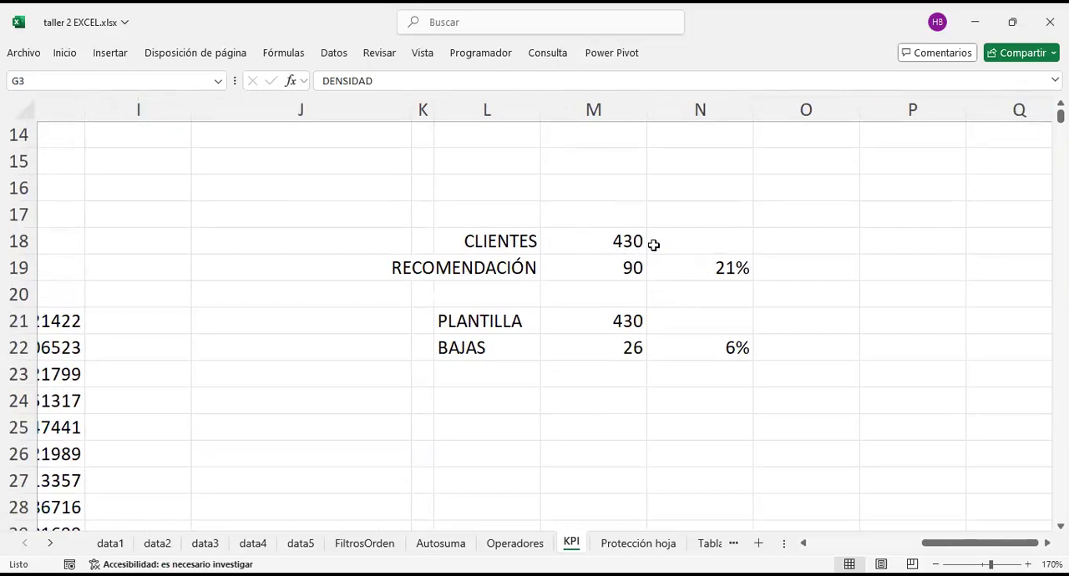
Step: Divide the customers by the recommendations in N18 with the formula =M18/M19
click(686, 238)
text(=)
key(Down)
key(Left)
key(Up)
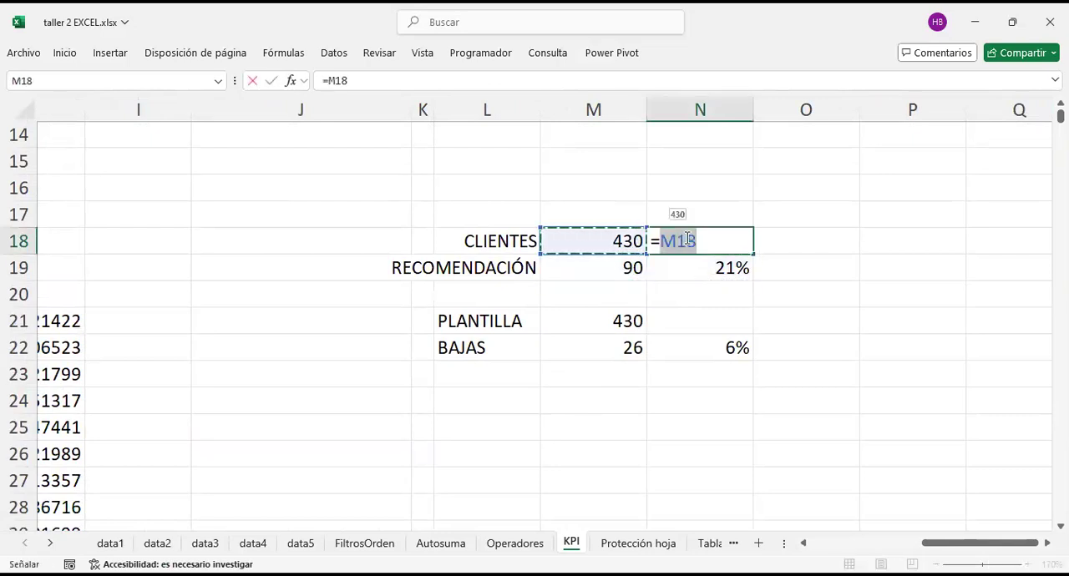
text(/)
key(Down)
key(Left)
key(Return)
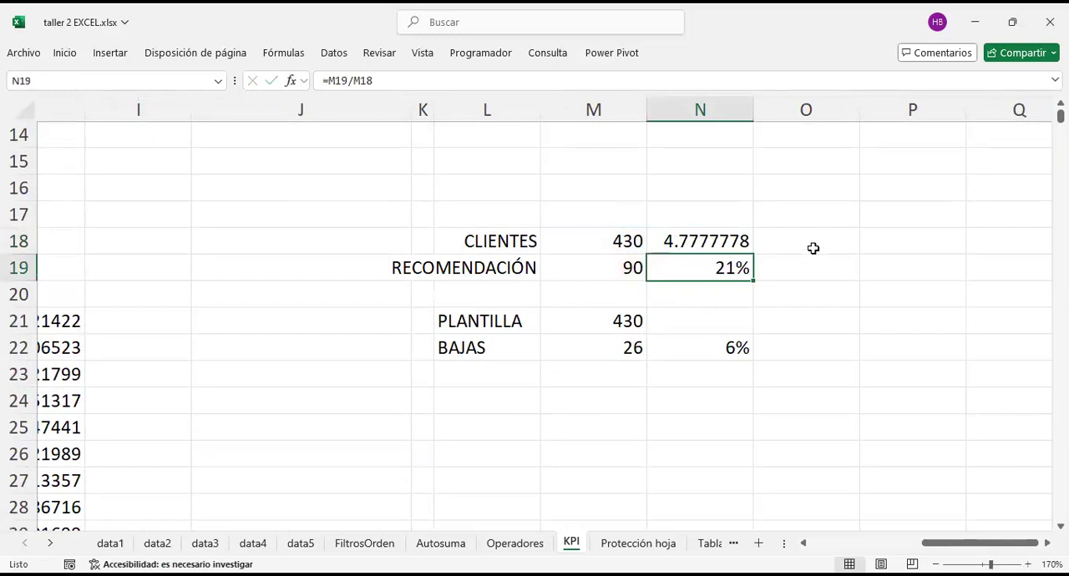
Step: Replace the ratio in N18 with the label BASE and add BASE in N21 beside the PLANTILLA figure
click(744, 240)
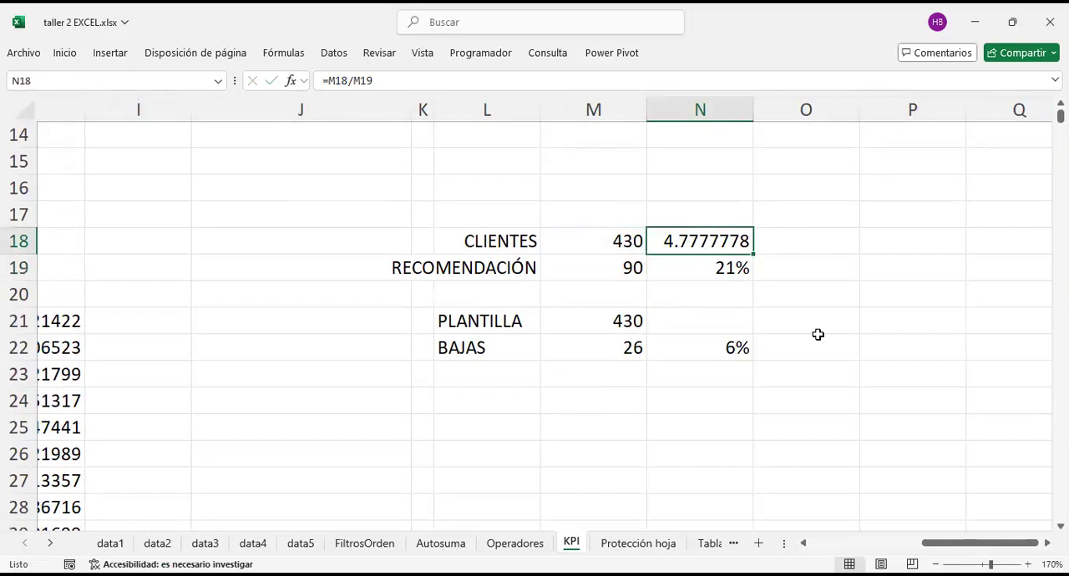
key(BackSpace)
key(Up)
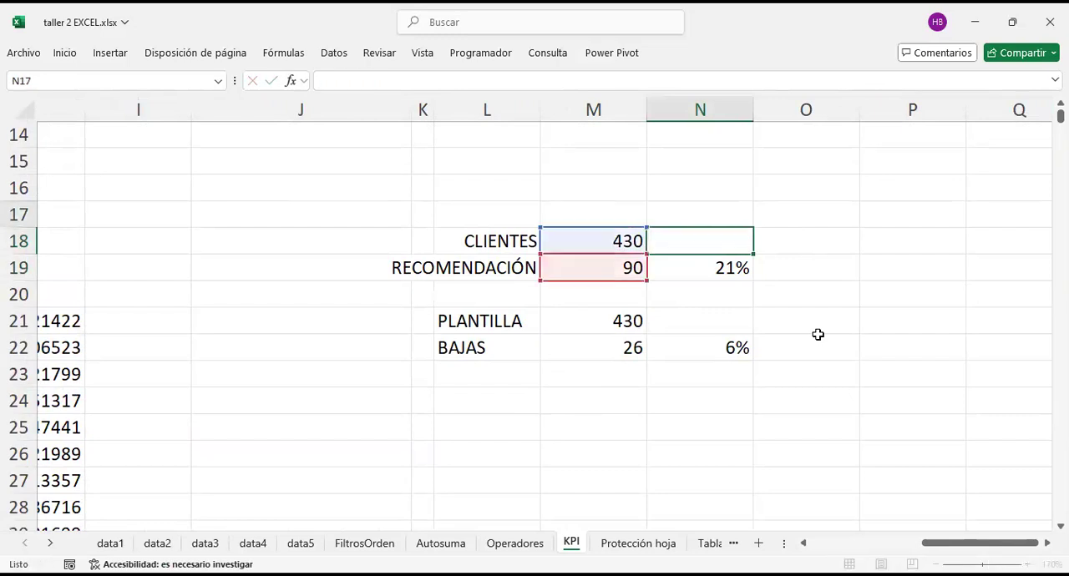
key(Down)
text(BASE)
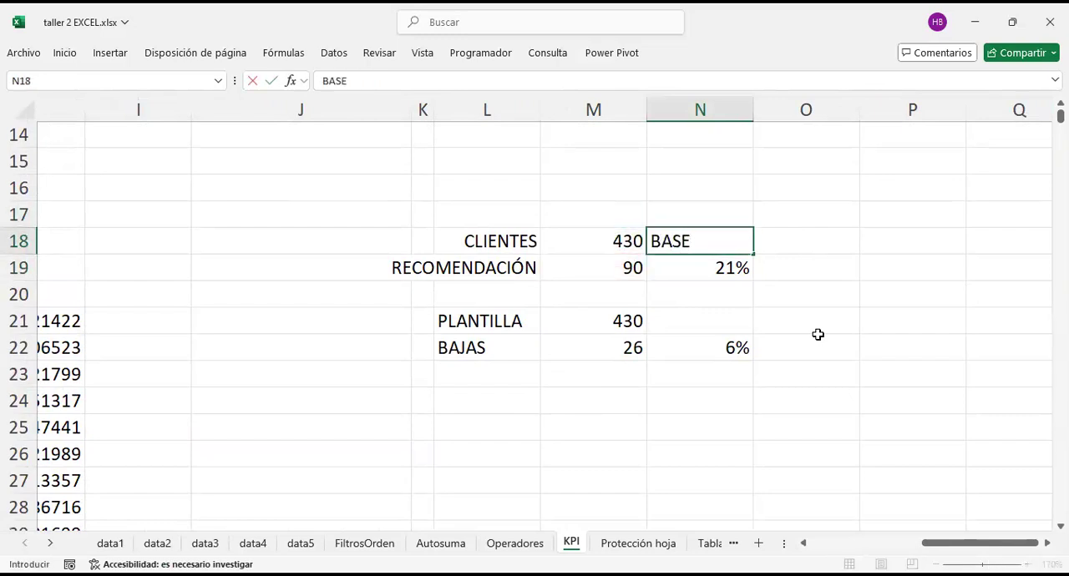
key(Return)
key(Down)
key(Down)
text(BASE)
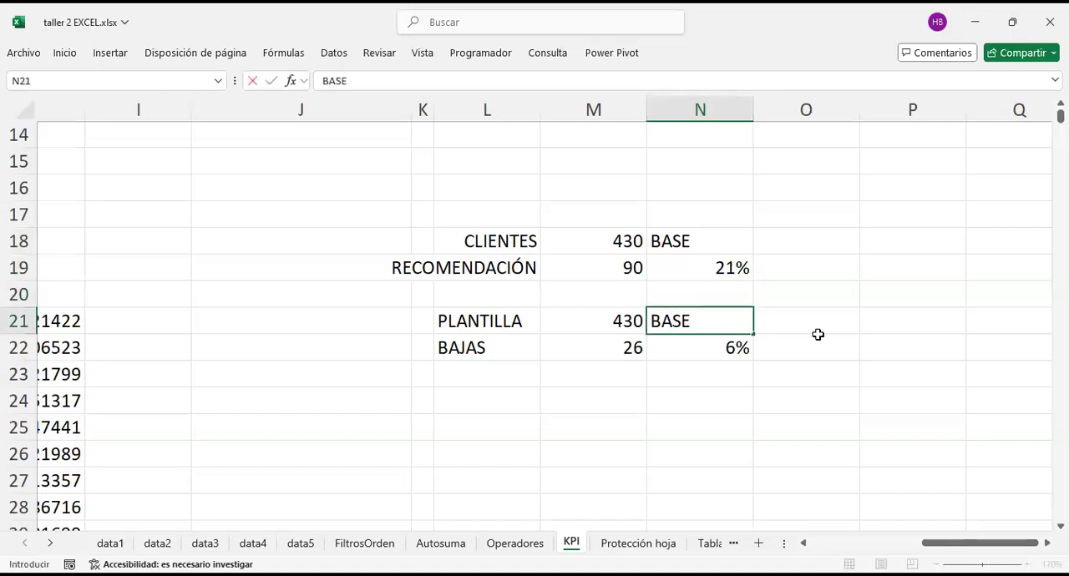
key(Return)
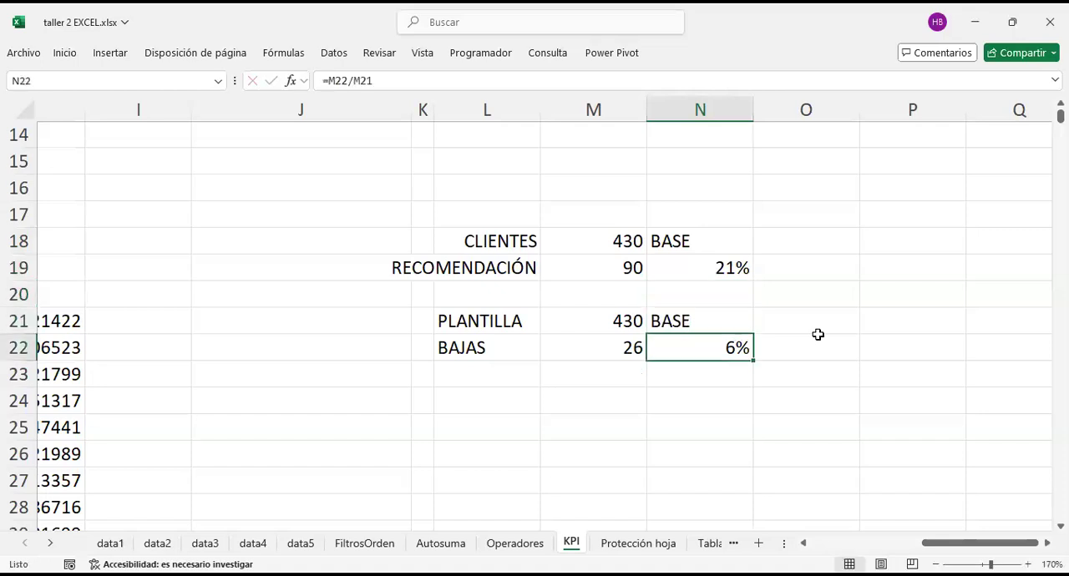
Step: Compare the customer and staff figures in M18 and M21 with their BASE labels in N18 and N21
click(620, 238)
click(675, 239)
click(626, 321)
click(674, 316)
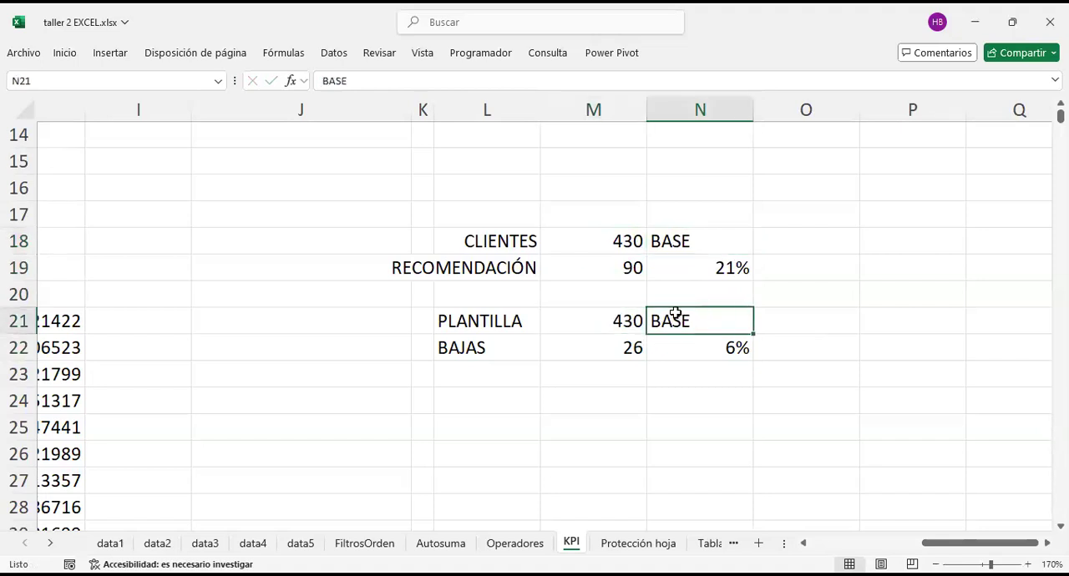
click(620, 238)
click(668, 240)
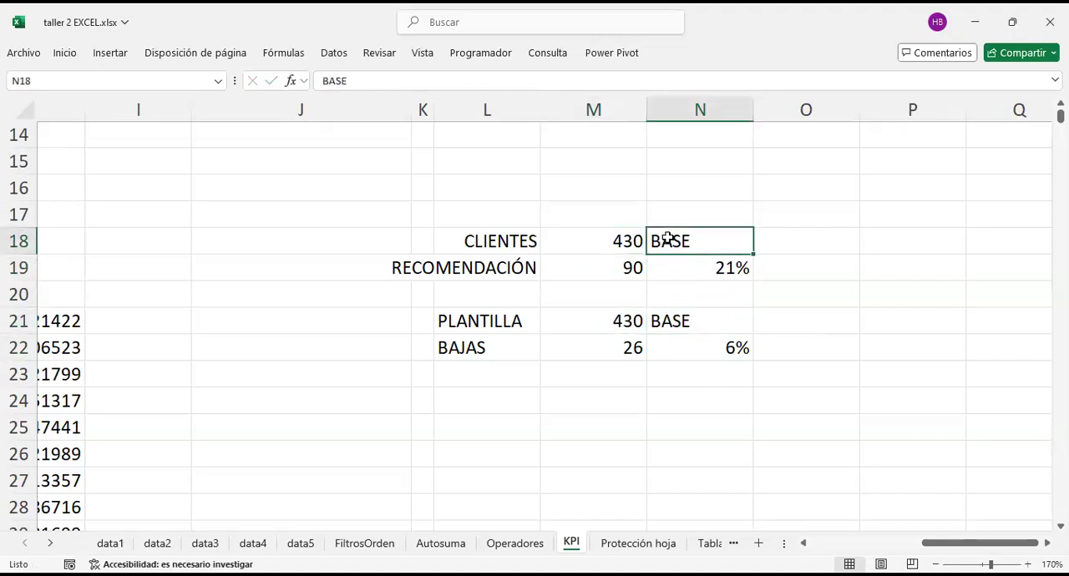
click(605, 324)
click(675, 321)
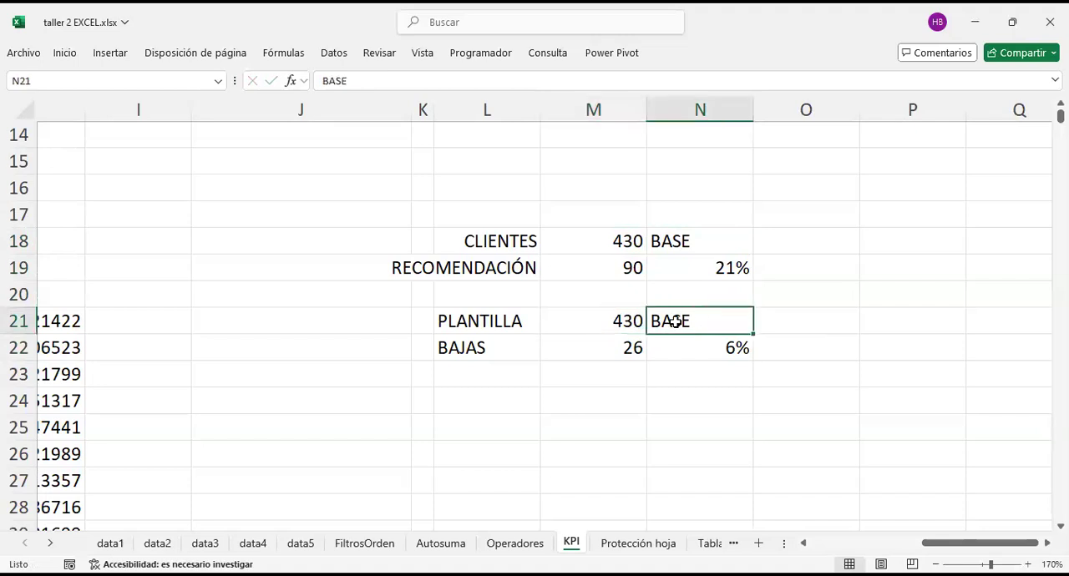
Step: Open the Operadores sheet and examine the garment sales amounts and percentages in K14:L17
scroll(675, 326, up, 2)
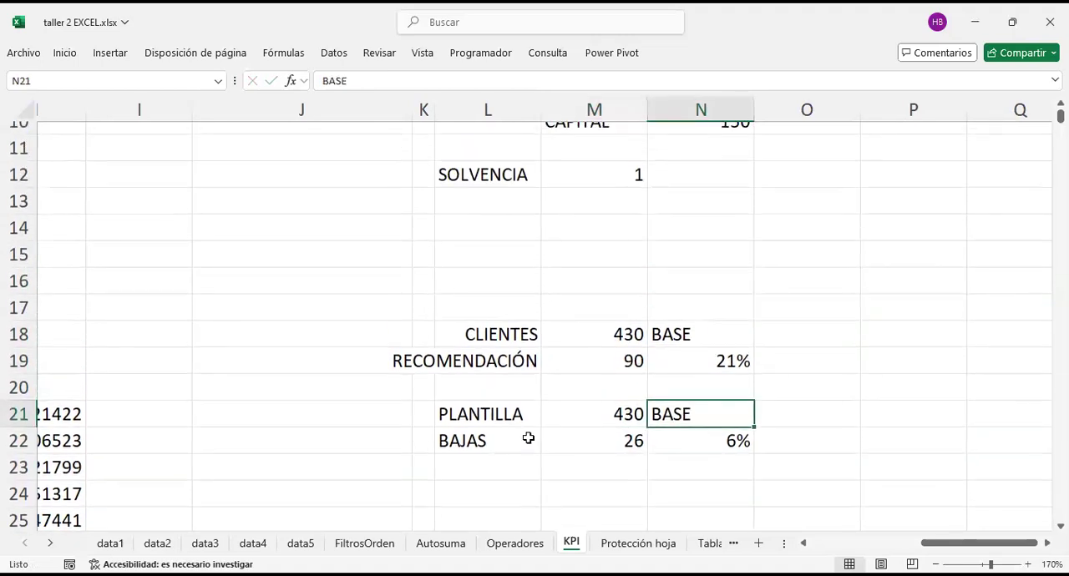
click(514, 543)
scroll(604, 373, right, 5)
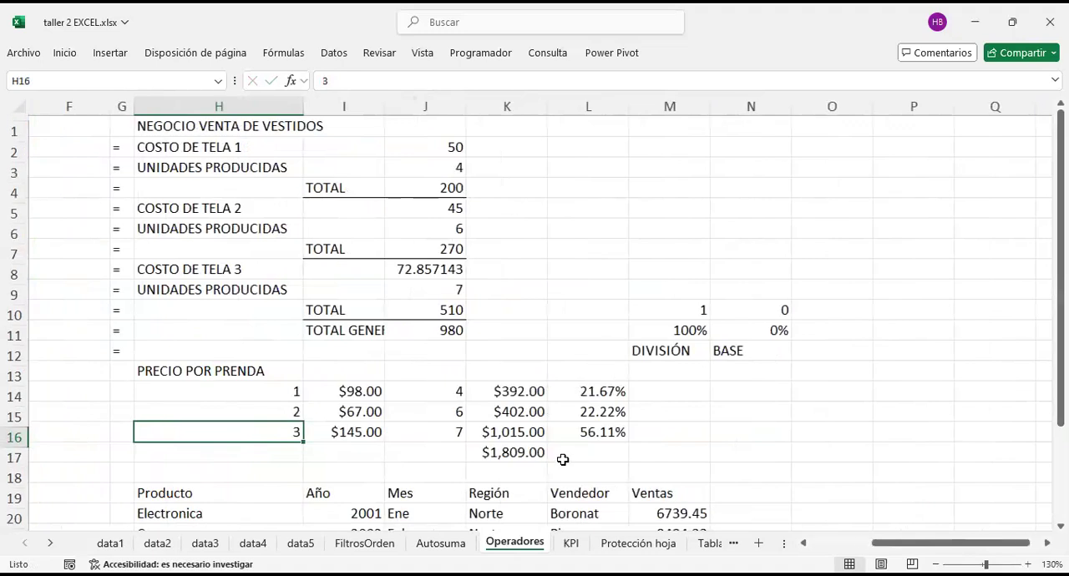
scroll(563, 458, down, 1)
drag(487, 332, 608, 386)
drag(665, 335, 511, 407)
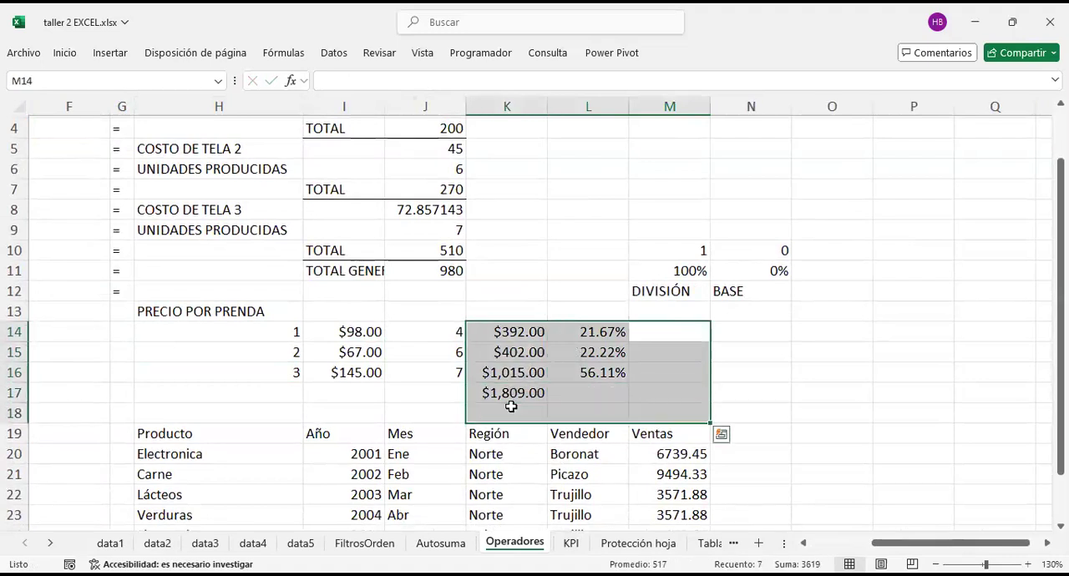
click(600, 394)
scroll(648, 444, right, 1)
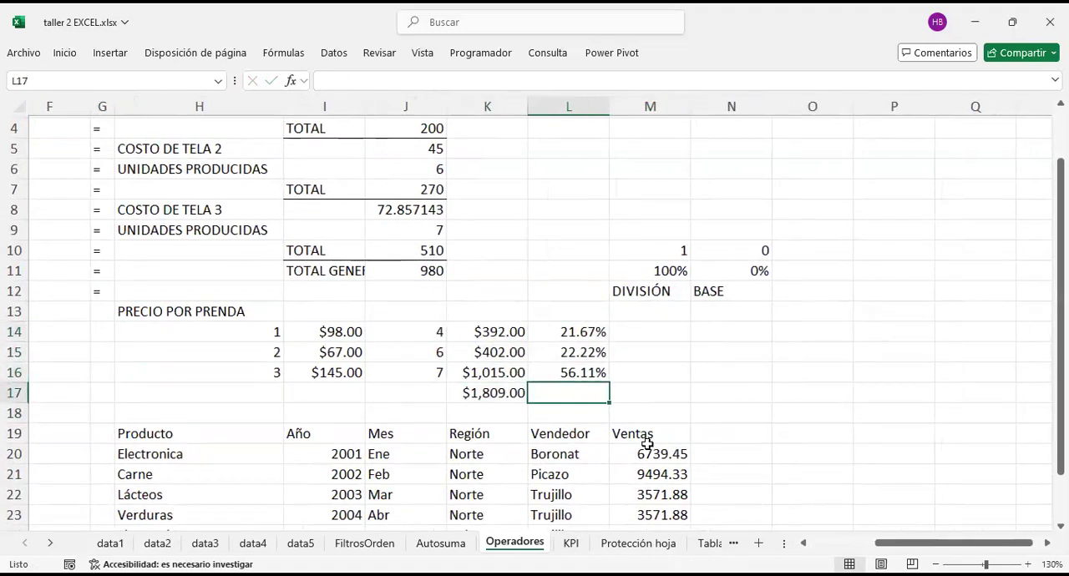
Step: Highlight the sales total in K17 with an orange fill
click(1028, 565)
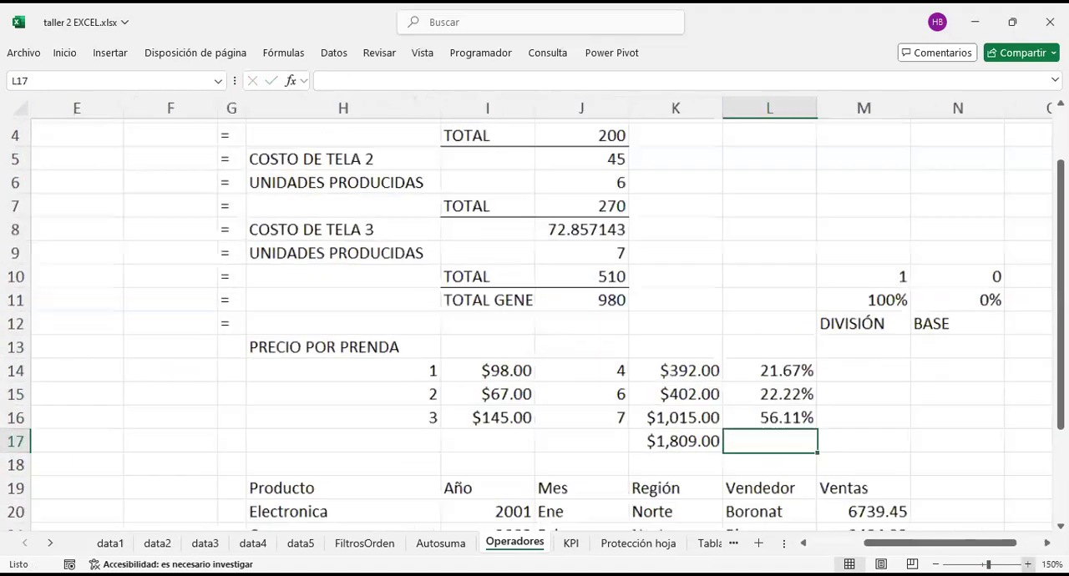
click(1028, 565)
click(689, 413)
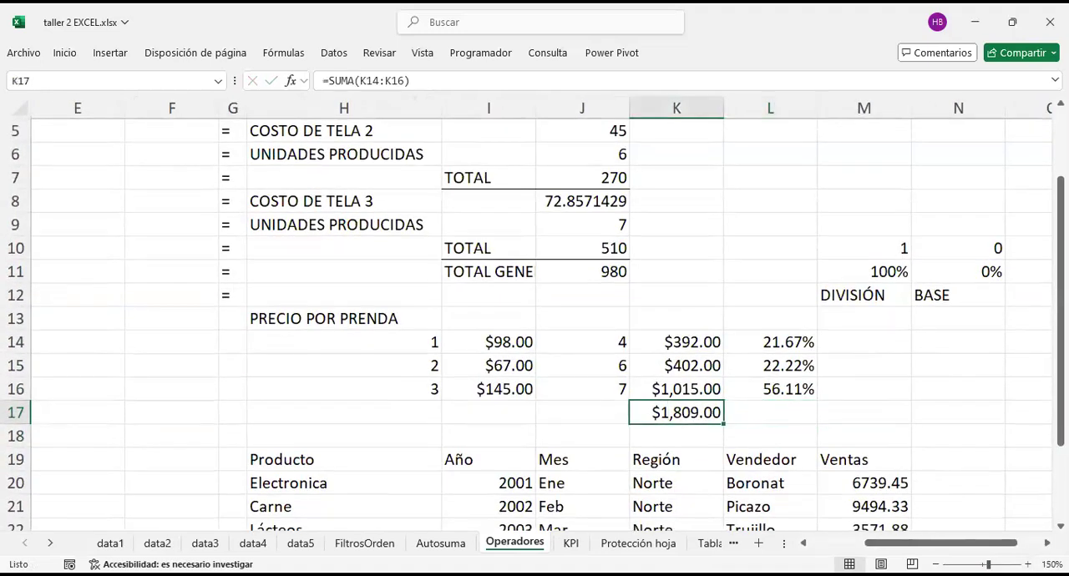
scroll(747, 291, up, 1)
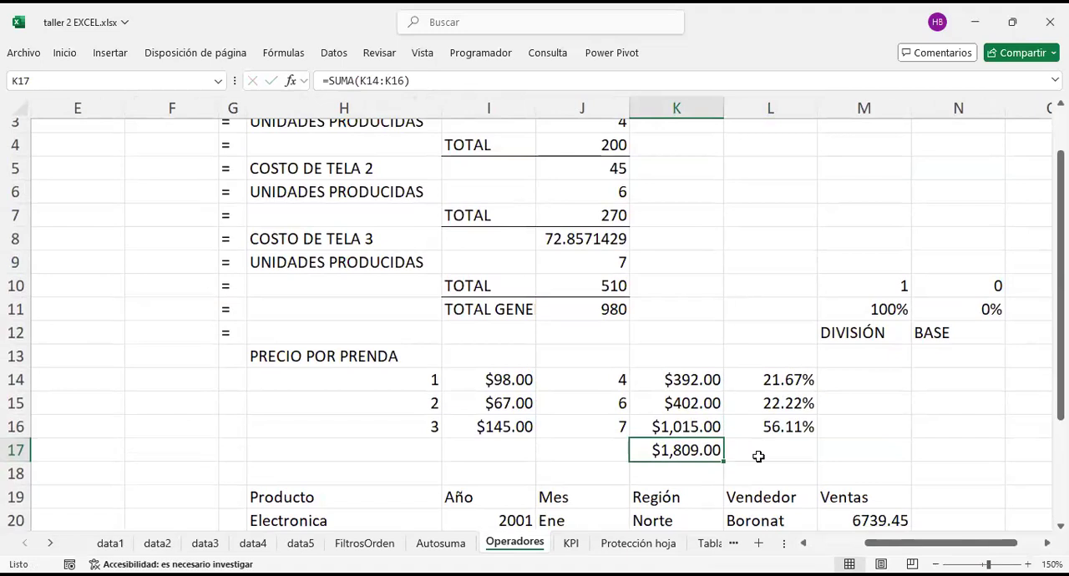
scroll(735, 449, right, 1)
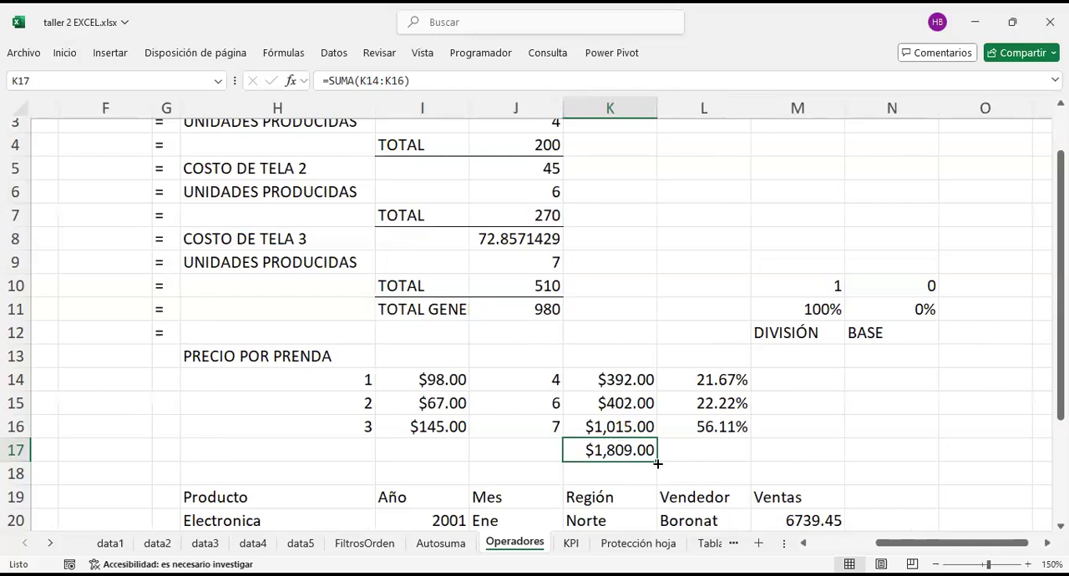
right_click(614, 450)
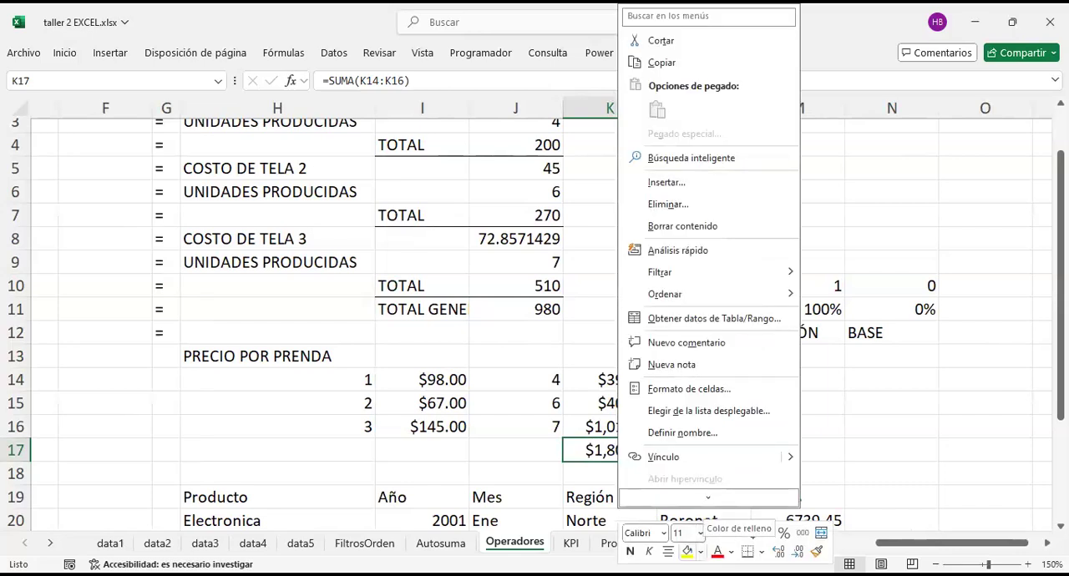
click(700, 552)
click(711, 480)
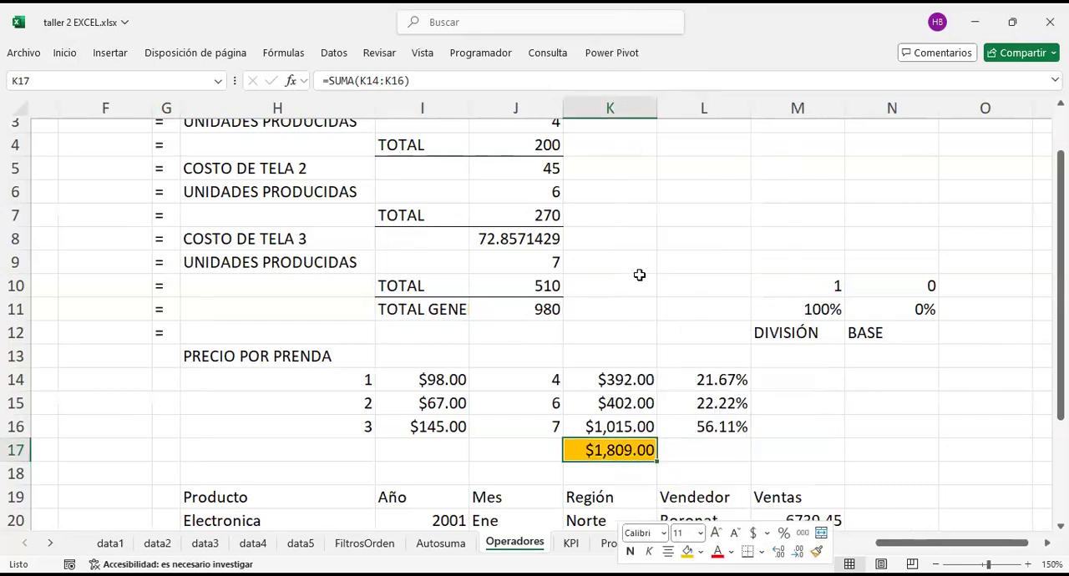
click(639, 275)
Step: Inspect the percentage formulas in L14, L15 and L16 and their references to the total in K17
scroll(639, 274, left, 1)
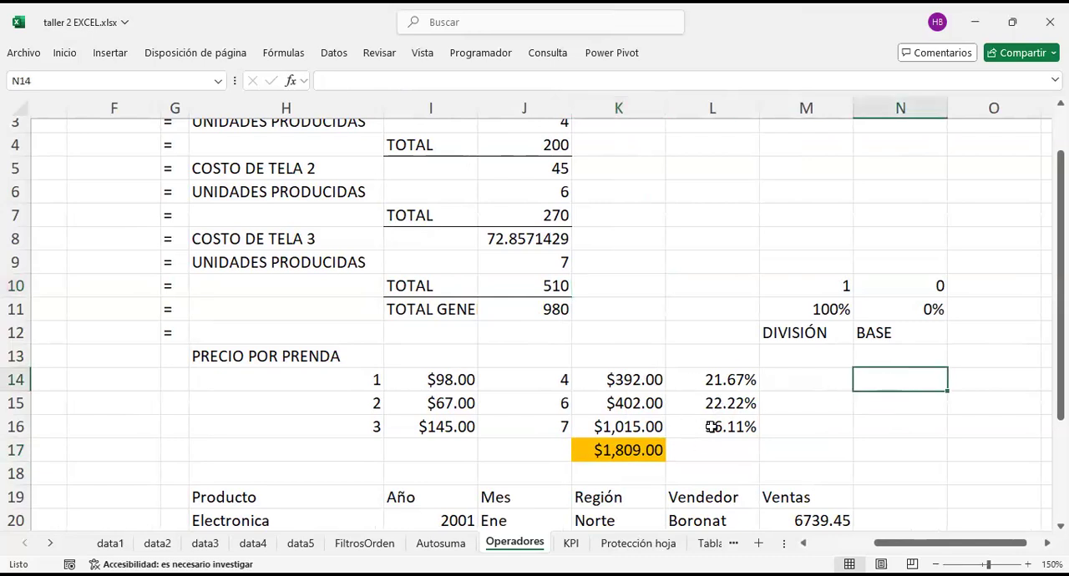
click(724, 376)
double_click(724, 376)
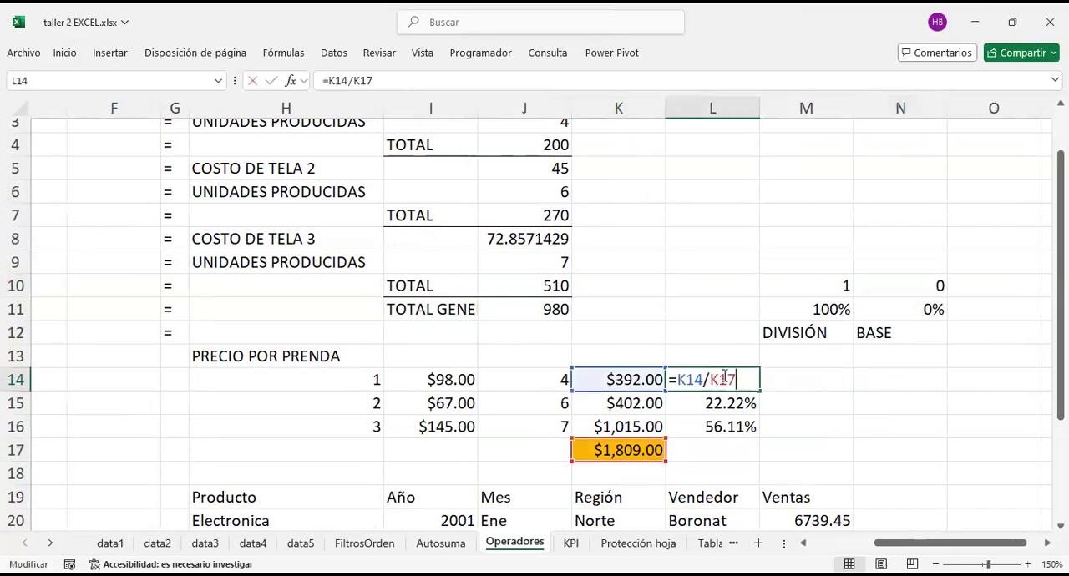
key(Return)
key(F2)
key(Return)
key(F2)
key(Return)
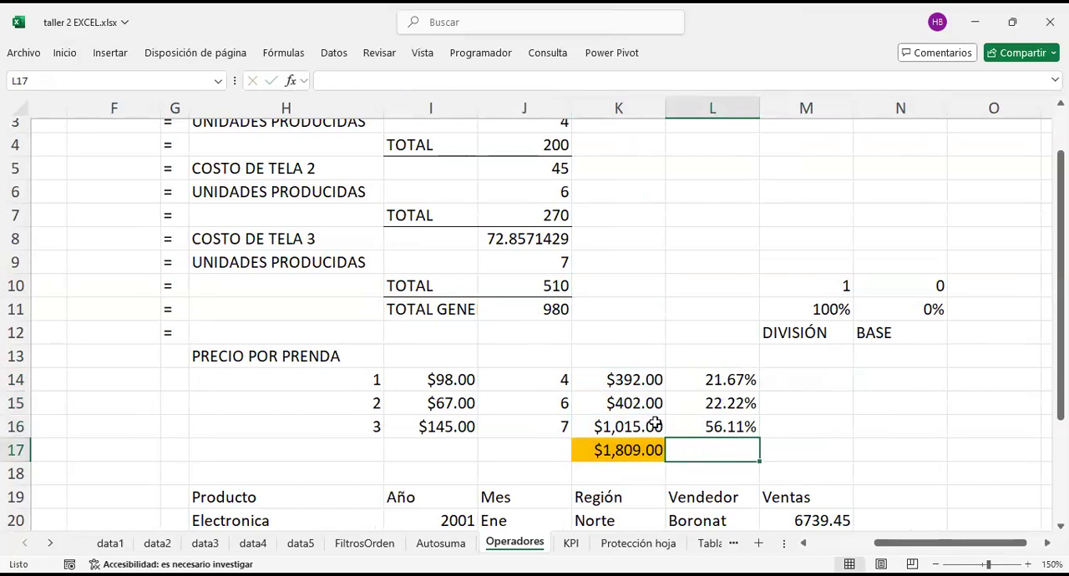
click(633, 449)
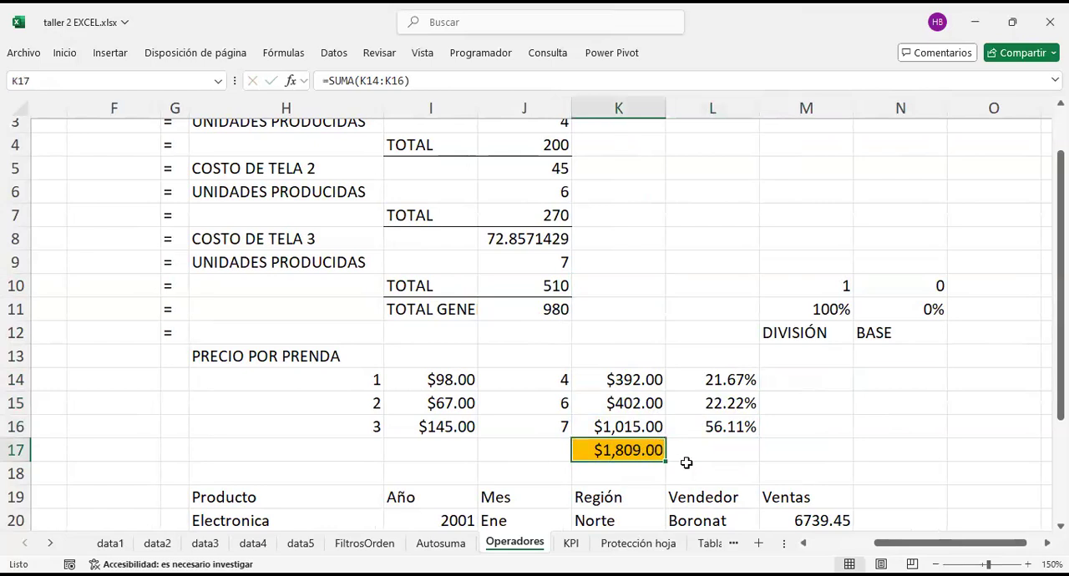
click(720, 382)
key(F2)
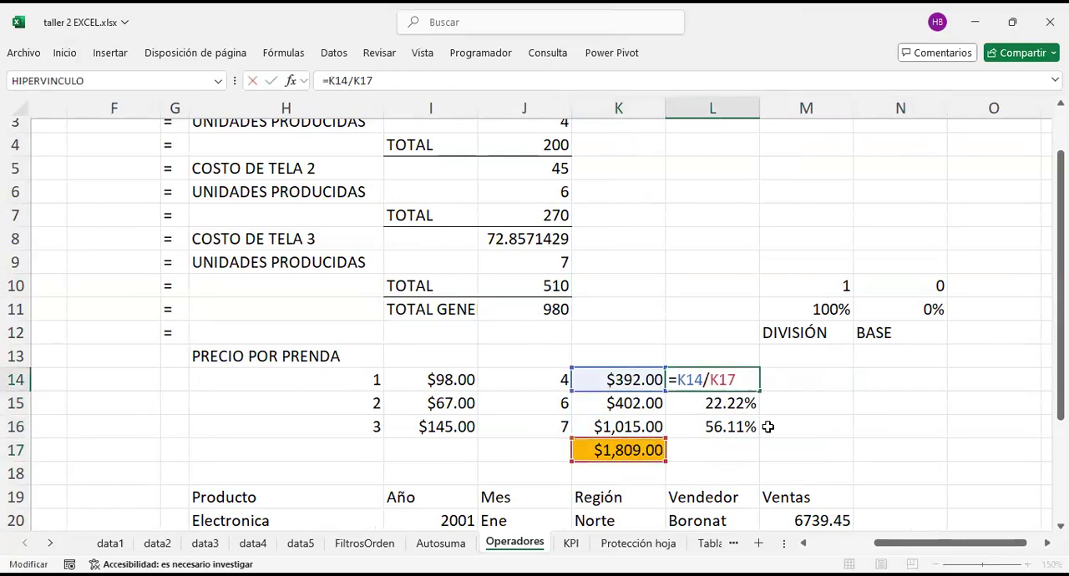
key(Return)
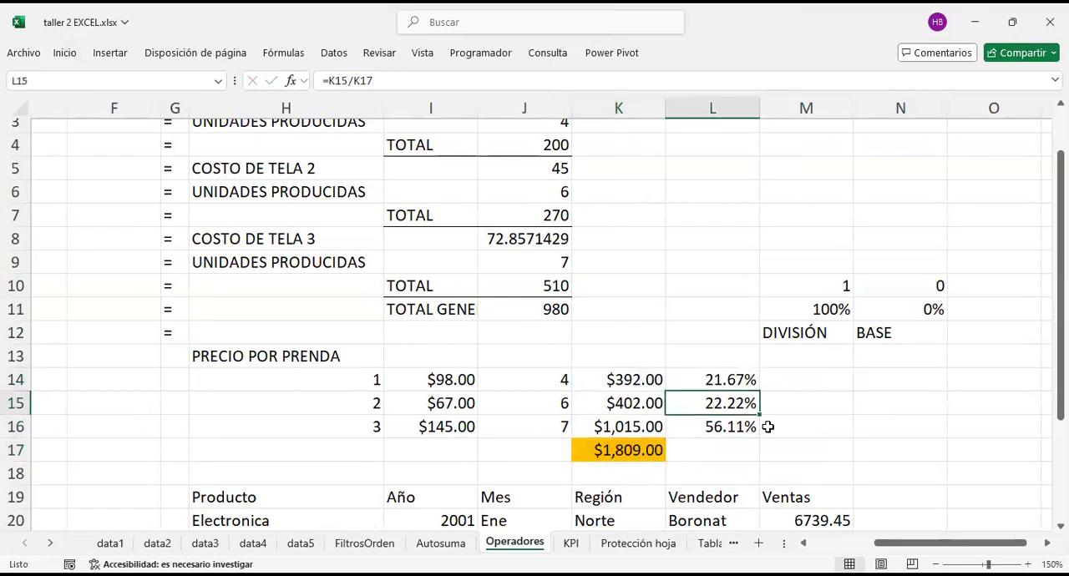
Step: Total the garment percentages in L17 with a SUMA formula over L14:L16
click(715, 451)
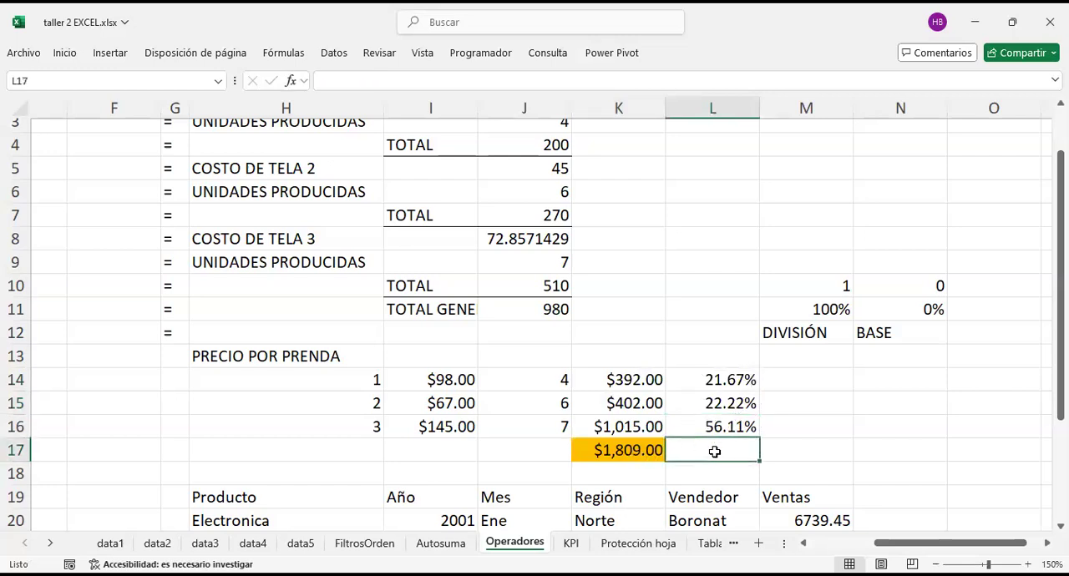
text(=)
key(Up)
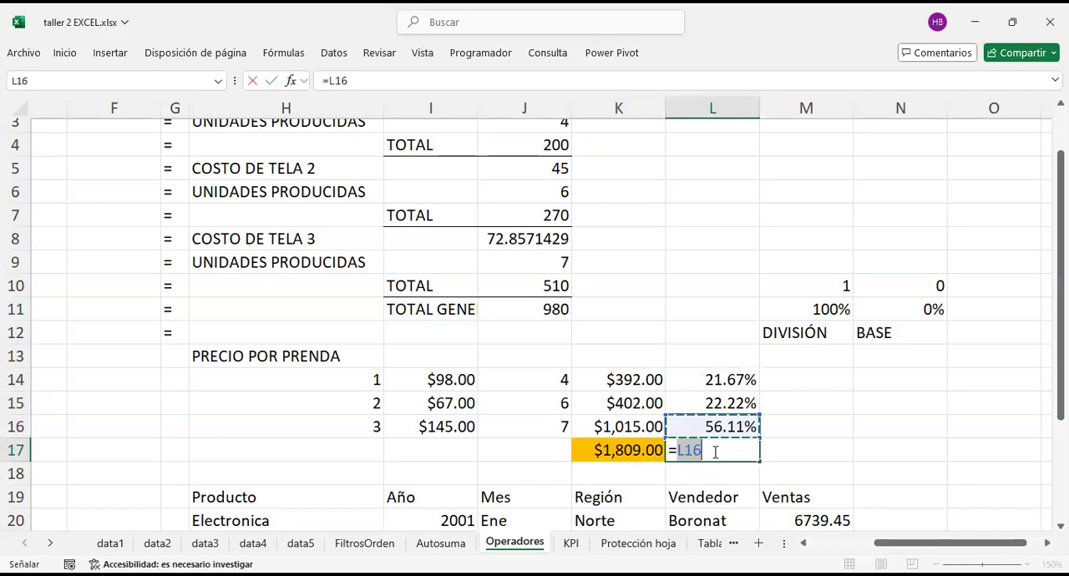
key(BackSpace)
key(BackSpace)
text(S)
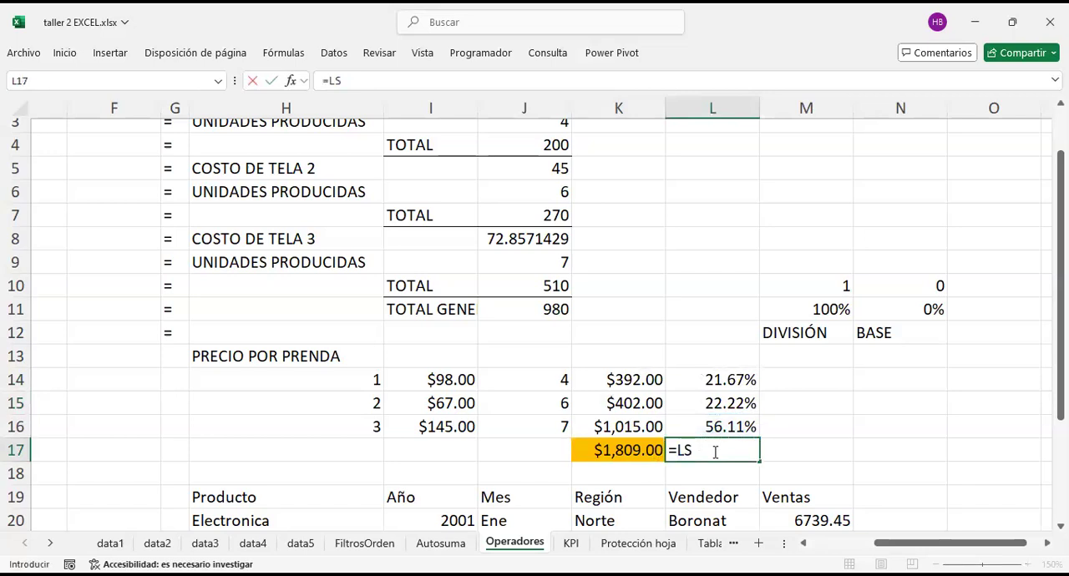
key(BackSpace)
key(BackSpace)
text(SUMA()
key(Up)
key(shift+Up)
key(shift+Up)
key(Return)
Step: Format the percentage total in L17 as a percentage without decimals
click(775, 447)
click(729, 451)
mouse_move(729, 451)
mouse_down()
mouse_move(762, 455)
mouse_move(741, 451)
mouse_up()
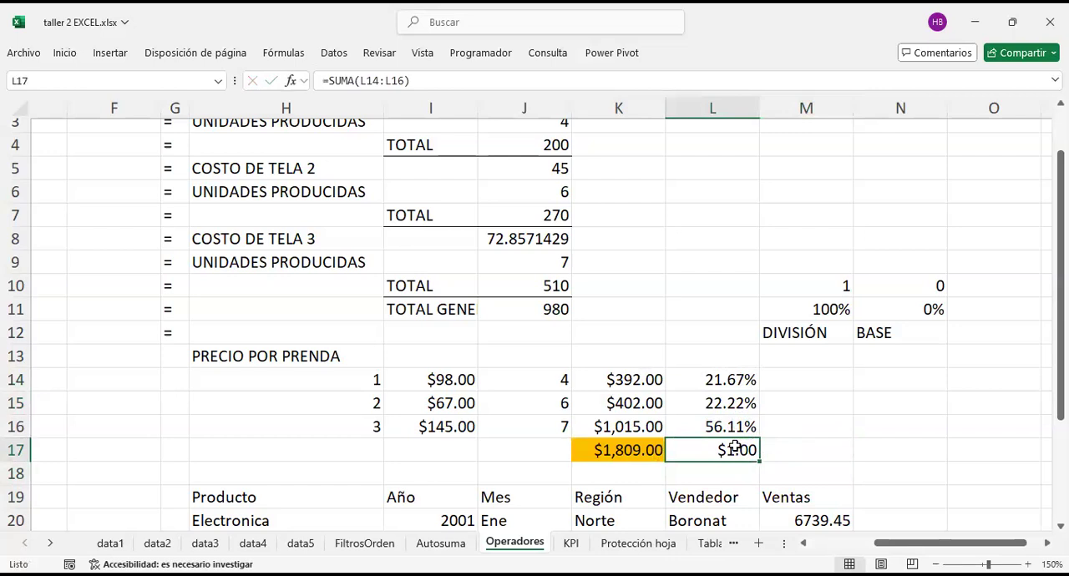
right_click(735, 447)
click(903, 536)
double_click(808, 462)
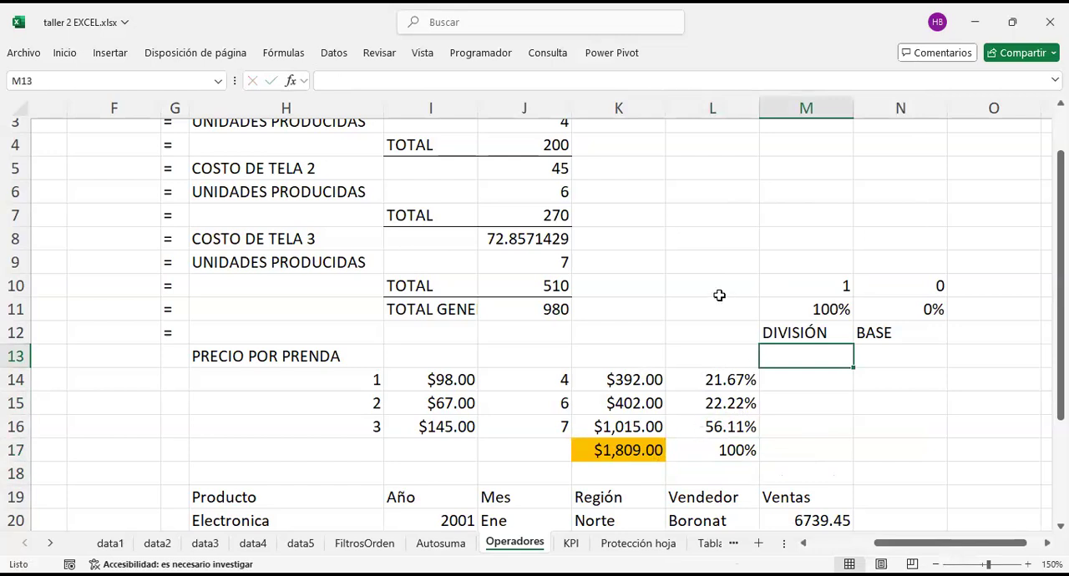
Step: Inspect the percentage formula in L14 and its divisor reference to K17
click(726, 261)
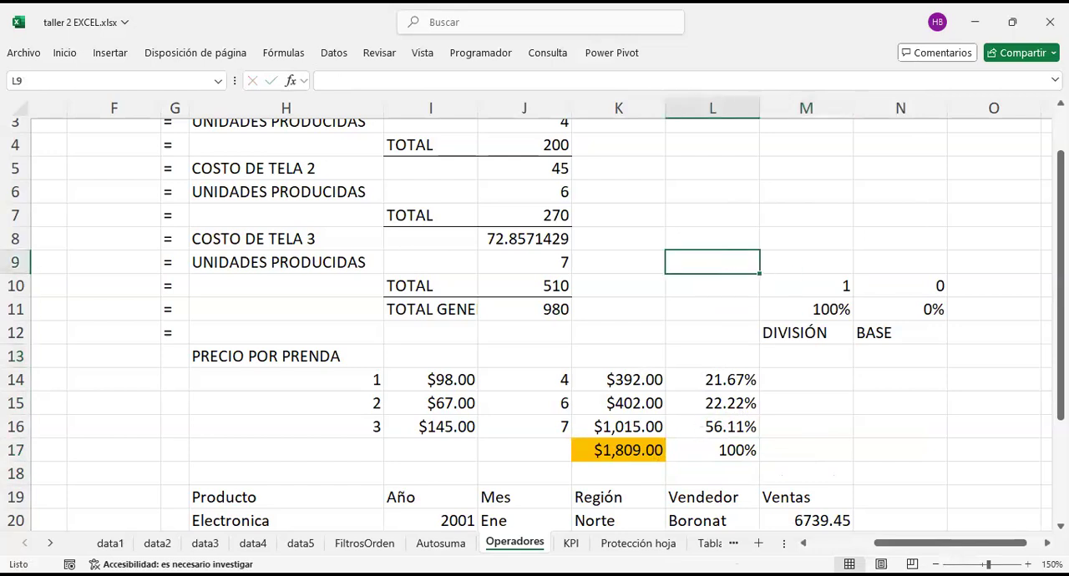
key(Down)
key(Down)
key(Down)
key(Down)
key(Down)
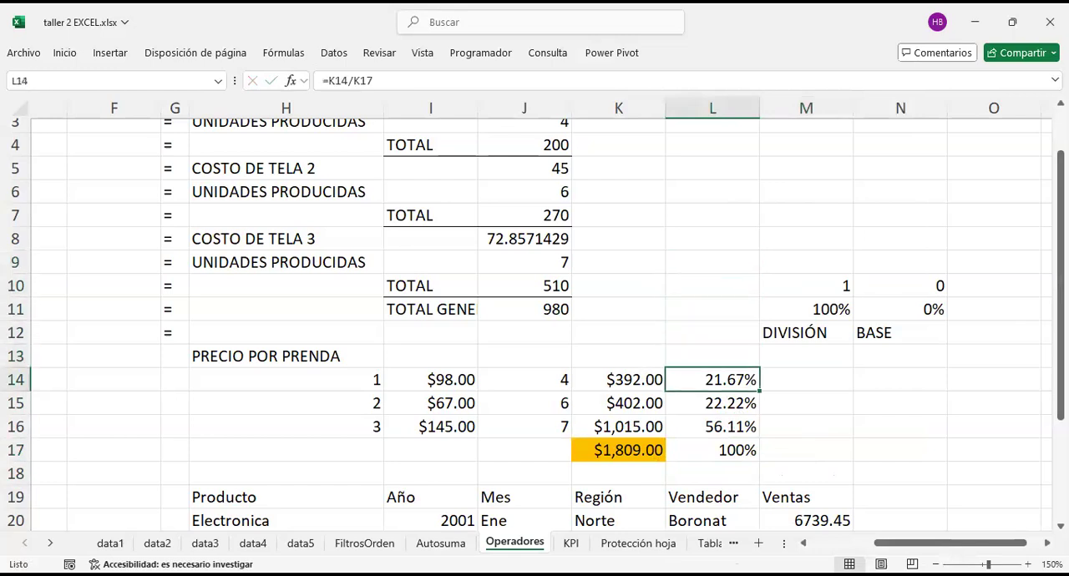
key(F2)
drag(748, 383, 708, 380)
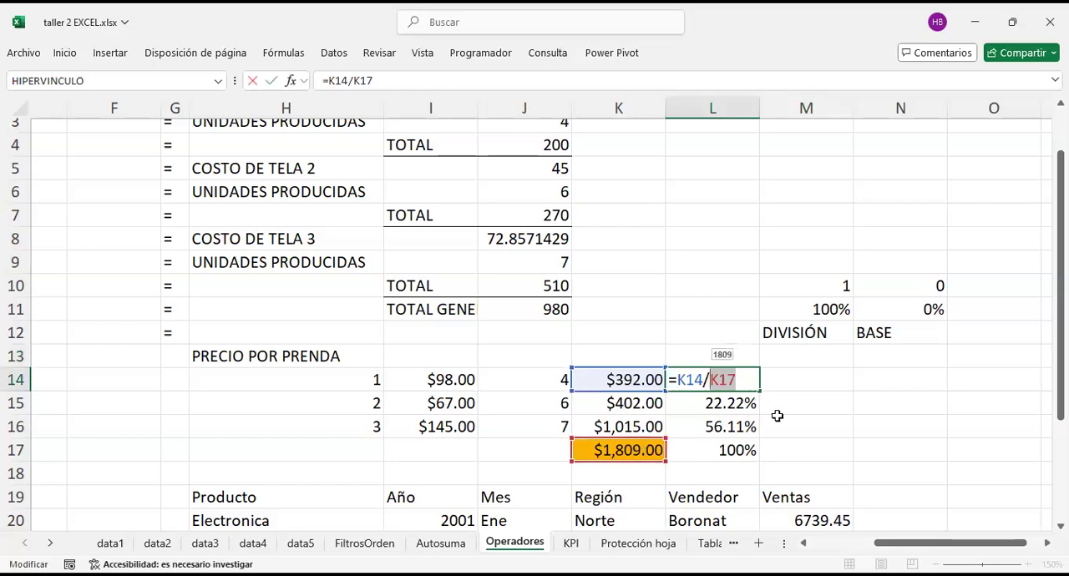
key(Return)
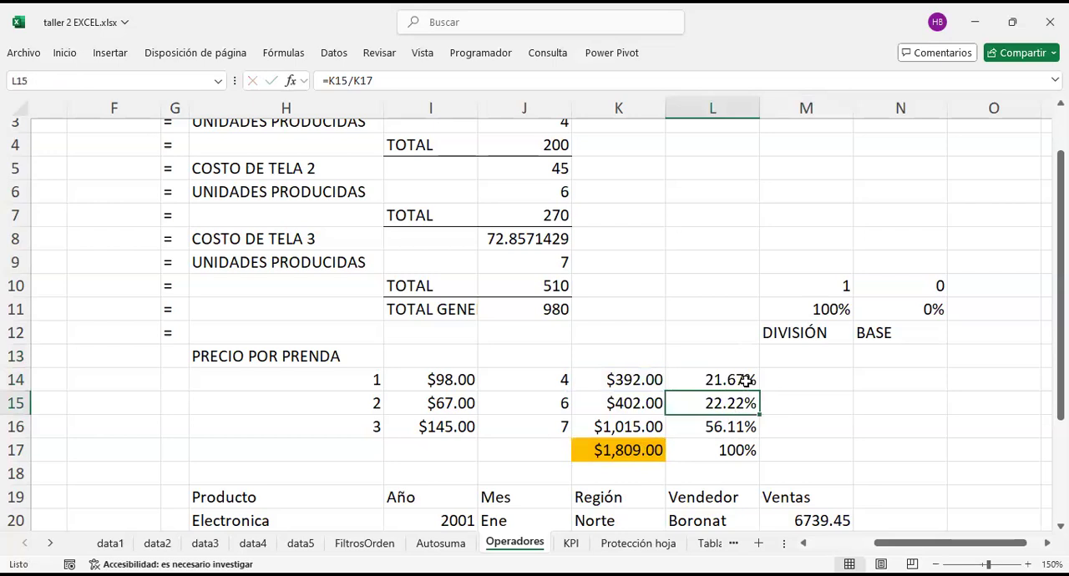
Step: Examine the fabric 1 cost, units and total in J2:J4 and the grand total formula in J11
scroll(671, 345, up, 1)
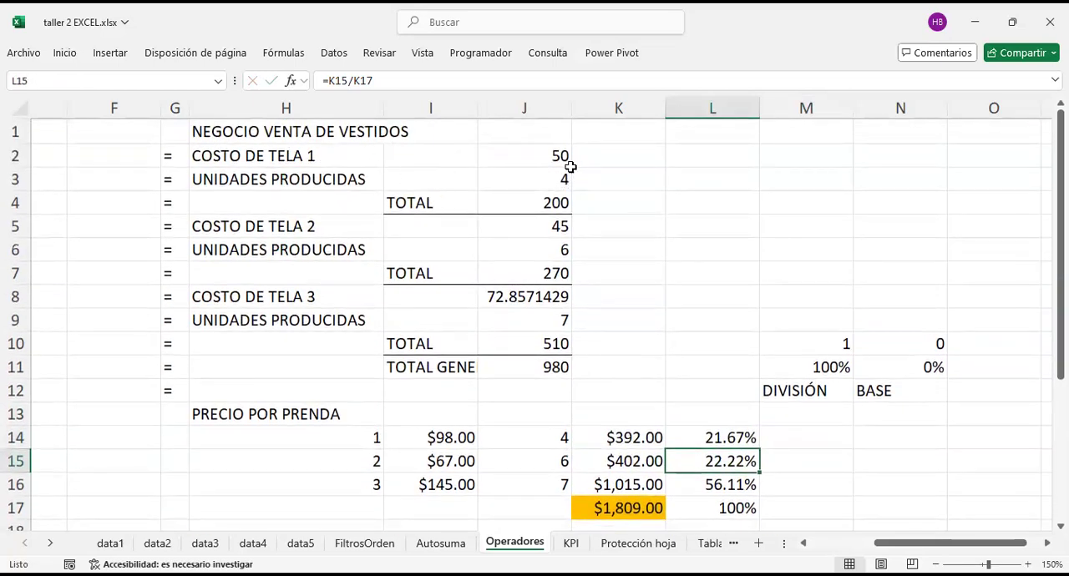
click(544, 200)
click(552, 158)
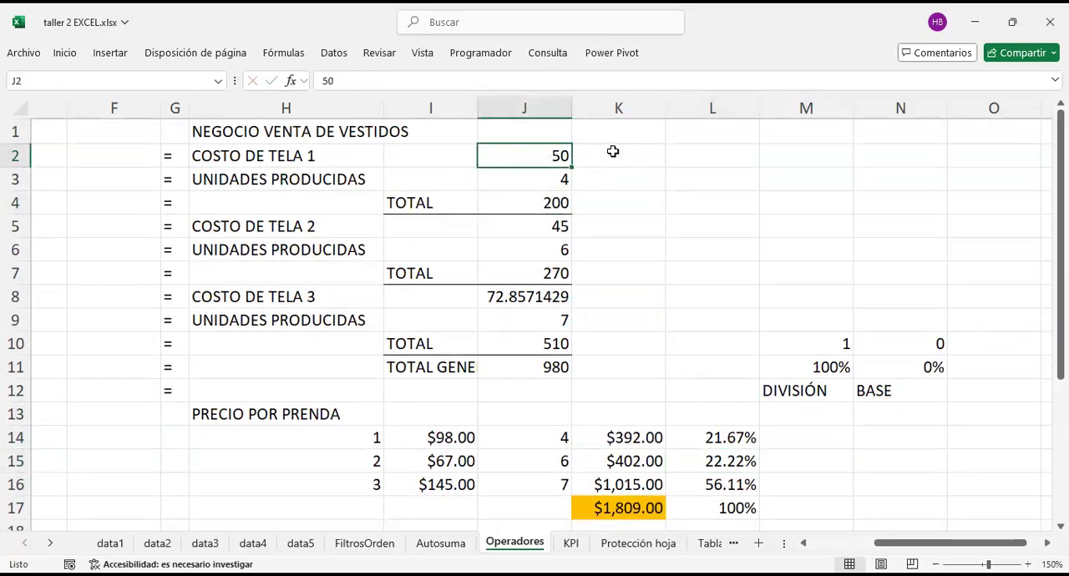
click(552, 203)
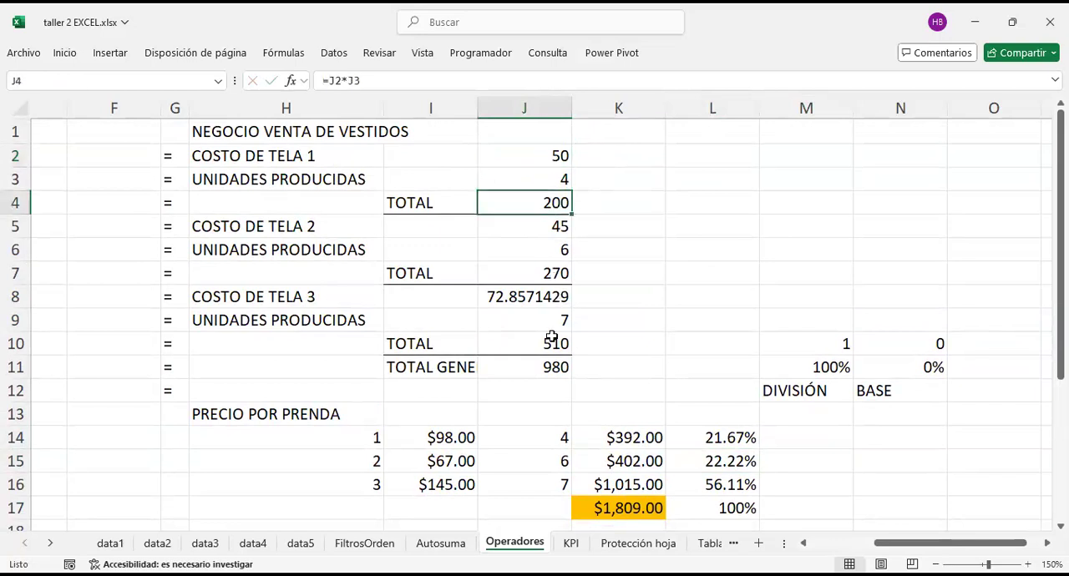
click(551, 375)
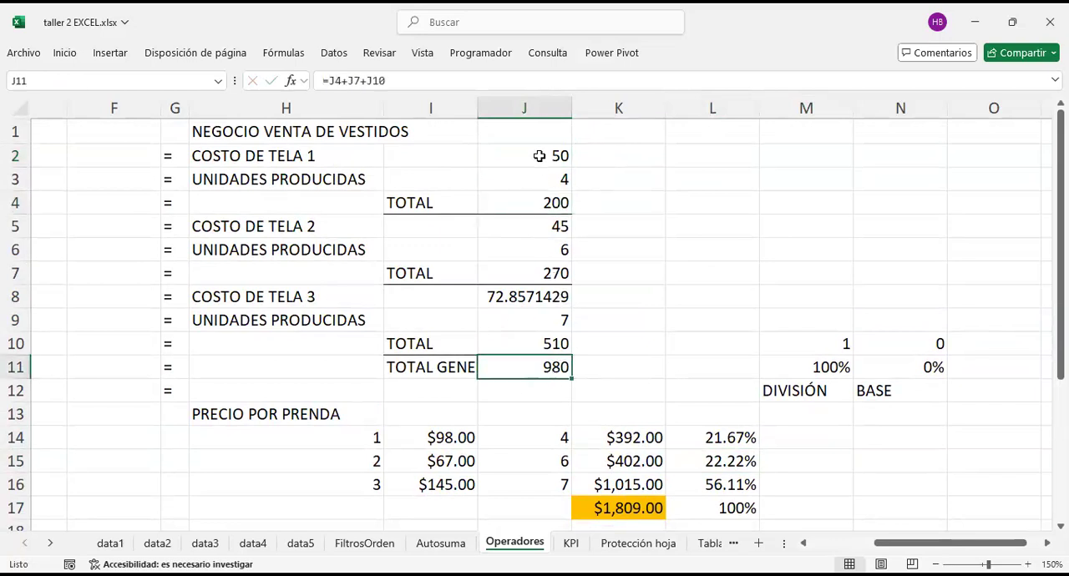
click(553, 205)
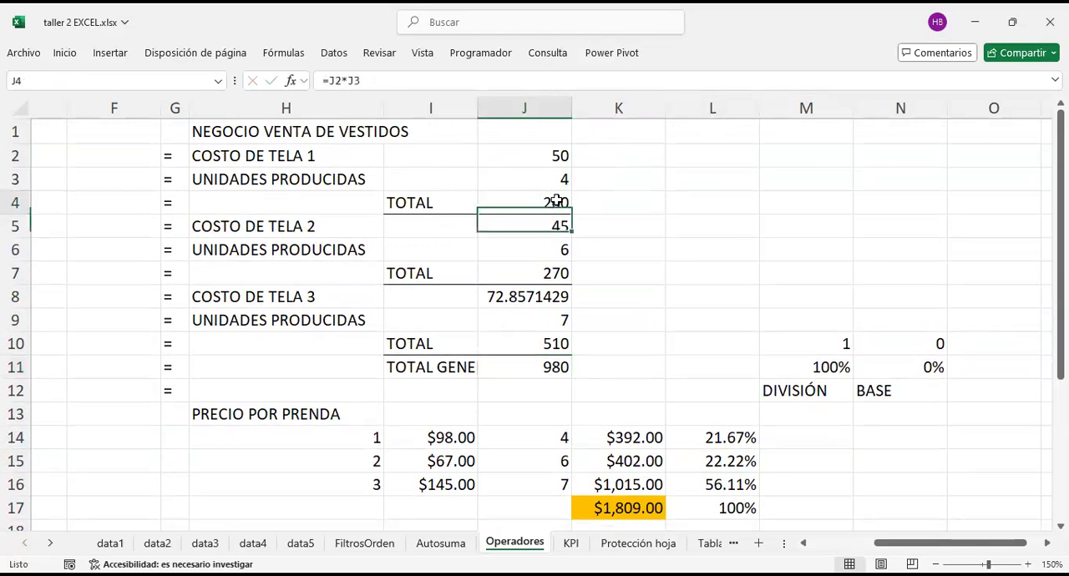
click(553, 180)
click(553, 155)
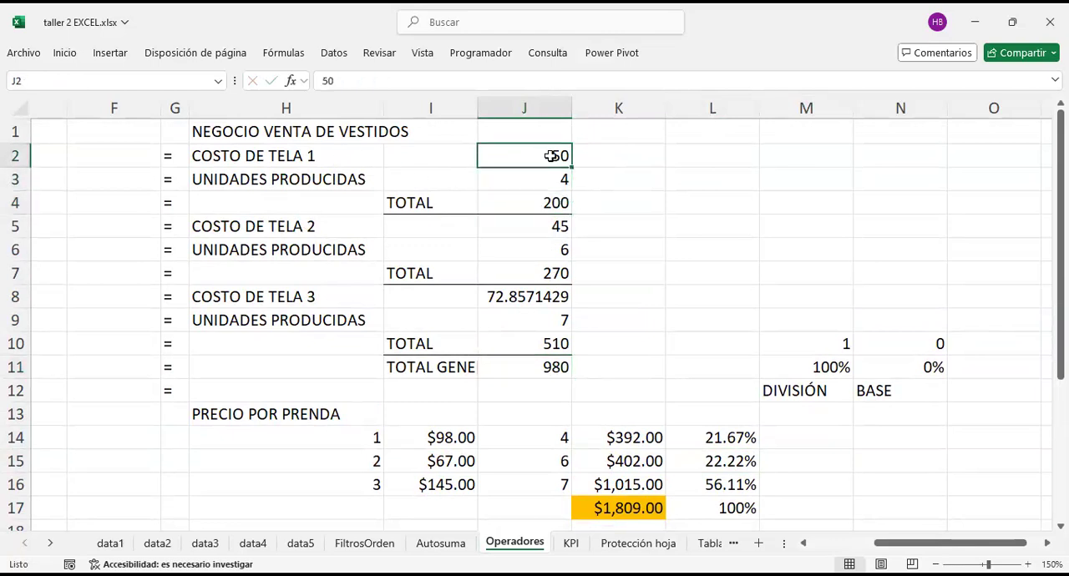
click(544, 197)
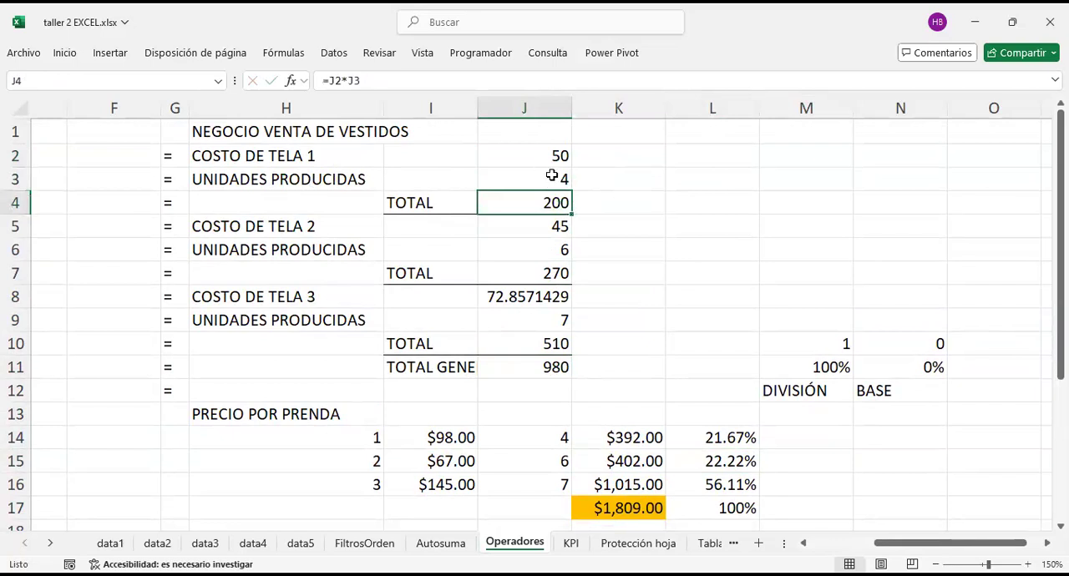
click(551, 177)
click(550, 152)
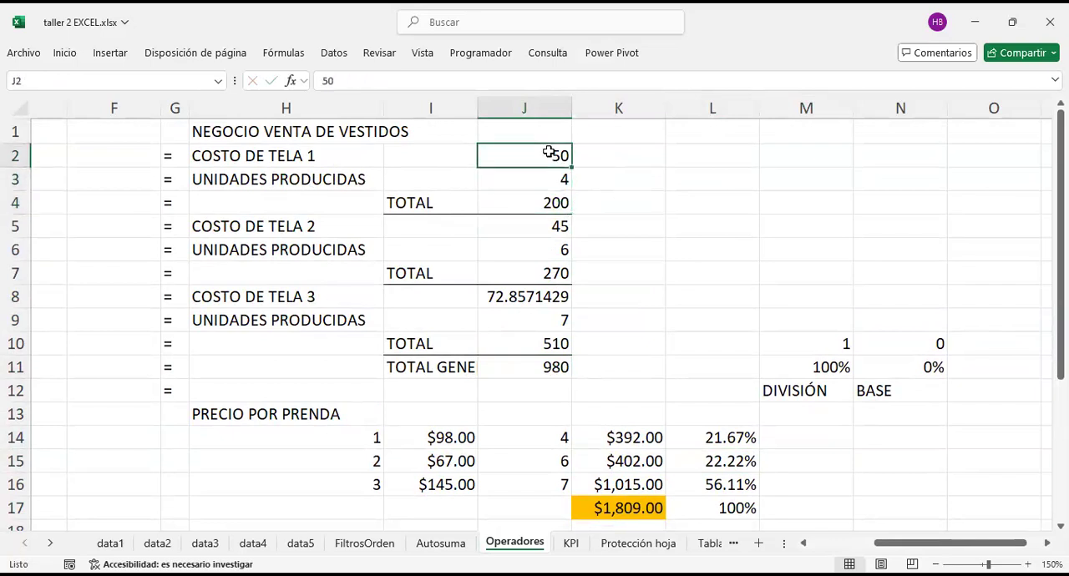
click(541, 203)
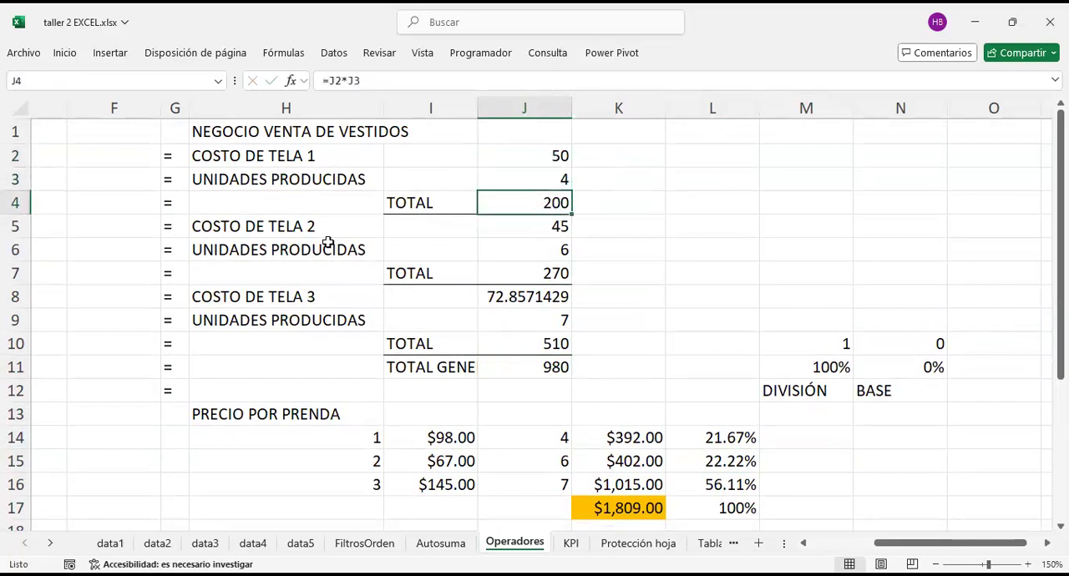
Step: Highlight the three fabric totals in J4, J7 and J10 with an orange fill
click(551, 367)
click(556, 338)
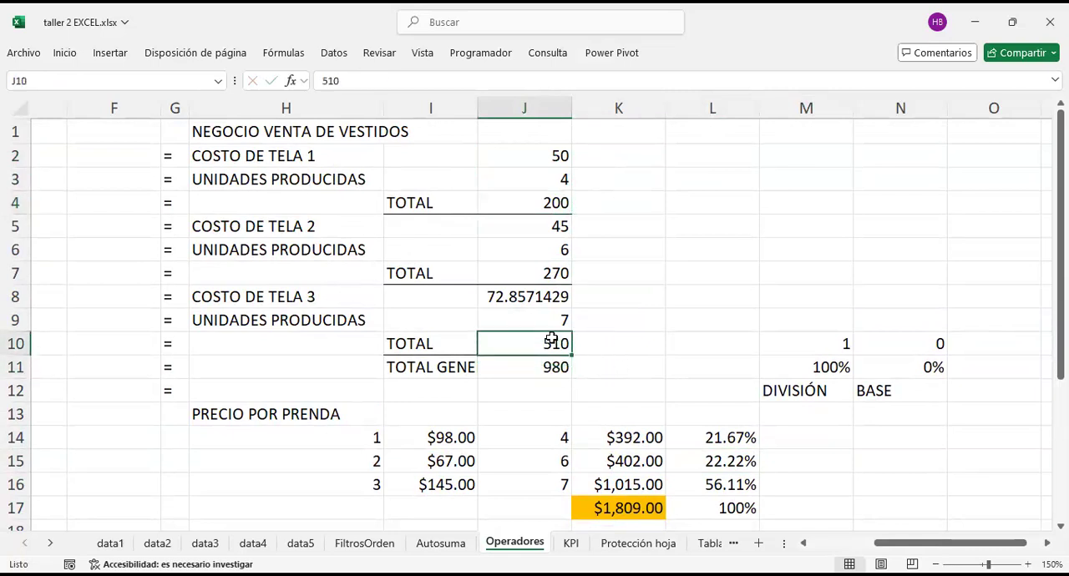
ctrl+click(556, 276)
ctrl+click(554, 204)
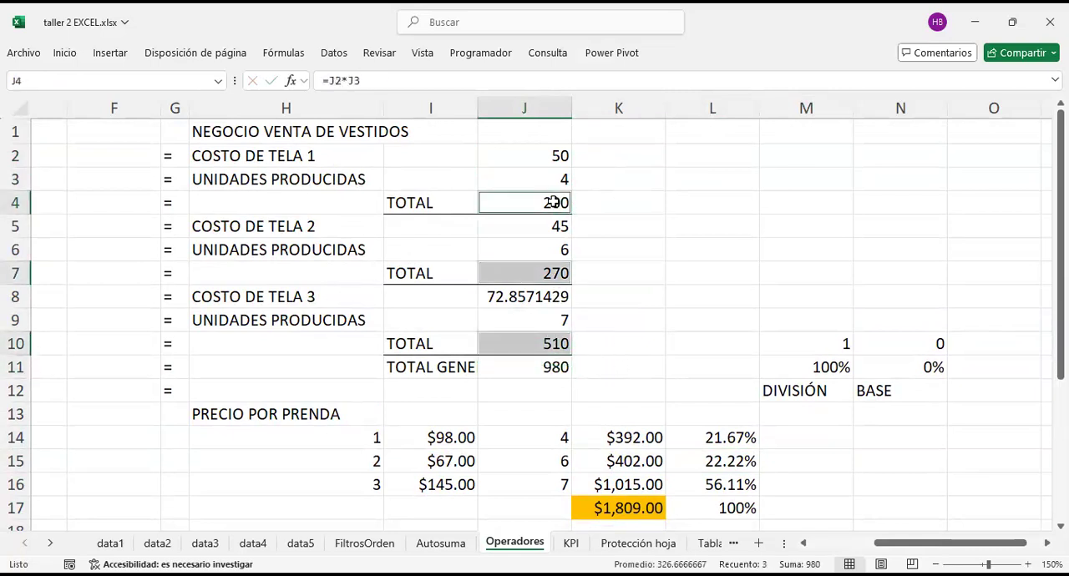
right_click(554, 202)
click(624, 60)
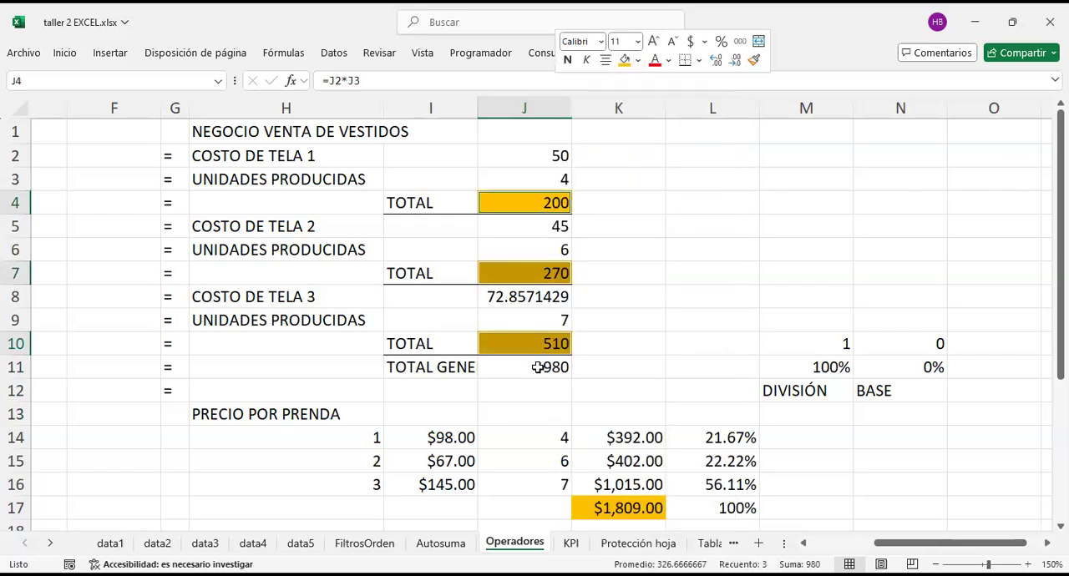
Step: Highlight the grand total in J11 with a light blue fill
click(552, 368)
right_click(553, 367)
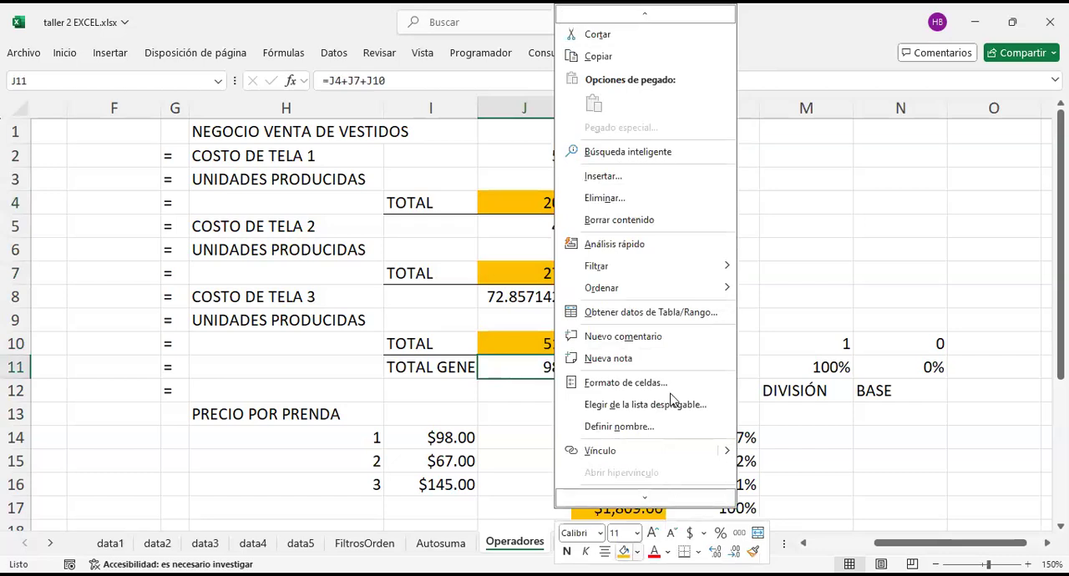
click(638, 552)
click(555, 365)
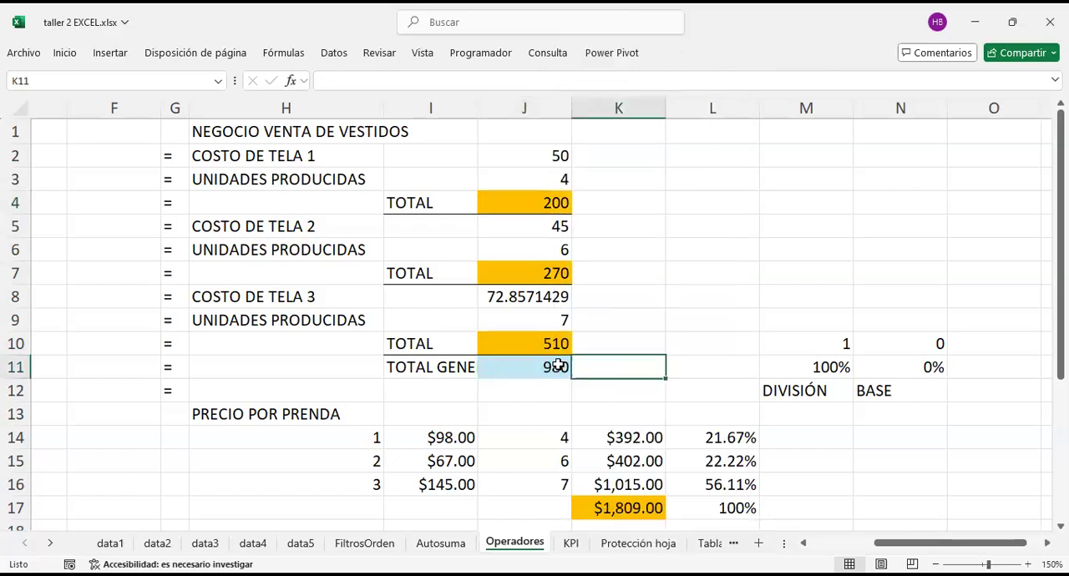
Step: Compare the fabric totals in J4, J7 and J10 with the grand total in J11
drag(544, 190, 554, 342)
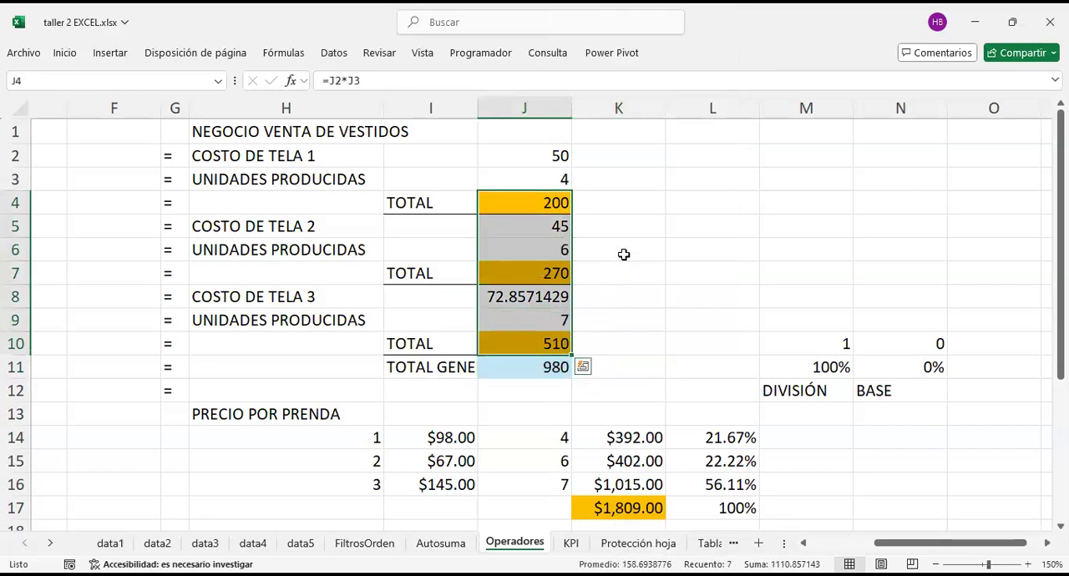
click(640, 219)
click(554, 367)
click(636, 363)
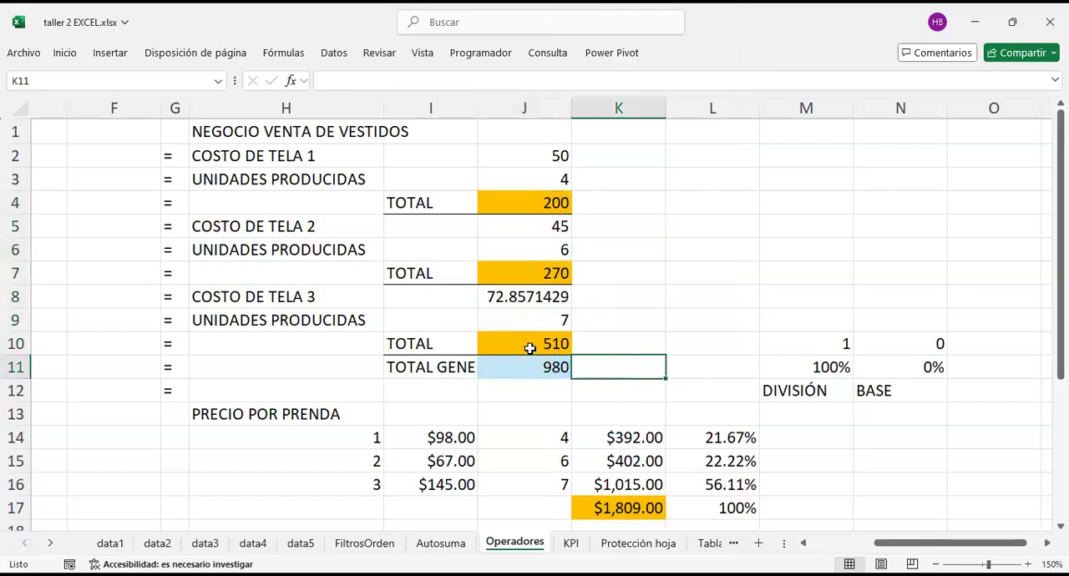
click(522, 372)
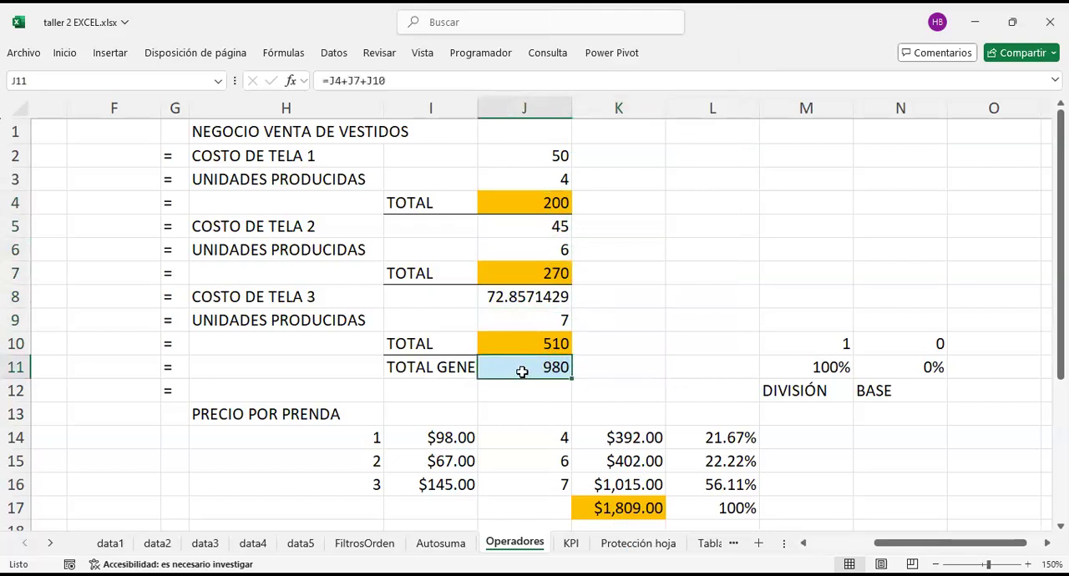
click(631, 370)
Step: Try dividing the first fabric total by the grand total in K4 with the formula =J4/J11
click(628, 202)
text(=)
key(Left)
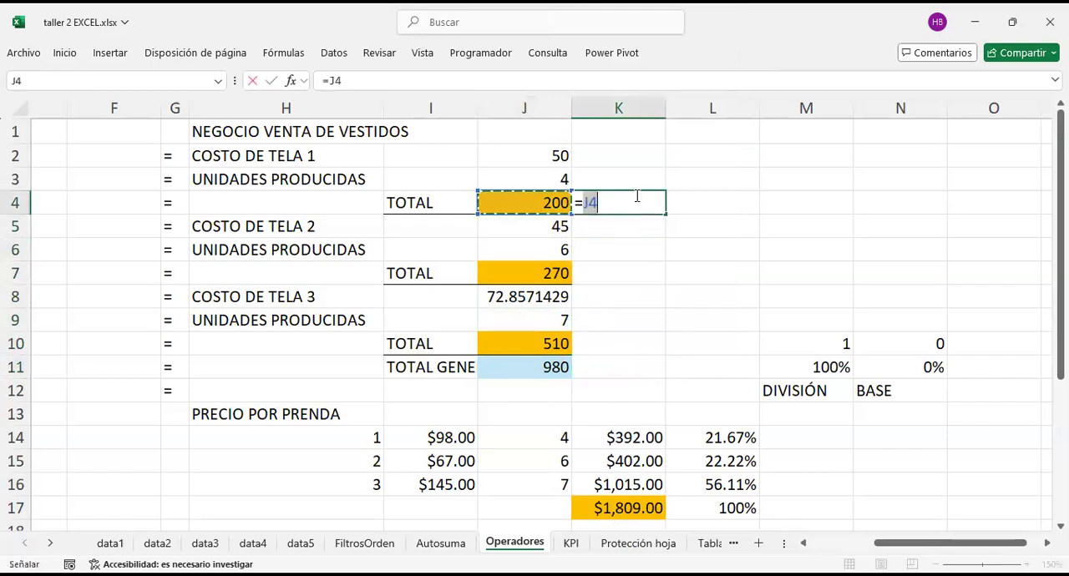
text(/)
click(518, 361)
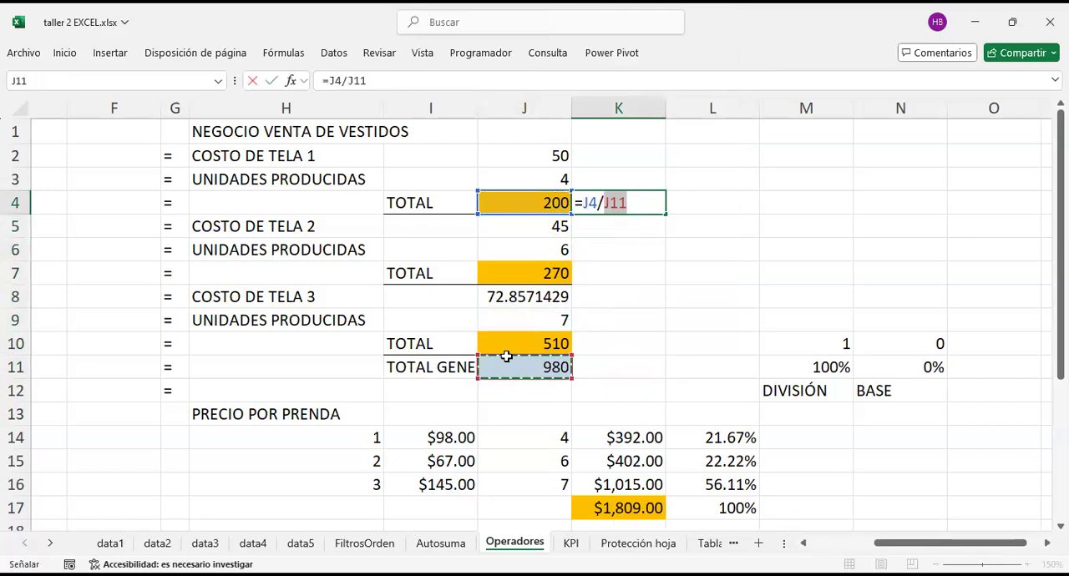
key(Return)
Step: Remove the division formula from K4
click(539, 203)
click(600, 202)
key(F2)
key(BackSpace)
key(BackSpace)
key(BackSpace)
key(BackSpace)
key(BackSpace)
key(BackSpace)
key(BackSpace)
key(Return)
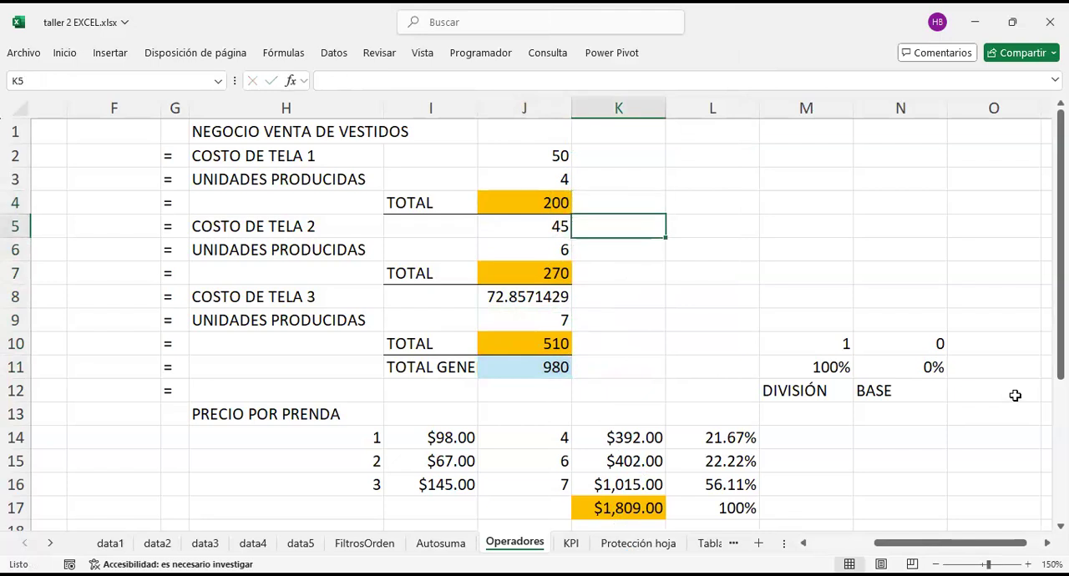
Step: Review the TOTAL GENERAL row in I11:K11 against the fabric 1 and fabric 2 totals in J4 and J7
click(537, 365)
drag(397, 365, 618, 376)
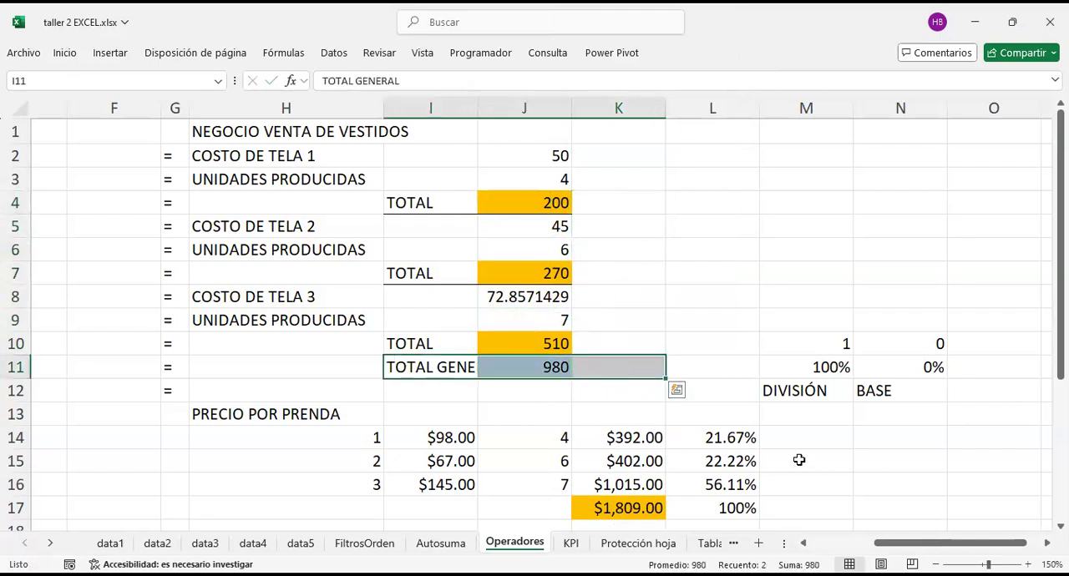
click(558, 197)
click(606, 205)
drag(529, 157, 529, 207)
drag(532, 269, 533, 293)
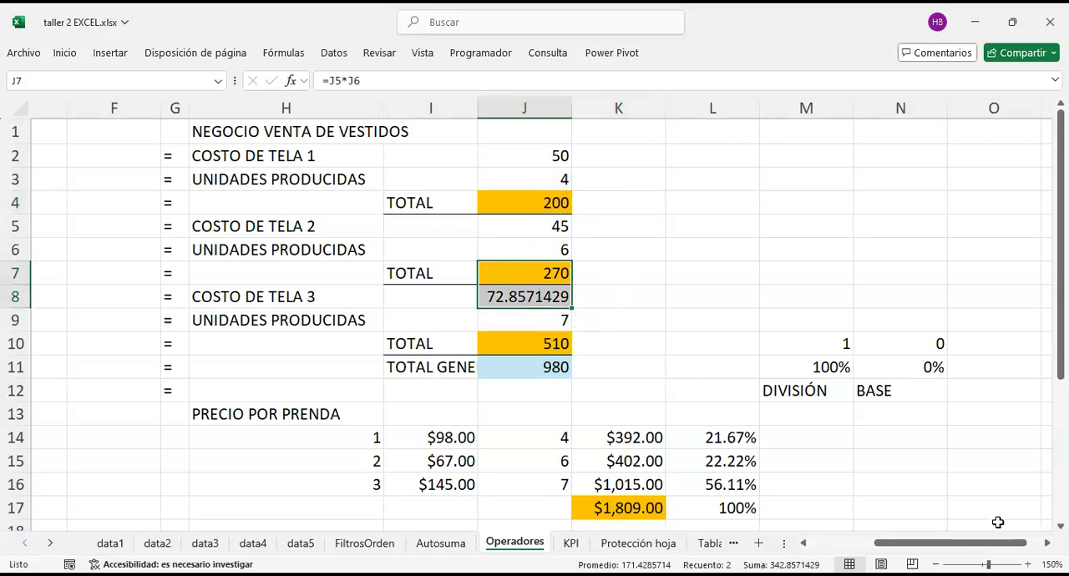
Step: Examine the fabric cost labels in H2, H5 and H8 together with the fabric 1 total in J4
scroll(726, 334, up, 2)
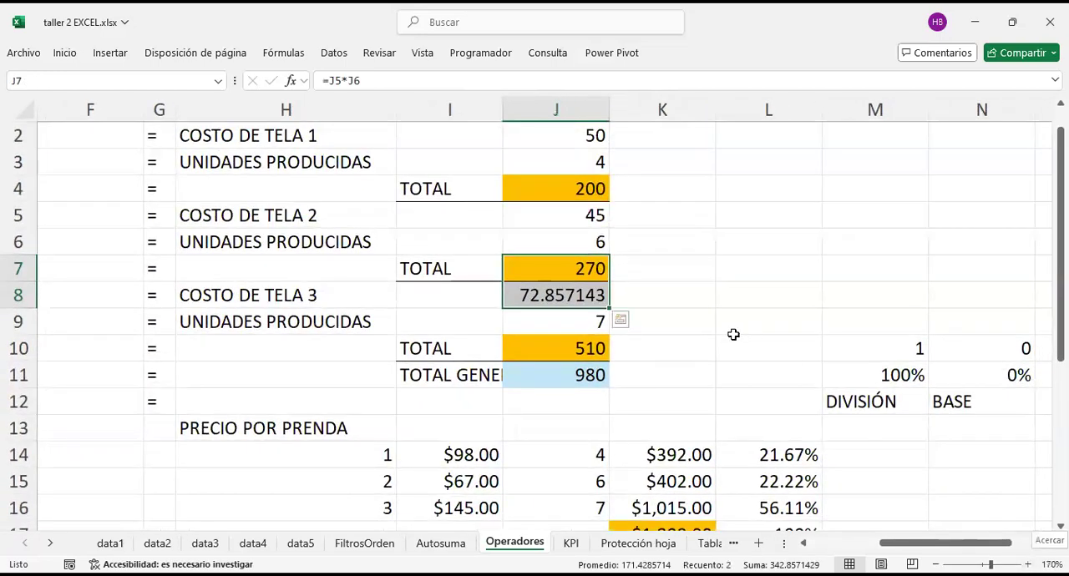
click(717, 333)
click(584, 215)
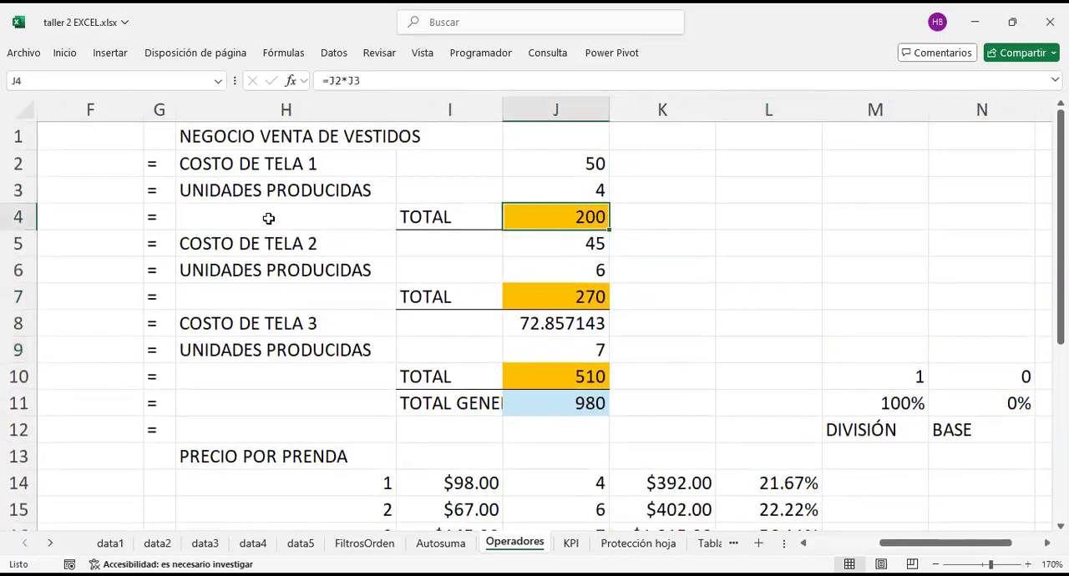
click(243, 165)
click(279, 243)
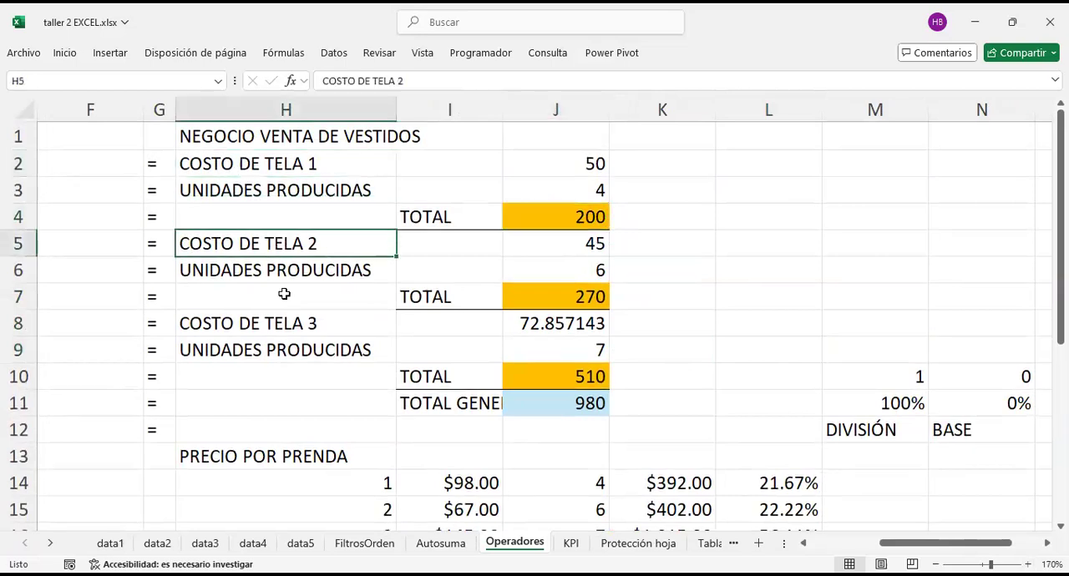
click(282, 324)
click(286, 164)
click(298, 241)
click(307, 325)
click(580, 216)
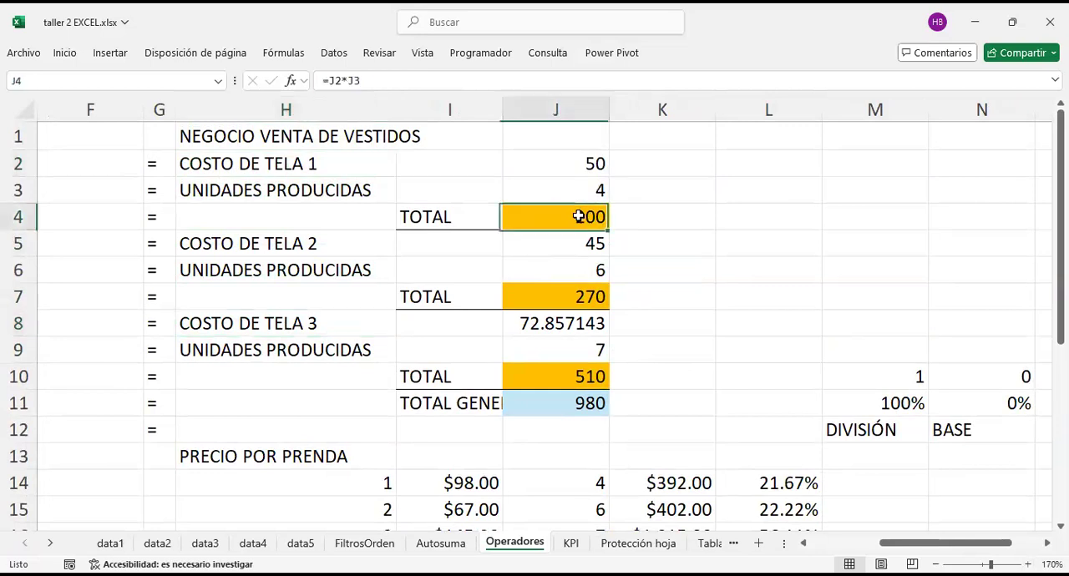
Step: Compare the fabric totals in J4, J7 and J10 to decide which one serves as the base
click(587, 297)
click(573, 377)
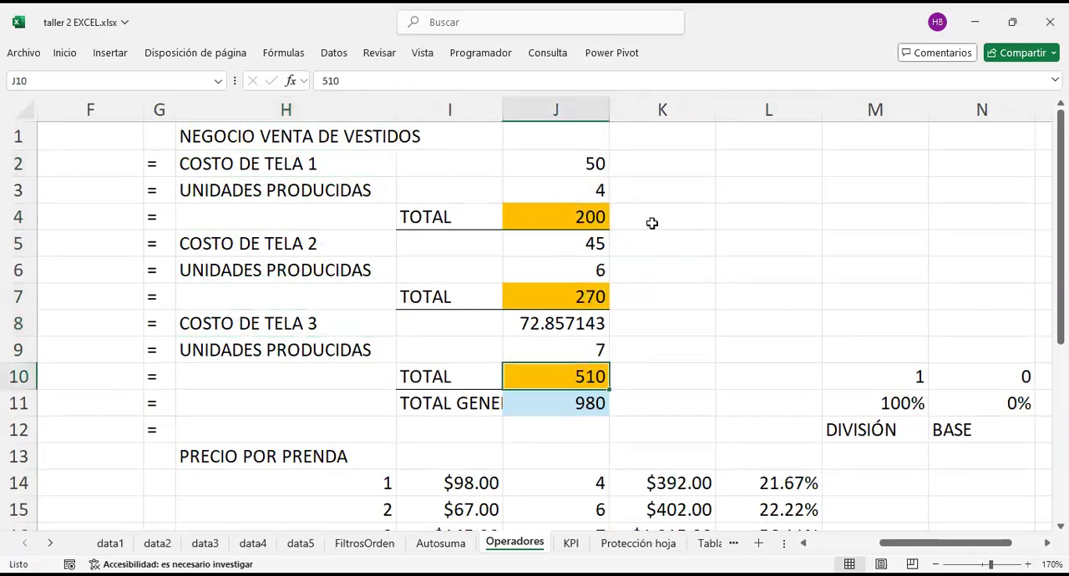
click(652, 219)
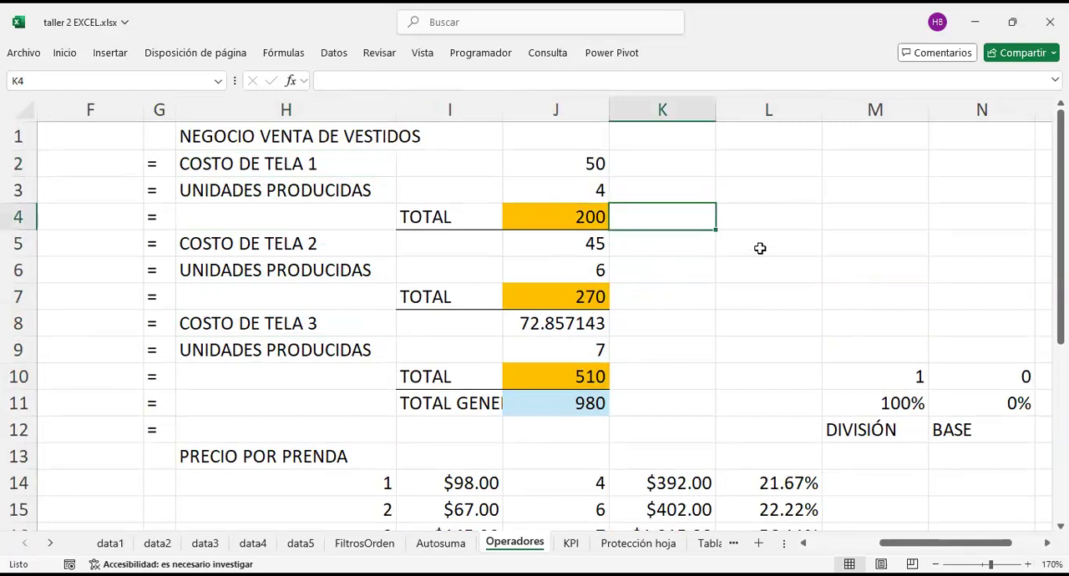
click(579, 210)
click(561, 297)
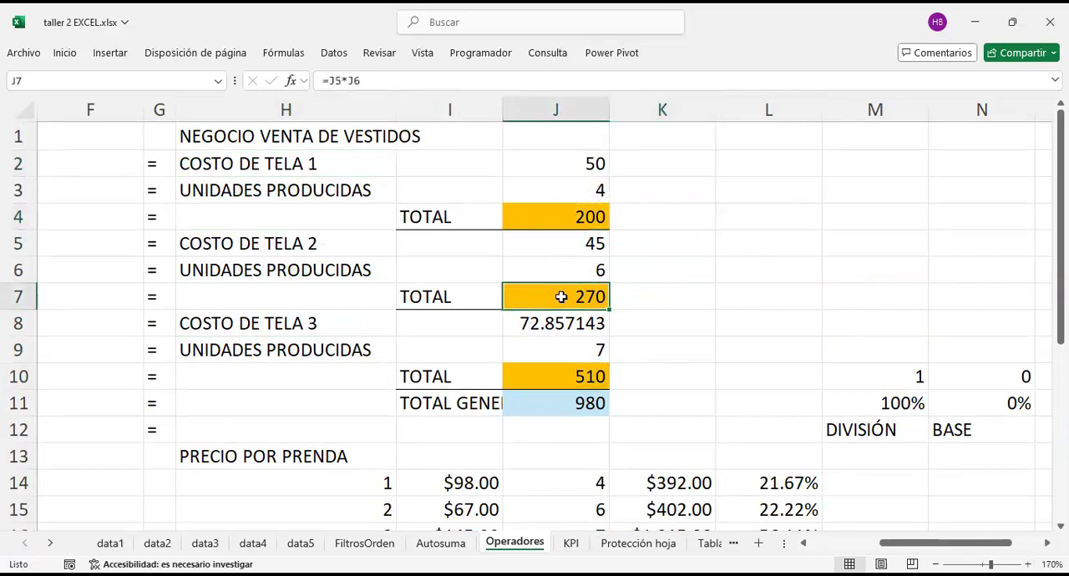
click(667, 221)
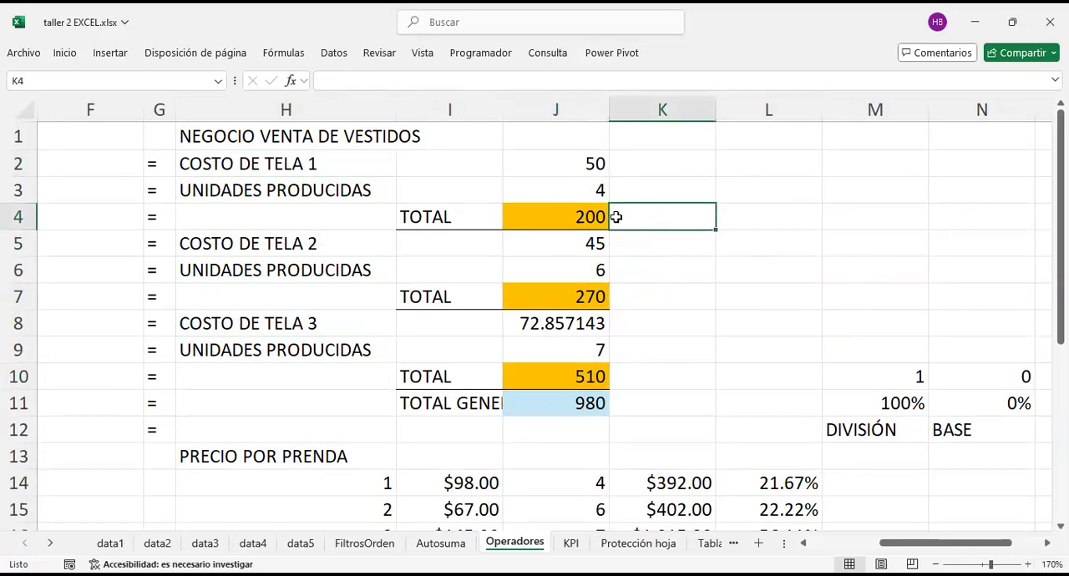
click(558, 217)
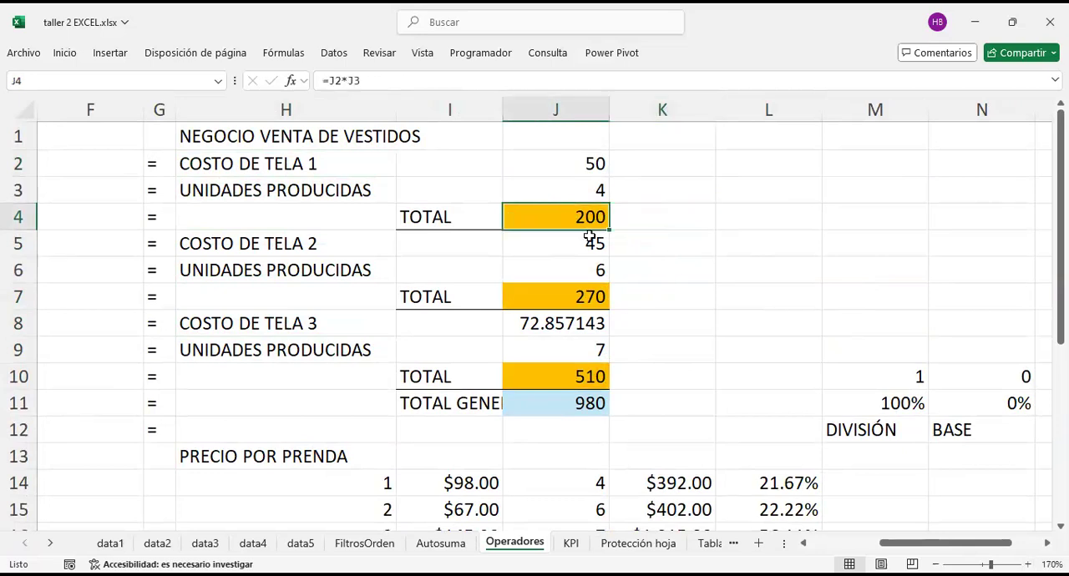
Step: Divide the fabric 2 total by the fabric 1 total in K4 with the formula =J7/J4
click(655, 217)
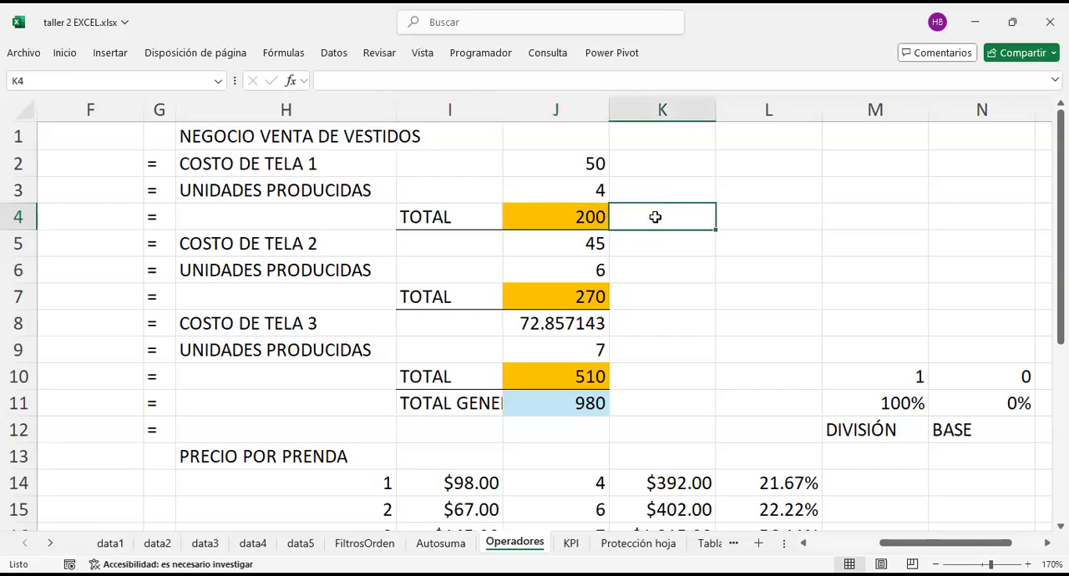
text(=)
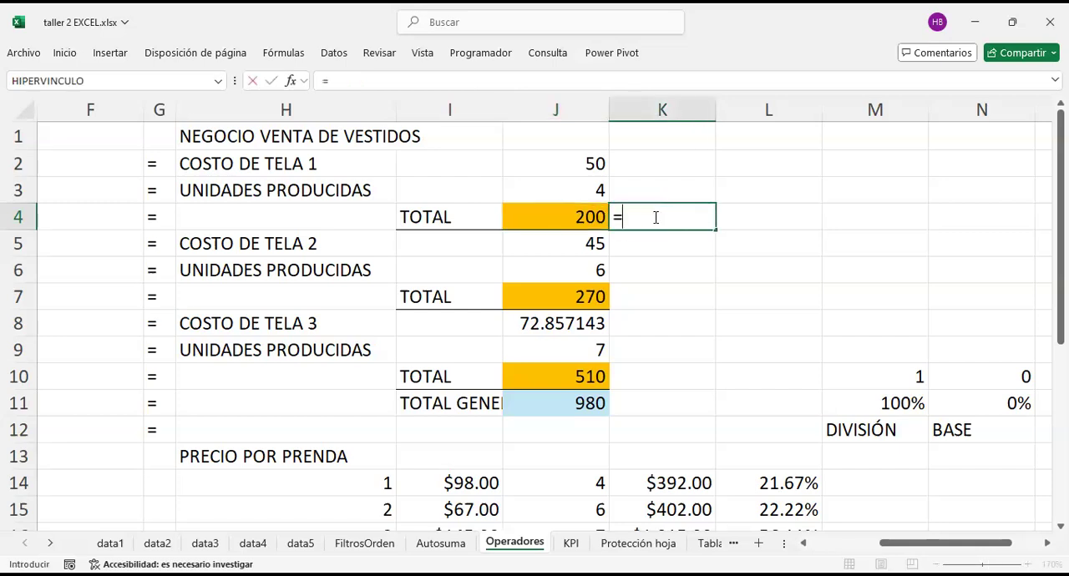
click(572, 298)
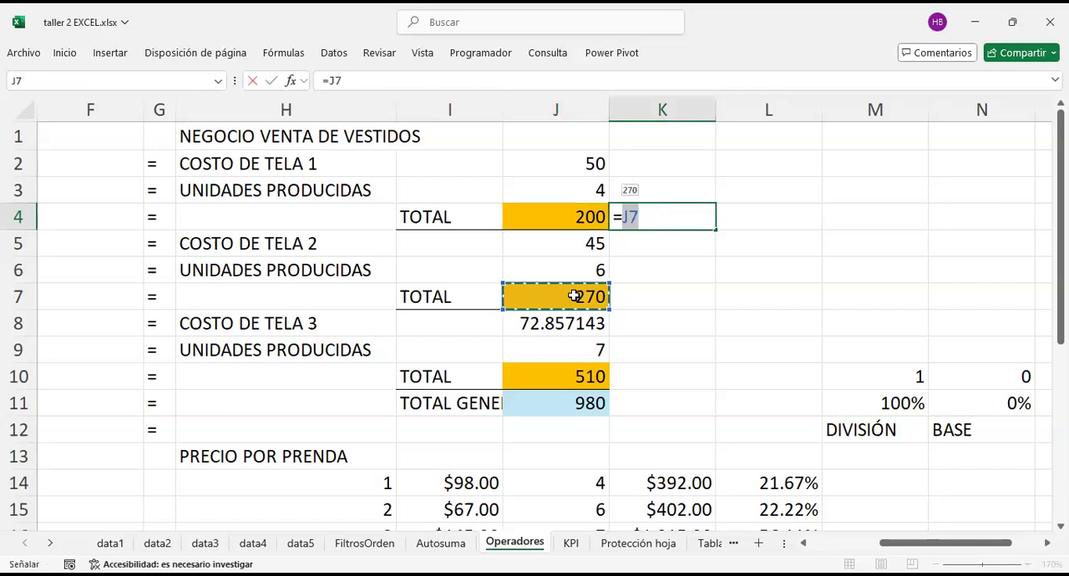
text(/)
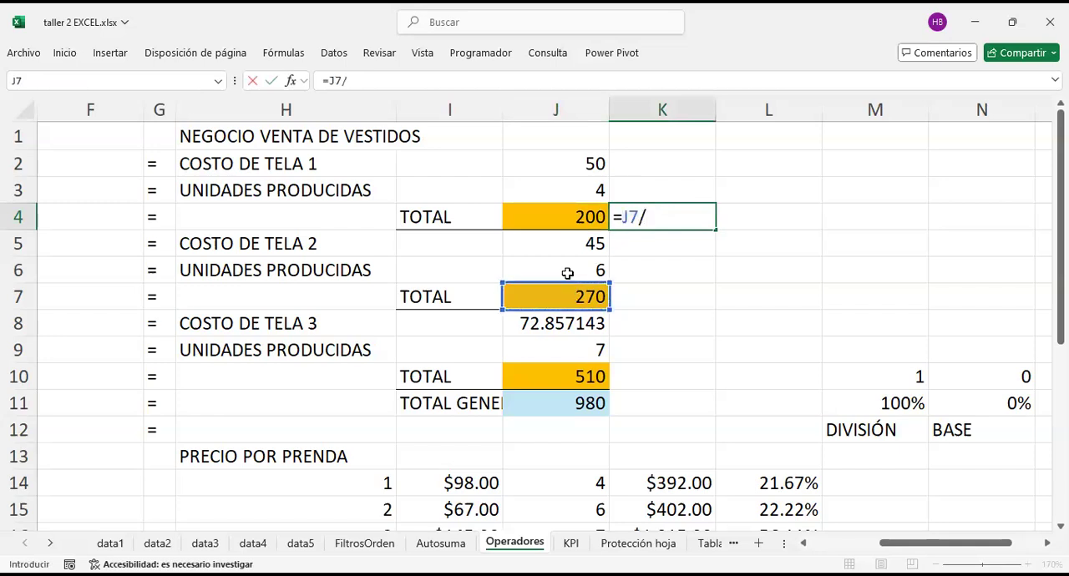
click(574, 221)
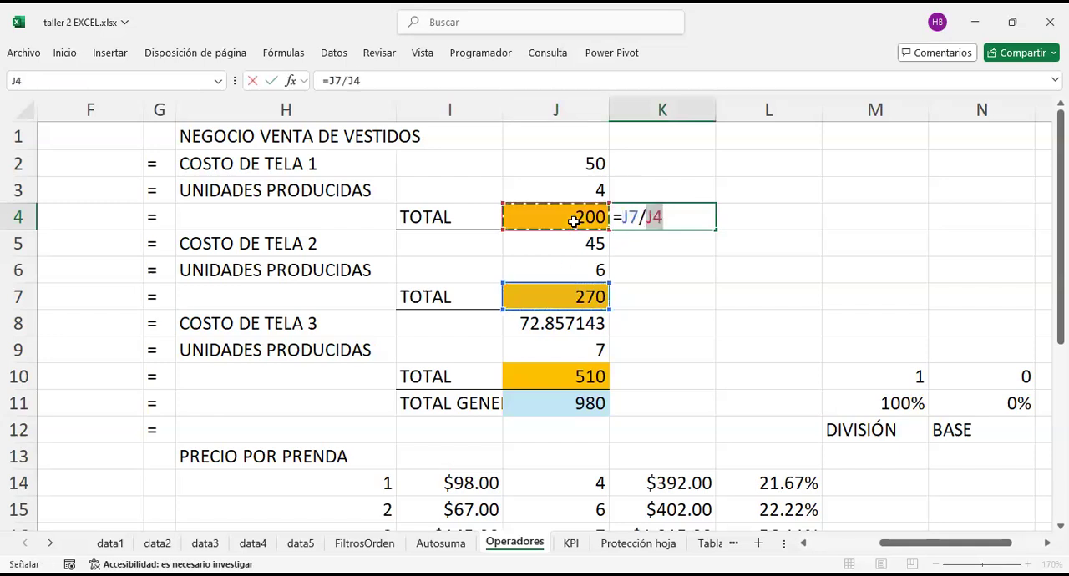
key(Return)
Step: Format the division result in K4 as a percentage with 2 decimal places
click(678, 214)
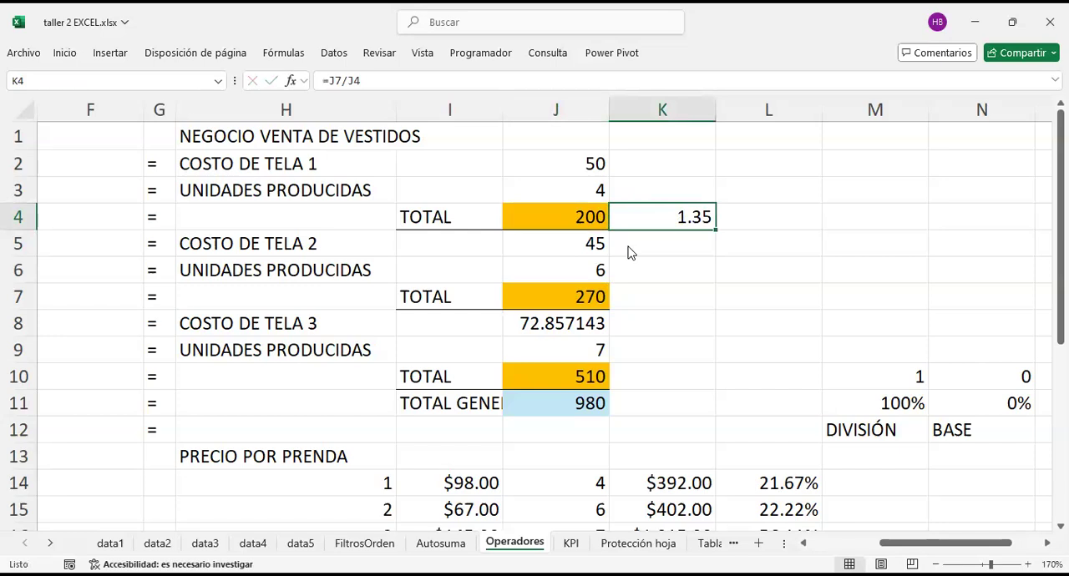
key(ctrl+1)
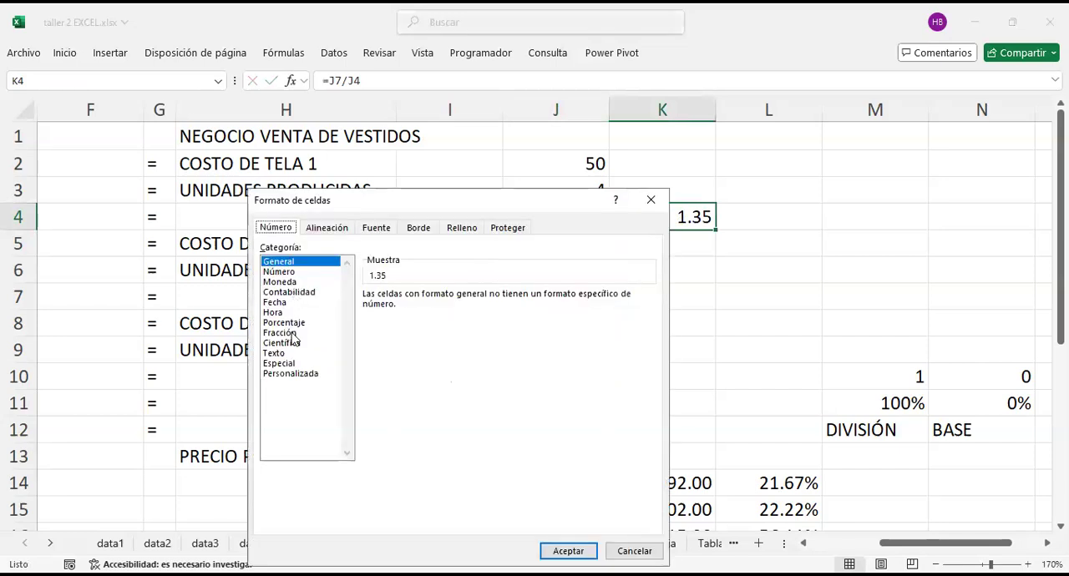
click(294, 323)
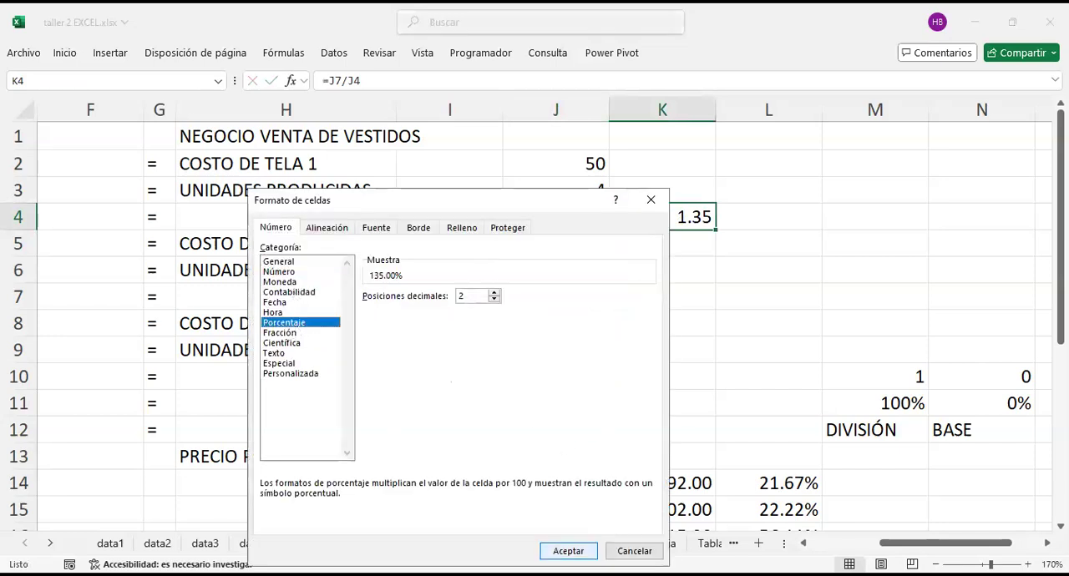
click(578, 548)
Step: Move the percentage formula from K4 to K7, beside the fabric 2 total
click(777, 242)
key(Left)
key(Up)
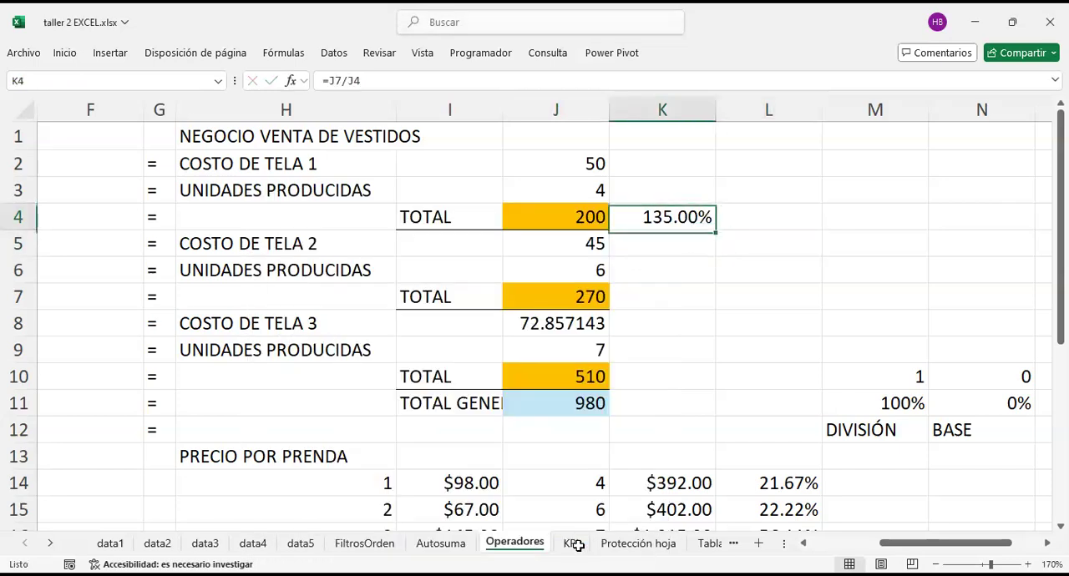
key(ctrl+x)
key(Down)
key(Down)
key(Down)
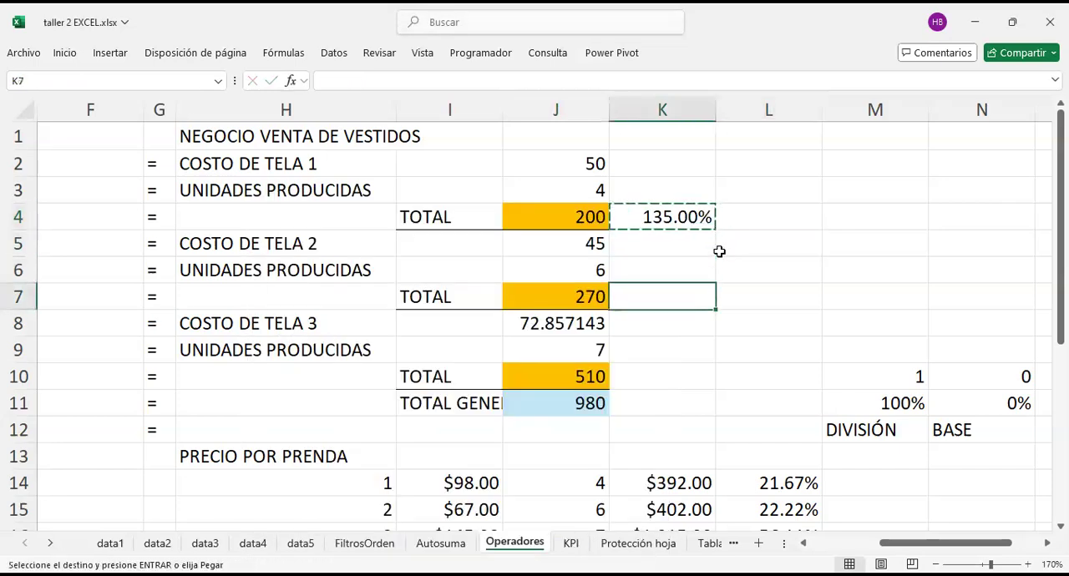
key(ctrl+v)
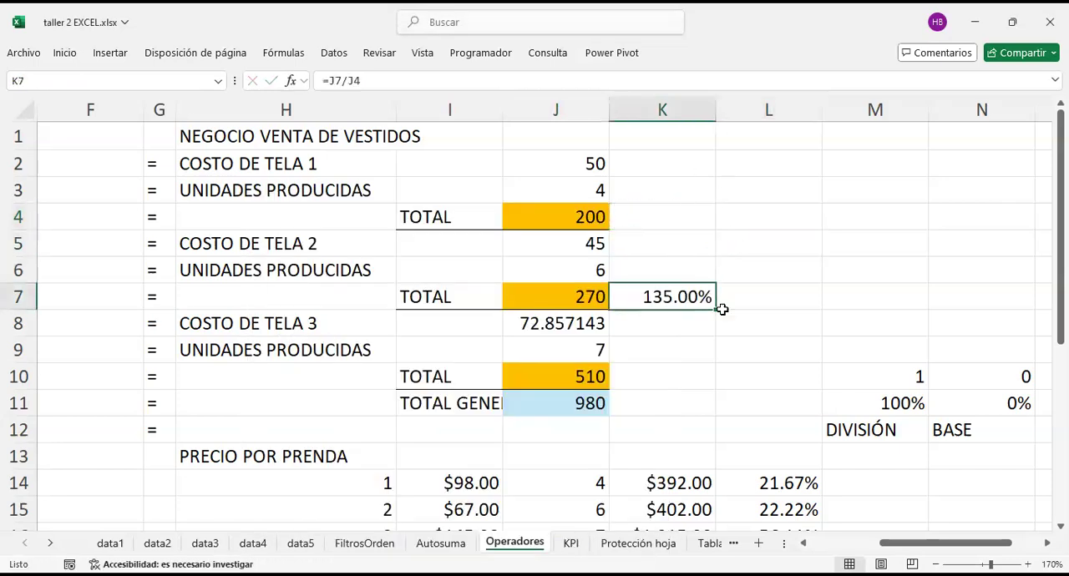
Step: Review the fabric 1 and fabric 2 totals in J4 and J7 against the percentage in K7
click(589, 218)
click(556, 301)
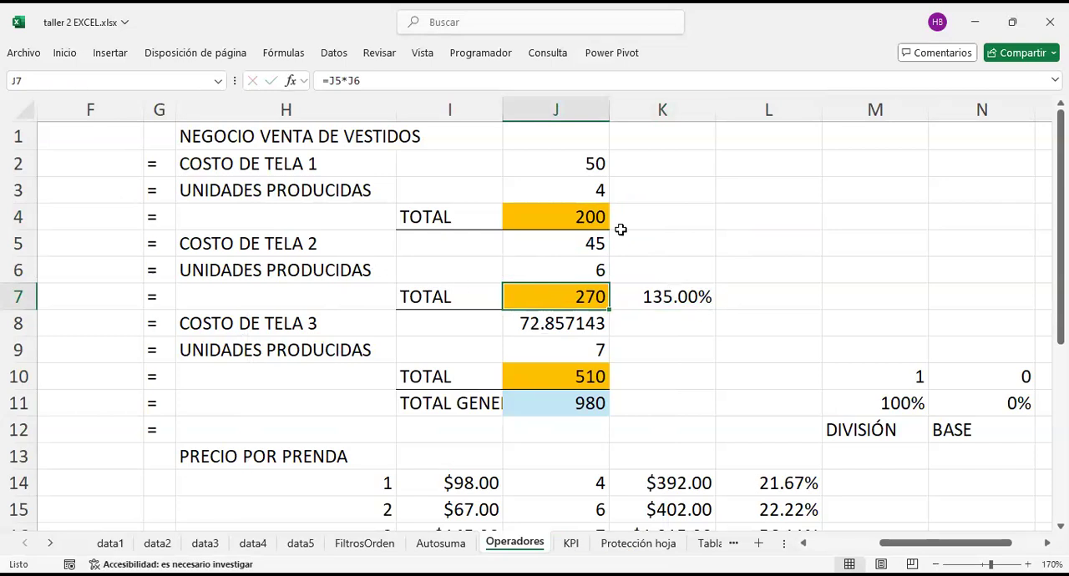
click(587, 216)
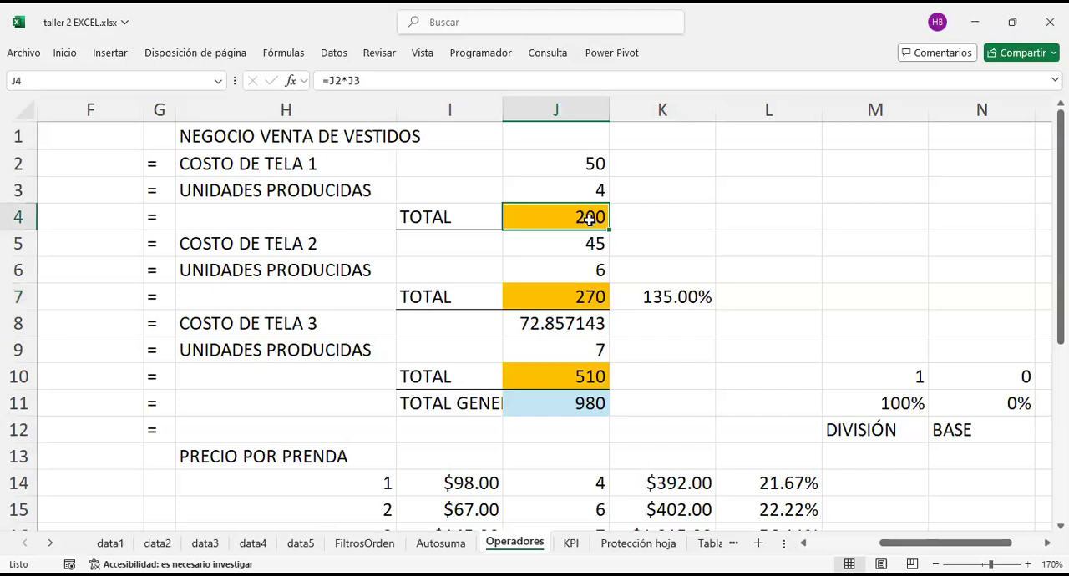
click(701, 303)
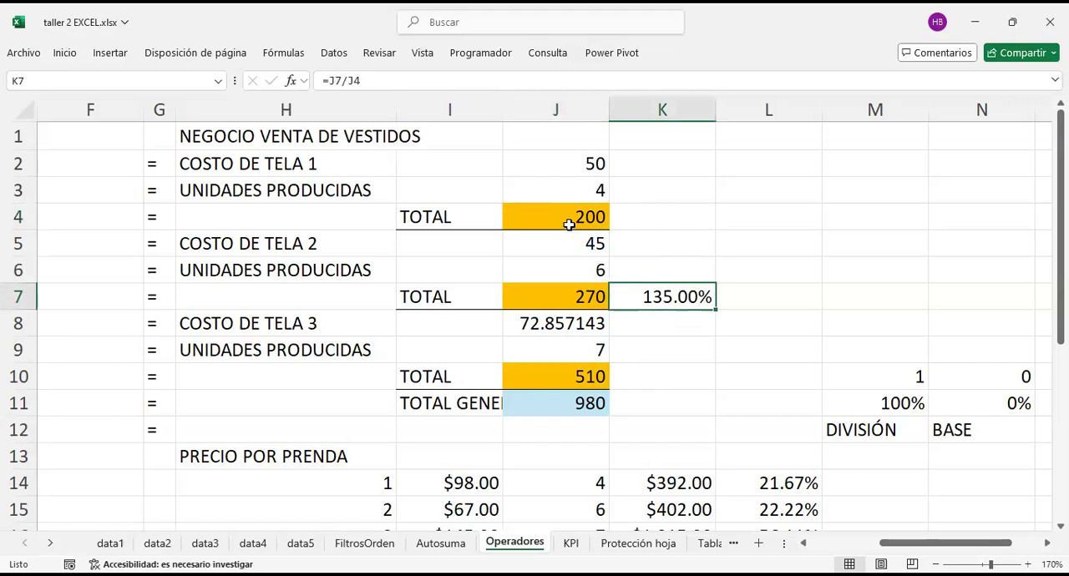
Step: Label the fabric 1 total as BASE in K4
click(672, 384)
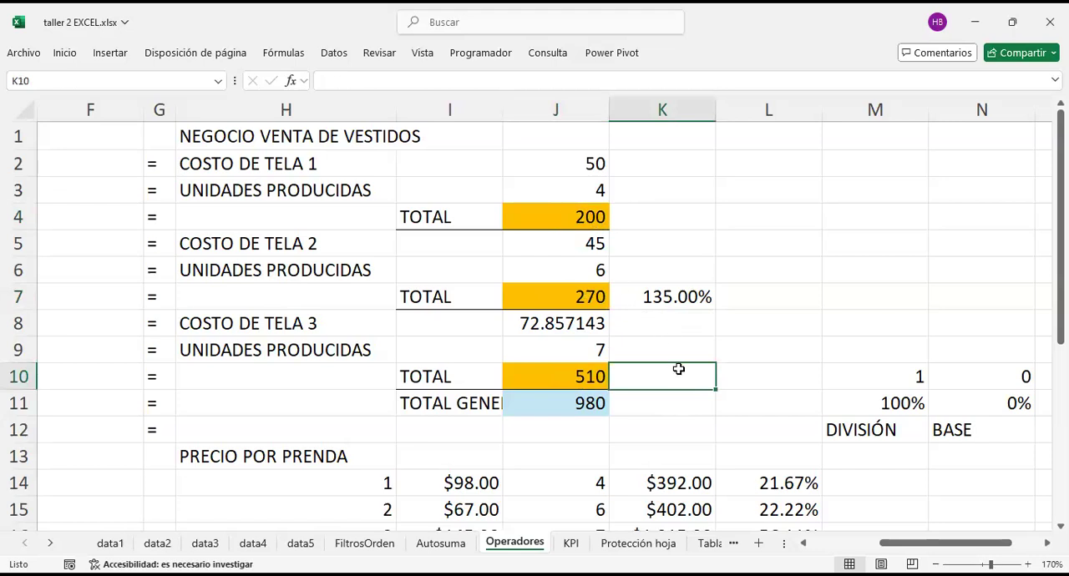
click(622, 214)
text(BASE)
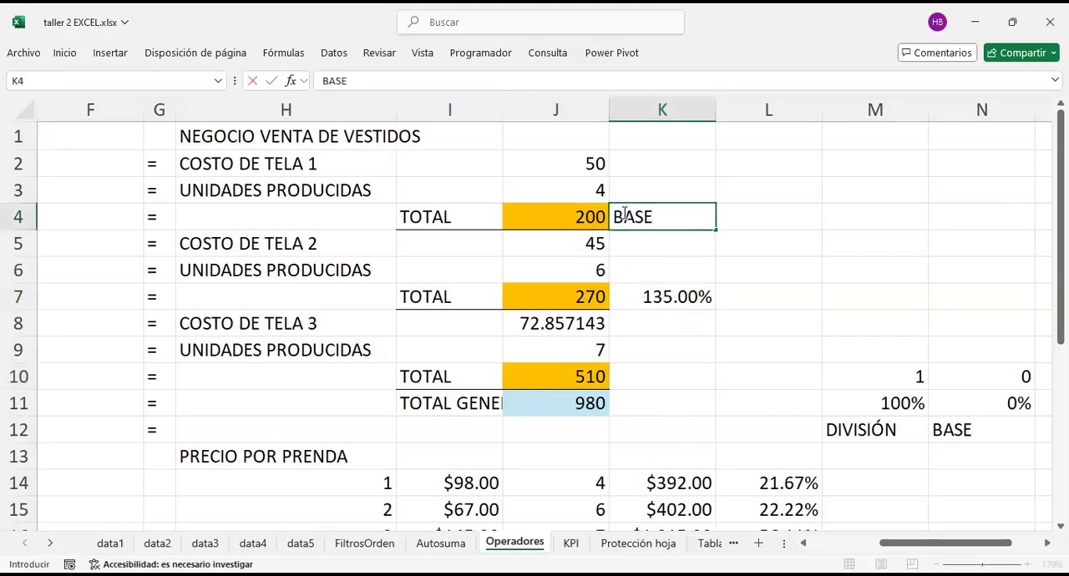
Step: Divide the fabric 3 total by the base total in K10 with the formula =J10/J4
click(659, 369)
text(=)
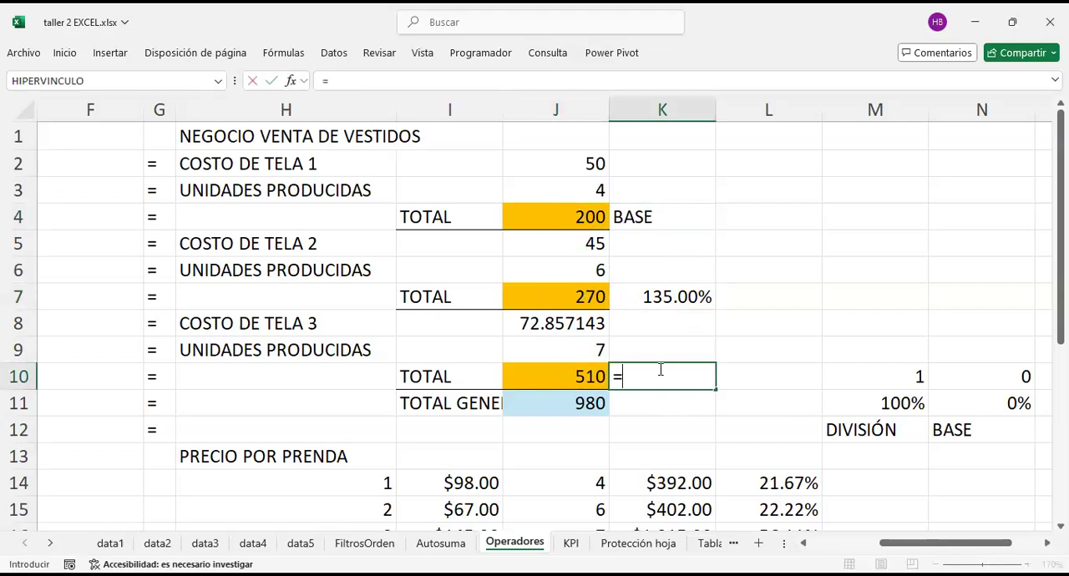
key(Left)
text(/)
click(568, 219)
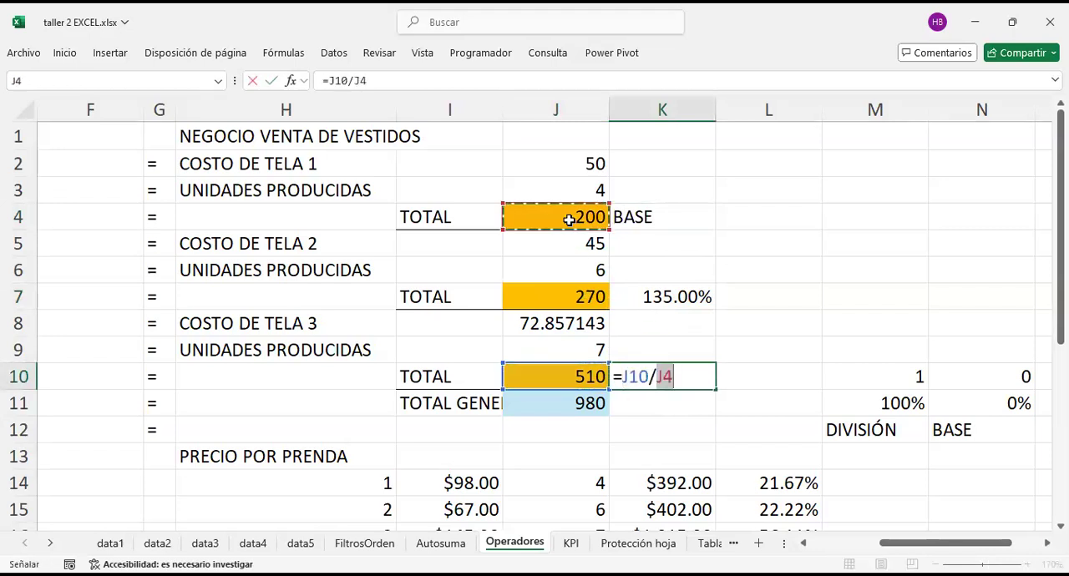
key(Return)
Step: Apply the percent style to the fabric 3 ratio in K10
click(688, 359)
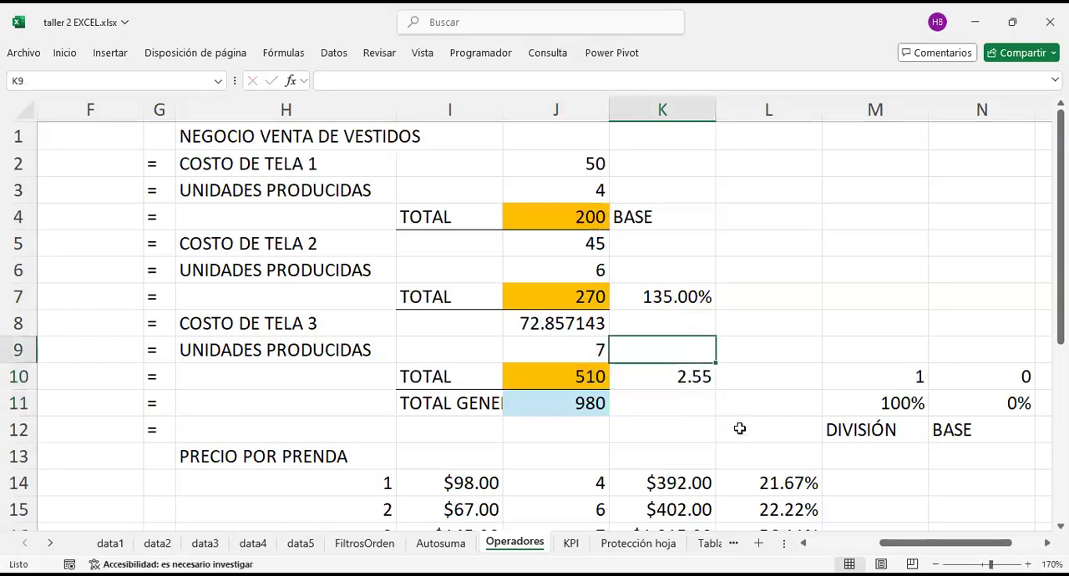
click(697, 376)
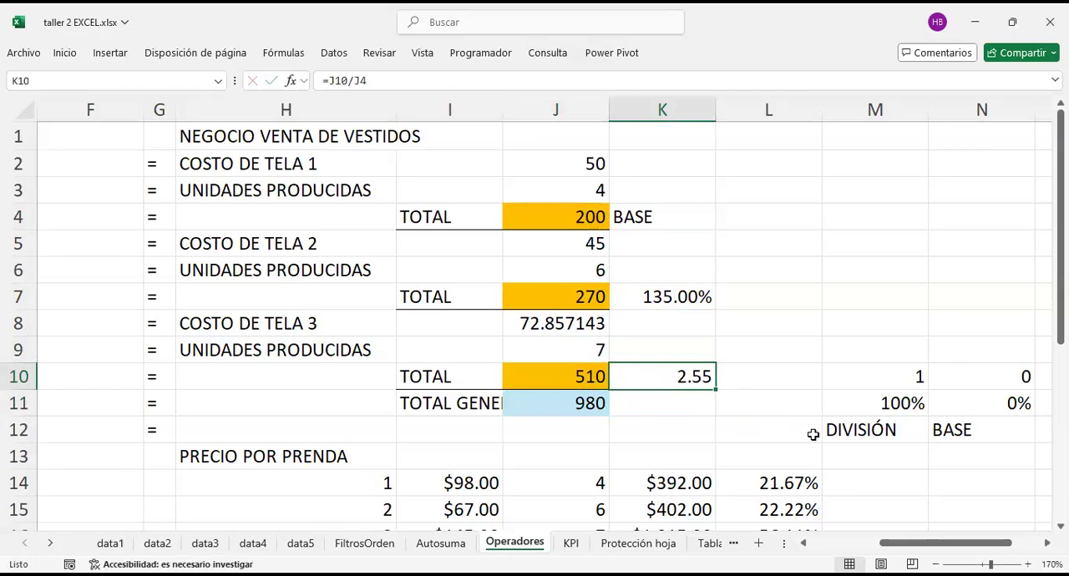
right_click(639, 376)
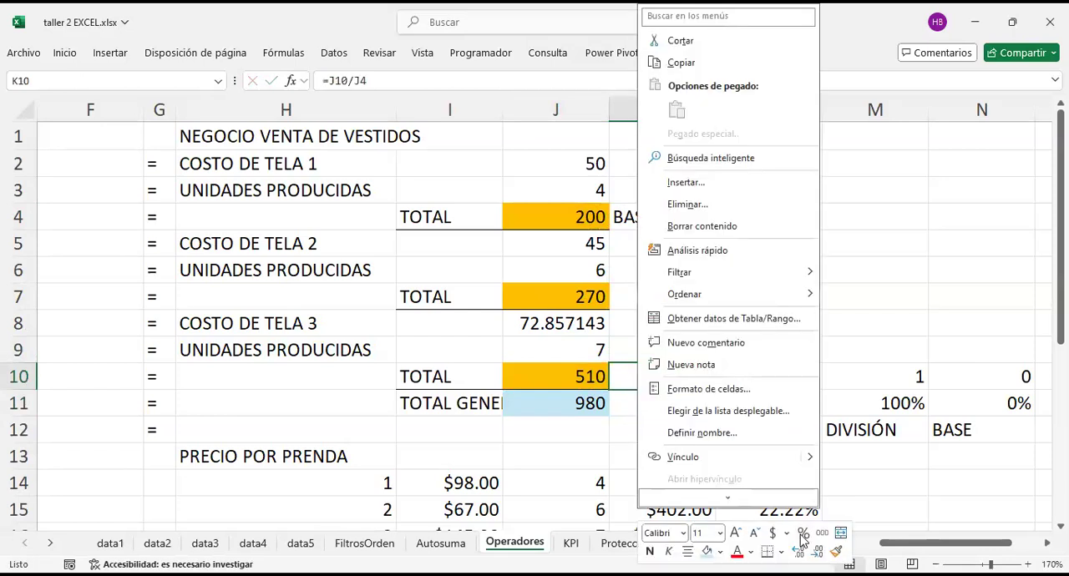
click(802, 534)
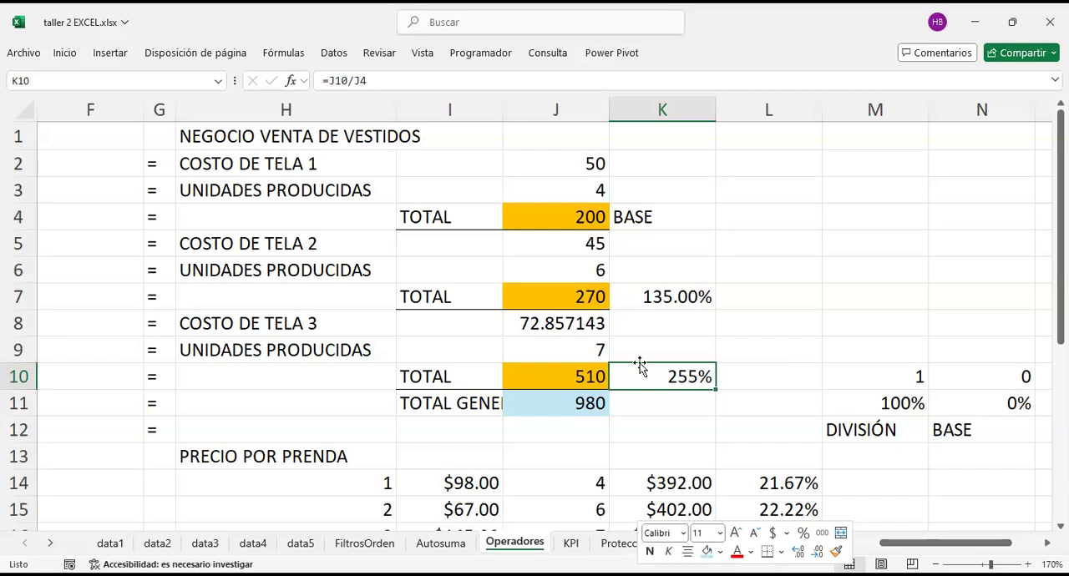
Step: Set the fabric 3 total in J10 to 400
click(556, 379)
text(400)
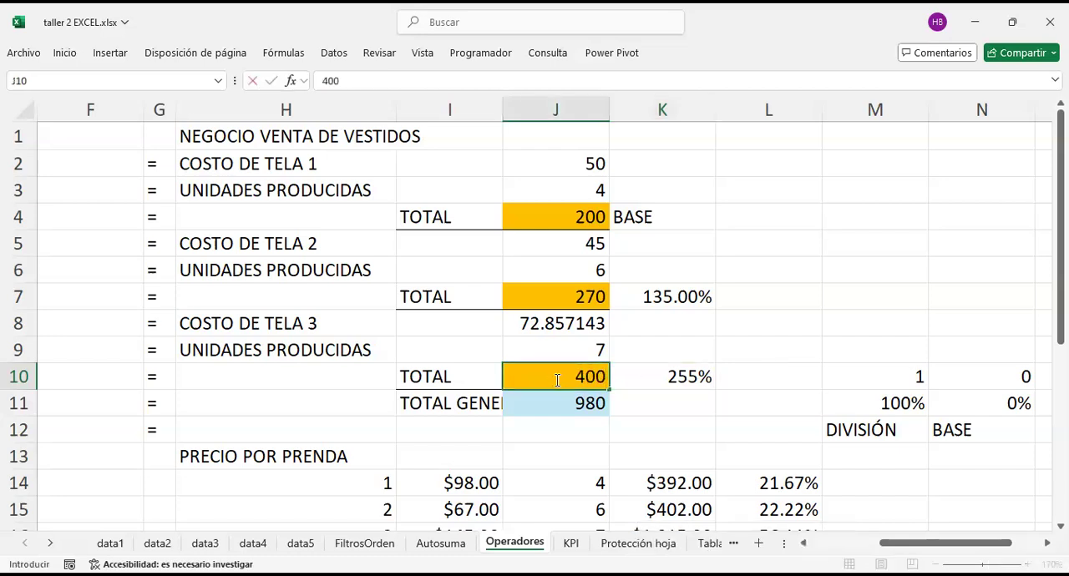
key(Return)
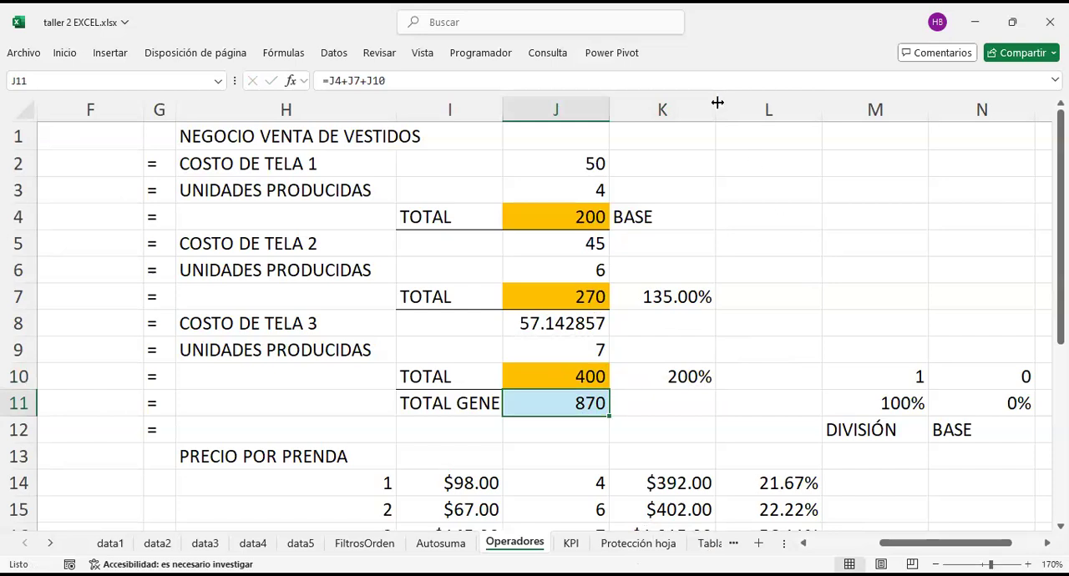
Step: Narrow column K on the Operadores sheet so it fits its percentages and amounts more tightly
click(693, 110)
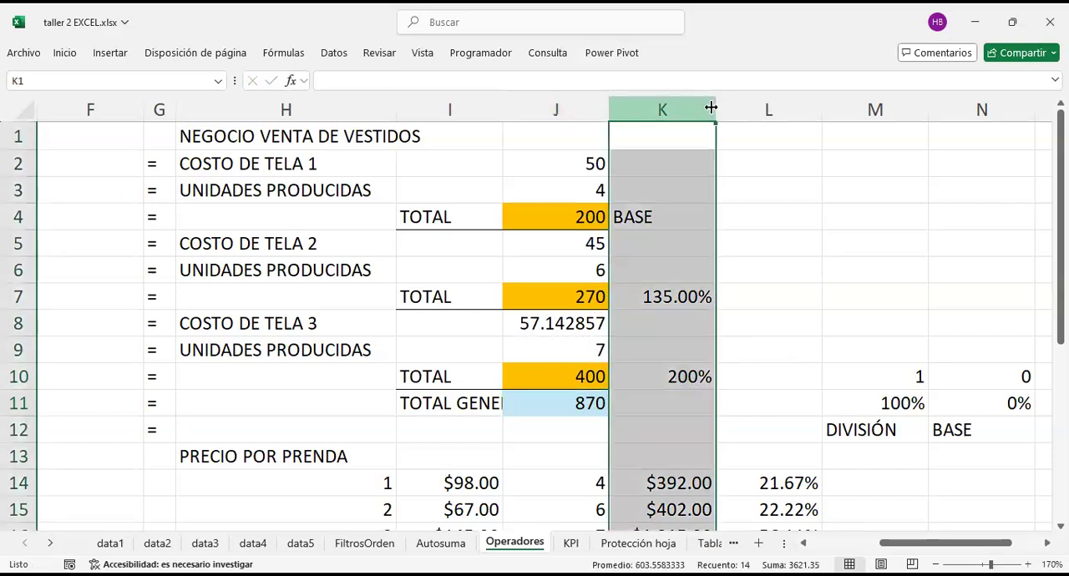
drag(714, 110, 689, 123)
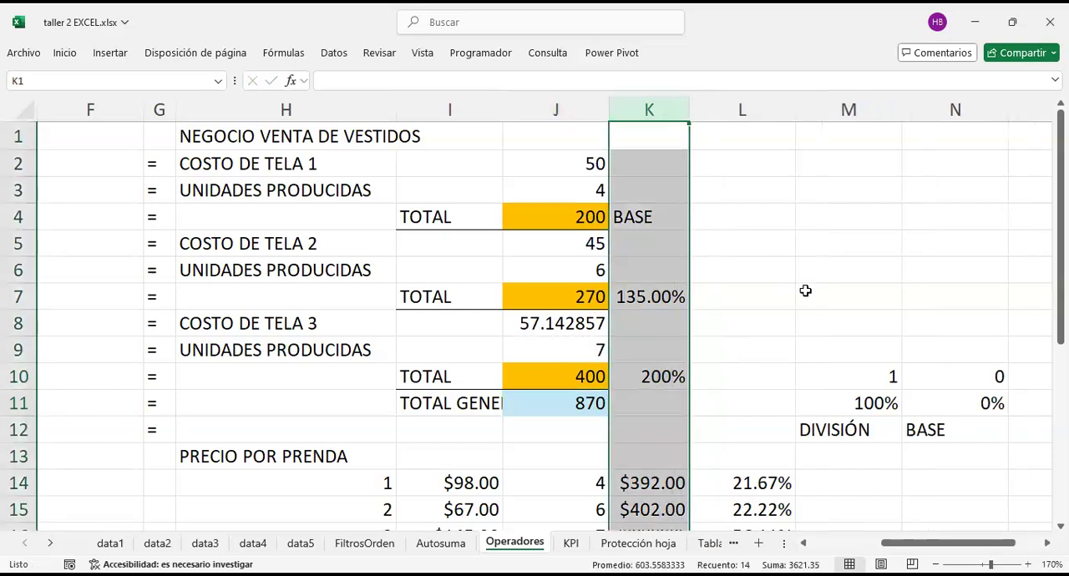
click(743, 214)
scroll(743, 215, left, 1)
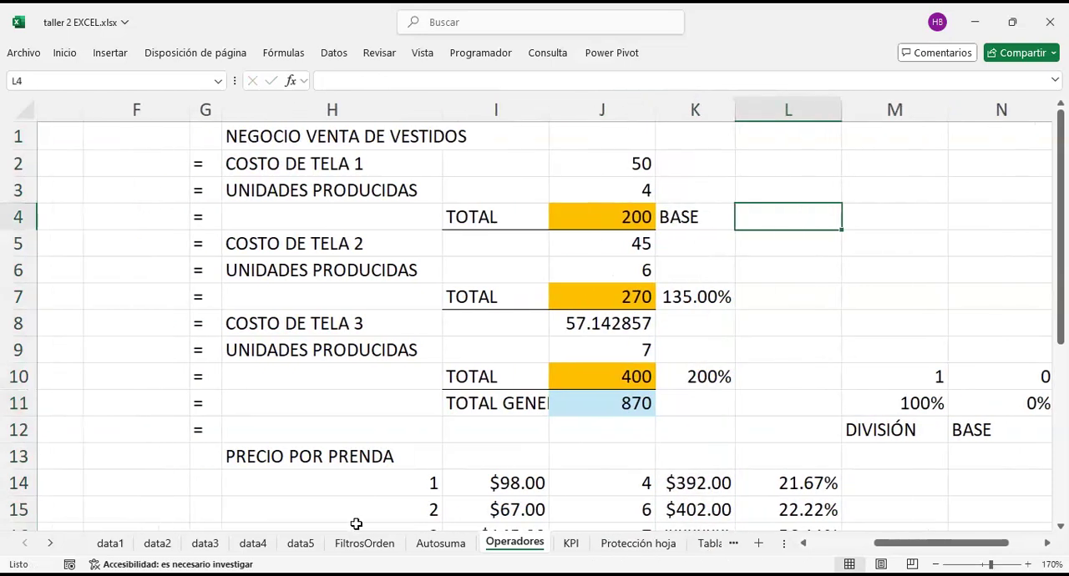
Step: Delete the pivot table summarising Ventas in I3:J8 on the data2 sheet
click(205, 544)
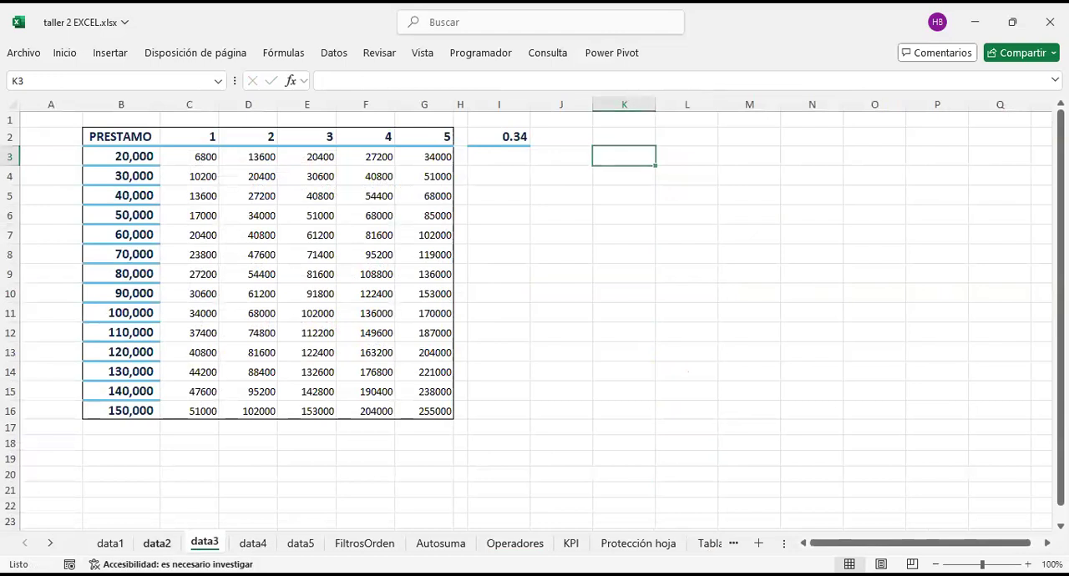
click(157, 544)
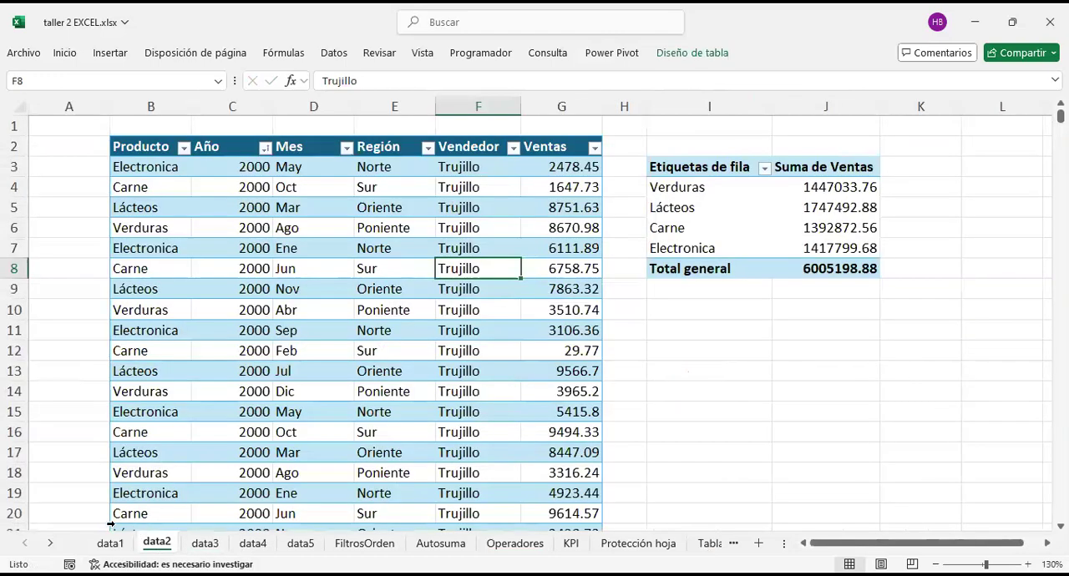
click(638, 108)
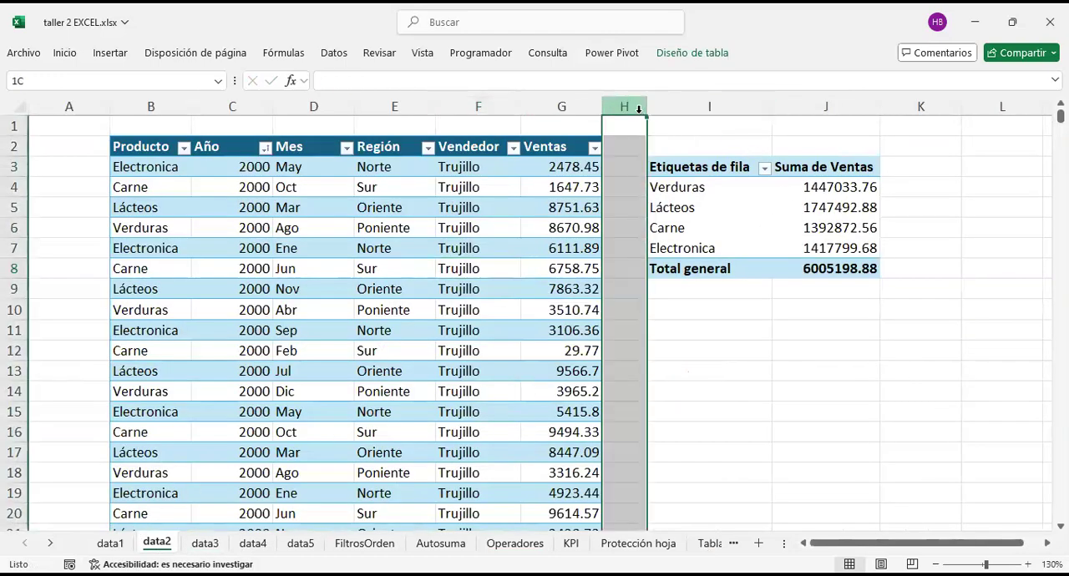
click(666, 106)
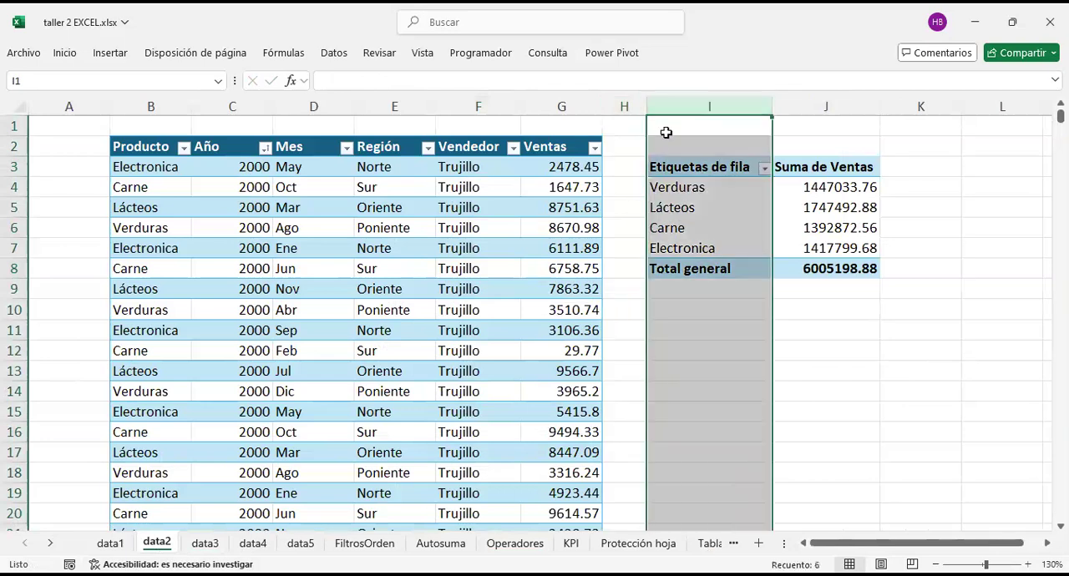
right_click(672, 106)
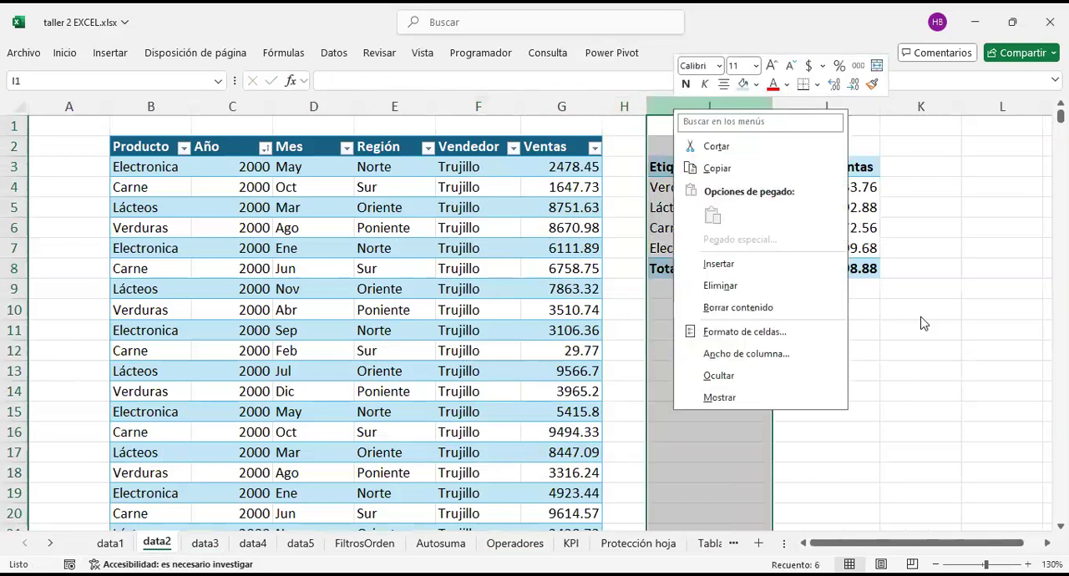
key(Escape)
drag(689, 167, 836, 269)
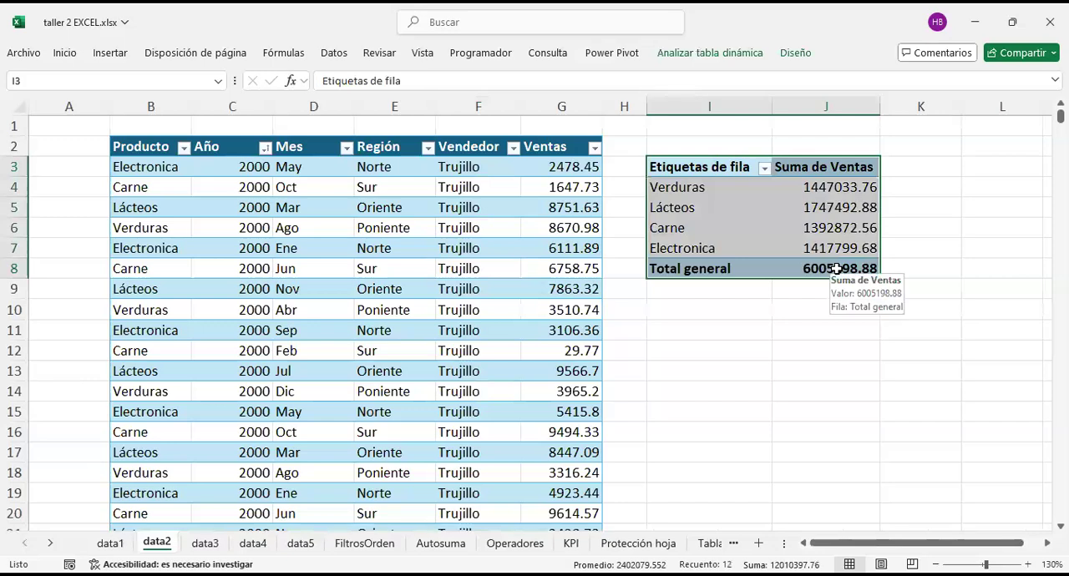
key(Delete)
click(668, 191)
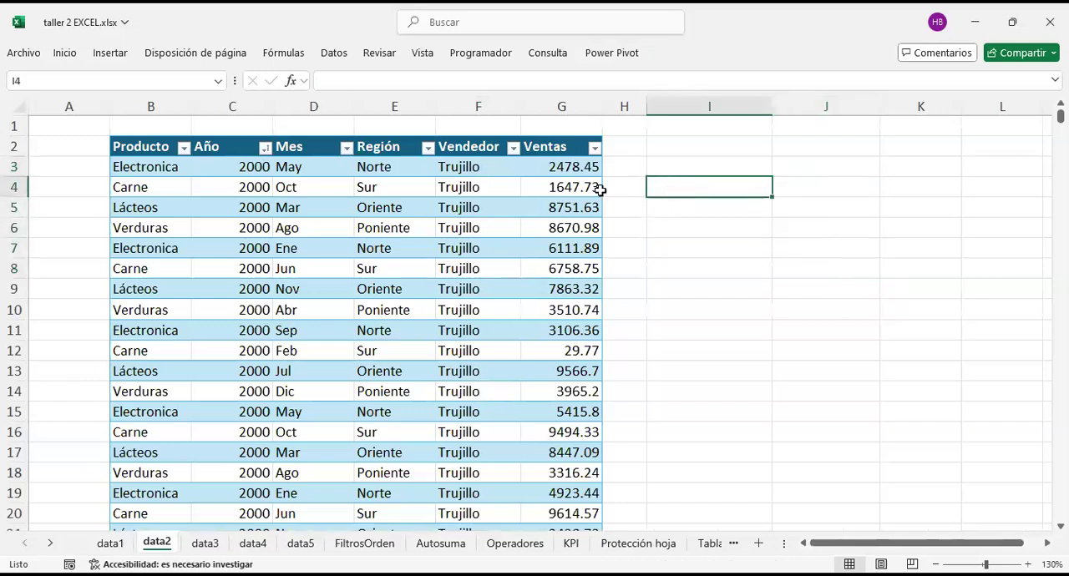
Step: Narrow the empty column H beside the sales table to a thin spacer
scroll(599, 190, right, 1)
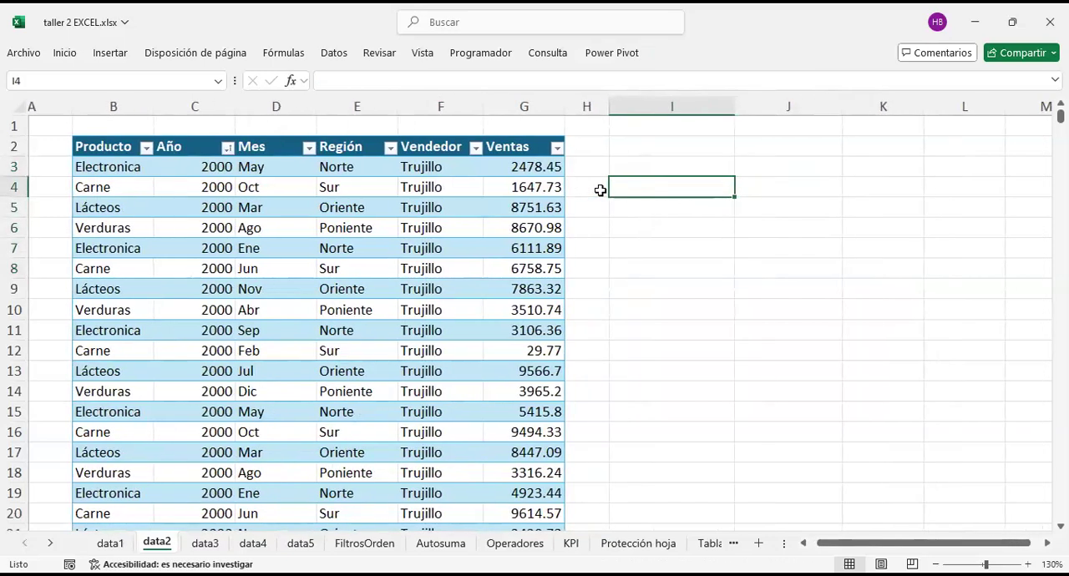
click(219, 170)
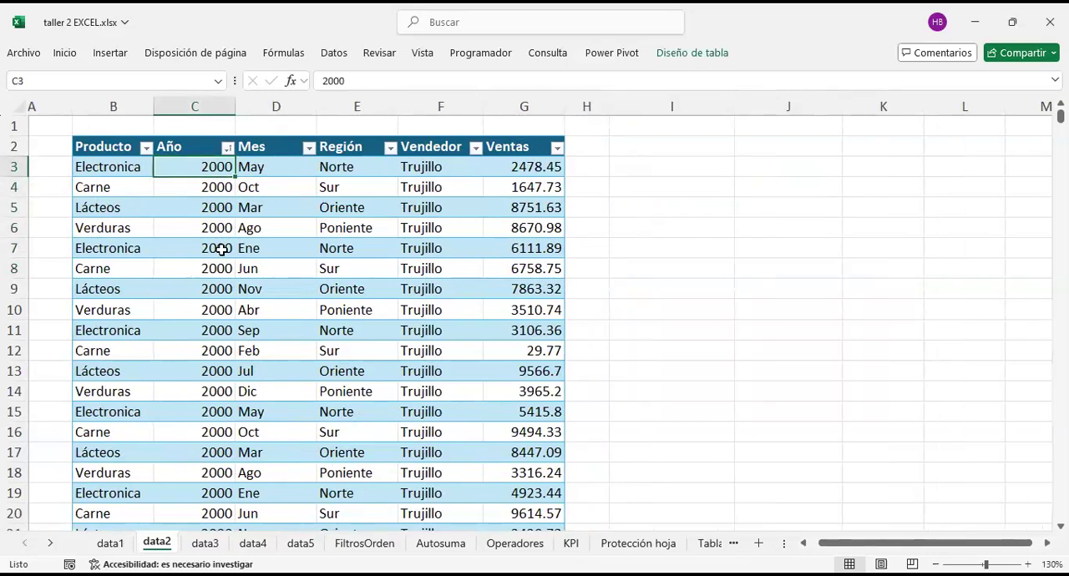
click(639, 173)
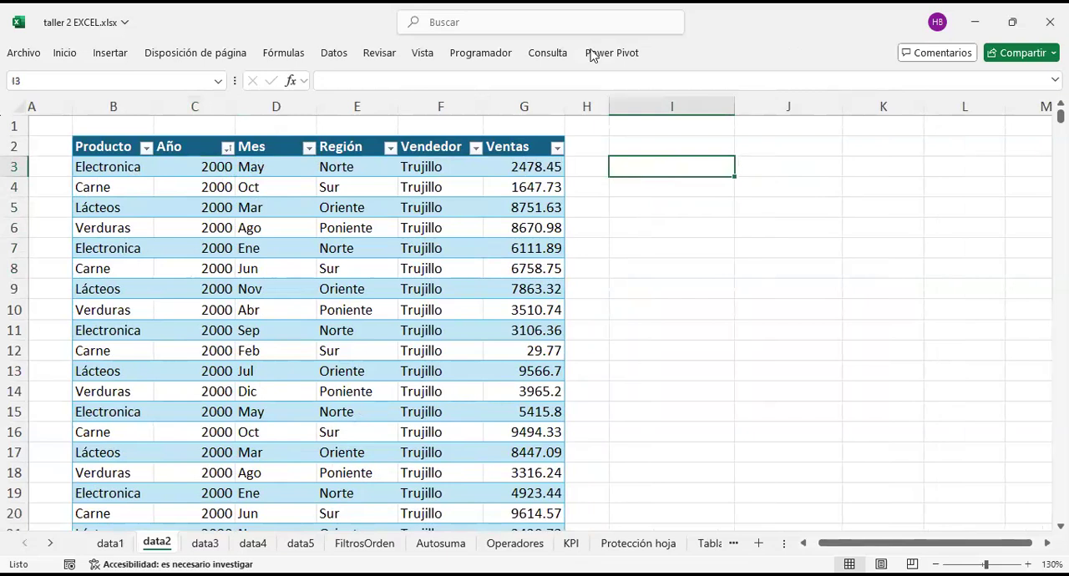
drag(538, 164, 549, 342)
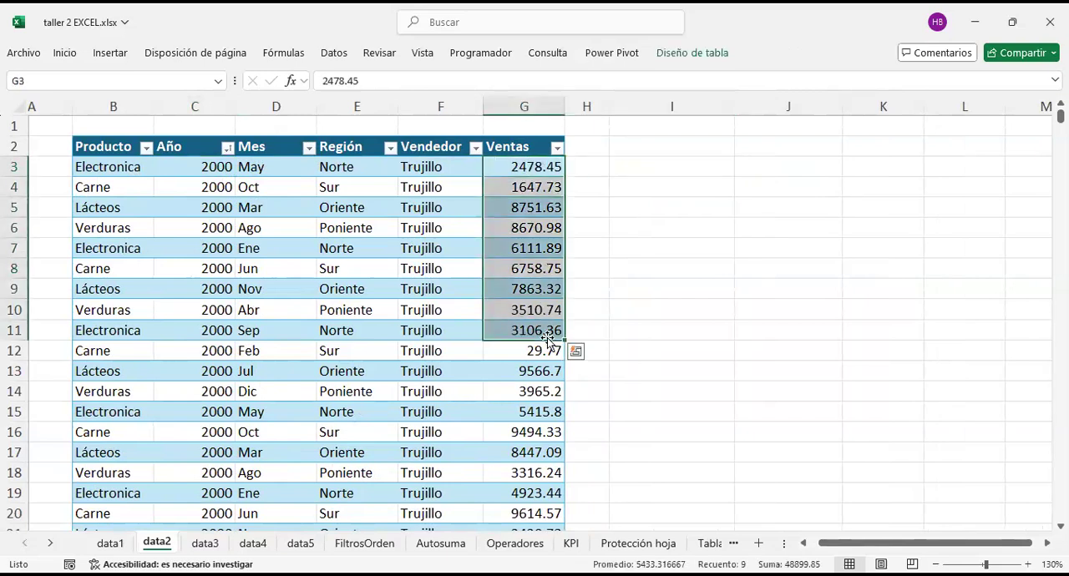
click(601, 107)
drag(608, 106, 578, 106)
click(621, 168)
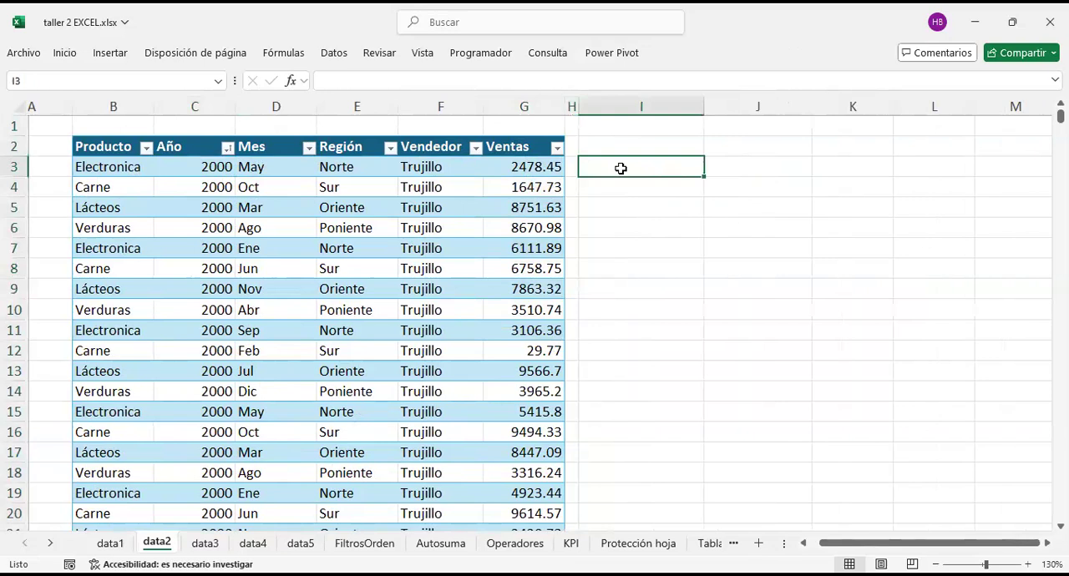
Step: Enter the label BASE in cell I3, beside the first Ventas value
click(535, 167)
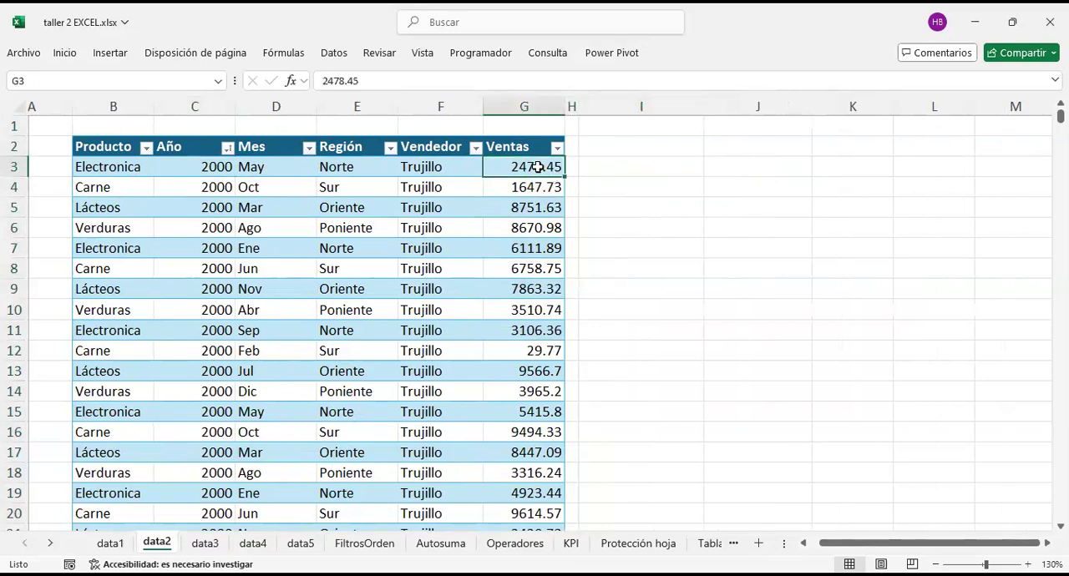
click(630, 162)
text(BASE)
key(Return)
key(Left)
key(Up)
key(Left)
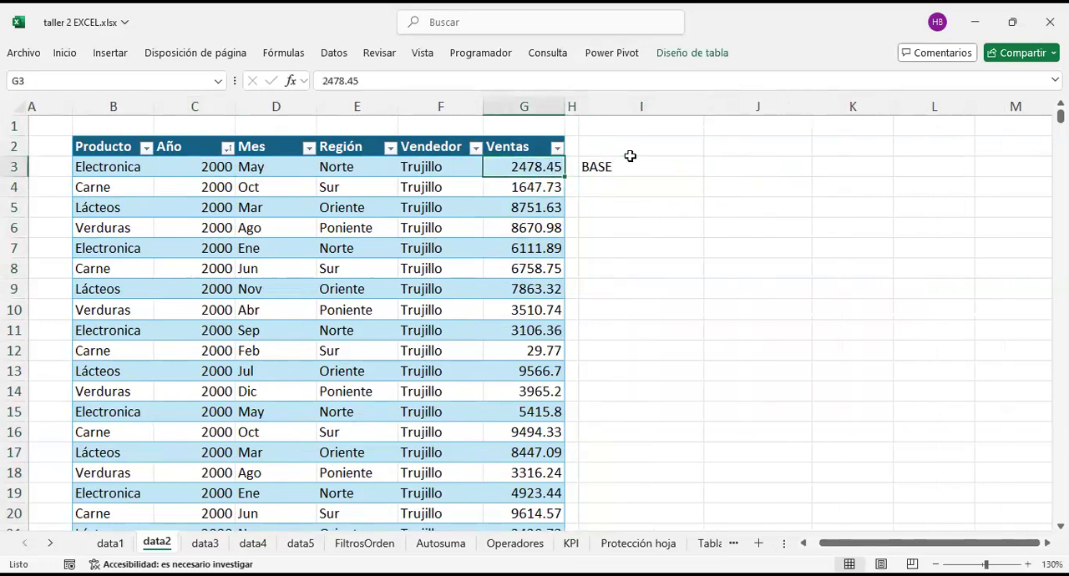
key(Right)
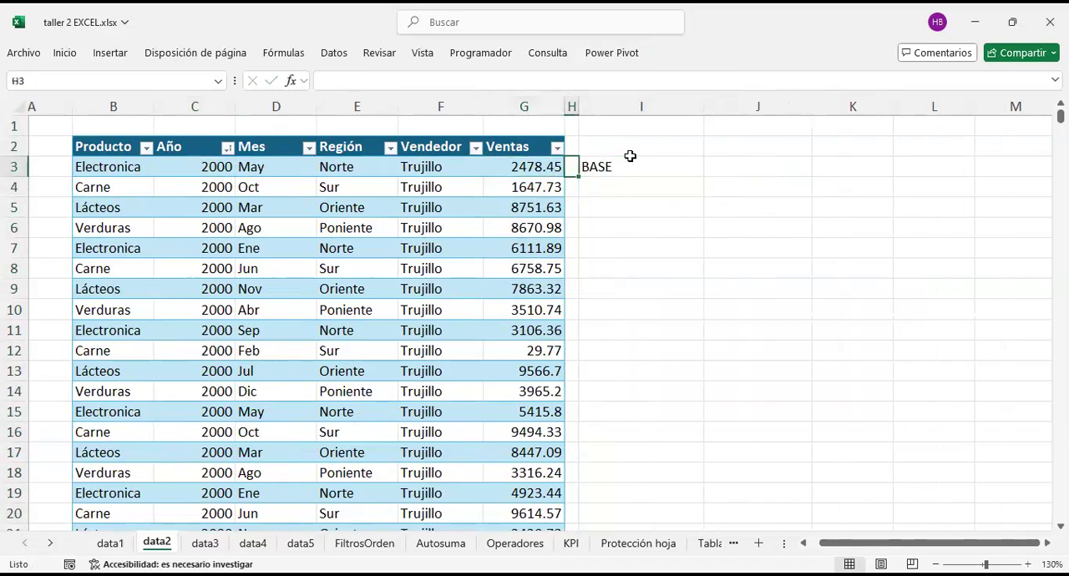
Step: Enter a formula in I4 that divides the Ventas value in G4 by the base value in G3
key(Right)
key(Down)
key(Up)
key(Left)
key(Left)
key(Down)
key(Up)
key(Down)
key(Up)
key(Down)
key(Right)
key(Right)
text(=)
key(Left)
key(Left)
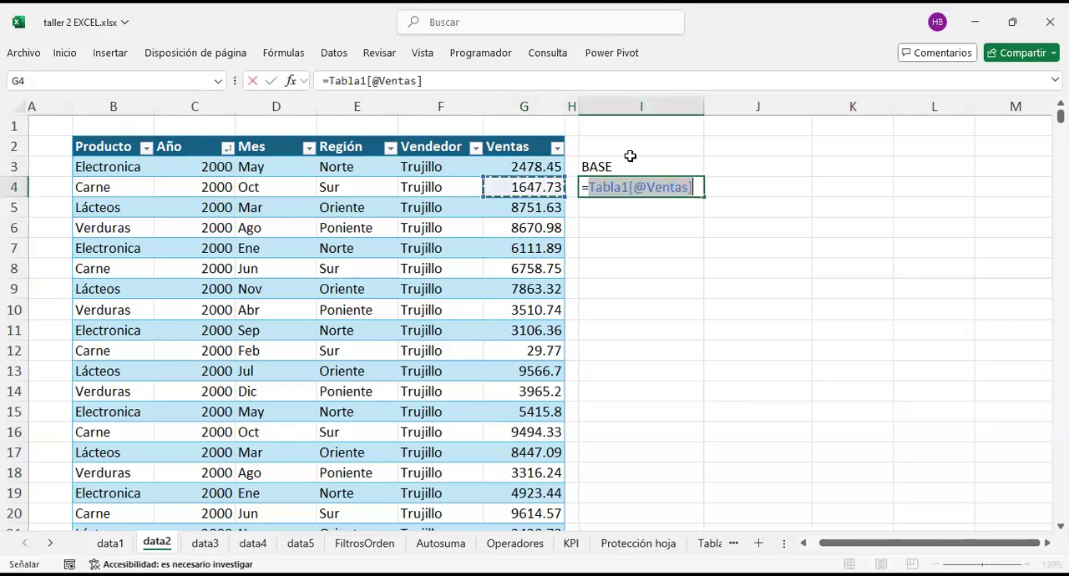
text(/)
key(Left)
key(Left)
key(Up)
key(Return)
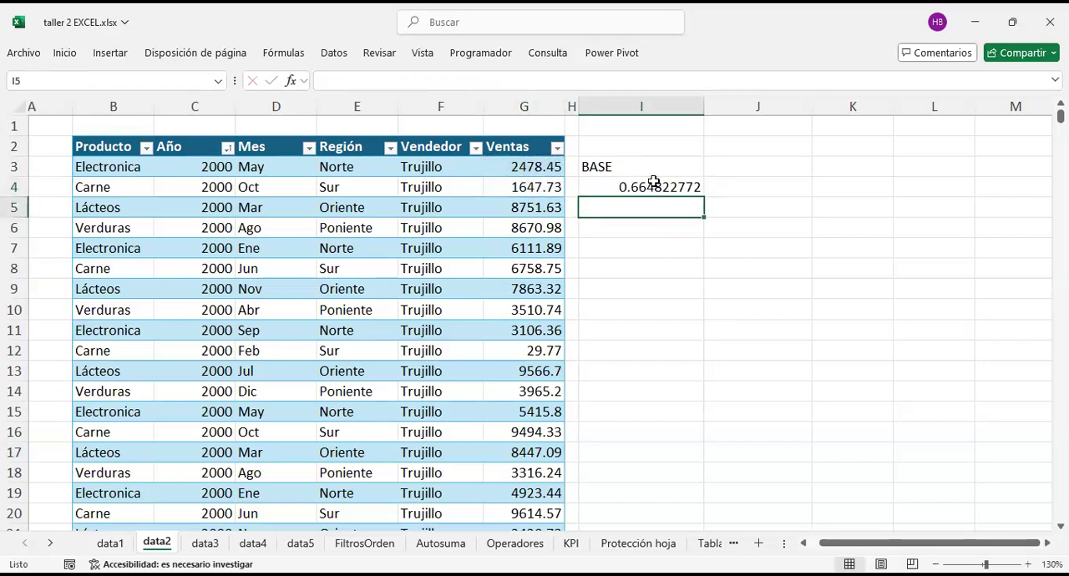
Step: Enter a formula in I5 that divides the Ventas value in G5 by the base value in G3
text(=)
key(Left)
key(Left)
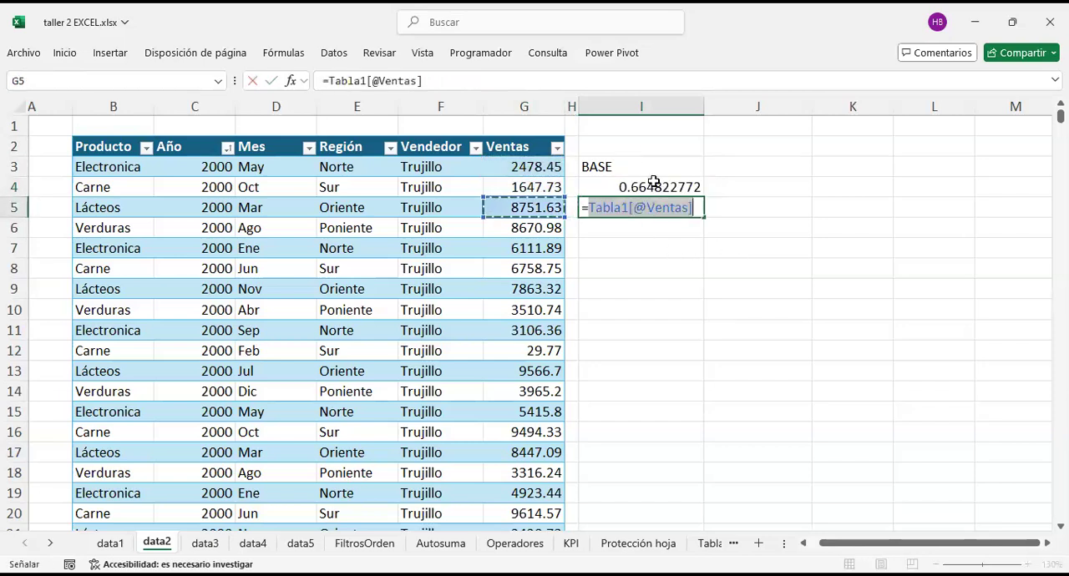
text(/)
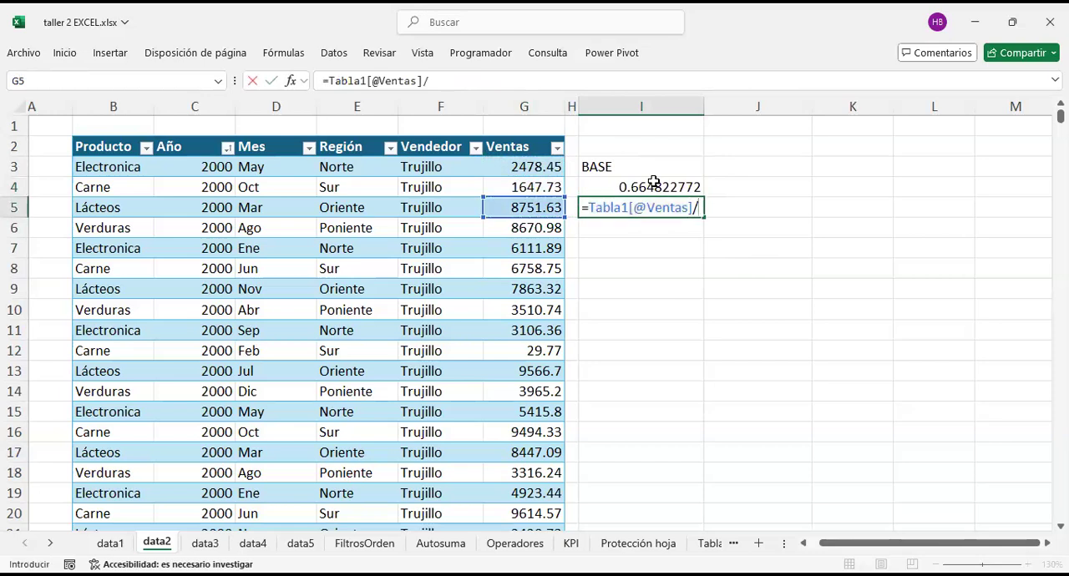
click(524, 168)
key(Return)
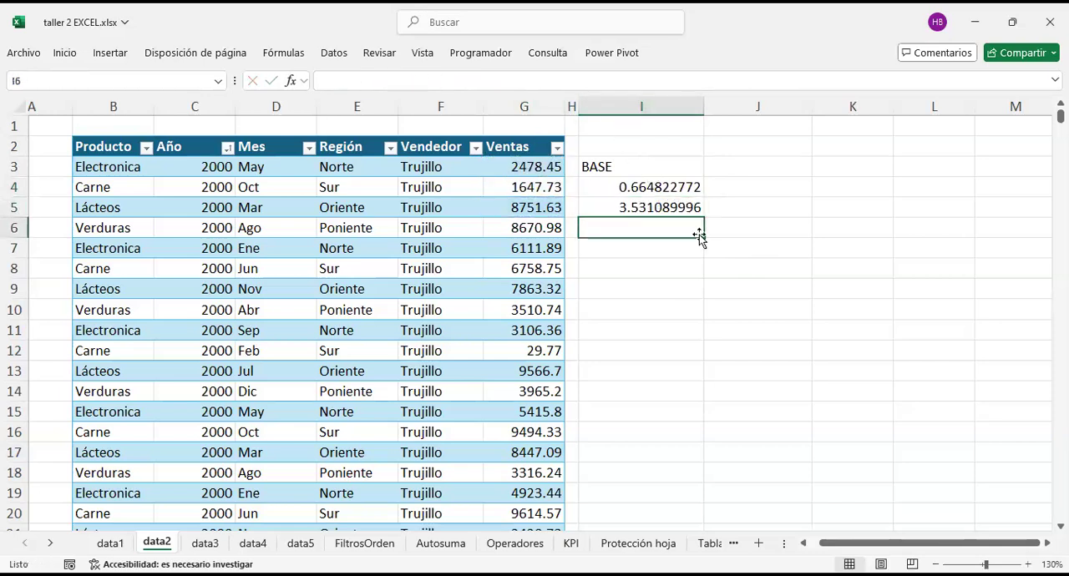
Step: Format the ratios in I4:I5 as percentages without decimals and compare them with the base row
drag(621, 185, 624, 209)
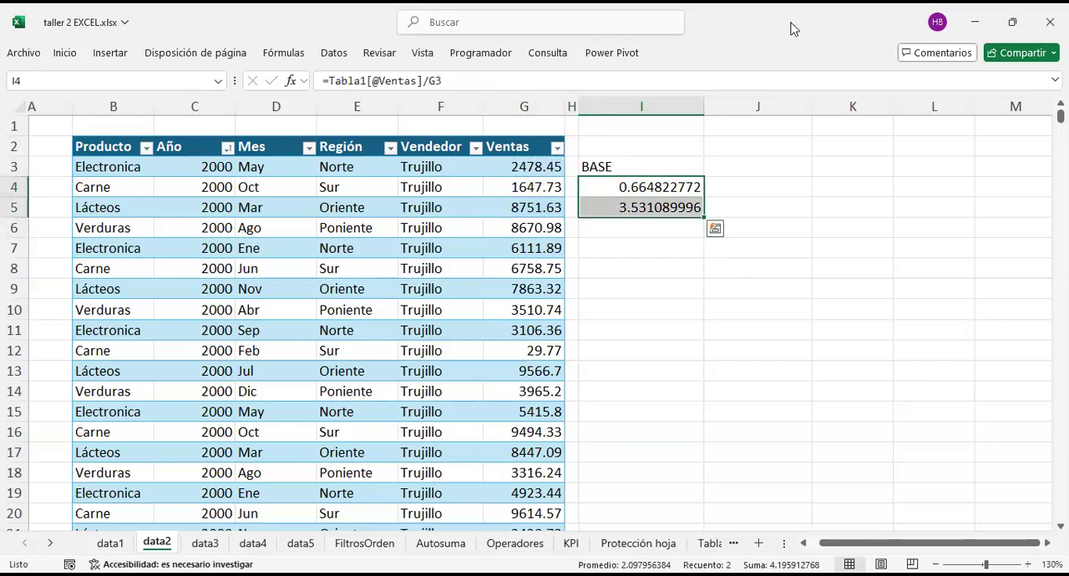
key(ctrl+shift+5)
click(524, 167)
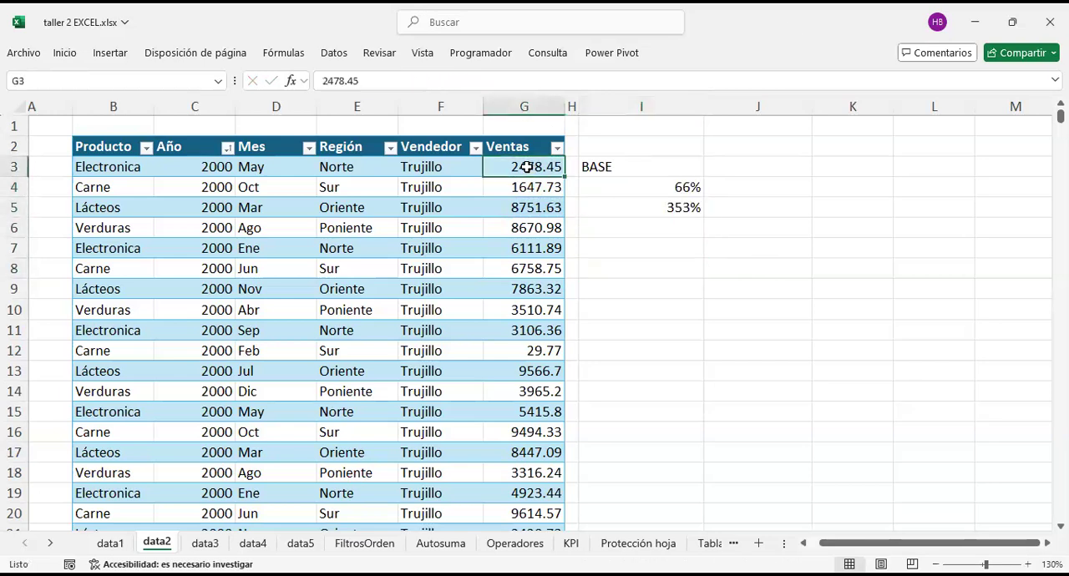
click(623, 186)
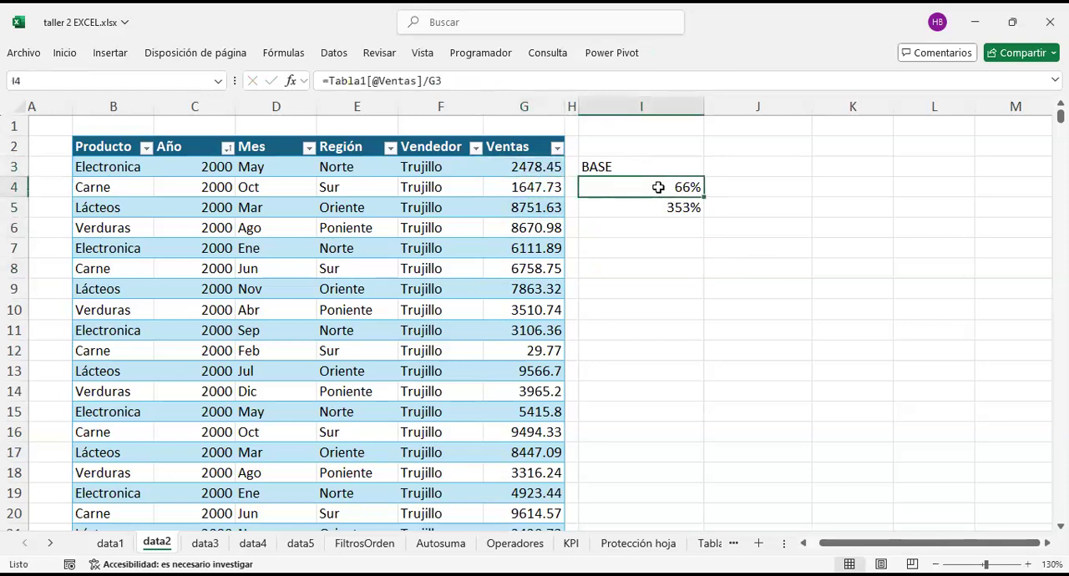
click(538, 166)
drag(409, 166, 596, 168)
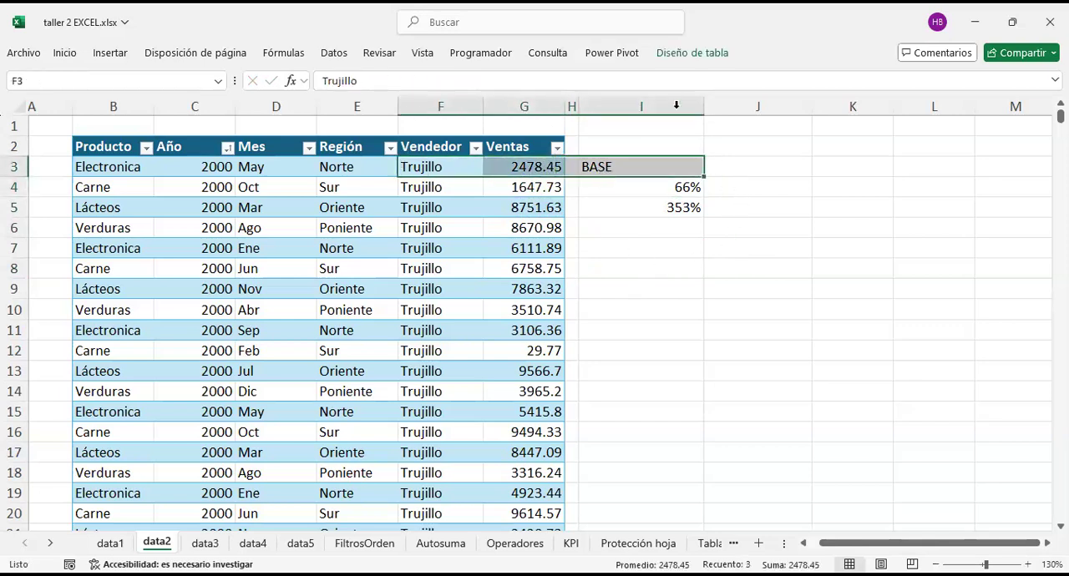
Step: Enter 2018 in cell K3, narrowing column J to a thin spacer and column K slightly
click(776, 104)
drag(811, 109, 720, 125)
click(746, 168)
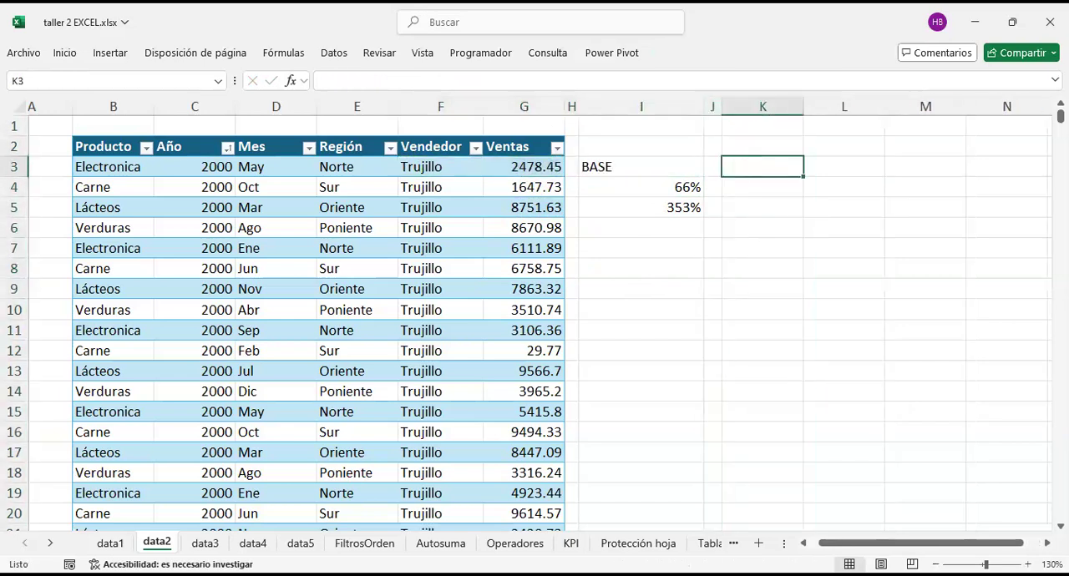
text(2018)
key(Return)
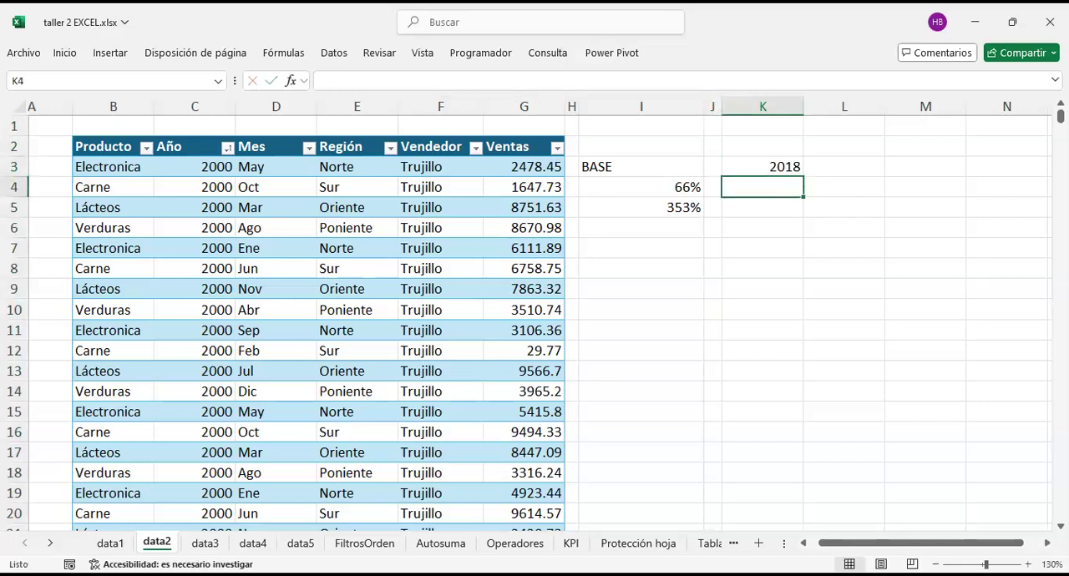
drag(804, 107, 785, 105)
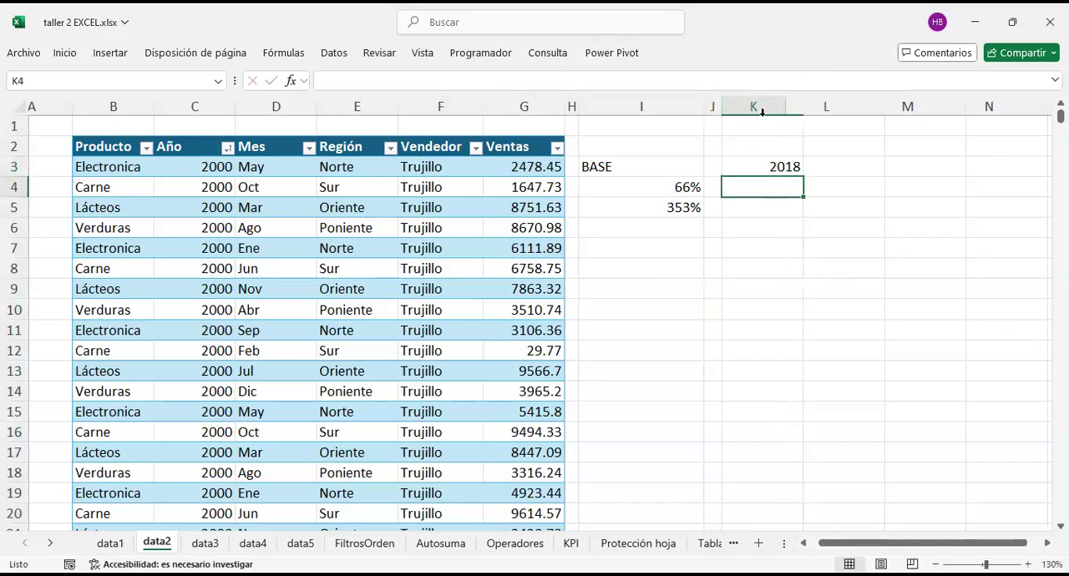
Step: Clear the BASE label and the two percentage formulas from I3:I5
click(640, 168)
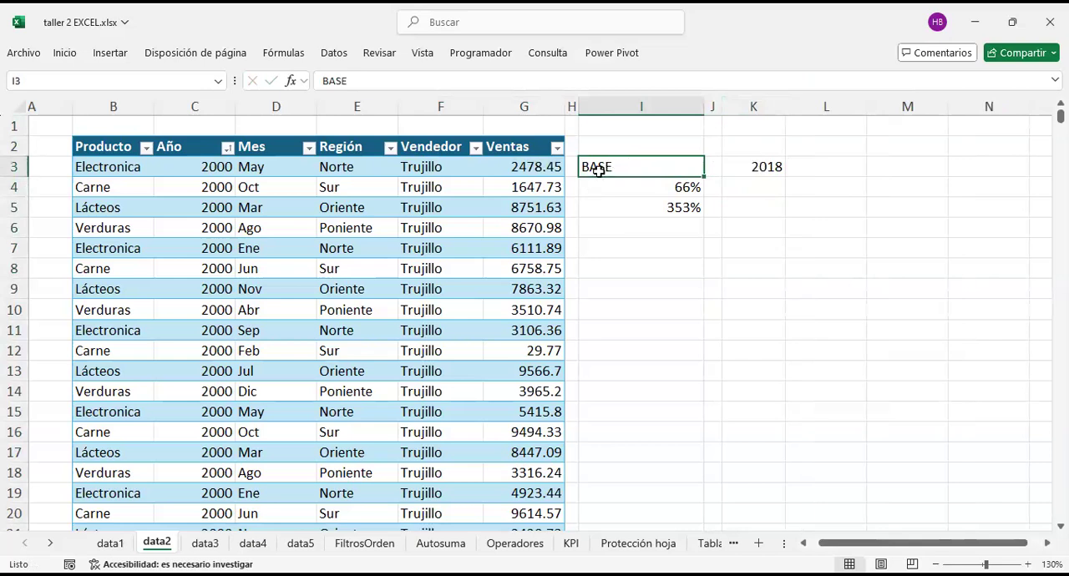
click(661, 185)
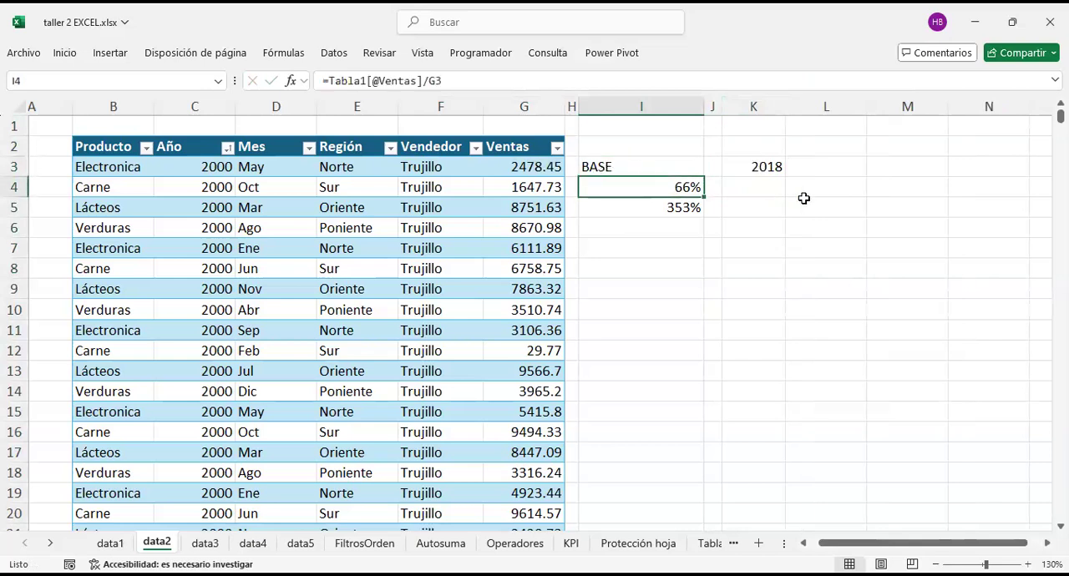
key(Up)
key(Delete)
key(Down)
key(Delete)
key(Down)
key(Down)
key(Up)
key(Delete)
key(Down)
key(Up)
key(Up)
text(=)
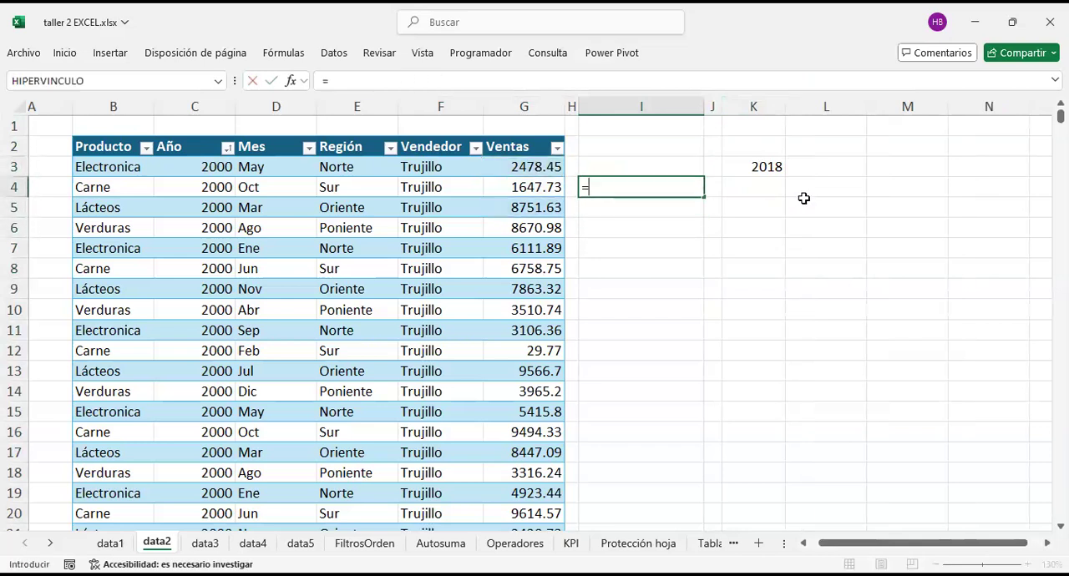
key(Left)
key(Left)
key(Up)
key(Down)
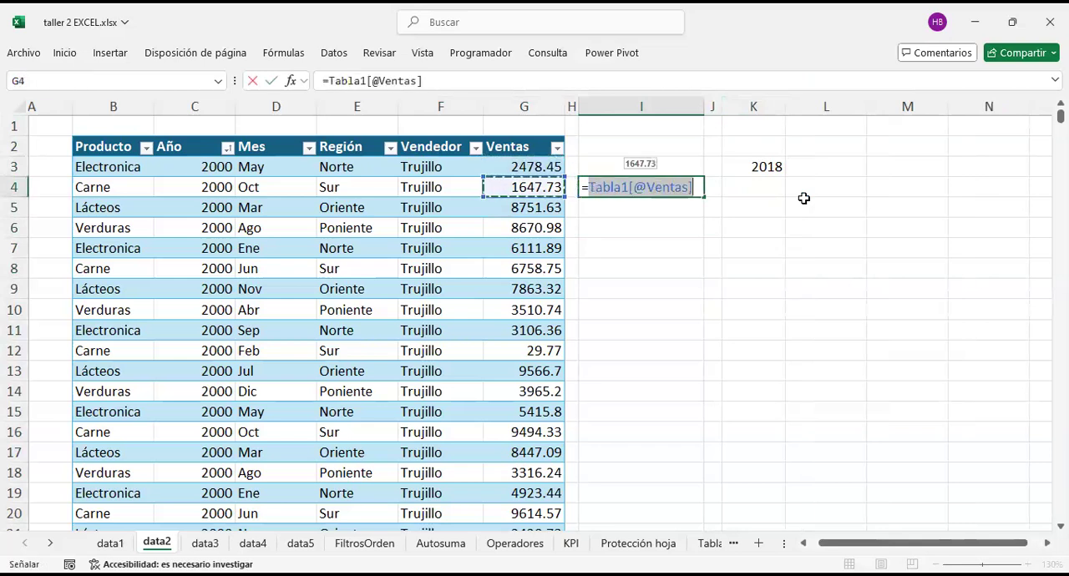
key(Left)
key(Left)
key(Left)
key(Left)
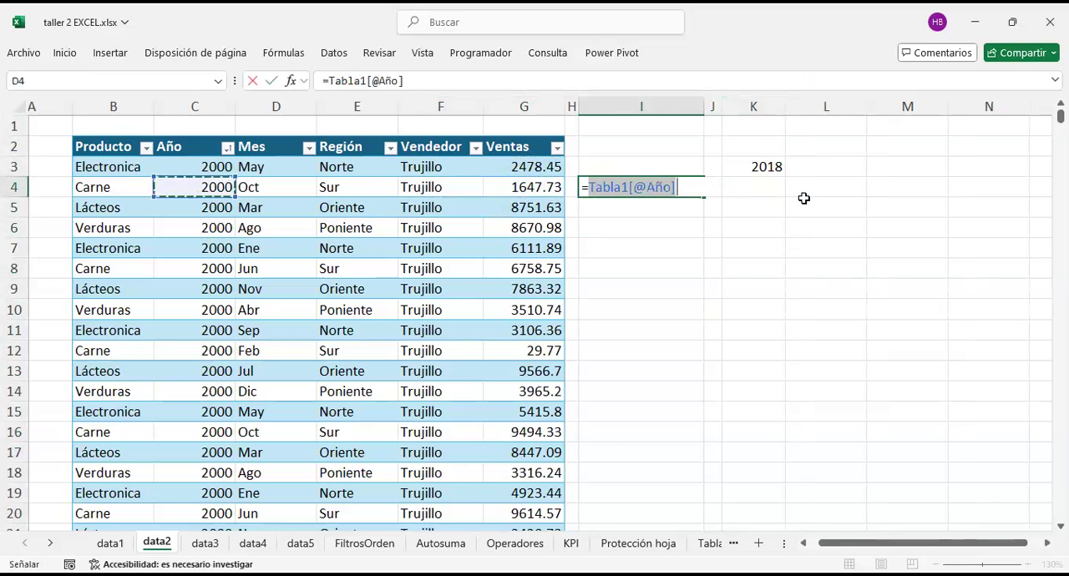
key(Right)
key(Right)
key(Right)
key(Right)
key(Up)
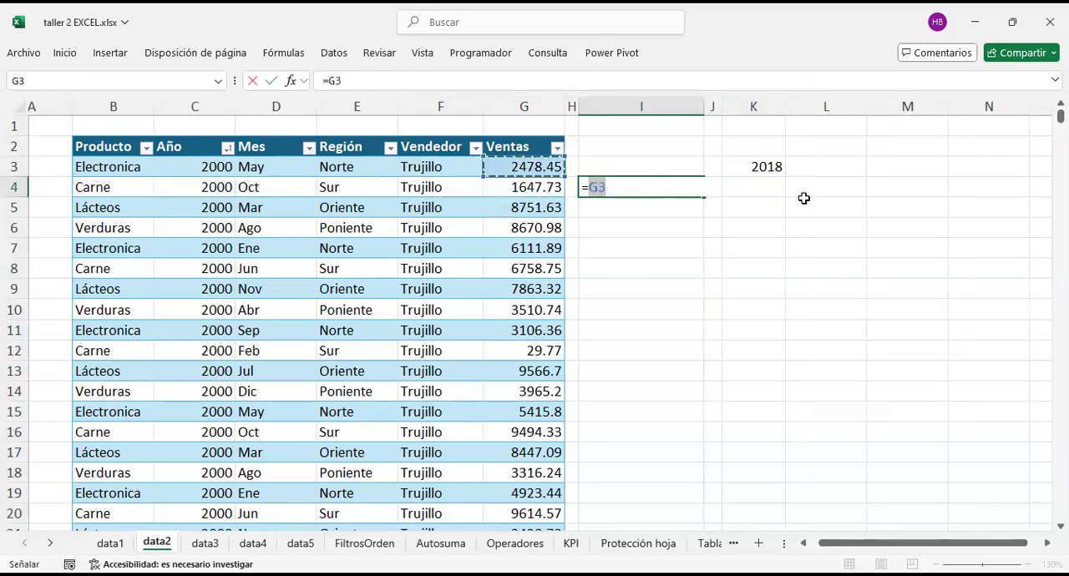
key(Down)
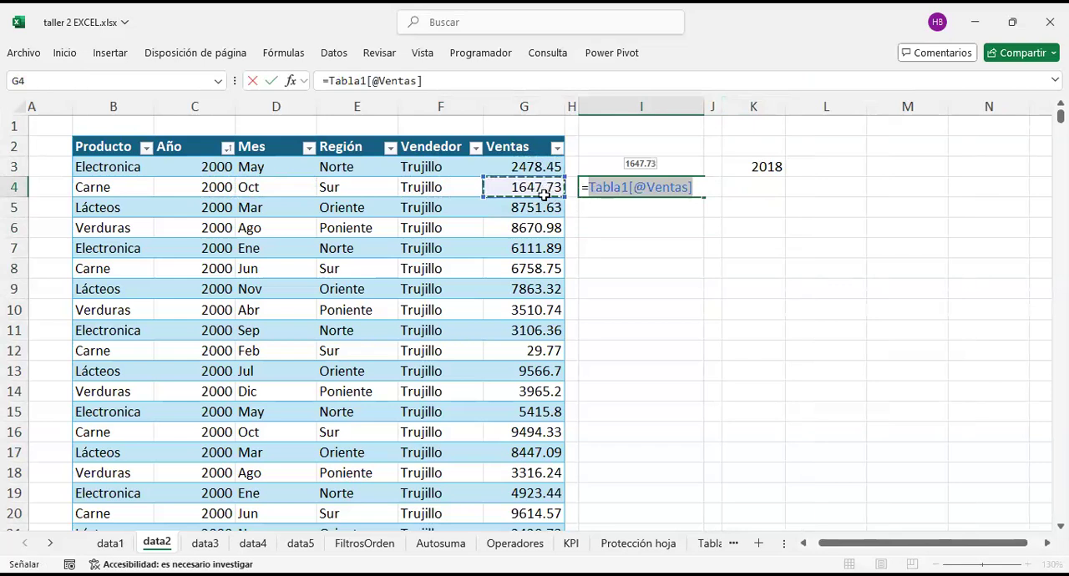
key(BackSpace)
key(BackSpace)
key(BackSpace)
key(BackSpace)
key(BackSpace)
key(BackSpace)
key(BackSpace)
key(BackSpace)
key(BackSpace)
key(BackSpace)
key(BackSpace)
key(BackSpace)
key(BackSpace)
key(BackSpace)
key(BackSpace)
key(BackSpace)
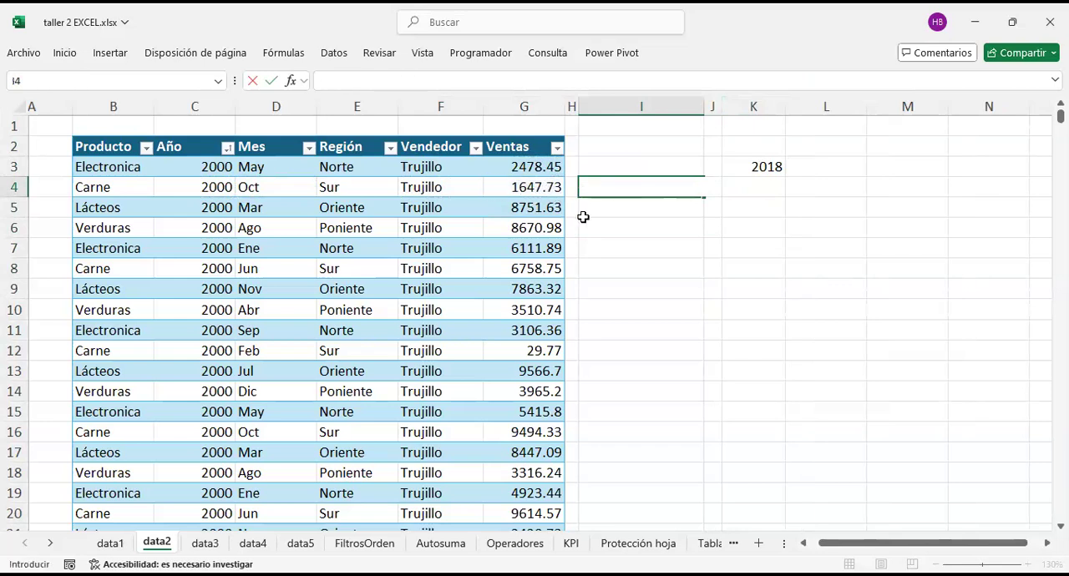
Step: Enter a formula in I4 that divides the Ventas value in G3 by the one in G4, and review its references
text(=)
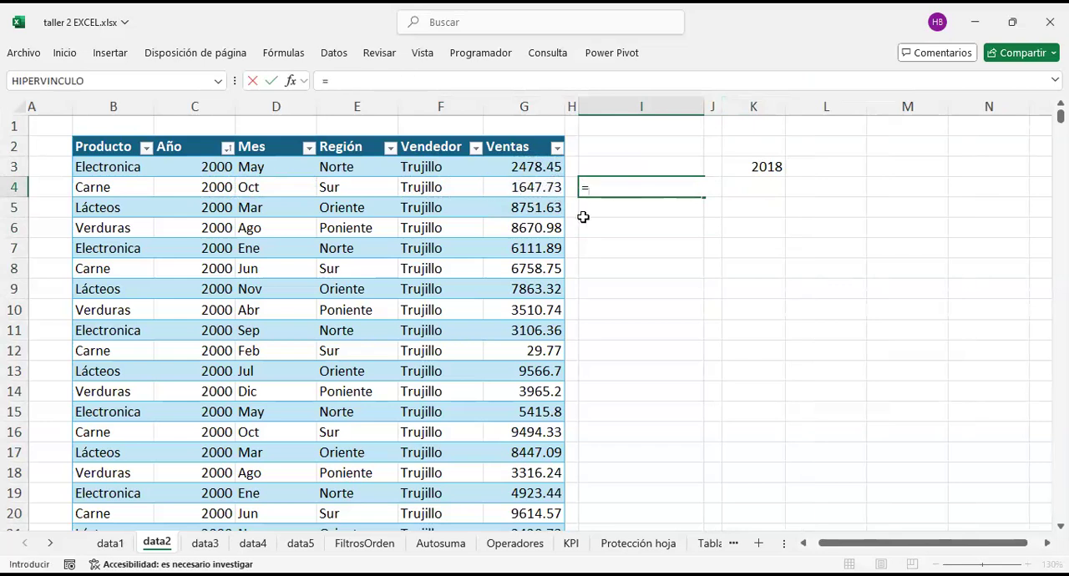
click(523, 166)
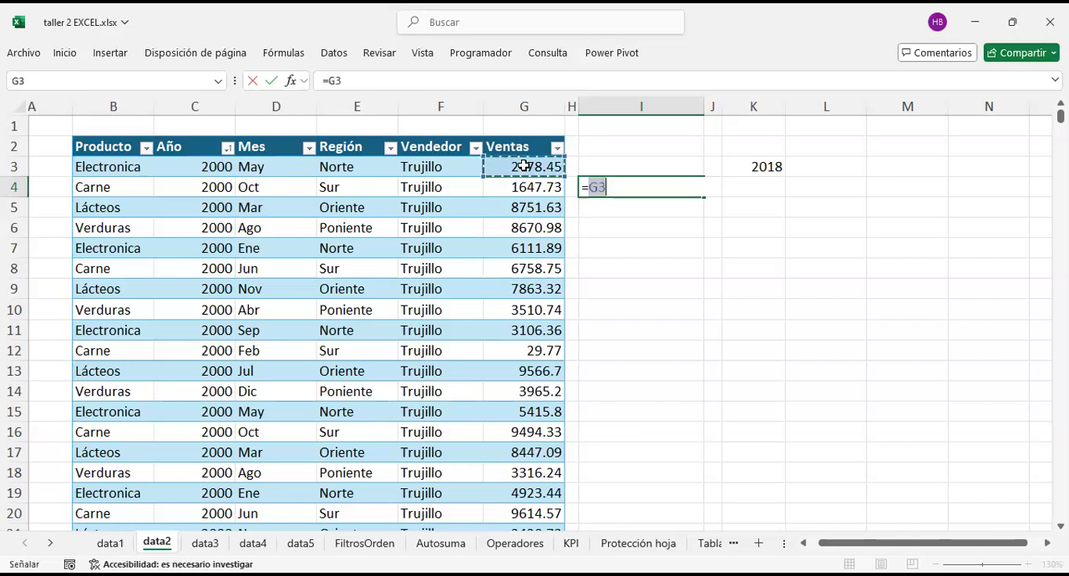
text(/)
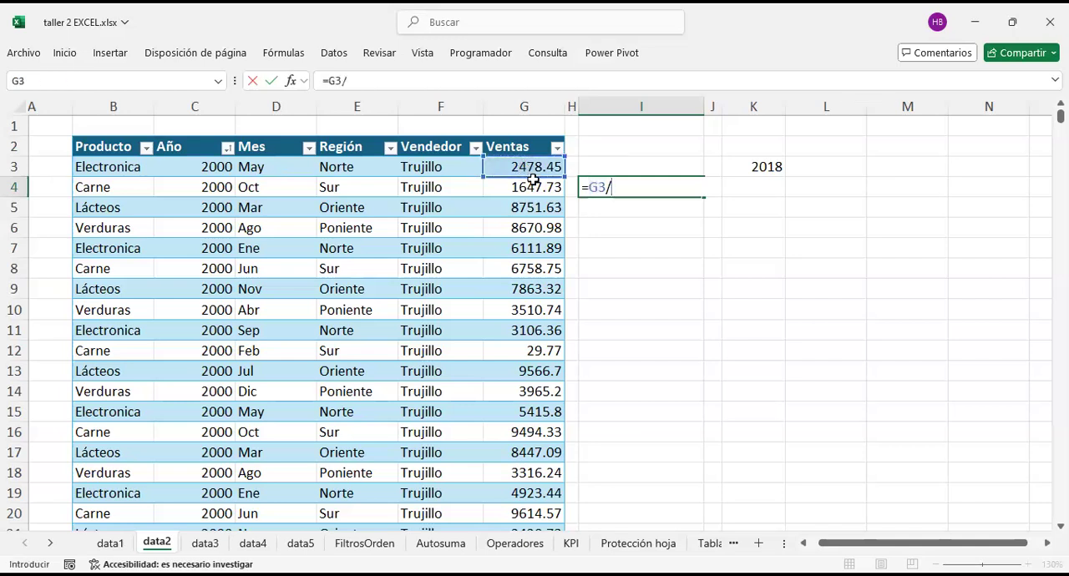
click(533, 187)
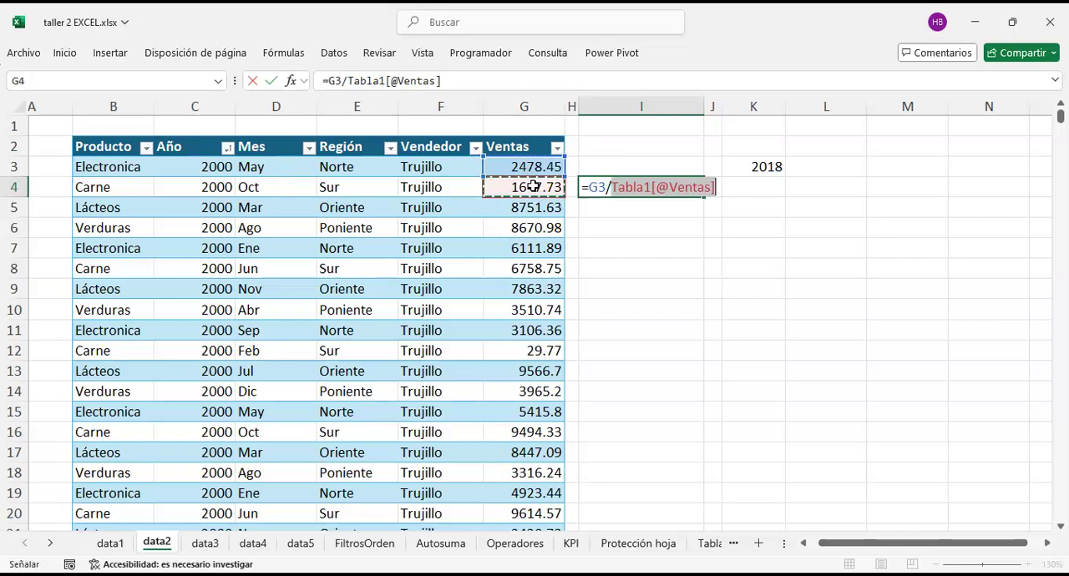
key(Return)
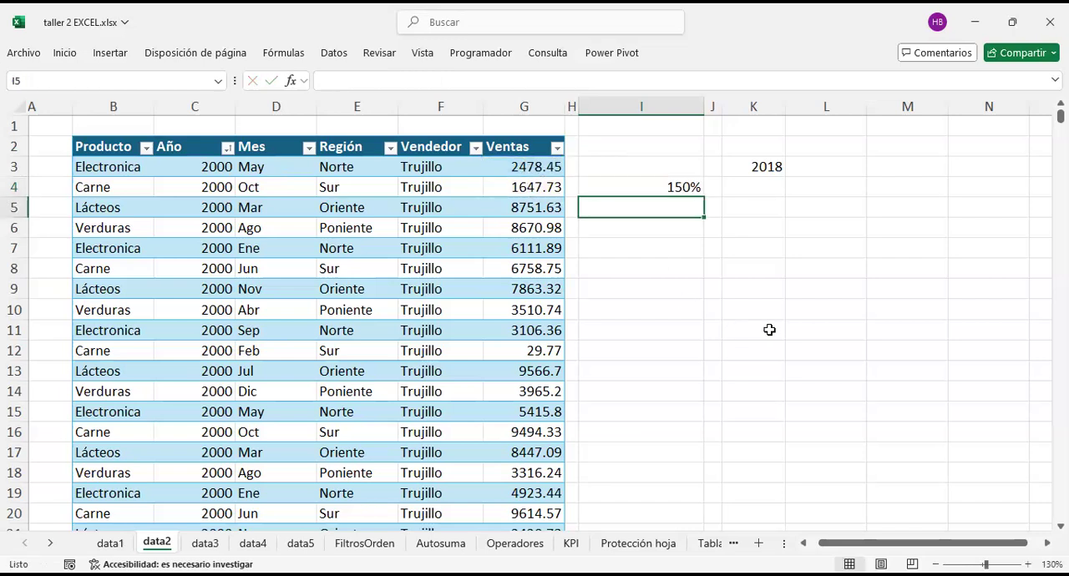
key(Up)
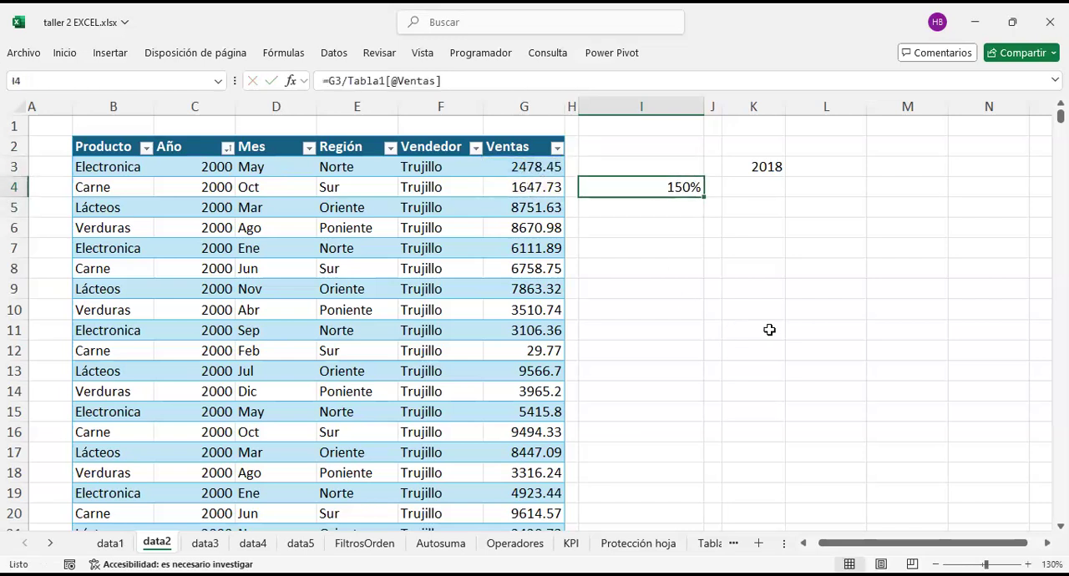
key(F2)
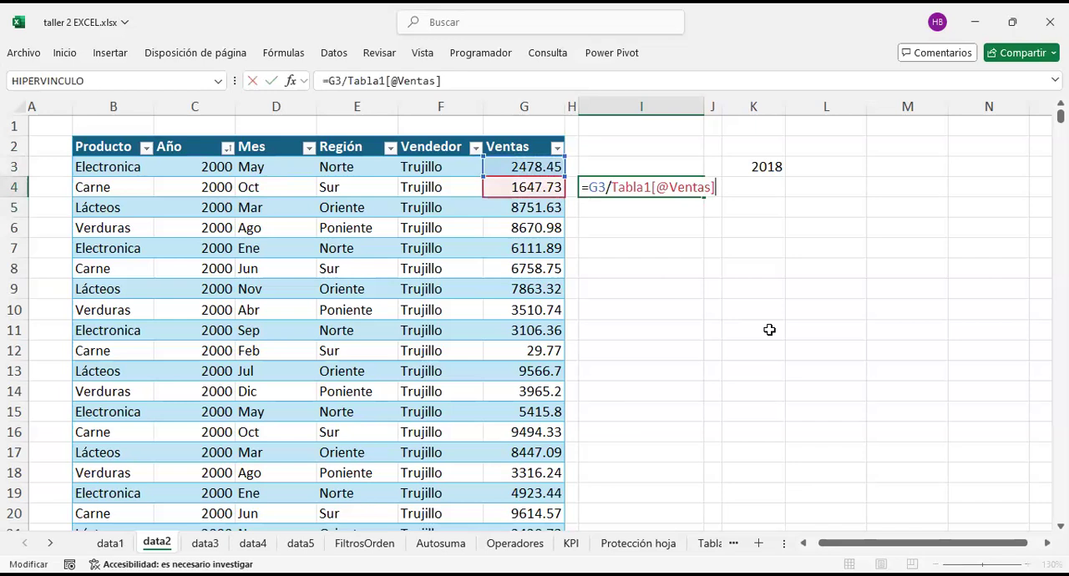
key(Return)
key(Up)
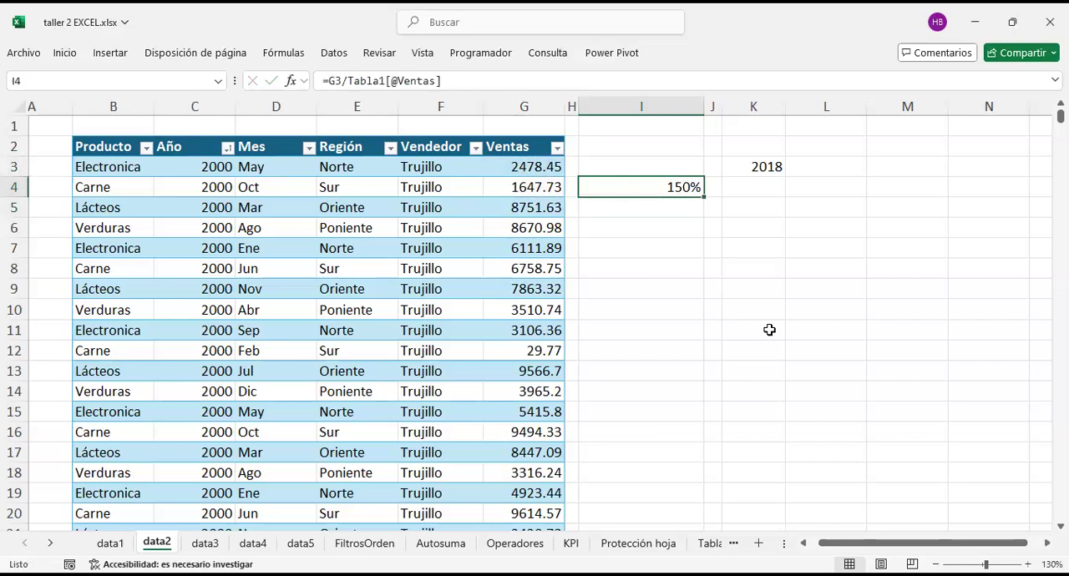
Step: Compare the ratio in I4 with the Ventas value in G4 on the same row
key(Left)
key(Right)
key(Left)
key(Left)
key(Right)
key(Right)
key(Left)
key(Left)
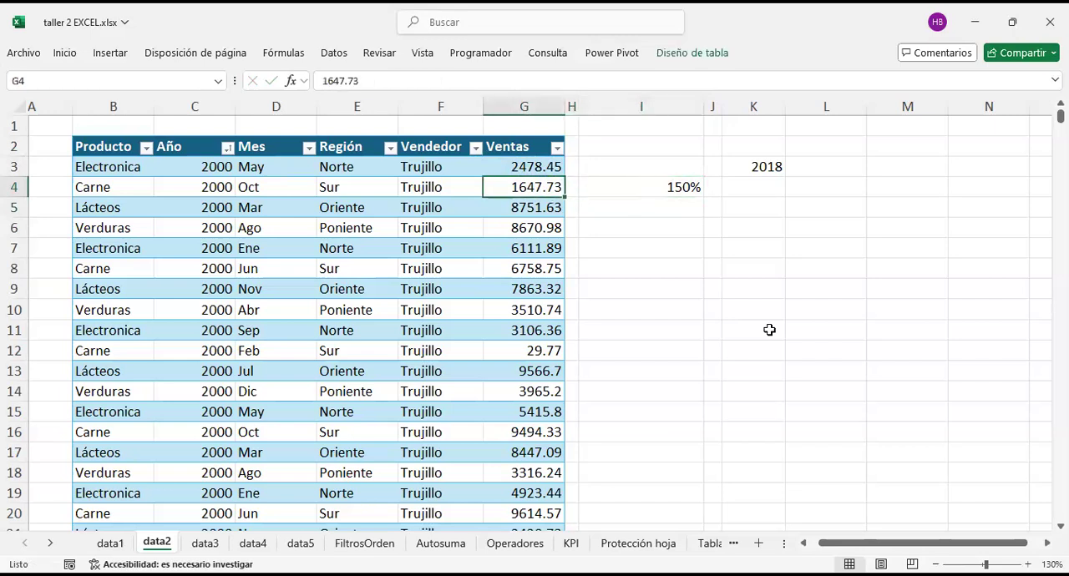
key(Right)
key(Right)
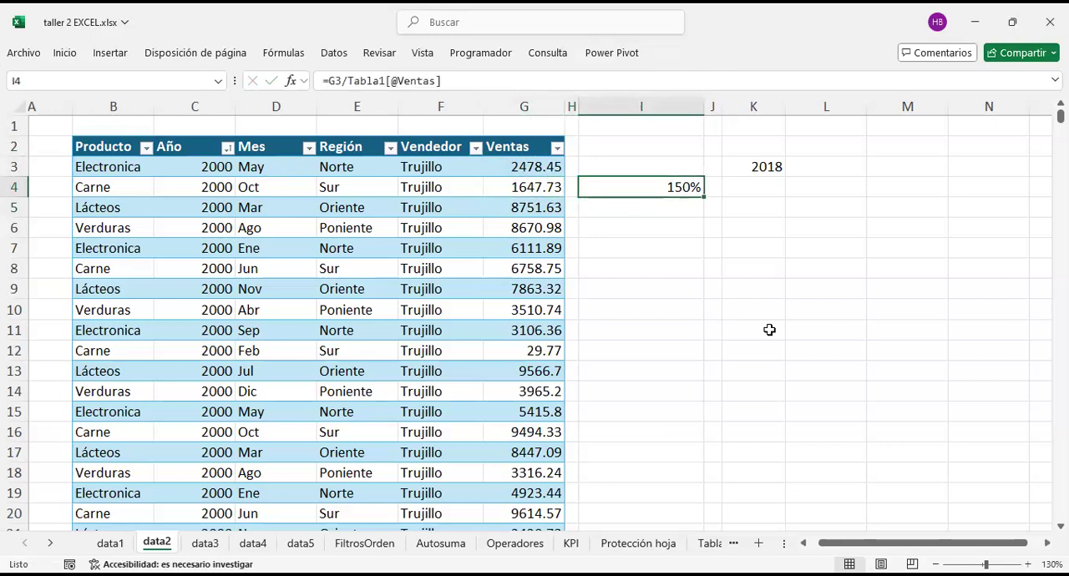
text(=)
key(Left)
key(Left)
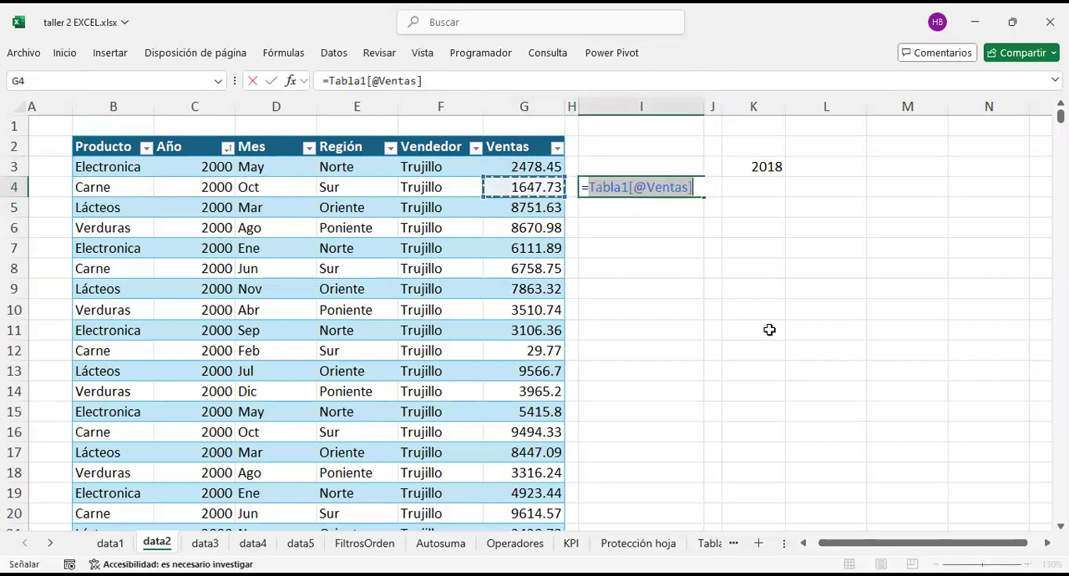
text(/)
key(Up)
key(Left)
key(Left)
key(Return)
key(Up)
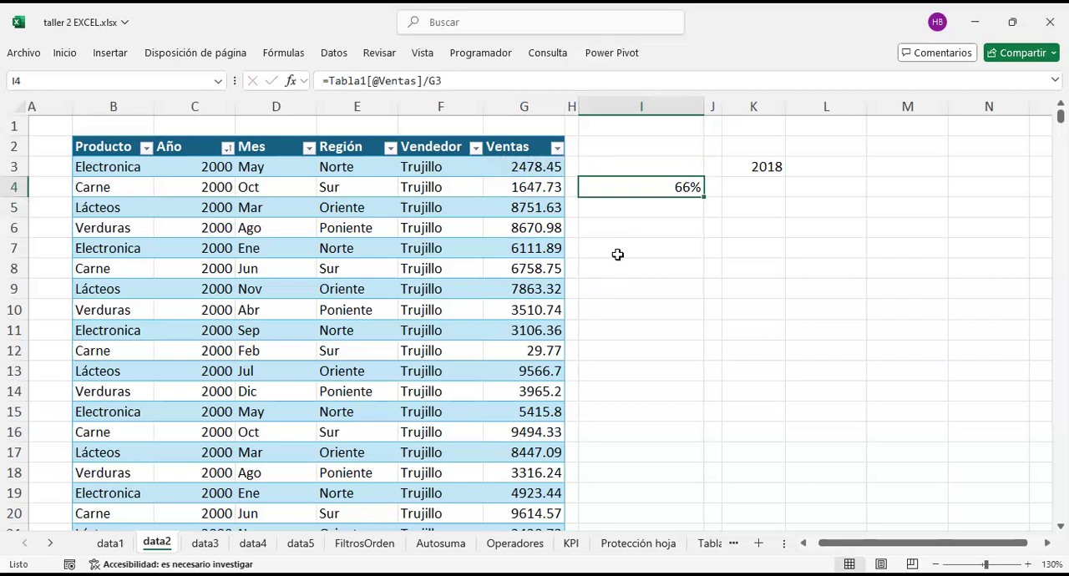
key(F2)
key(Return)
Step: Copy the ratio formula from I4 into cells I5 to I7
key(ctrl+c)
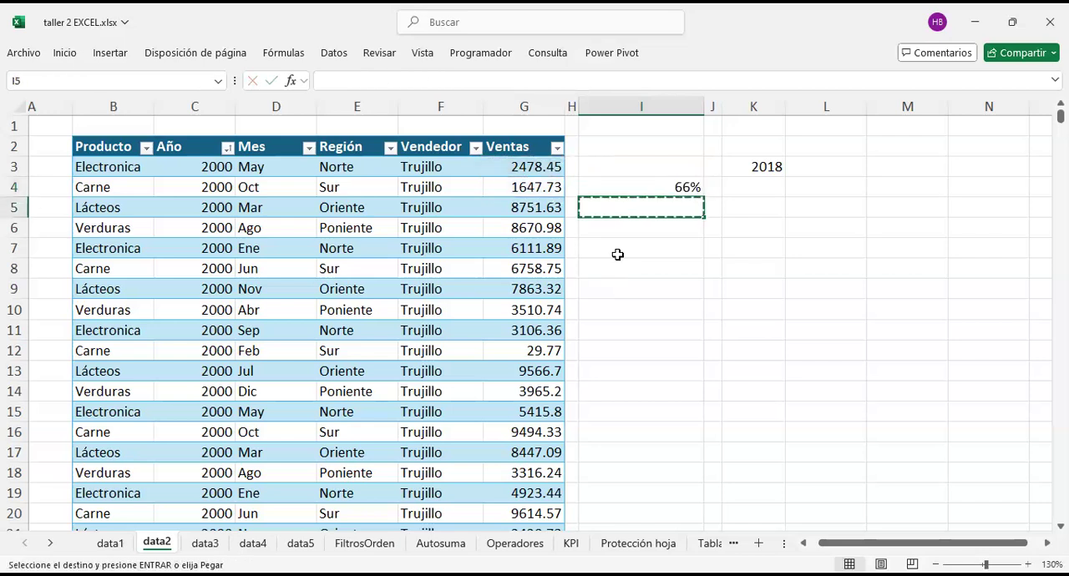
key(Up)
key(ctrl+c)
key(Down)
key(ctrl+v)
key(Down)
key(ctrl+v)
key(Down)
key(ctrl+v)
key(ctrl+Down)
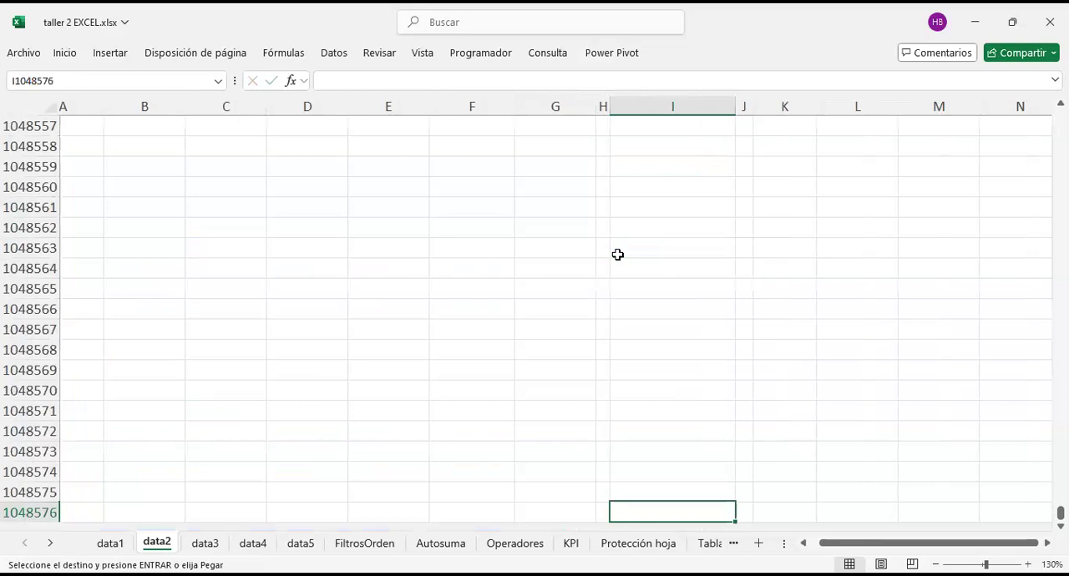
key(ctrl+Up)
Step: Continue the ratio formula down column I into cells I8 to I11
key(Down)
key(ctrl+v)
key(ctrl+c)
key(Down)
key(ctrl+v)
key(Down)
key(ctrl+v)
key(Down)
key(ctrl+v)
Step: Examine which cells the ratio formulas reference, going down column I row by row from I4
scroll(617, 254, up, 2)
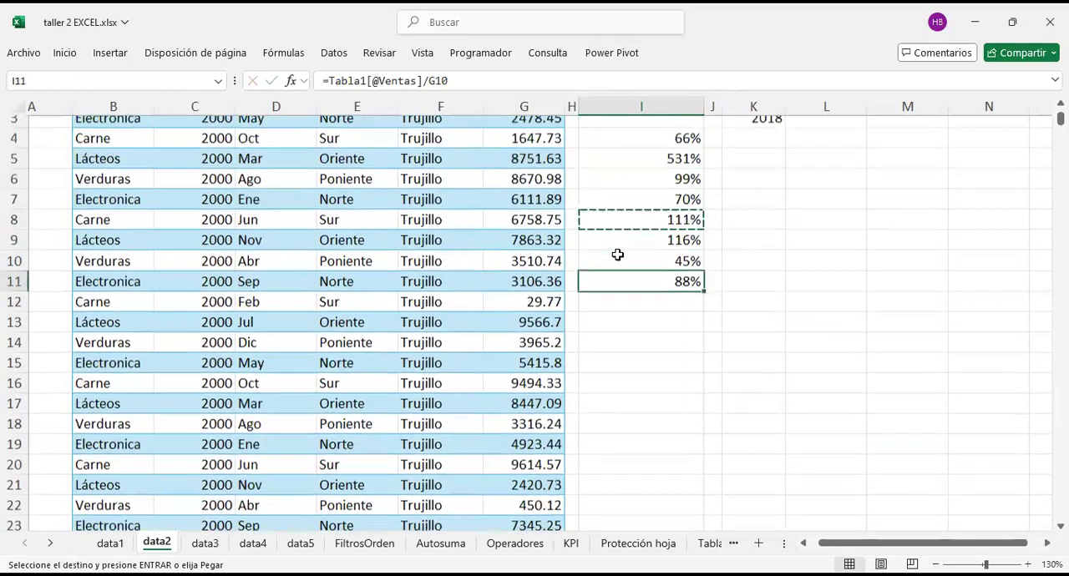
click(659, 204)
click(659, 195)
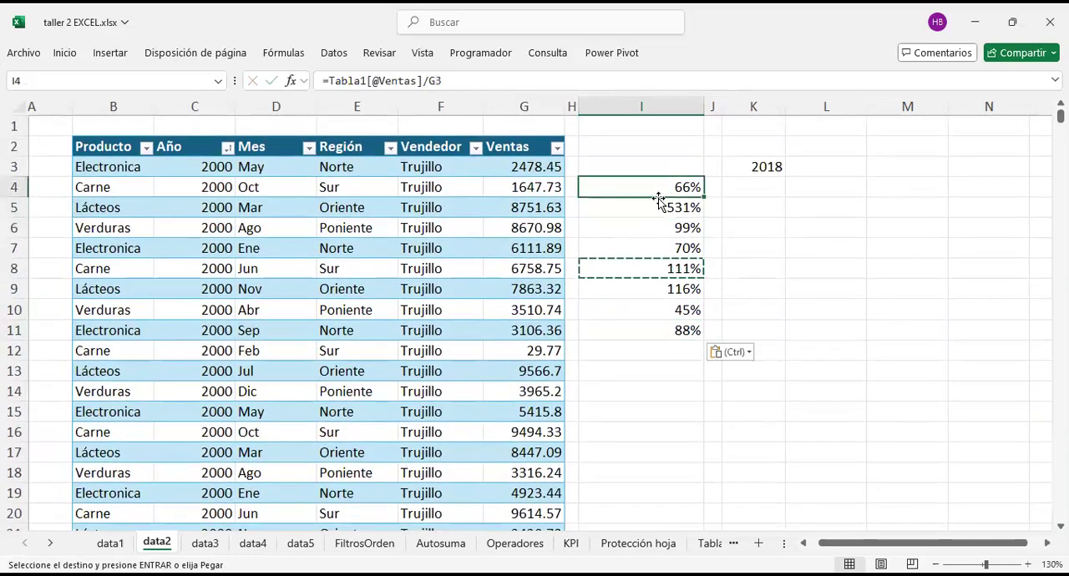
key(Escape)
key(F2)
key(Return)
key(F2)
key(Return)
key(F2)
key(Return)
key(F2)
key(Return)
key(F2)
key(Return)
key(F2)
key(Return)
key(F2)
key(Return)
key(F2)
key(Return)
key(F2)
click(671, 190)
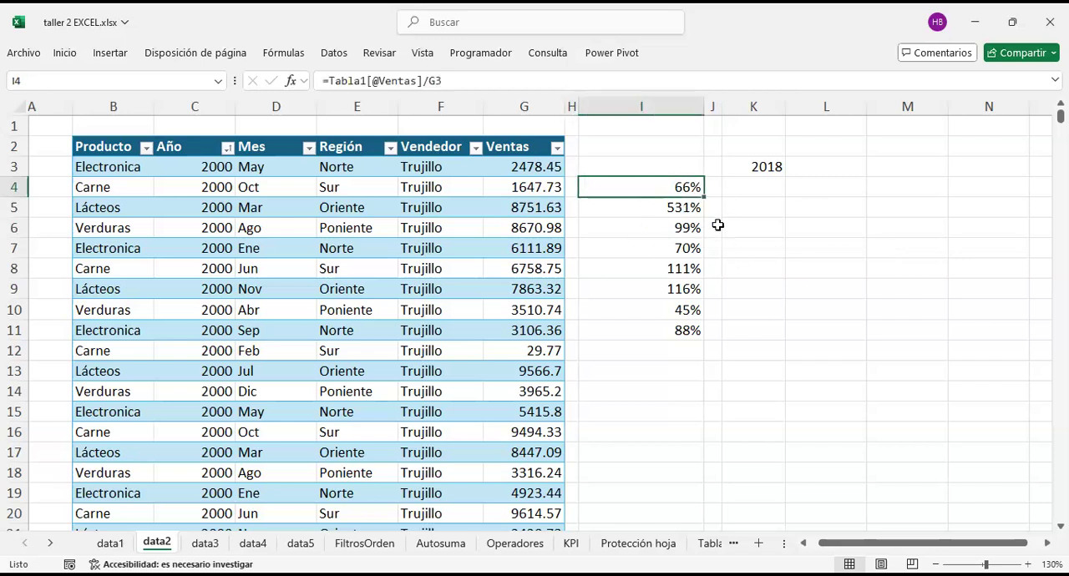
Step: Compare the Ventas values in G3:G5 with the row-to-row ratios in column I, checking the formulas in I4:I8
click(526, 168)
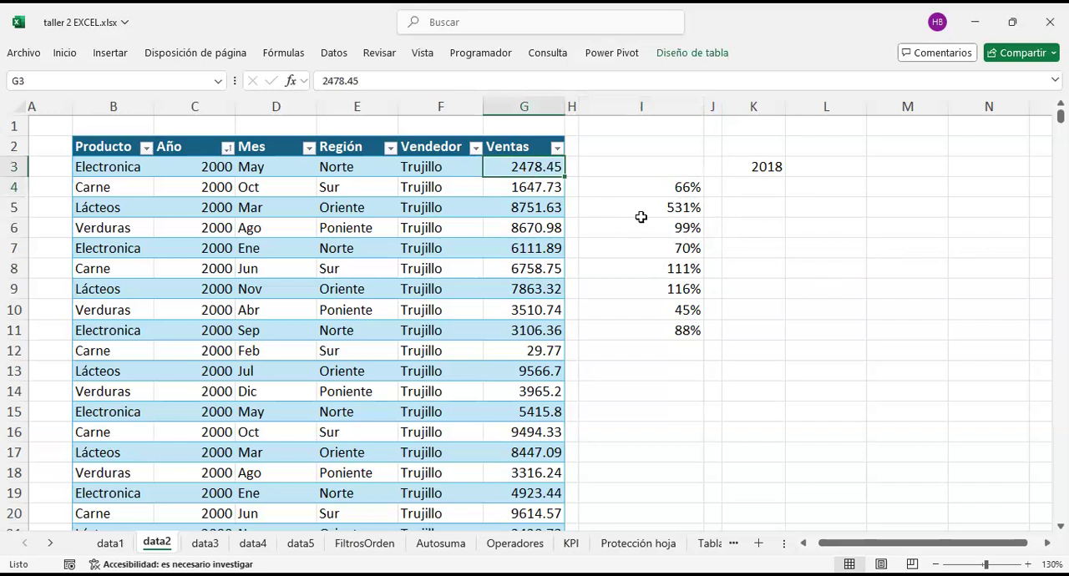
click(528, 188)
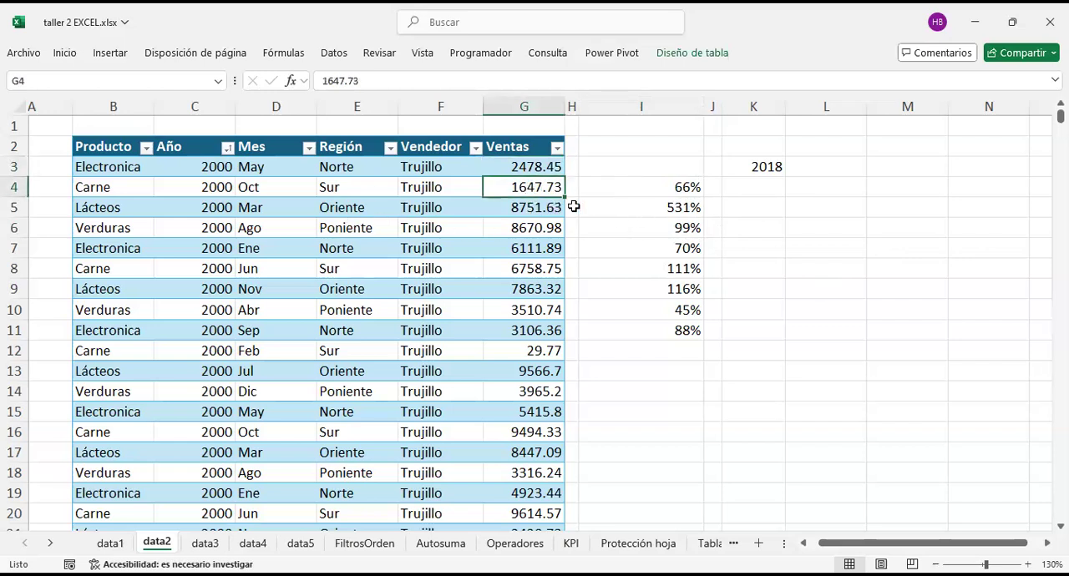
click(558, 208)
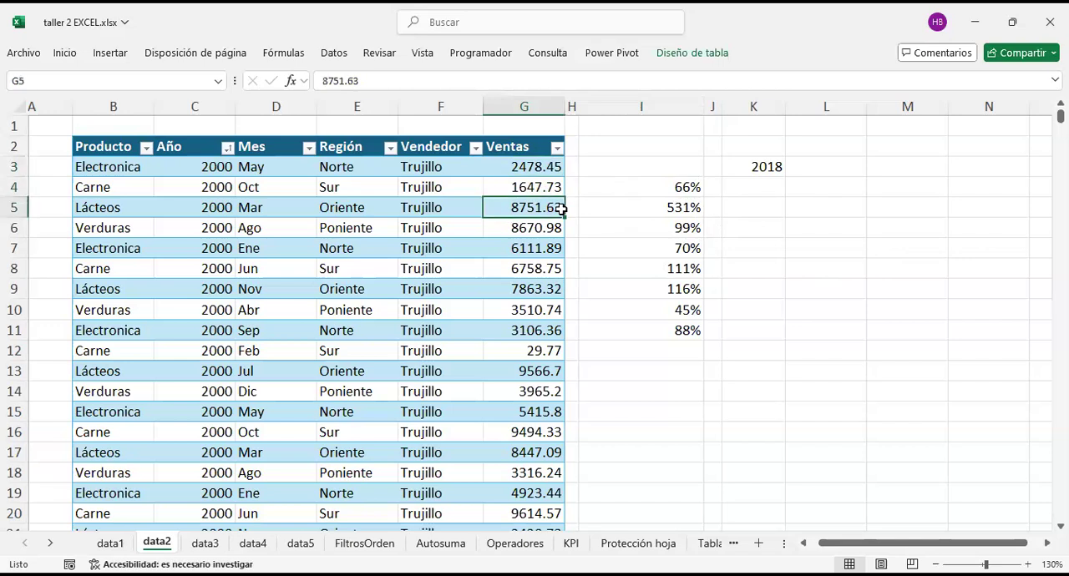
click(636, 213)
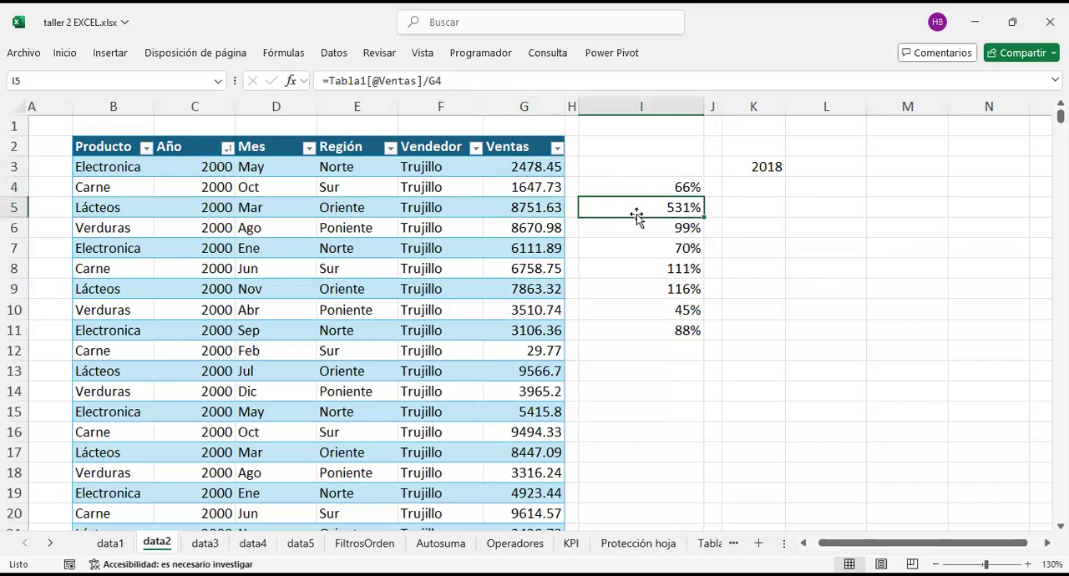
click(649, 235)
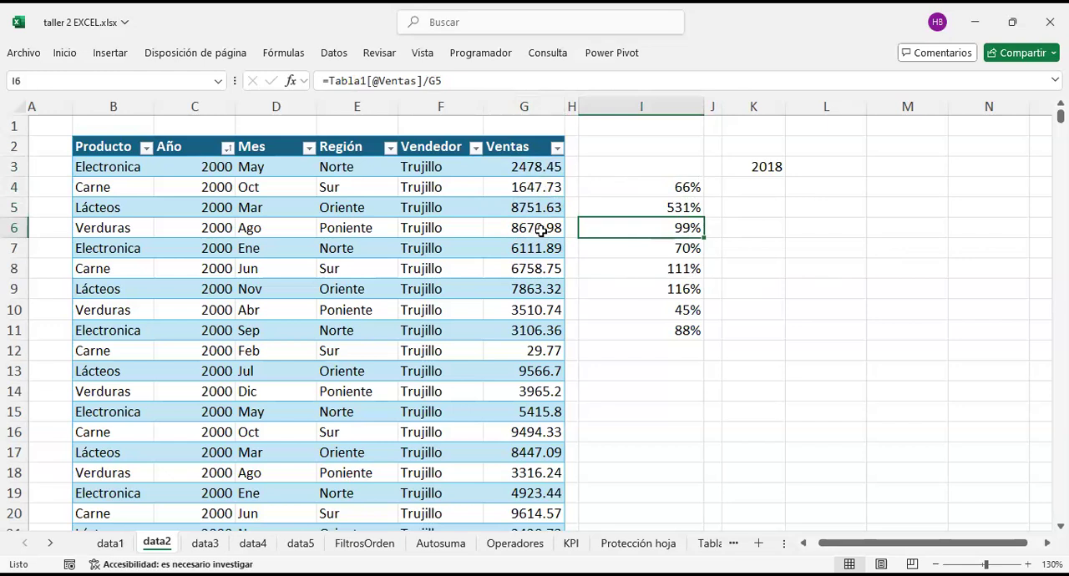
key(Up)
key(Up)
key(Down)
key(Down)
key(Down)
key(Down)
key(Down)
key(Down)
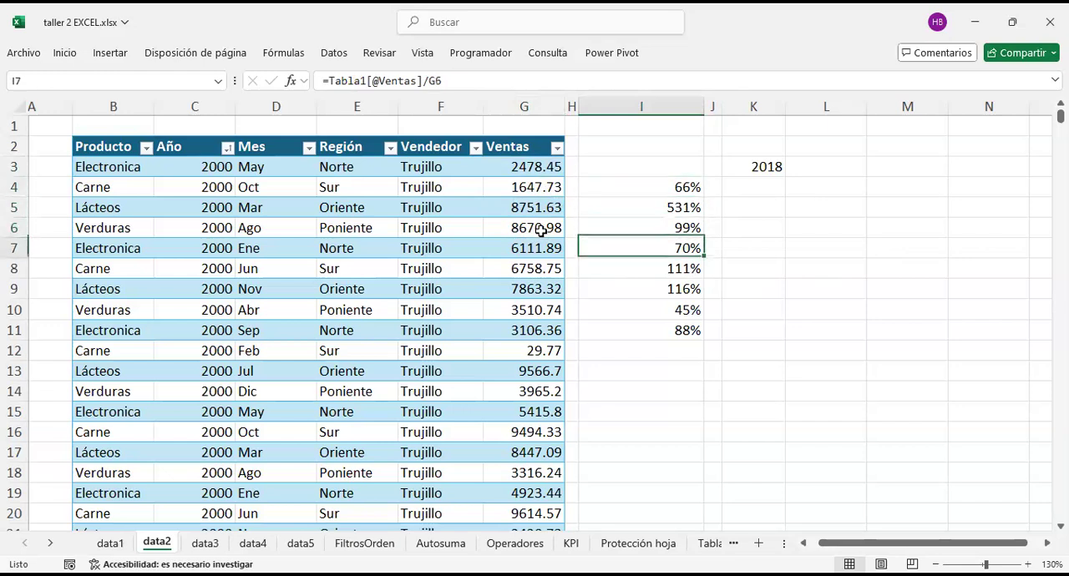
key(Down)
key(Up)
key(Up)
key(Up)
key(Up)
key(Up)
key(Up)
key(Up)
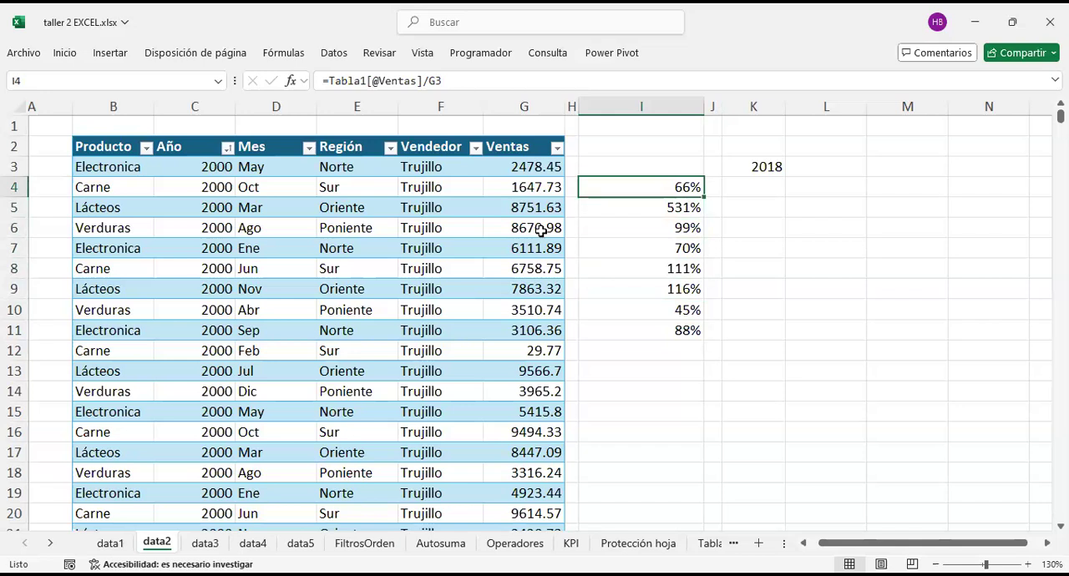
key(F2)
key(Home)
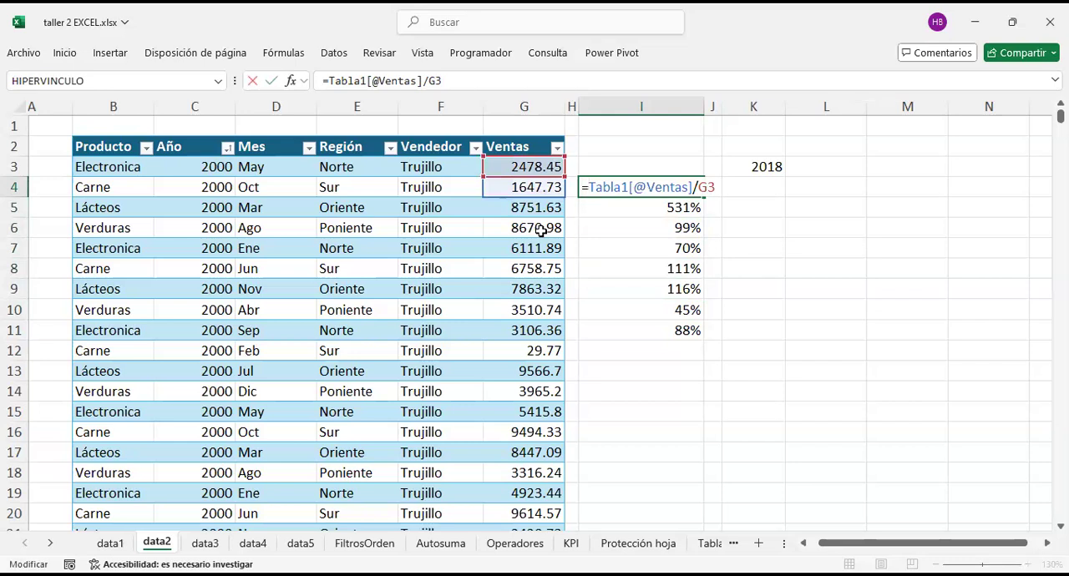
text(1)
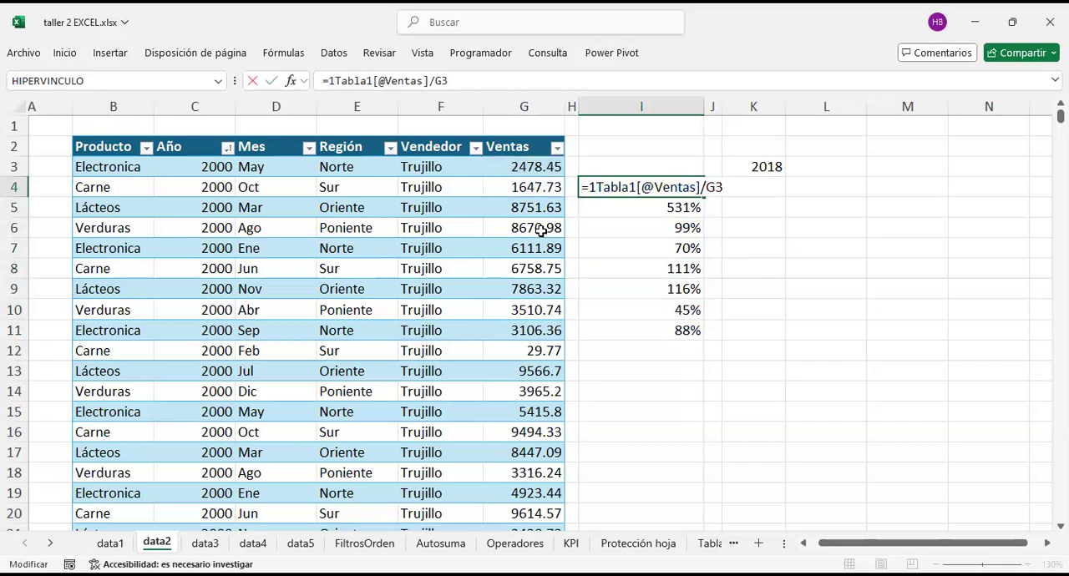
text(-)
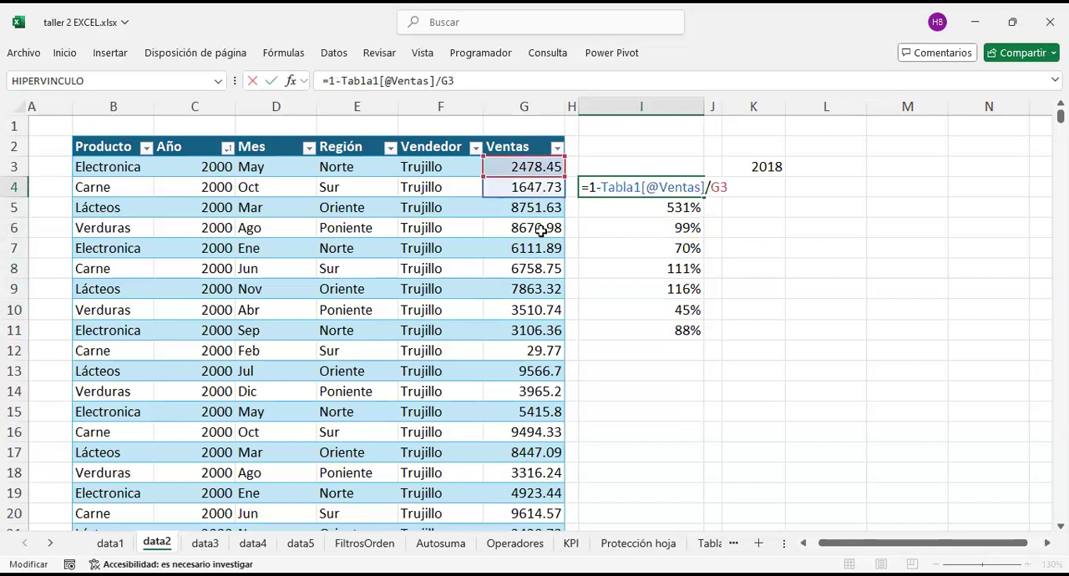
text(()
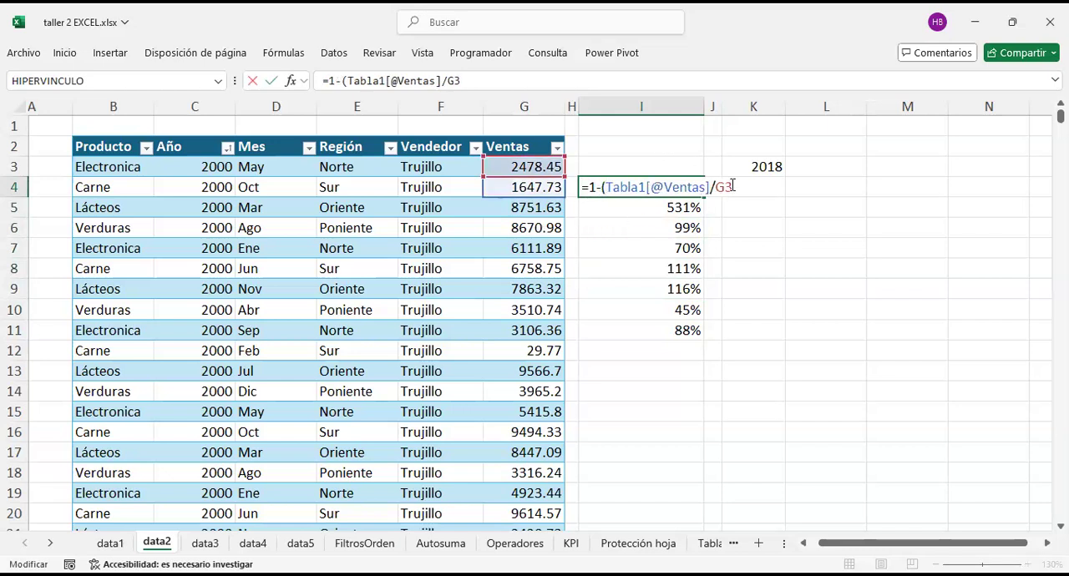
text())
key(Return)
key(Up)
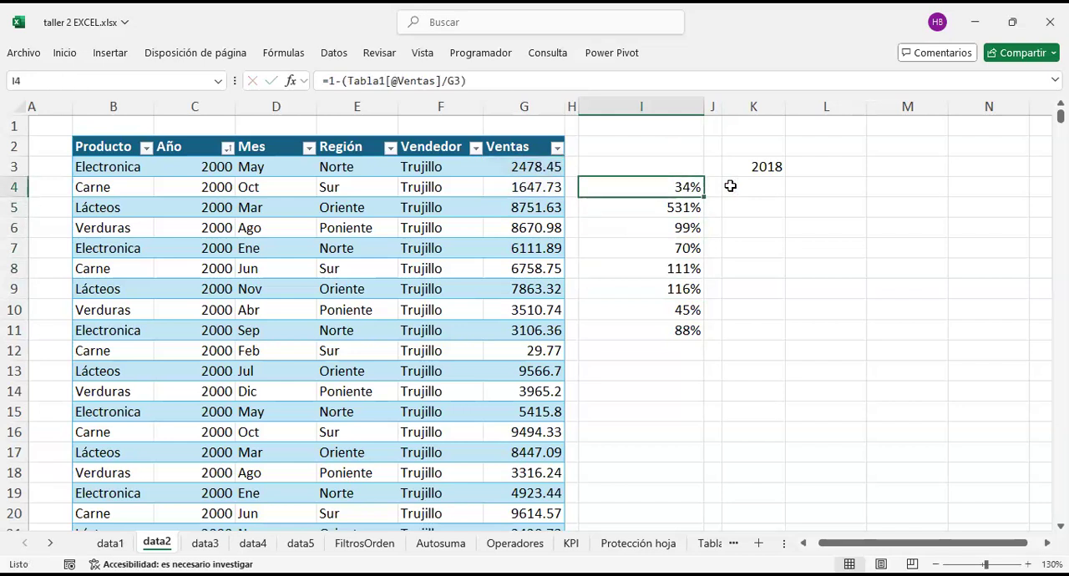
key(ctrl+c)
key(shift+Down)
key(shift+Down)
key(shift+Down)
key(shift+Down)
key(shift+Down)
key(shift+Down)
key(shift+Down)
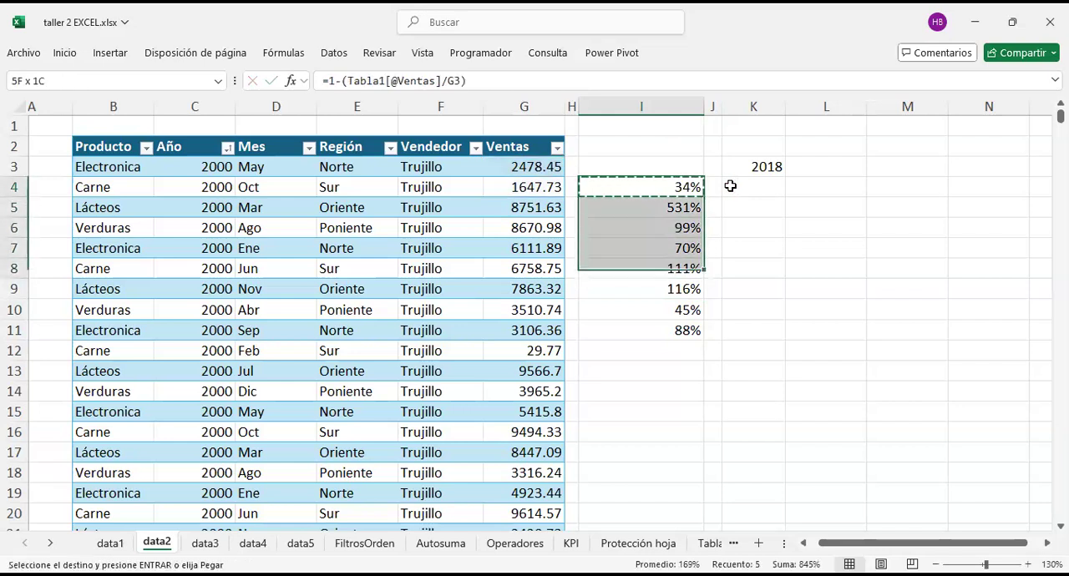
key(ctrl+v)
click(663, 219)
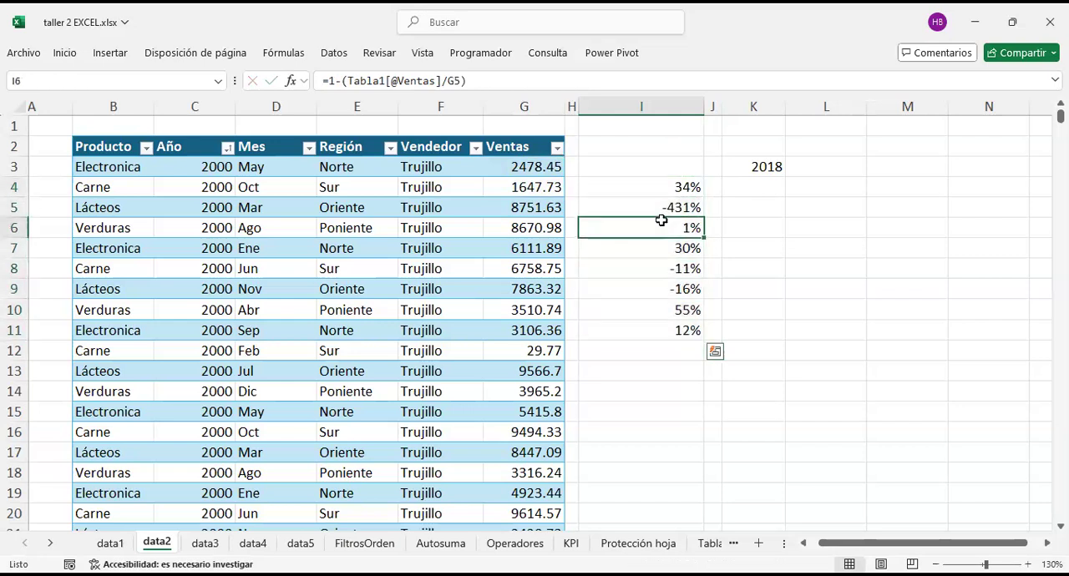
Step: Examine the cell references of the formulas in I4 and I5
click(656, 187)
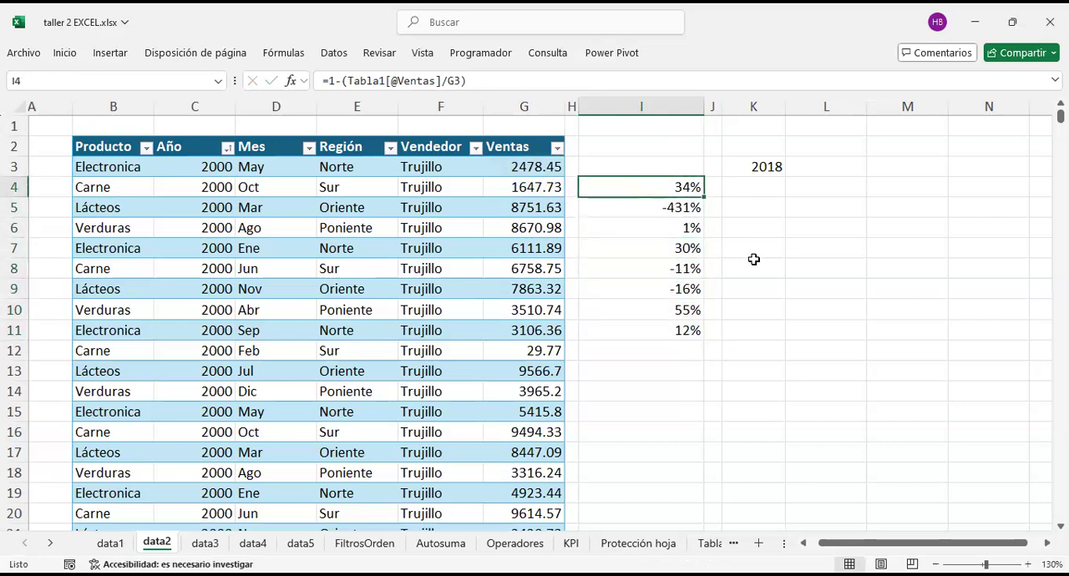
key(Down)
key(Up)
key(F2)
key(Return)
key(Up)
key(Down)
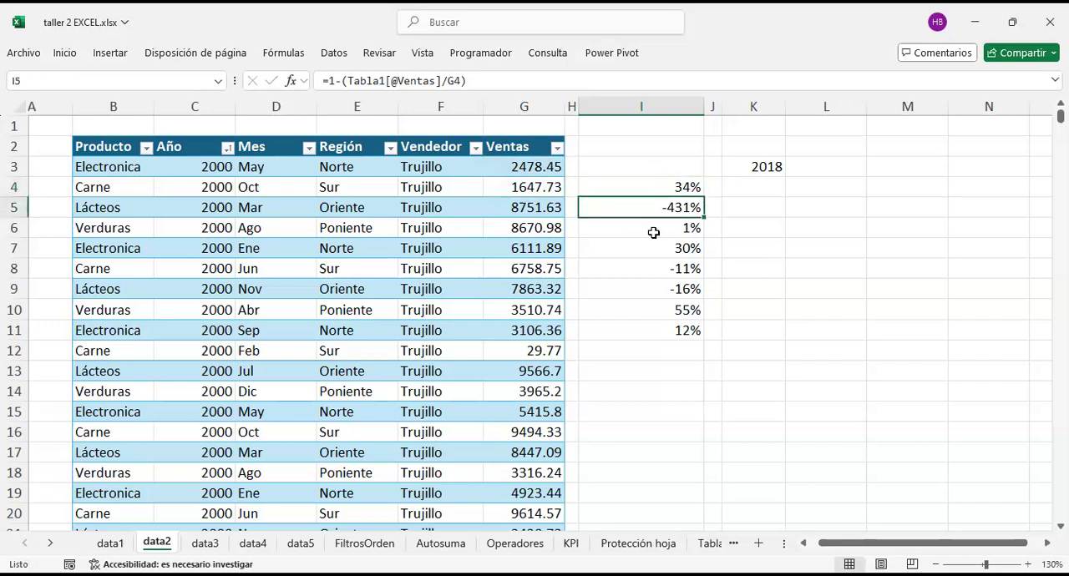
key(Up)
key(F2)
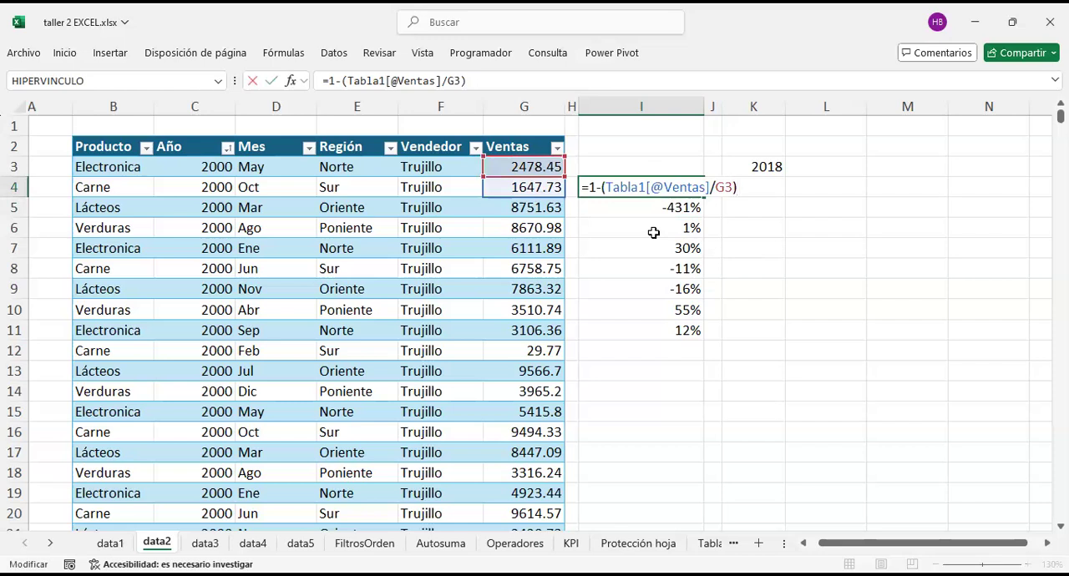
key(Delete)
key(BackSpace)
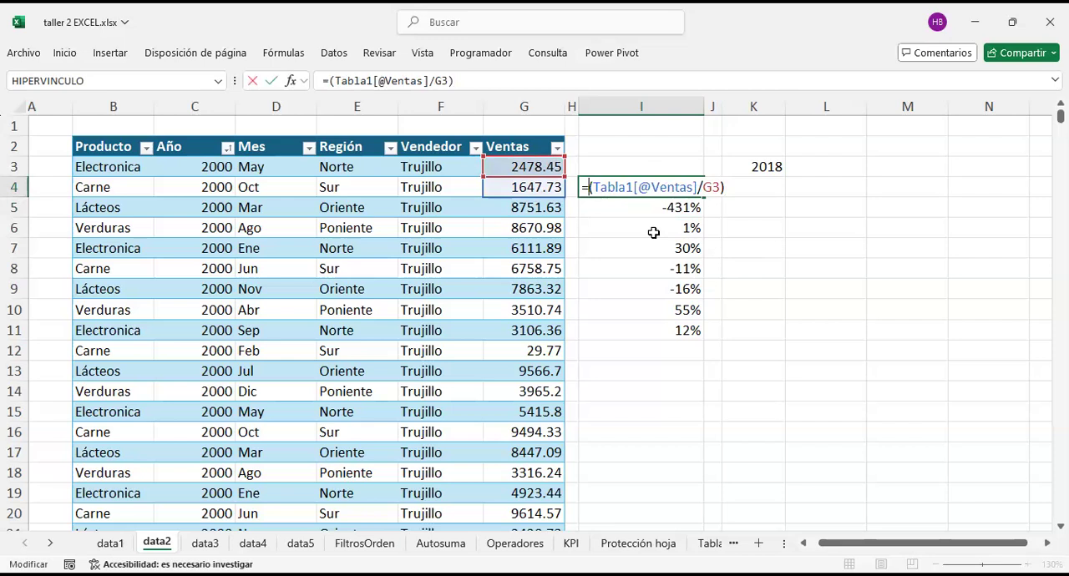
click(723, 187)
text(-1)
key(Return)
Step: Copy the revised percentage-change formula from I4 into cells I5 to I11
key(Up)
key(ctrl+c)
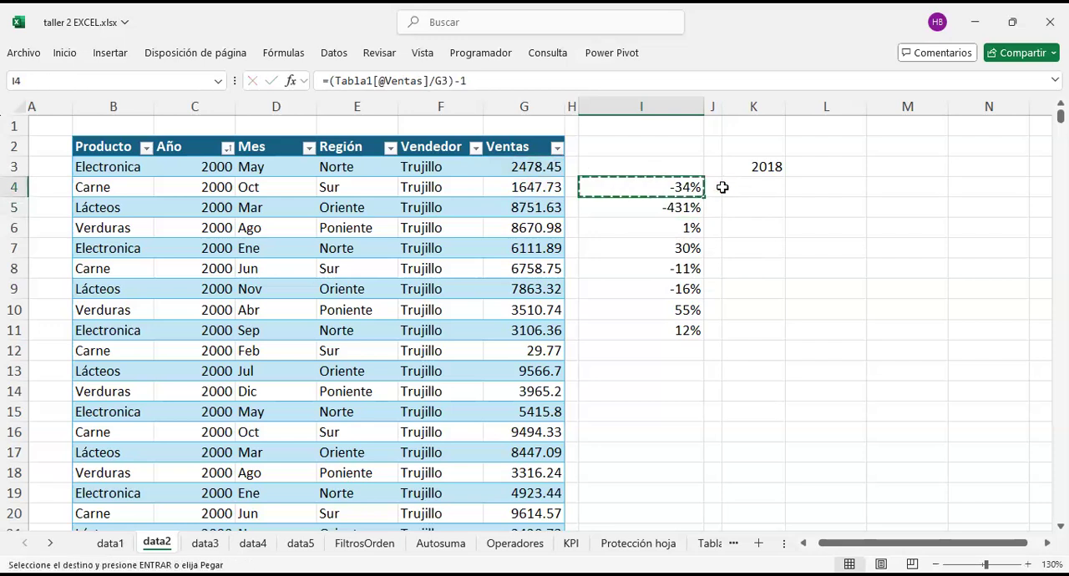
key(Down)
key(shift+Down)
key(shift+Down)
key(shift+Down)
key(shift+Down)
key(shift+Down)
key(shift+Down)
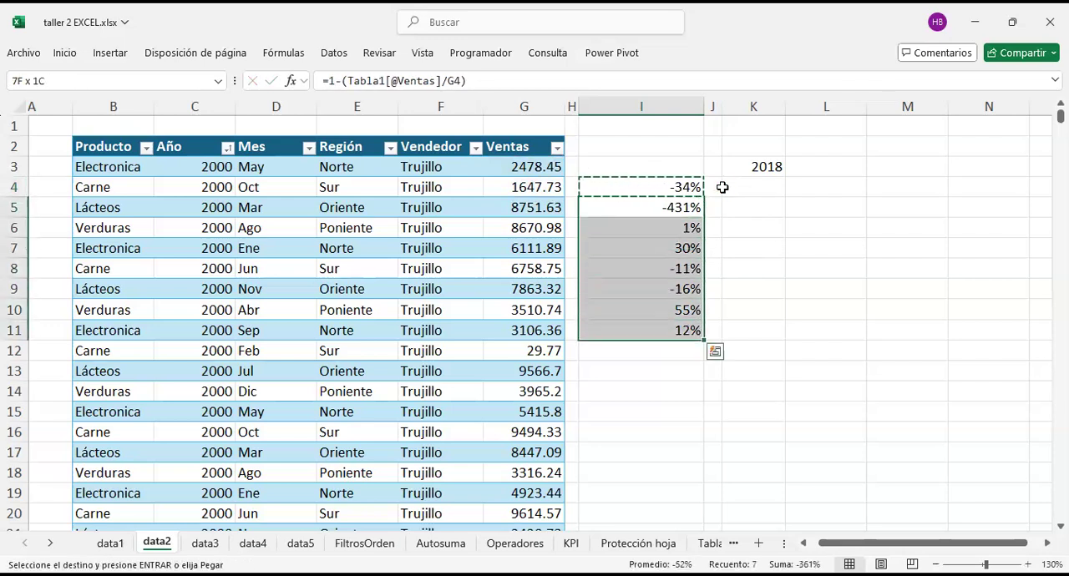
key(Return)
Step: Compare the Ventas values in G3 and G4 with the percentage change in I4
click(675, 186)
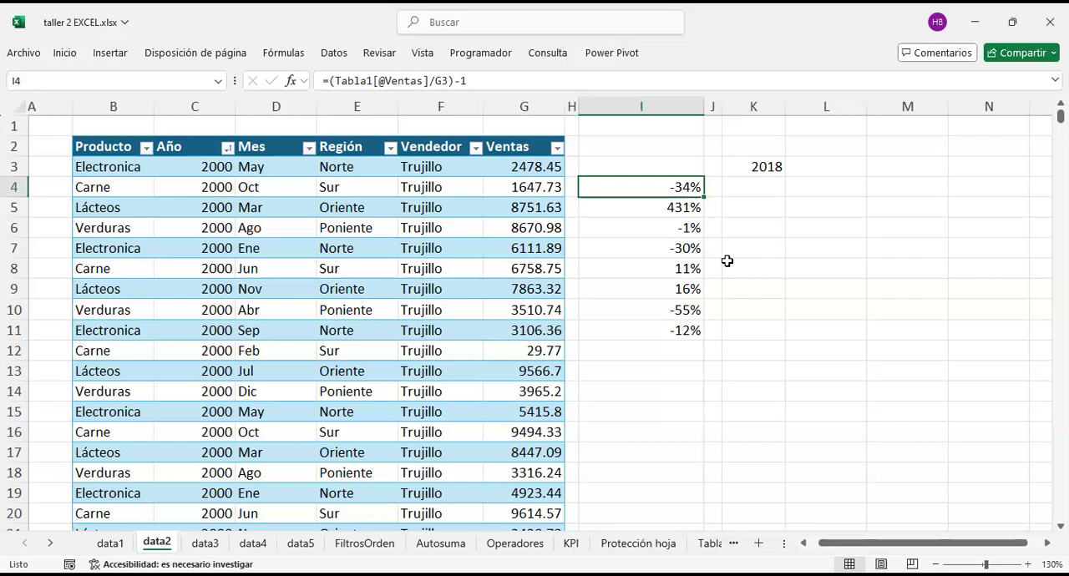
key(Right)
key(Right)
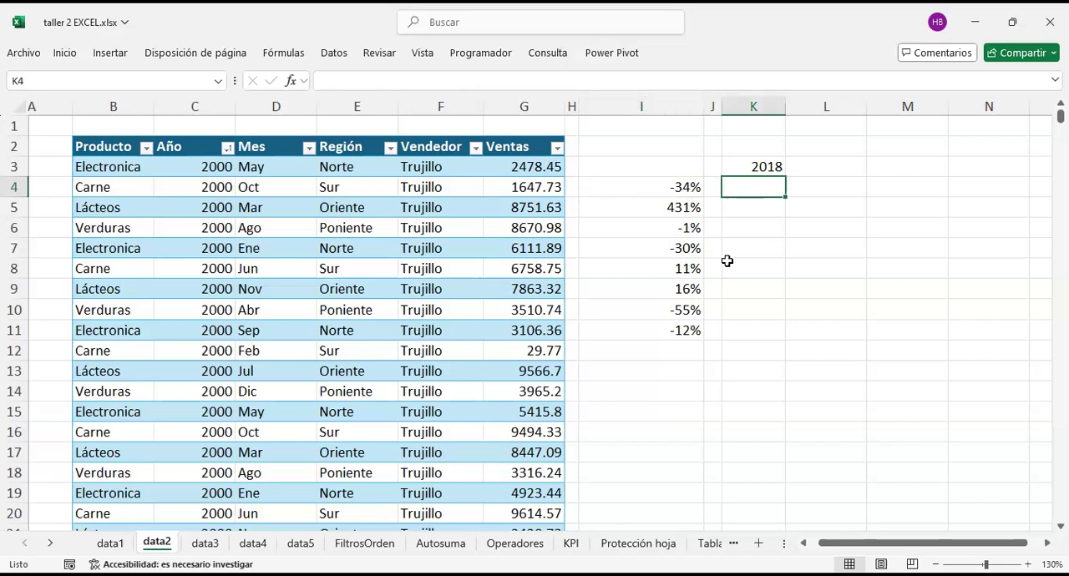
key(Down)
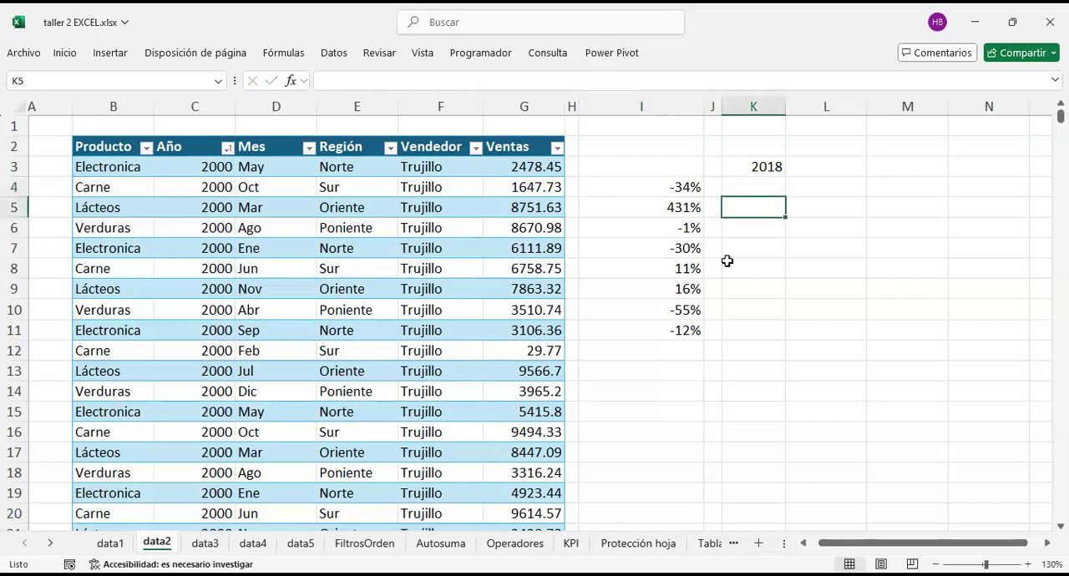
key(Left)
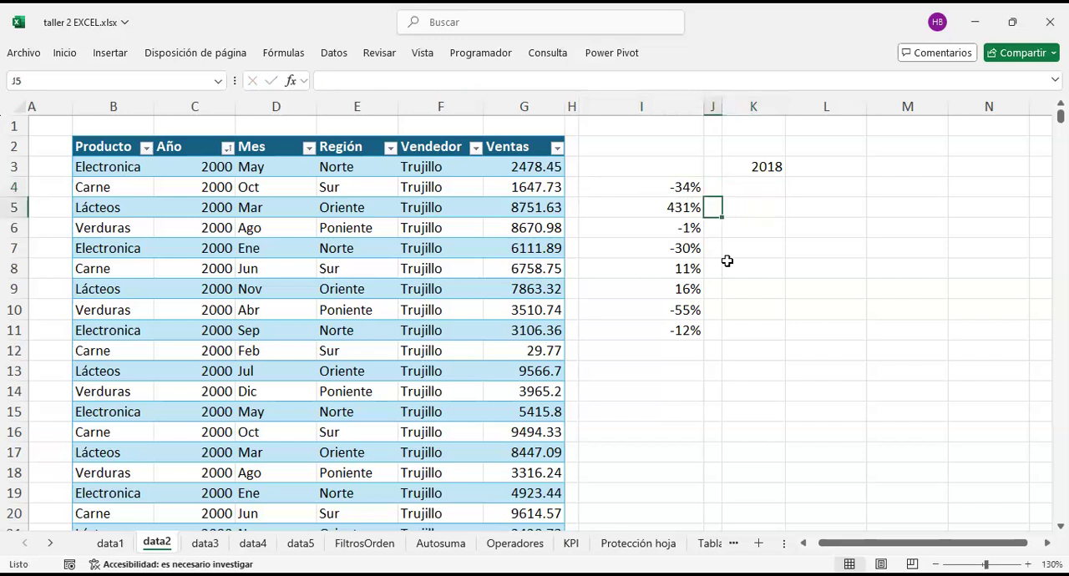
key(Left)
key(Up)
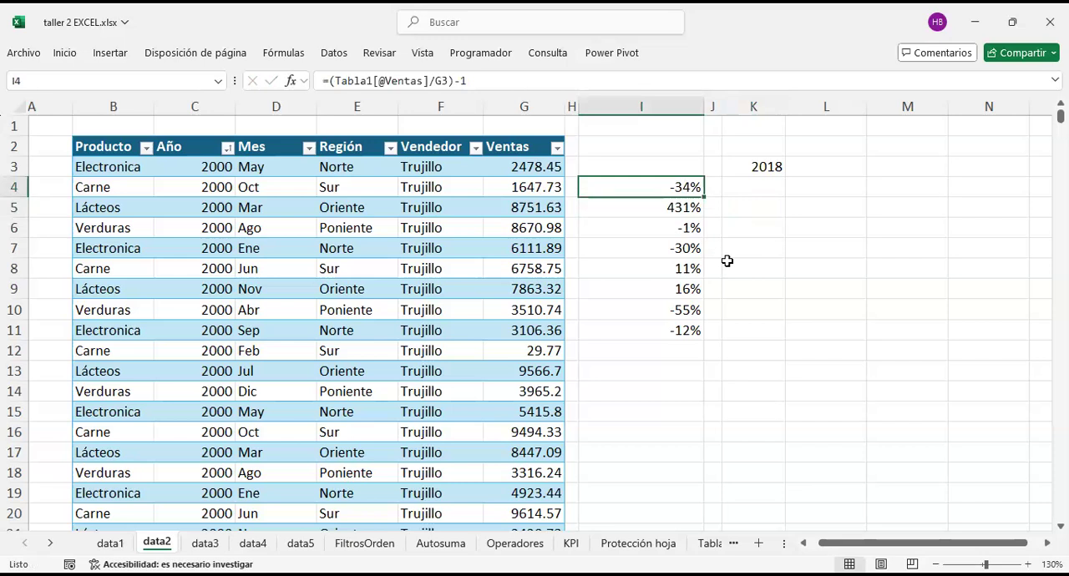
click(519, 168)
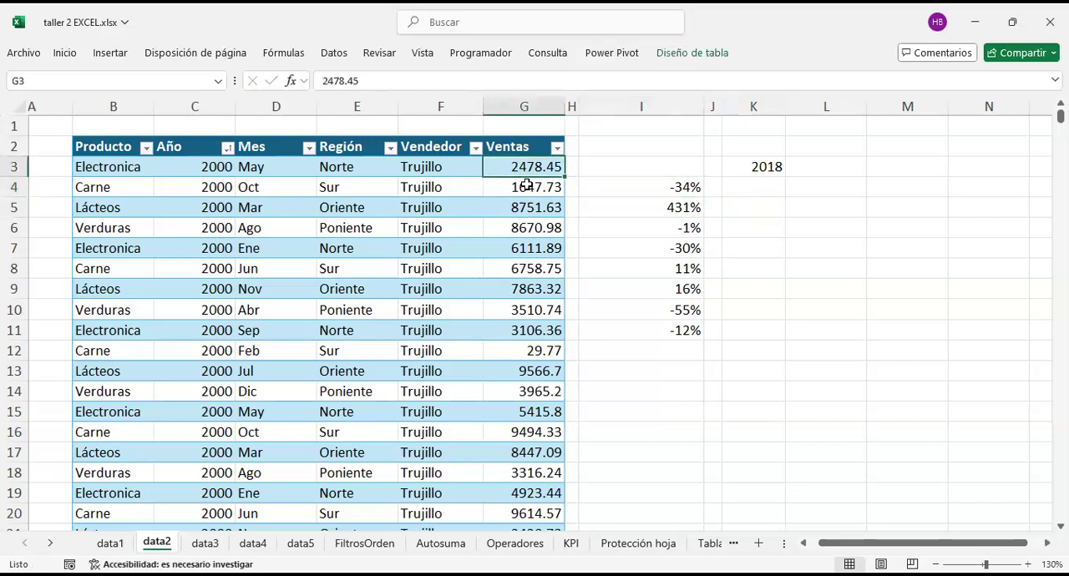
click(544, 189)
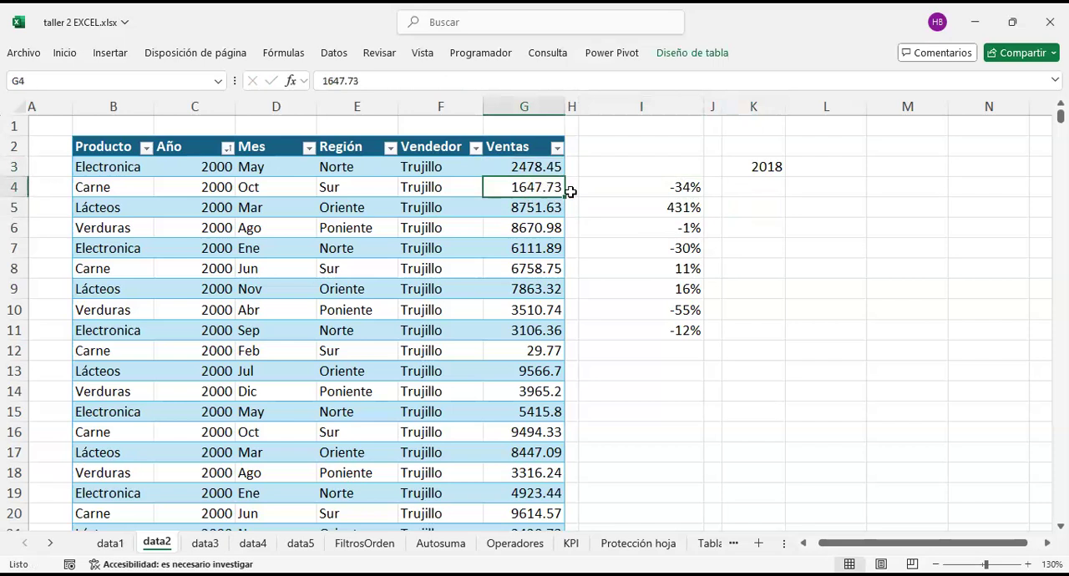
click(628, 191)
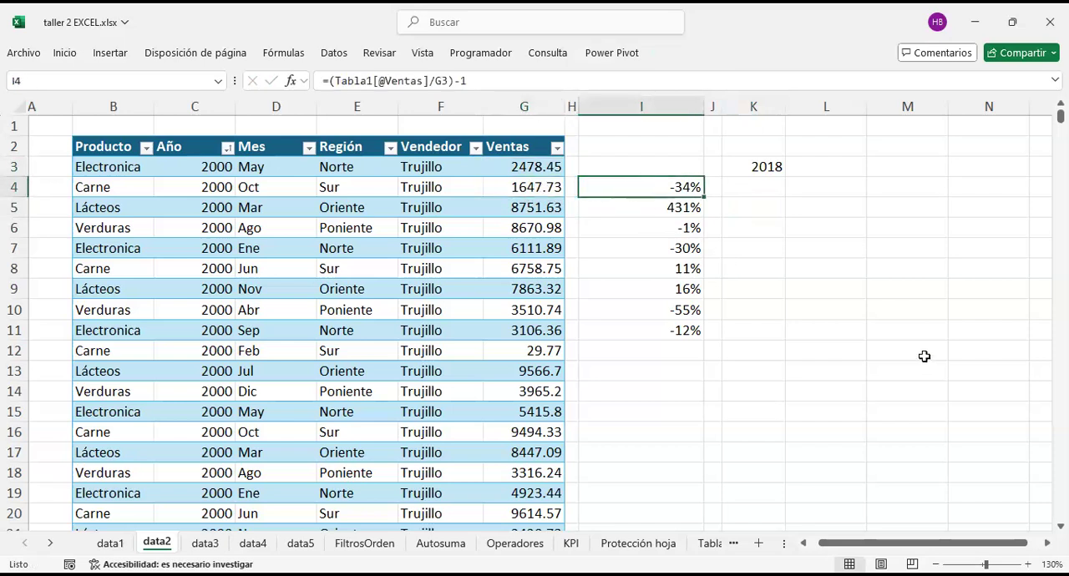
Step: Enter 66% in cell K4 as a reference beside the percentage change in I4
key(Right)
key(Right)
text(66%)
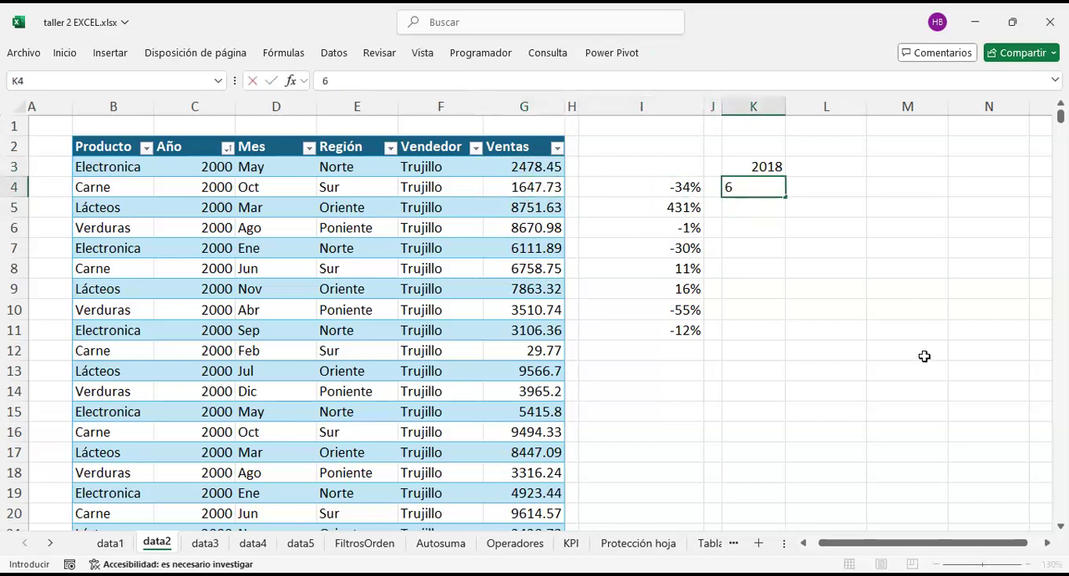
key(Return)
Step: Compare the percentage change in I4 with the reference percentage in K4
key(Left)
key(Left)
key(Left)
key(Up)
key(Right)
key(Right)
key(Right)
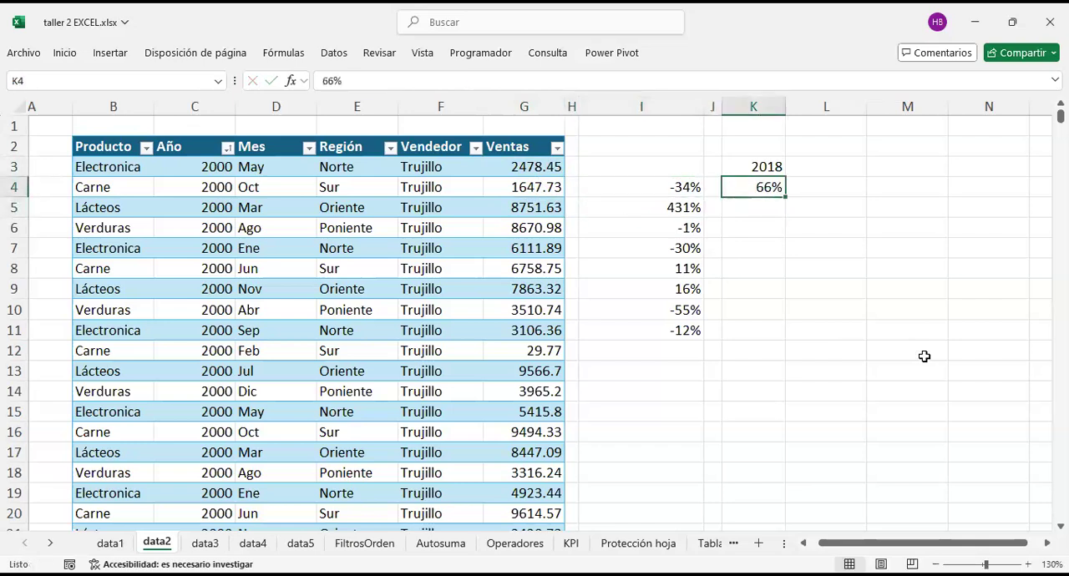
key(Left)
key(Left)
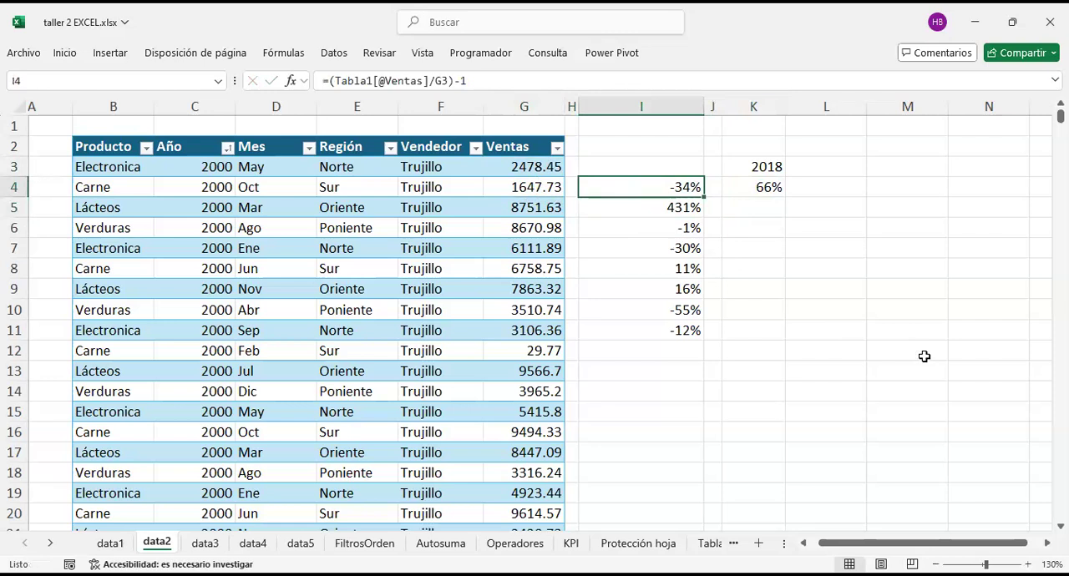
key(Right)
key(Right)
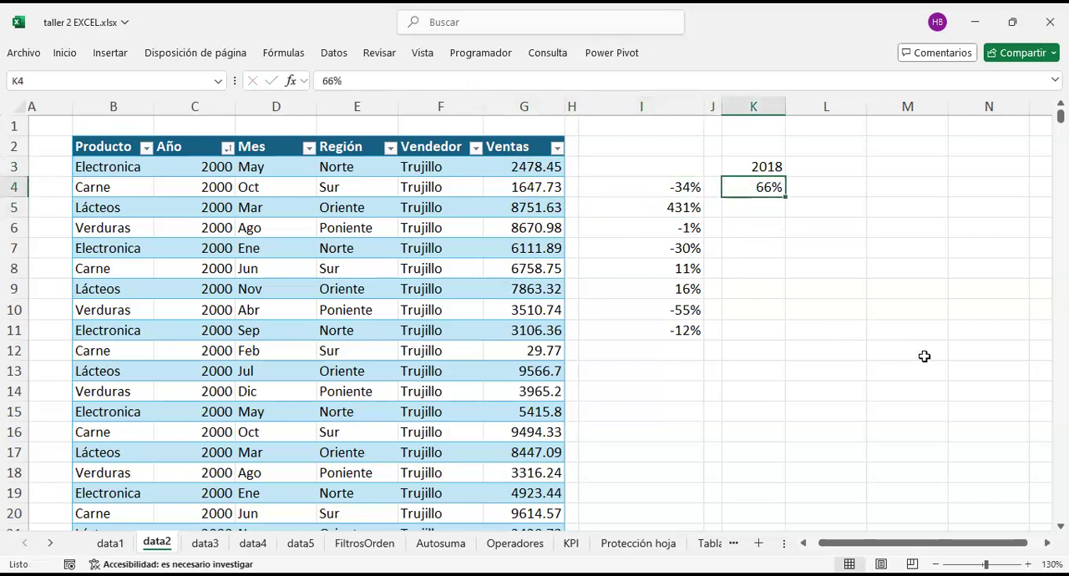
key(Left)
key(Left)
key(Right)
key(Right)
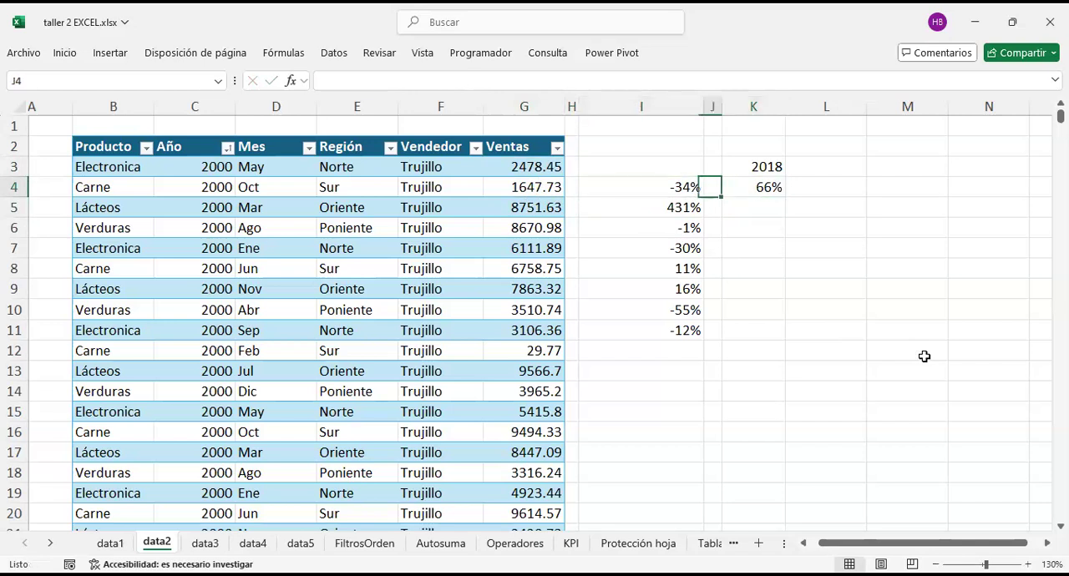
Step: Compare the first Ventas values, G3 to G5, with the percentage change calculated in I5
key(Left)
key(Left)
key(Down)
key(Down)
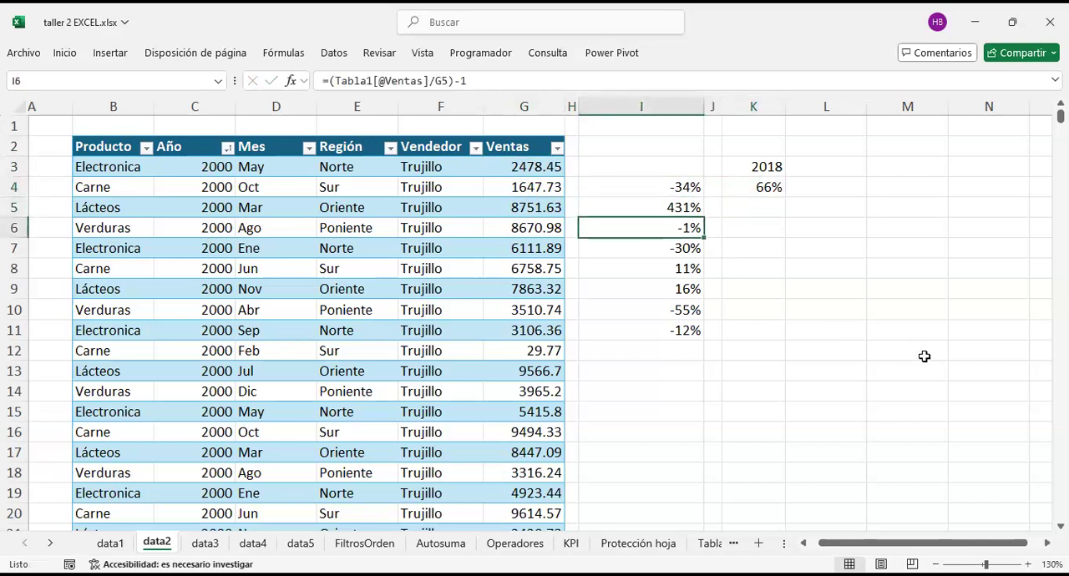
key(Left)
key(Left)
key(Up)
key(Up)
key(Up)
key(Down)
key(Down)
key(Right)
key(Right)
key(Right)
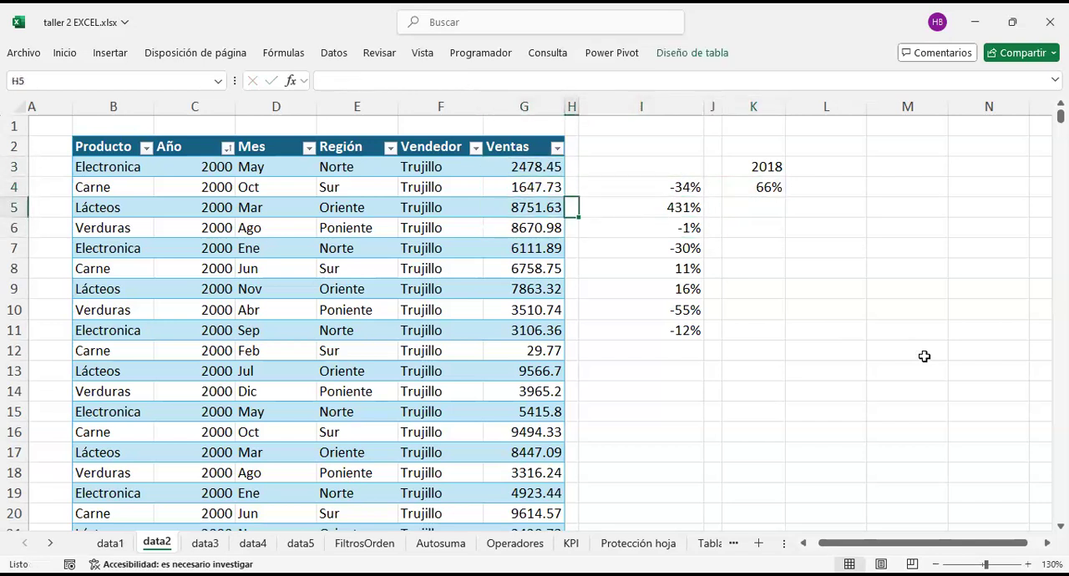
key(Left)
key(Left)
key(Right)
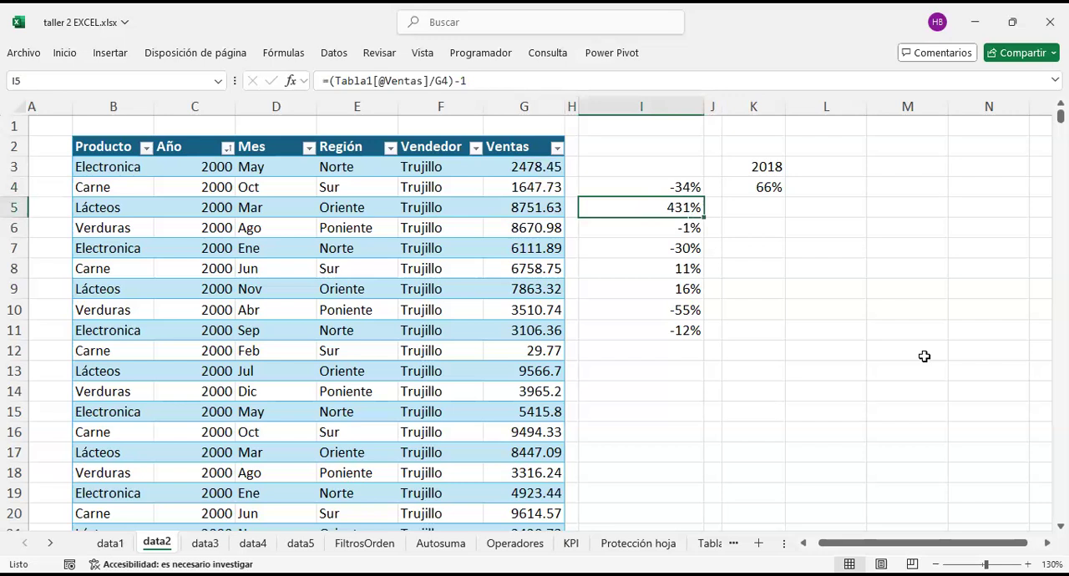
Step: Compare the Ventas value in G6 with the change in I6, and check the formulas in I7 to I9
key(Down)
key(Left)
key(Left)
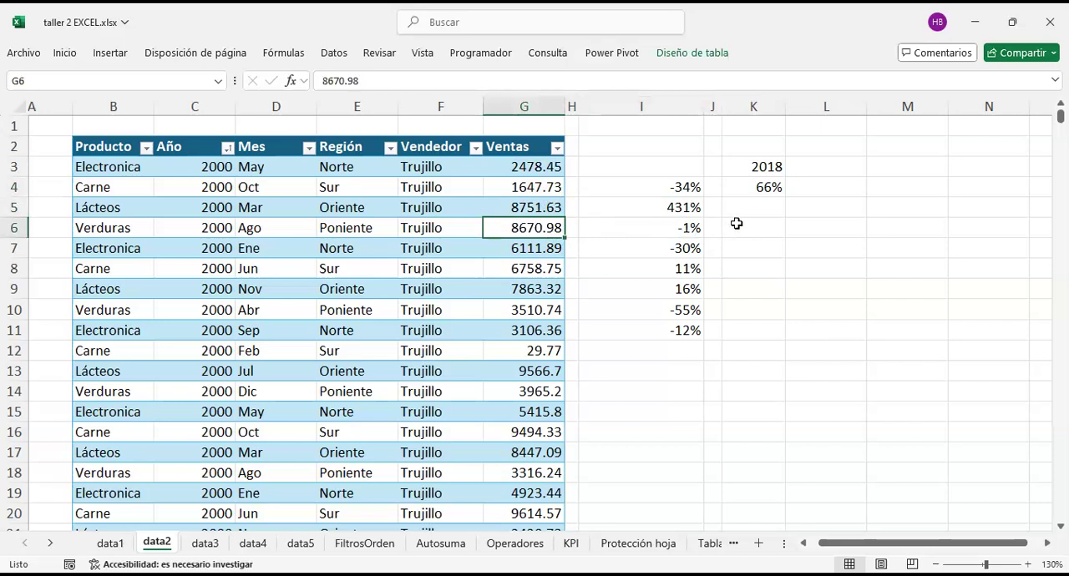
key(Right)
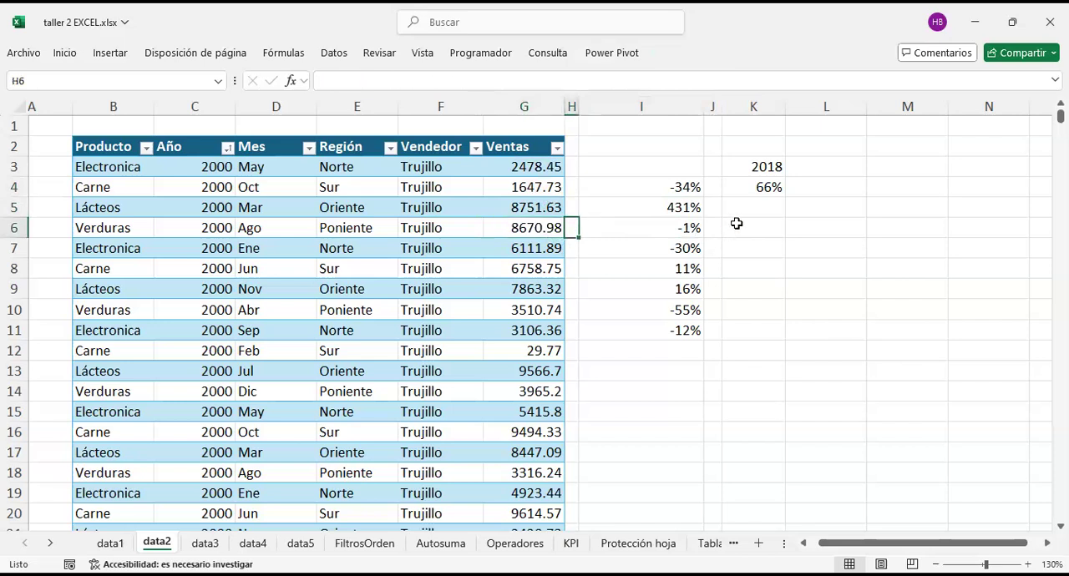
key(Right)
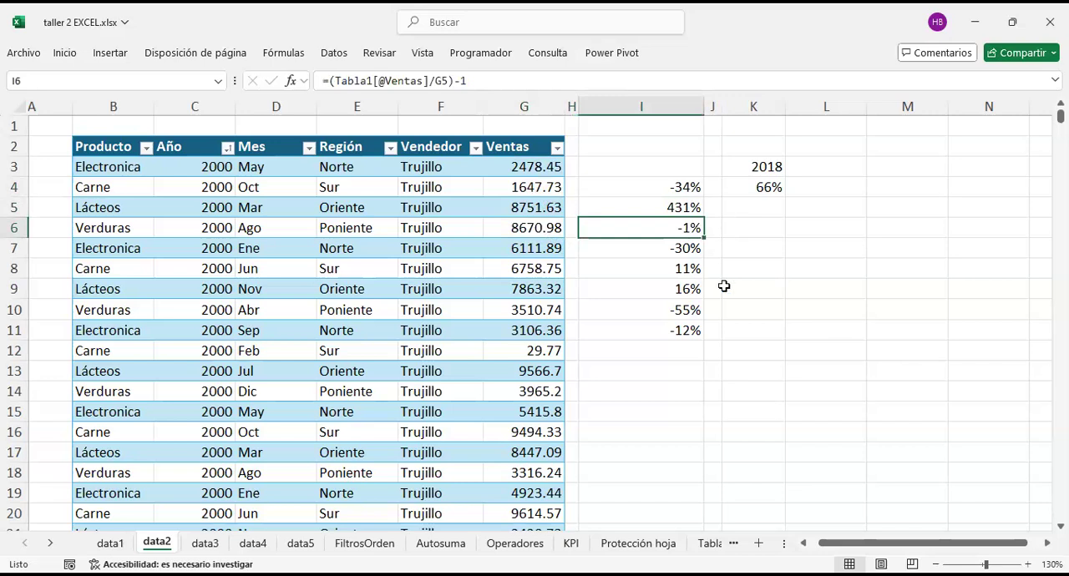
key(Down)
key(Down)
key(Up)
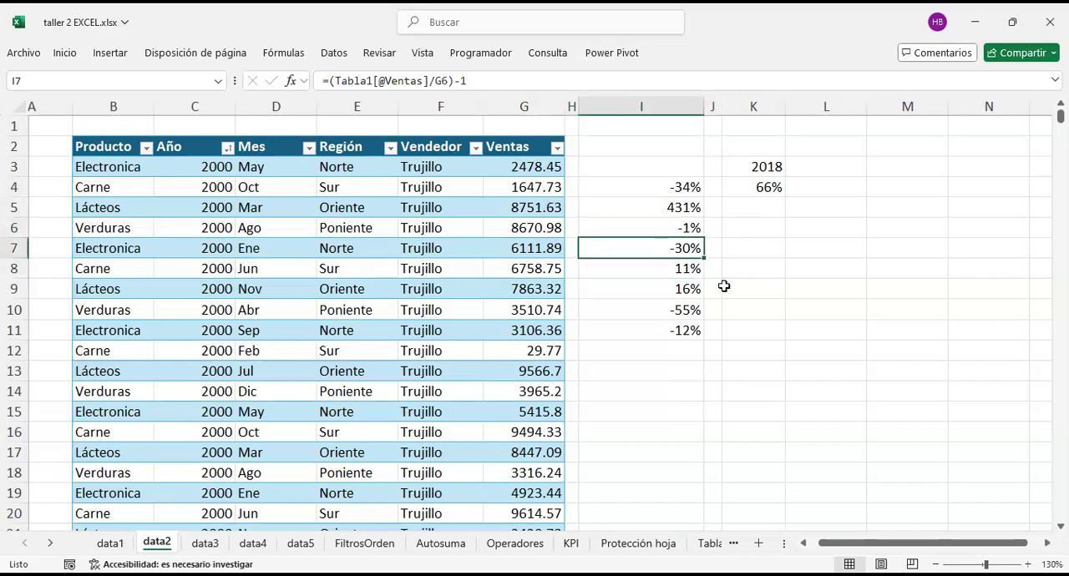
key(Down)
key(Down)
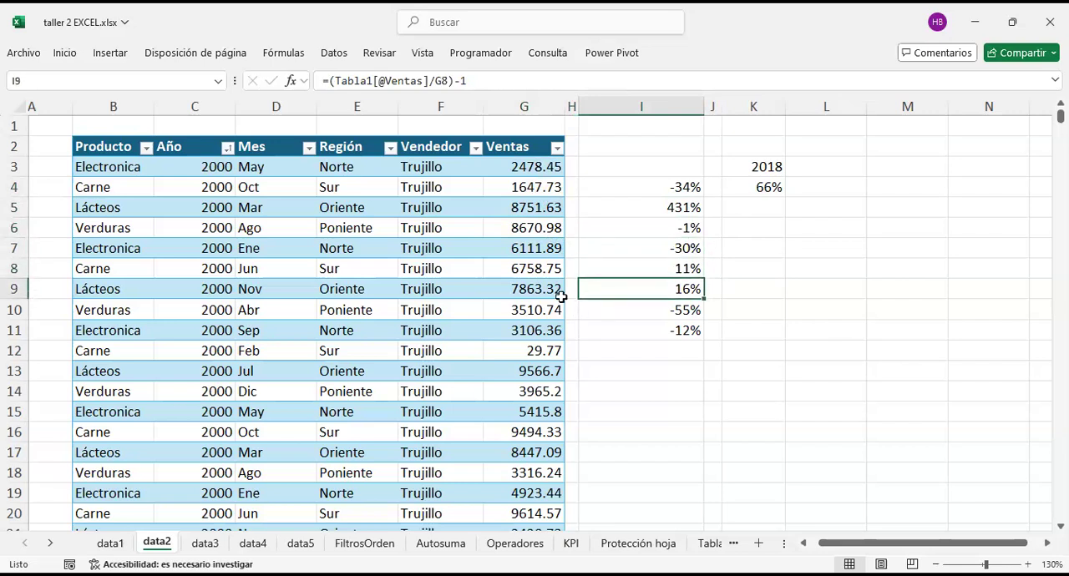
Step: Insert a 2D line chart of all Ventas values from G3 to the end of the table
click(535, 166)
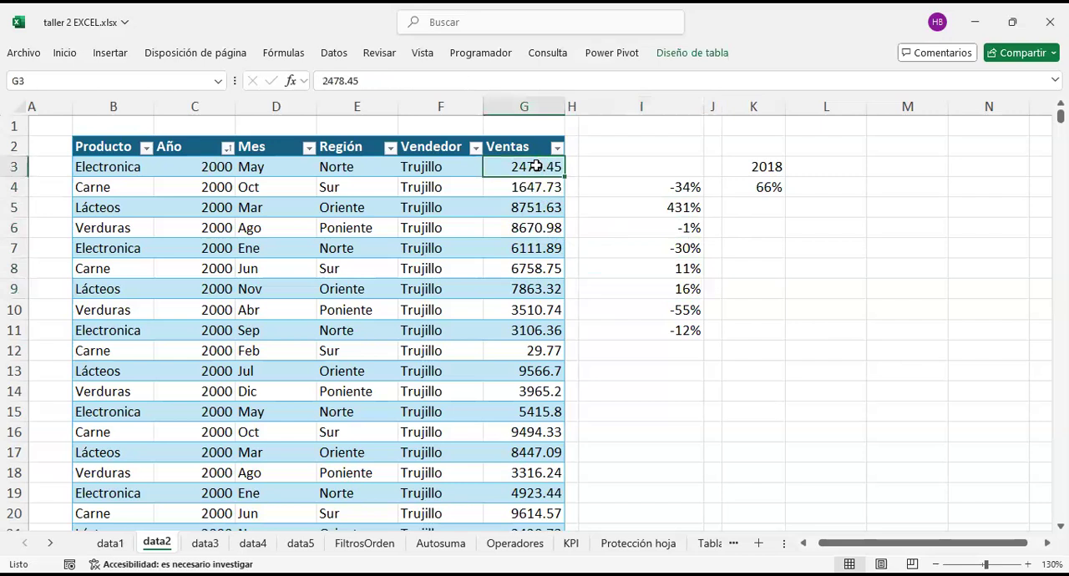
key(Left)
key(Left)
key(Right)
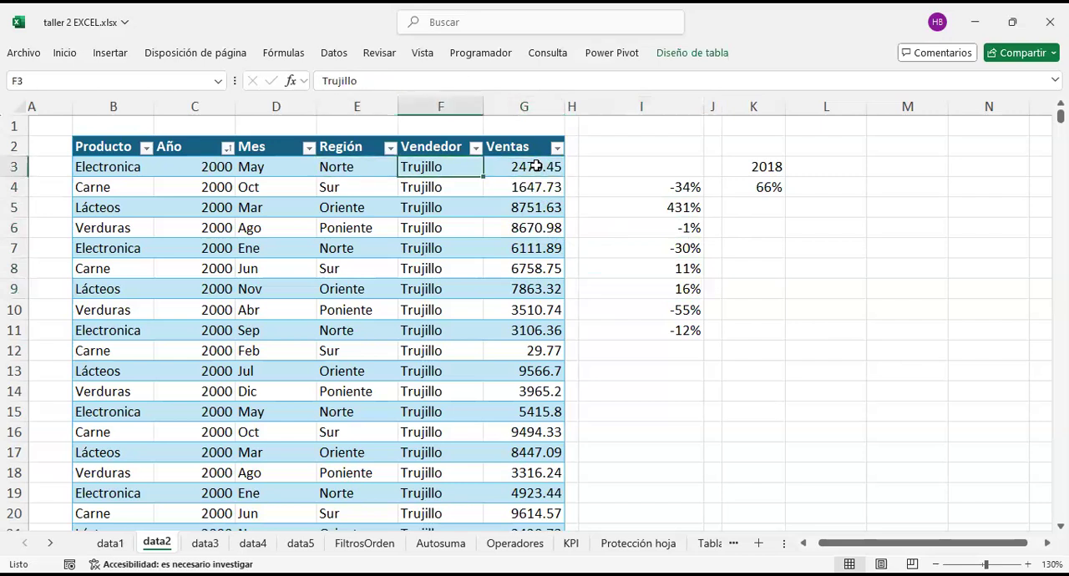
key(Left)
key(Left)
key(Right)
key(Right)
key(Right)
key(ctrl+shift+Down)
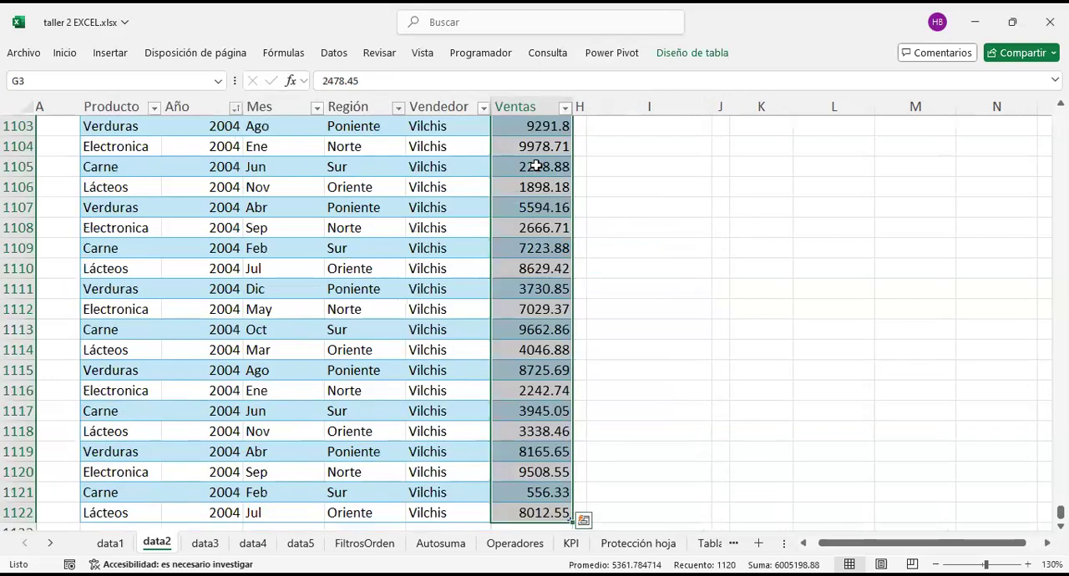
scroll(555, 218, up, 5)
scroll(555, 218, up, 12)
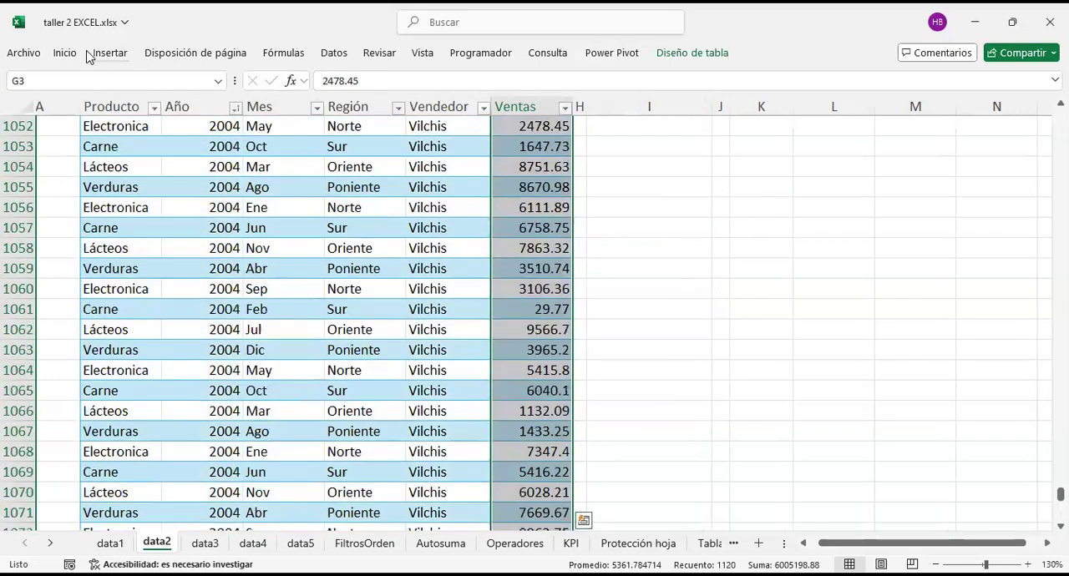
click(94, 55)
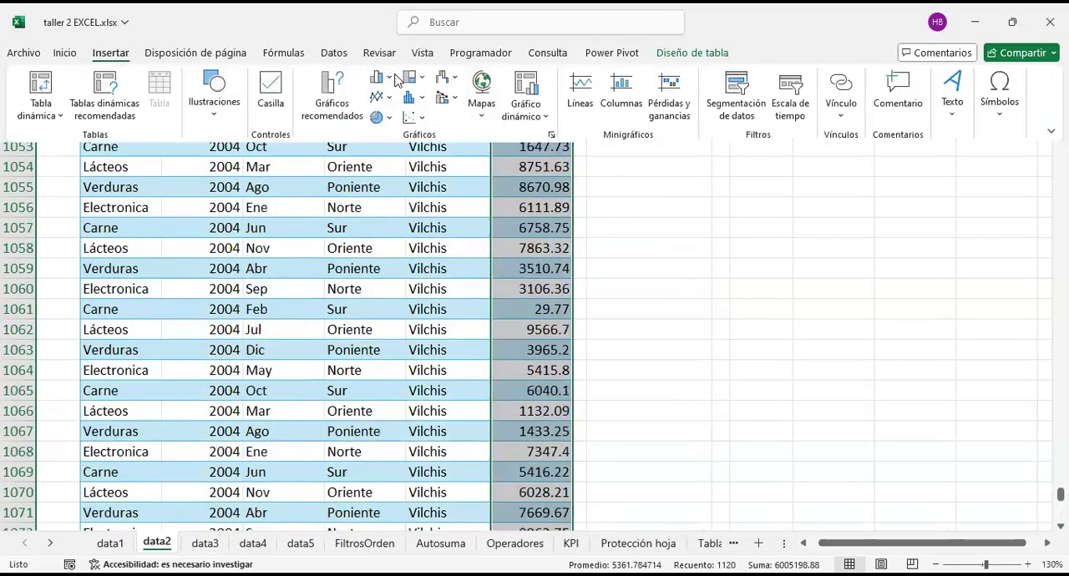
click(391, 100)
click(395, 154)
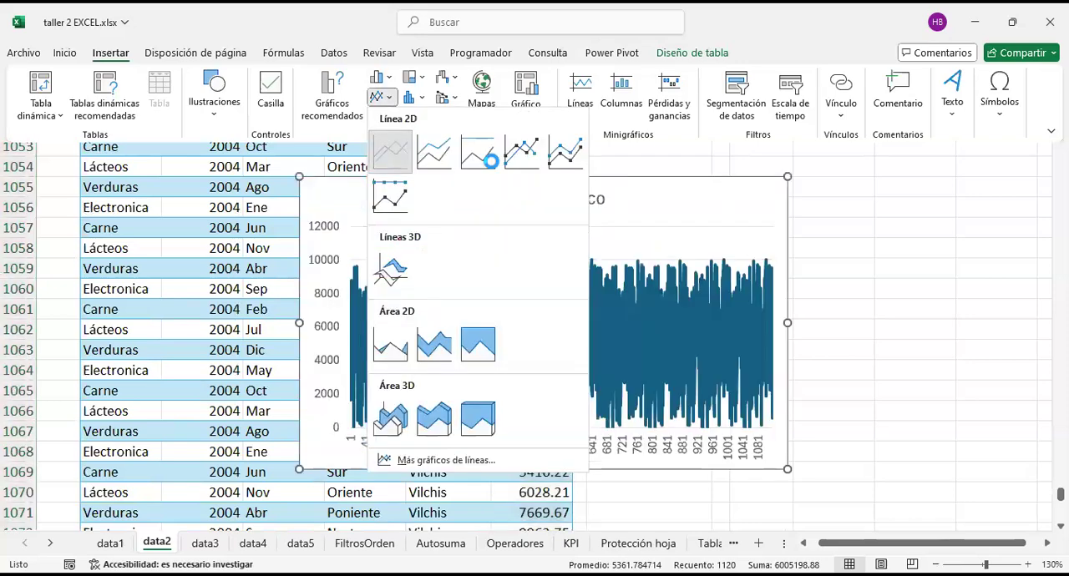
Step: Move the Ventas line chart from the end of the table up beside its first rows, placing it at cell I14
scroll(694, 440, up, 4)
drag(693, 440, 762, 177)
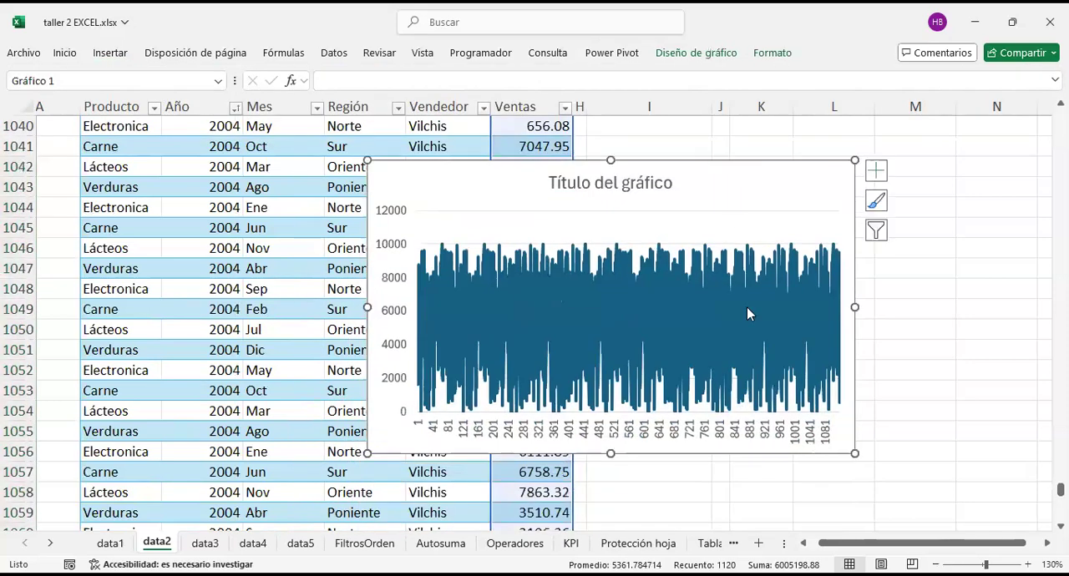
scroll(752, 359, up, 5)
drag(762, 477, 737, 284)
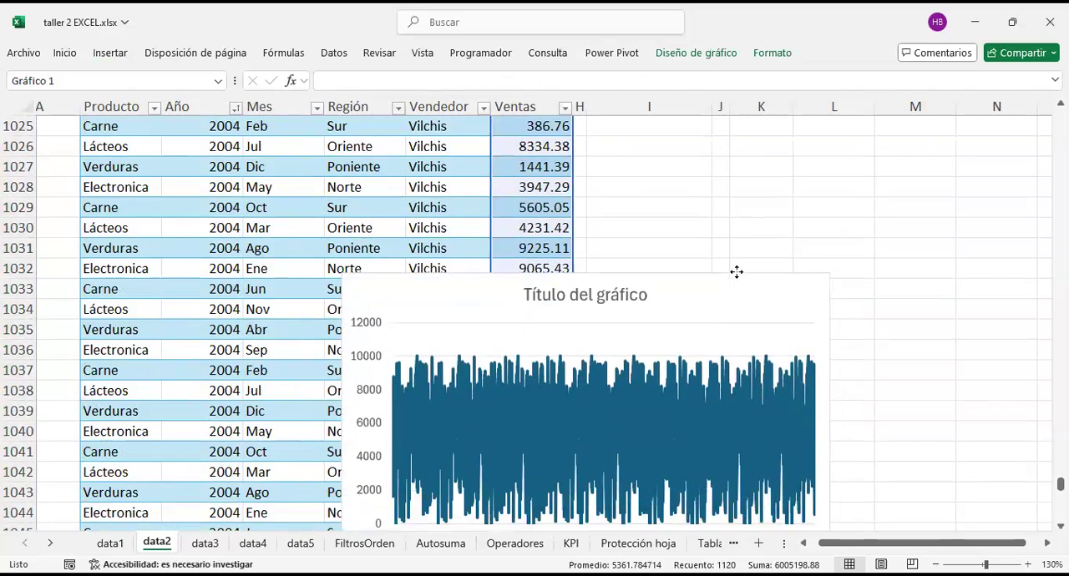
key(Delete)
scroll(726, 289, up, 6)
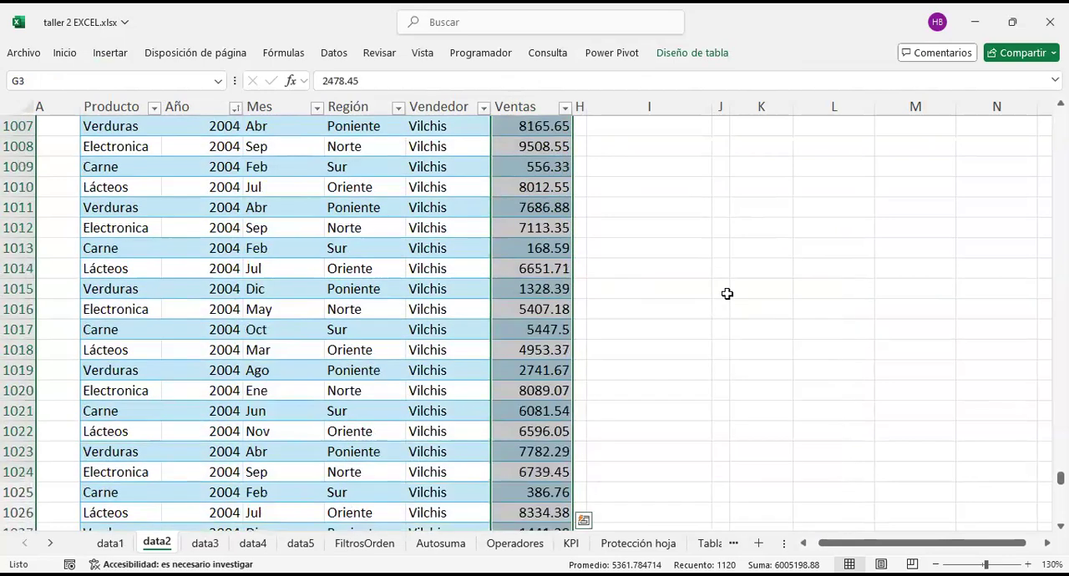
click(640, 347)
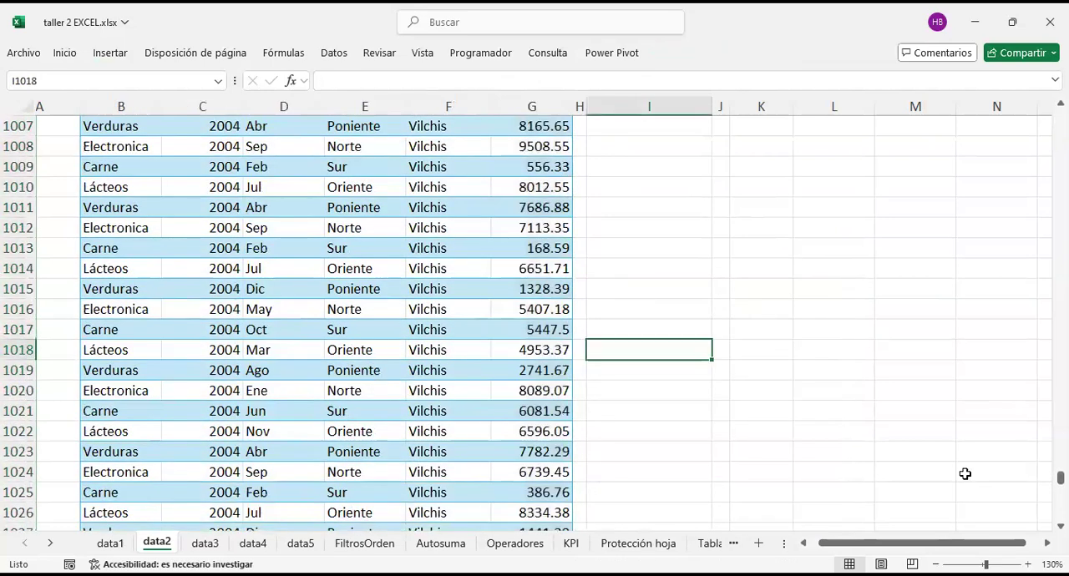
key(ctrl+Up)
click(660, 189)
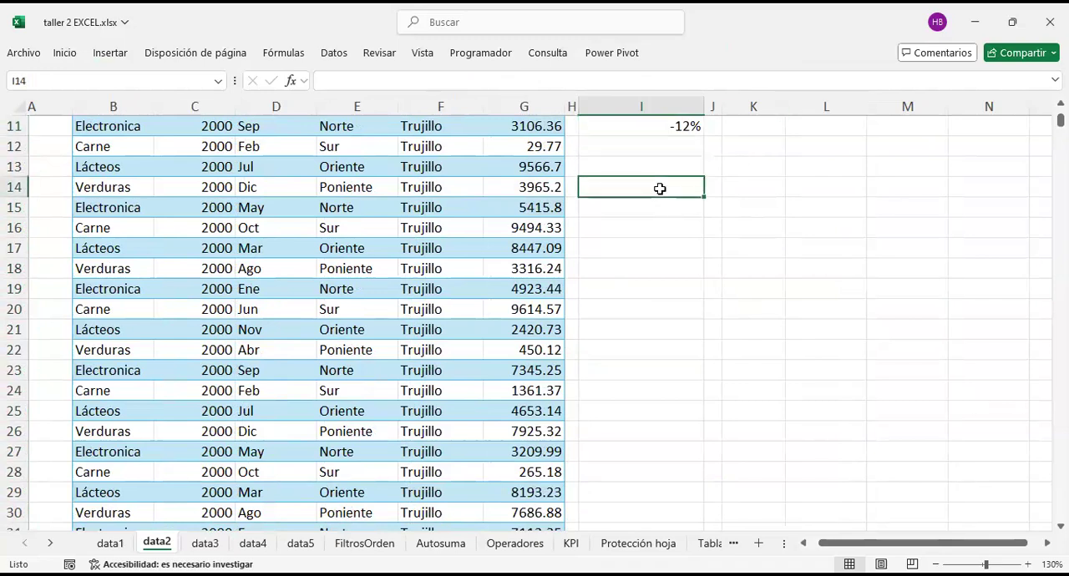
key(ctrl+v)
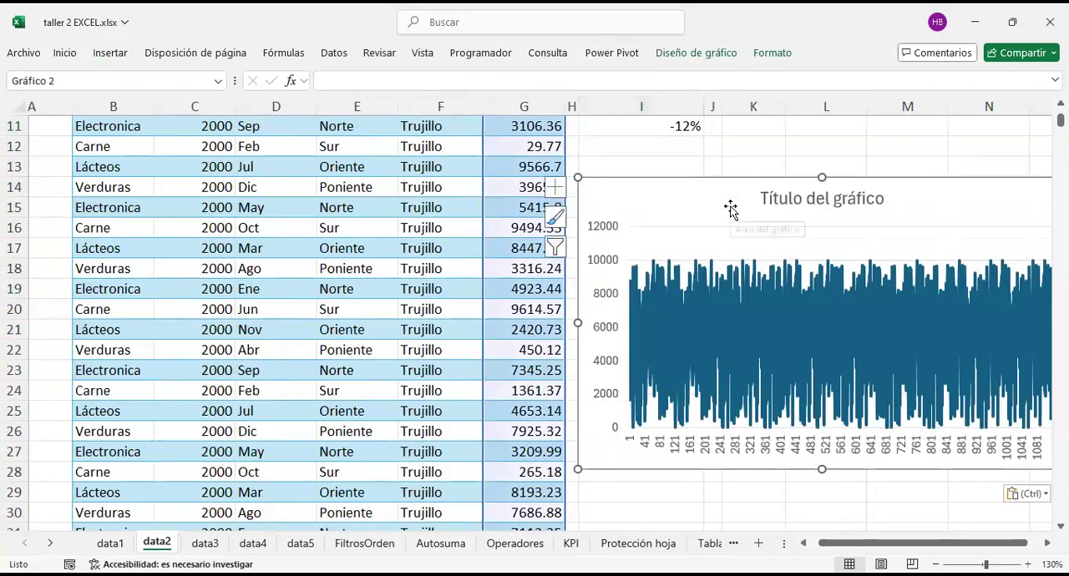
Step: Enlarge the Ventas line chart so it spans columns I to S, and examine the plotted line
scroll(729, 209, right, 3)
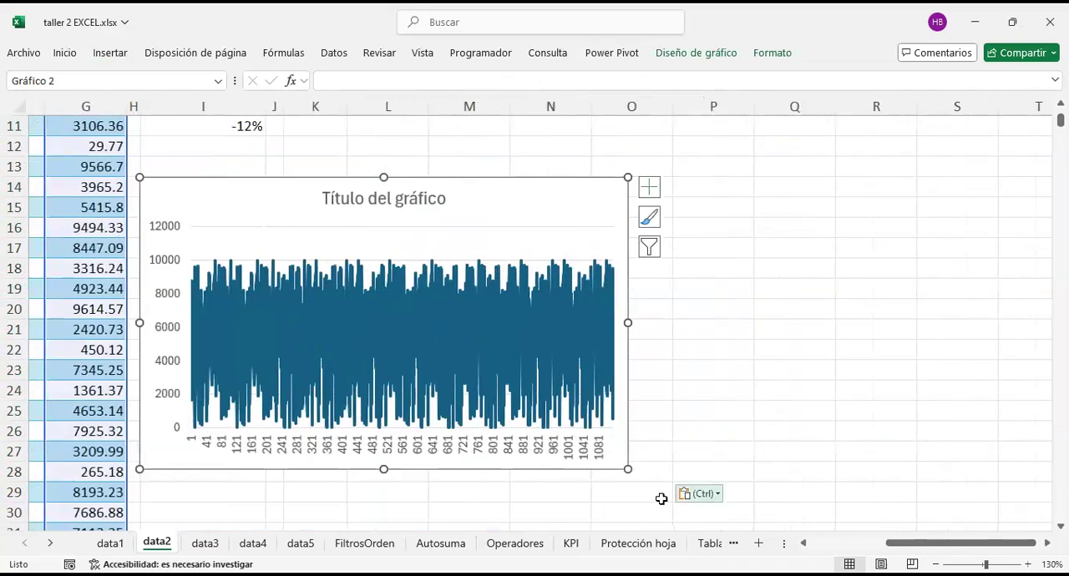
drag(628, 469, 982, 496)
scroll(582, 395, down, 4)
scroll(584, 398, up, 2)
scroll(585, 397, up, 3)
scroll(539, 366, down, 3)
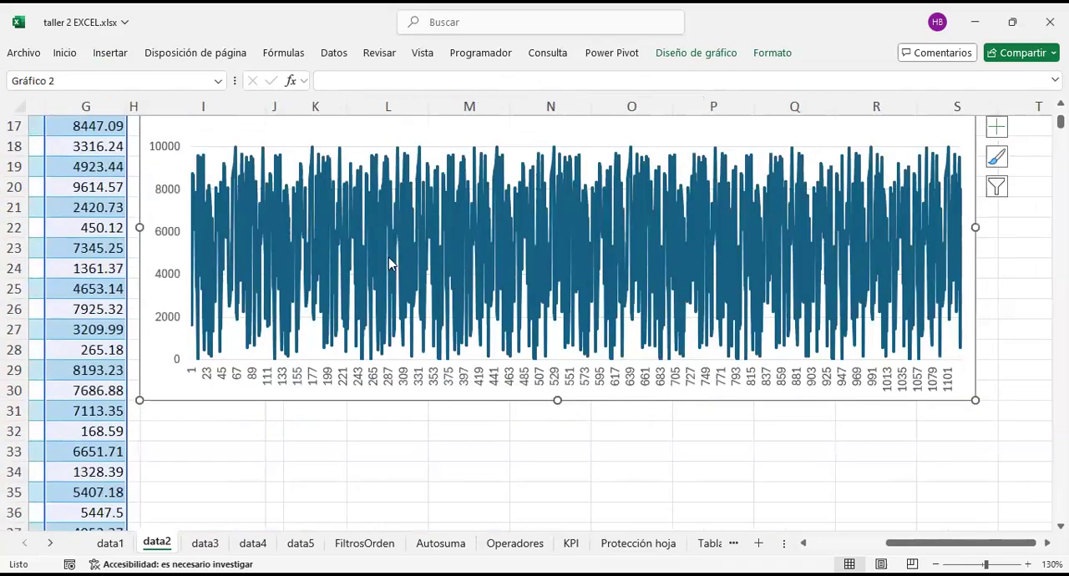
Step: Delete the Ventas line chart from the data2 sheet
scroll(473, 342, up, 1)
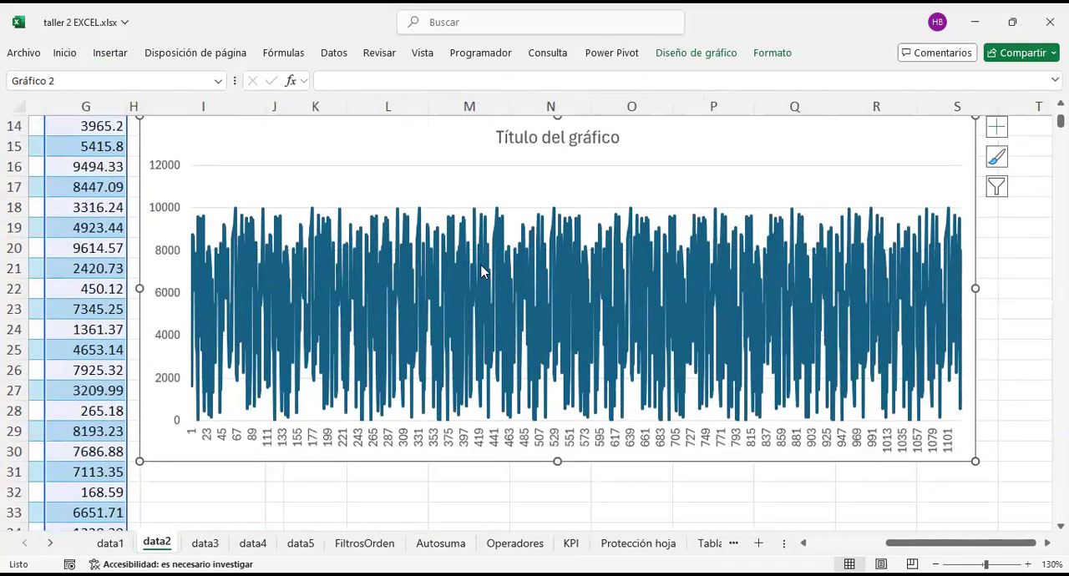
scroll(518, 318, up, 4)
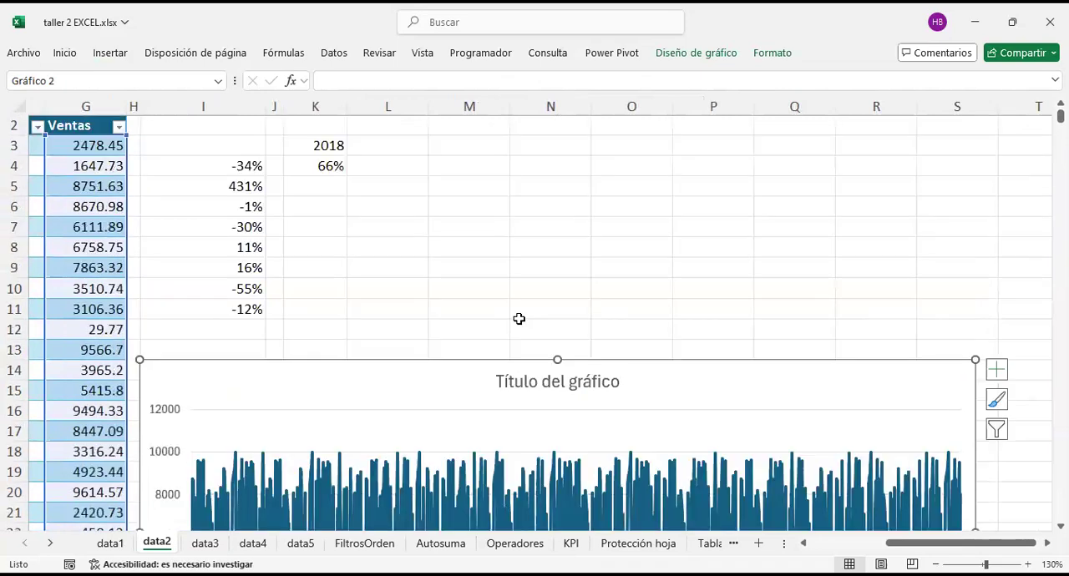
scroll(518, 318, down, 3)
key(Delete)
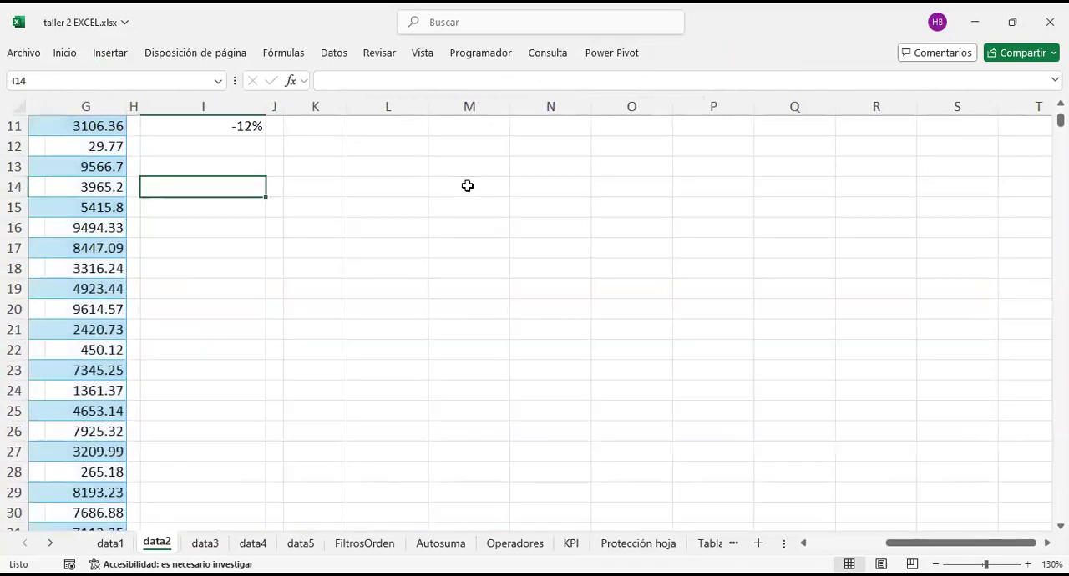
Step: Review the percentage-change formula in I5 and the whole range of changes from I4 to I11
scroll(462, 232, up, 4)
scroll(464, 232, left, 1)
scroll(464, 231, left, 1)
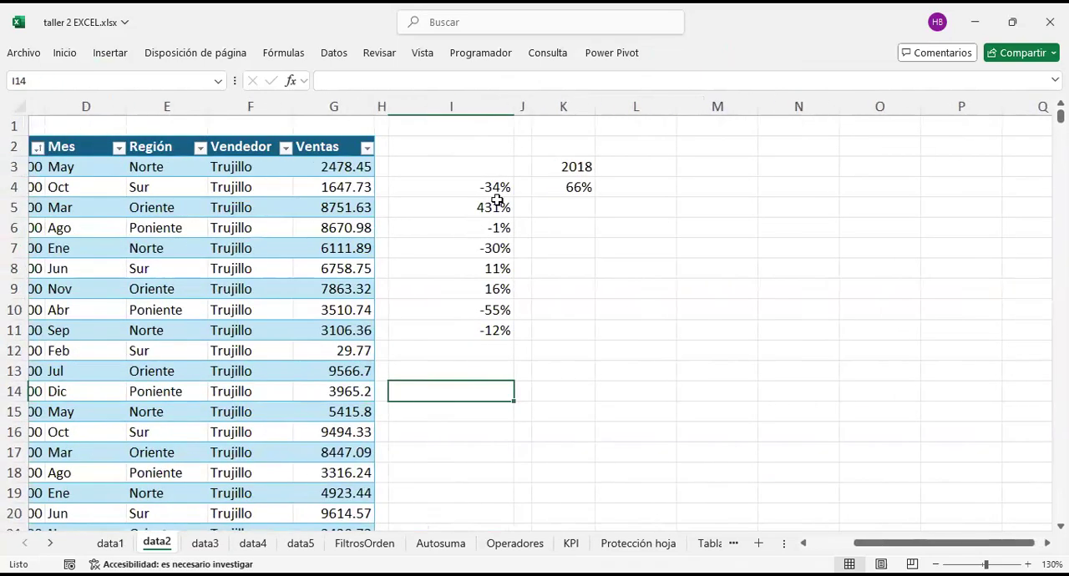
click(496, 204)
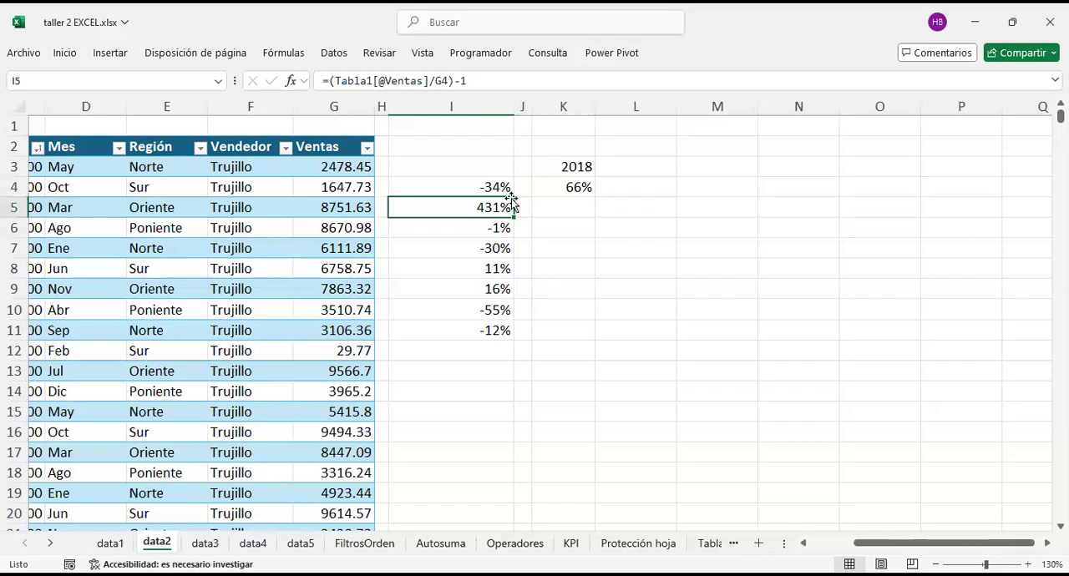
drag(468, 182, 493, 324)
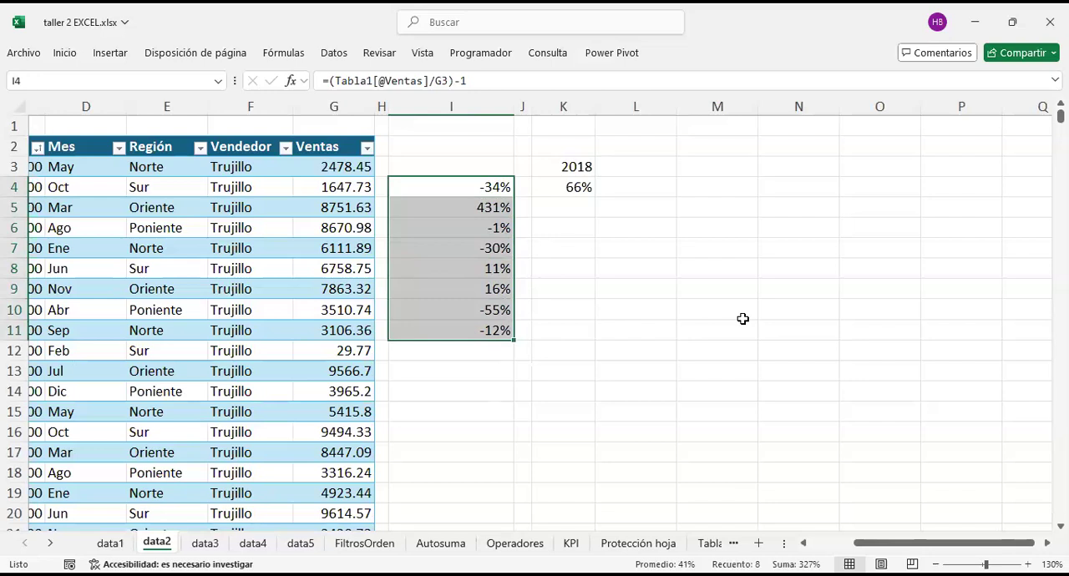
click(644, 251)
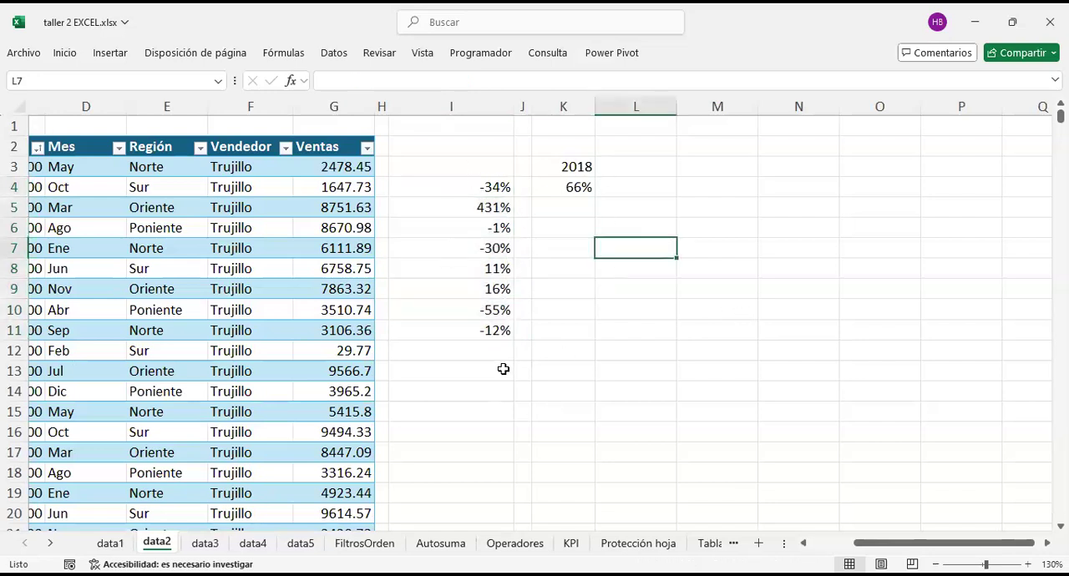
Step: Go to the KPI sheet, reduce its zoom to 140%, and find the empty area below the PLANTILLA and BAJAS rows
click(572, 544)
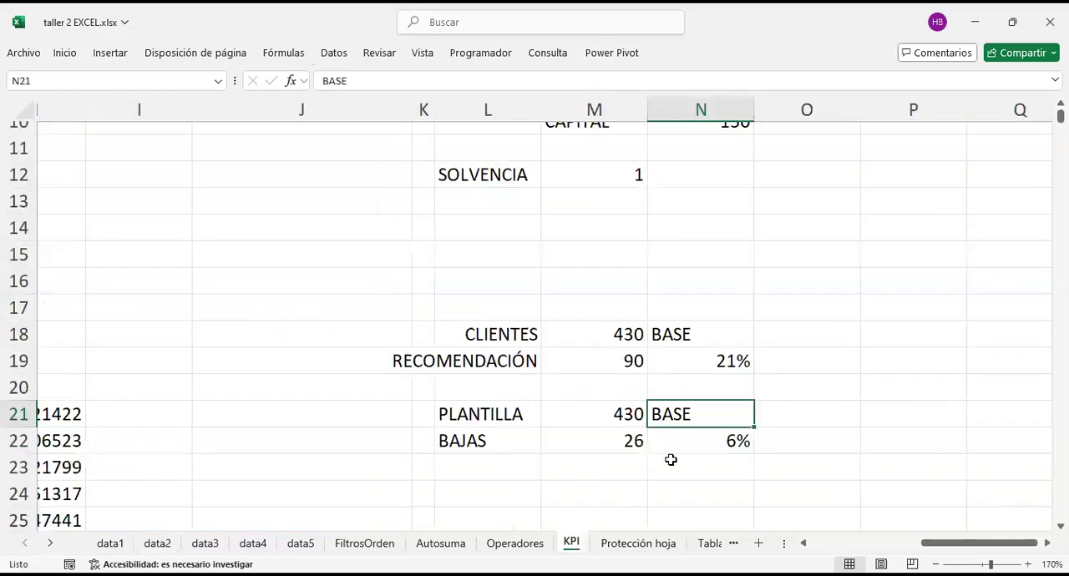
click(935, 564)
click(936, 564)
click(935, 564)
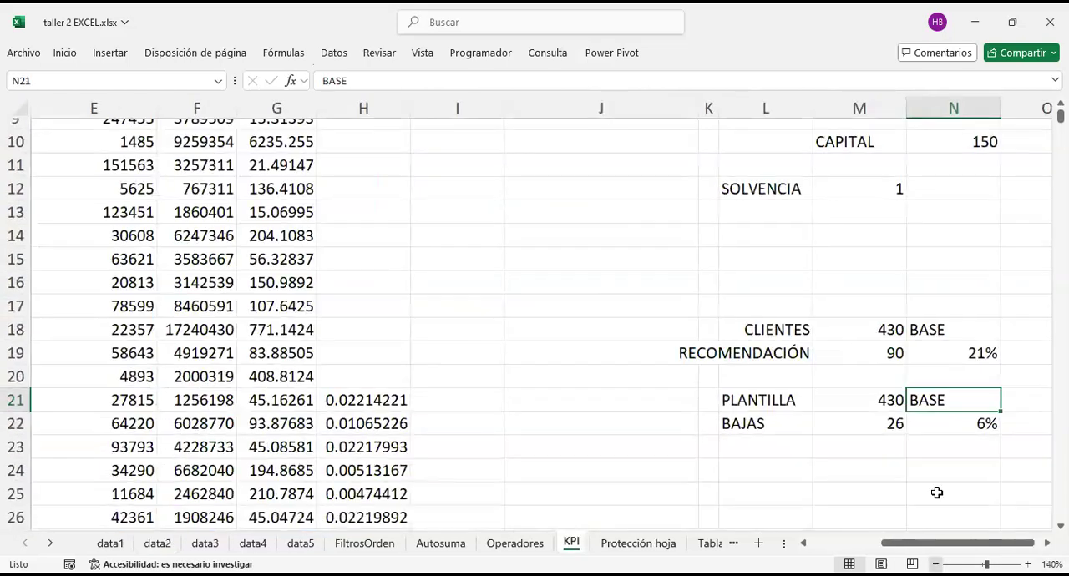
scroll(880, 390, up, 3)
scroll(878, 386, down, 4)
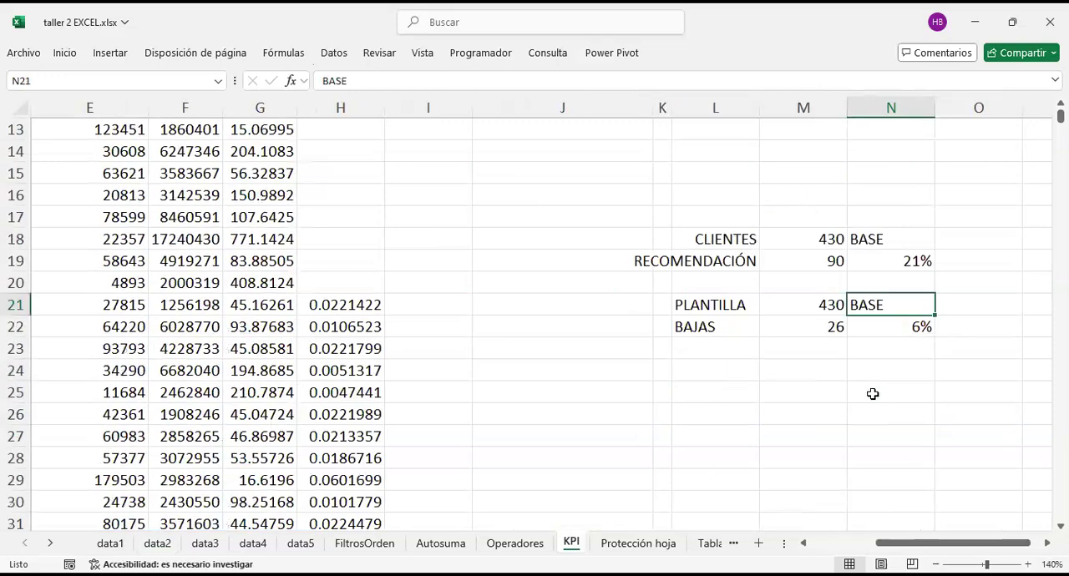
click(714, 371)
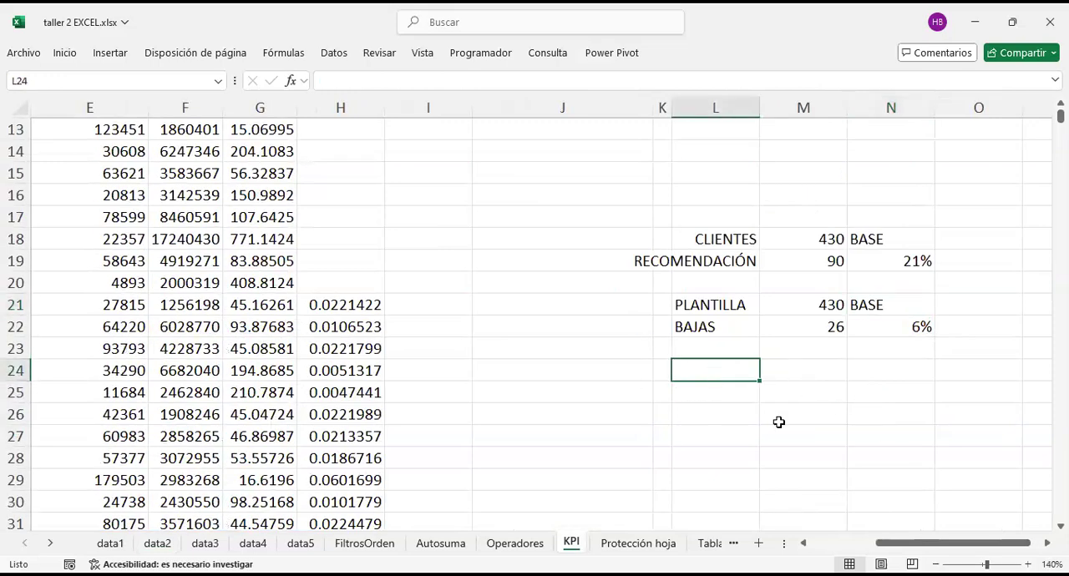
scroll(847, 433, up, 4)
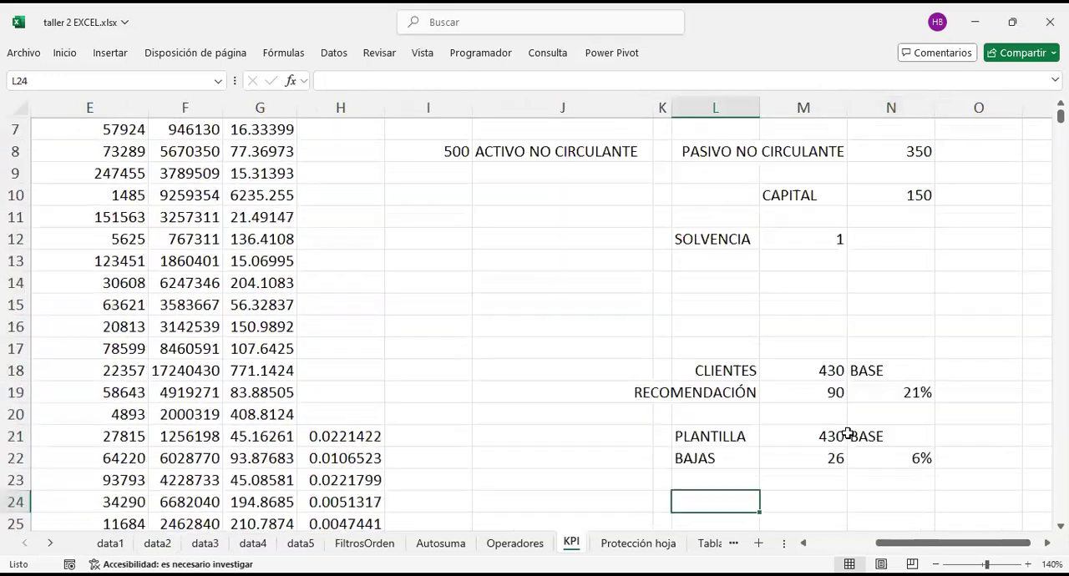
scroll(847, 433, down, 2)
scroll(847, 433, down, 3)
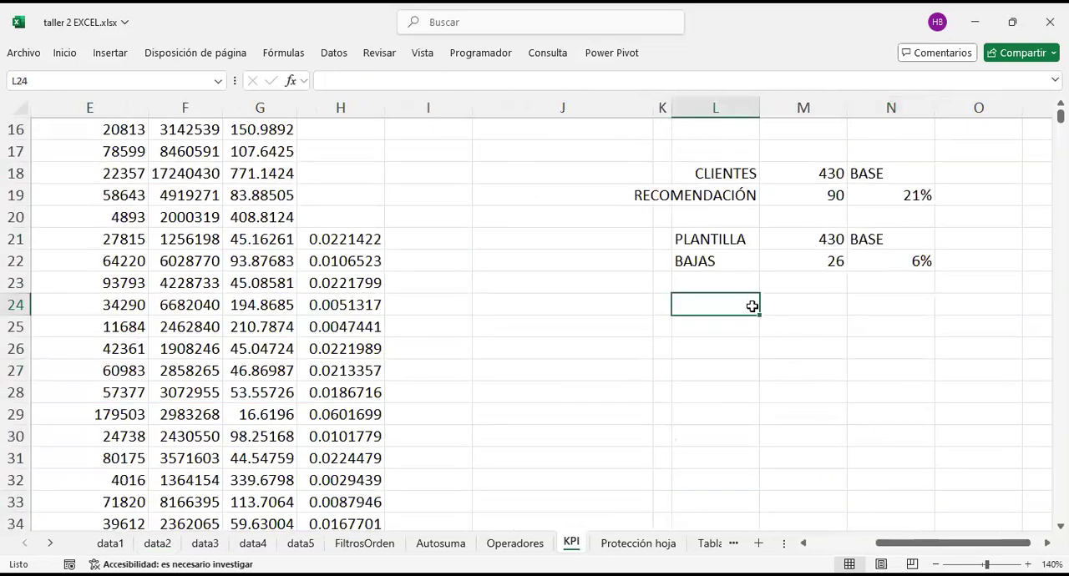
Step: Enter the weekday names lunes, martes and miercoles in cells L25 to L27
click(715, 332)
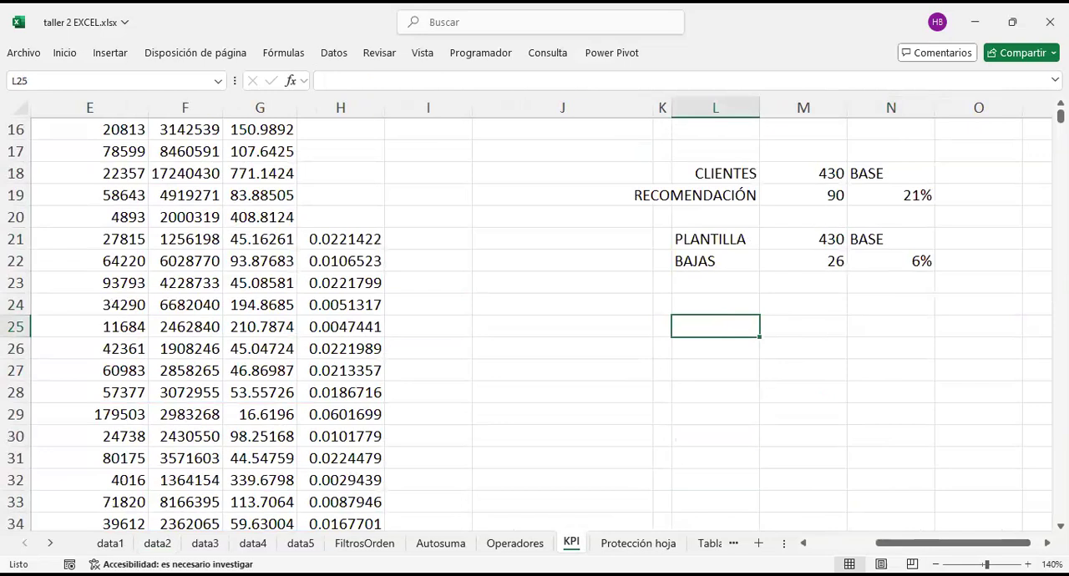
text(lunes)
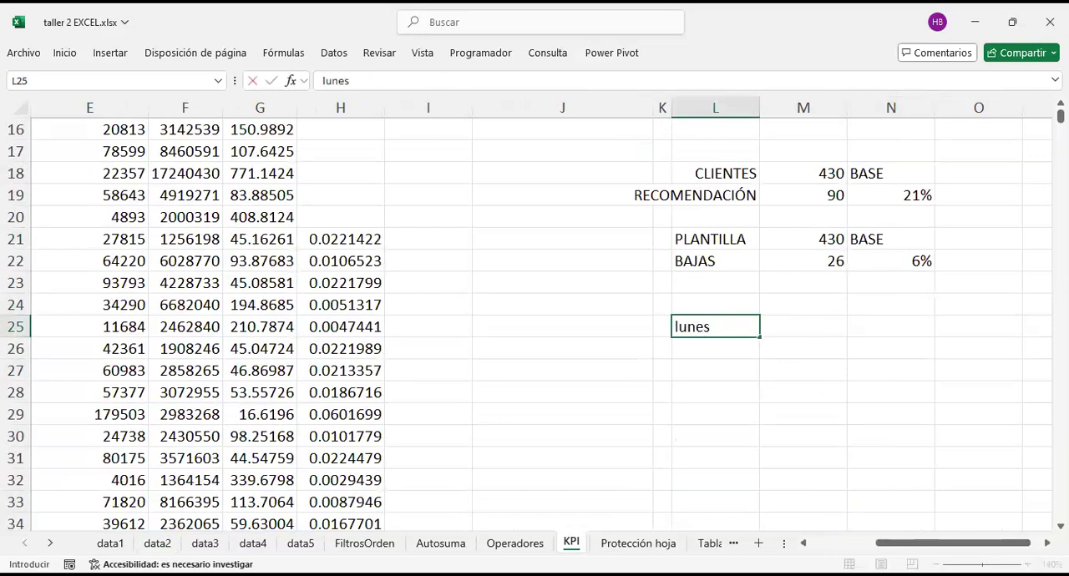
key(Return)
text(martes)
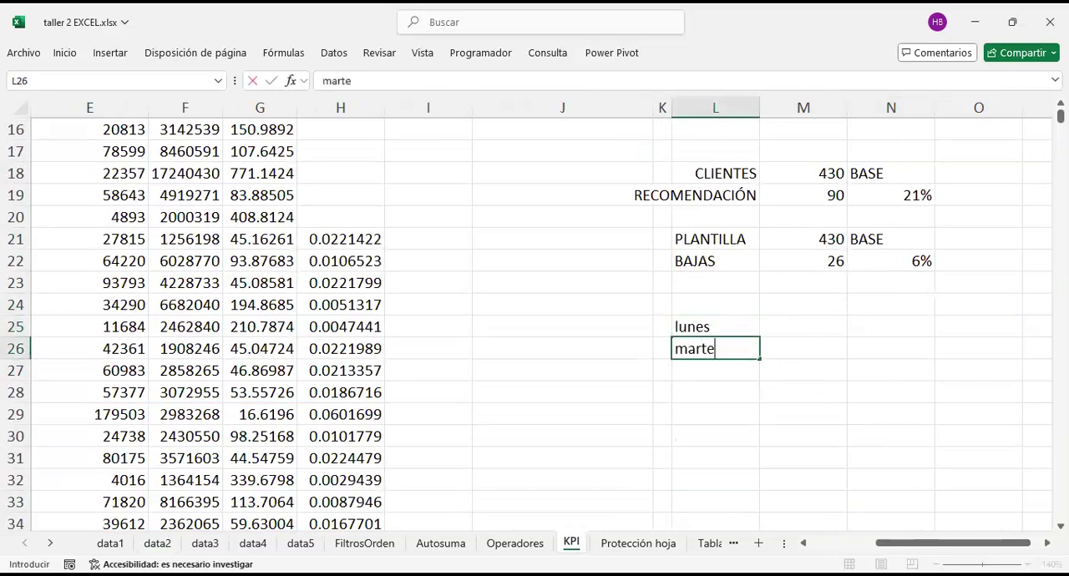
key(Return)
text(miercoles)
key(Return)
Step: Clear the three weekday names from cells L25 to L27 and return to L25
key(Up)
key(Up)
key(Up)
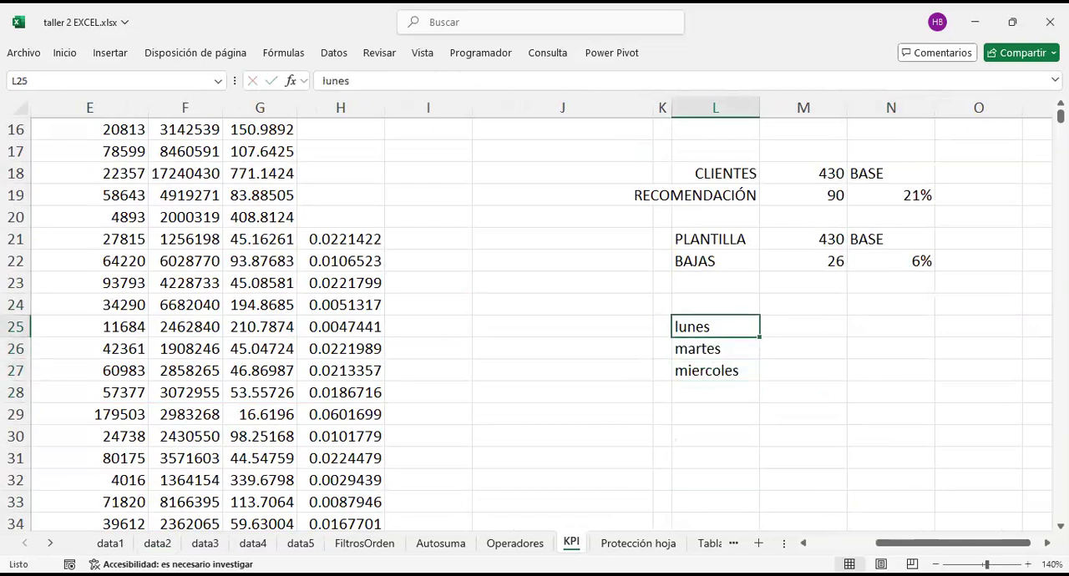
key(BackSpace)
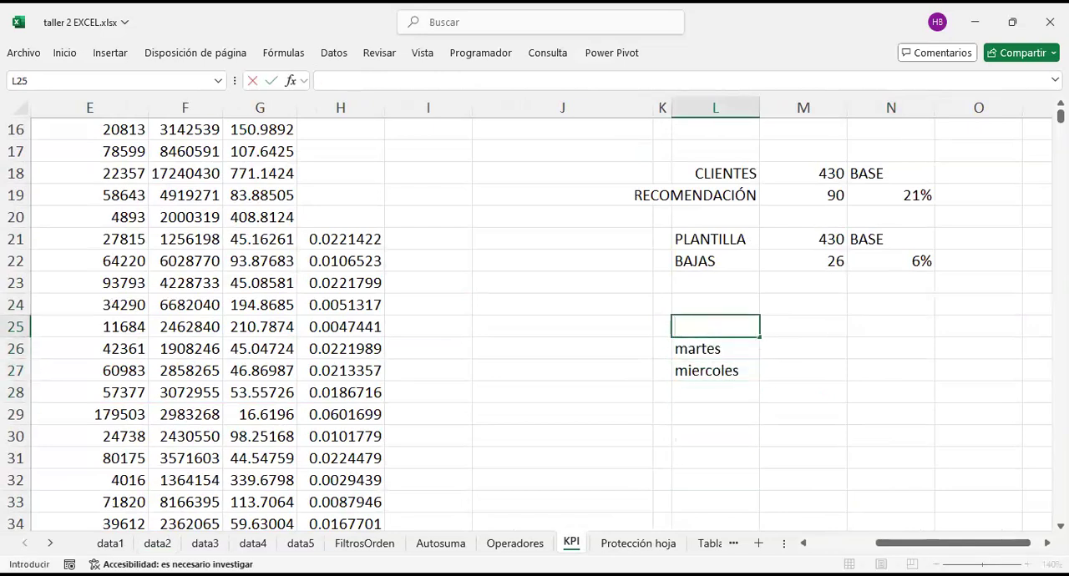
key(Return)
key(BackSpace)
key(Return)
key(BackSpace)
key(Return)
key(BackSpace)
key(Up)
key(Up)
key(Up)
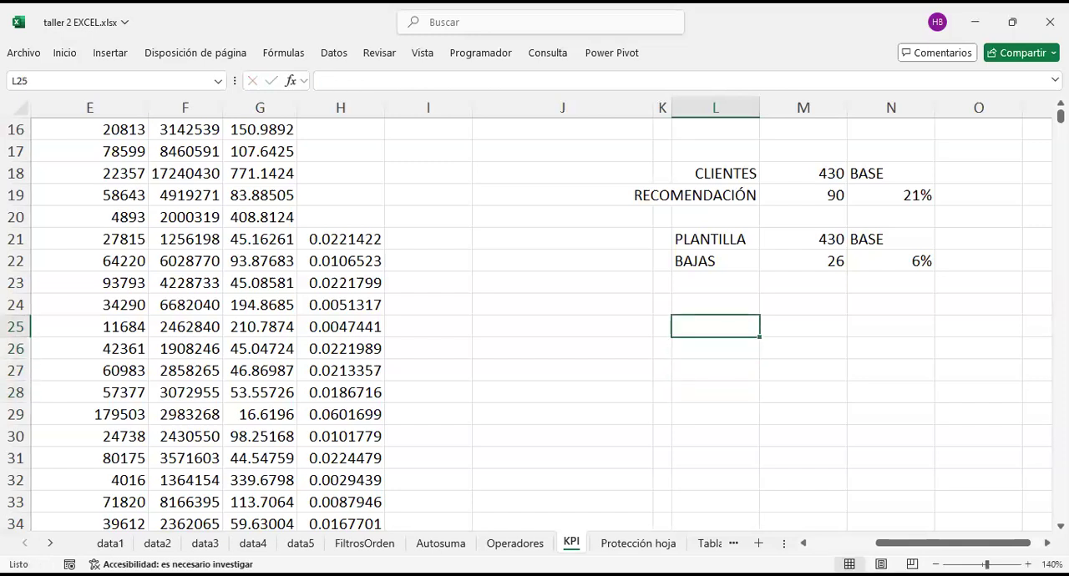
Step: Generate the numbers 1 to 7 down from L25 with the formula =SECUENCIA(7)
text(=)
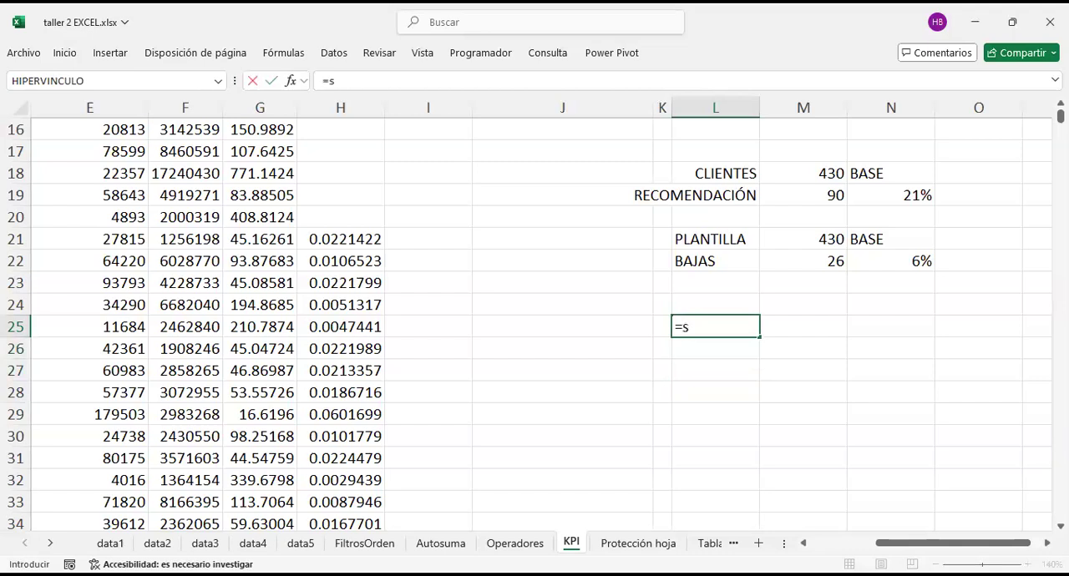
text(secu)
key(Tab)
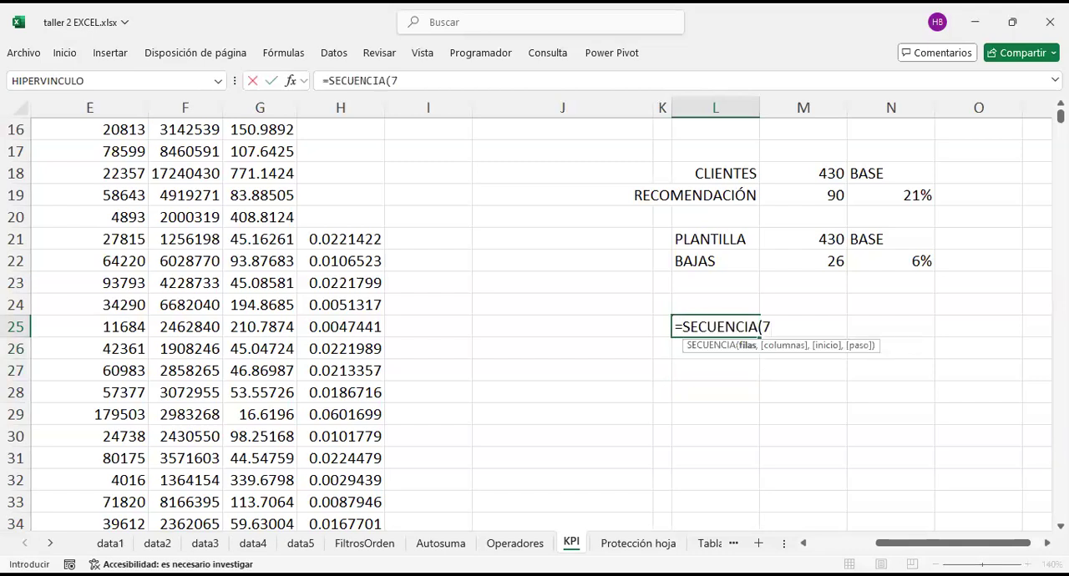
key(Return)
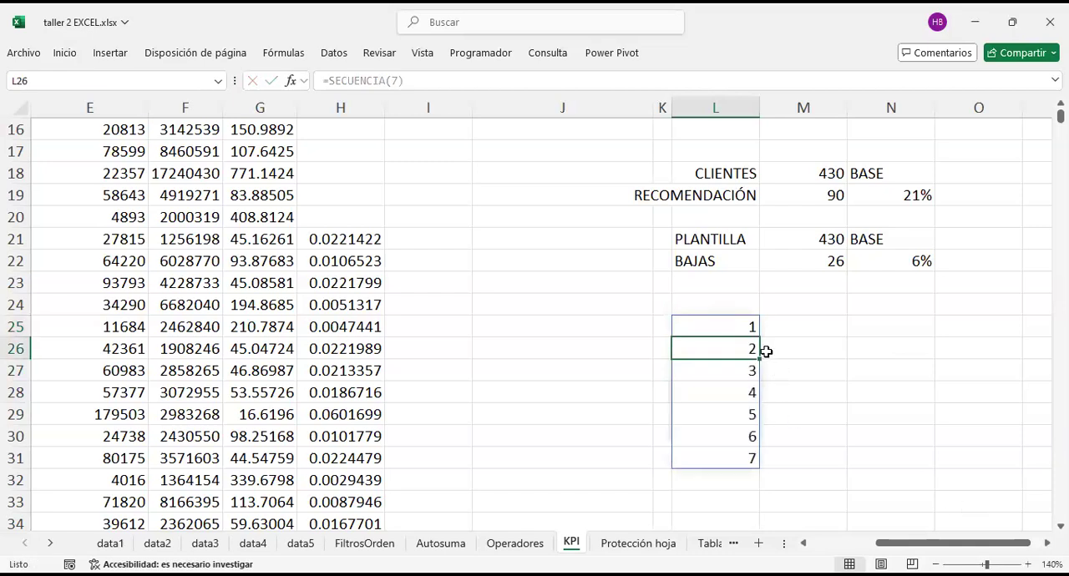
Step: Apply the custom number format dddd to the sequence in L25 to L31
click(735, 325)
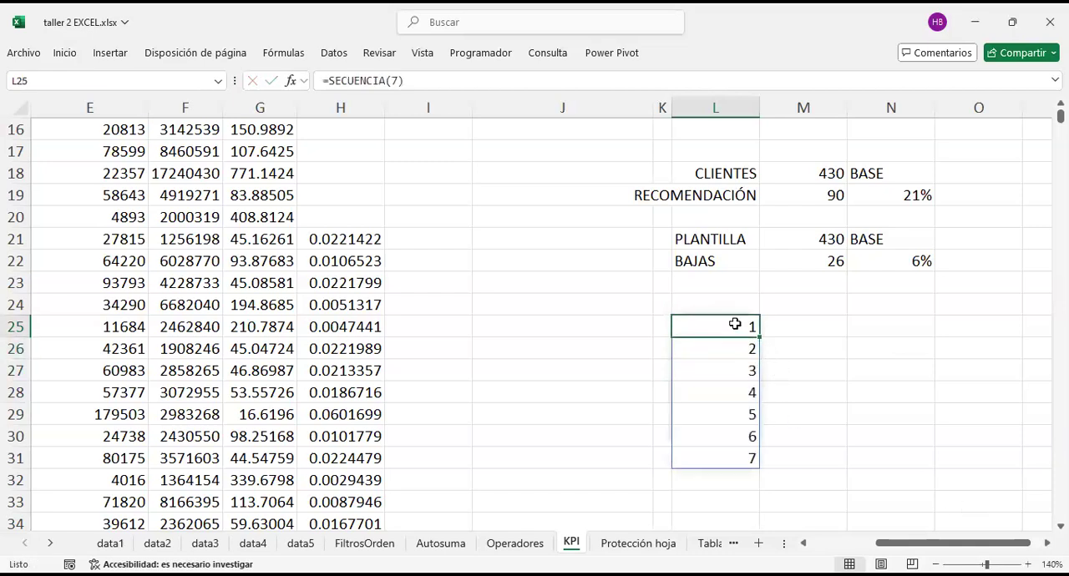
key(ctrl+shift+Down)
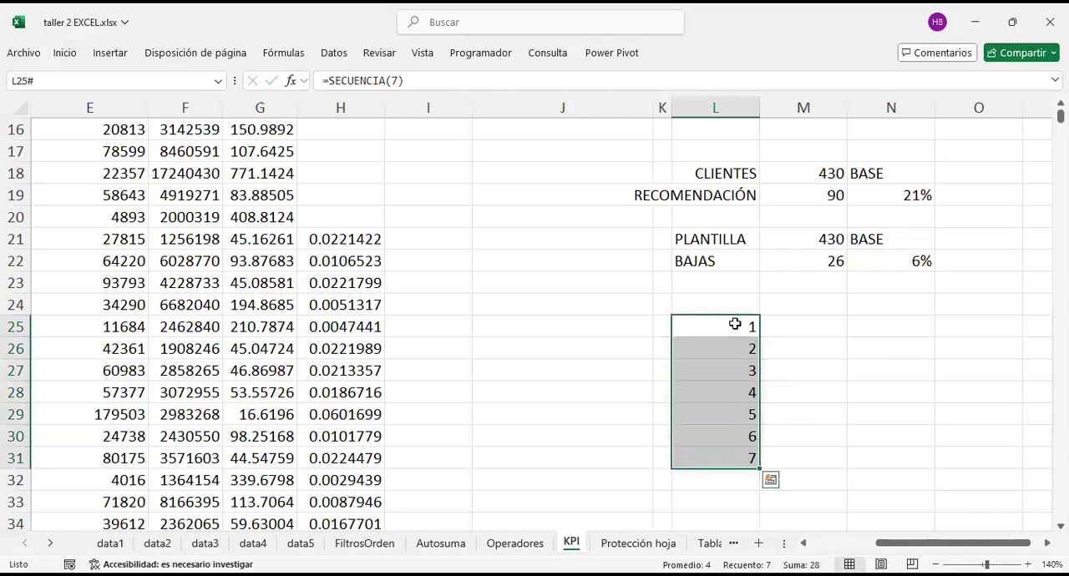
key(ctrl+1)
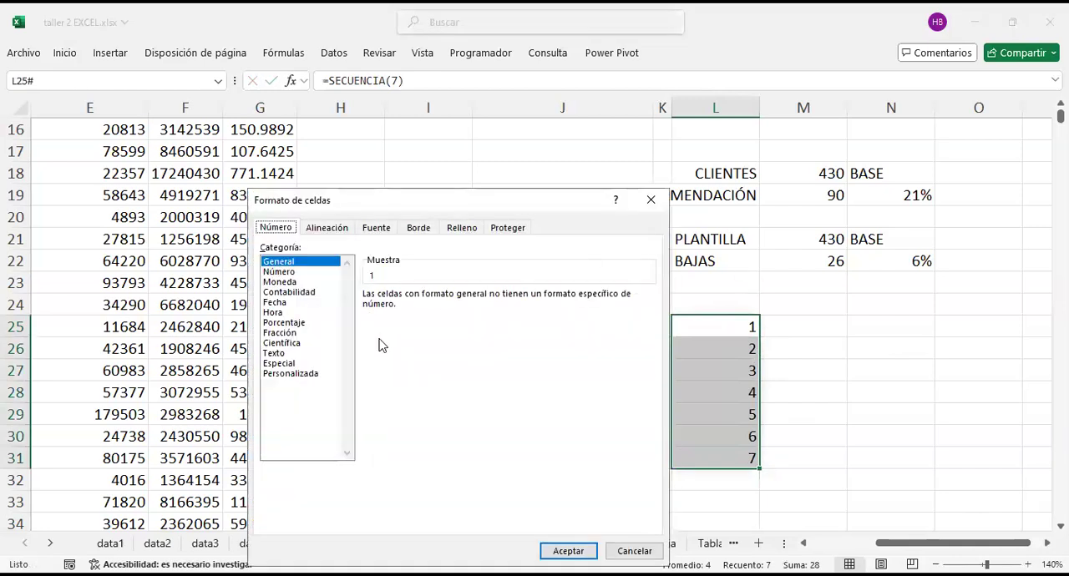
click(319, 364)
click(318, 375)
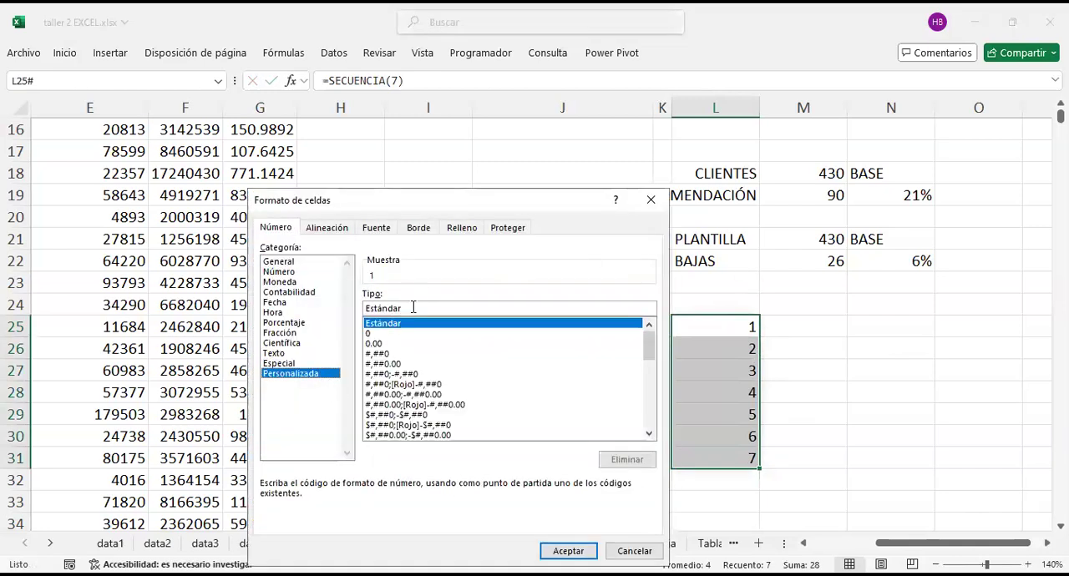
double_click(413, 310)
text(dddd)
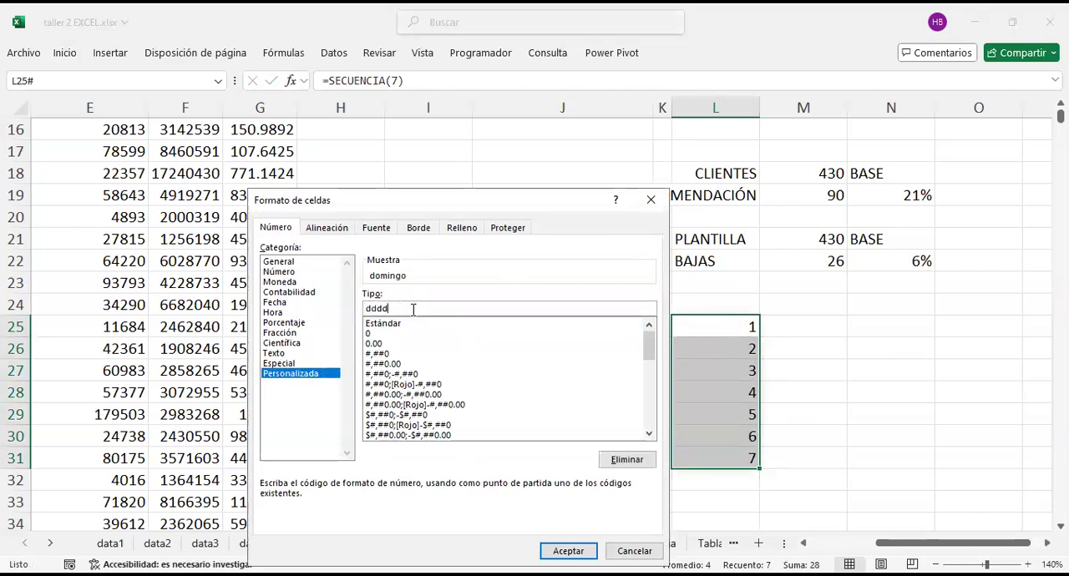
click(588, 552)
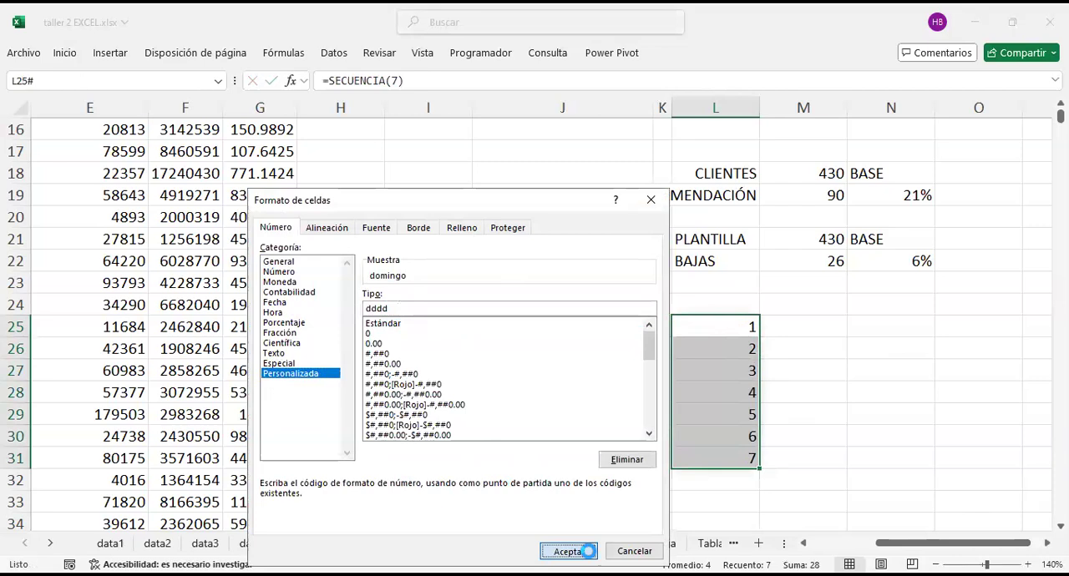
click(816, 324)
drag(723, 327, 723, 460)
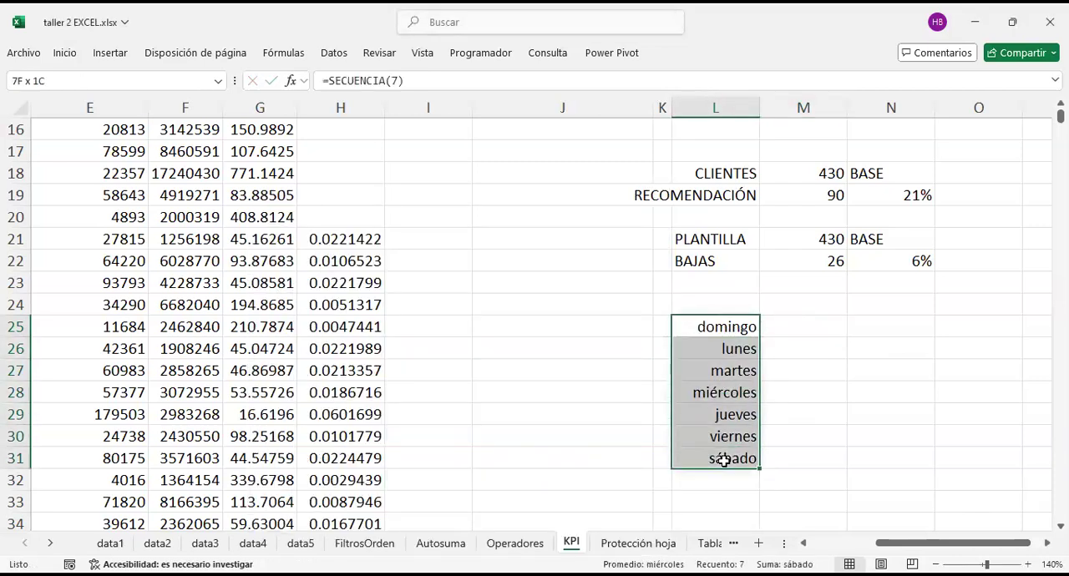
click(794, 306)
click(794, 327)
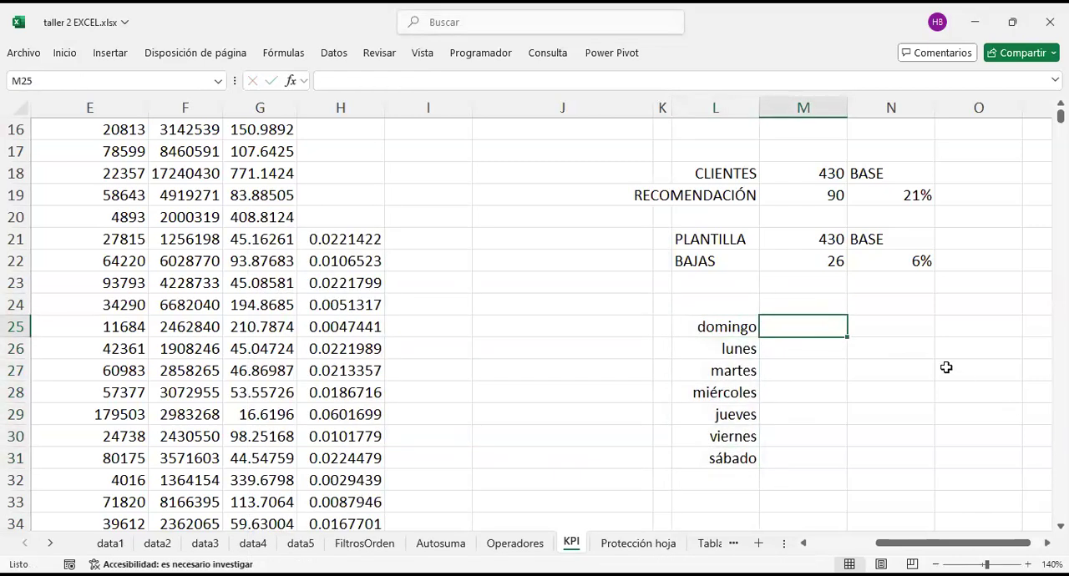
Step: Undo the weekday format on L25 to L31 and open the sequence formula in L25 for editing
click(791, 306)
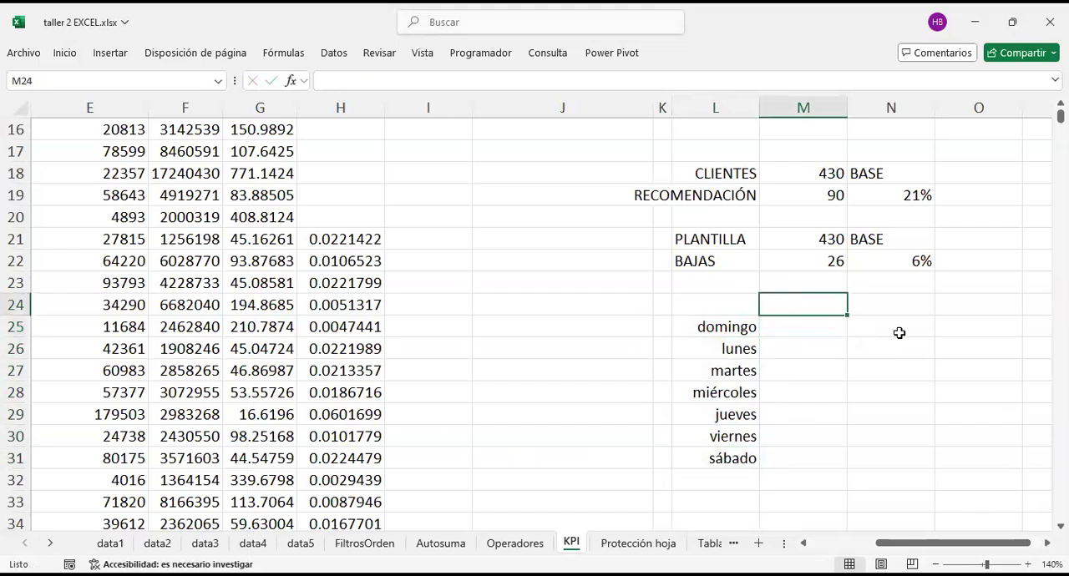
click(749, 329)
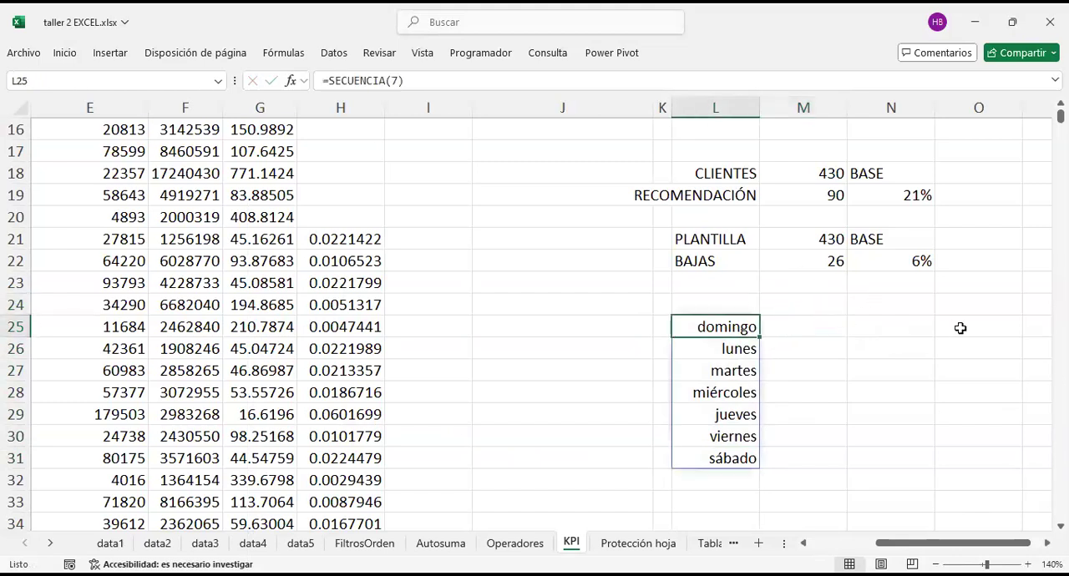
key(ctrl+z)
key(F2)
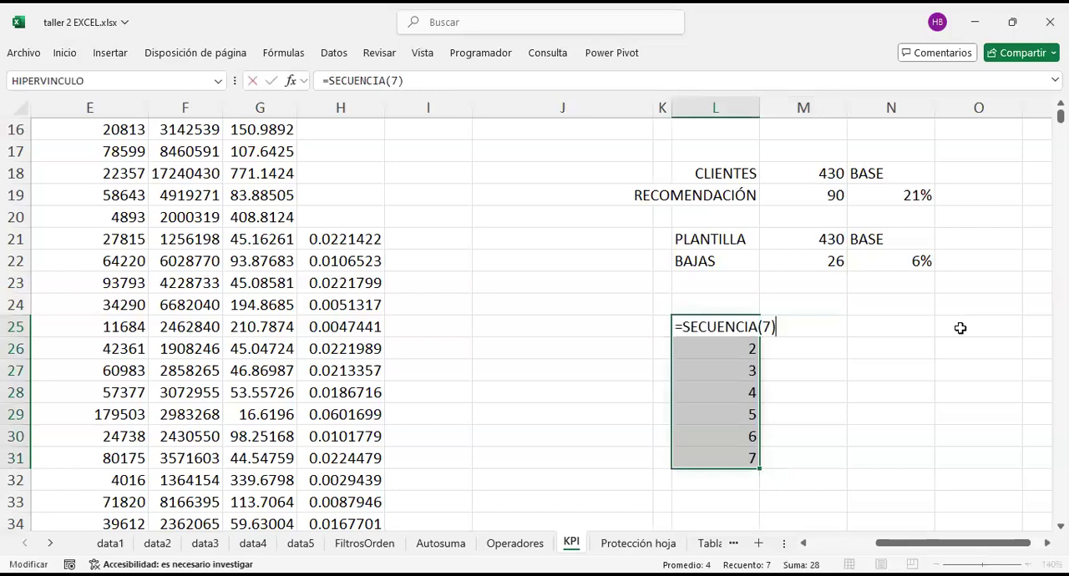
key(shift+Home)
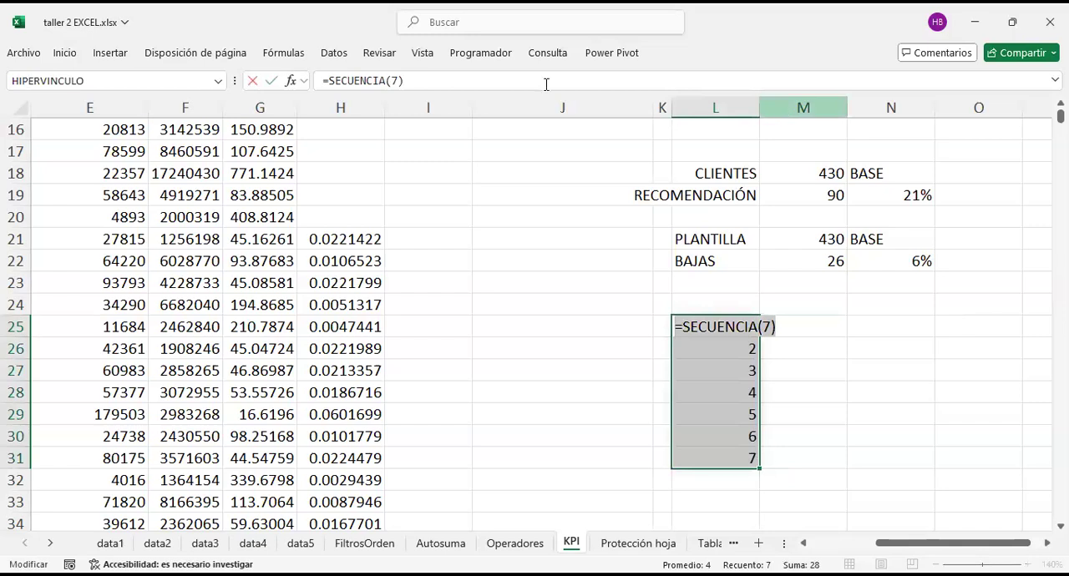
click(867, 388)
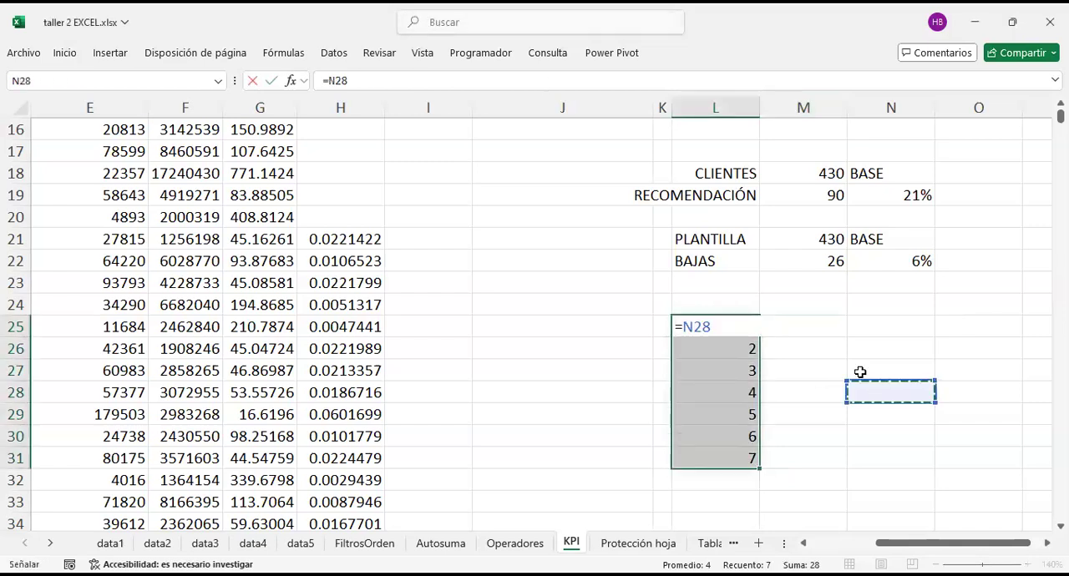
key(BackSpace)
scroll(809, 330, down, 1)
click(806, 327)
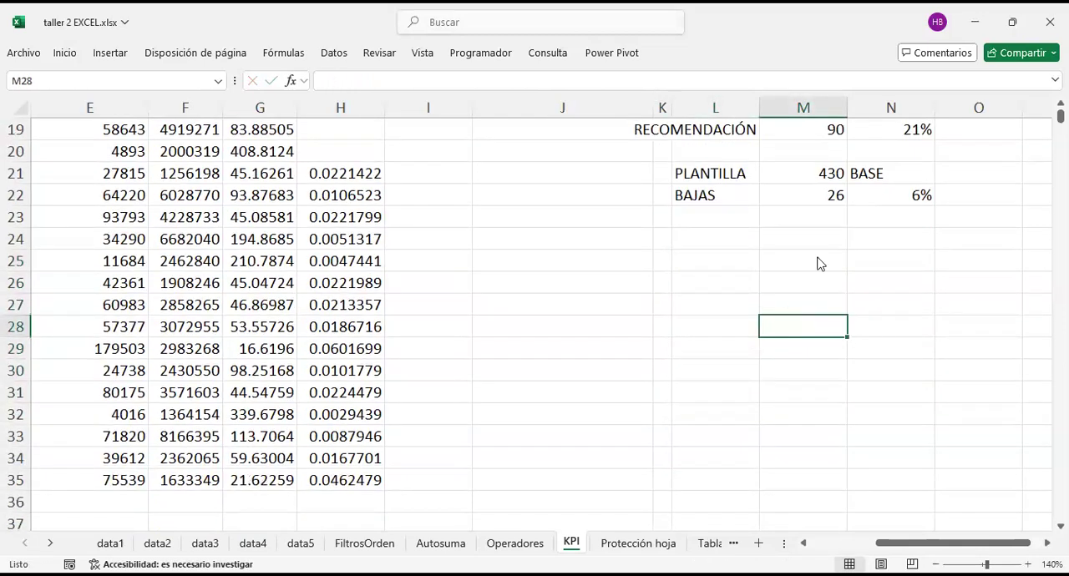
key(ctrl+z)
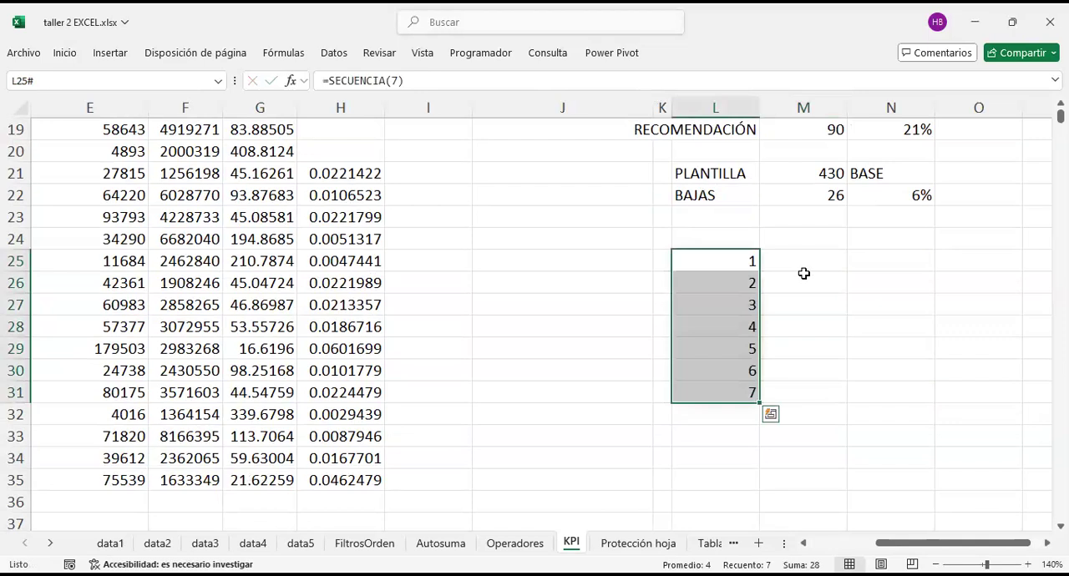
Step: Select L25 to L31 and enter dddd as their custom number format code
drag(735, 265, 728, 398)
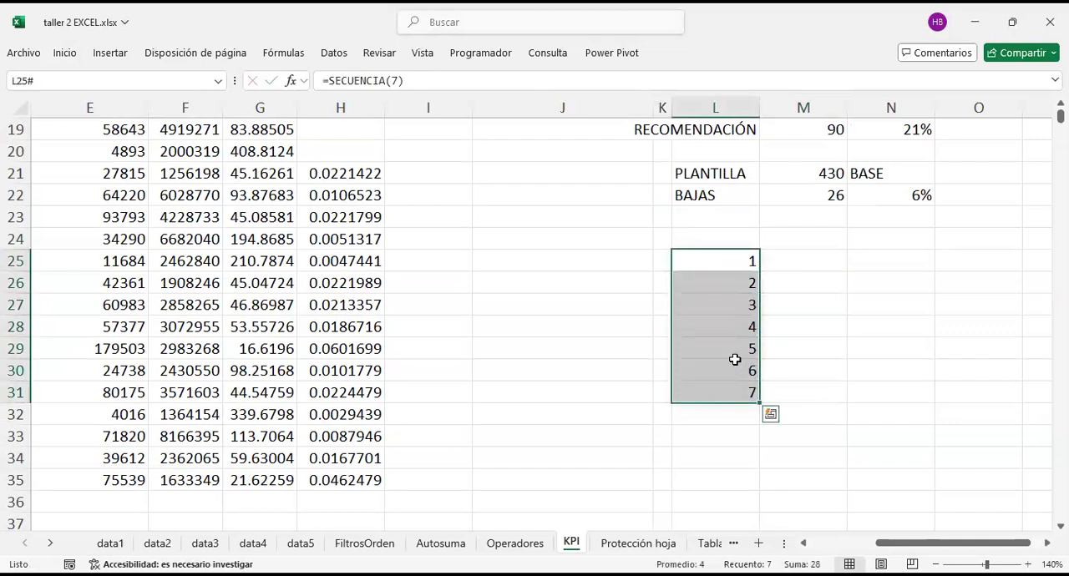
key(ctrl+1)
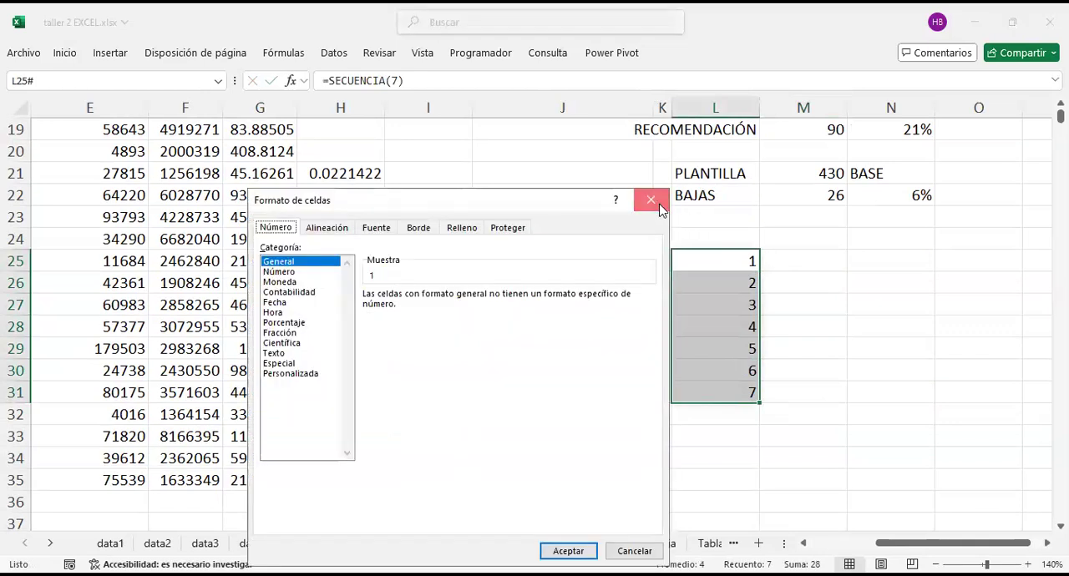
key(Escape)
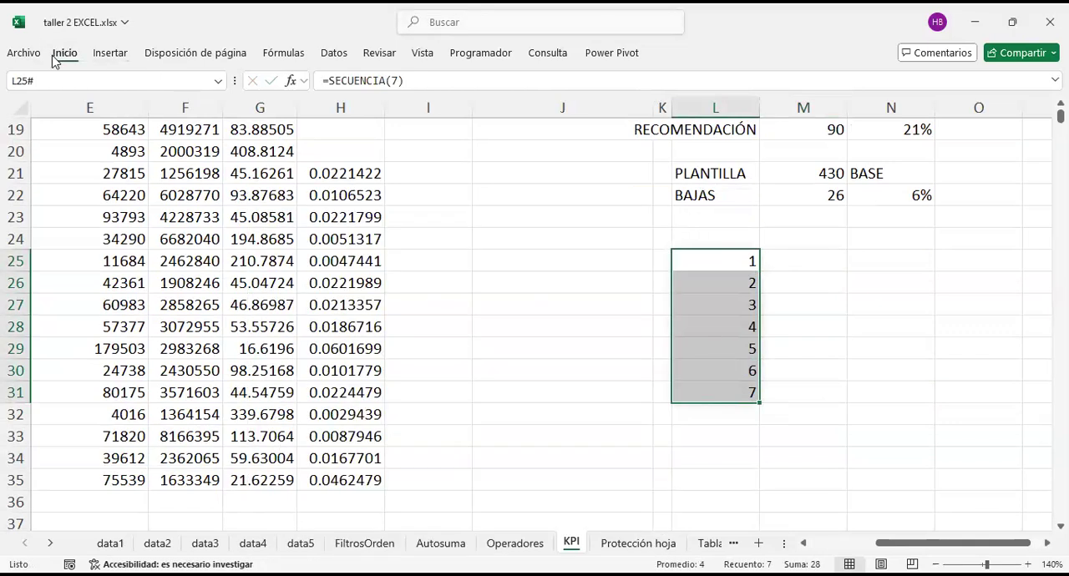
click(65, 52)
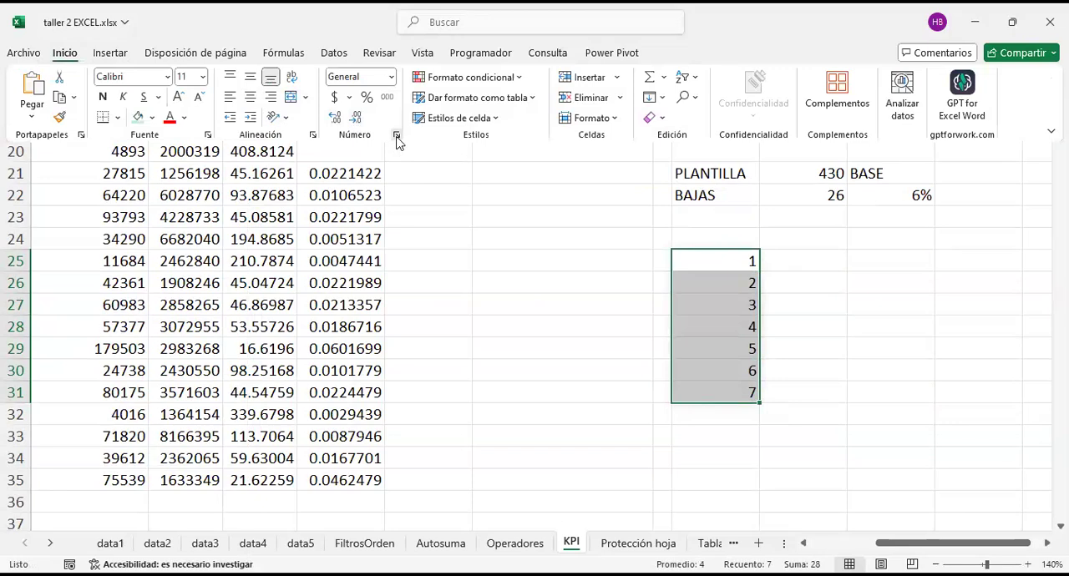
key(ctrl+1)
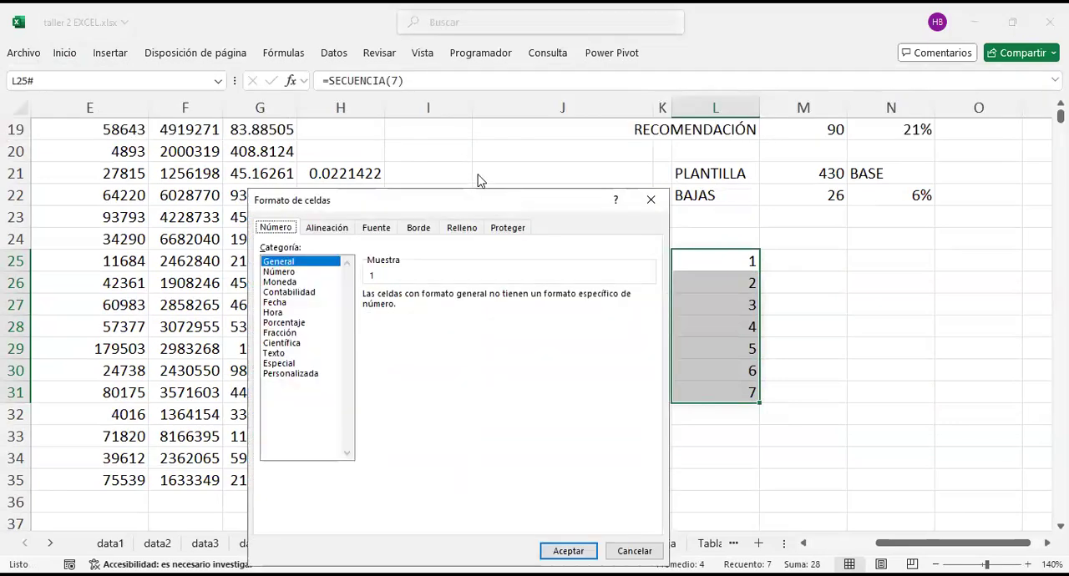
click(282, 333)
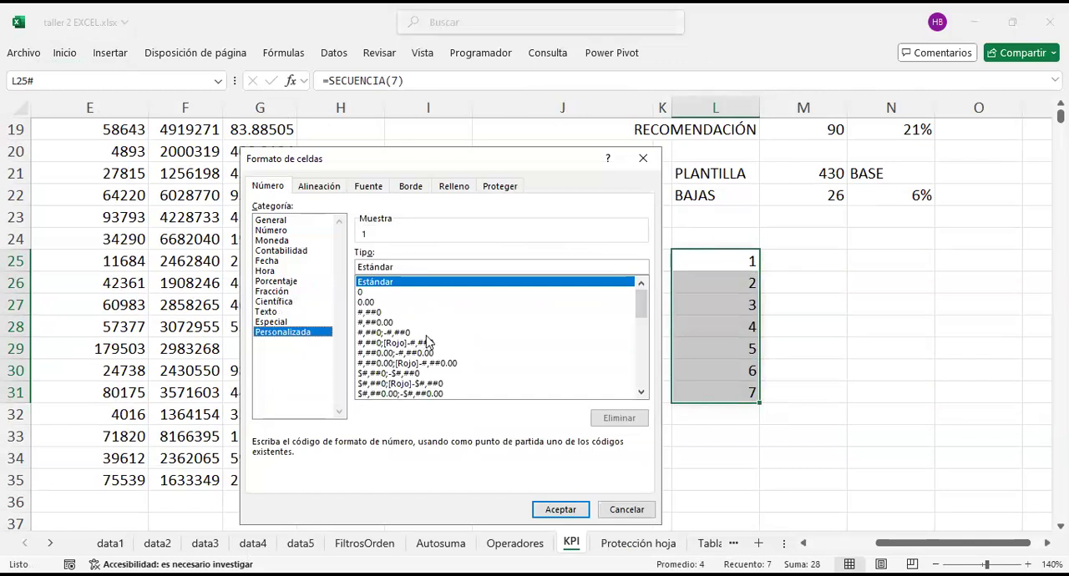
mouse_move(642, 296)
mouse_down()
mouse_move(652, 394)
mouse_move(638, 286)
mouse_up()
double_click(409, 267)
text(dddd)
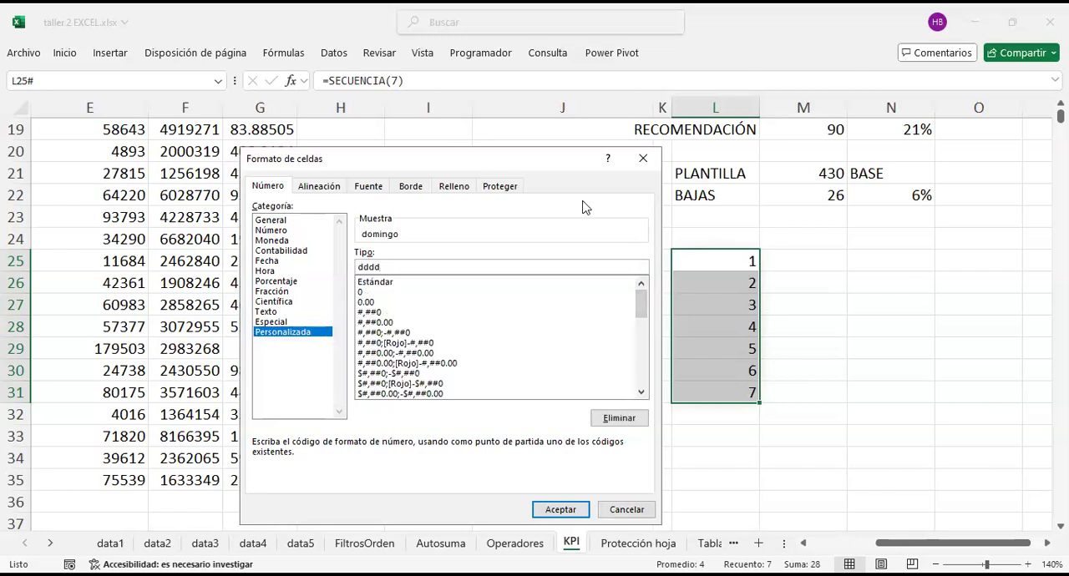
Step: Preview the shorter format codes ddd and dd, restore dddd, and apply it to L25 to L31
key(BackSpace)
text(d)
key(BackSpace)
key(BackSpace)
text(dd)
click(584, 509)
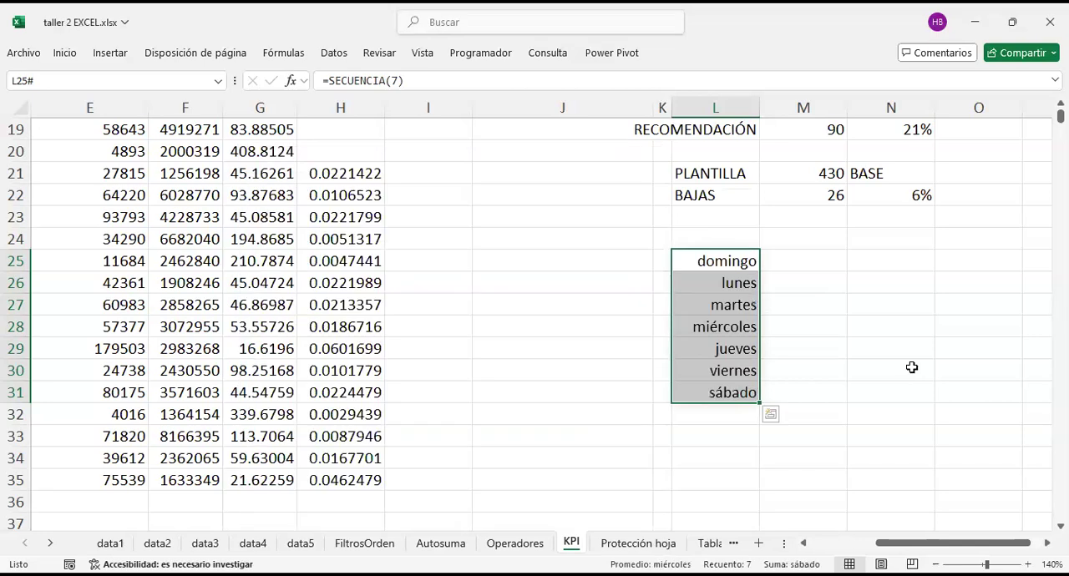
click(815, 255)
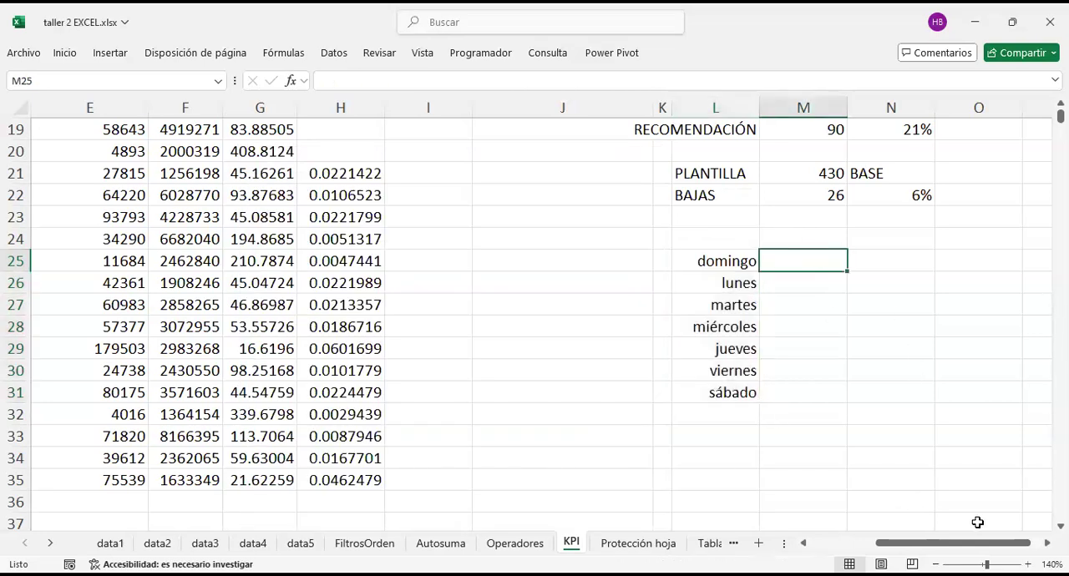
Step: Enter the header control lectura in M24, above the column beside the weekday list
scroll(977, 522, right, 3)
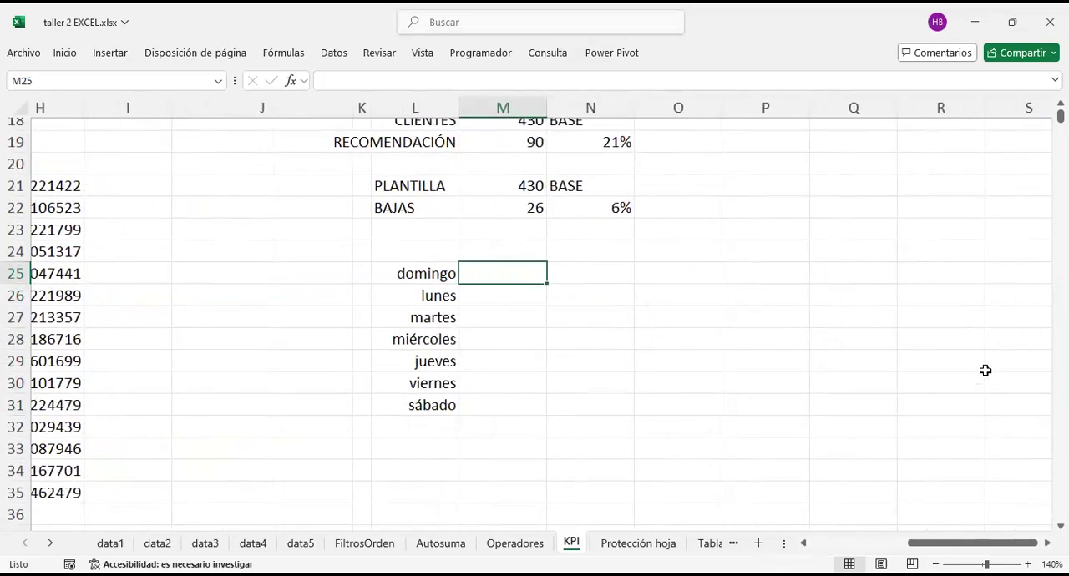
key(Up)
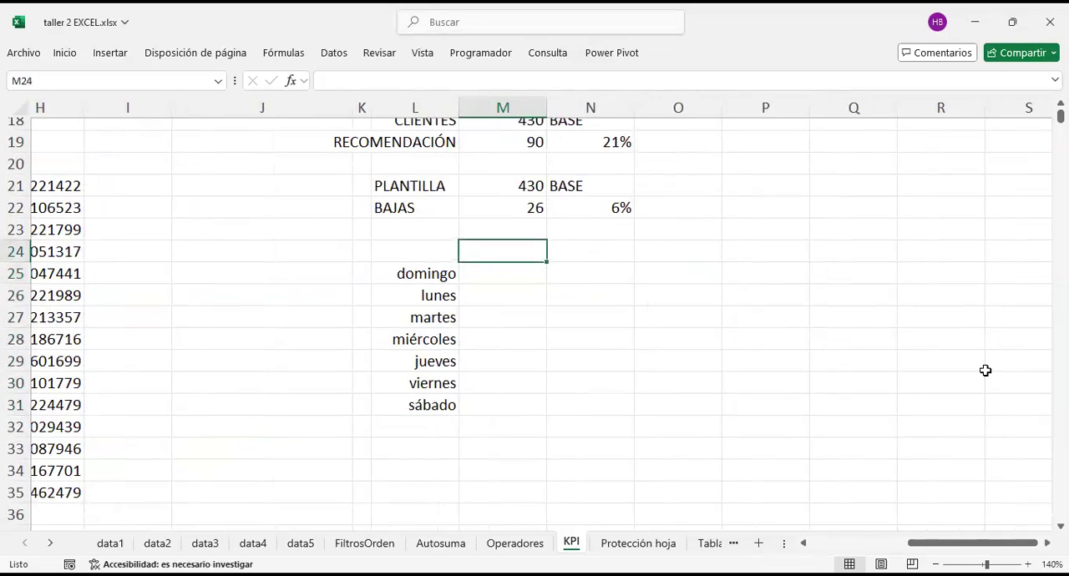
text(control lectura)
key(BackSpace)
key(BackSpace)
text(ura)
key(Return)
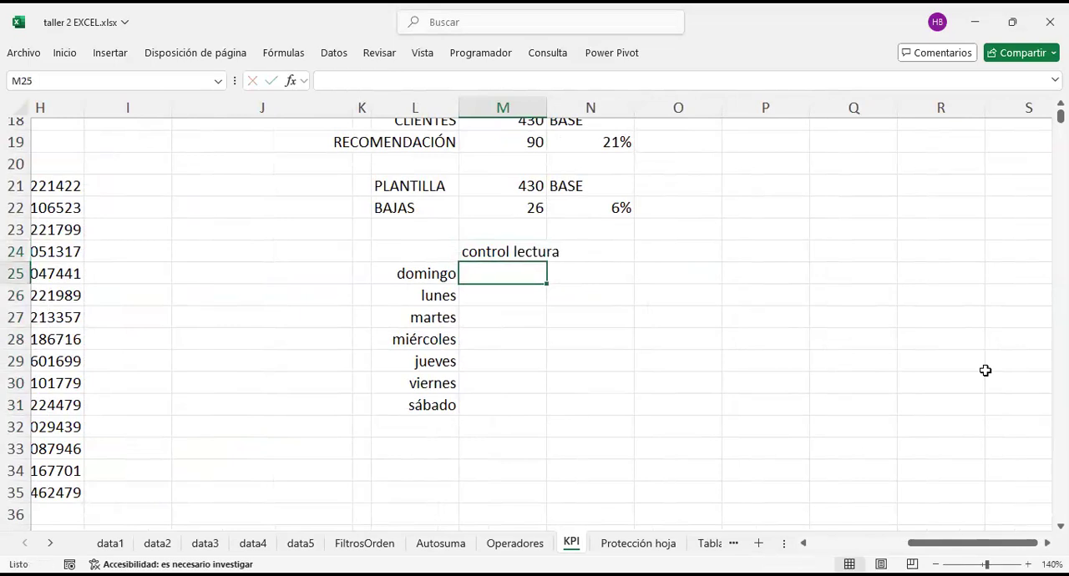
Step: Enter the readings 50, 59 and 45 for domingo, lunes and martes in M25 to M27
text(50)
key(Tab)
key(Return)
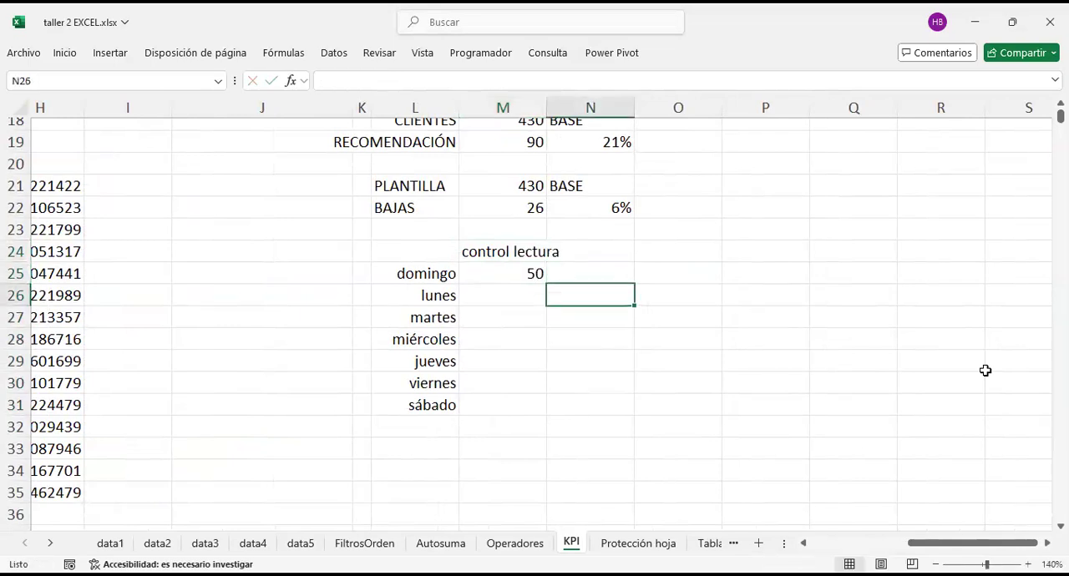
text(59)
key(Return)
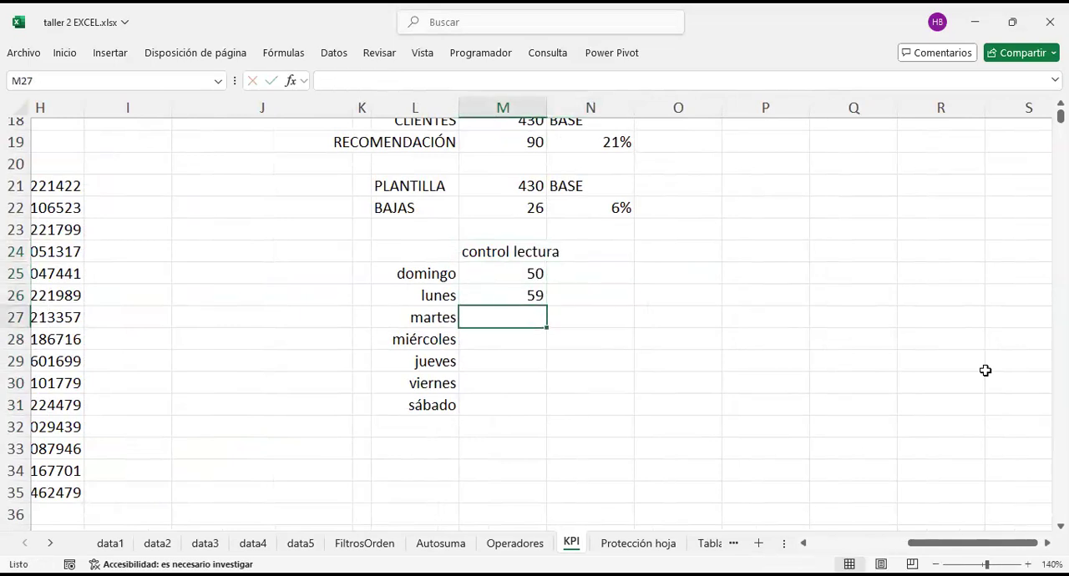
text(45)
key(Return)
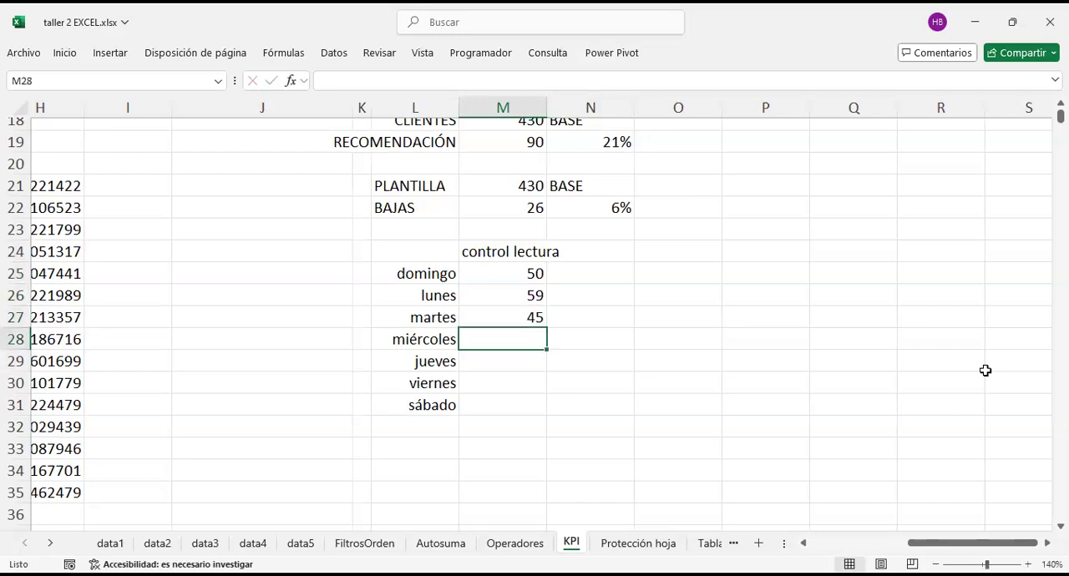
Step: Divide the lunes reading by the domingo reading in N26 with the formula =M26/M25
key(Right)
key(Up)
key(Up)
key(Up)
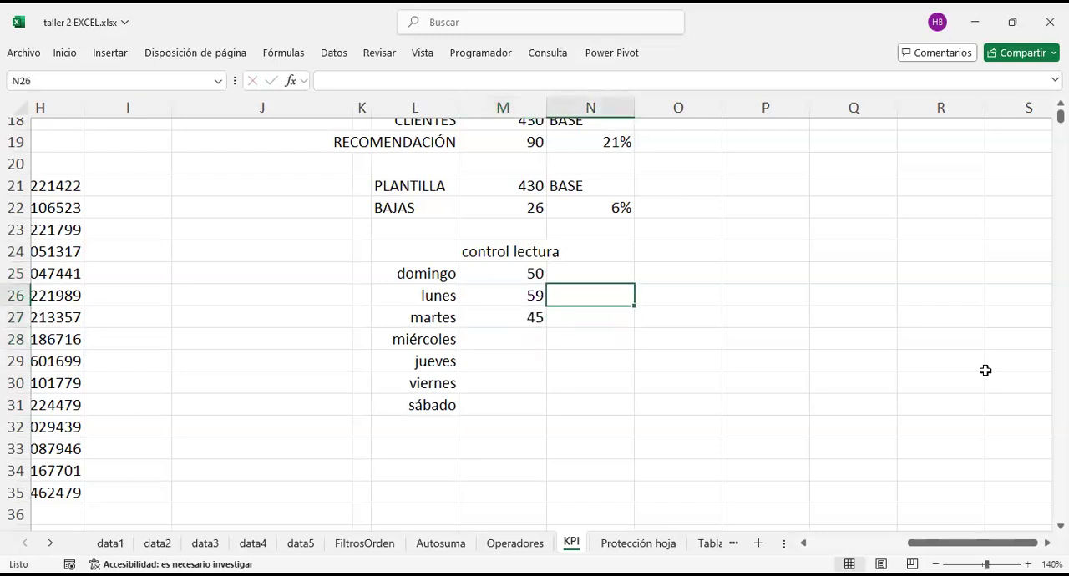
key(Down)
key(Down)
key(Up)
text(=)
key(Left)
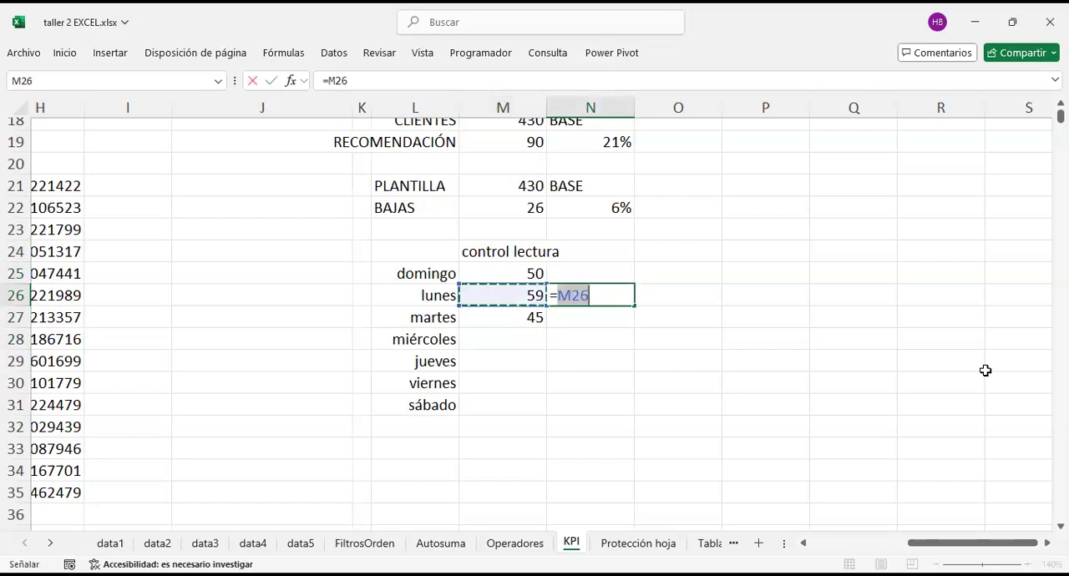
text(/)
key(Left)
key(Up)
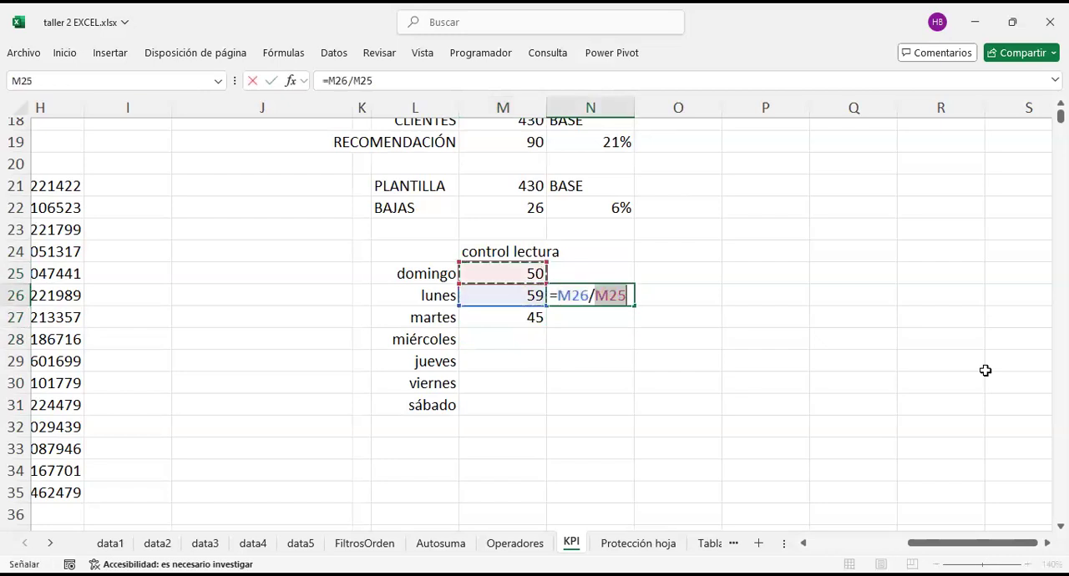
key(Return)
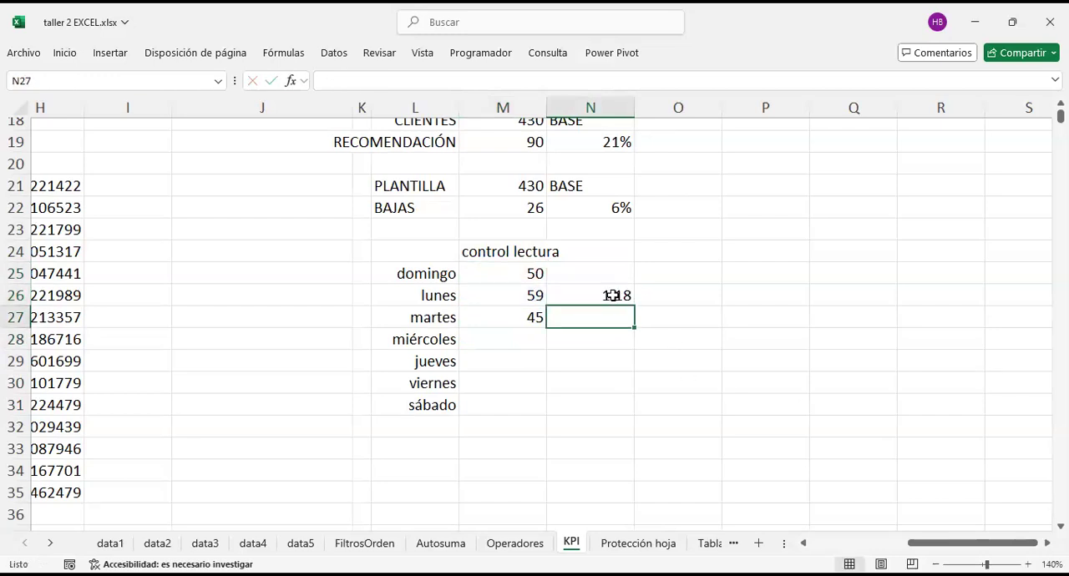
Step: Check the lunes-to-domingo ratio formula in N26 and re-enter it as =M26/M25
click(617, 296)
key(F2)
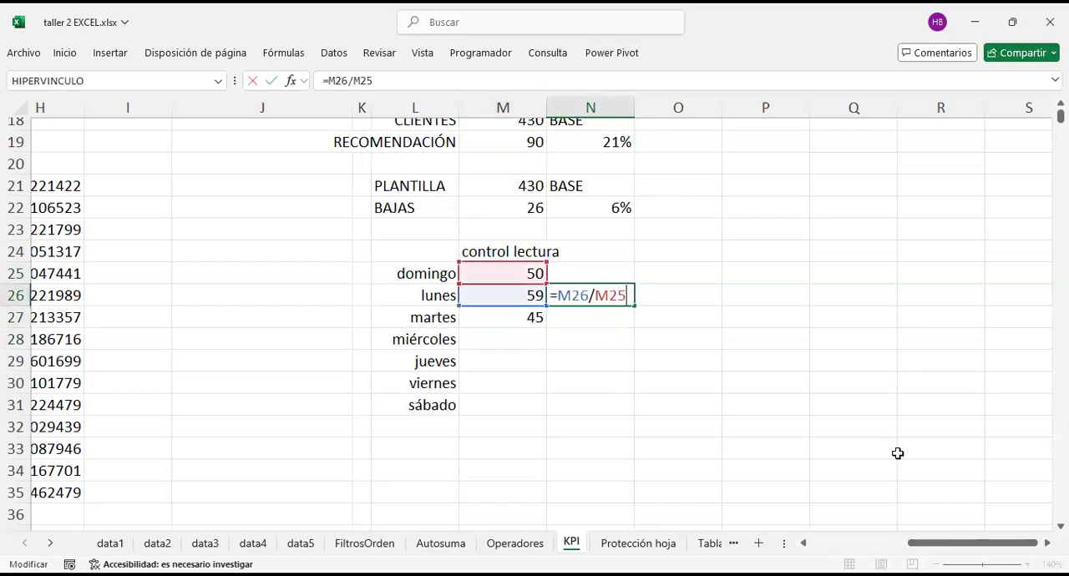
key(Return)
key(Up)
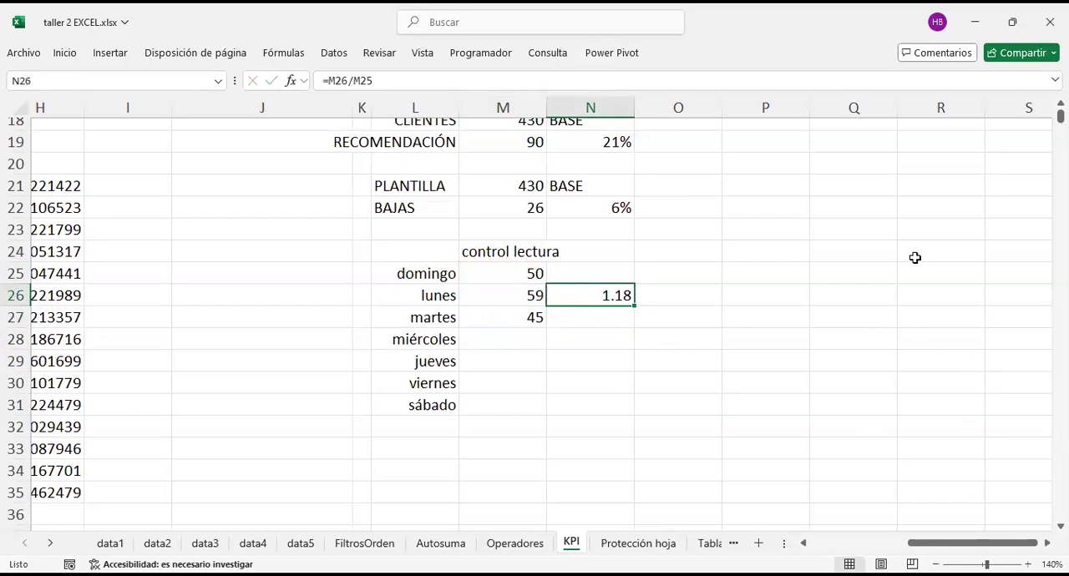
text(=)
key(Left)
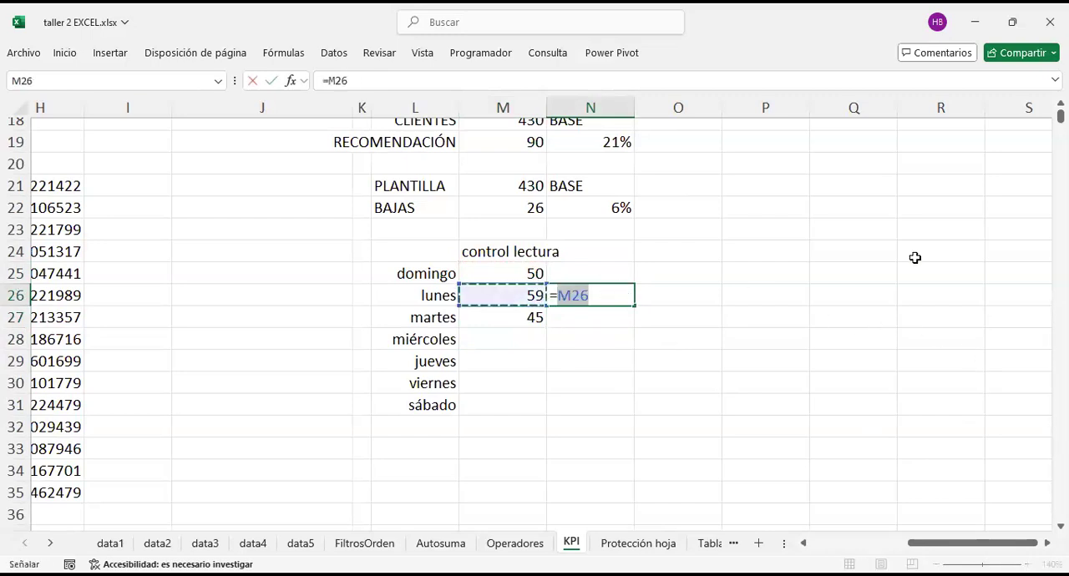
text(/)
key(Left)
key(Up)
key(Return)
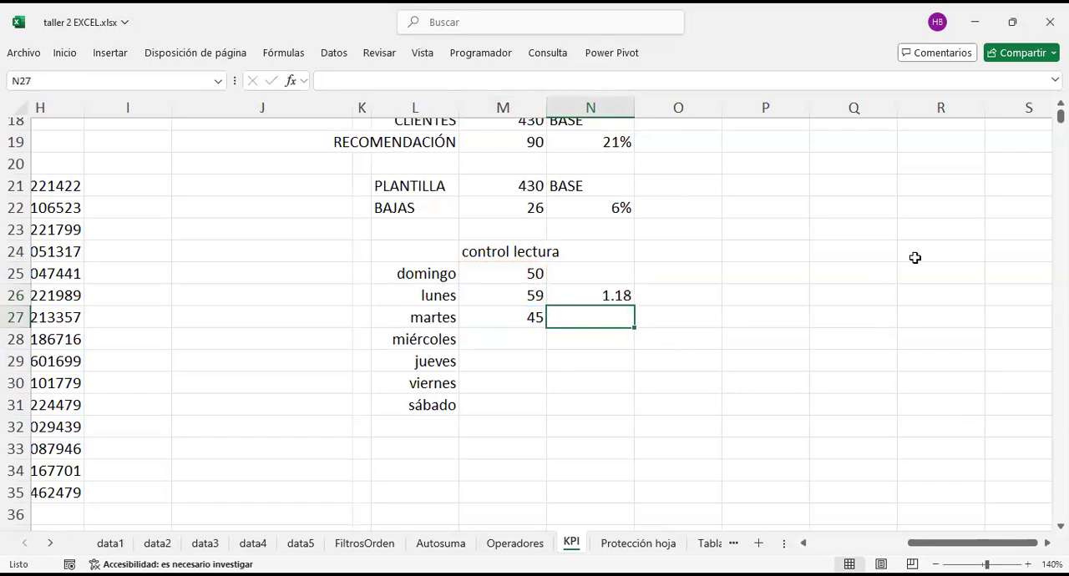
Step: Format the lunes ratio in N26 as a percentage with 2 decimal places
click(511, 276)
click(500, 297)
click(509, 275)
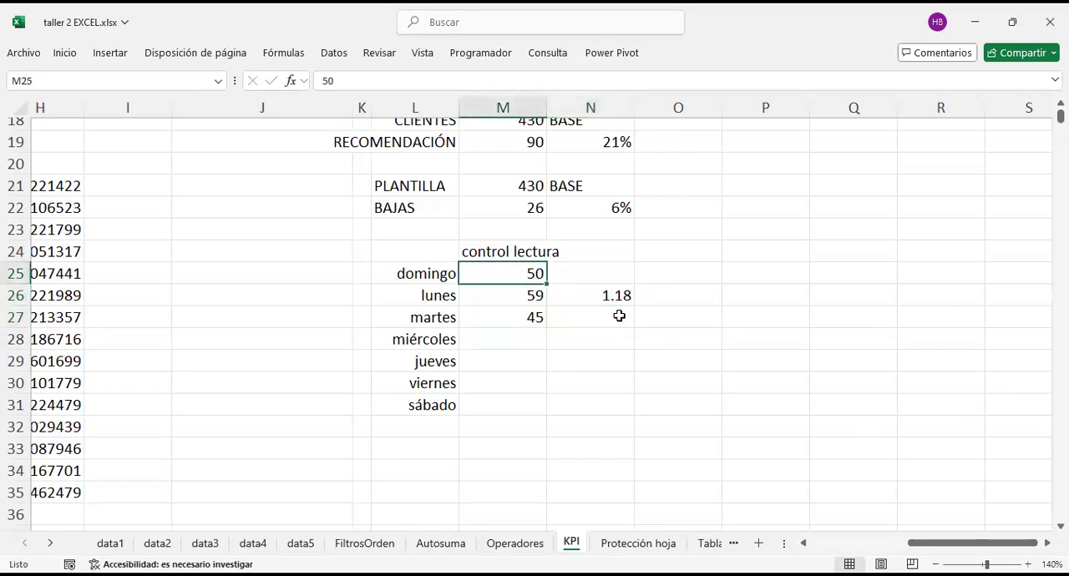
click(613, 299)
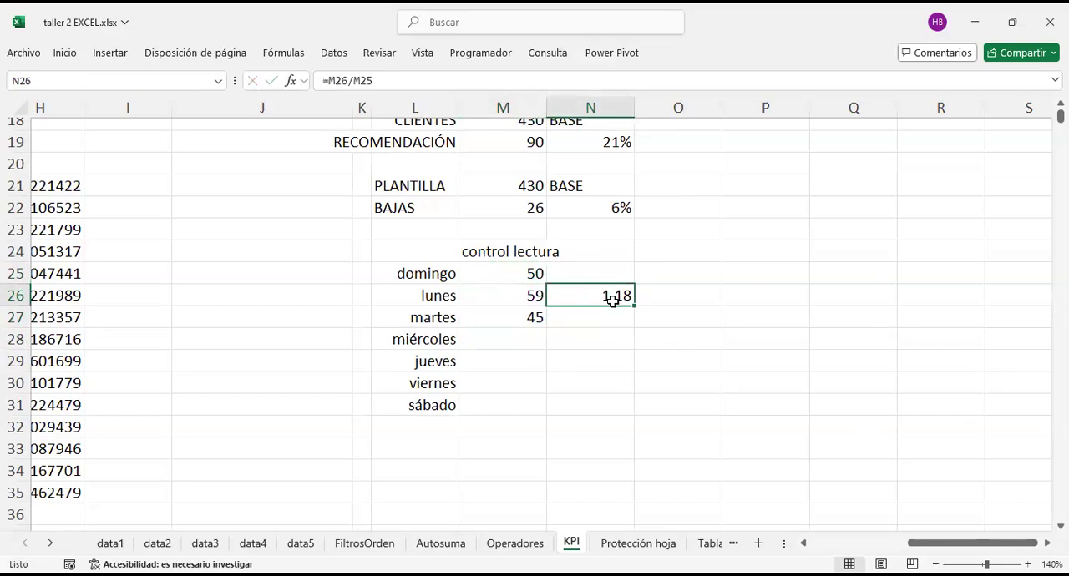
key(ctrl+1)
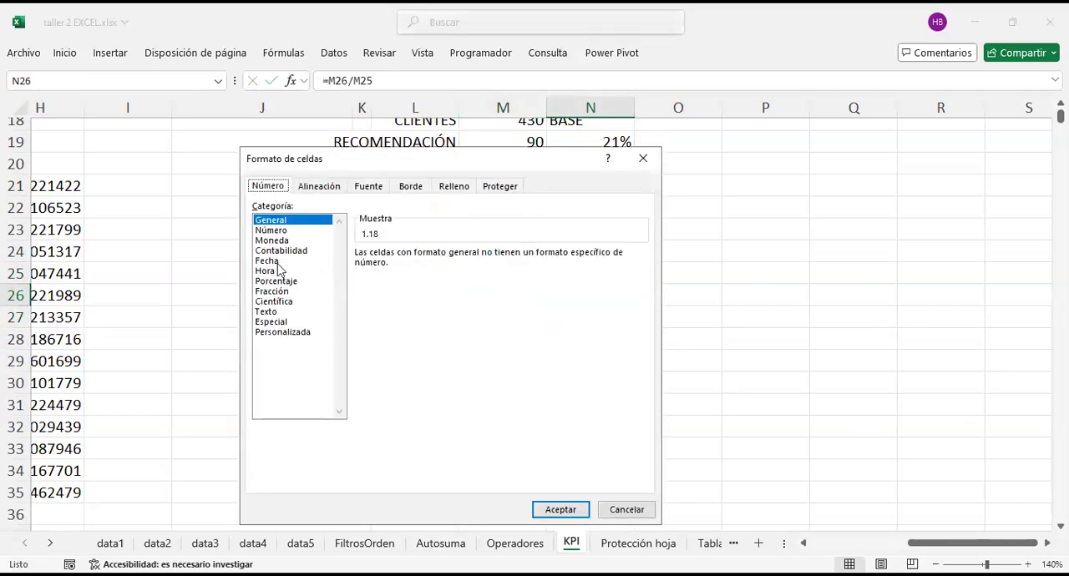
click(280, 282)
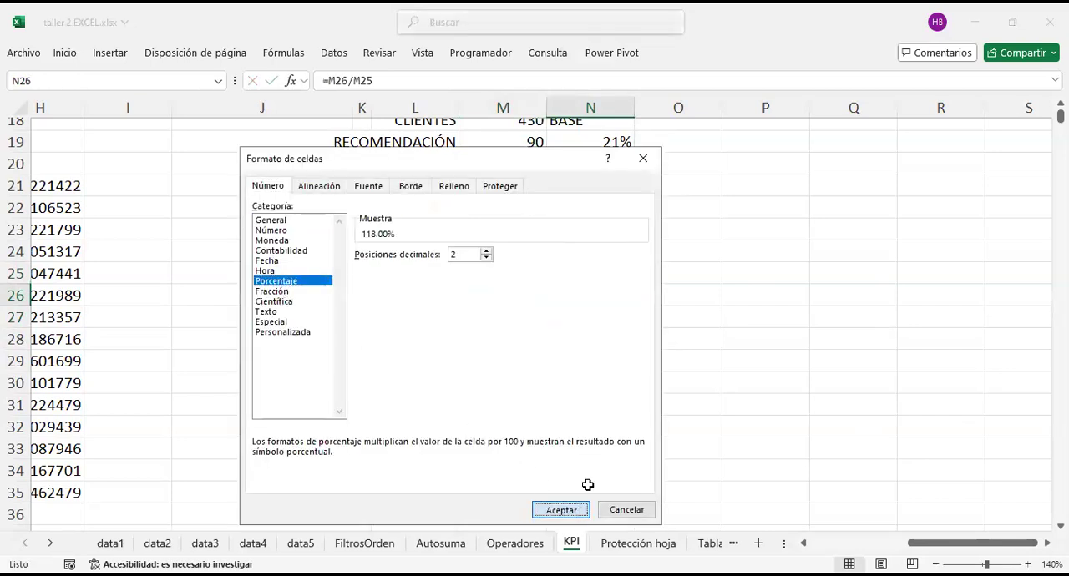
click(568, 508)
click(766, 318)
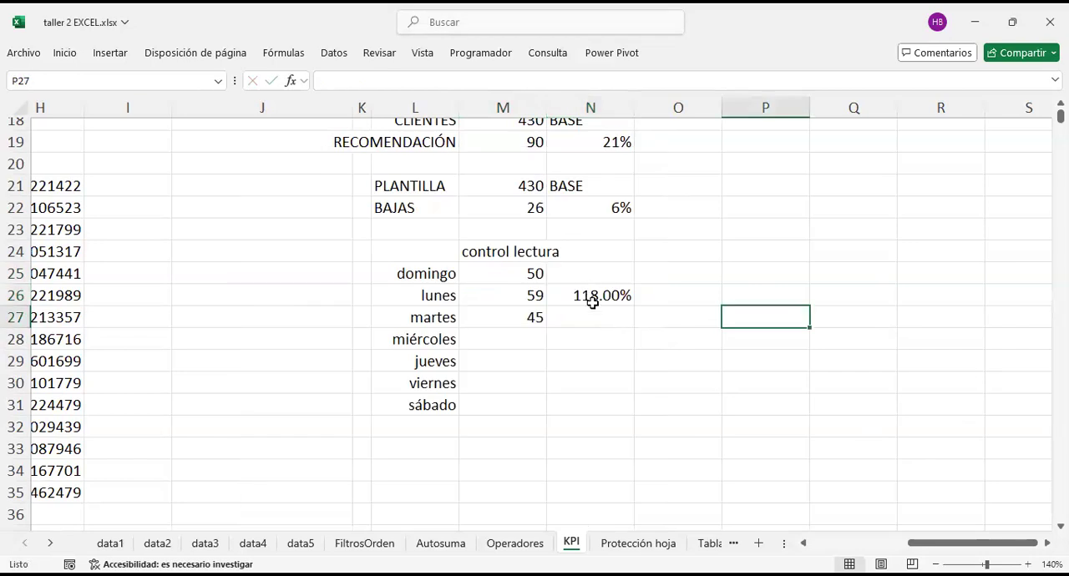
Step: Copy the ratio formula from N26 into N27 for martes and compare it with the martes and lunes readings
click(526, 303)
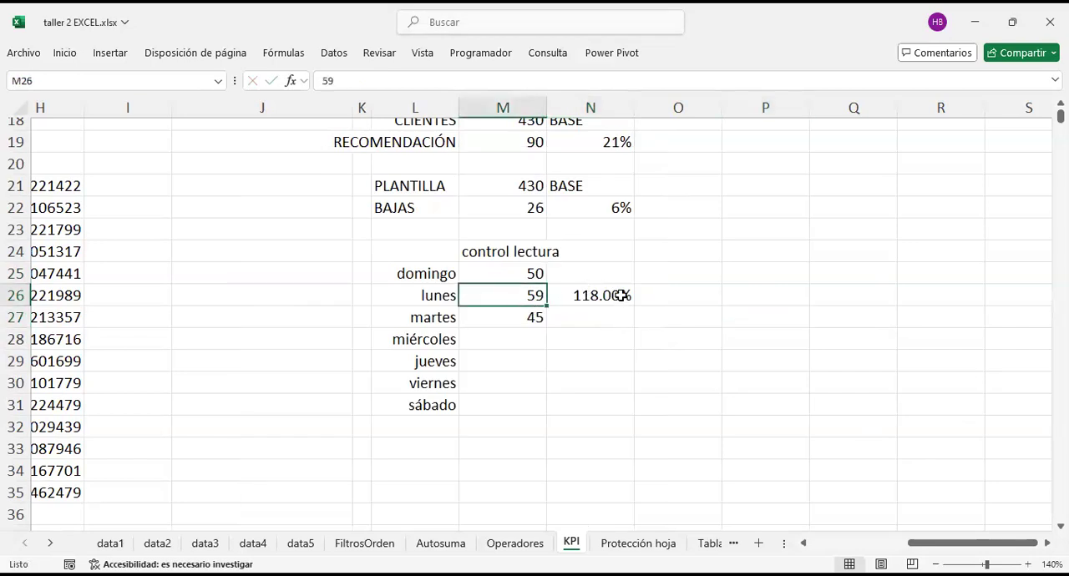
click(620, 294)
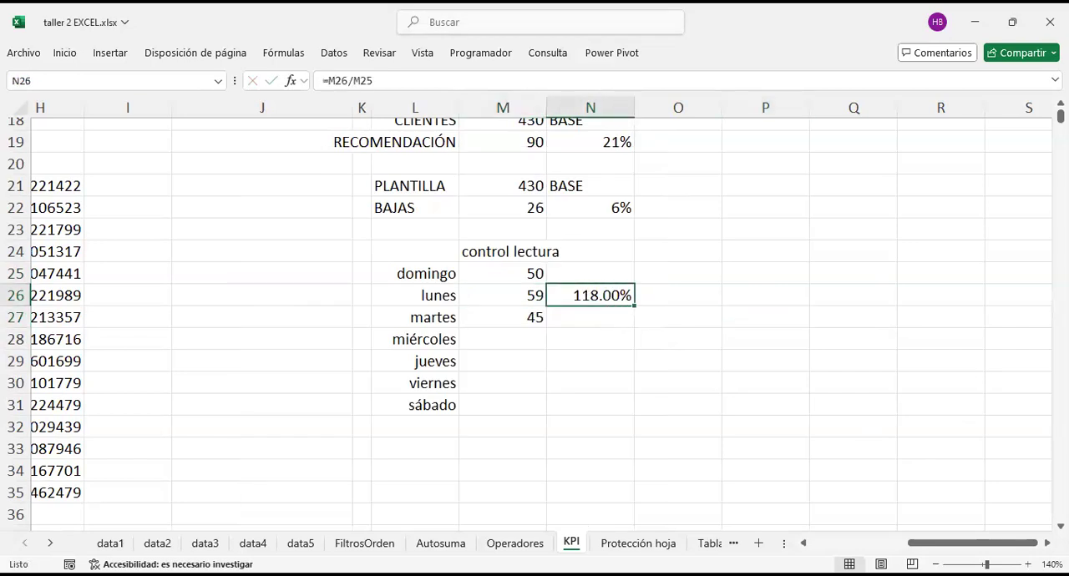
key(ctrl+c)
key(Down)
key(Return)
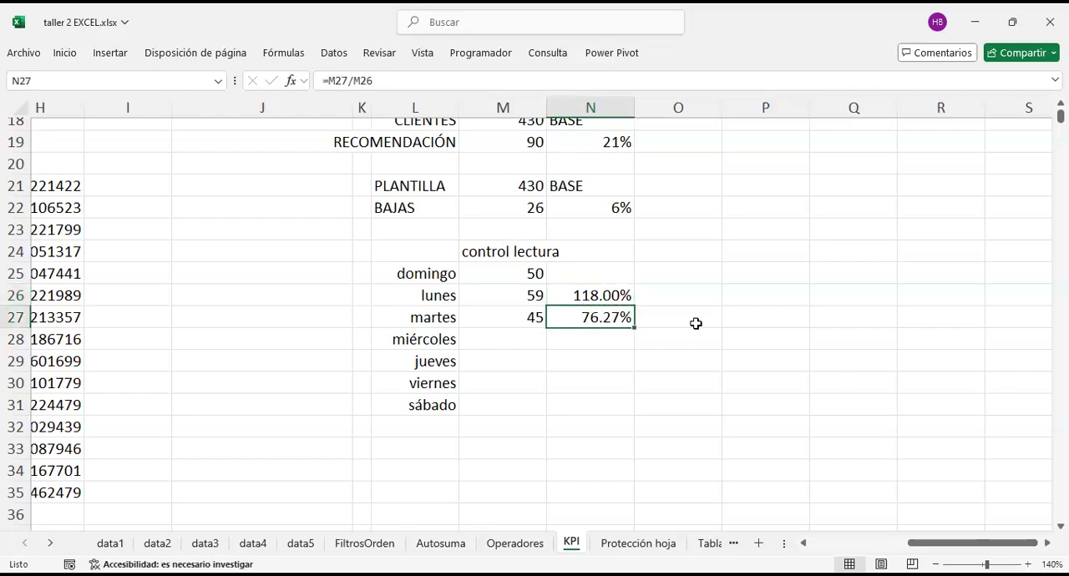
click(519, 320)
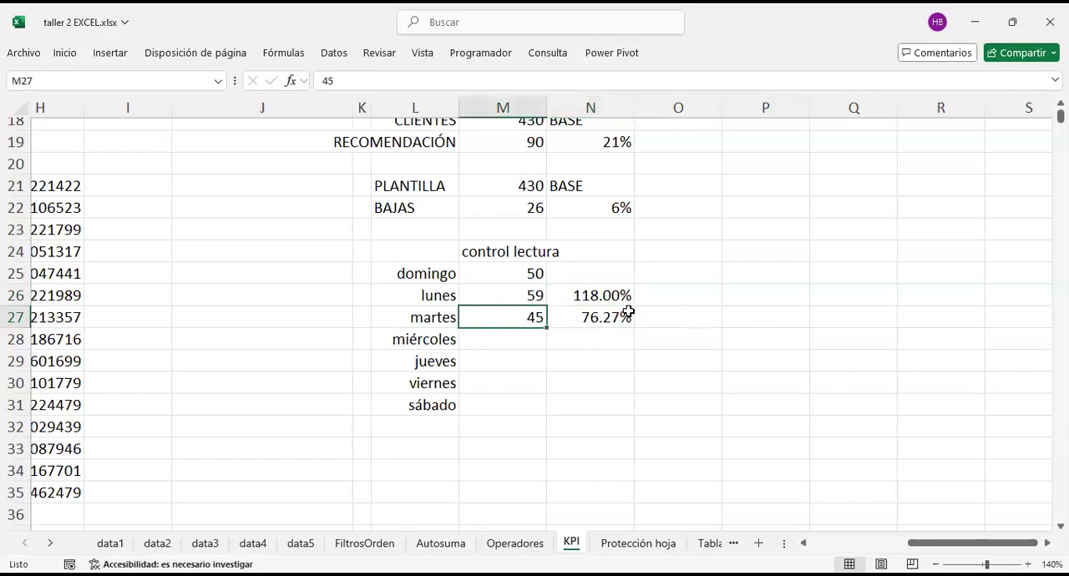
click(519, 287)
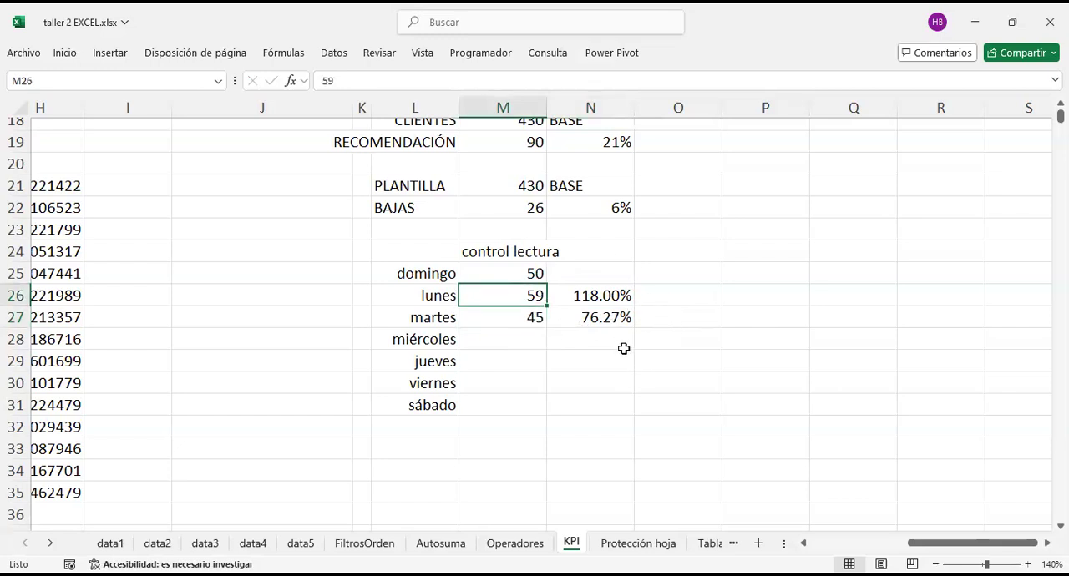
click(587, 340)
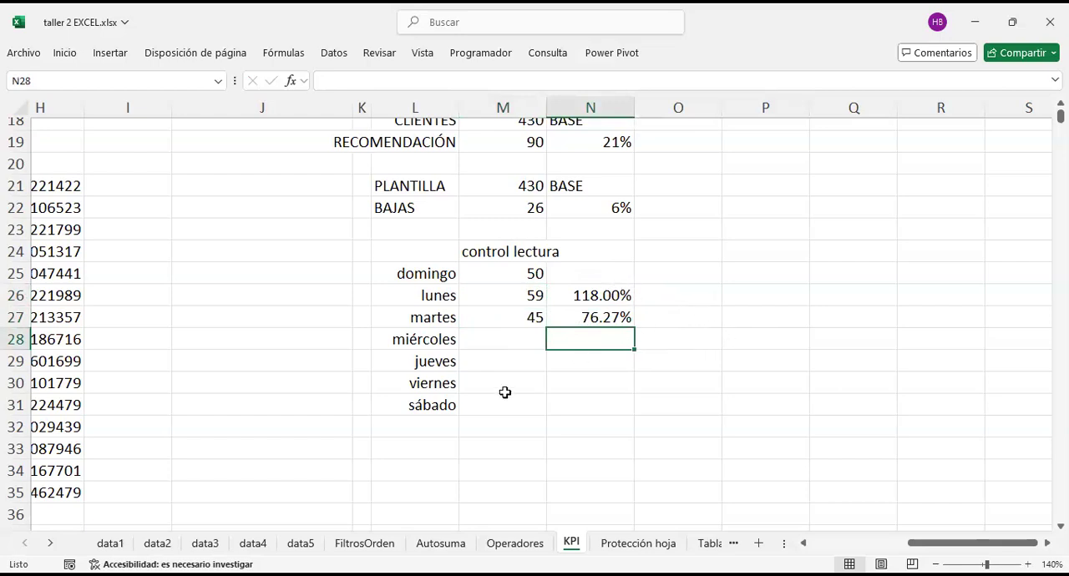
Step: Clear the ratio formulas from N25 to N29 beside the control lectura readings
drag(602, 275, 609, 356)
key(Delete)
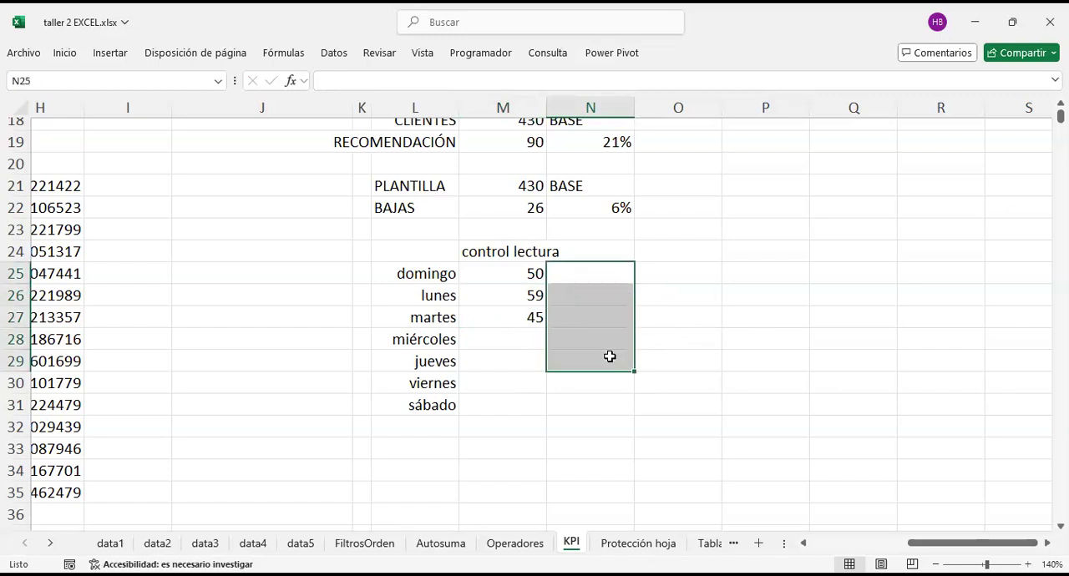
Step: Examine the KPI sheet at 120% zoom, ending with the list of indicator types from ratios to Six sigma
scroll(753, 332, up, 5)
scroll(749, 338, down, 4)
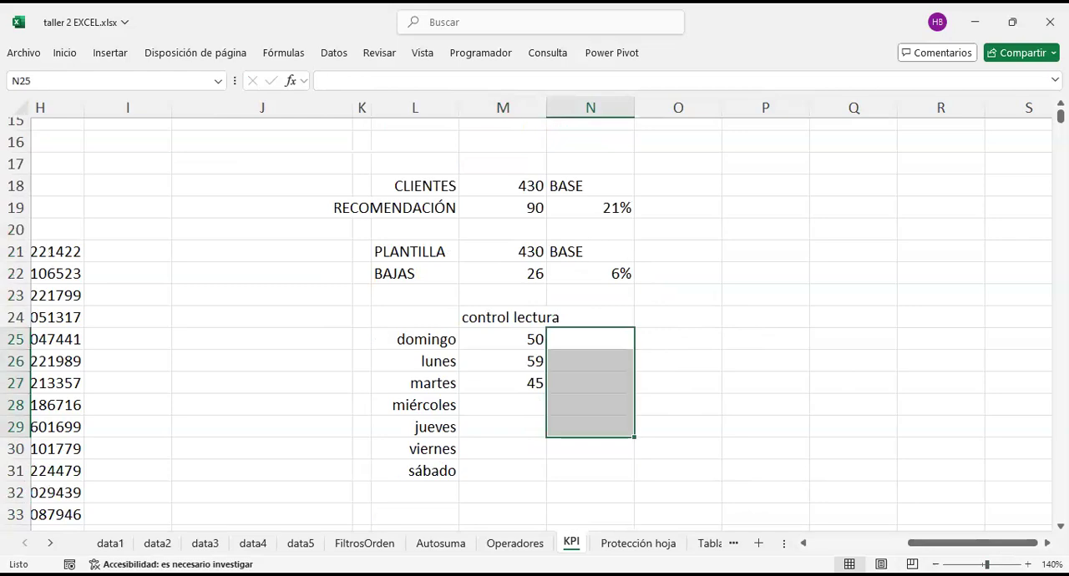
click(935, 565)
click(936, 565)
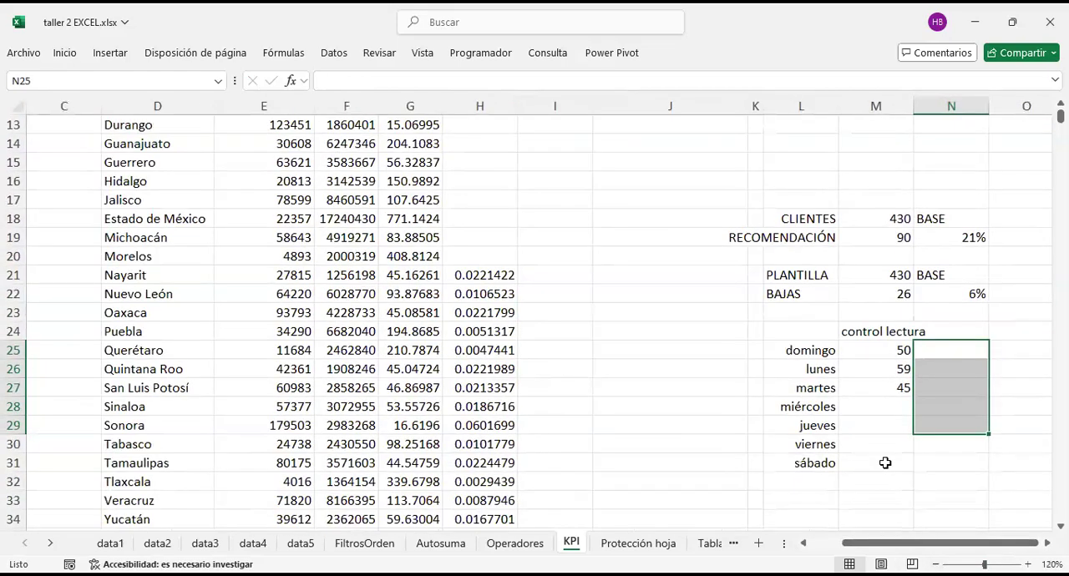
scroll(886, 462, up, 4)
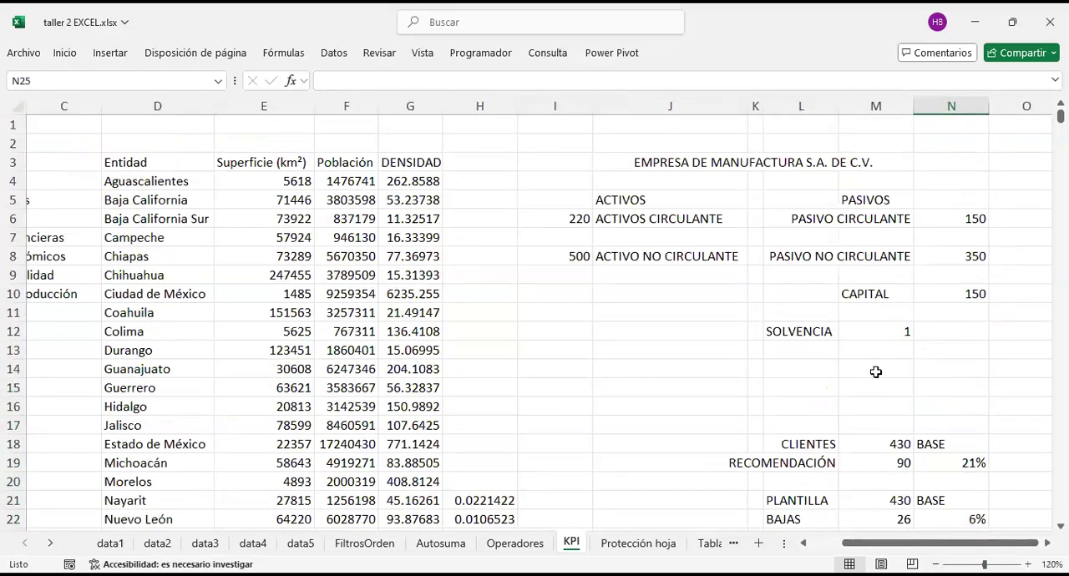
scroll(876, 371, left, 2)
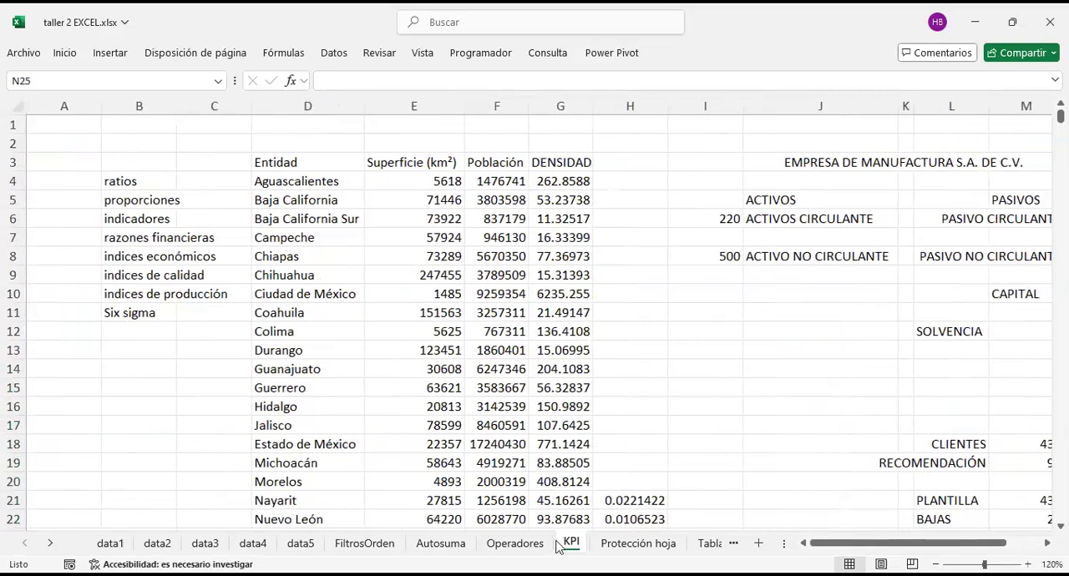
drag(132, 182, 138, 372)
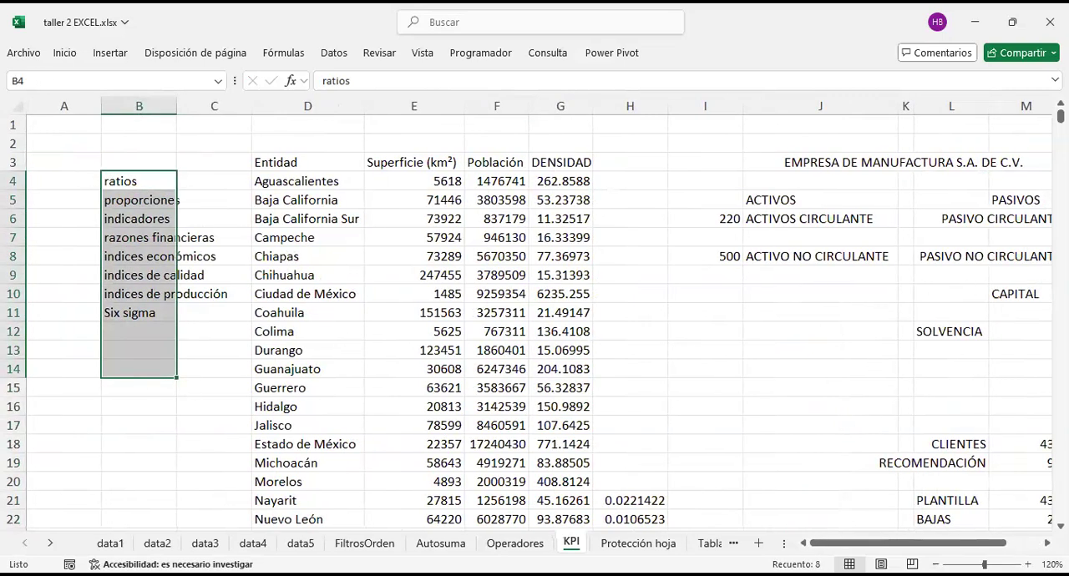
Step: Examine the NEGOCIO VENTA DE VESTIDOS example and the operator table on the Operadores sheet at 140% zoom
click(515, 543)
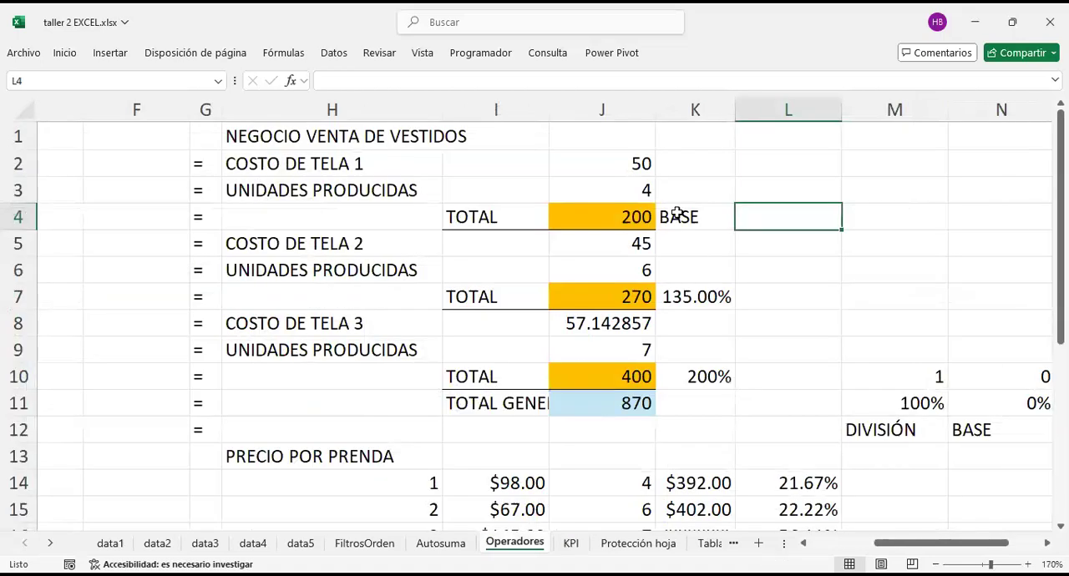
click(680, 214)
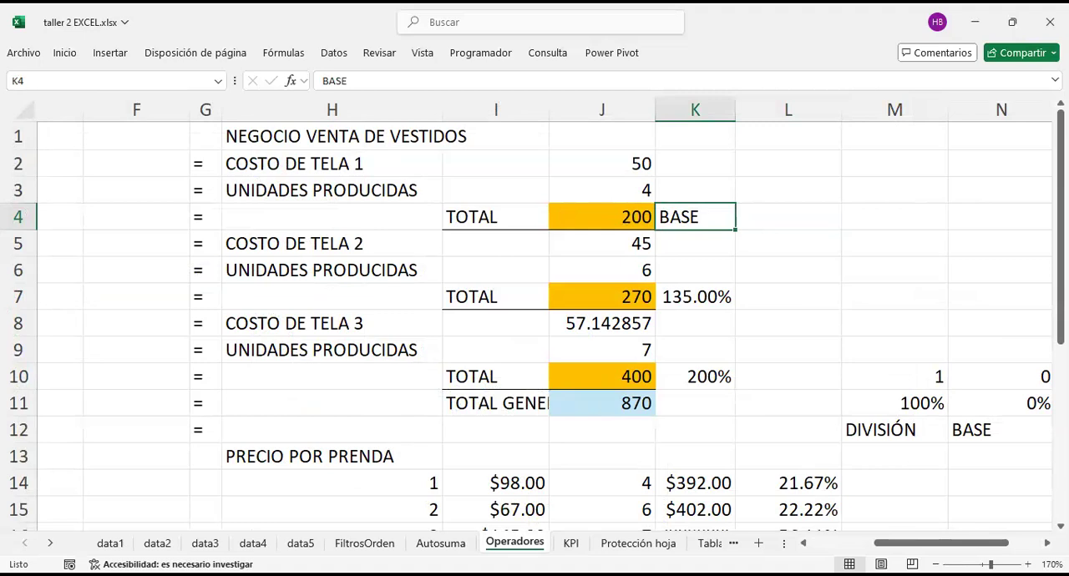
click(935, 564)
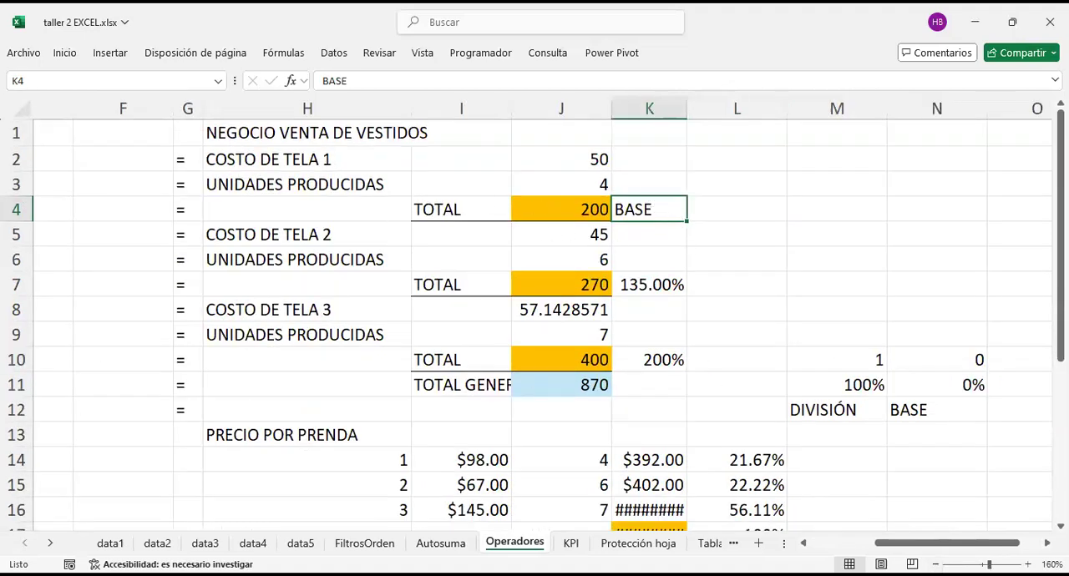
click(936, 565)
click(936, 565)
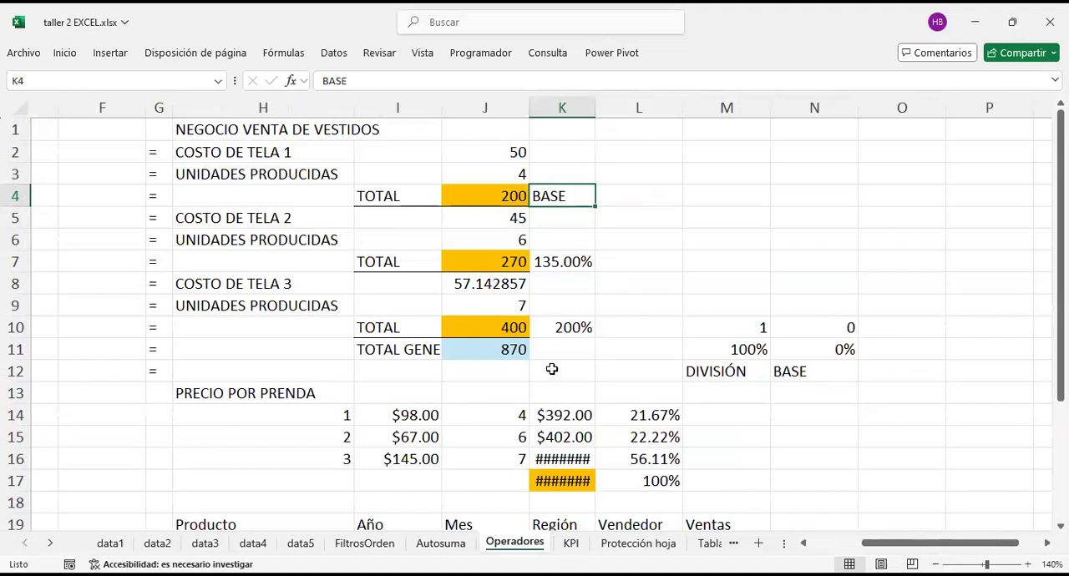
click(426, 336)
scroll(426, 338, left, 3)
scroll(426, 338, left, 2)
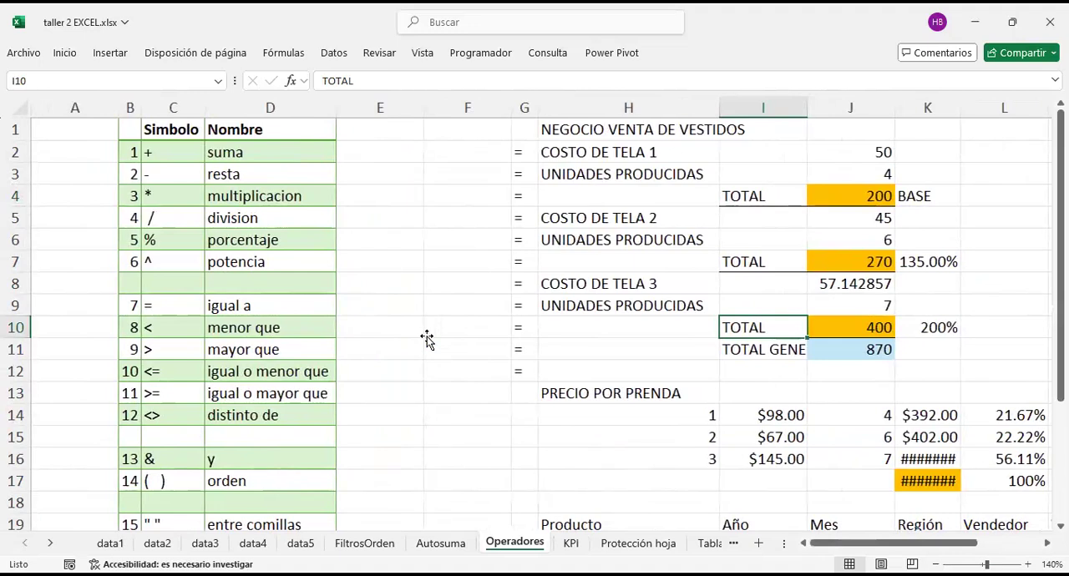
scroll(740, 309, down, 5)
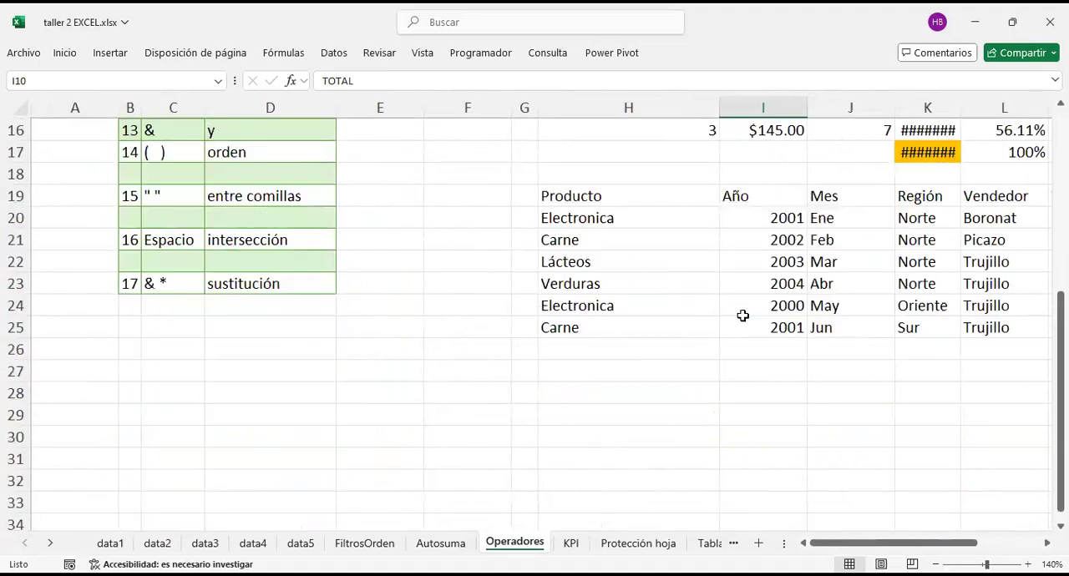
scroll(742, 316, up, 5)
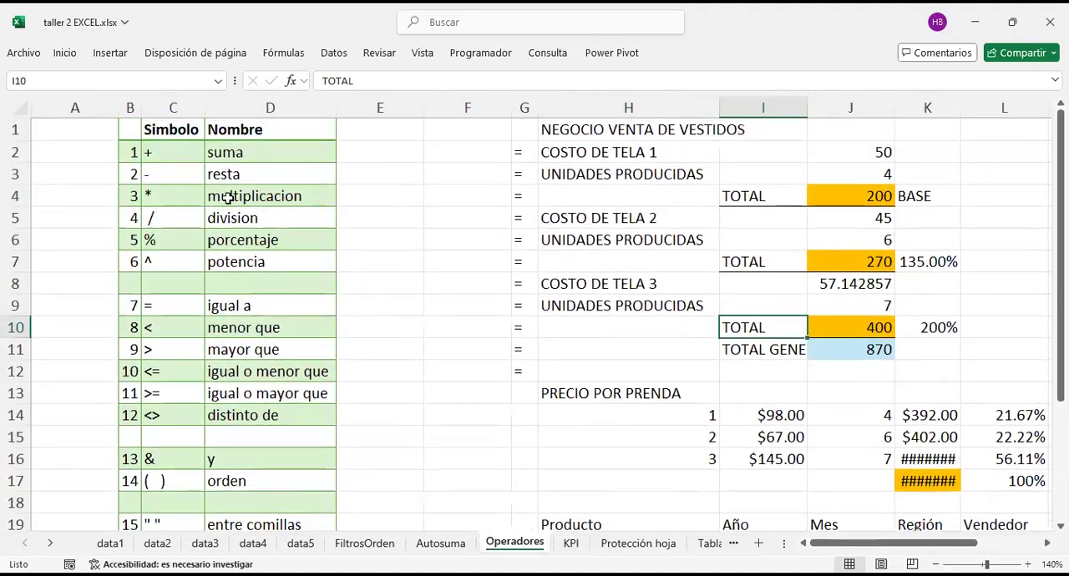
Step: Review the arithmetic operators from suma to potencia in C2 to D7, including porcentaje
drag(181, 156, 266, 258)
click(253, 239)
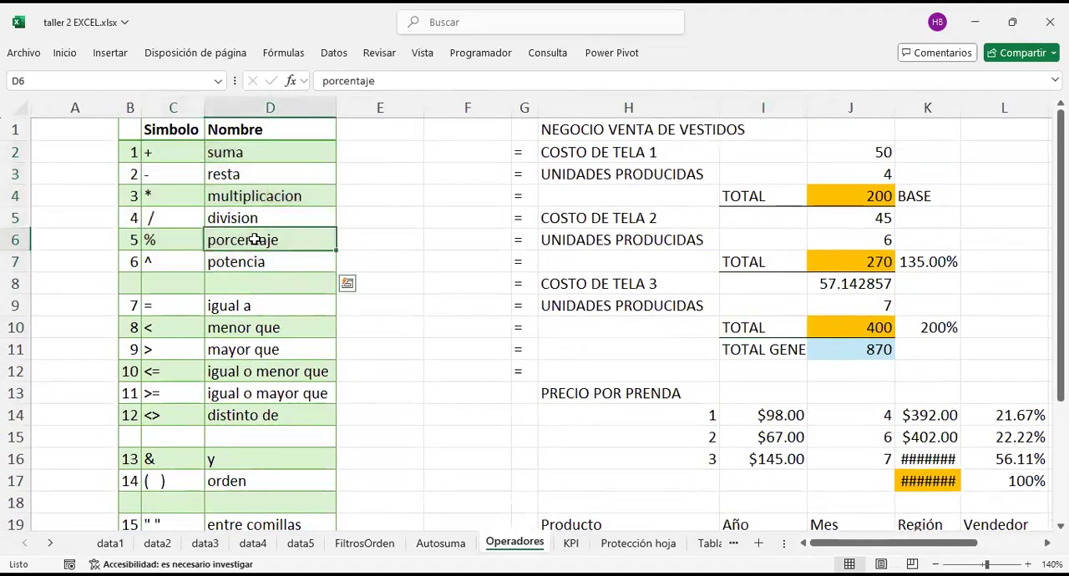
click(195, 258)
click(269, 252)
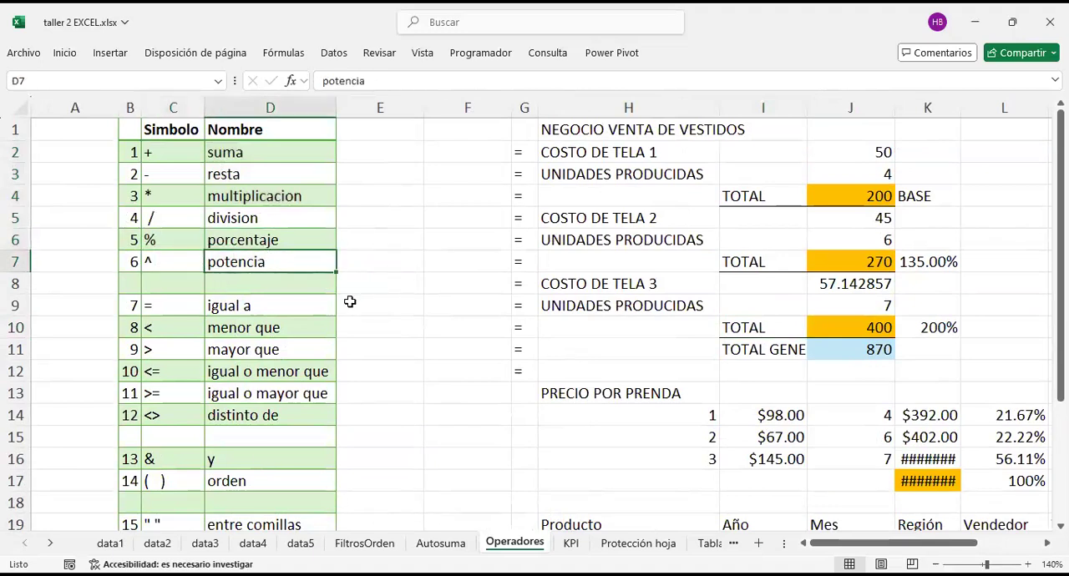
Step: Review the comparison operators and their names in C9 to D14, from igual a to distinto de, symbol by symbol
scroll(287, 317, down, 1)
drag(184, 240, 279, 344)
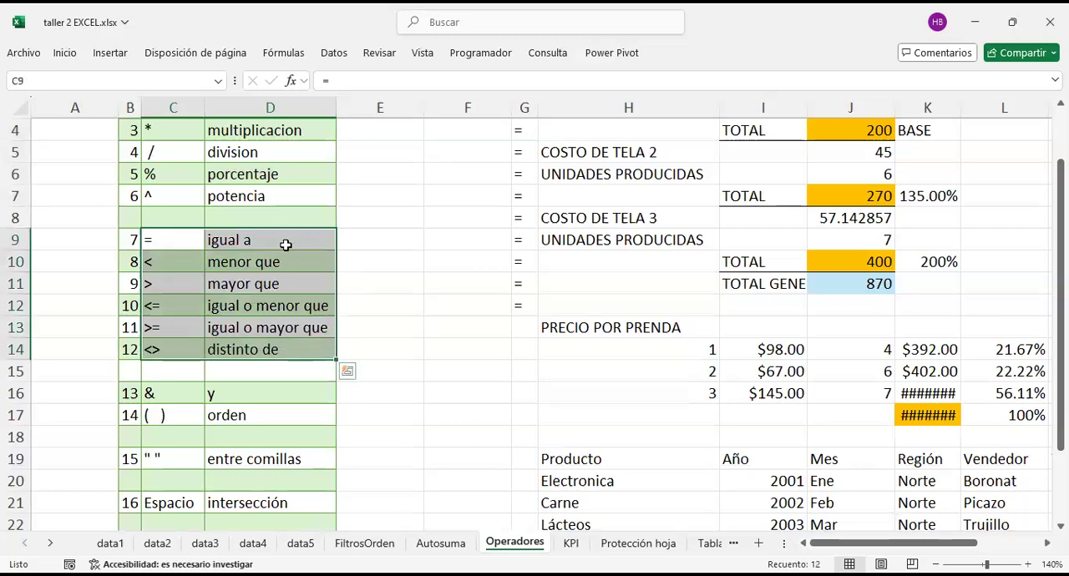
drag(173, 241, 154, 349)
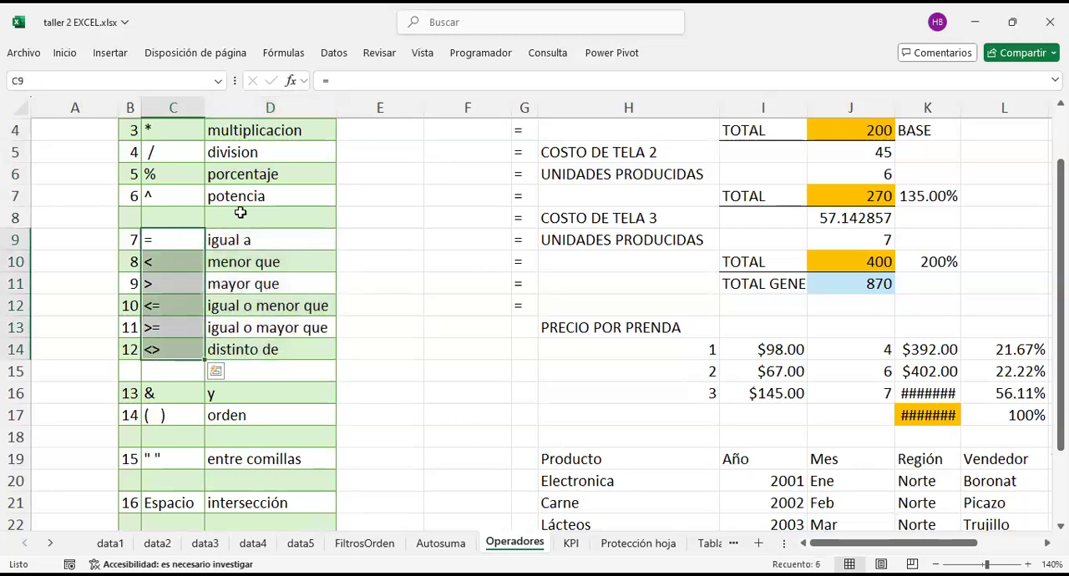
drag(258, 238, 279, 349)
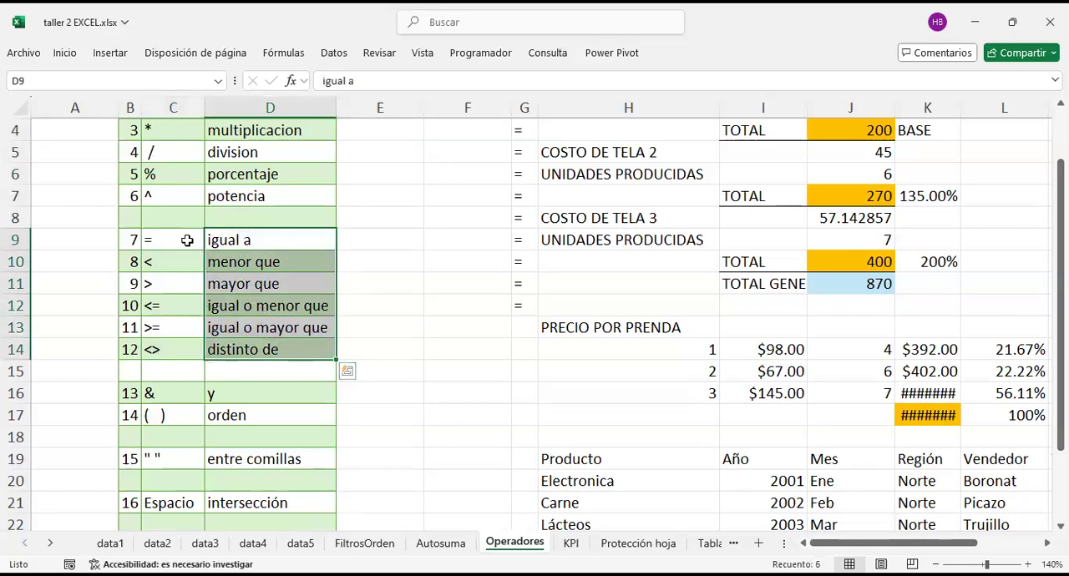
click(172, 240)
drag(277, 239, 260, 346)
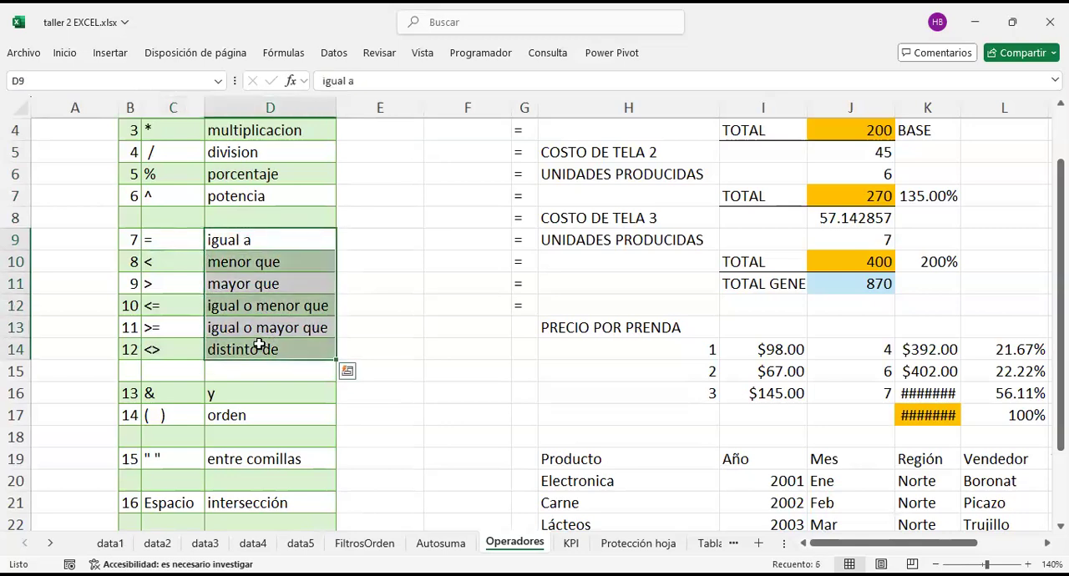
click(189, 245)
click(189, 266)
click(195, 288)
click(196, 309)
click(181, 330)
click(187, 356)
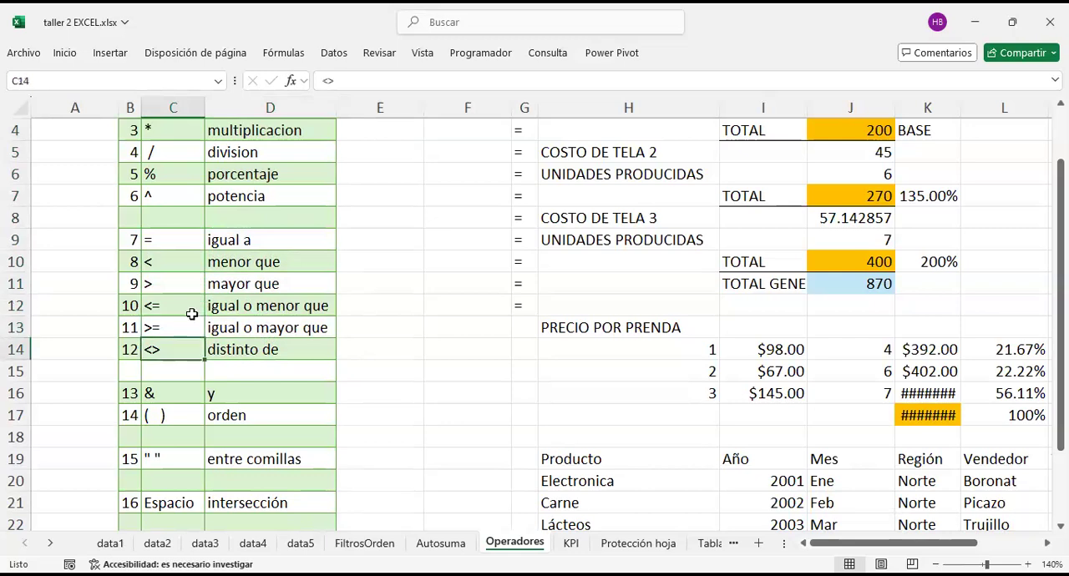
click(173, 248)
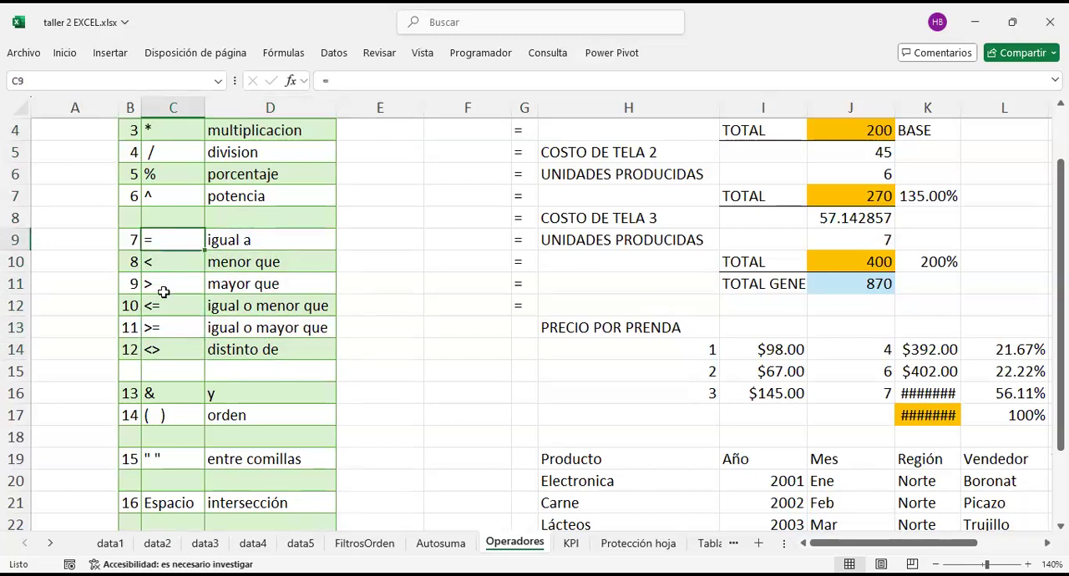
Step: Enter a formula in F20 that tests whether Electronica in H20 equals Carne in H21
click(164, 346)
scroll(660, 359, down, 2)
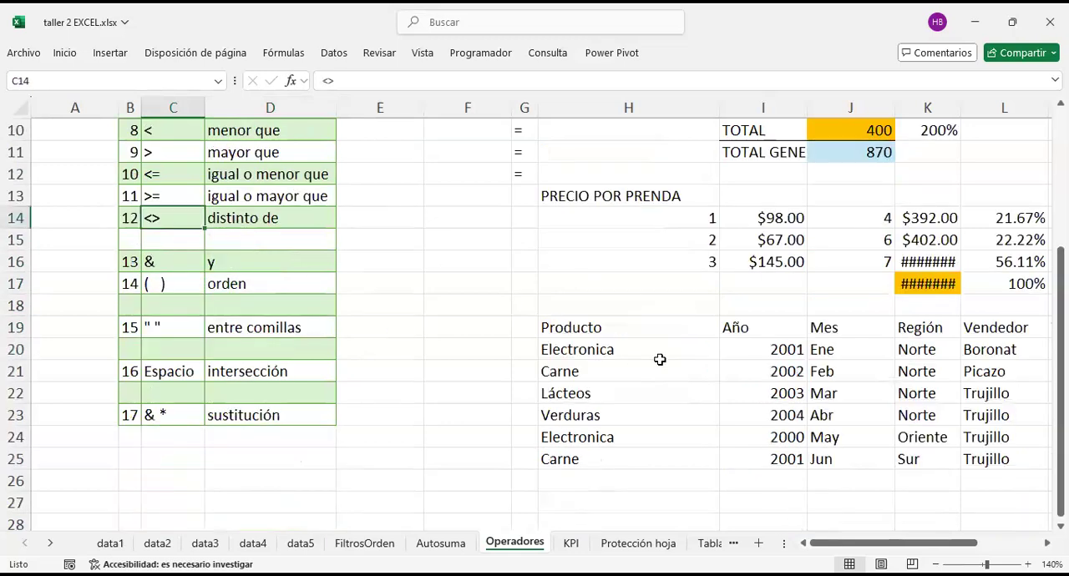
click(480, 348)
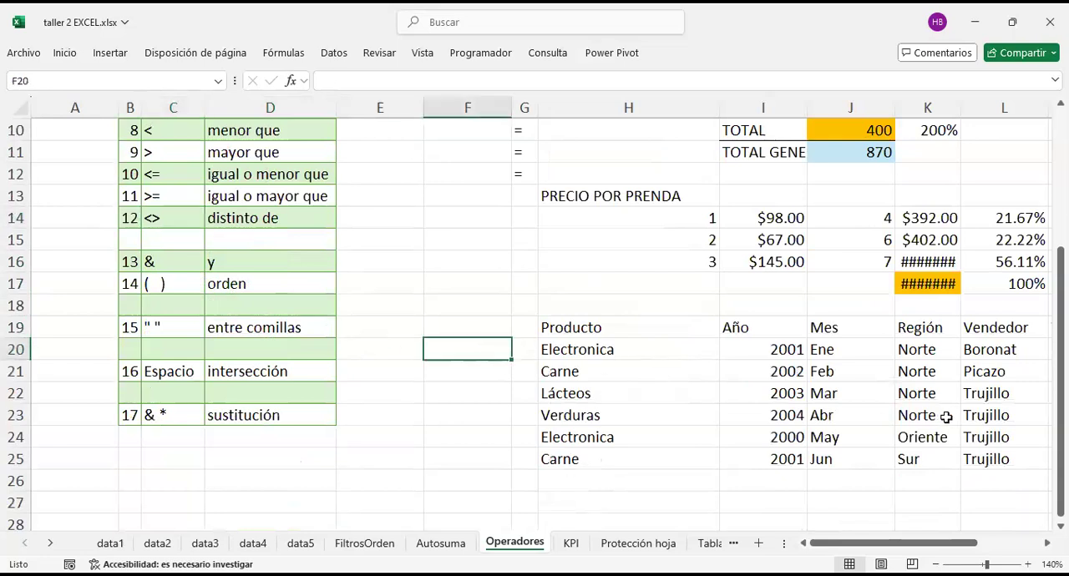
text(=)
key(Right)
key(Right)
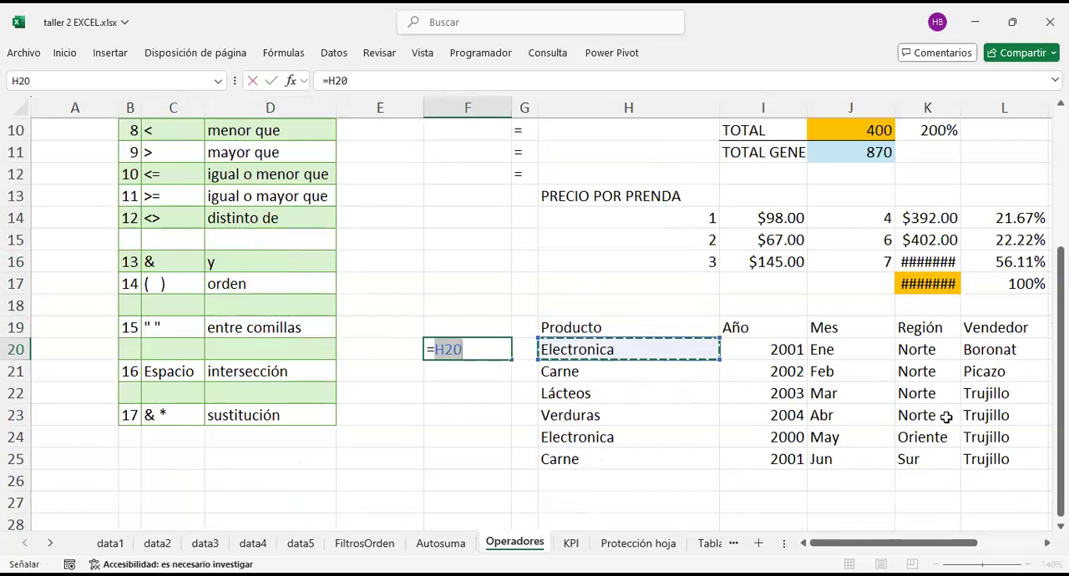
text(=)
key(Down)
key(Right)
key(Right)
key(Return)
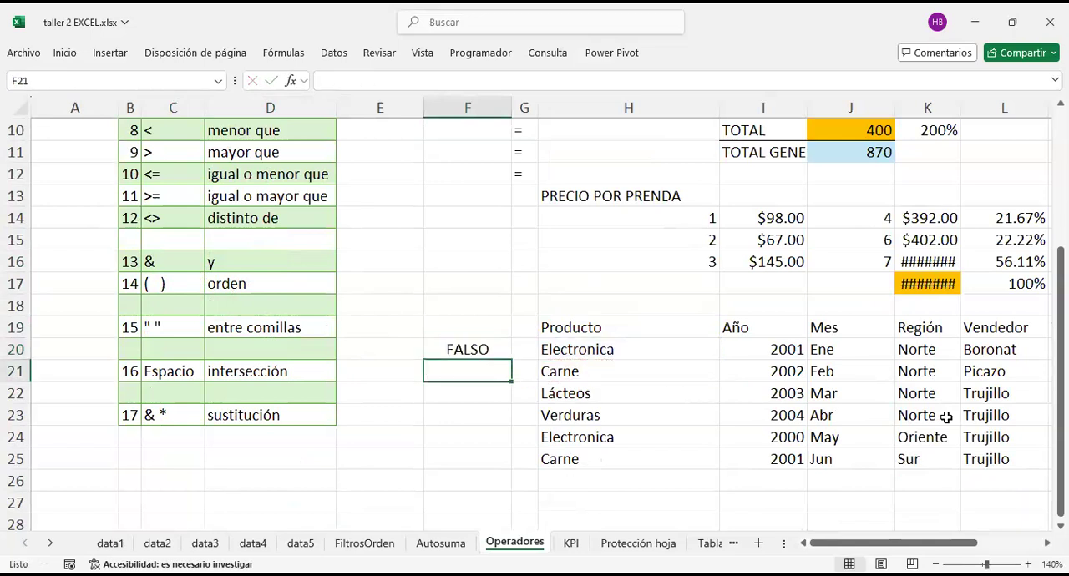
Step: Re-enter the equality formula =H20=H21 in F20
click(458, 337)
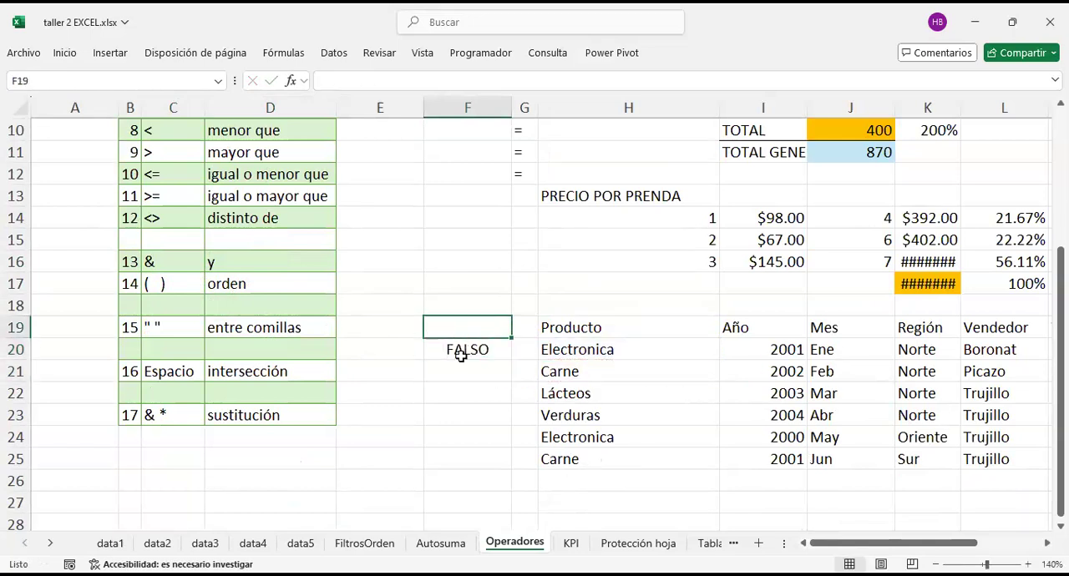
click(461, 354)
text(=)
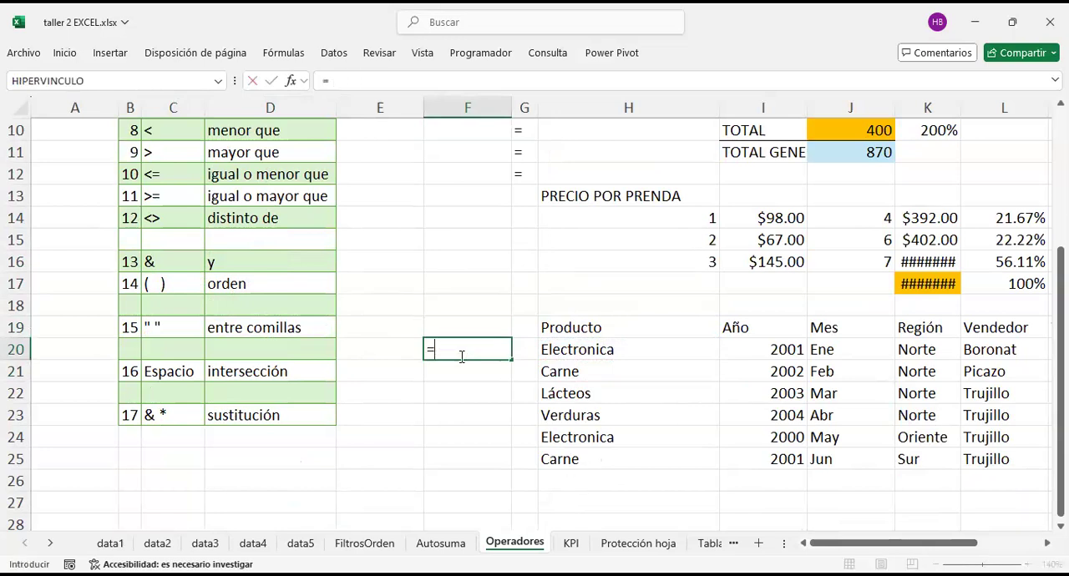
click(589, 351)
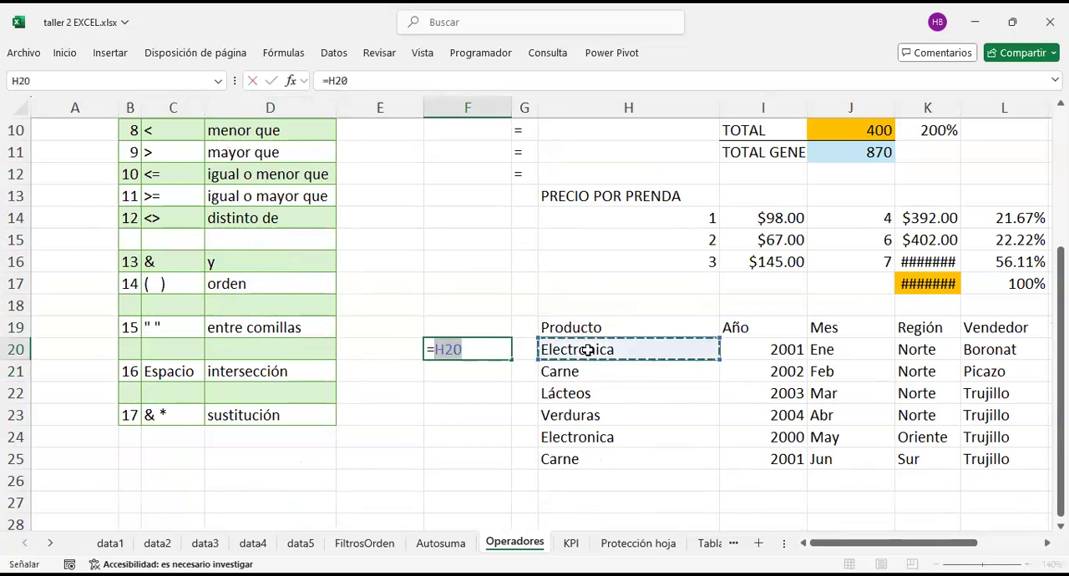
text(=)
click(593, 380)
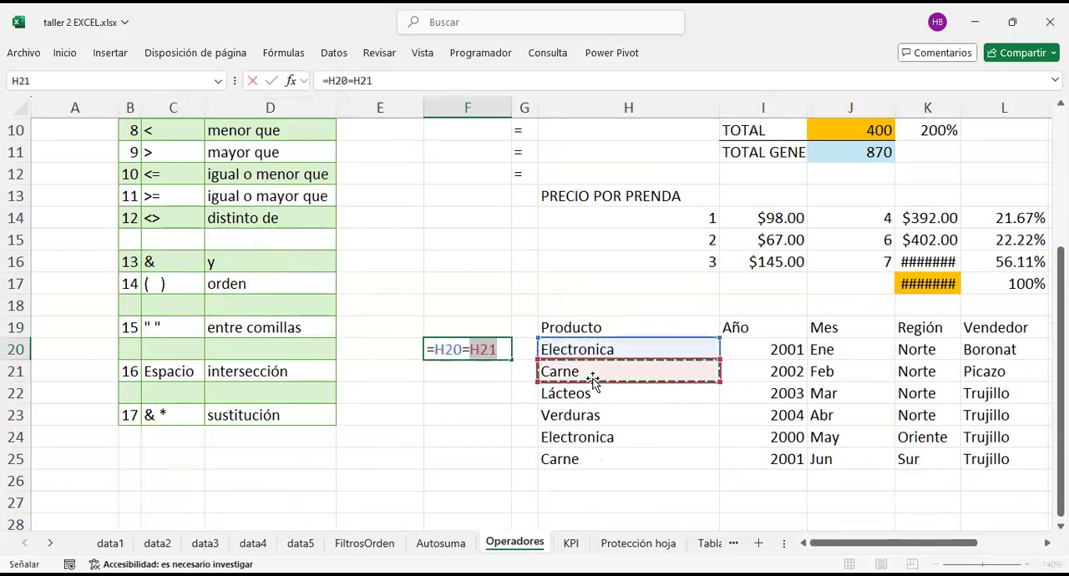
key(Return)
Step: Enter =H20=H24 in F21 to test whether the two Electronica entries are equal
text(=)
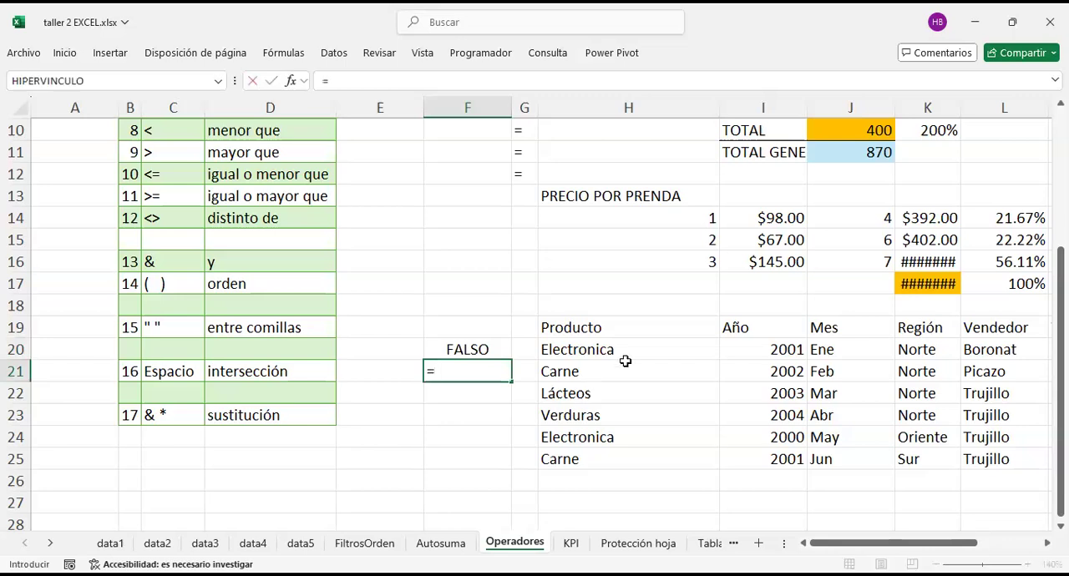
click(628, 351)
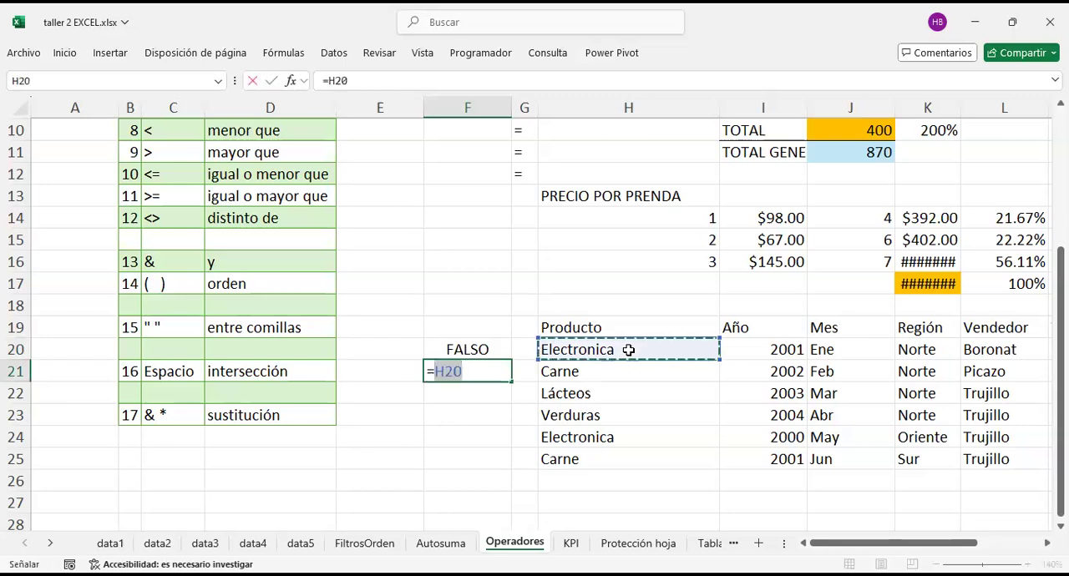
text(=)
click(595, 438)
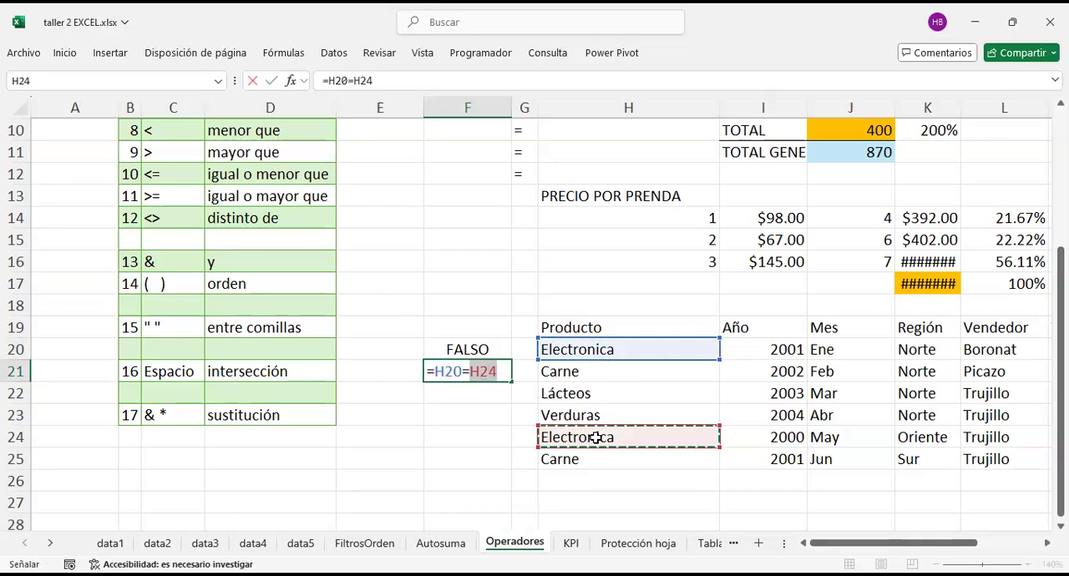
key(Return)
Step: Review the block of comparison operators and their names in C9:D14 again
scroll(329, 275, up, 2)
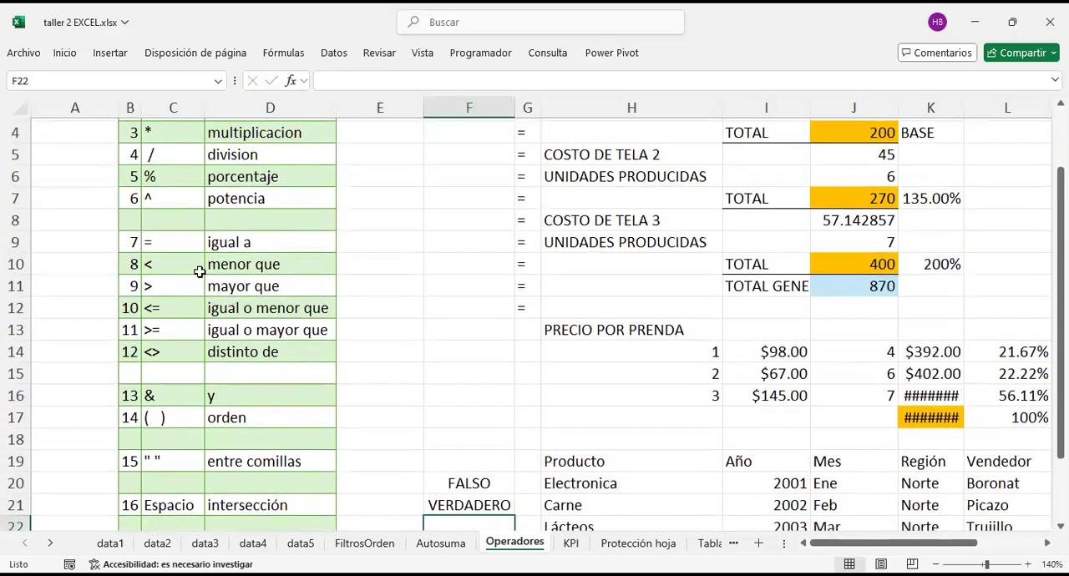
drag(168, 237, 298, 352)
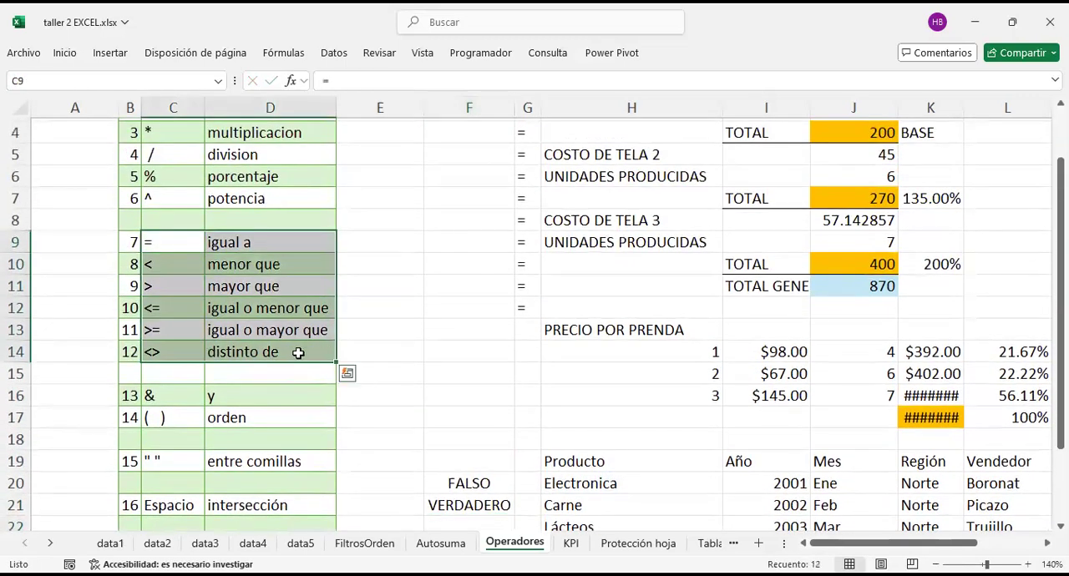
drag(192, 237, 251, 354)
click(399, 346)
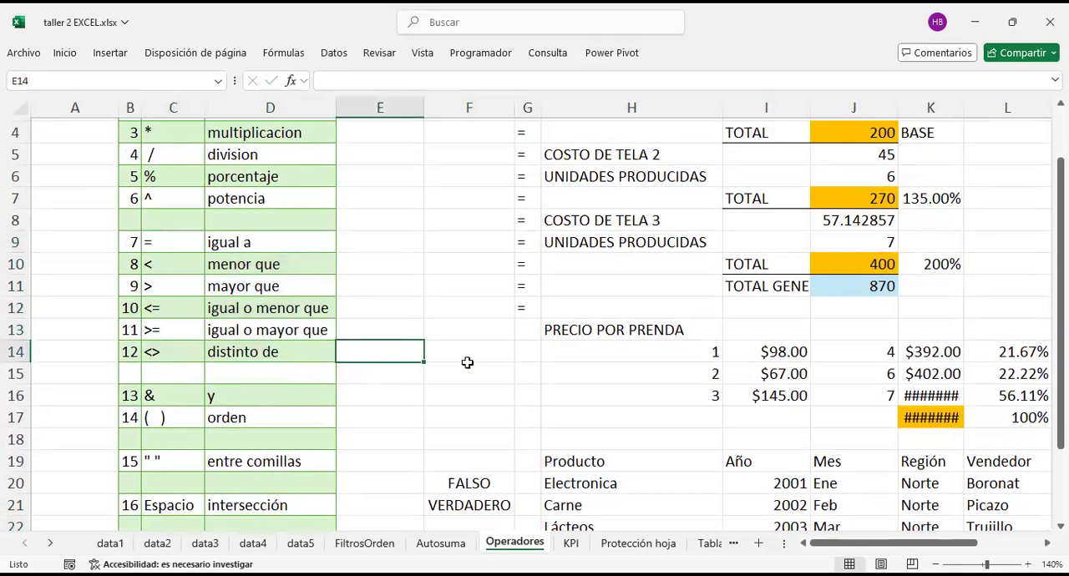
Step: Clear the equality test formulas from F19:F24
scroll(508, 322, down, 3)
drag(460, 256, 457, 365)
key(Delete)
Step: Begin a greater-than comparison in N20 with the first Ventas value, =M20>, and highlight its operator
scroll(456, 366, up, 1)
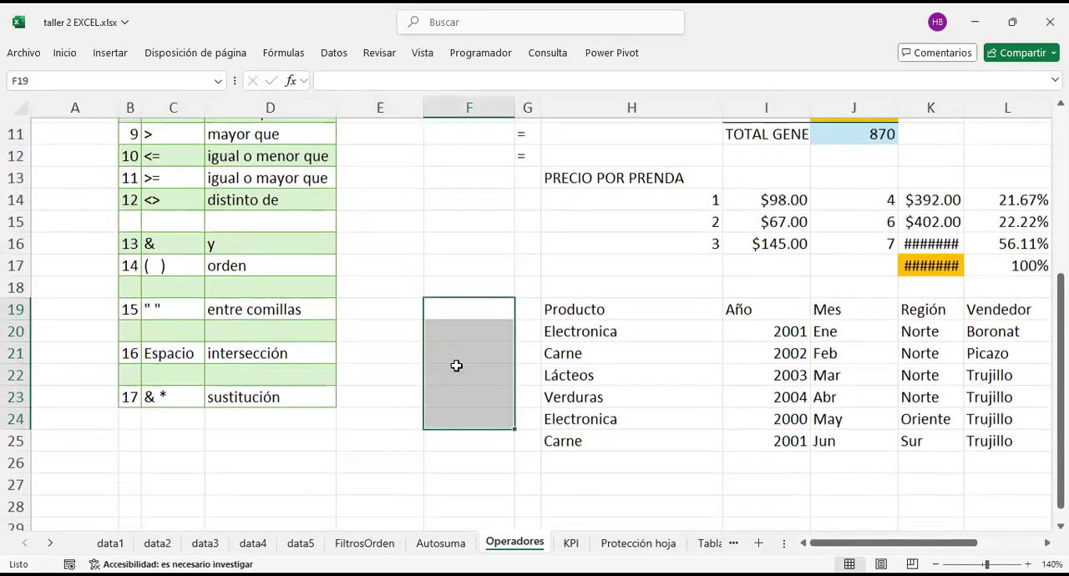
scroll(457, 366, right, 3)
scroll(457, 366, right, 5)
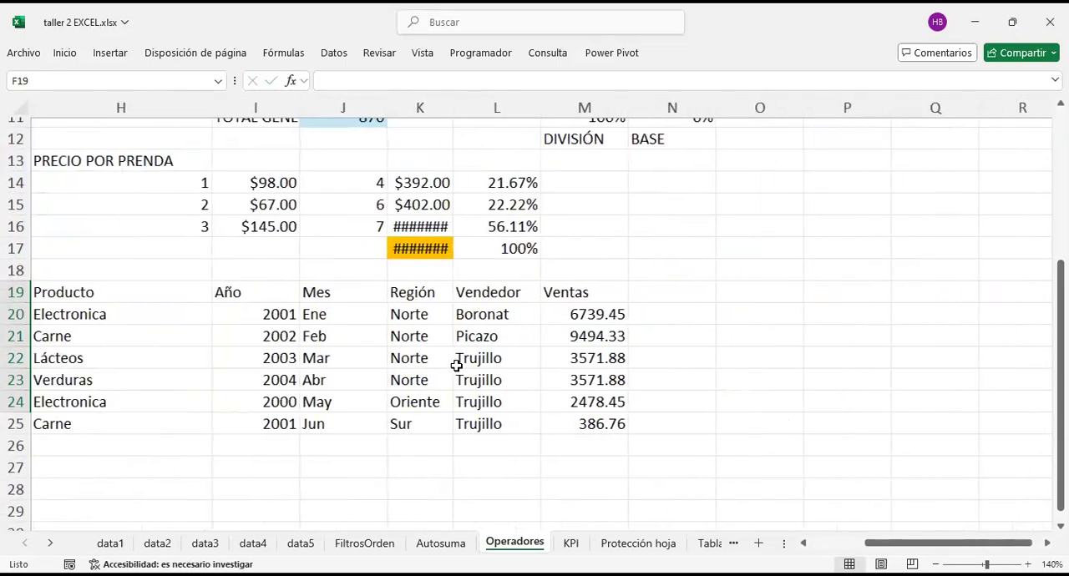
click(707, 310)
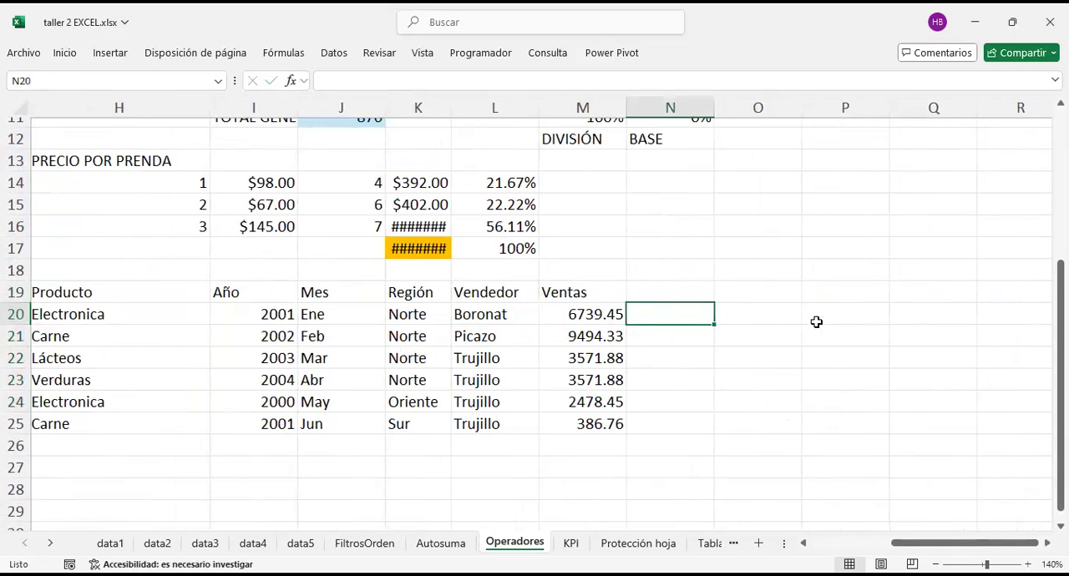
text(=)
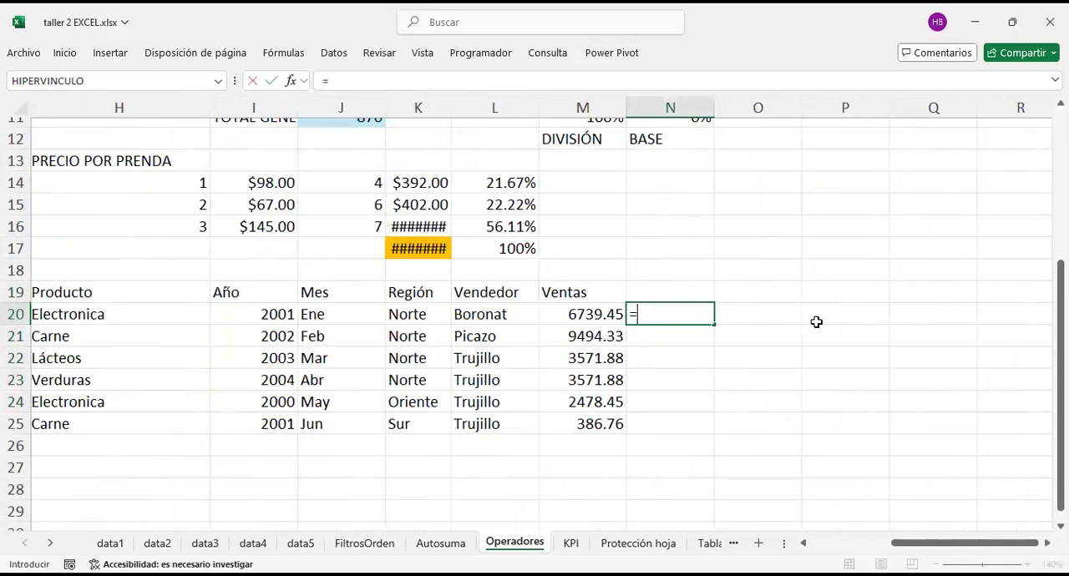
key(Left)
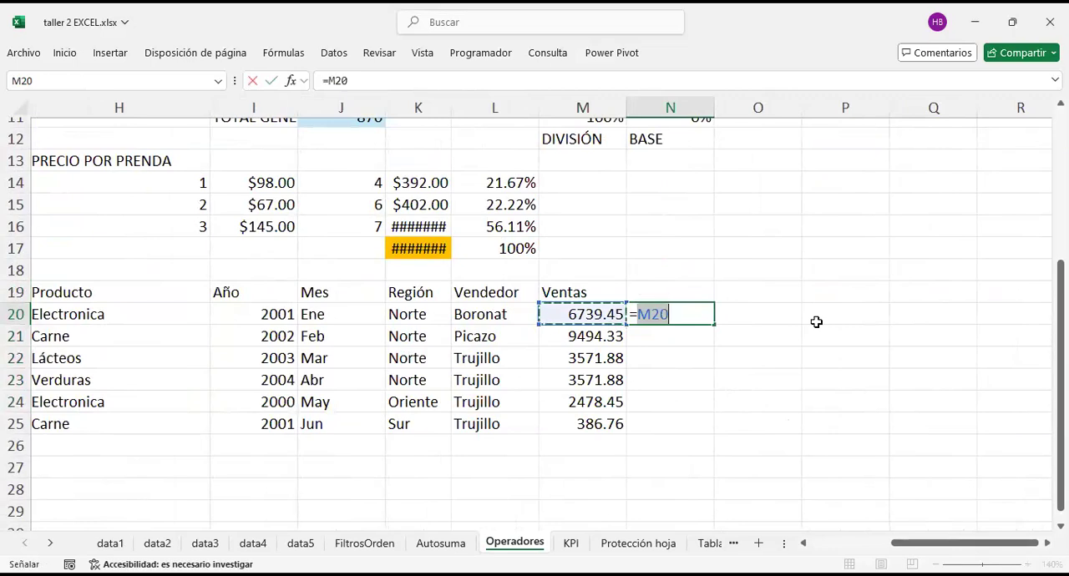
text(>)
click(671, 314)
drag(671, 314, 676, 314)
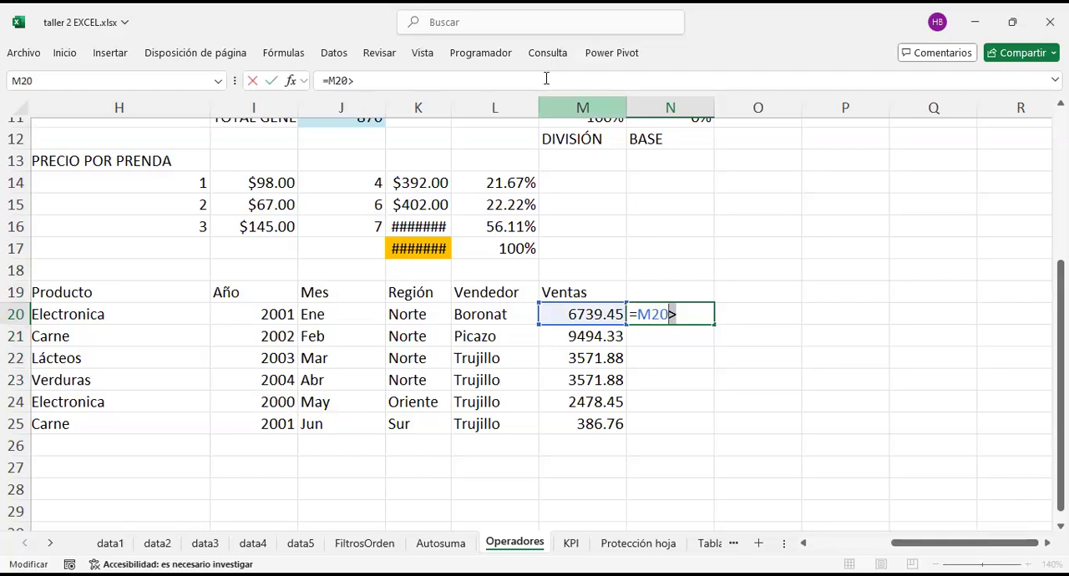
Step: Complete the comparison formula in N20 as =M20>M21
click(750, 369)
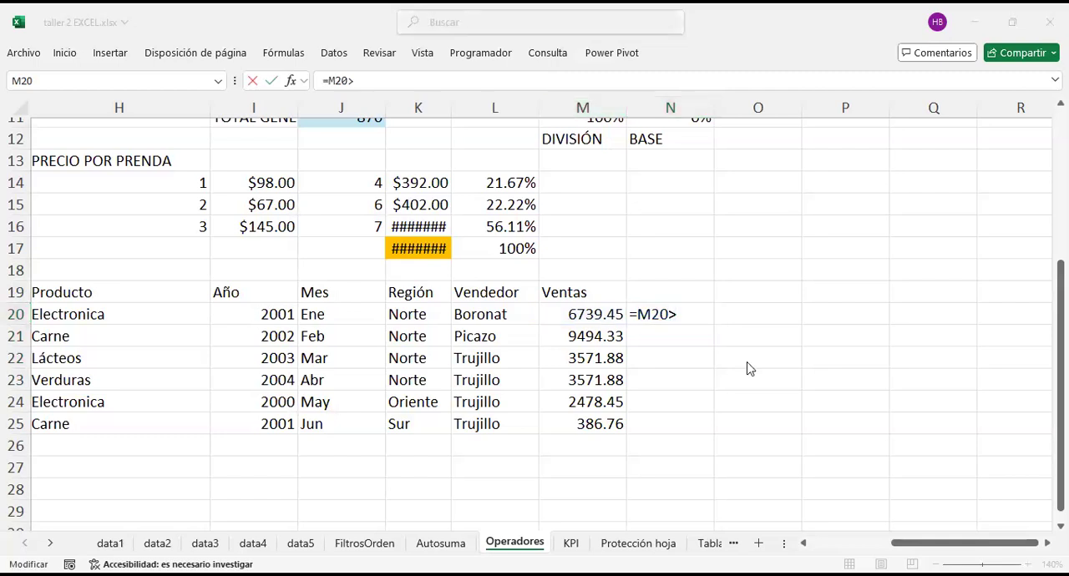
double_click(700, 318)
click(693, 314)
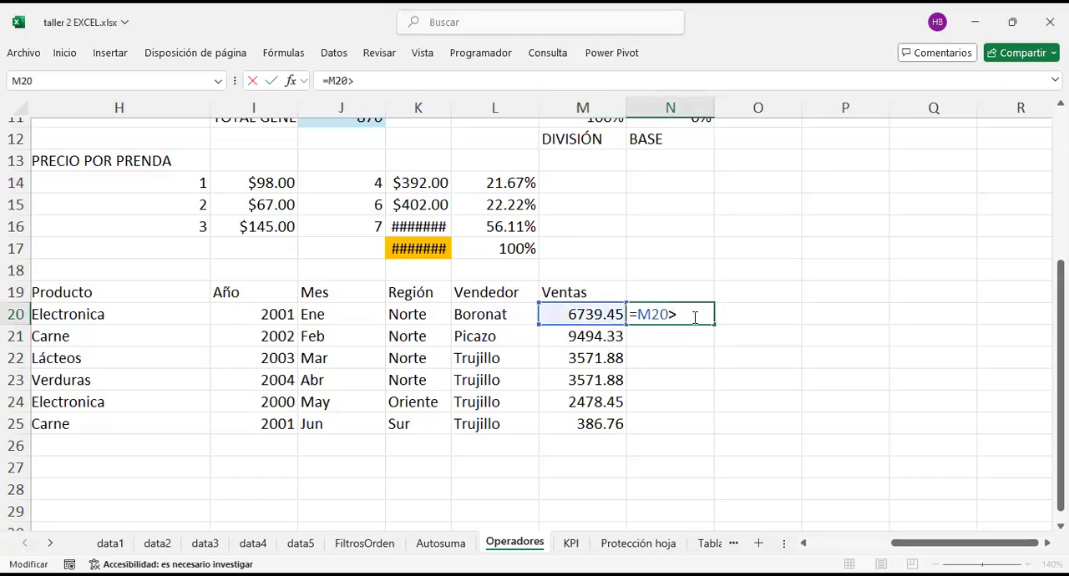
click(592, 336)
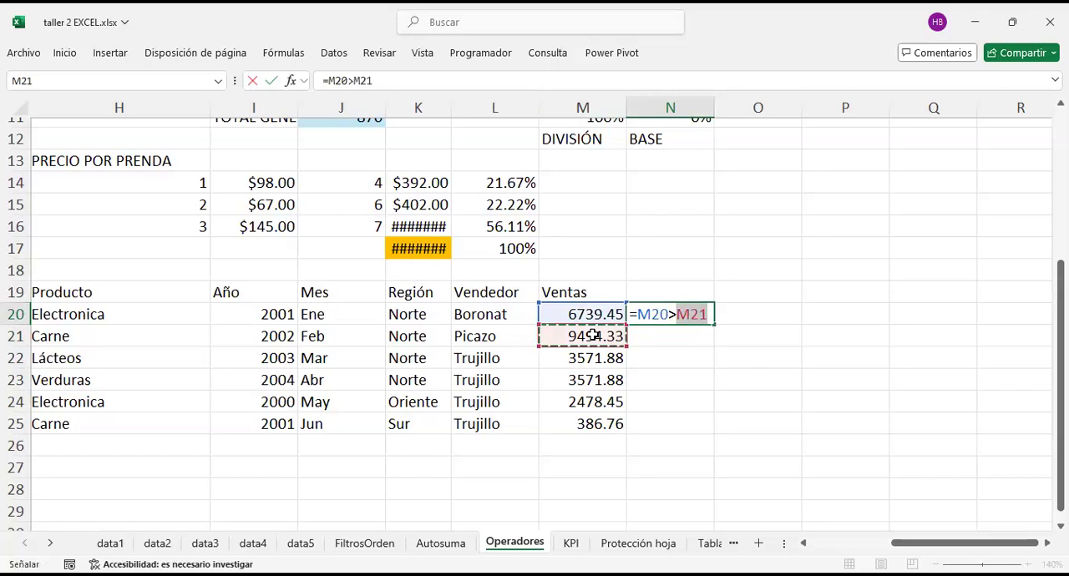
key(Return)
Step: Check the formula in N20 against the two compared Ventas values in M20 and M21
click(673, 314)
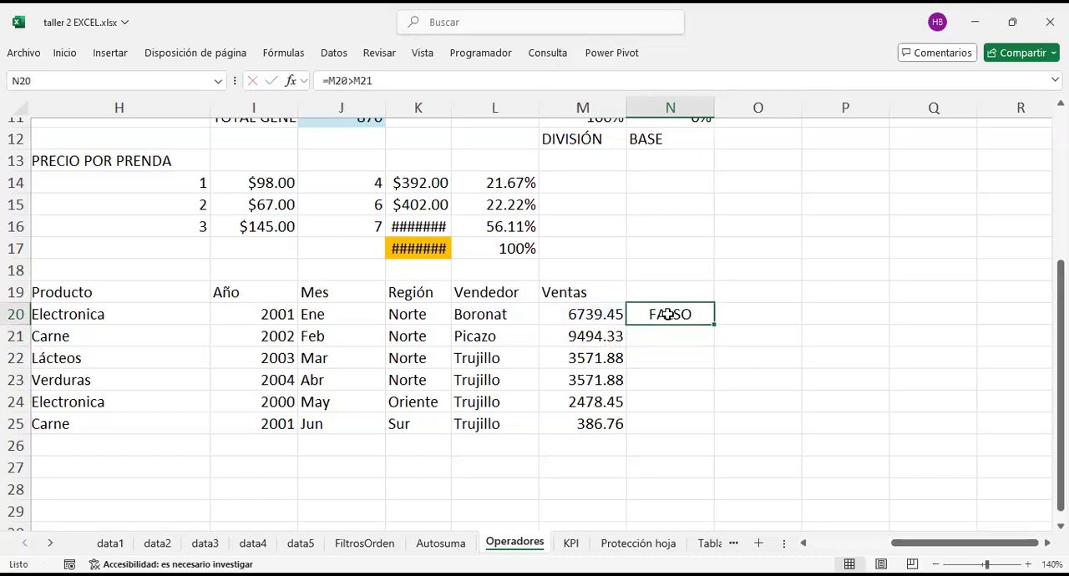
click(593, 315)
click(599, 334)
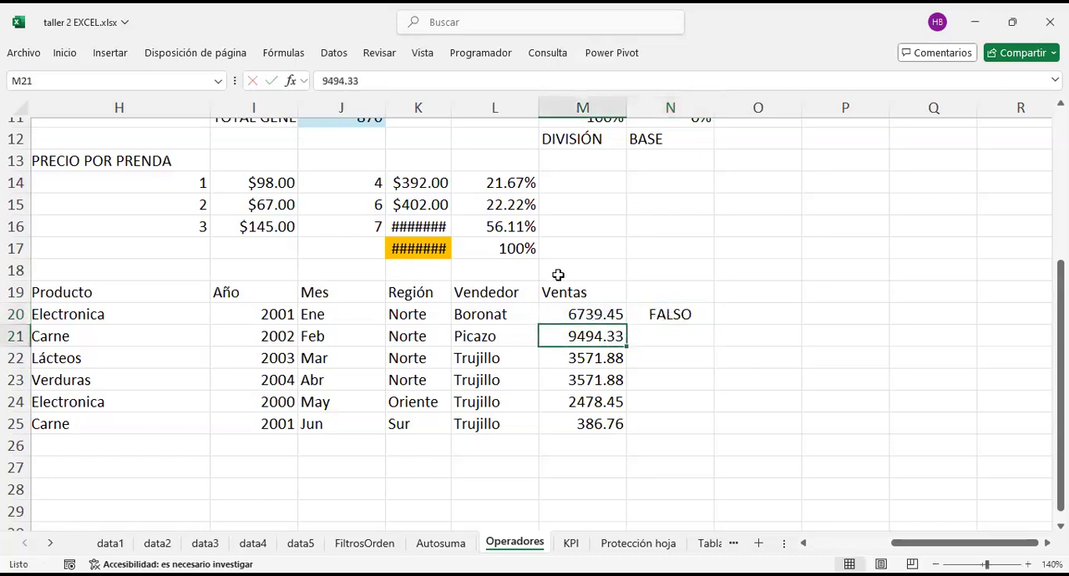
Step: Replace the formula in N20 with the less-than comparison =M20<M21
click(681, 314)
text(=)
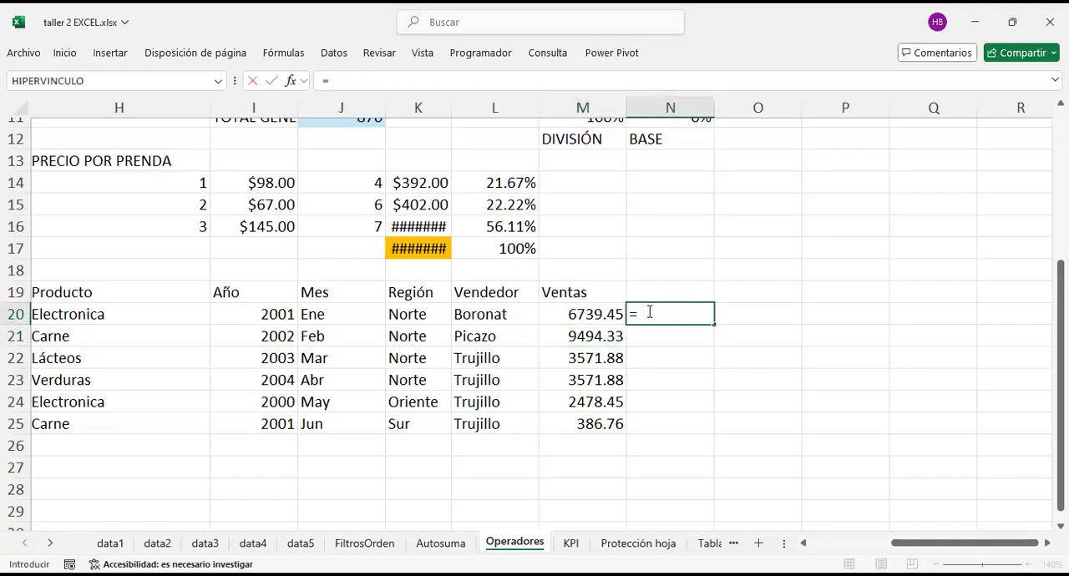
click(601, 314)
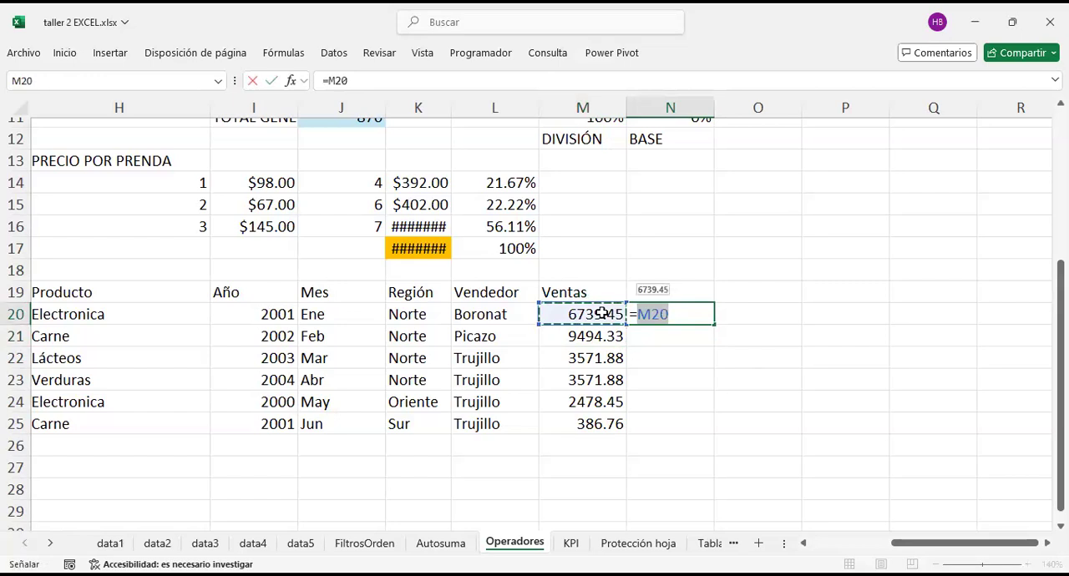
text(<)
click(595, 331)
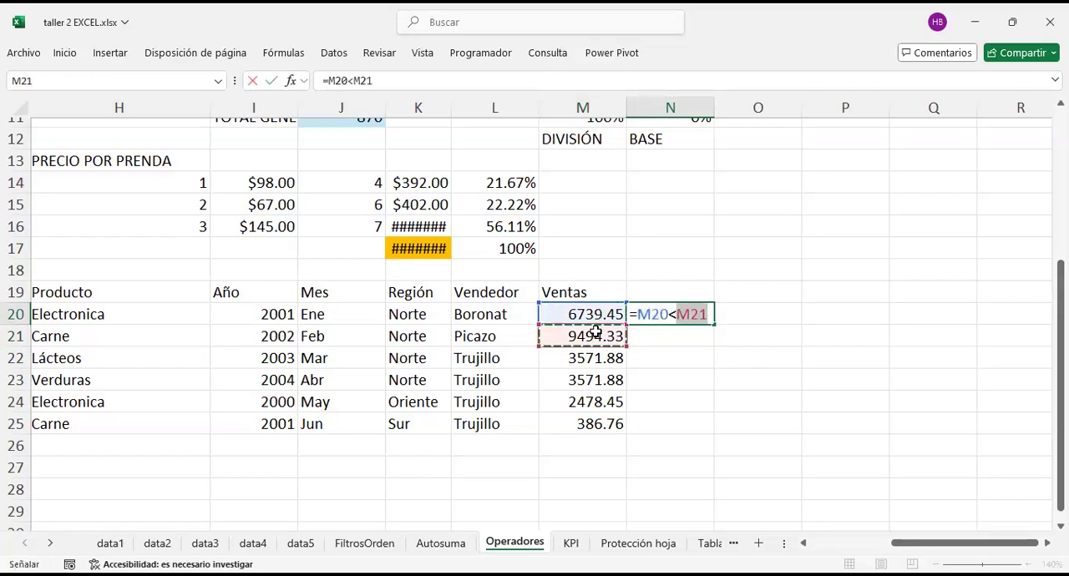
key(Return)
Step: Open the less-than formula in N20 for editing
key(Up)
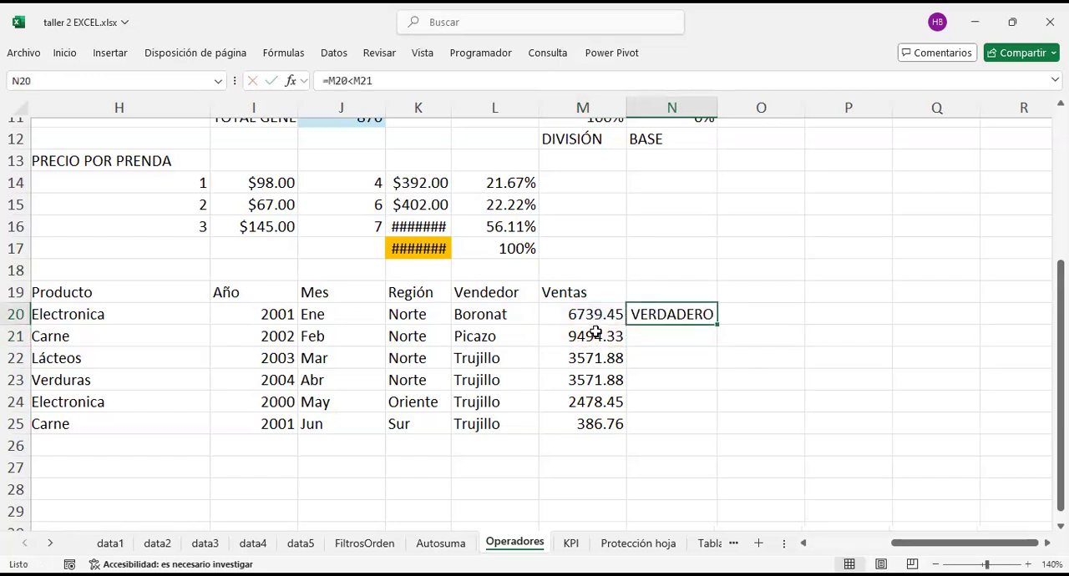
key(F2)
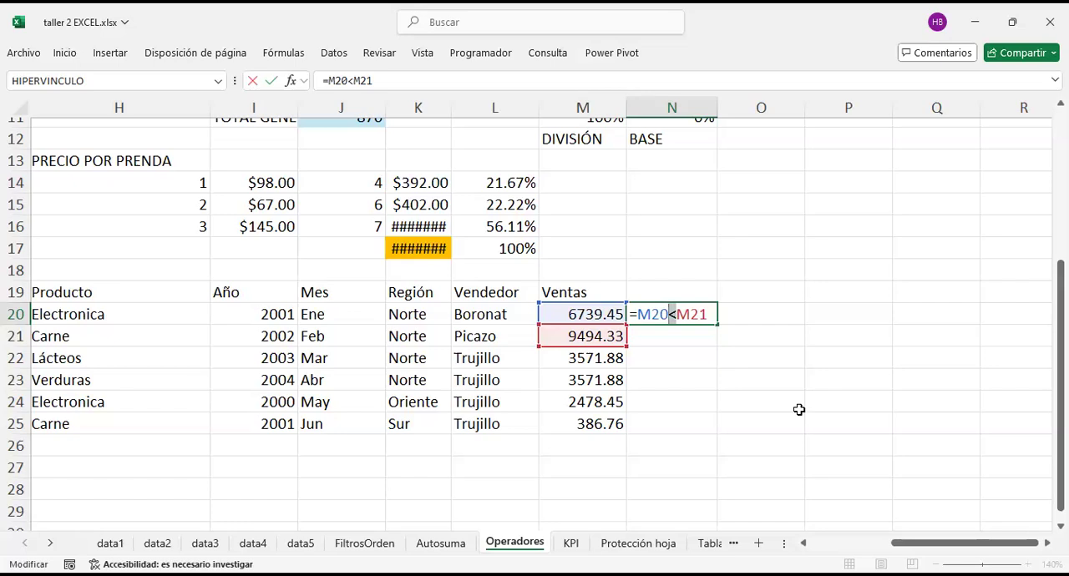
Step: Change the comparison formula in N20 back to greater-than, as =M20>M21
key(Return)
key(Up)
key(F2)
key(BackSpace)
text(>)
key(Return)
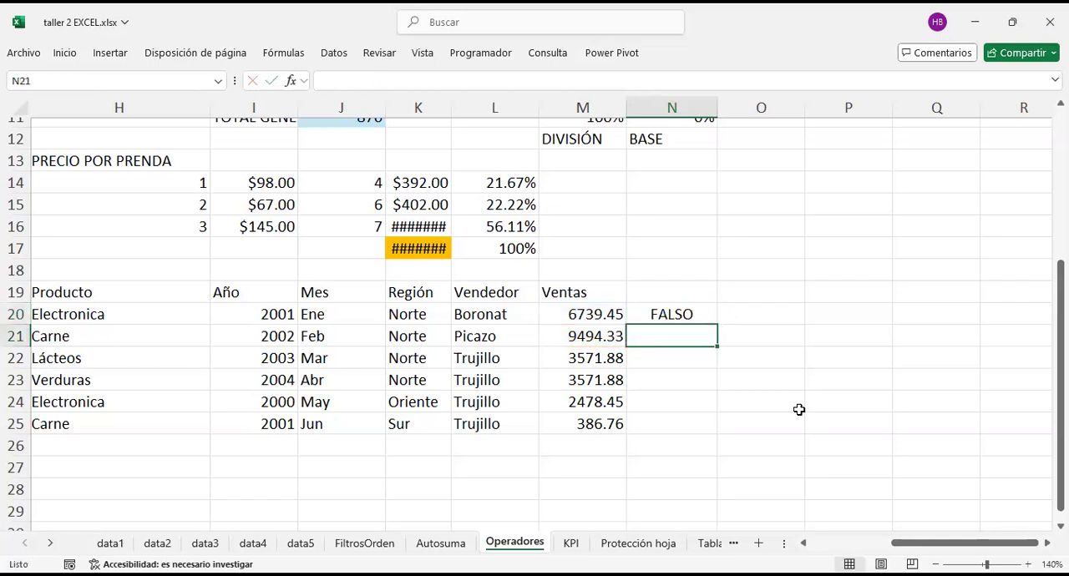
Step: Enter the value 1 in both O20 and P20 as equal test values
click(769, 328)
key(Up)
text(1)
key(Return)
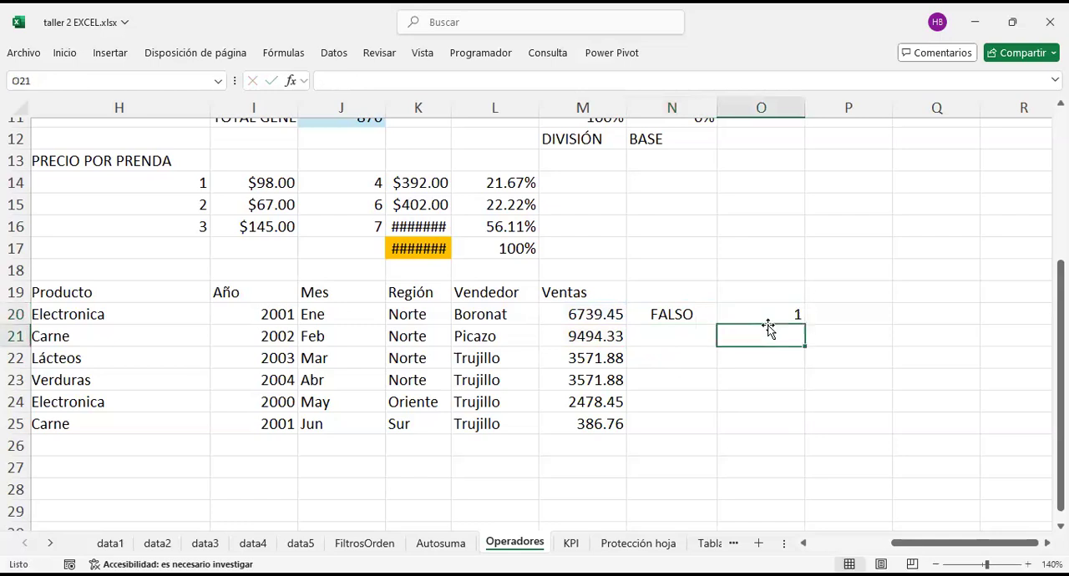
text(1)
key(Return)
key(Up)
key(Up)
key(Right)
text(1)
key(Return)
Step: Enter the greater-than comparison =O20>P20 in cell O21
key(Left)
text(=)
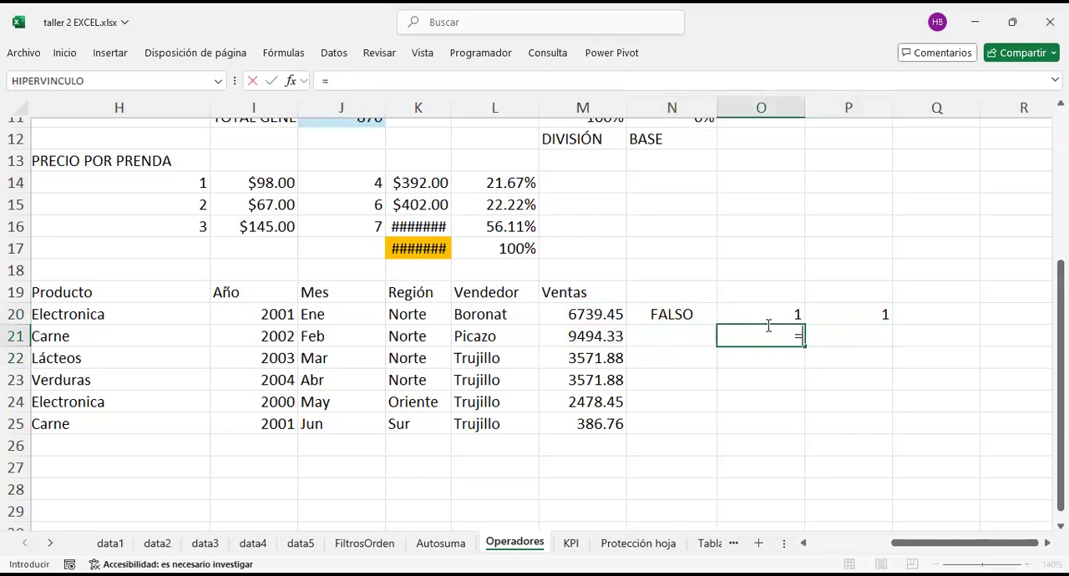
key(Down)
key(Up)
key(Up)
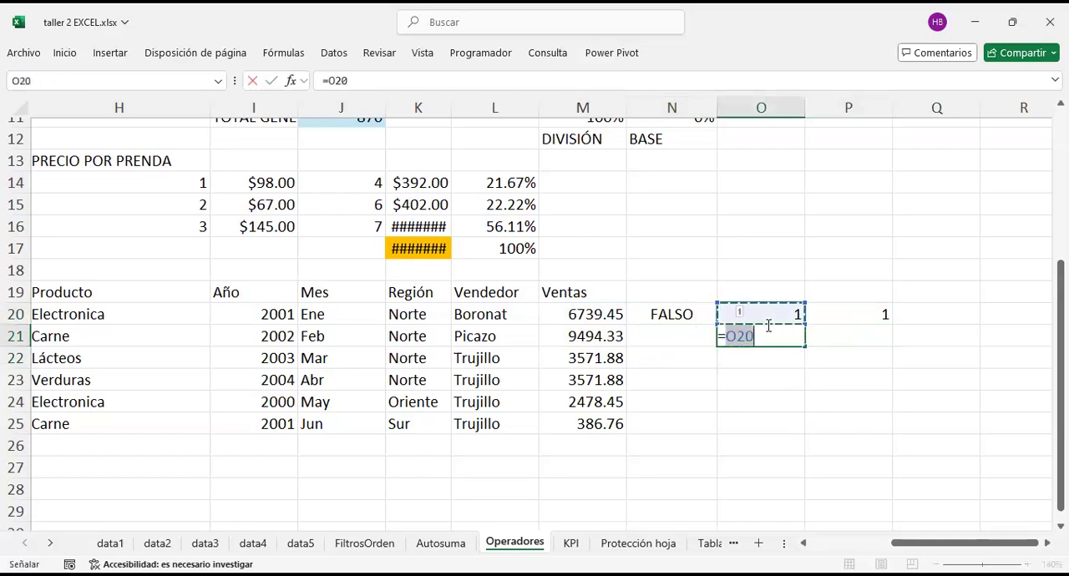
text(=)
key(Right)
key(Right)
key(Up)
key(Up)
key(Left)
key(Down)
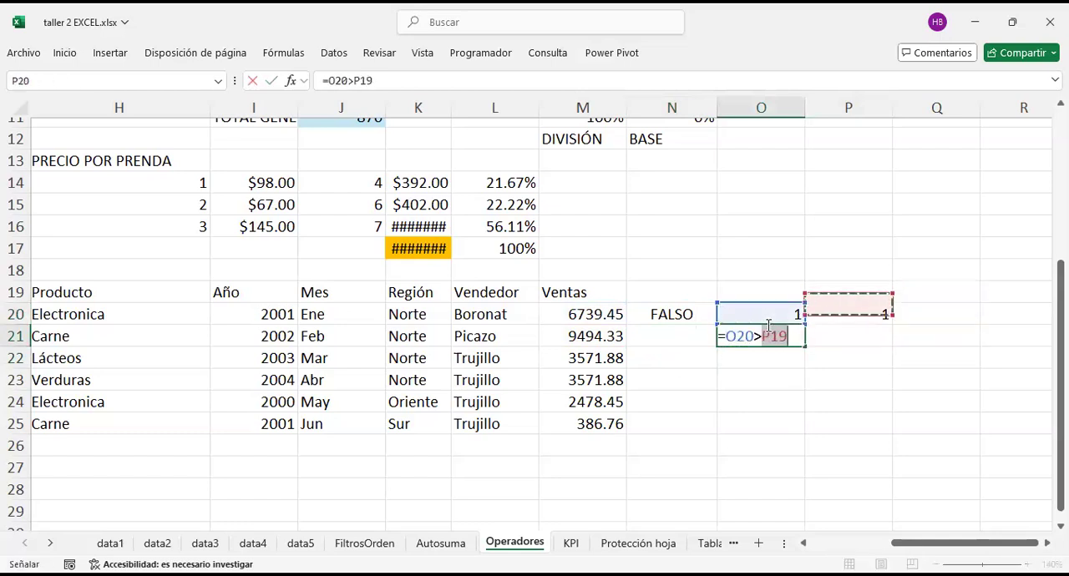
key(Return)
click(863, 330)
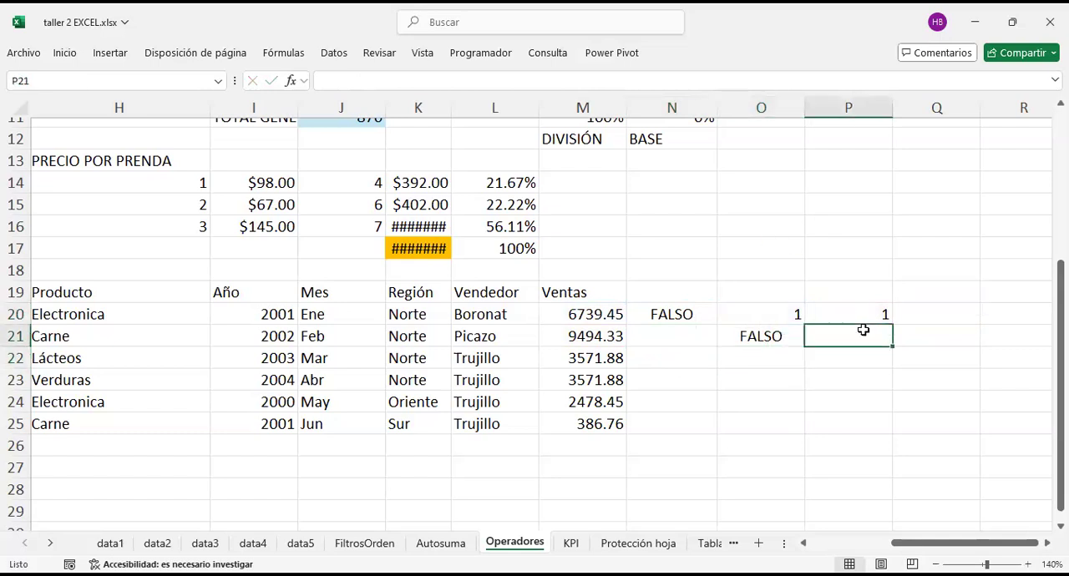
text(=)
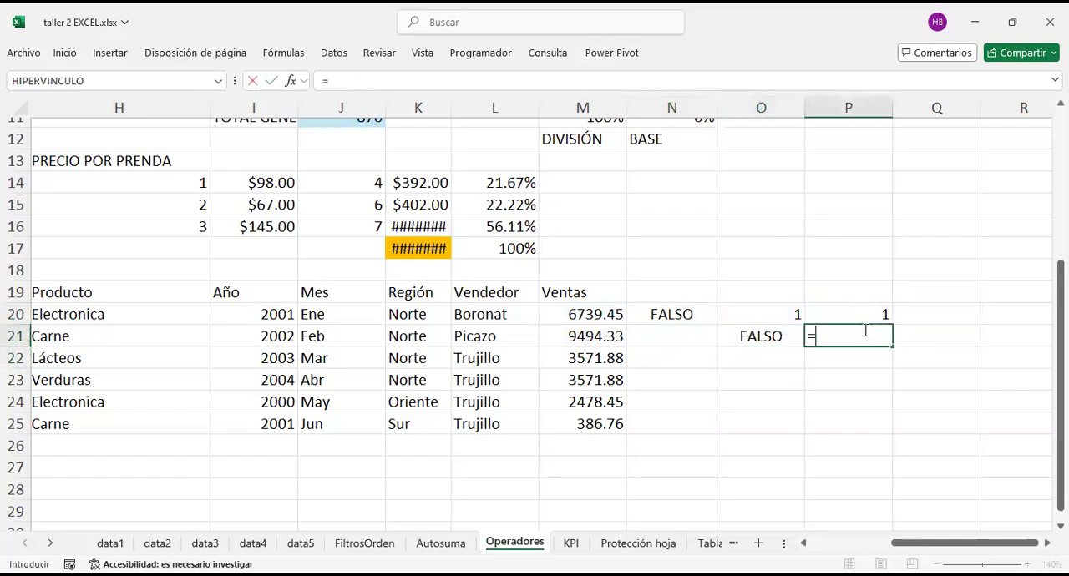
key(Escape)
key(Left)
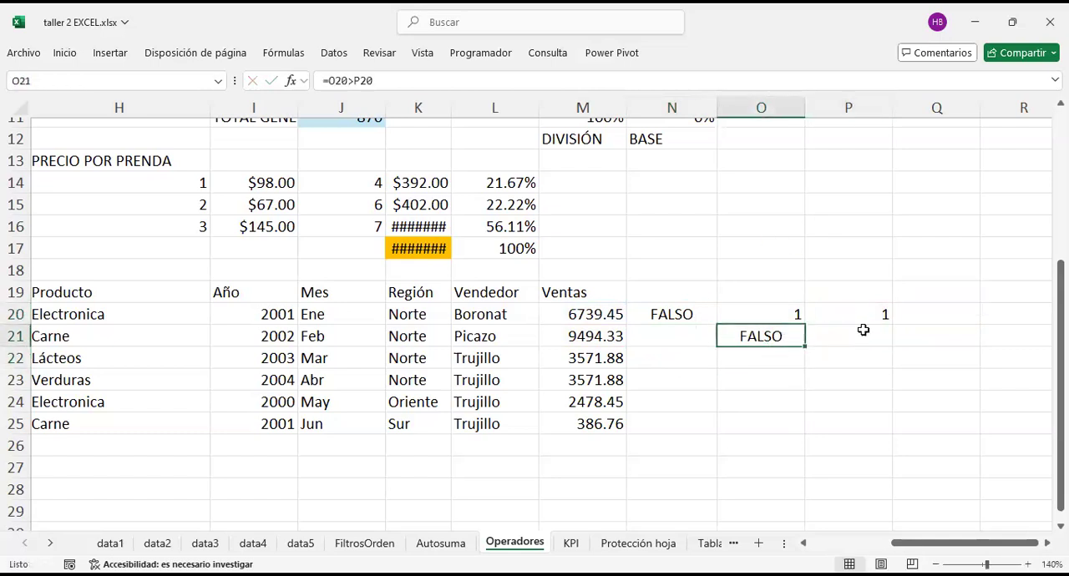
key(Right)
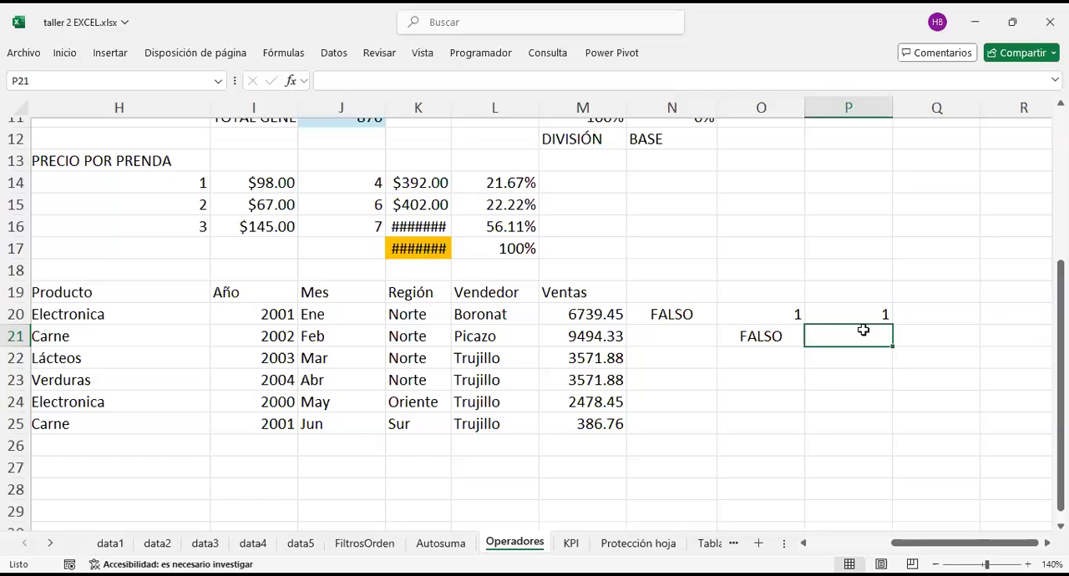
Step: Enter the greater-than-or-equal comparison =O20>=P20 in cell P21
text(=)
key(Left)
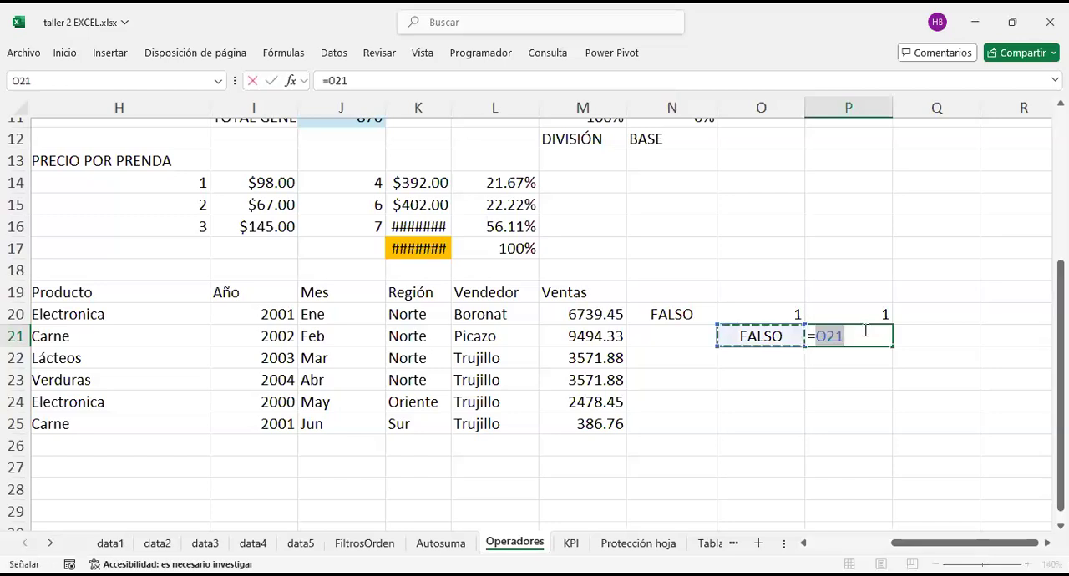
key(Up)
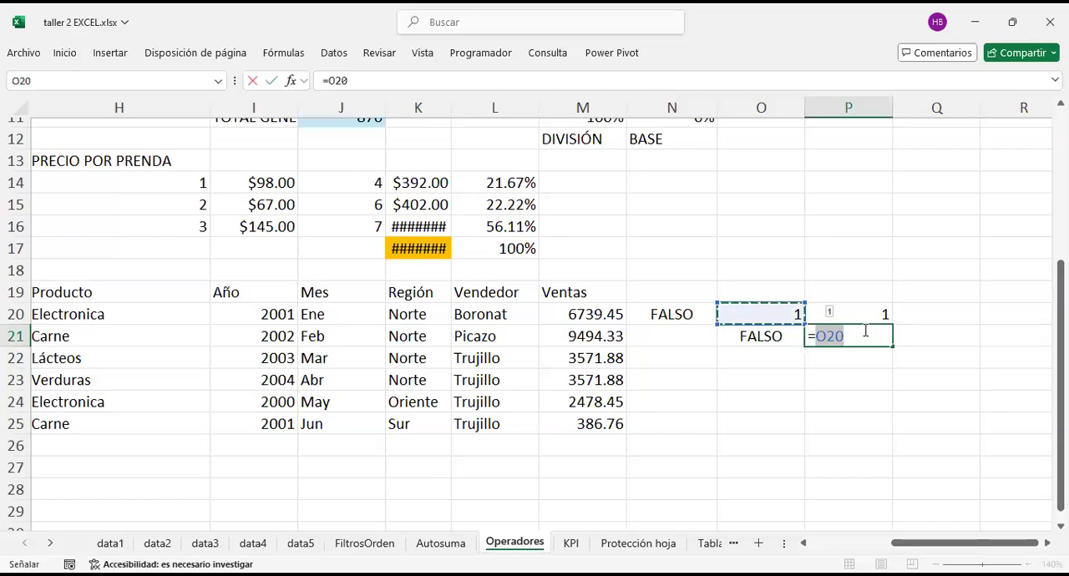
text(>=)
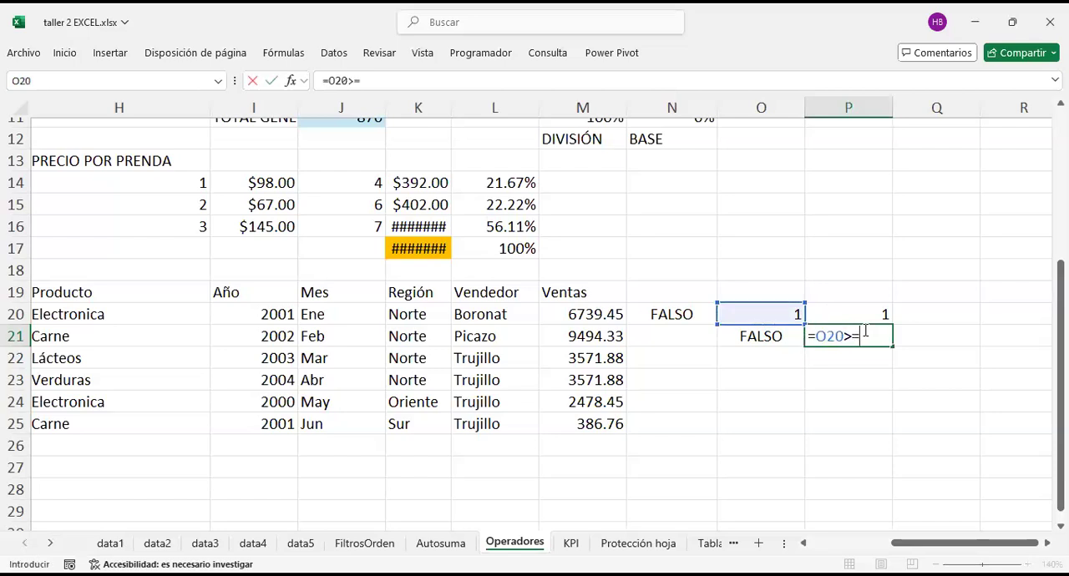
click(862, 314)
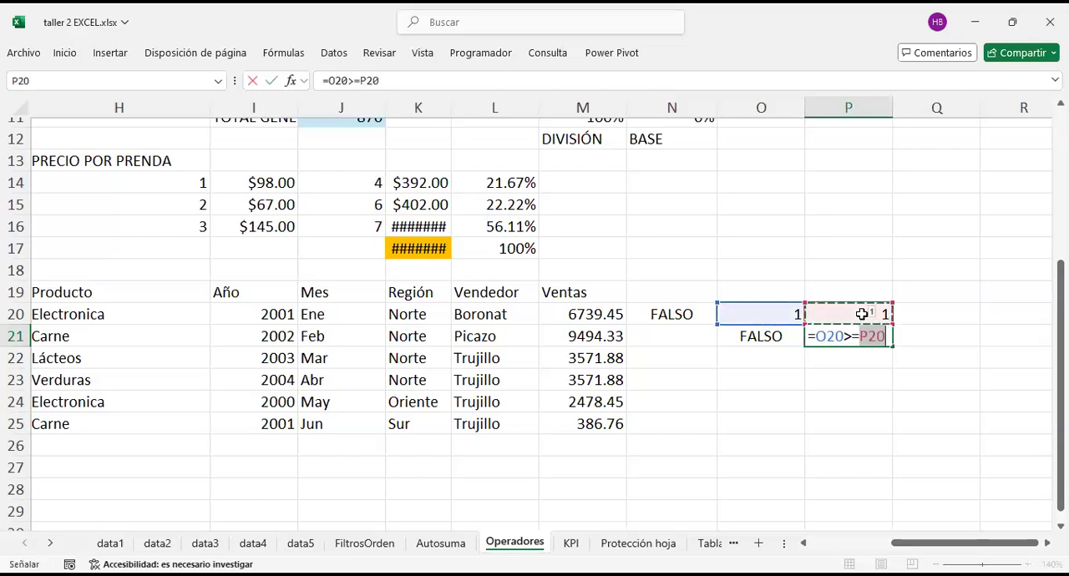
key(Return)
Step: Compare the formulas in O21 and P21 against the test values in O20 and P20
click(850, 314)
click(788, 319)
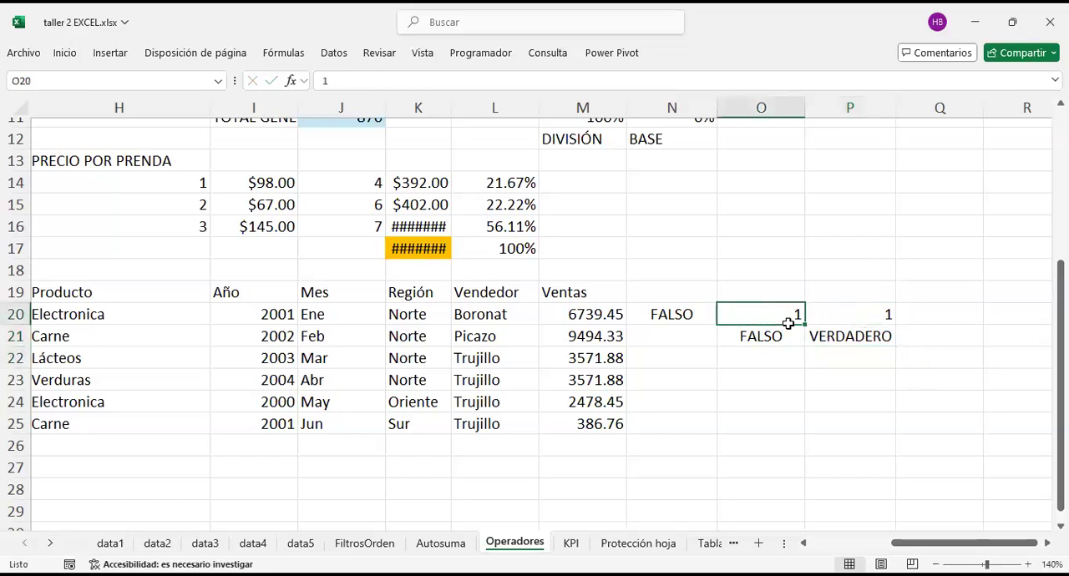
click(830, 315)
click(781, 334)
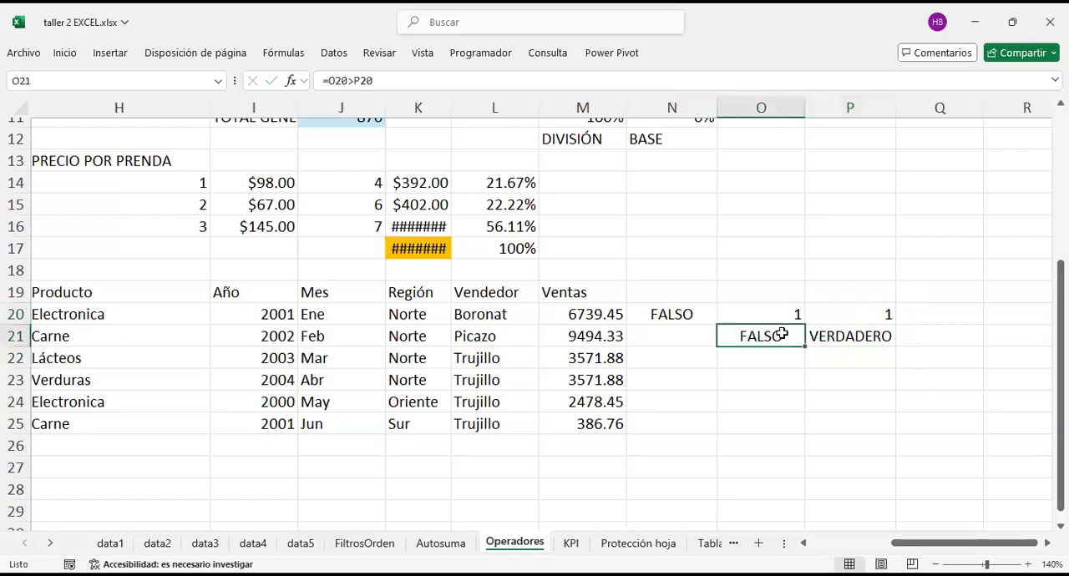
click(838, 334)
key(F2)
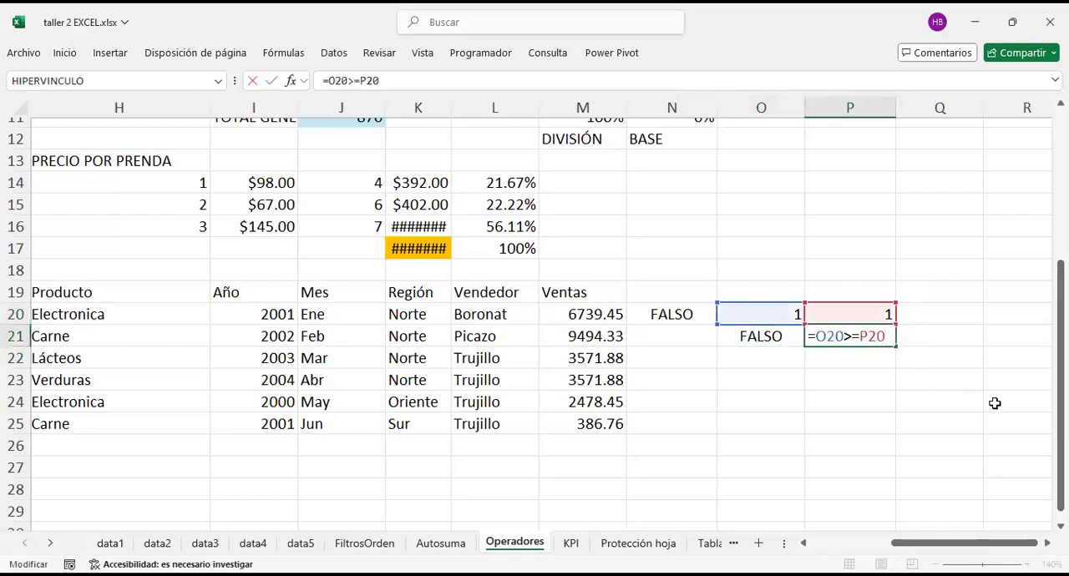
key(Return)
key(Left)
key(Up)
key(F2)
key(Return)
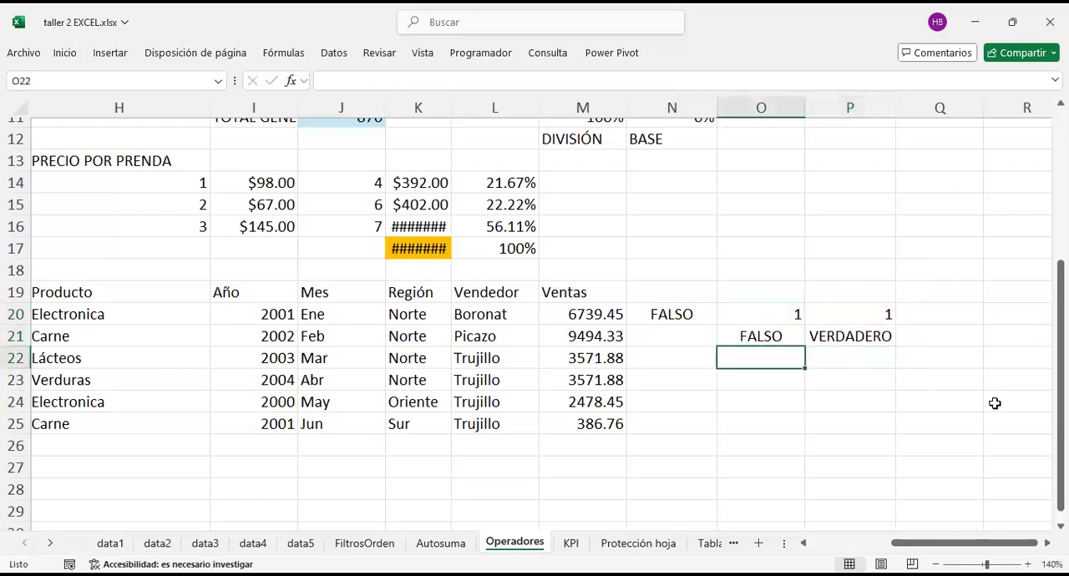
click(751, 438)
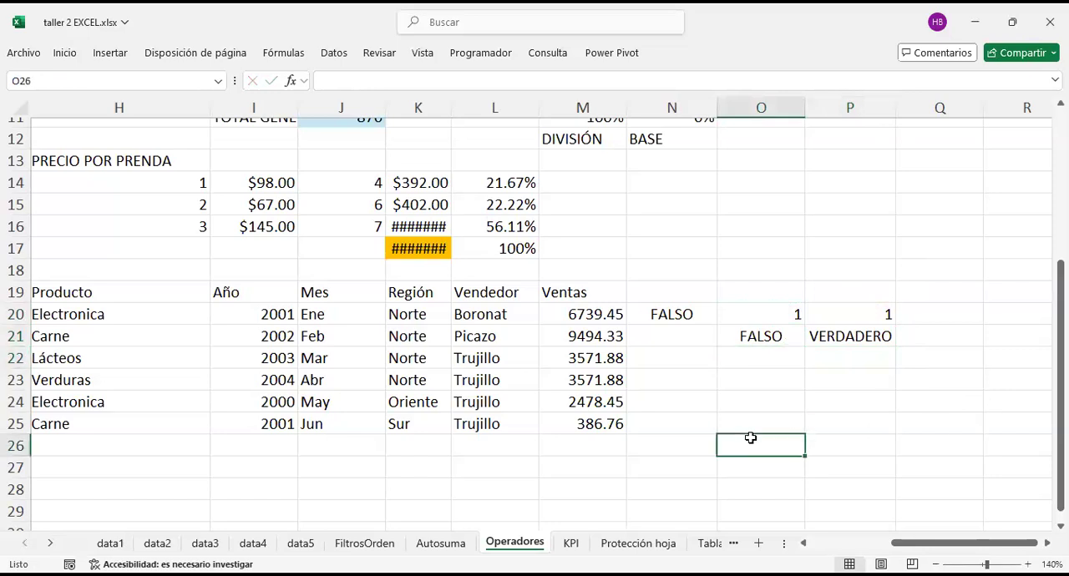
scroll(751, 438, left, 4)
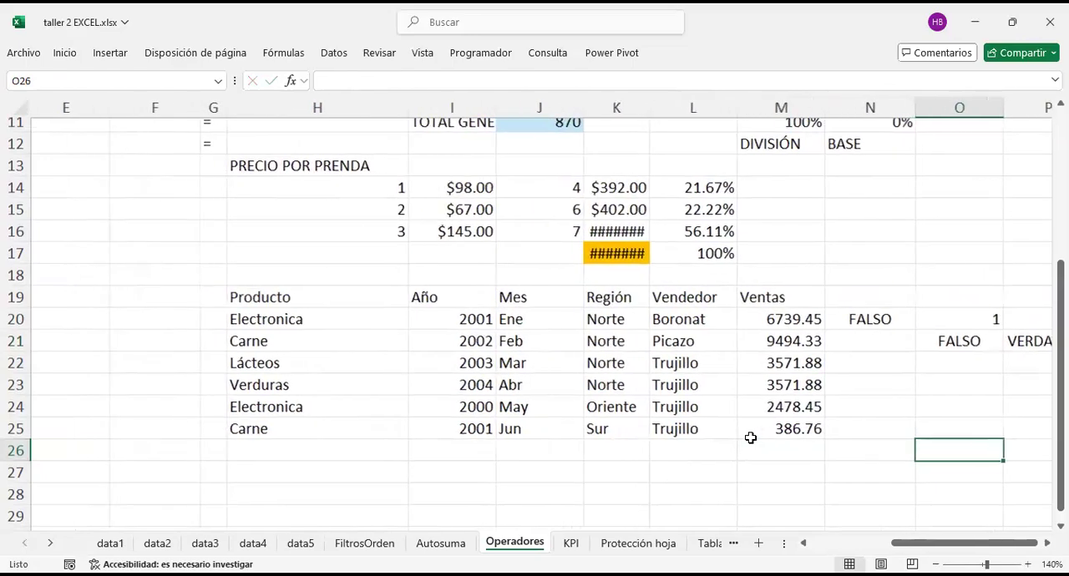
scroll(751, 438, left, 2)
scroll(751, 438, right, 5)
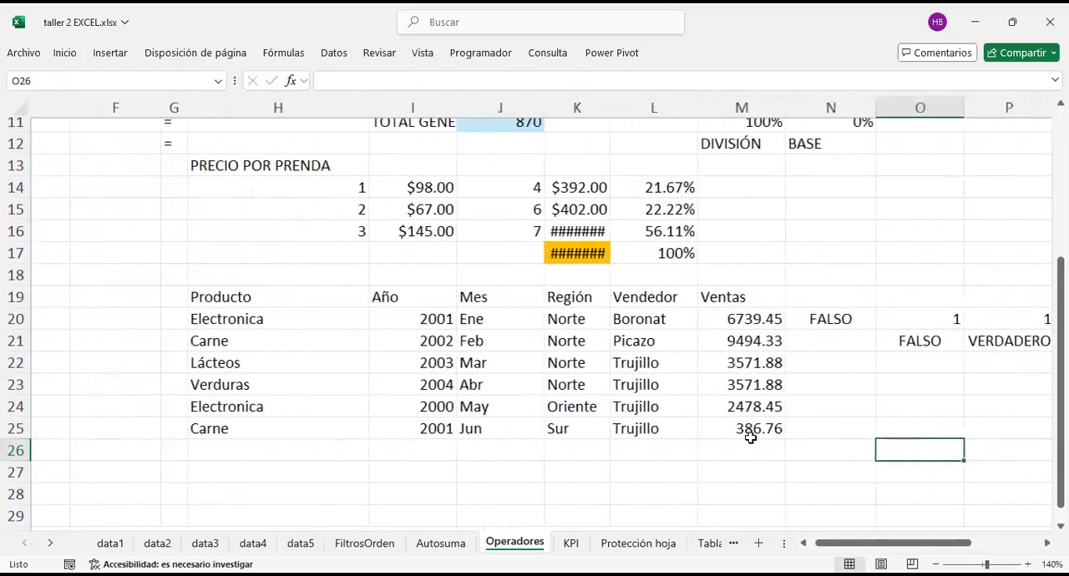
scroll(751, 438, right, 1)
Step: Enter the not-equal operator <> as text in O22 and copy the cell
click(743, 364)
scroll(680, 359, left, 1)
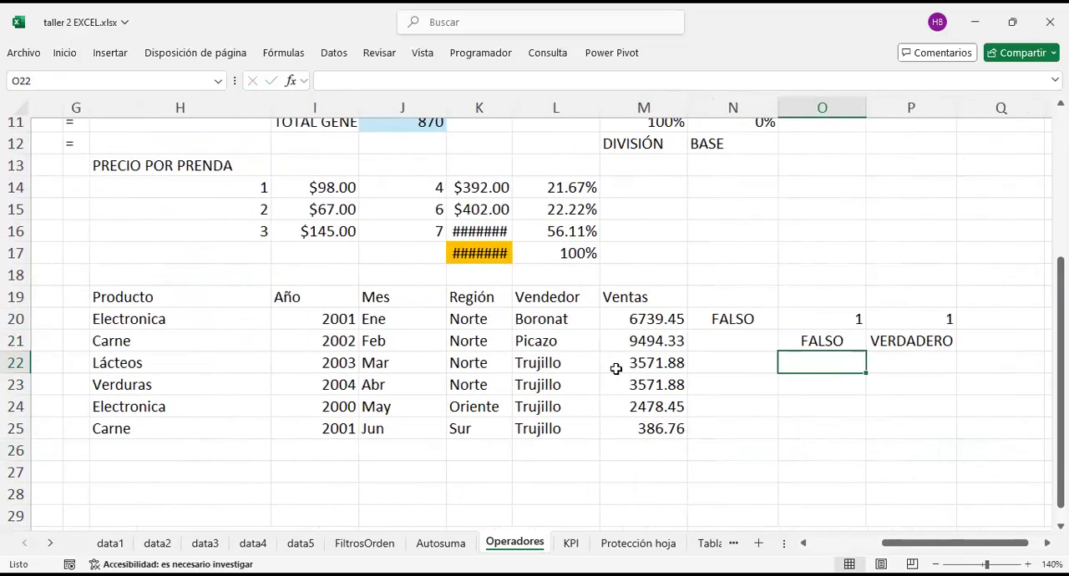
text(<>)
key(ctrl+Return)
key(ctrl+c)
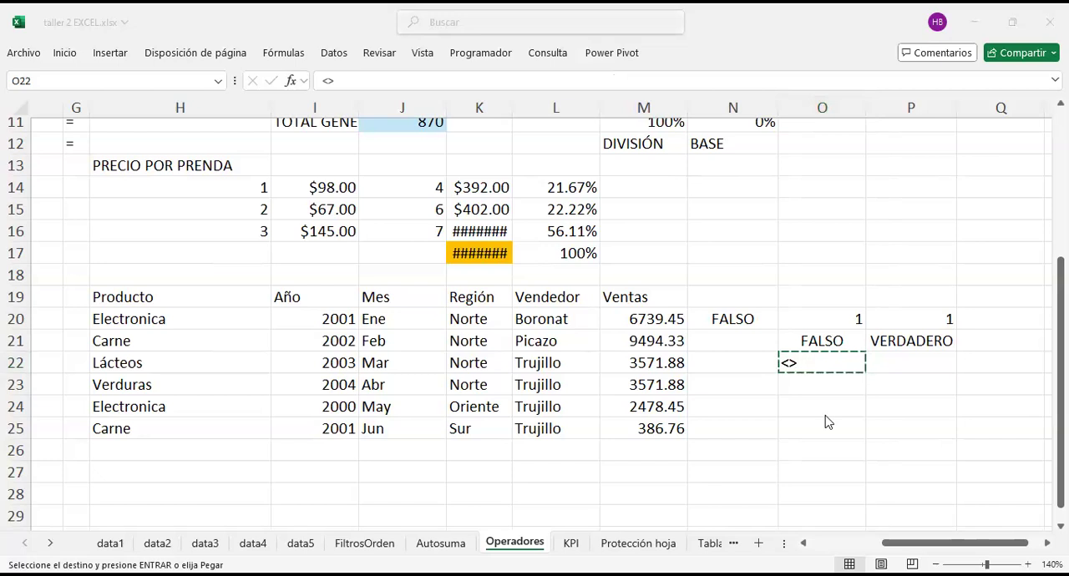
click(829, 370)
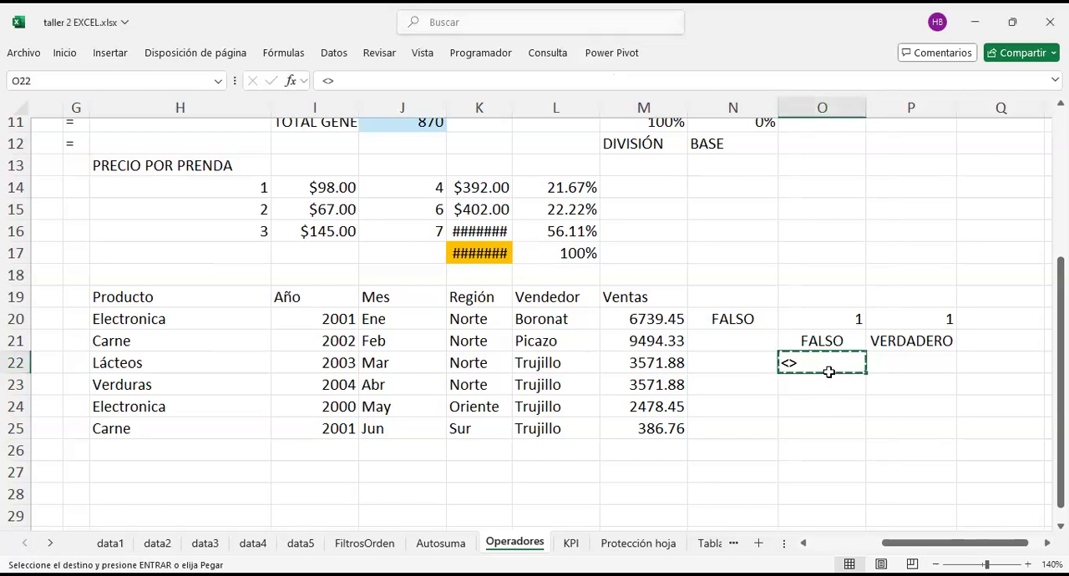
key(Escape)
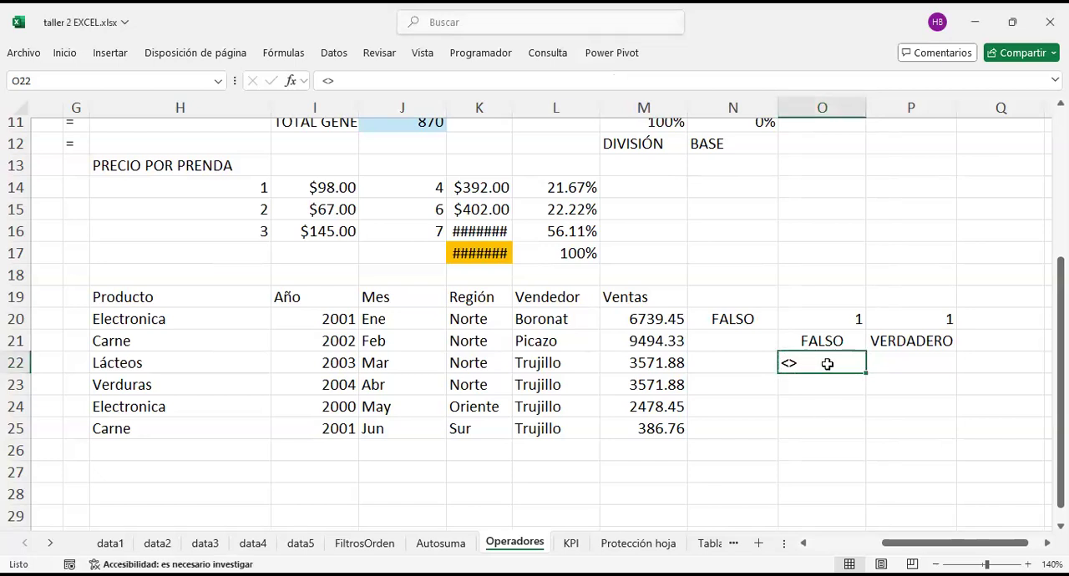
Step: Enter the not-equal comparison =M20<>M21 in cell O23
key(Return)
text(=)
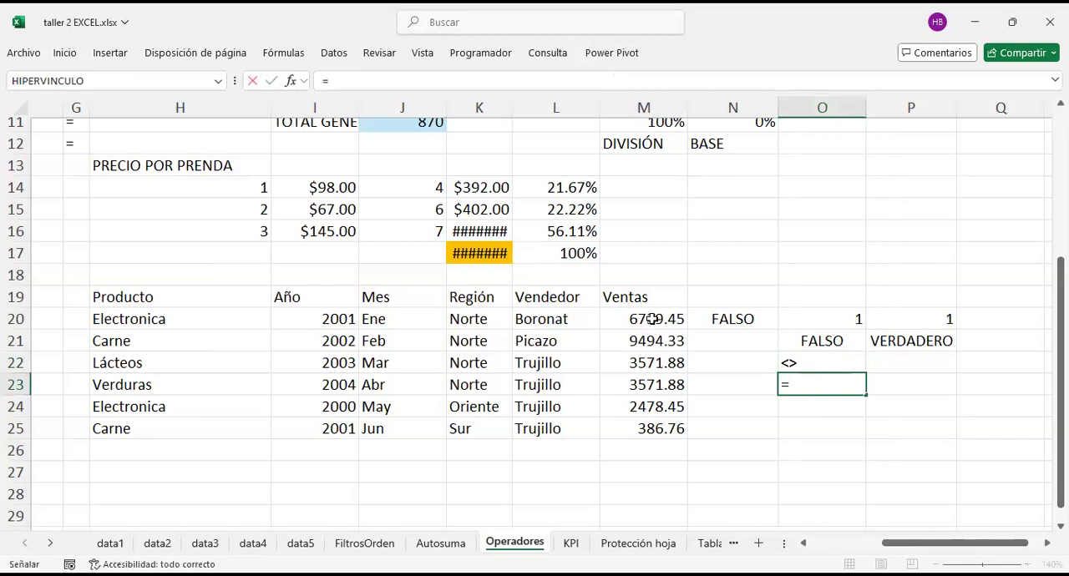
click(653, 319)
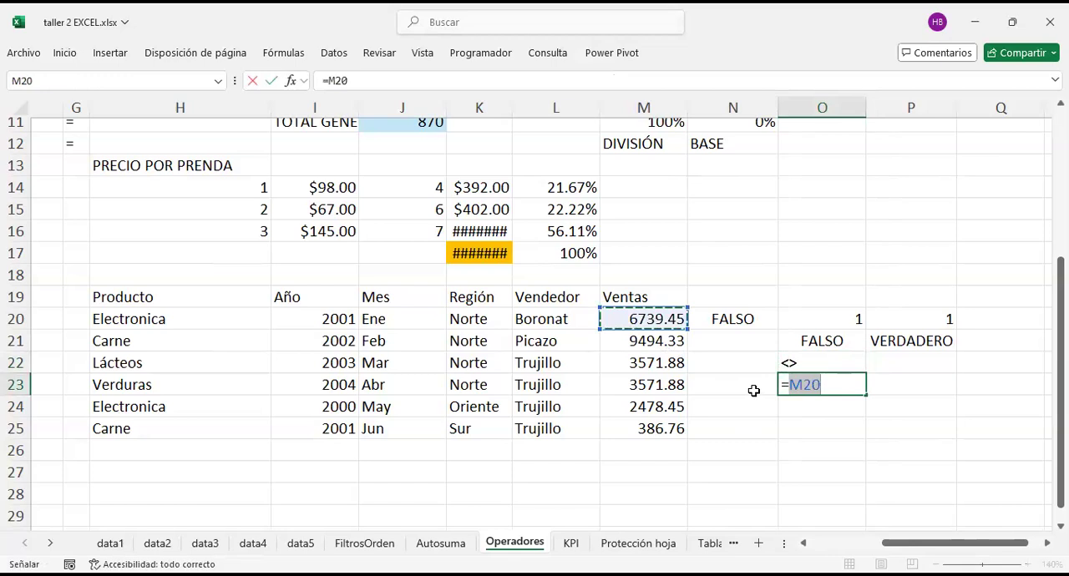
text(<>)
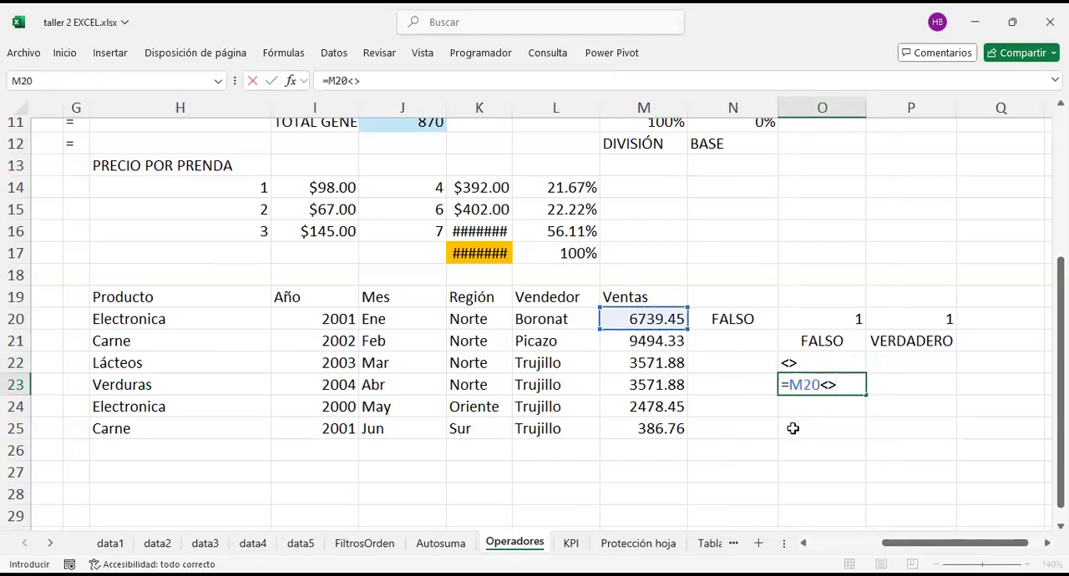
click(645, 343)
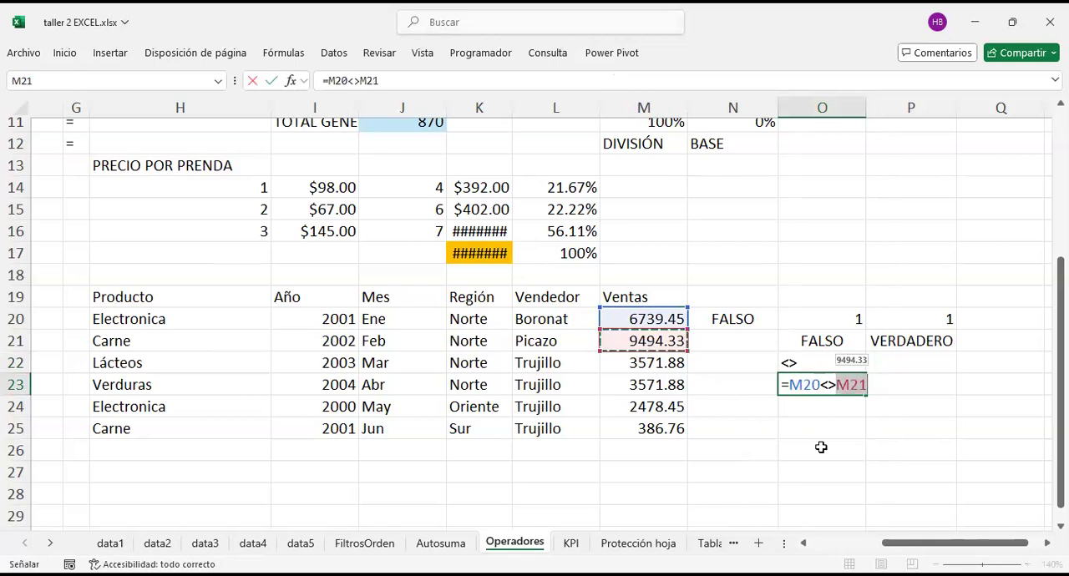
key(Return)
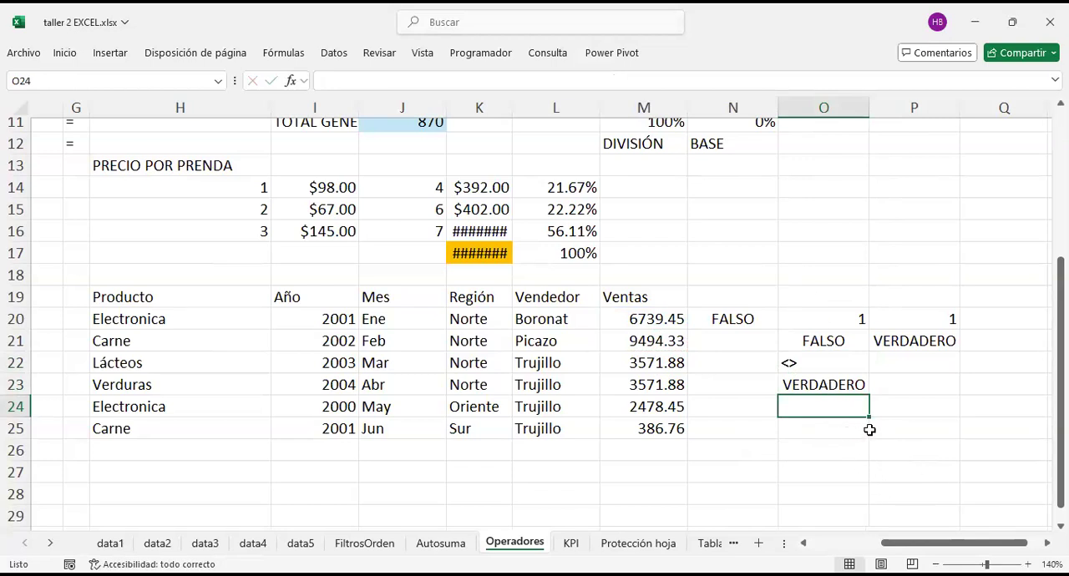
Step: Enter the not-equal comparison =M22<>M23 in cell O24 for the Lácteos and Verduras sales
text(=)
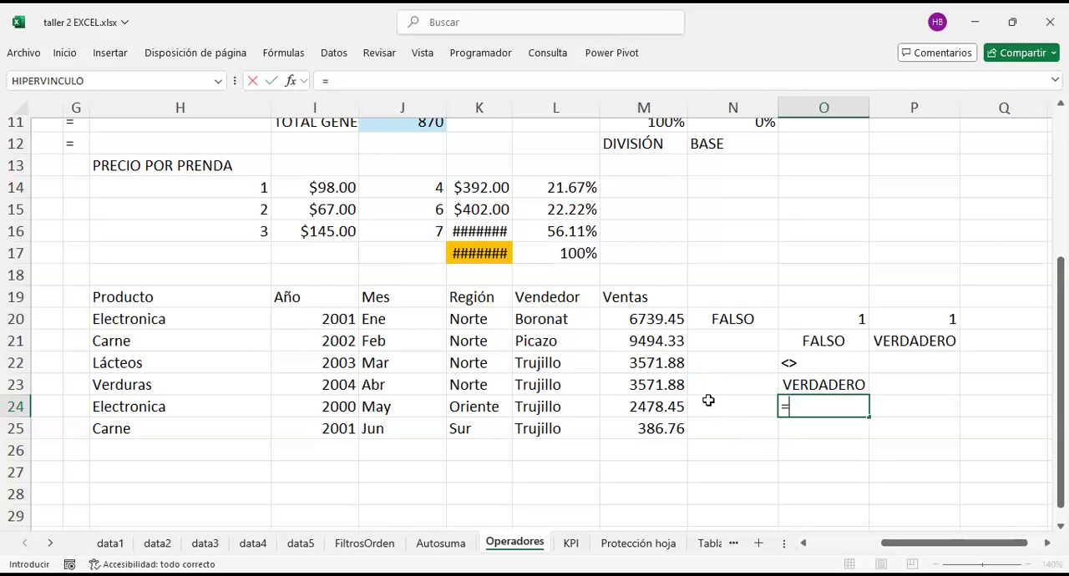
key(BackSpace)
text(=)
click(652, 363)
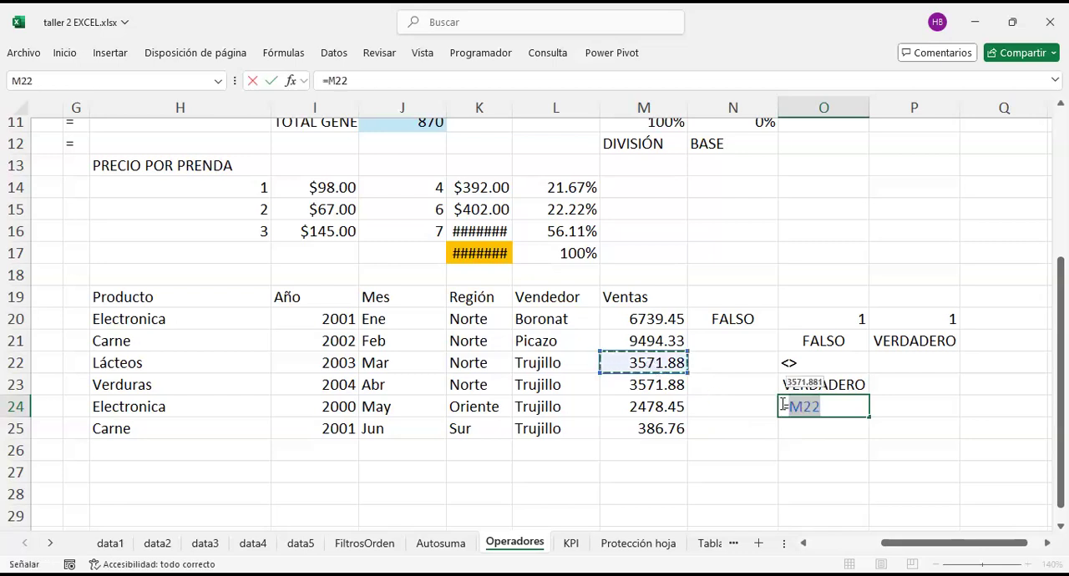
text(>)
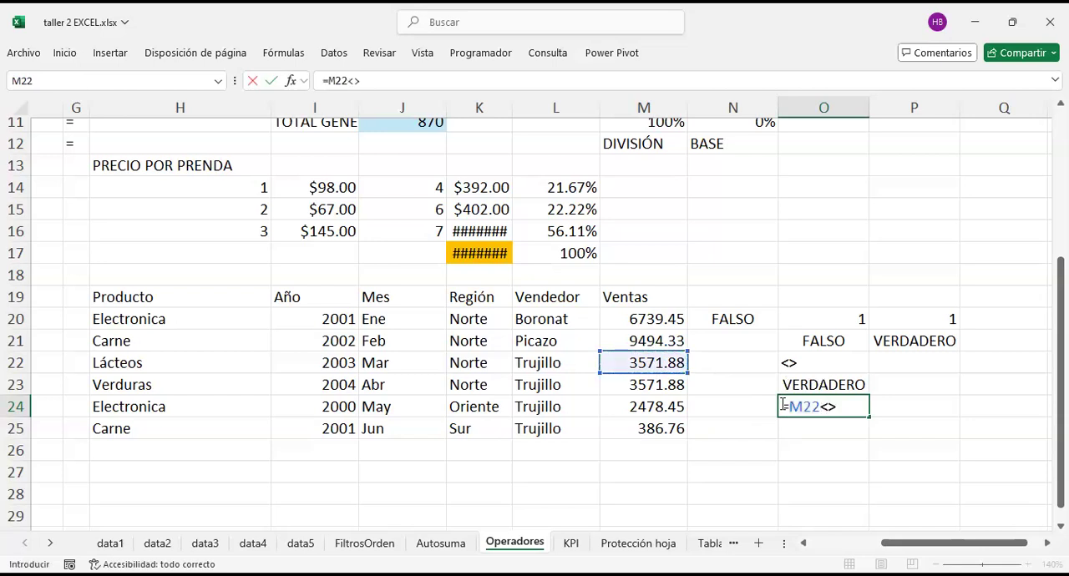
click(638, 393)
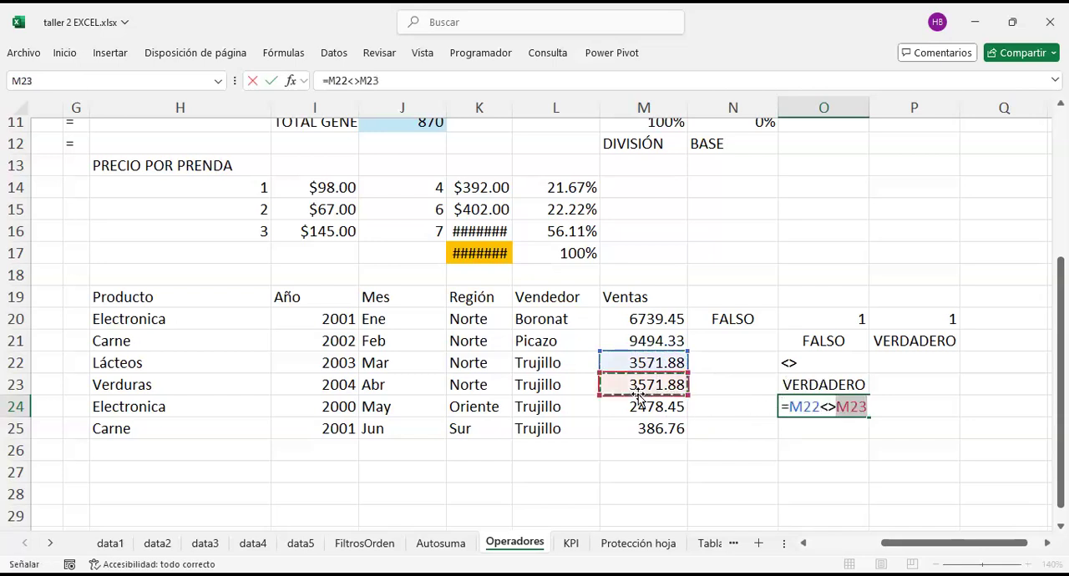
key(Return)
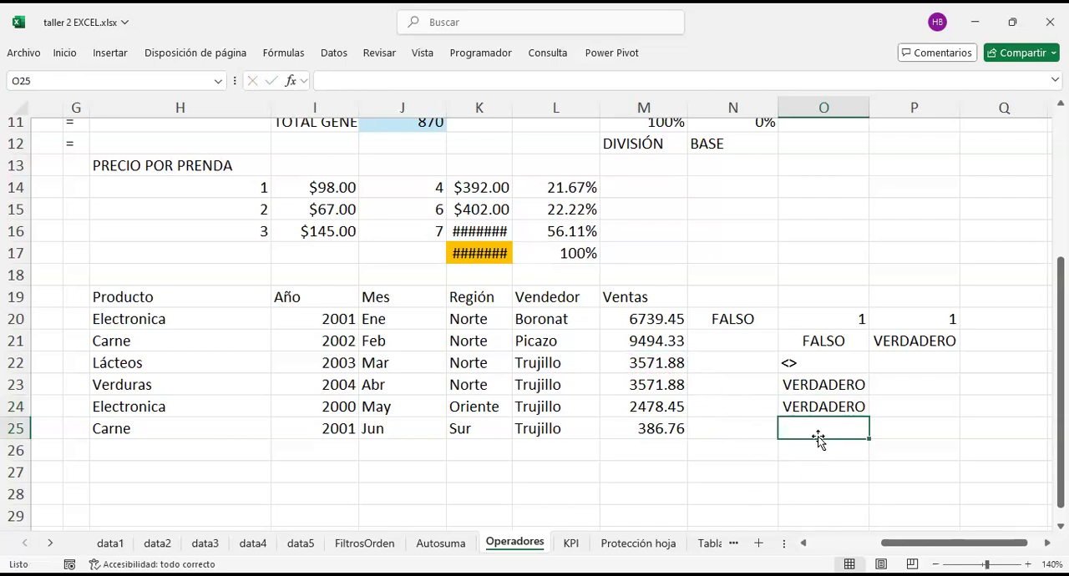
Step: Enter the equality comparison =M22=M23 in cell O25 for the Lácteos and Verduras sales
text(=)
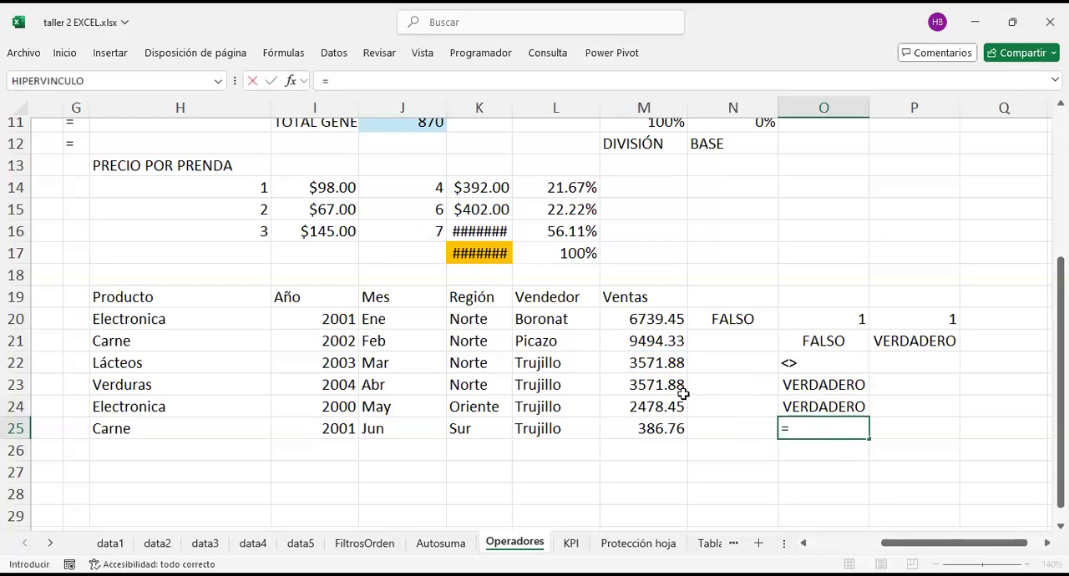
click(657, 361)
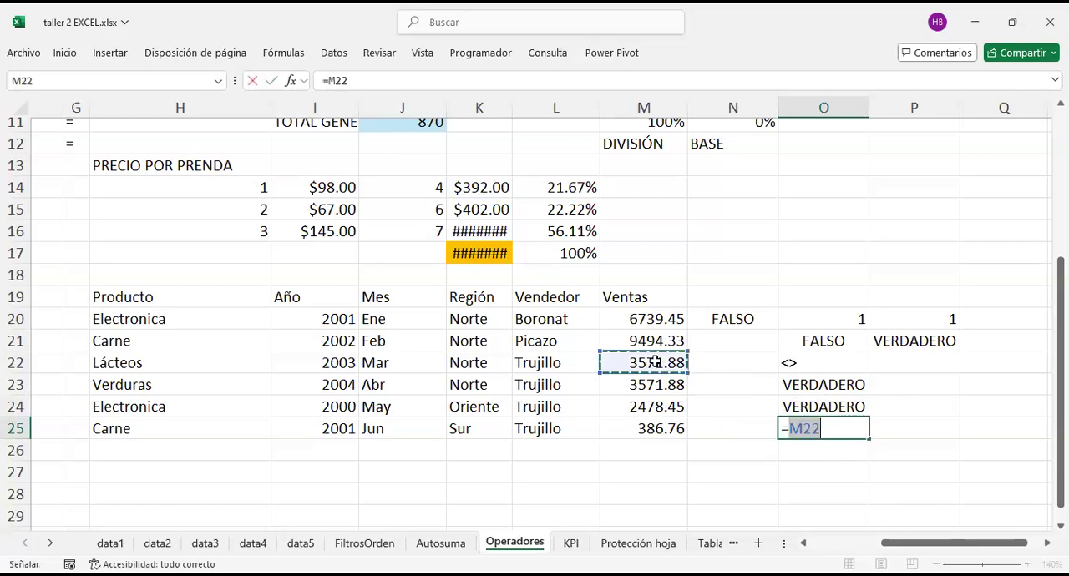
text(=)
click(654, 384)
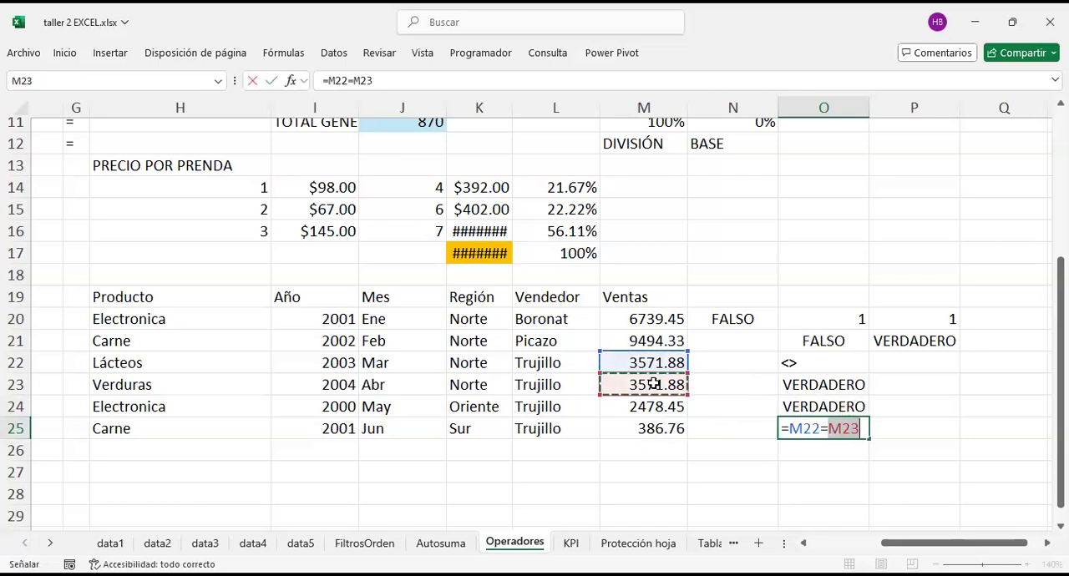
key(Return)
Step: Increase the displayed decimals of the Lácteos and Verduras sales in M22 and M23 to three places
click(663, 363)
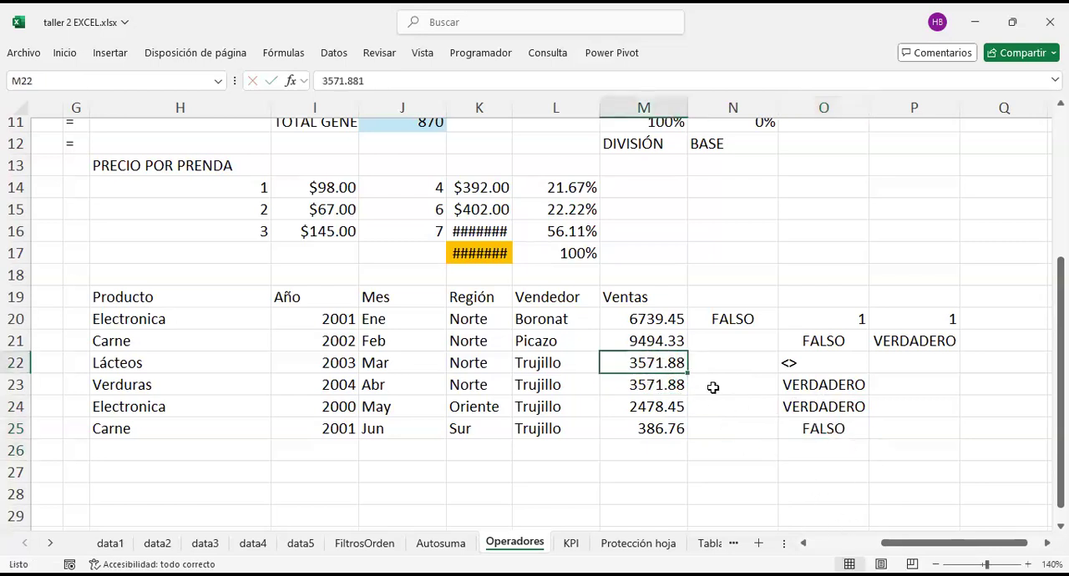
right_click(662, 364)
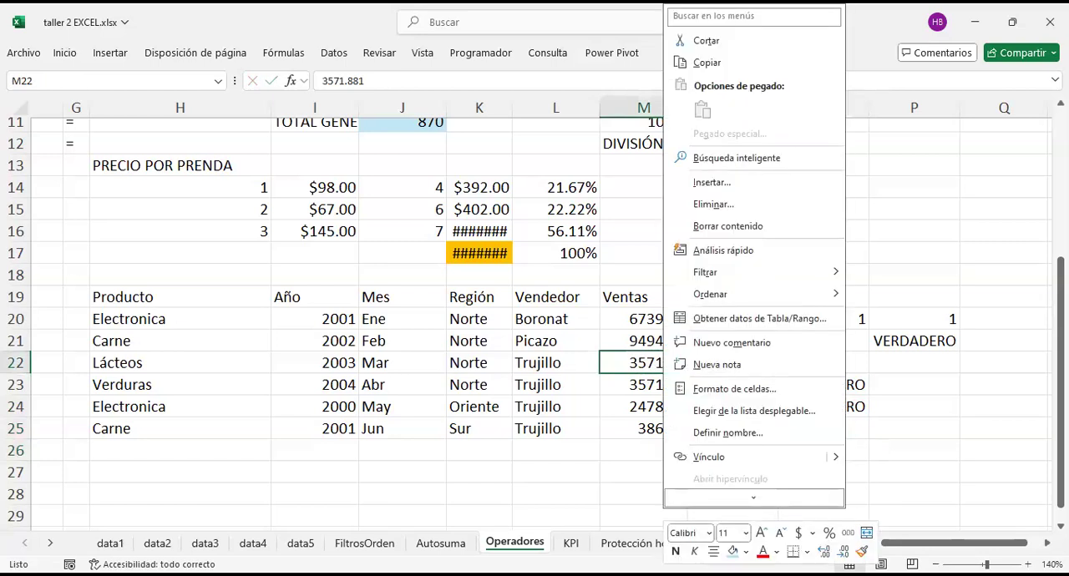
key(Escape)
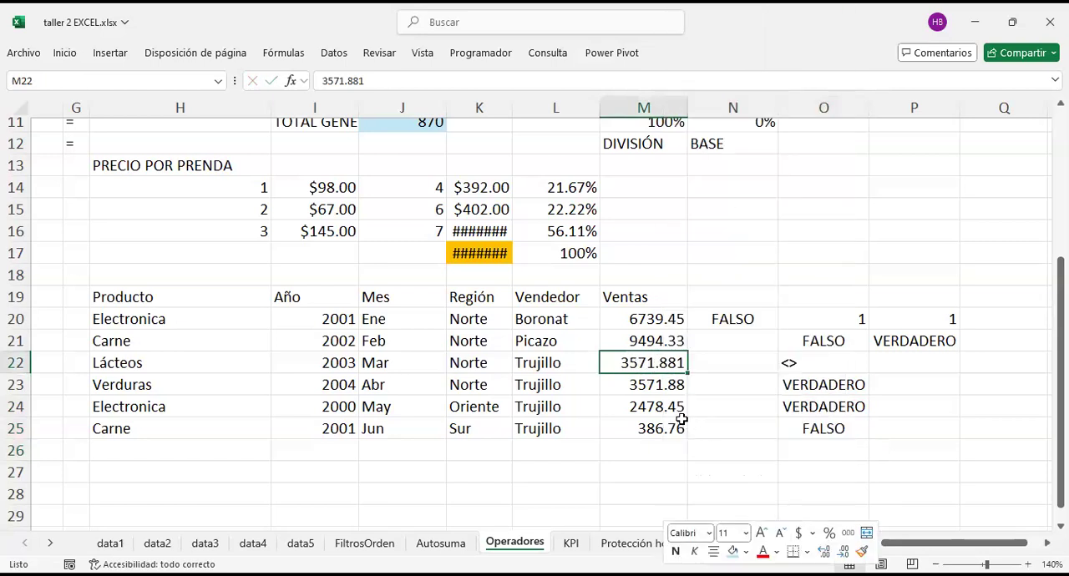
click(673, 384)
drag(676, 395, 662, 390)
right_click(661, 390)
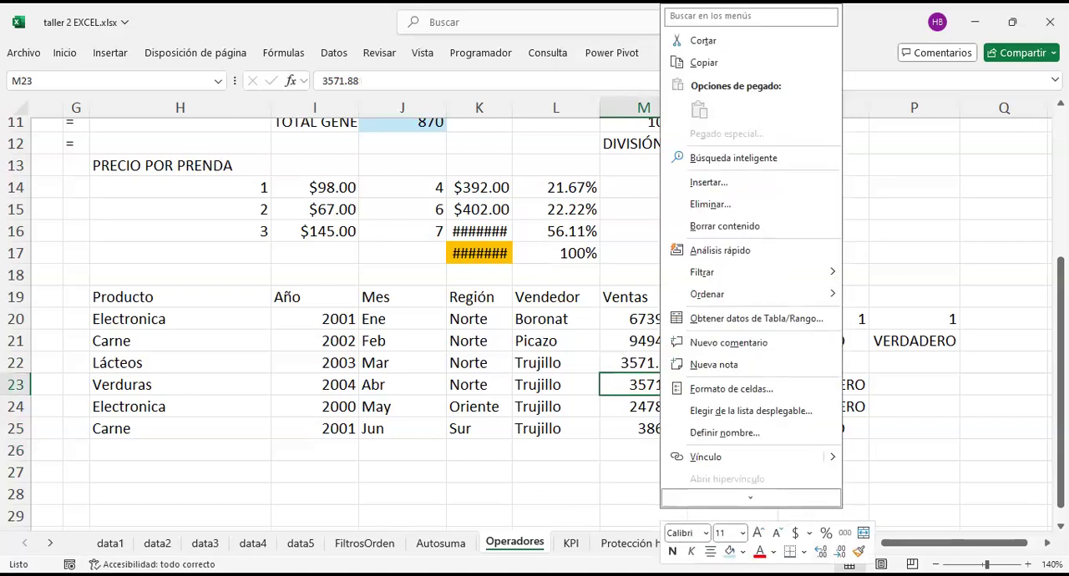
drag(660, 366, 669, 401)
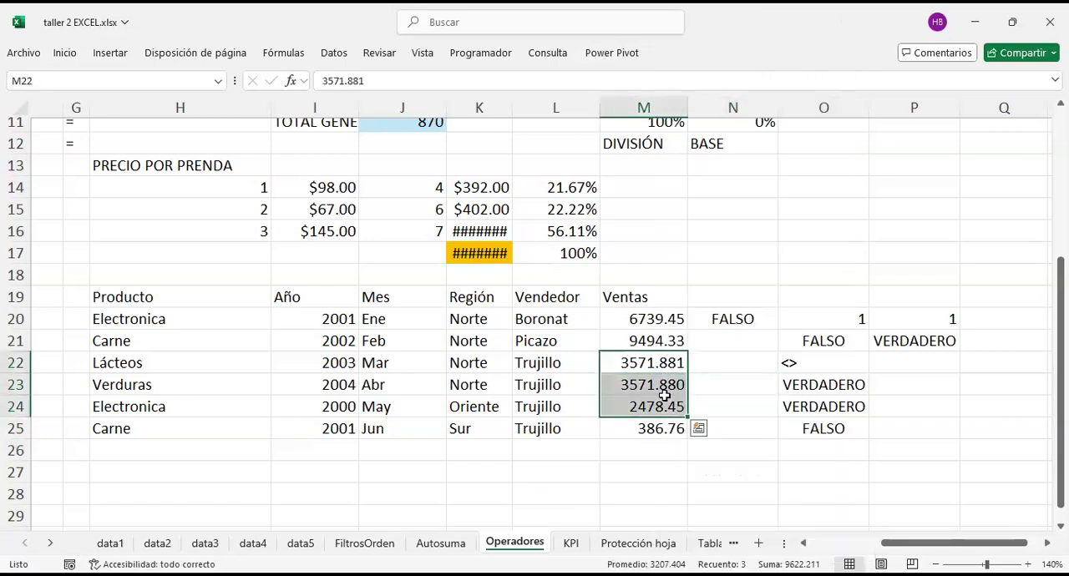
click(711, 377)
drag(652, 363, 643, 381)
Step: Clear the test formulas and values beside the sales table in O23:O25 and N20:P22
drag(780, 377, 847, 427)
key(Delete)
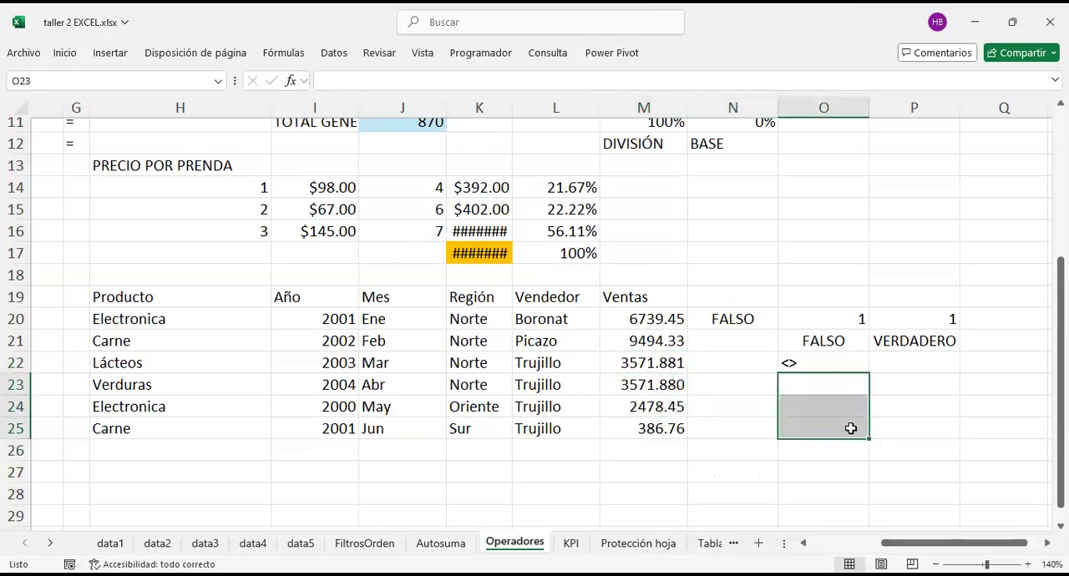
drag(747, 318, 884, 359)
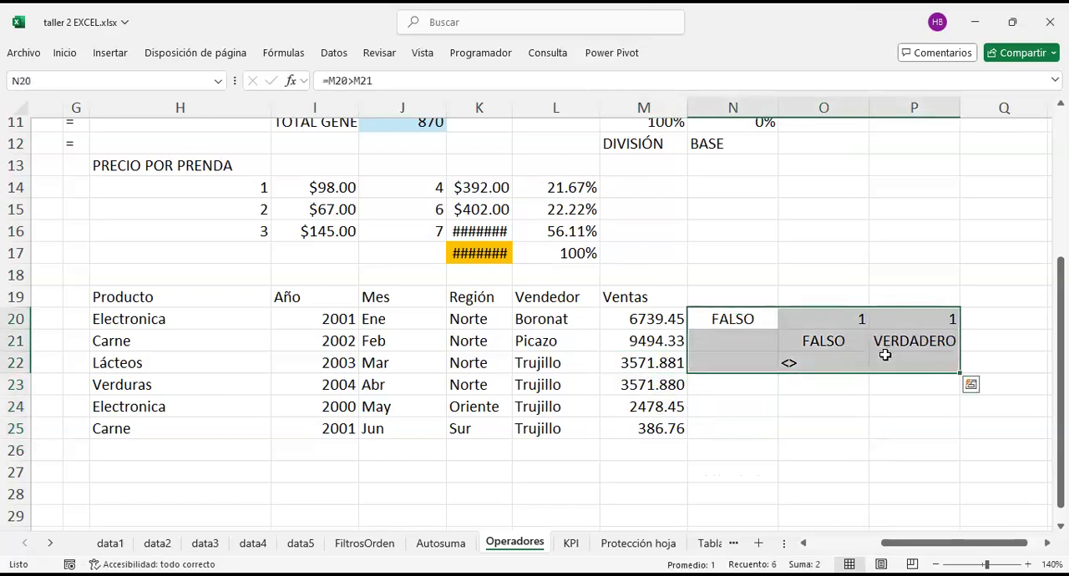
key(Delete)
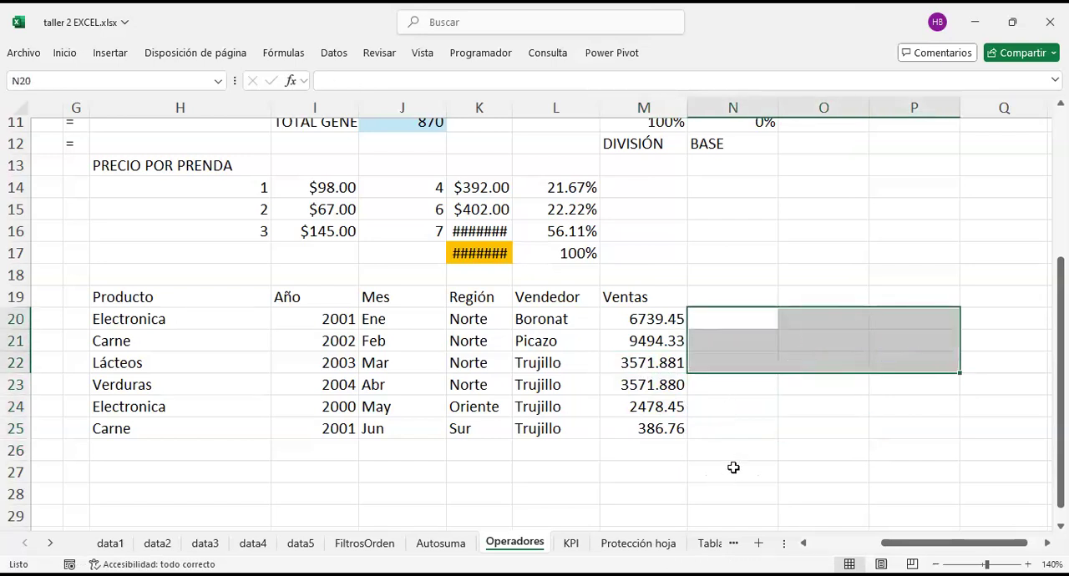
click(776, 436)
click(412, 470)
Step: Enter the not-equal comparison =H20<>H21 in cell F20 for the Electronica and Carne products
scroll(413, 471, left, 2)
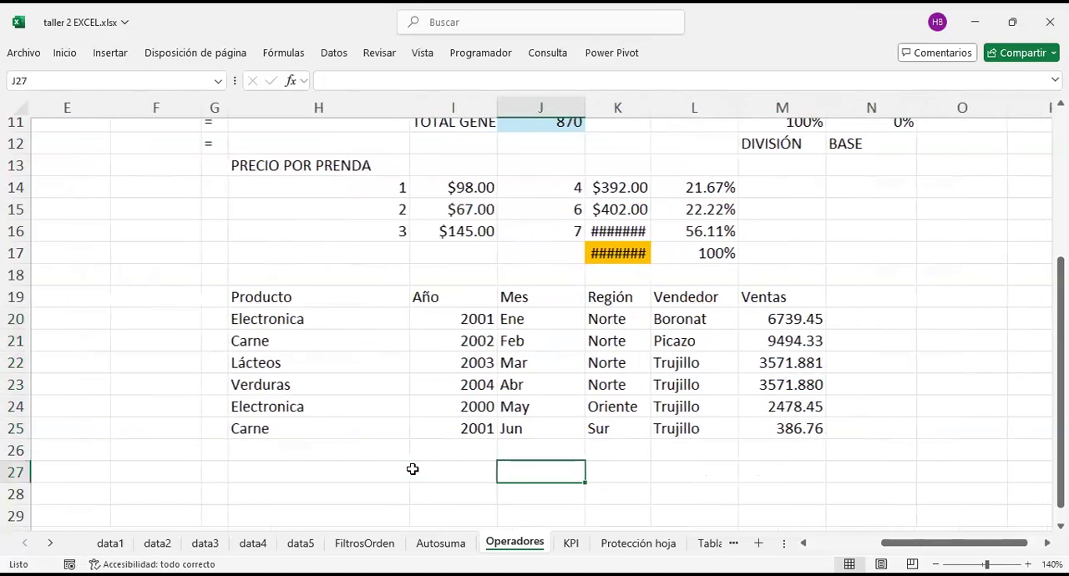
click(349, 467)
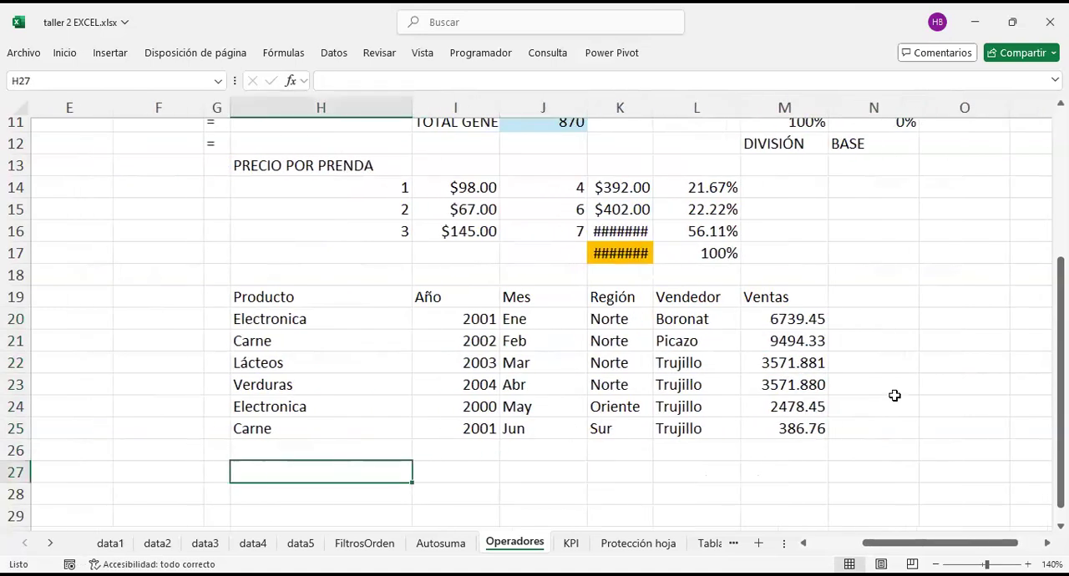
scroll(894, 395, left, 2)
click(347, 314)
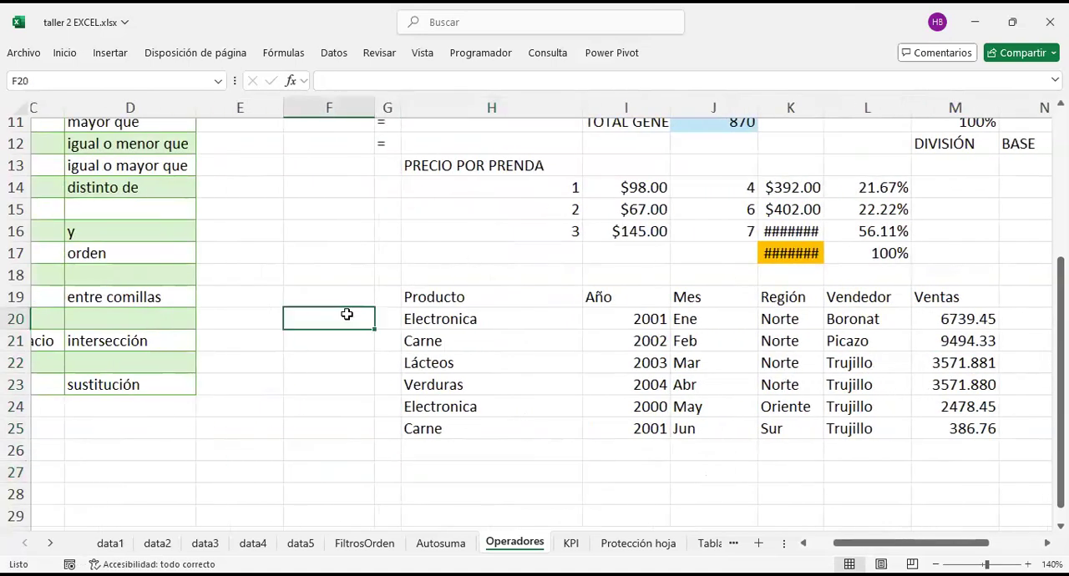
text(=)
key(Right)
key(Right)
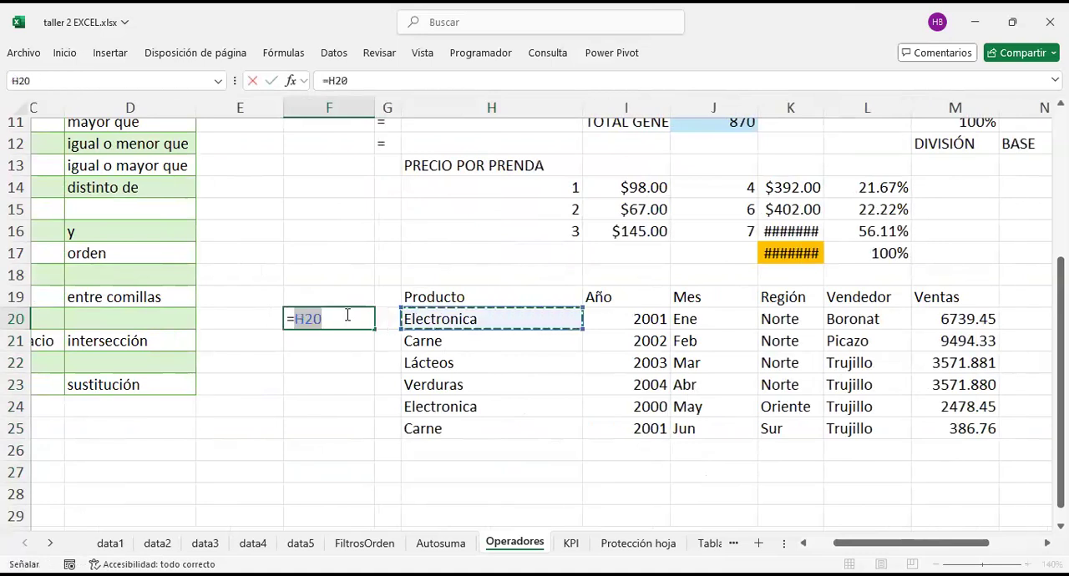
text(&)
key(BackSpace)
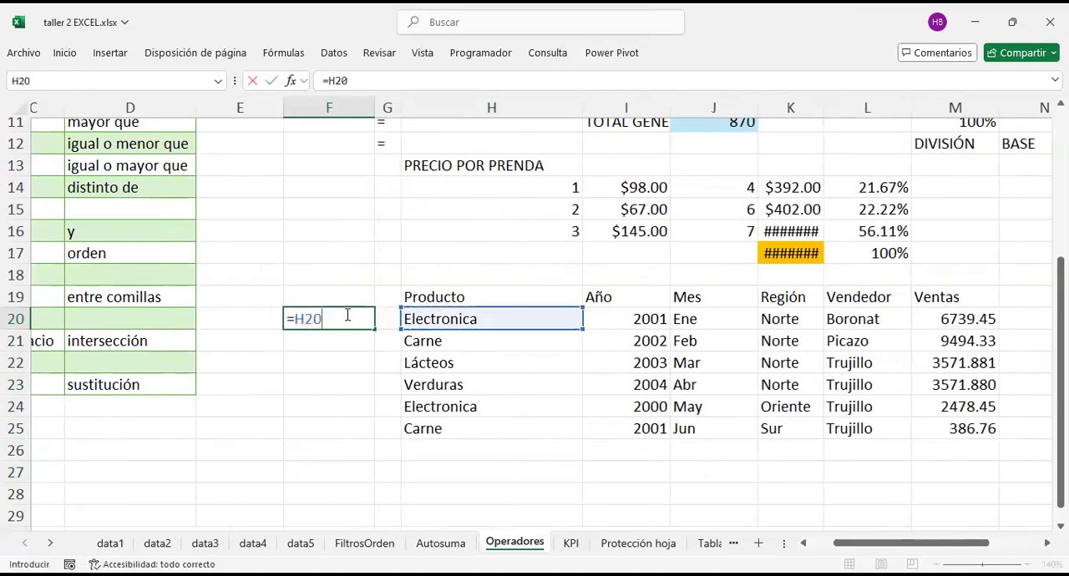
text(<>)
click(451, 347)
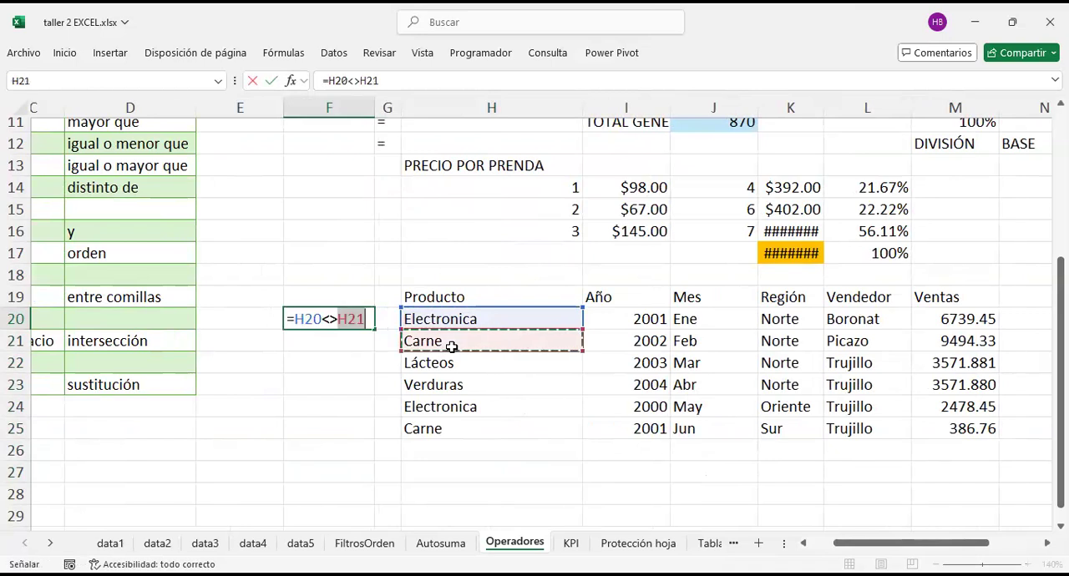
key(Return)
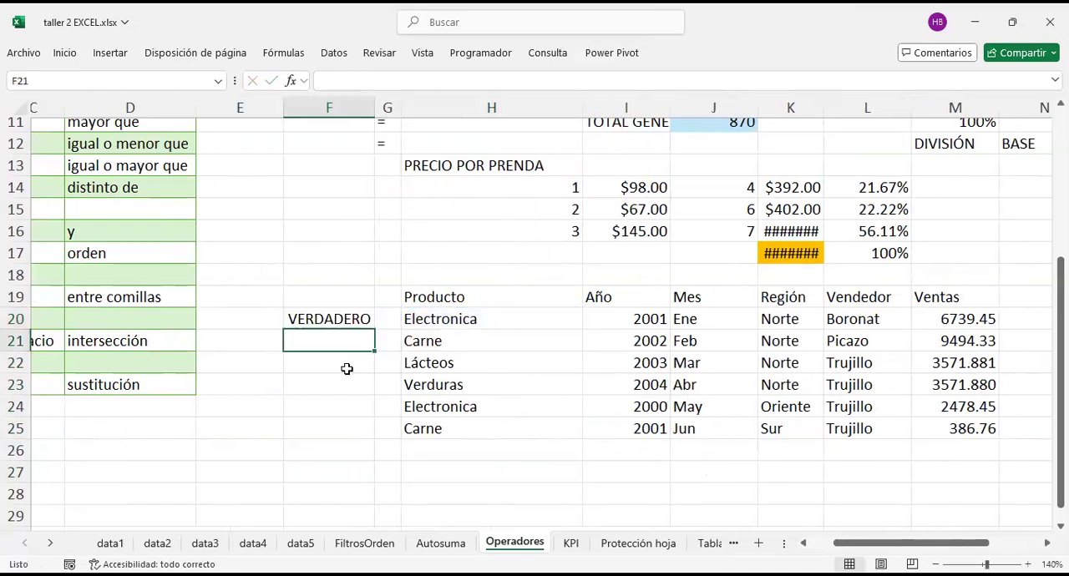
Step: Enter the not-equal comparison =H20<>H24 in cell F23 for the two Electronica products and check its formula and compared cells
click(346, 369)
text(=)
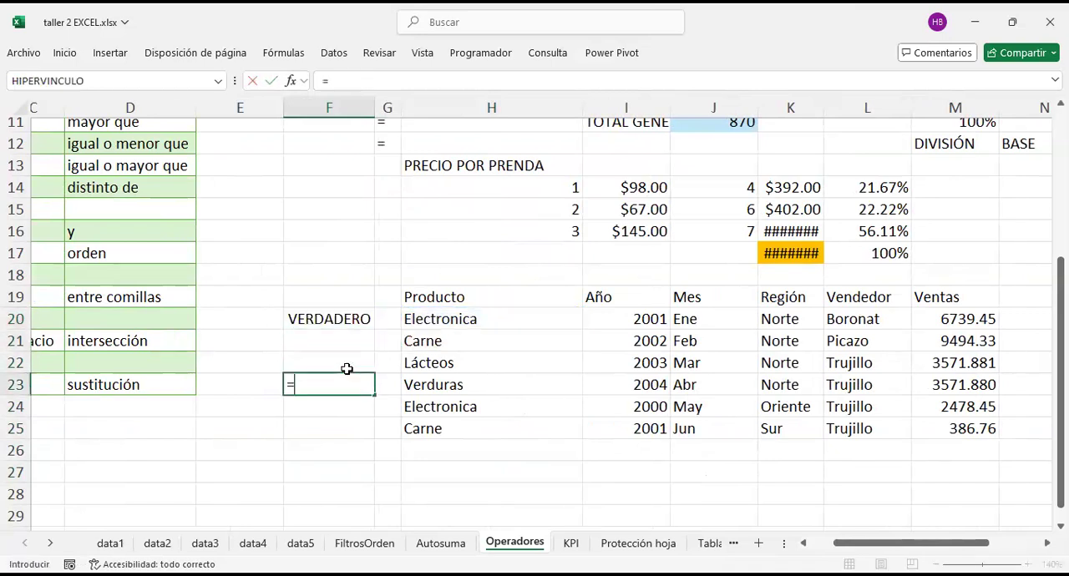
click(436, 316)
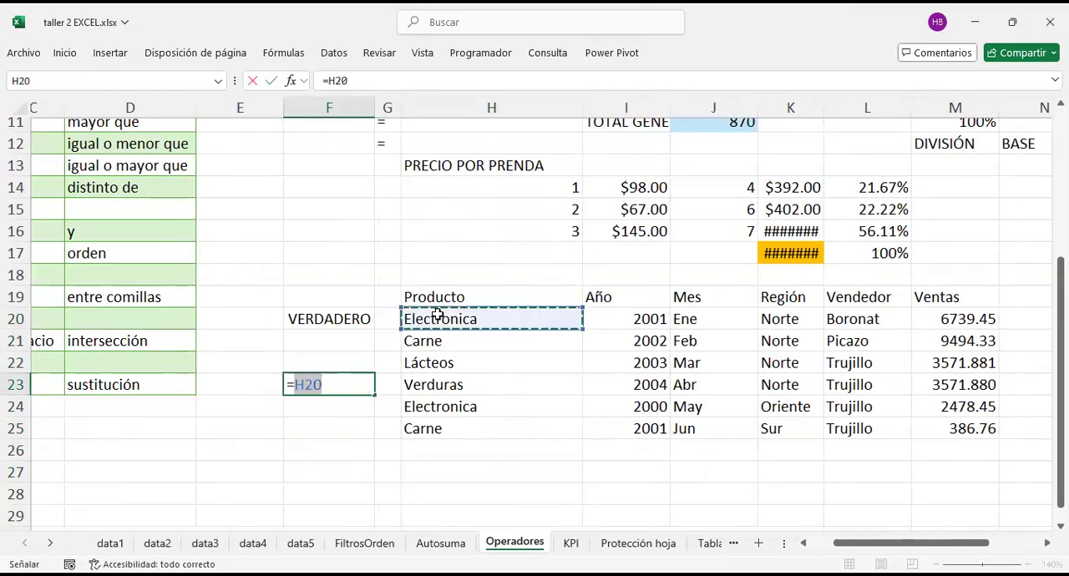
text(<>)
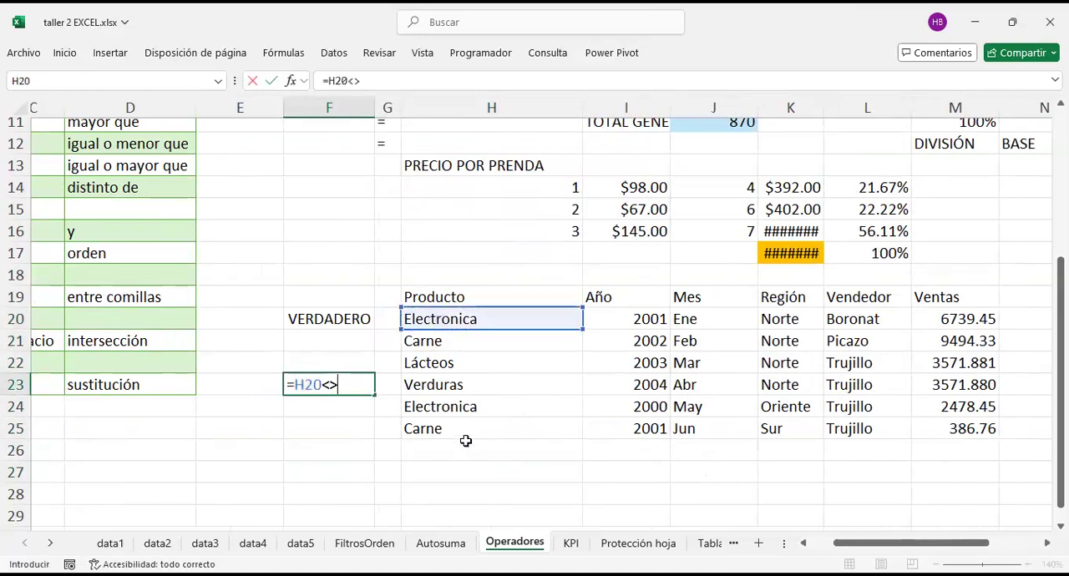
click(470, 413)
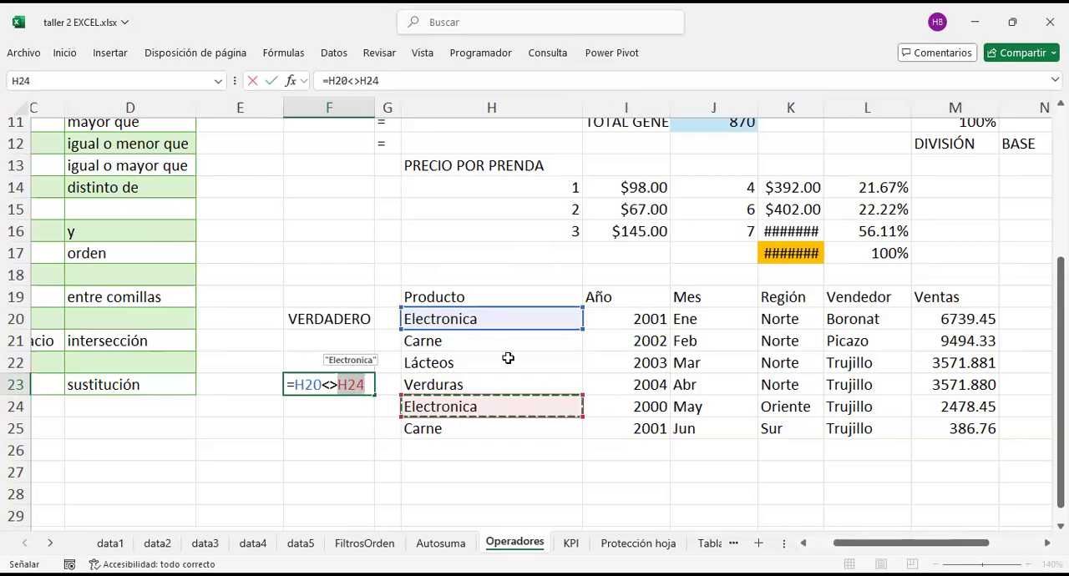
key(Return)
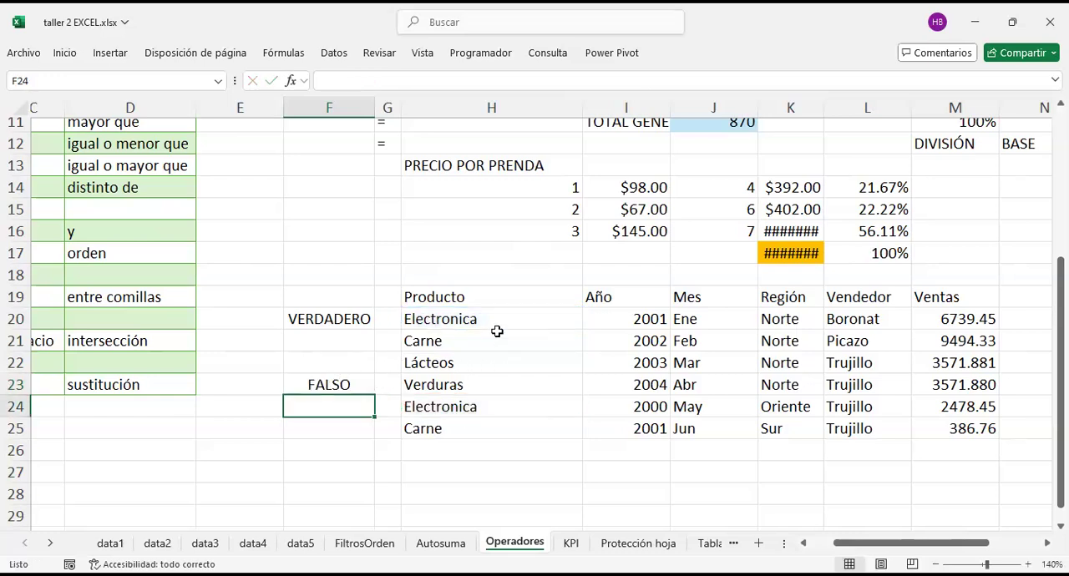
click(334, 384)
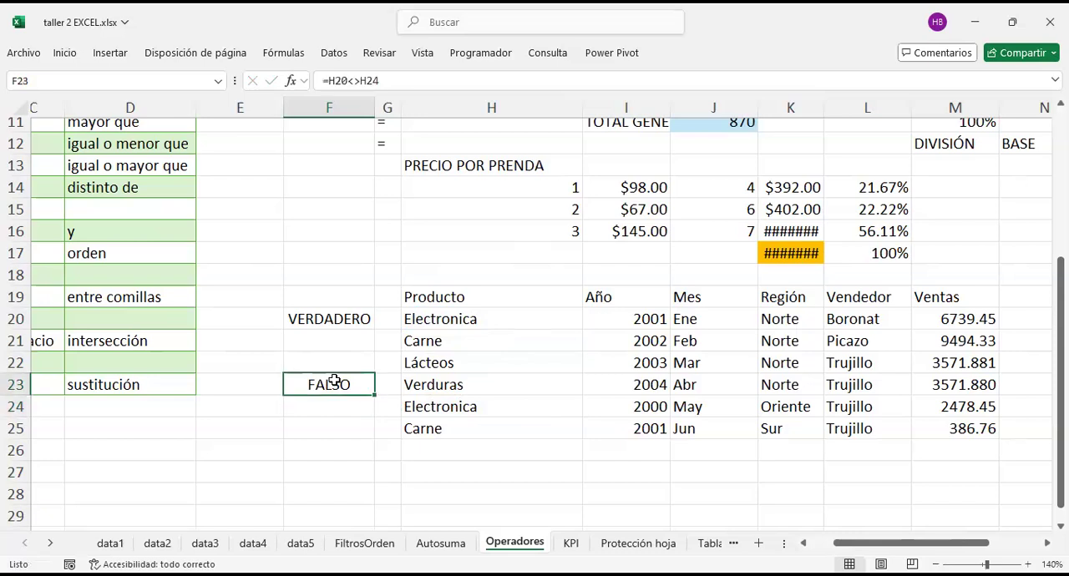
click(449, 326)
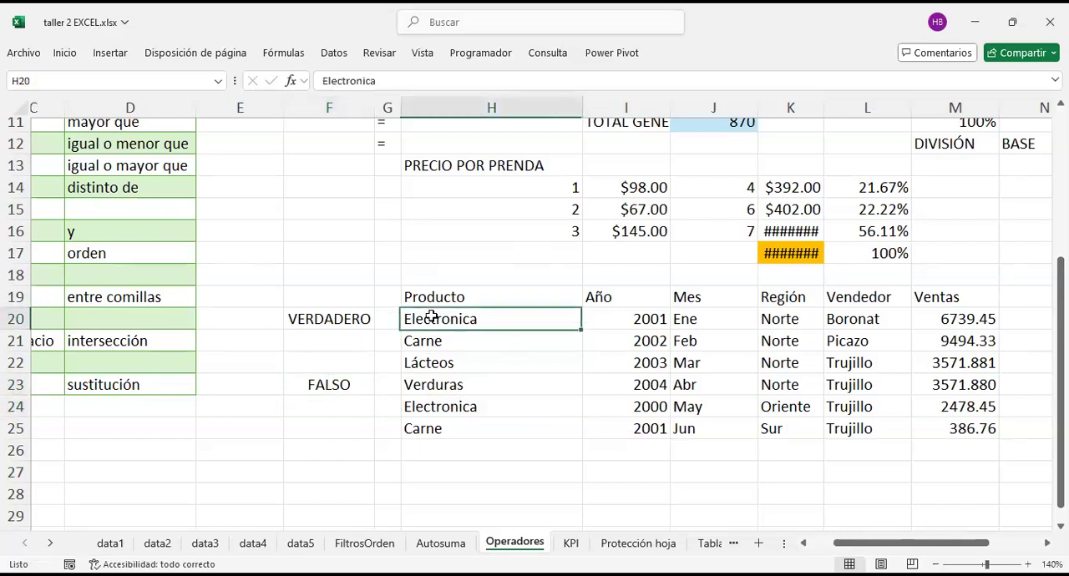
click(464, 403)
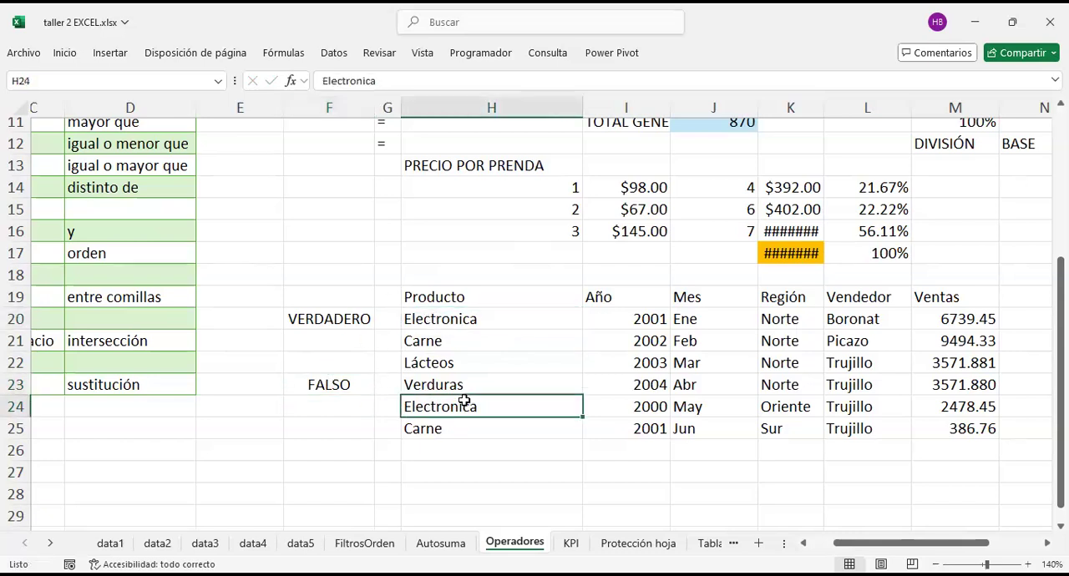
Step: Enter the equality comparison =H20=H24 in cell F24 for the same two Electronica products
click(306, 404)
text(=)
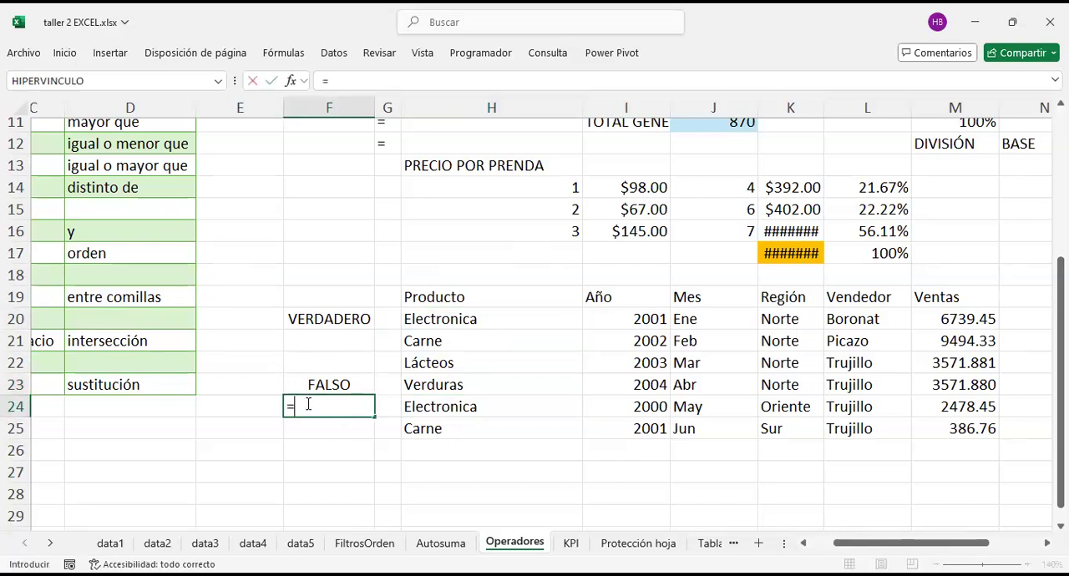
click(427, 319)
text(=)
click(451, 405)
key(Return)
Step: Review the comparison operators in C9:D14 of the operator list, plus the & and parentheses entries in C16 and C17
scroll(451, 405, left, 3)
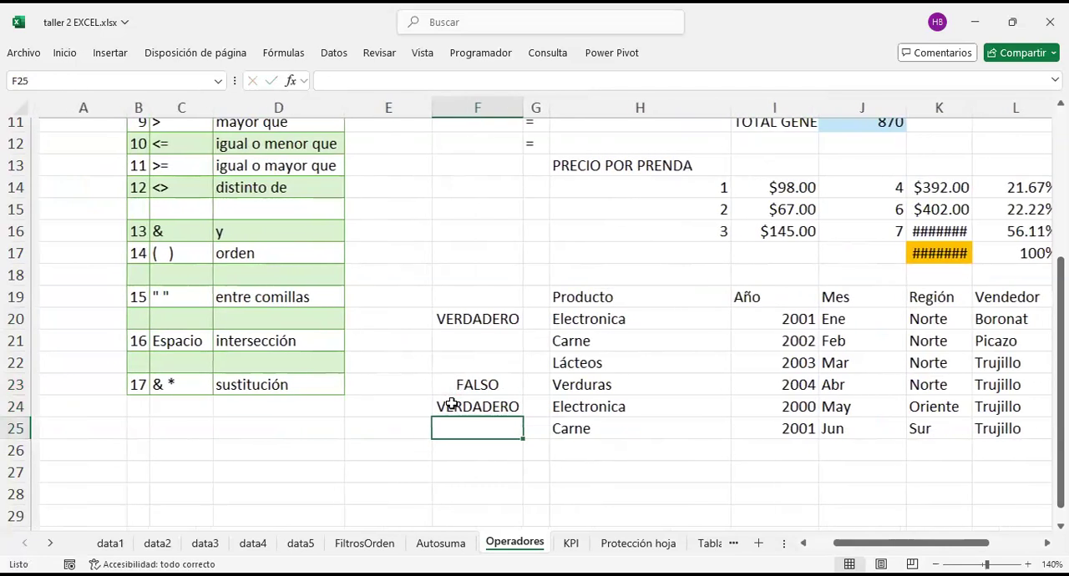
scroll(451, 405, up, 2)
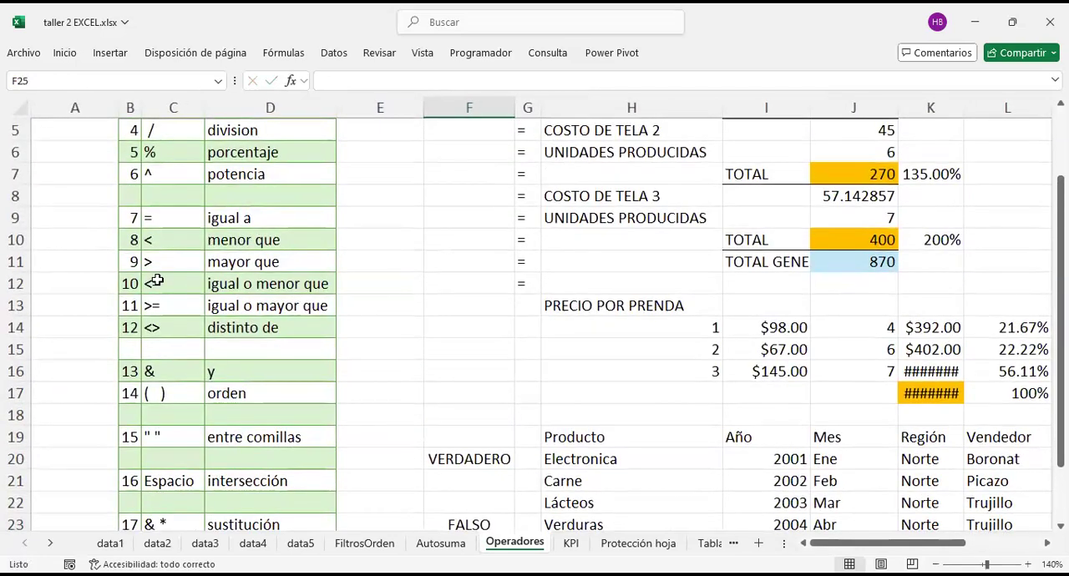
drag(172, 215, 296, 327)
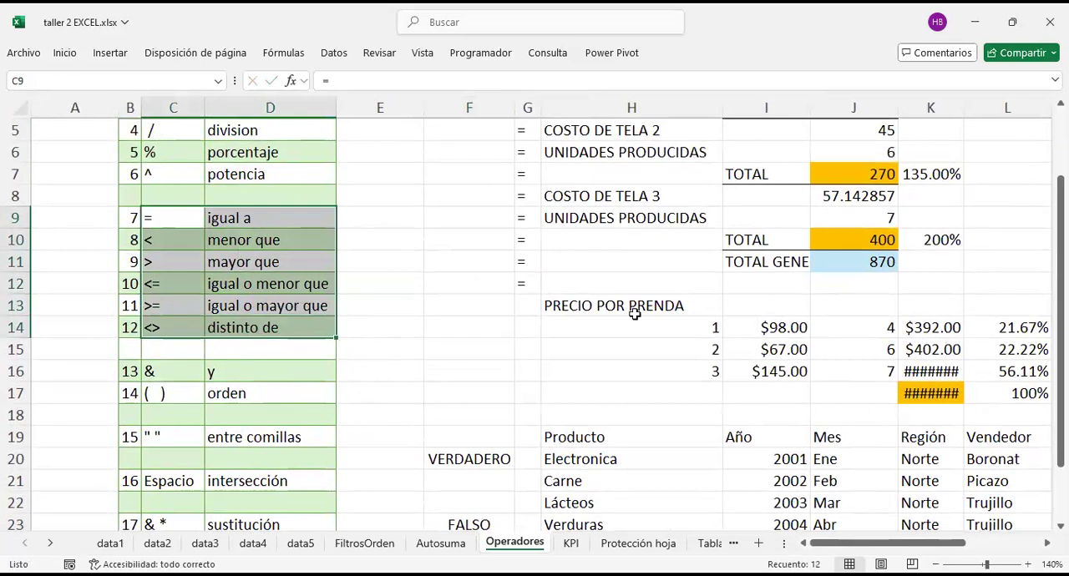
scroll(585, 306, down, 1)
scroll(585, 306, down, 1)
drag(173, 305, 180, 326)
click(167, 327)
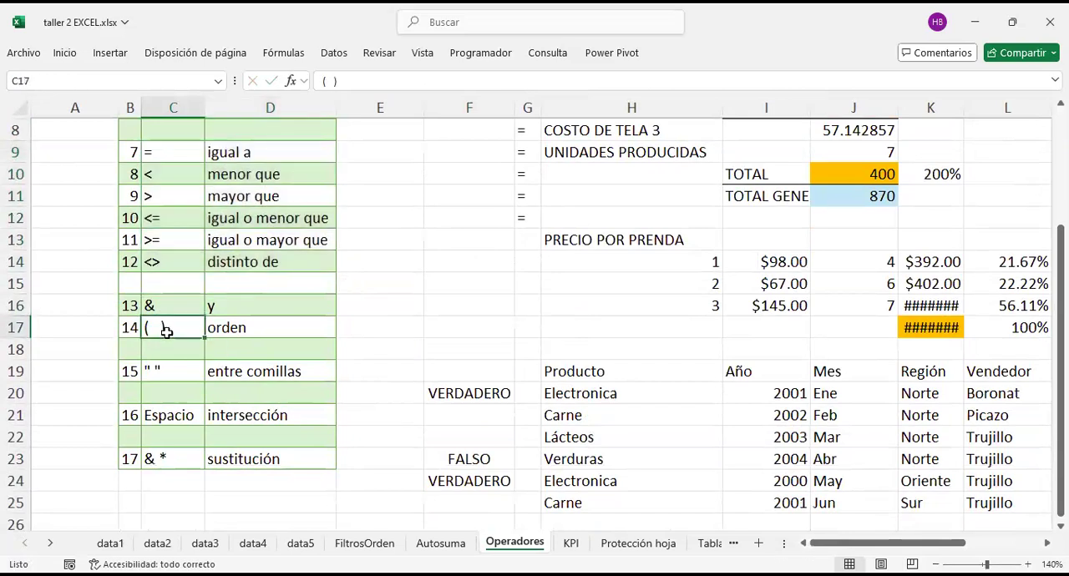
click(626, 330)
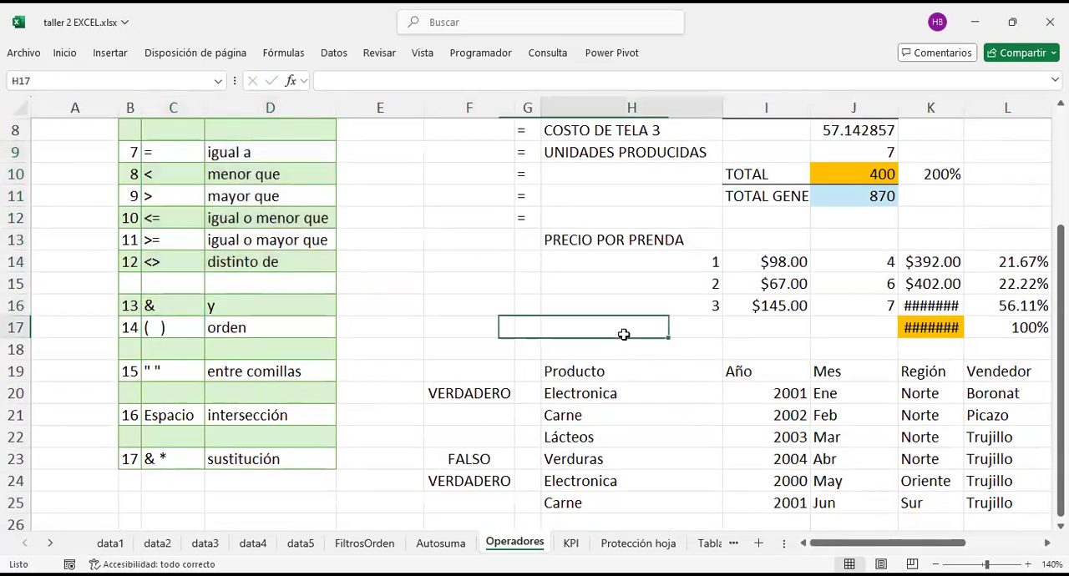
click(170, 331)
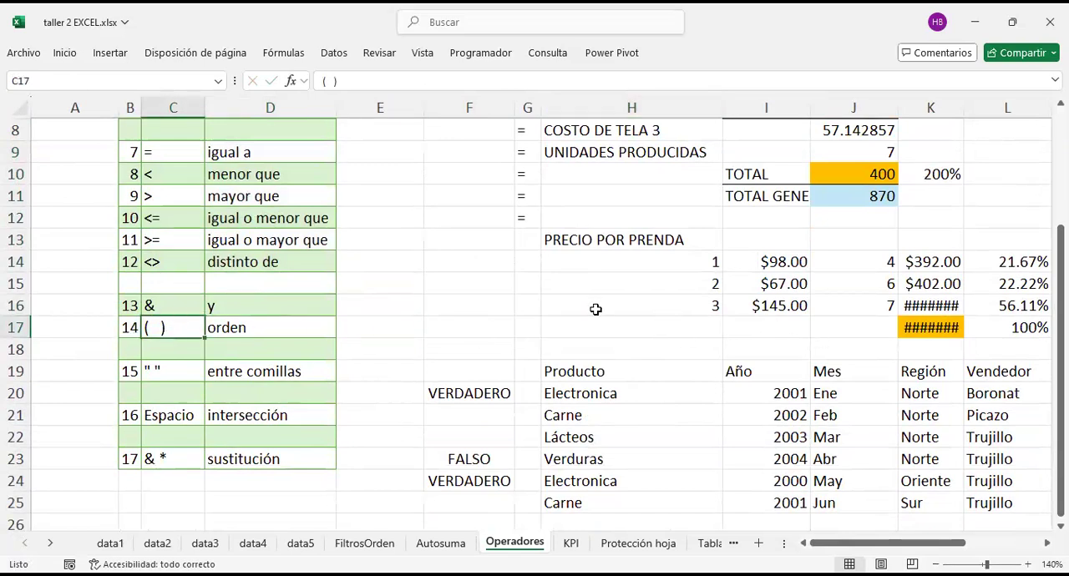
click(471, 324)
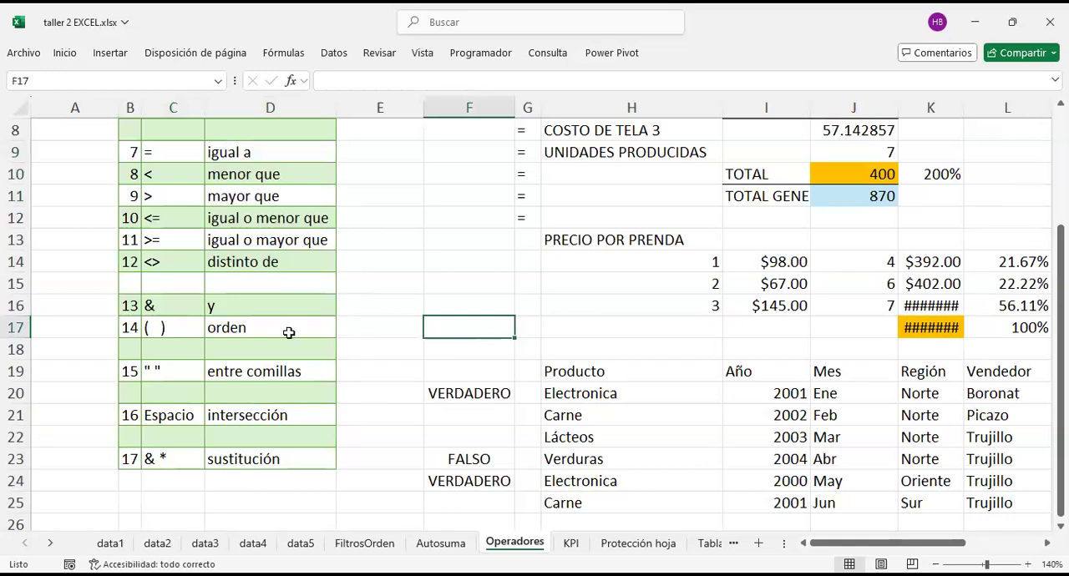
click(149, 306)
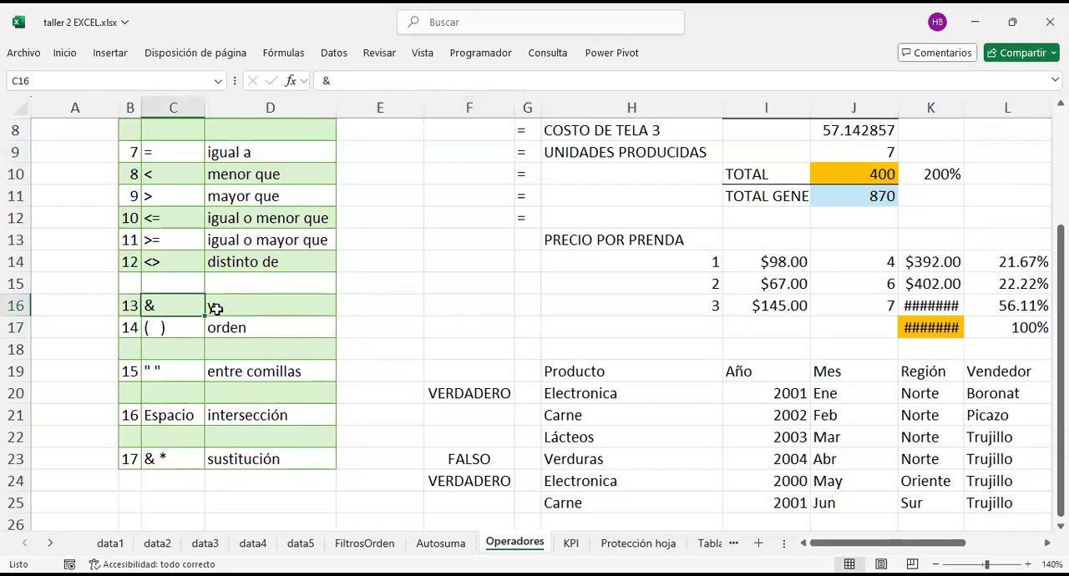
Step: Enter the & symbol in cell F16
click(483, 309)
text(&)
key(Return)
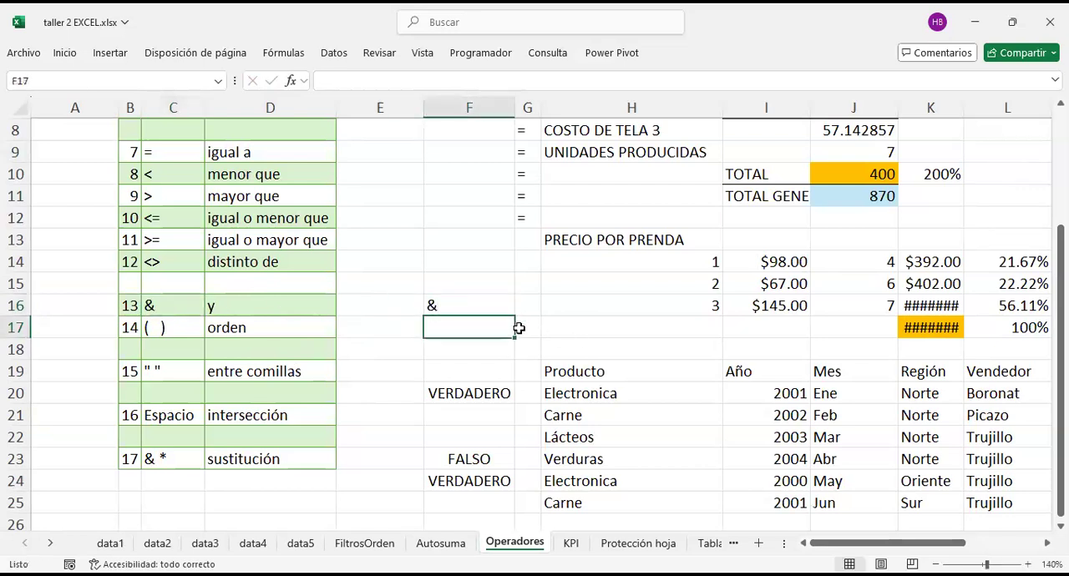
Step: Enter the concatenation formula =H19&H20 in cell H18 to join the Producto header with Electronica
click(633, 352)
text(=)
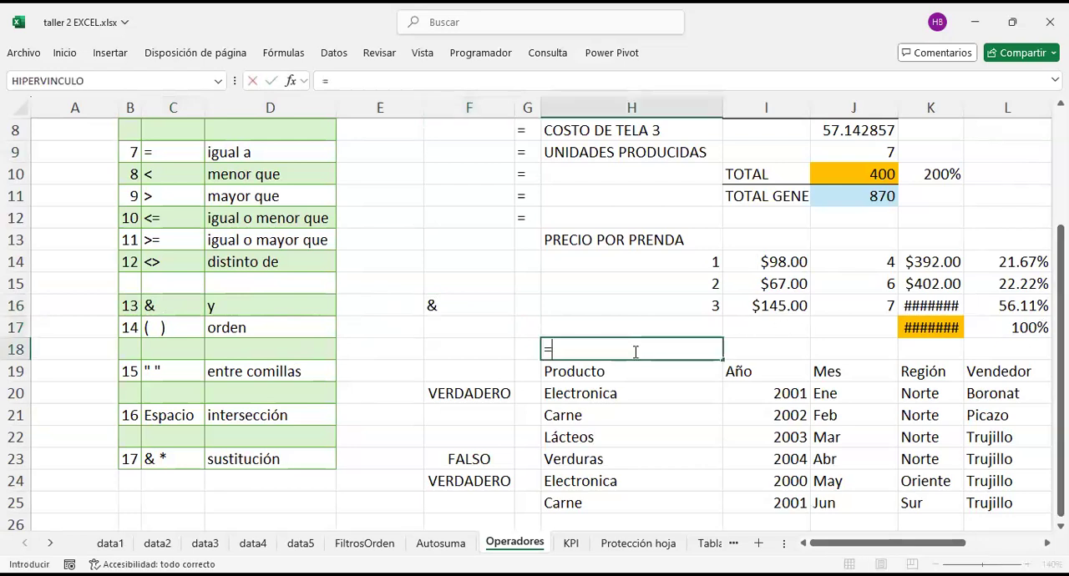
key(Down)
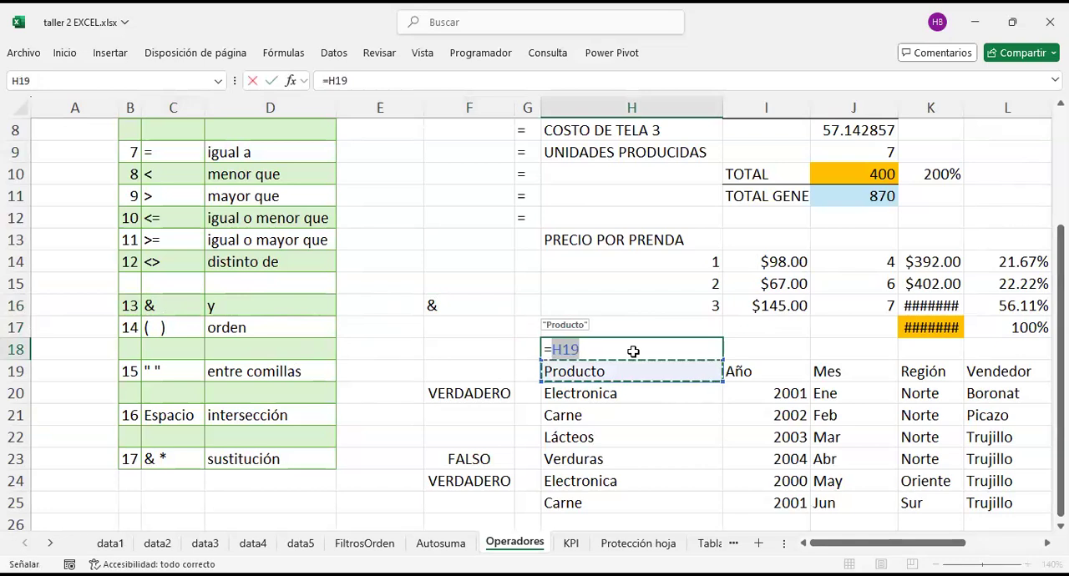
text(&)
click(605, 397)
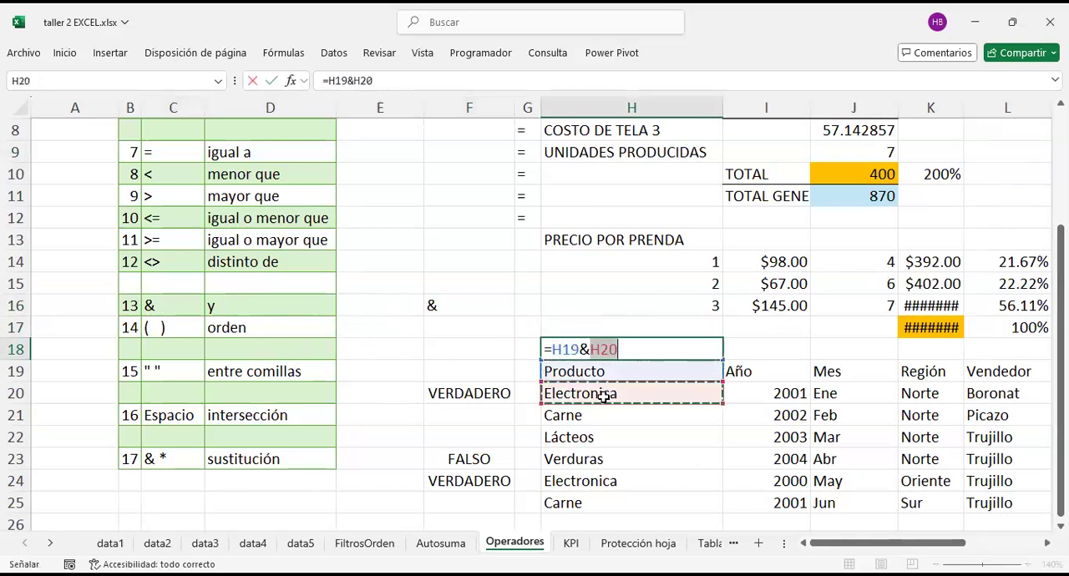
key(Return)
click(599, 343)
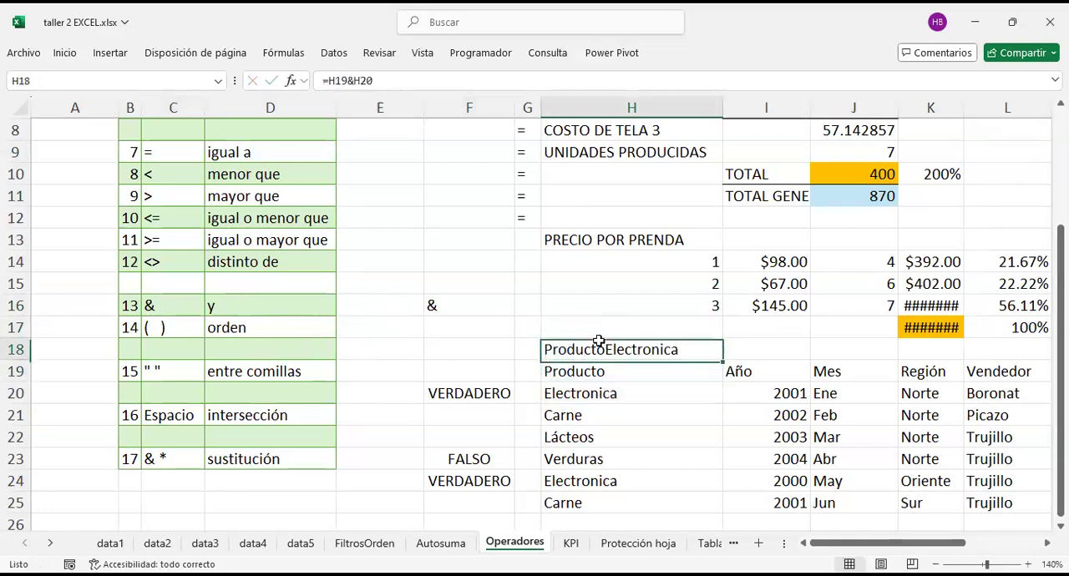
Step: Clear the & symbol from cell F16
click(472, 303)
key(BackSpace)
key(Return)
Step: Change the formula in H18 to =H19&" "&H20 so a space separates the two joined texts
click(598, 353)
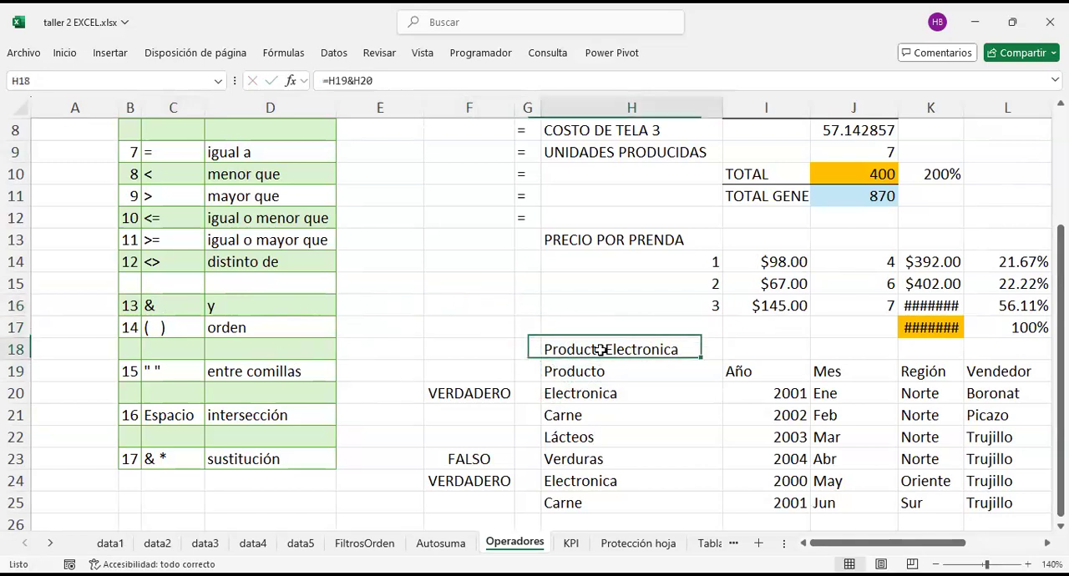
double_click(609, 345)
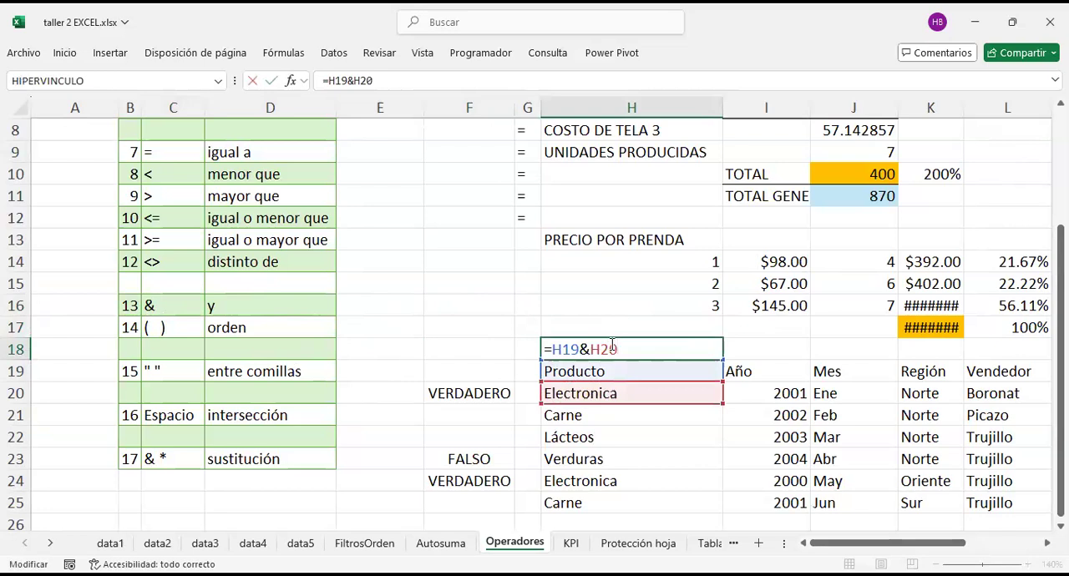
key(BackSpace)
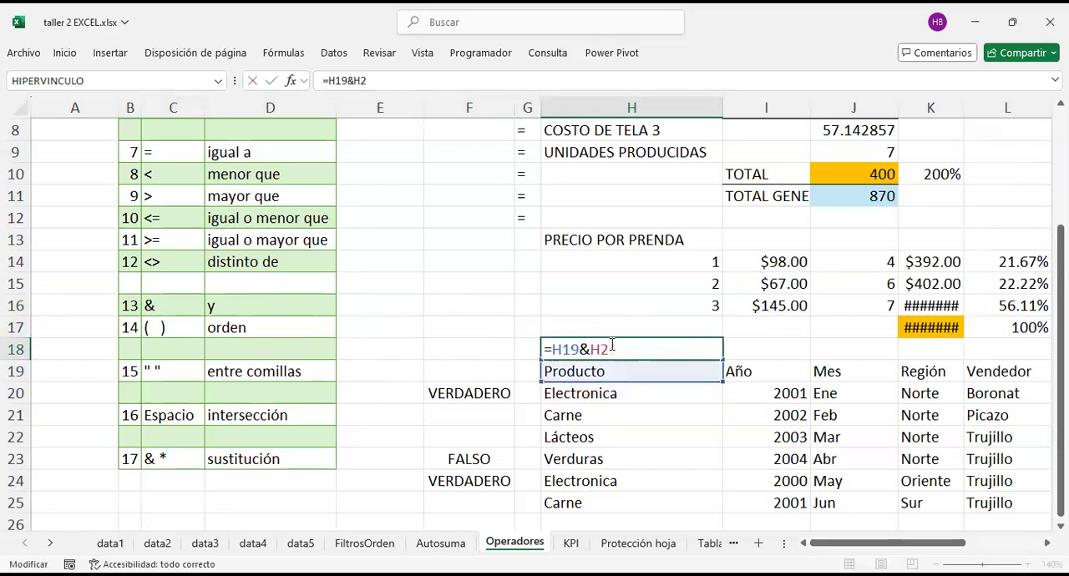
key(BackSpace)
key(BackSpace)
text(&)
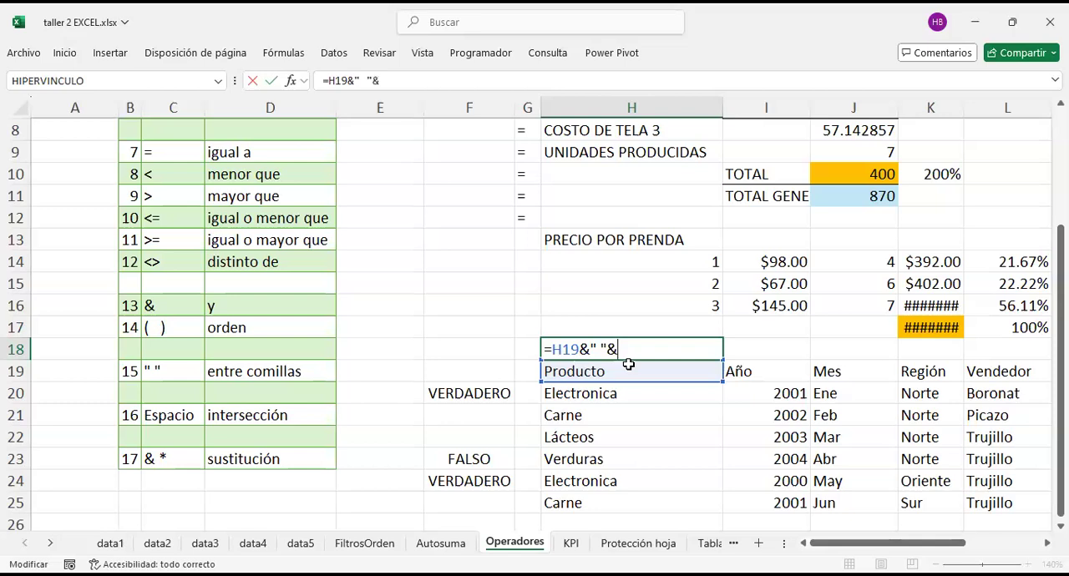
click(598, 396)
key(Return)
click(620, 350)
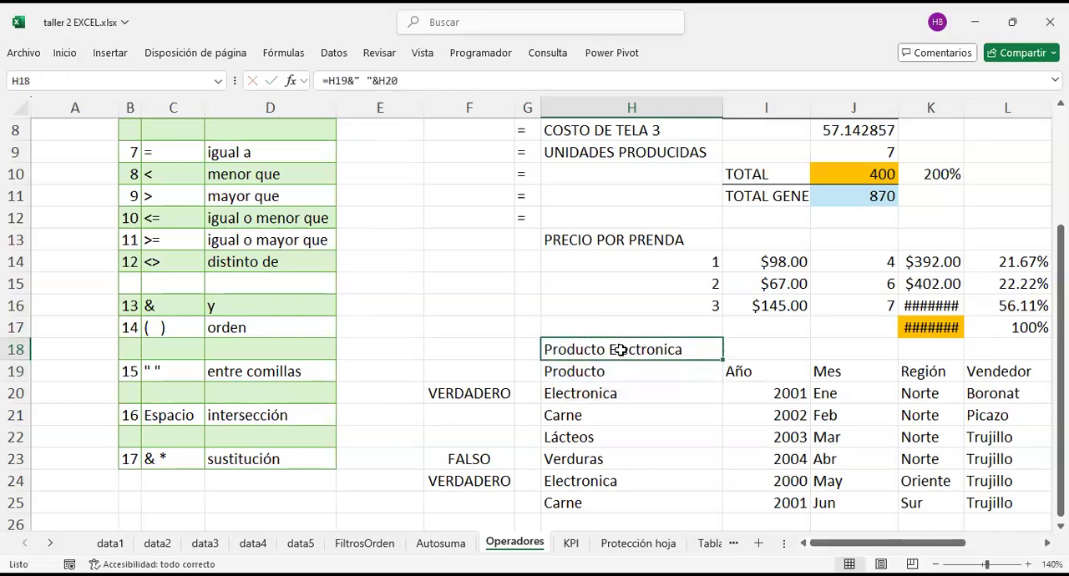
Step: Review the &, quotation marks, intersection and substitution entries in C16:D23 of the operator list, along with the formula in H18
click(174, 461)
click(172, 309)
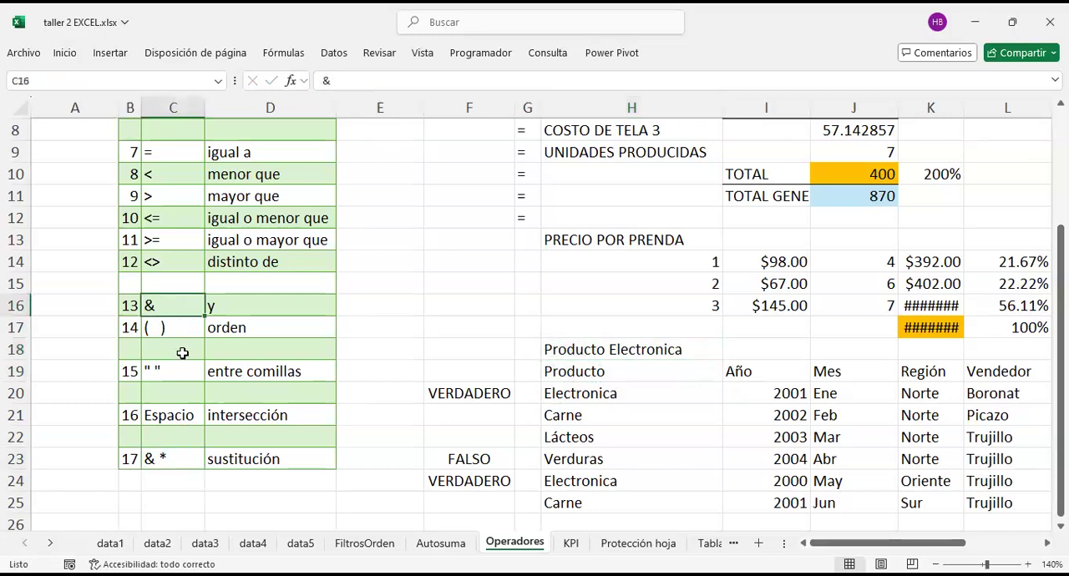
click(170, 374)
drag(251, 373, 181, 371)
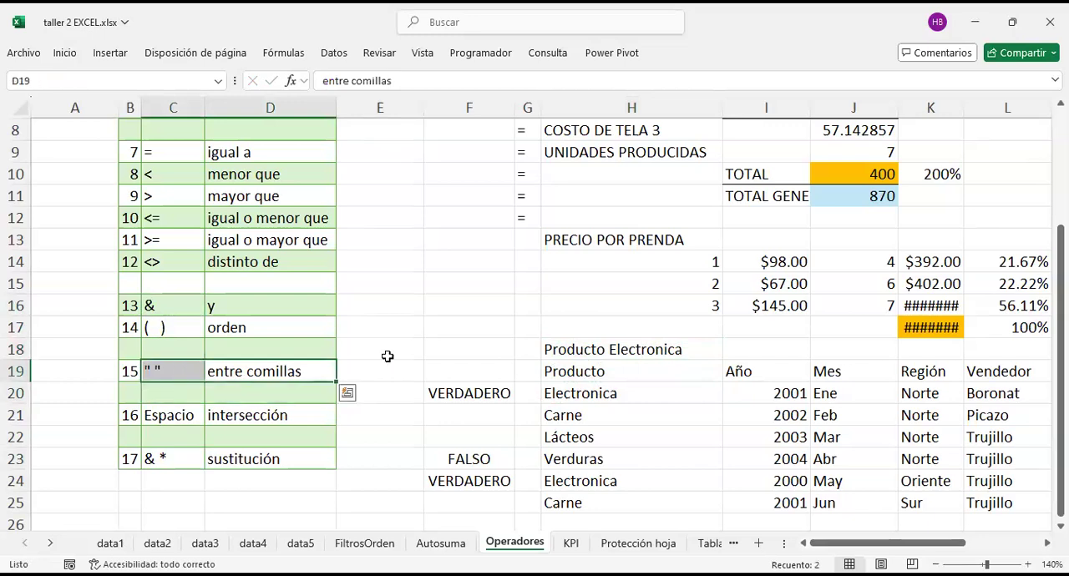
click(570, 348)
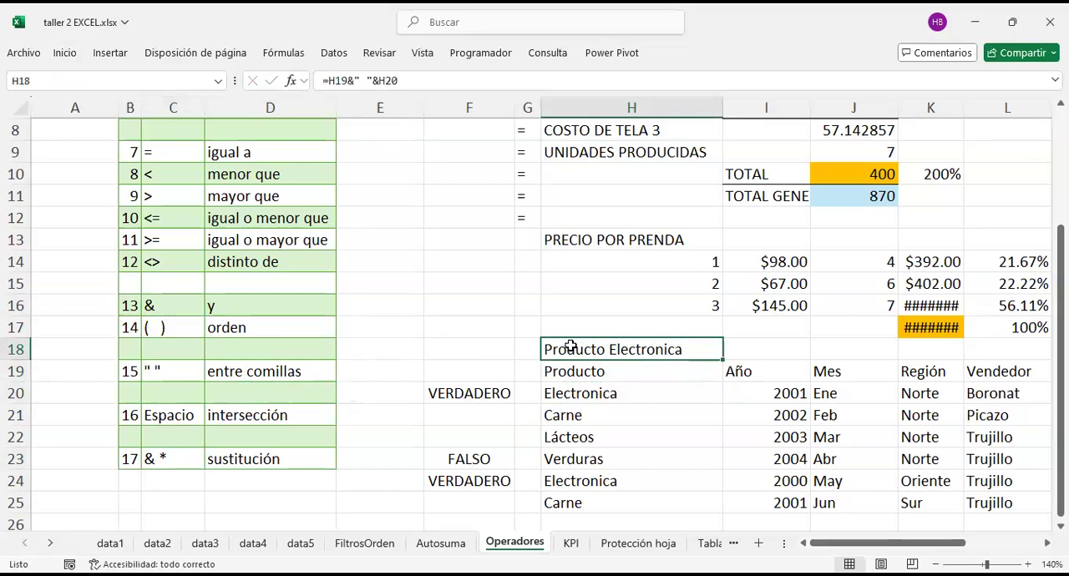
click(366, 370)
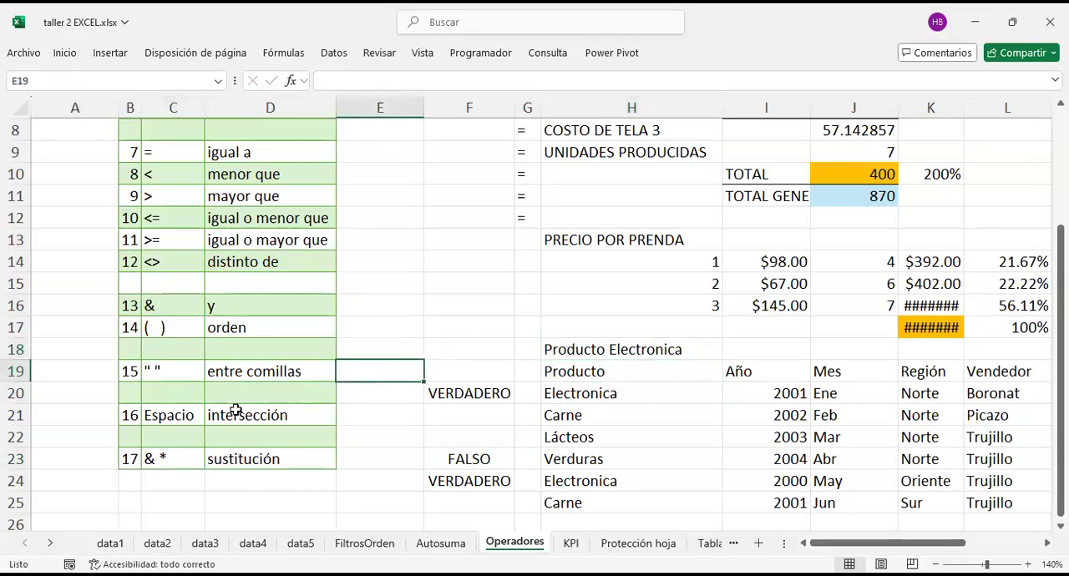
drag(182, 417, 279, 464)
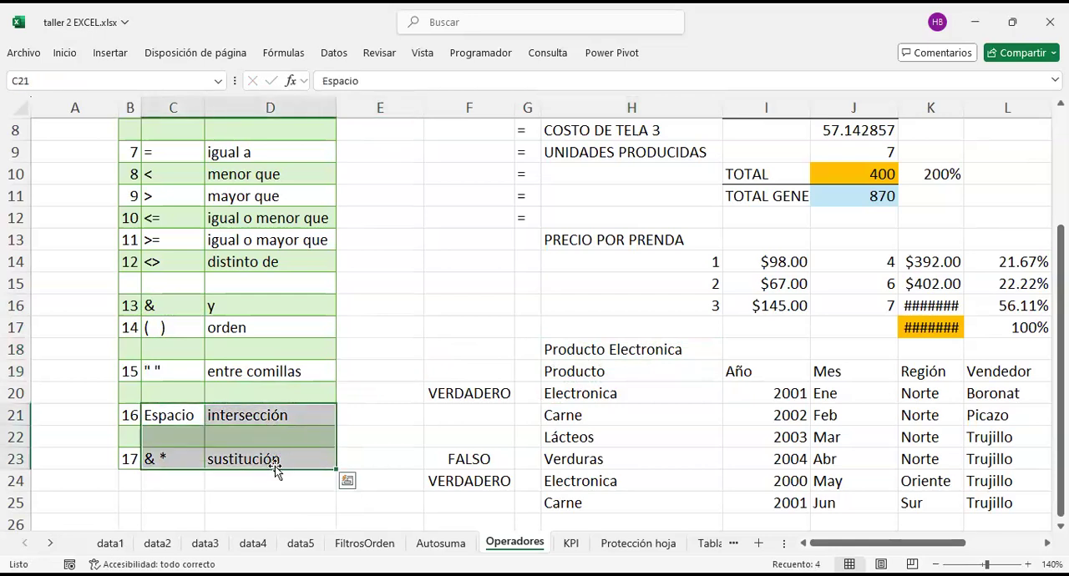
drag(270, 410, 170, 449)
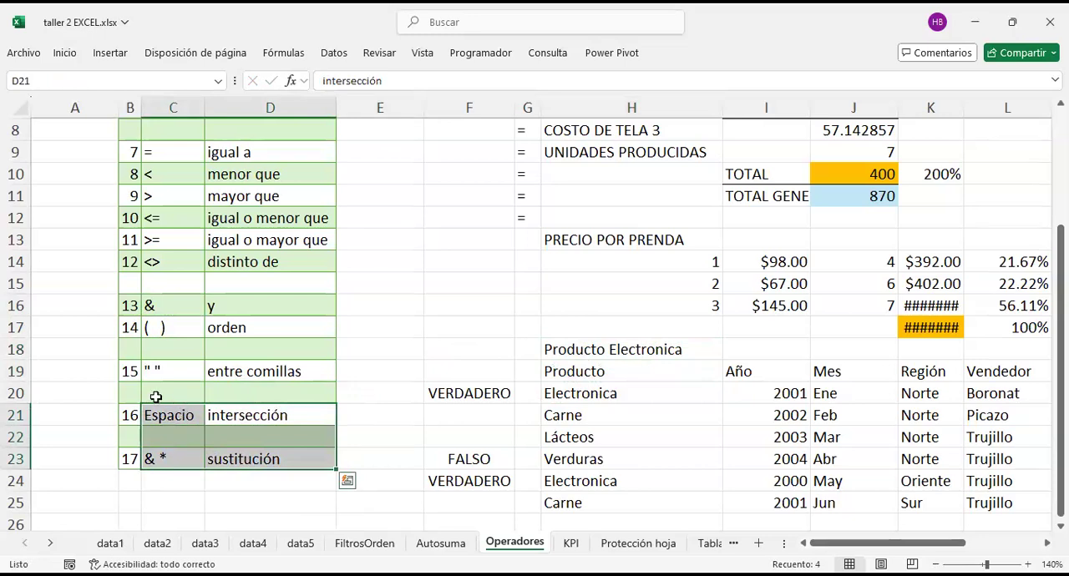
drag(167, 414, 282, 451)
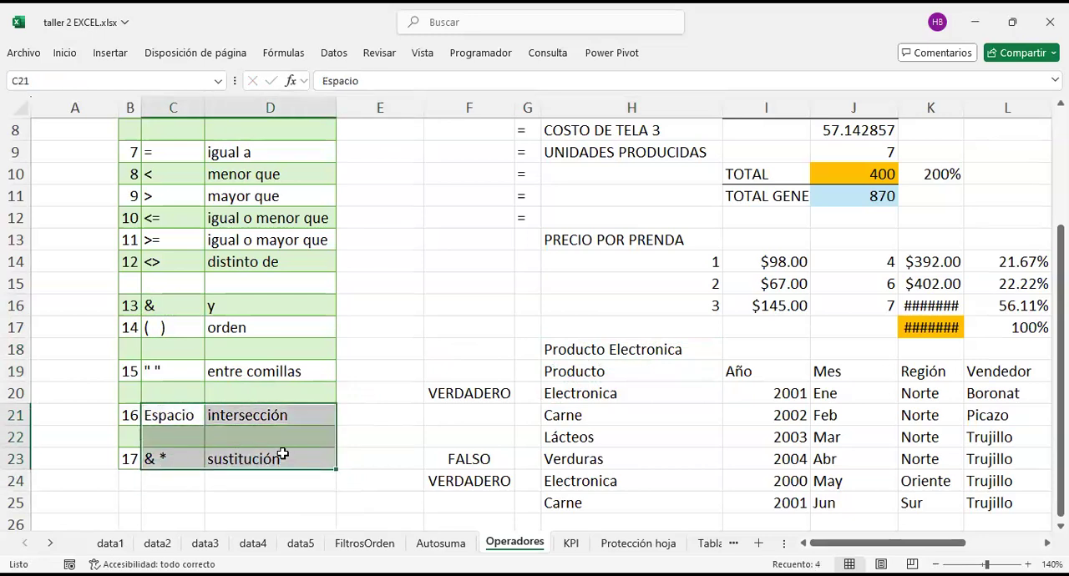
click(151, 415)
Step: Replace the & with % in the substitution operator cell C23 so that it reads % *
click(166, 458)
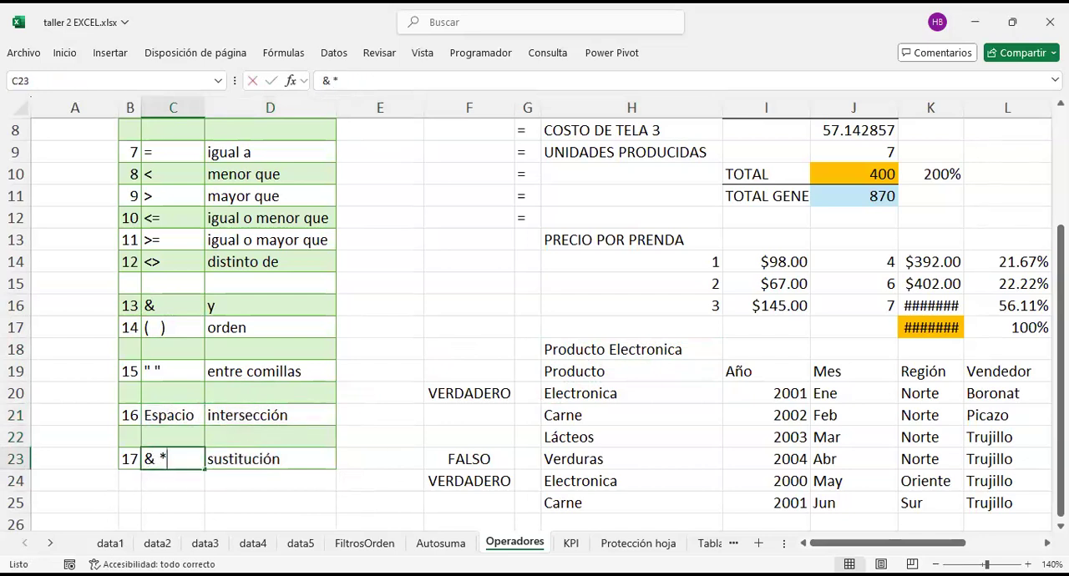
key(Home)
key(Delete)
text(%)
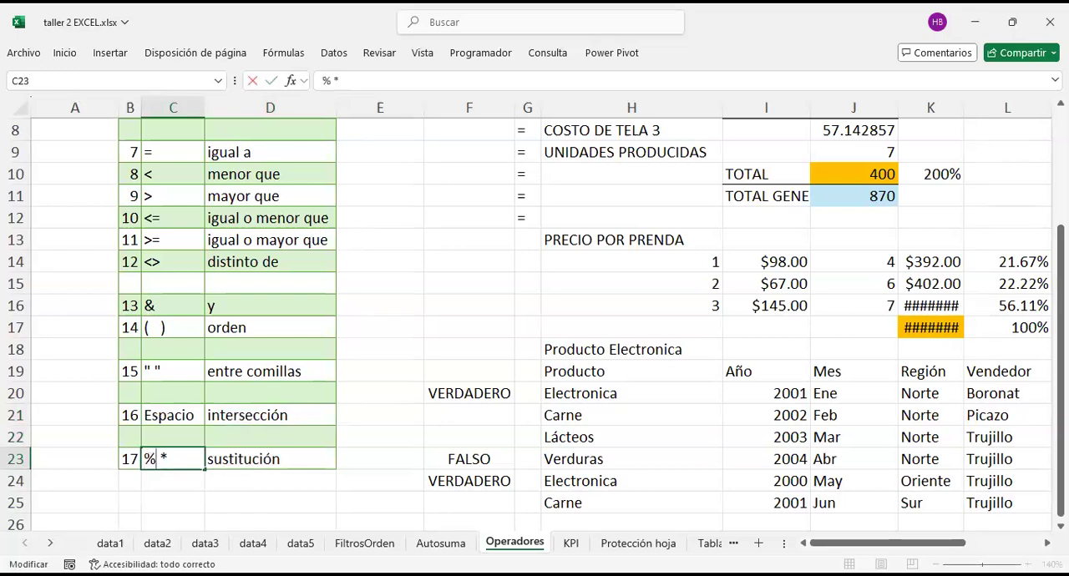
key(Return)
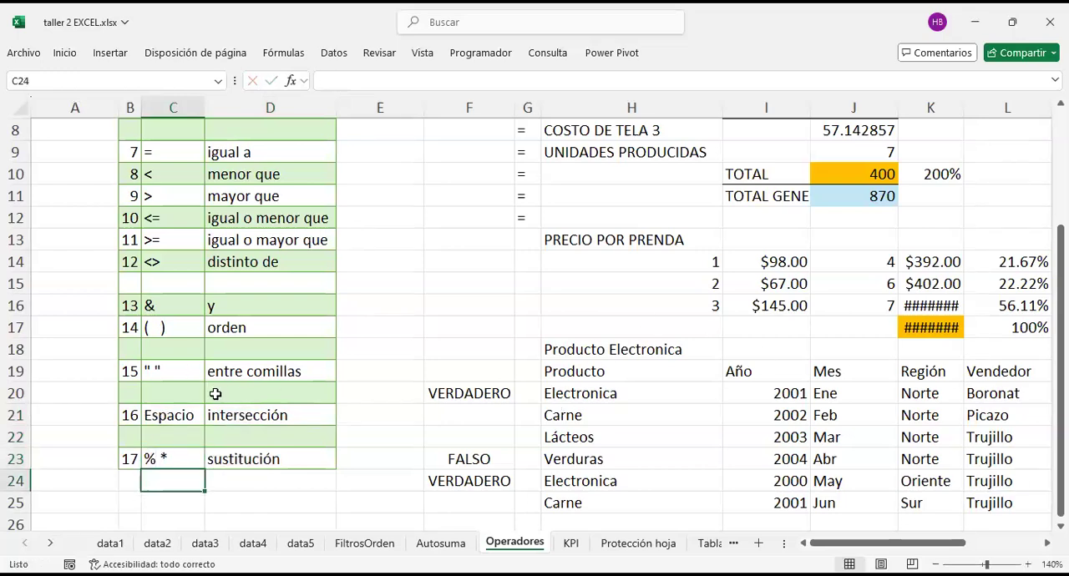
Step: Review the Espacio intersección entry in C21:D21 and the % * substitution entry in C23
click(167, 417)
click(179, 466)
click(162, 423)
click(179, 468)
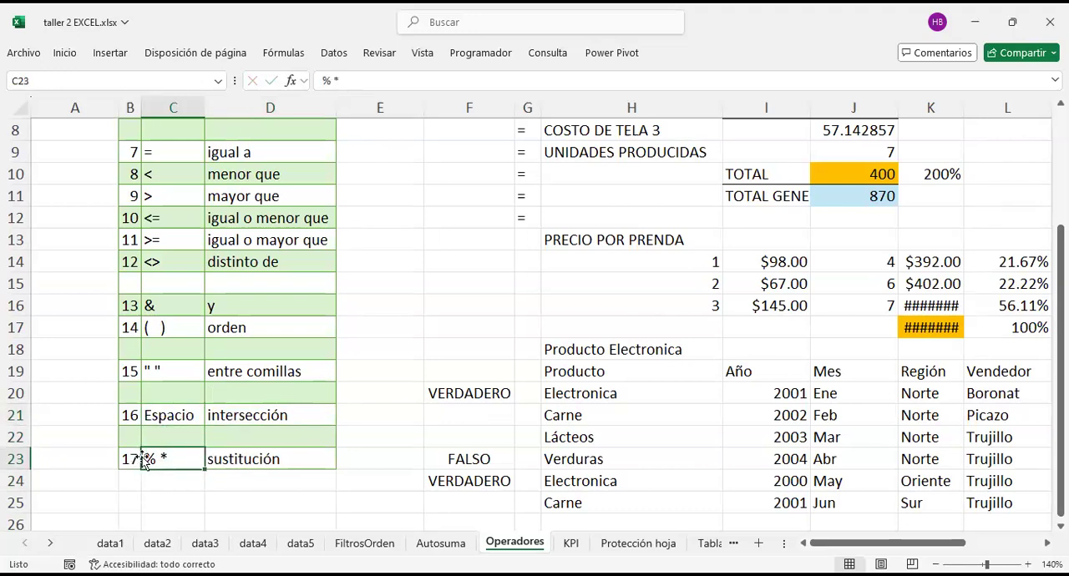
click(173, 415)
click(250, 421)
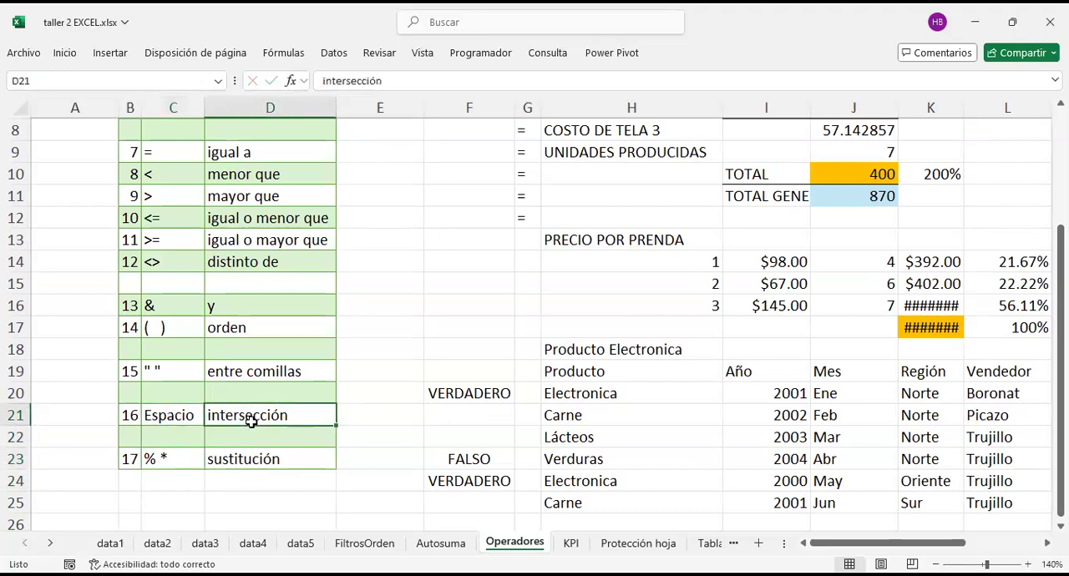
click(178, 413)
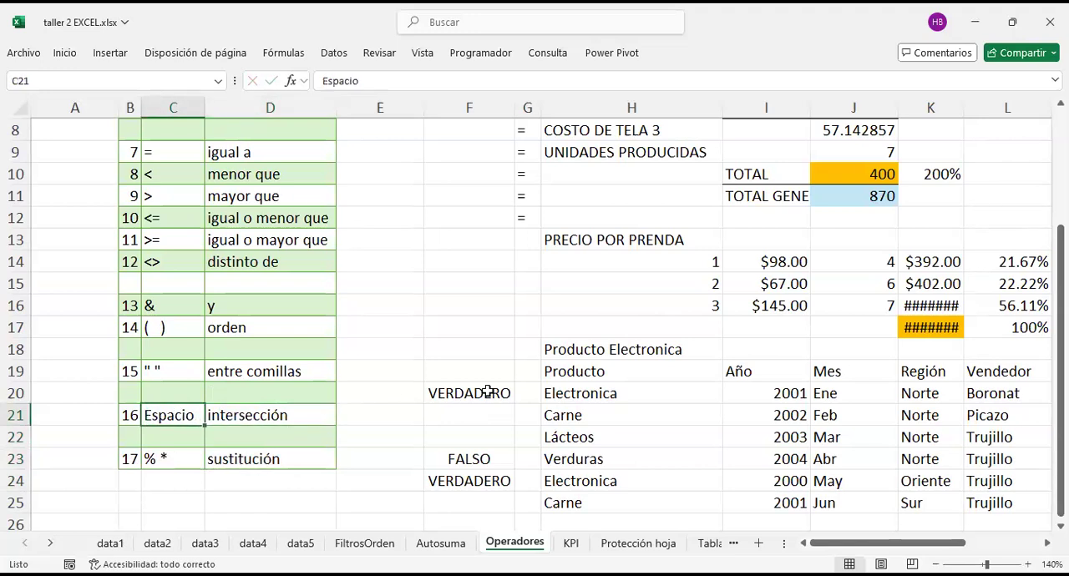
click(659, 306)
scroll(659, 306, right, 1)
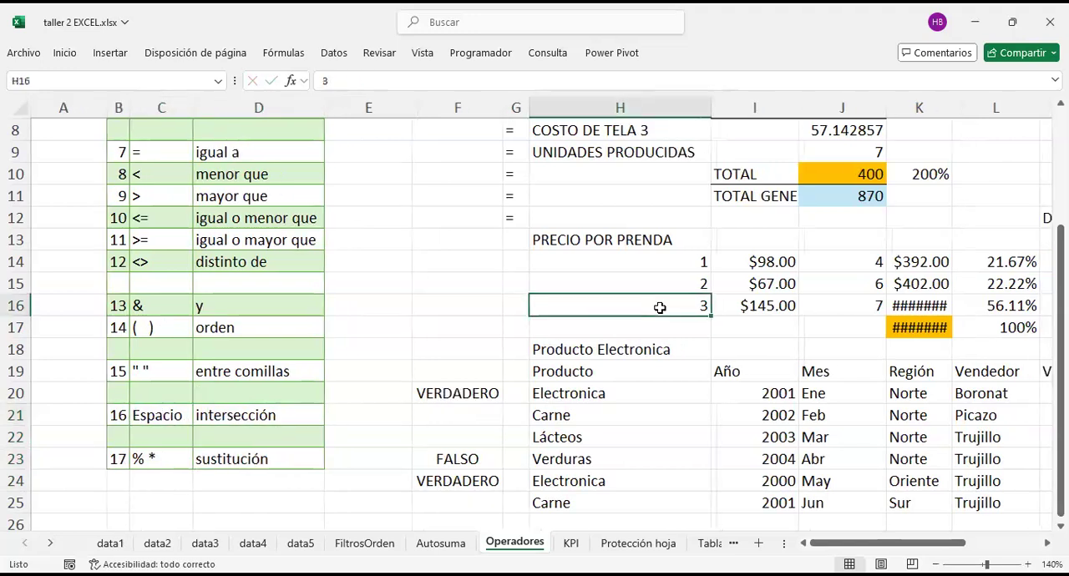
click(240, 417)
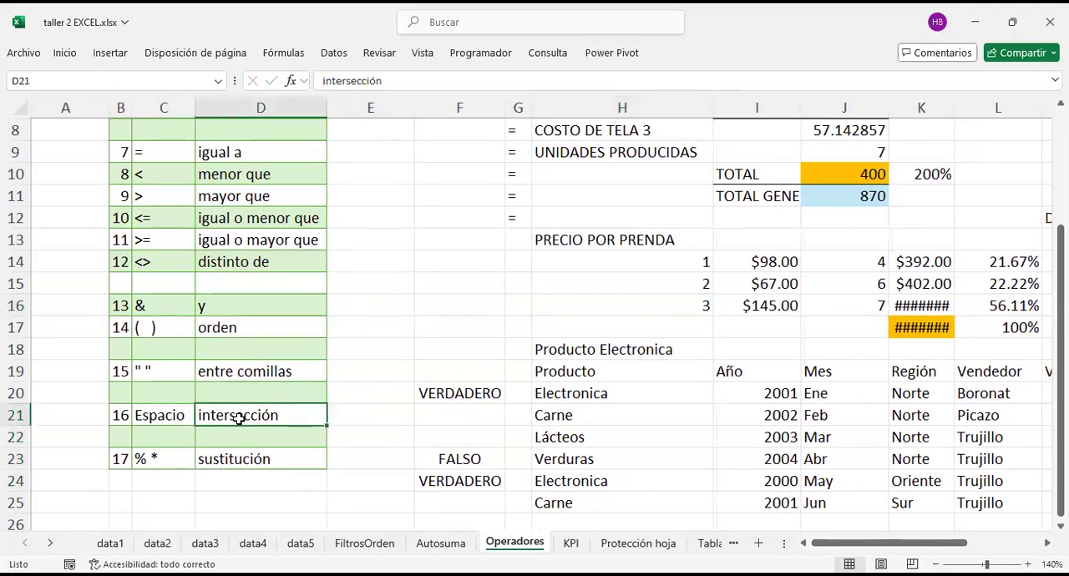
Step: Apply outside borders to the Región, Vendedor and Ventas cells of the Norte rows, K20:M23
scroll(735, 342, right, 6)
scroll(735, 342, down, 3)
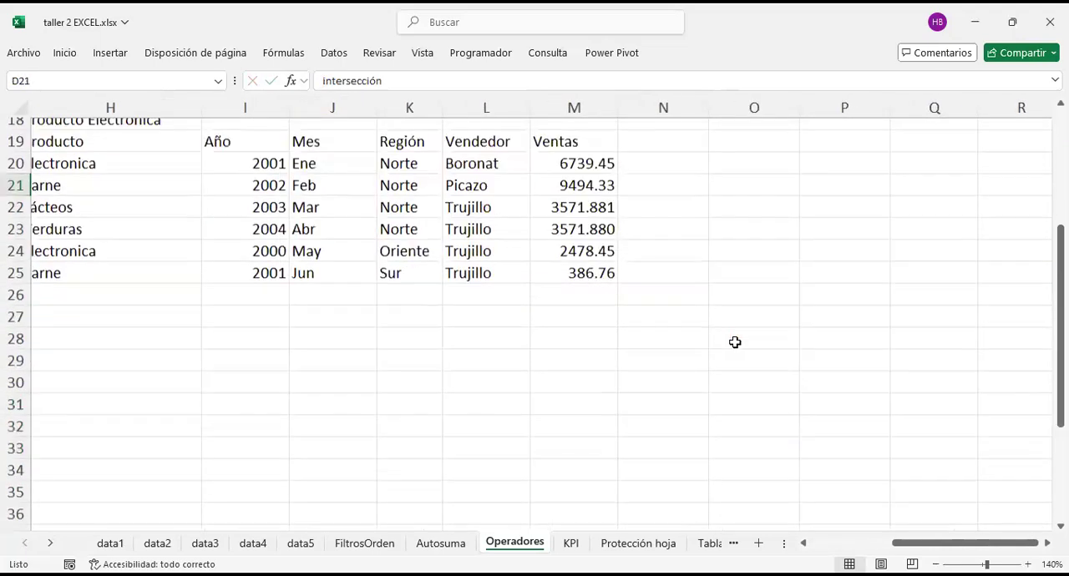
scroll(735, 343, left, 3)
scroll(735, 342, up, 2)
scroll(735, 343, left, 4)
scroll(735, 343, right, 2)
scroll(735, 342, right, 3)
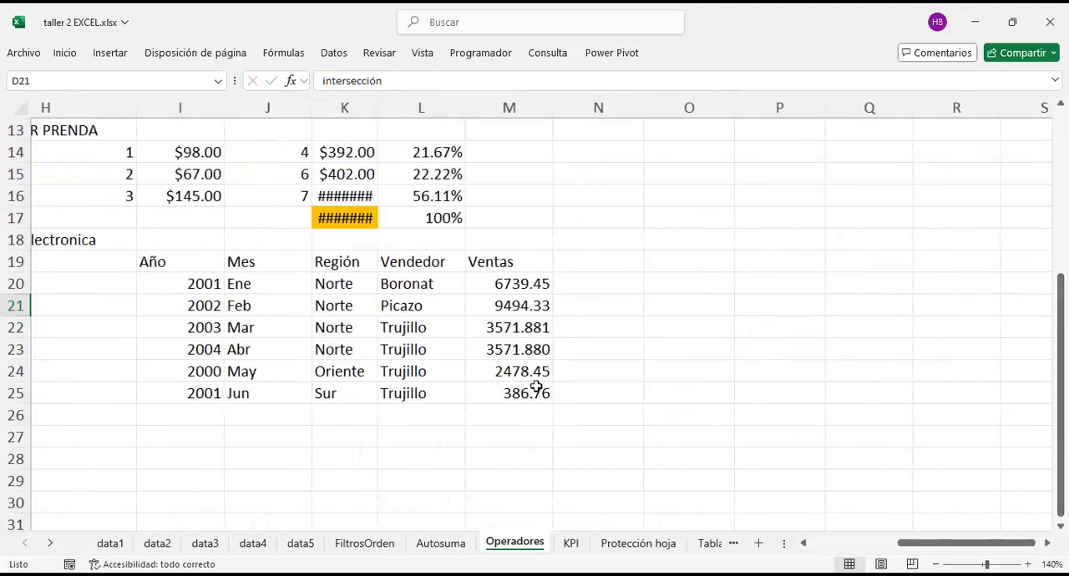
drag(351, 287, 540, 349)
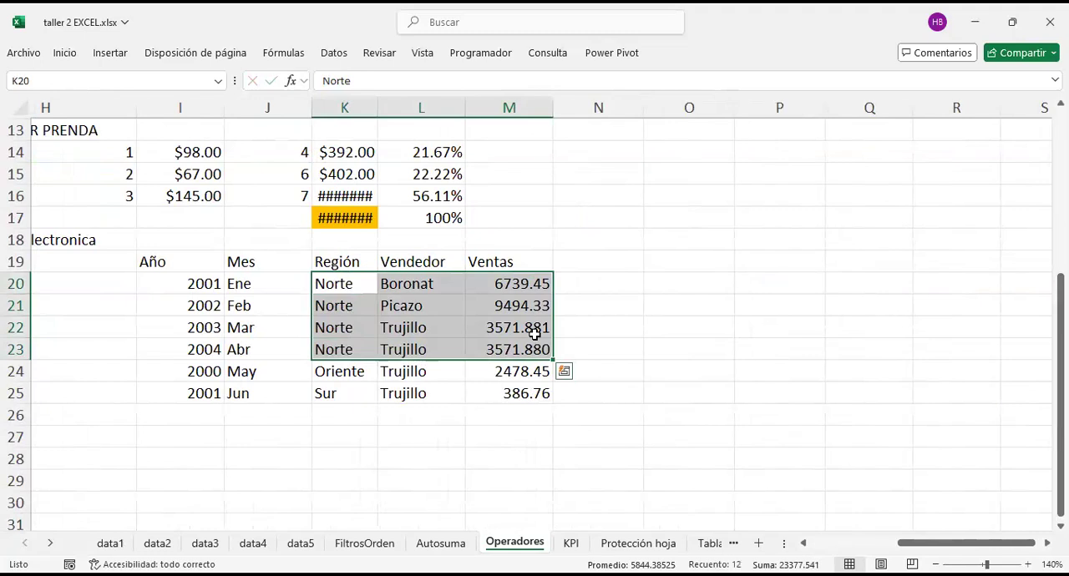
right_click(535, 321)
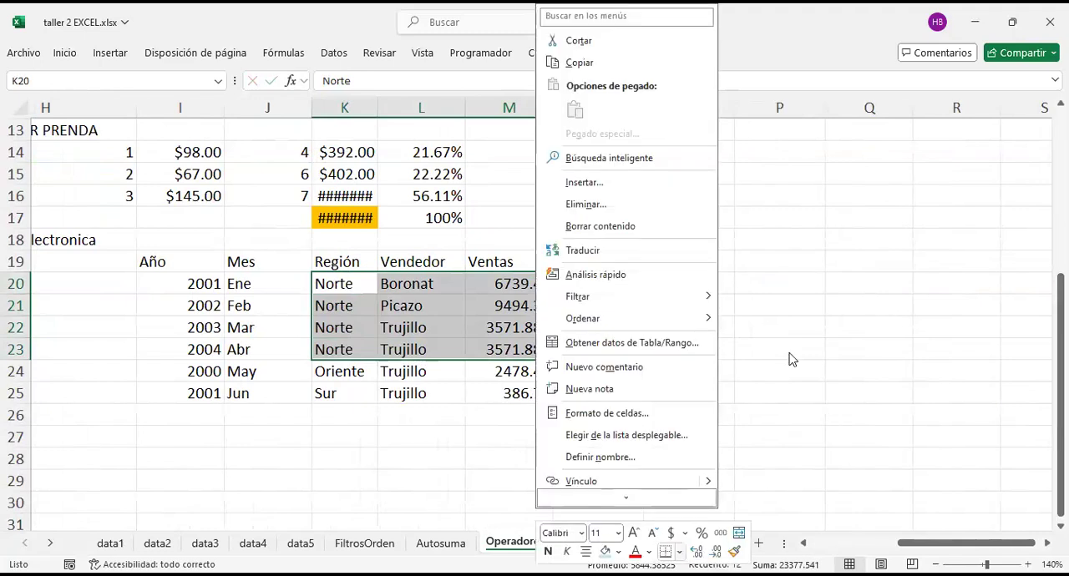
click(680, 552)
click(520, 438)
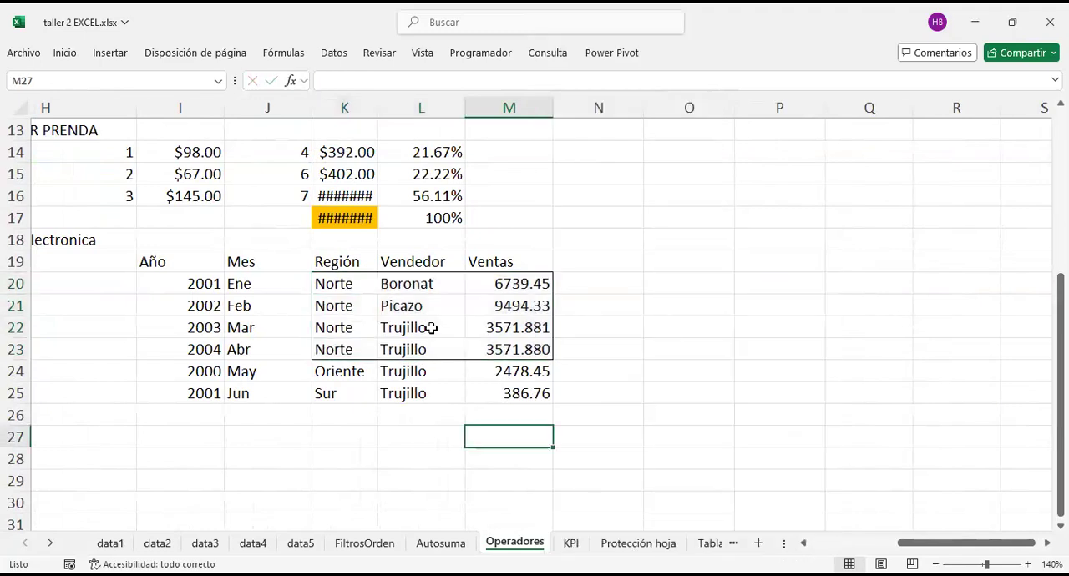
Step: Apply outside borders to the Trujillo cells L22:M25 and check the sales cells M22:M23 shared by both bordered ranges
drag(424, 329, 506, 399)
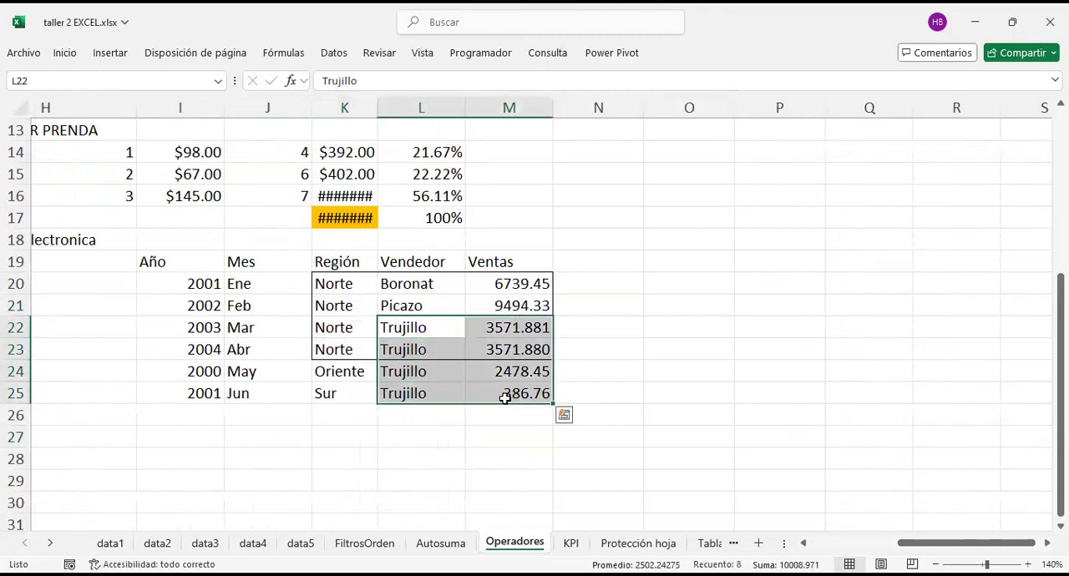
right_click(508, 397)
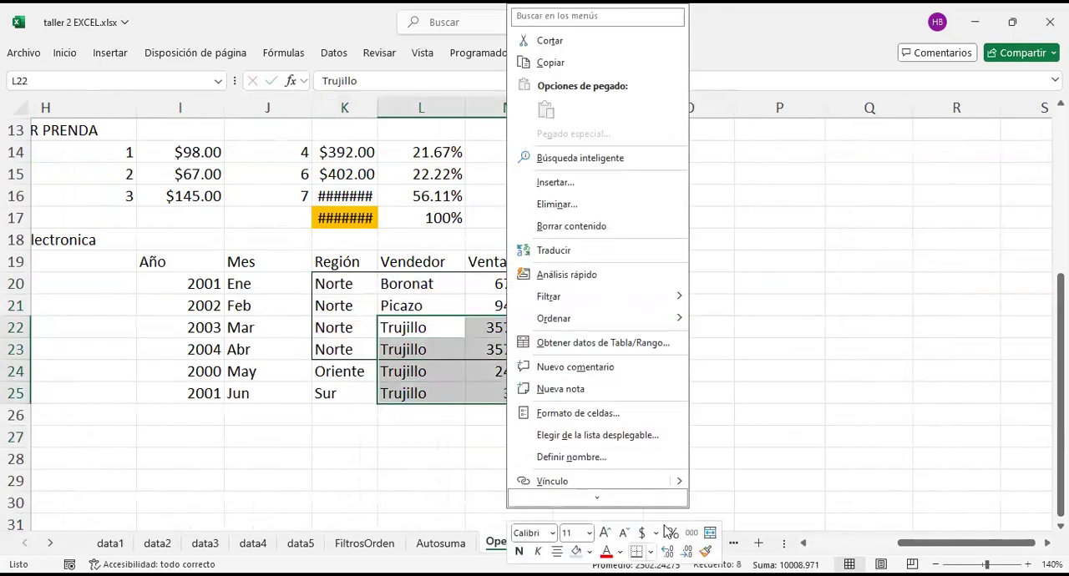
click(650, 553)
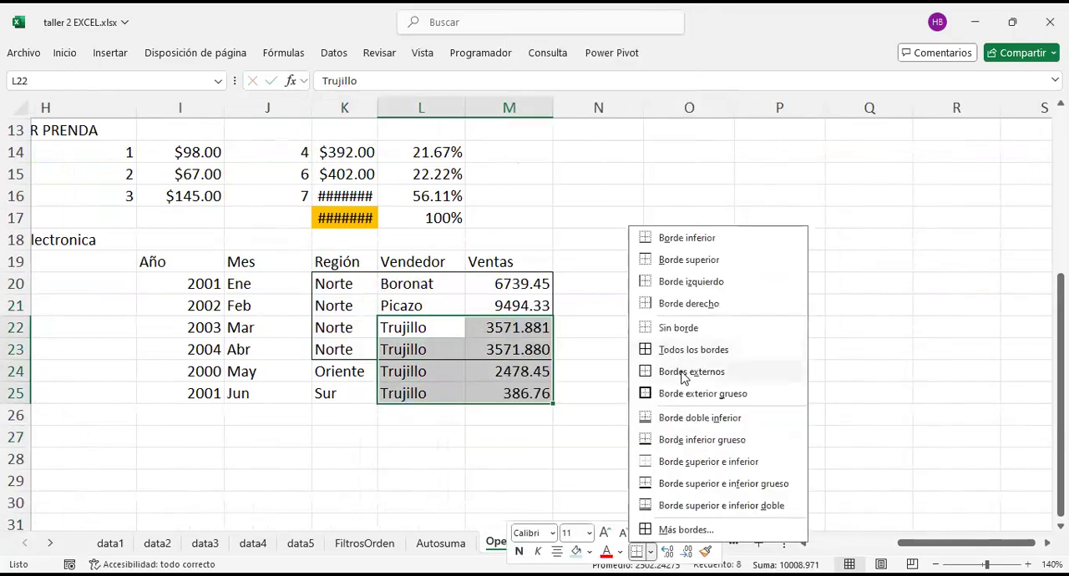
click(644, 336)
drag(519, 328, 528, 351)
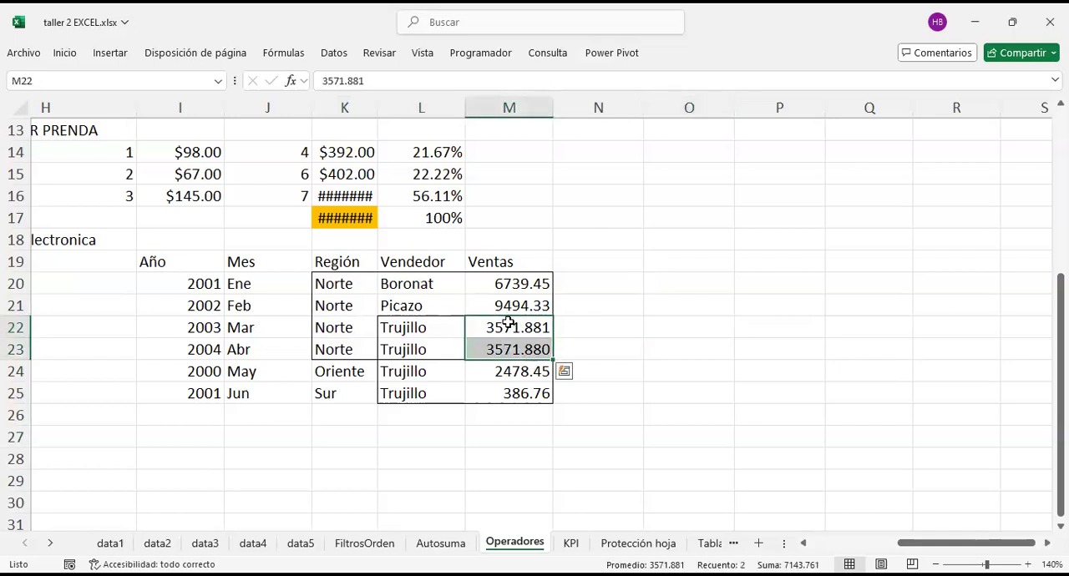
click(511, 322)
click(512, 287)
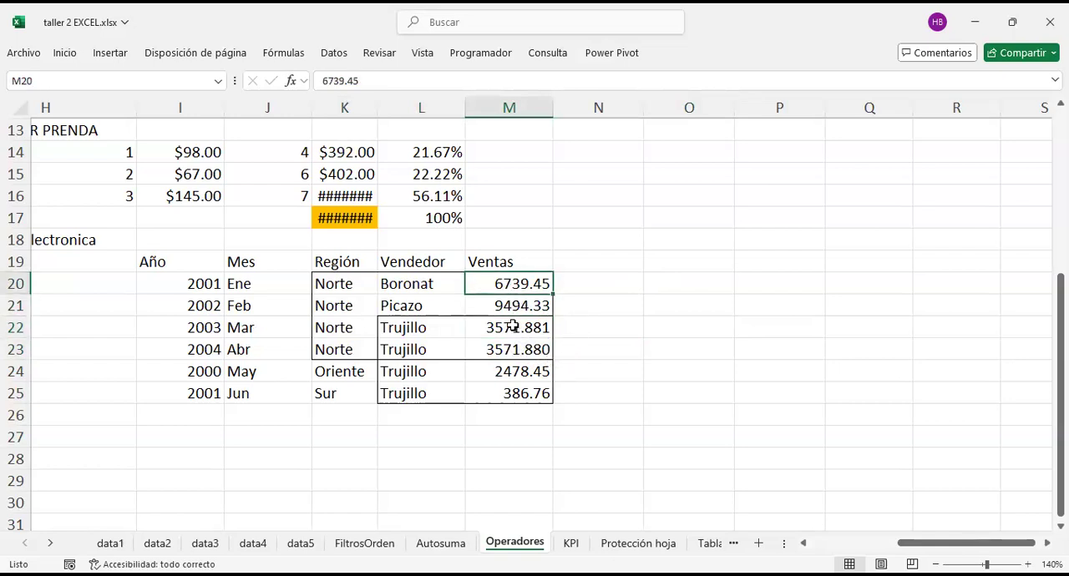
Step: Check the Norte Trujillo rows and their shared sales cells M22:M23, and narrow column N beside the table
drag(513, 325, 502, 345)
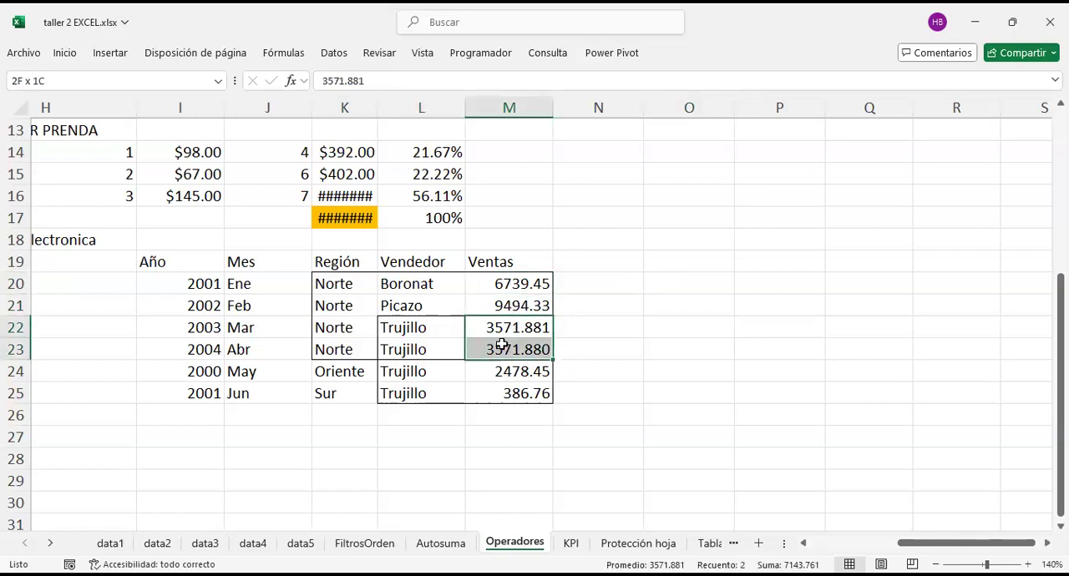
click(337, 327)
drag(338, 328, 394, 343)
drag(505, 327, 517, 349)
drag(644, 104, 581, 105)
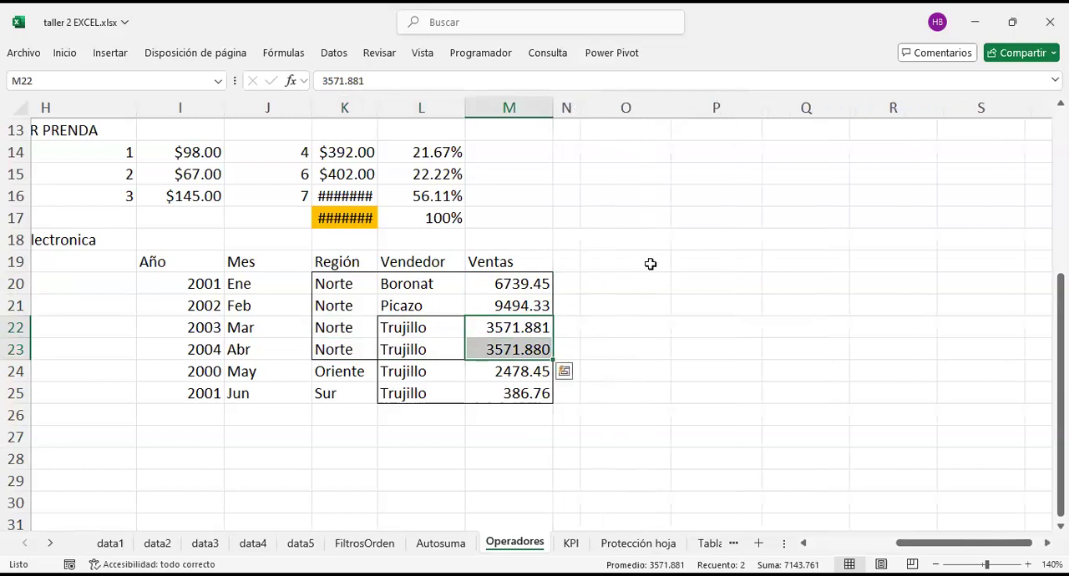
Step: Sum all the Ventas values in O20 with a SUMA formula over M20:M25
click(629, 281)
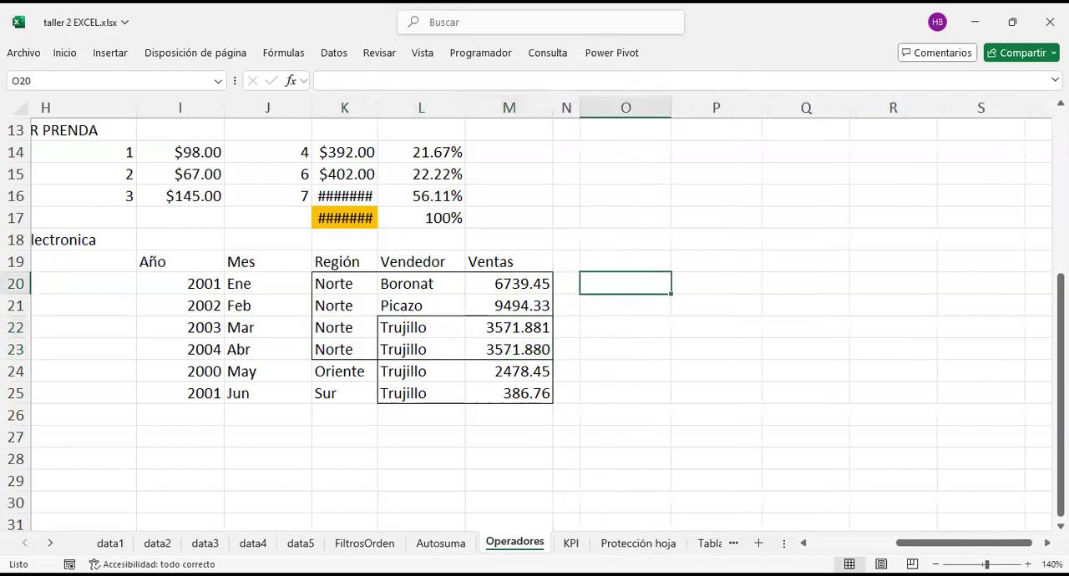
text(=)
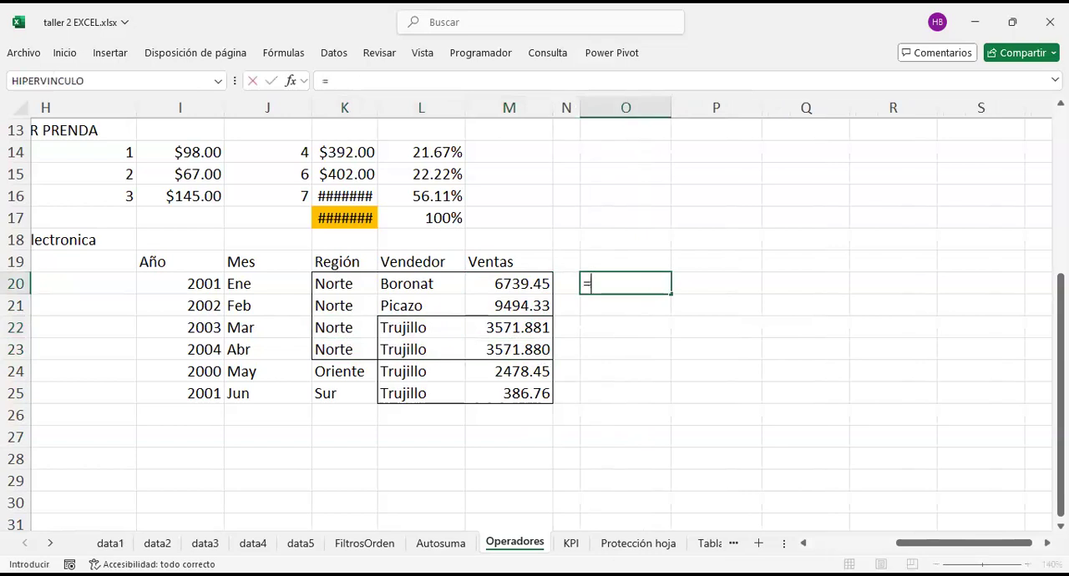
text(suma)
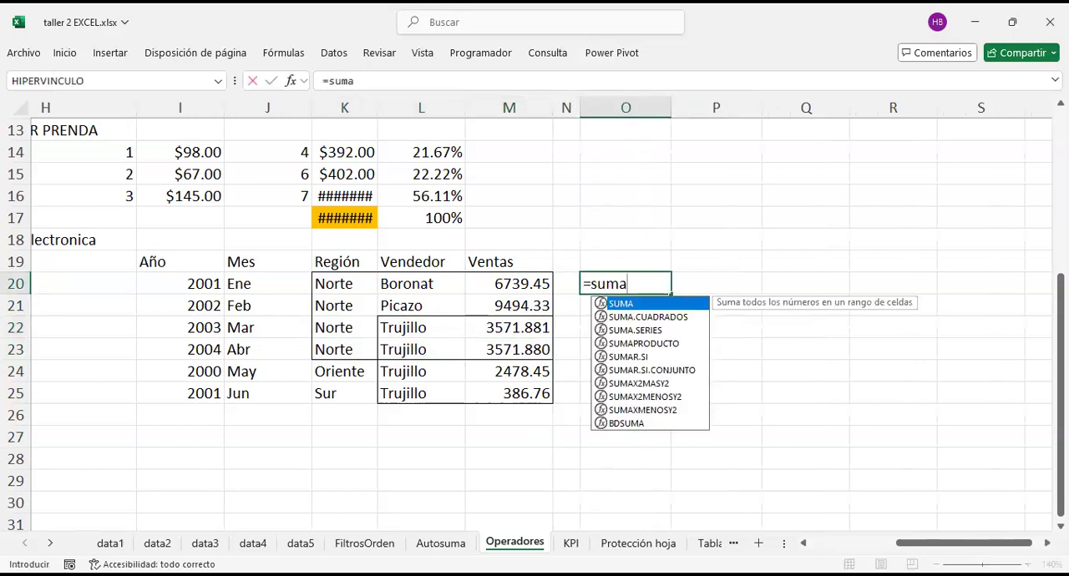
text(()
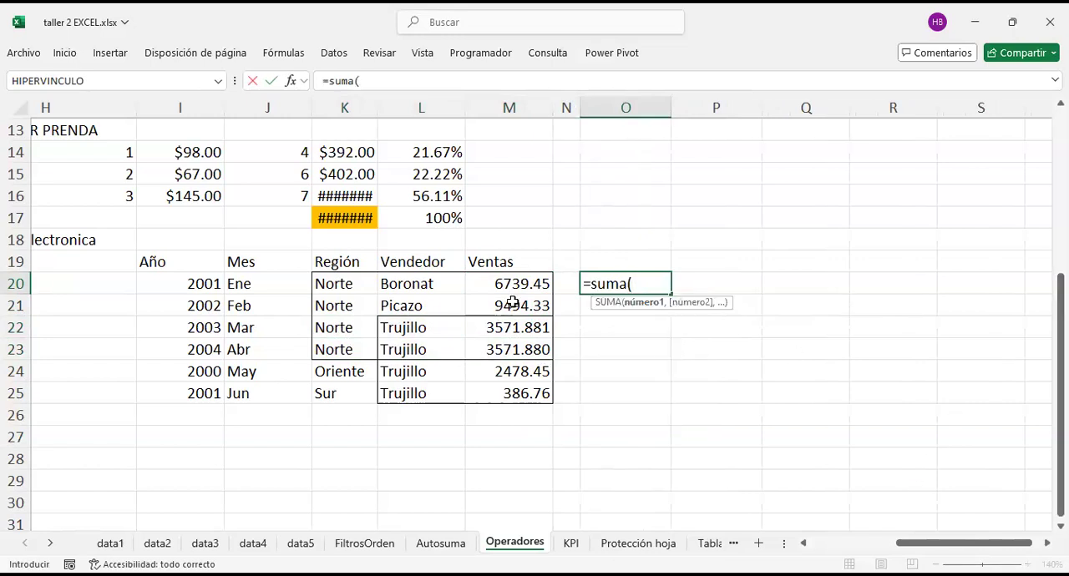
drag(523, 282, 524, 353)
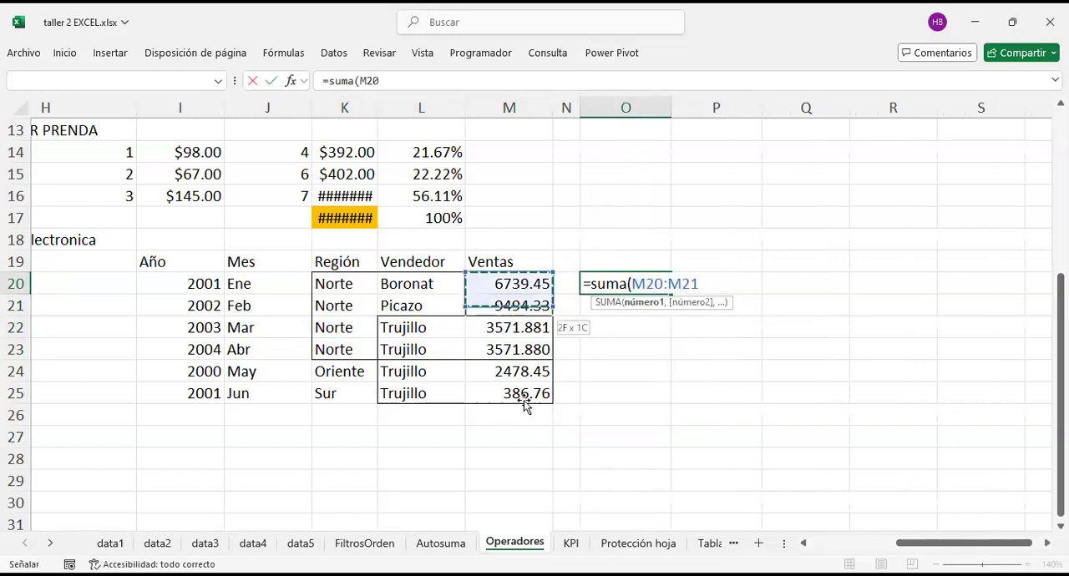
drag(524, 404, 524, 401)
key(Return)
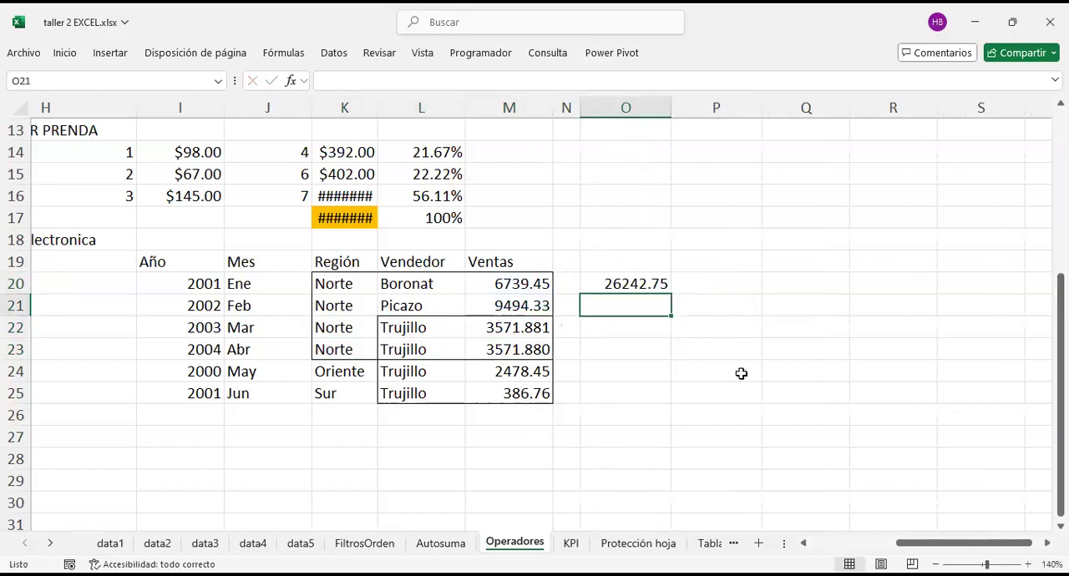
Step: Enter =SUMA(M20:M23 M22:M25) in O22 to sum only the intersection of the Norte and Trujillo sales ranges
click(630, 335)
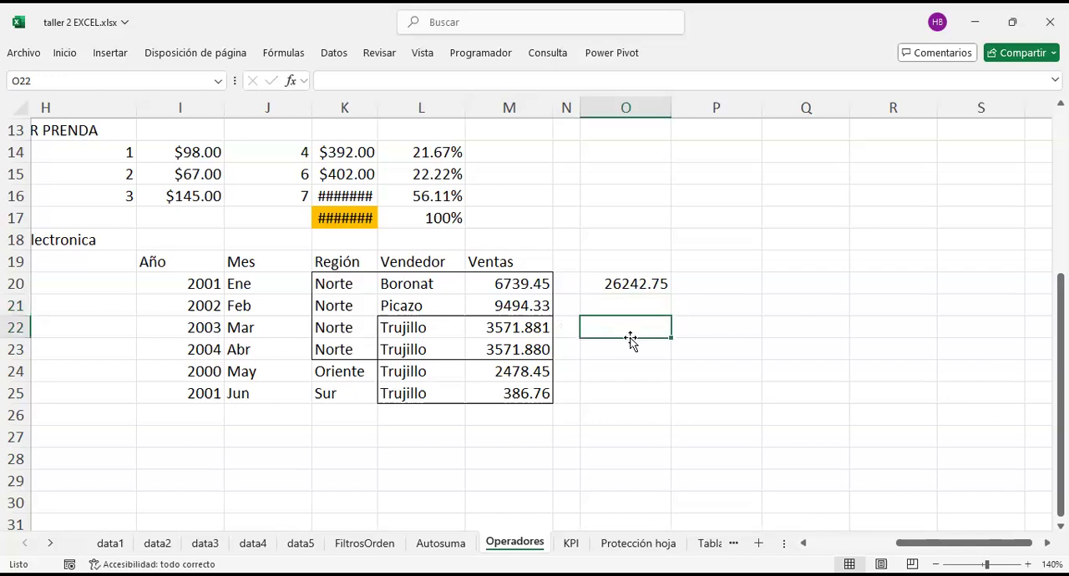
text(=suma()
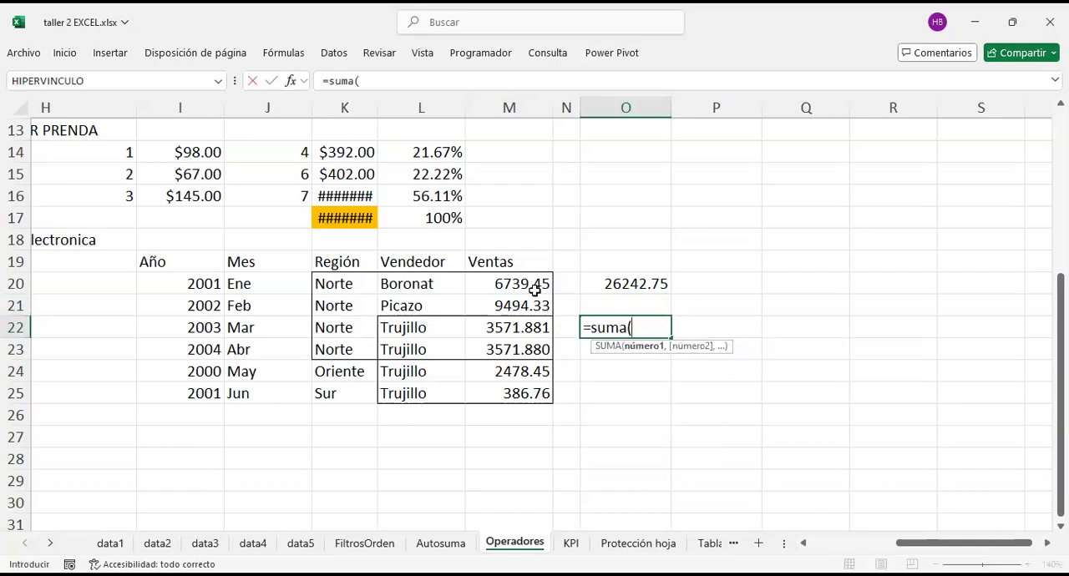
drag(526, 284, 355, 339)
drag(349, 338, 505, 348)
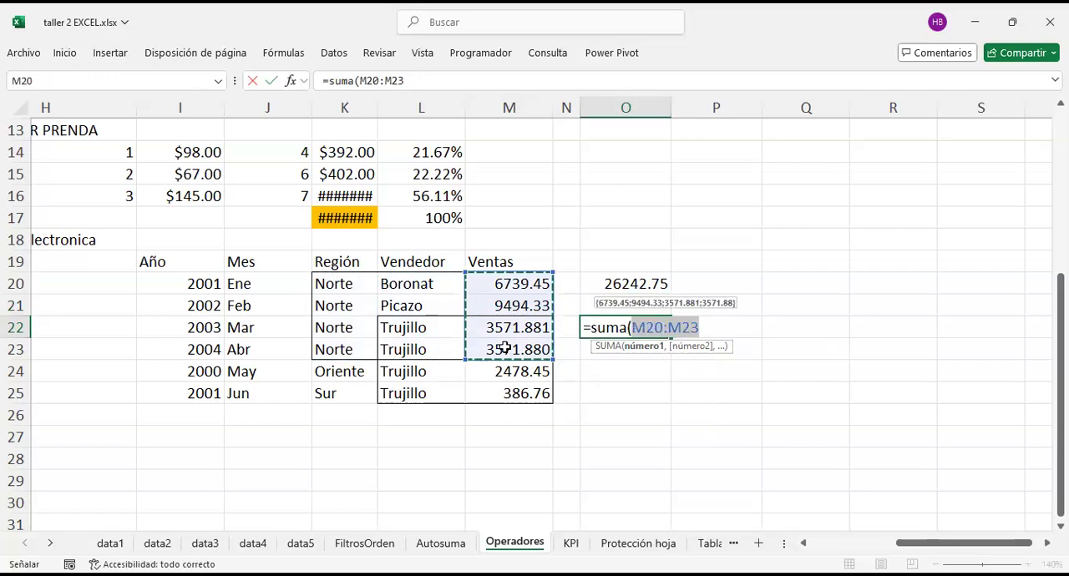
drag(504, 348, 505, 348)
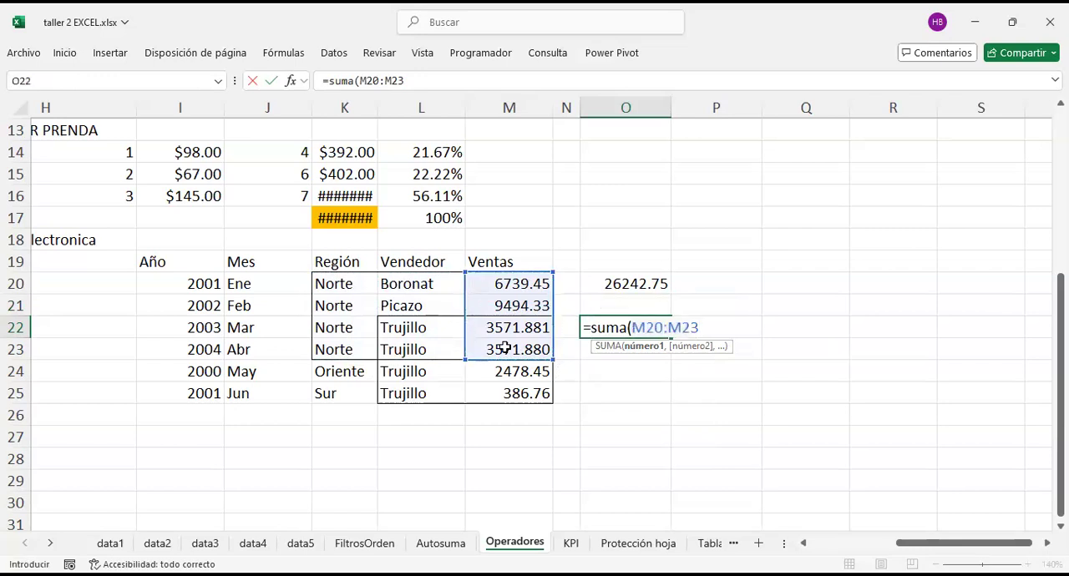
drag(518, 398, 506, 348)
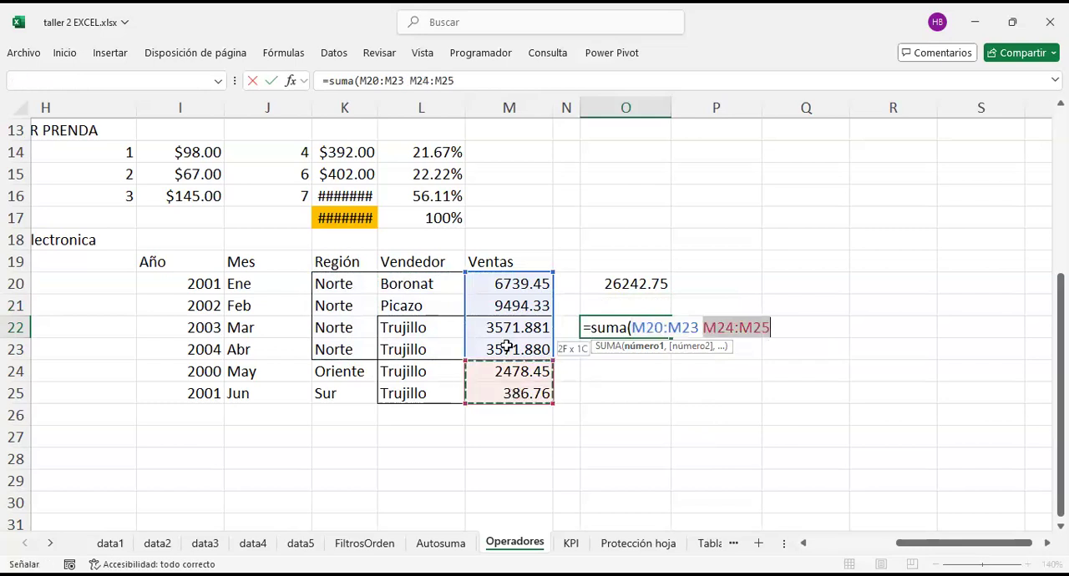
drag(419, 332, 495, 327)
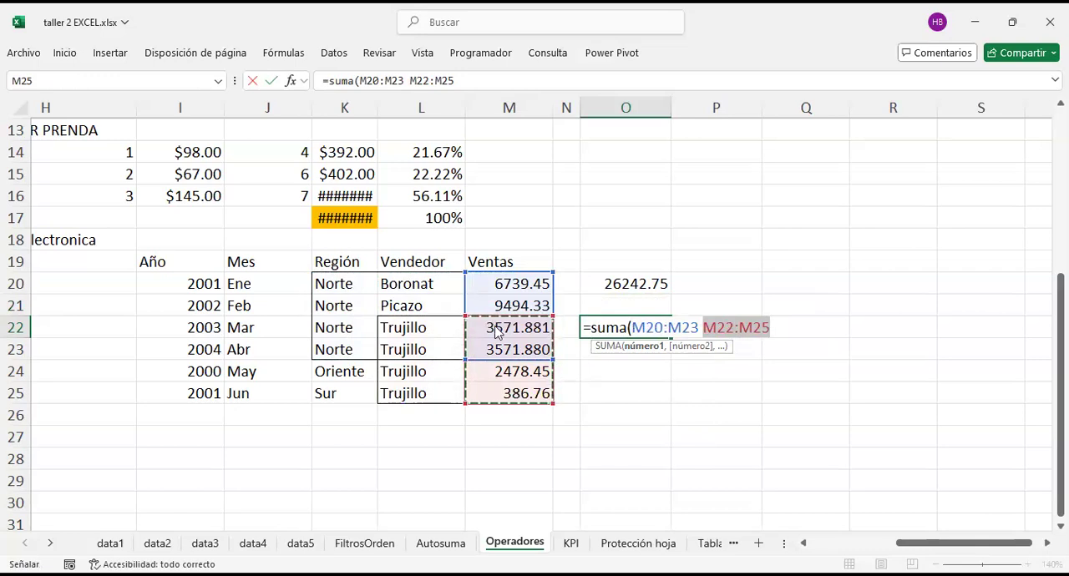
key(Return)
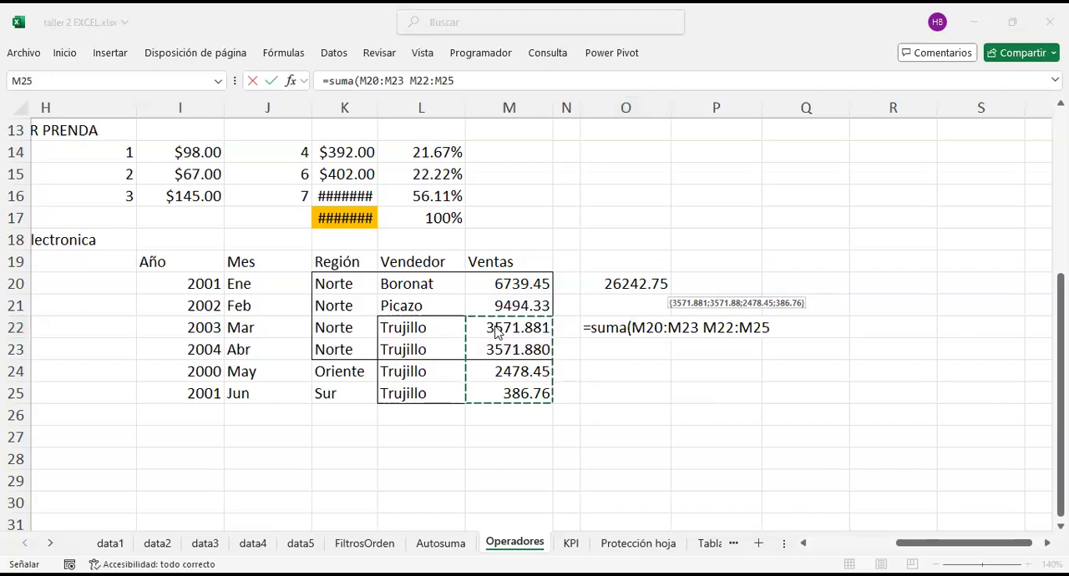
click(807, 421)
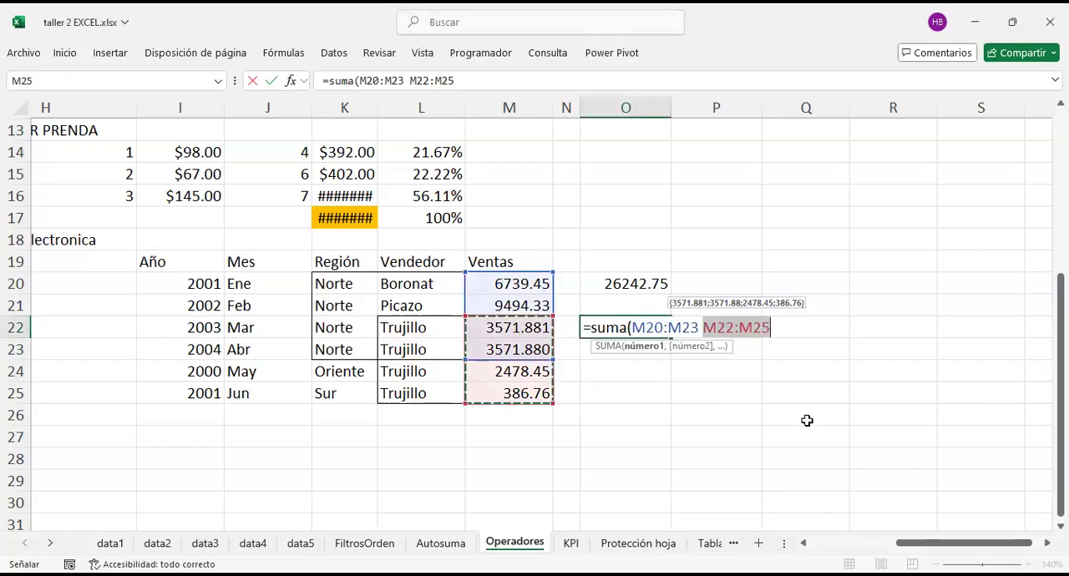
text())
click(705, 328)
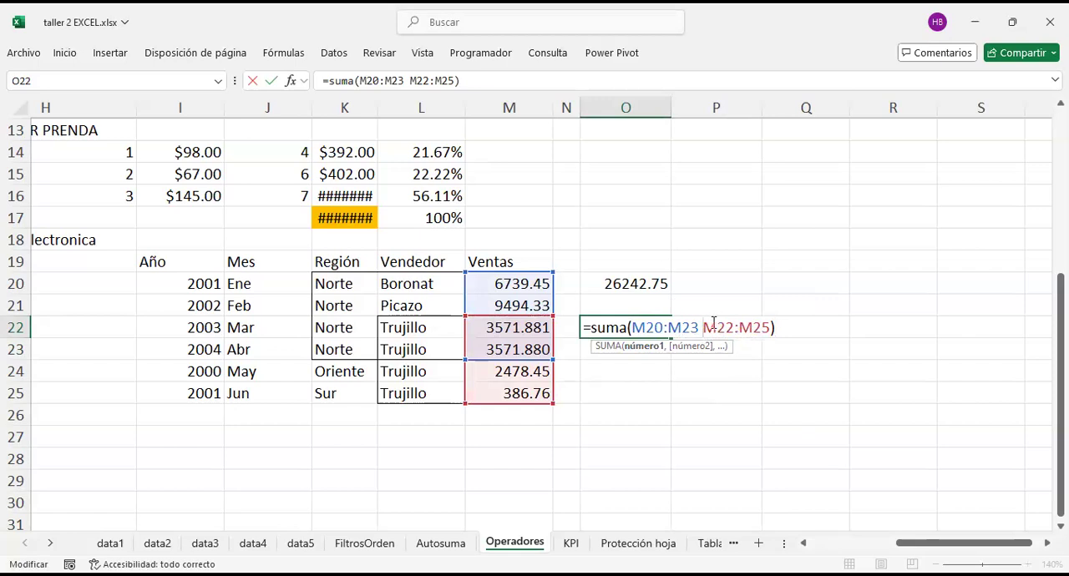
key(Return)
Step: Compare the O22 intersection result with the sums of the Ventas ranges, and examine the space between the formula's two ranges
click(657, 326)
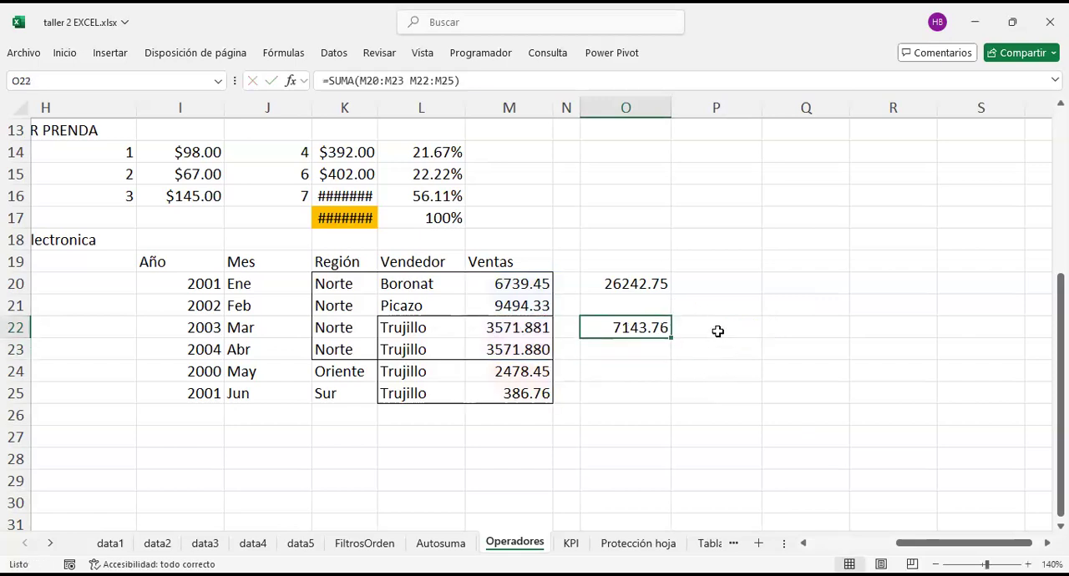
drag(515, 327, 515, 347)
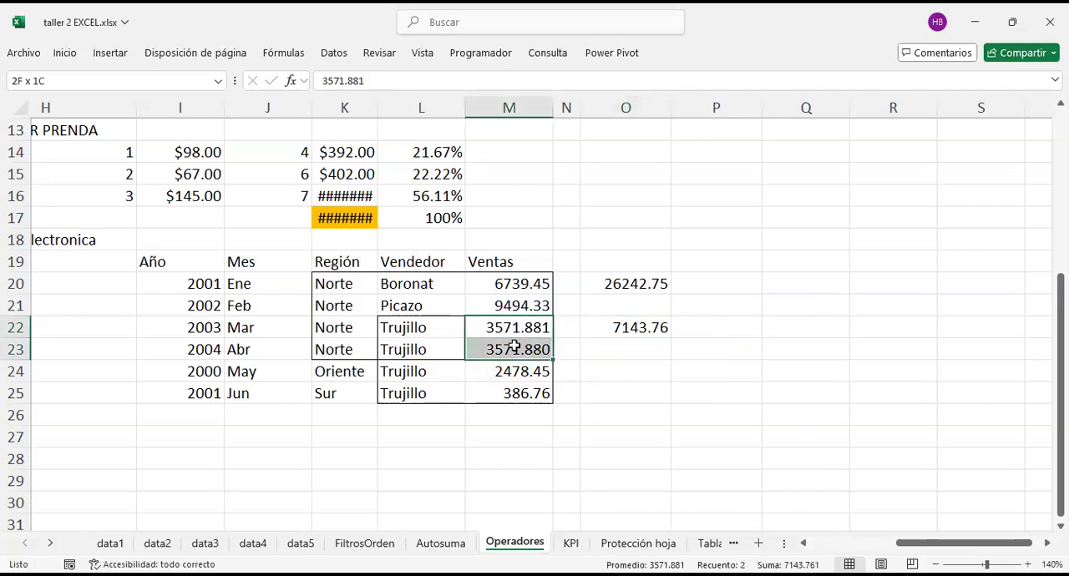
drag(515, 280, 512, 413)
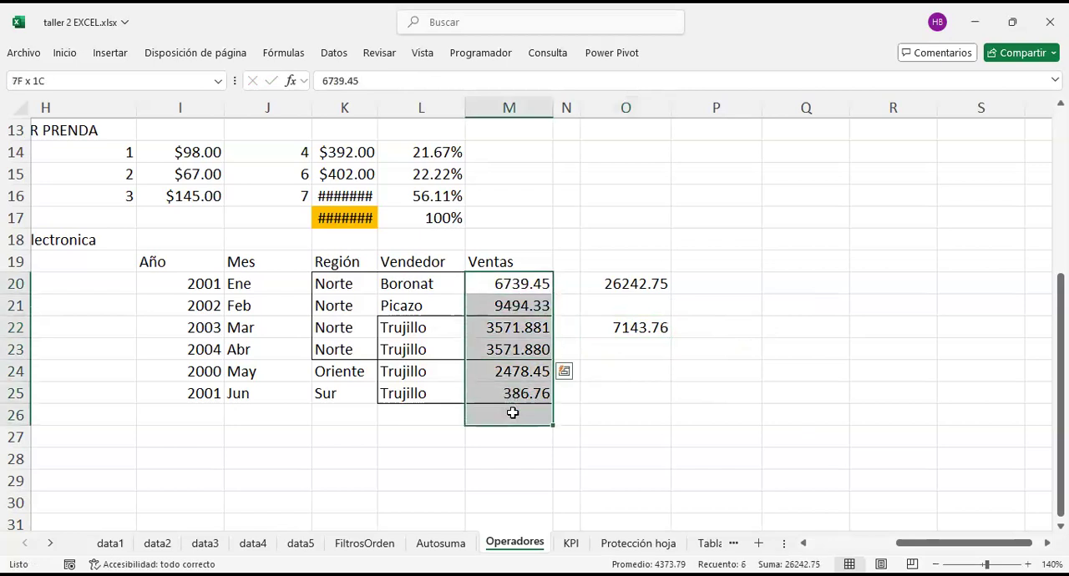
drag(515, 328, 513, 394)
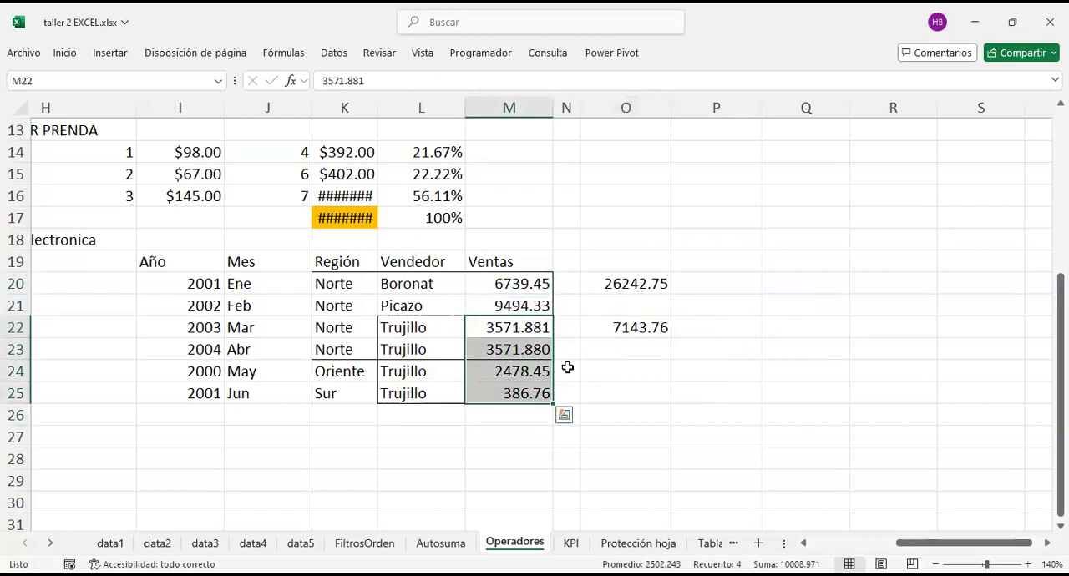
click(617, 329)
key(F2)
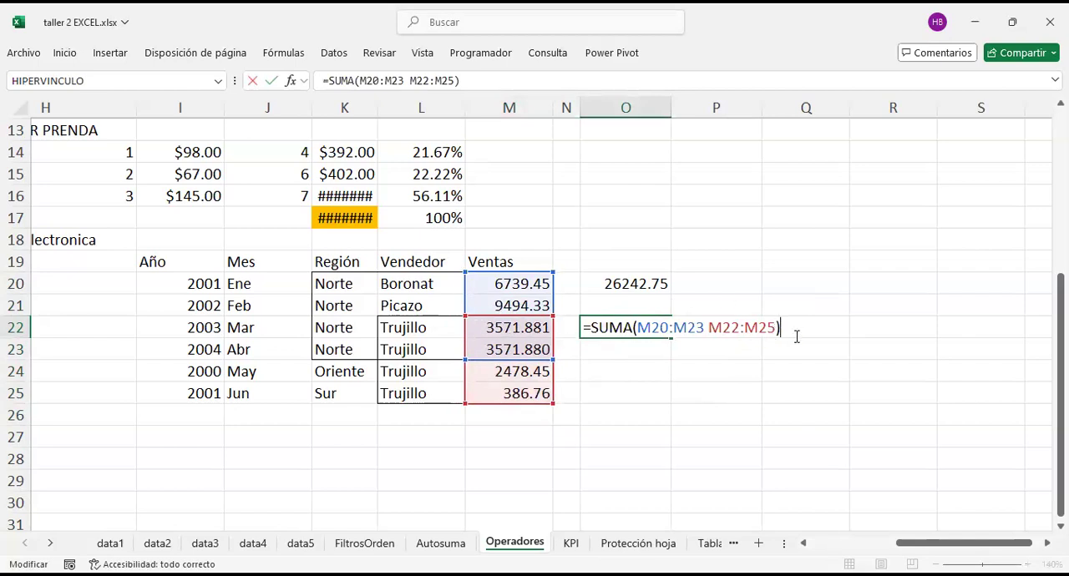
click(710, 328)
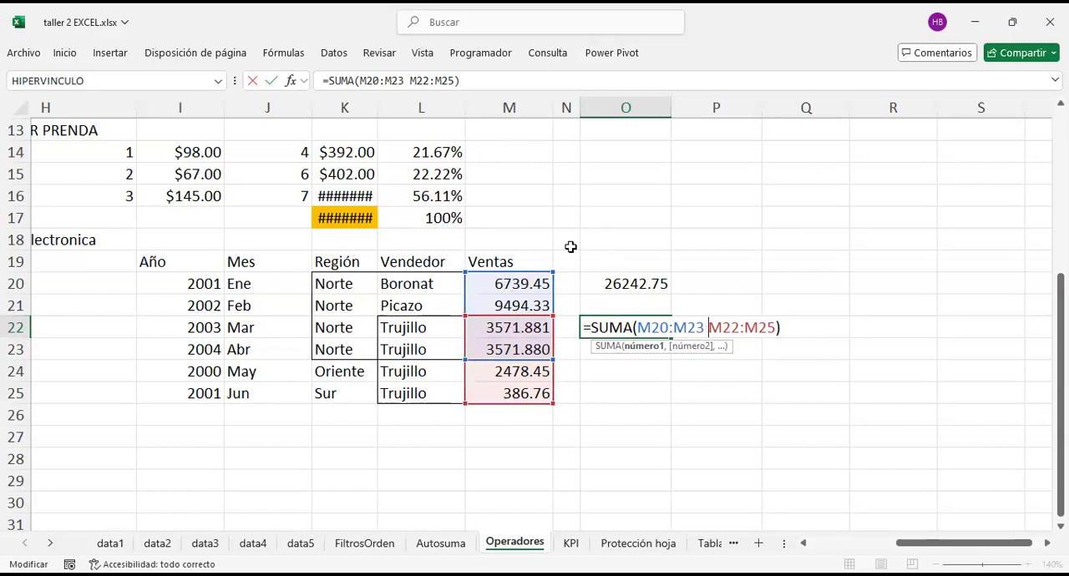
key(Return)
click(521, 327)
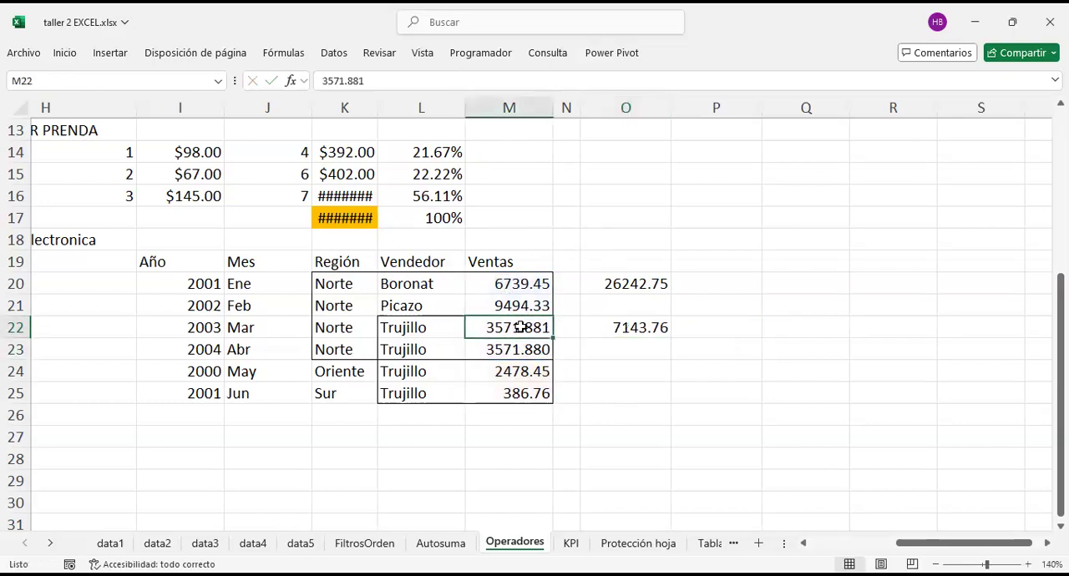
click(633, 332)
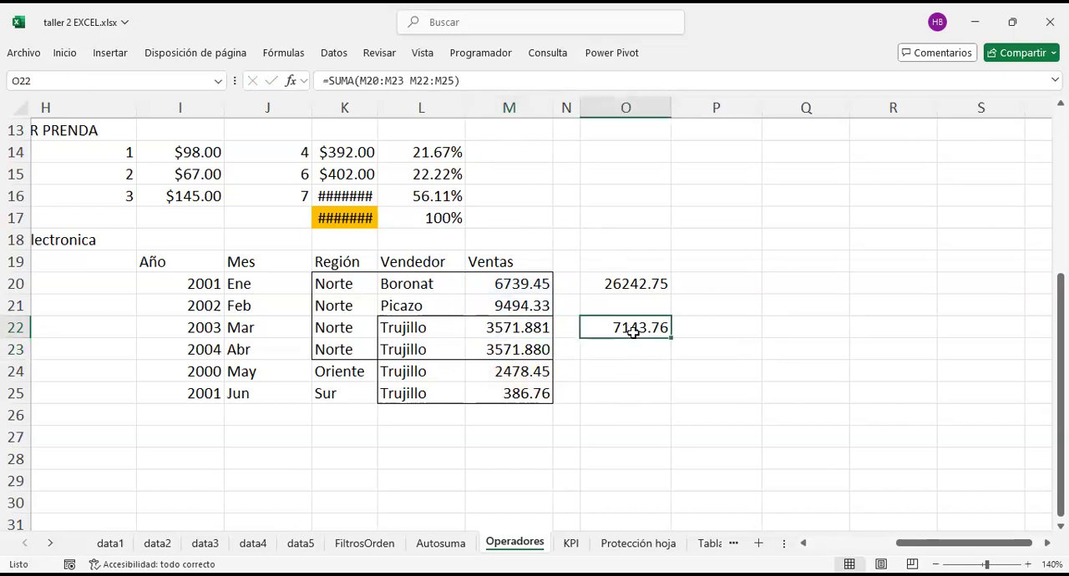
double_click(633, 331)
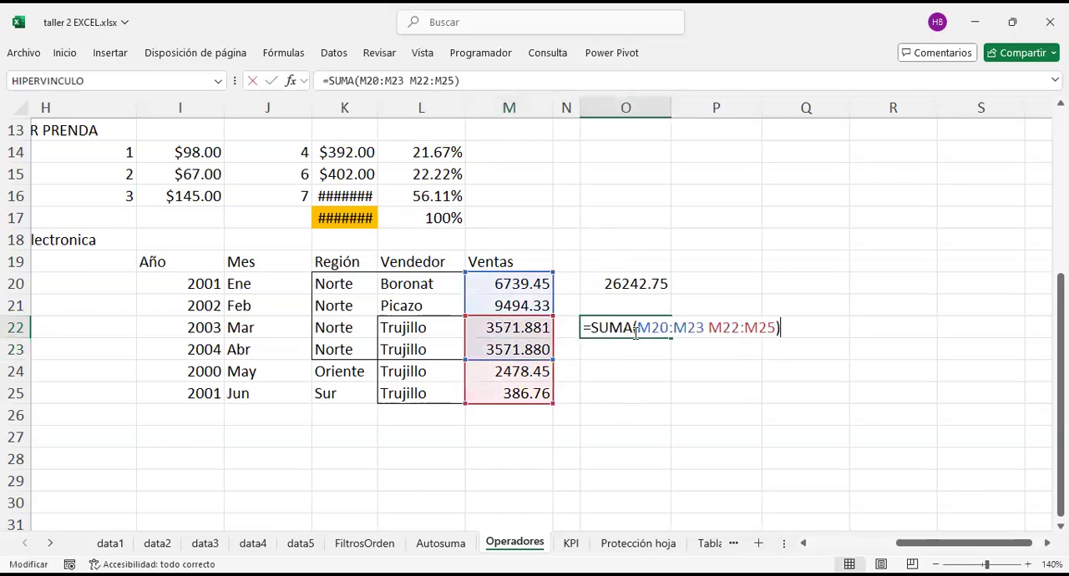
Step: Enter a formula in M26, directly below the Ventas values, that references the sales value in M23
click(513, 435)
key(Up)
text(=)
key(Up)
key(Up)
key(Up)
key(Return)
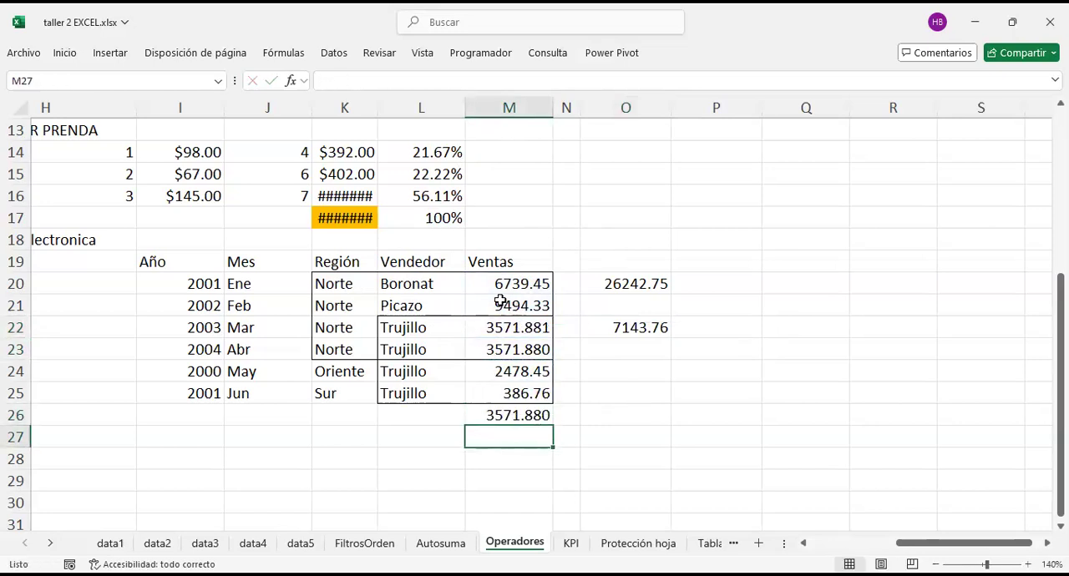
Step: Extend the second range of the O22 intersection formula to M22:M26 and recheck the formula against the shared sales cells
click(635, 329)
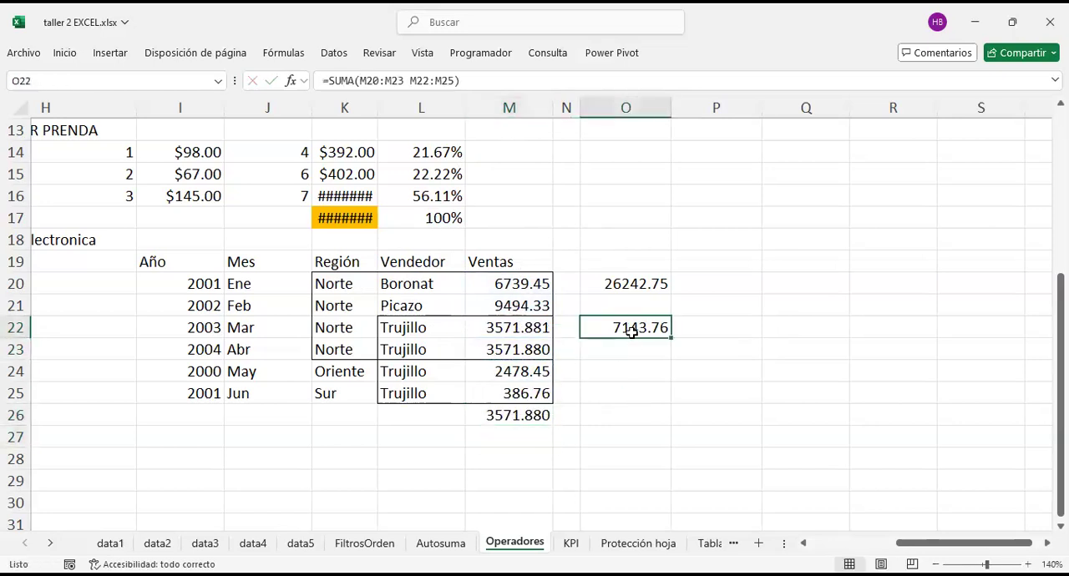
double_click(635, 329)
drag(551, 414, 553, 424)
key(Return)
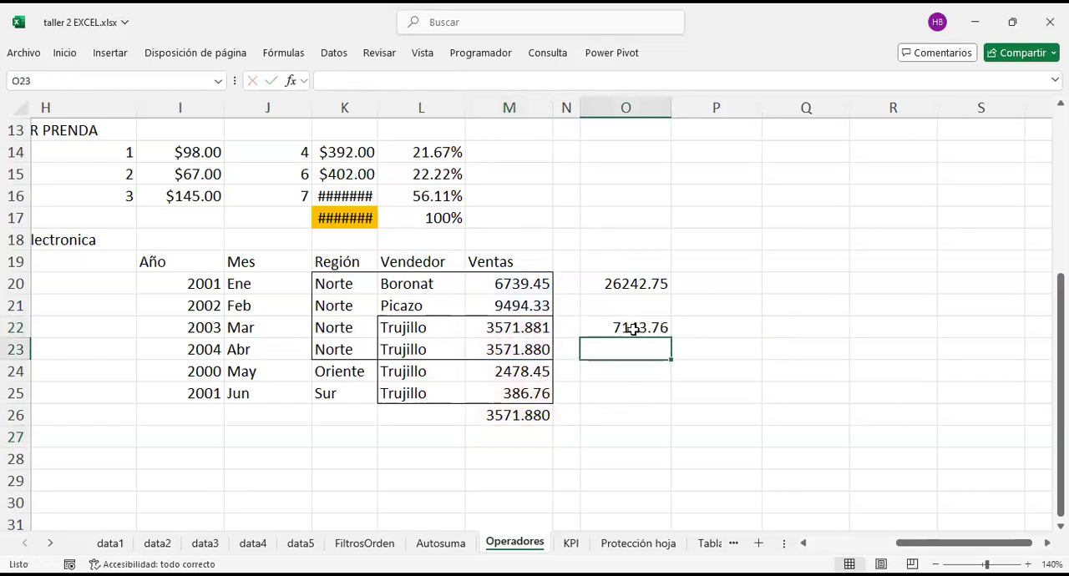
click(633, 329)
double_click(634, 328)
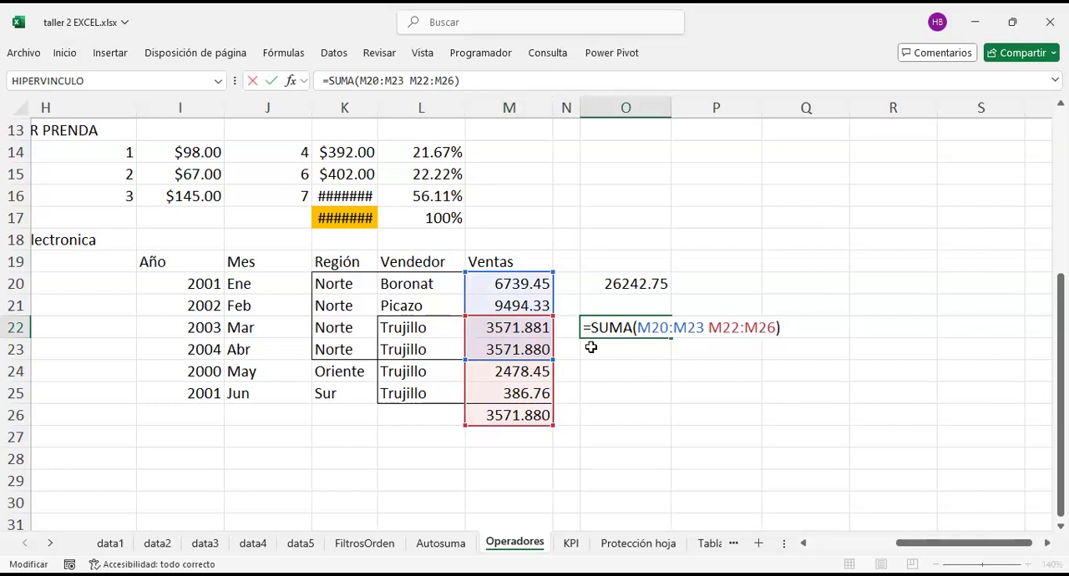
key(Return)
click(519, 345)
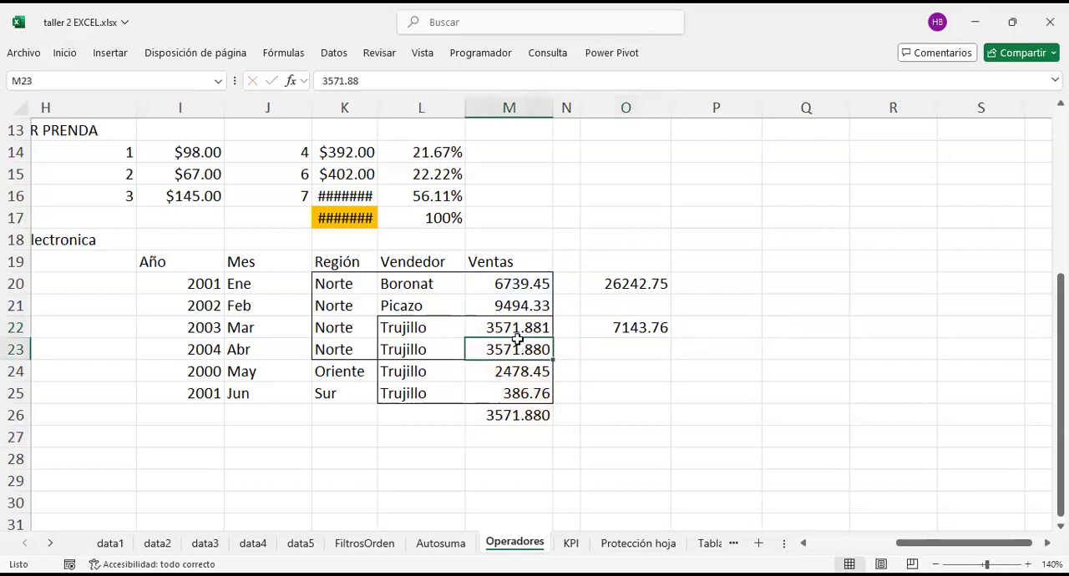
Step: Return to the operators list and review the % * sustitución entry in C23:D23
scroll(518, 343, left, 1)
scroll(517, 342, left, 7)
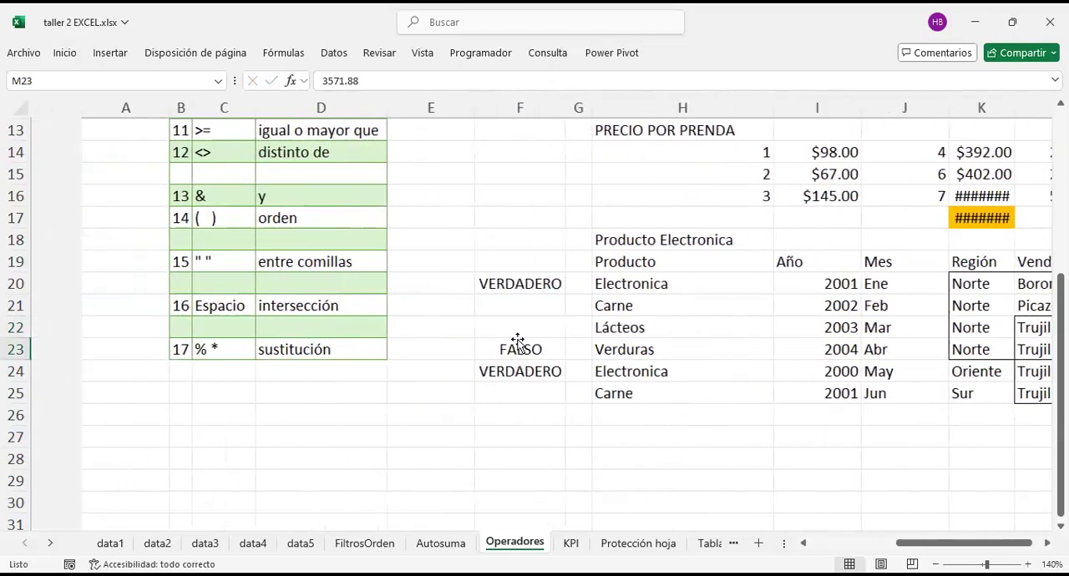
click(155, 349)
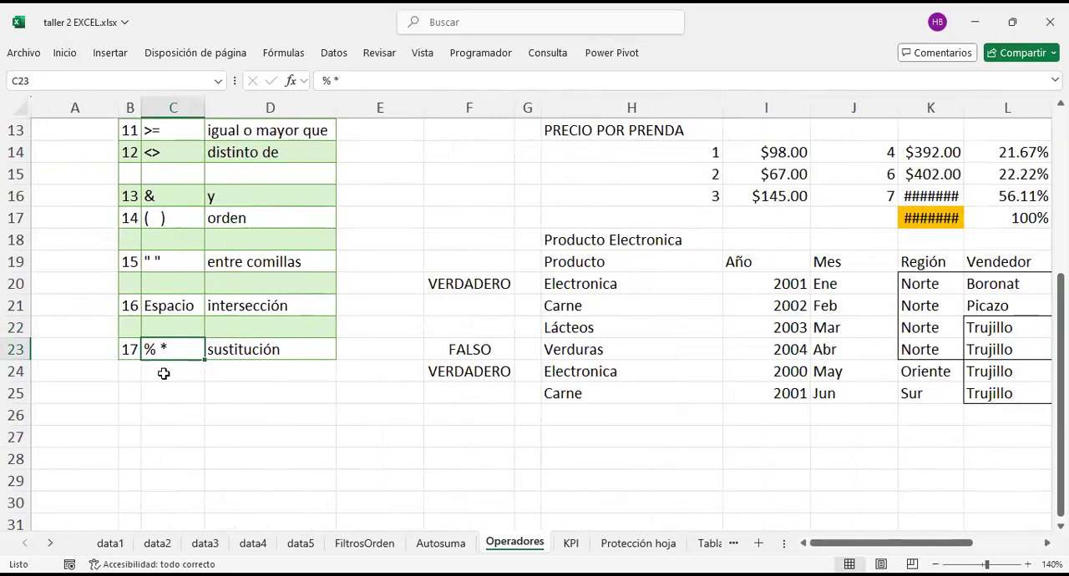
drag(245, 349, 191, 349)
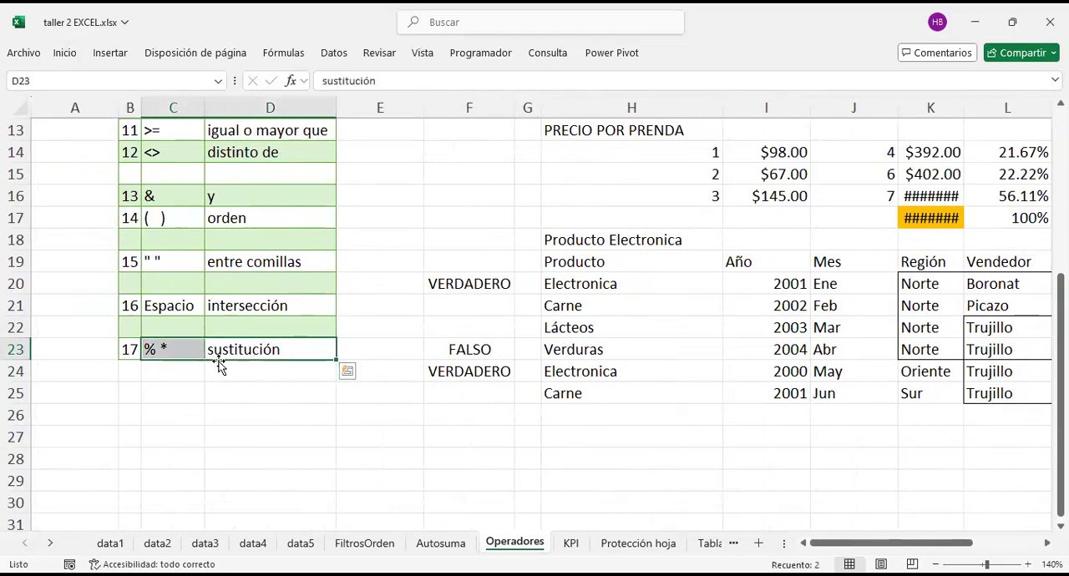
click(182, 349)
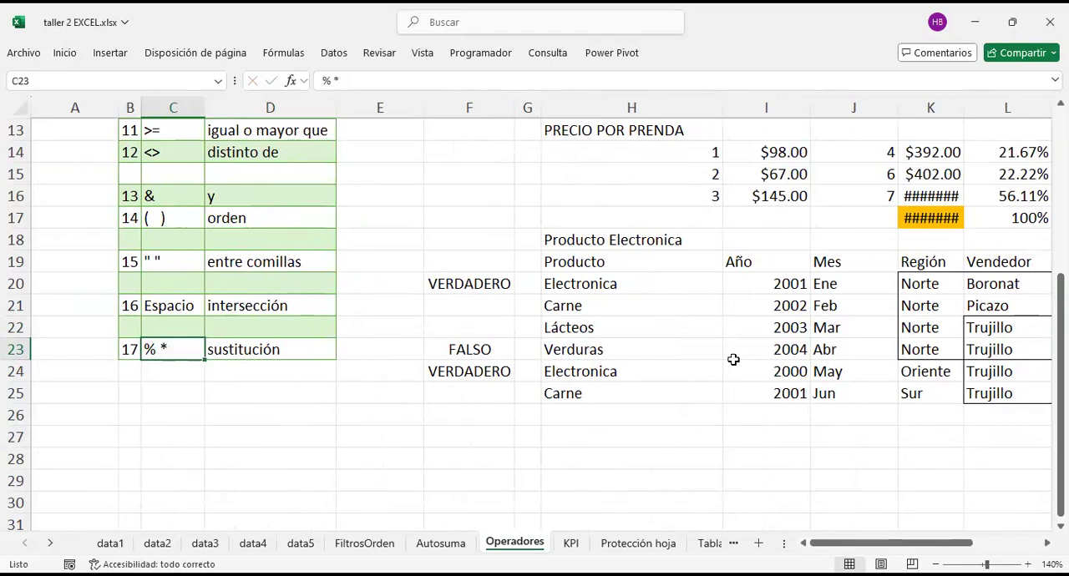
Step: Review the % * sustitución entry in the operators list and look through the KPI, Protección hoja and Lista_Formulas sheets
click(248, 350)
click(179, 349)
click(220, 343)
click(173, 347)
click(571, 543)
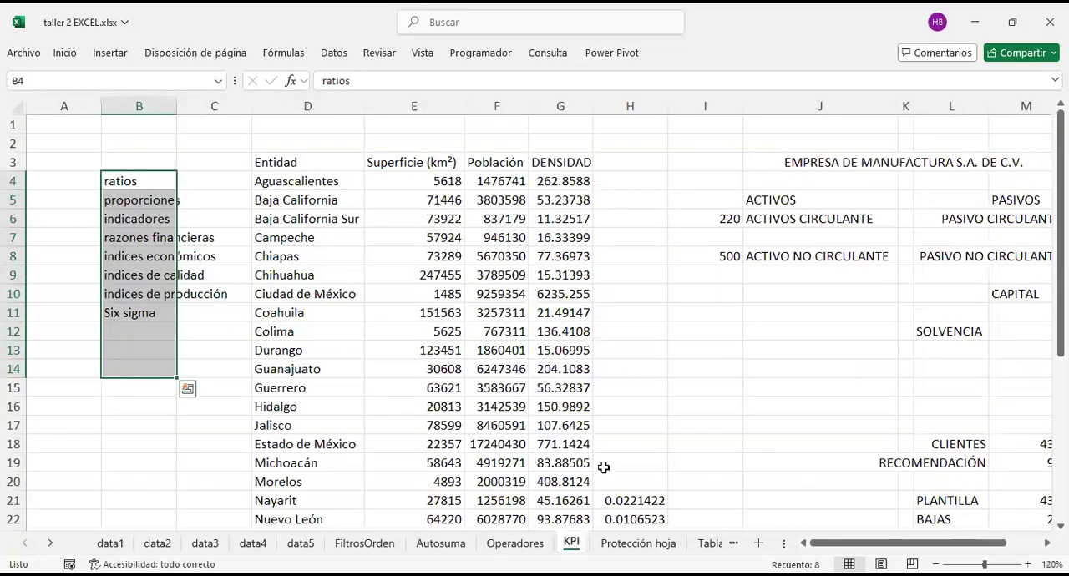
click(533, 543)
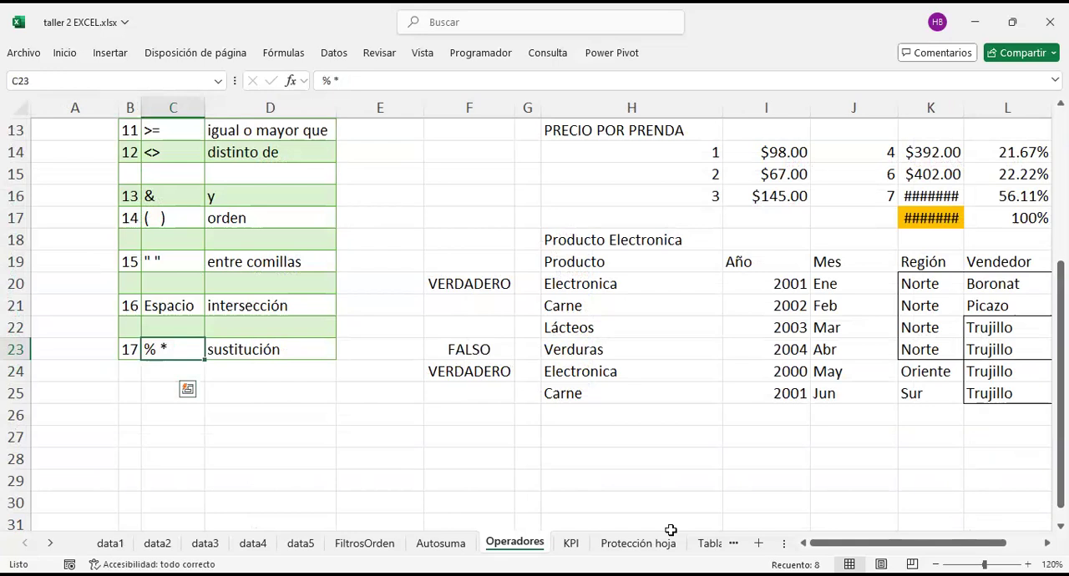
click(638, 542)
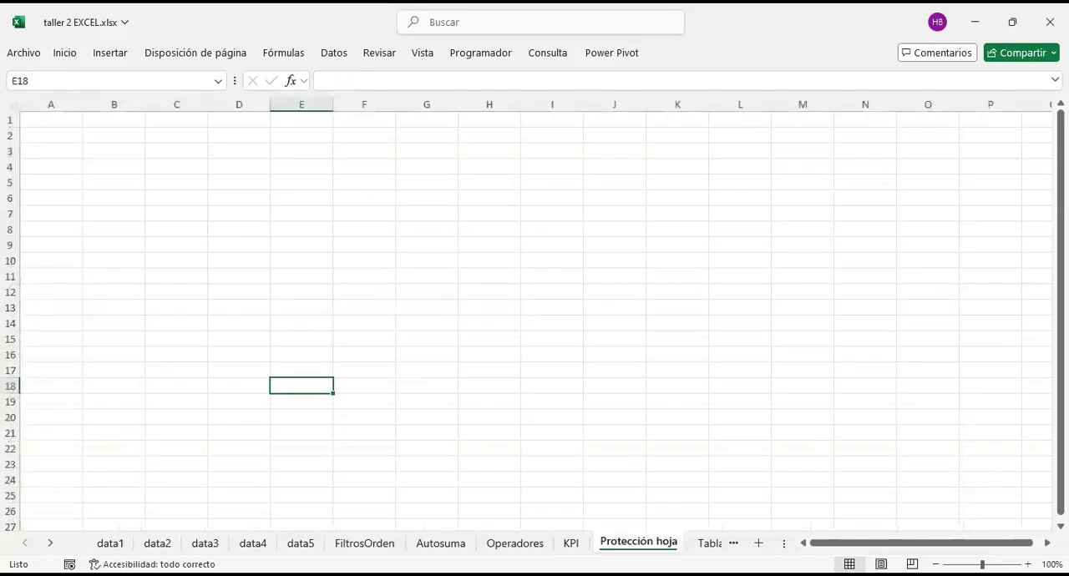
click(708, 543)
click(714, 542)
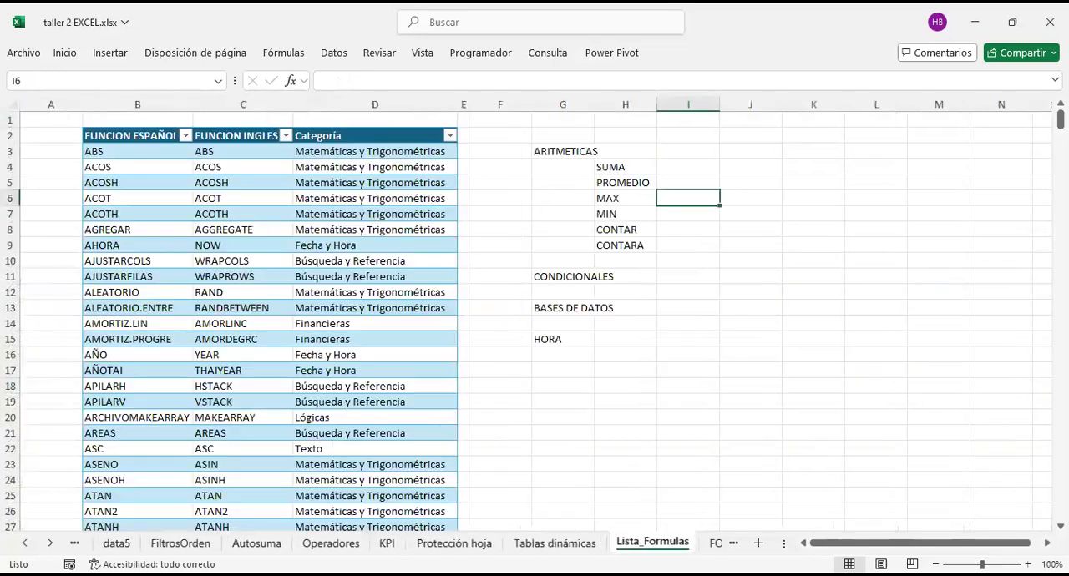
Step: Check the empty area of the Protección hoja sheet and look over the two debt tables on the data5 sheet
click(451, 542)
click(273, 256)
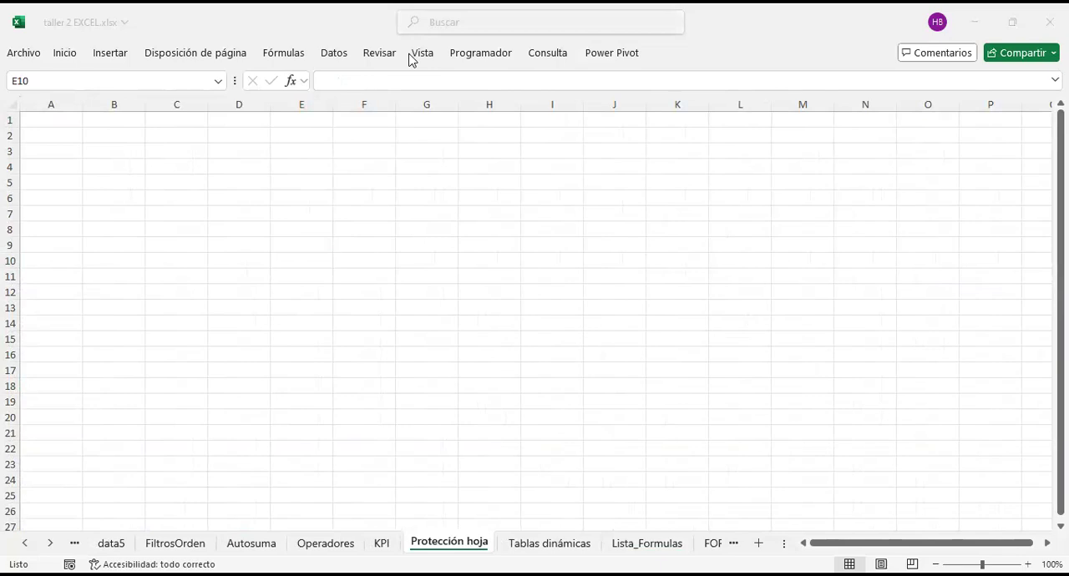
drag(106, 135, 511, 497)
drag(658, 137, 110, 454)
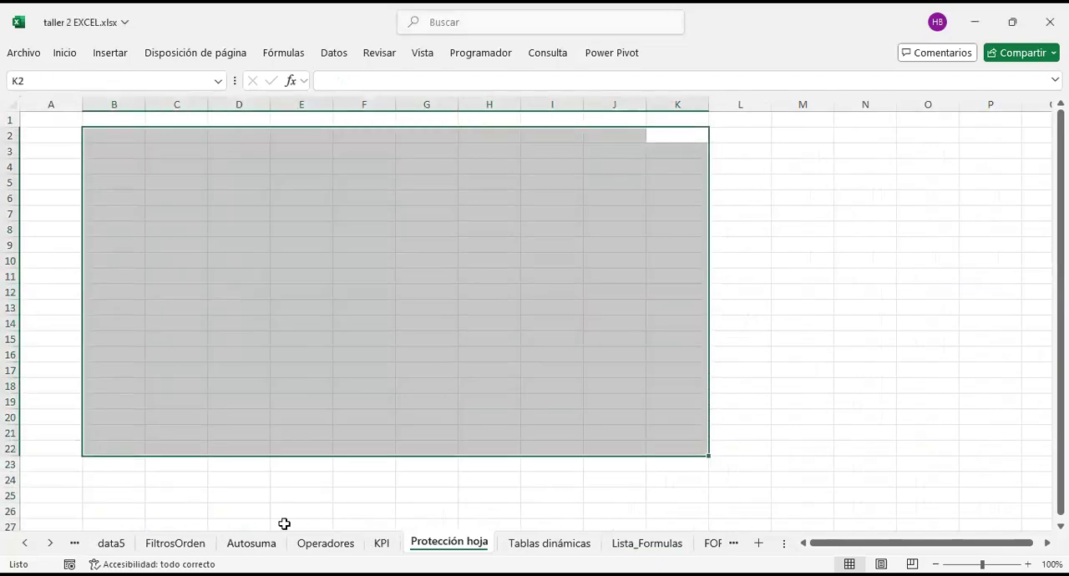
click(507, 464)
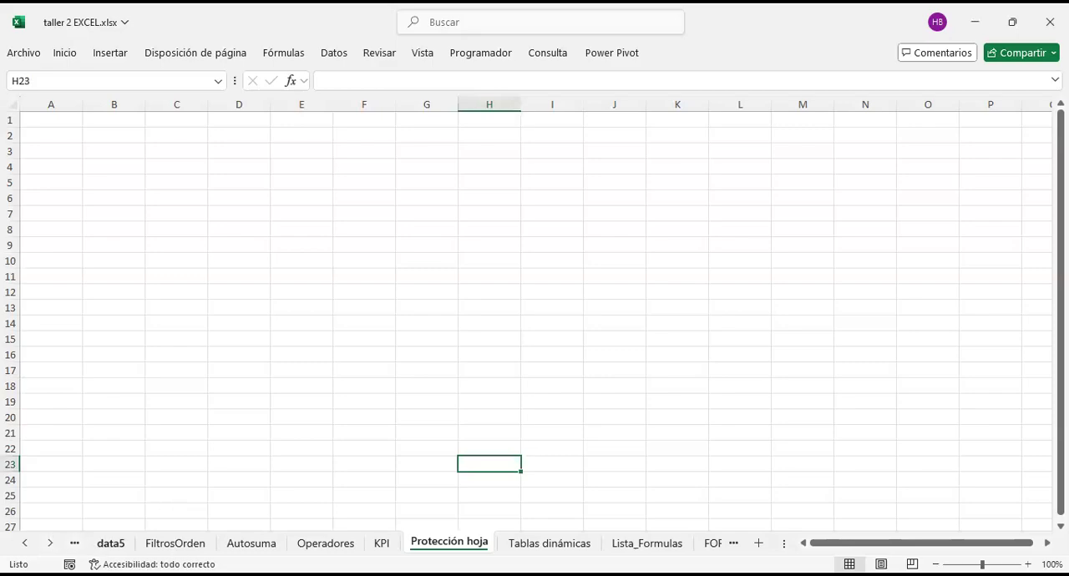
click(110, 543)
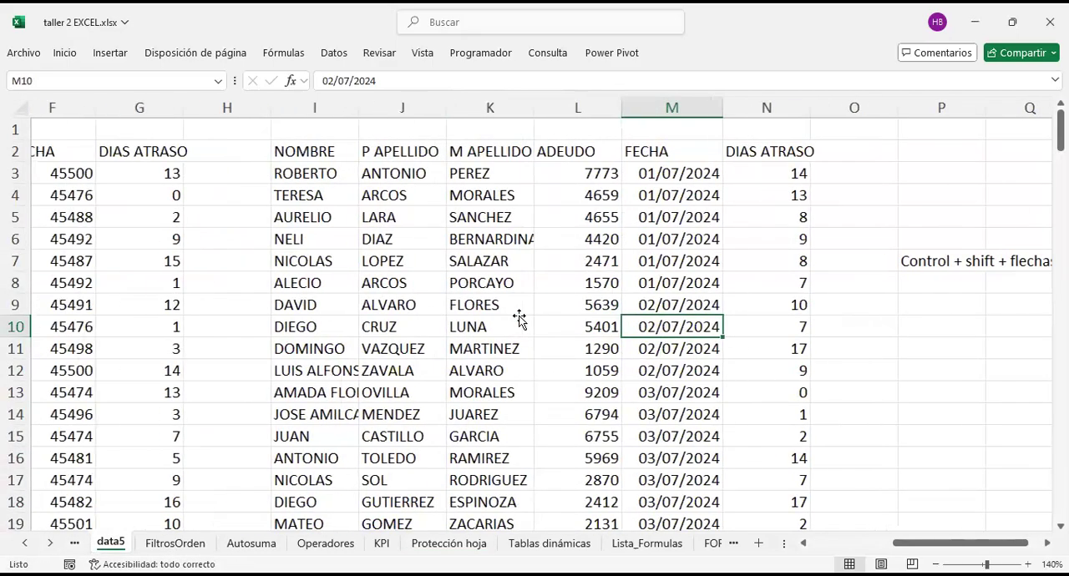
scroll(518, 318, left, 5)
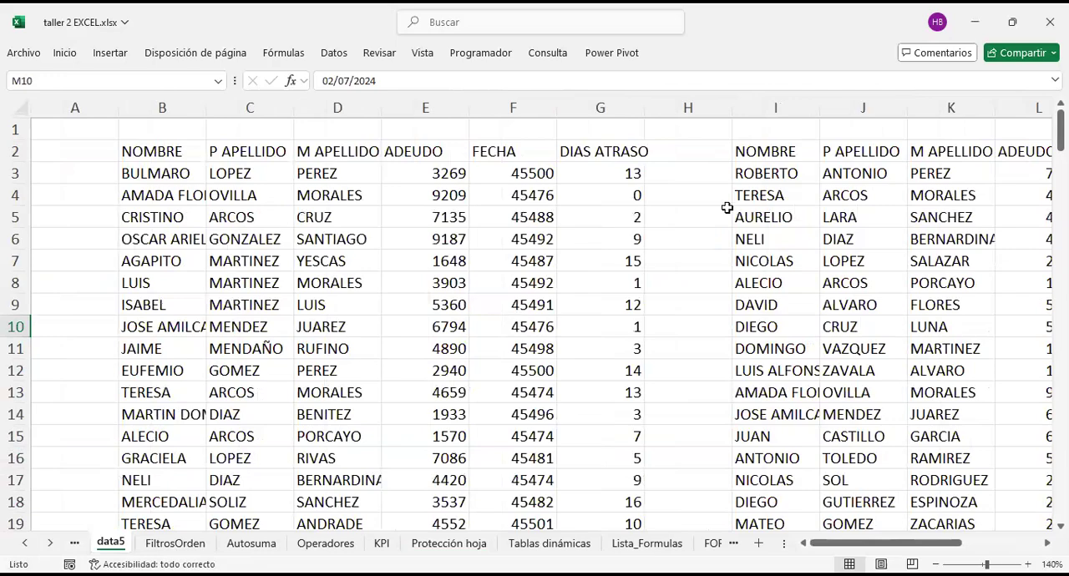
scroll(805, 198, right, 3)
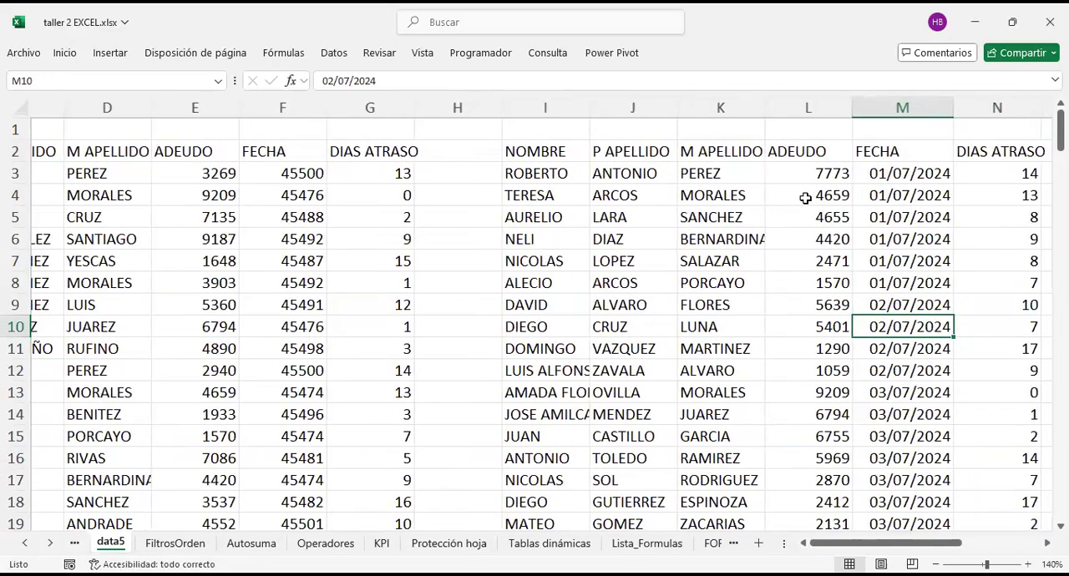
scroll(804, 198, right, 3)
scroll(806, 198, left, 6)
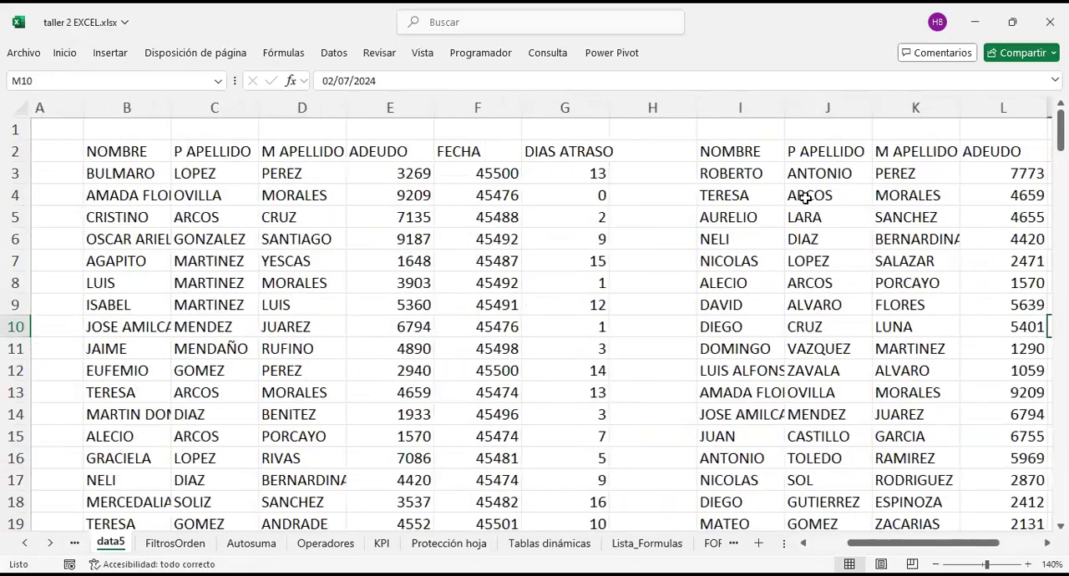
click(249, 214)
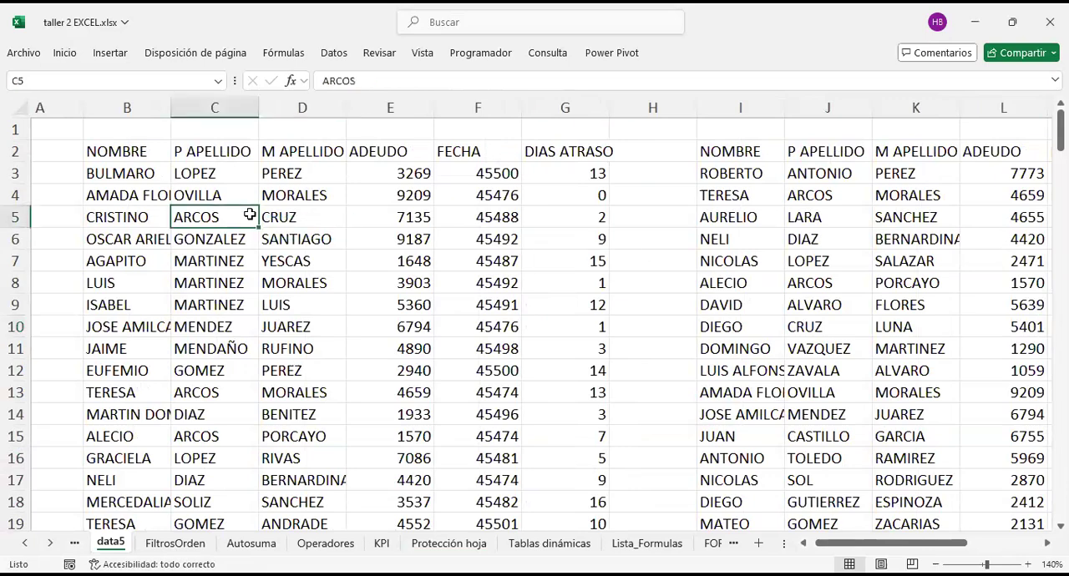
Step: Copy the first debt table B2:G174 on data5, undoing the accidental rightward fill of the NOMBRE column
click(127, 156)
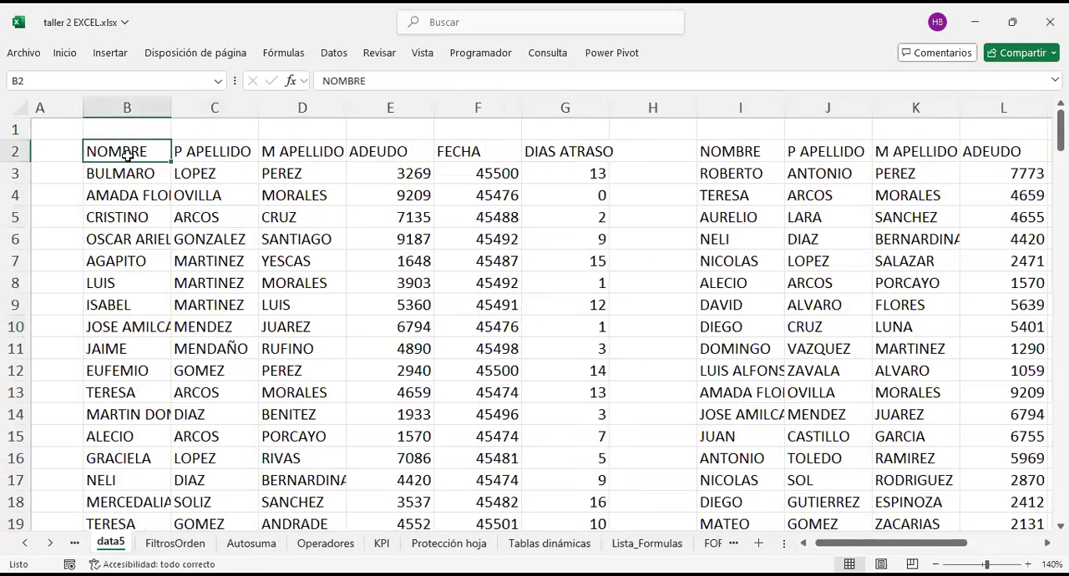
key(ctrl+shift+Right)
key(ctrl+shift+Down)
key(ctrl+r)
key(ctrl+c)
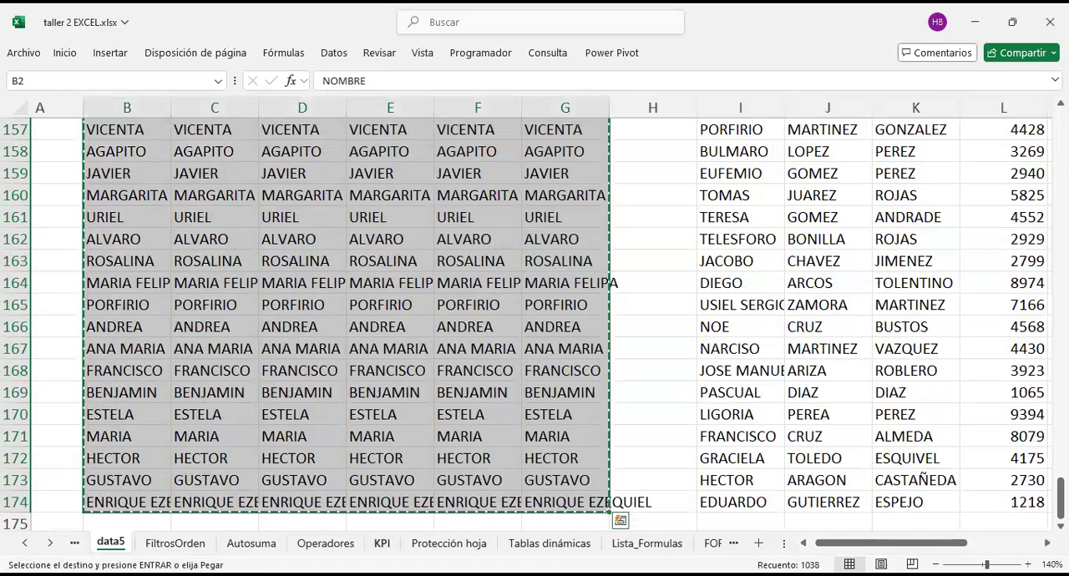
click(483, 340)
scroll(483, 341, up, 16)
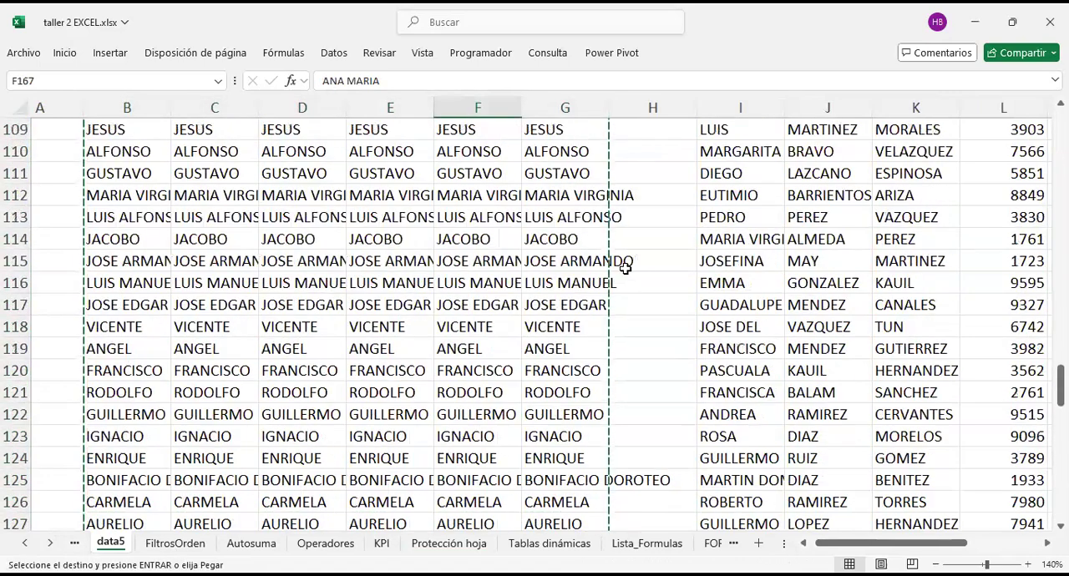
click(629, 259)
key(ctrl+z)
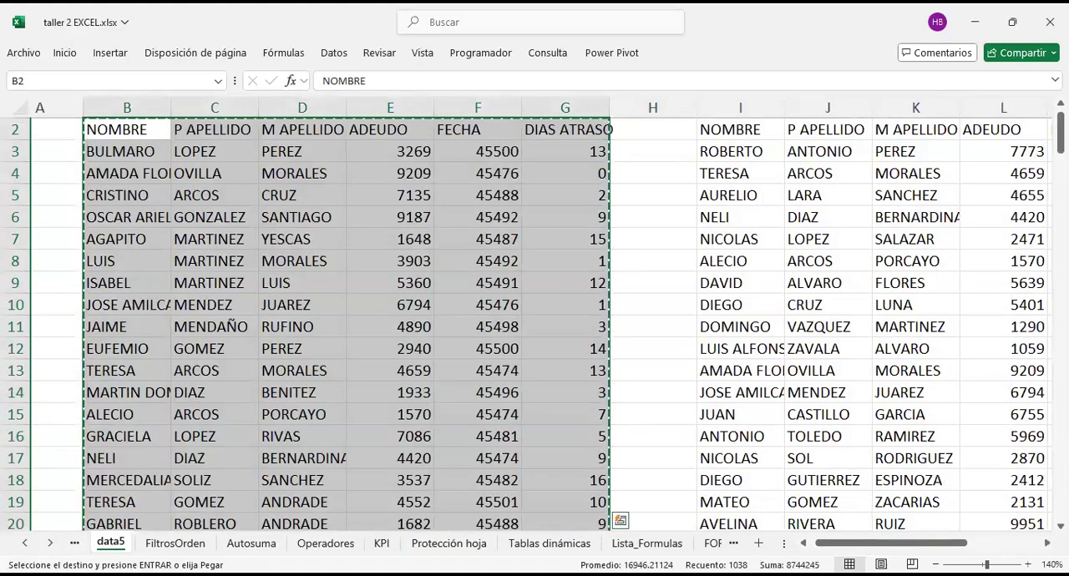
Step: Paste the copied debt table into the Protección hoja sheet starting at B2
click(448, 543)
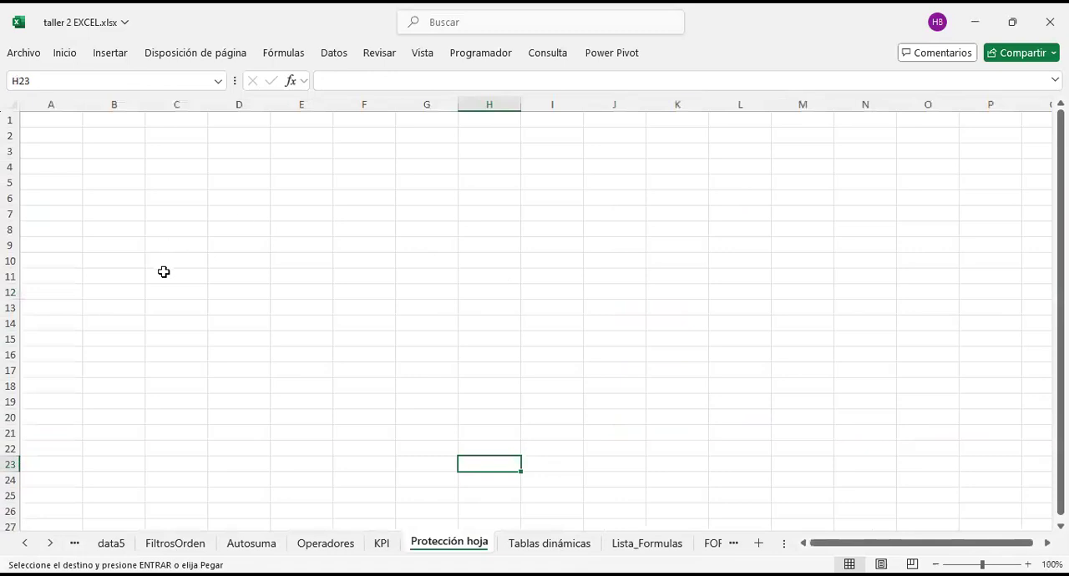
click(122, 133)
key(ctrl+v)
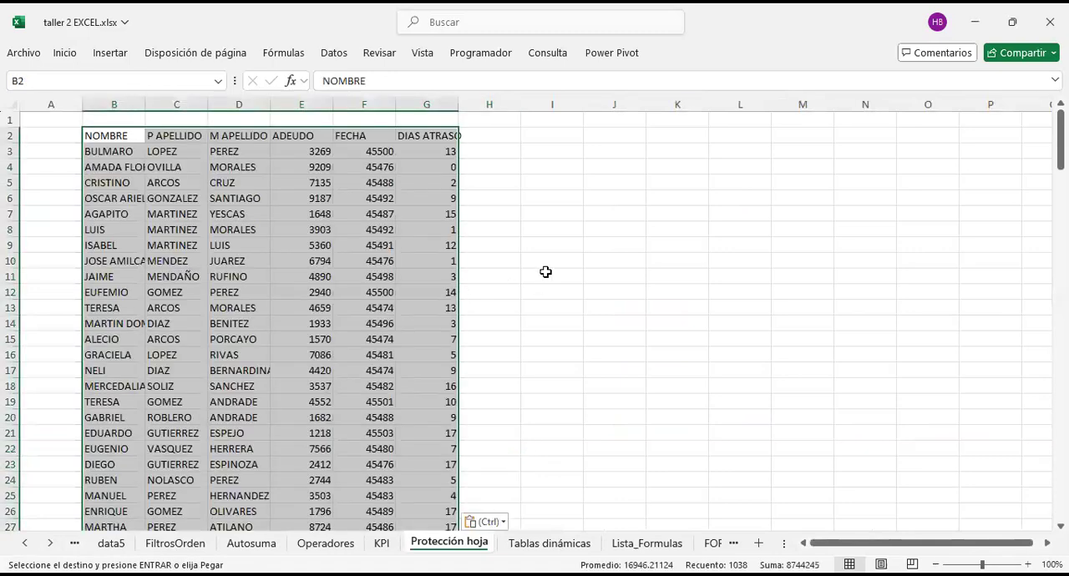
click(558, 213)
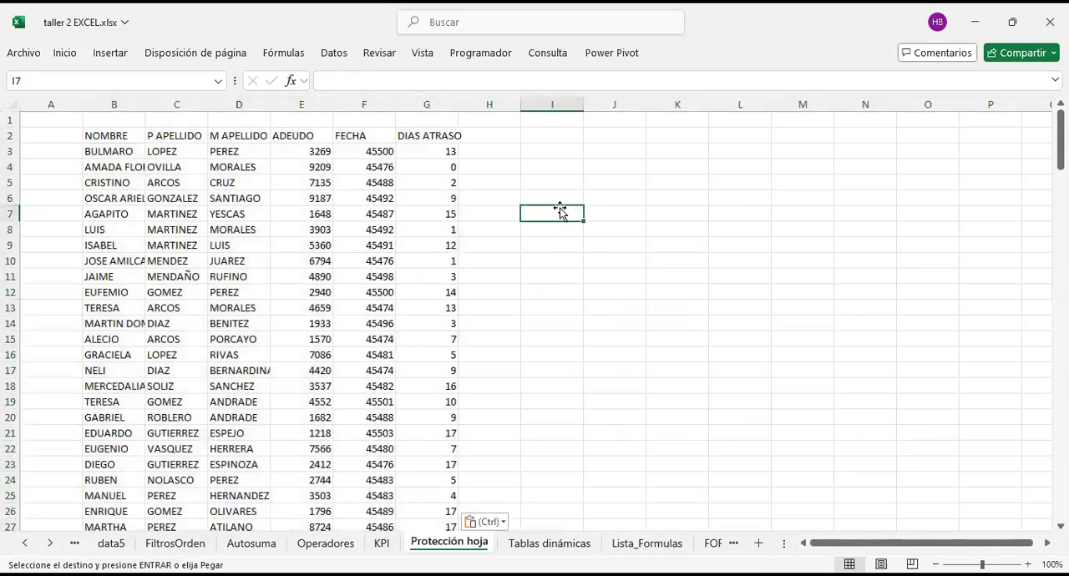
Step: Convert the pasted range $B$2:$G$174 into a table with headers
click(380, 152)
click(213, 256)
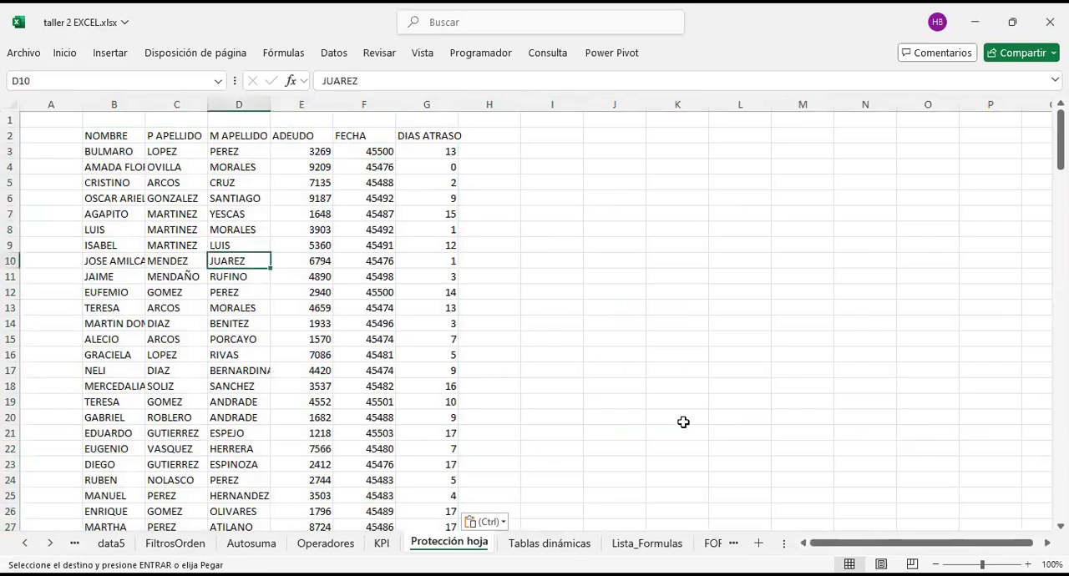
key(ctrl+a)
key(ctrl+a)
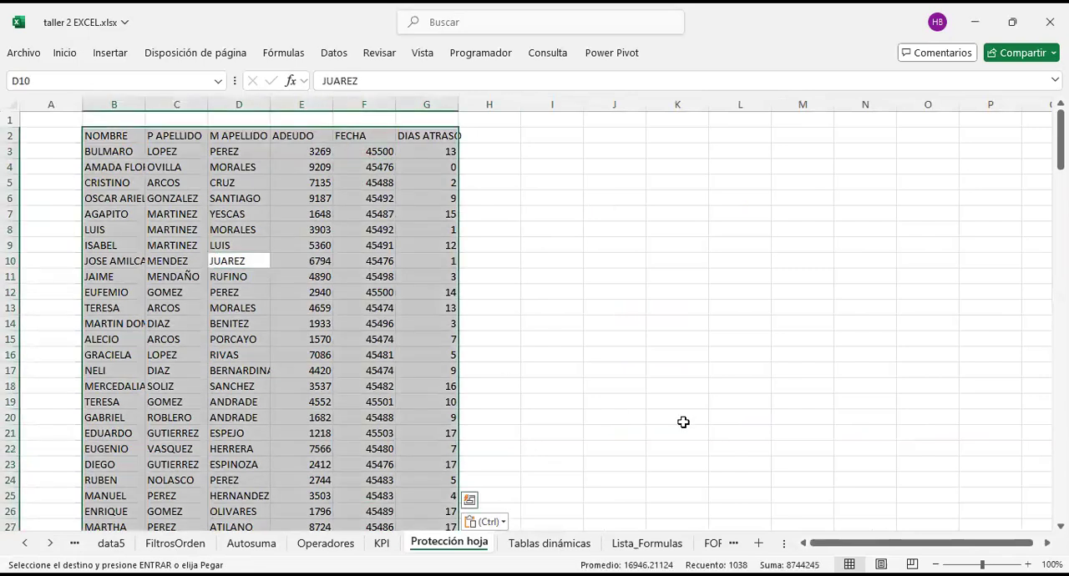
key(ctrl+t)
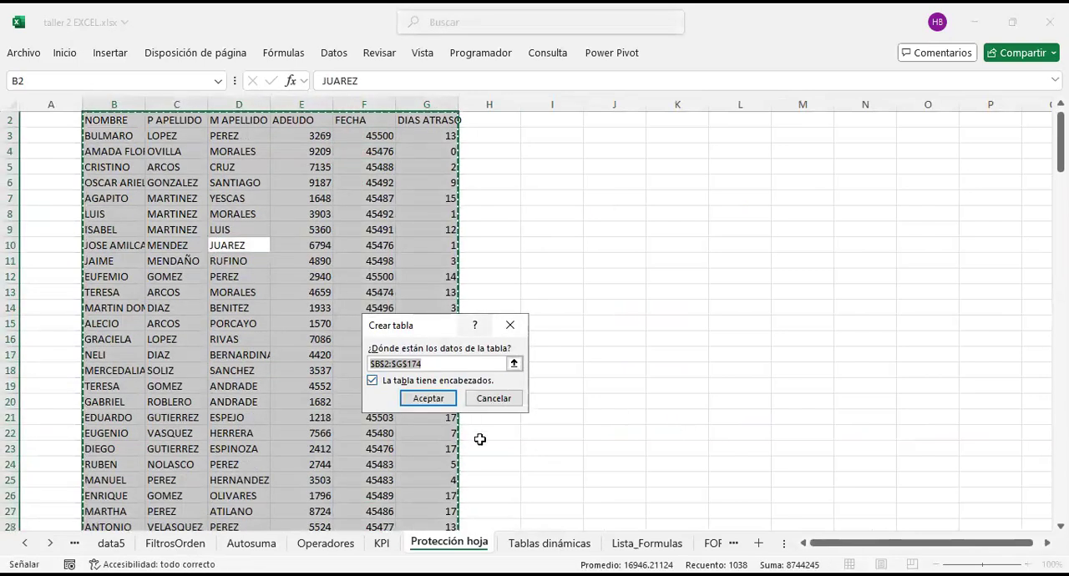
click(427, 397)
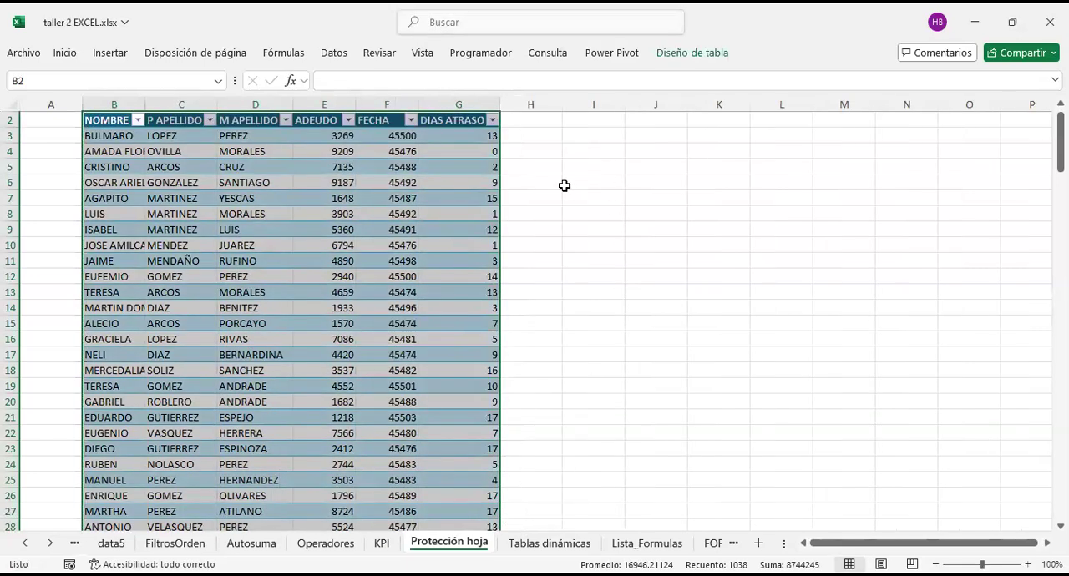
click(552, 242)
scroll(584, 209, up, 1)
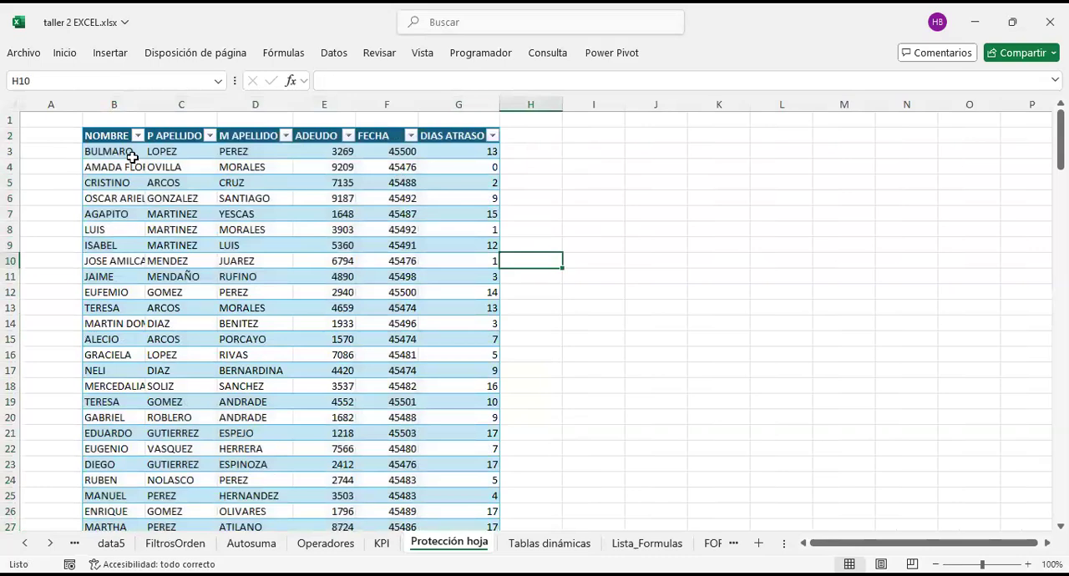
Step: Look over the new table's extent and narrow the empty column H beside it to a thin separator
drag(110, 136, 472, 524)
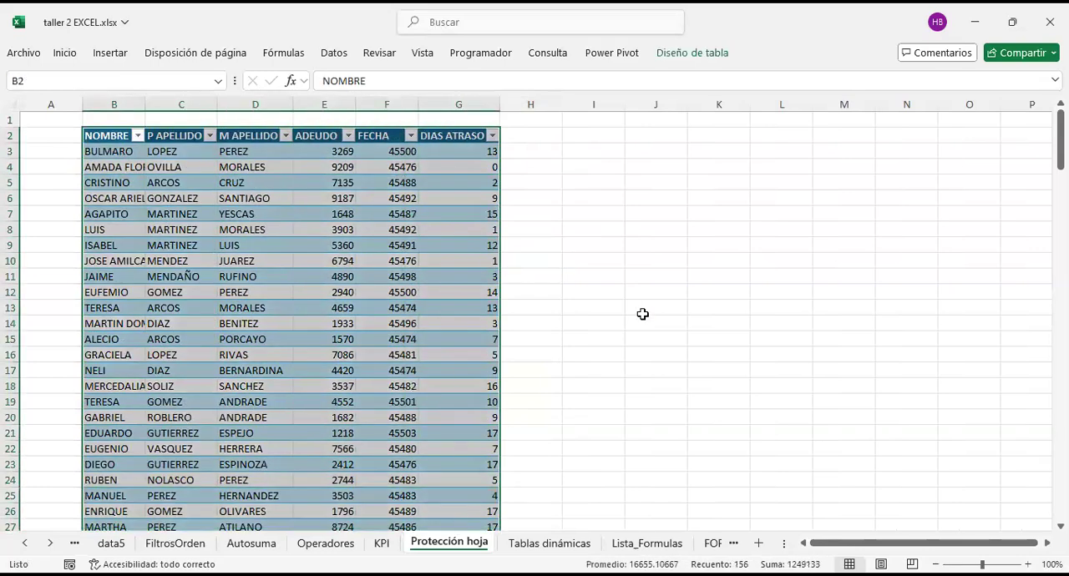
click(643, 311)
scroll(334, 256, down, 8)
scroll(353, 327, up, 8)
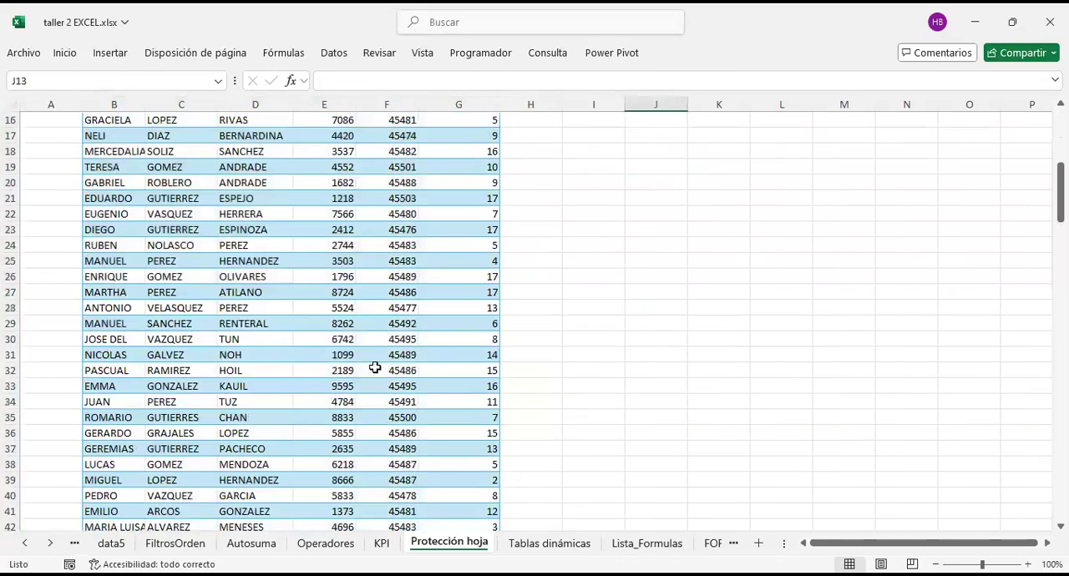
click(555, 101)
drag(562, 105, 511, 104)
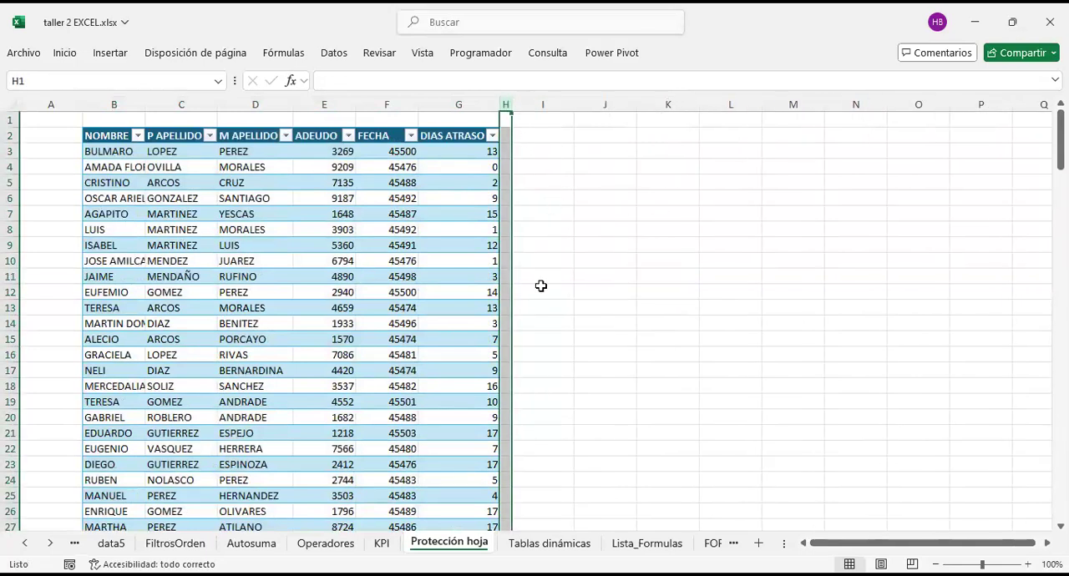
click(551, 136)
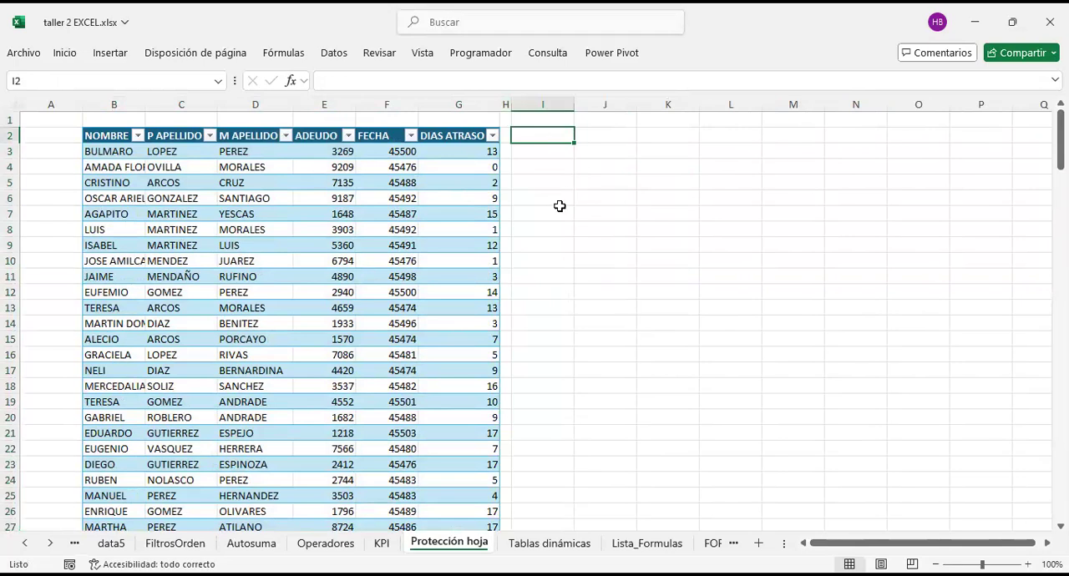
click(531, 148)
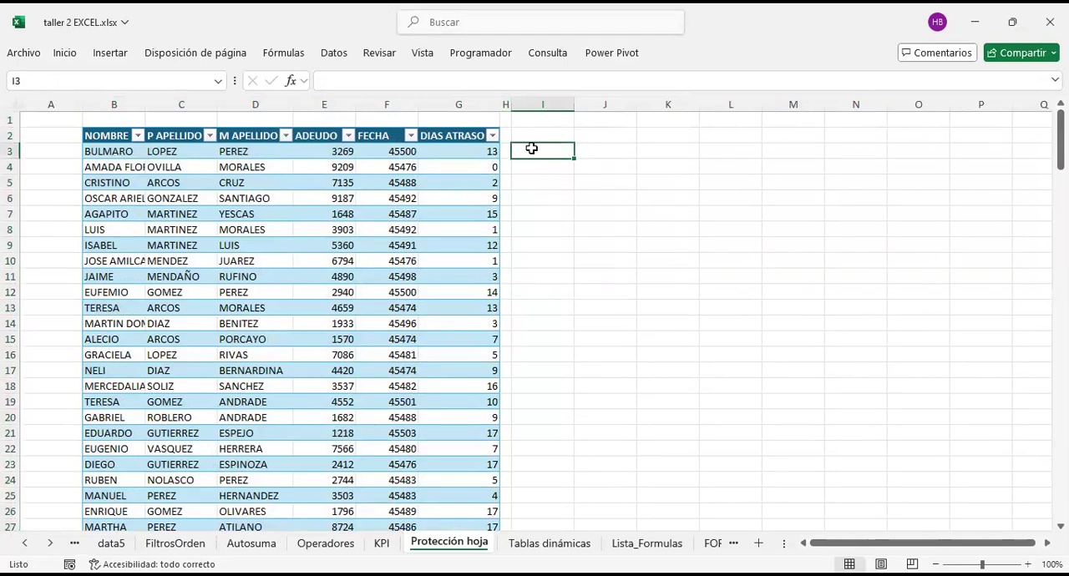
text(=)
key(Left)
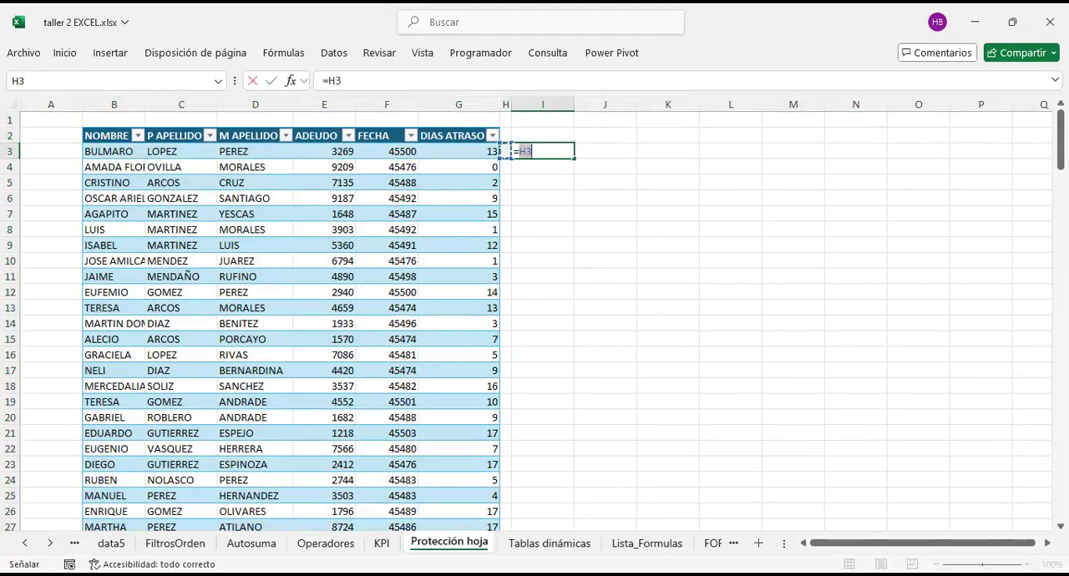
key(Left)
key(Left)
key(Left)
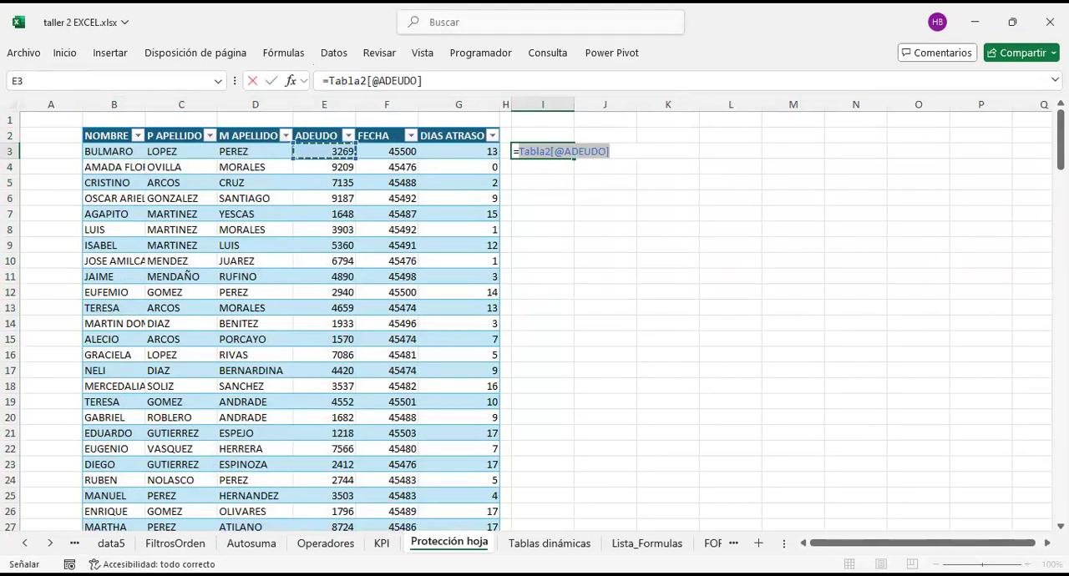
key(BackSpace)
key(BackSpace)
key(Left)
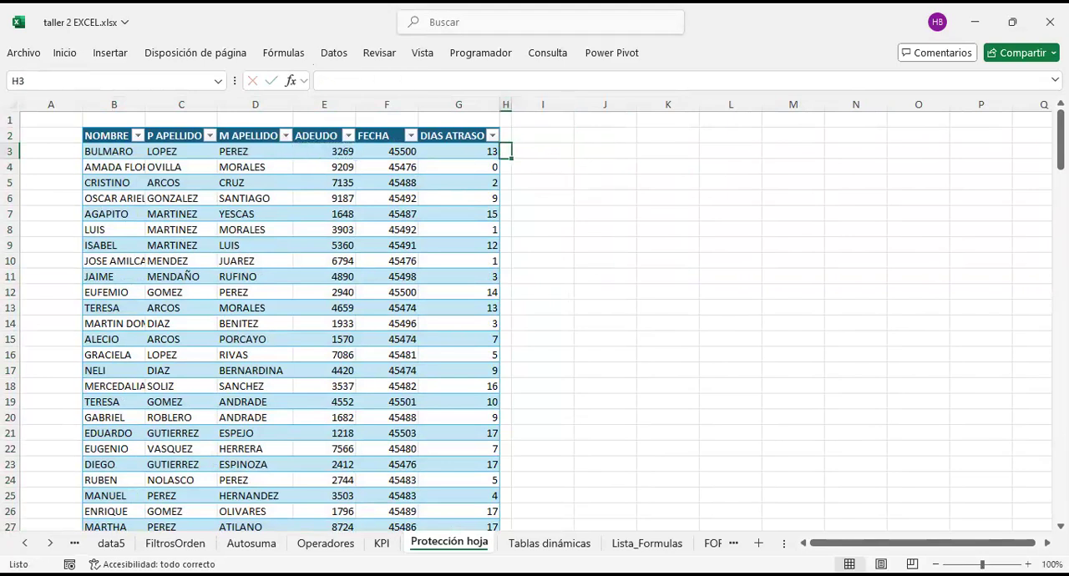
key(Right)
text(=)
key(Down)
key(Left)
Step: Enter a formula in I4 that divides the row 4 ADEUDO value by the ADEUDO value in row 3
key(Left)
key(Left)
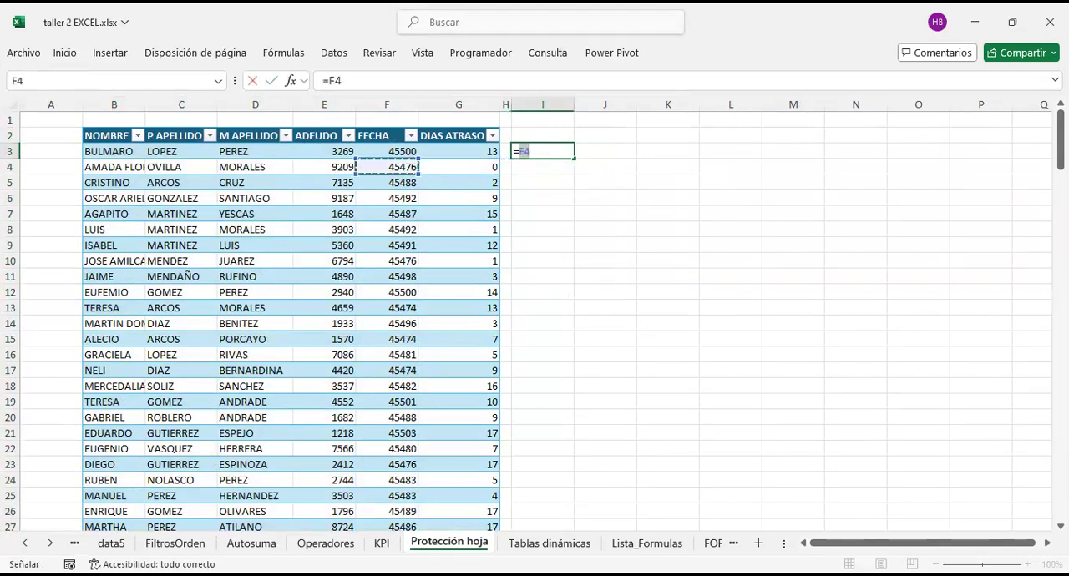
key(Return)
text(=)
key(Left)
key(Left)
key(Left)
key(Left)
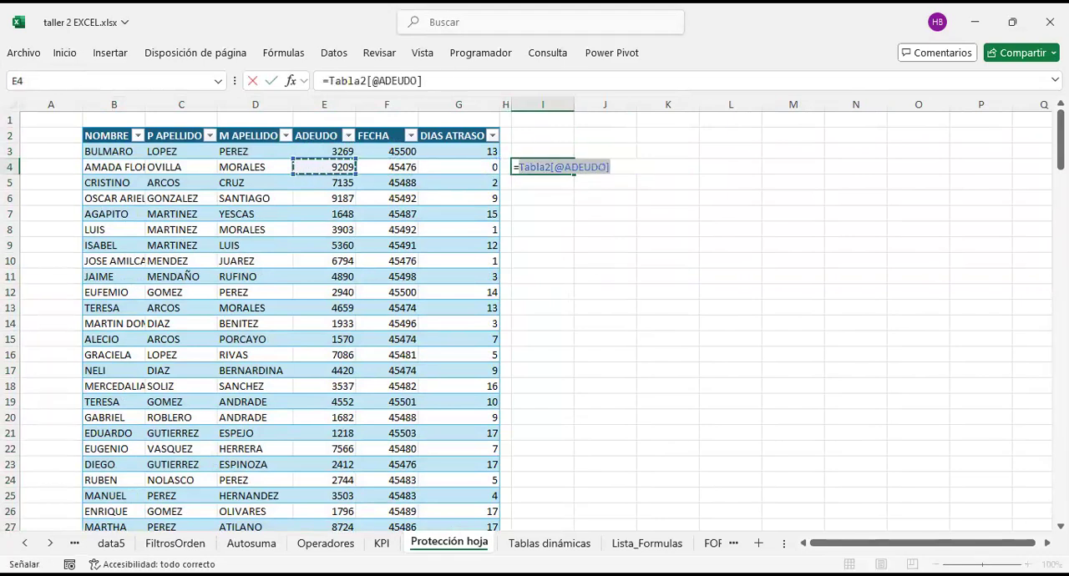
text(/)
key(Right)
key(Left)
key(Up)
key(Return)
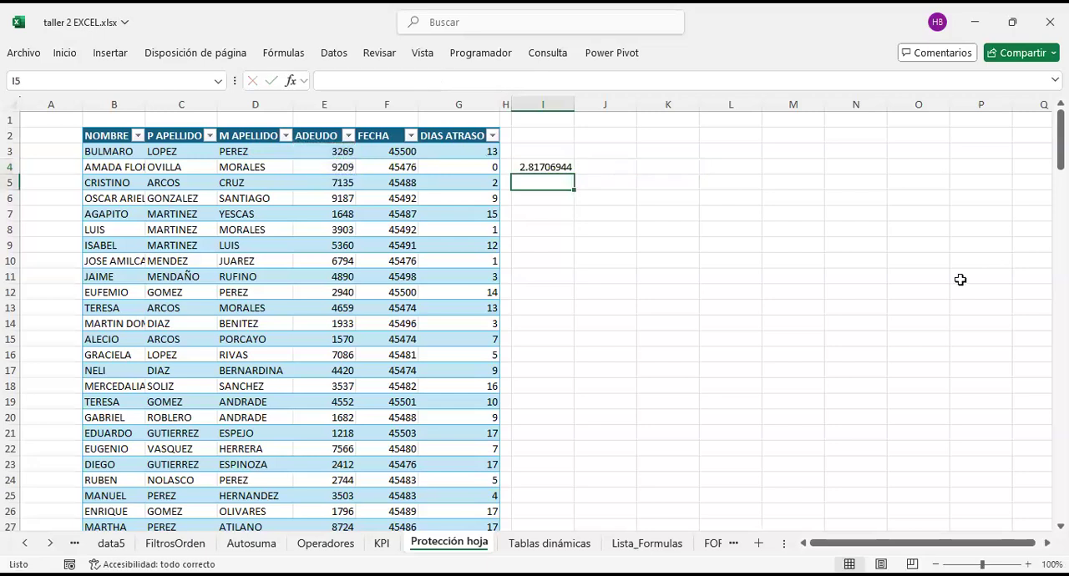
Step: Fill the division formula from I4 down through I16
click(553, 167)
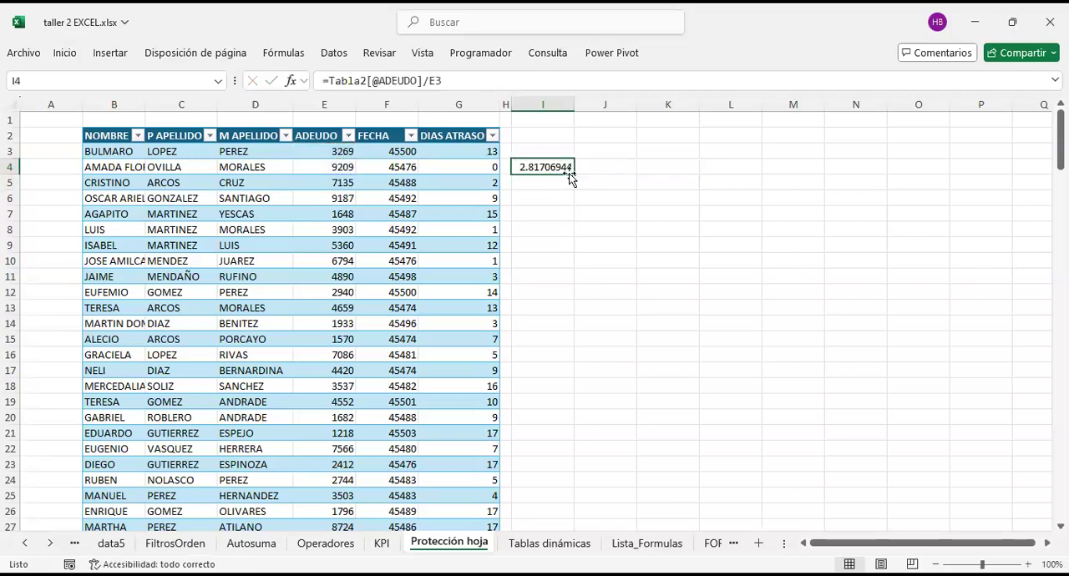
drag(573, 174, 567, 355)
click(618, 309)
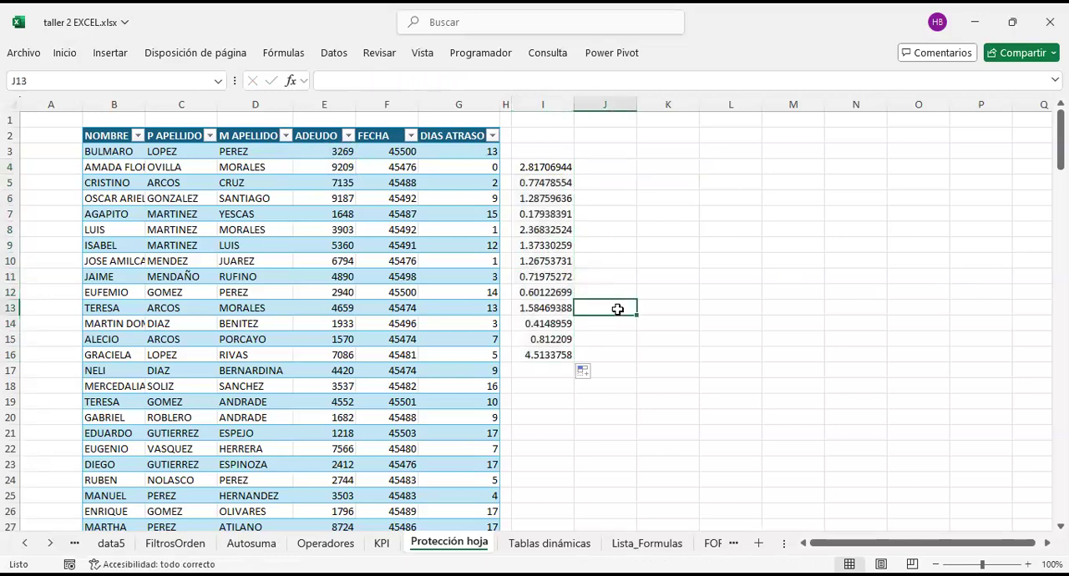
Step: Step through the formulas in I5:I16 to examine which ADEUDO cells each one references
click(554, 180)
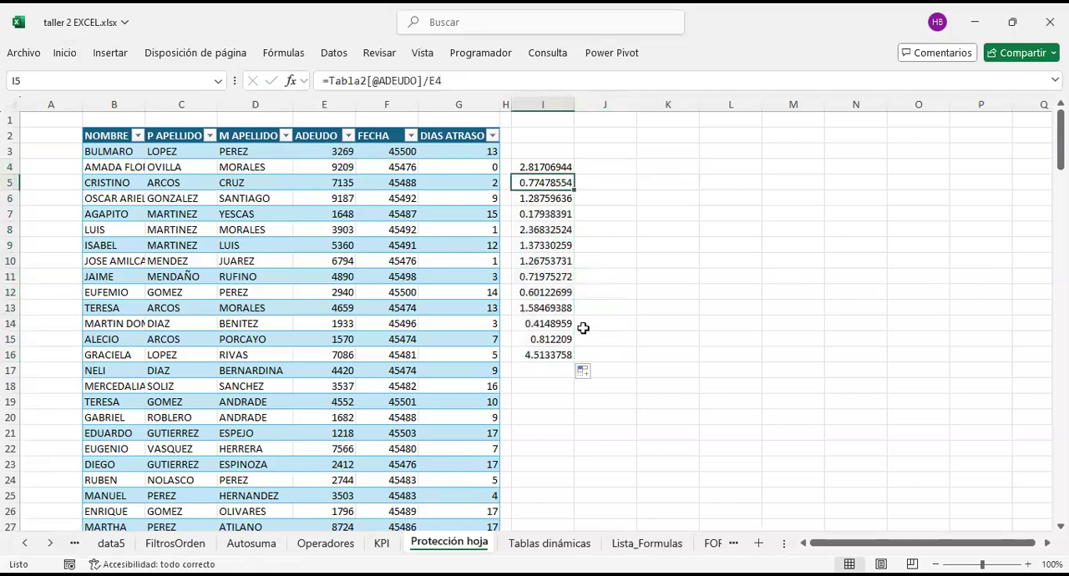
key(F2)
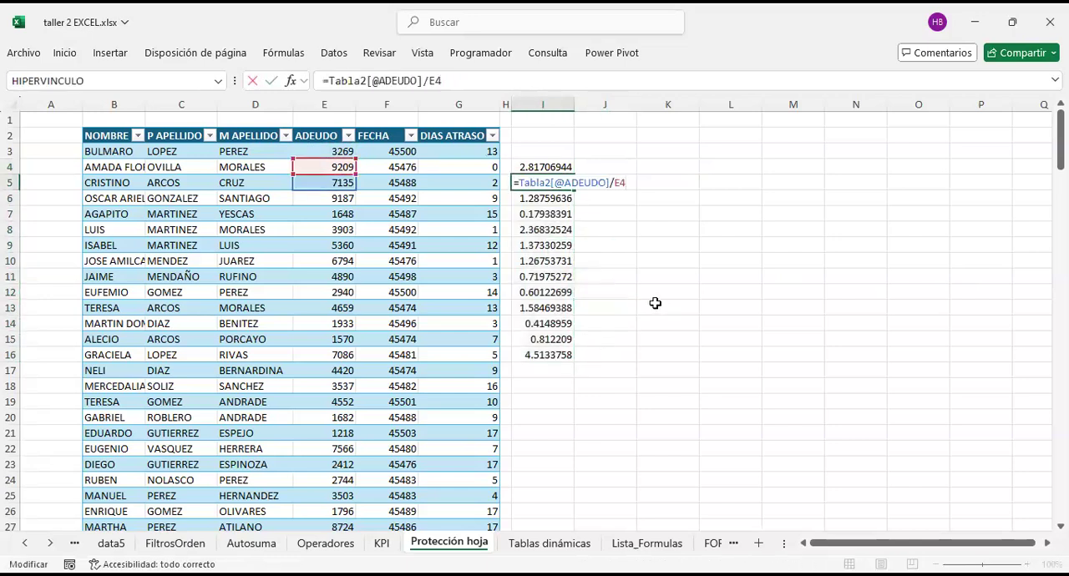
key(Return)
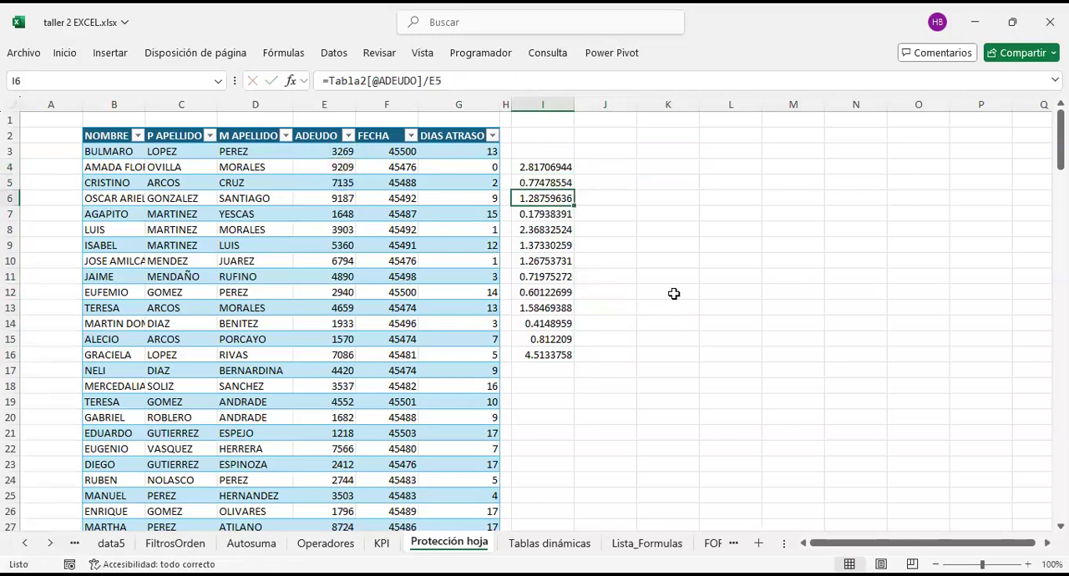
key(F2)
key(Return)
key(F2)
key(Return)
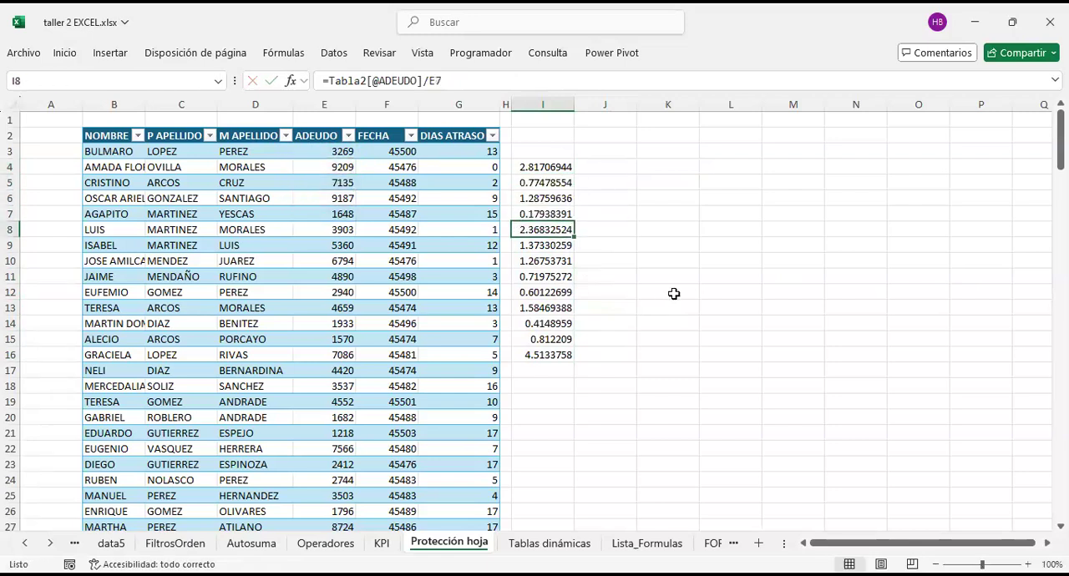
key(F2)
key(Return)
key(F2)
key(Return)
key(F2)
key(Return)
key(F2)
key(Return)
key(F2)
key(Return)
key(F2)
key(Return)
key(F2)
key(Return)
key(F2)
key(Return)
key(F2)
key(Return)
key(F2)
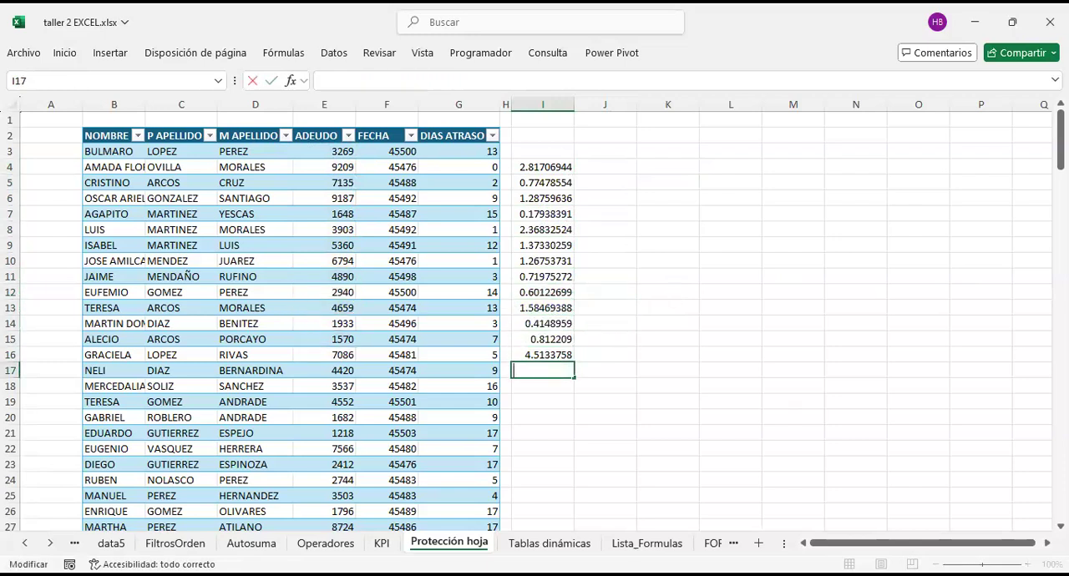
key(Escape)
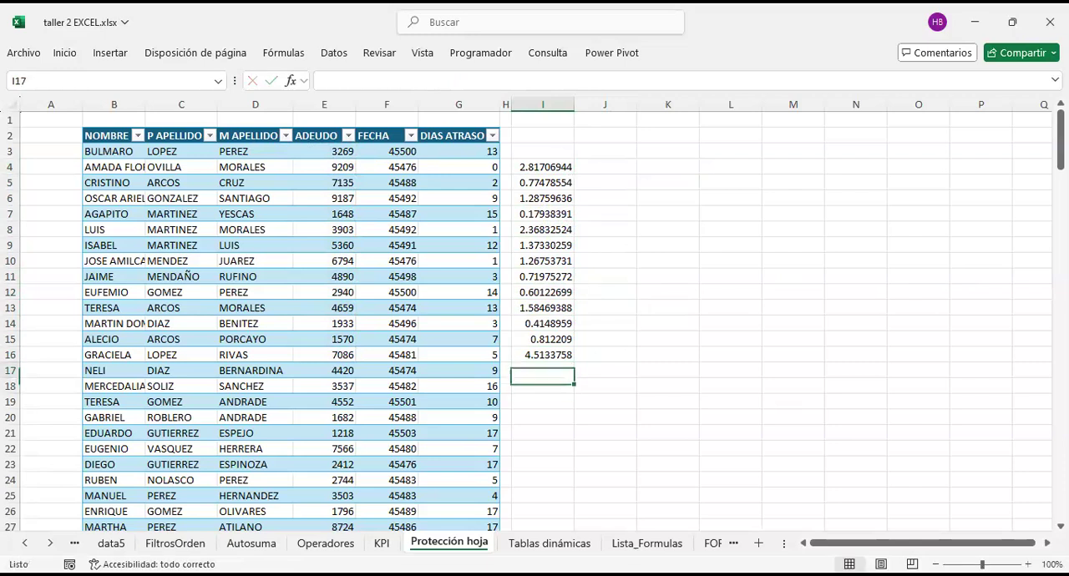
Step: Copy the formula in I6 and paste it down column I through I29
click(549, 197)
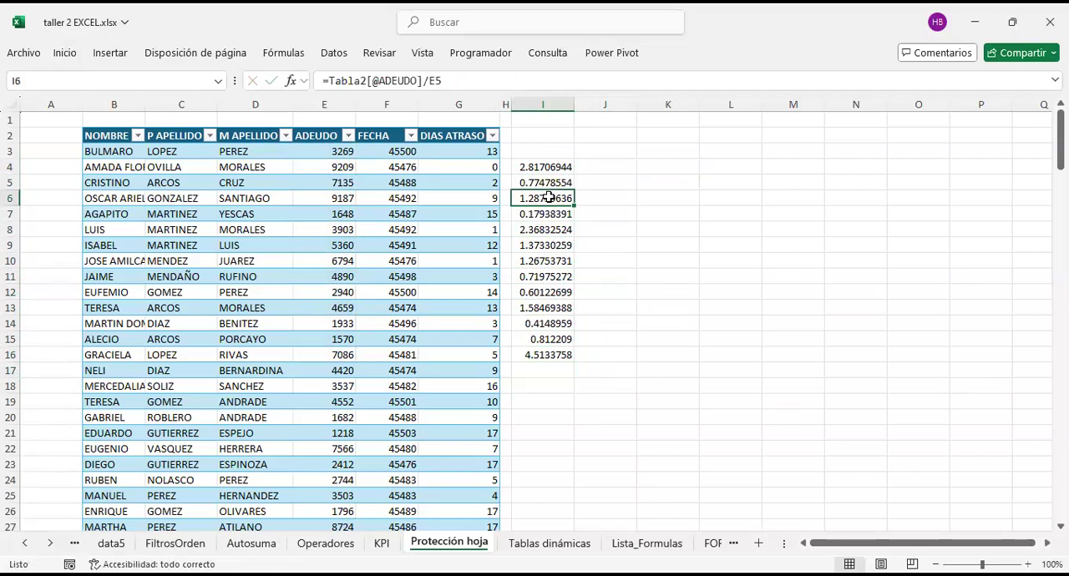
key(ctrl+c)
key(shift+Down)
key(shift+Down)
key(shift+Down)
key(shift+Down)
key(shift+Down)
key(shift+Down)
key(shift+Down)
key(shift+Down)
key(shift+Down)
key(shift+Down)
key(shift+Down)
key(shift+Down)
key(shift+Down)
key(shift+Down)
key(shift+Down)
key(shift+Down)
key(shift+Down)
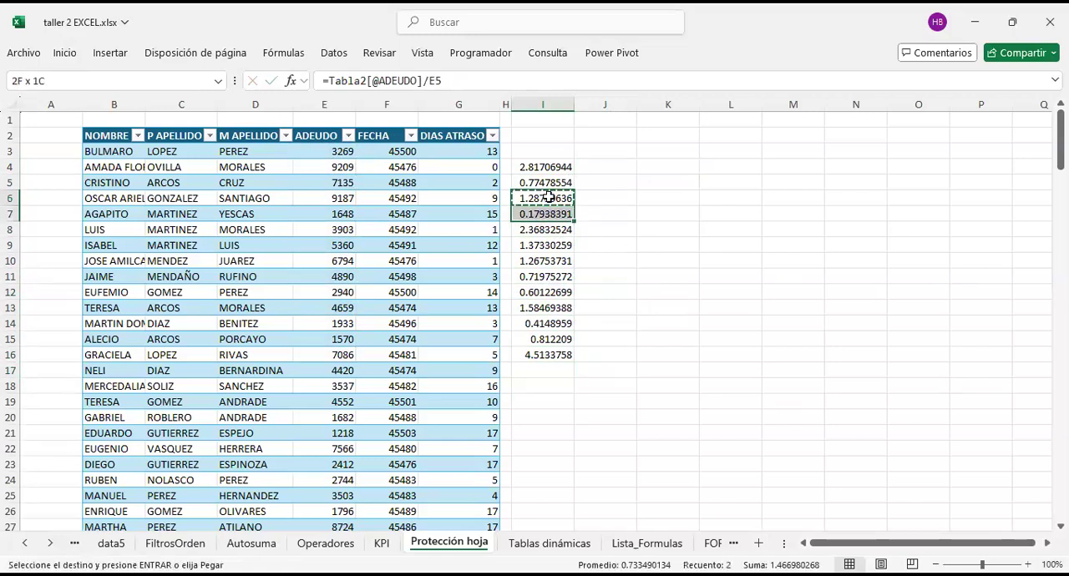
key(shift+Down)
key(shift+Down)
key(shift+Down)
key(shift+Down)
key(shift+Down)
key(shift+Down)
key(Return)
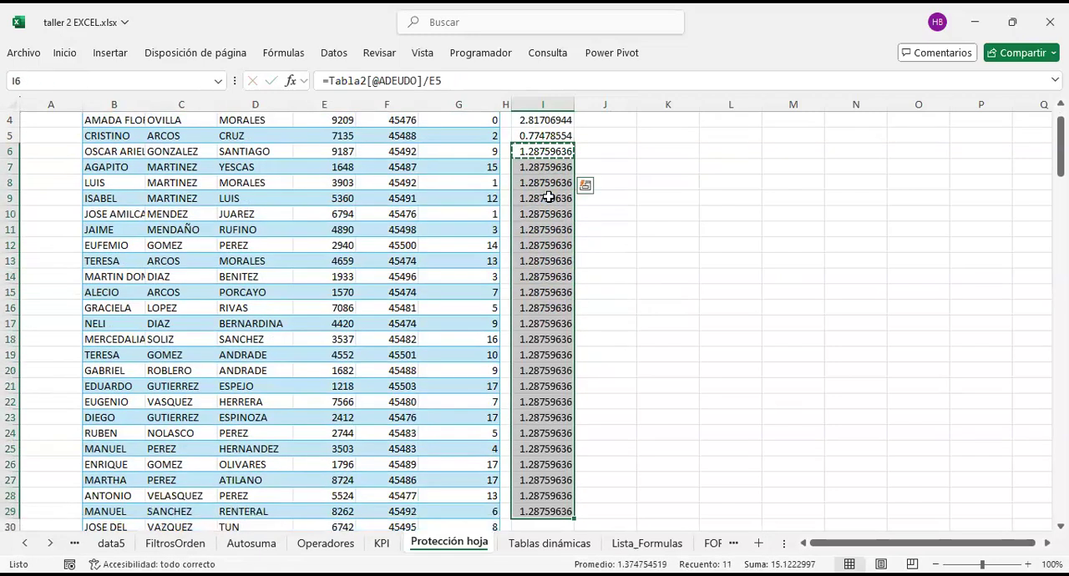
click(620, 163)
scroll(590, 207, up, 1)
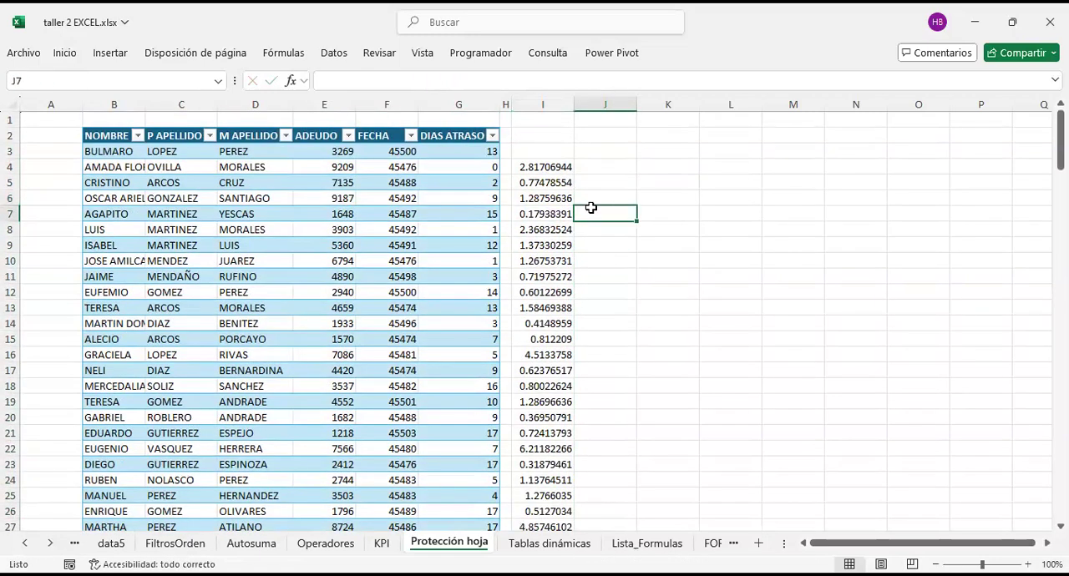
Step: Narrow the empty column J beside the formulas to a thin separator
click(603, 185)
drag(637, 104, 586, 127)
click(621, 145)
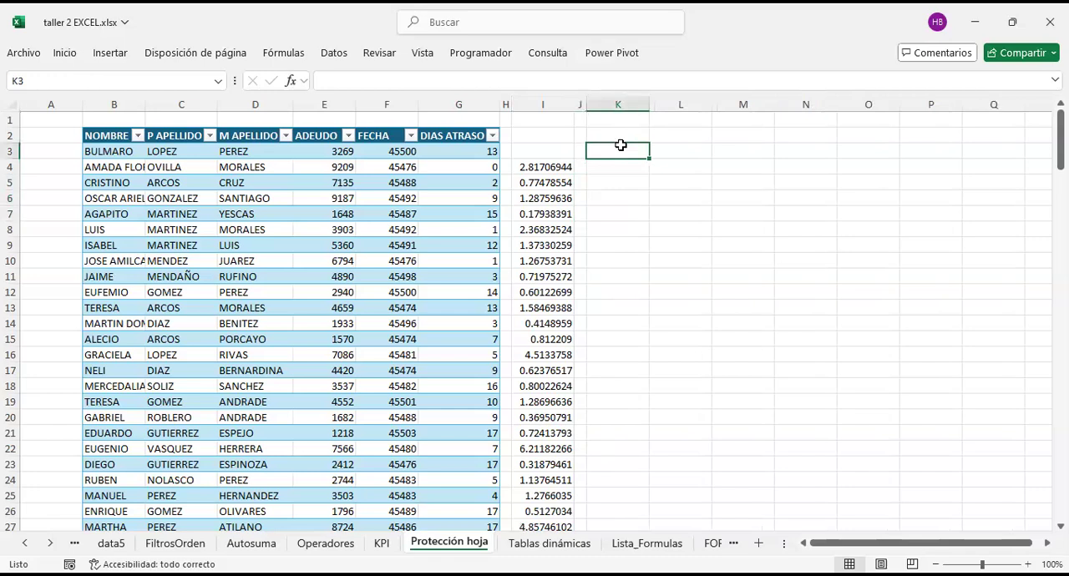
click(682, 244)
scroll(622, 389, down, 1)
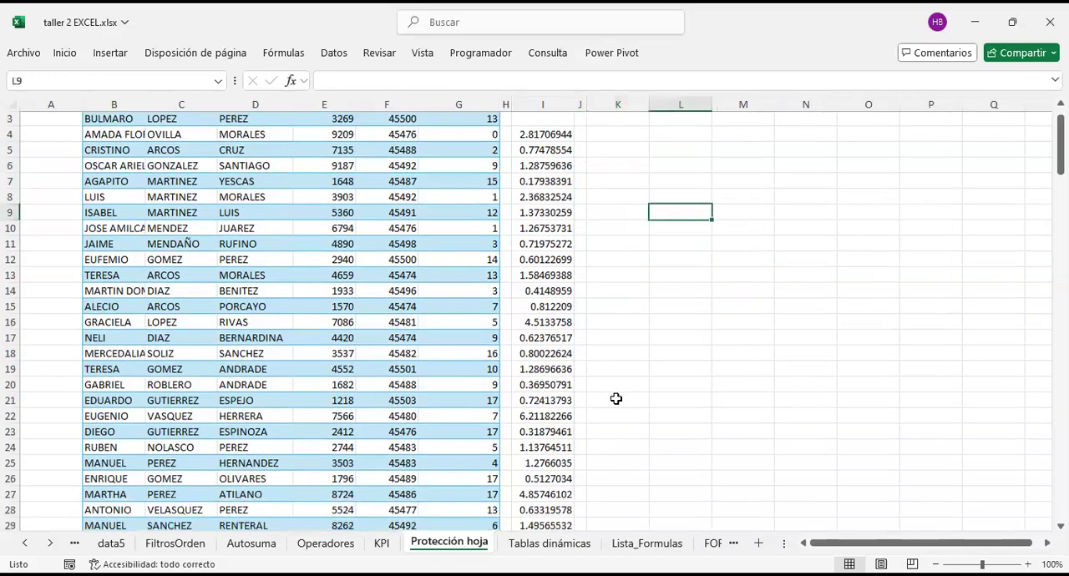
scroll(615, 398, down, 3)
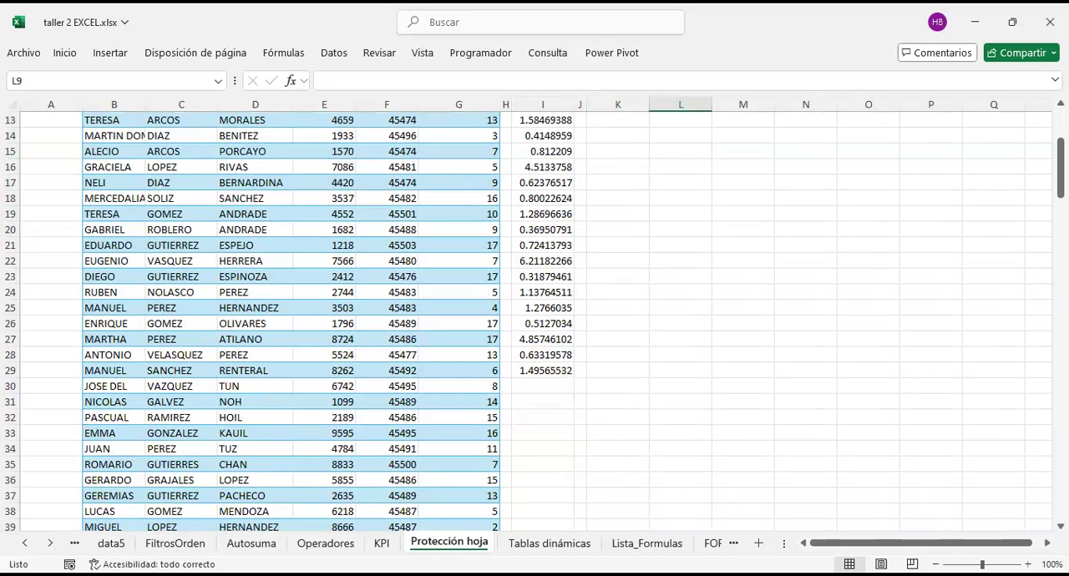
Step: Color the Protección hoja sheet tab light blue and check it from the Tablas dinámicas sheet
right_click(468, 543)
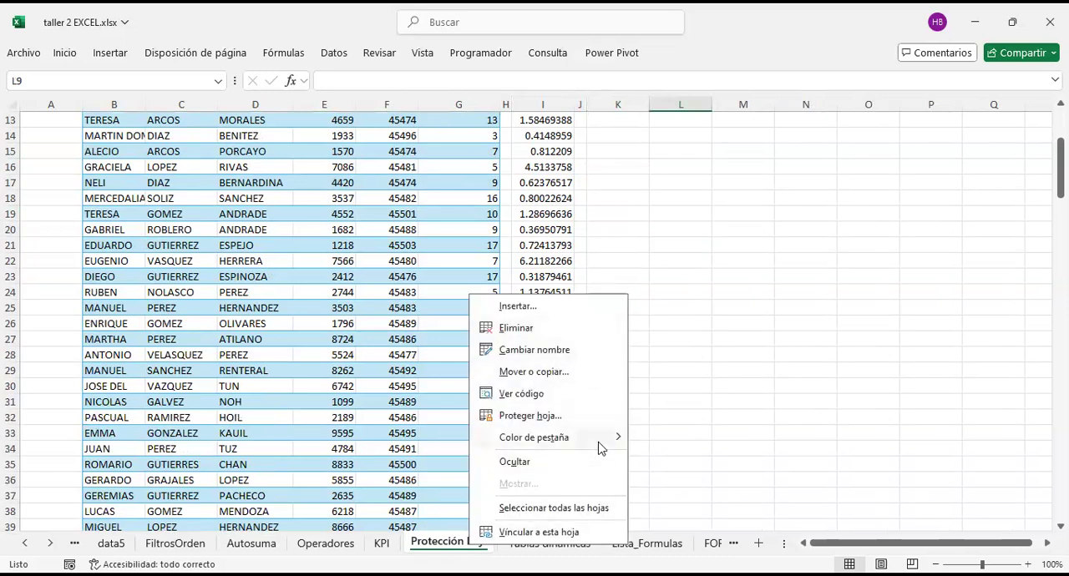
mouse_move(598, 449)
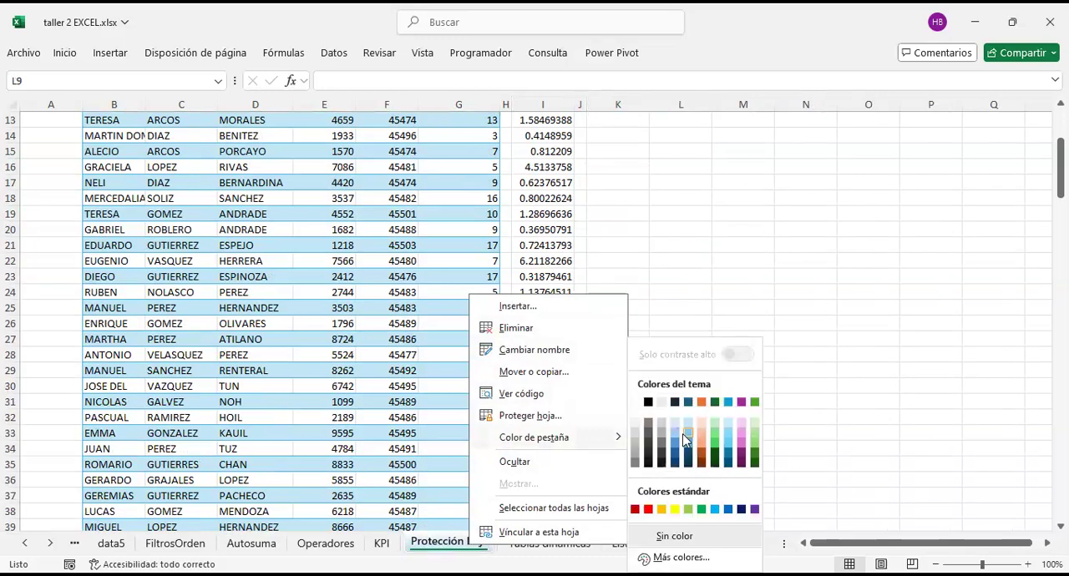
click(690, 441)
click(505, 543)
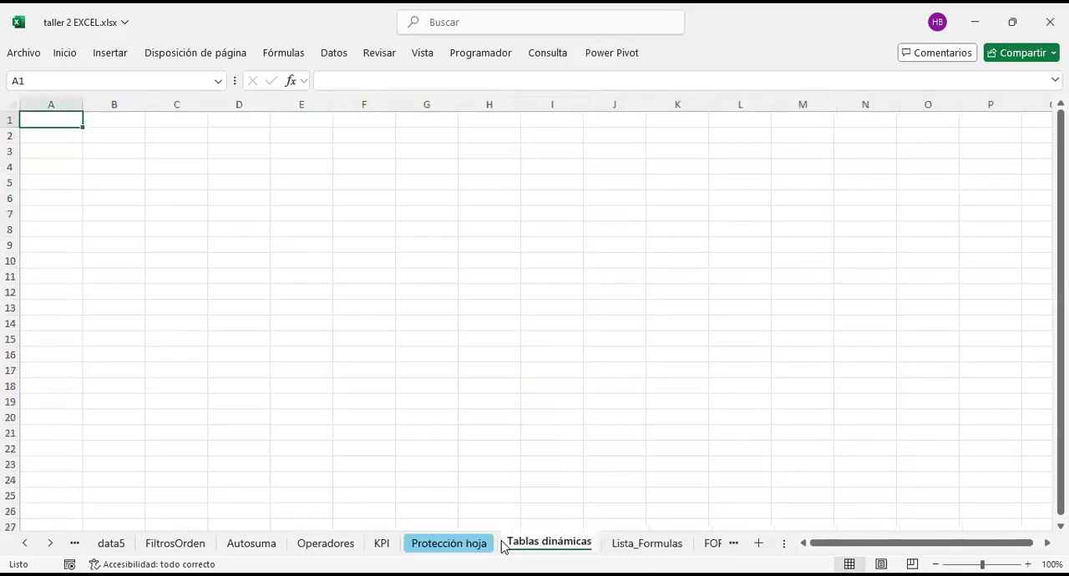
click(450, 543)
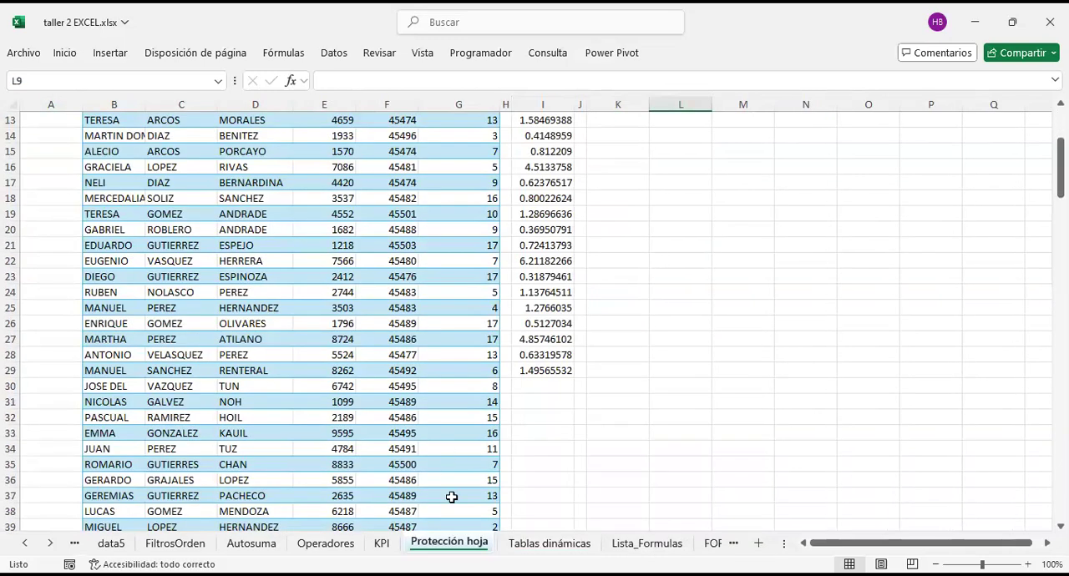
Step: Protect the Protección hoja sheet with a confirmed password, disallowing selection of both locked and unlocked cells
right_click(461, 543)
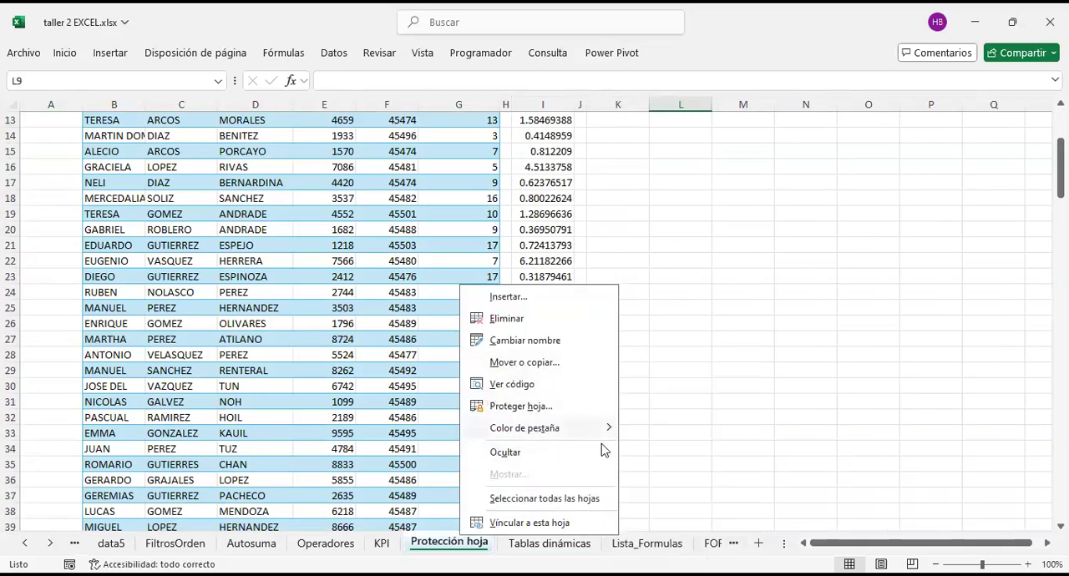
click(535, 408)
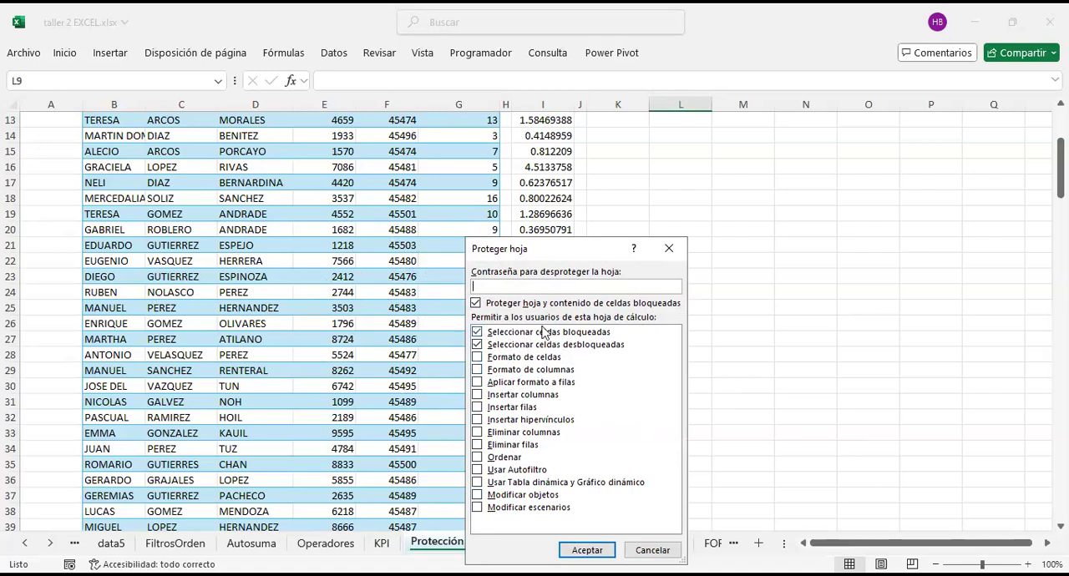
click(477, 346)
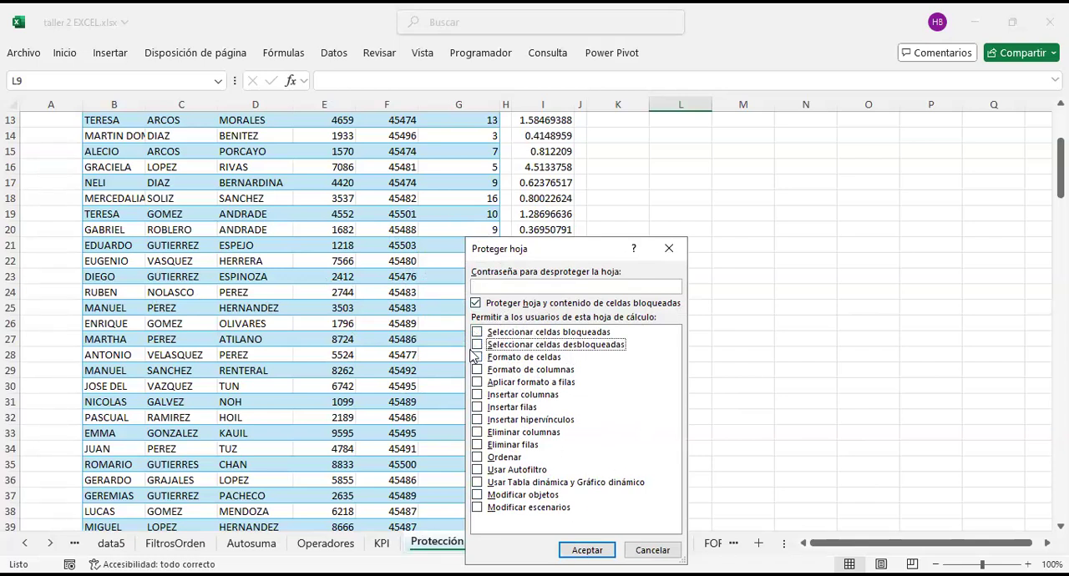
click(477, 332)
click(480, 346)
click(586, 284)
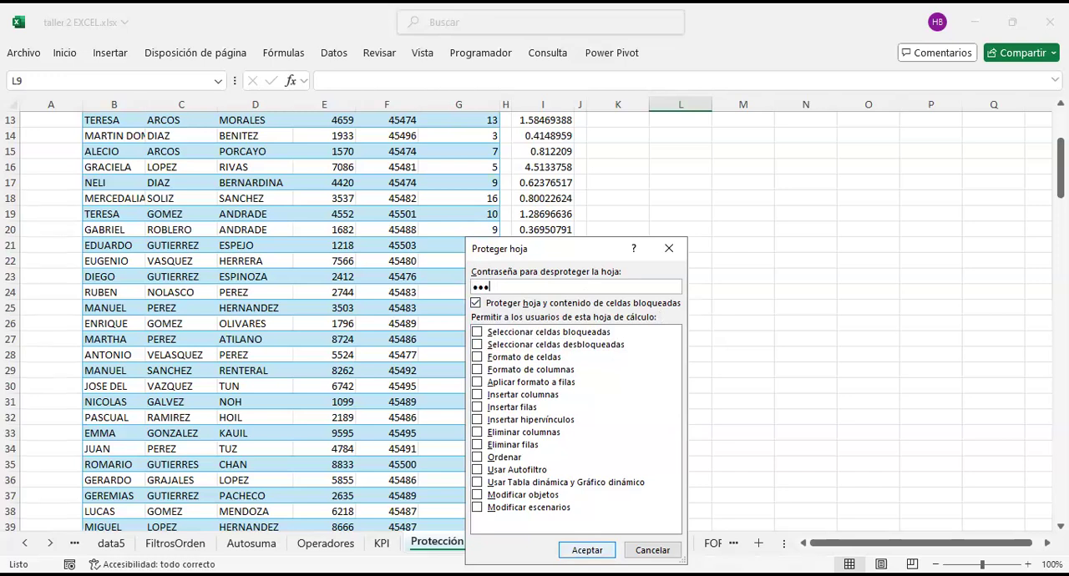
key(Return)
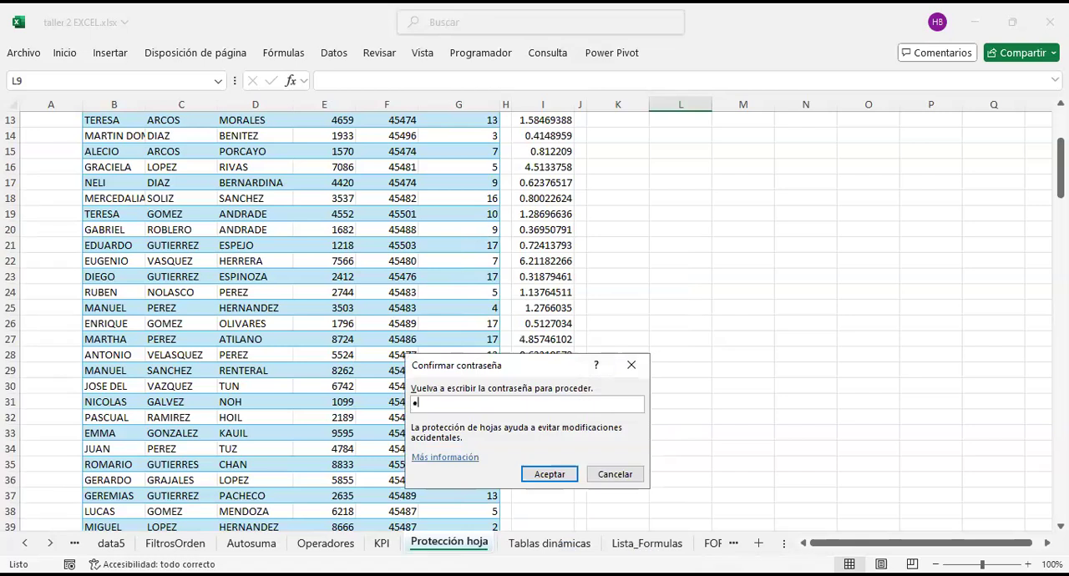
click(557, 473)
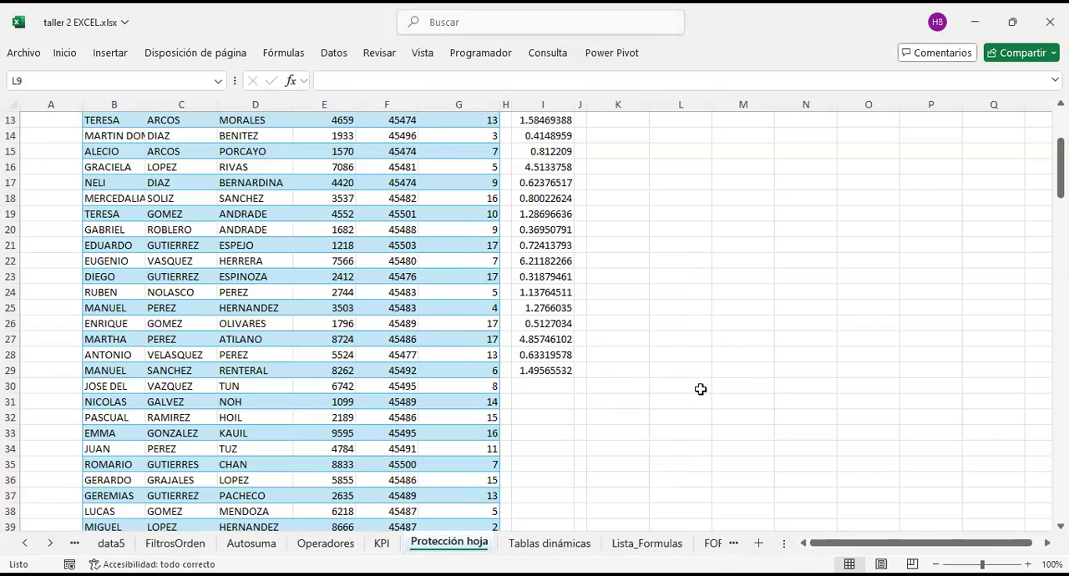
Step: Test the sheet protection by trying to edit formula cells I4, I9, I16 and I12
scroll(555, 351, up, 4)
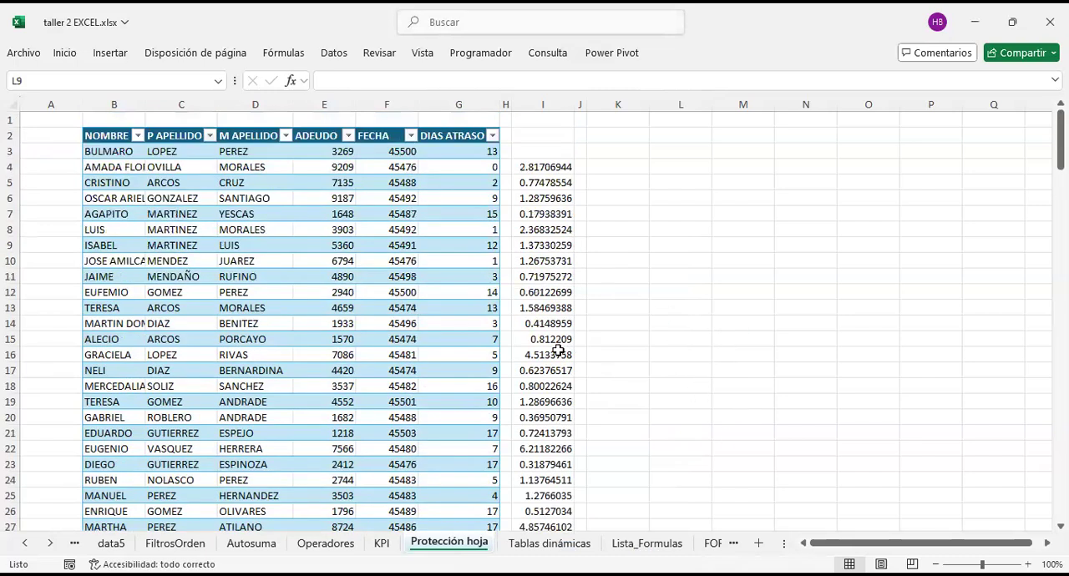
double_click(553, 169)
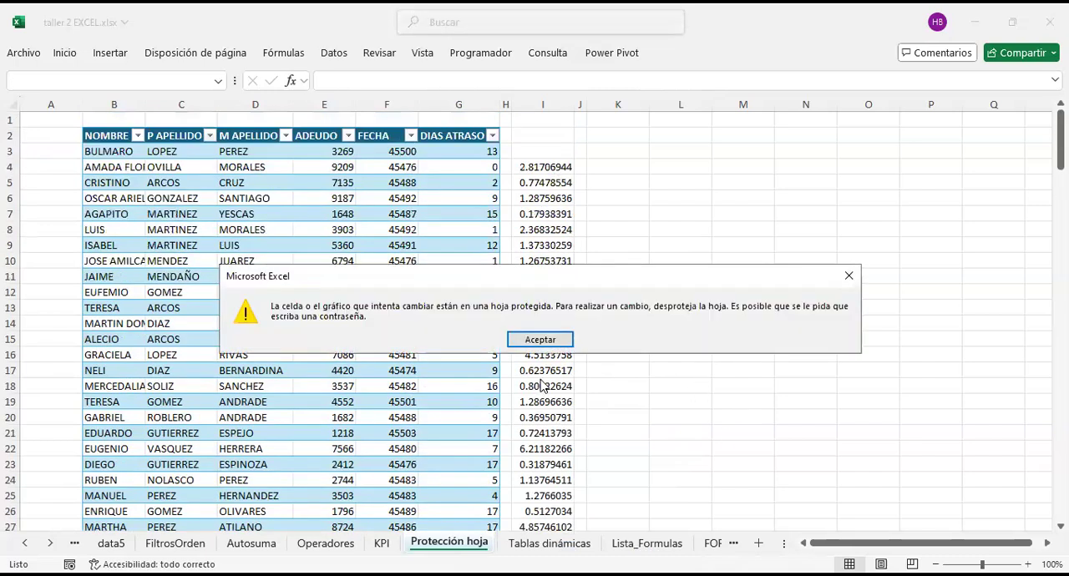
click(551, 342)
double_click(551, 247)
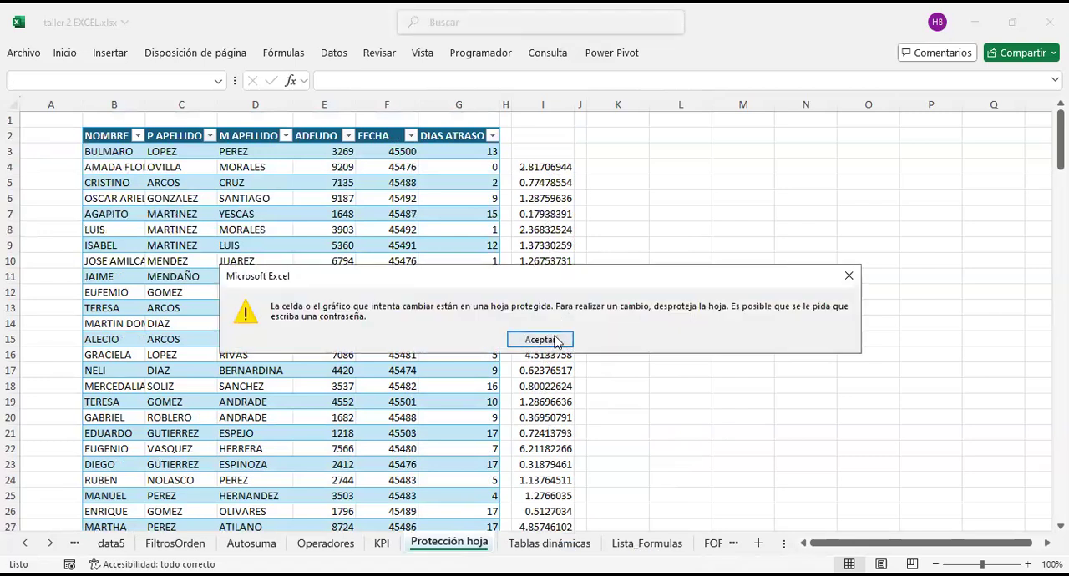
click(551, 343)
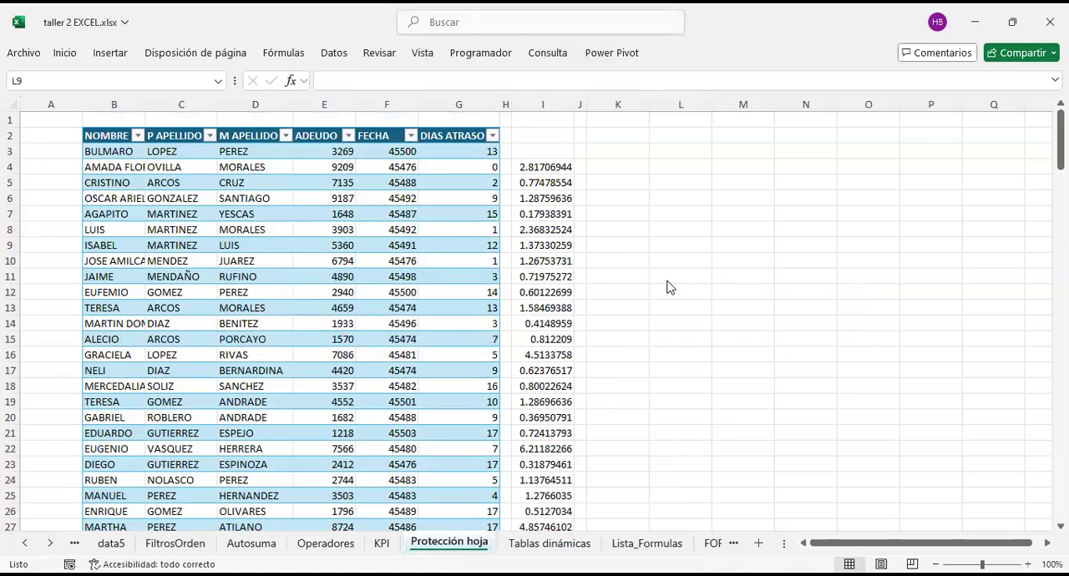
double_click(541, 350)
click(538, 344)
double_click(564, 291)
click(556, 343)
Step: Test whether the protected sheet accepts entries through the formula bar, and try to edit I9 again
click(442, 82)
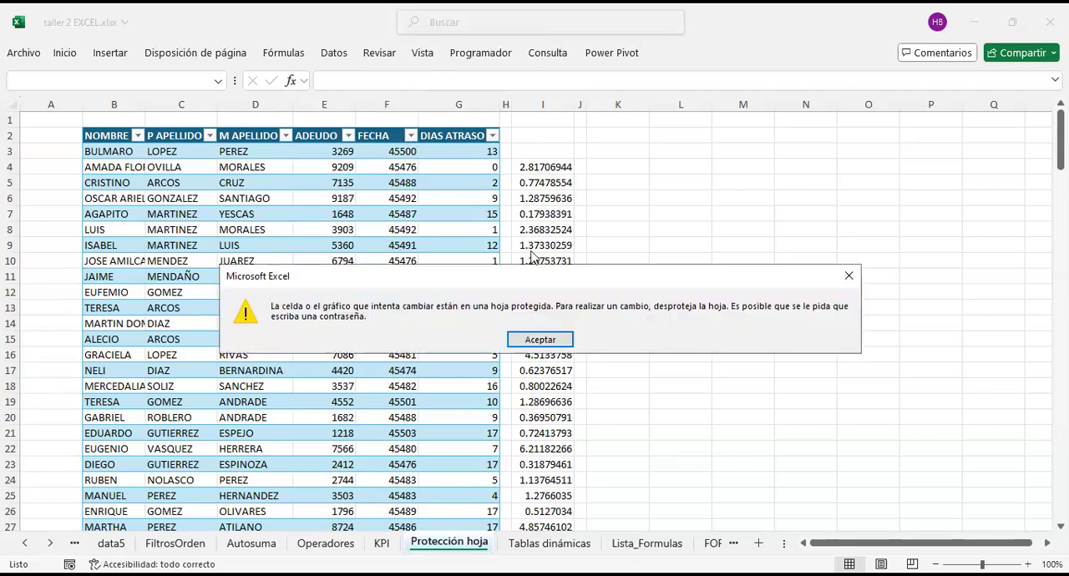
click(547, 335)
click(463, 76)
click(551, 331)
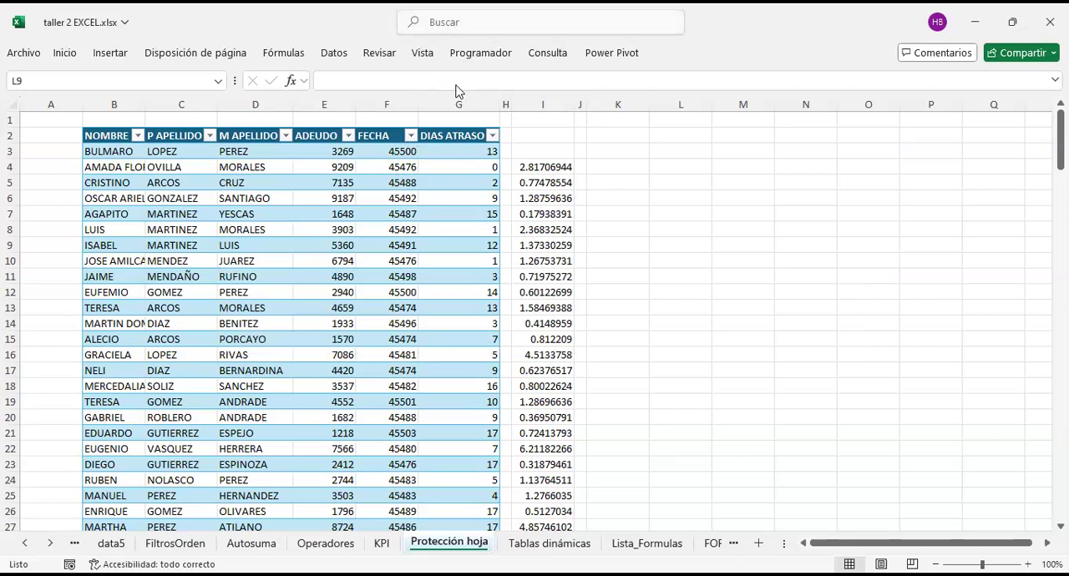
click(458, 83)
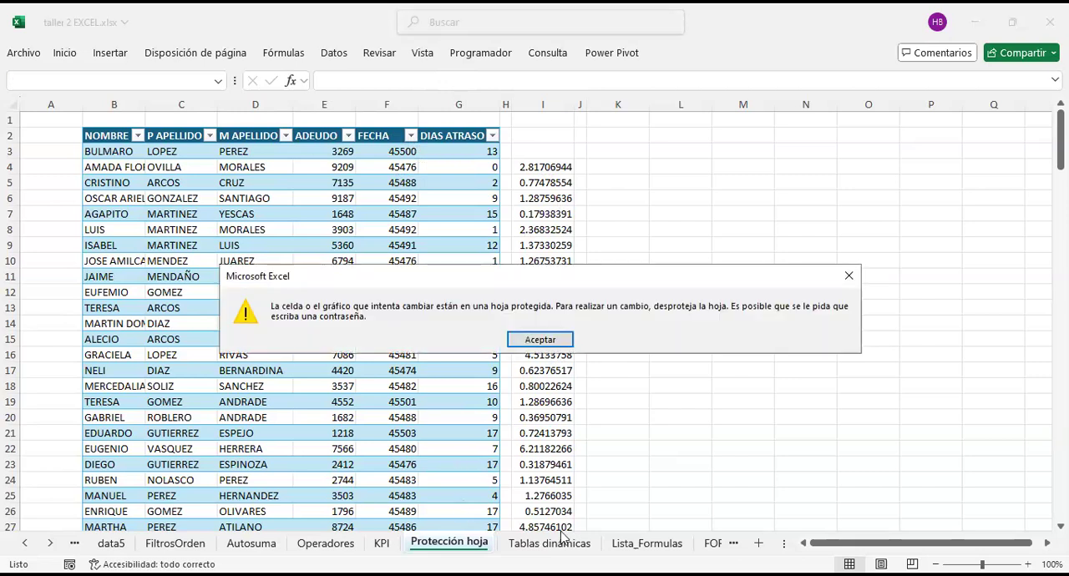
click(547, 340)
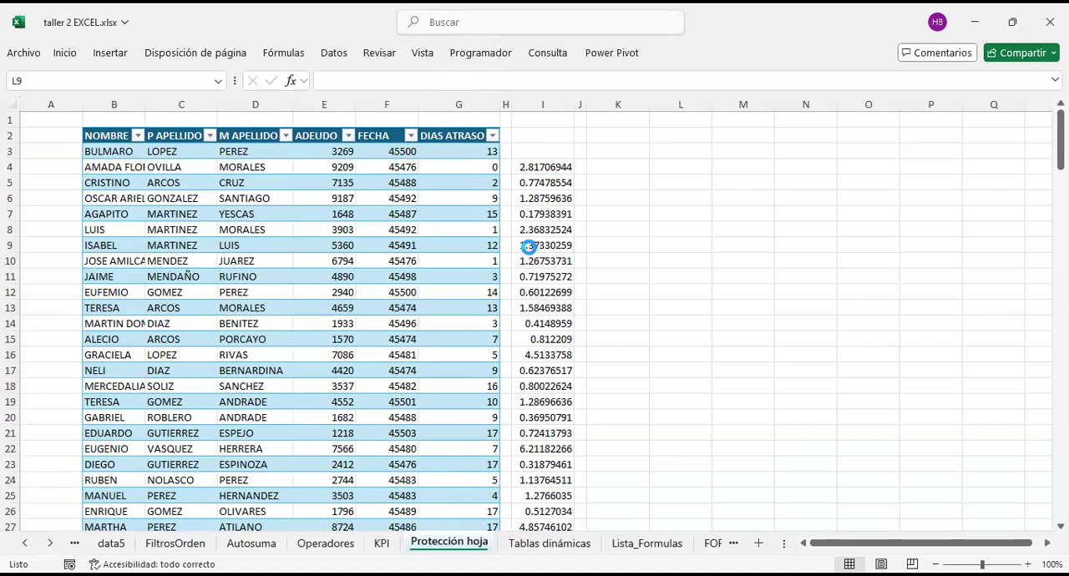
double_click(529, 245)
click(543, 341)
Step: Unprotect the Protección hoja sheet with its password and check that cells can be selected again
right_click(456, 547)
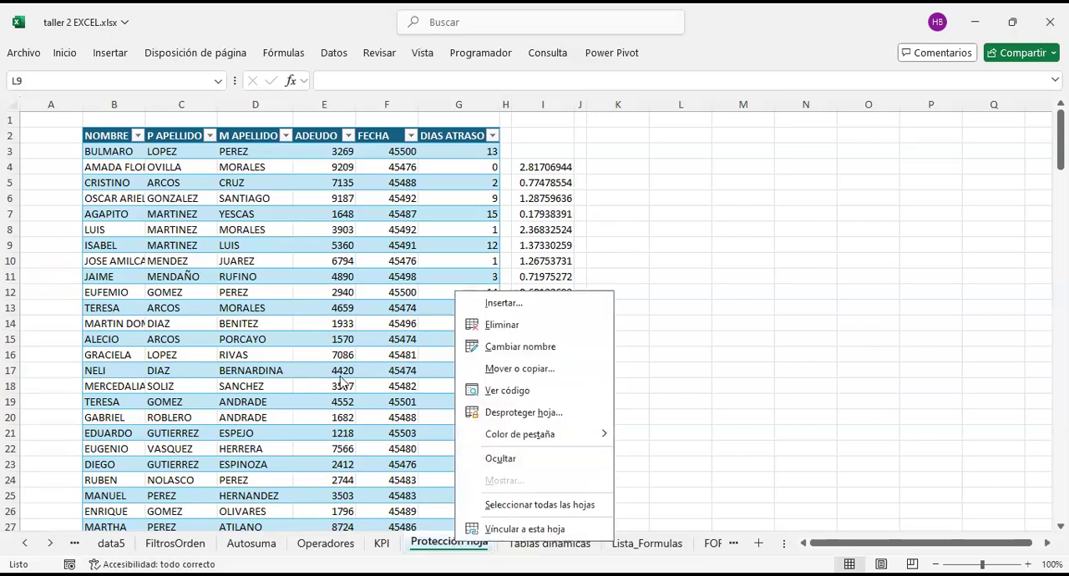
click(574, 413)
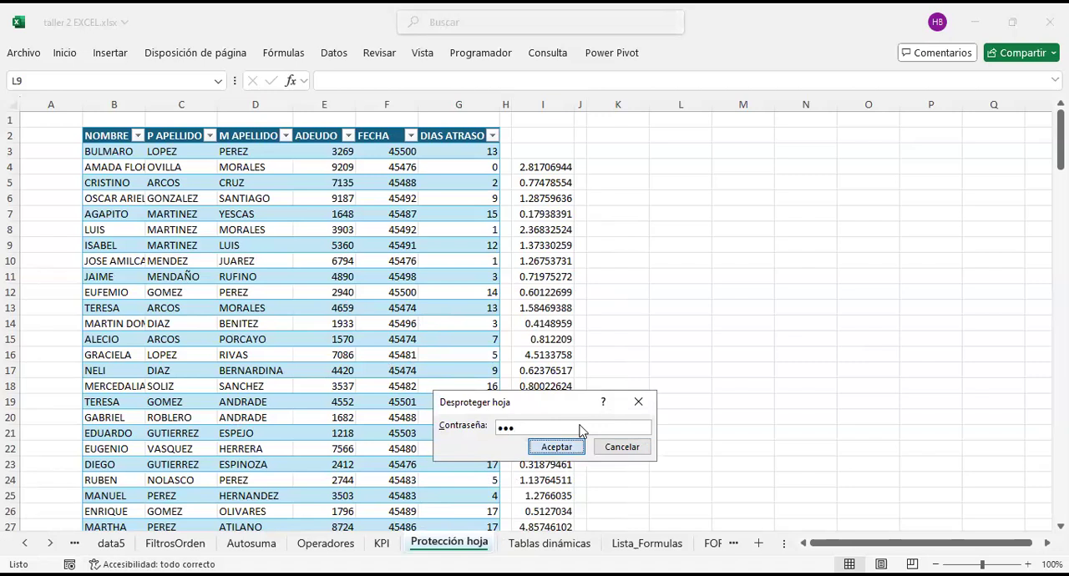
click(556, 447)
click(597, 232)
click(531, 189)
click(589, 294)
click(601, 277)
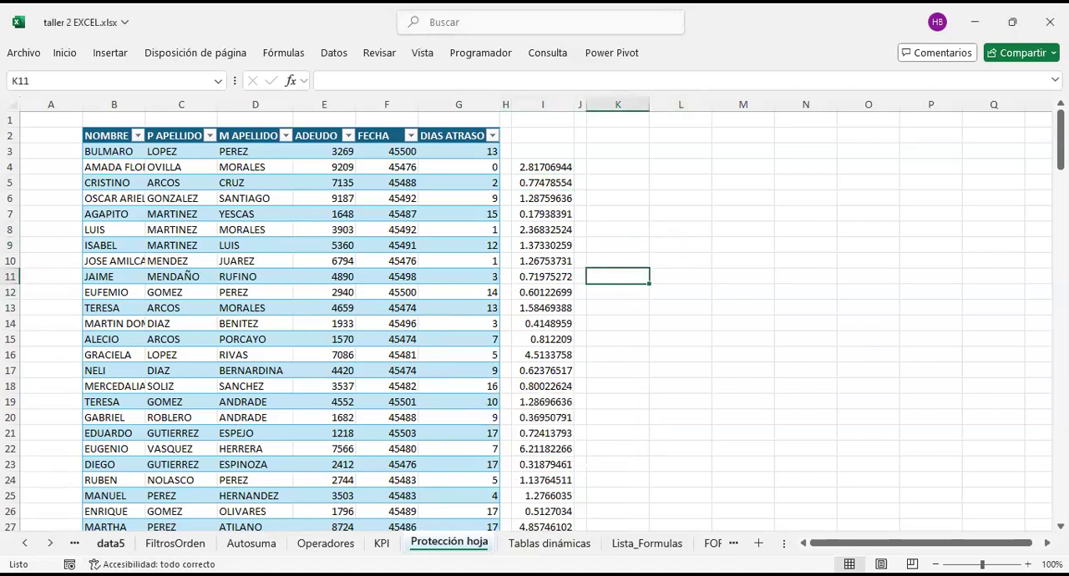
Step: Copy the whole employee data range B2:H170, headers included, from the data1 sheet
click(111, 543)
click(451, 349)
scroll(451, 349, up, 1)
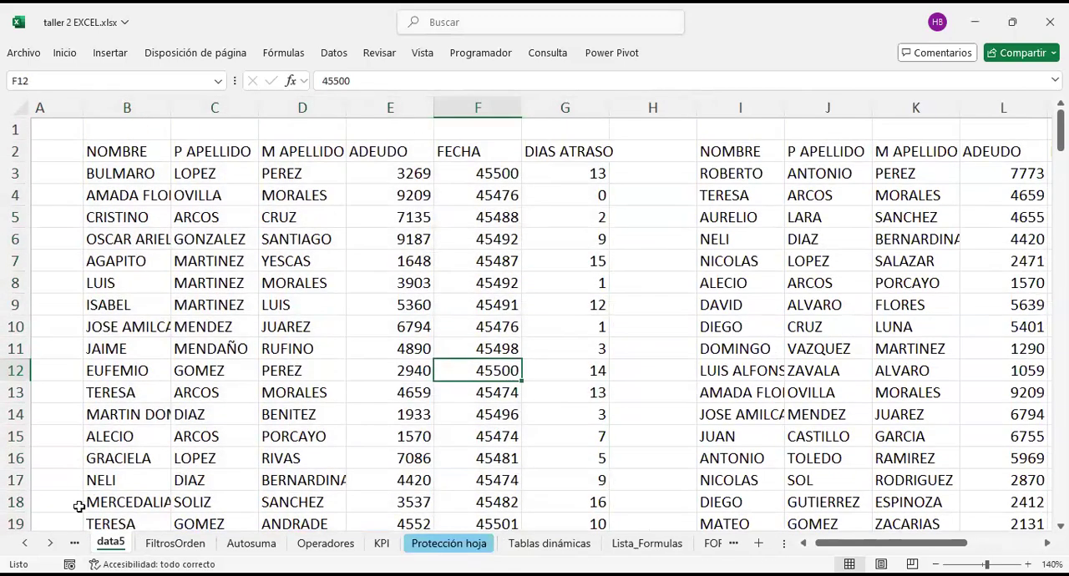
click(75, 544)
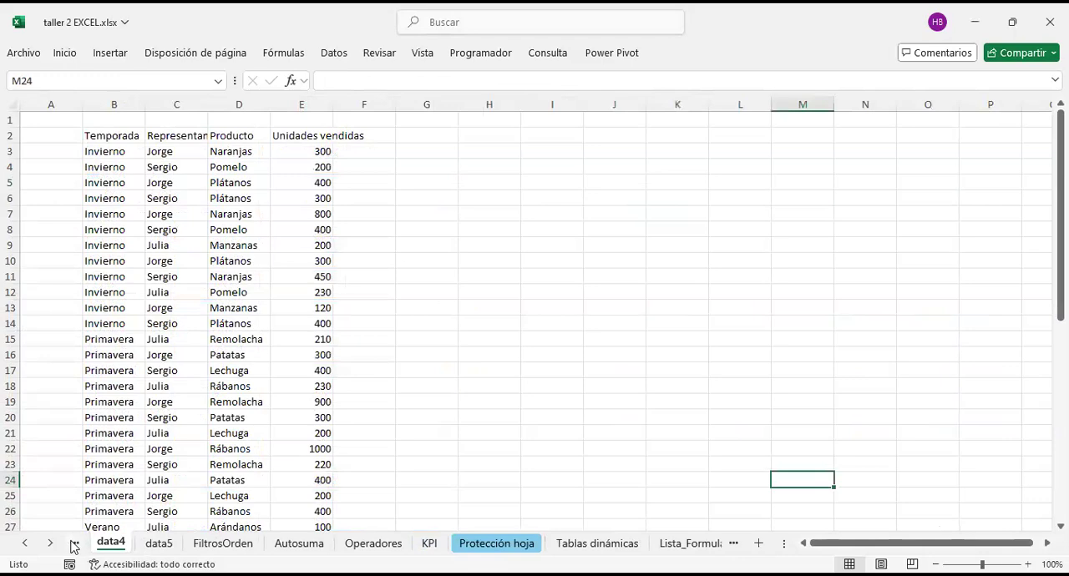
click(75, 545)
click(74, 544)
click(72, 544)
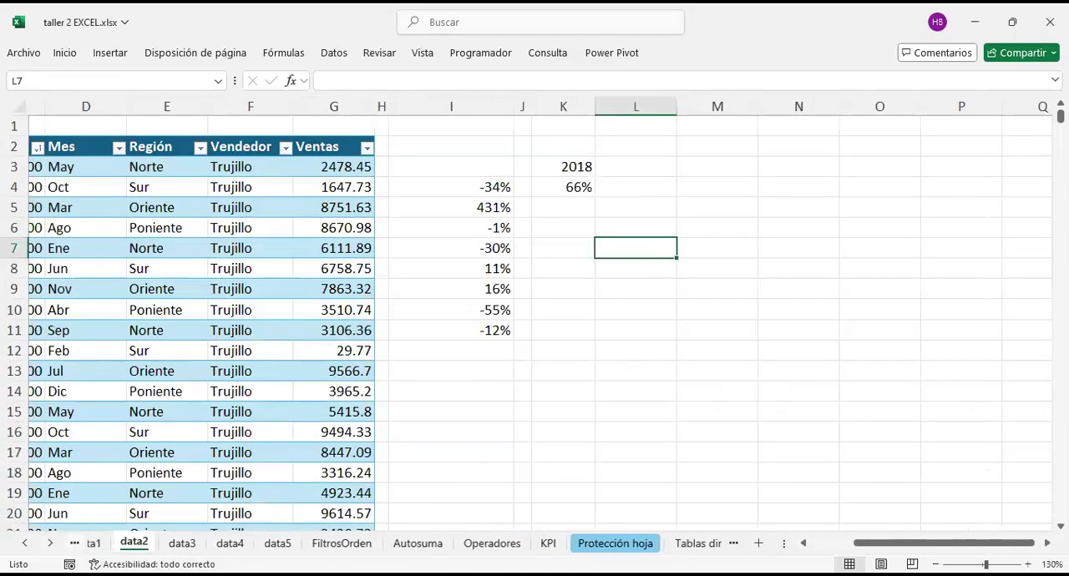
click(199, 136)
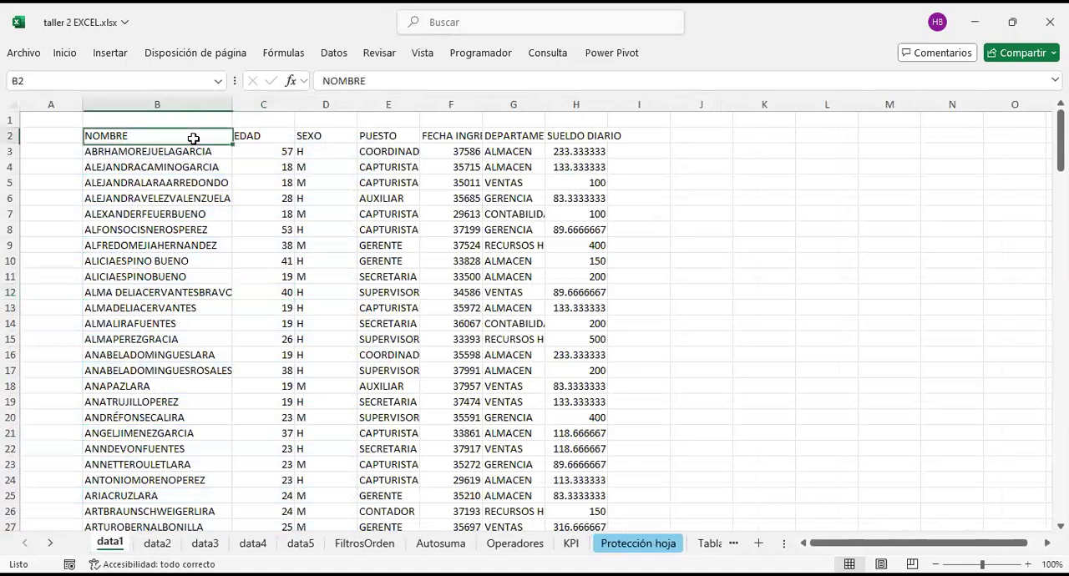
key(ctrl+shift+End)
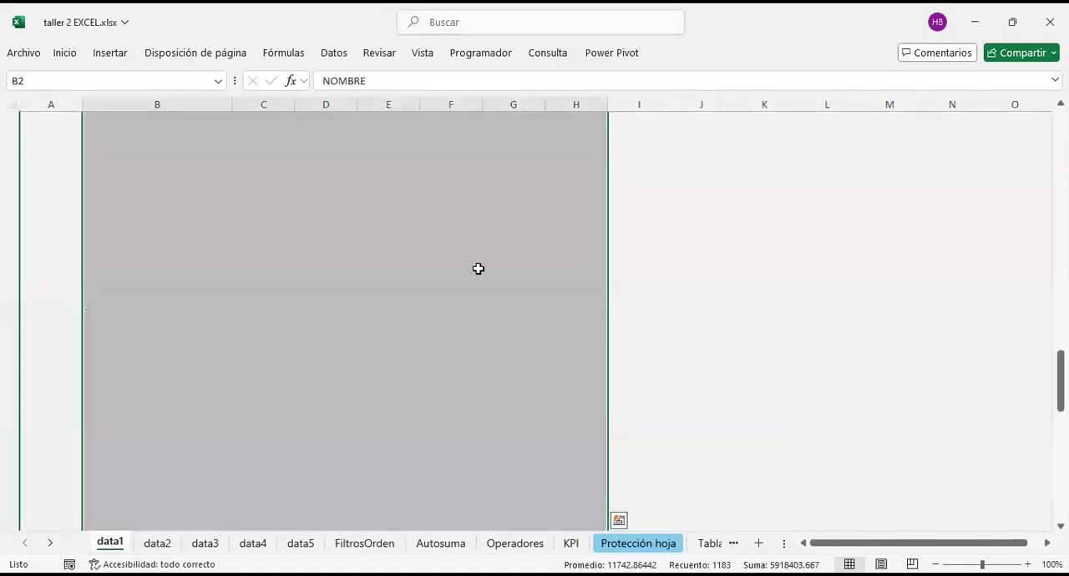
key(ctrl+c)
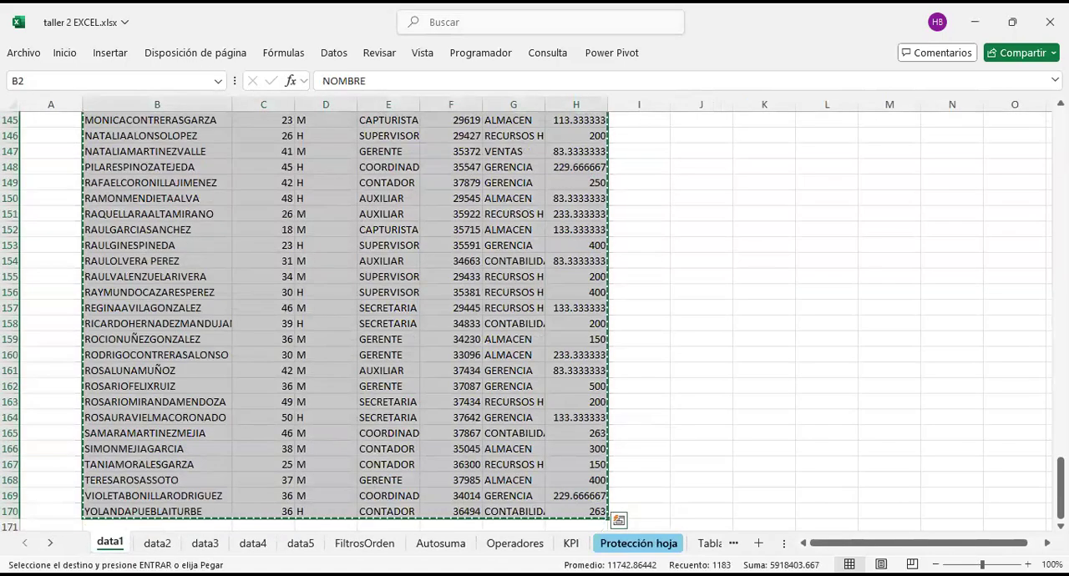
Step: Paste the copied employee data into the Protección hoja sheet starting at cell K14
click(638, 544)
click(622, 133)
click(614, 340)
scroll(649, 401, down, 2)
click(616, 230)
key(ctrl+v)
scroll(671, 293, up, 2)
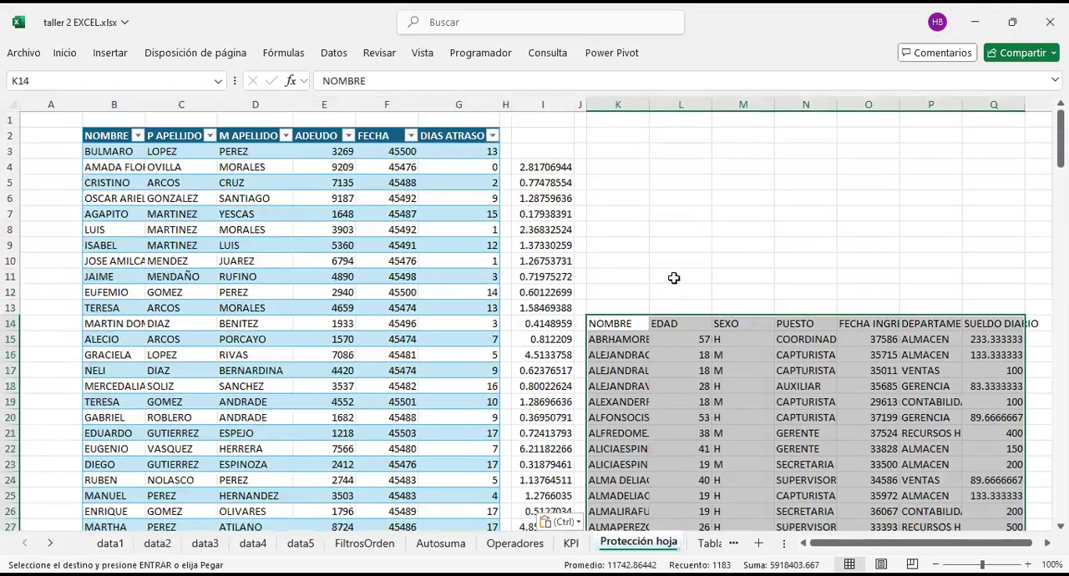
scroll(681, 264, right, 3)
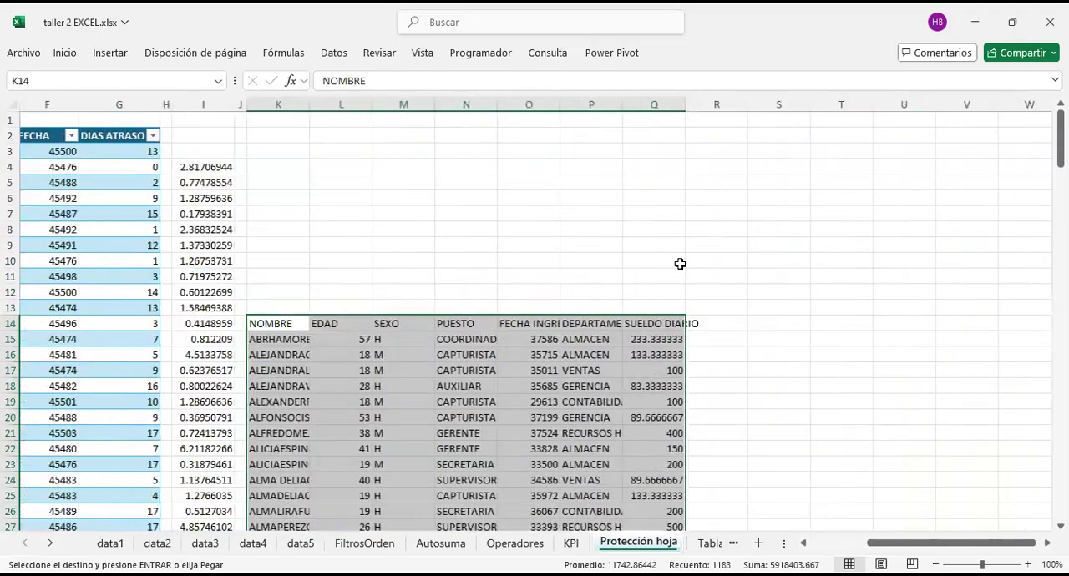
scroll(681, 264, down, 12)
scroll(681, 264, up, 12)
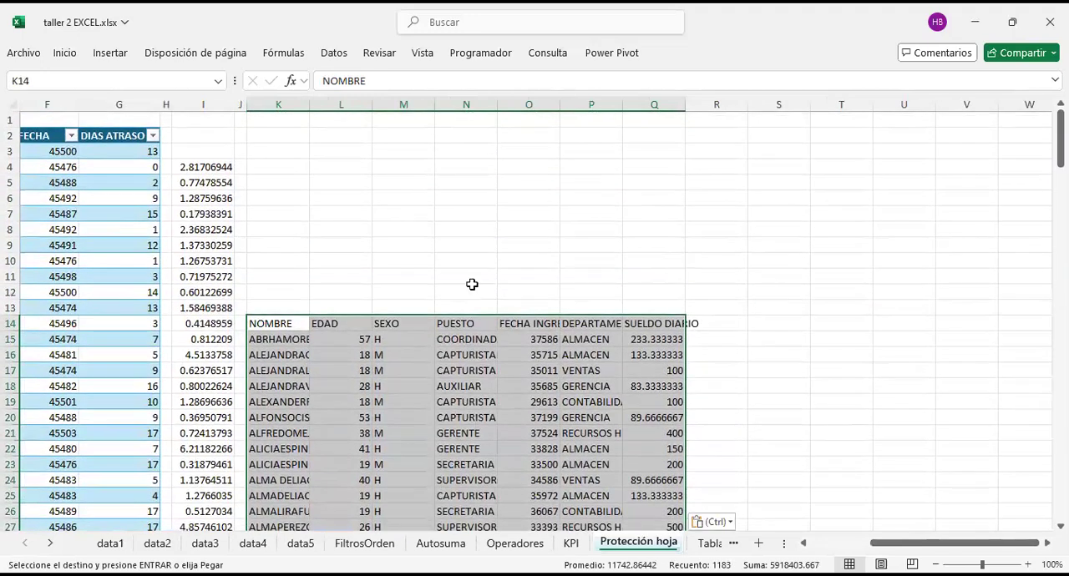
Step: Convert the pasted employee range K14:Q182 into a table with headers
click(357, 383)
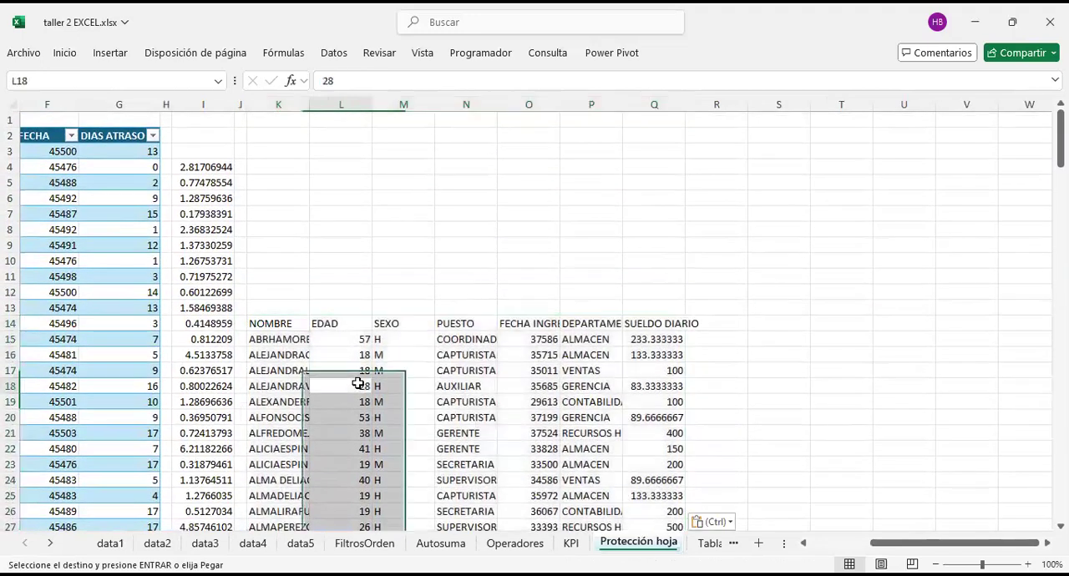
click(596, 385)
click(275, 337)
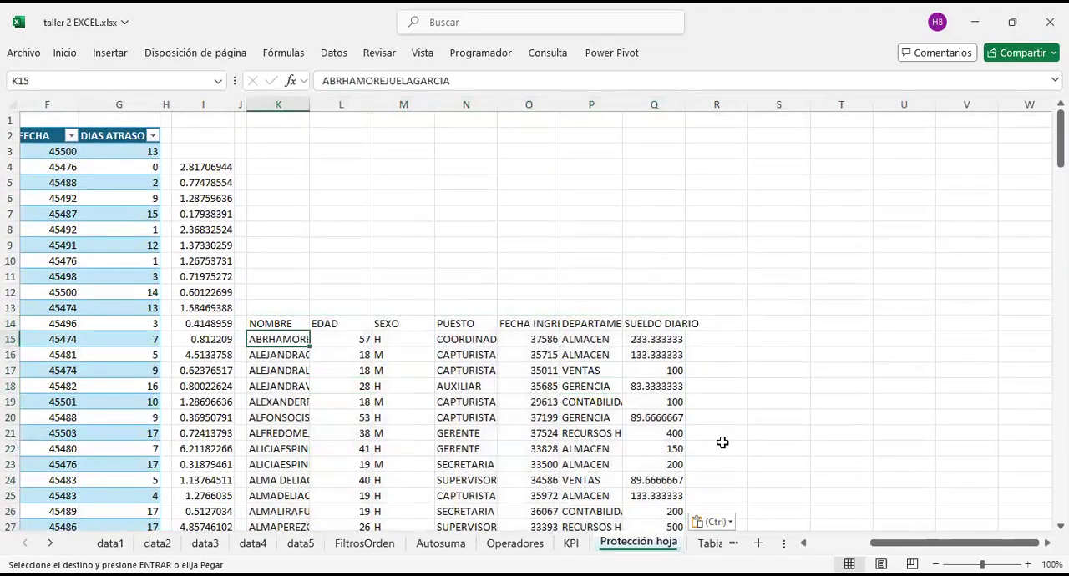
key(ctrl+a)
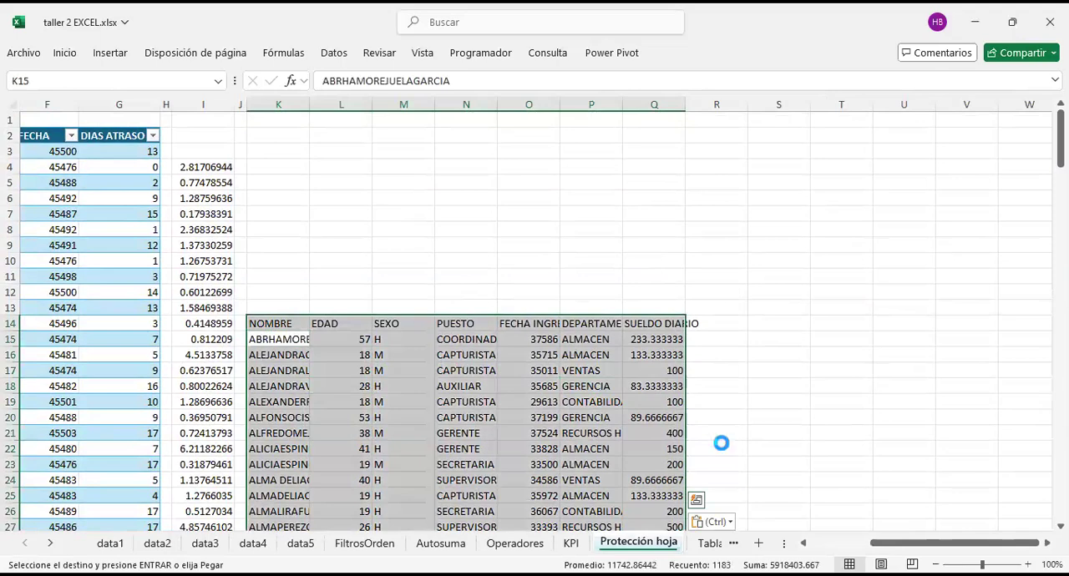
key(ctrl+t)
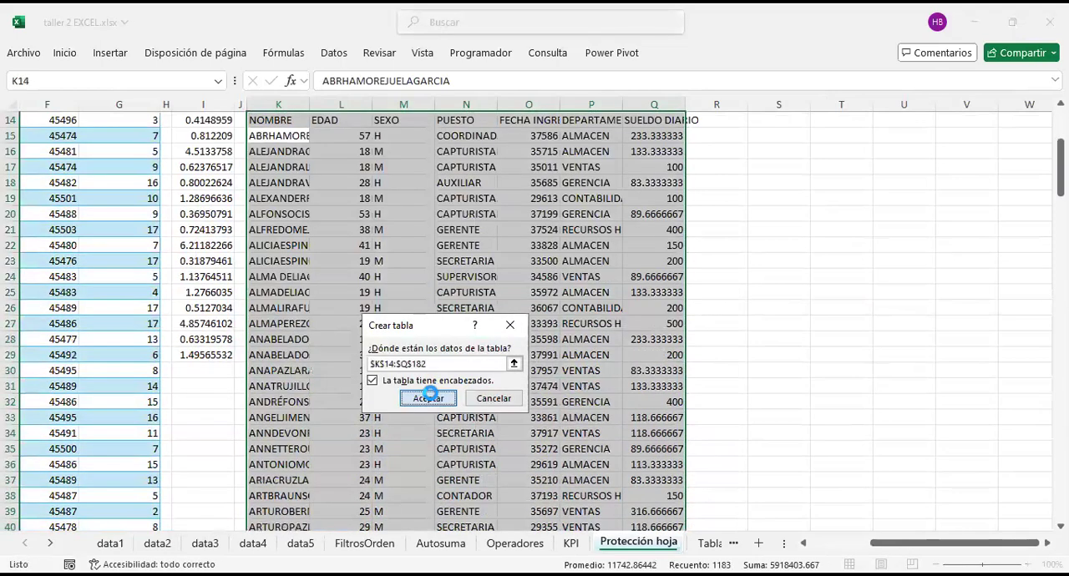
click(428, 397)
click(517, 417)
scroll(520, 419, up, 3)
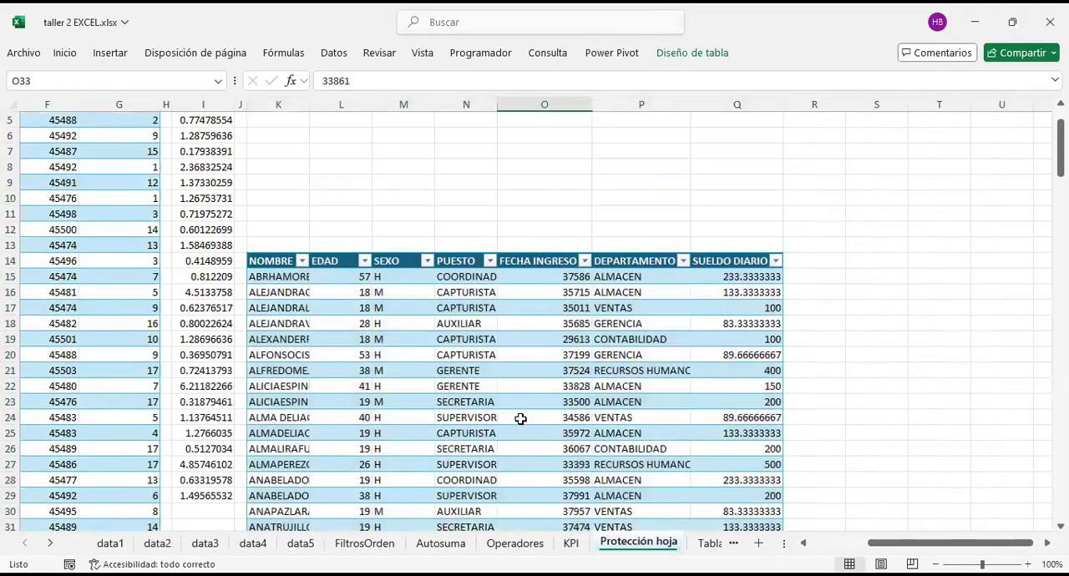
scroll(628, 401, up, 2)
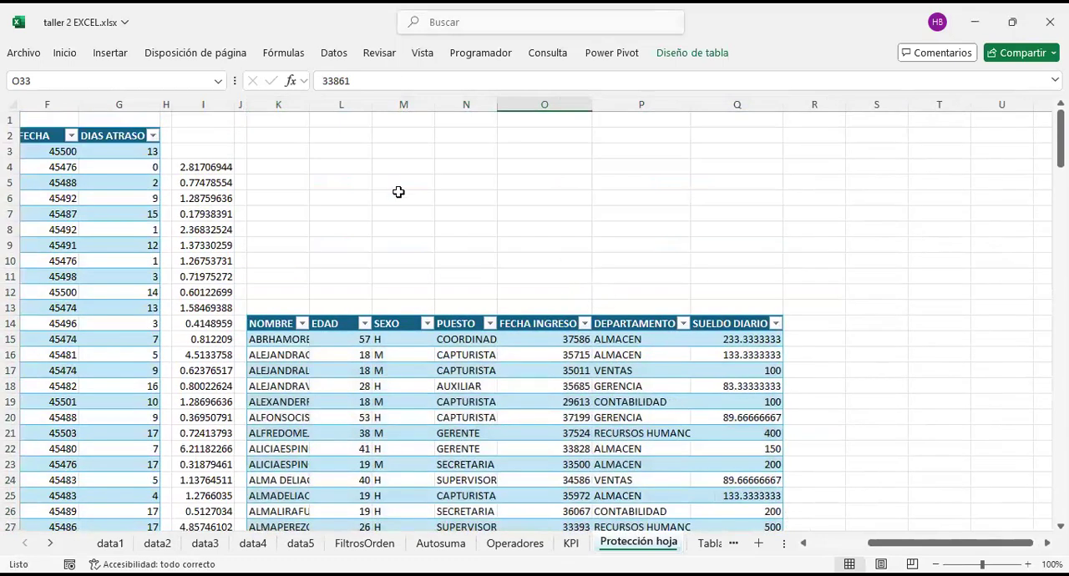
Step: Look over the new employee table's rows and the empty cells above it
click(408, 215)
click(294, 166)
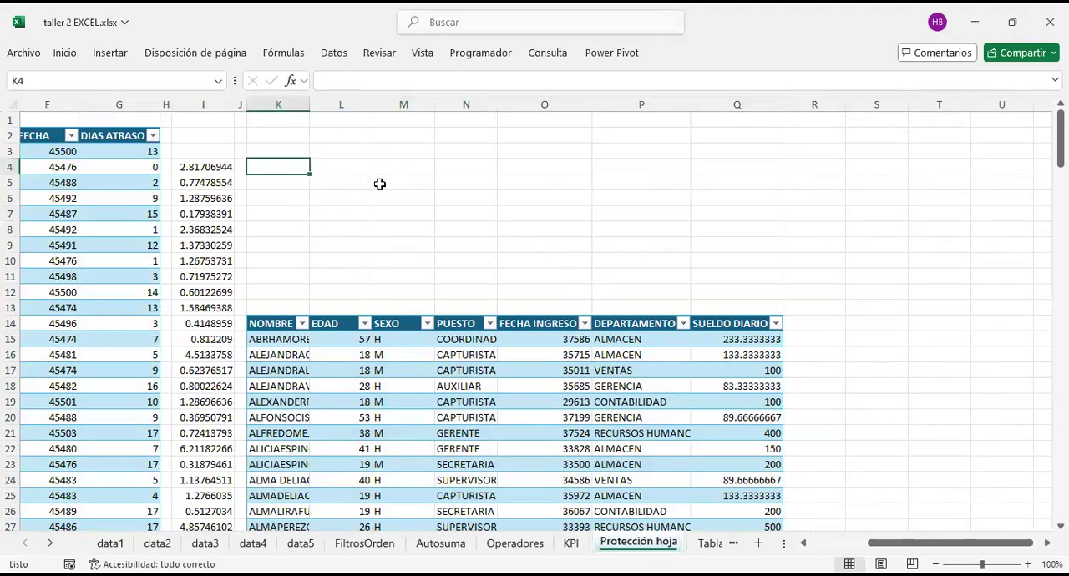
scroll(443, 400, down, 9)
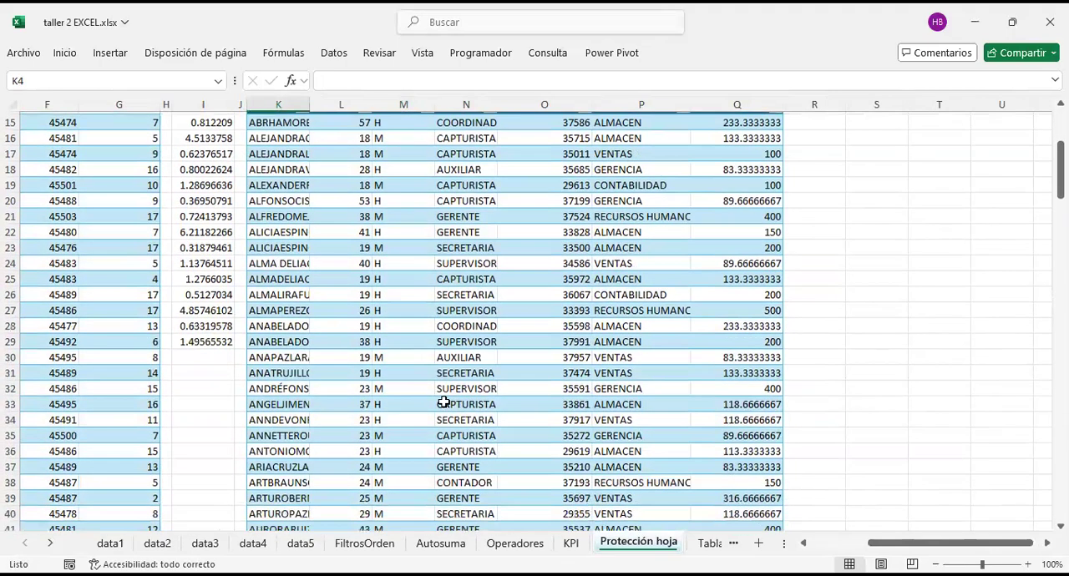
scroll(476, 466, down, 9)
click(451, 387)
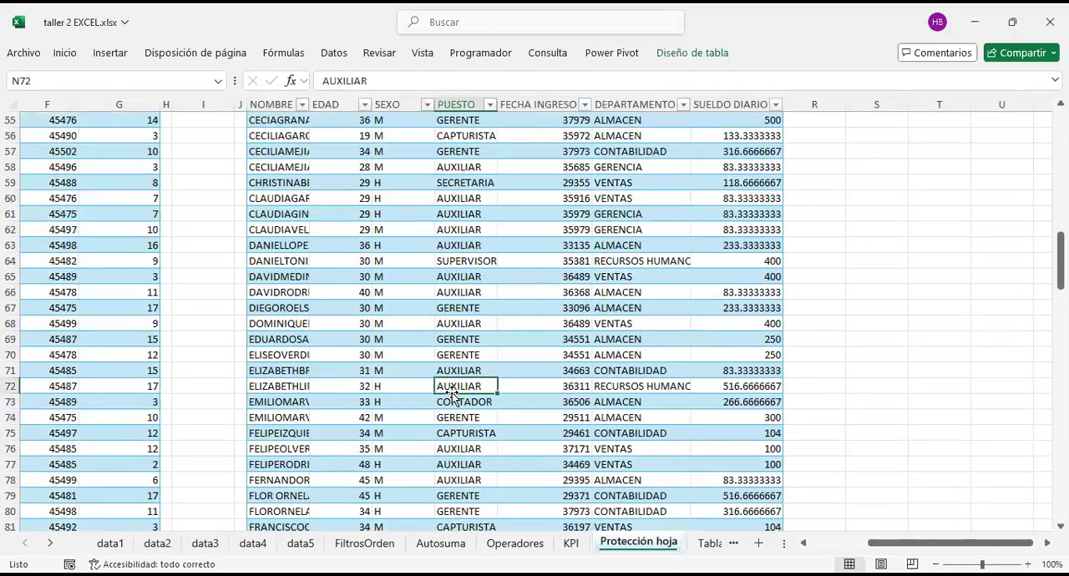
scroll(452, 396, up, 5)
scroll(451, 395, up, 11)
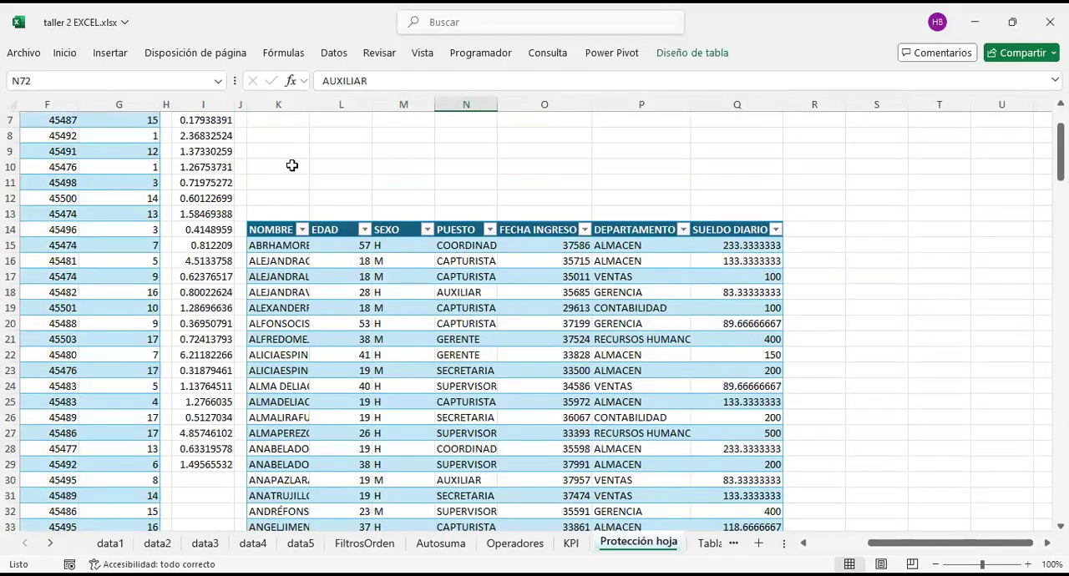
scroll(291, 165, up, 2)
click(286, 152)
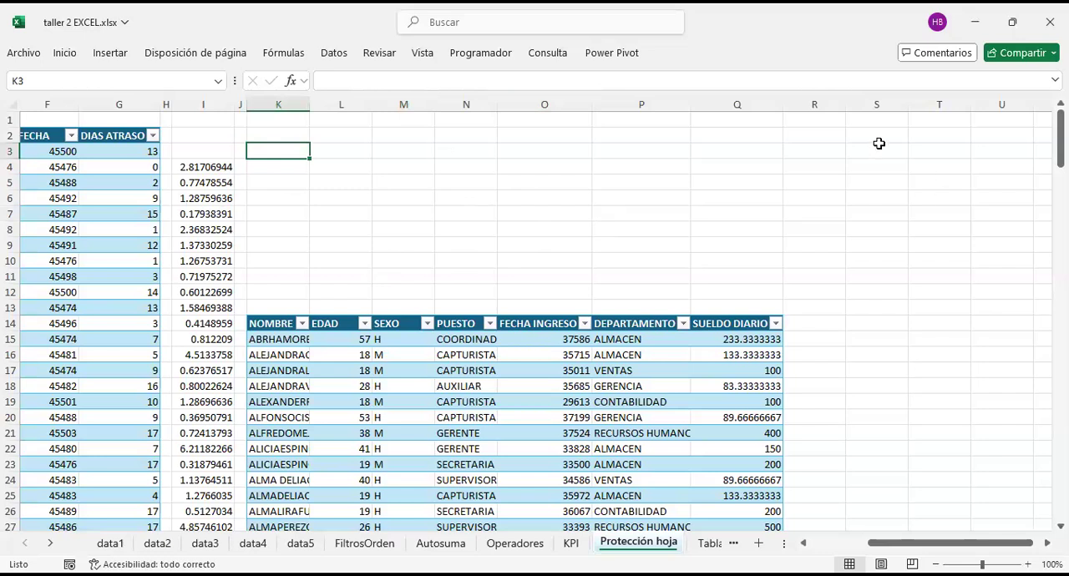
Step: Narrow column R, just beyond the employee table's SUELDO DIARIO column
click(826, 104)
drag(844, 104, 810, 104)
click(451, 234)
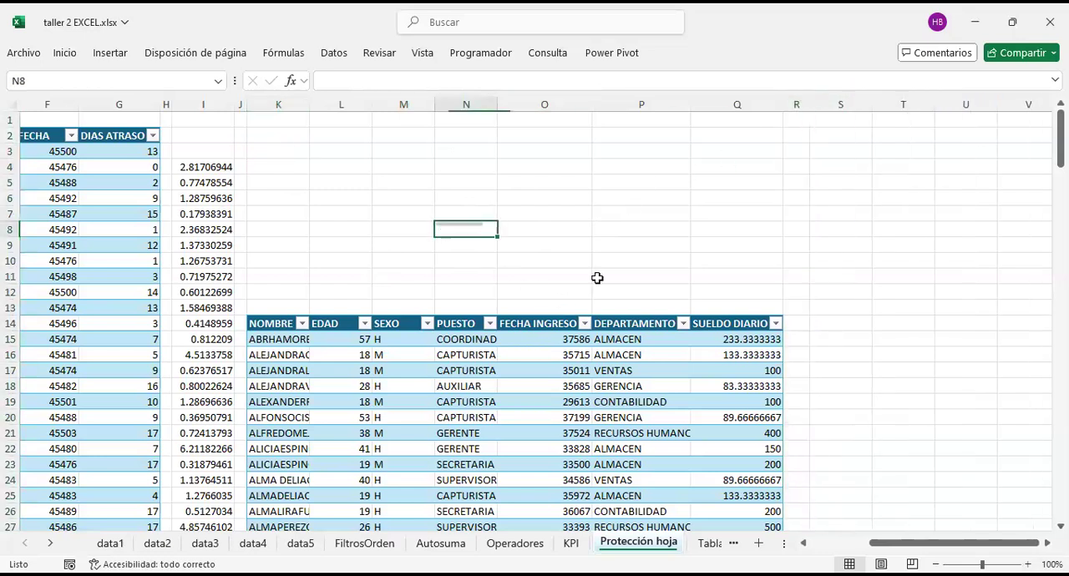
click(1028, 565)
click(1028, 564)
click(1028, 565)
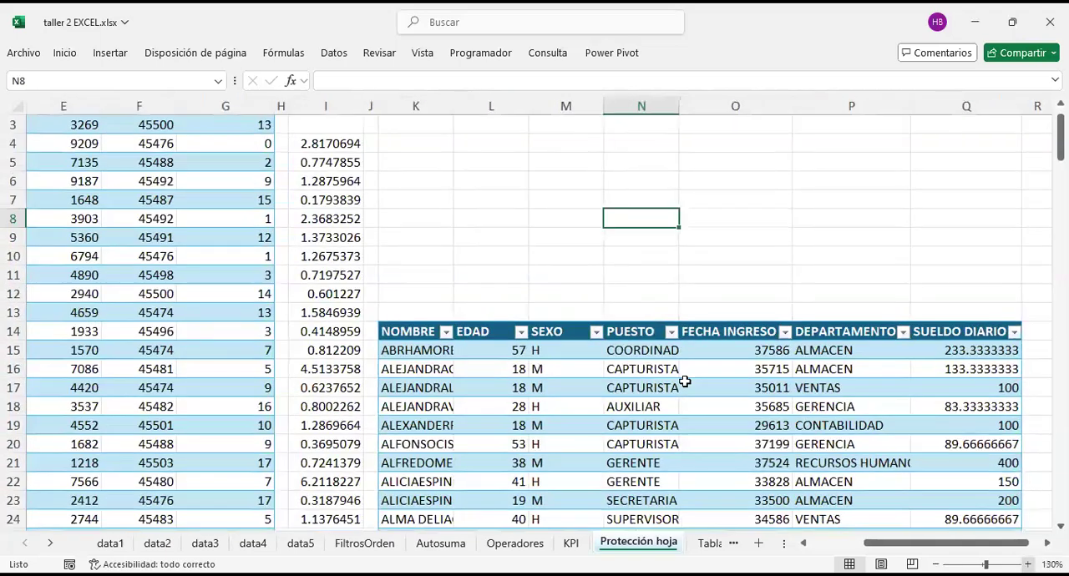
scroll(393, 181, up, 1)
Step: Enter the label "valor" in cell K4 above the employee table
click(382, 185)
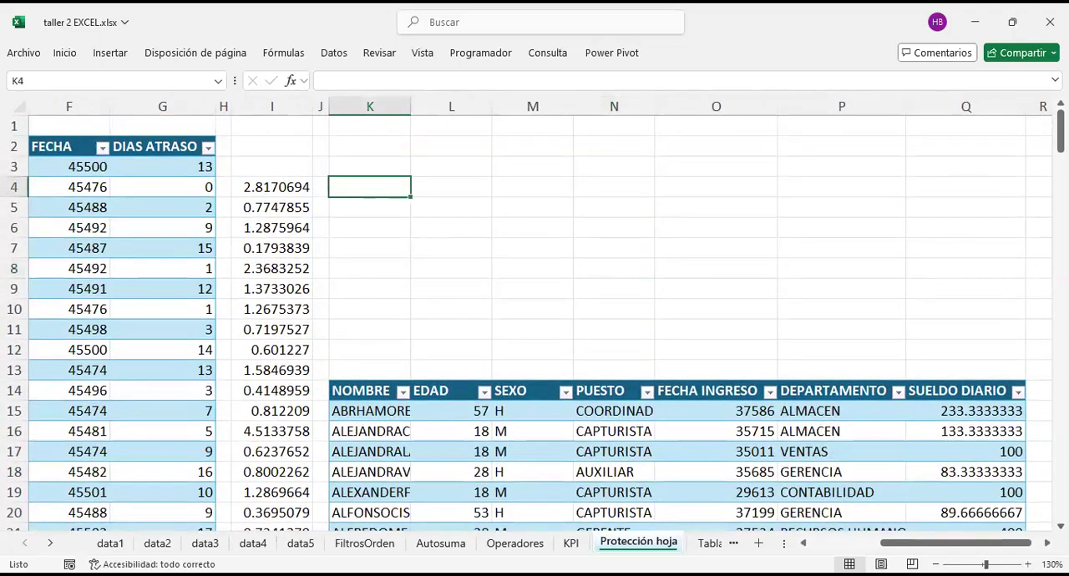
text(=)
key(BackSpace)
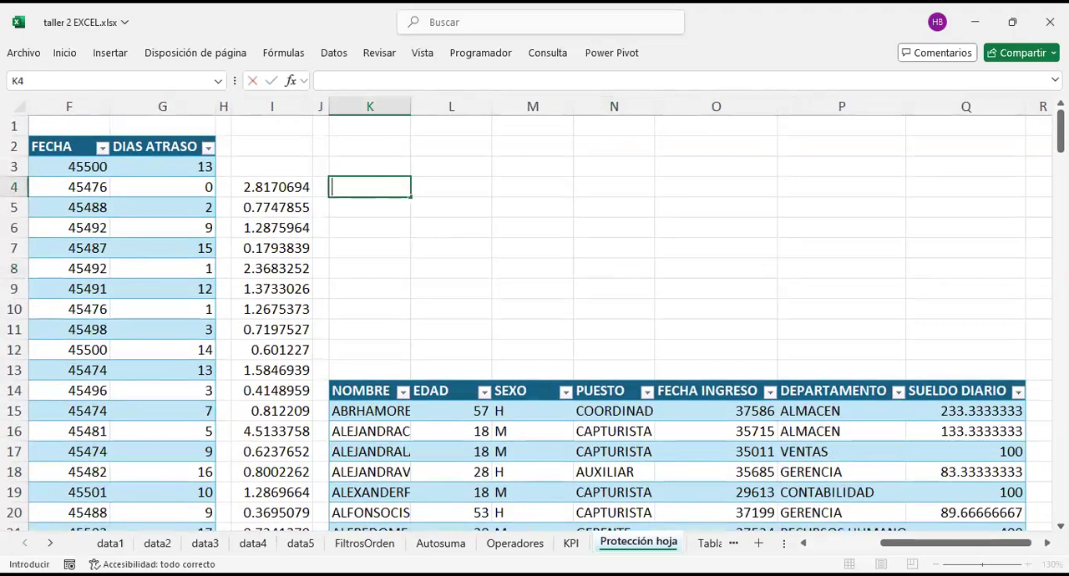
key(Up)
key(Down)
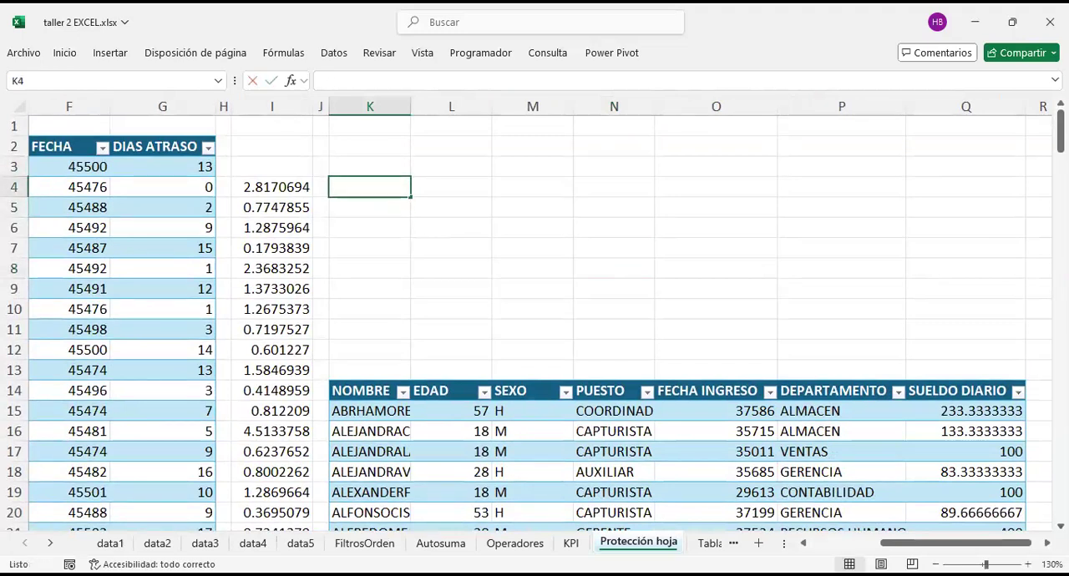
text(valor)
key(Return)
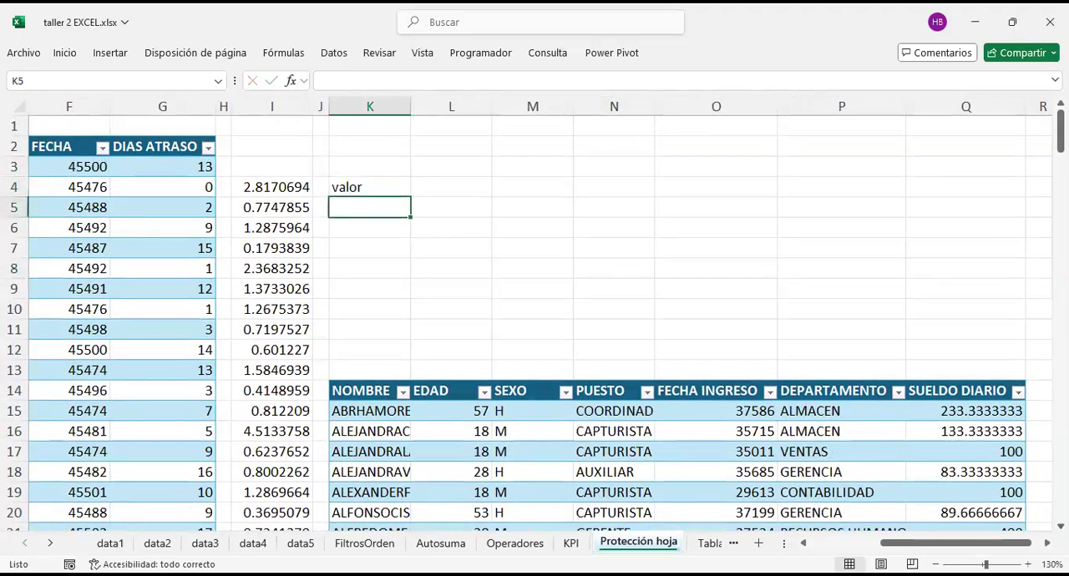
key(Up)
key(Down)
key(Down)
key(Down)
key(Down)
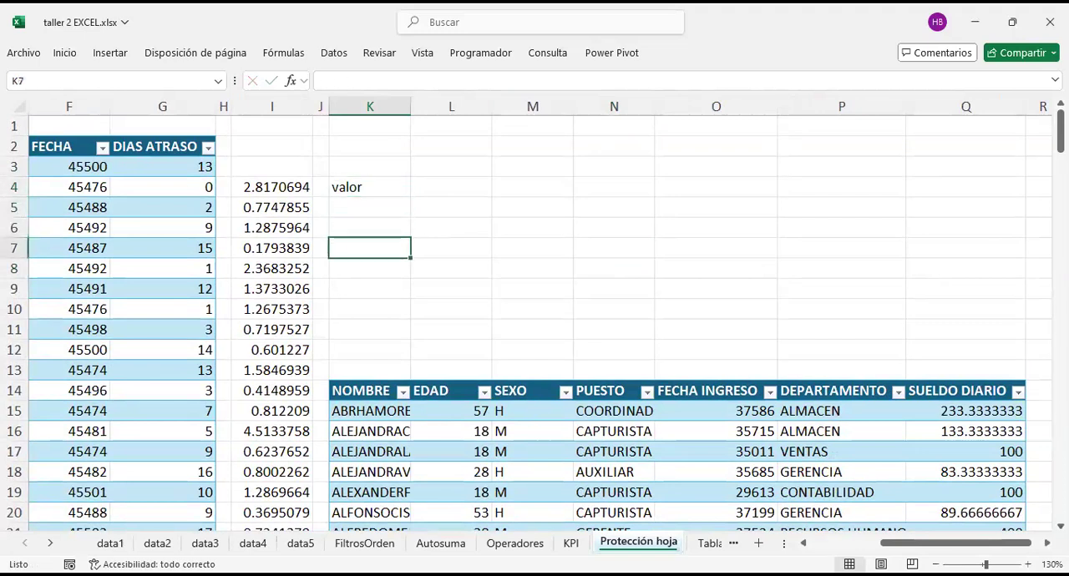
key(Up)
key(Up)
key(Up)
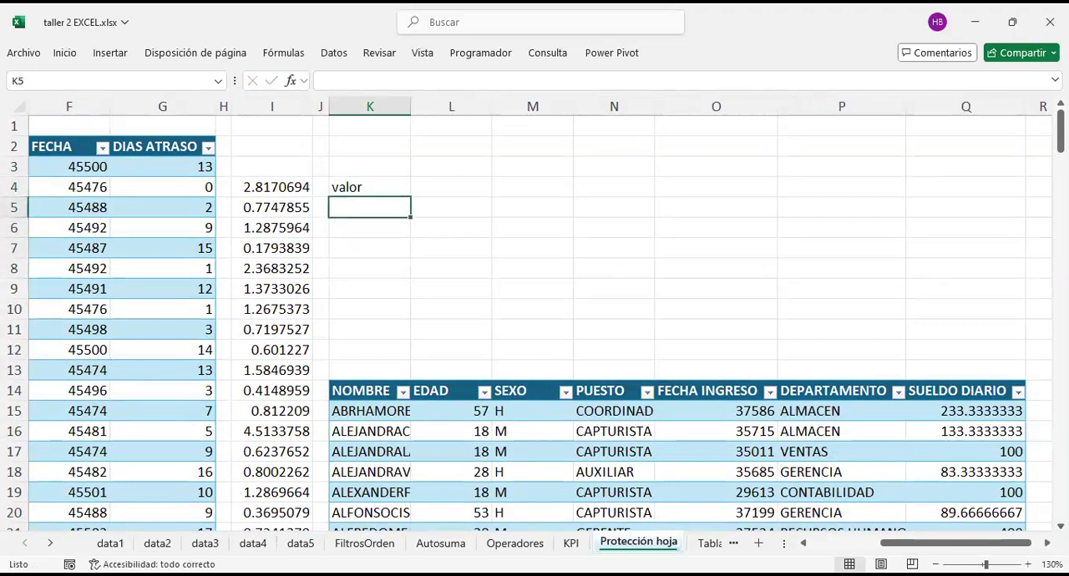
key(Down)
key(Down)
key(Down)
key(Down)
key(Down)
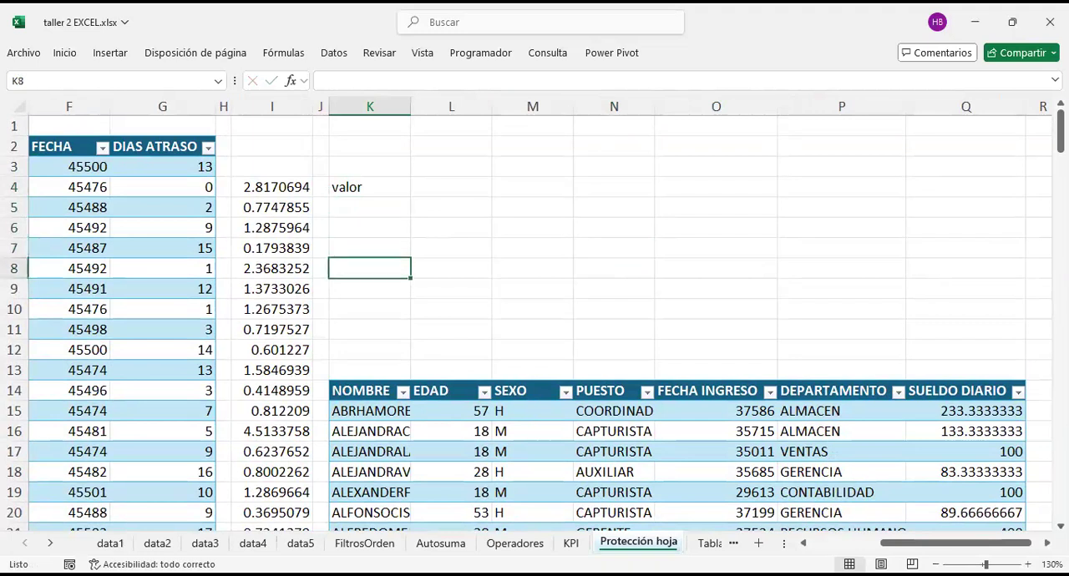
key(Up)
key(Up)
key(Up)
key(Up)
key(Up)
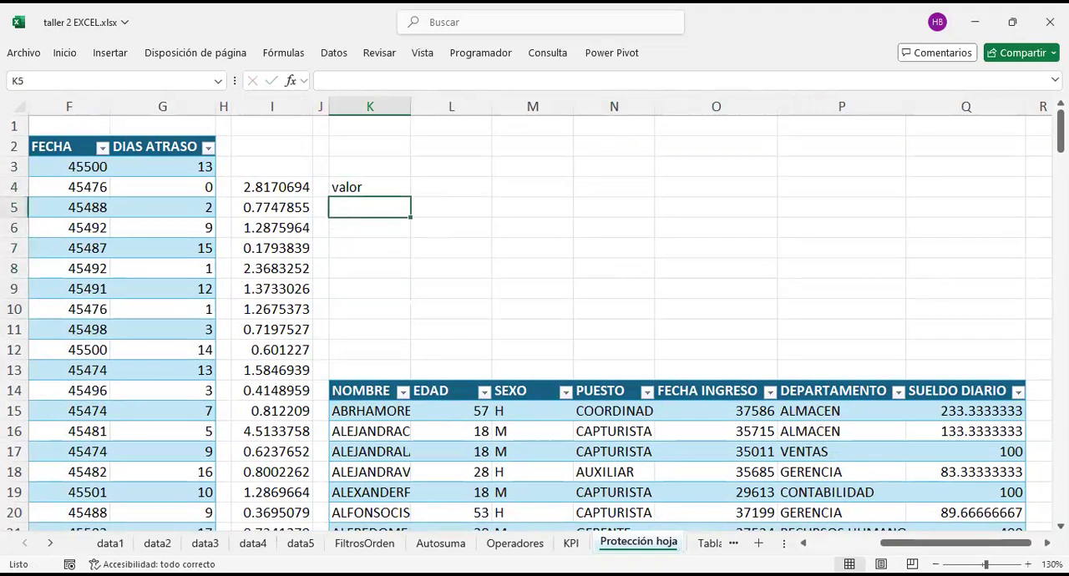
Step: Widen column K on the Protección hoja sheet so the full employee names fit
click(706, 544)
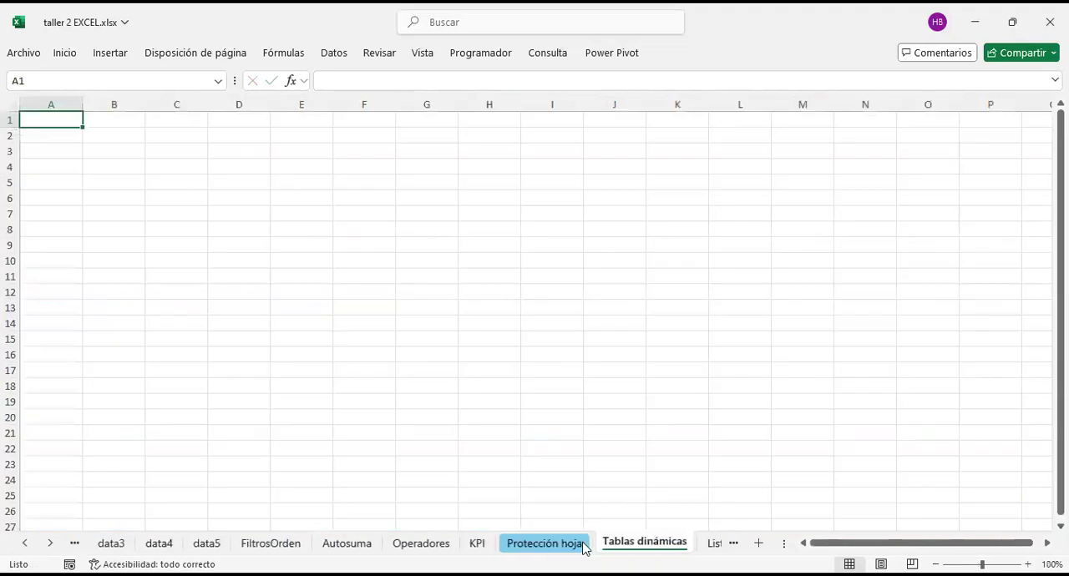
click(573, 545)
drag(377, 408, 387, 472)
key(ctrl+c)
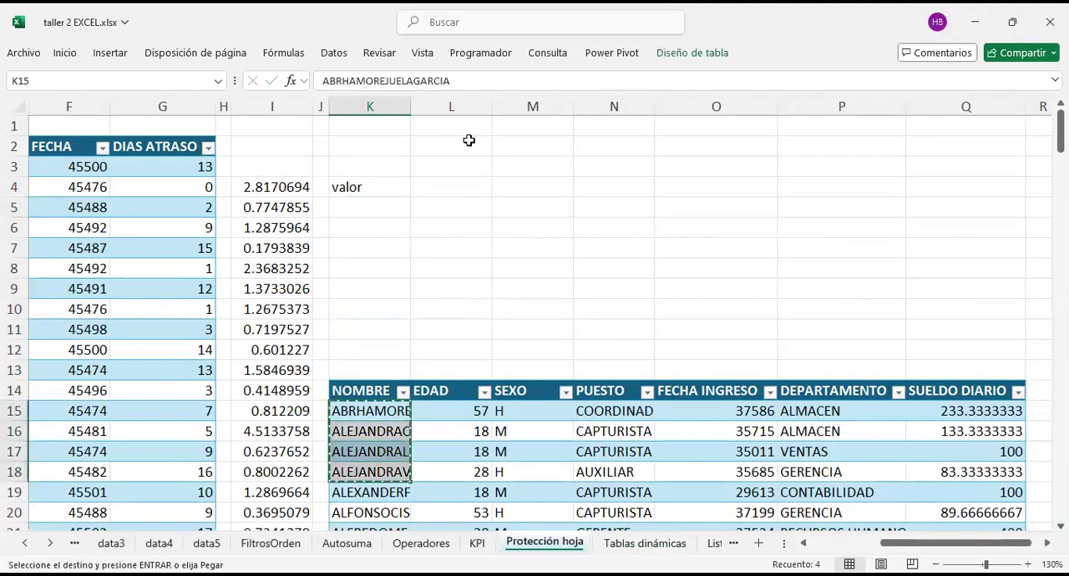
drag(409, 107, 546, 98)
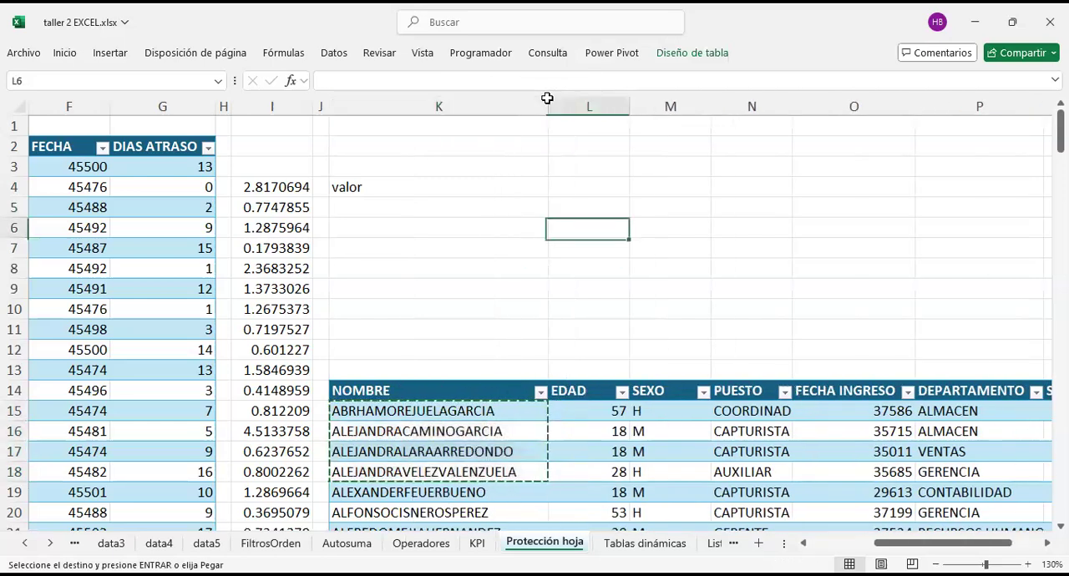
Step: Replace the first three employee names in K15:K17 of the NOMBRE column with short first names
click(441, 410)
text(jose)
key(Return)
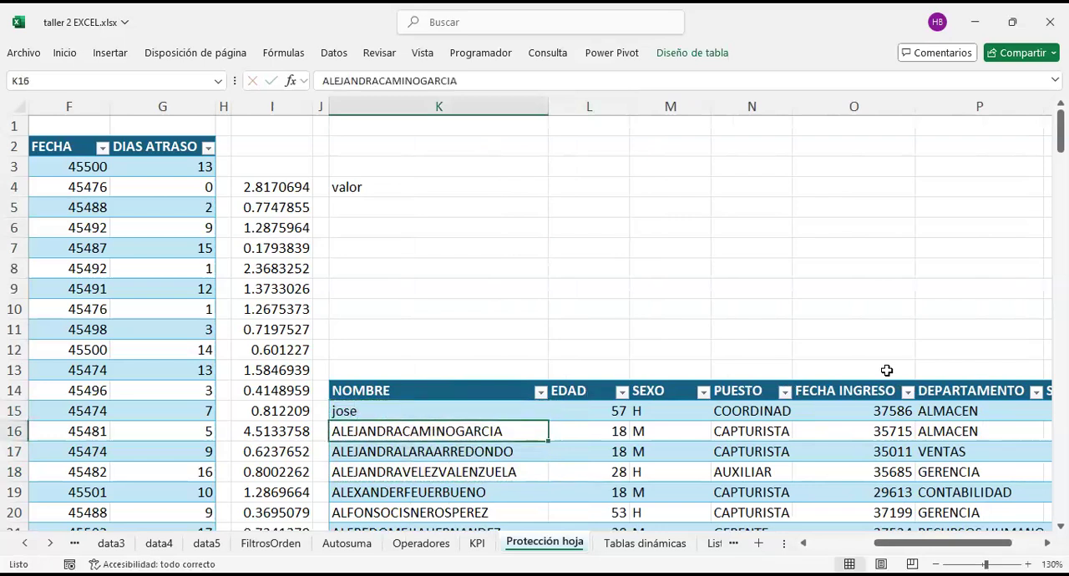
text(luis)
key(Return)
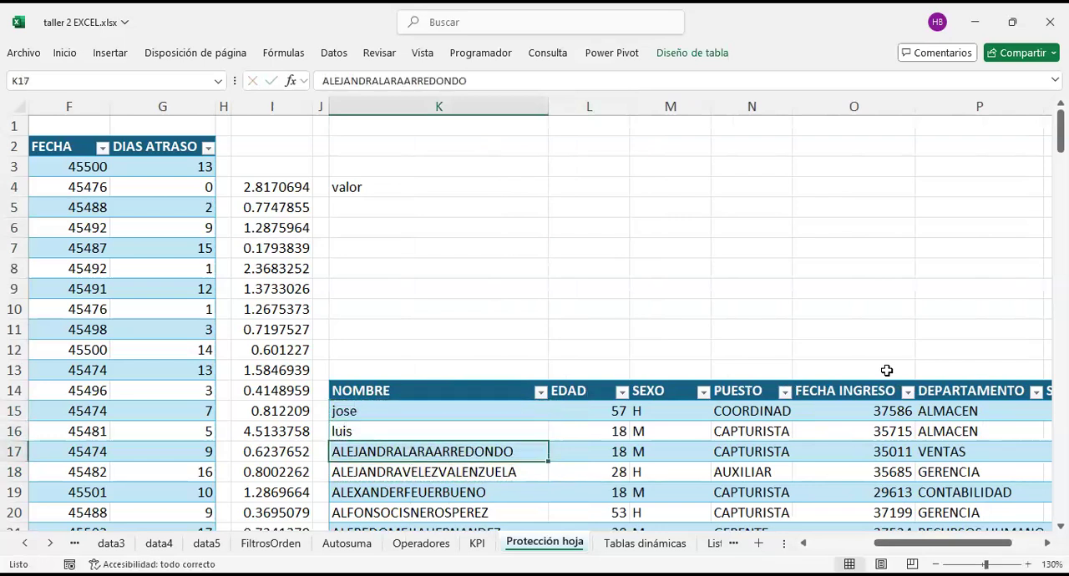
text(maria)
key(Return)
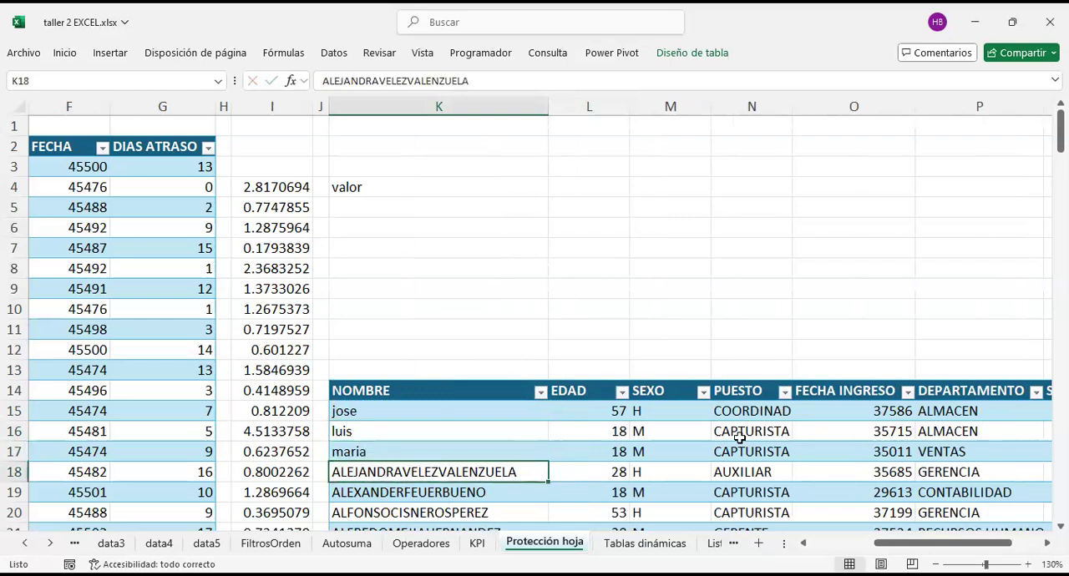
Step: Enter the first name from K17 as the lookup value in cell K5, under the "valor" label
click(363, 207)
text(maria)
key(Return)
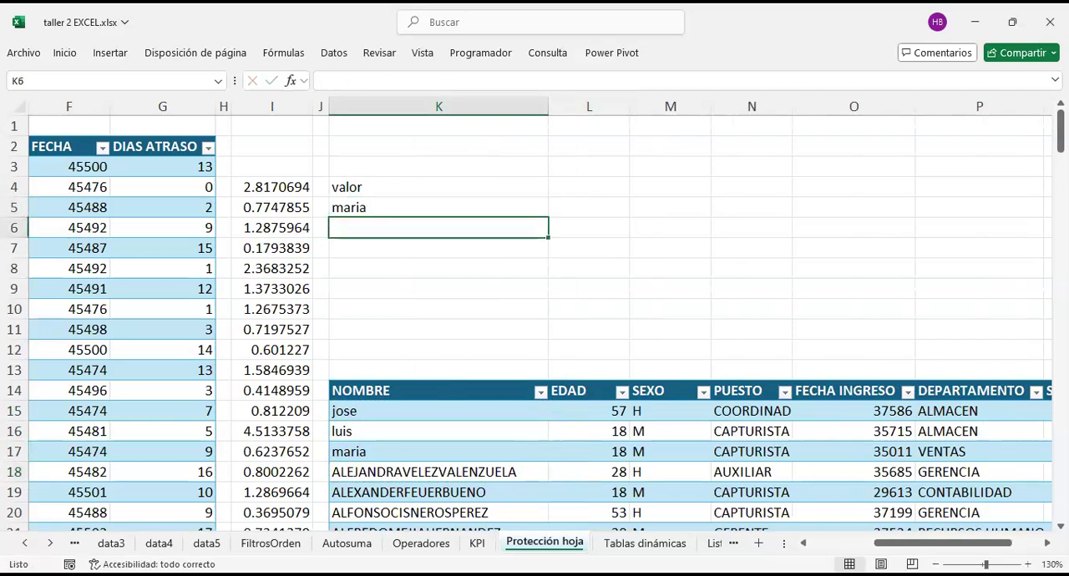
Step: Start a BUSCARV formula in K6 with the absolute reference $K$5 as its lookup value
text(=b)
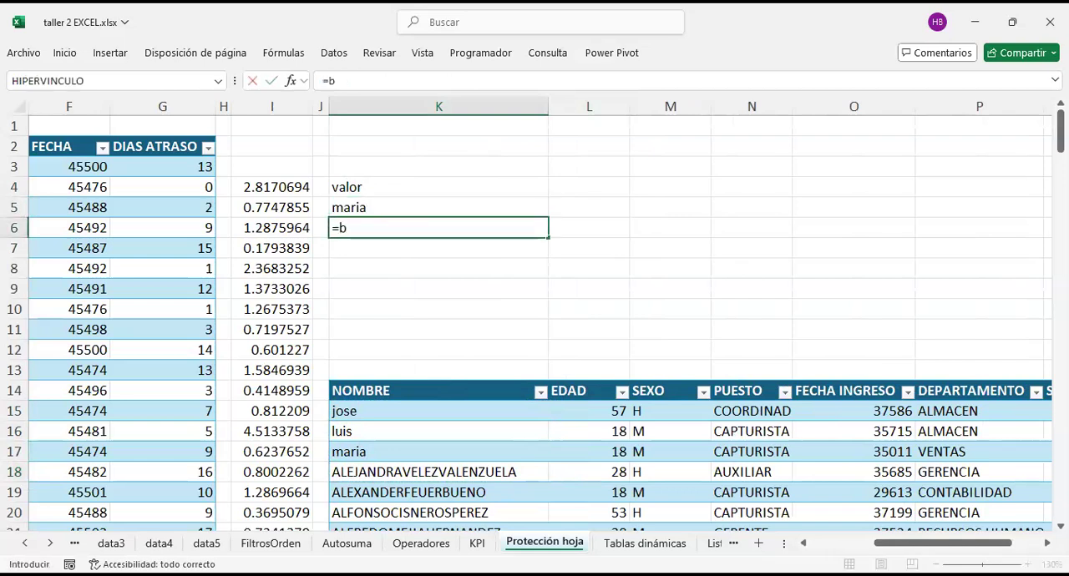
text(uscar)
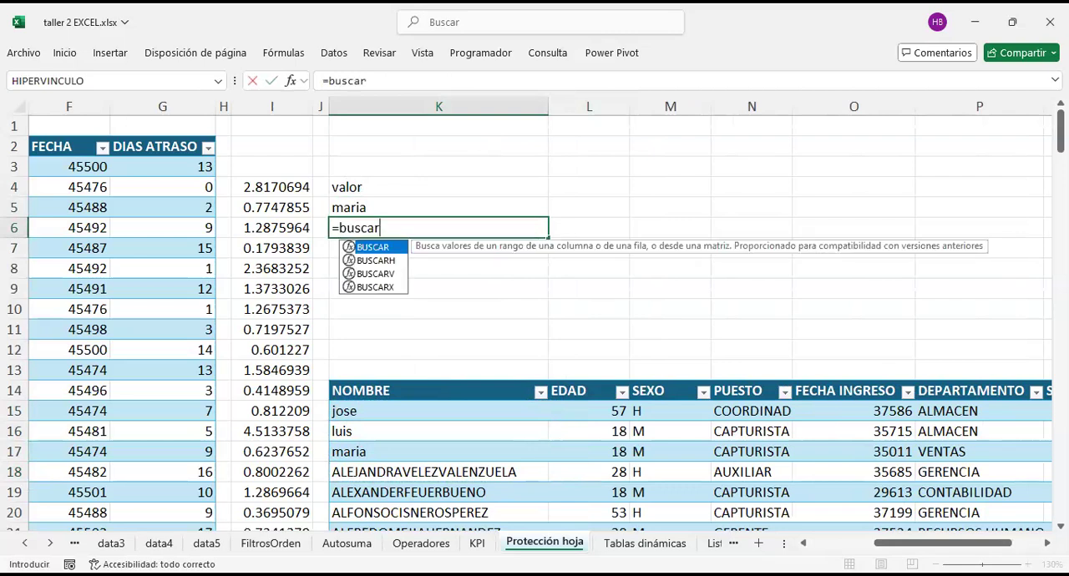
text(v)
key(Tab)
key(Up)
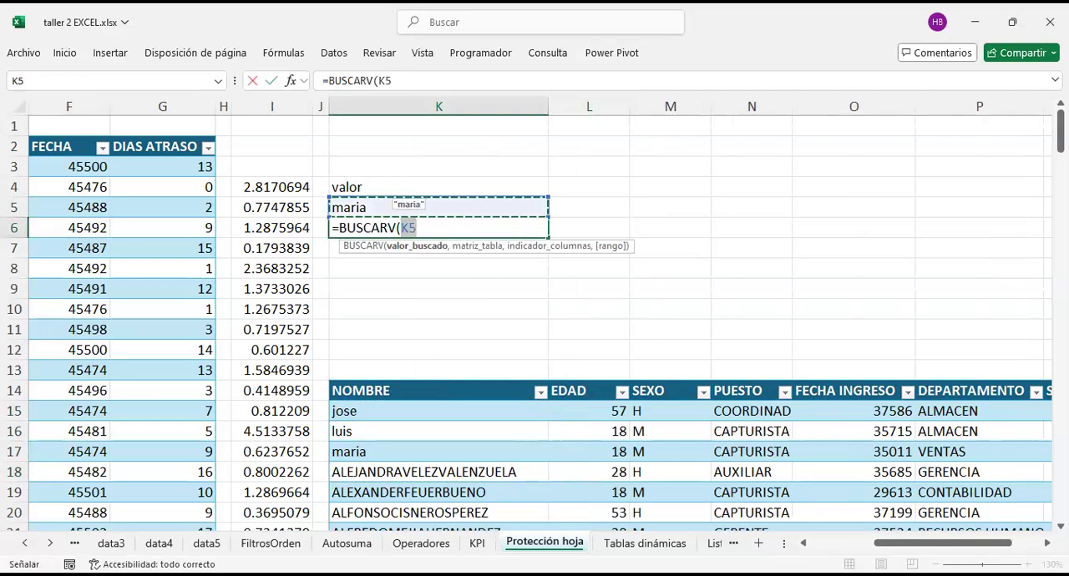
key(F4)
text(,)
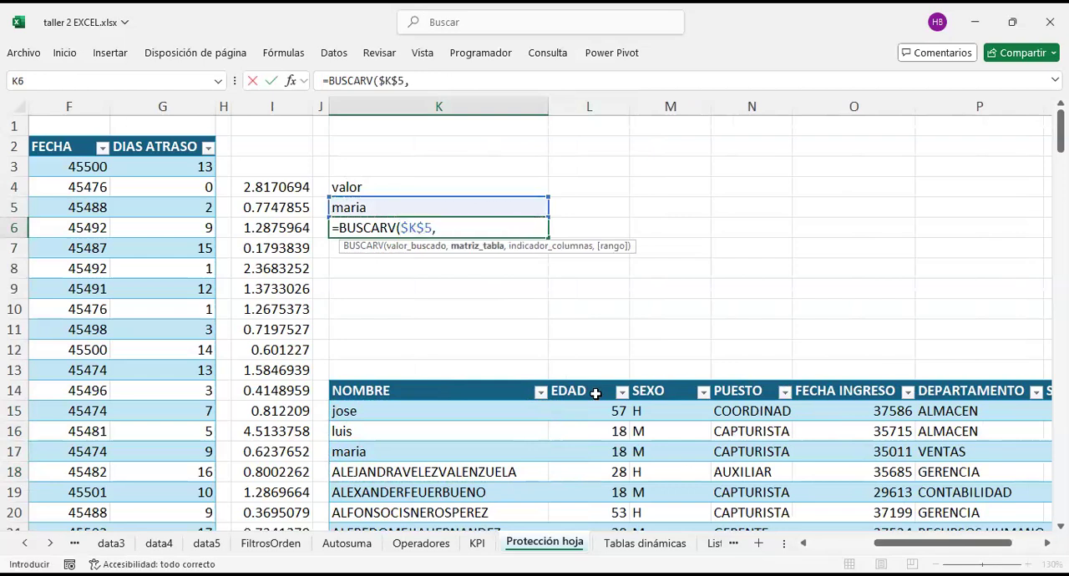
Step: Use all data rows and columns of the employee table, Tabla4, as the BUSCARV formula's table array
click(465, 428)
key(Up)
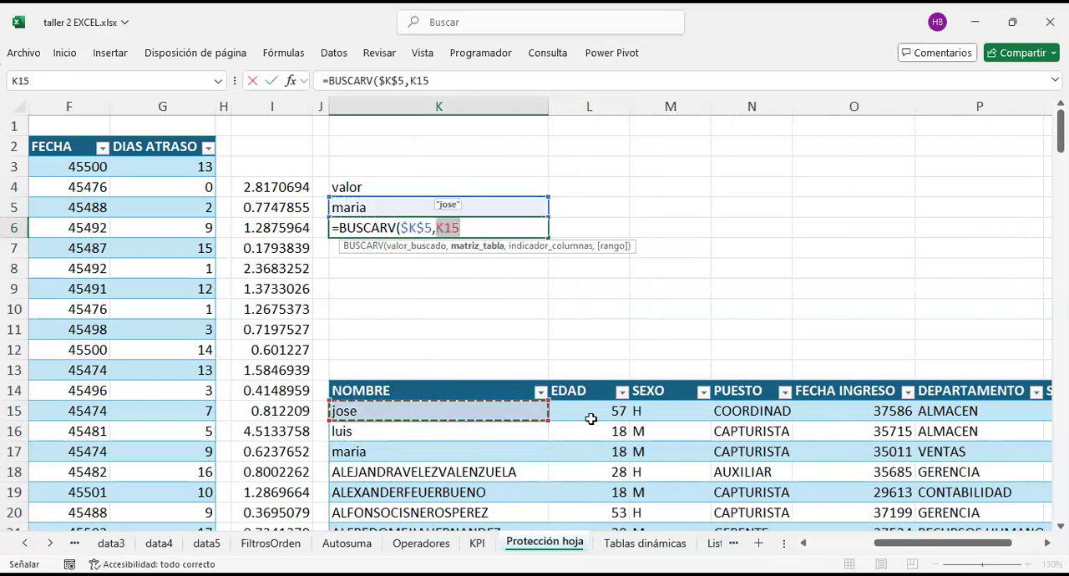
scroll(591, 418, down, 2)
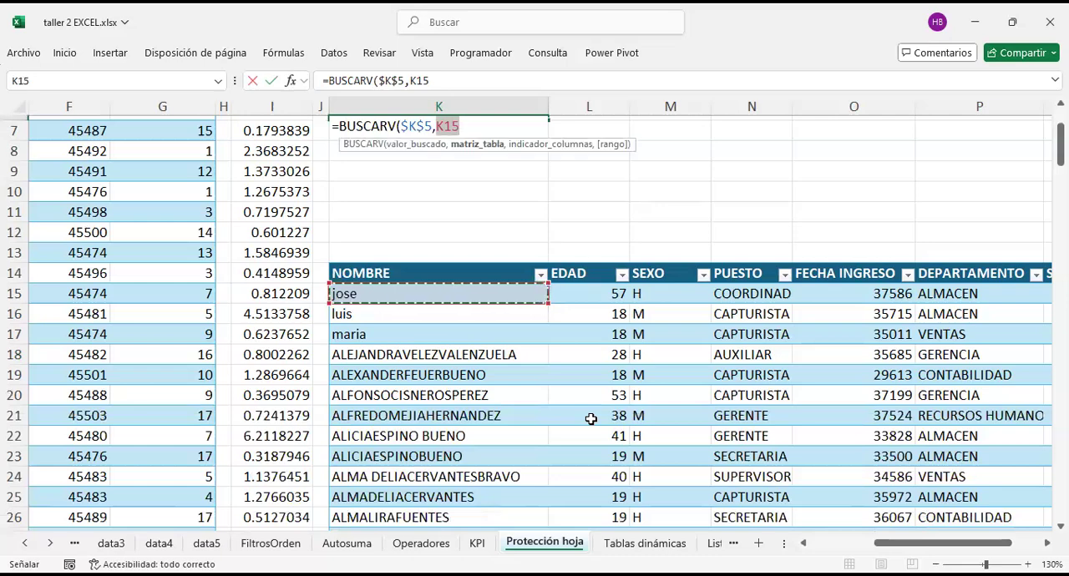
key(ctrl+shift+Down)
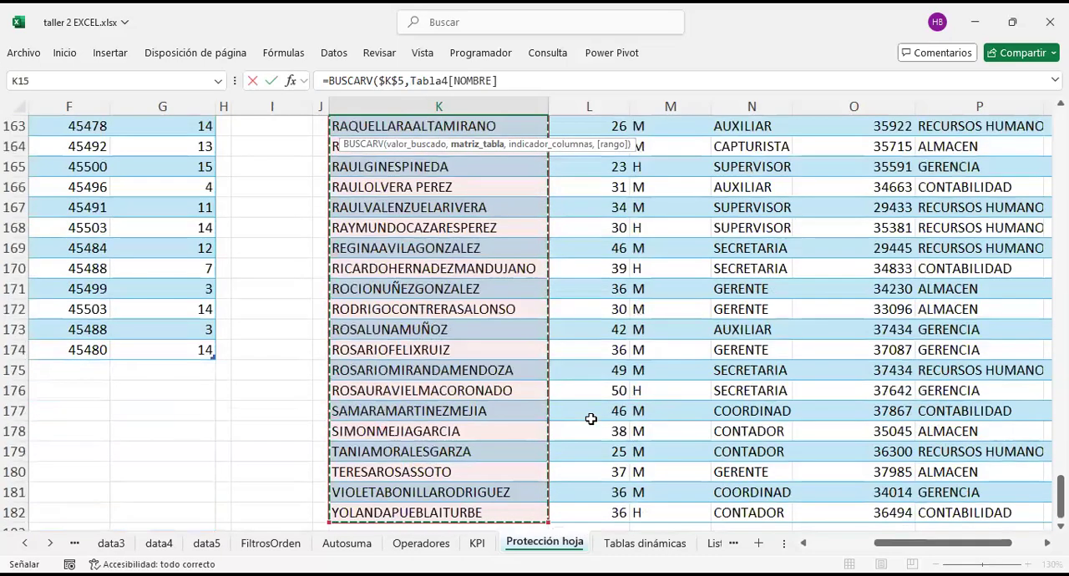
key(ctrl+shift+Right)
scroll(590, 419, up, 20)
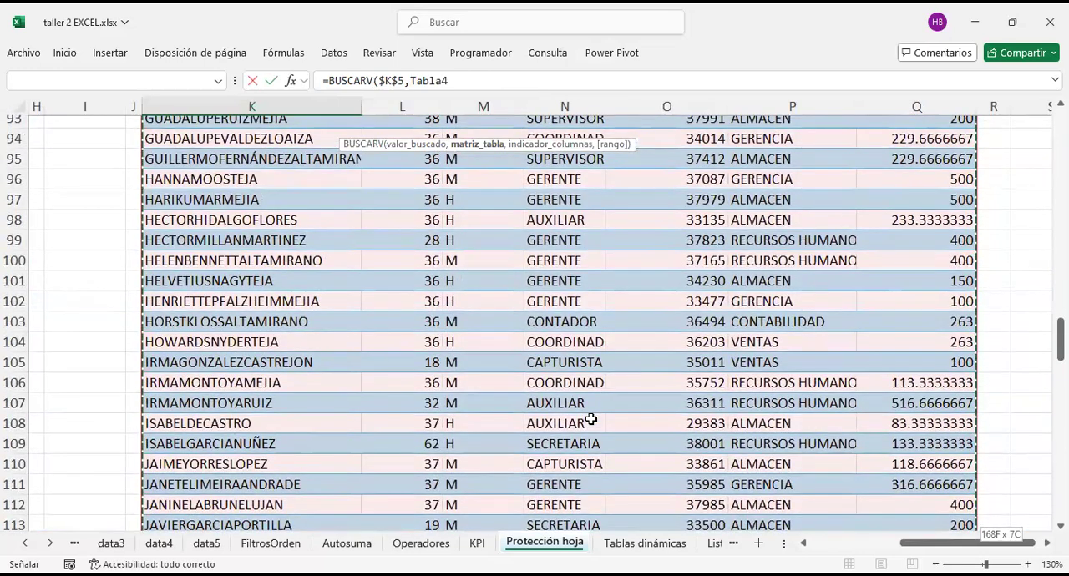
text(,)
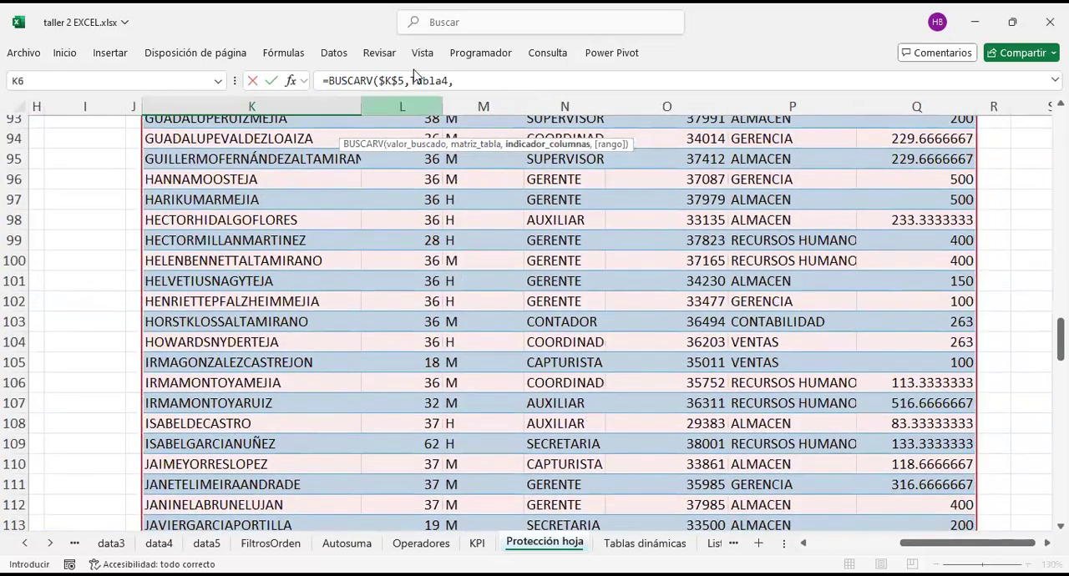
click(471, 84)
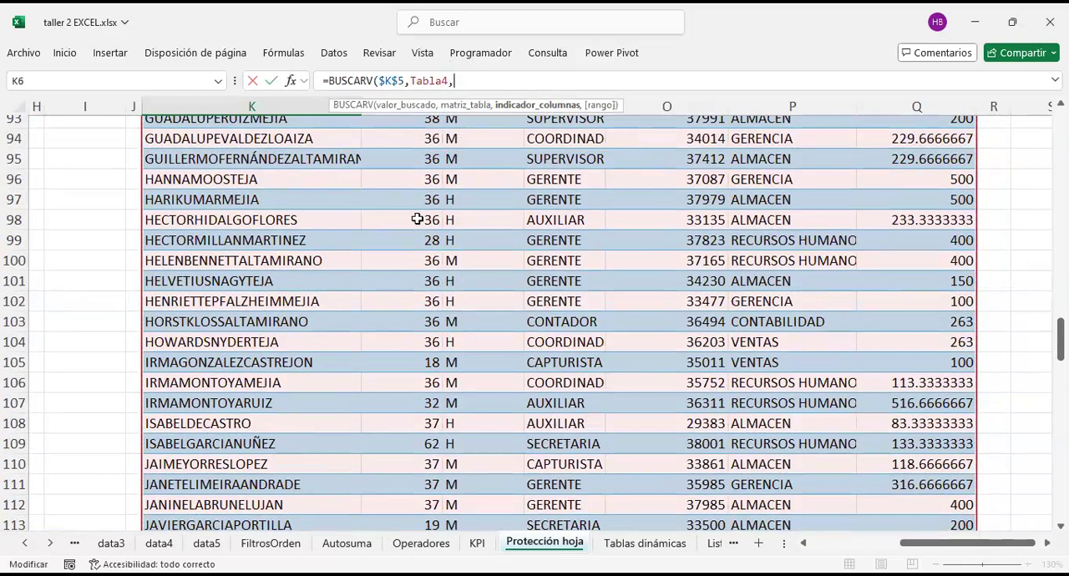
Step: Complete the BUSCARV formula in K6 with column index 2 and exact match (FALSO)
scroll(416, 219, up, 20)
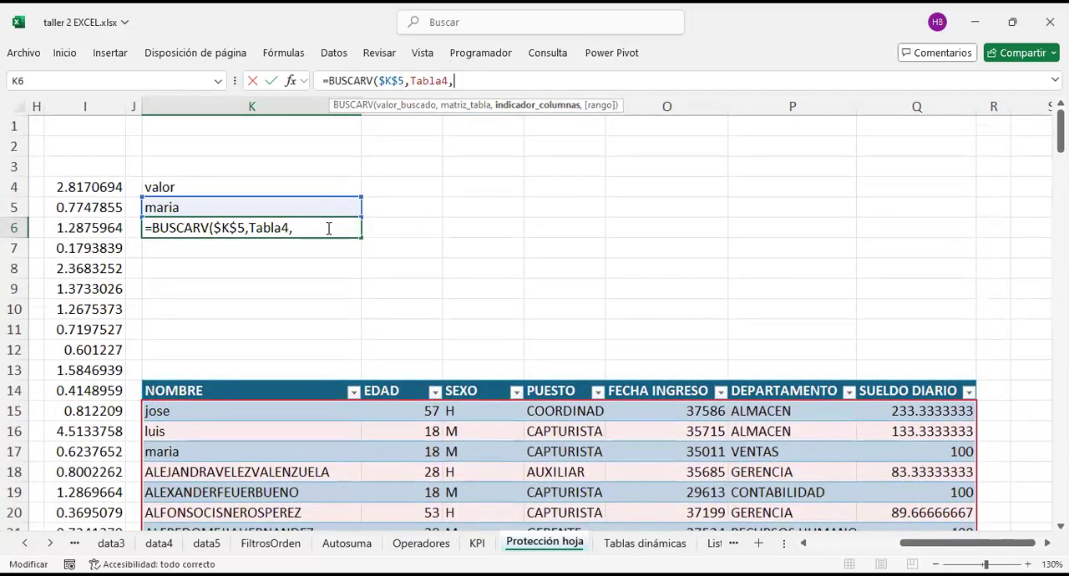
text(2,)
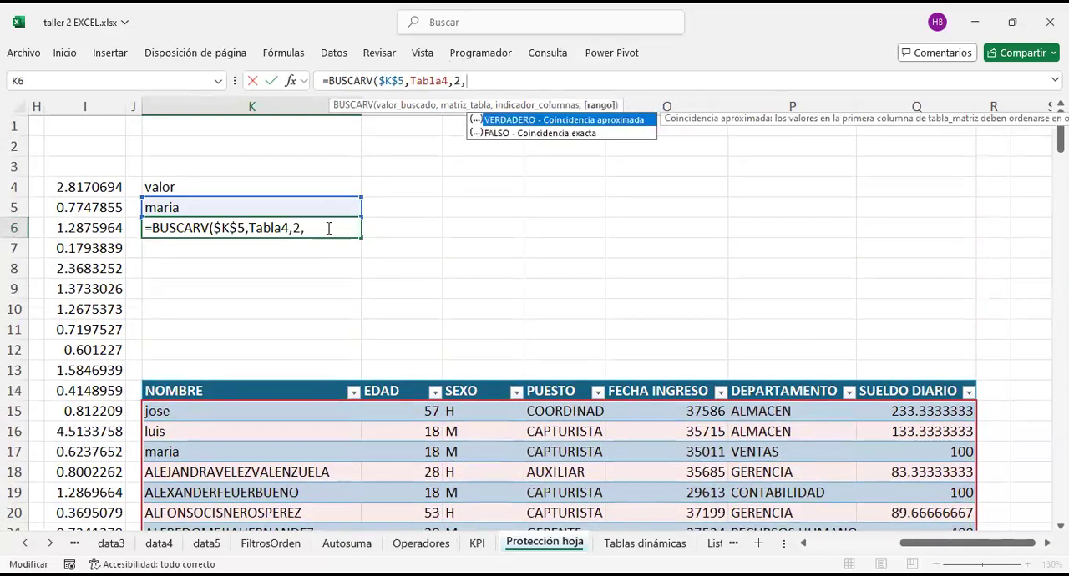
key(Down)
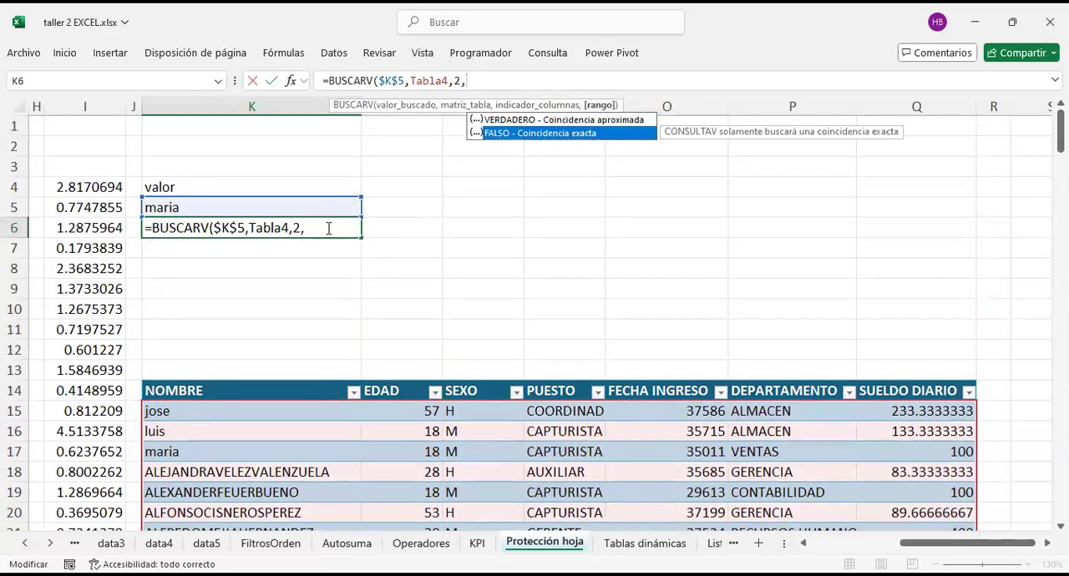
key(Tab)
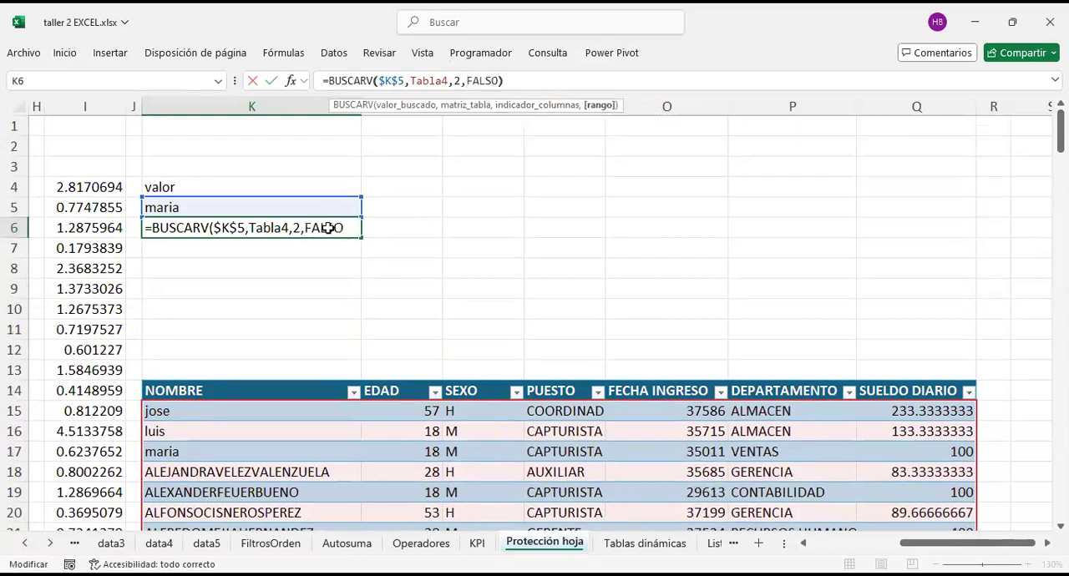
key(ctrl+Return)
Step: Enter the labels edad, sexo, puesto, fecha, departamento and sueldo down cells L6:L11
key(Right)
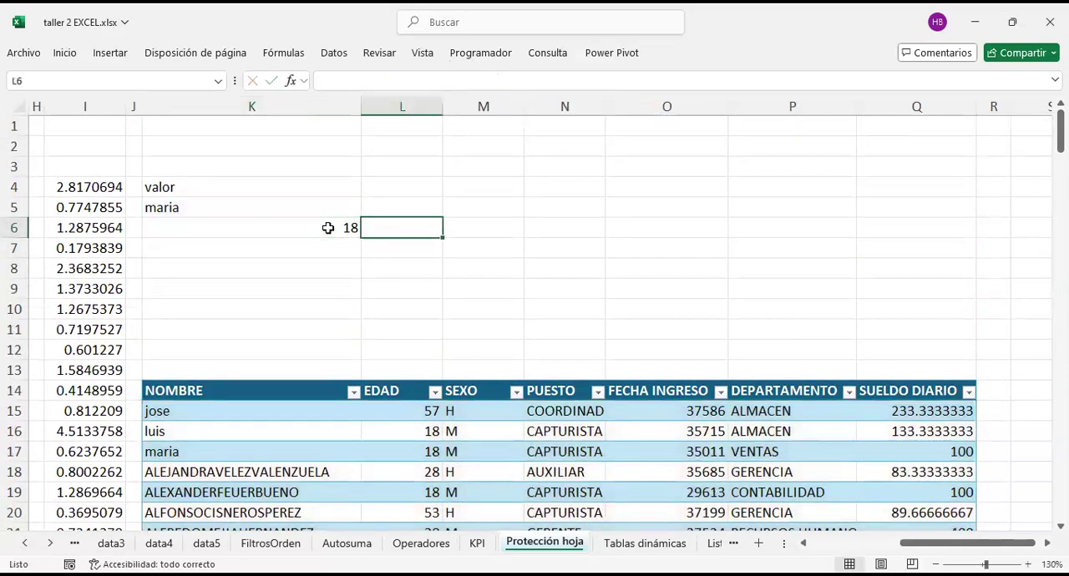
text(edad)
key(Return)
text(se)
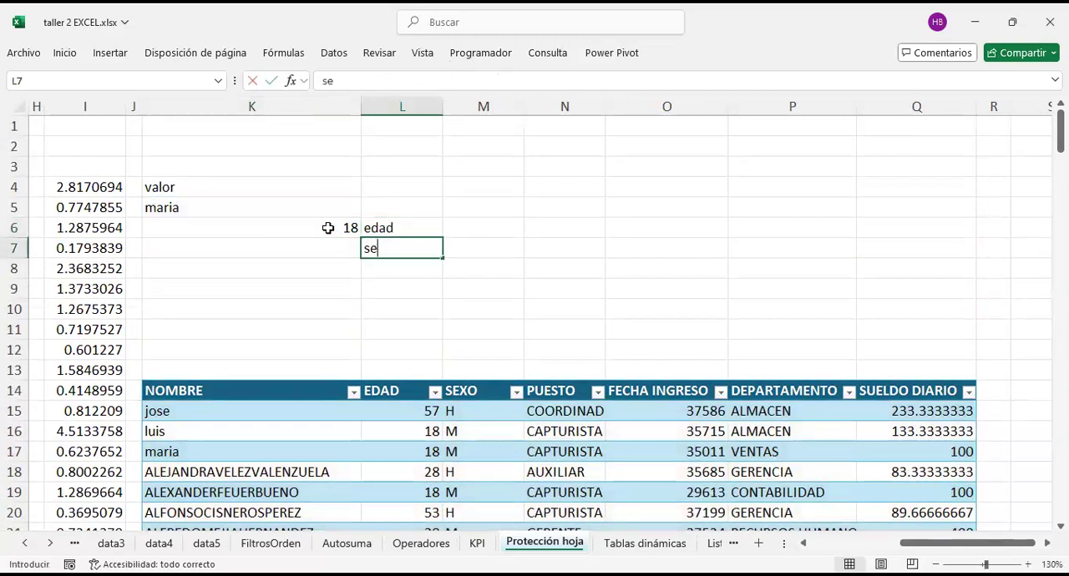
key(Return)
text(puesto)
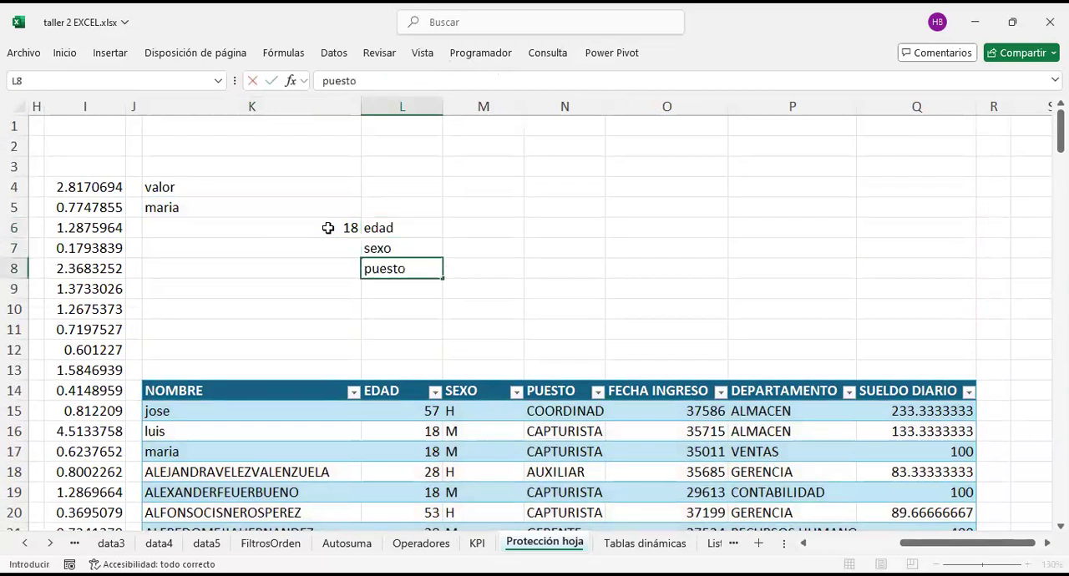
key(Return)
text(fecha)
key(Return)
text(depa)
text(mento)
key(Return)
text(sueldo)
key(Return)
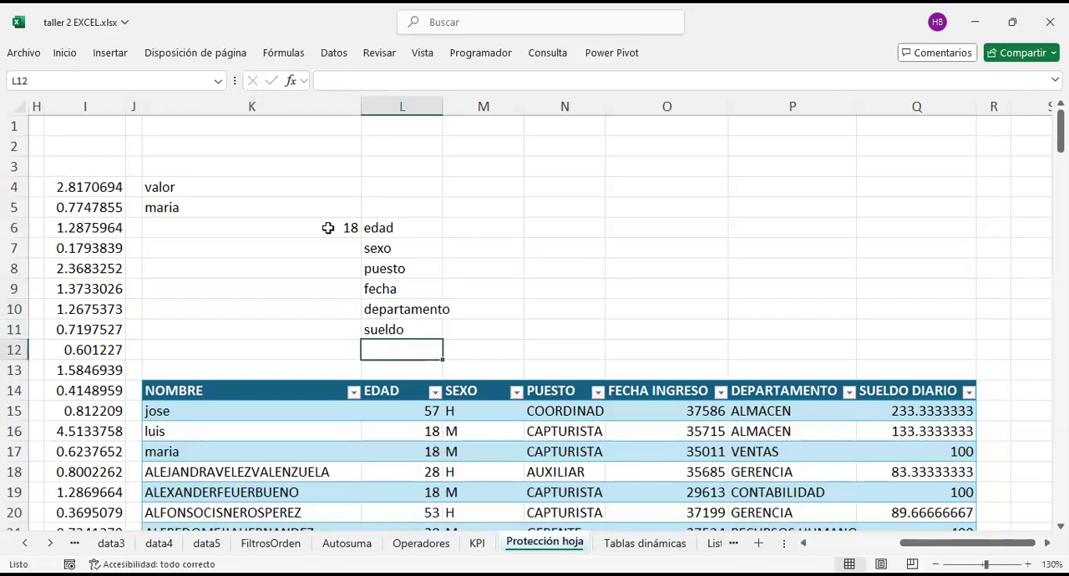
Step: Copy the BUSCARV formula from K6 into cells K7:K11, beside the remaining labels
key(Left)
key(Up)
key(Up)
key(Up)
key(Up)
key(Up)
key(Up)
key(ctrl+c)
key(Down)
key(shift+Down)
key(shift+Down)
key(shift+Down)
key(shift+Down)
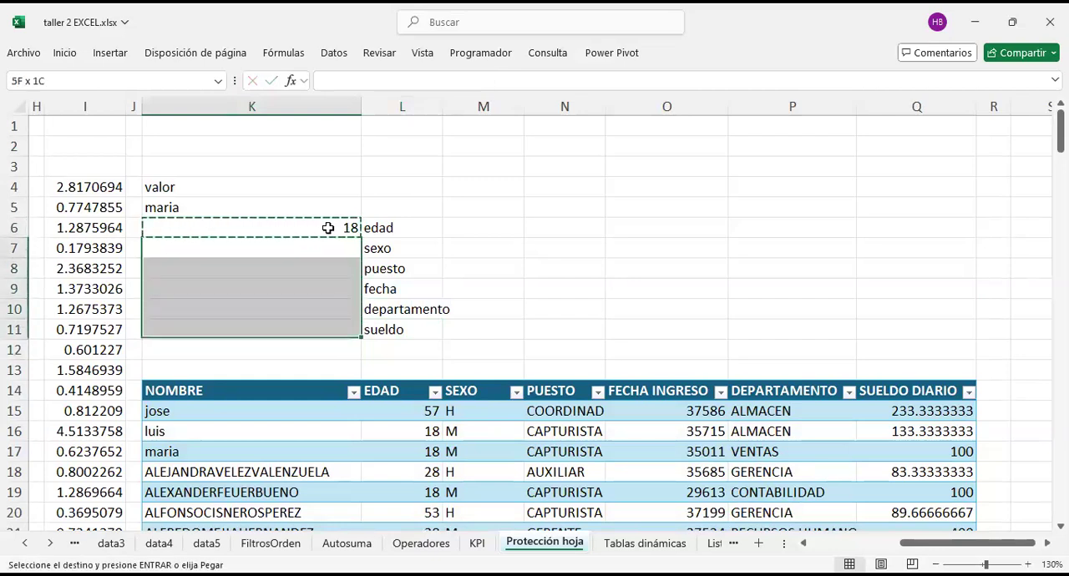
key(Return)
Step: Set the column index of the BUSCARV formula in K7, beside sexo, to 3
click(328, 228)
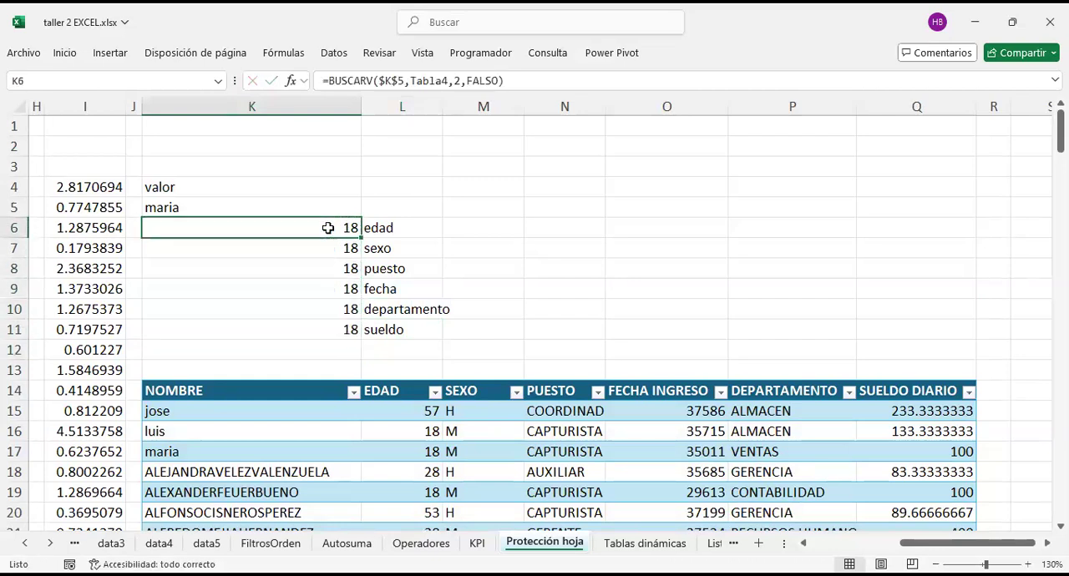
double_click(329, 228)
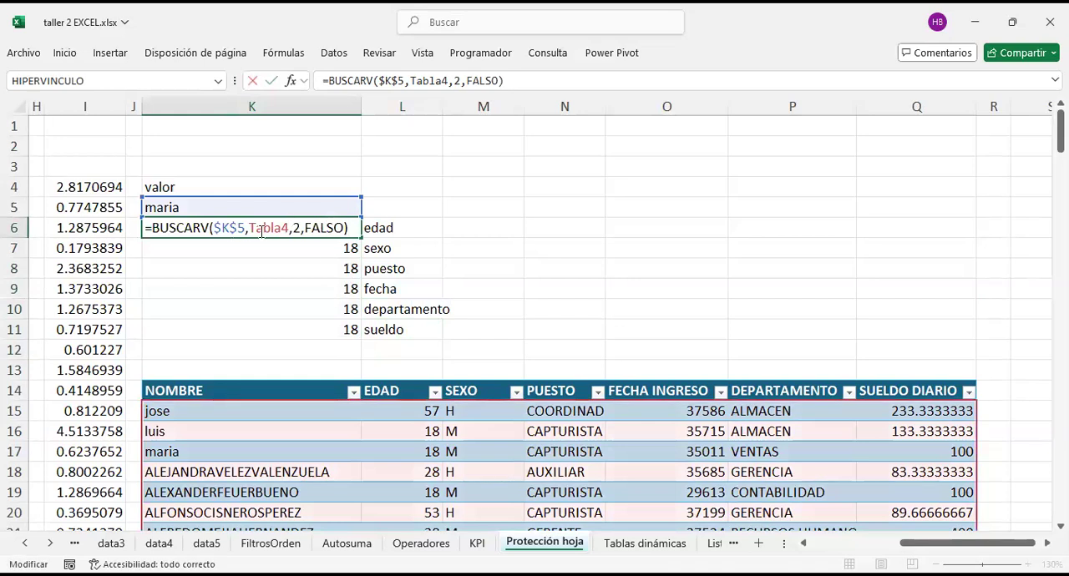
key(Return)
key(F2)
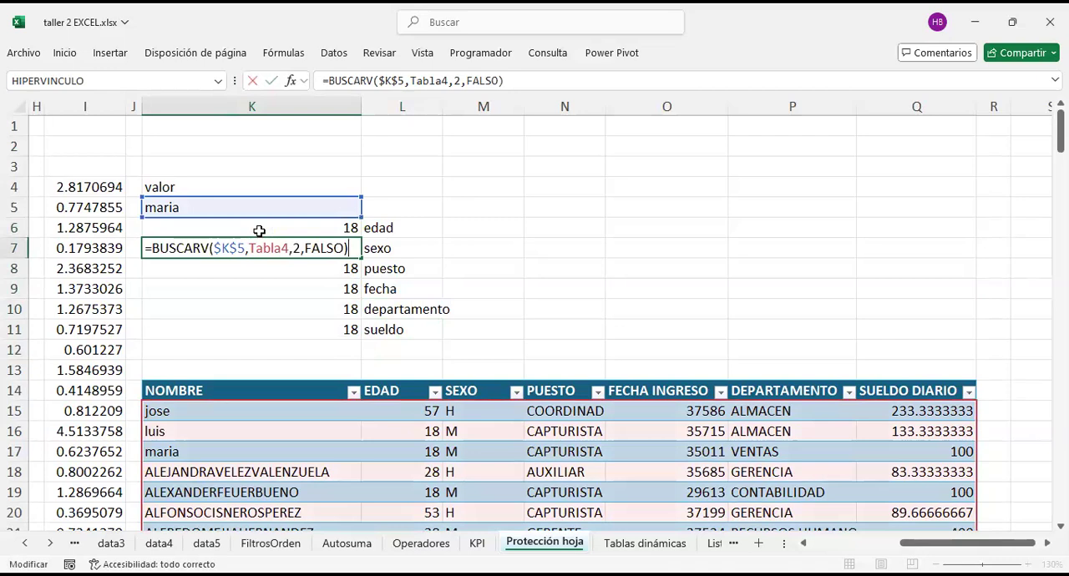
key(Left)
key(Left)
key(Left)
key(Left)
key(Left)
key(Left)
key(Left)
key(BackSpace)
text(3)
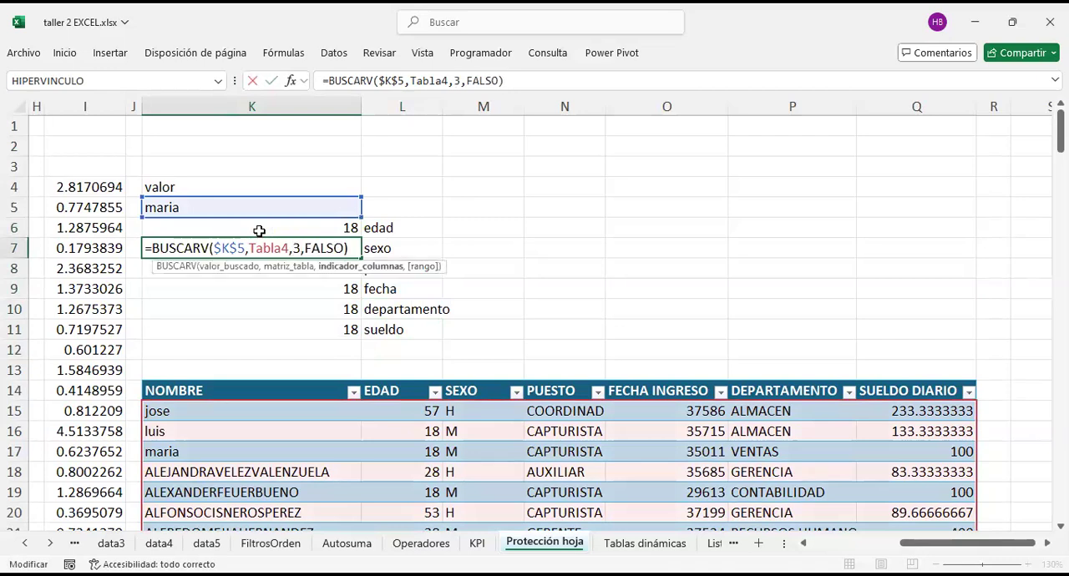
key(Return)
Step: Set the column index of the BUSCARV formula in K8, beside puesto, to 4
key(F2)
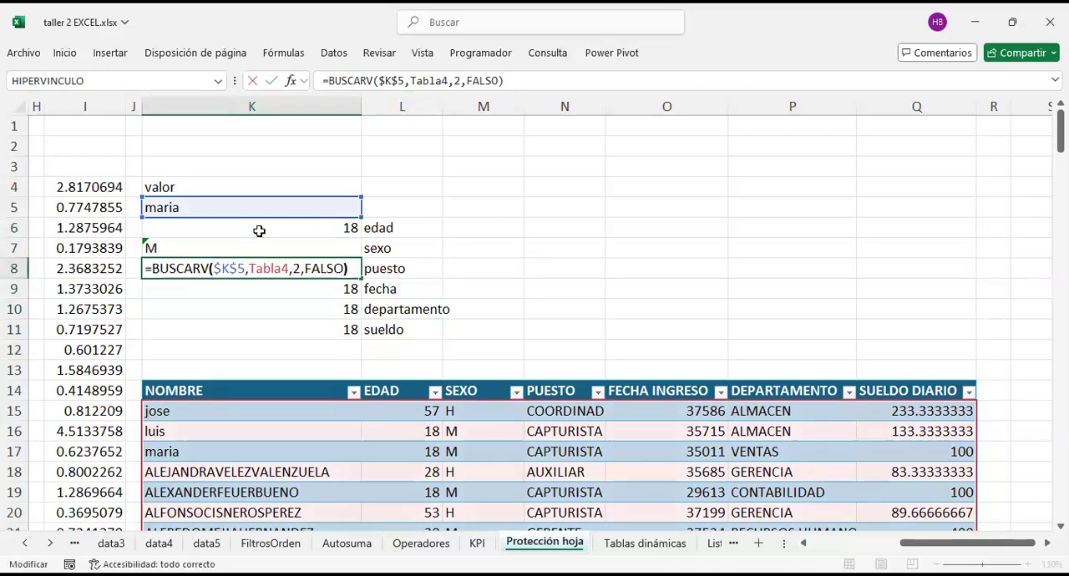
key(Left)
key(Left)
key(Left)
key(Left)
key(Left)
key(Left)
key(Left)
key(BackSpace)
text(4)
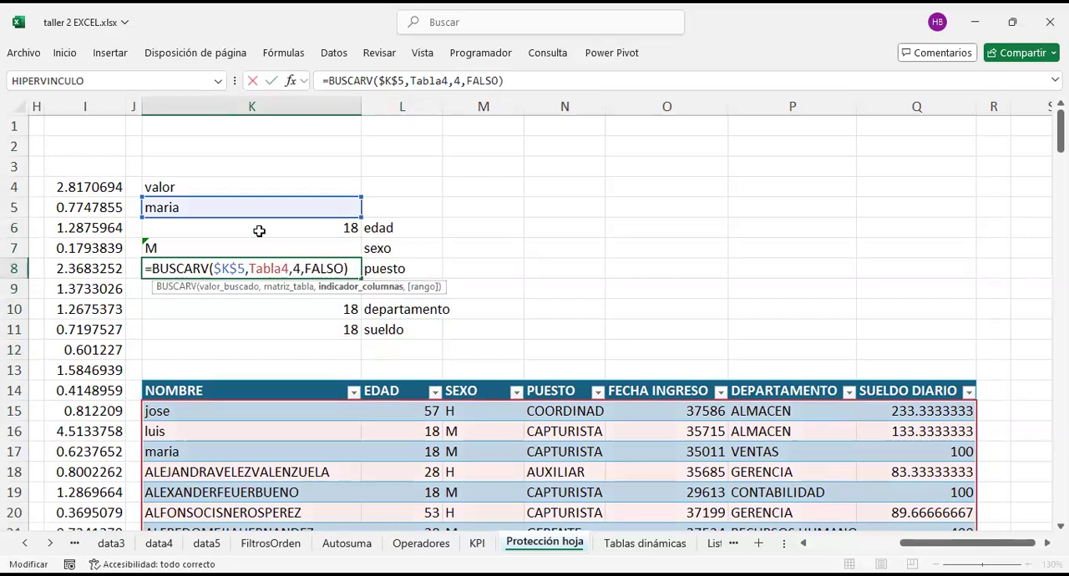
key(Return)
Step: Set the column index of the BUSCARV formula in K9, beside fecha, to 5
key(F2)
key(Left)
key(Left)
key(Left)
key(Left)
key(Left)
key(Left)
key(Left)
key(BackSpace)
text(5)
key(Return)
Step: Set the column index of the BUSCARV formula in K10, beside departamento, to 6
key(F2)
key(Left)
key(Left)
key(Left)
key(Left)
key(Left)
key(Left)
key(Left)
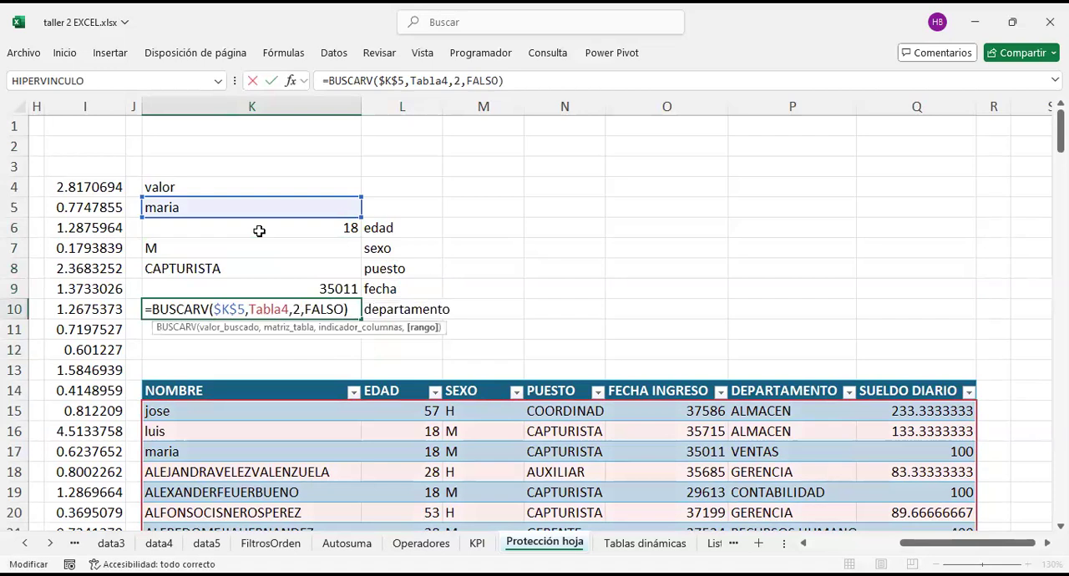
key(BackSpace)
text(6)
key(Return)
Step: Set the column index of the BUSCARV formula in K11, beside sueldo, to 7
key(F2)
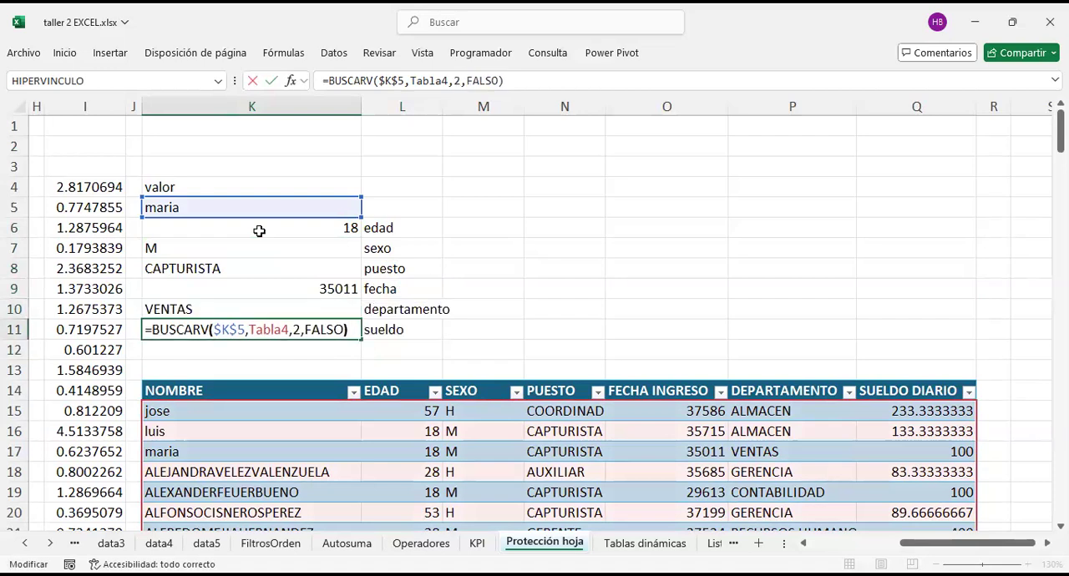
key(Left)
key(Left)
key(Left)
key(Left)
key(Left)
key(Left)
key(Left)
key(BackSpace)
text(7)
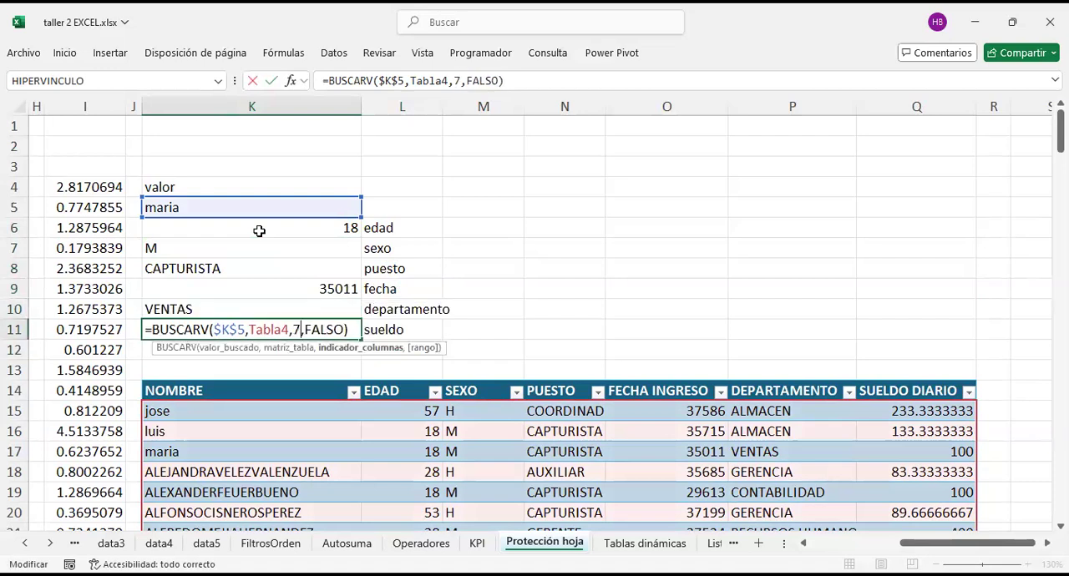
key(Return)
Step: Open the cell styles for the lookup block K4:L11
drag(267, 186, 403, 333)
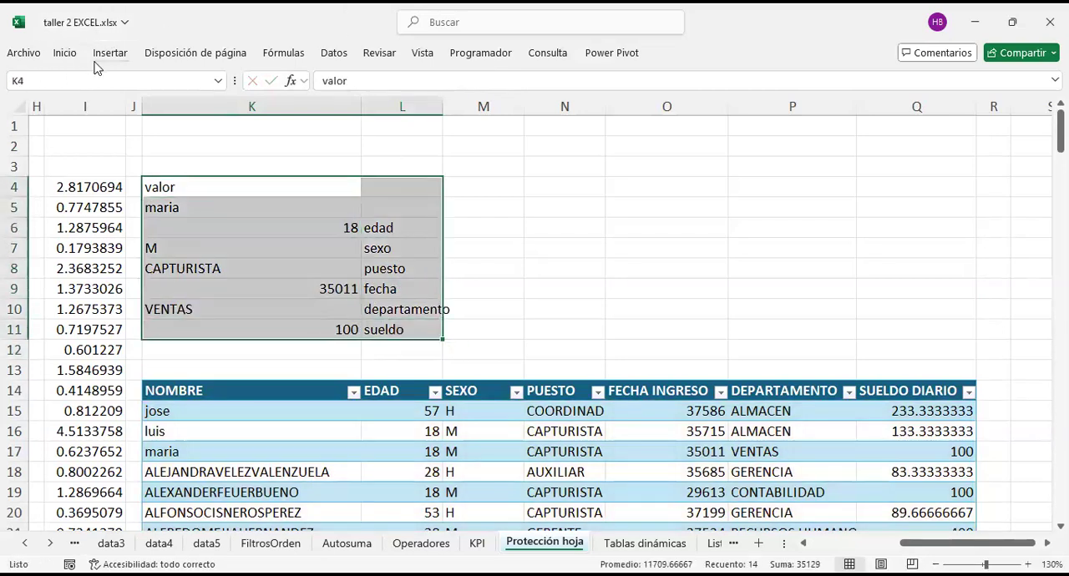
click(67, 54)
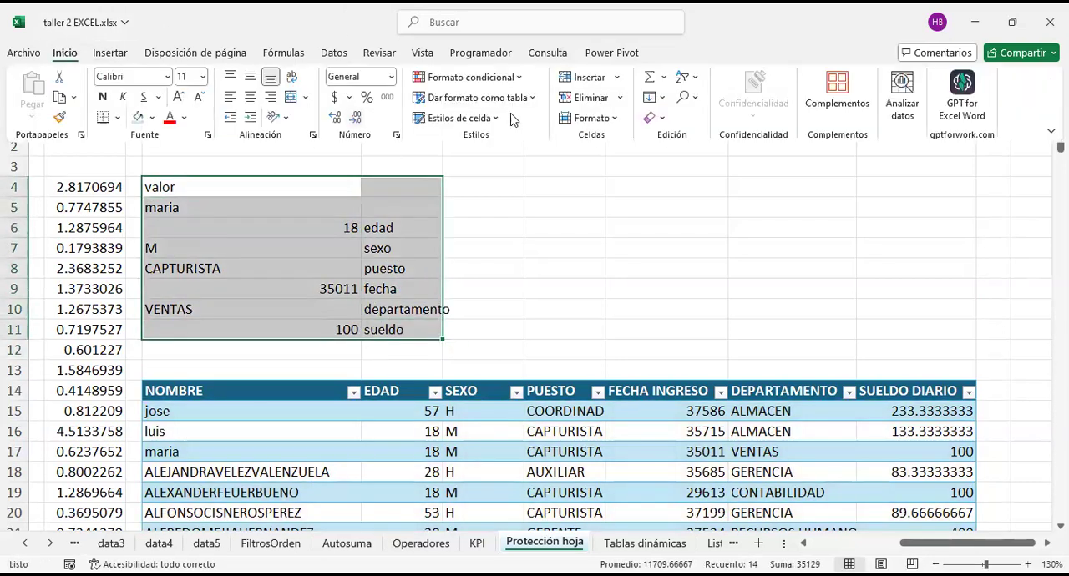
click(496, 121)
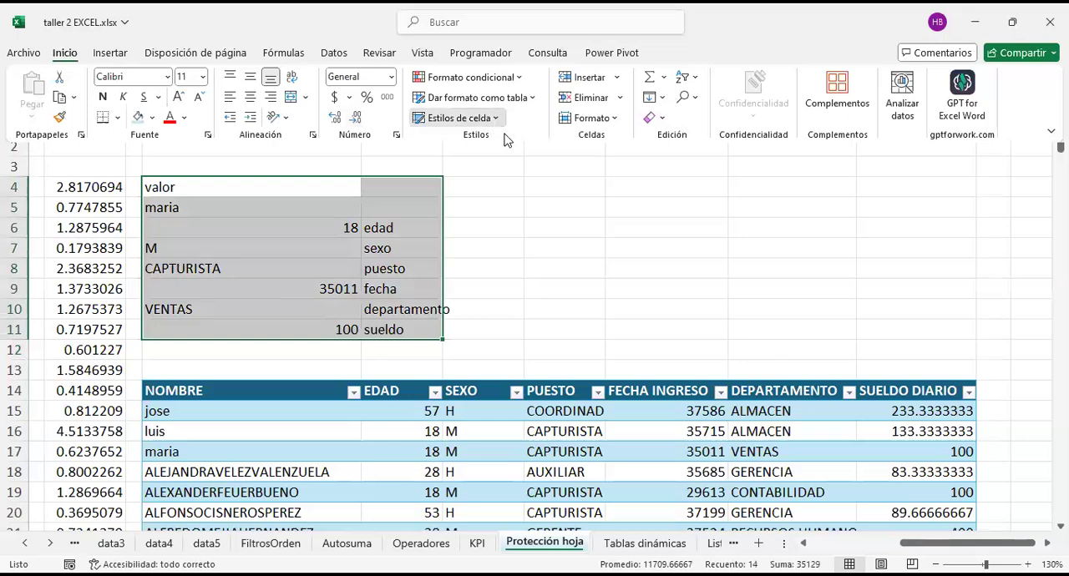
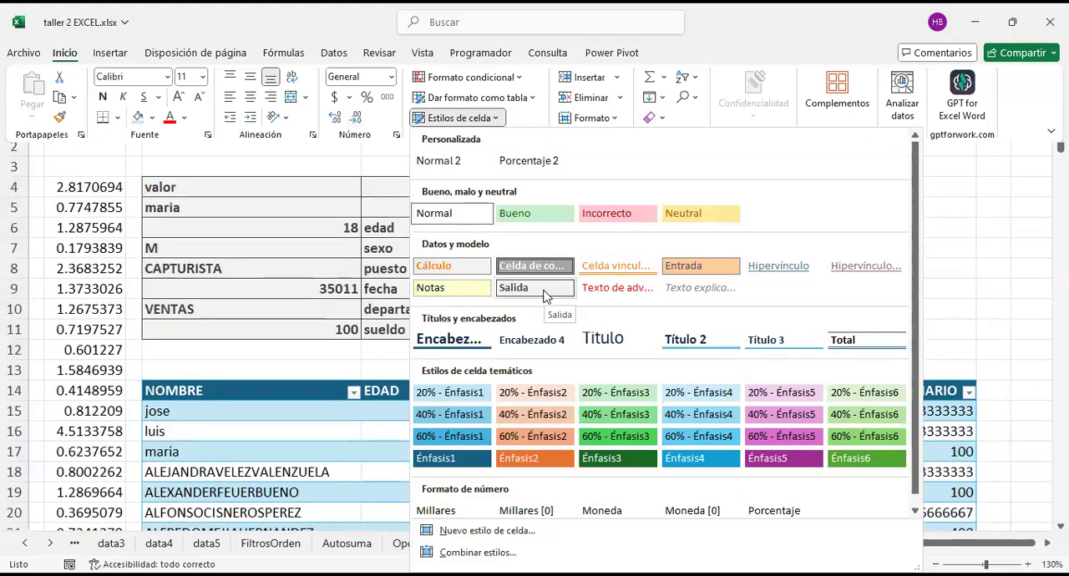
Step: Apply the Salida cell style to the lookup block K4:L11 and widen column L to fit the departamento label
click(260, 226)
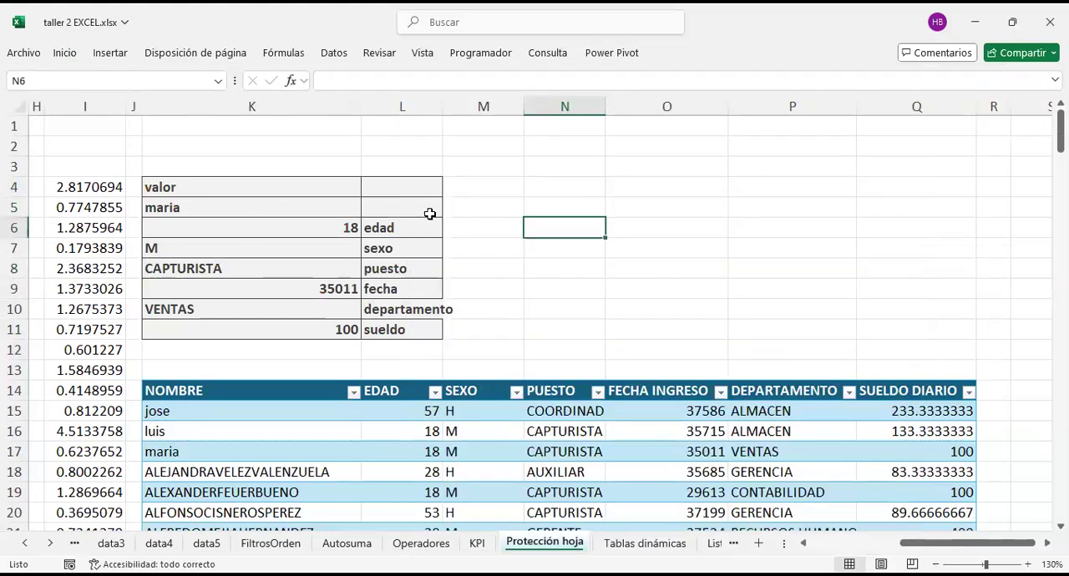
drag(443, 110, 464, 112)
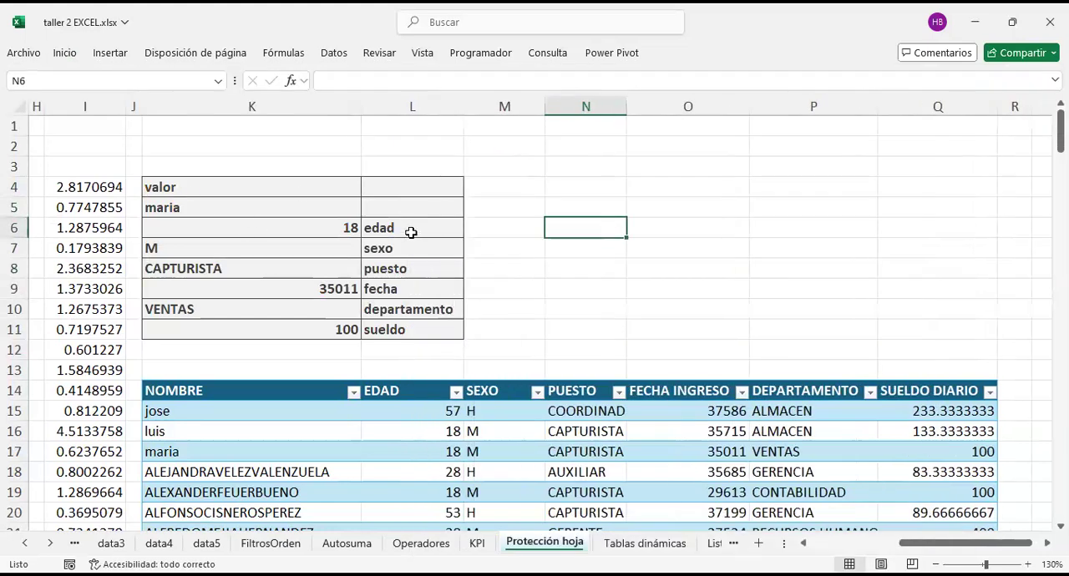
Step: Fill the lookup name cell K5 with light blue
drag(289, 207, 380, 191)
click(304, 184)
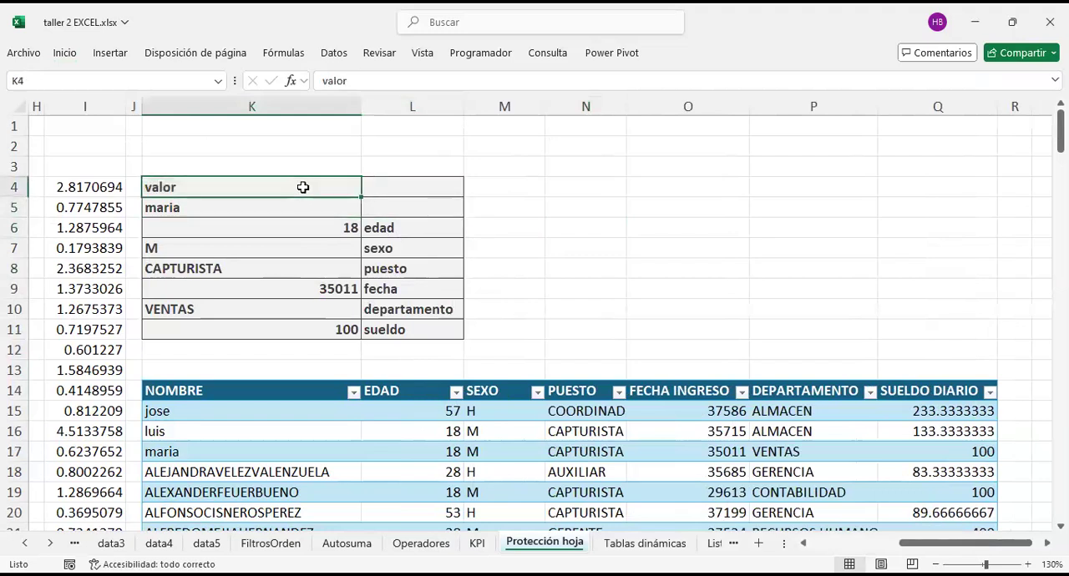
click(381, 208)
click(306, 203)
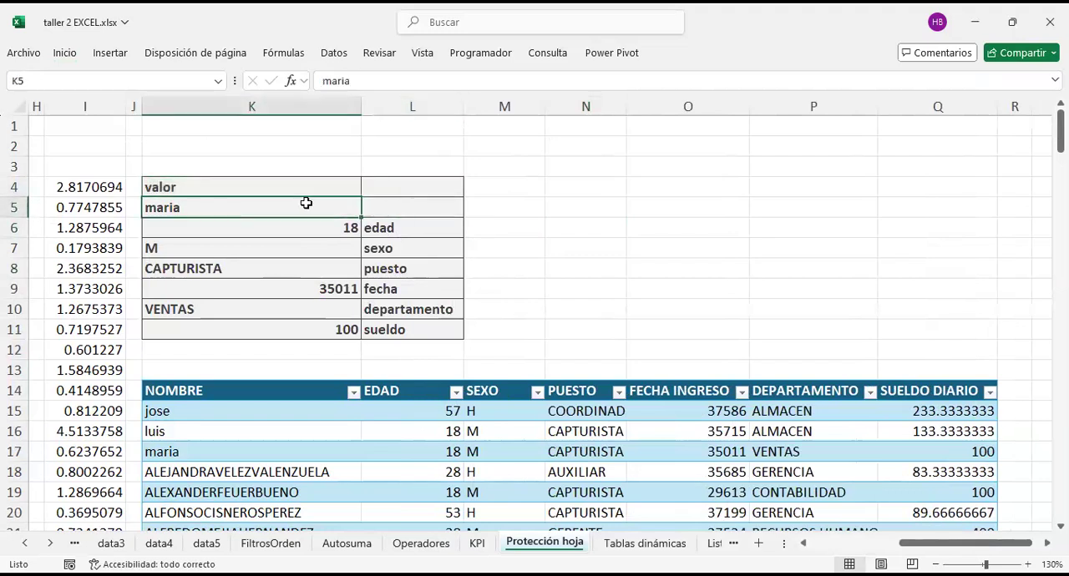
right_click(306, 203)
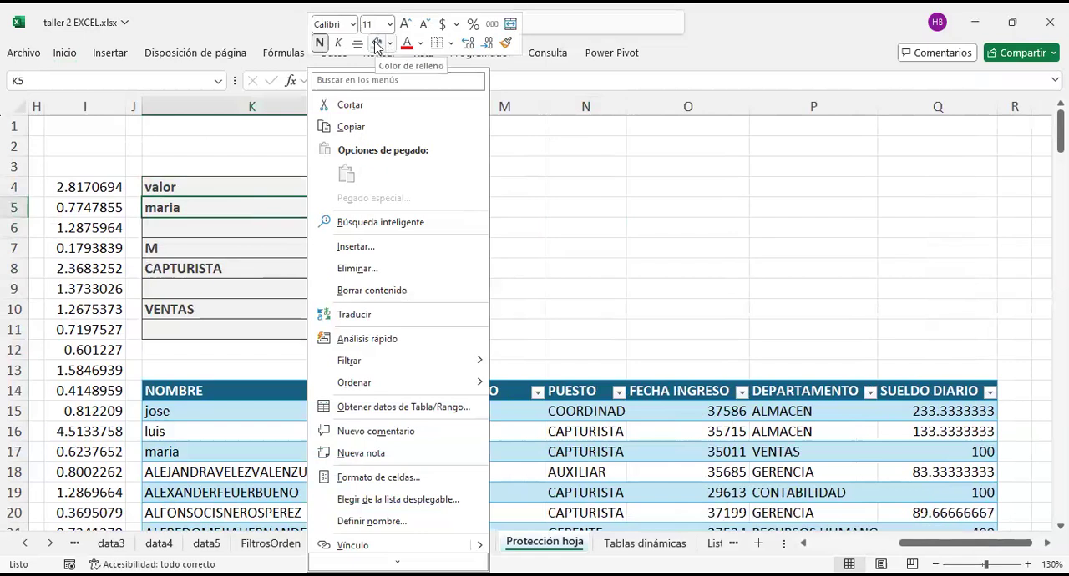
click(505, 207)
Step: Apply the 20% - Énfasis4 cell style to the field labels in L6:L11, from edad to sueldo
drag(413, 227, 424, 326)
right_click(424, 325)
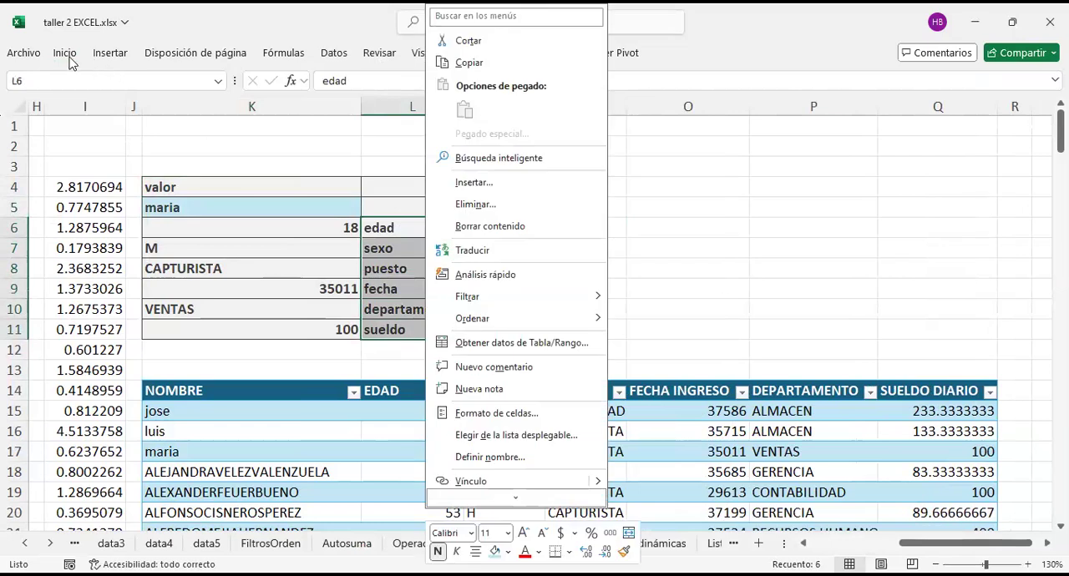
click(68, 57)
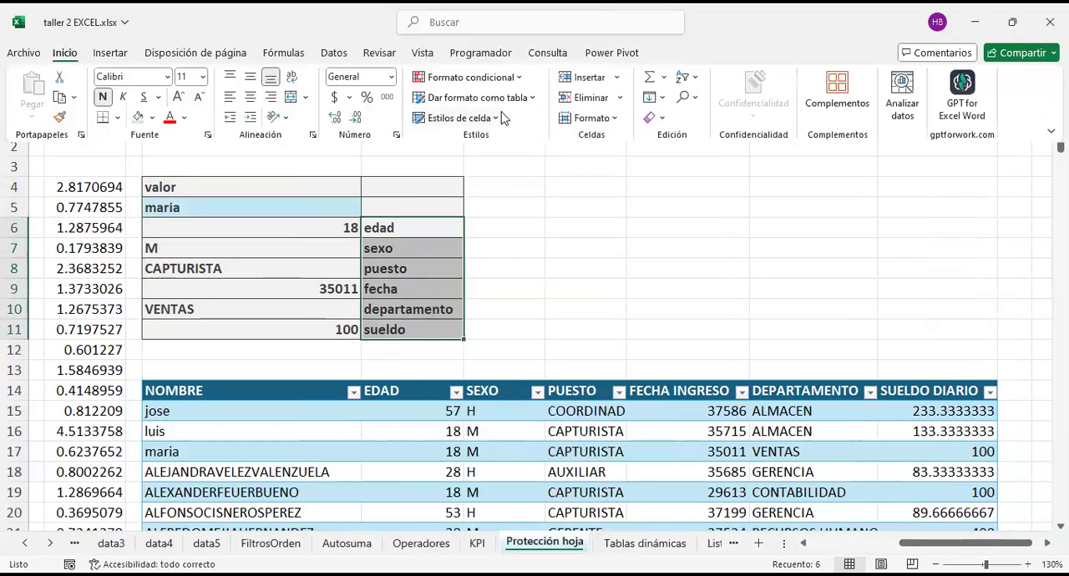
click(501, 118)
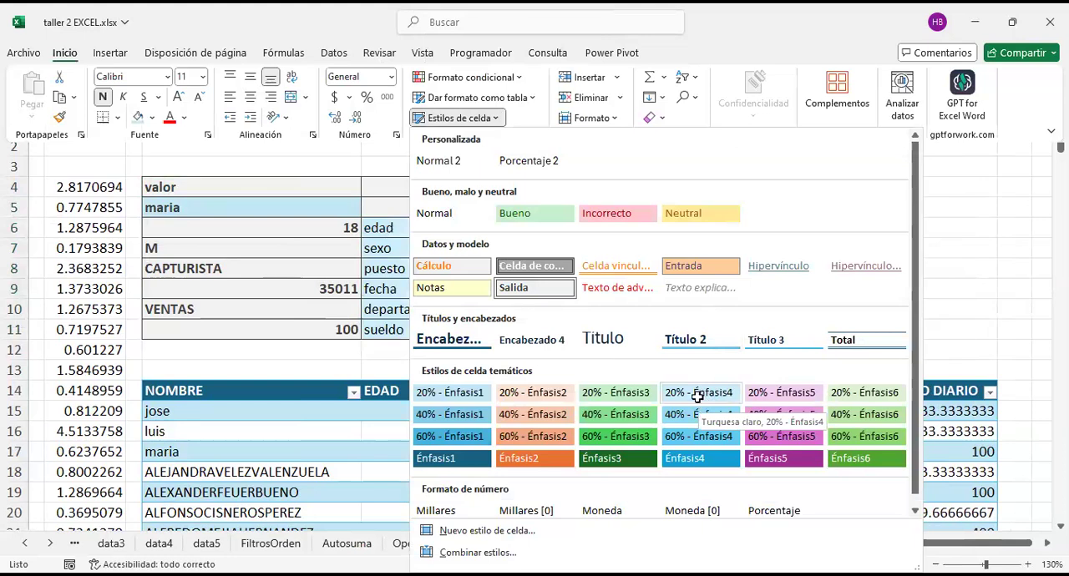
click(661, 214)
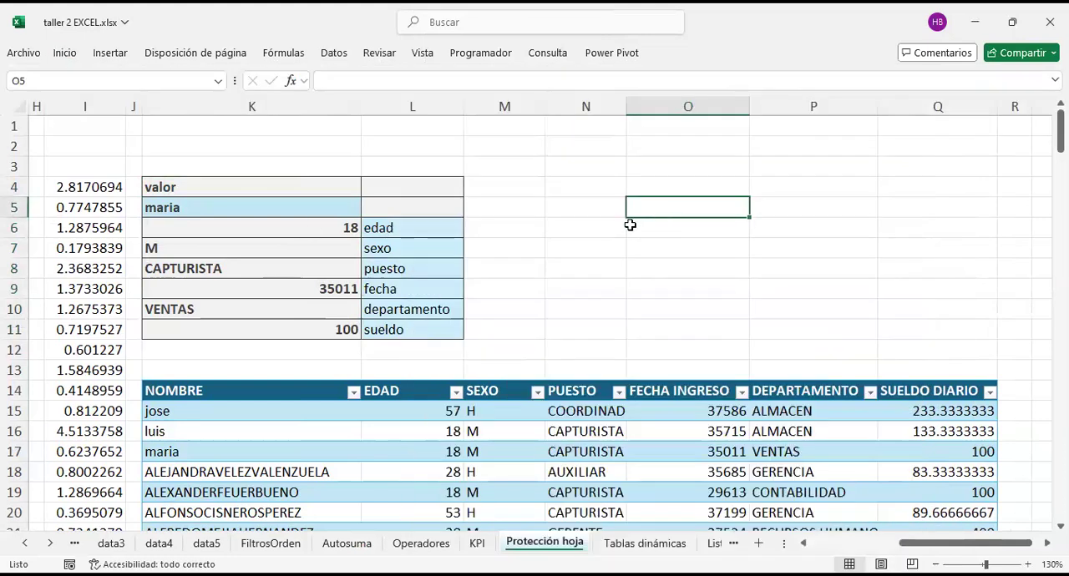
Step: Replace the heading in K4 with "buscador de empleados"
click(336, 196)
text(buscador de empleados)
key(Return)
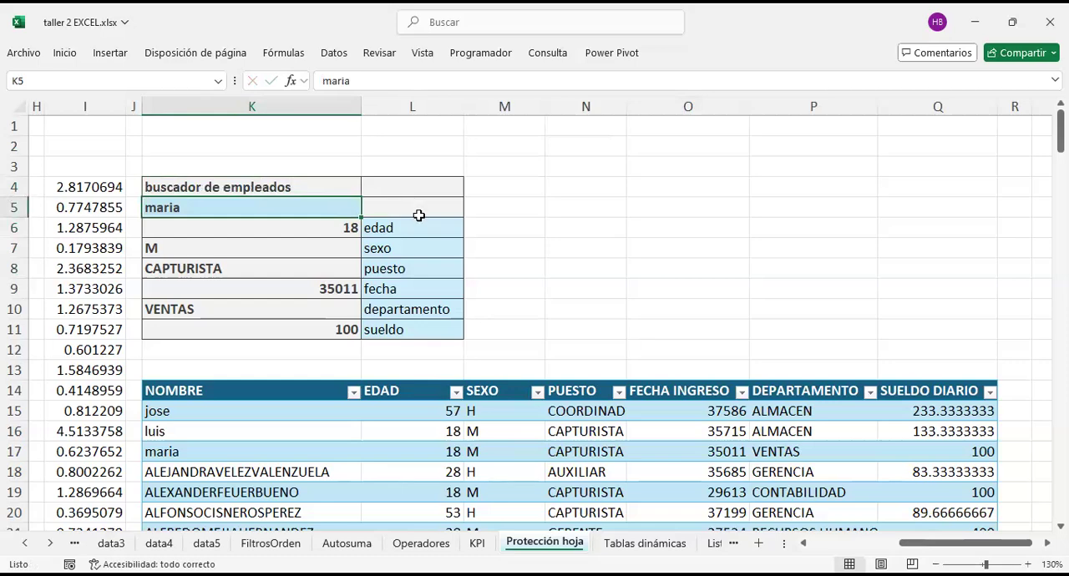
Step: Test the lookup block by entering the name of the first employee in the table (row 15) in K5
scroll(545, 271, down, 5)
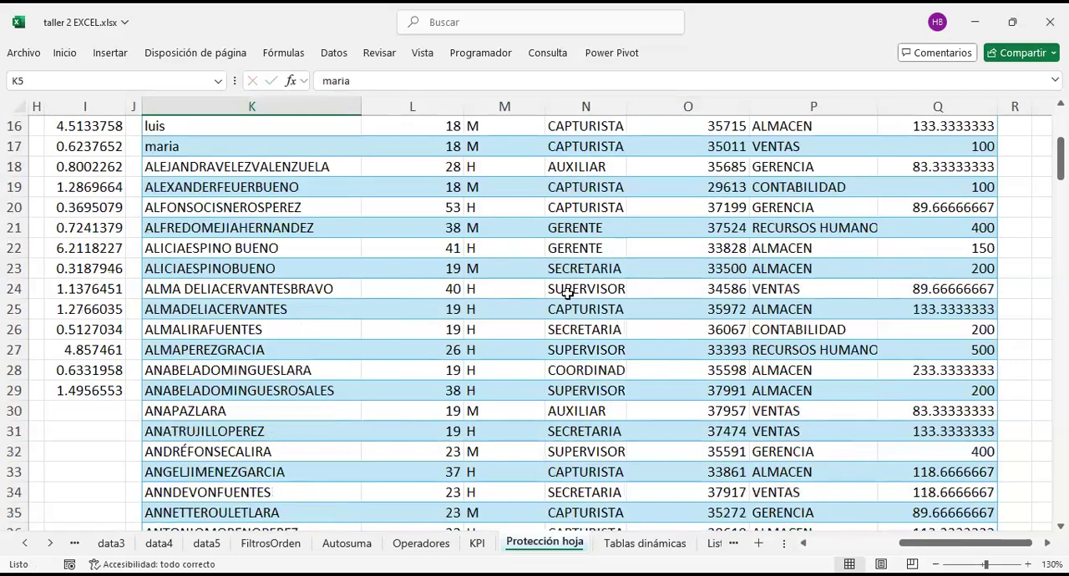
scroll(567, 294, up, 5)
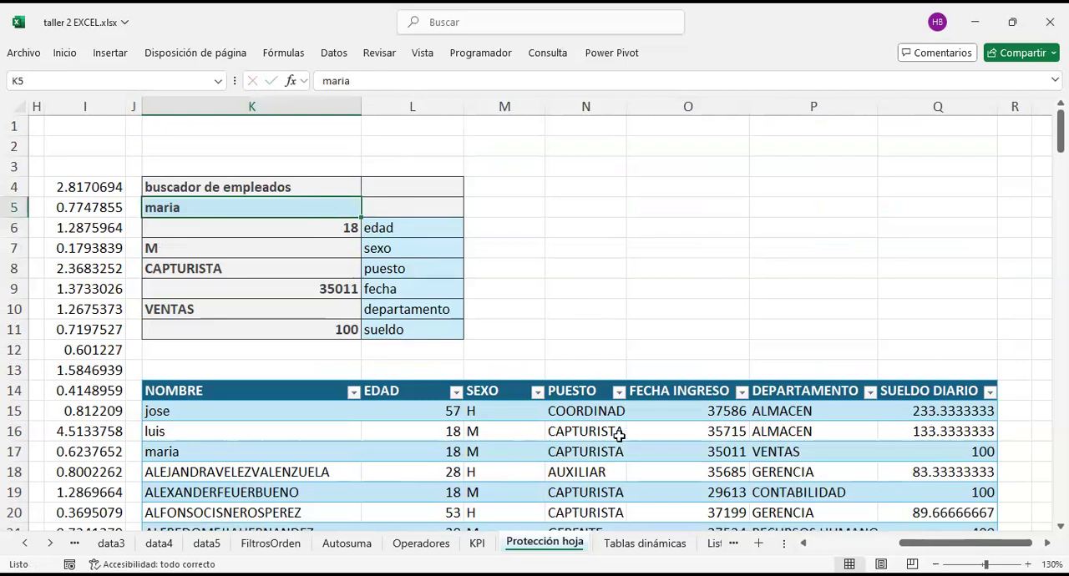
click(583, 432)
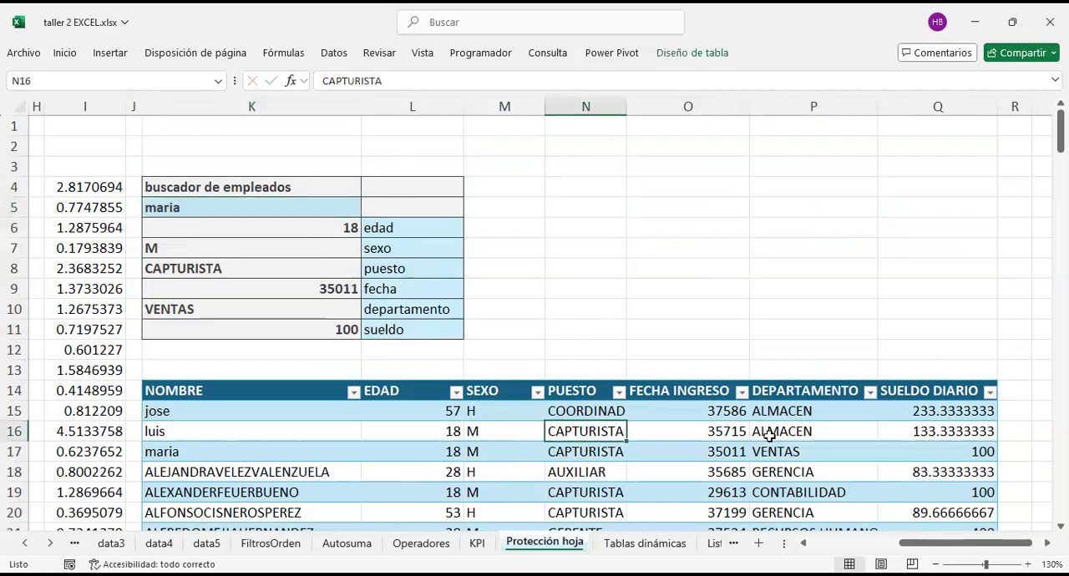
click(743, 428)
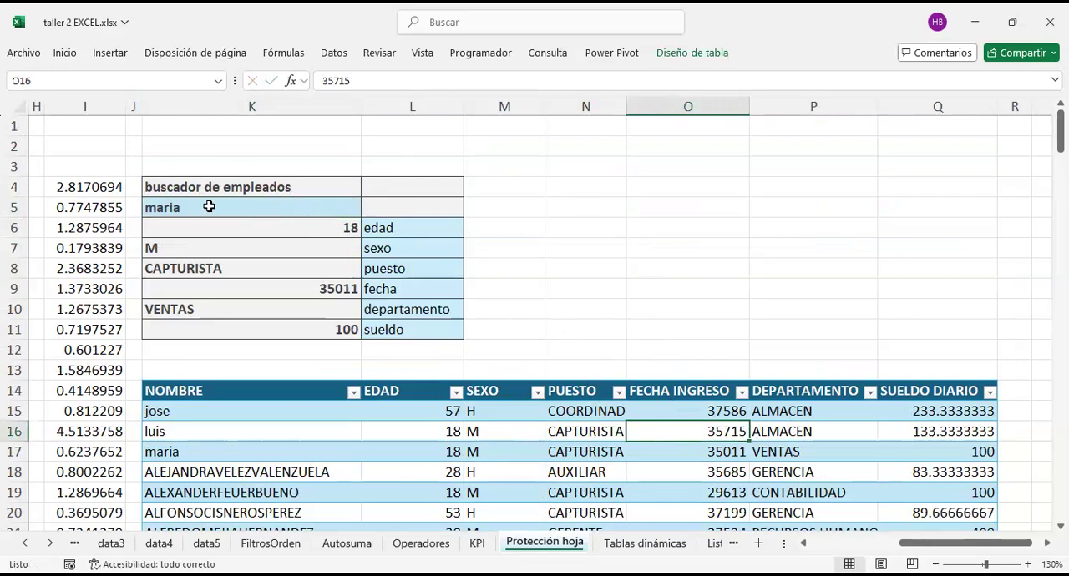
click(256, 206)
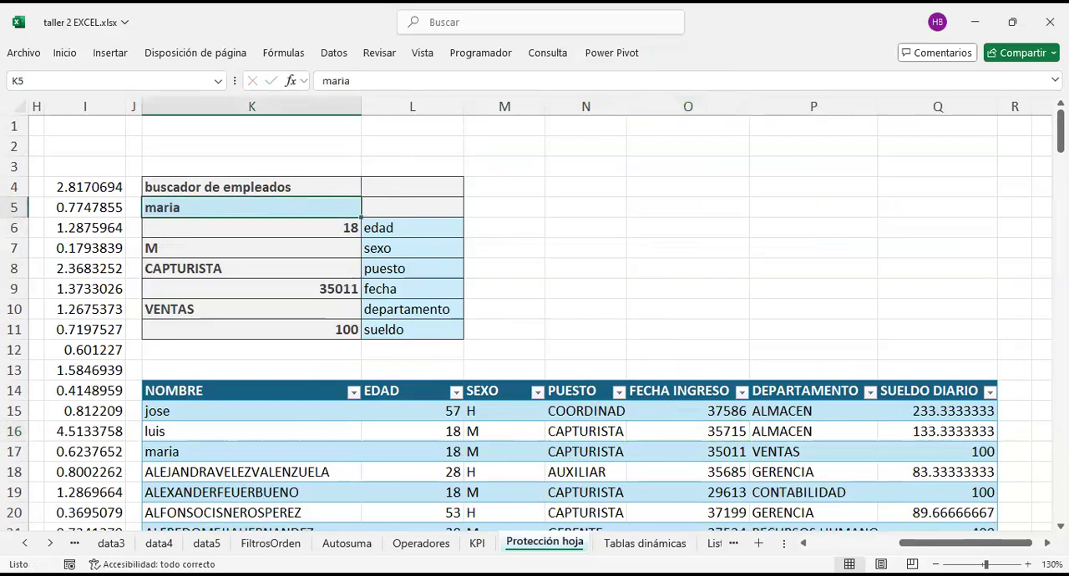
text(jose)
key(Return)
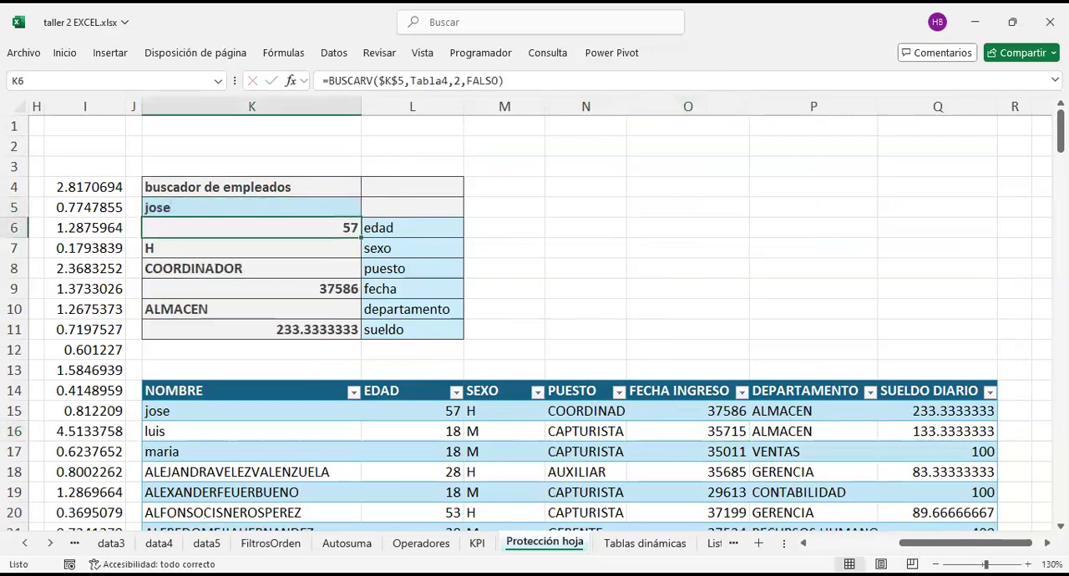
text(maria)
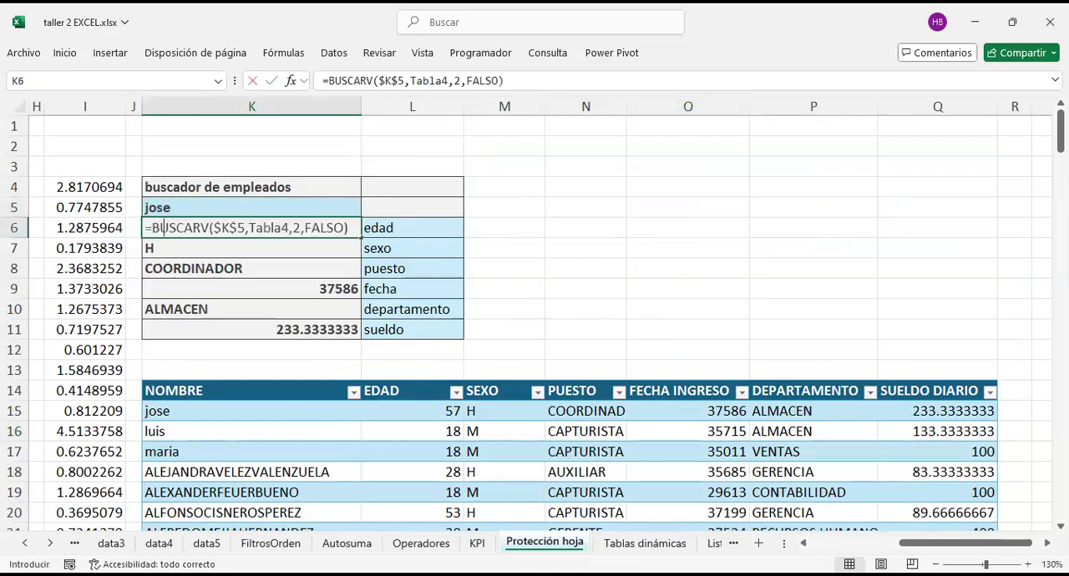
key(Return)
key(ctrl+z)
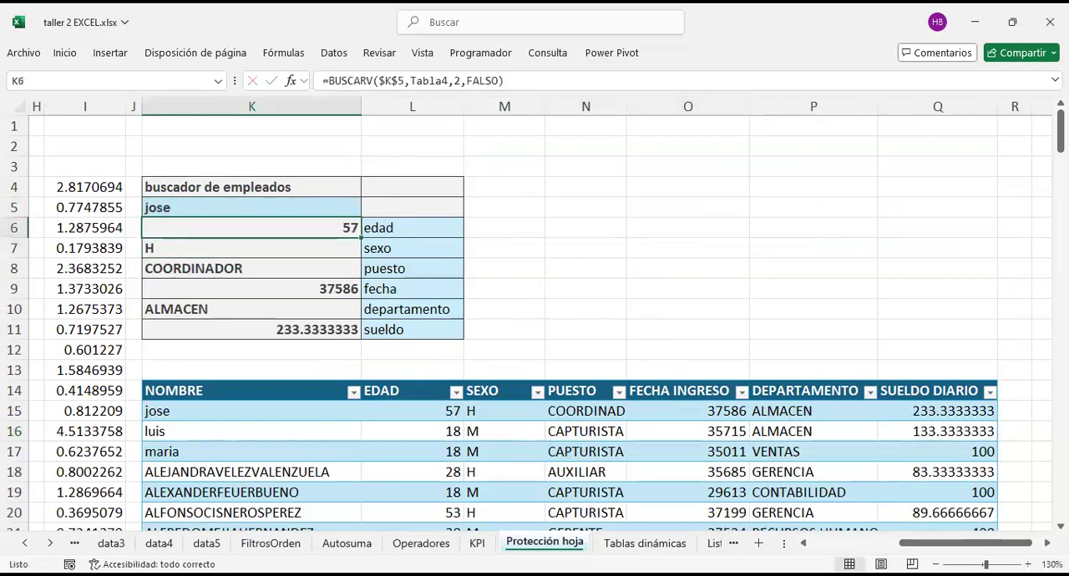
Step: Test the lookup again by entering the name of the third employee in the table (row 17) in K5
key(Up)
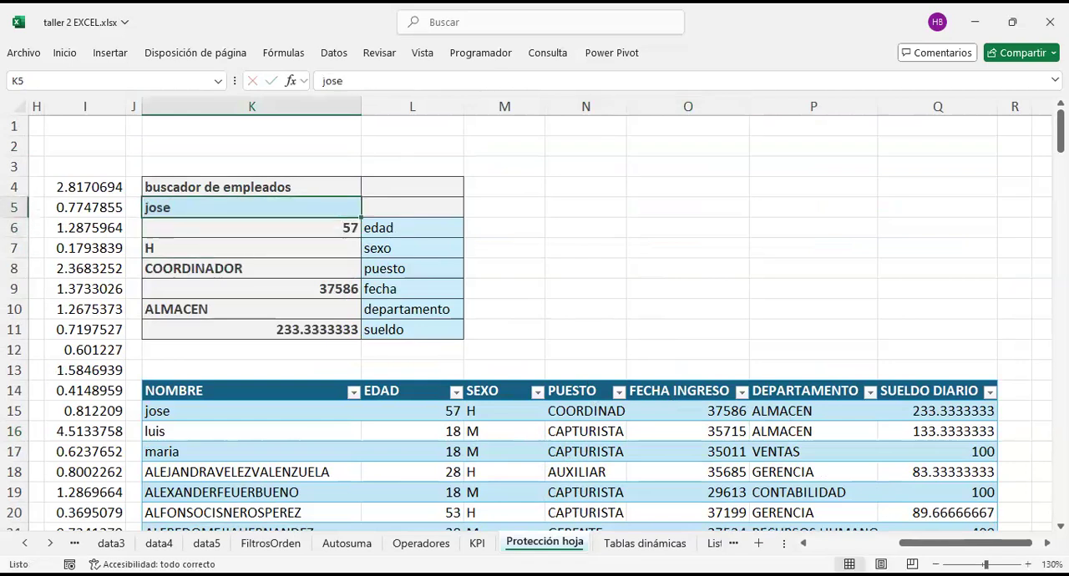
text(maria)
key(Return)
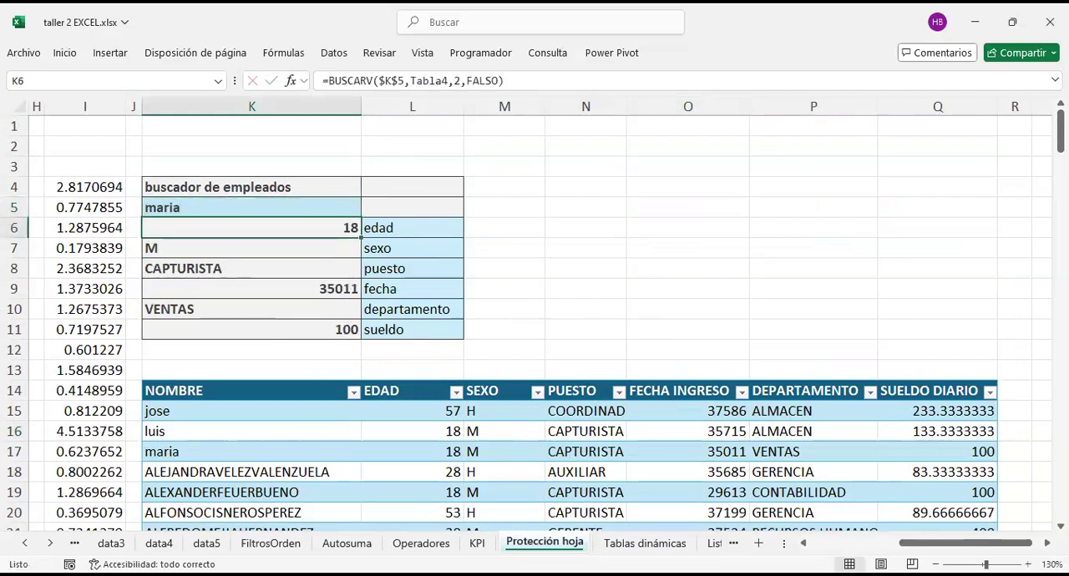
key(Up)
text(alejandr)
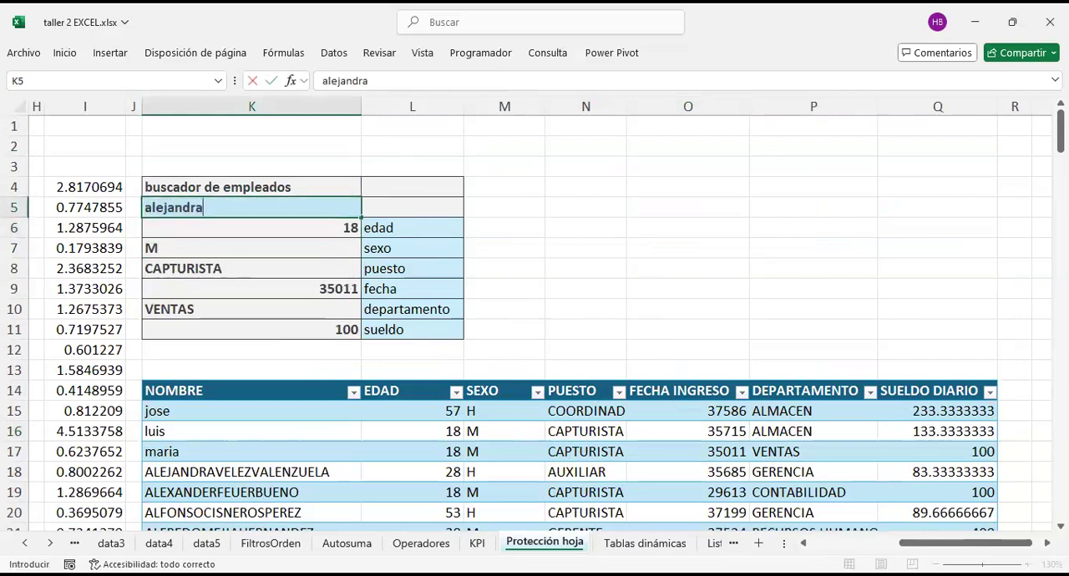
key(BackSpace)
key(BackSpace)
key(BackSpace)
key(BackSpace)
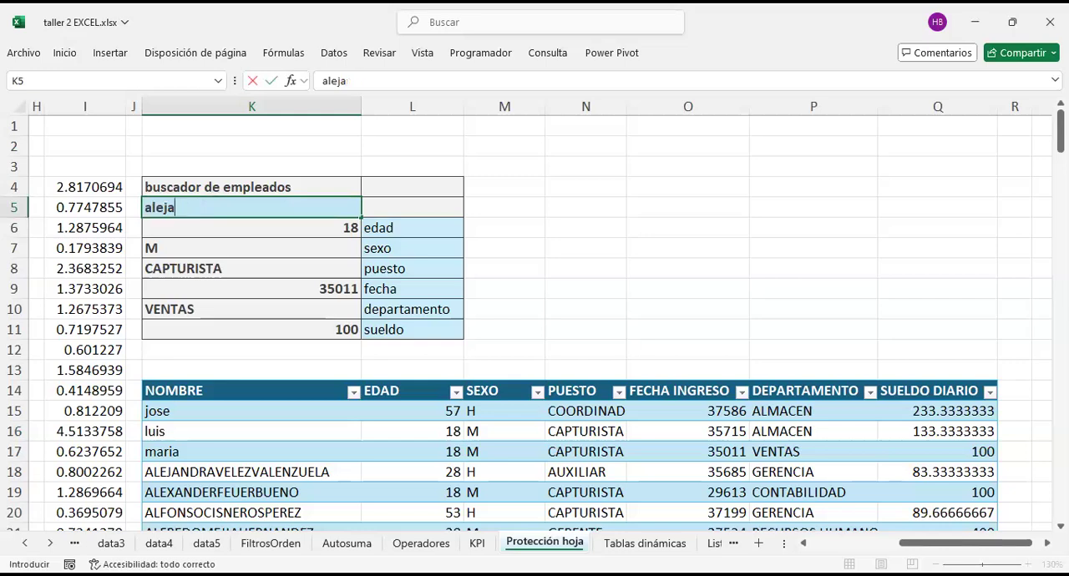
key(BackSpace)
key(BackSpace)
key(BackSpace)
key(BackSpace)
key(BackSpace)
Step: Enter the name of the second employee in the table (row 16) in K5 and reselect that cell
text(luis)
key(Return)
key(Down)
key(Up)
key(Up)
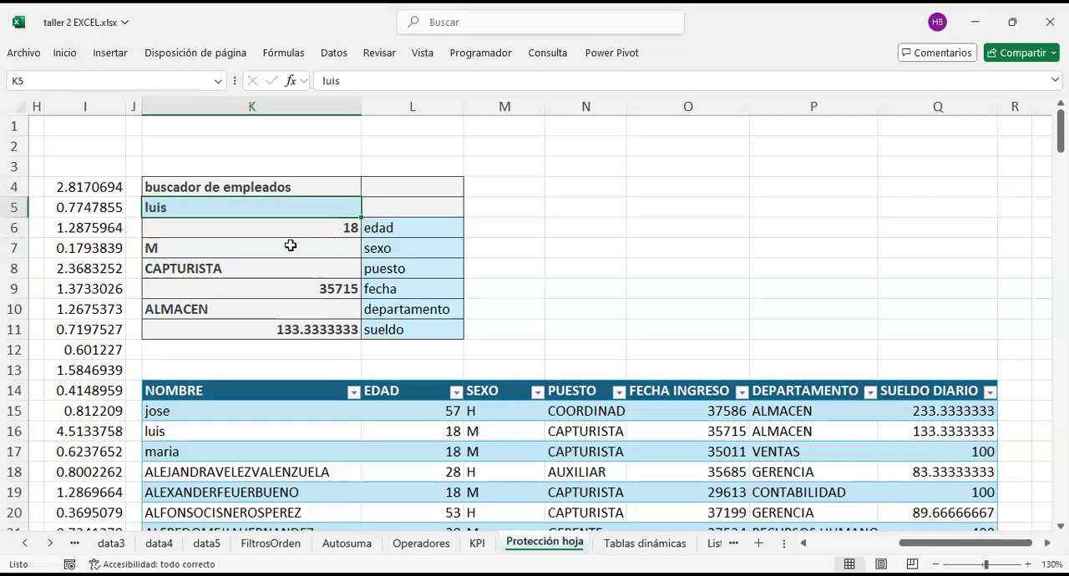
Step: Re-enter K5 as the lookup value of the BUSCARV formula in K6 and make the reference absolute as $K$5
click(332, 52)
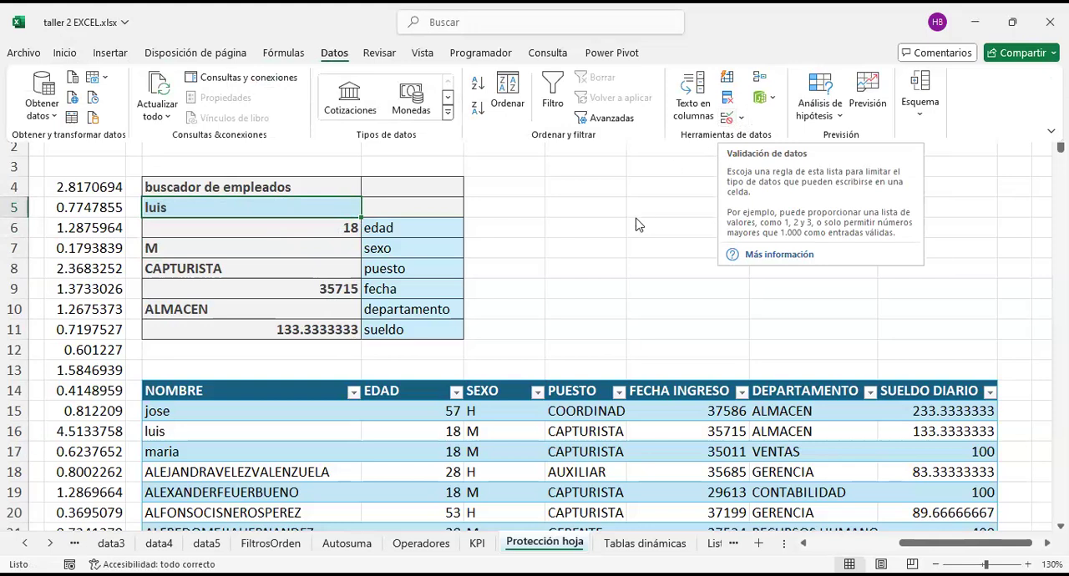
click(281, 224)
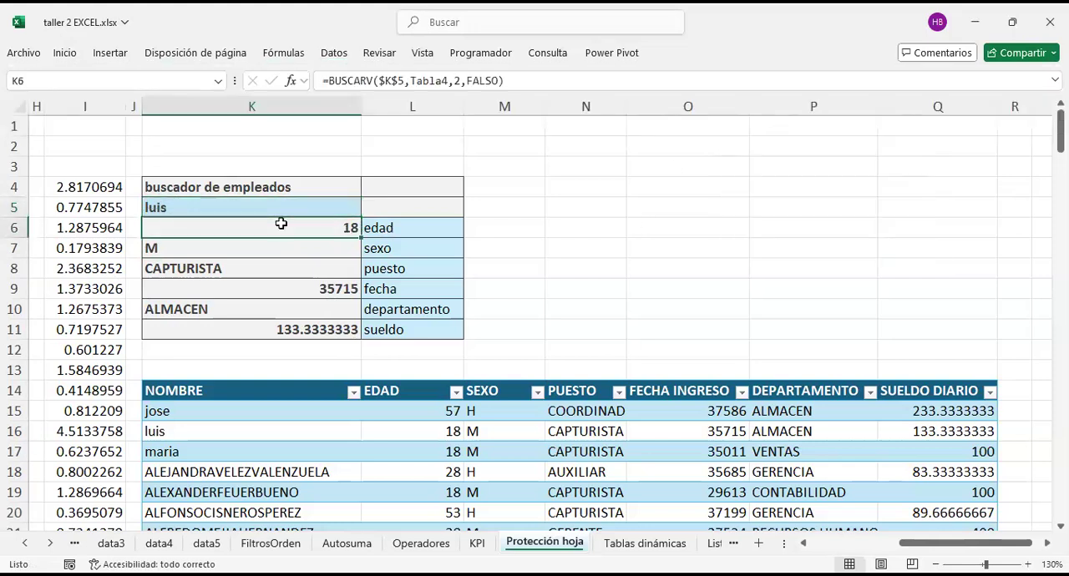
key(F2)
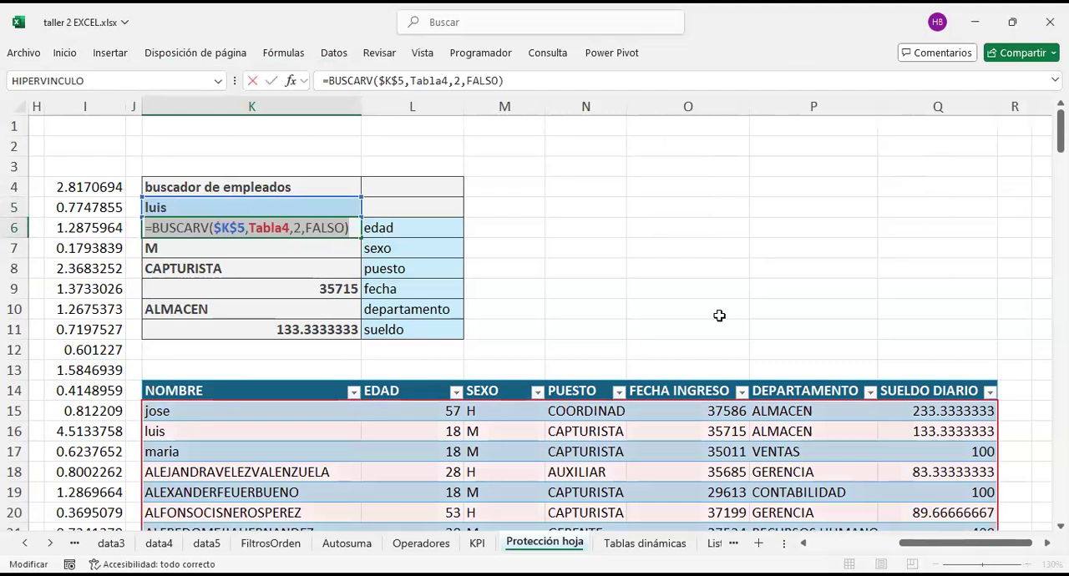
key(alt+Tab)
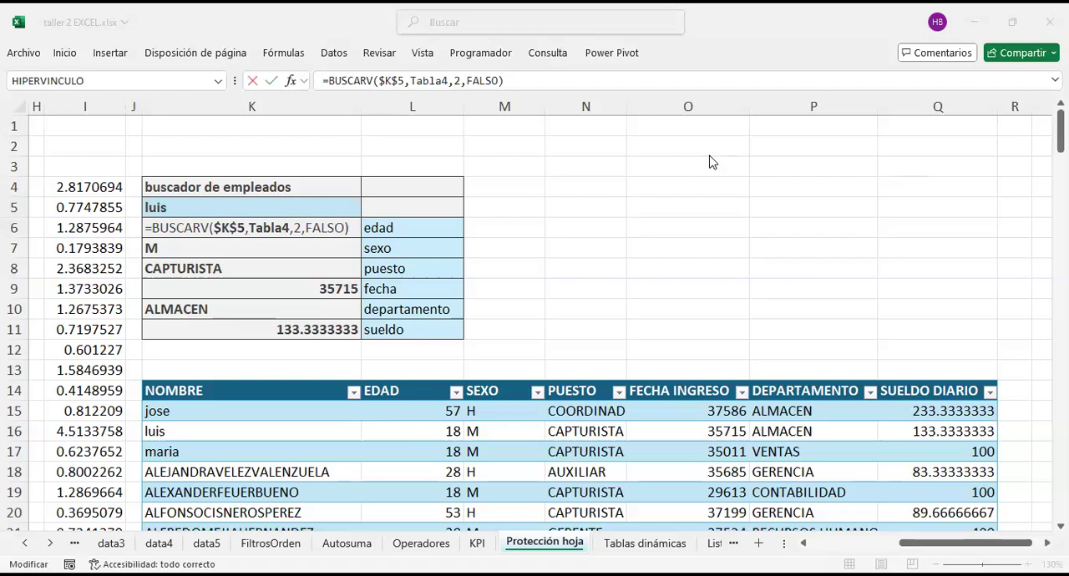
click(242, 228)
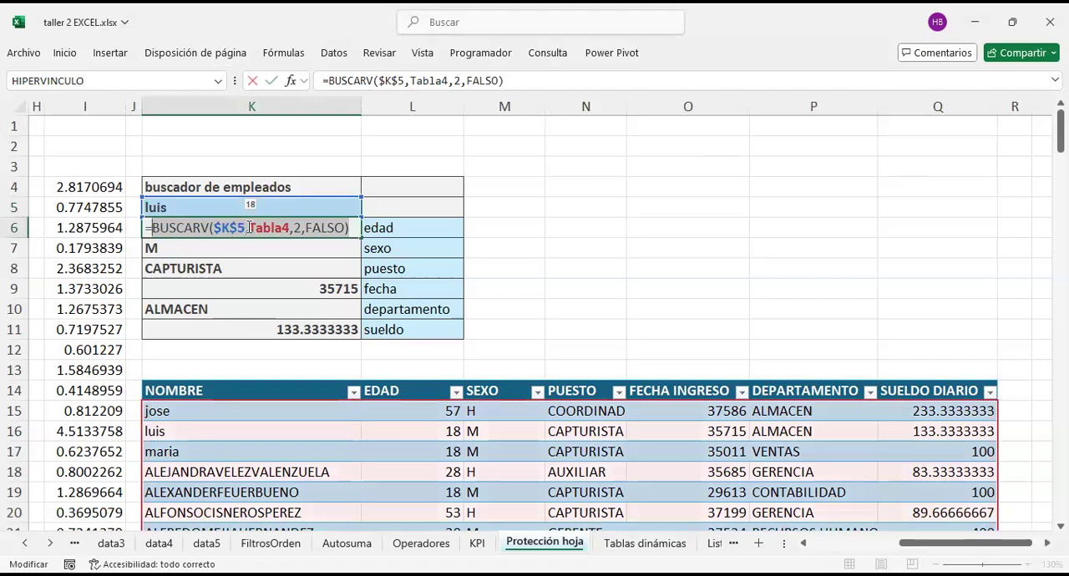
drag(246, 228, 215, 228)
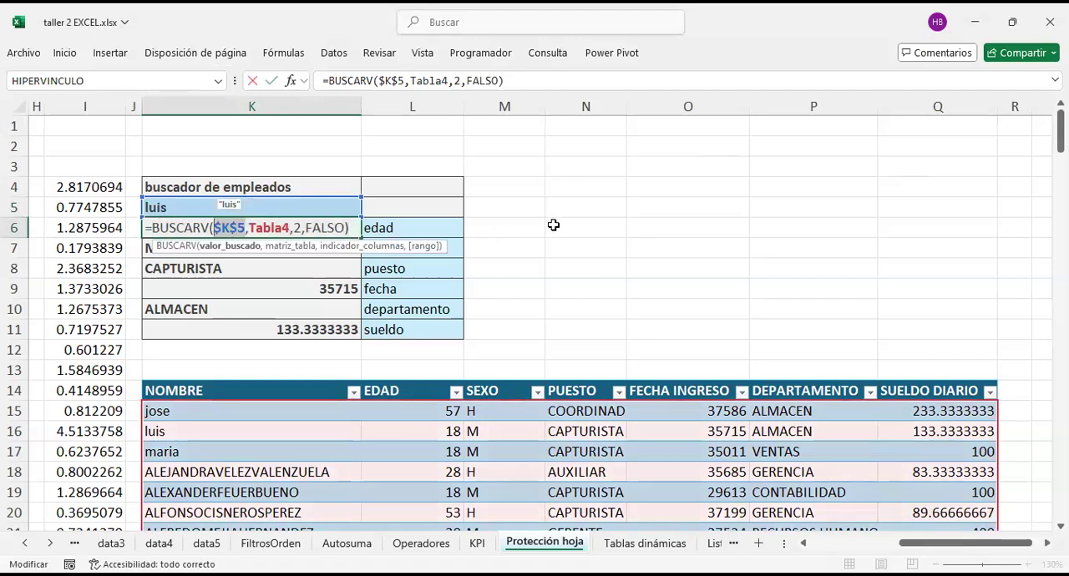
click(227, 207)
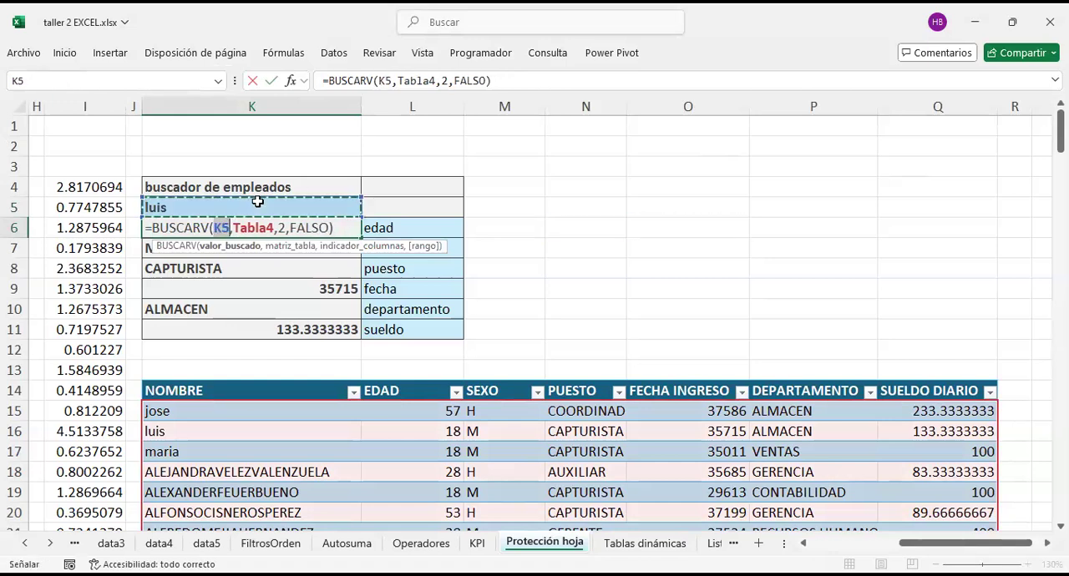
key(F4)
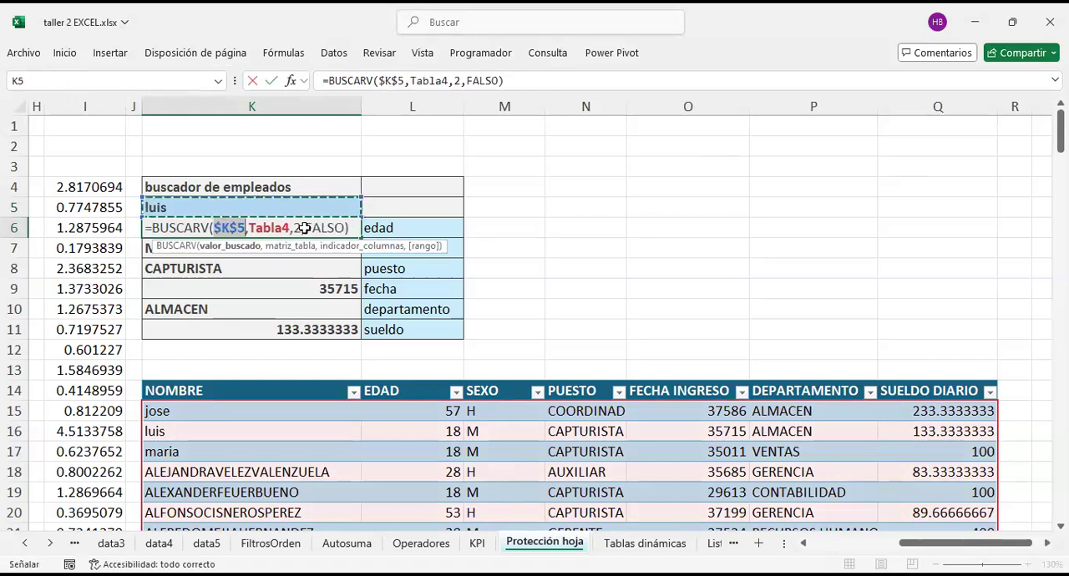
key(Return)
drag(343, 225, 398, 234)
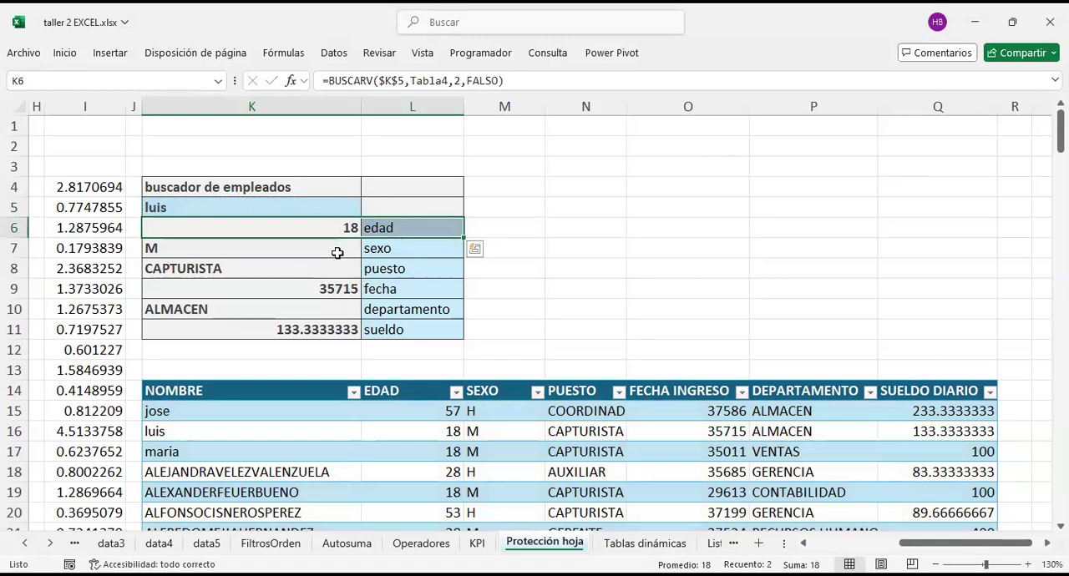
click(334, 207)
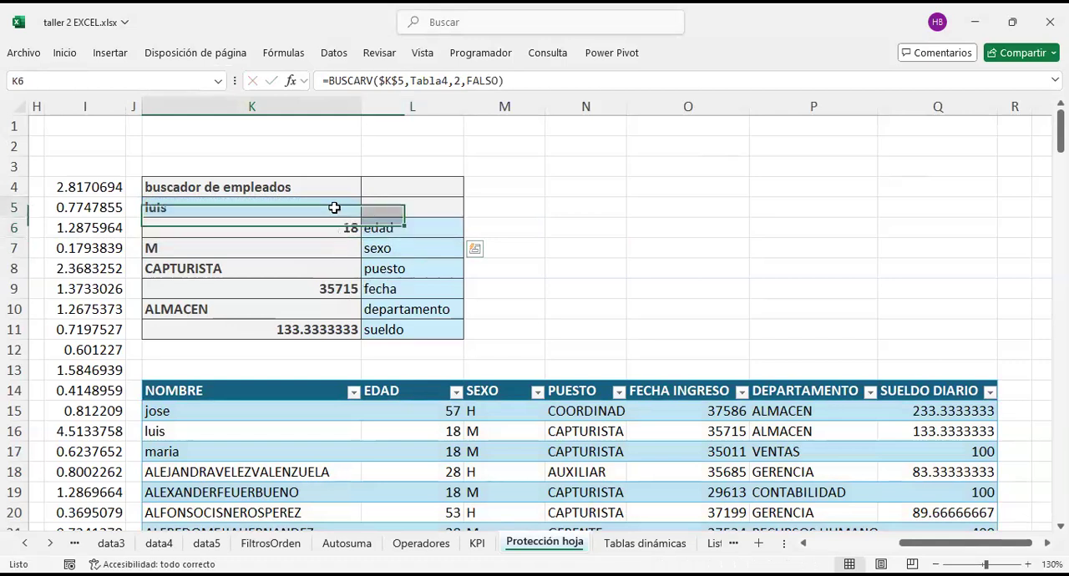
drag(411, 327, 263, 191)
Step: Start a data validation rule on lookup cell K5 that allows only values from a list (Lista)
click(299, 207)
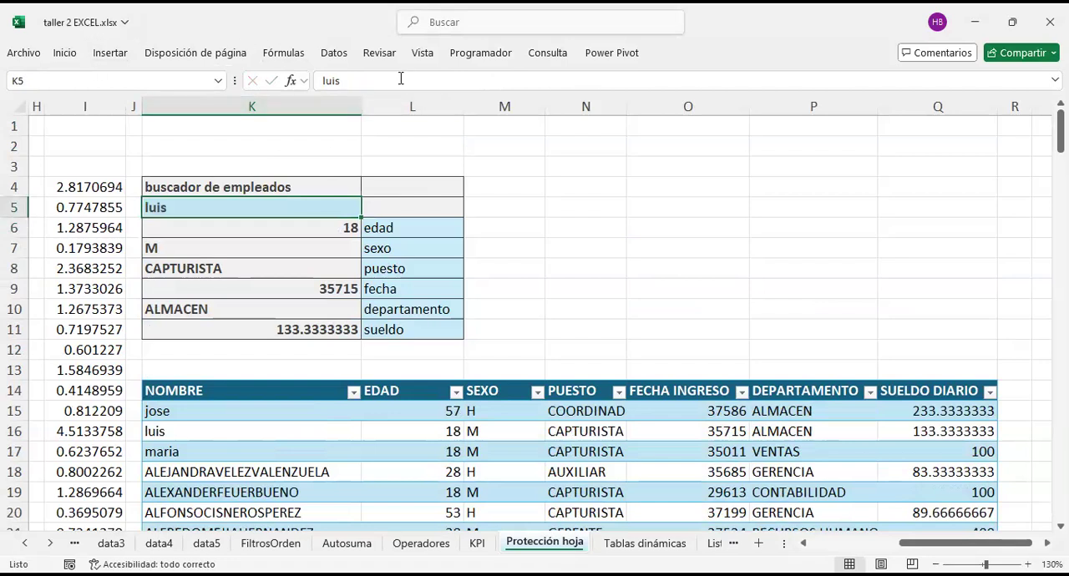
click(327, 55)
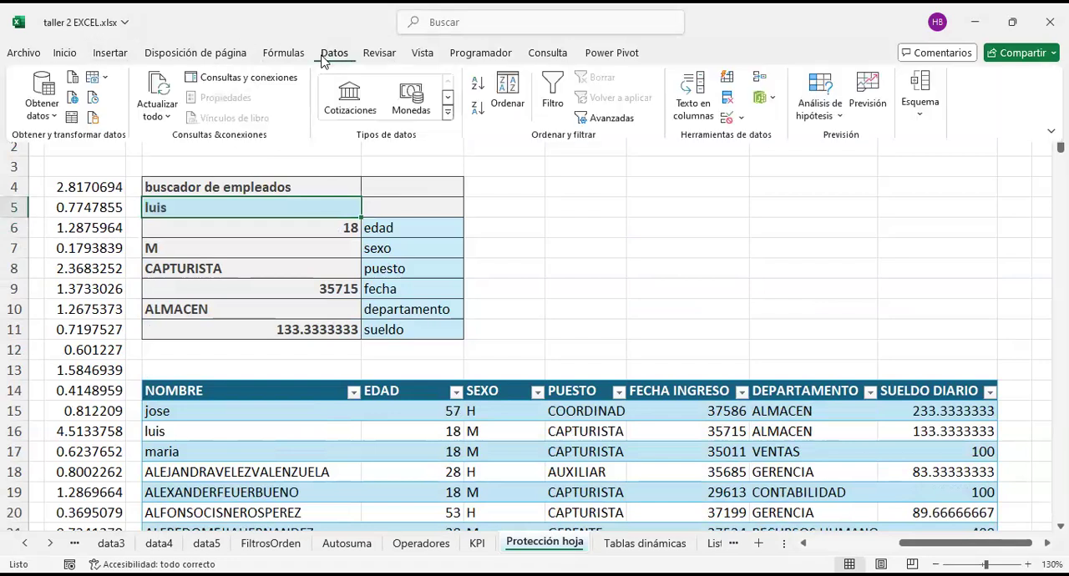
click(745, 122)
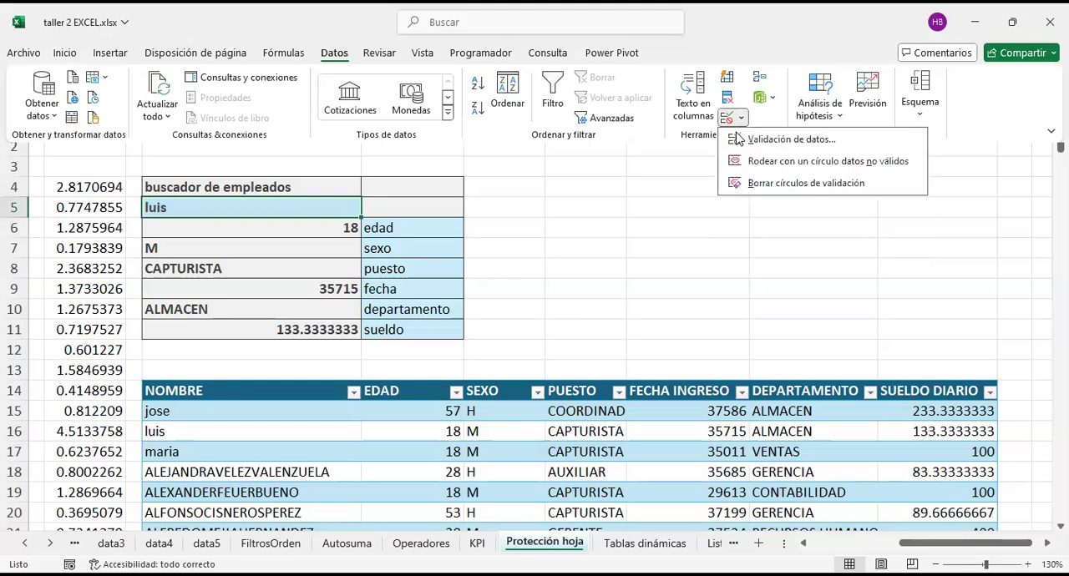
click(745, 140)
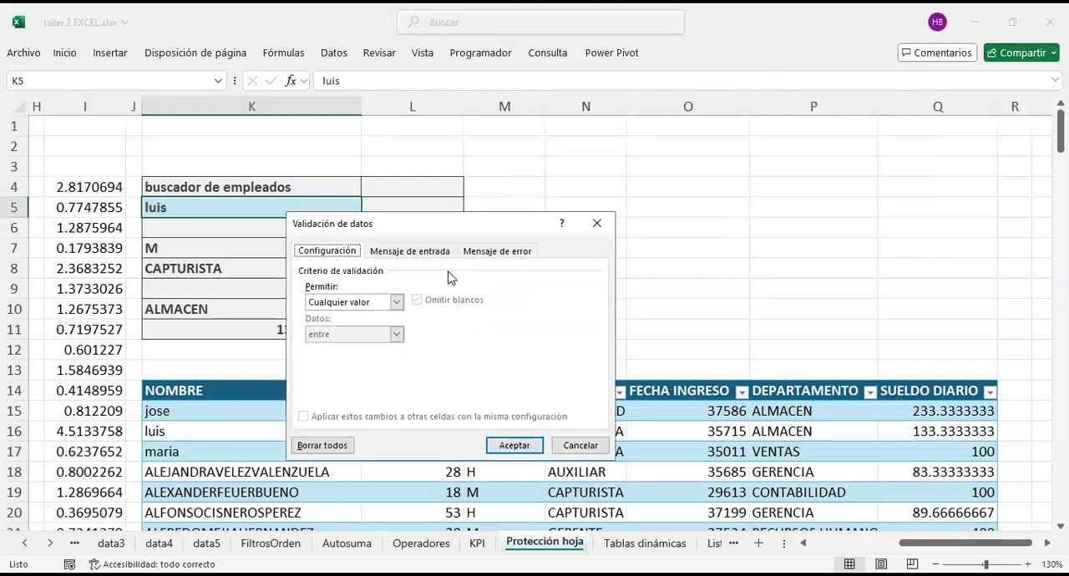
click(396, 303)
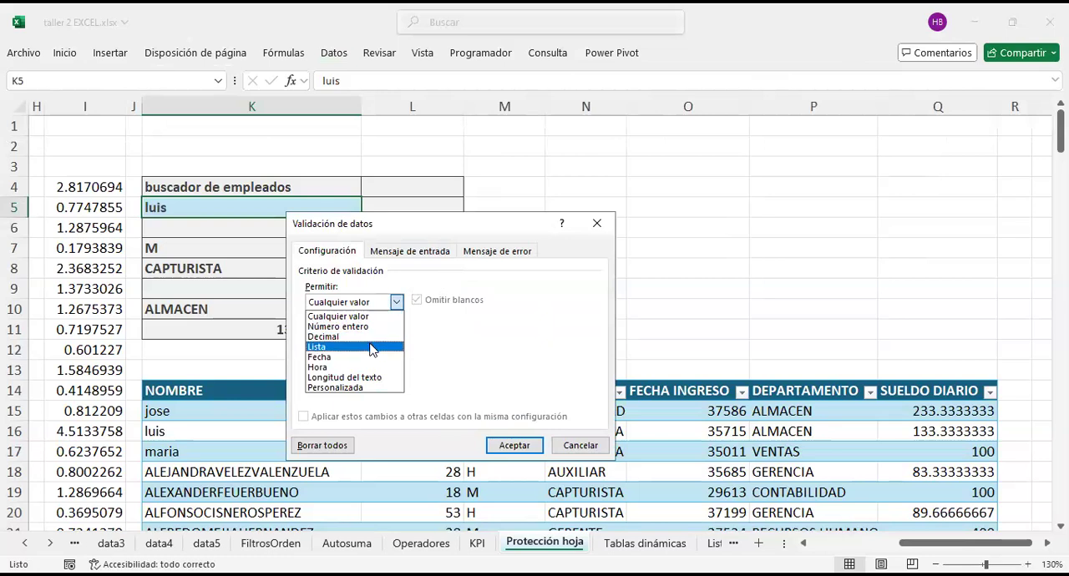
click(372, 349)
Step: Set the validation list's source to the employee names in =$K$15:$K$182 and apply the rule
click(432, 366)
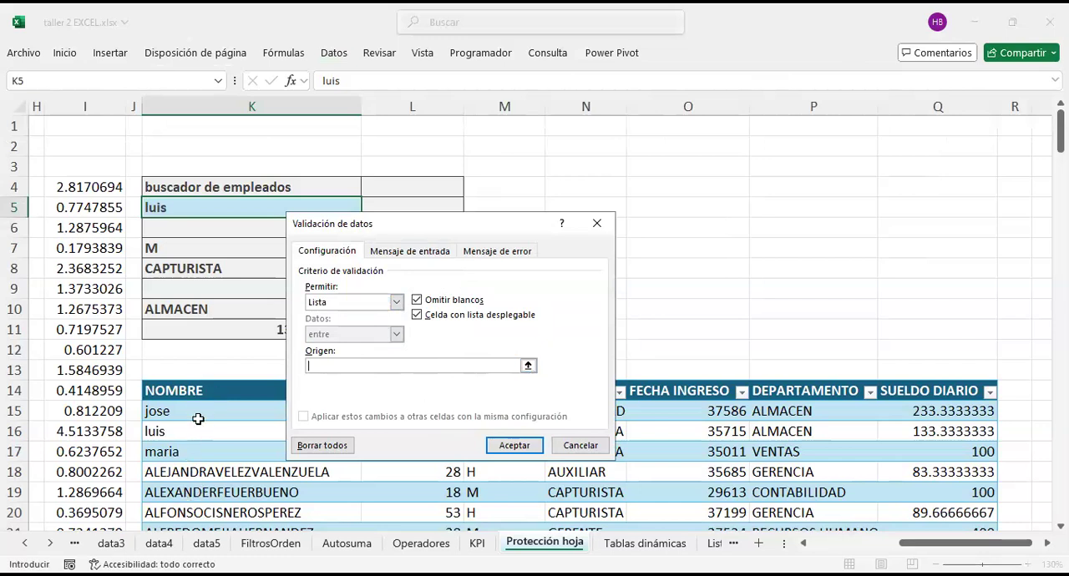
click(528, 367)
click(308, 413)
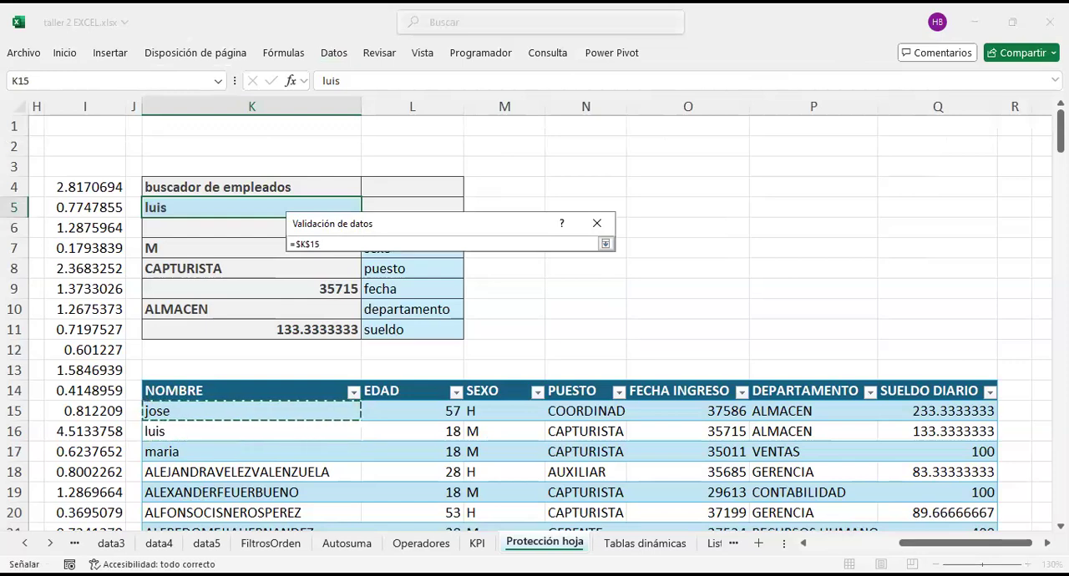
key(ctrl+shift+Down)
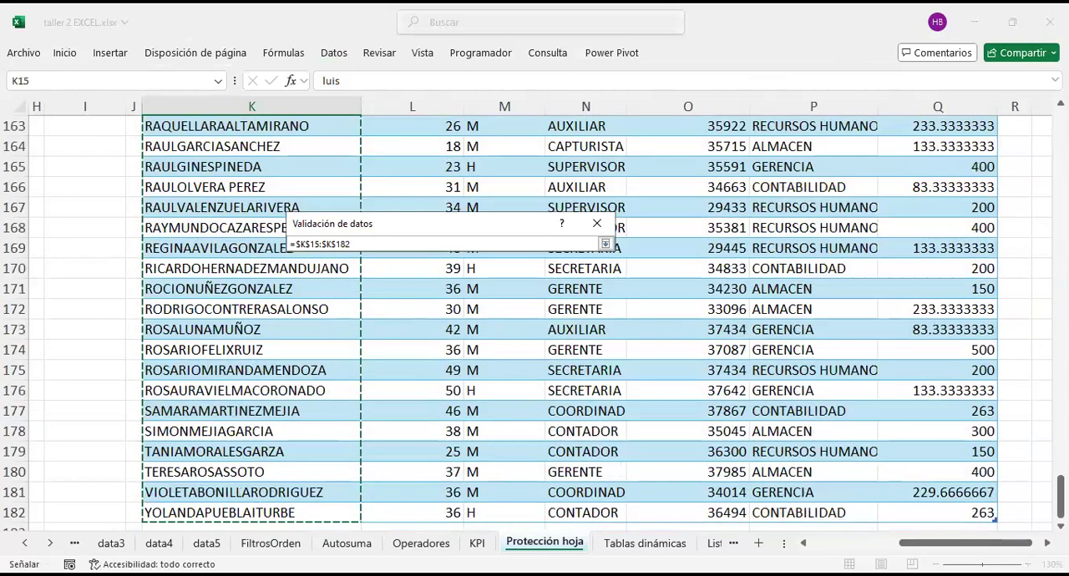
key(Return)
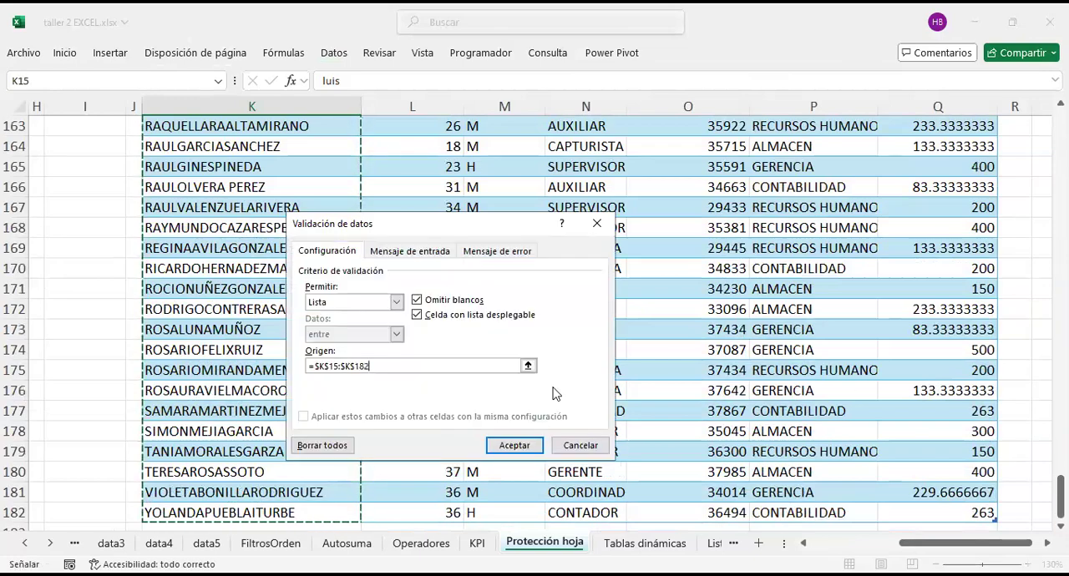
click(531, 447)
Step: Return to the lookup block and choose an employee whose name starts with J from K5's validation list
scroll(384, 313, up, 20)
click(350, 311)
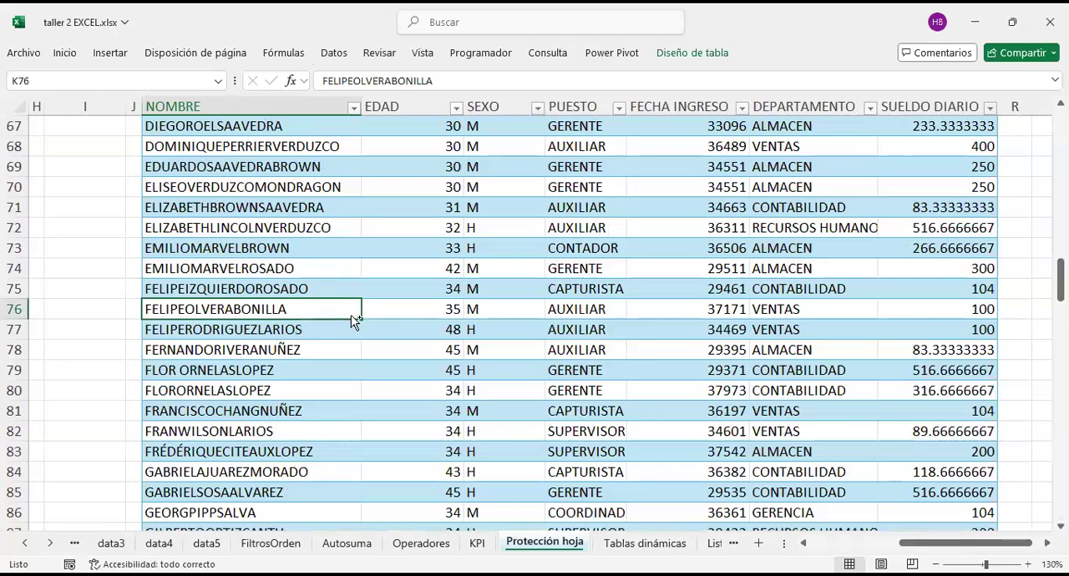
key(ctrl+Home)
scroll(556, 268, right, 6)
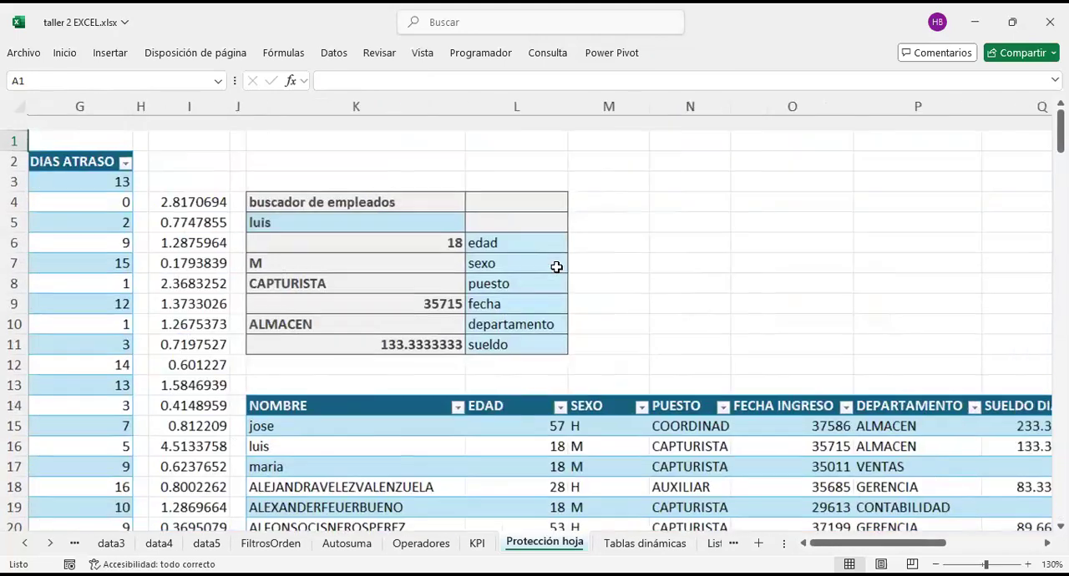
click(378, 211)
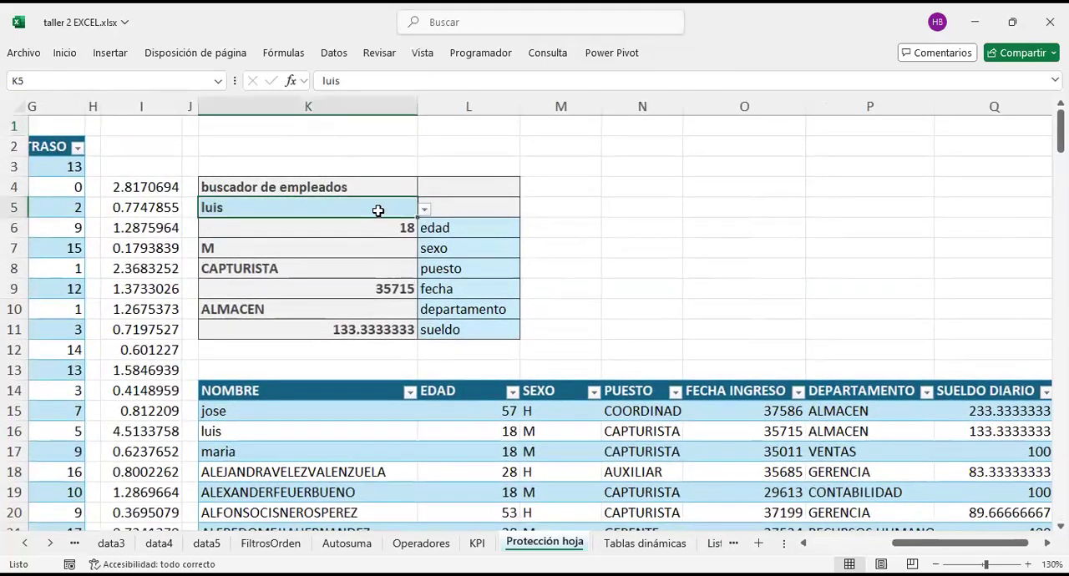
click(425, 213)
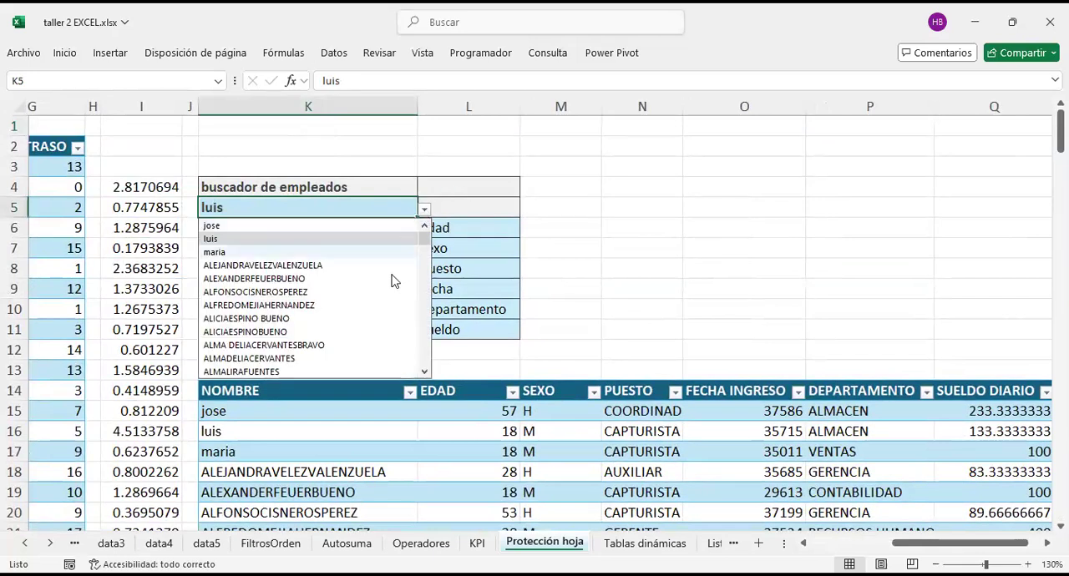
scroll(374, 309, down, 5)
scroll(373, 309, down, 15)
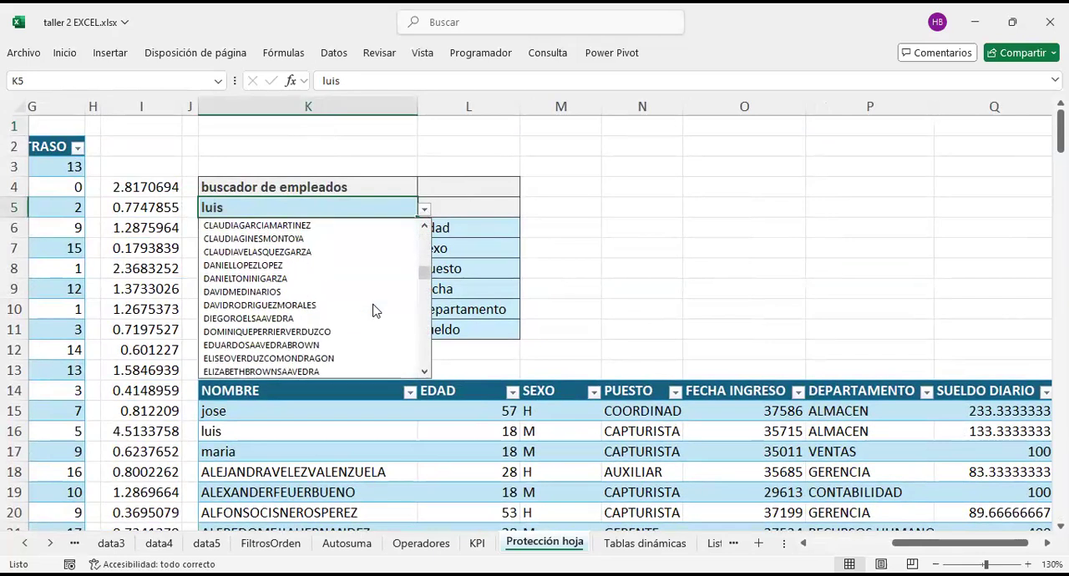
scroll(270, 307, down, 10)
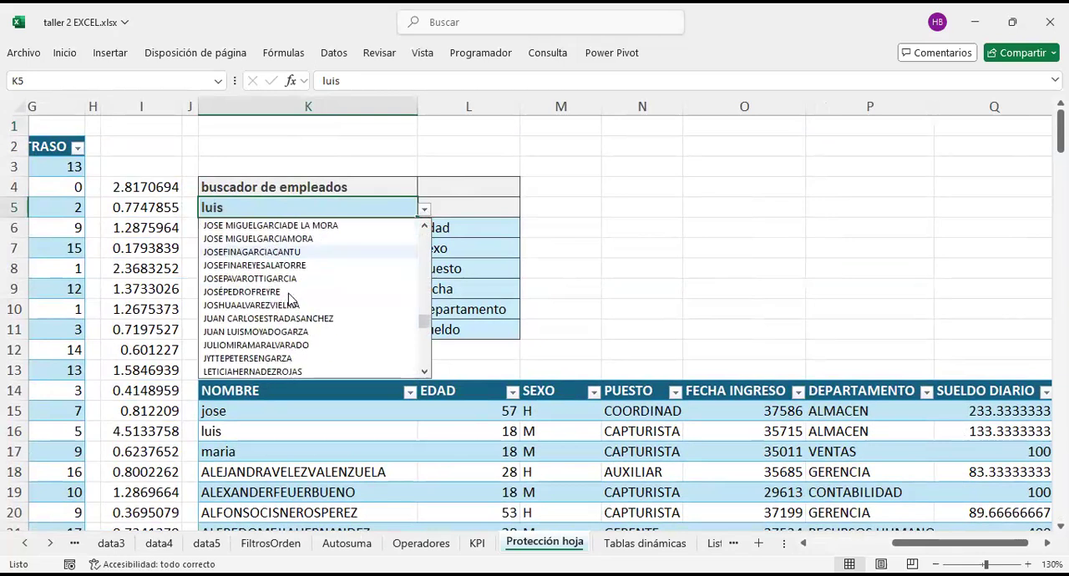
key(Return)
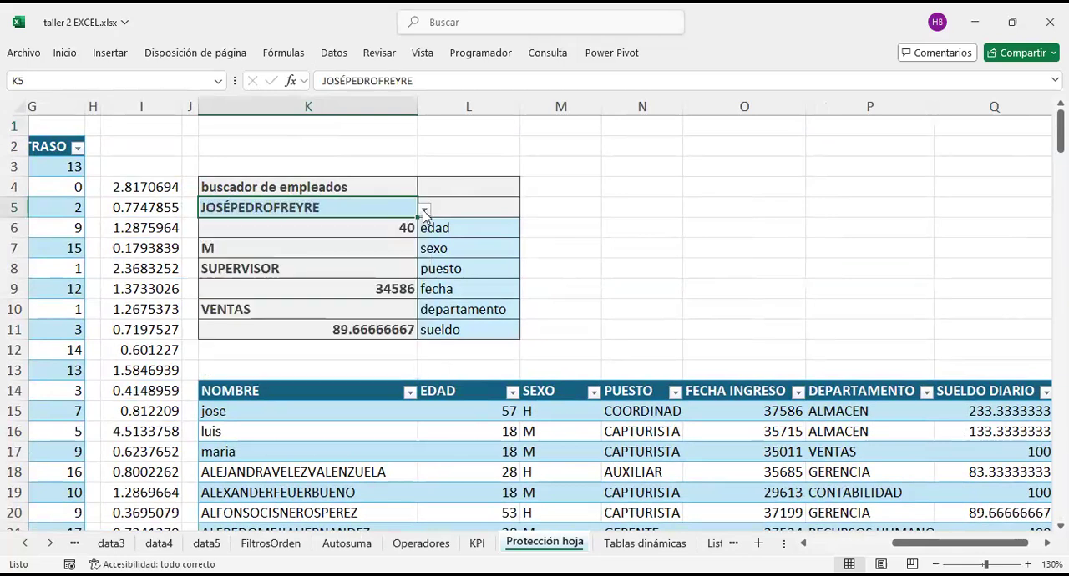
Step: Test K5's validation list with another employee starting with J and one starting with L
click(424, 211)
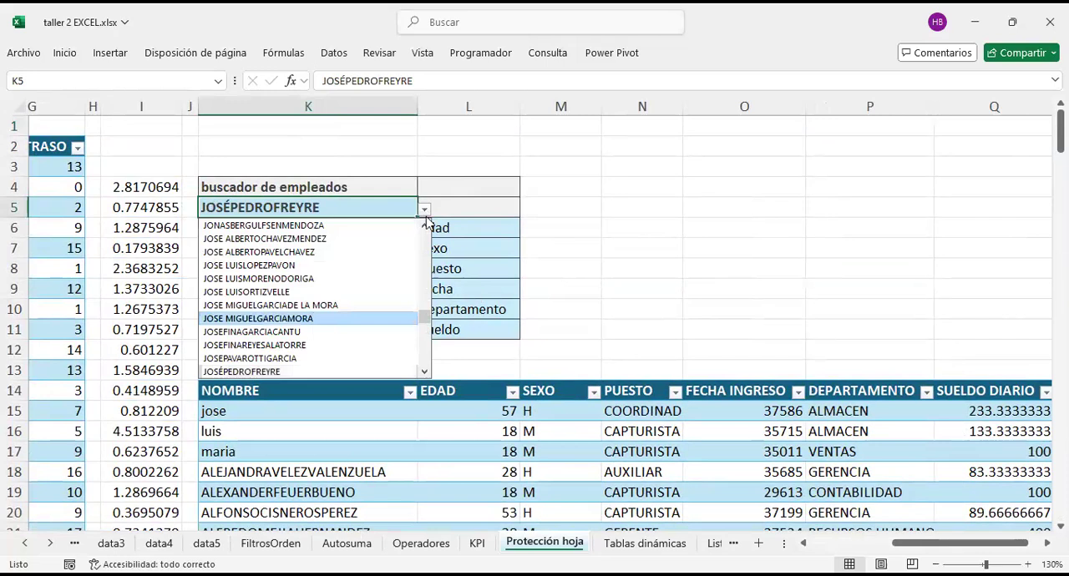
key(Return)
key(alt+Down)
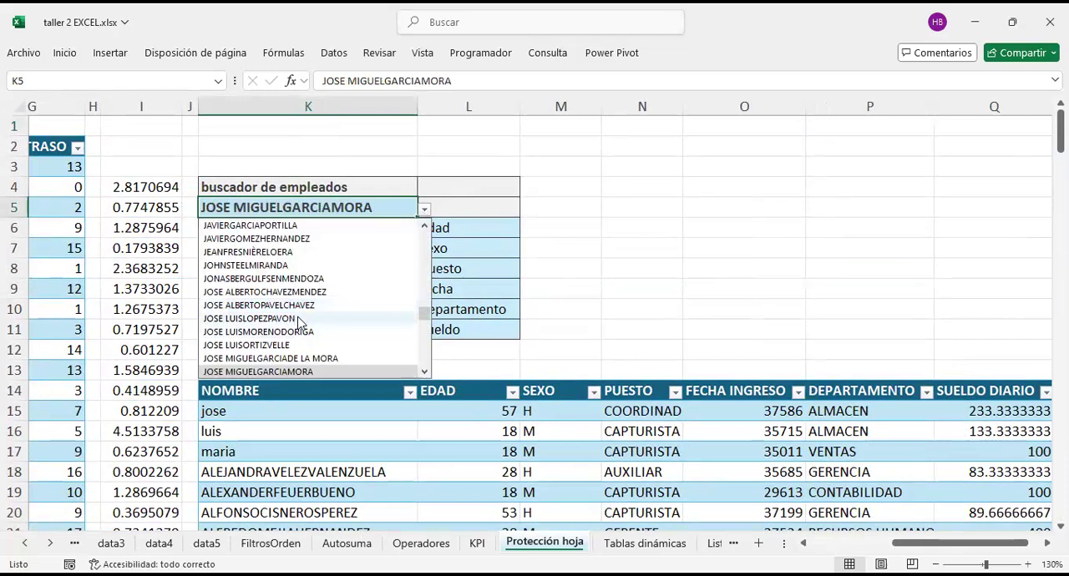
scroll(275, 317, down, 5)
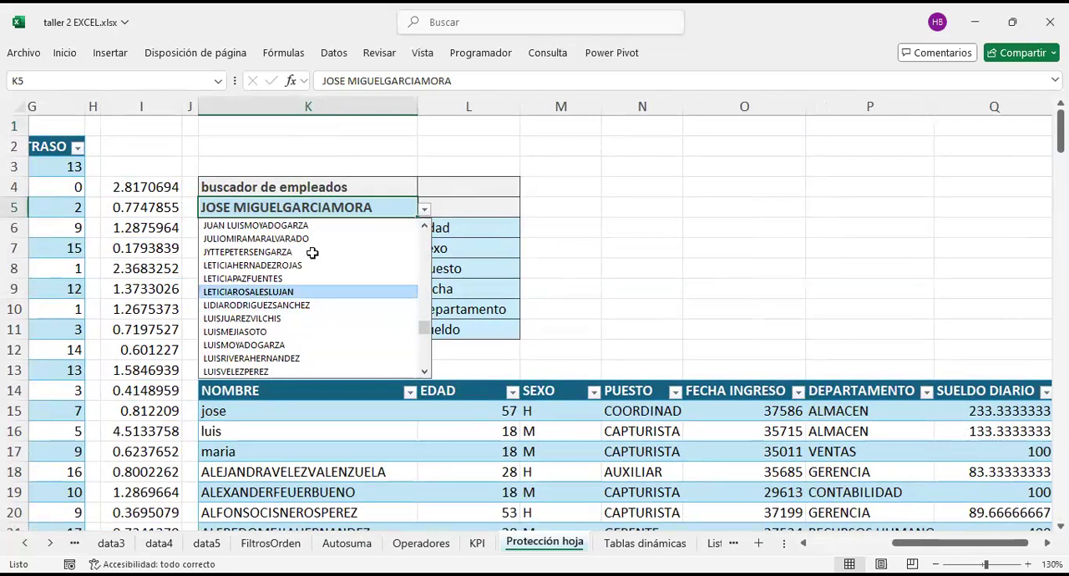
click(264, 292)
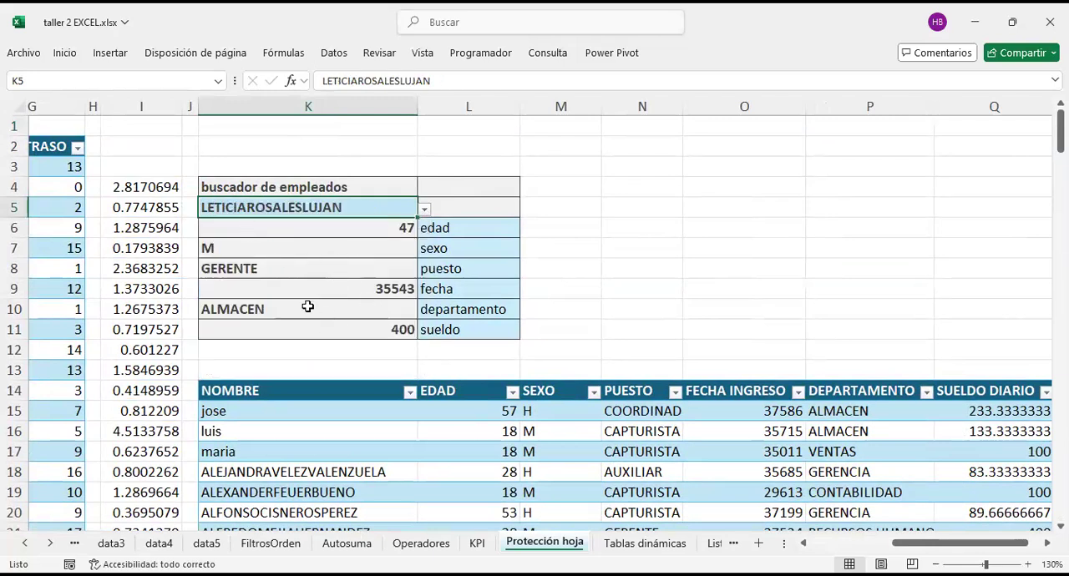
Step: Choose the first employee whose name starts with M from K5's validation list and leave the cell
click(424, 209)
scroll(334, 330, down, 4)
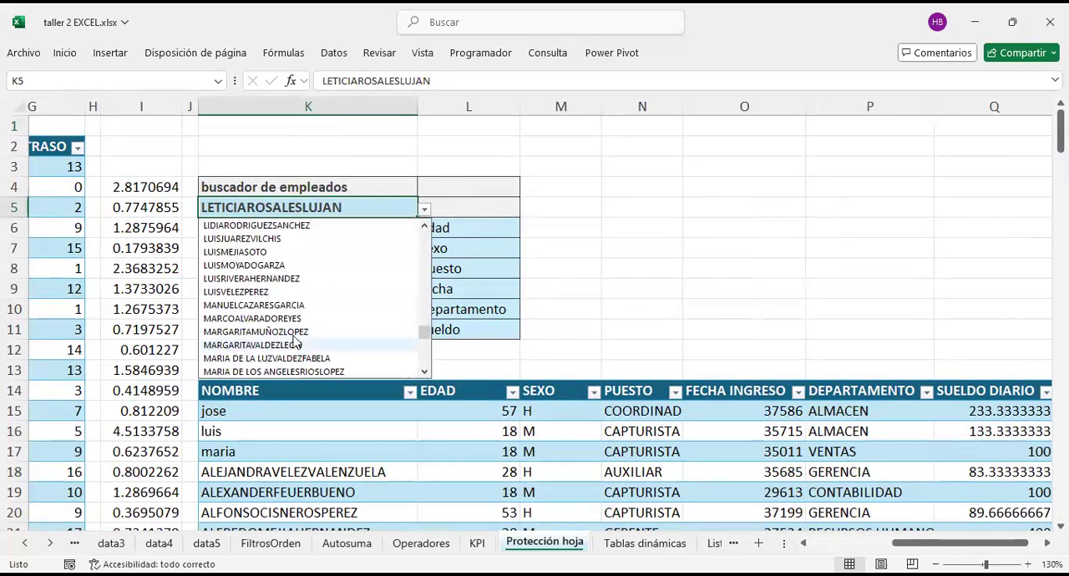
click(267, 304)
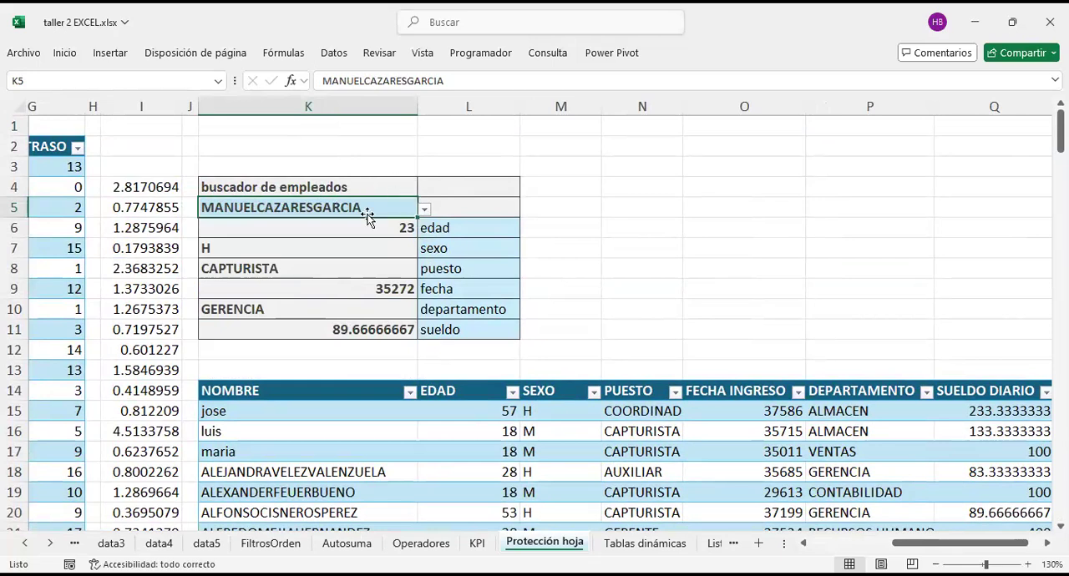
click(534, 227)
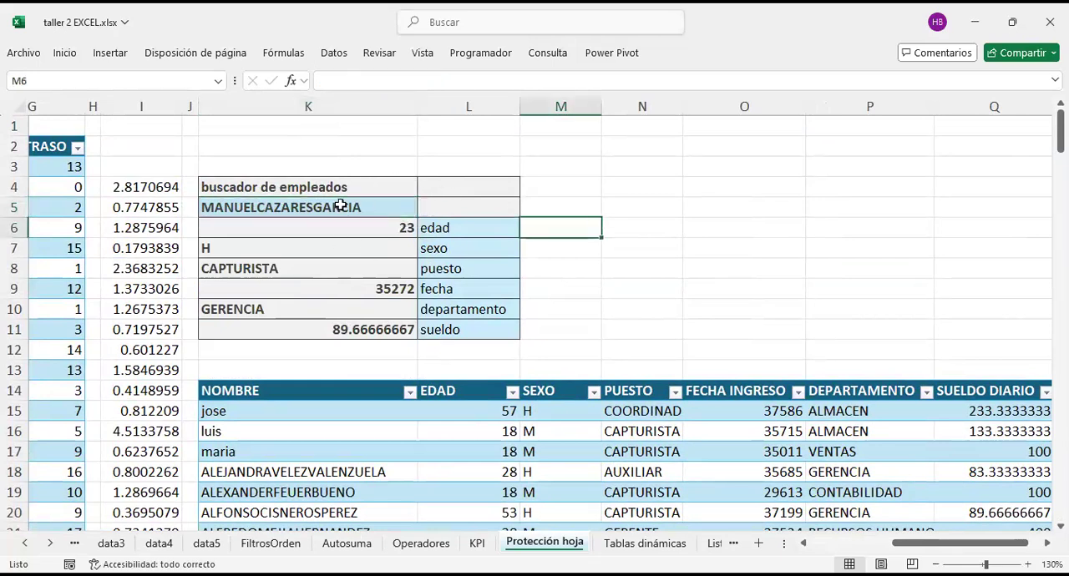
Step: Review the number, alignment, font, border and fill settings in the cell format of K5
click(341, 205)
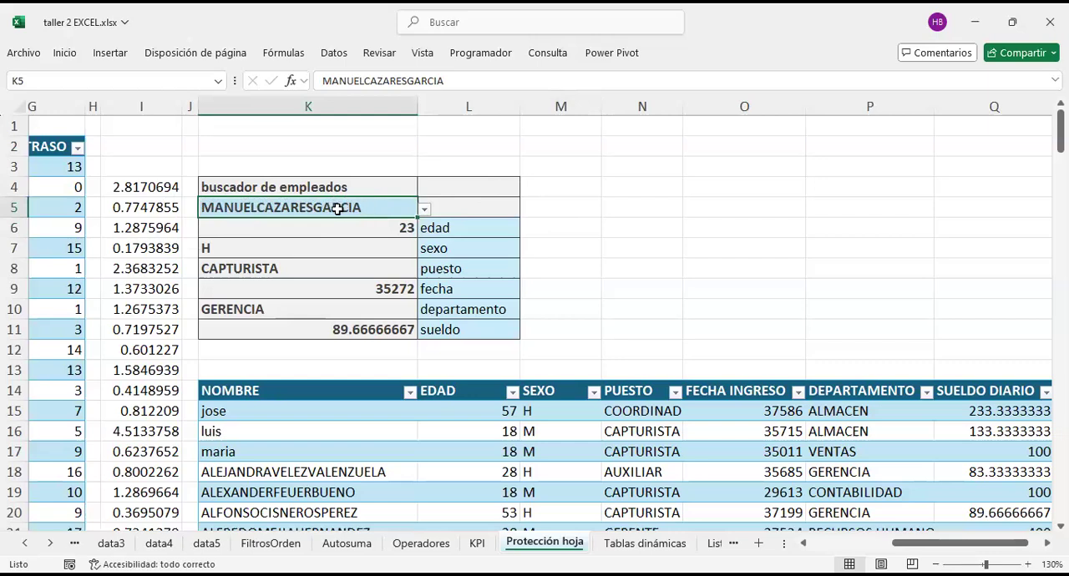
key(ctrl+1)
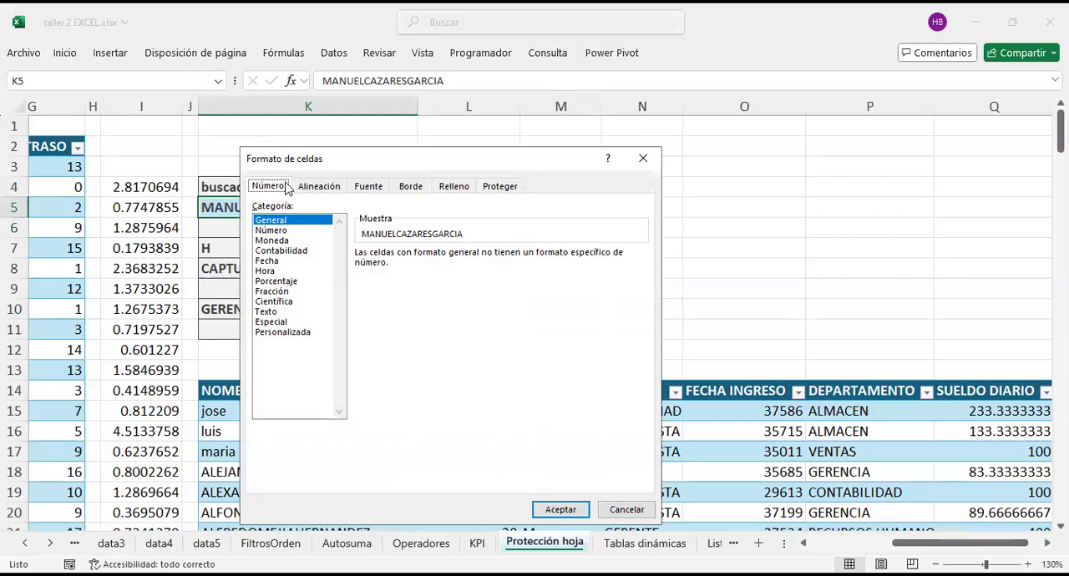
click(319, 188)
click(369, 188)
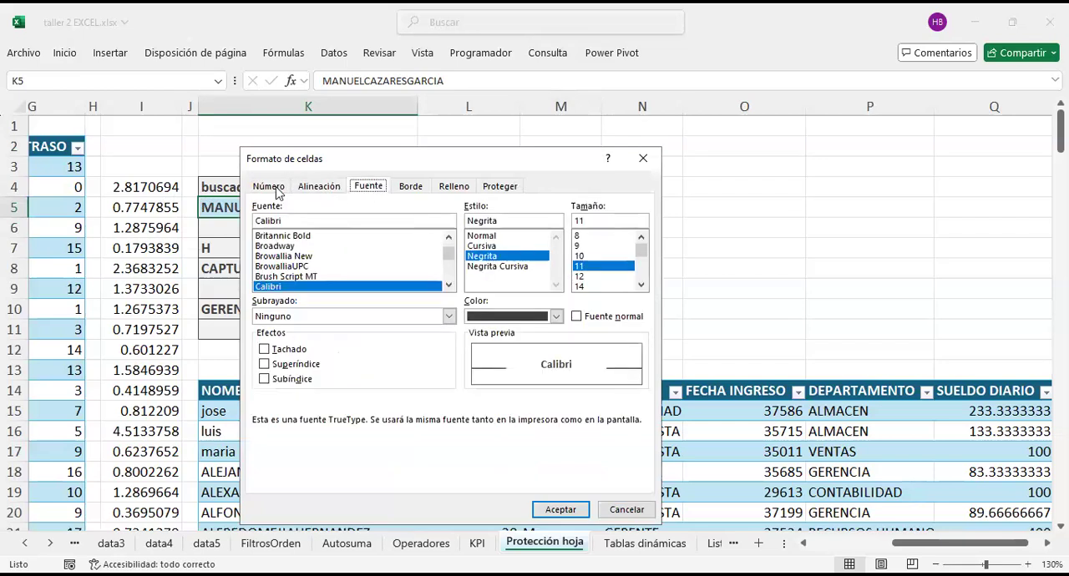
click(281, 187)
click(326, 185)
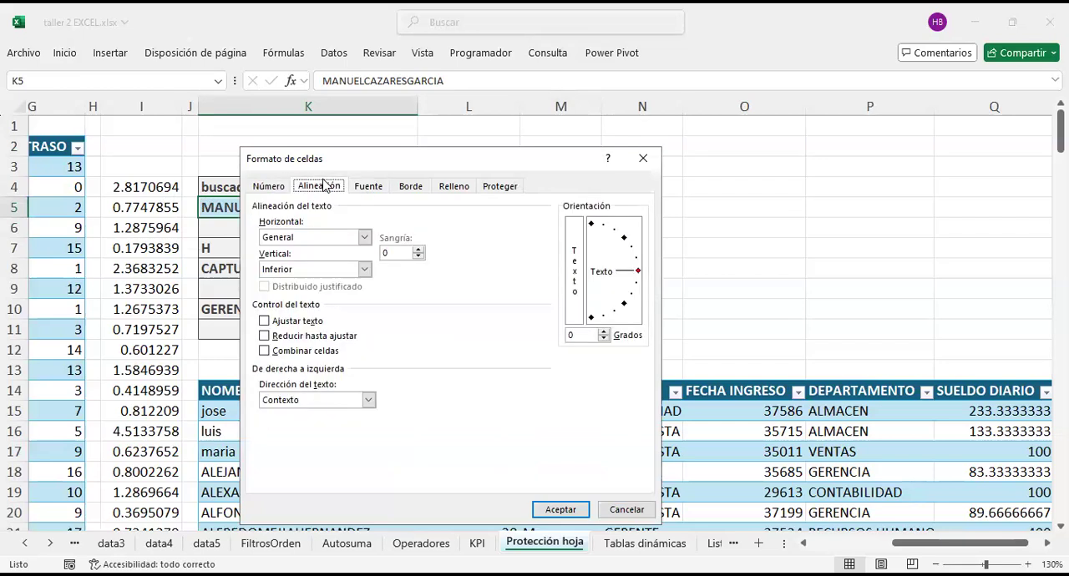
click(374, 190)
click(410, 189)
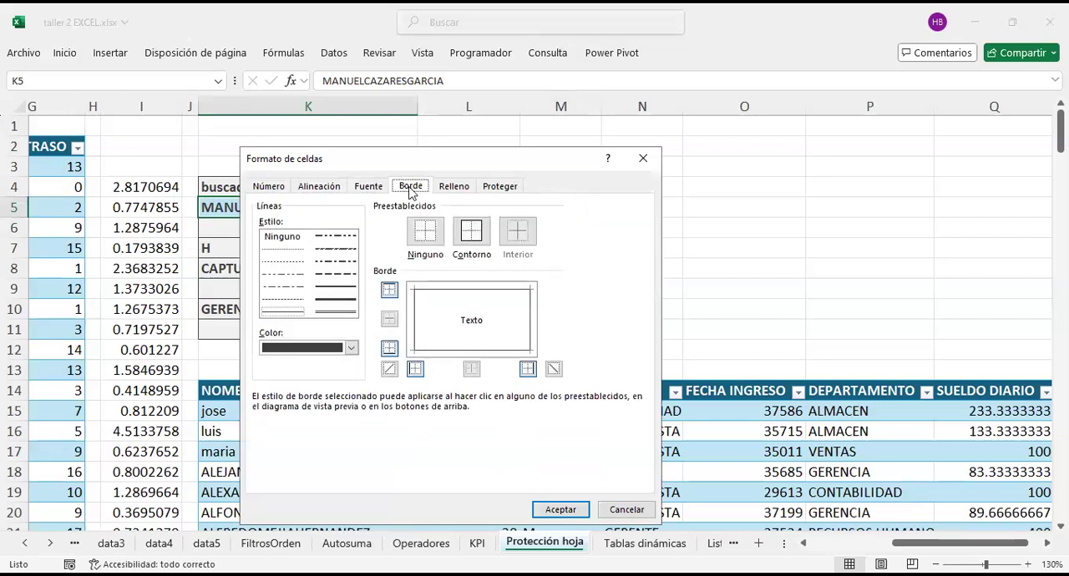
click(459, 187)
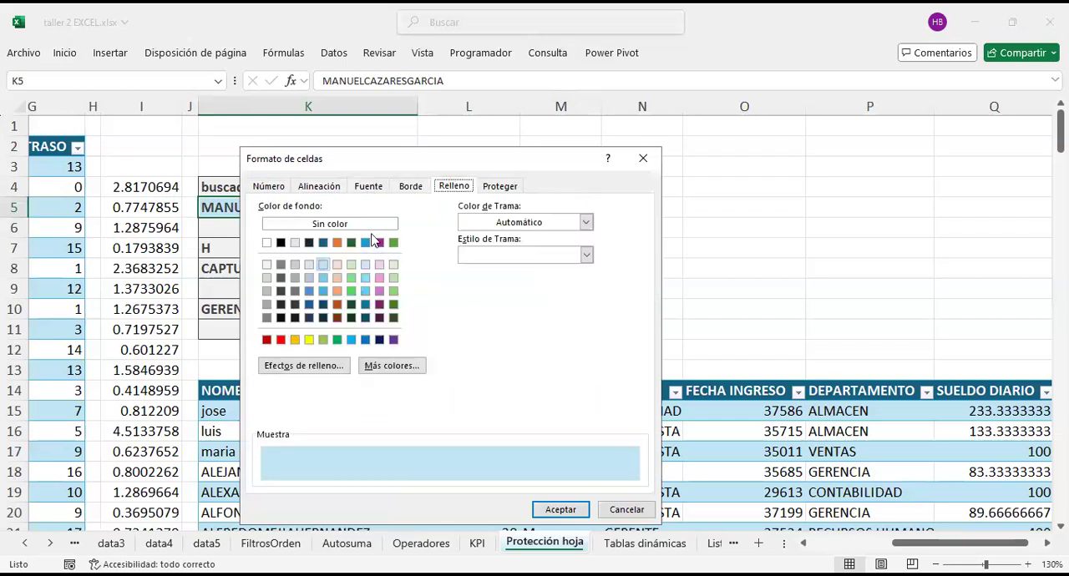
Step: Turn off the Bloqueada protection setting for cell K5 and apply the format
click(502, 189)
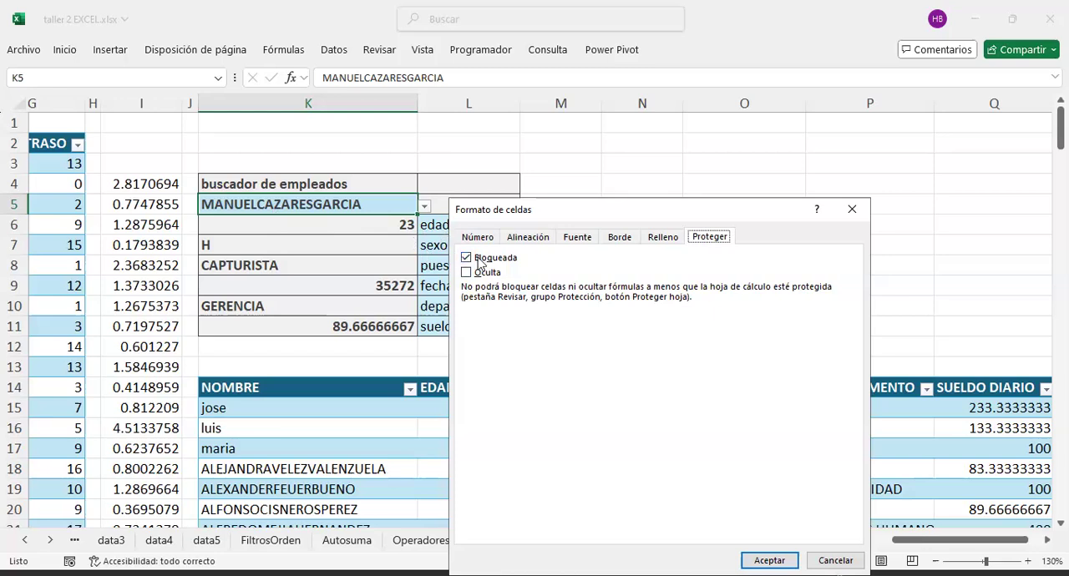
click(466, 259)
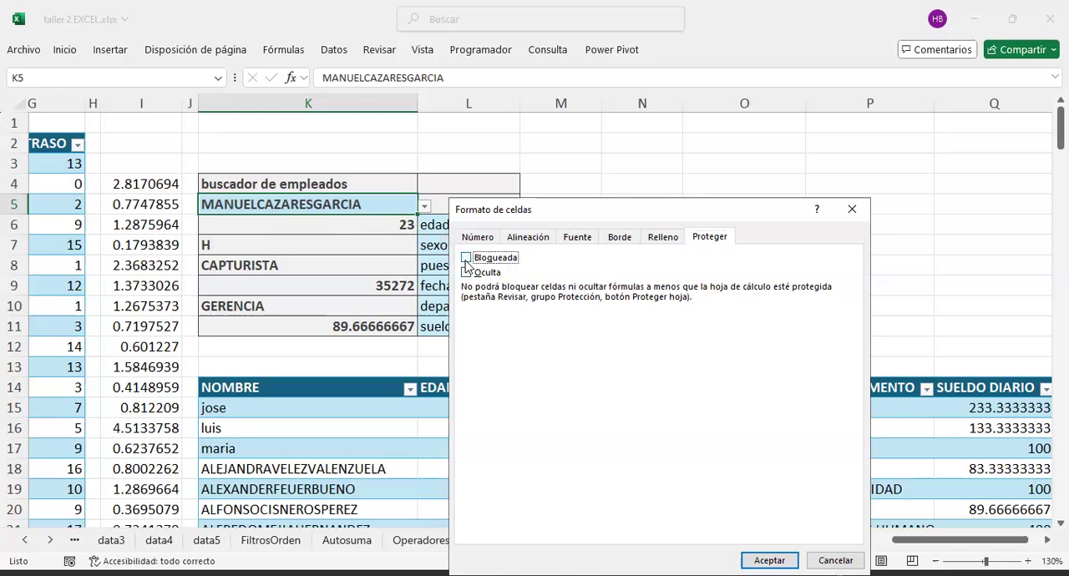
click(784, 558)
Step: Enter the sample value 5 in both N4 and N5, beside the lookup block
click(650, 190)
text(5)
key(Return)
text(5)
key(Return)
Step: Add the two sample values in N6 with a SUMA formula over N4:N5
text(=sumar)
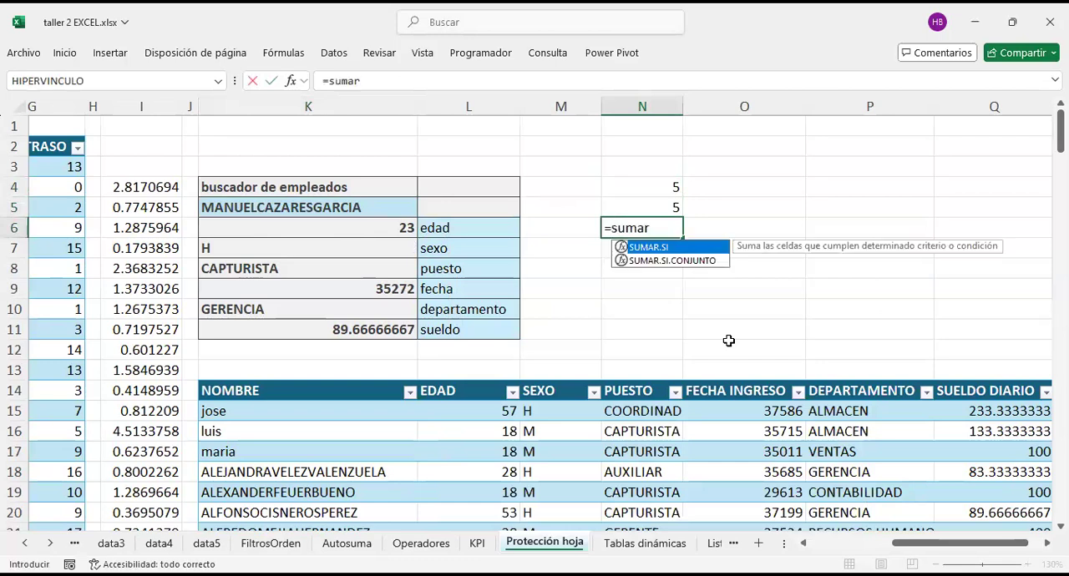
key(BackSpace)
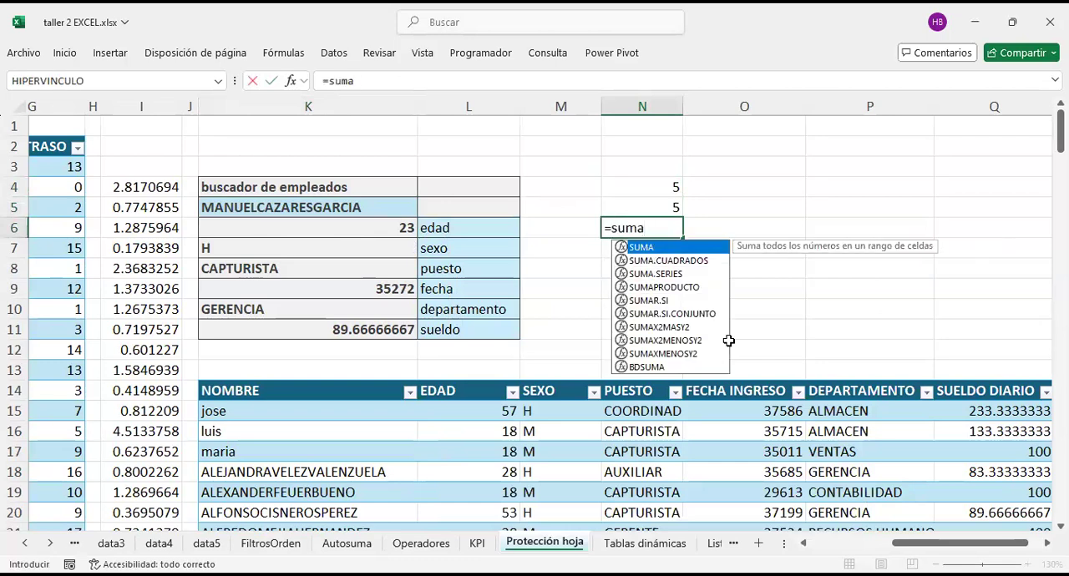
key(Tab)
key(Up)
key(Up)
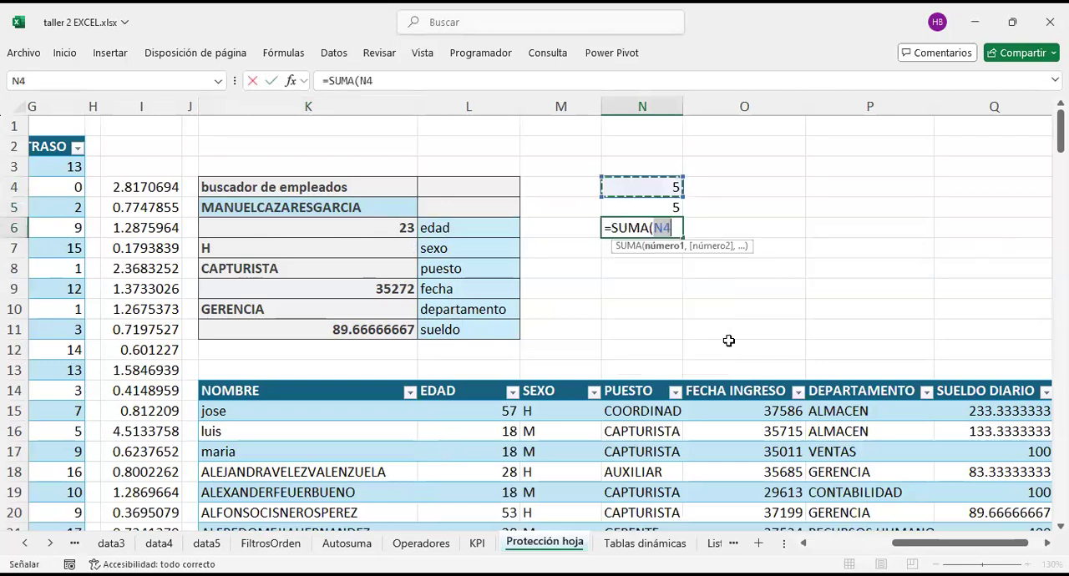
key(shift+Down)
key(Return)
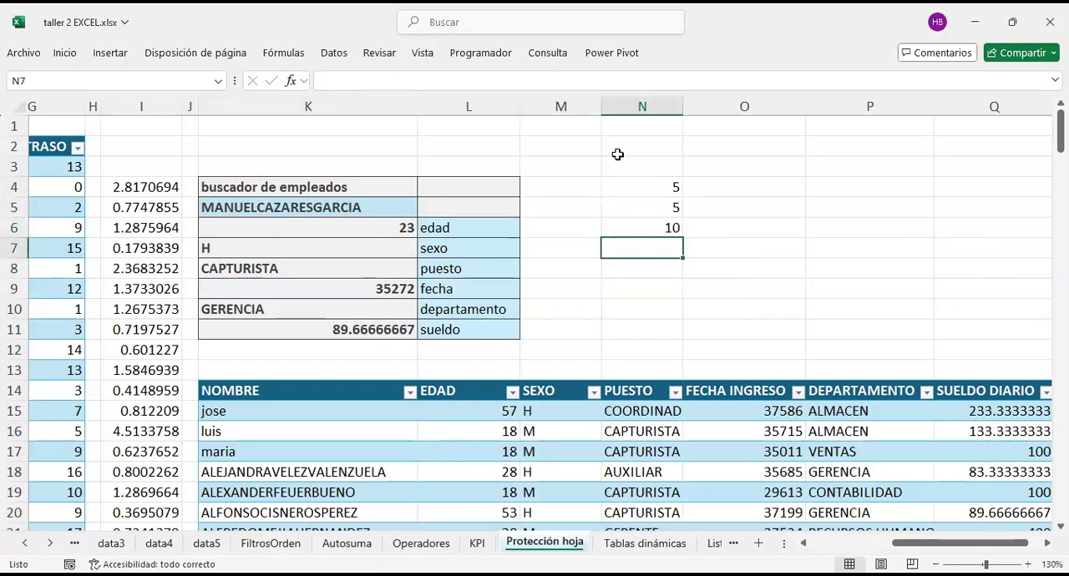
Step: Turn off the Bloqueada protection setting for the sample cells N4:N6 and apply the format
click(299, 204)
drag(663, 187, 672, 226)
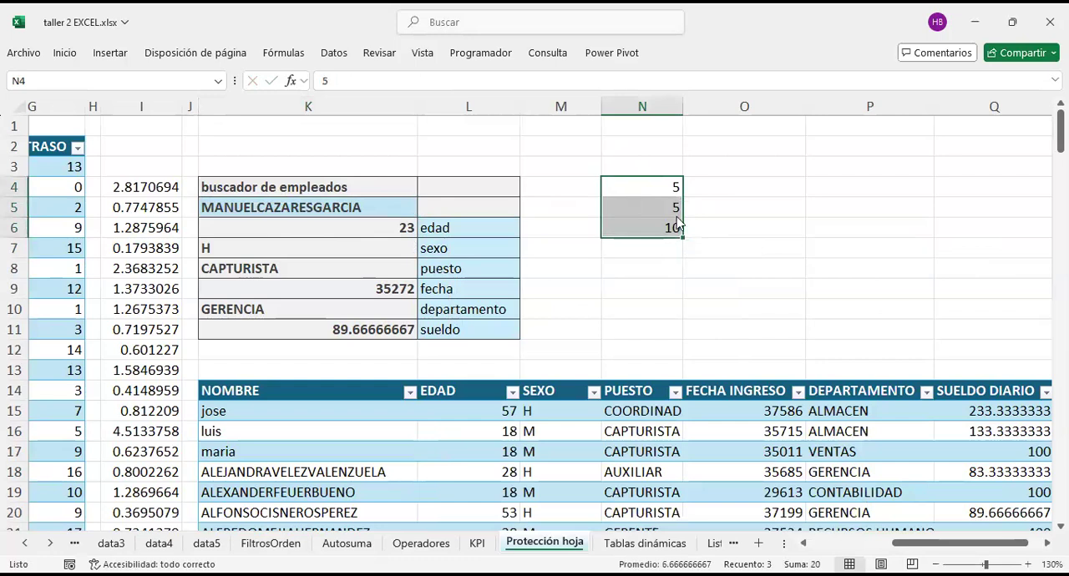
key(ctrl+1)
click(466, 250)
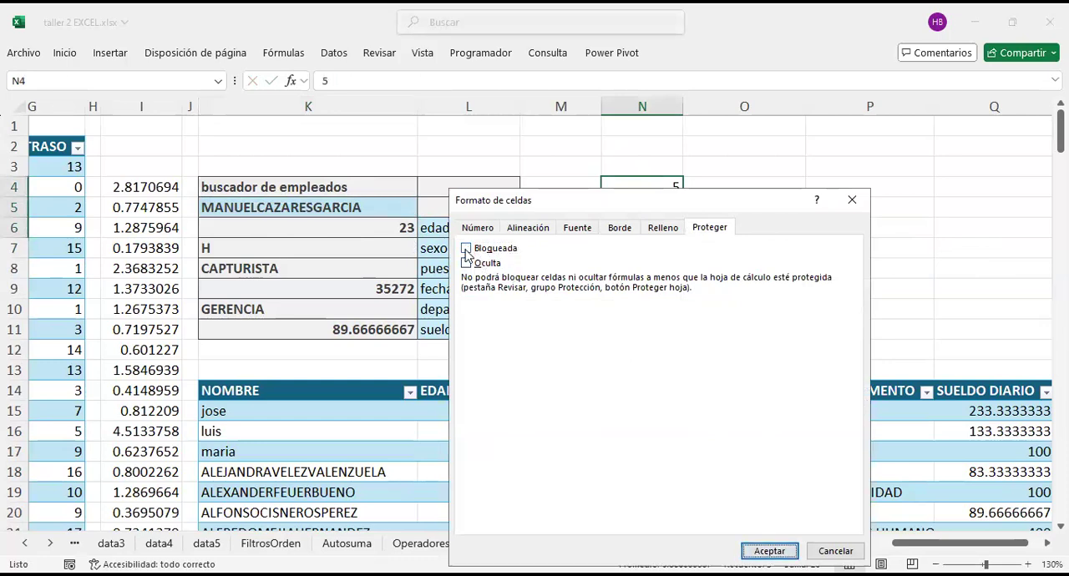
click(802, 240)
click(642, 228)
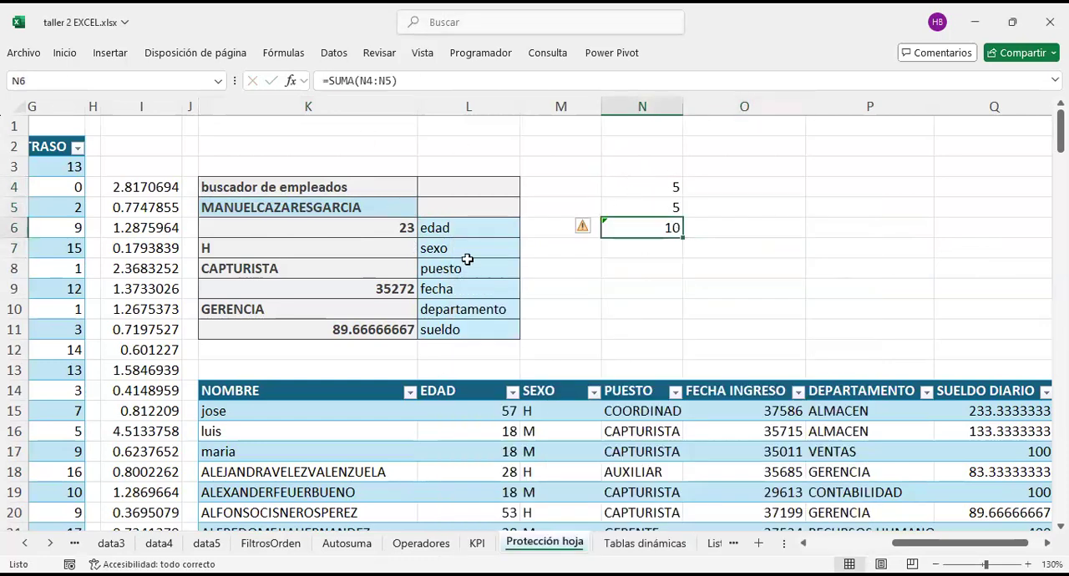
click(639, 269)
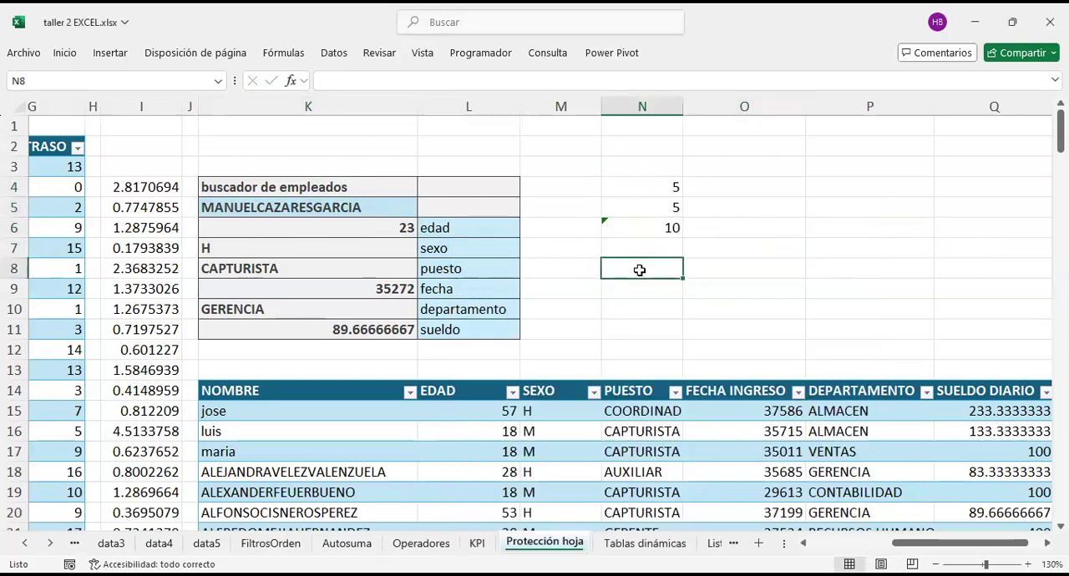
Step: Protect the Protección hoja sheet without a password, allowing selection of both locked and unlocked cells
right_click(561, 544)
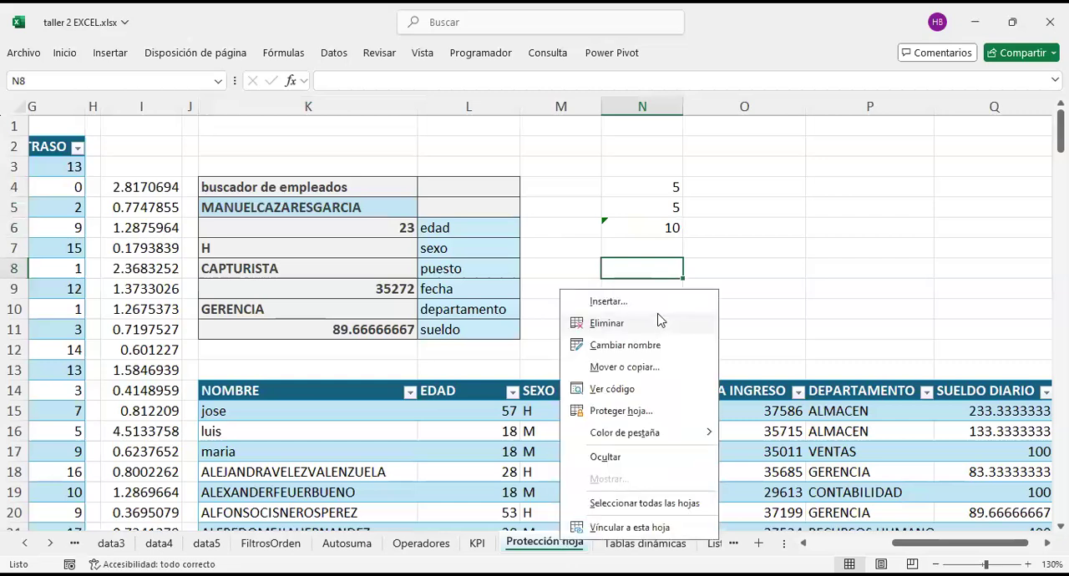
click(621, 411)
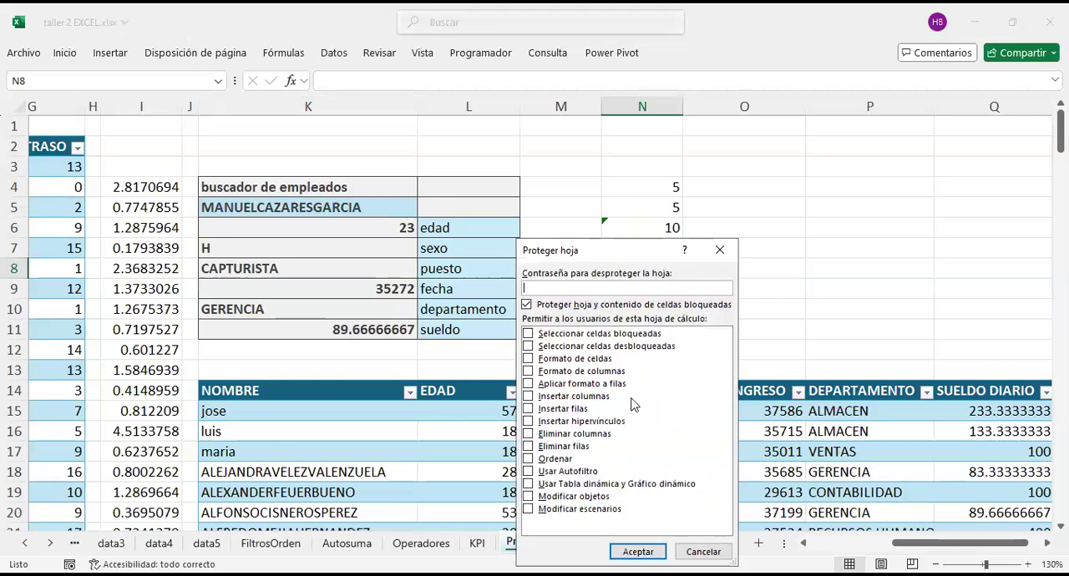
click(537, 349)
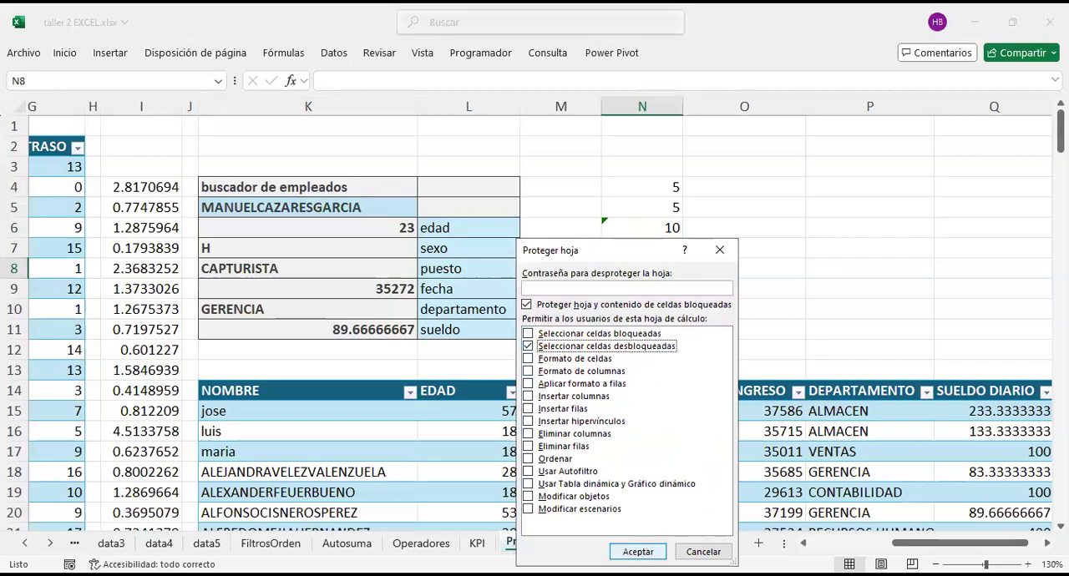
click(528, 334)
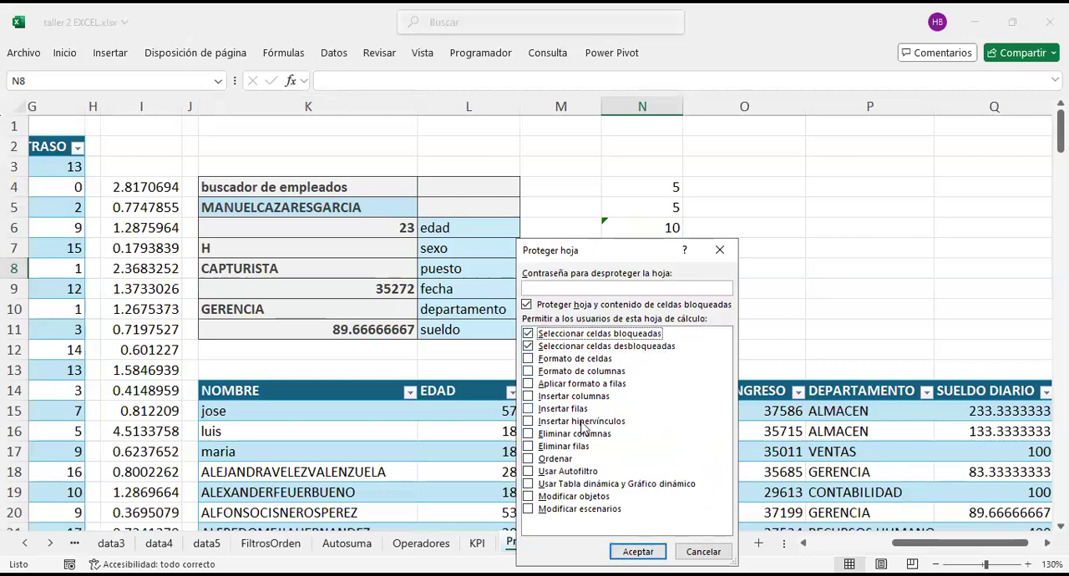
click(638, 551)
Step: Examine the BUSCARV formulas in the protected result cells of the employee finder, K6:K11
click(630, 328)
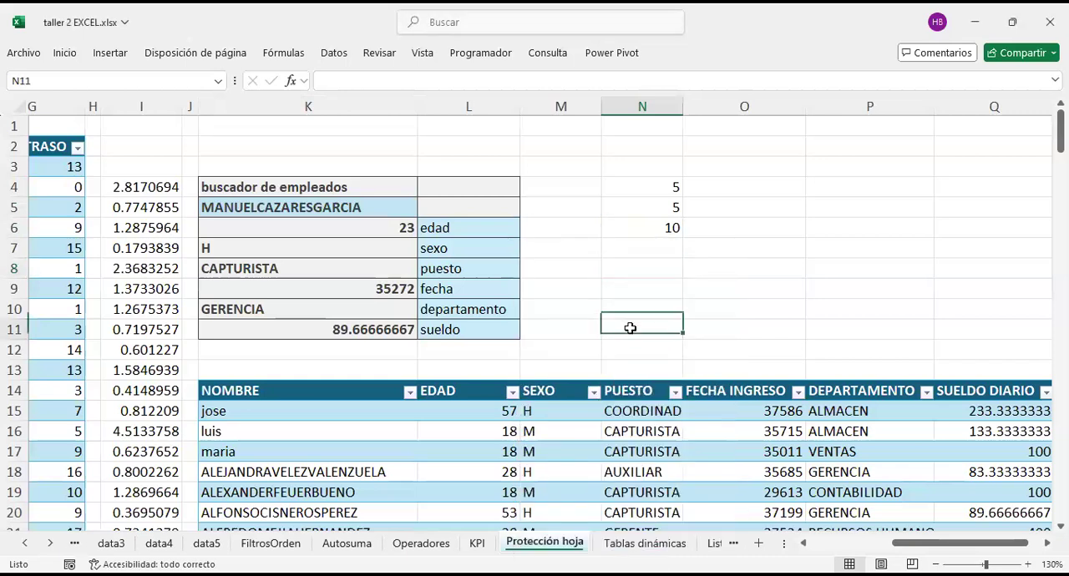
click(388, 230)
click(366, 273)
click(374, 322)
click(368, 248)
click(370, 231)
click(380, 270)
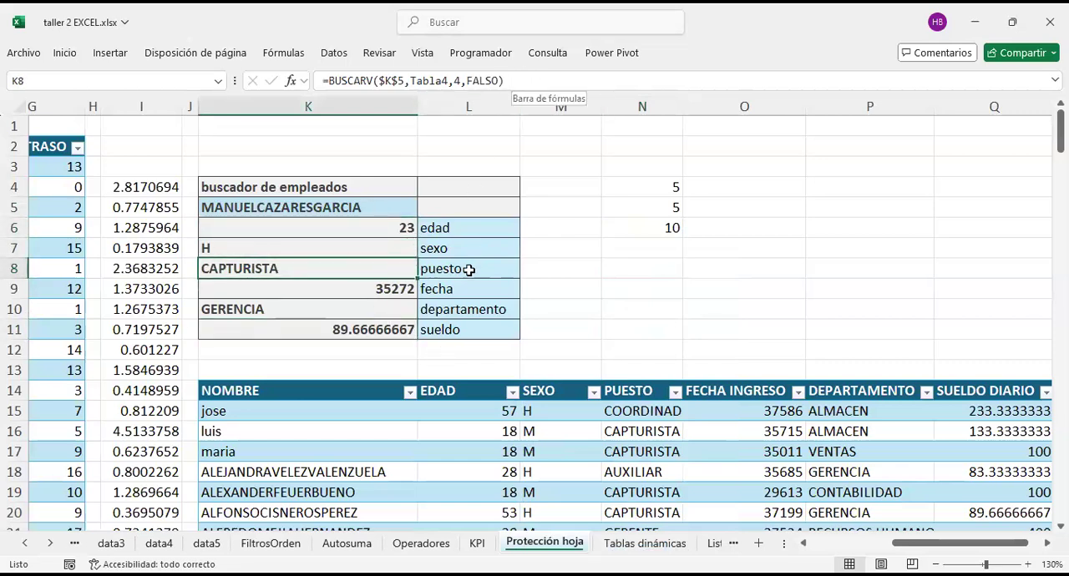
Step: Try to edit the locked empty cell N9 on the protected sheet
click(699, 292)
double_click(665, 289)
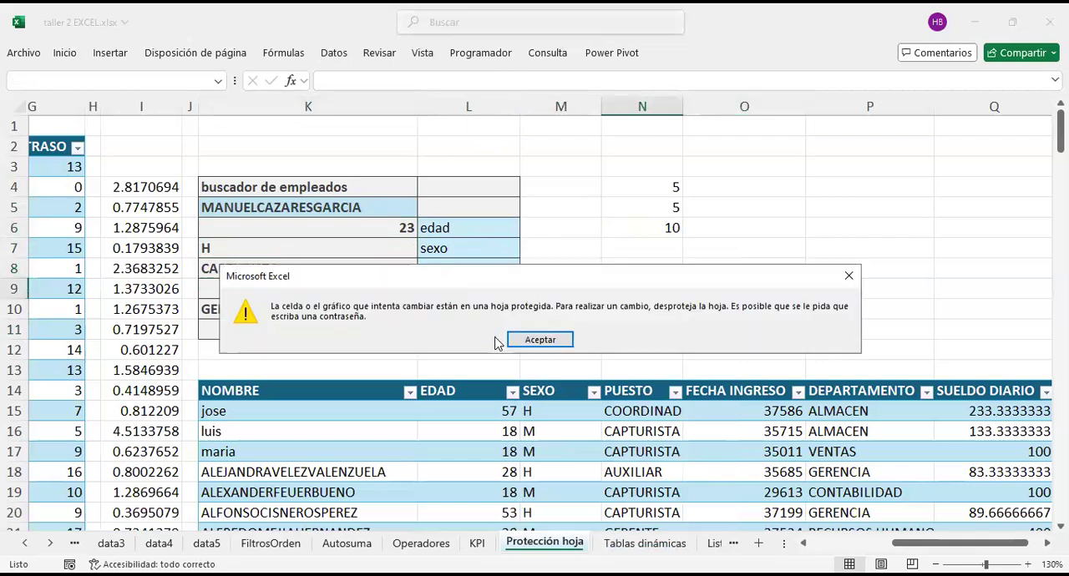
click(542, 339)
Step: Test editing the unlocked cell N4 by entering sdsd and replacing it with 8
click(660, 191)
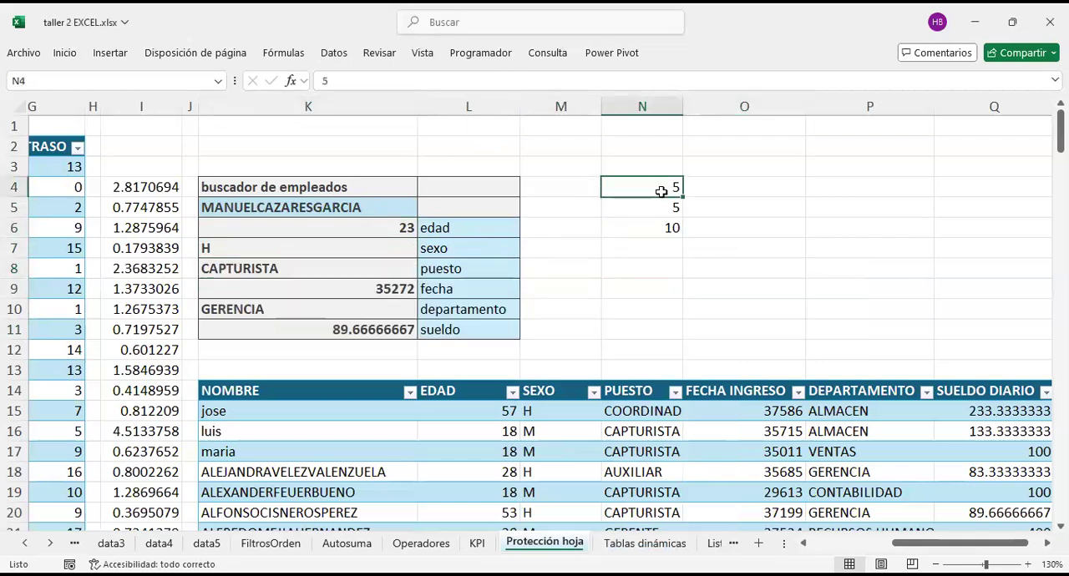
text(sdsd)
click(733, 179)
click(635, 188)
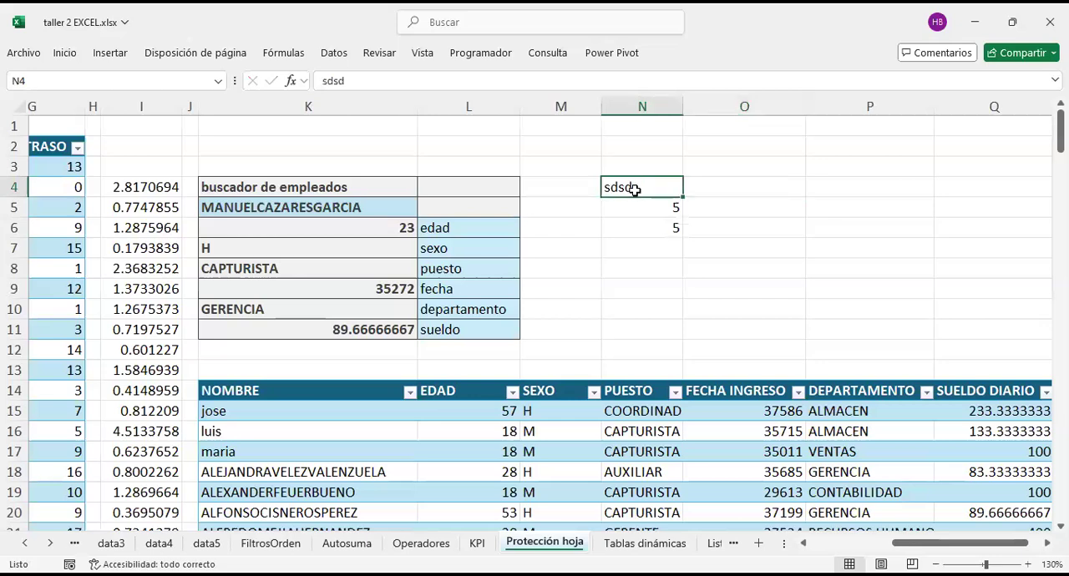
text(8)
click(632, 224)
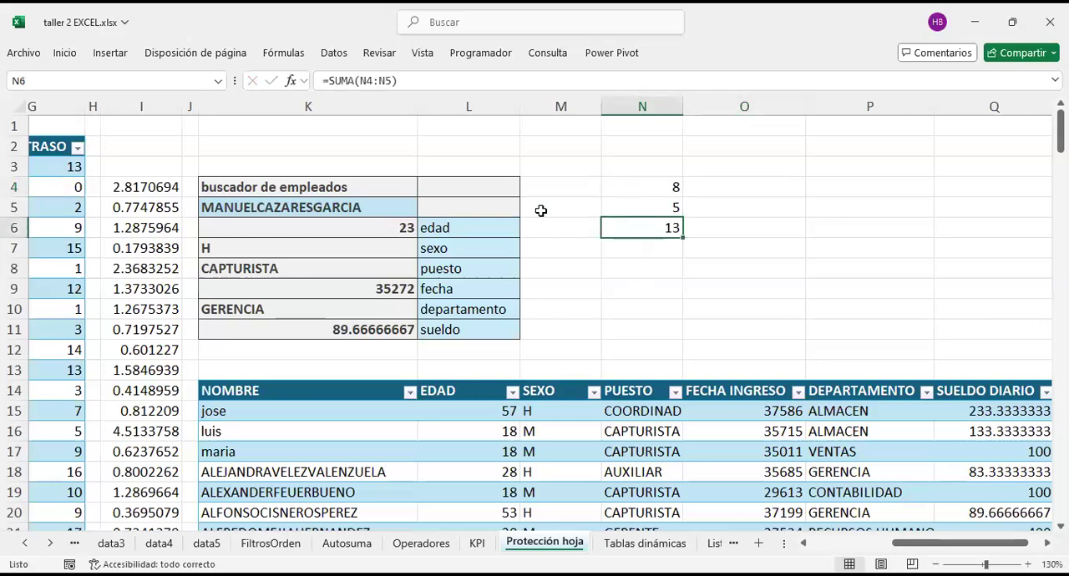
Step: Enter the first listed employee's name in K5 and compare the lookup results with table row 15
click(330, 212)
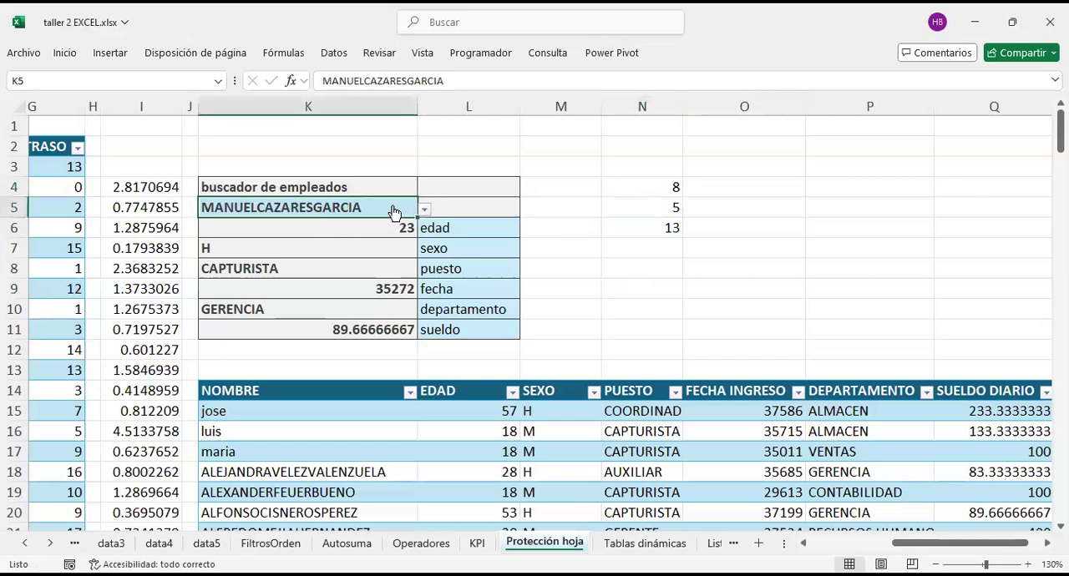
text(jose)
key(Return)
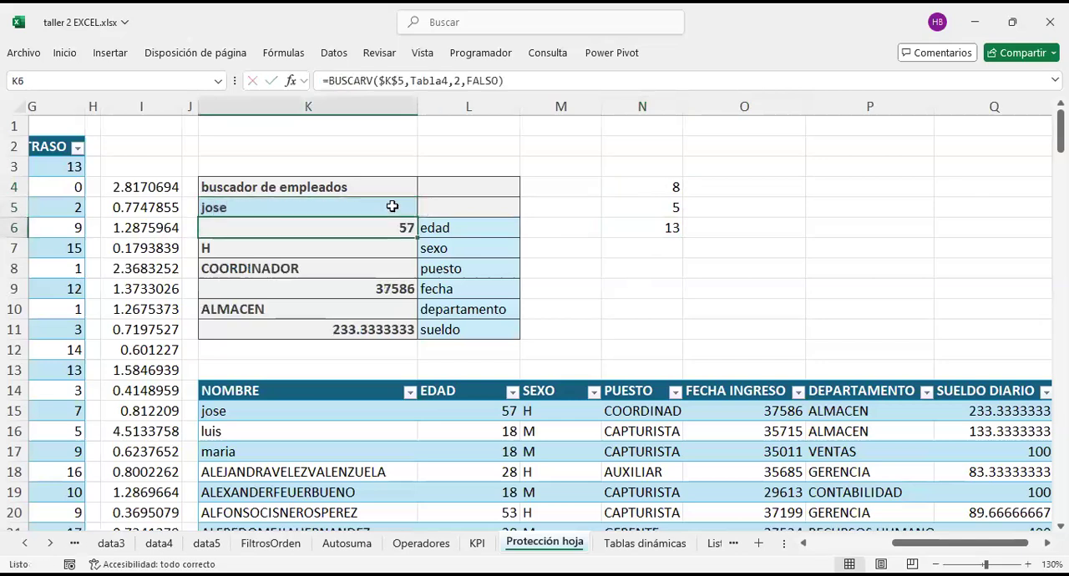
drag(510, 411, 829, 411)
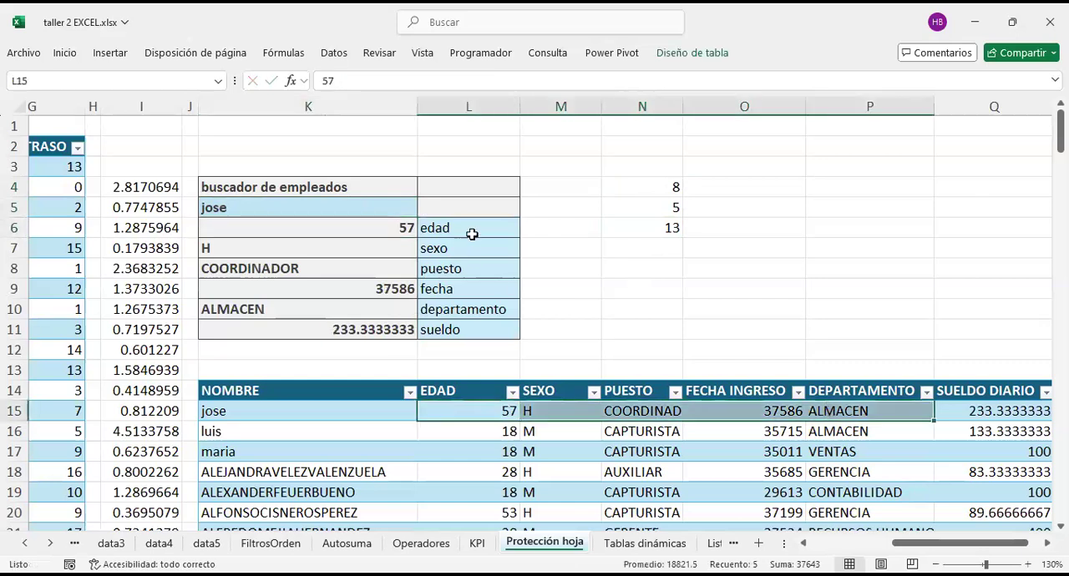
Step: Choose the fourth employee from the drop-down list in lookup cell K5
click(416, 209)
click(427, 210)
click(353, 265)
Step: Try to edit the locked empty cell K2 above the employee finder
click(415, 150)
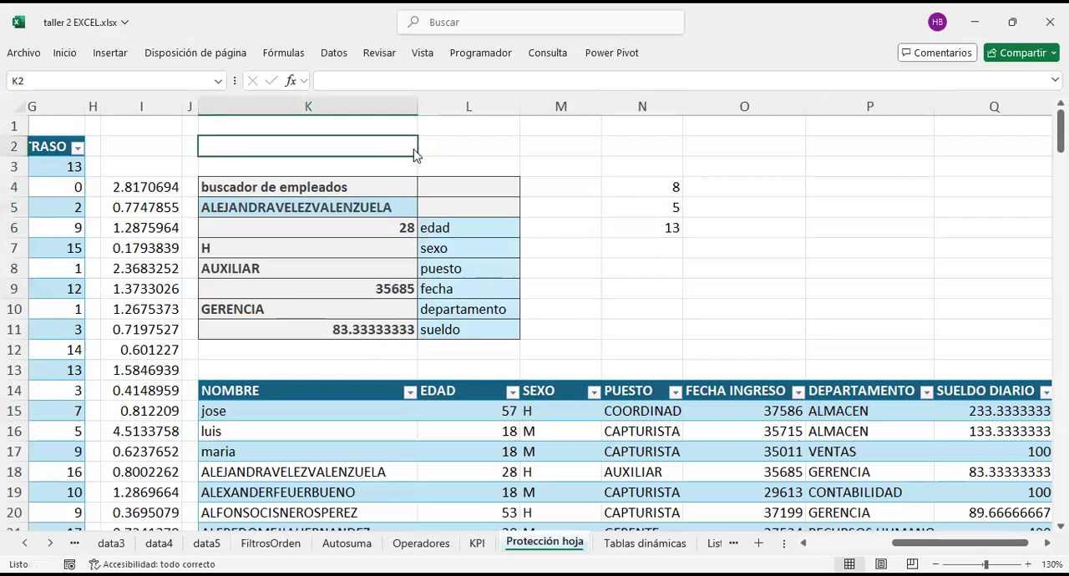
double_click(415, 153)
click(541, 341)
Step: Unprotect the Protección hoja sheet and protect it again without a password, allowing only selection of unlocked cells
right_click(558, 542)
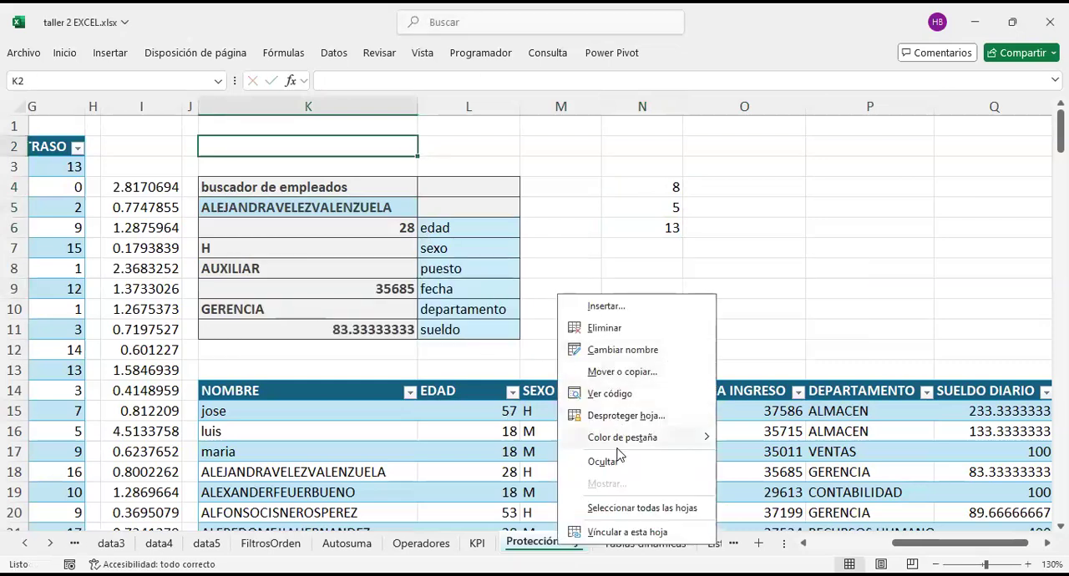
click(620, 416)
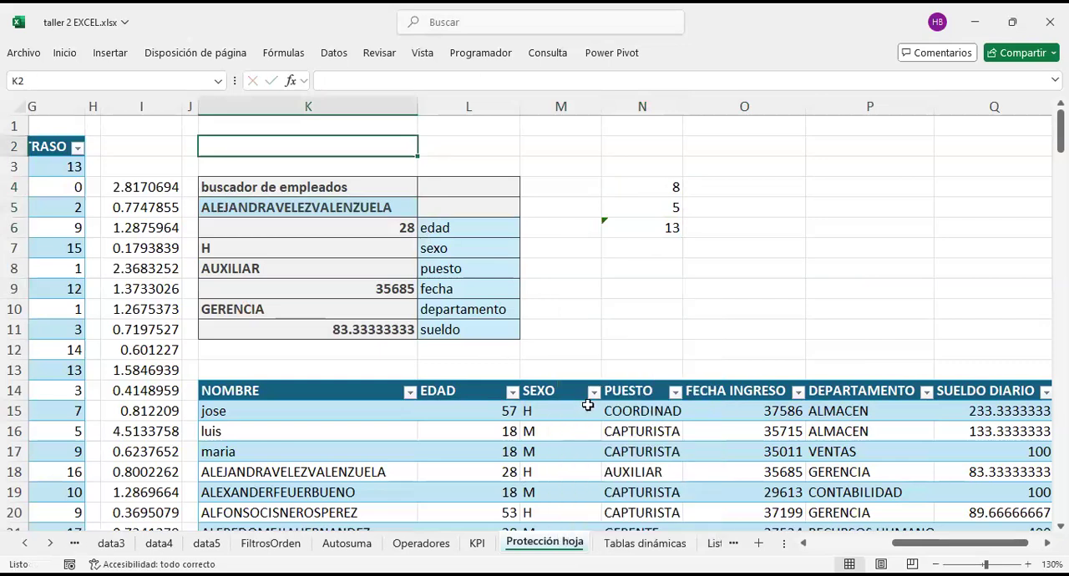
right_click(547, 542)
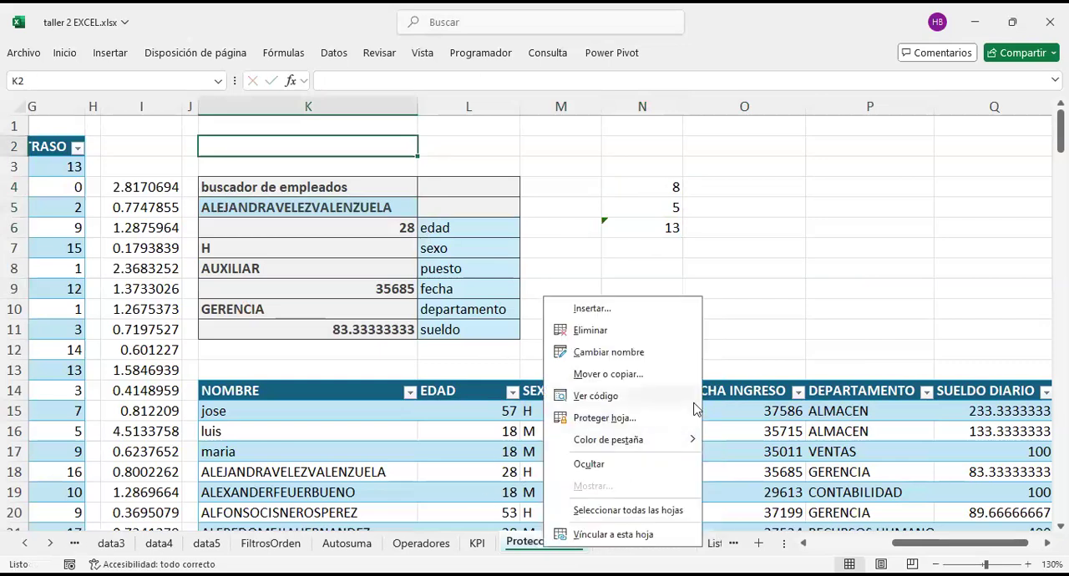
click(622, 418)
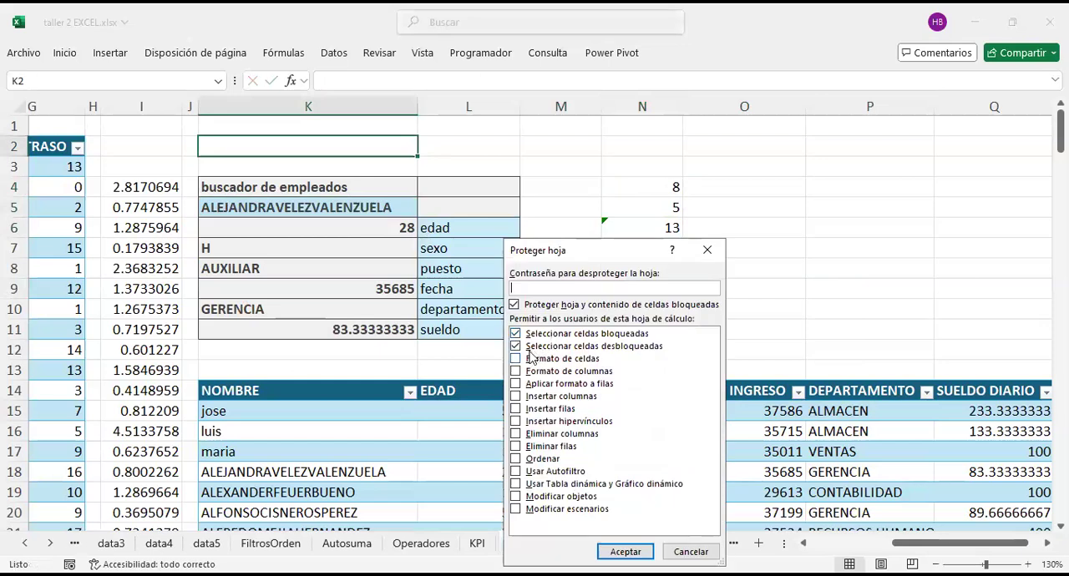
click(515, 334)
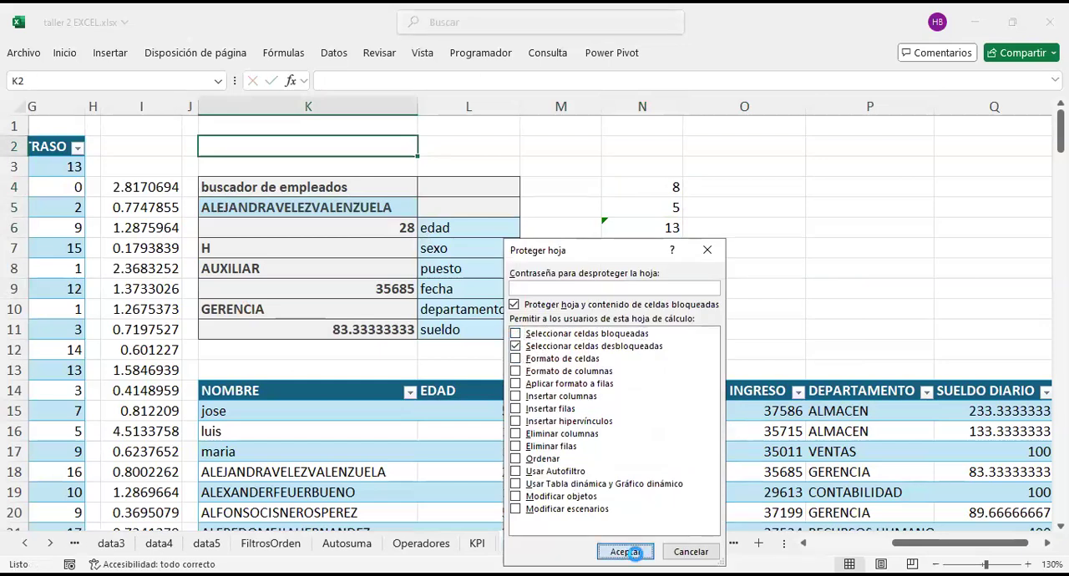
click(626, 551)
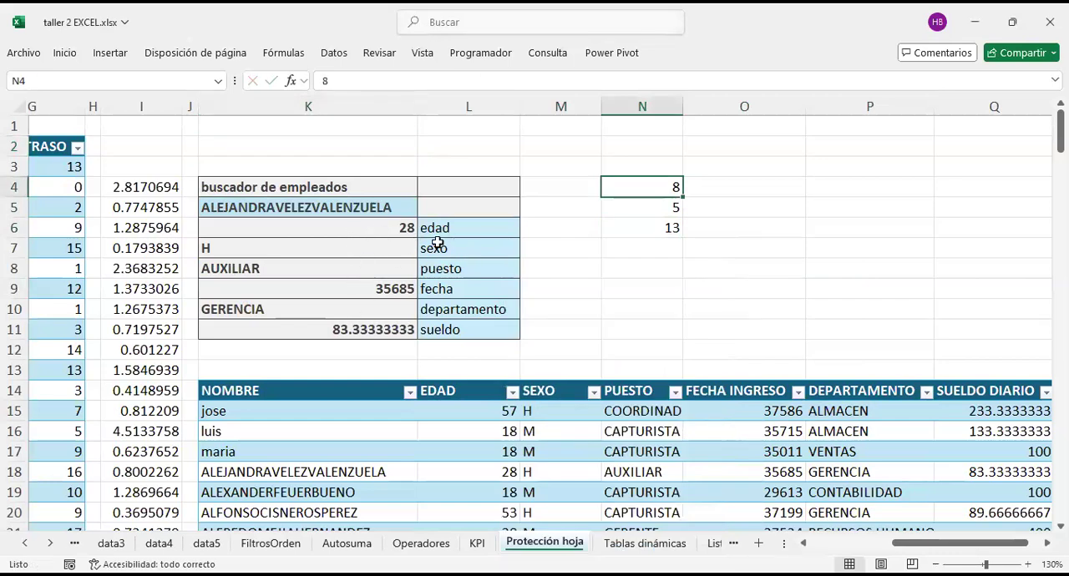
Step: Test the unlocked cells on the protected sheet by entering 58 in N4 and 41 in N5
click(346, 208)
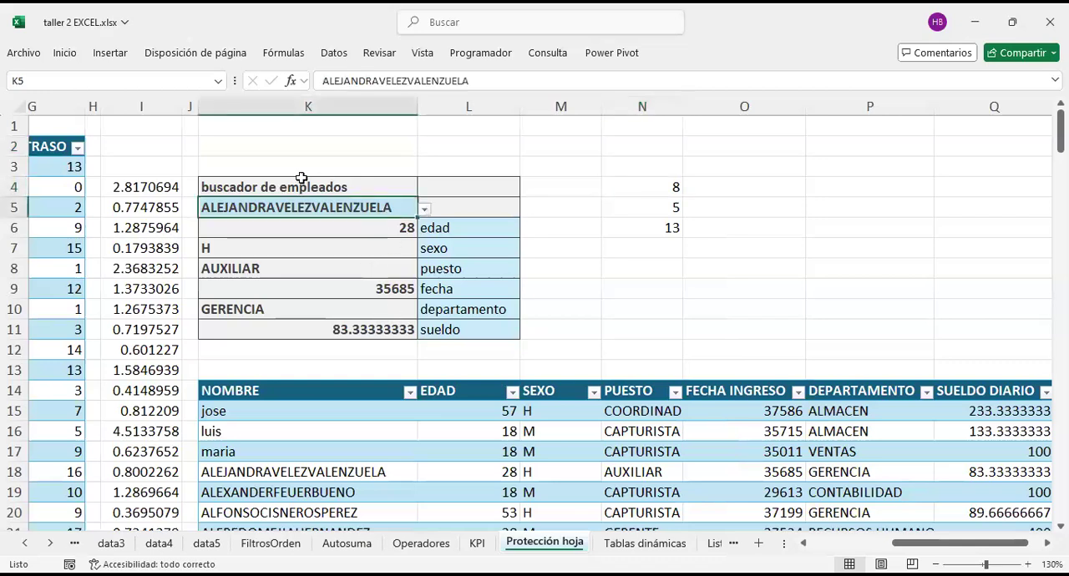
drag(651, 176, 654, 234)
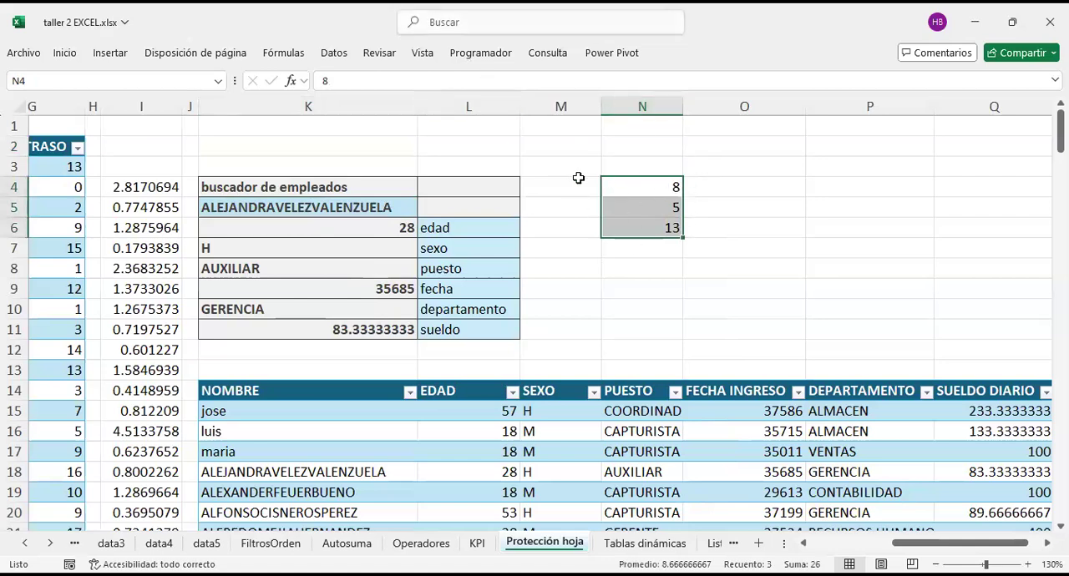
click(665, 179)
text(wff)
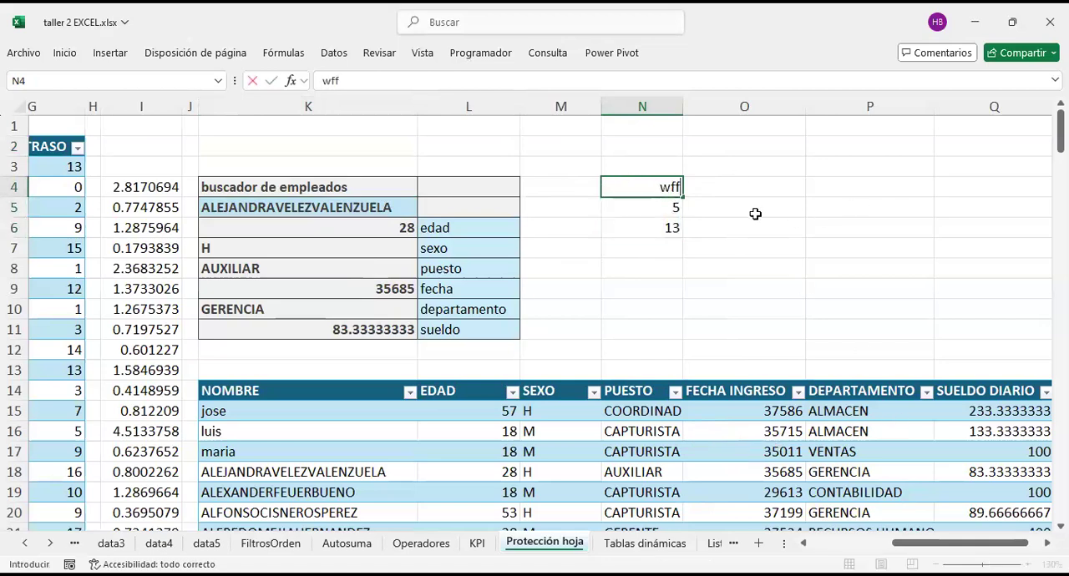
key(BackSpace)
key(BackSpace)
text(58)
click(641, 209)
text(41)
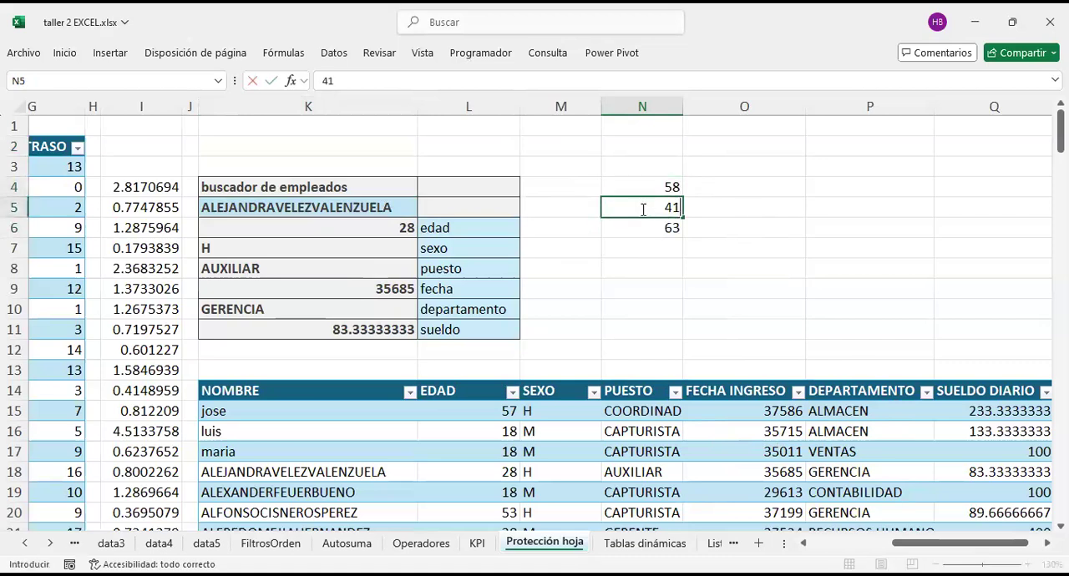
key(Return)
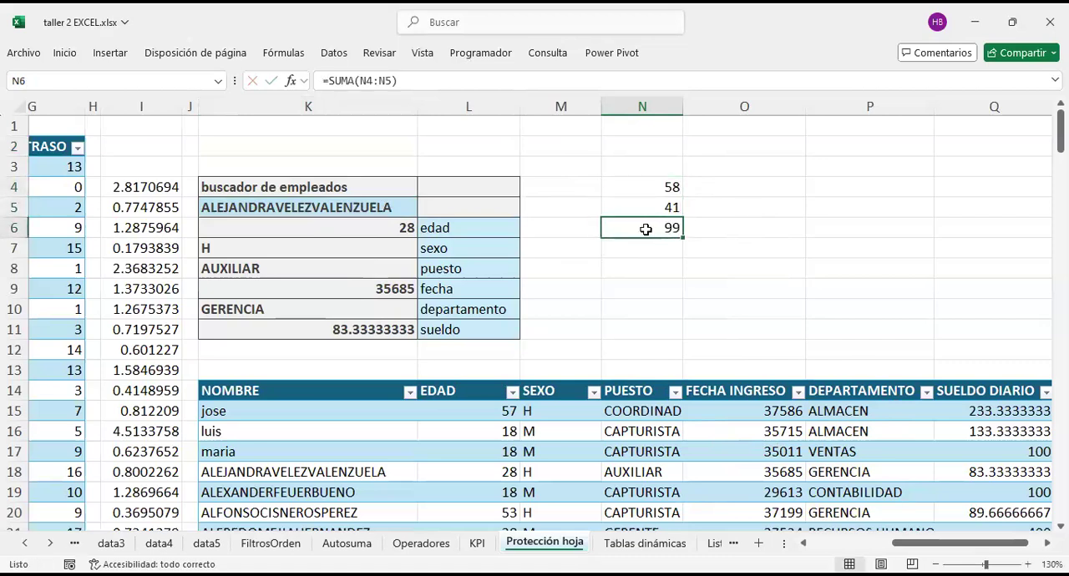
Step: Examine the SUMA formula of the unlocked cell N6 in edit mode without changing it
click(421, 79)
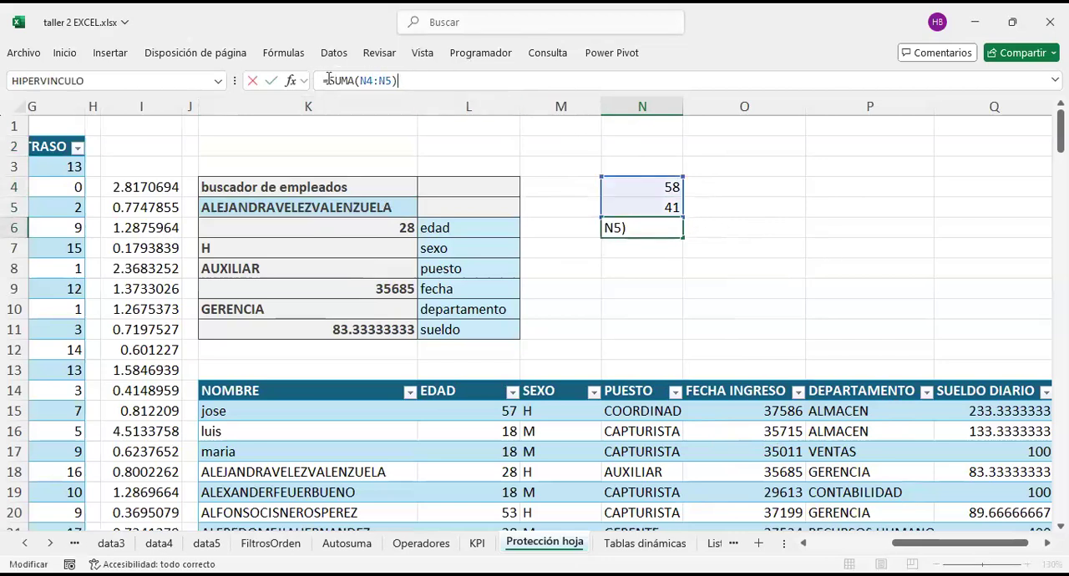
triple_click(413, 84)
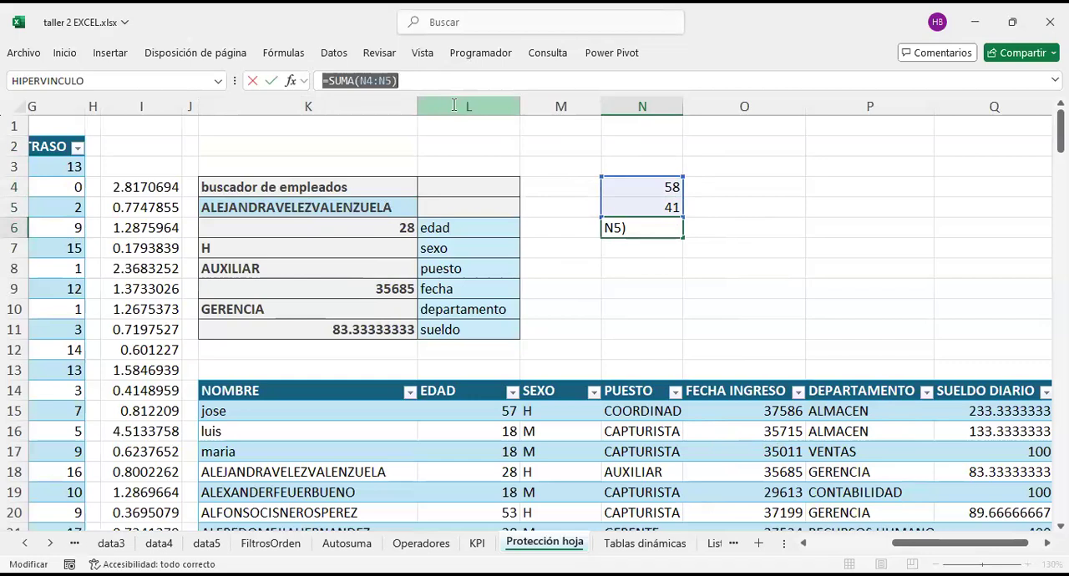
click(662, 227)
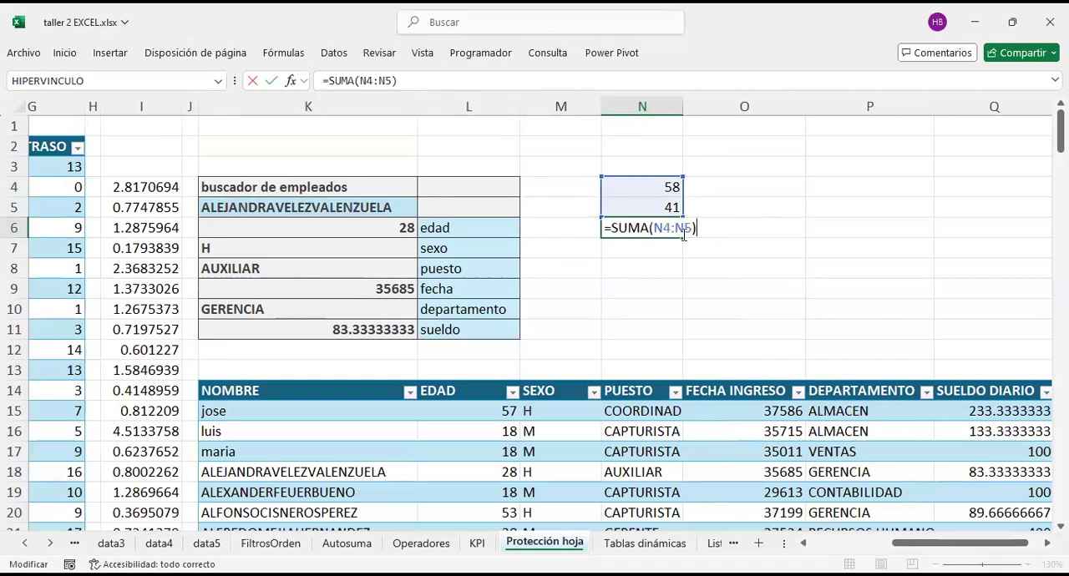
key(Escape)
Step: Choose the seventh employee from the drop-down list in lookup cell K5
click(350, 206)
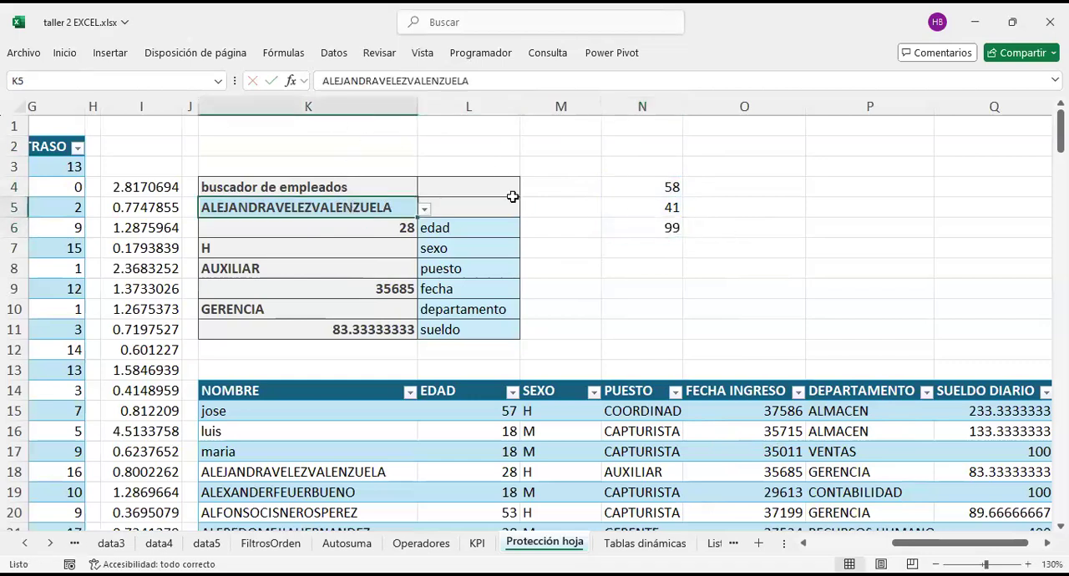
click(428, 213)
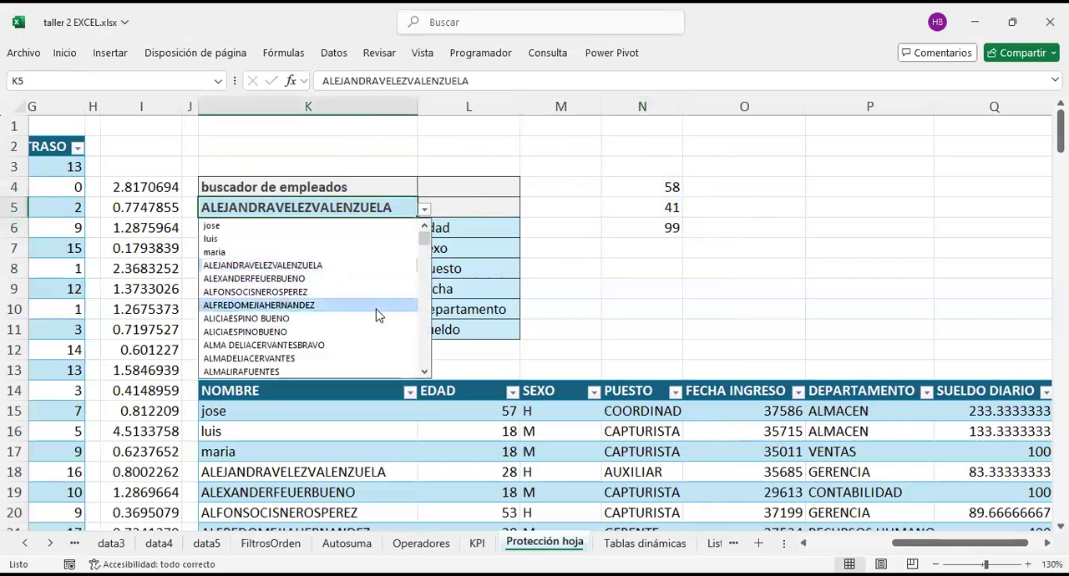
key(Return)
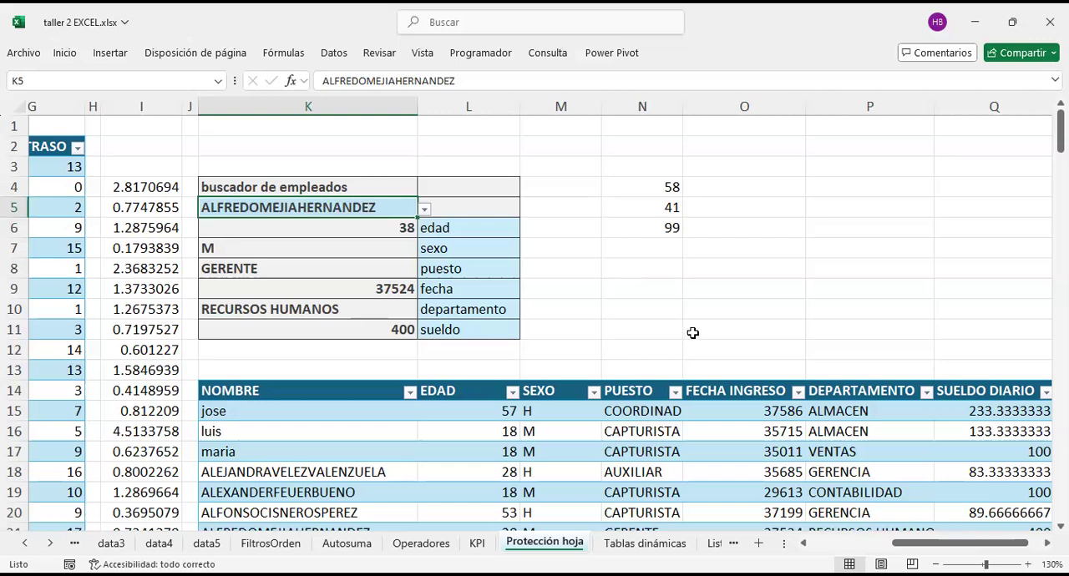
Step: Look over the debt and employee tables and remove the protection from the Protección hoja sheet
scroll(493, 153, left, 6)
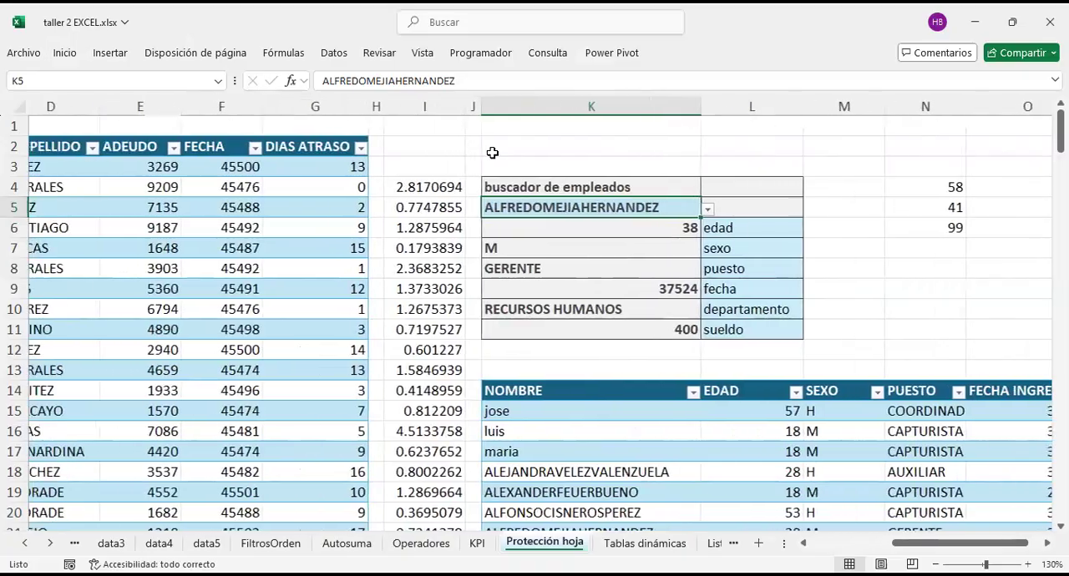
scroll(493, 153, down, 7)
scroll(493, 153, down, 20)
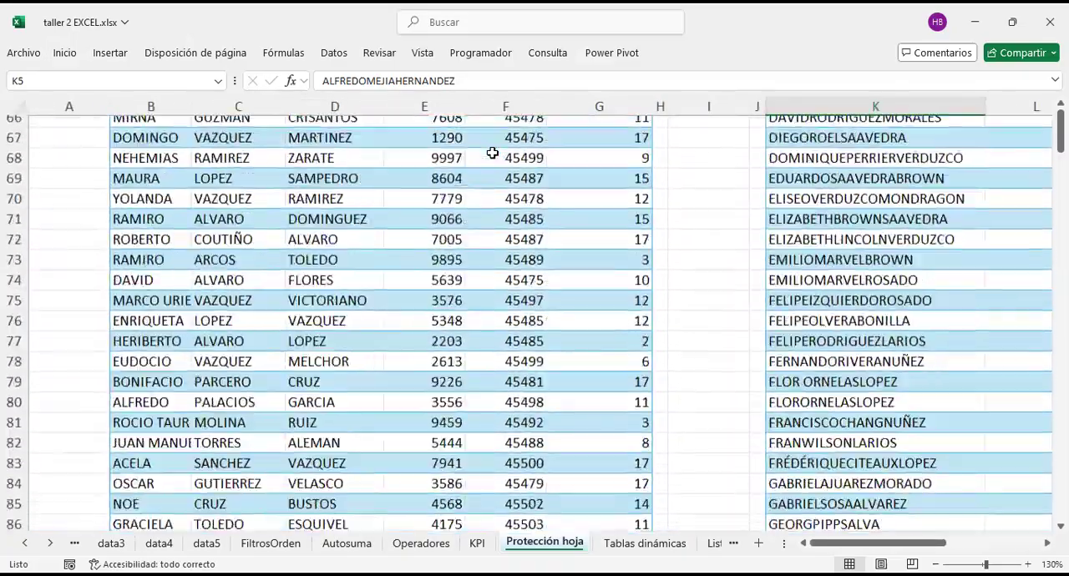
scroll(493, 153, up, 20)
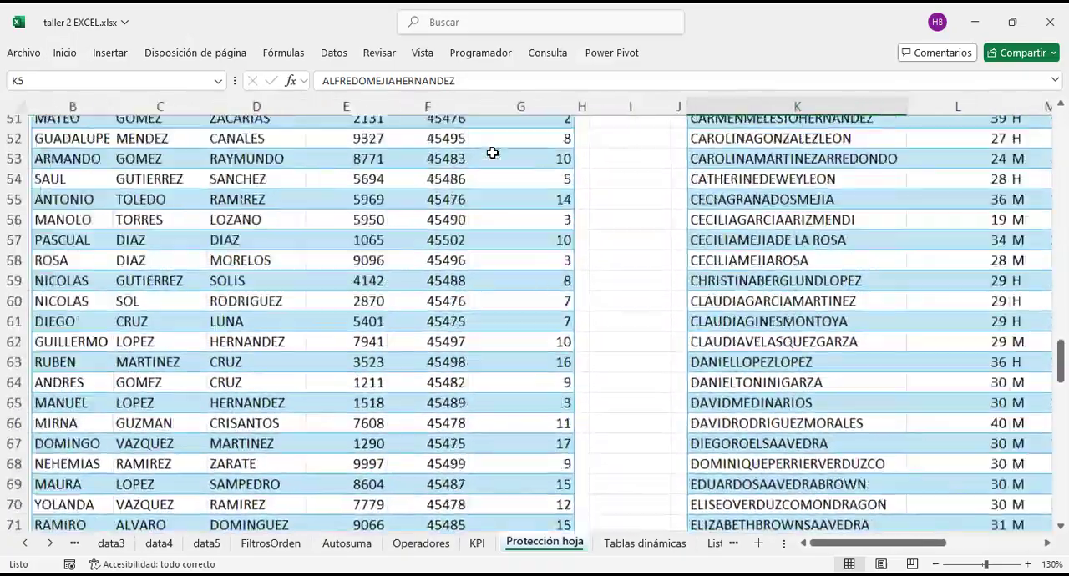
scroll(492, 153, right, 7)
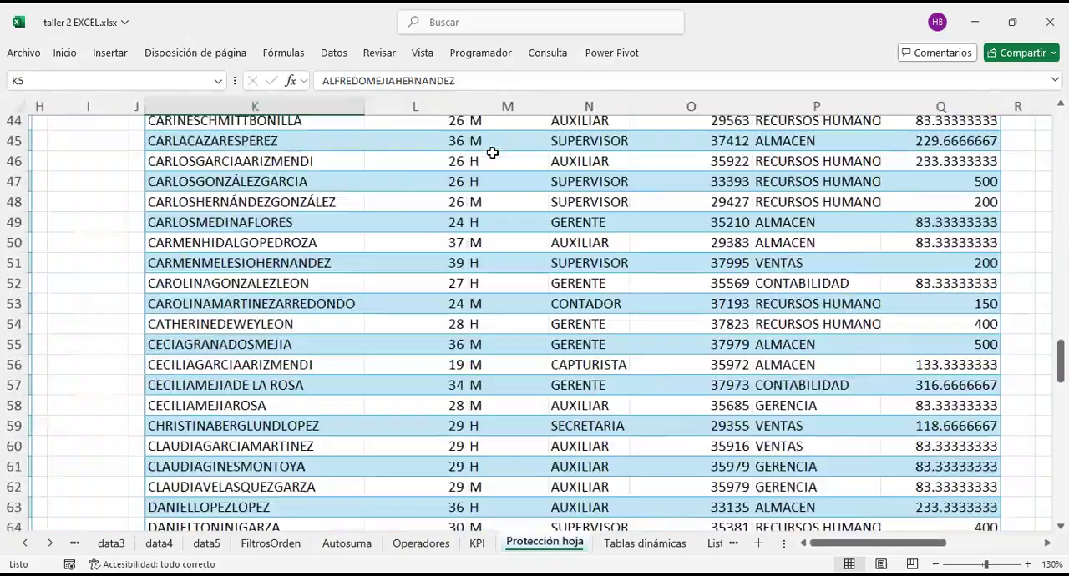
right_click(551, 543)
click(635, 413)
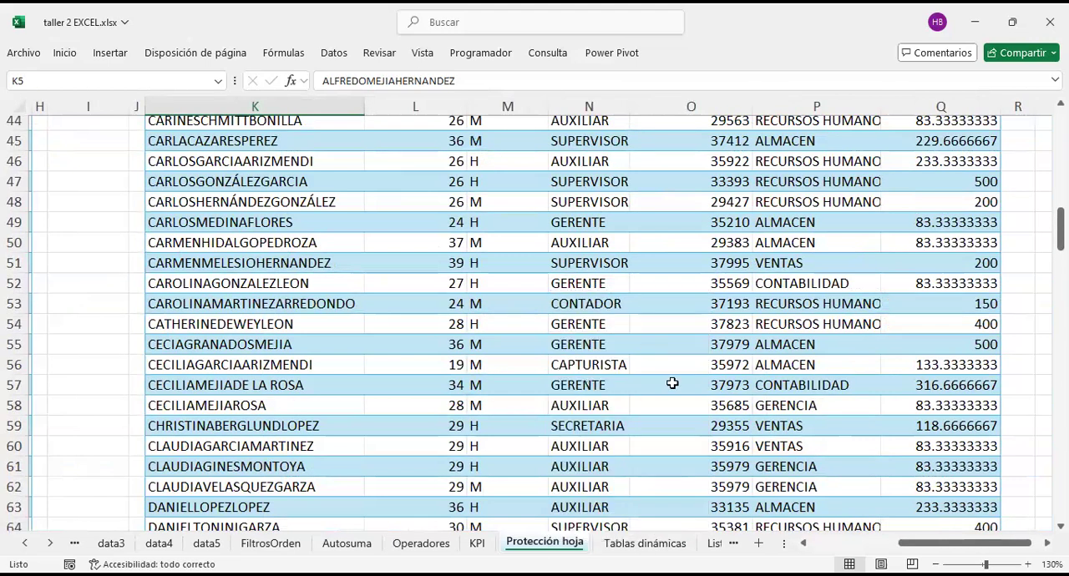
click(167, 307)
click(396, 283)
scroll(430, 318, up, 15)
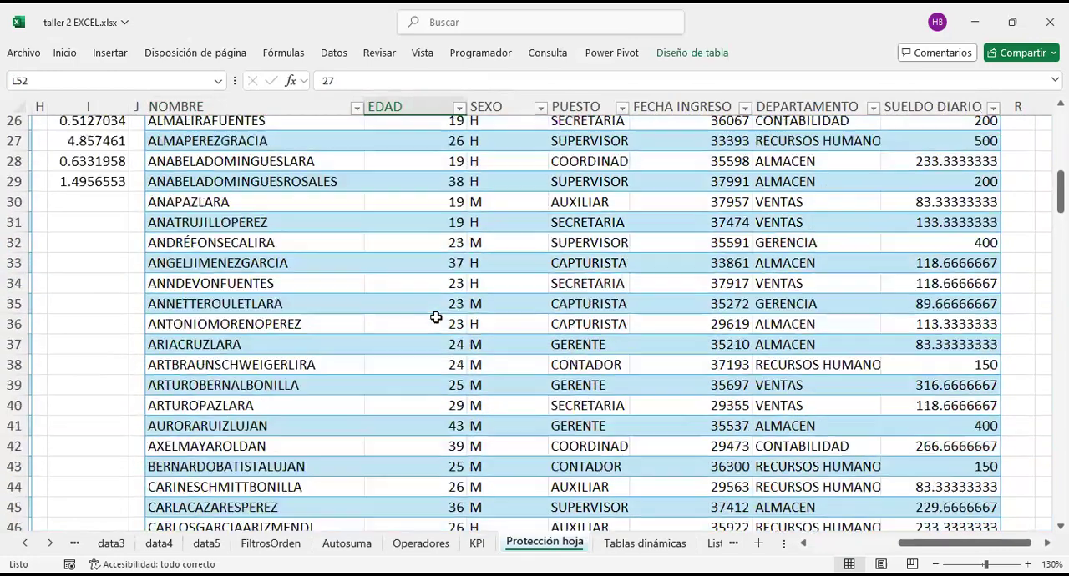
Step: Go to the last row of the sheet in column S and return to its first row
click(711, 223)
scroll(714, 224, right, 2)
scroll(714, 223, right, 3)
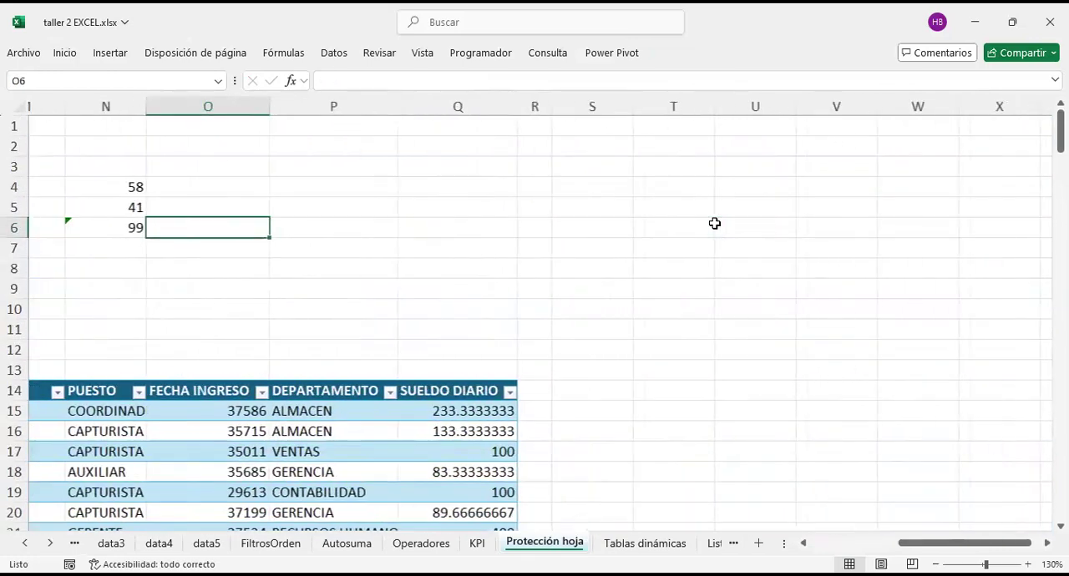
click(605, 232)
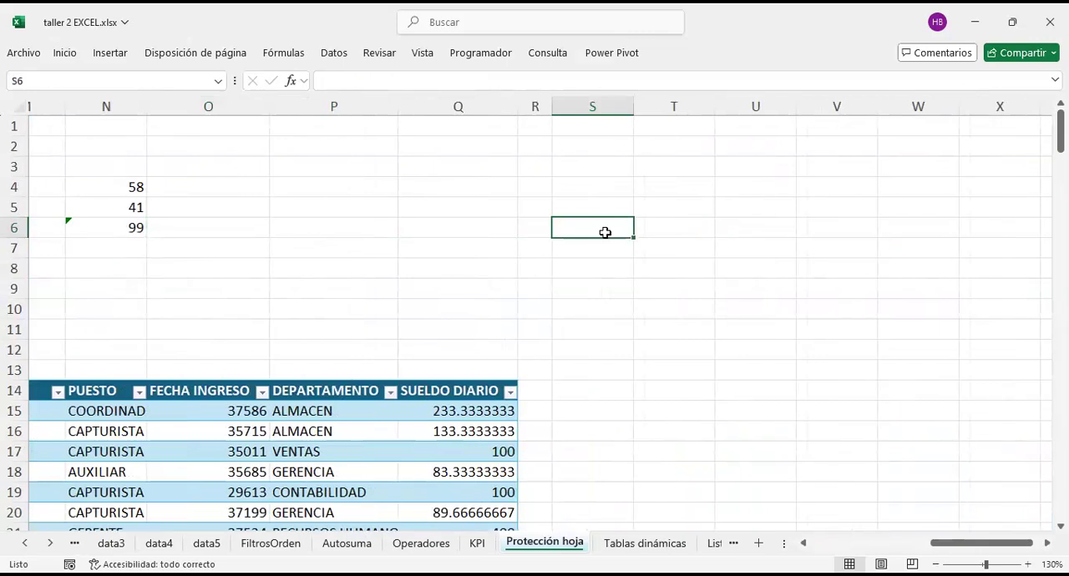
key(ctrl+Down)
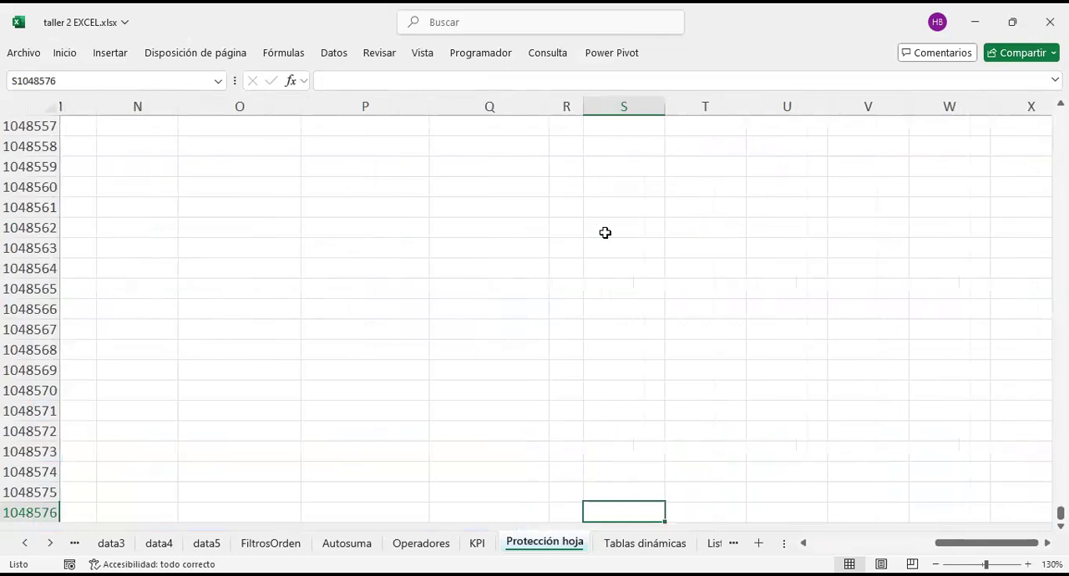
scroll(597, 237, up, 10)
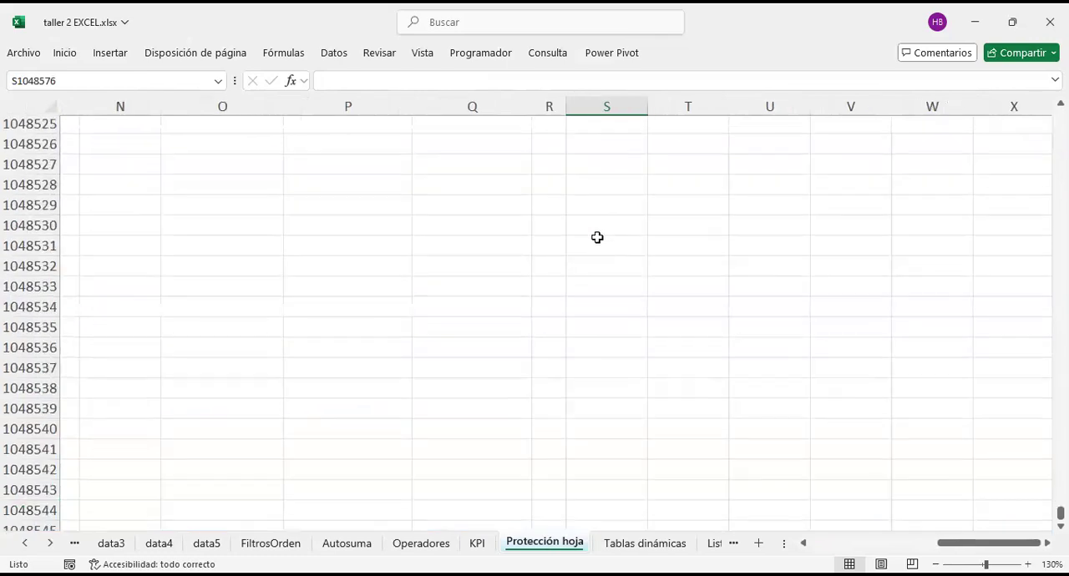
click(608, 351)
key(ctrl+Up)
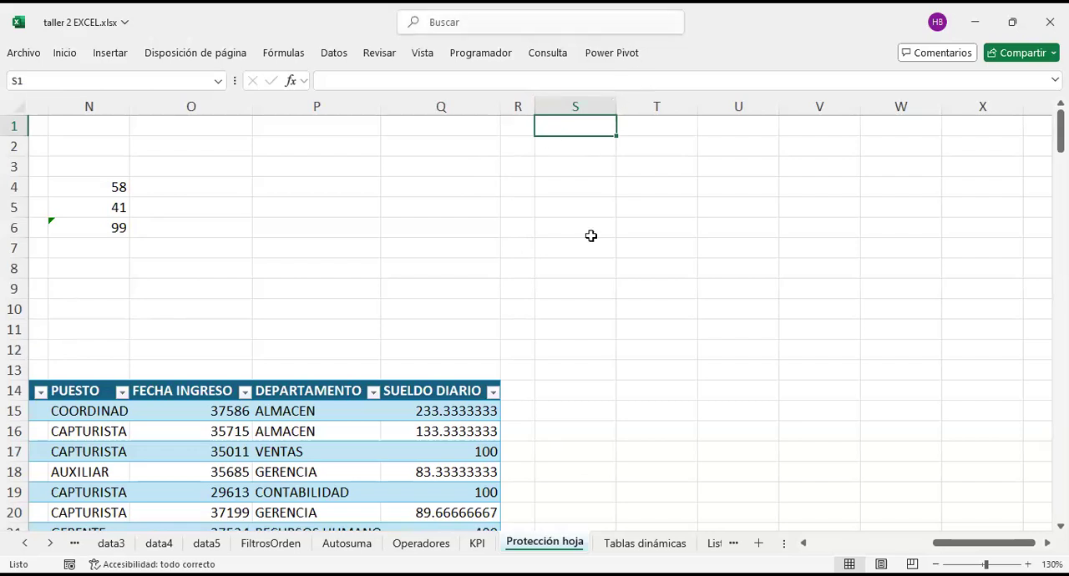
Step: Go to the last column of the sheet and return to the employee finder
click(563, 266)
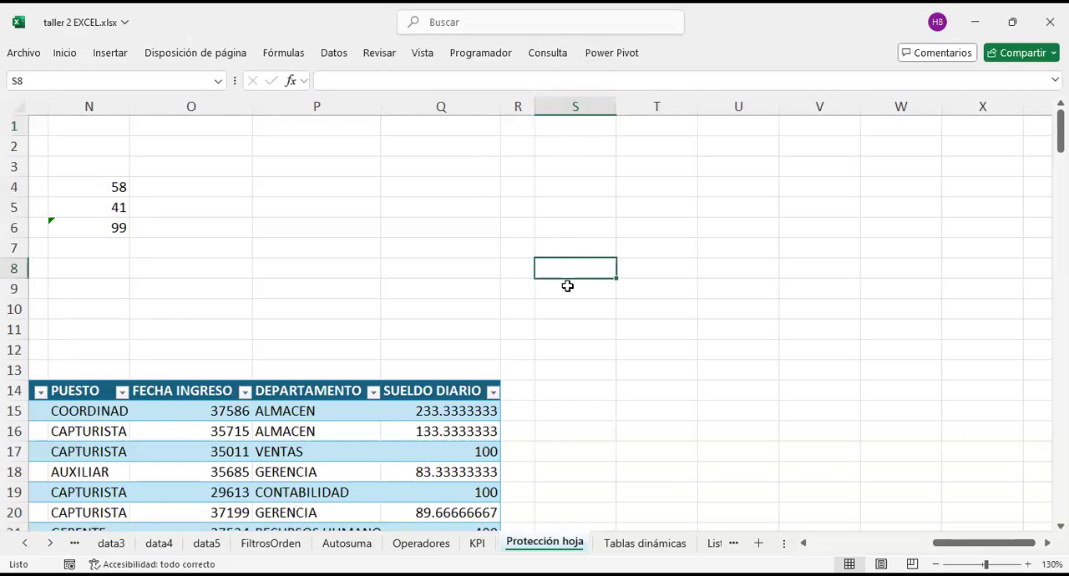
click(442, 264)
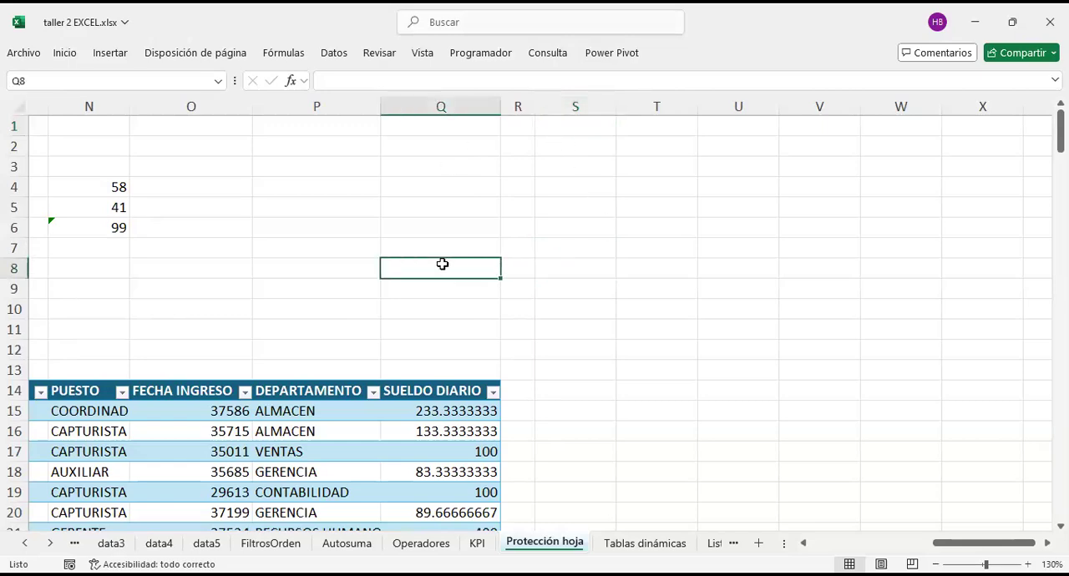
scroll(443, 264, left, 10)
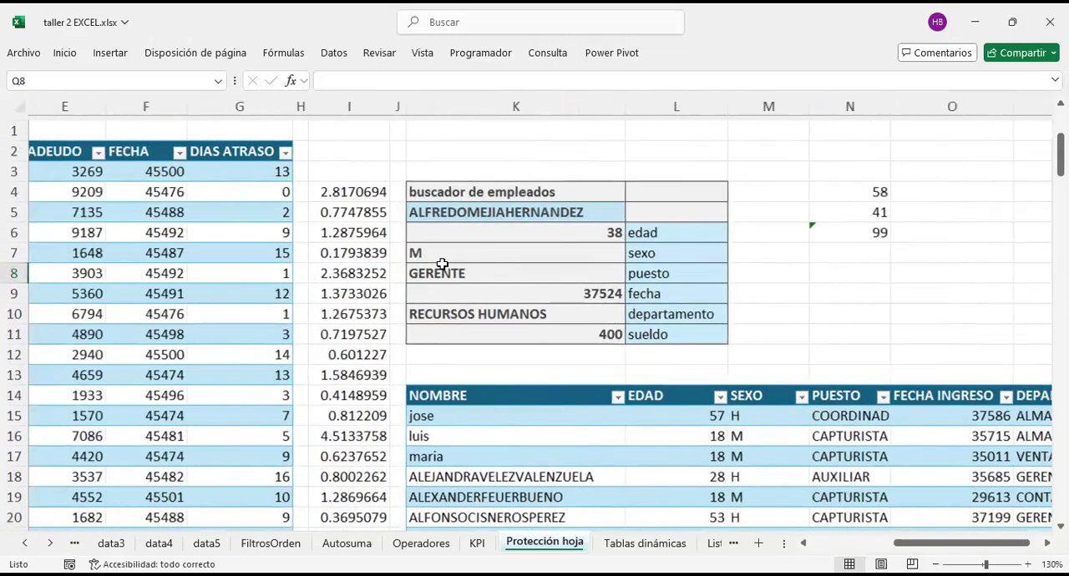
scroll(443, 264, right, 9)
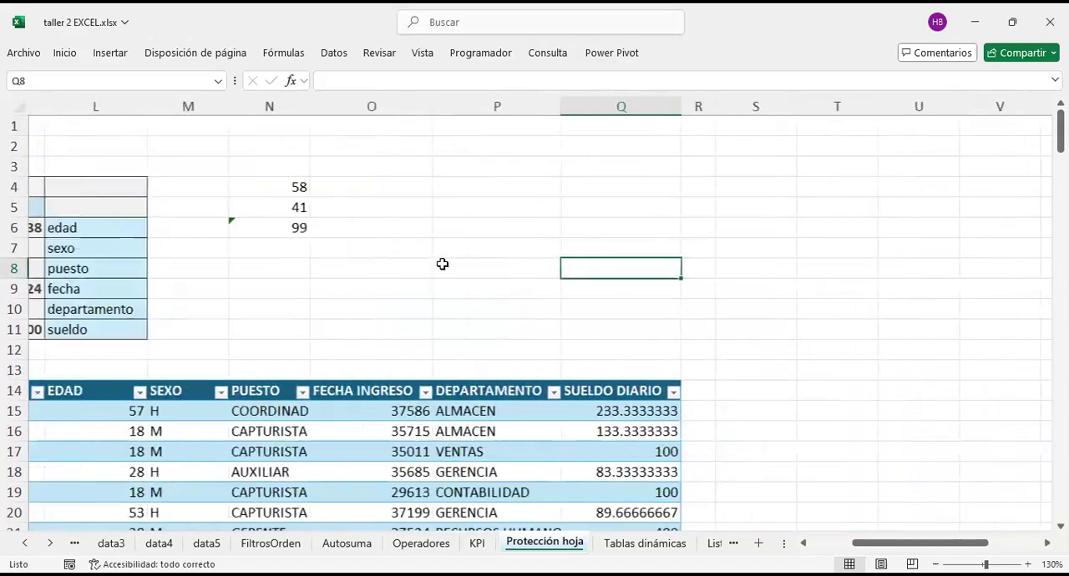
scroll(442, 264, right, 1)
click(498, 212)
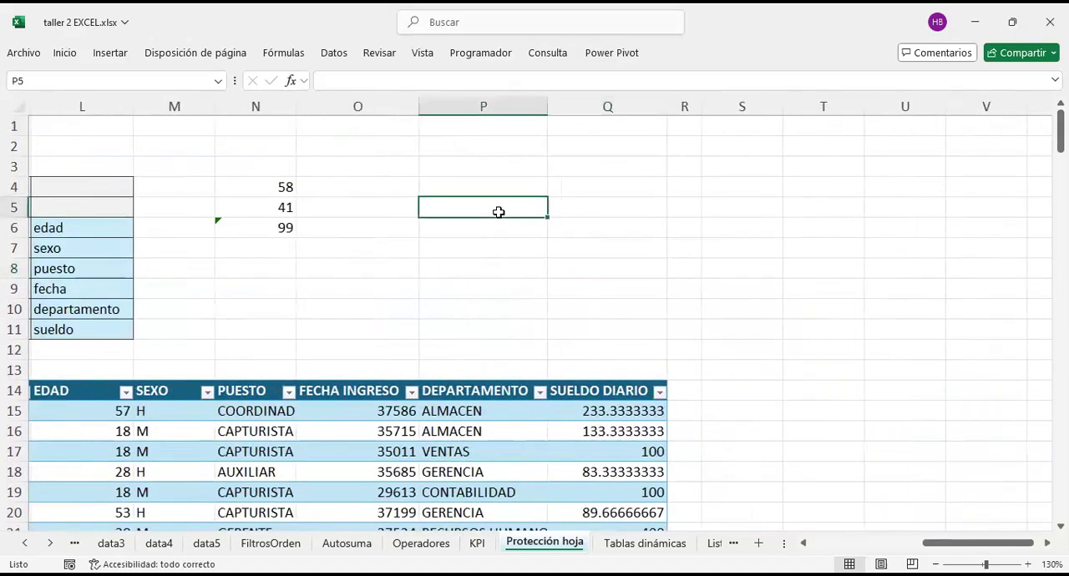
key(ctrl+Right)
click(794, 298)
key(ctrl+Left)
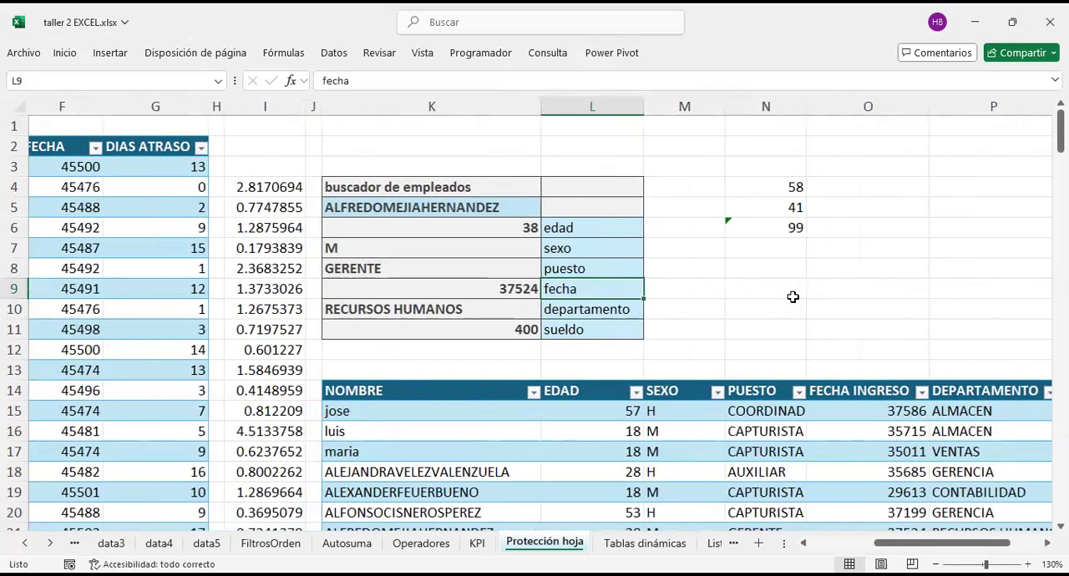
Step: Widen the blank column J between the column I figures and the employee finder
click(280, 144)
drag(320, 104, 353, 105)
click(314, 107)
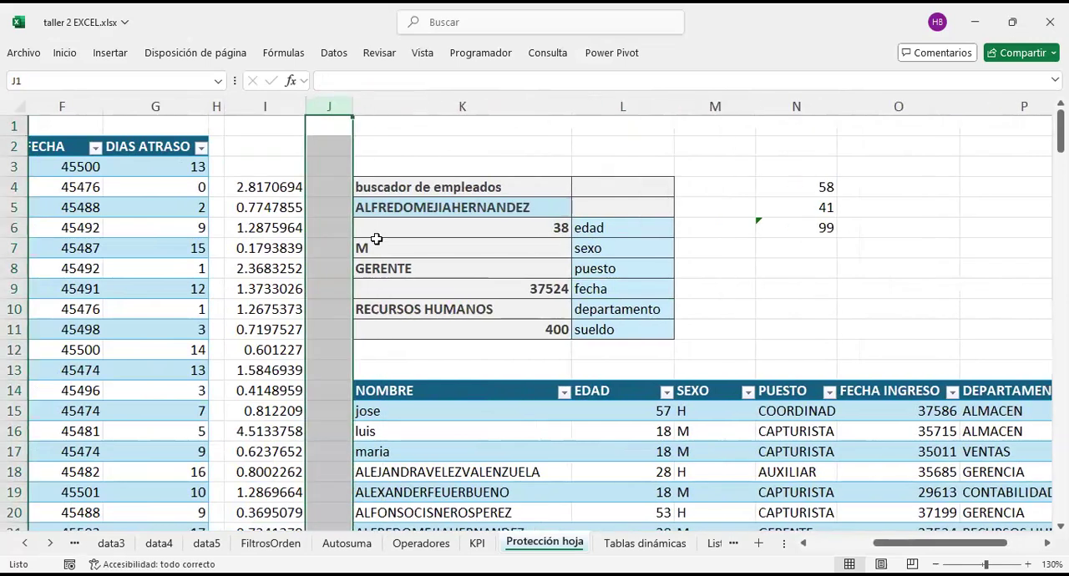
click(333, 211)
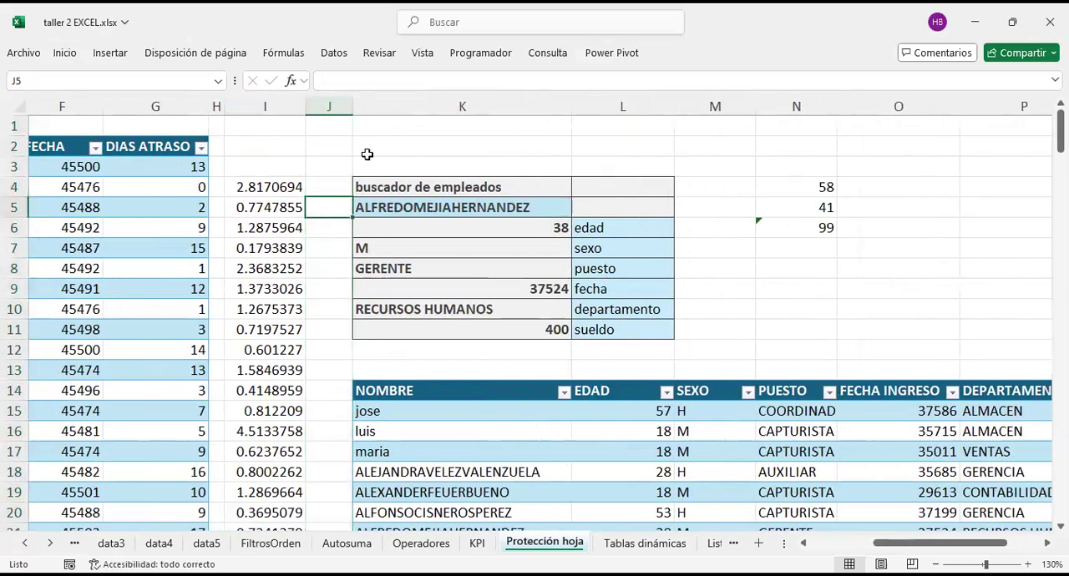
Step: Hide columns A through I, which hold the debt table and the column of decimals
drag(281, 109, 62, 106)
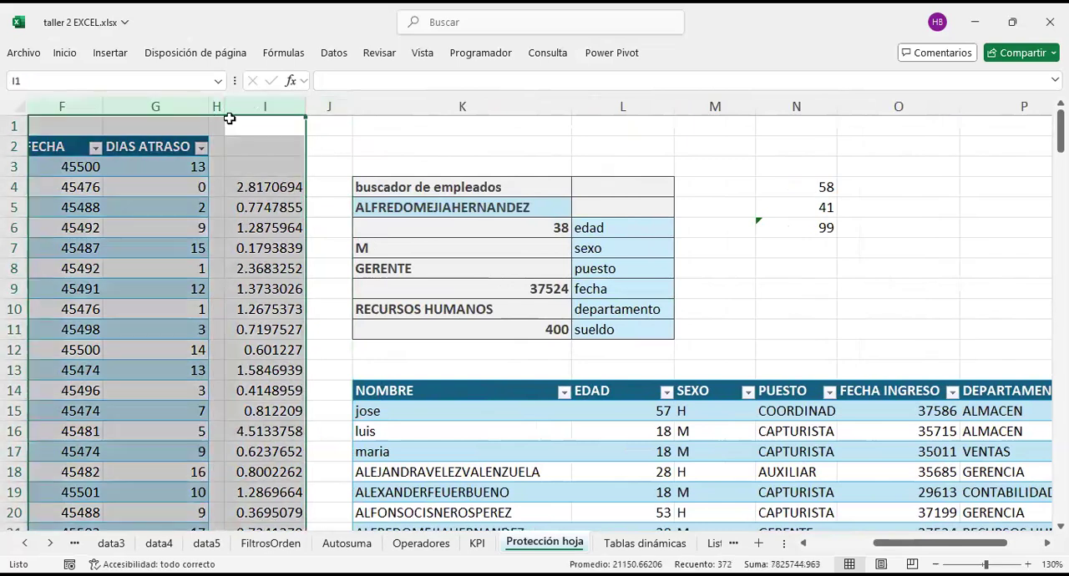
drag(229, 118, 263, 101)
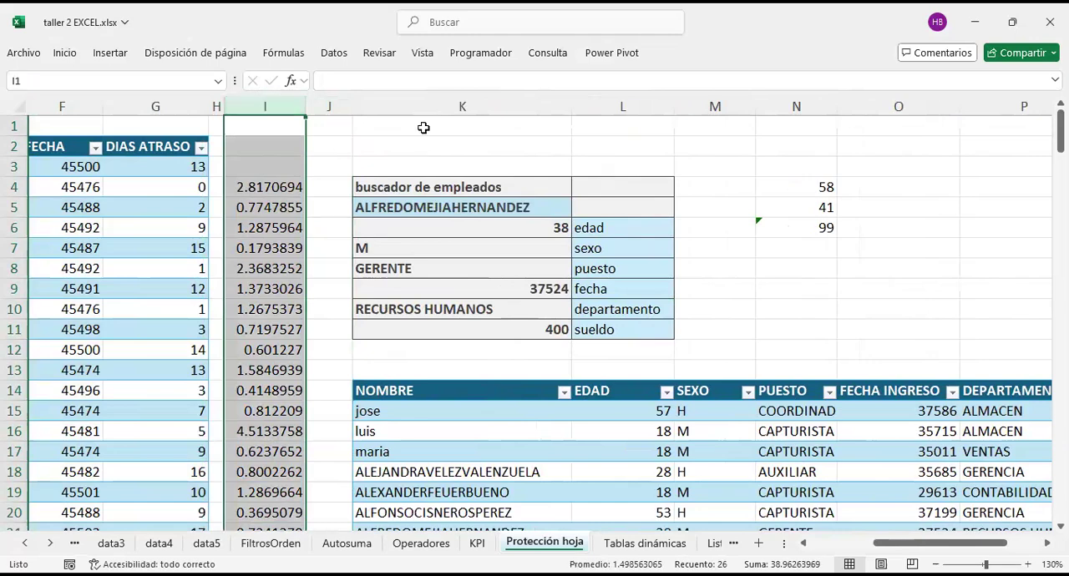
key(ctrl+shift+Left)
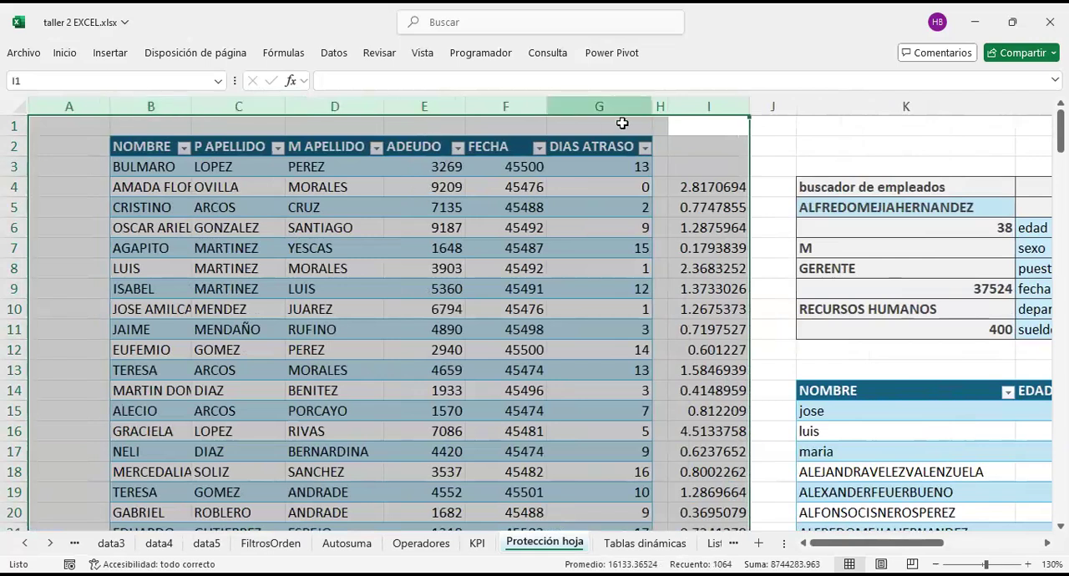
right_click(693, 103)
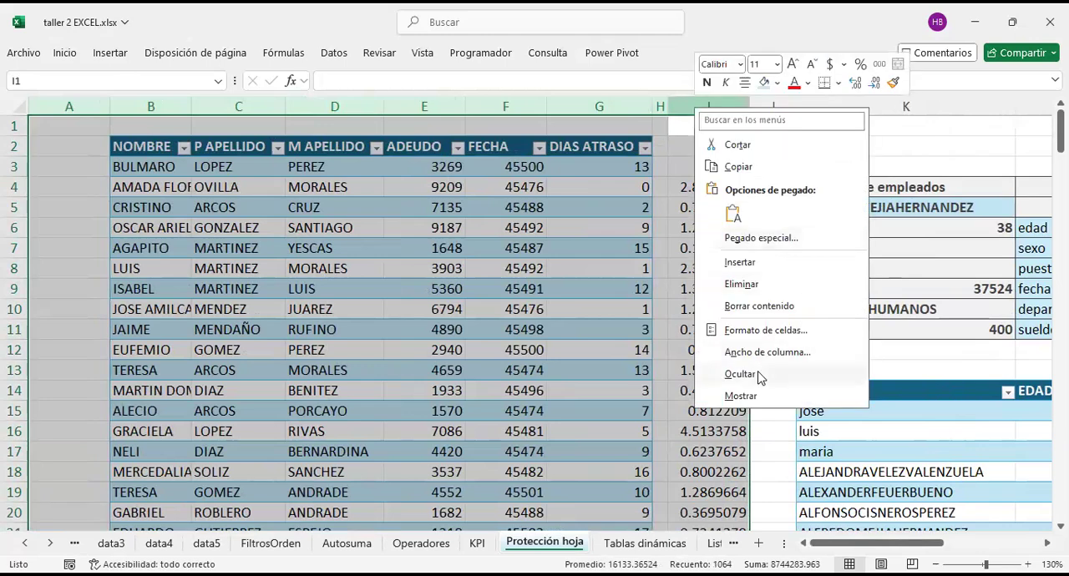
click(761, 378)
Step: Examine the employee finder and the employee table beneath it, including the blank rows separating them
click(739, 264)
scroll(480, 273, down, 9)
scroll(169, 276, up, 6)
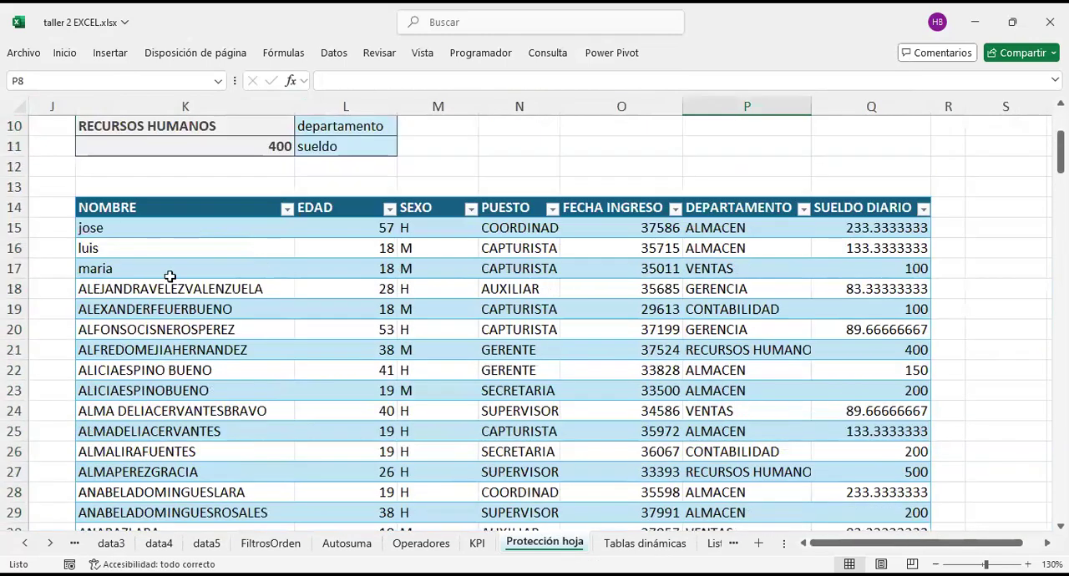
scroll(170, 276, up, 3)
click(176, 154)
scroll(176, 156, down, 1)
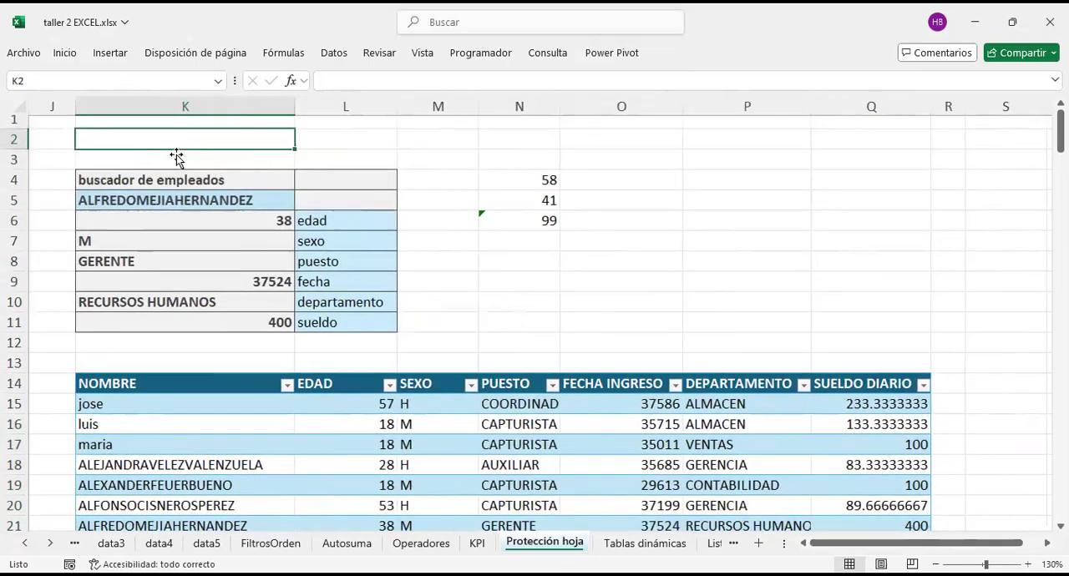
scroll(365, 266, down, 3)
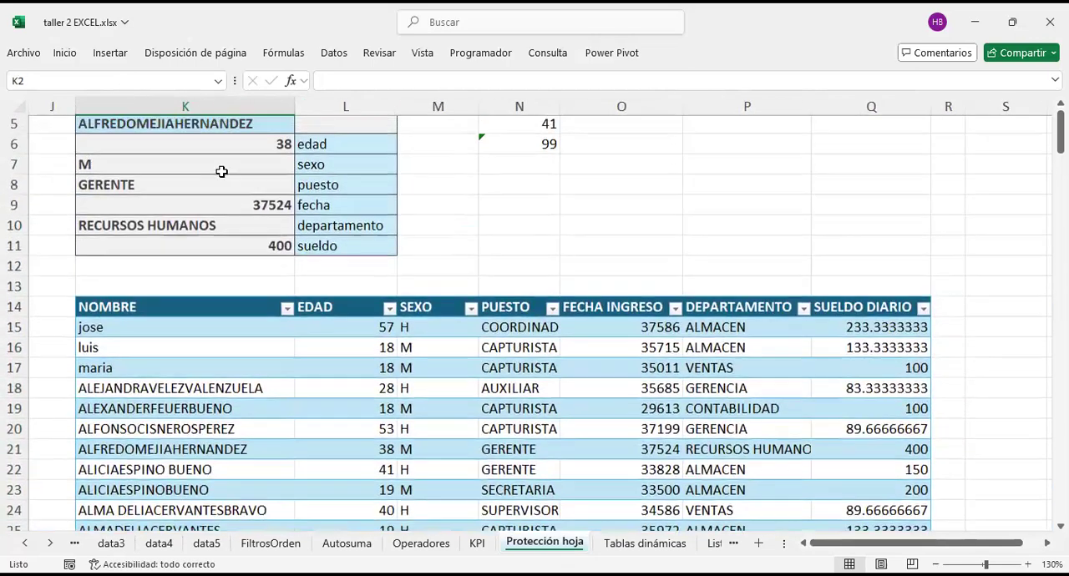
scroll(397, 233, up, 3)
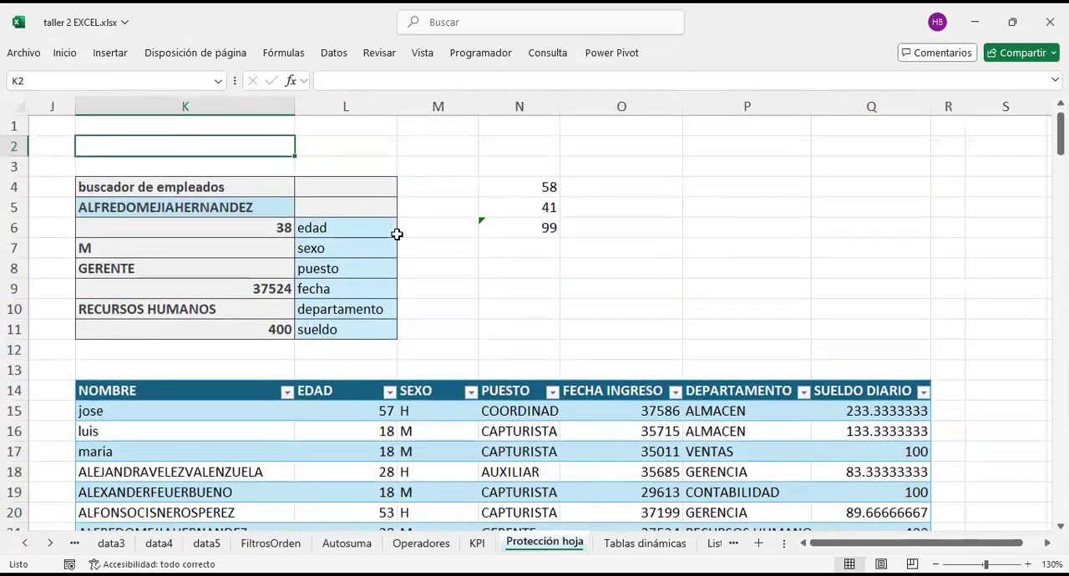
scroll(397, 234, down, 1)
click(660, 307)
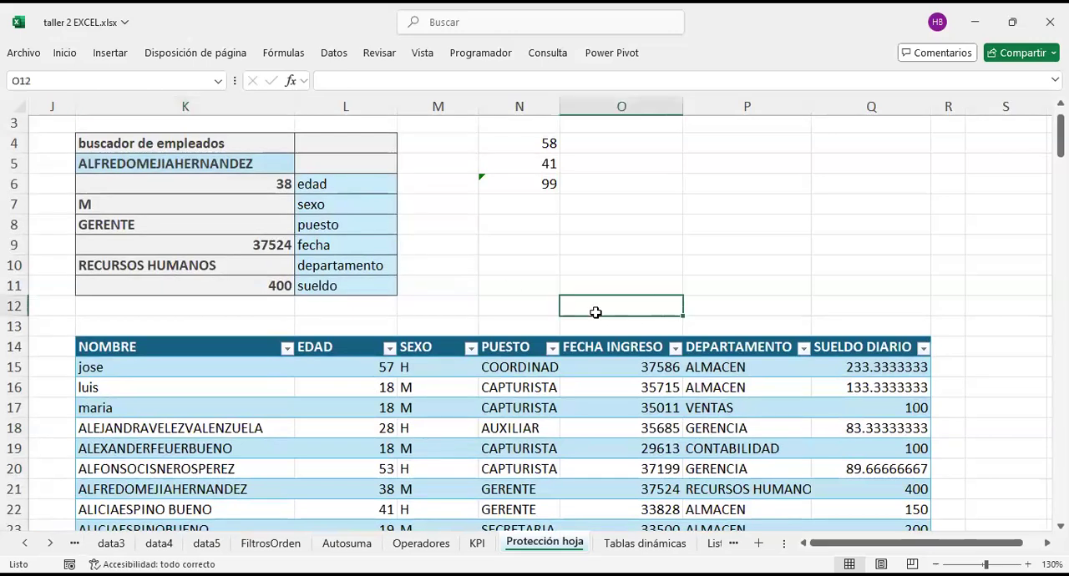
click(151, 312)
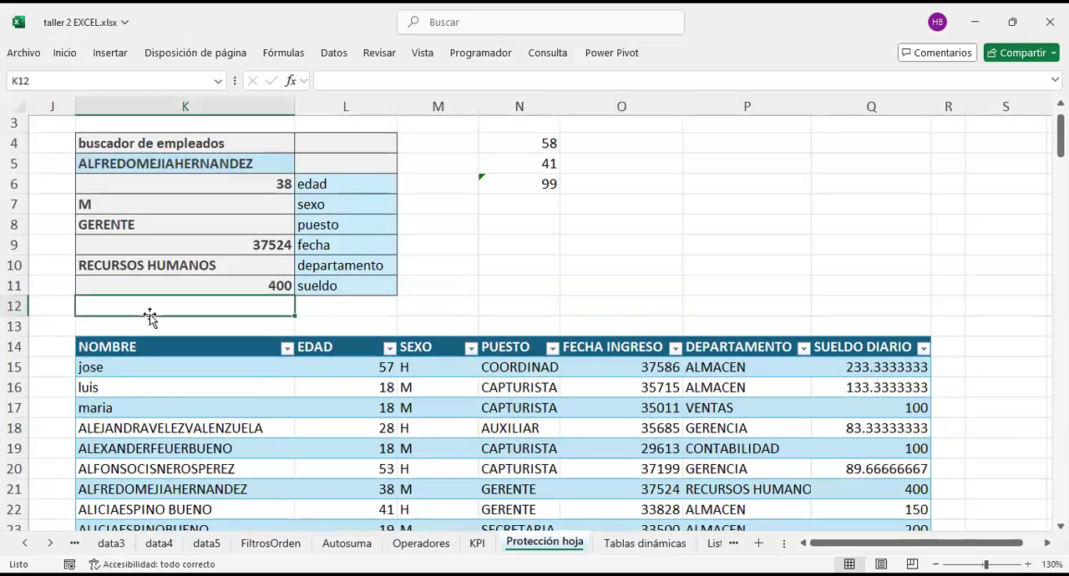
Step: Hide all rows from row 13 to the end of the sheet, including the employee table
click(13, 326)
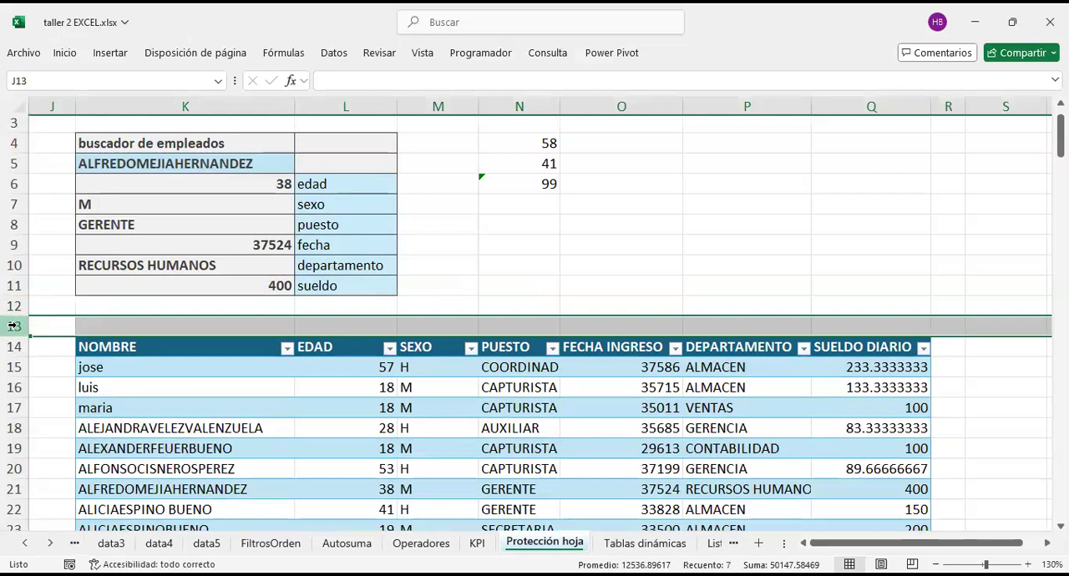
key(ctrl+shift+Down)
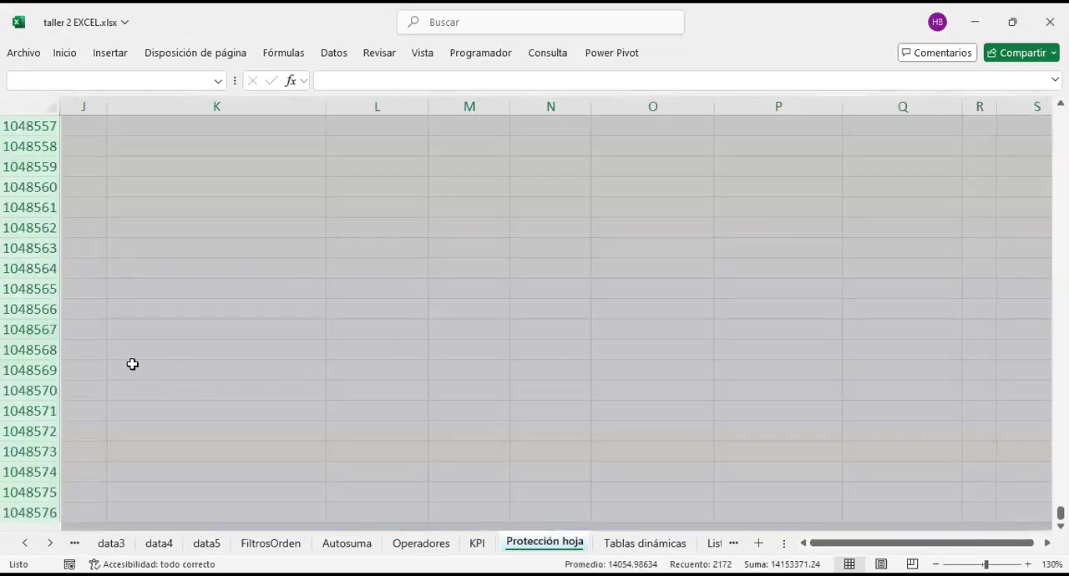
right_click(102, 440)
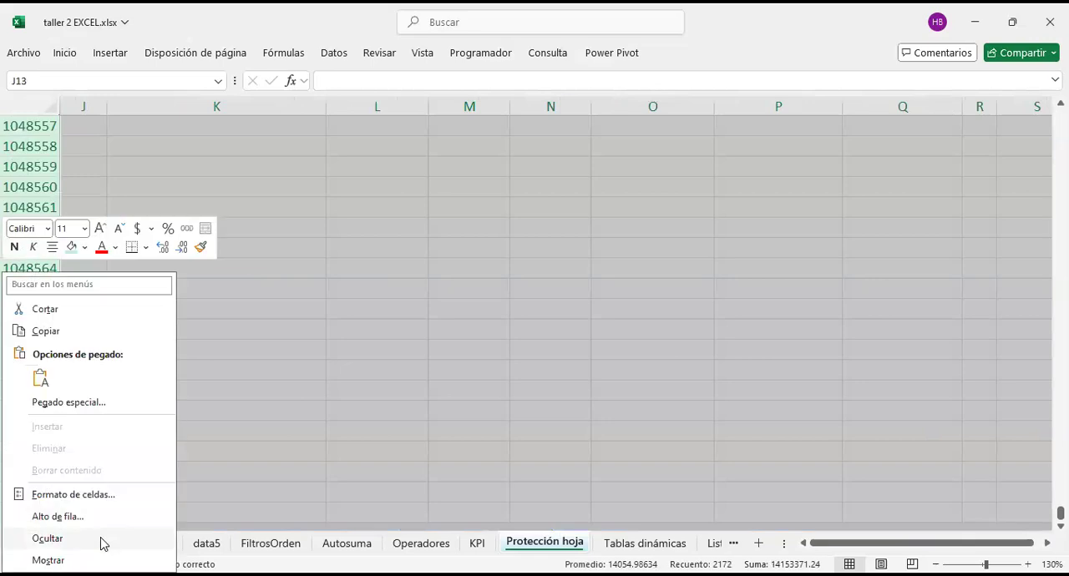
click(102, 544)
click(594, 248)
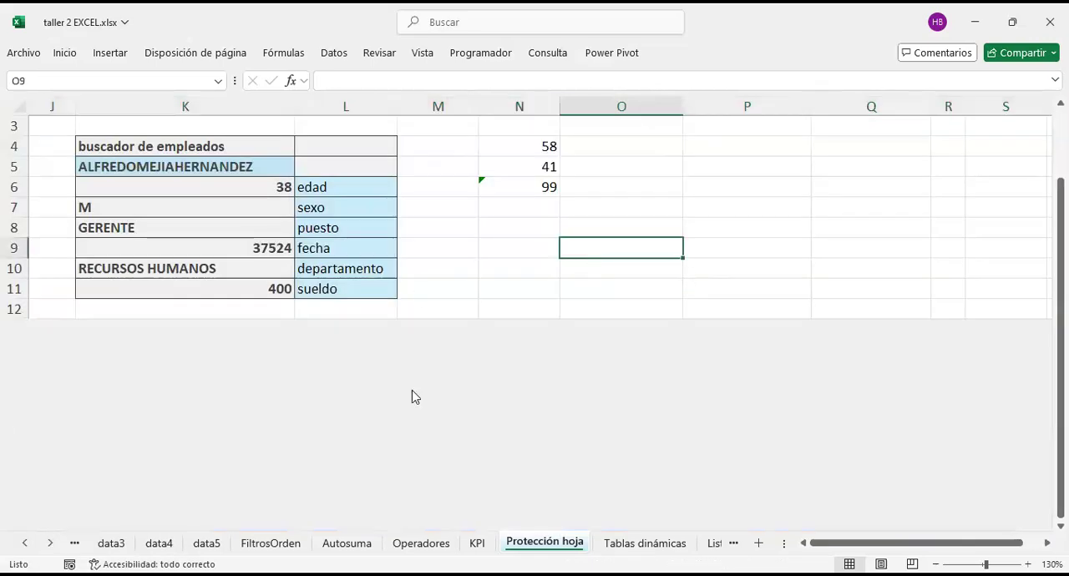
key(Down)
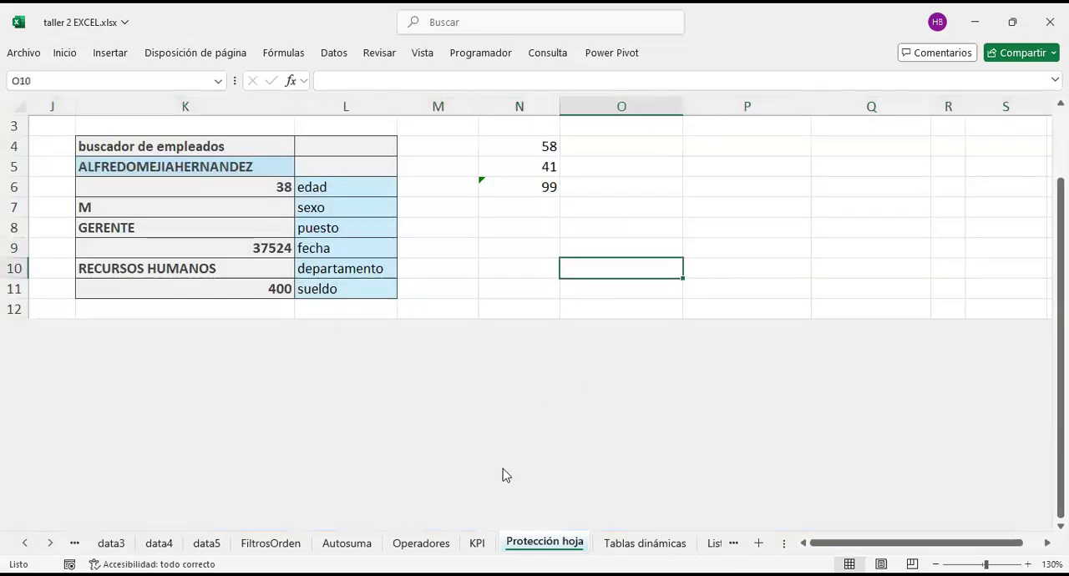
Step: Narrow the blank column M between the employee finder and the sample cells
click(444, 101)
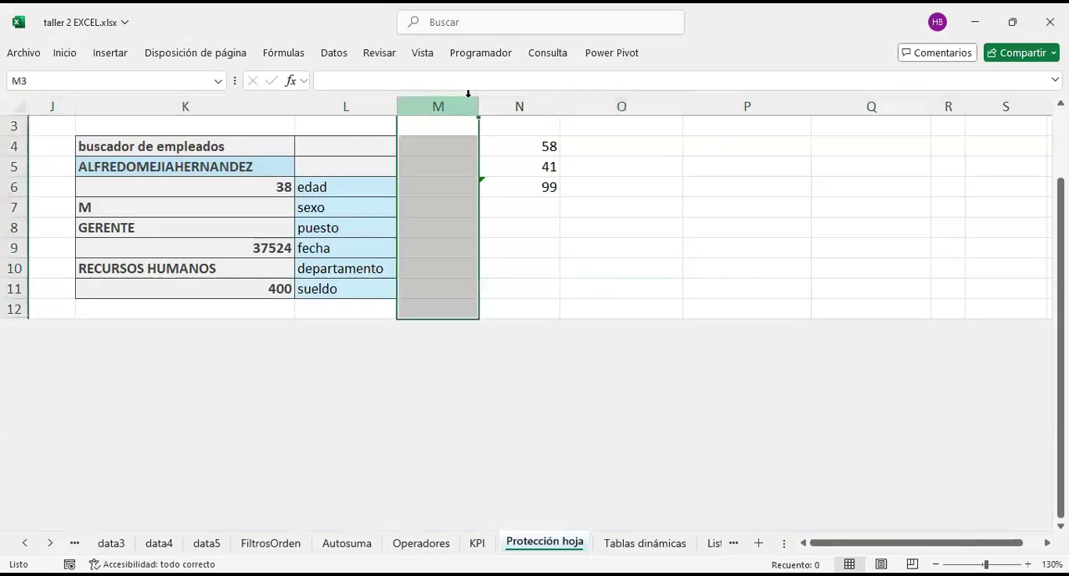
drag(473, 97, 433, 101)
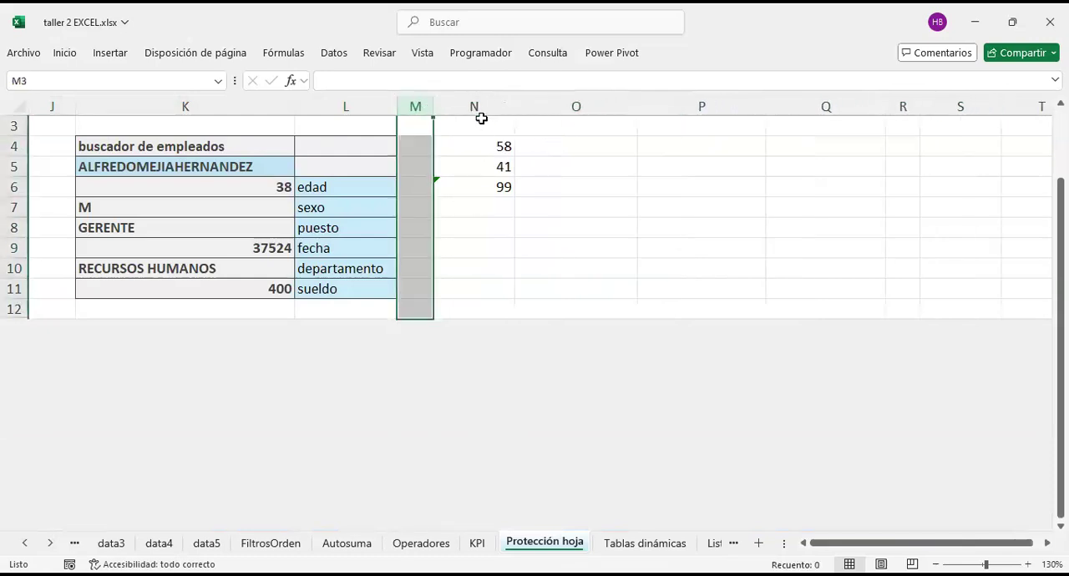
Step: Hide every column from N to the end of the sheet, including the sample cells N4:N6
click(473, 106)
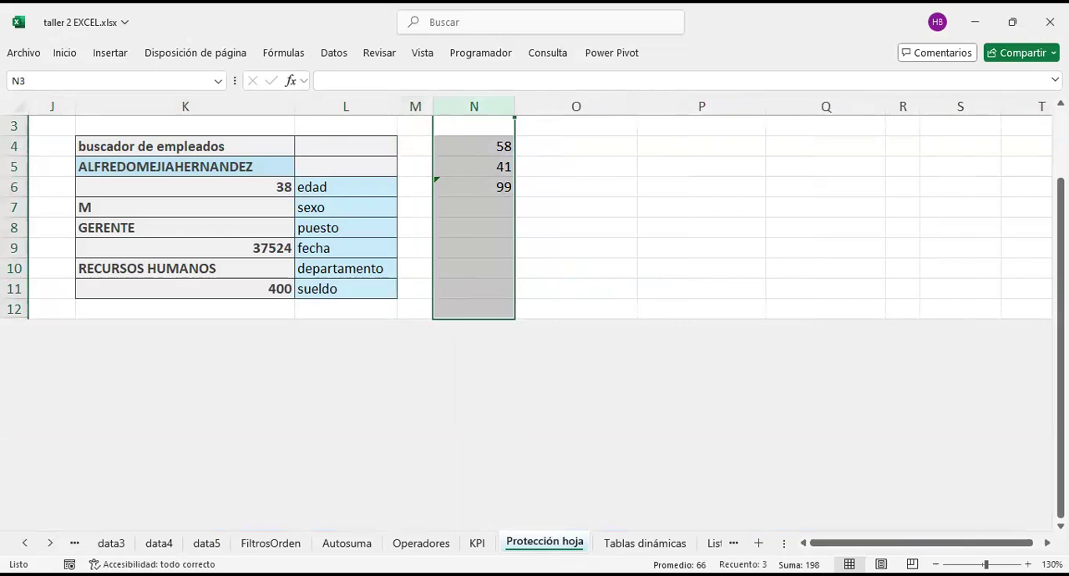
key(ctrl+shift+Right)
right_click(621, 108)
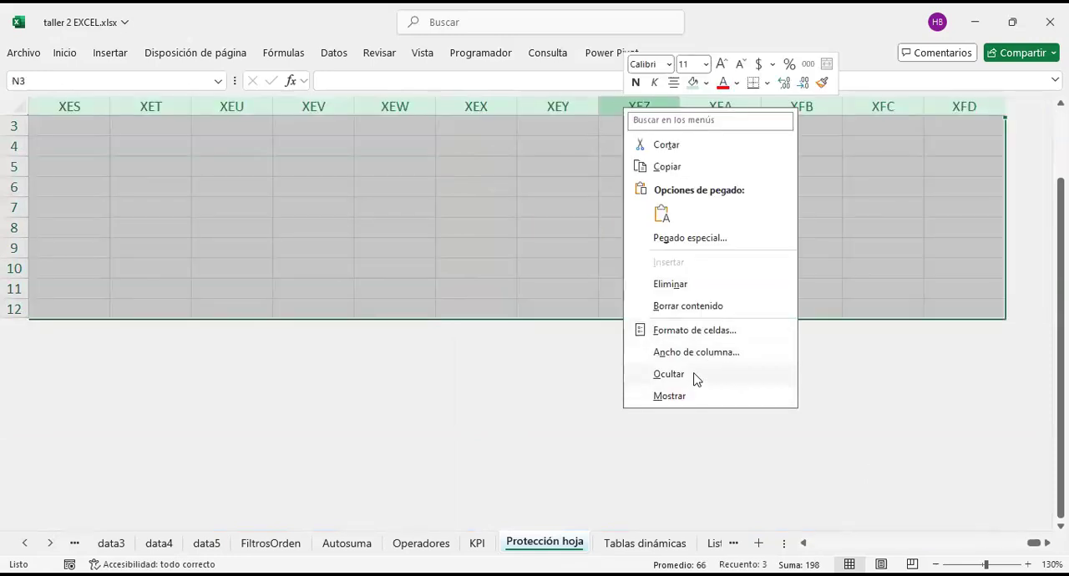
click(696, 378)
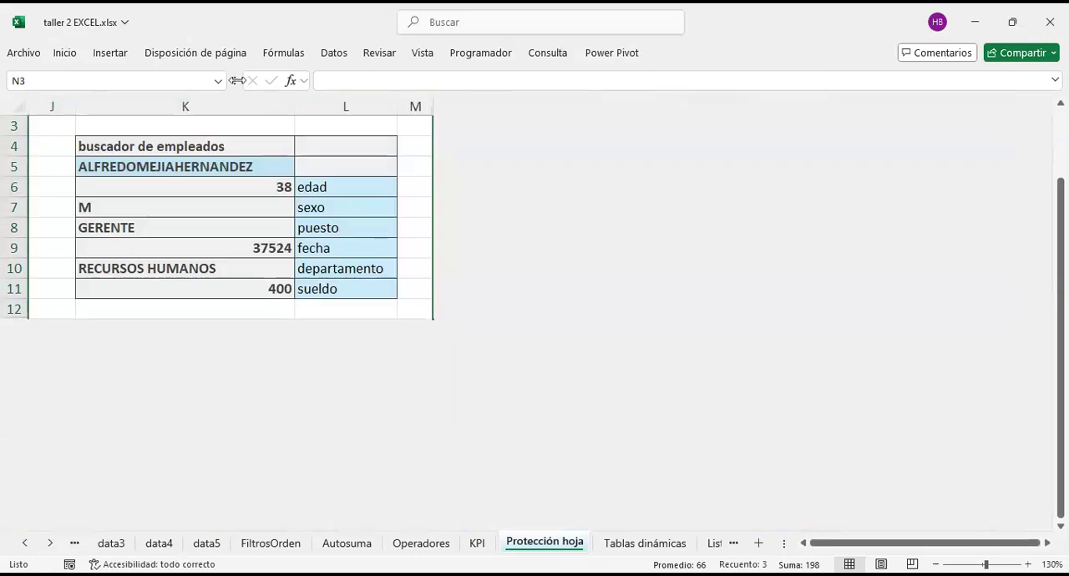
click(410, 127)
click(368, 125)
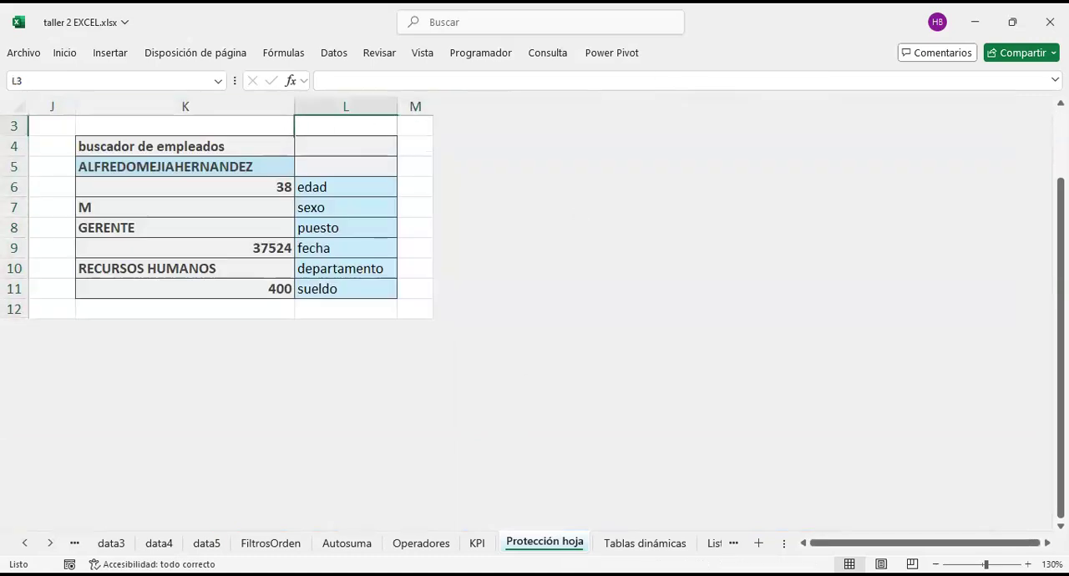
click(414, 126)
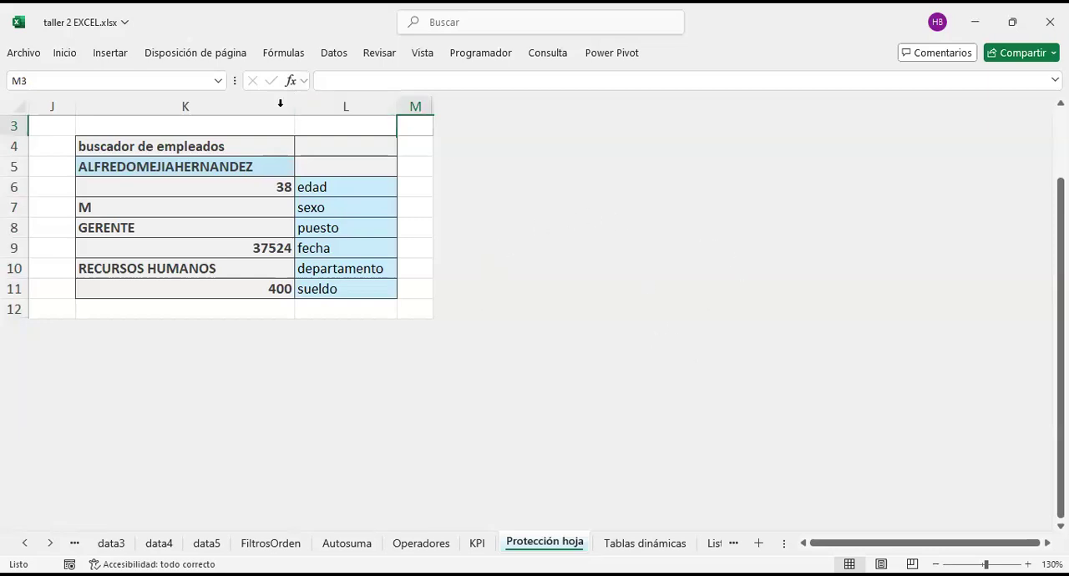
Step: Look up a different employee in the finder using the name list in cell K5
click(243, 167)
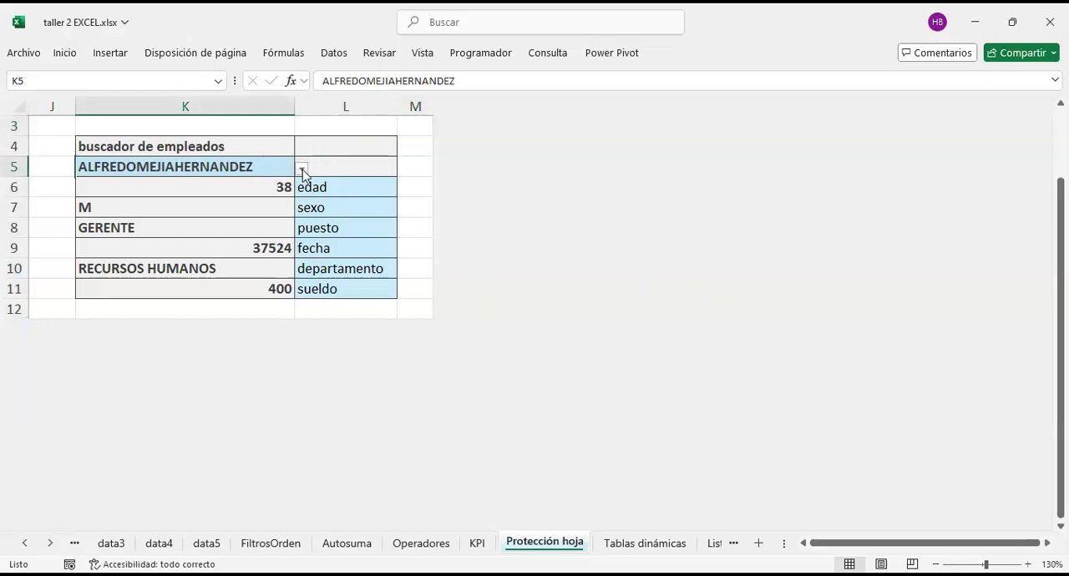
click(303, 170)
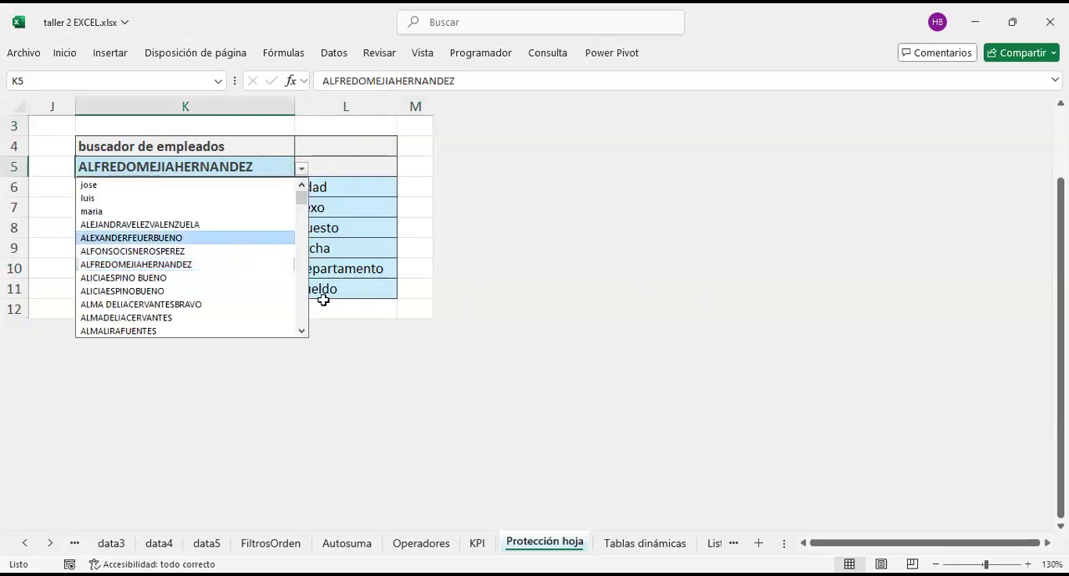
key(Return)
click(343, 239)
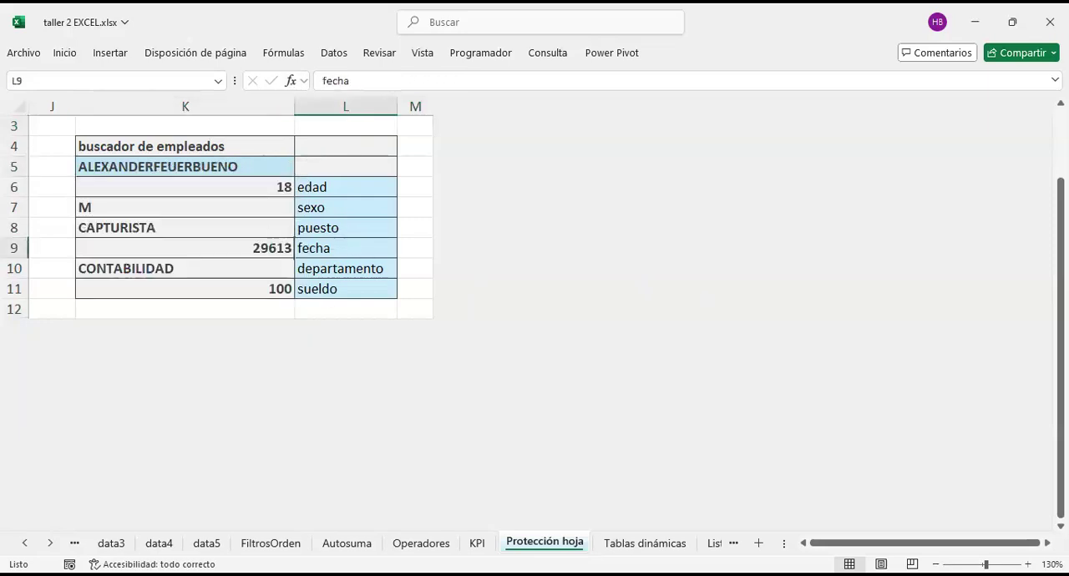
Step: Protect the Protección hoja sheet without a password, allowing only the selection of unlocked cells
right_click(540, 547)
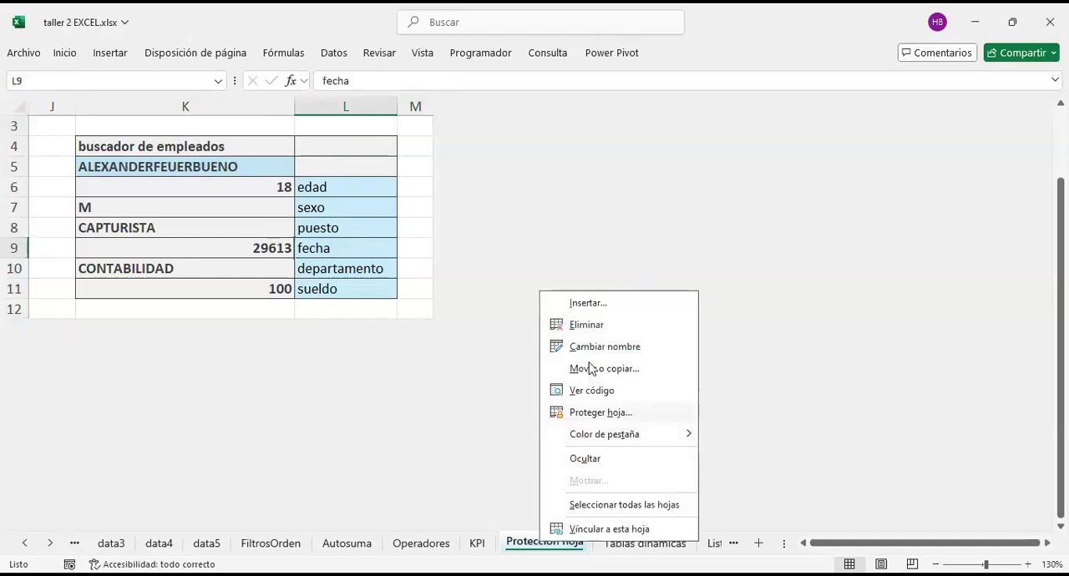
click(618, 413)
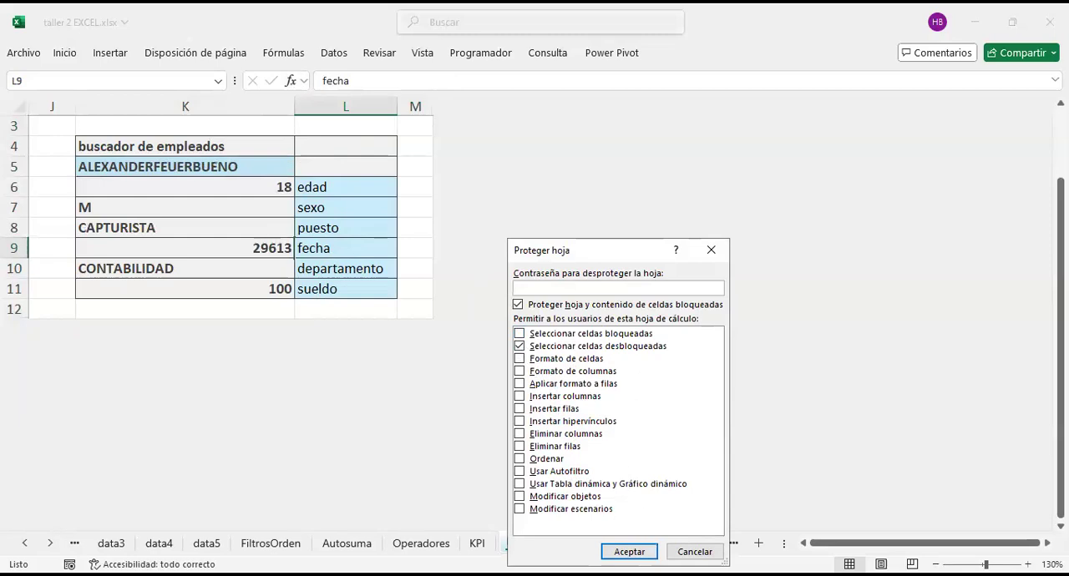
key(Return)
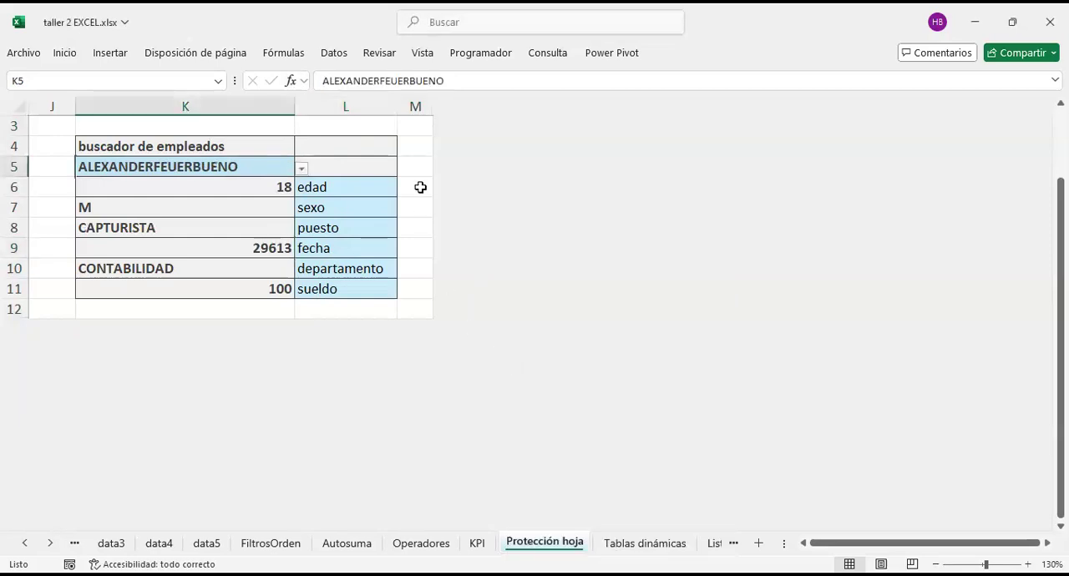
Step: Test the protected sheet by trying to select a locked cell beside the finder and looking up two other employees in K5
key(F2)
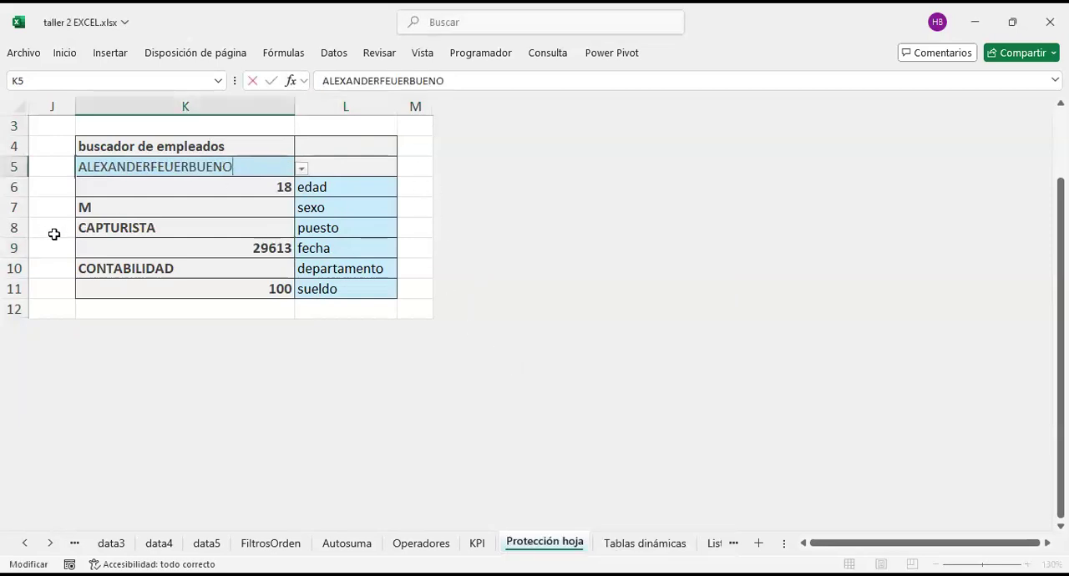
click(43, 148)
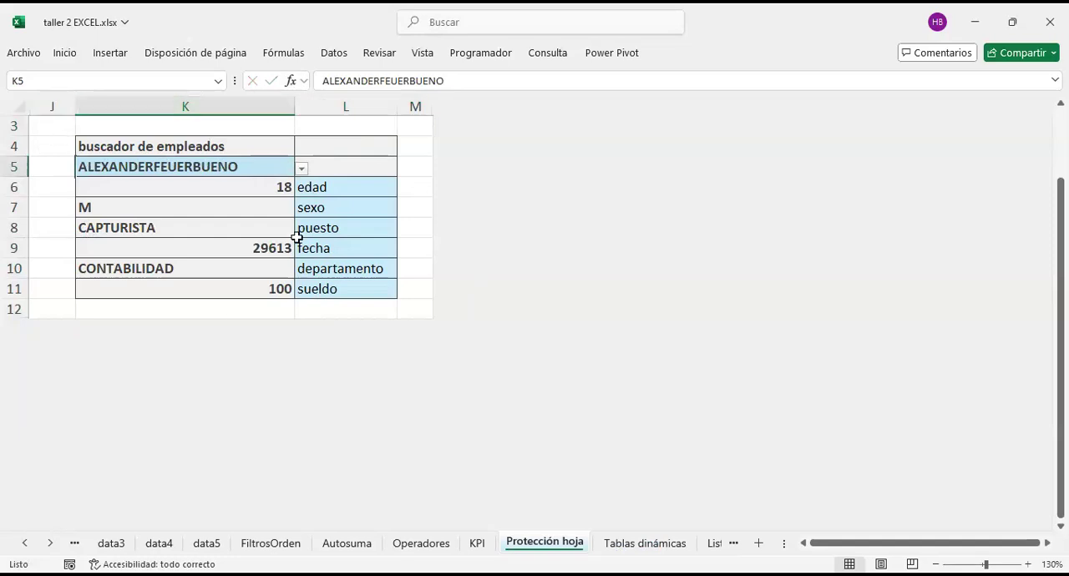
click(301, 169)
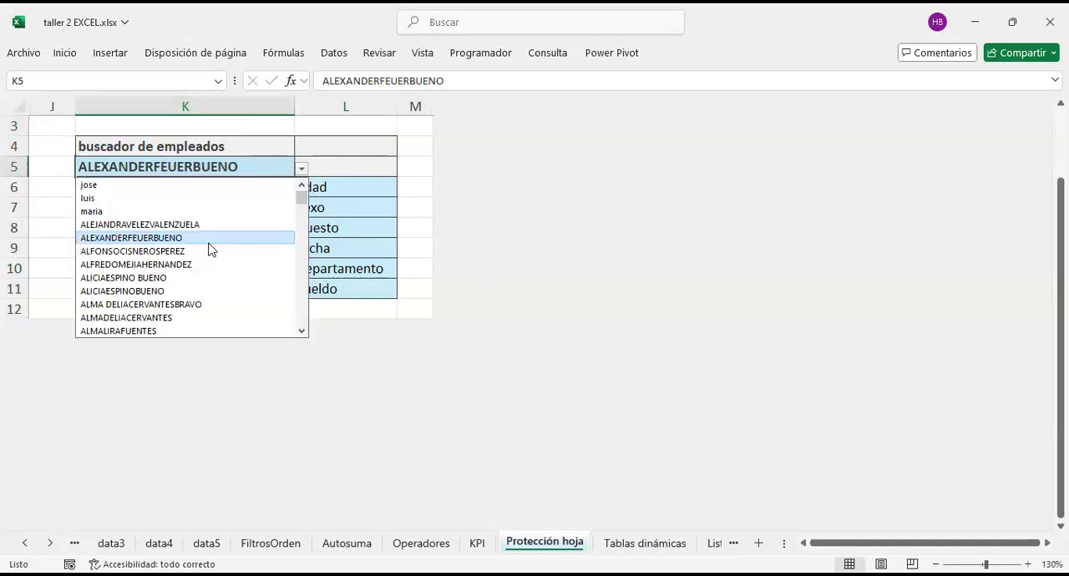
click(303, 171)
click(302, 170)
scroll(198, 280, down, 3)
click(198, 278)
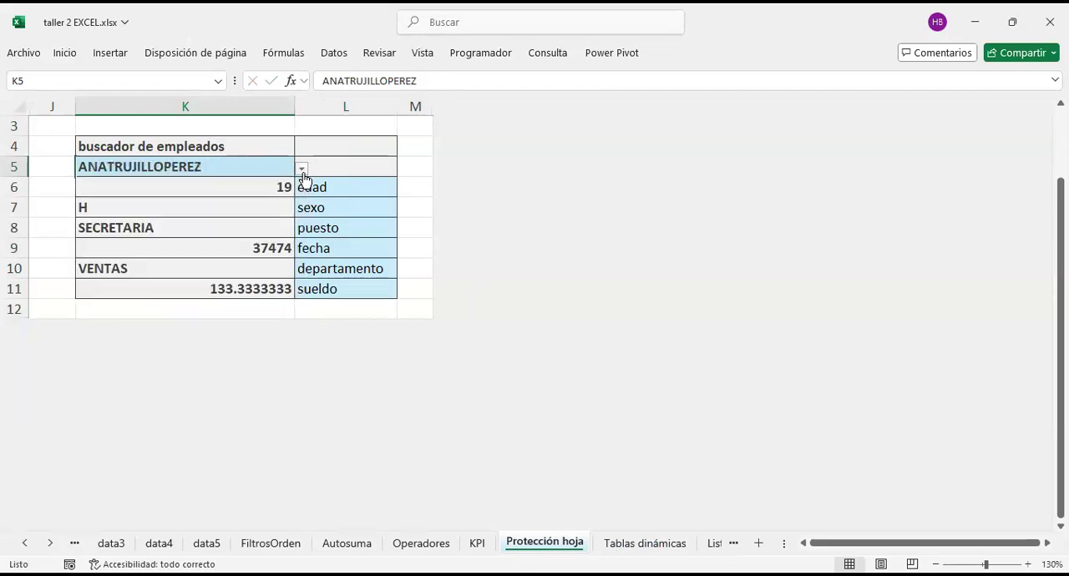
click(302, 169)
scroll(208, 297, down, 10)
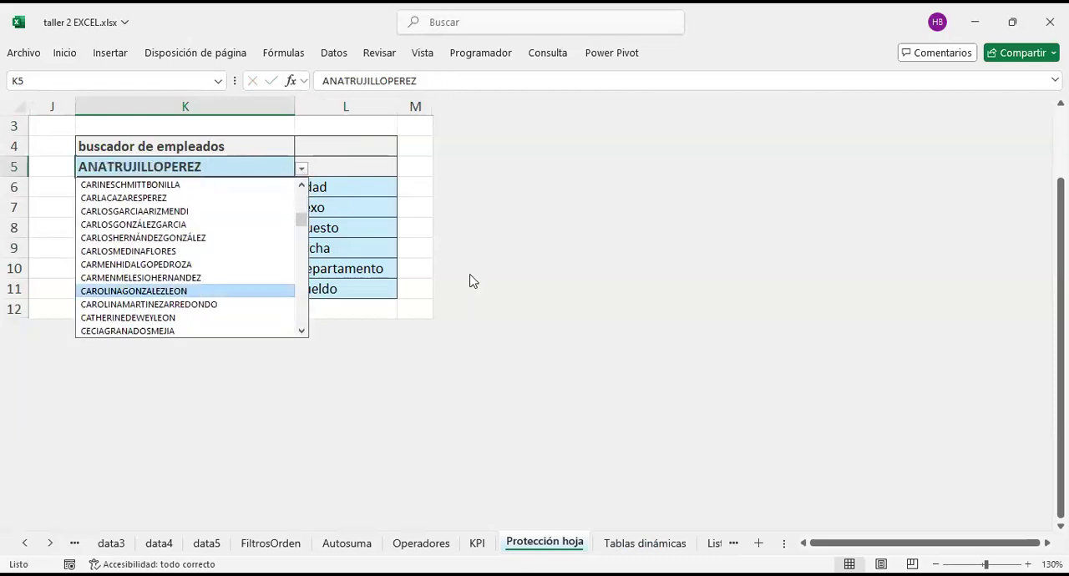
key(Return)
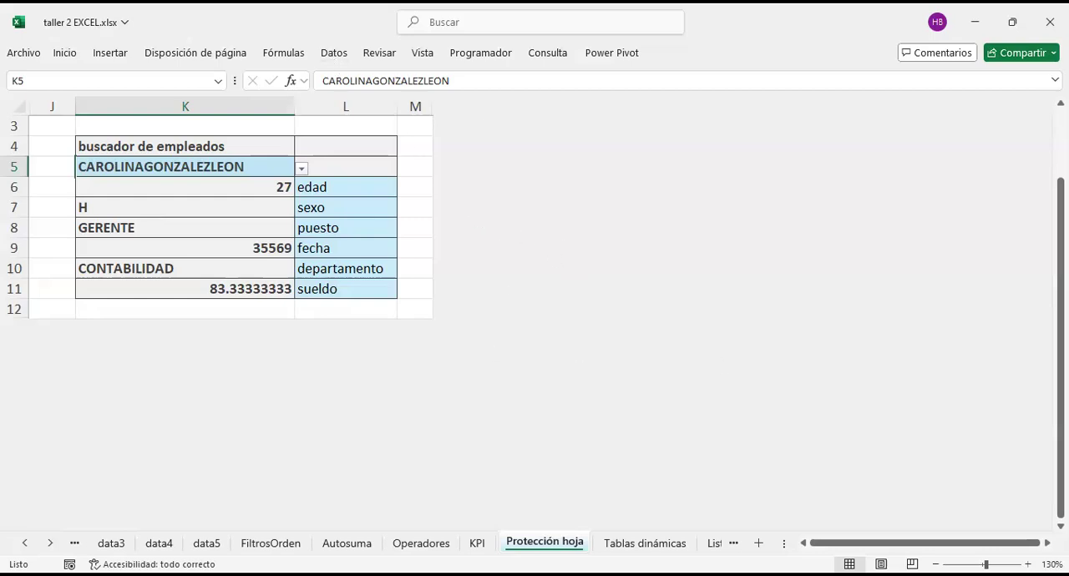
Step: Unprotect the Protección hoja sheet and check that the locked cells in row 3 can be selected
right_click(539, 540)
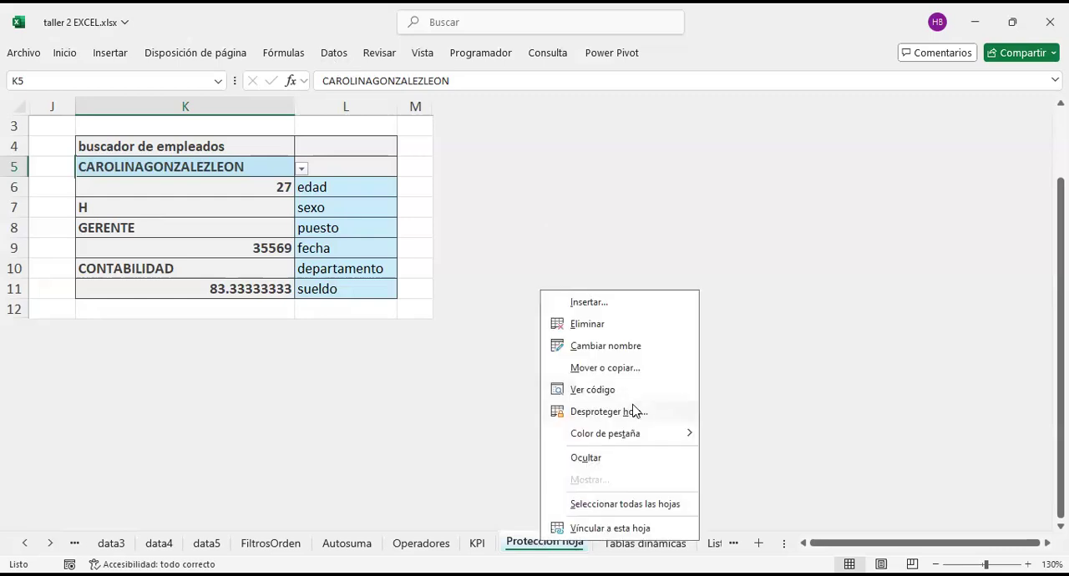
click(637, 414)
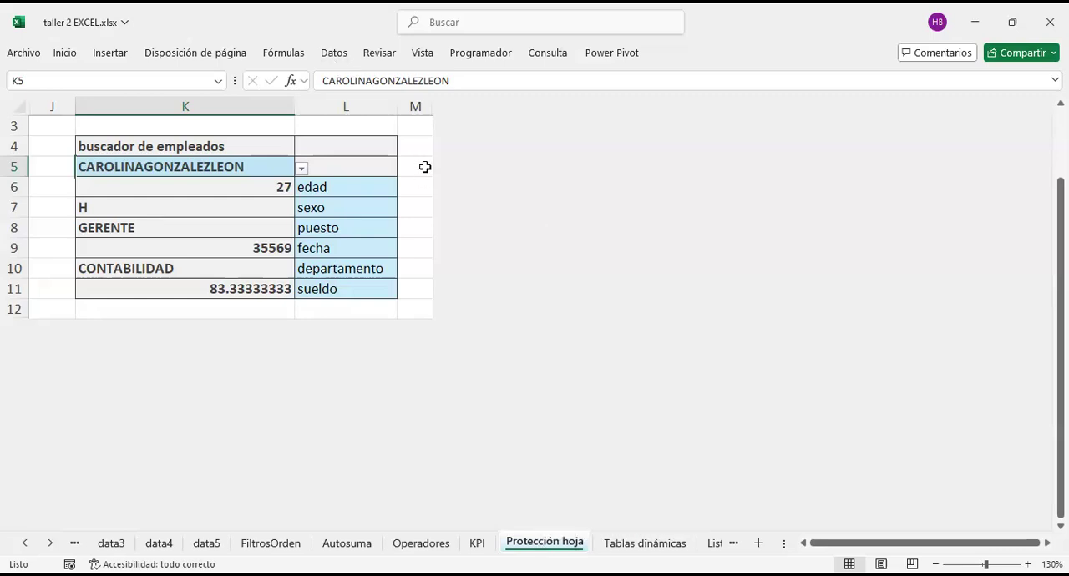
click(407, 128)
click(290, 127)
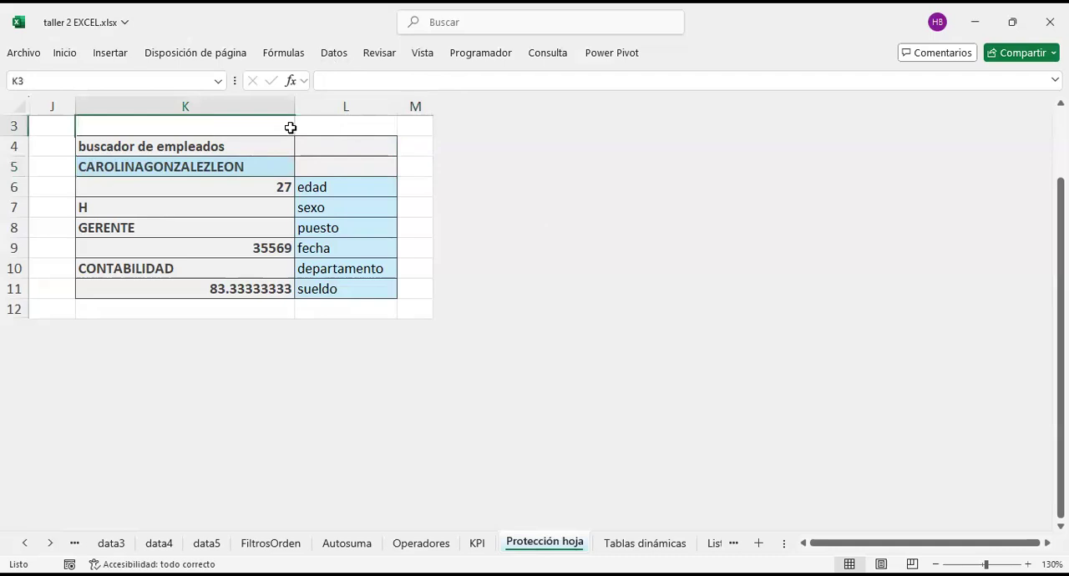
click(415, 123)
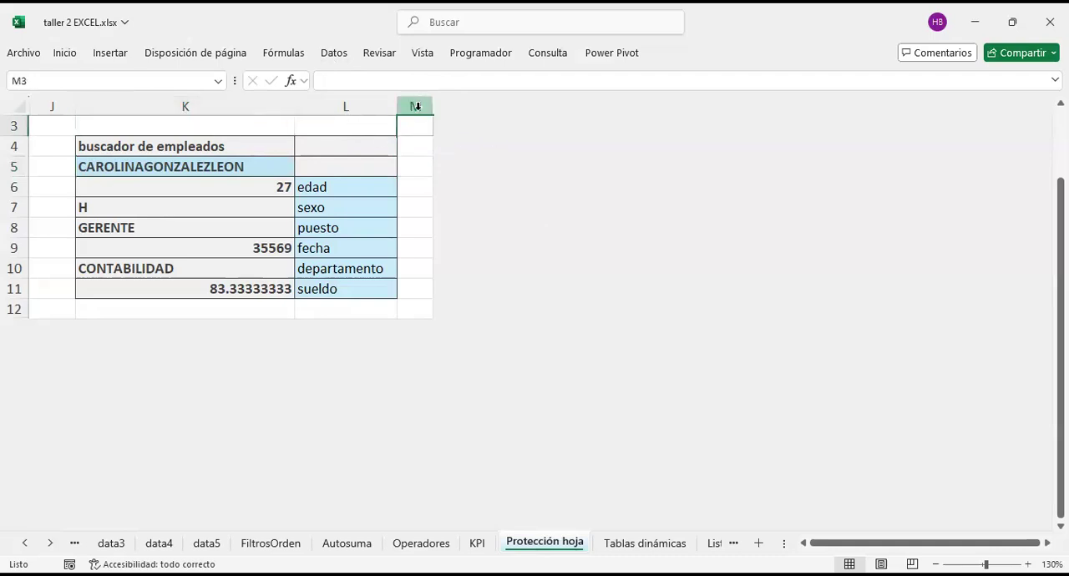
Step: Unhide all columns beyond column M, including the sample cells N4:N6
click(415, 106)
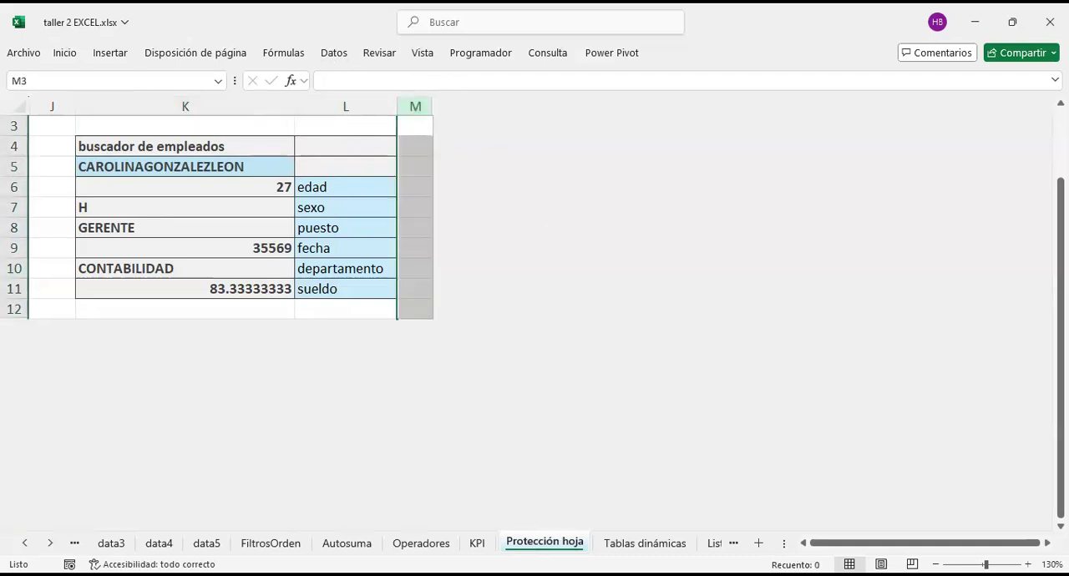
scroll(649, 376, up, 2)
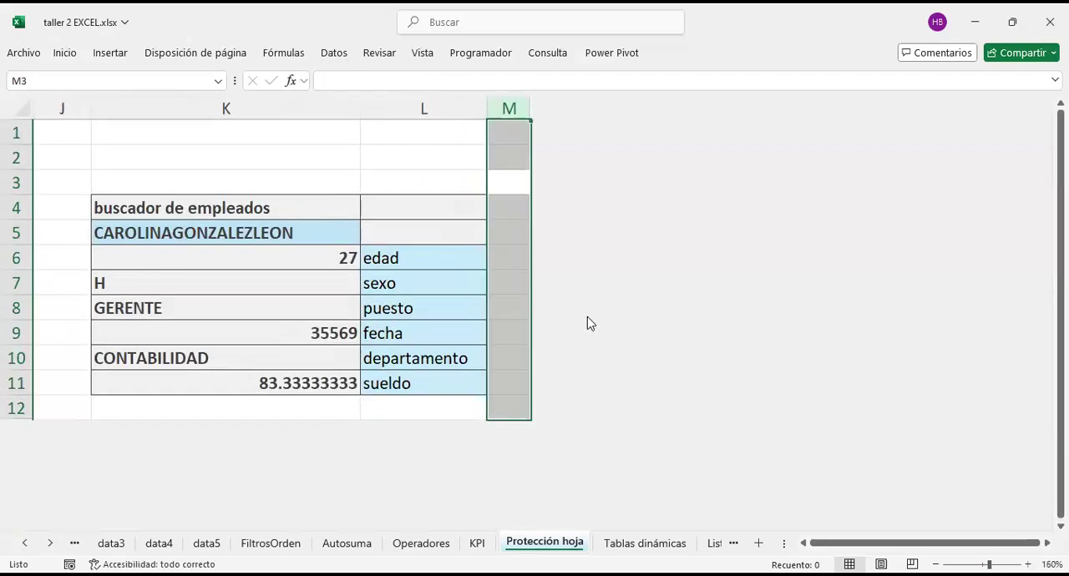
click(509, 109)
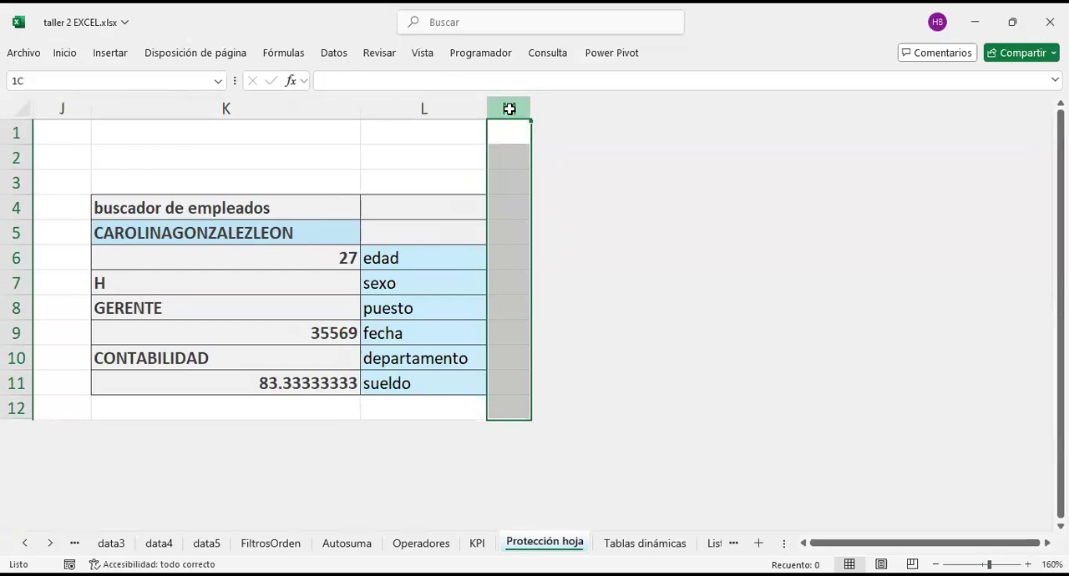
drag(510, 108, 746, 134)
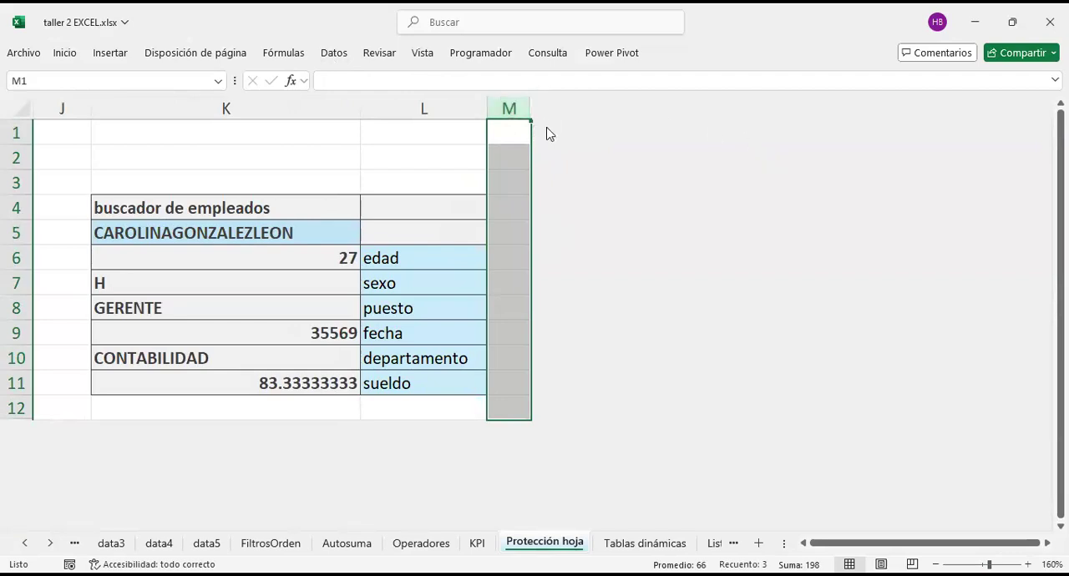
drag(517, 109, 904, 122)
right_click(516, 108)
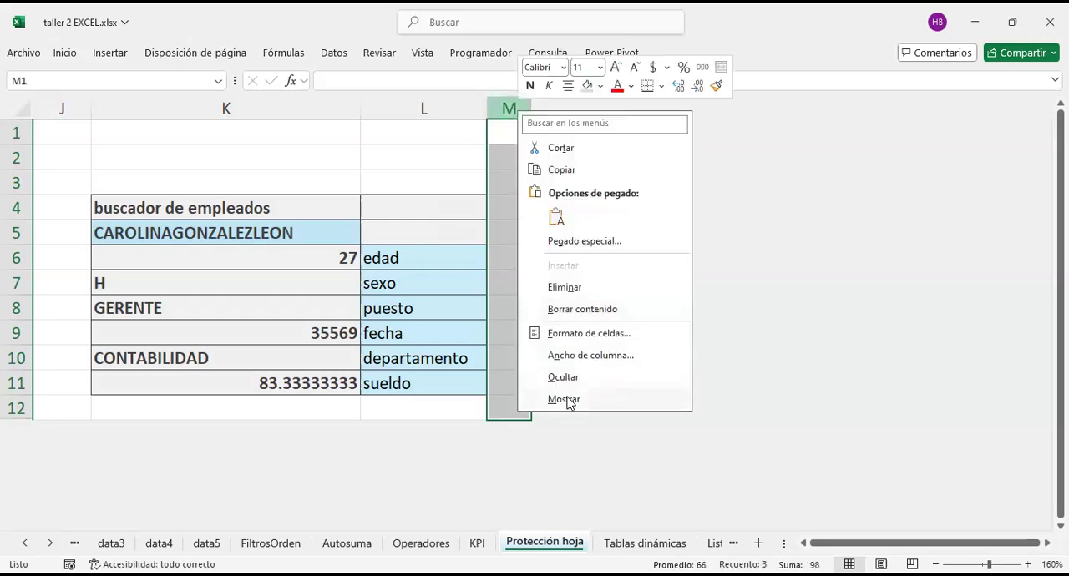
click(564, 399)
click(687, 343)
scroll(682, 346, down, 3)
scroll(103, 399, up, 3)
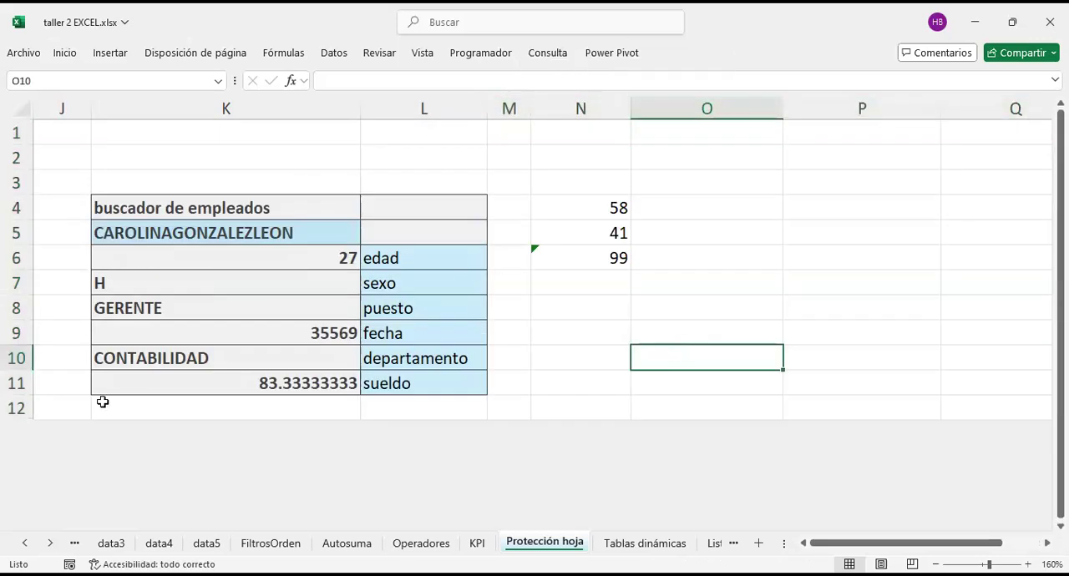
Step: Unhide all rows below row 12 to bring back the employee table under the finder
click(23, 409)
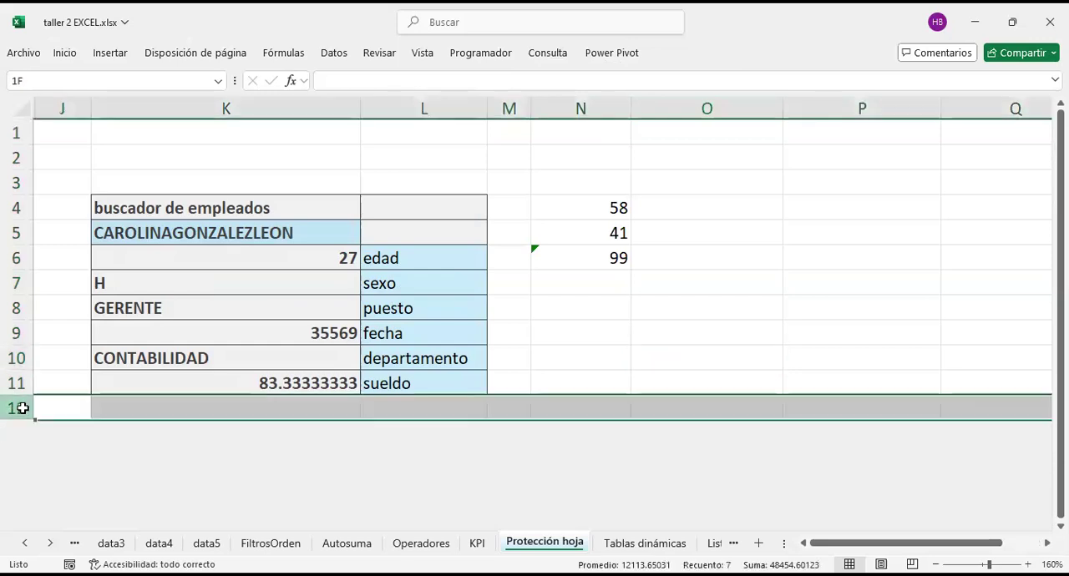
drag(24, 409, 7, 526)
right_click(12, 410)
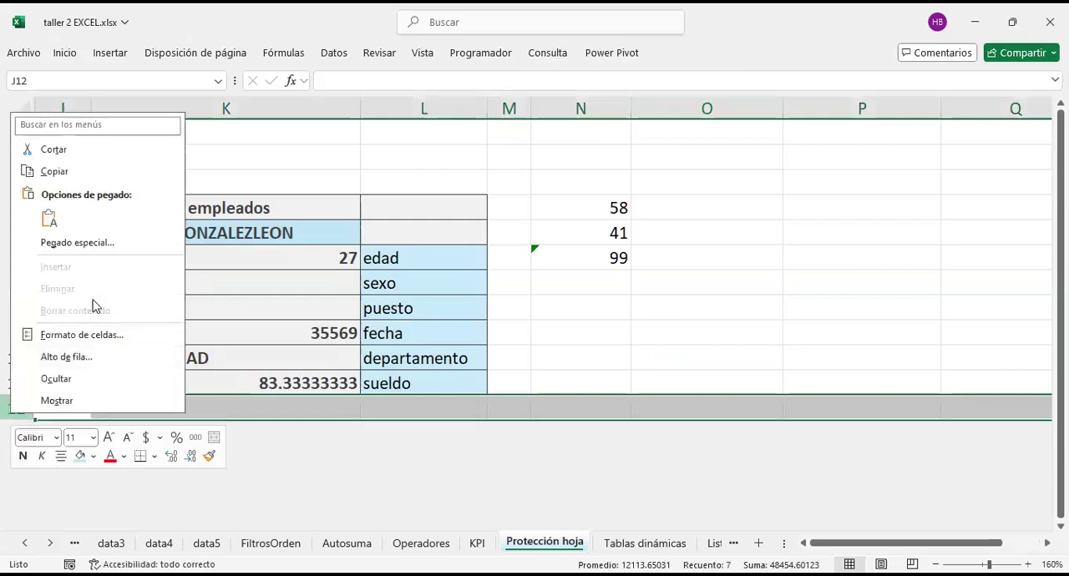
click(69, 404)
click(699, 382)
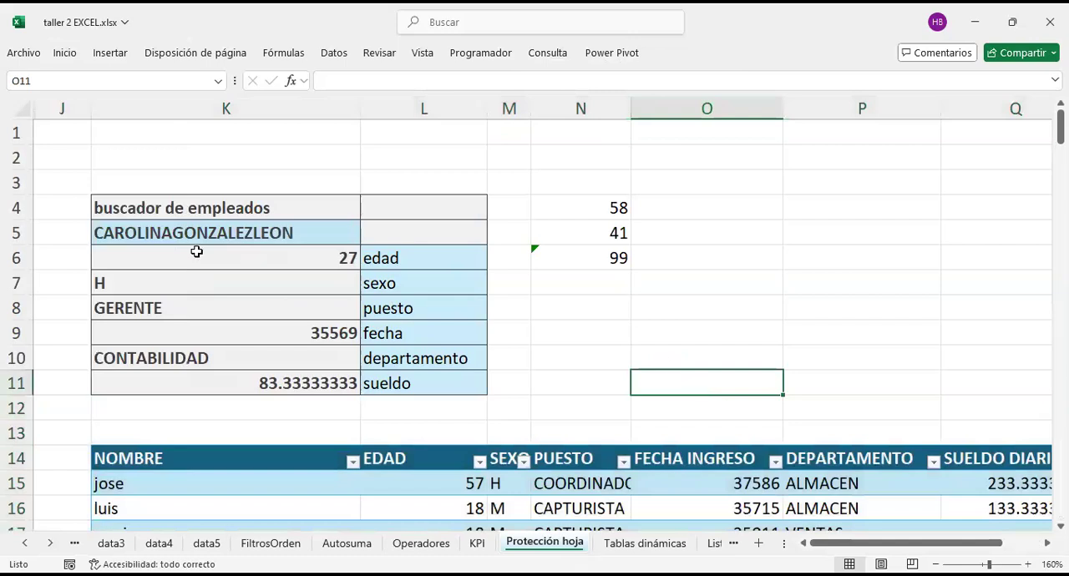
click(176, 148)
scroll(616, 365, down, 5)
scroll(617, 367, up, 5)
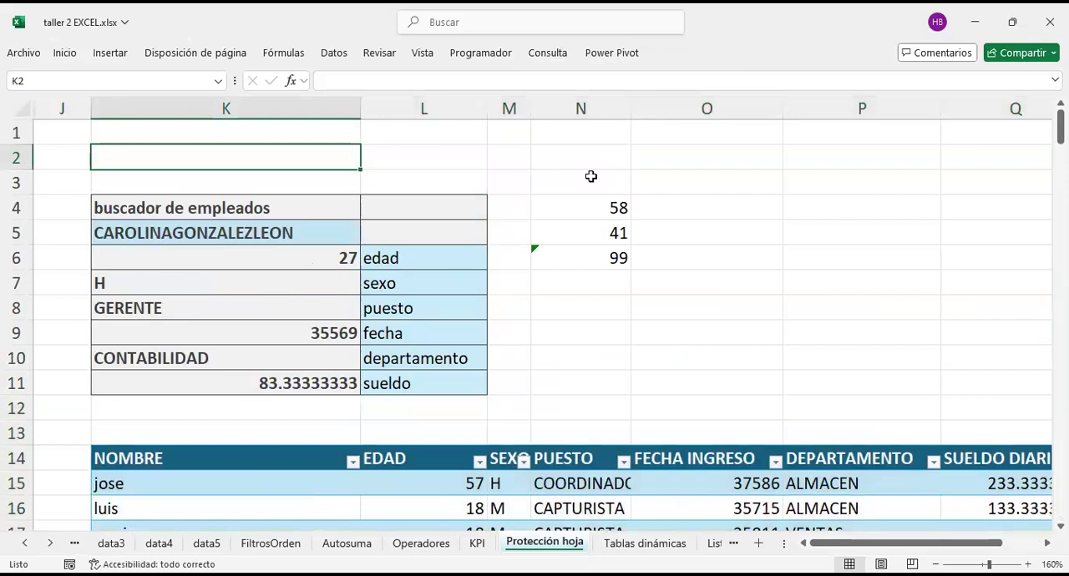
Step: Unhide columns A through I to bring back the debt table and the column of decimals
click(610, 107)
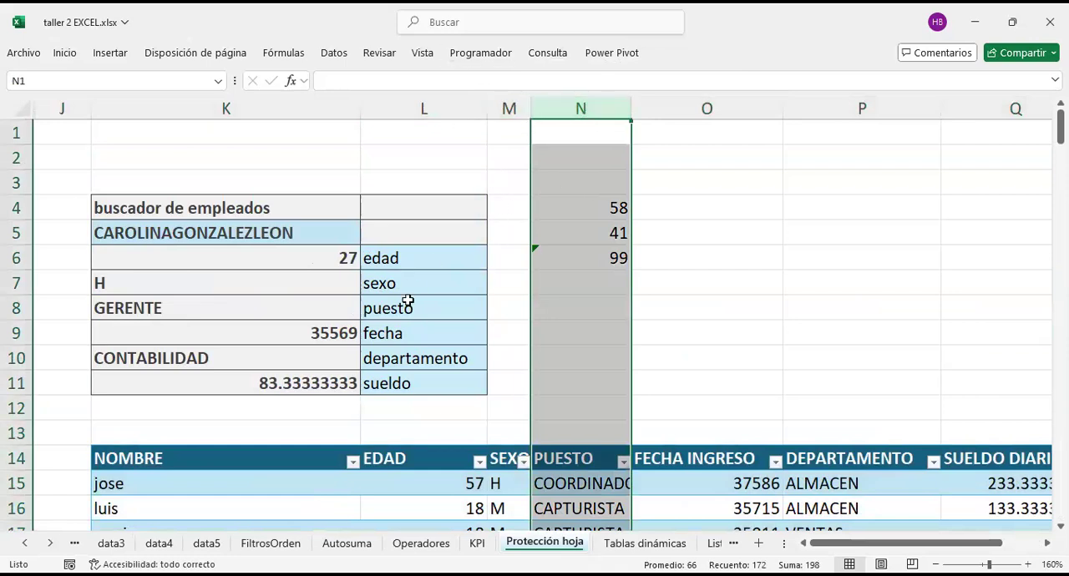
click(381, 156)
scroll(380, 156, left, 1)
scroll(381, 157, right, 1)
click(72, 111)
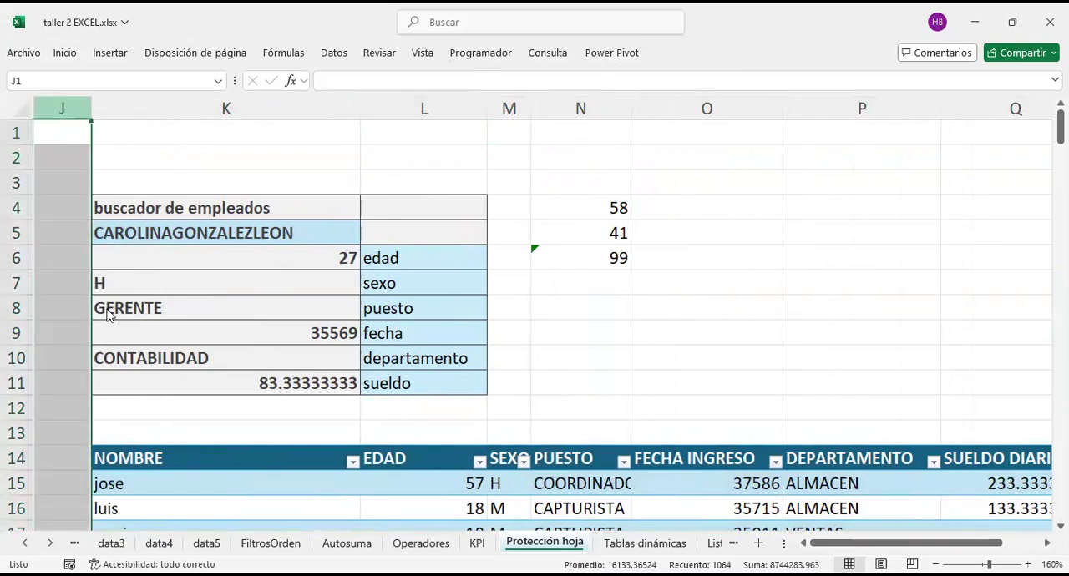
right_click(47, 116)
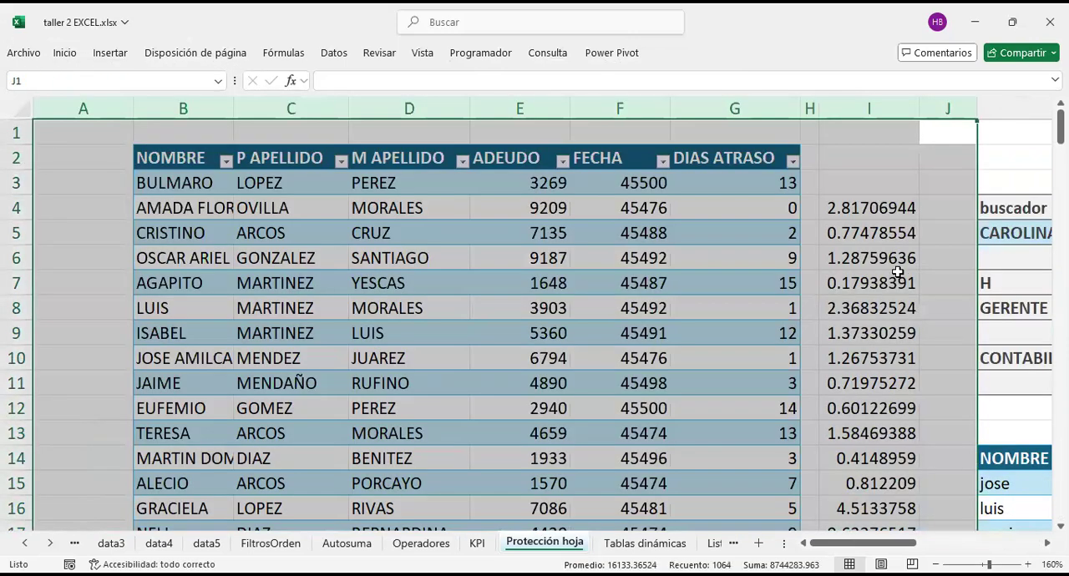
click(899, 273)
scroll(899, 273, right, 5)
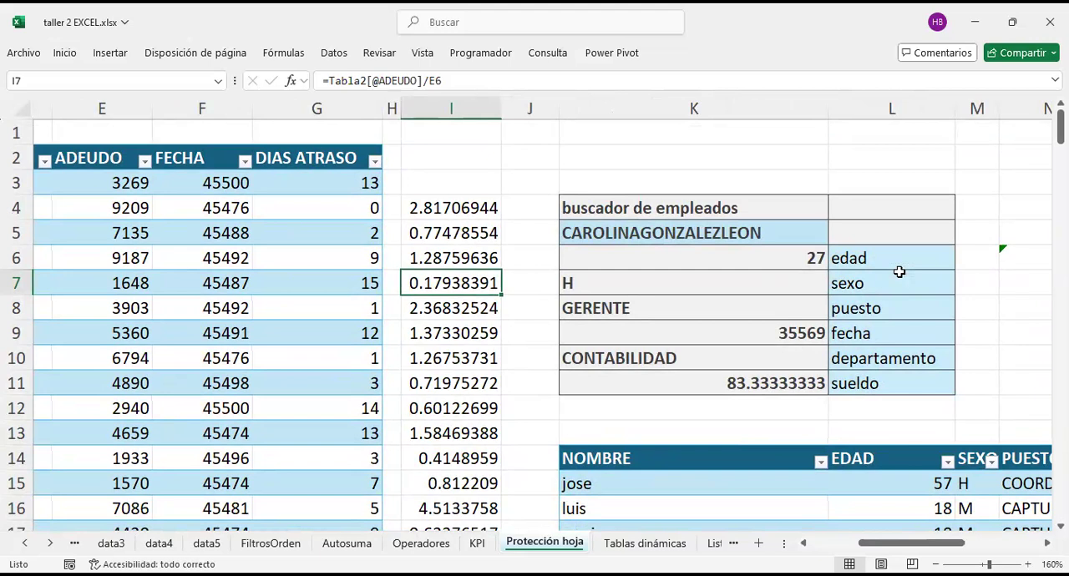
click(458, 173)
scroll(459, 173, left, 3)
scroll(458, 173, left, 3)
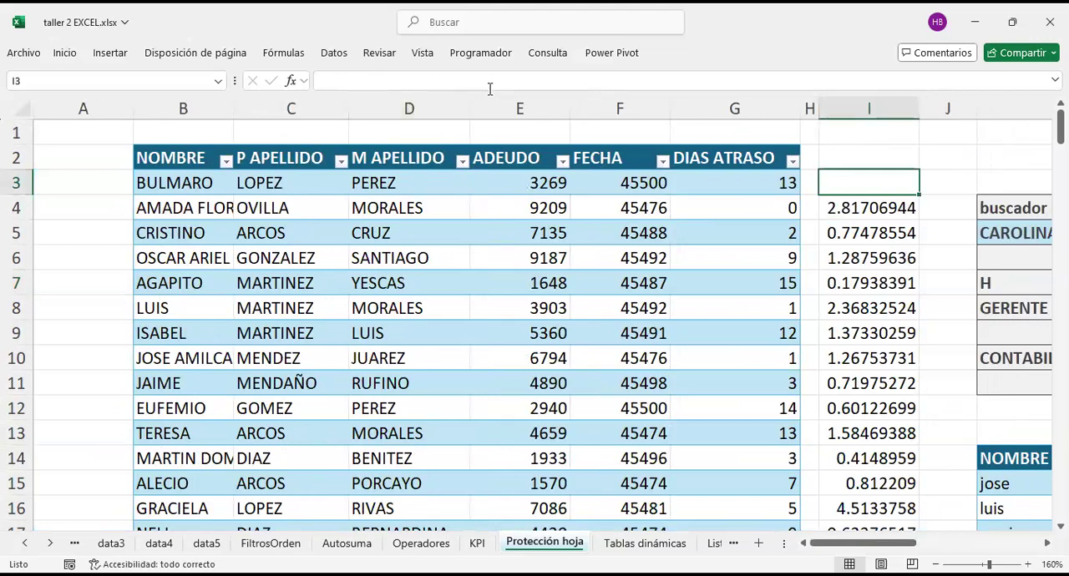
key(alt+Tab)
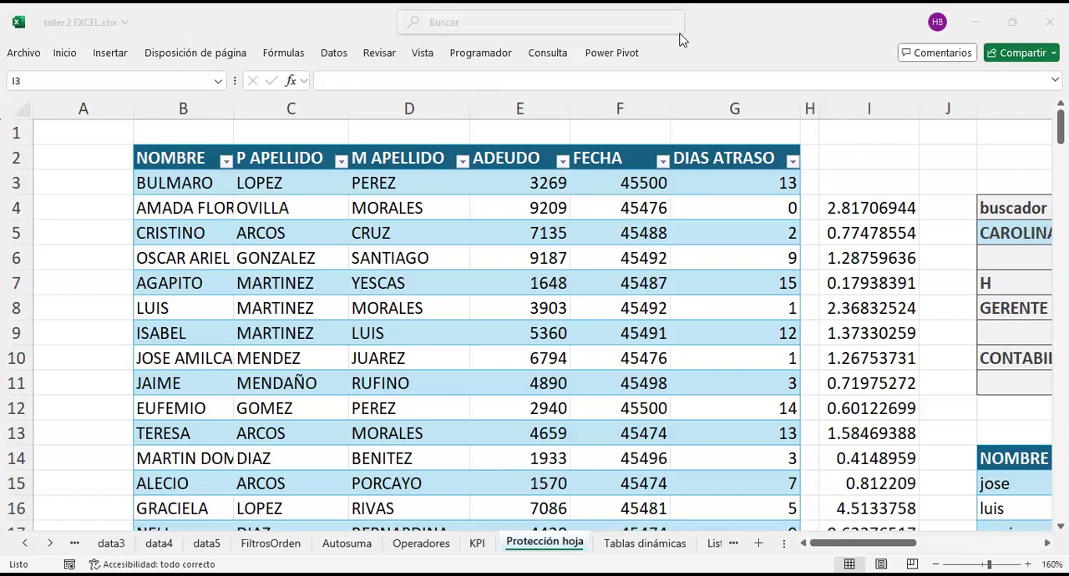
click(827, 105)
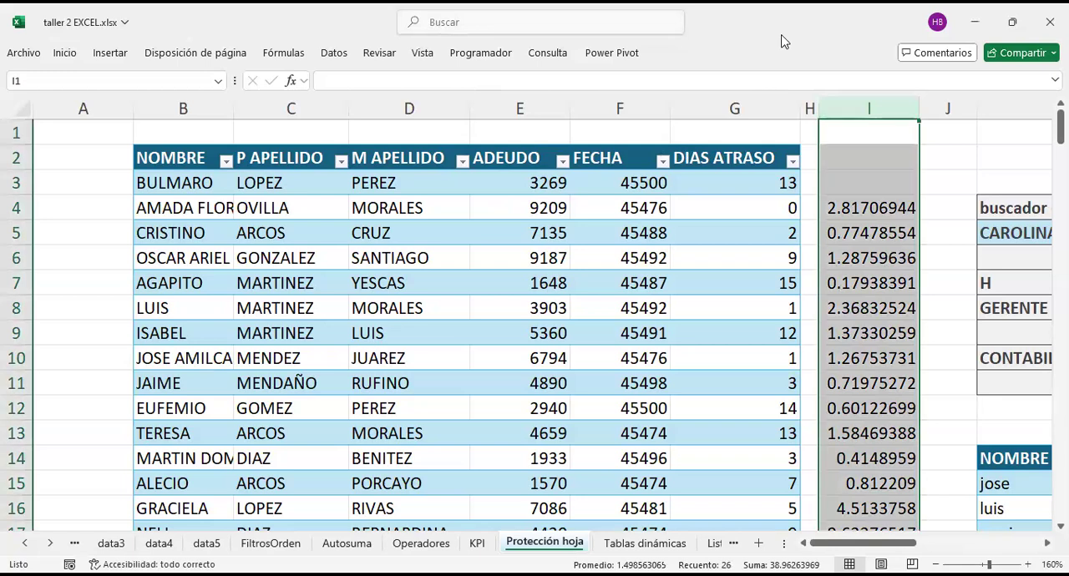
key(alt+Tab)
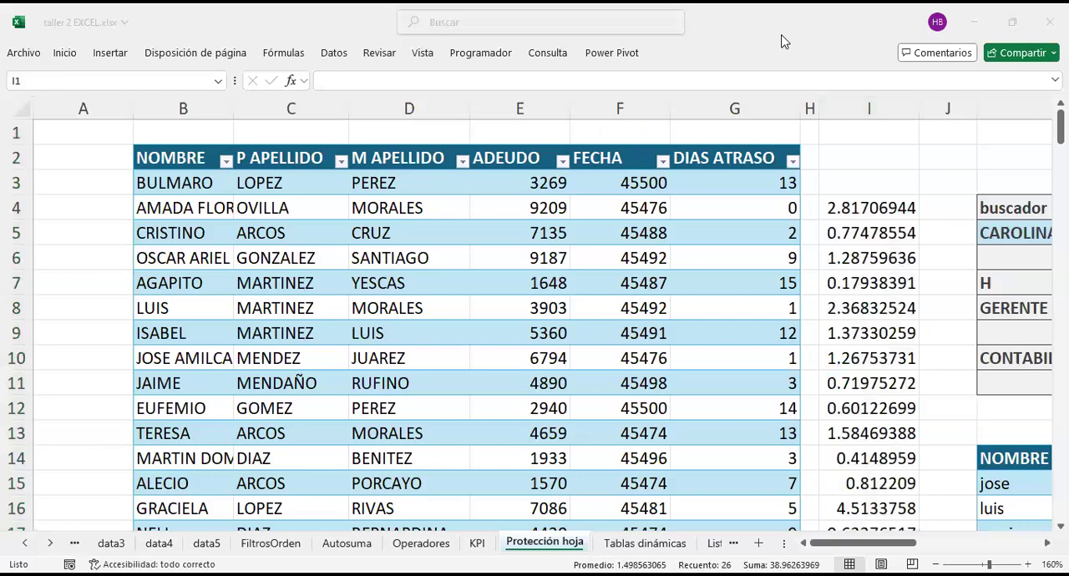